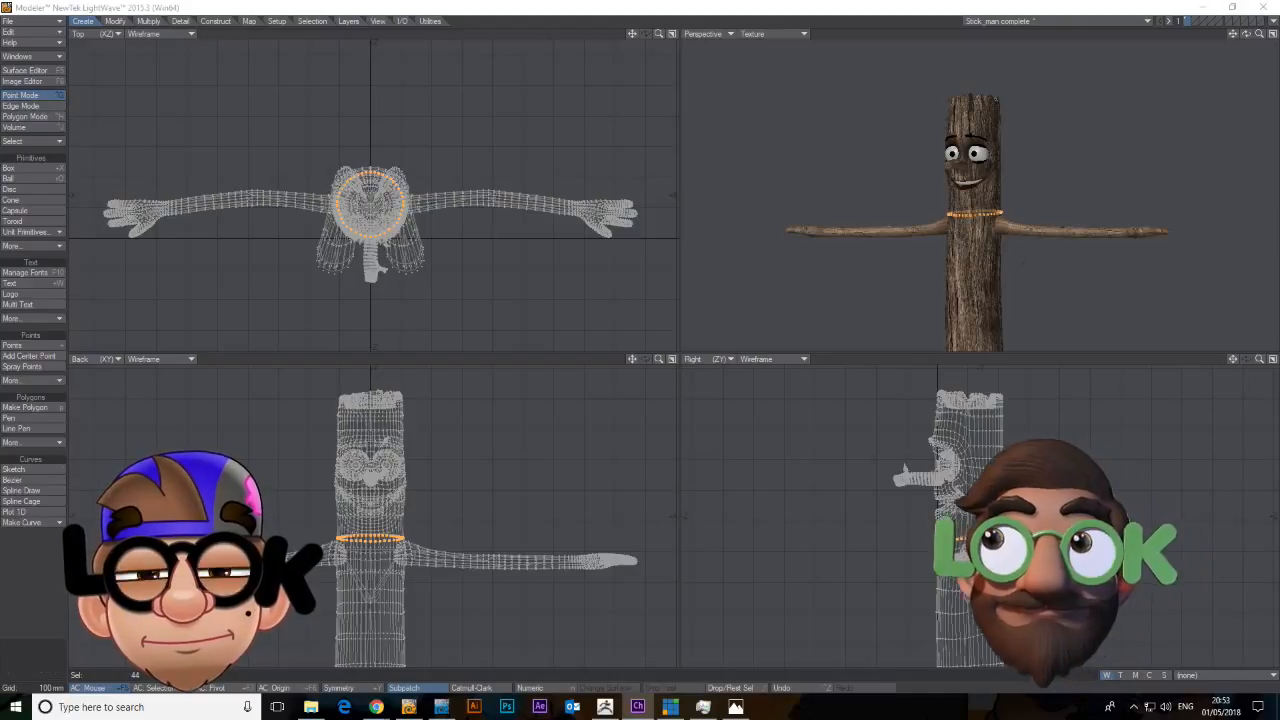
Examine the textured stick-man character from several angles and distances in an enlarged perspective view.
{"action": "left_click", "coordinate": [1272, 35]}
{"action": "mouse_move", "coordinate": [1233, 36]}
{"action": "left_mouse_down"}
{"action": "mouse_move", "coordinate": [1243, 6]}
{"action": "mouse_move", "coordinate": [1256, 54]}
{"action": "mouse_move", "coordinate": [1250, 39]}
{"action": "left_mouse_up"}
{"action": "key", "text": "space"}
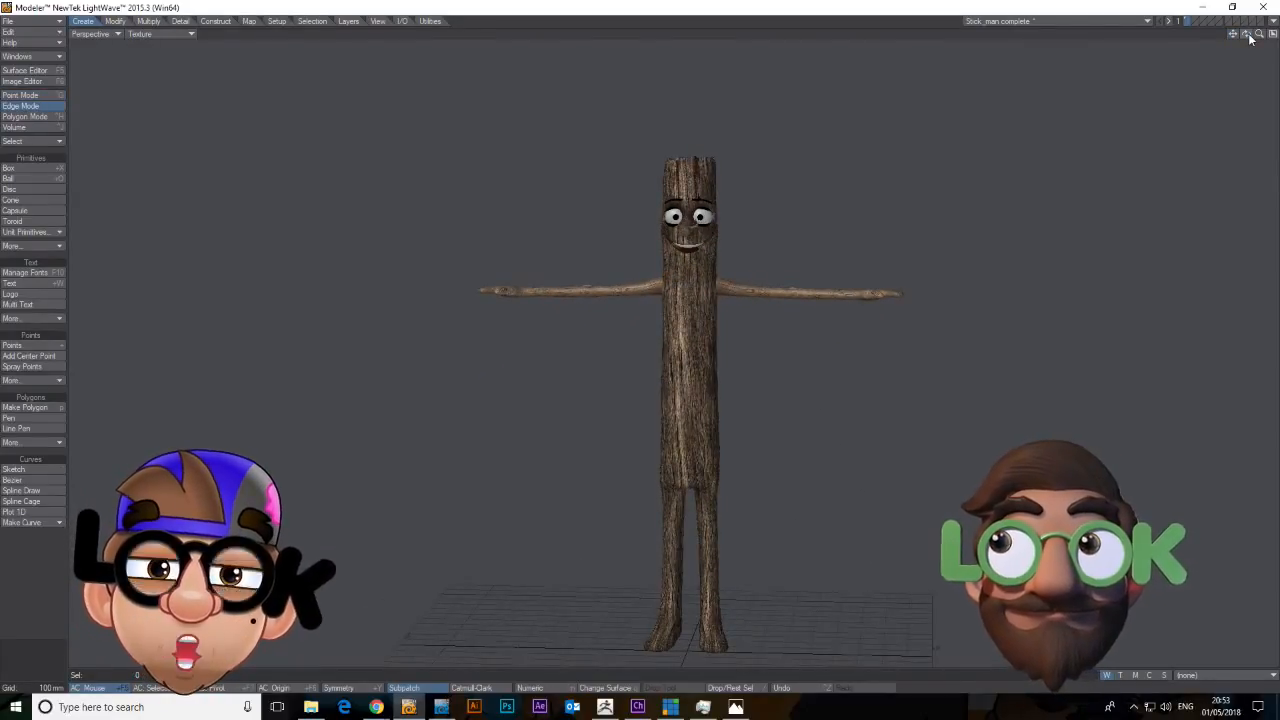
{"action": "mouse_move", "coordinate": [1250, 39]}
{"action": "left_mouse_down"}
{"action": "mouse_move", "coordinate": [1275, 40]}
{"action": "mouse_move", "coordinate": [1240, 40]}
{"action": "mouse_move", "coordinate": [1254, 38]}
{"action": "left_mouse_up"}
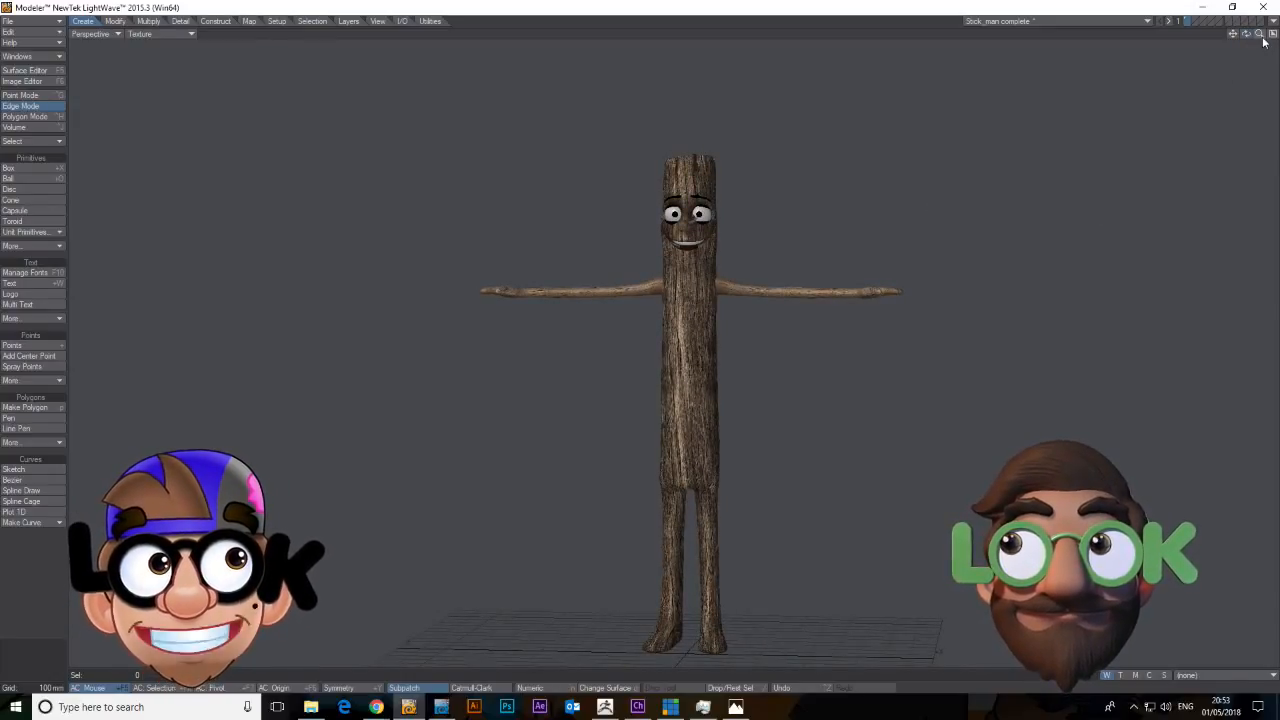
{"action": "mouse_move", "coordinate": [1261, 36]}
{"action": "left_mouse_down"}
{"action": "mouse_move", "coordinate": [1272, 36]}
{"action": "mouse_move", "coordinate": [1247, 37]}
{"action": "left_mouse_up"}
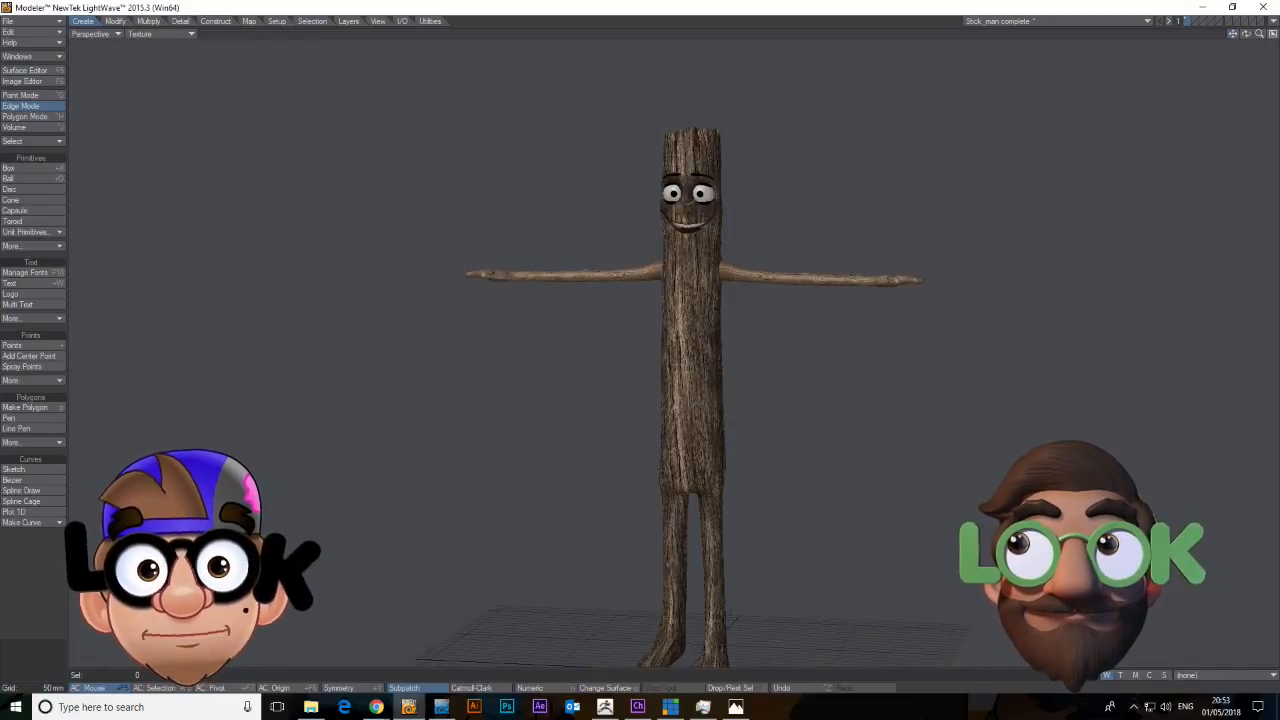
{"action": "mouse_move", "coordinate": [1247, 37]}
{"action": "left_mouse_down"}
{"action": "mouse_move", "coordinate": [1236, 37]}
{"action": "mouse_move", "coordinate": [1266, 37]}
{"action": "mouse_move", "coordinate": [1237, 44]}
{"action": "mouse_move", "coordinate": [1267, 36]}
{"action": "mouse_move", "coordinate": [1246, 35]}
{"action": "left_mouse_up"}
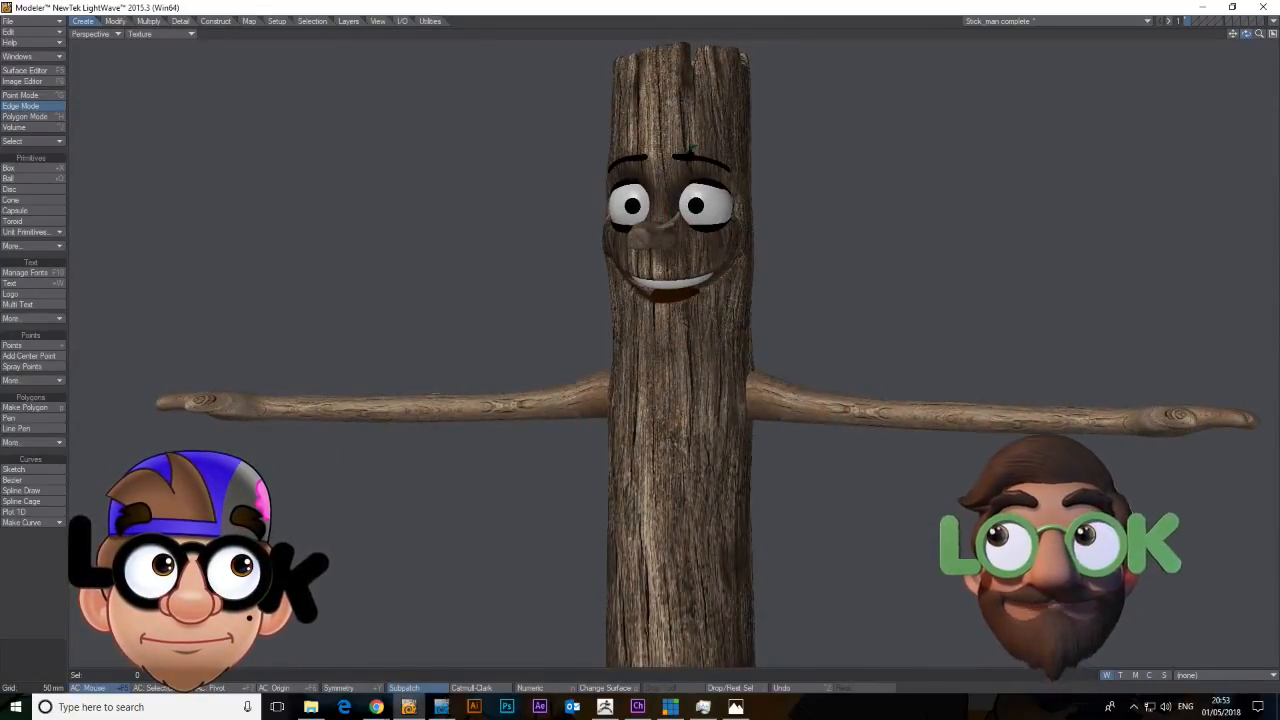
{"action": "left_click_drag", "start_coordinate": [1261, 37], "coordinate": [1233, 37]}
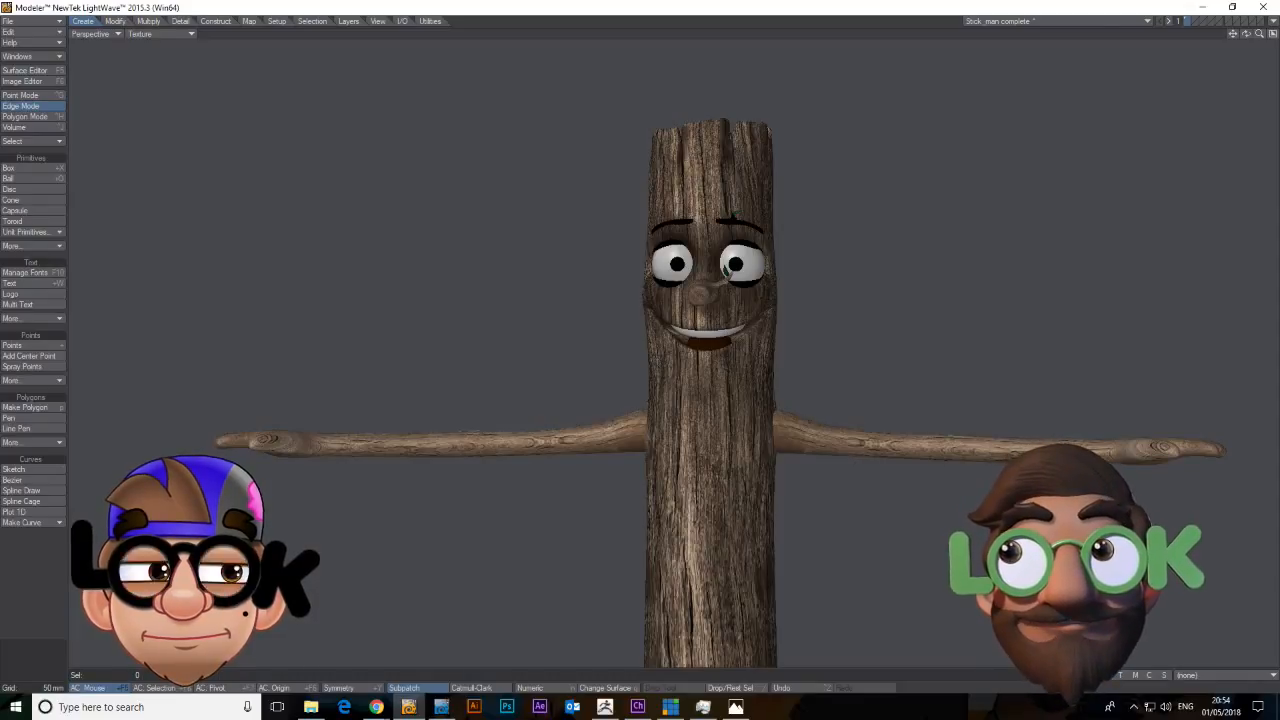
{"action": "left_click_drag", "start_coordinate": [1259, 35], "coordinate": [940, 328]}
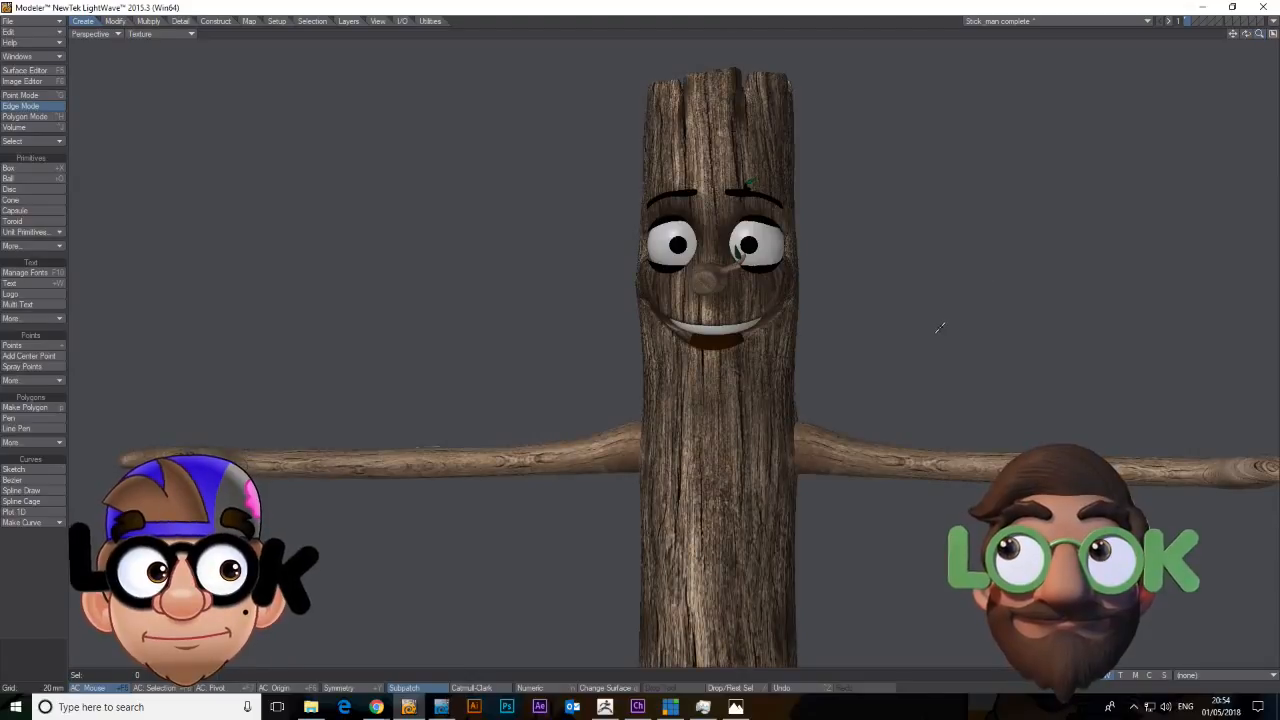
Select the polygons below the mouth in Polygon Mode and extend the selection to the whole connected trunk mesh.
{"action": "key", "text": "ctrl+h"}
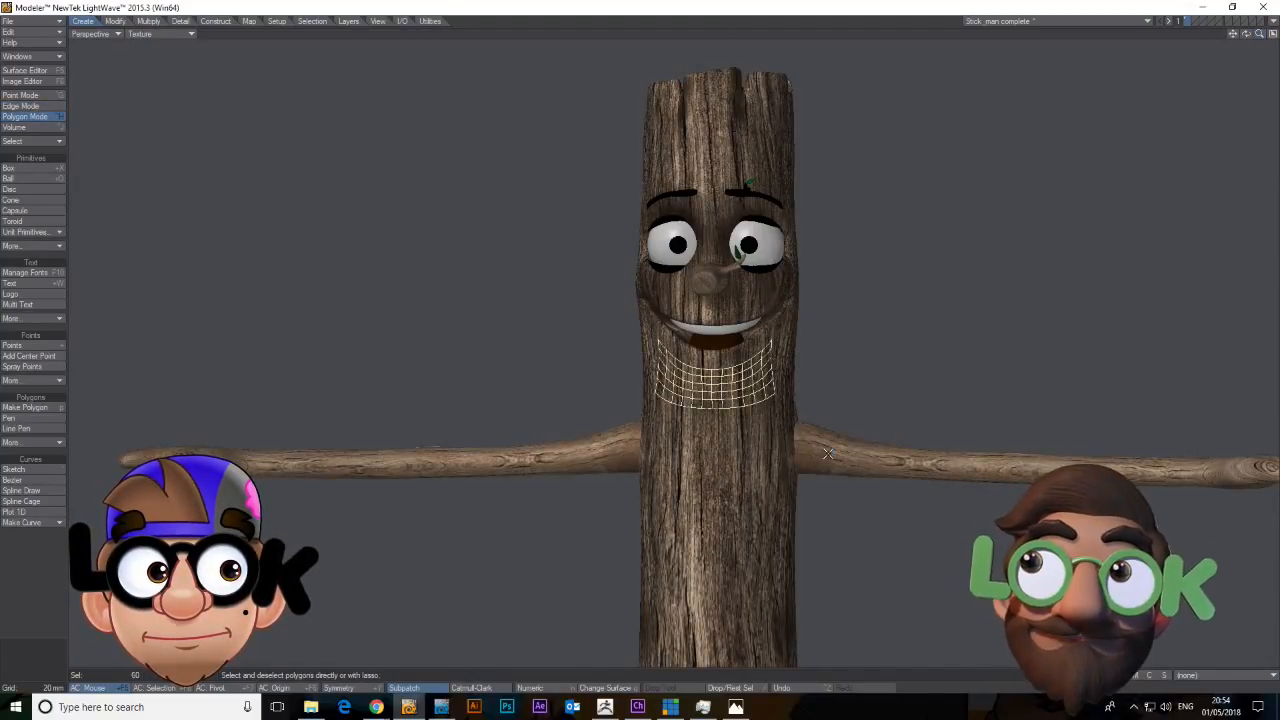
{"action": "key", "text": "]"}
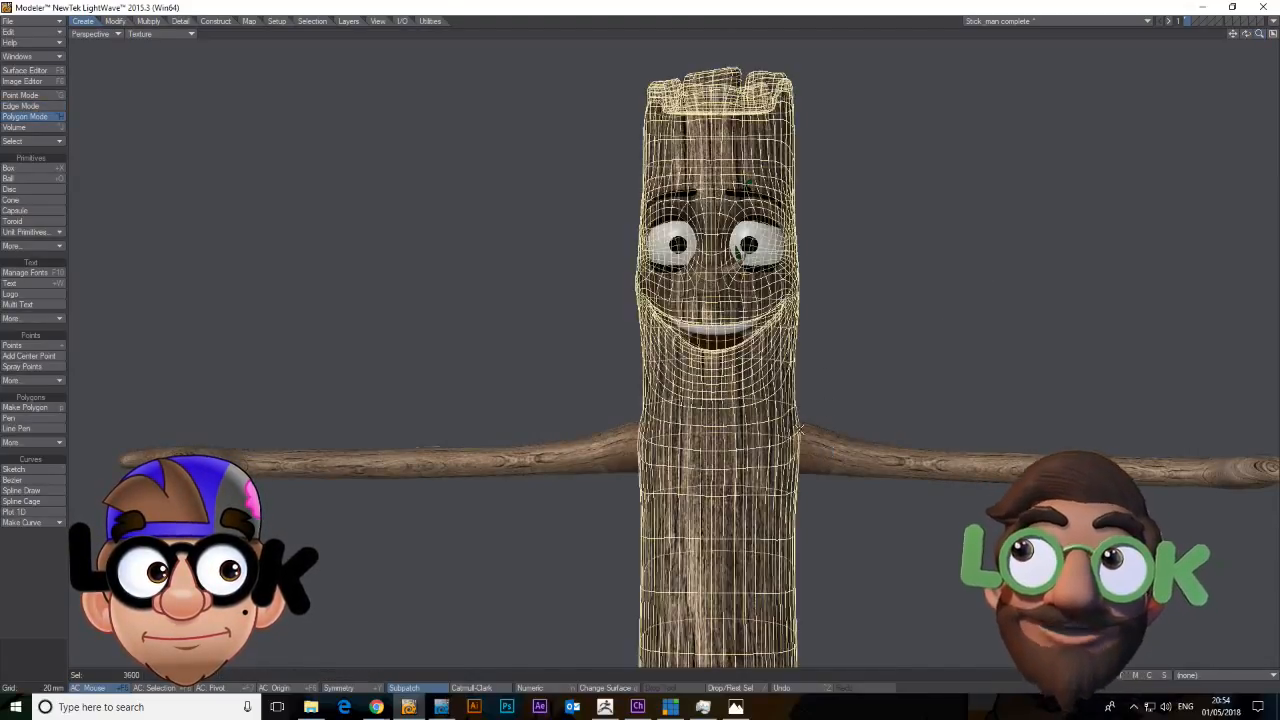
{"action": "left_click", "coordinate": [1272, 34]}
{"action": "key", "text": "a"}
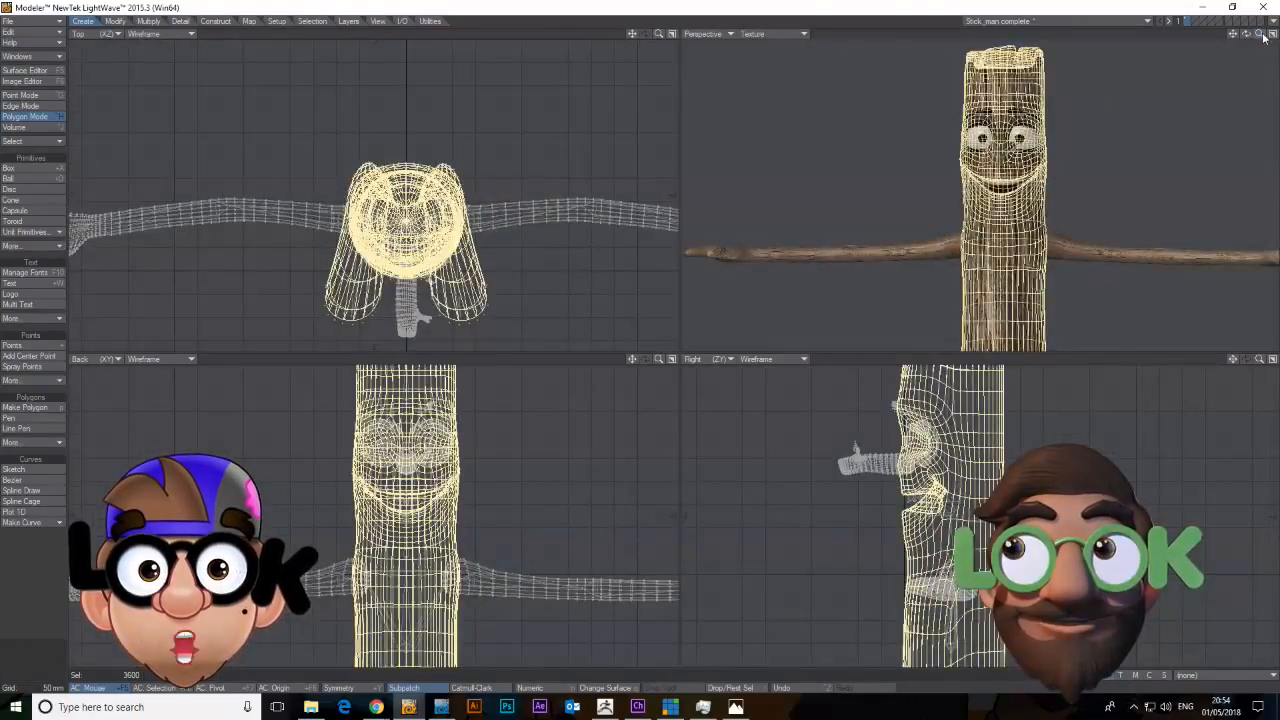
Deselect the trunk polygons from the arms downward so only the head section is selected.
{"action": "mouse_move", "coordinate": [1130, 557]}
{"action": "right_mouse_down"}
{"action": "mouse_move", "coordinate": [838, 628]}
{"action": "mouse_move", "coordinate": [1200, 590]}
{"action": "right_mouse_up"}
{"action": "mouse_move", "coordinate": [1258, 361]}
{"action": "left_mouse_down"}
{"action": "mouse_move", "coordinate": [1180, 361]}
{"action": "mouse_move", "coordinate": [1233, 314]}
{"action": "mouse_move", "coordinate": [1226, 179]}
{"action": "left_mouse_up"}
{"action": "right_click_drag", "start_coordinate": [1106, 396], "coordinate": [830, 716]}
{"action": "mouse_move", "coordinate": [1236, 360]}
{"action": "left_mouse_down"}
{"action": "mouse_move", "coordinate": [1232, 379]}
{"action": "mouse_move", "coordinate": [1258, 362]}
{"action": "left_mouse_up"}
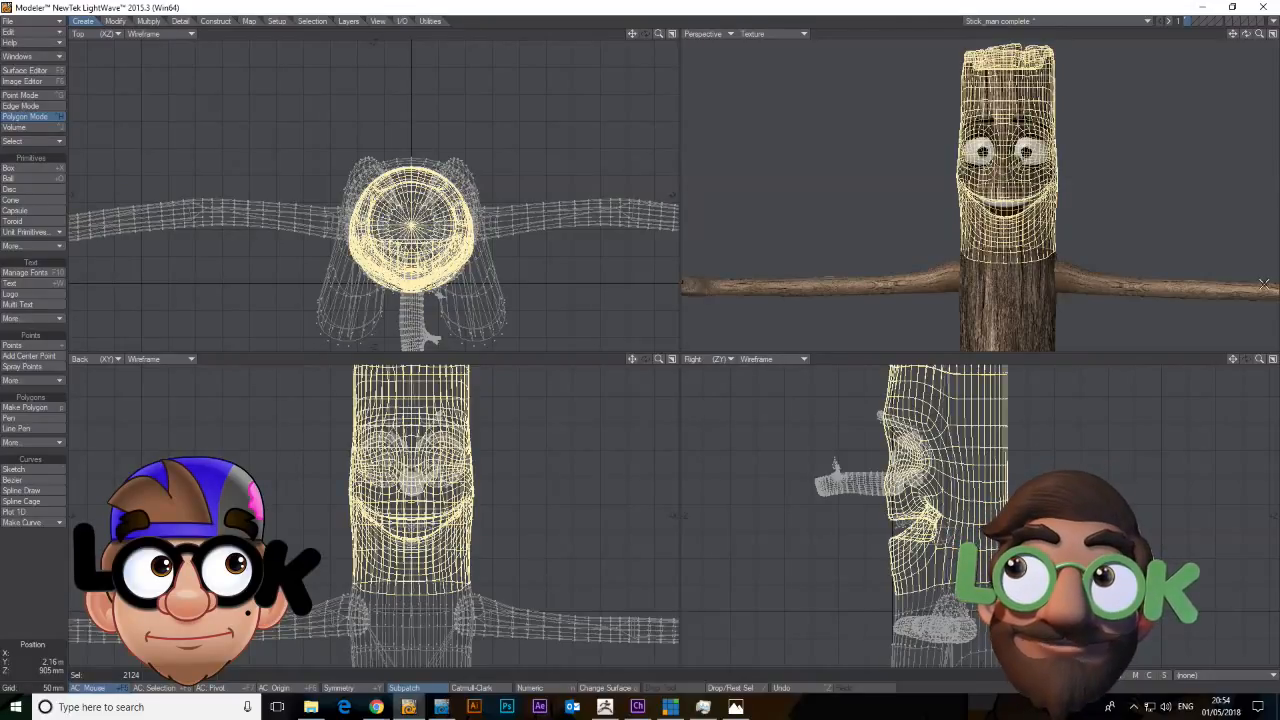
{"action": "left_click_drag", "start_coordinate": [1246, 34], "coordinate": [1256, 34]}
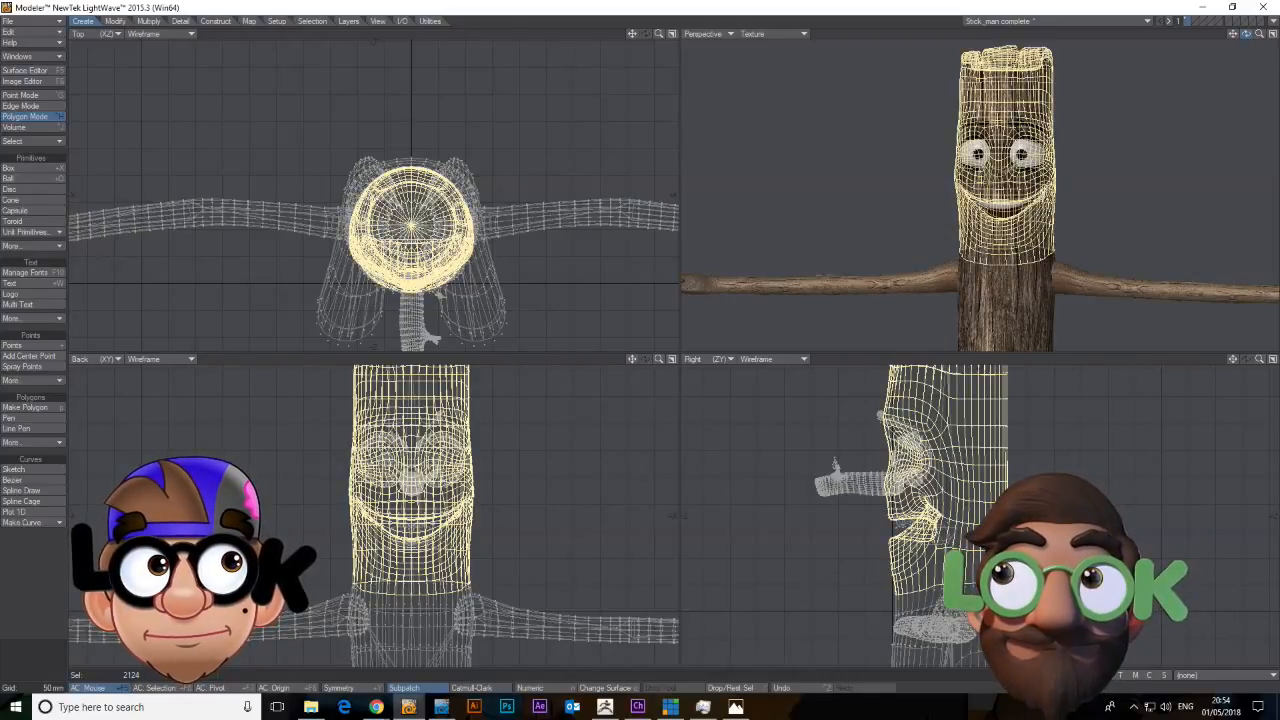
{"action": "left_click_drag", "start_coordinate": [1247, 34], "coordinate": [1250, 34]}
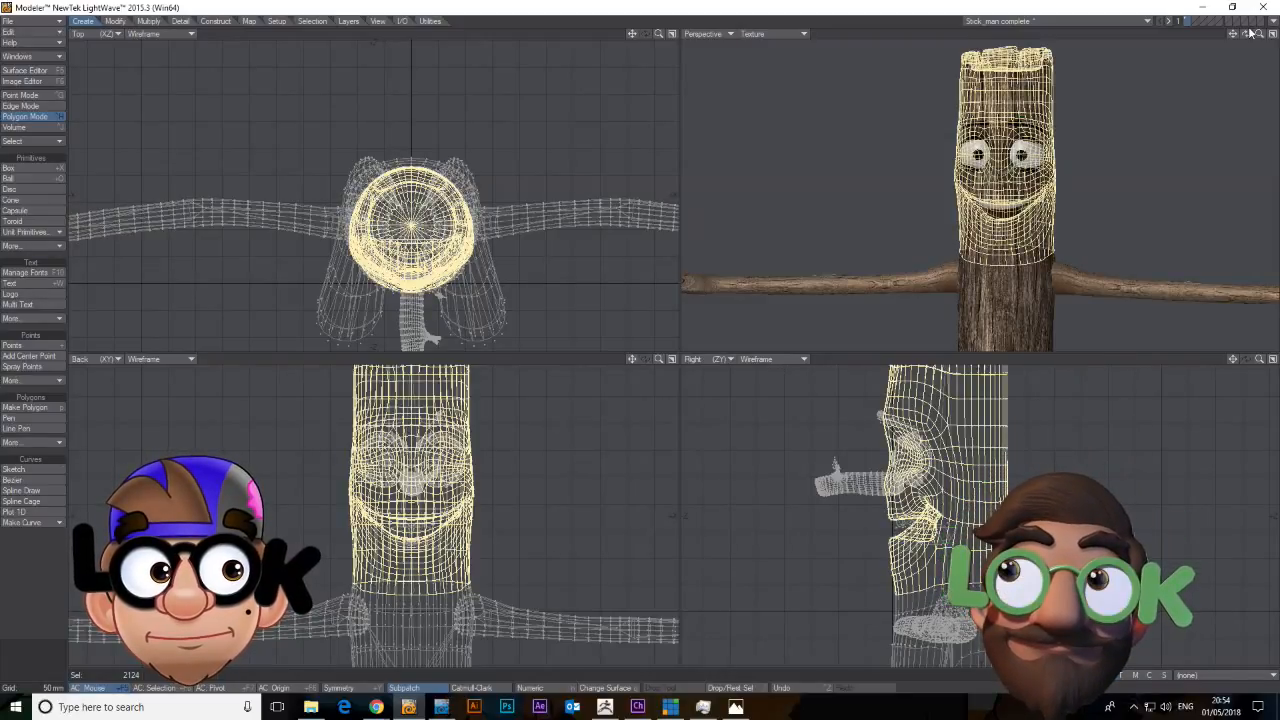
Cut the selected head polygons from the first layer and paste them into the second layer.
{"action": "key", "text": "x"}
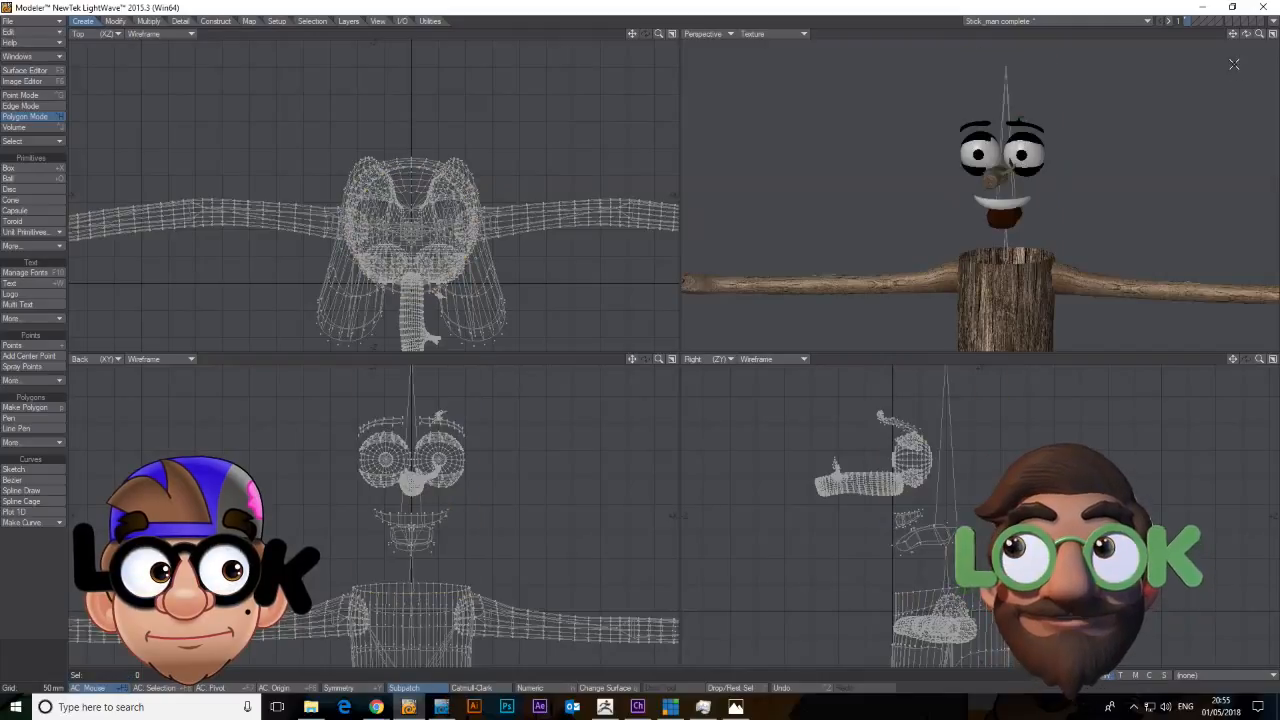
{"action": "left_click", "coordinate": [1196, 22]}
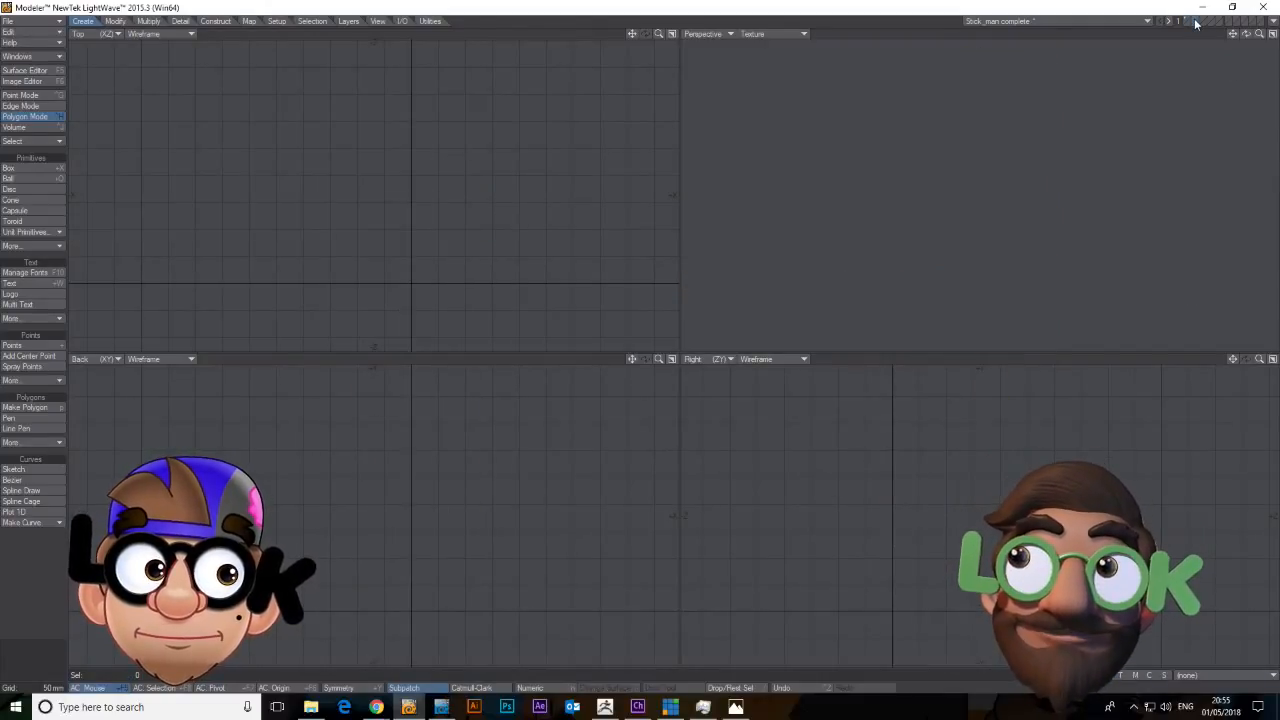
{"action": "left_click", "coordinate": [1190, 21]}
{"action": "mouse_move", "coordinate": [1259, 34]}
{"action": "left_mouse_down"}
{"action": "mouse_move", "coordinate": [1272, 34]}
{"action": "mouse_move", "coordinate": [1257, 36]}
{"action": "left_mouse_up"}
{"action": "left_click_drag", "start_coordinate": [1233, 34], "coordinate": [1143, 106]}
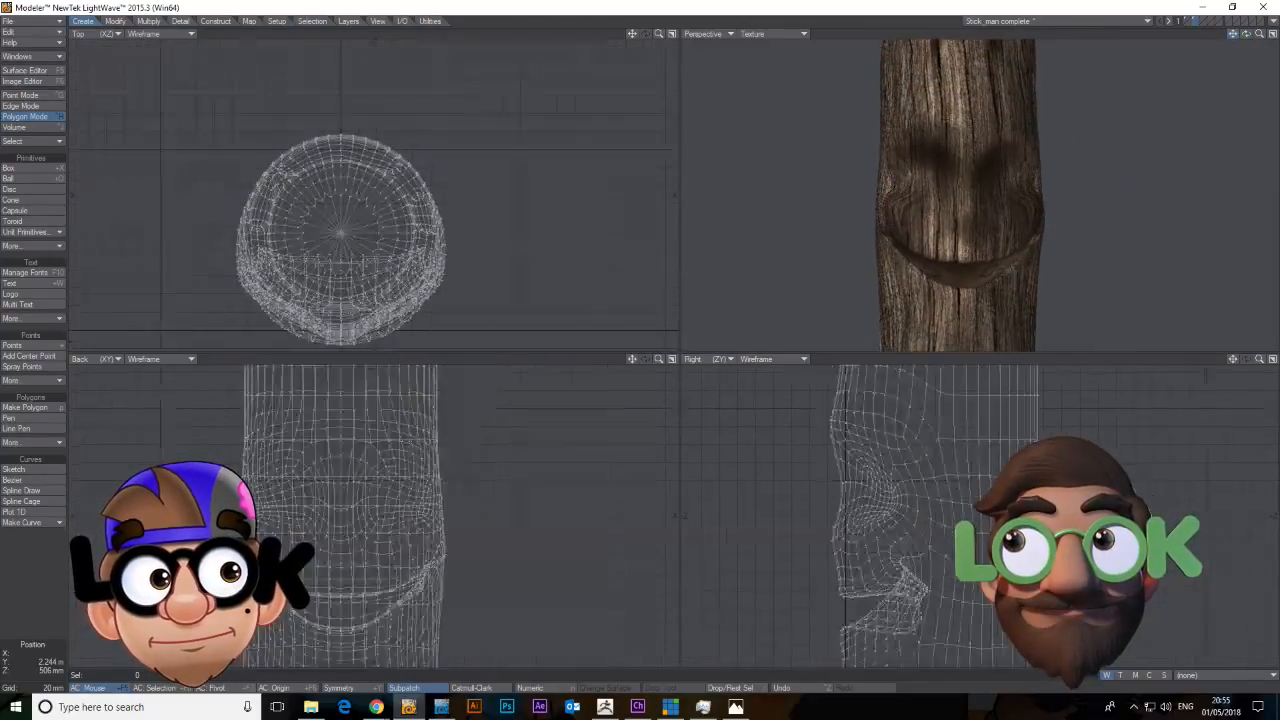
Select all polygons of the eyes, eyebrows, branch nose, teeth and tongue on the first layer.
{"action": "left_click", "coordinate": [1187, 21]}
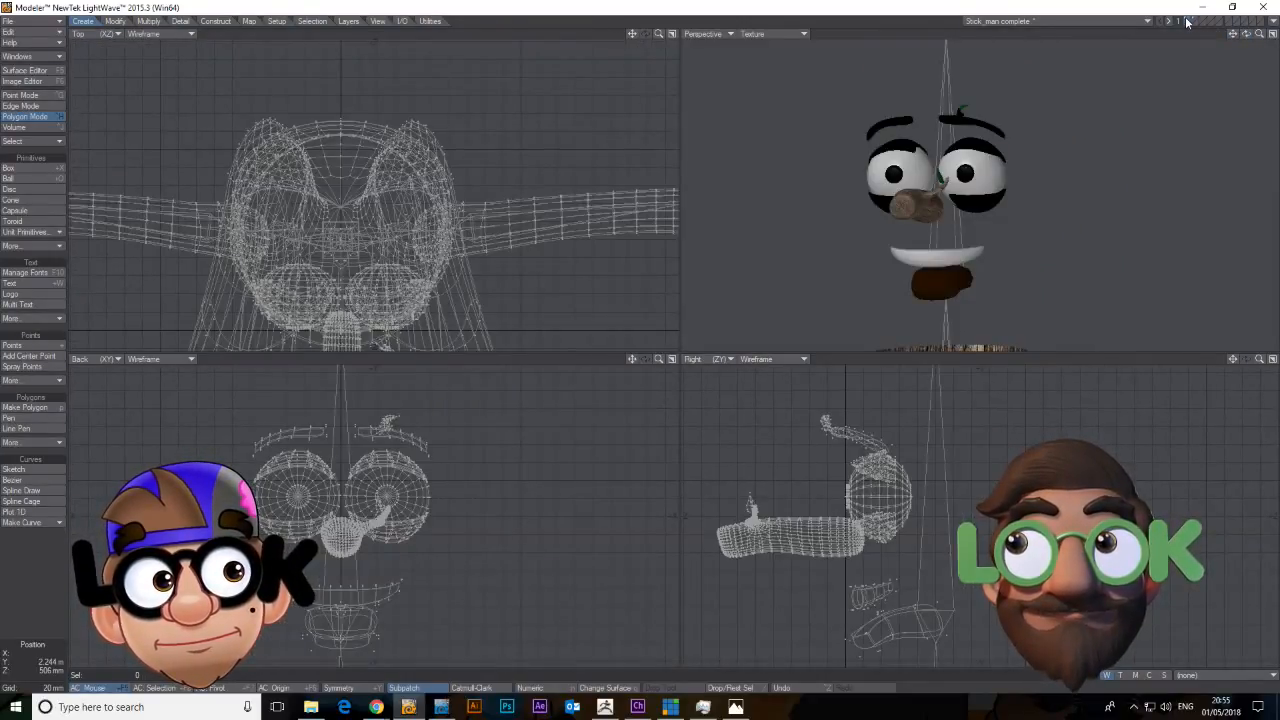
{"action": "left_click", "coordinate": [929, 287]}
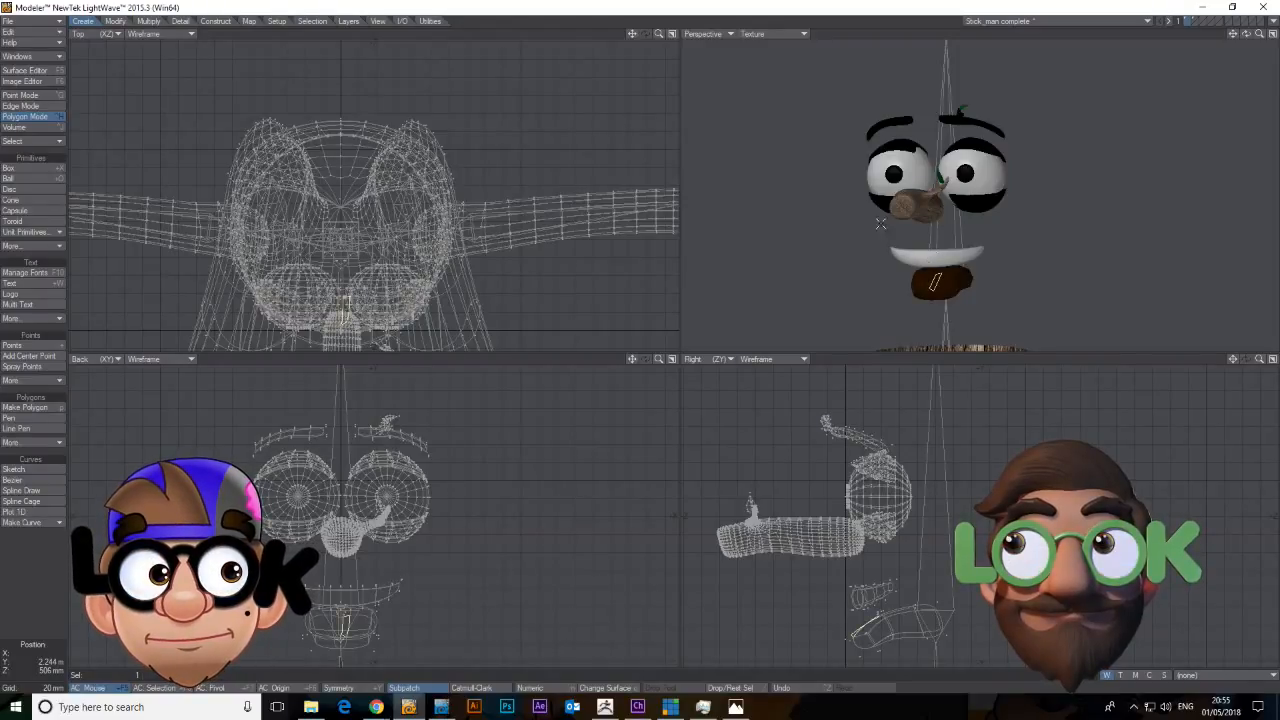
{"action": "key", "text": "ctrl+g"}
{"action": "left_click_drag", "start_coordinate": [1246, 34], "coordinate": [1053, 270]}
{"action": "key", "text": "ctrl+h"}
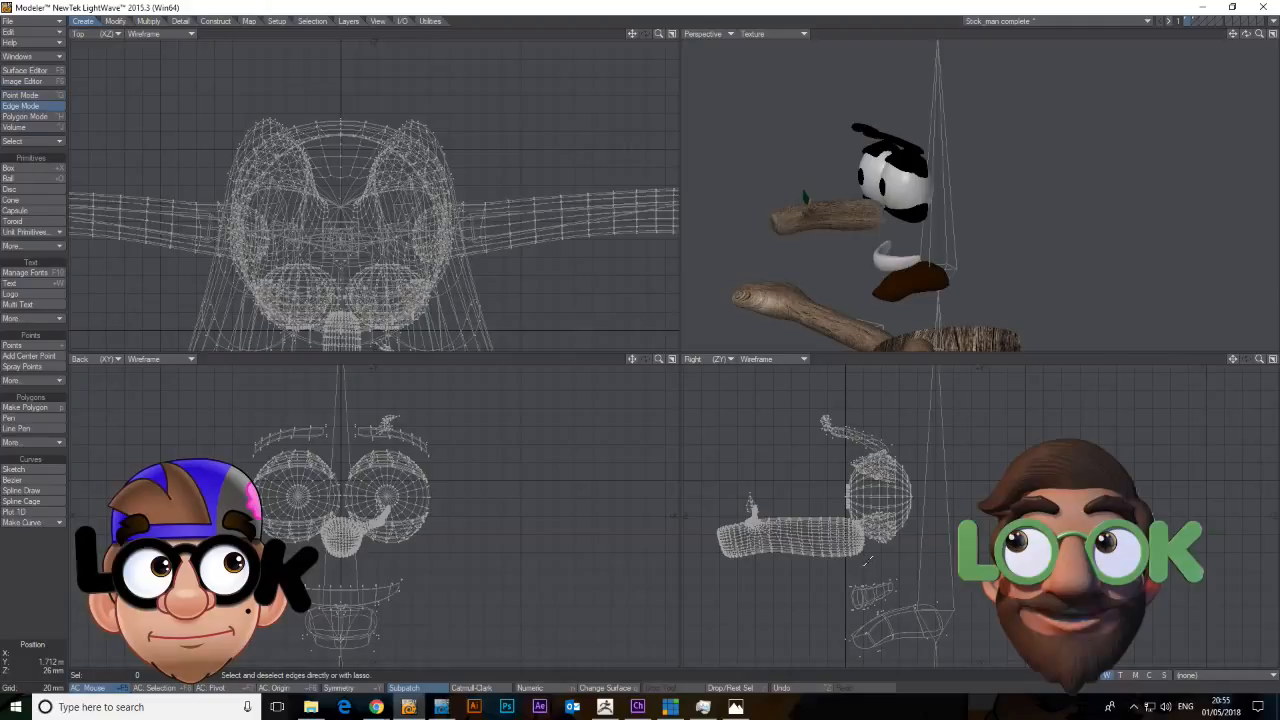
{"action": "mouse_move", "coordinate": [870, 560]}
{"action": "right_mouse_down"}
{"action": "mouse_move", "coordinate": [682, 448]}
{"action": "mouse_move", "coordinate": [708, 583]}
{"action": "mouse_move", "coordinate": [894, 620]}
{"action": "mouse_move", "coordinate": [783, 615]}
{"action": "mouse_move", "coordinate": [772, 664]}
{"action": "right_mouse_up"}
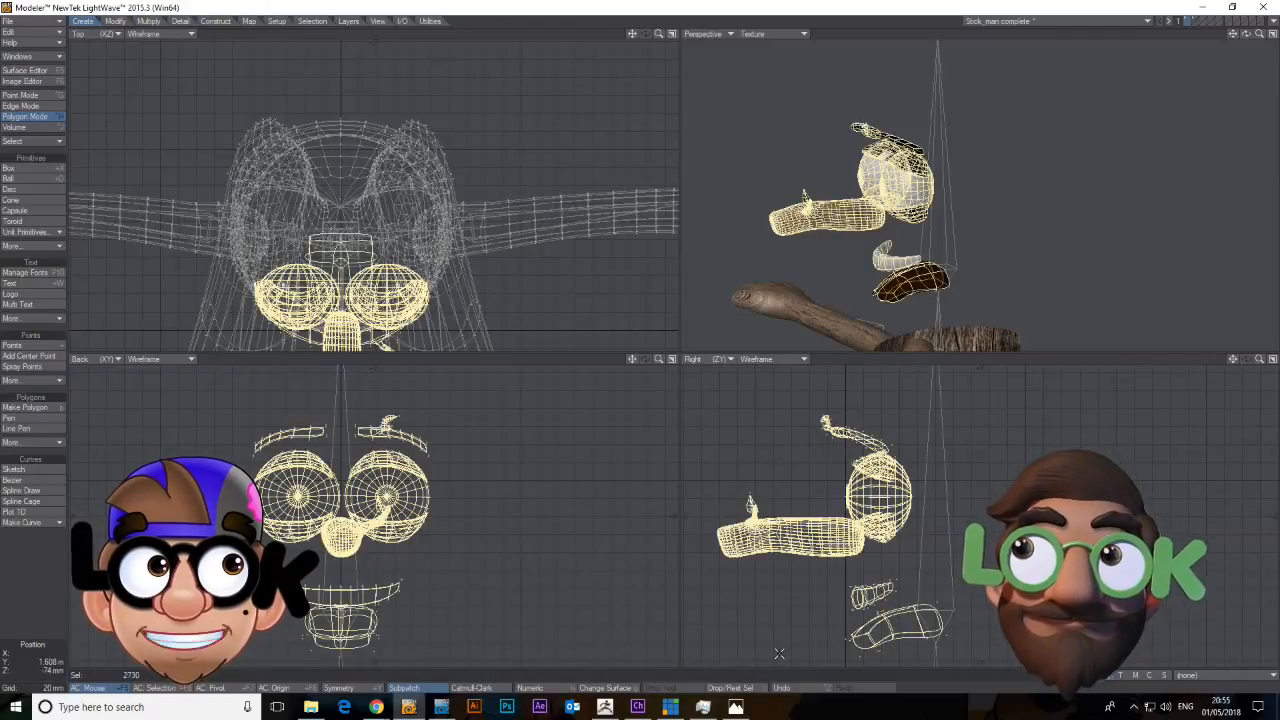
Cut the selected facial parts and paste them into the second layer with the head.
{"action": "key", "text": "x"}
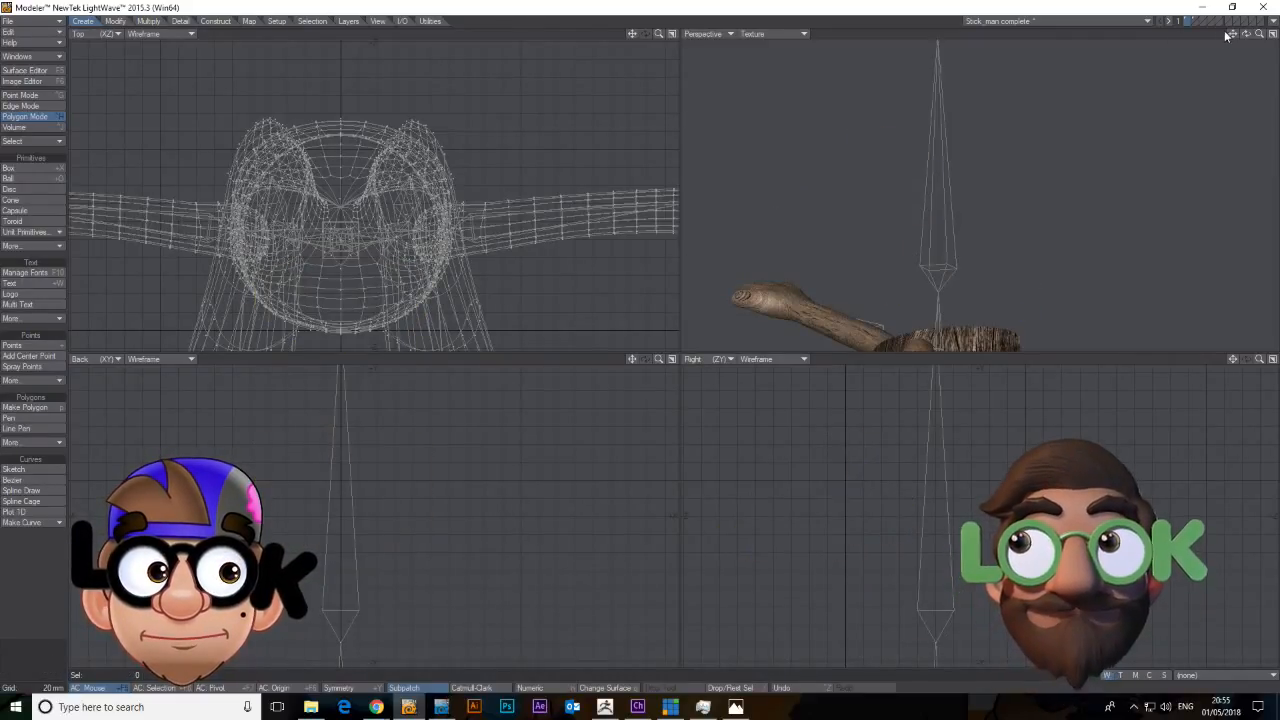
{"action": "left_click", "coordinate": [1197, 21]}
{"action": "key", "text": "v"}
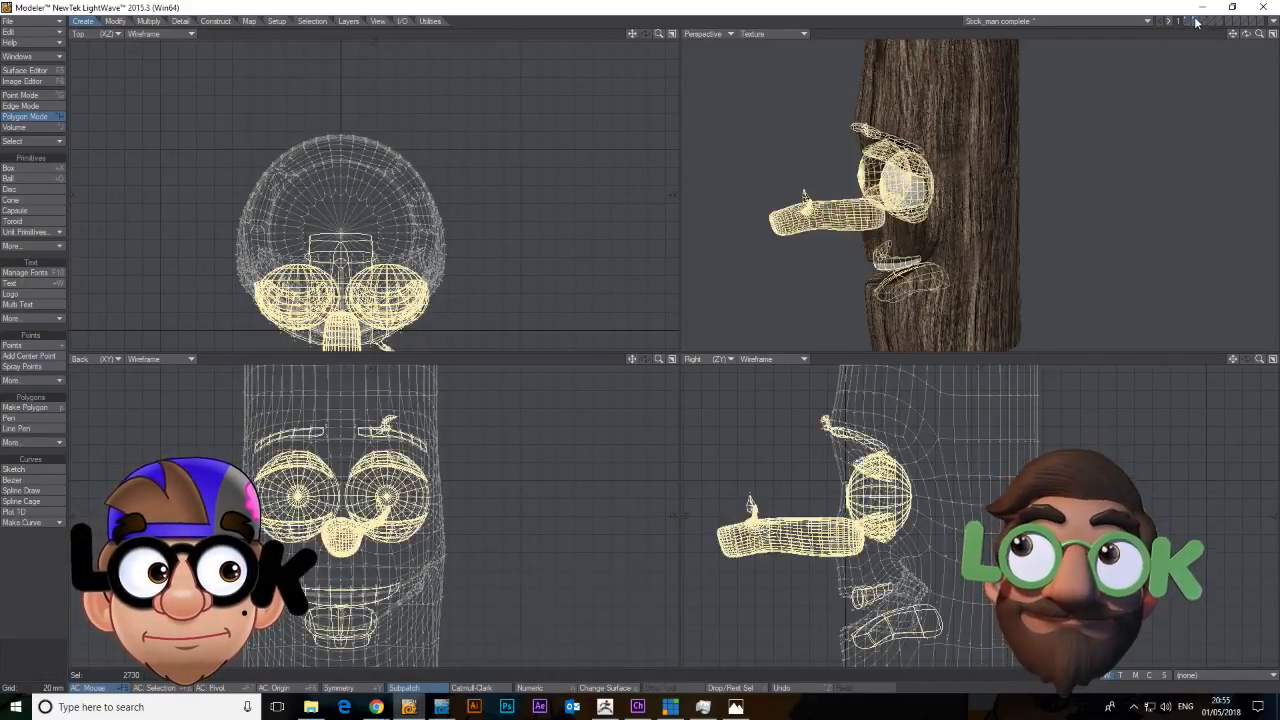
Select the full edge loop around the open lower rim of the head in Edge Mode.
{"action": "key", "text": "space"}
{"action": "key", "text": "space"}
{"action": "left_click_drag", "start_coordinate": [1247, 34], "coordinate": [1276, 37]}
{"action": "key", "text": "space"}
{"action": "key", "text": "space"}
{"action": "key", "text": "space"}
{"action": "left_click", "coordinate": [1004, 319]}
{"action": "key", "text": "l"}
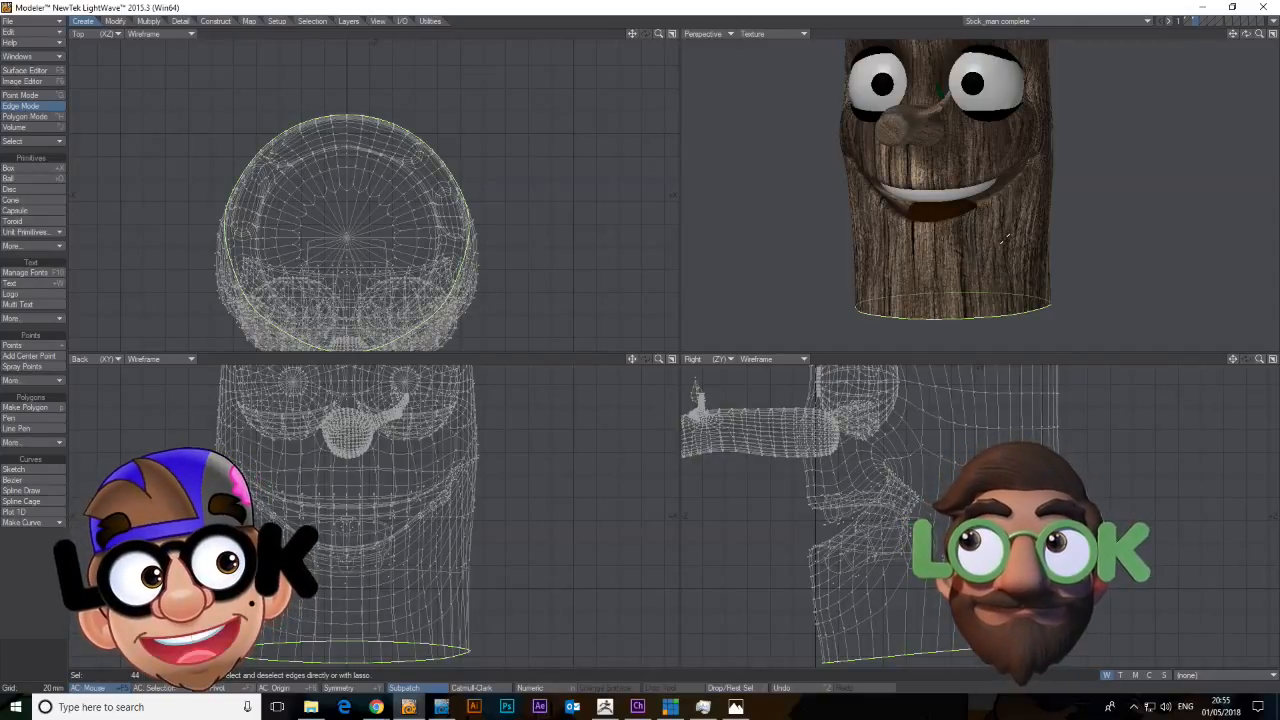
{"action": "left_click_drag", "start_coordinate": [1250, 35], "coordinate": [1255, 37]}
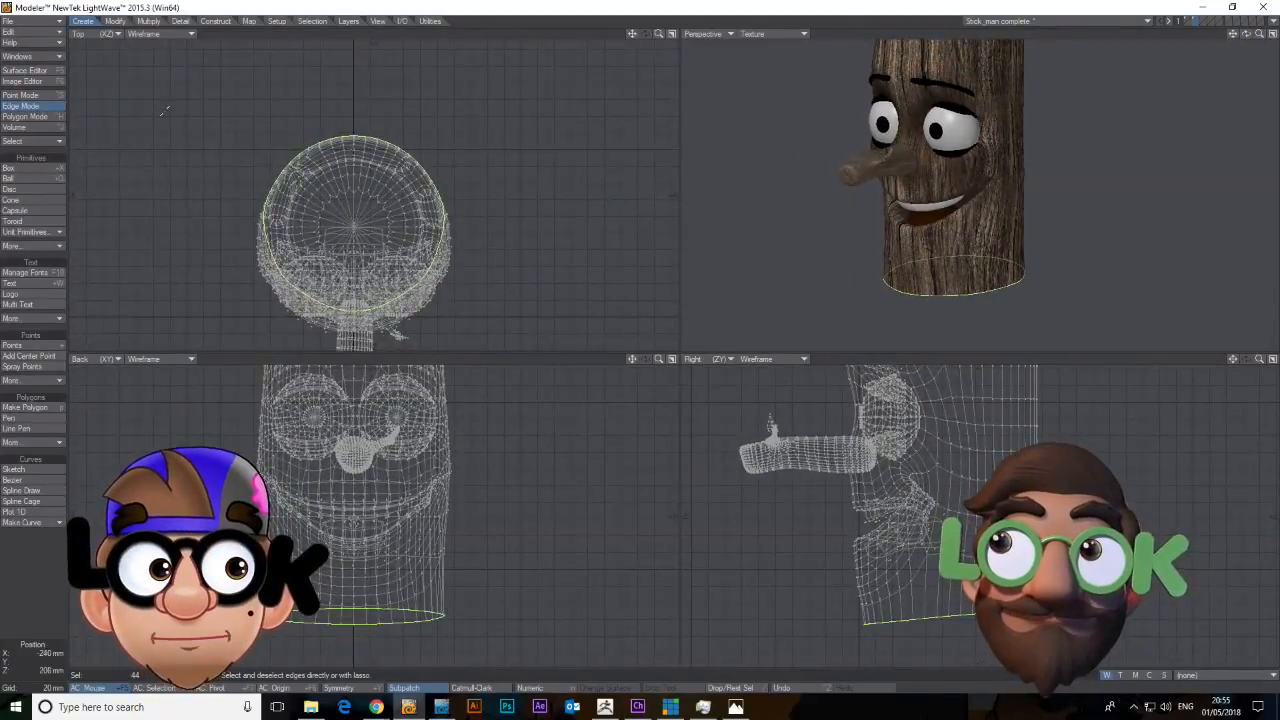
Examine the head's neck edge loop and review the available vertex map tools and map editing commands.
{"action": "left_click", "coordinate": [247, 22]}
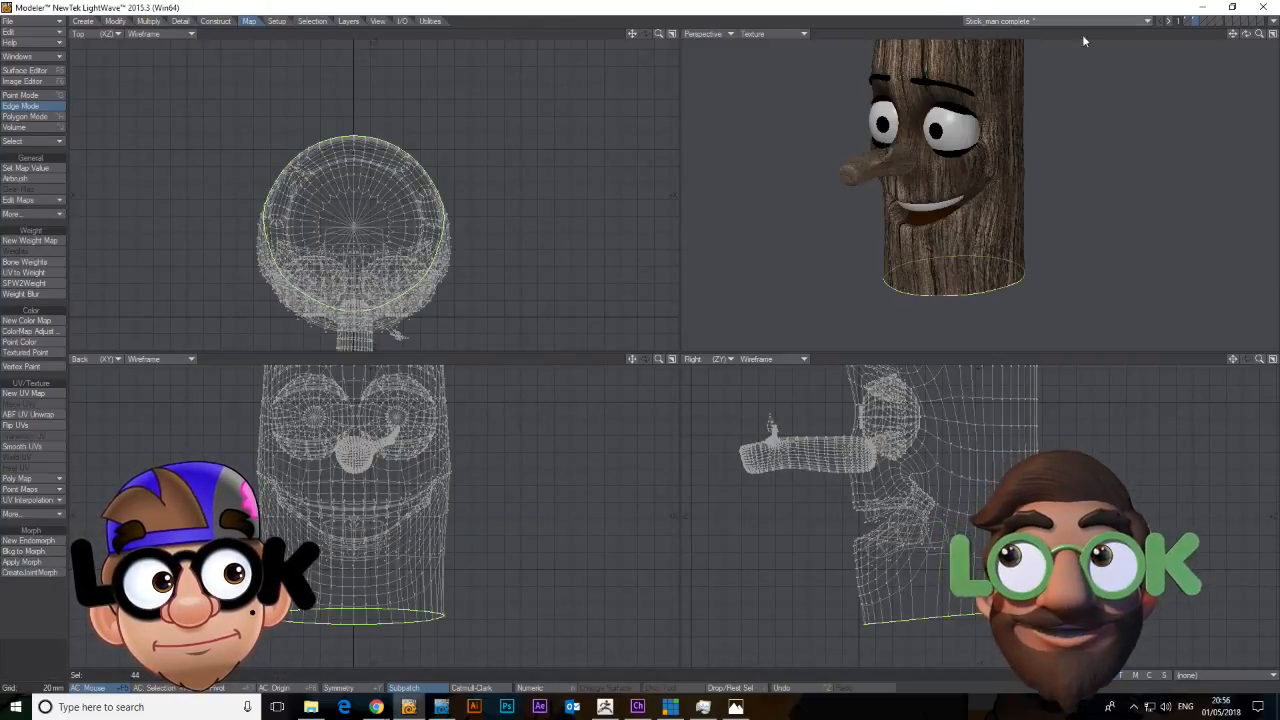
{"action": "mouse_move", "coordinate": [1259, 35]}
{"action": "left_mouse_down"}
{"action": "mouse_move", "coordinate": [1273, 35]}
{"action": "mouse_move", "coordinate": [1239, 32]}
{"action": "left_mouse_up"}
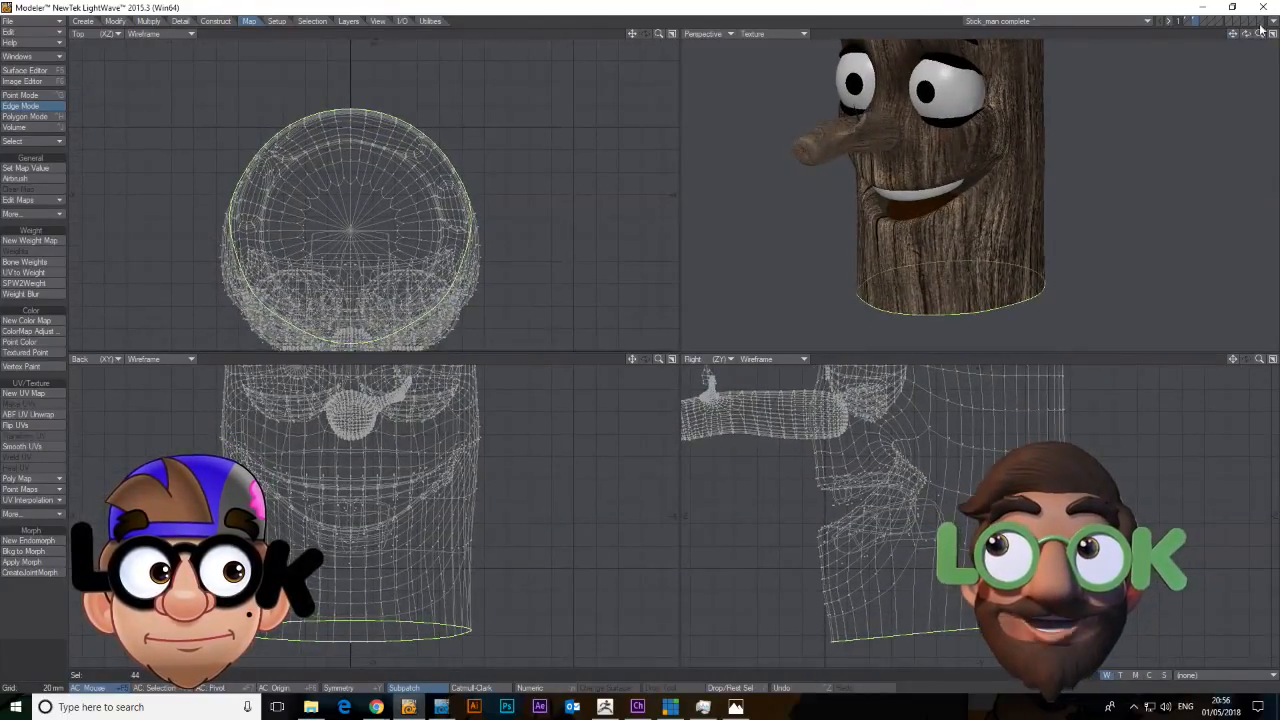
{"action": "left_click", "coordinate": [48, 201]}
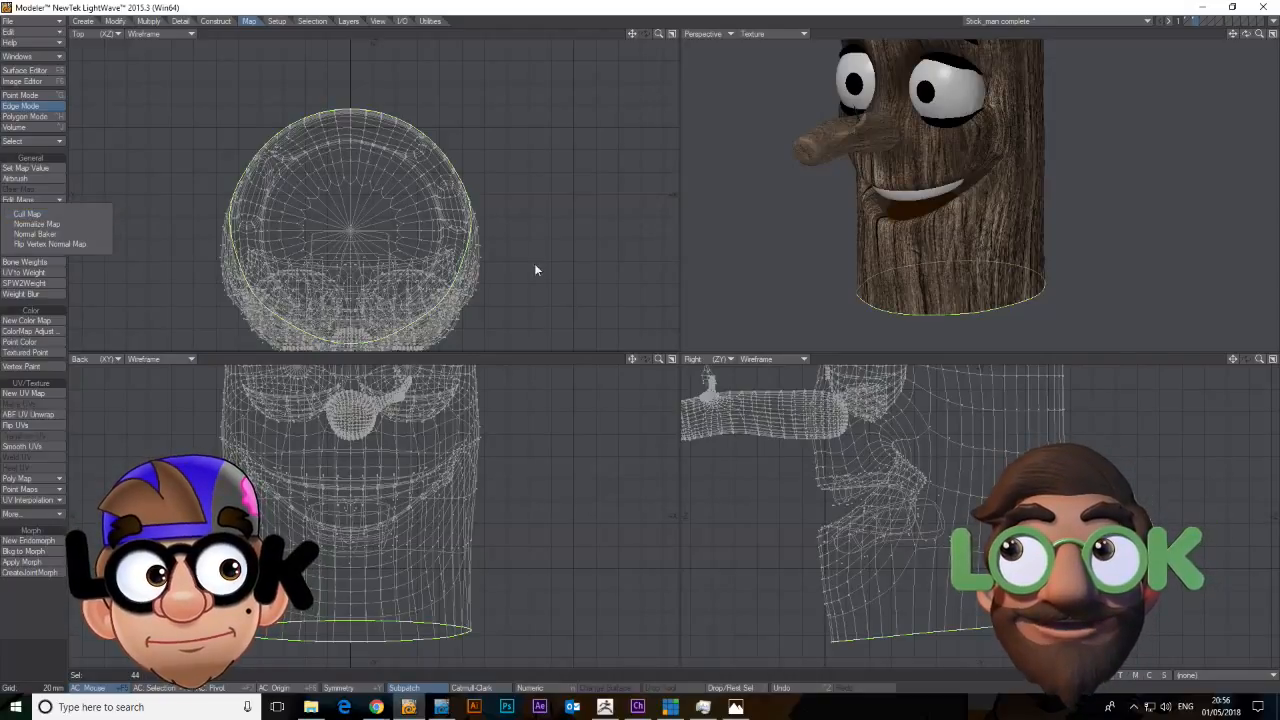
{"action": "left_click", "coordinate": [1235, 36]}
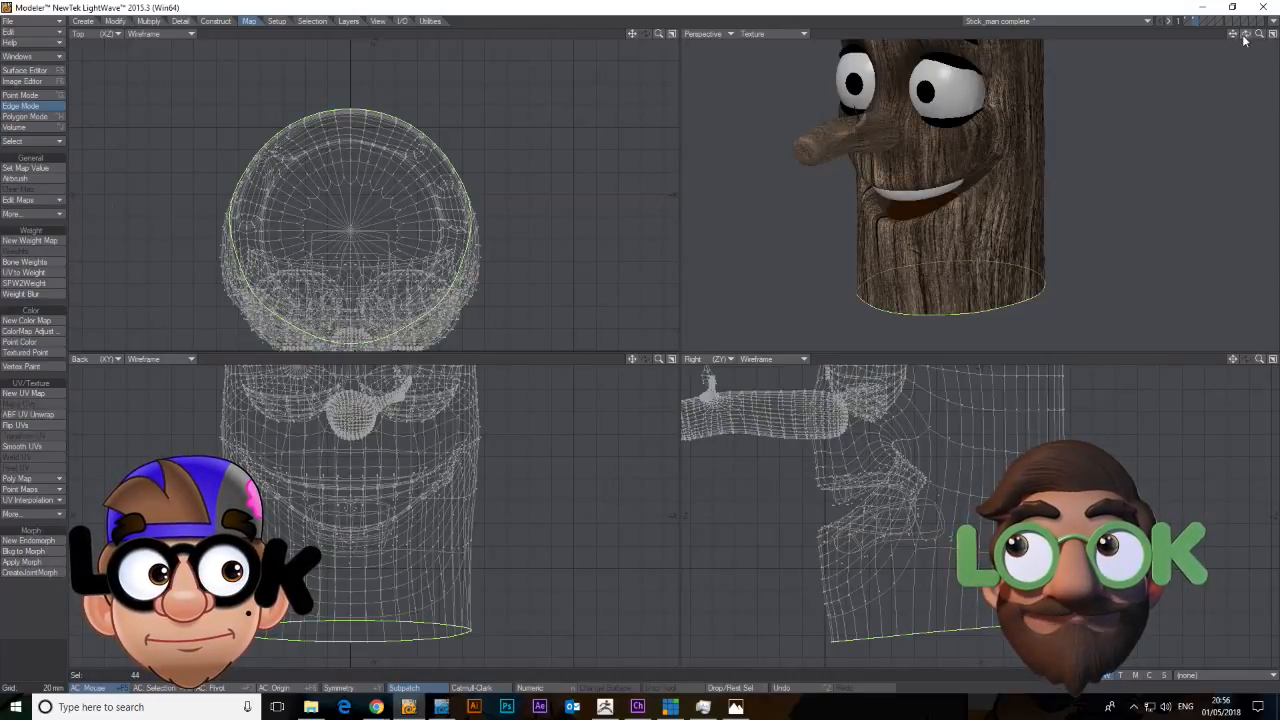
{"action": "left_click_drag", "start_coordinate": [1259, 37], "coordinate": [1231, 18]}
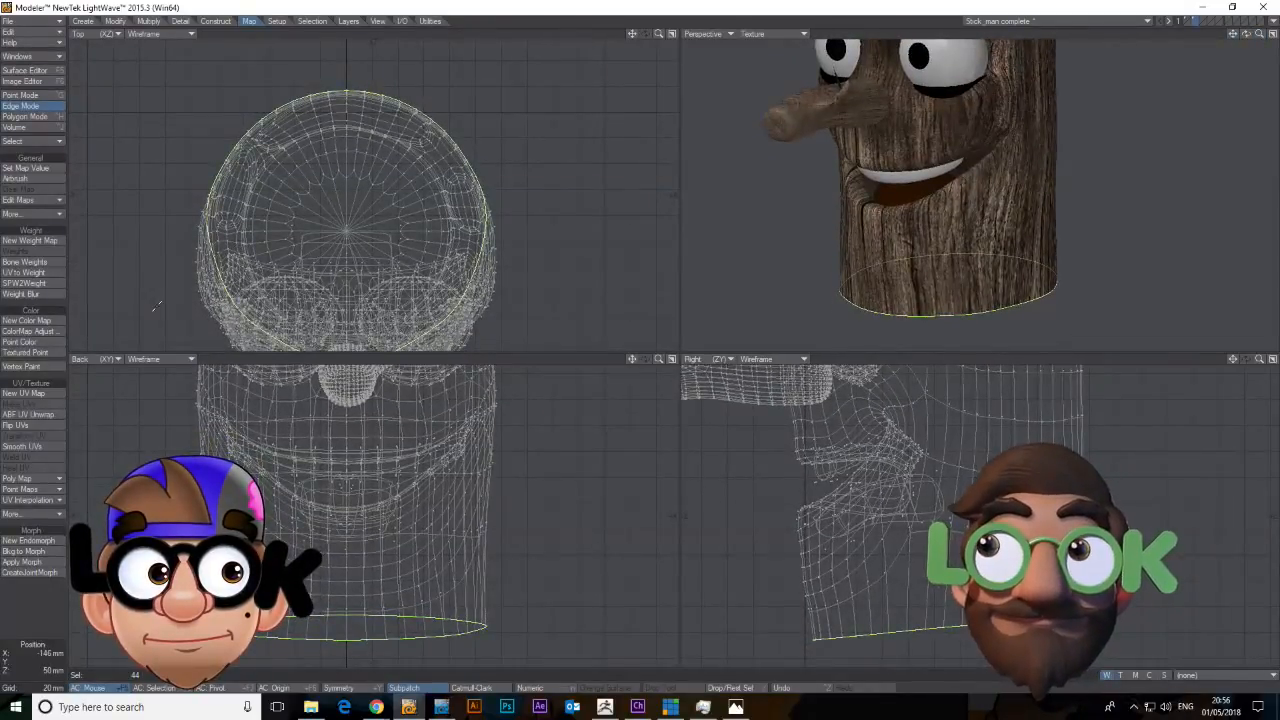
{"action": "left_click", "coordinate": [49, 213]}
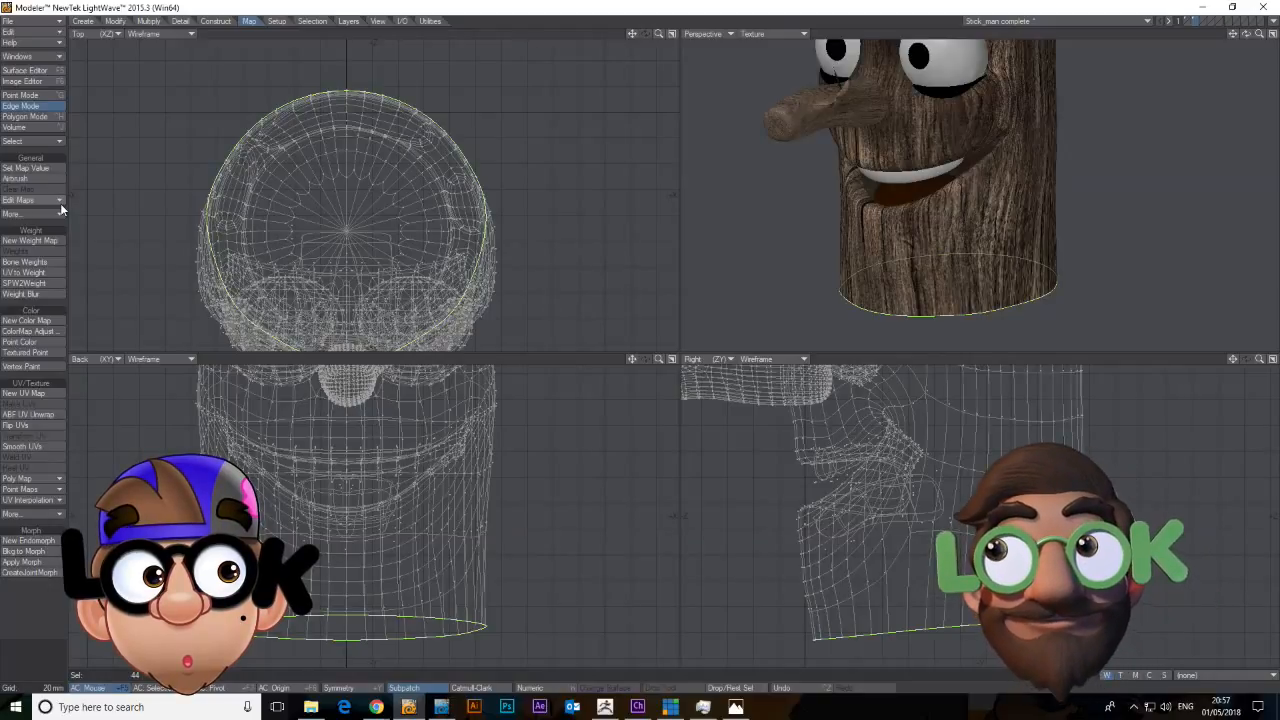
{"action": "left_click", "coordinate": [60, 203]}
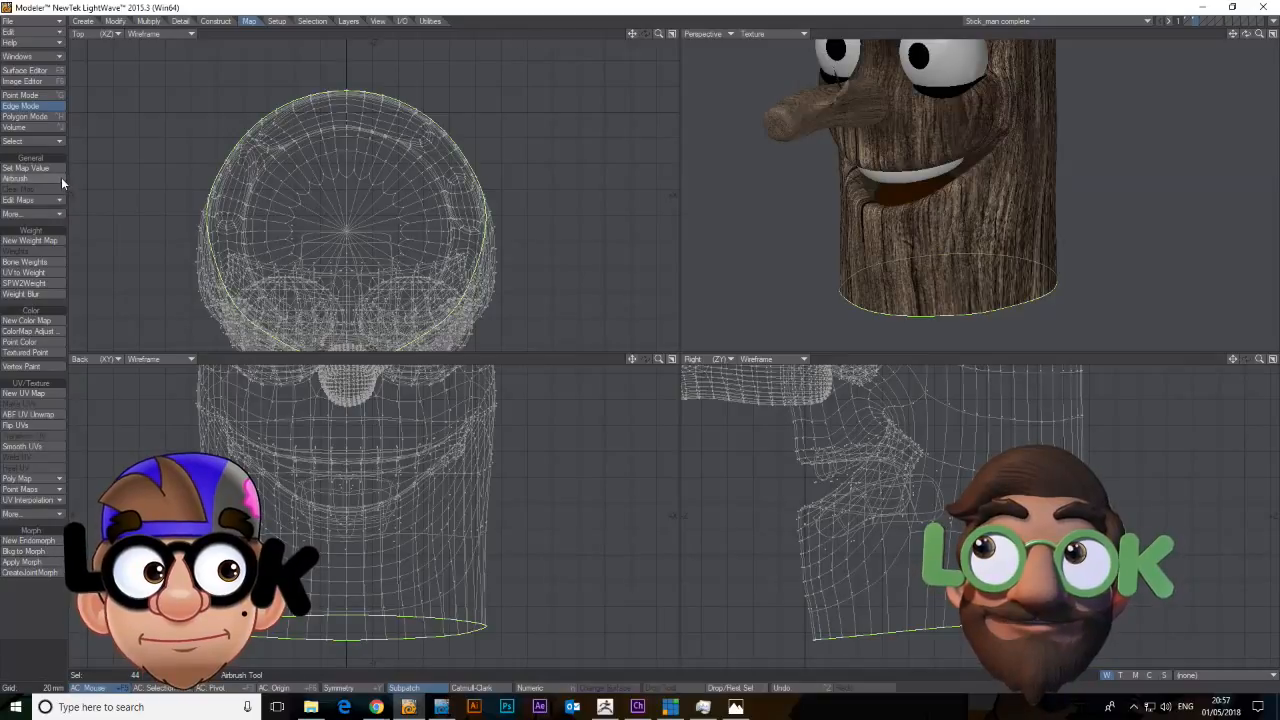
{"action": "left_click", "coordinate": [64, 213]}
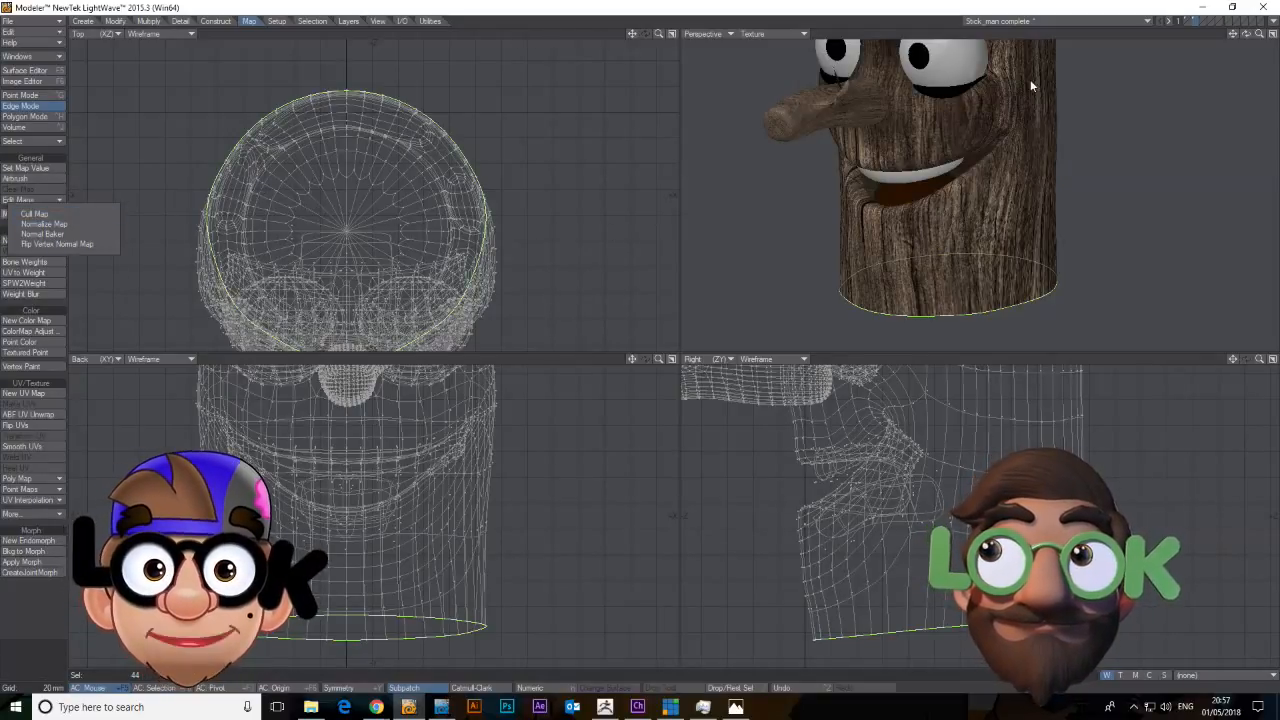
{"action": "left_click", "coordinate": [1246, 36]}
{"action": "left_click_drag", "start_coordinate": [1247, 35], "coordinate": [1262, 33]}
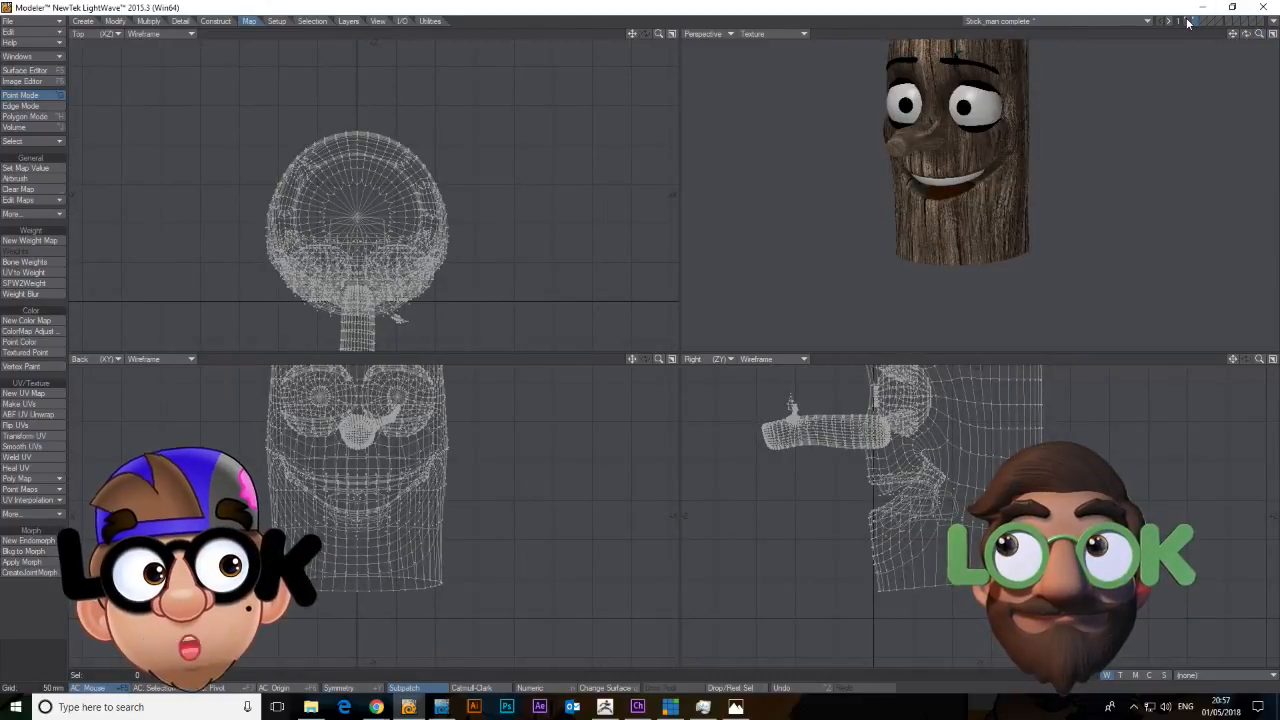
Select all connected polygons of the wooden head mesh on the second layer.
{"action": "left_click", "coordinate": [1187, 22]}
{"action": "left_click", "coordinate": [1196, 22]}
{"action": "key", "text": "space"}
{"action": "key", "text": "space"}
{"action": "left_click", "coordinate": [993, 245]}
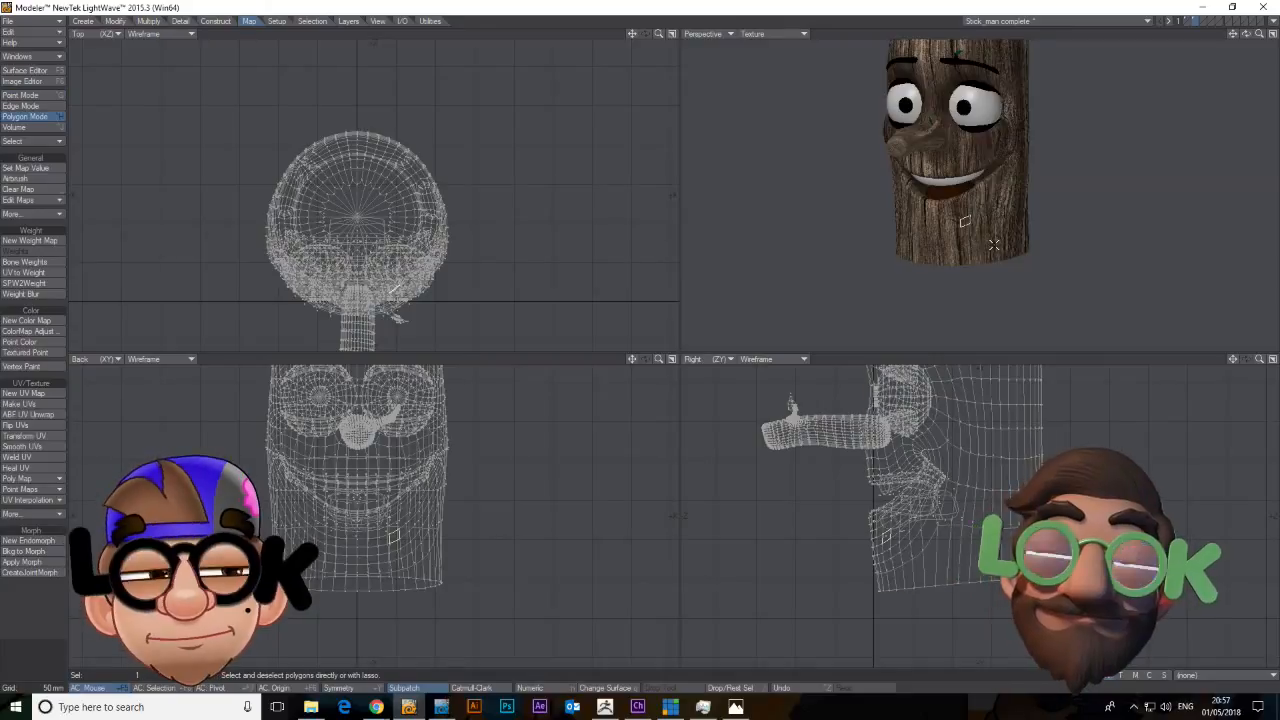
{"action": "key", "text": "bracketright"}
Create a new object and paste a copy of the wooden head mesh into it.
{"action": "left_click", "coordinate": [47, 23]}
{"action": "left_click", "coordinate": [48, 25]}
{"action": "key", "text": "v"}
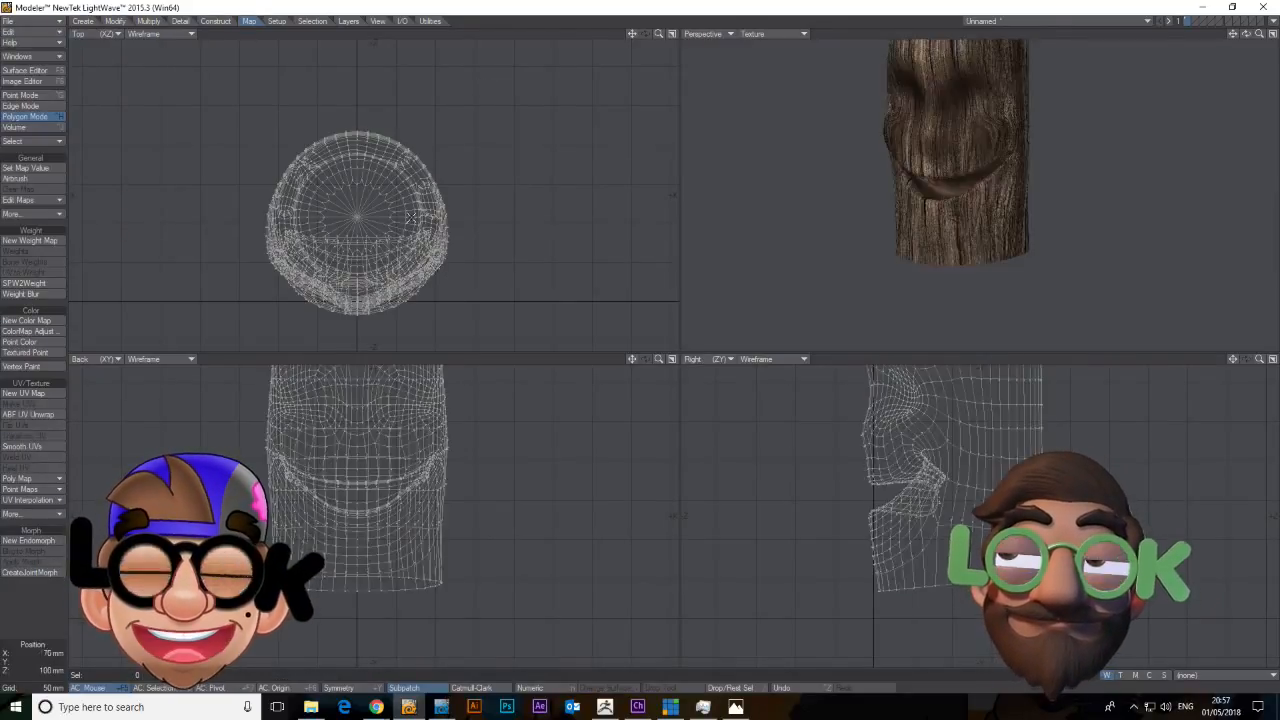
Save the new object as Morph in a new folder named Lipsync inside the Stickman Objects folder.
{"action": "left_click", "coordinate": [40, 20]}
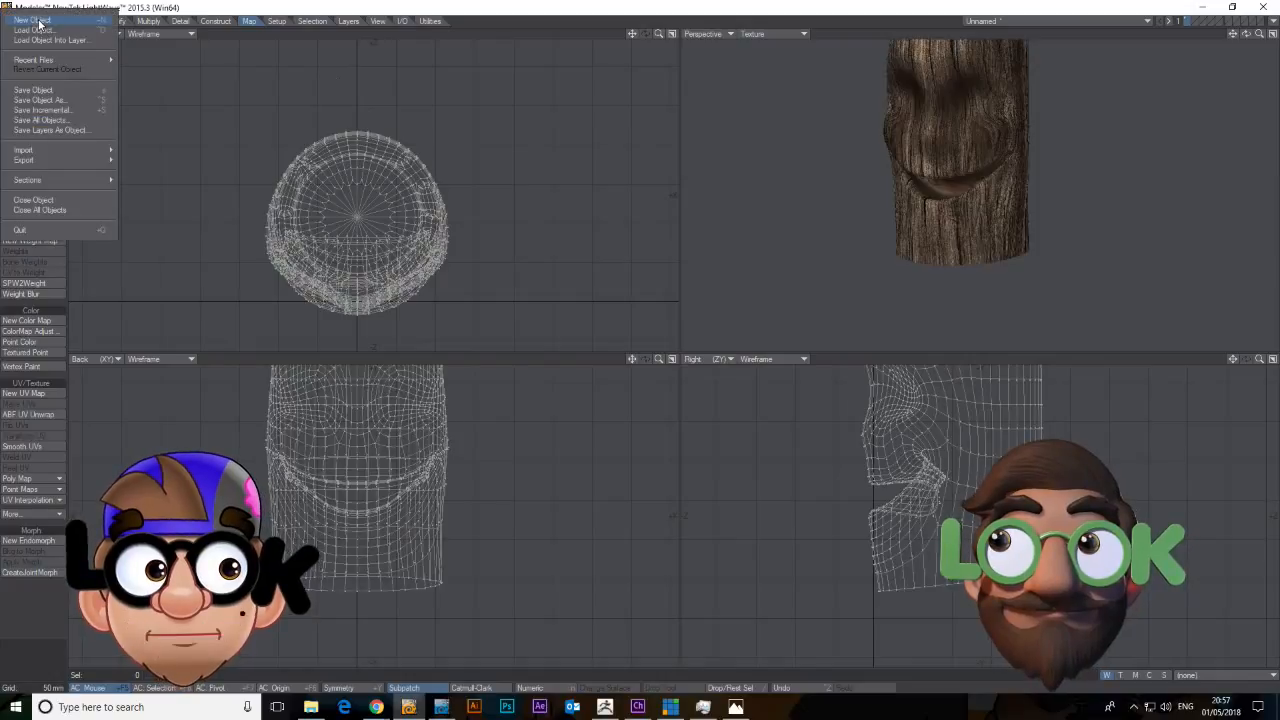
{"action": "left_click", "coordinate": [68, 96]}
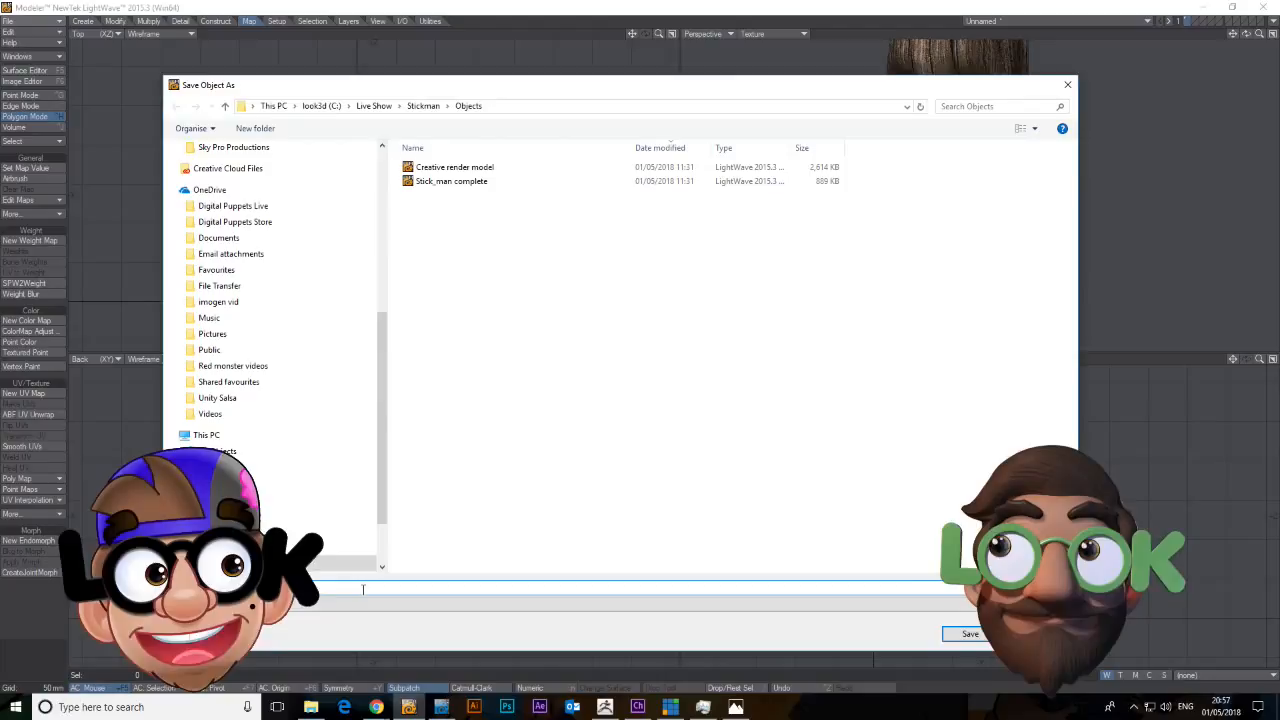
{"action": "right_click", "coordinate": [387, 431]}
{"action": "mouse_move", "coordinate": [470, 600]}
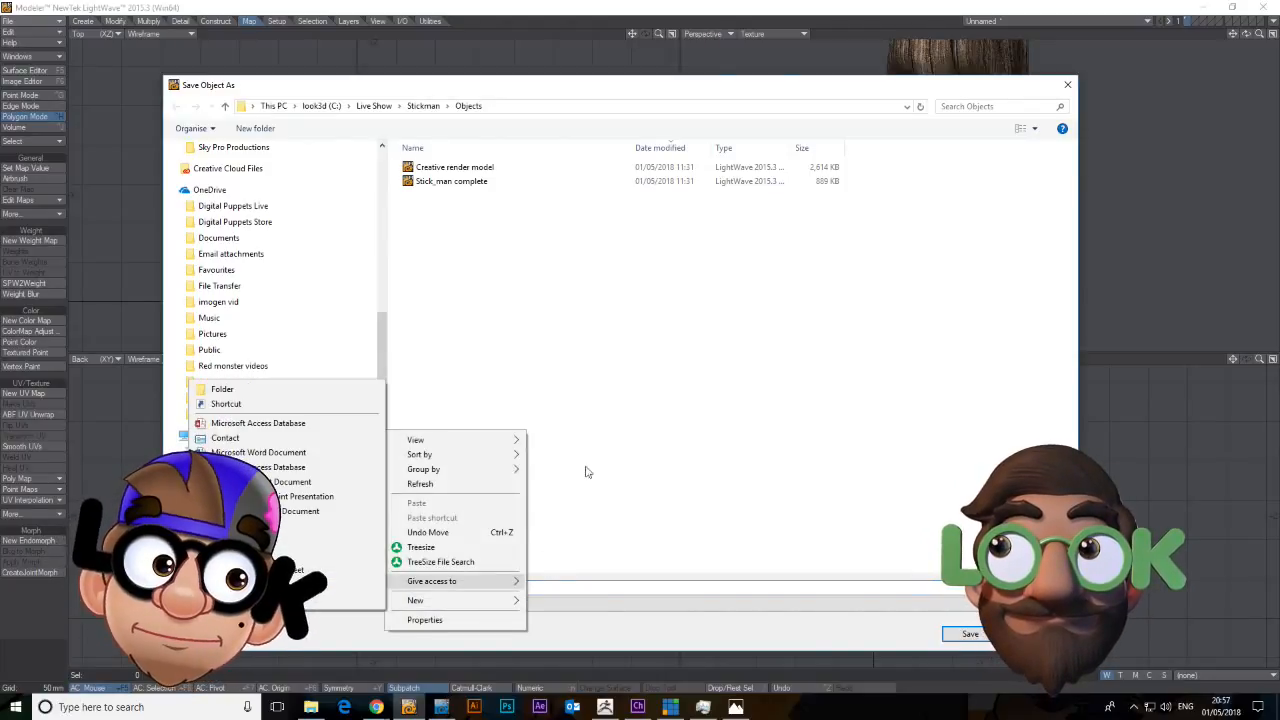
{"action": "left_click", "coordinate": [343, 392]}
{"action": "type", "text": "Lips"}
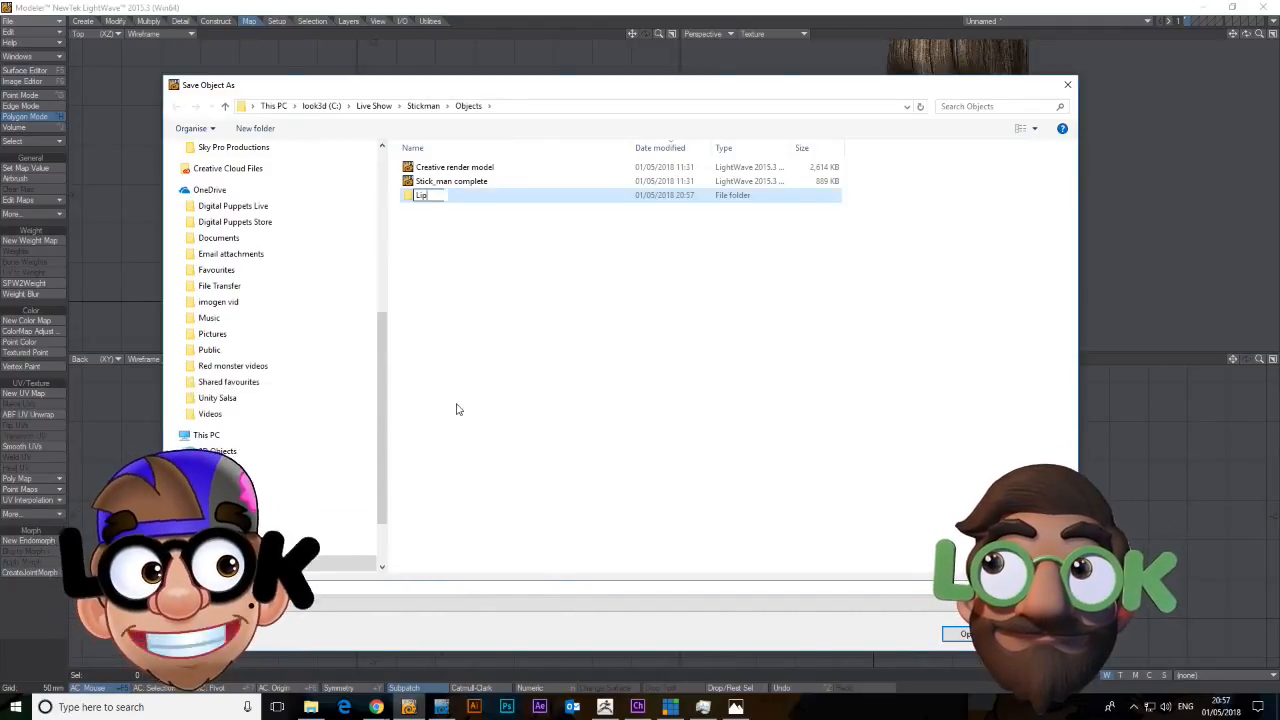
{"action": "type", "text": "ync"}
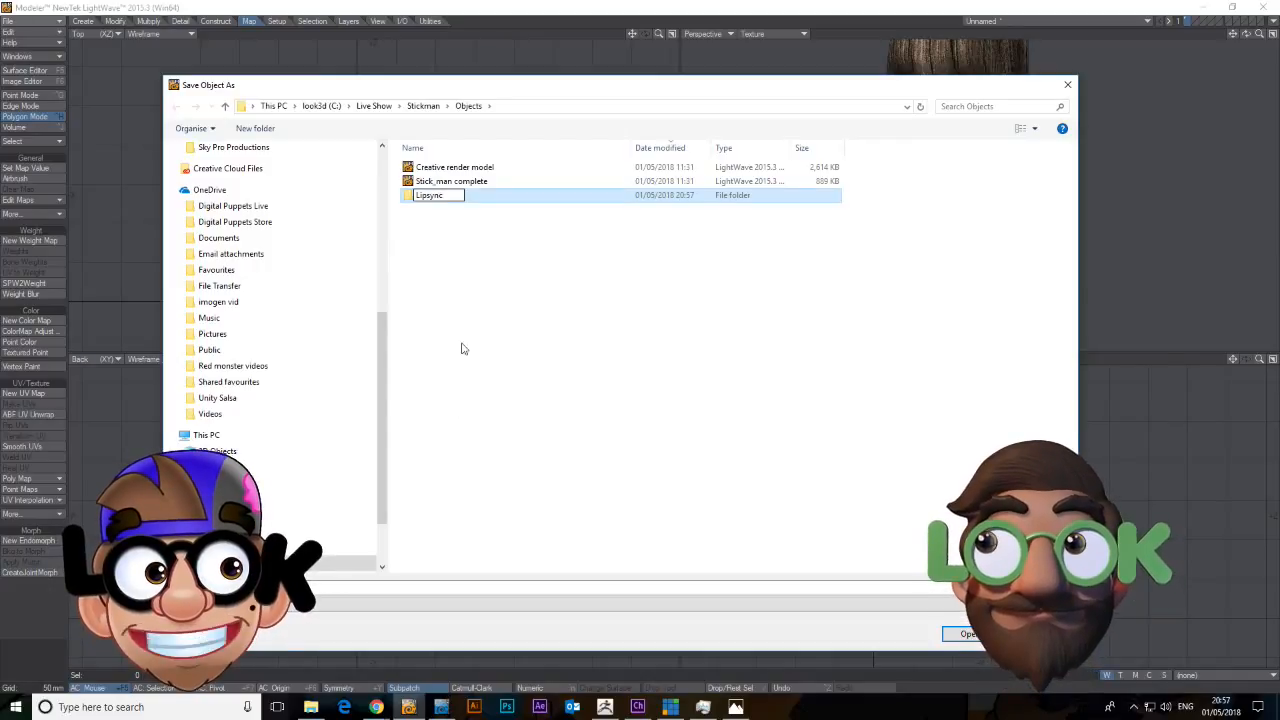
{"action": "key", "text": "Return"}
{"action": "double_click", "coordinate": [431, 205]}
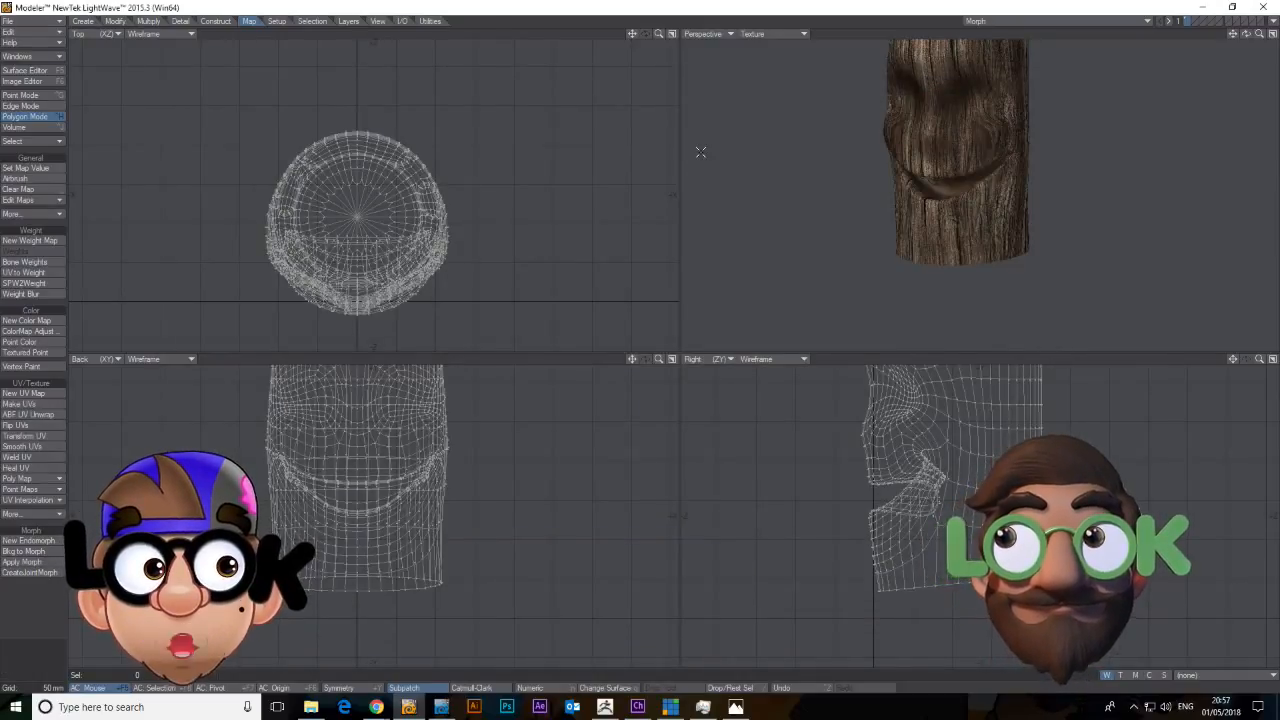
Select all connected polygons of the head mesh in the Morph object.
{"action": "mouse_move", "coordinate": [1245, 35]}
{"action": "left_mouse_down"}
{"action": "mouse_move", "coordinate": [1210, 37]}
{"action": "mouse_move", "coordinate": [1244, 111]}
{"action": "mouse_move", "coordinate": [1255, 33]}
{"action": "left_mouse_up"}
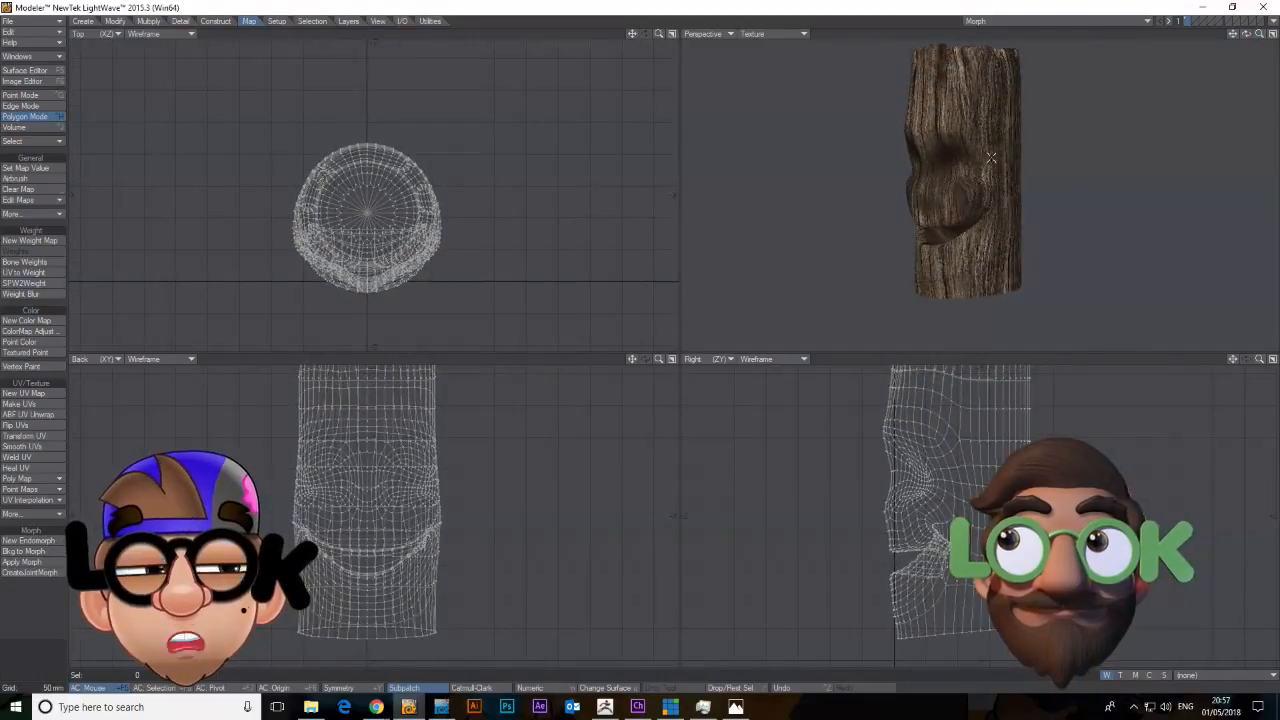
{"action": "left_click", "coordinate": [403, 21]}
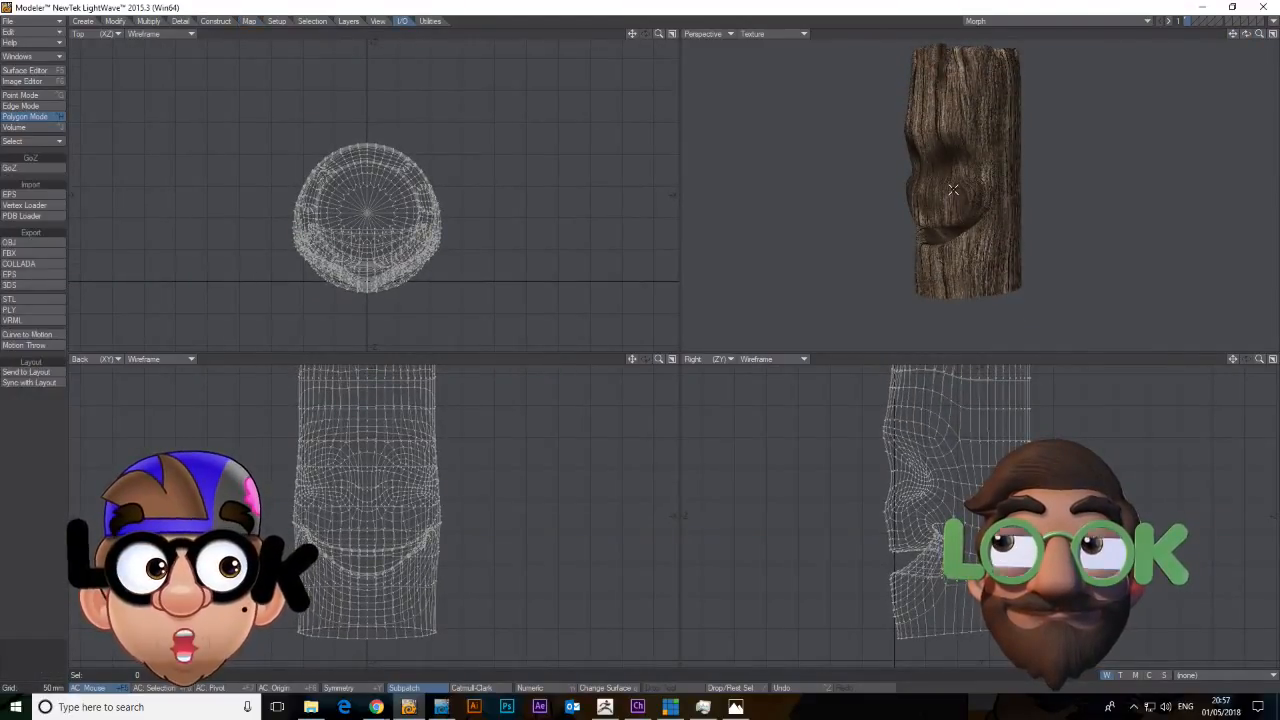
{"action": "key", "text": "bracketright"}
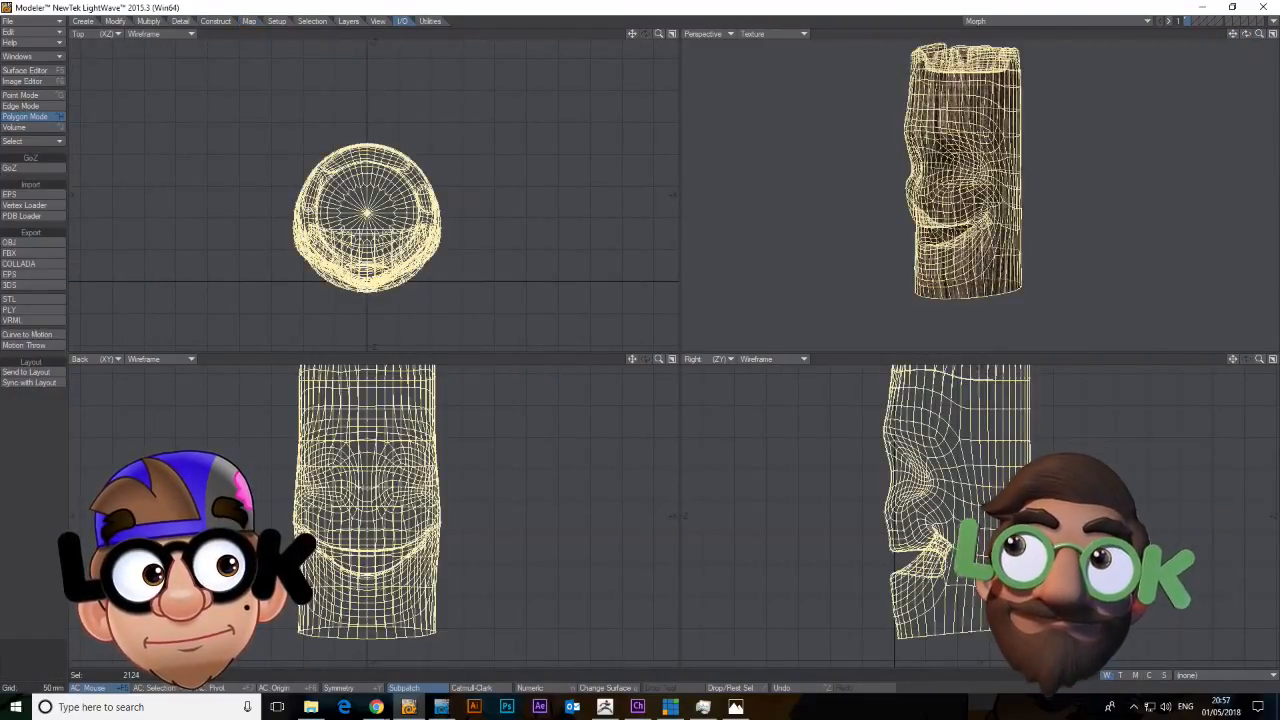
In the Stick_man complete object, select all connected polygons of the nose and both eyeballs.
{"action": "left_click", "coordinate": [1015, 22]}
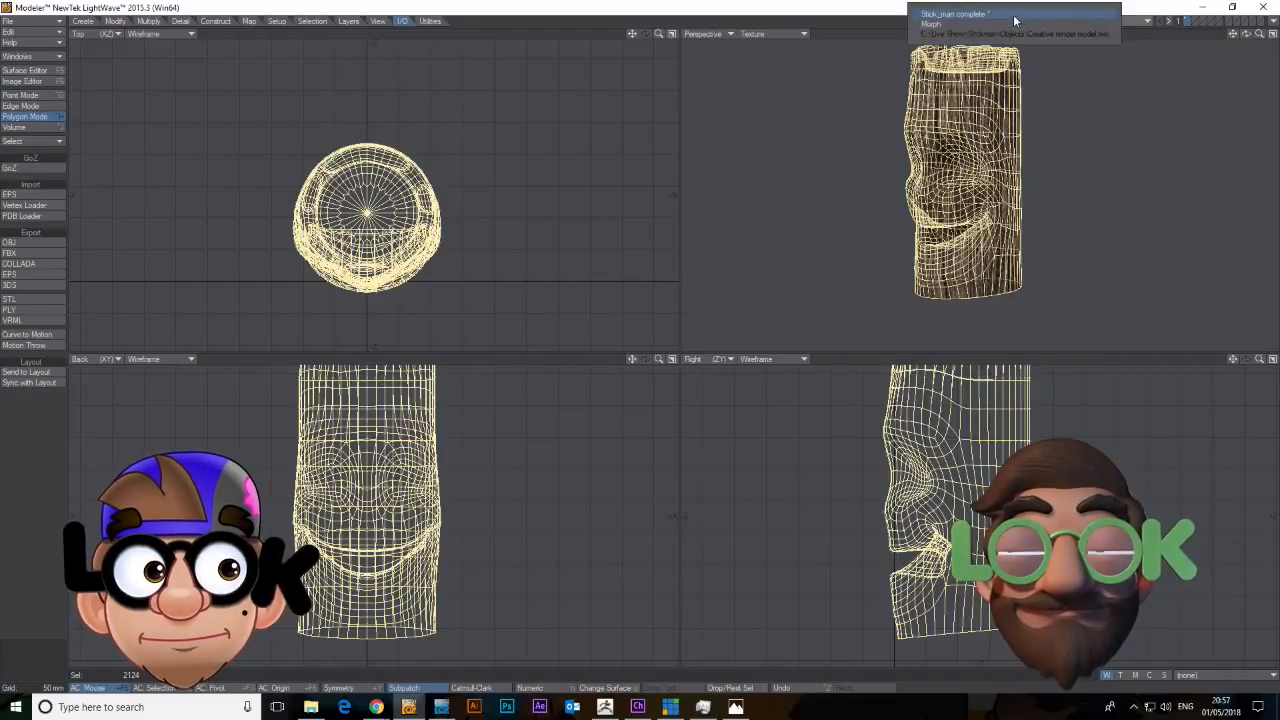
{"action": "left_click", "coordinate": [1000, 12]}
{"action": "left_click", "coordinate": [892, 196]}
{"action": "left_click_drag", "start_coordinate": [908, 172], "coordinate": [953, 170]}
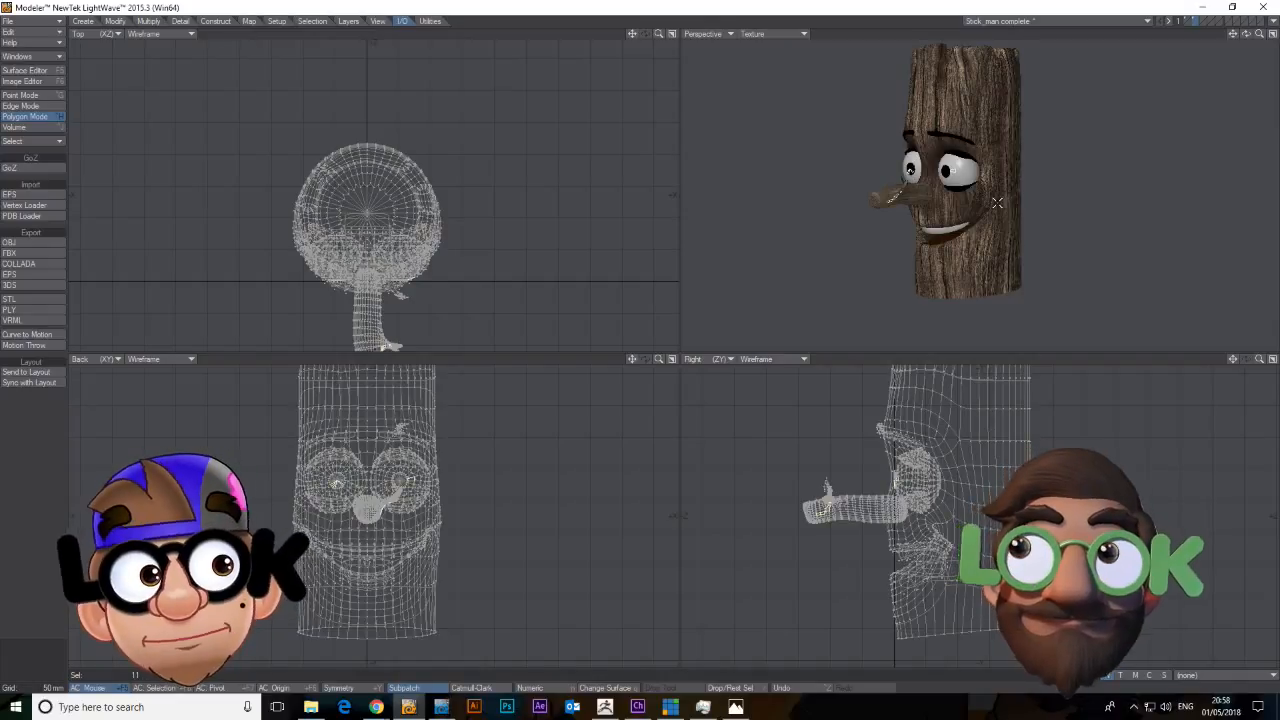
{"action": "key", "text": "]"}
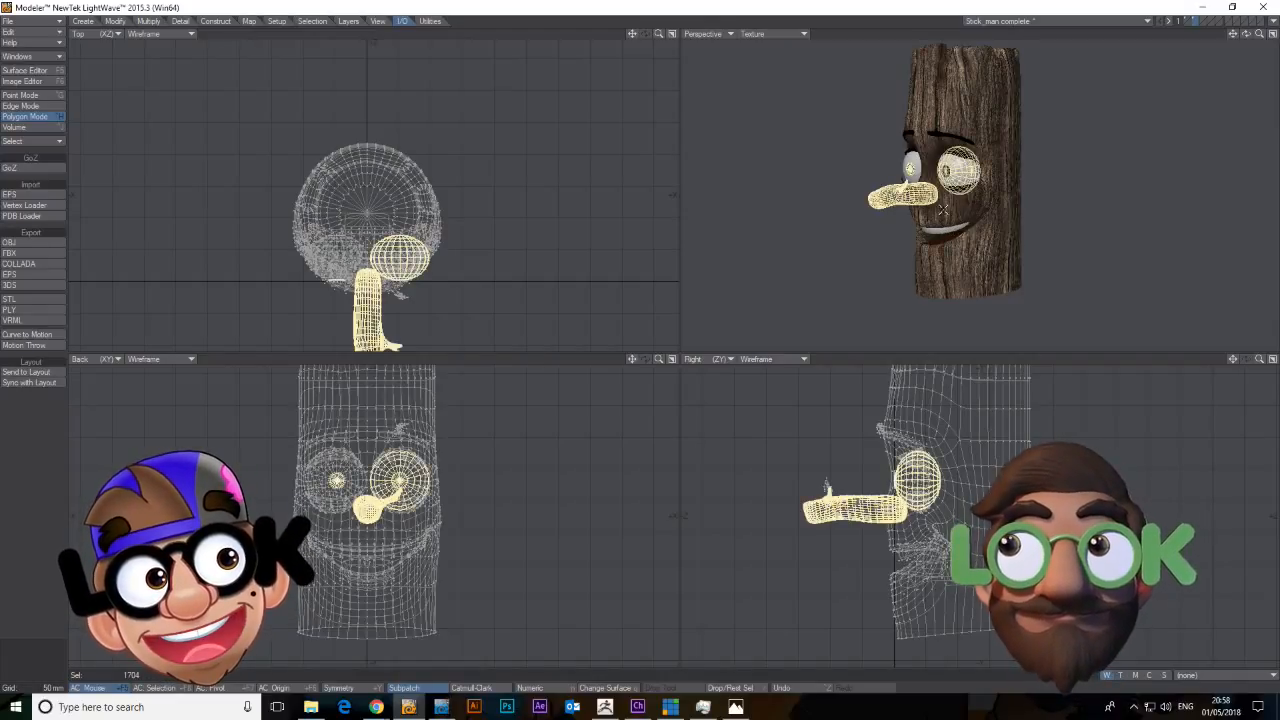
{"action": "left_click", "coordinate": [911, 170], "text": "shift"}
{"action": "left_click", "coordinate": [948, 171], "text": "shift"}
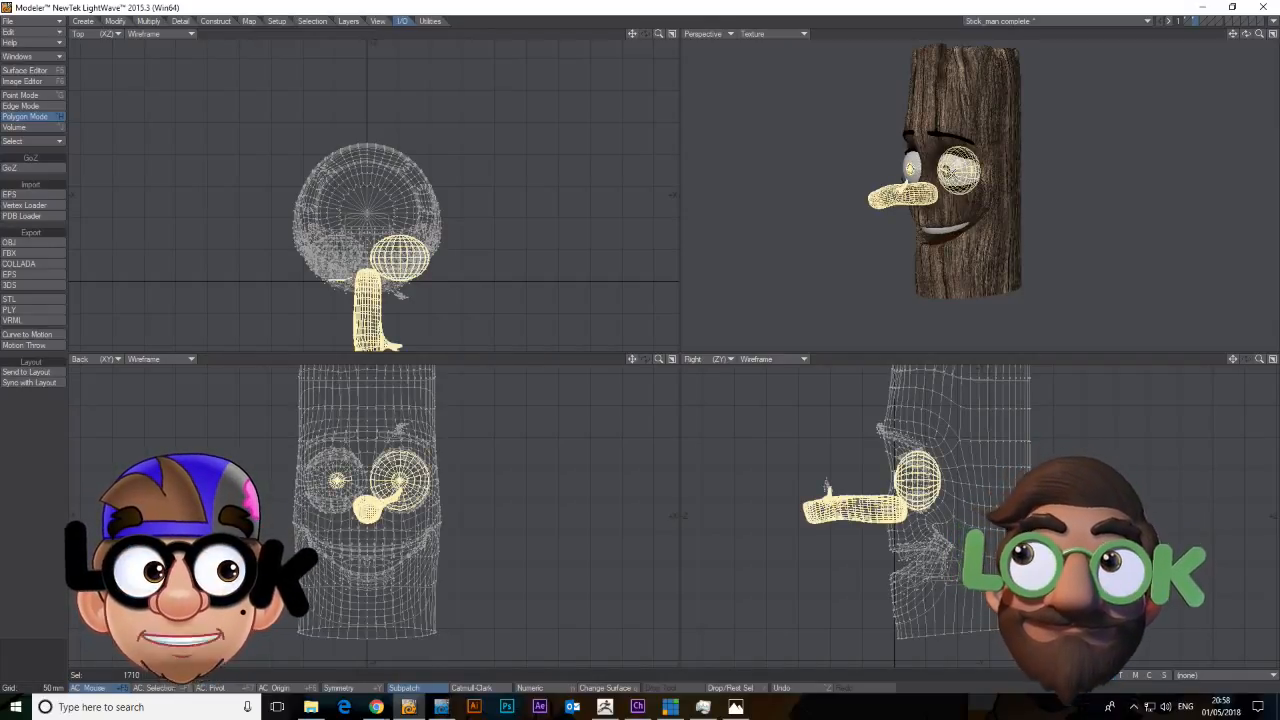
{"action": "key", "text": "]"}
Paste a copy of the nose and eyeballs into the Morph object and save that object.
{"action": "left_click", "coordinate": [1045, 20]}
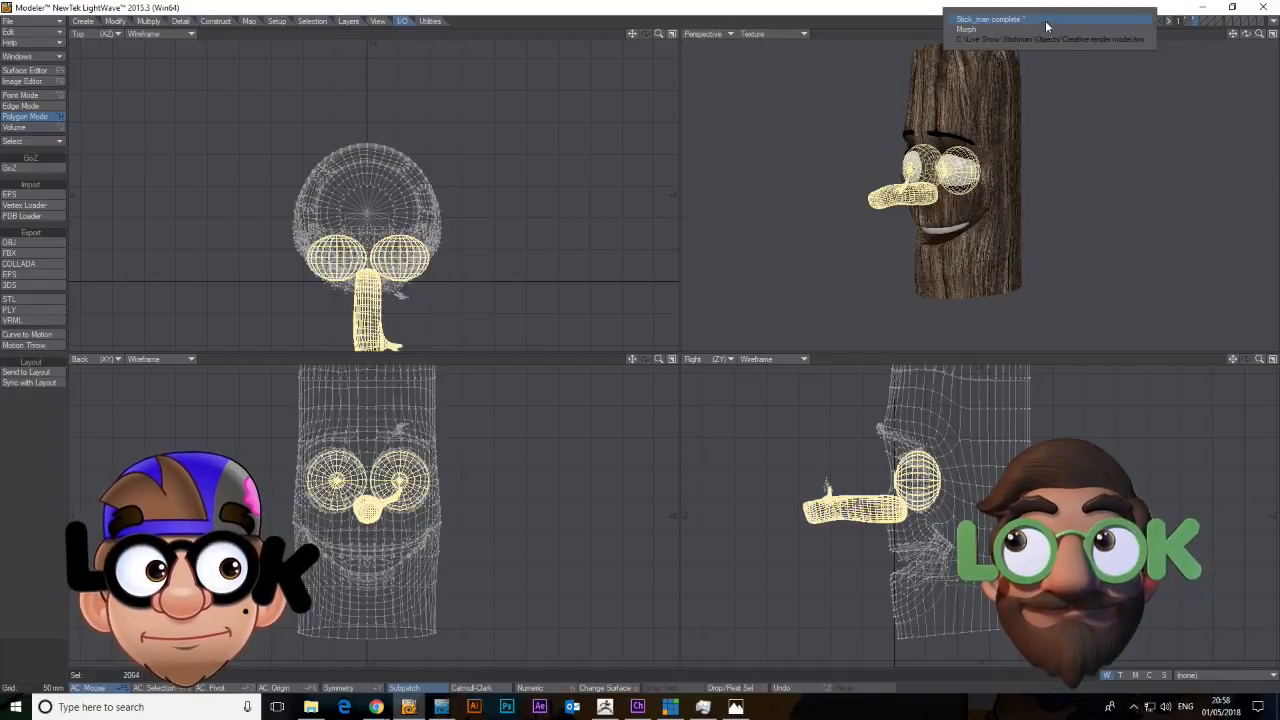
{"action": "left_click", "coordinate": [1041, 29]}
{"action": "key", "text": "ctrl+v"}
{"action": "key", "text": "ctrl+g"}
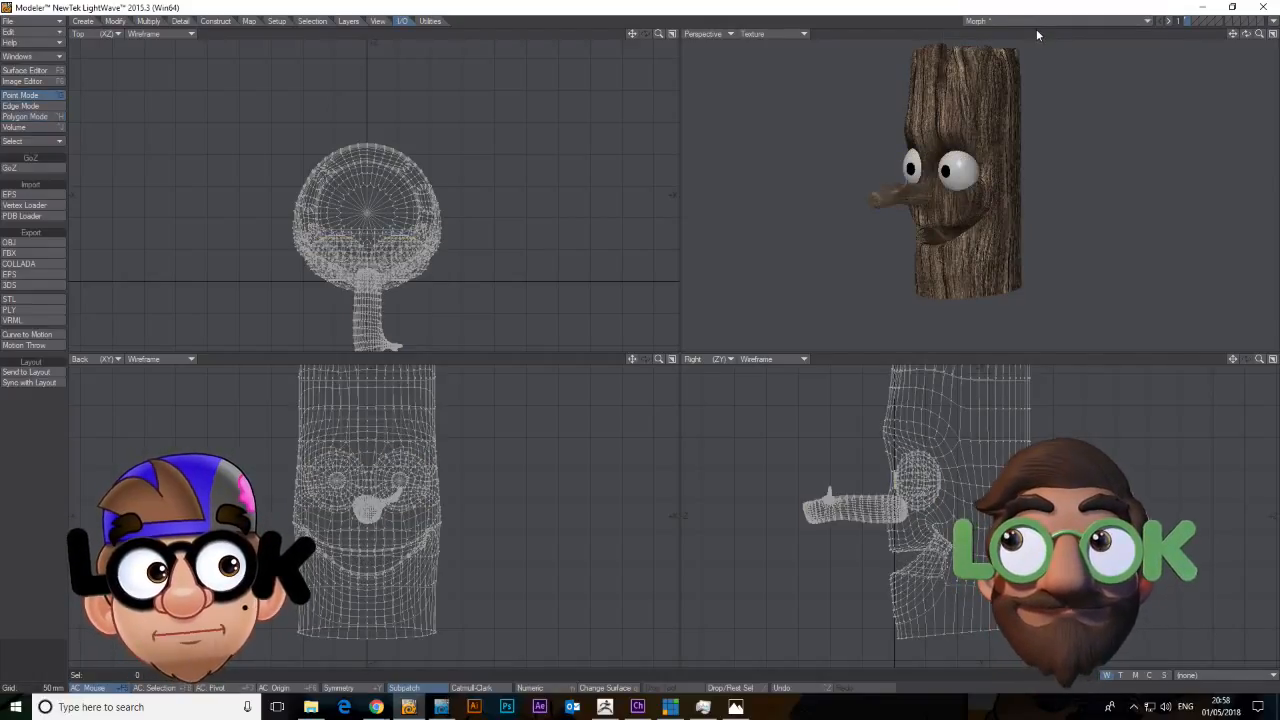
{"action": "key", "text": "a"}
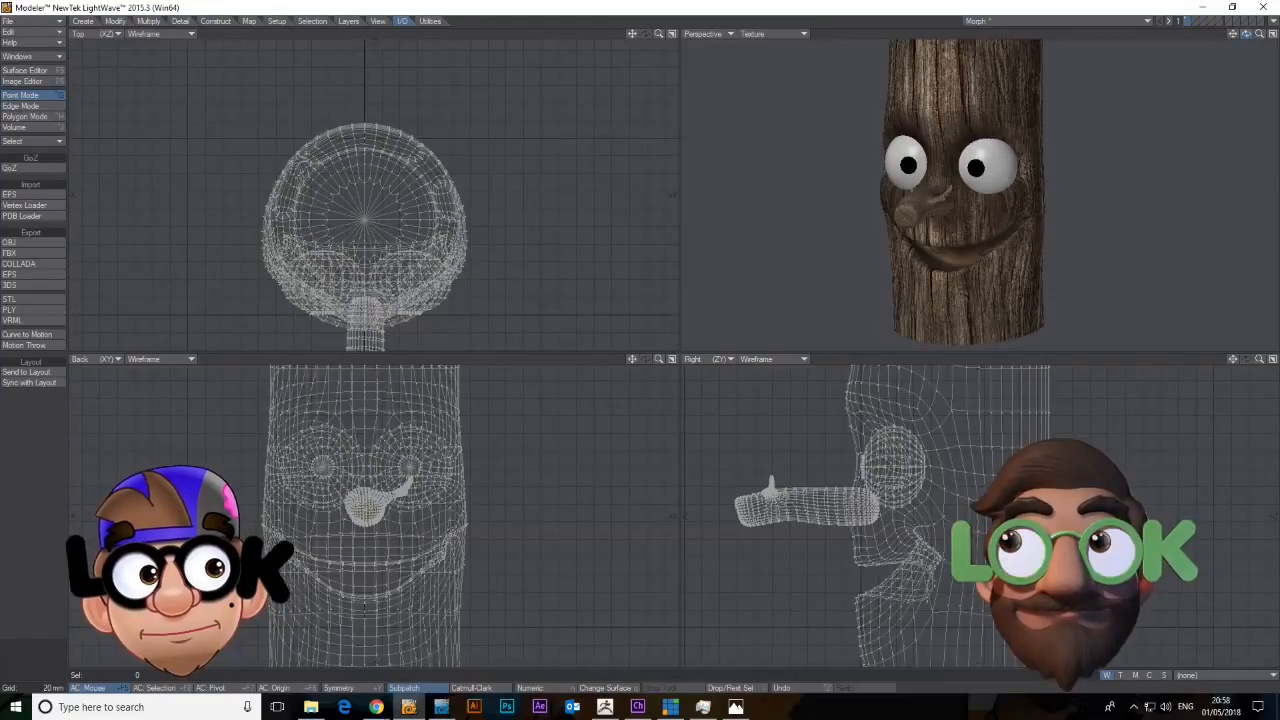
{"action": "left_click", "coordinate": [48, 24]}
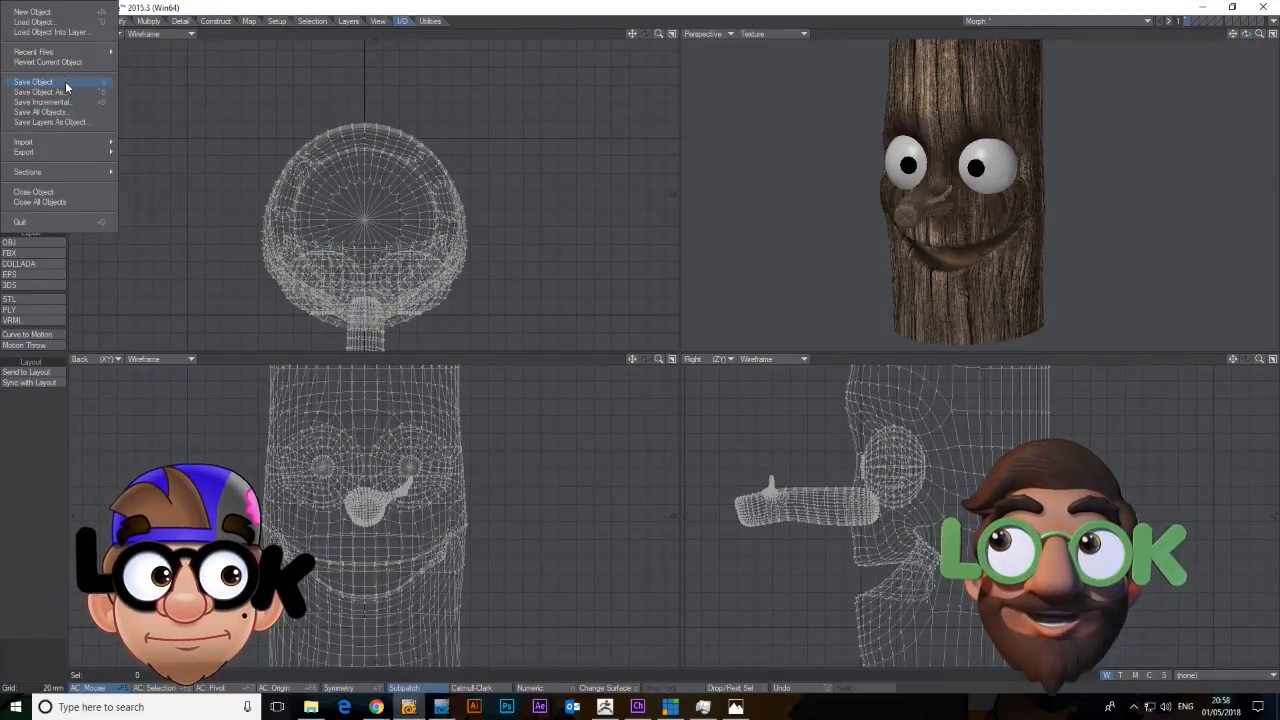
{"action": "left_click", "coordinate": [65, 81]}
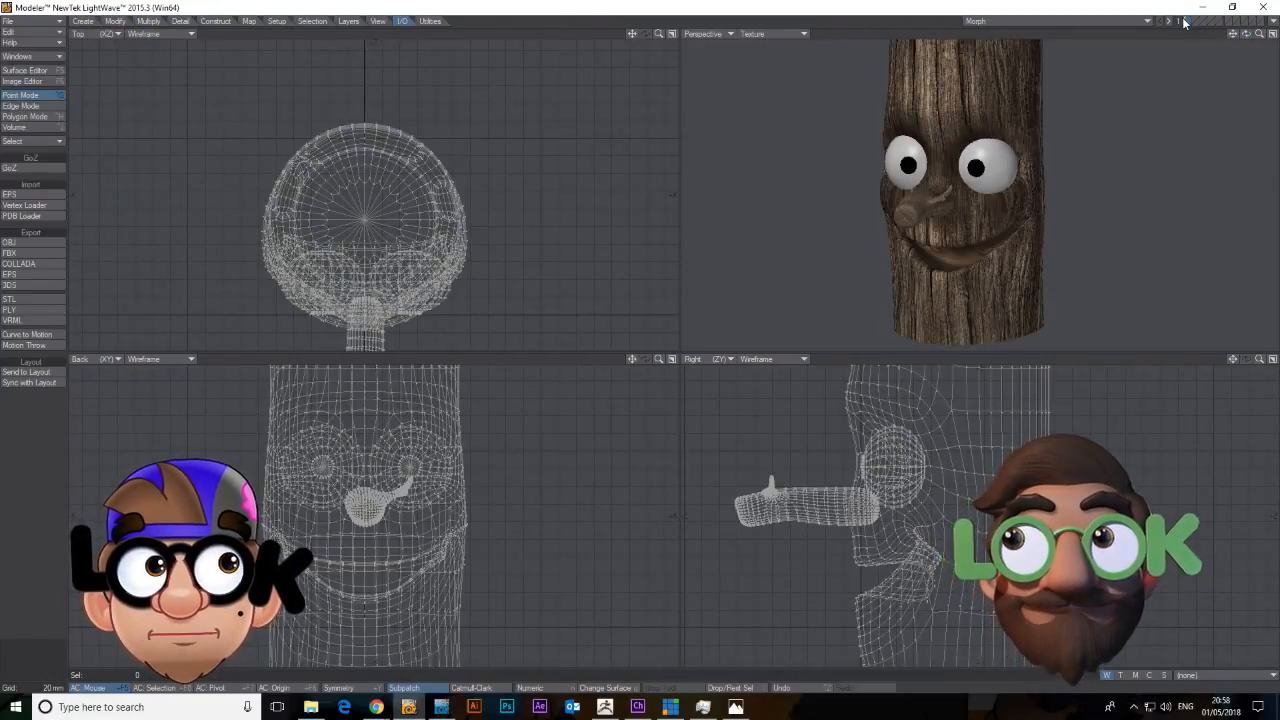
Examine the complete stick-man face from several angles for comparison, then return to the Morph object.
{"action": "left_click", "coordinate": [1070, 22]}
{"action": "left_click", "coordinate": [1071, 21]}
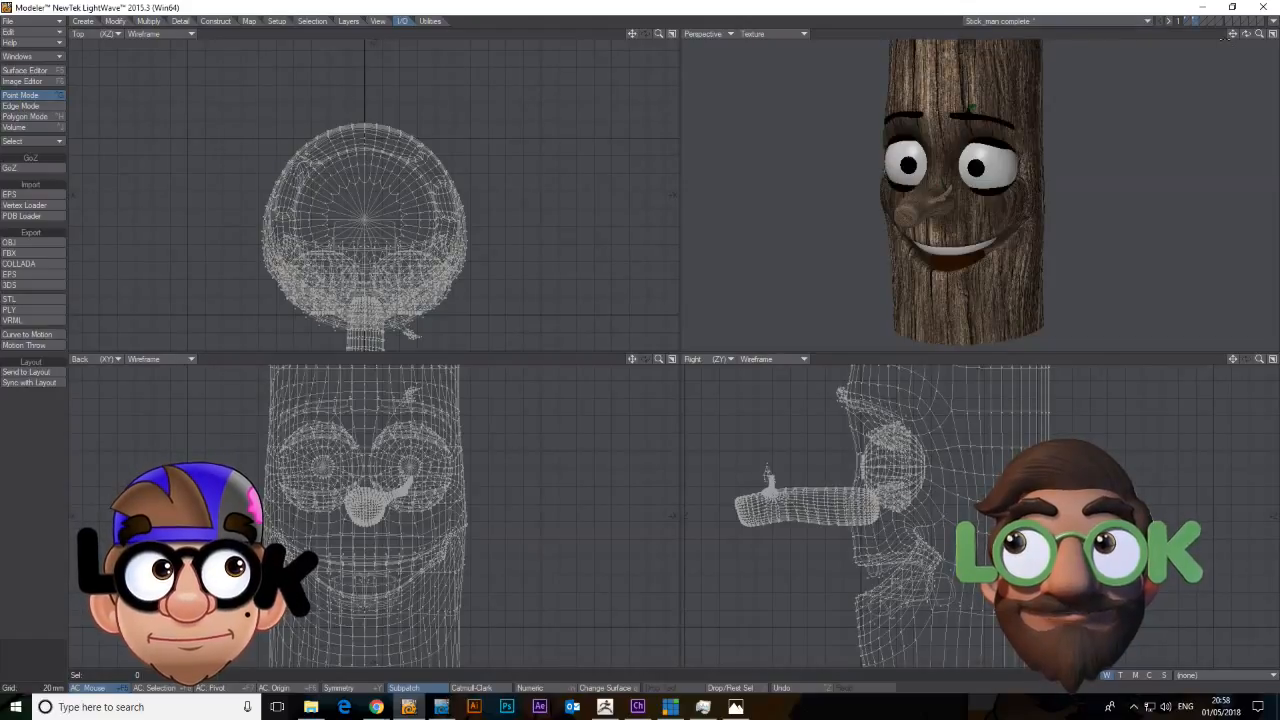
{"action": "left_click_drag", "start_coordinate": [1259, 35], "coordinate": [1222, 40]}
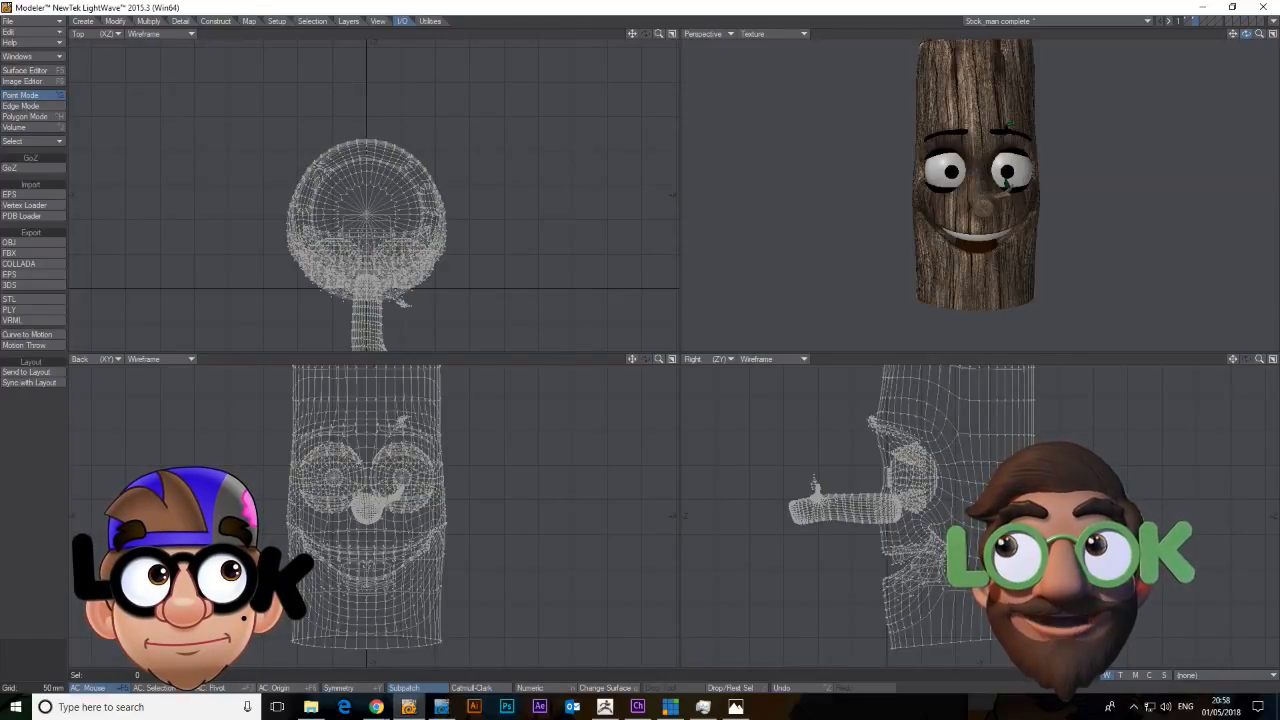
{"action": "left_click_drag", "start_coordinate": [1246, 35], "coordinate": [1244, 36]}
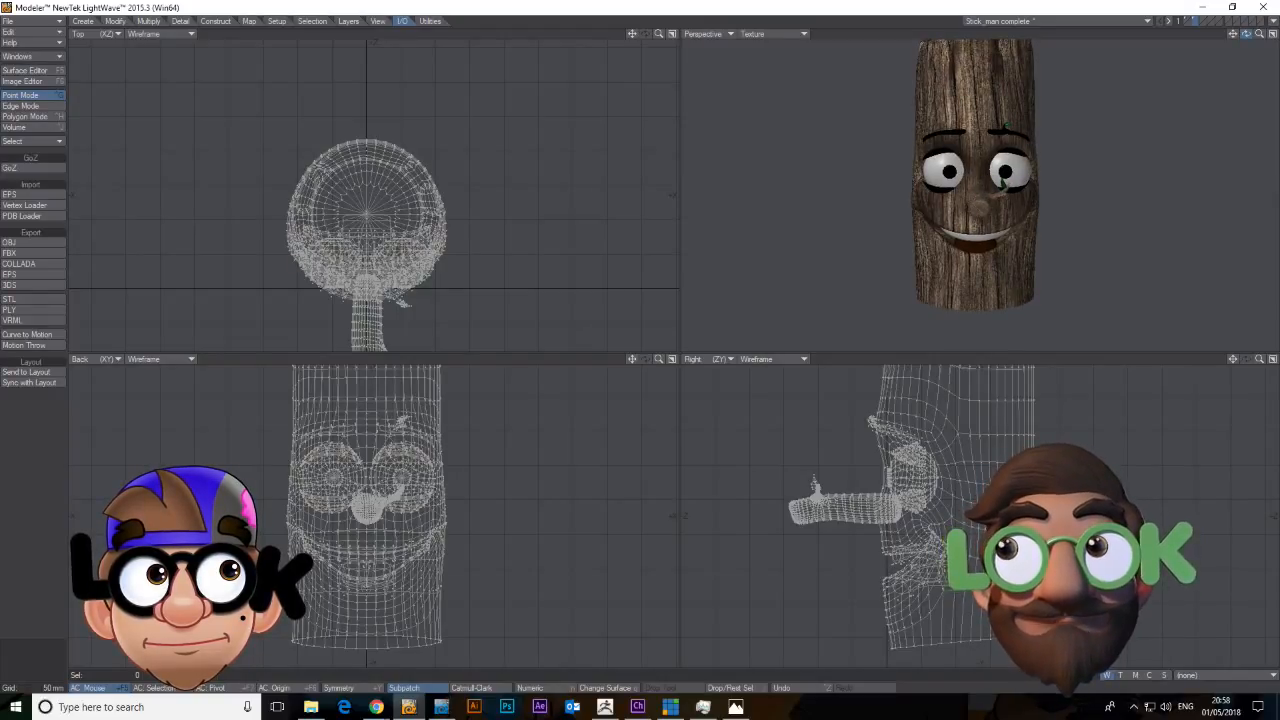
{"action": "left_click_drag", "start_coordinate": [1246, 35], "coordinate": [1195, 28]}
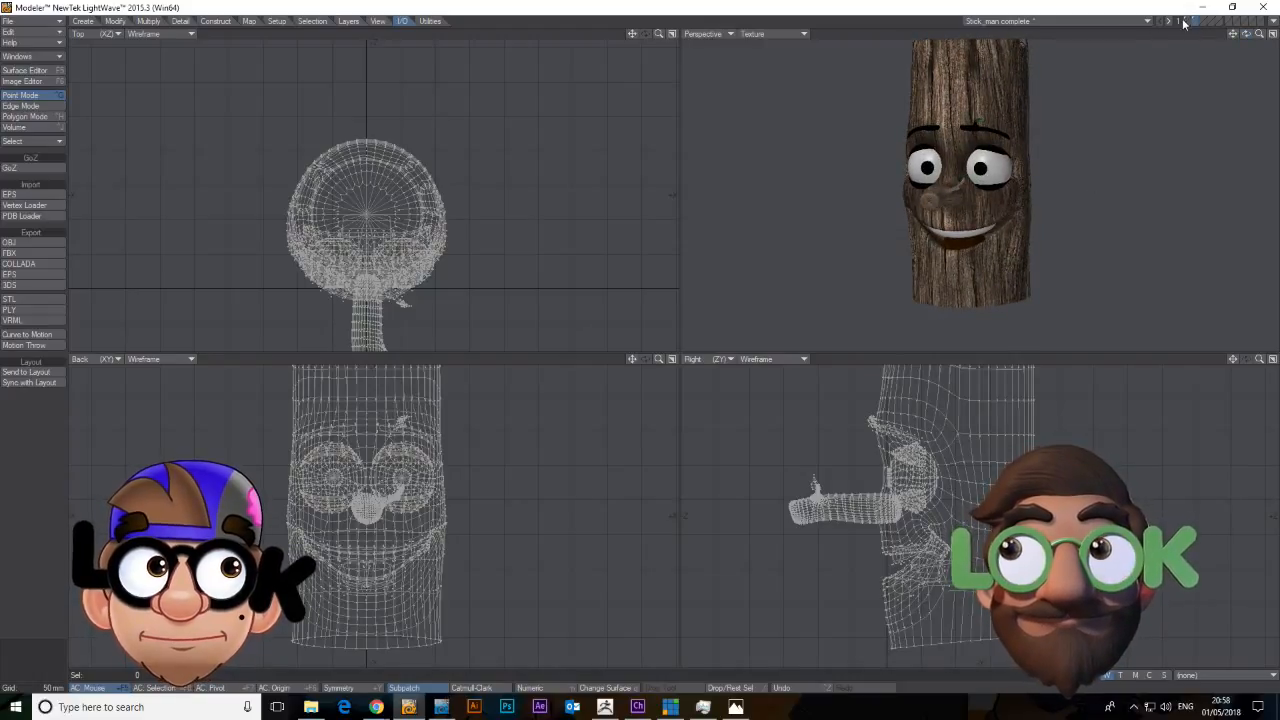
{"action": "left_click", "coordinate": [1094, 20]}
{"action": "left_click", "coordinate": [1086, 34]}
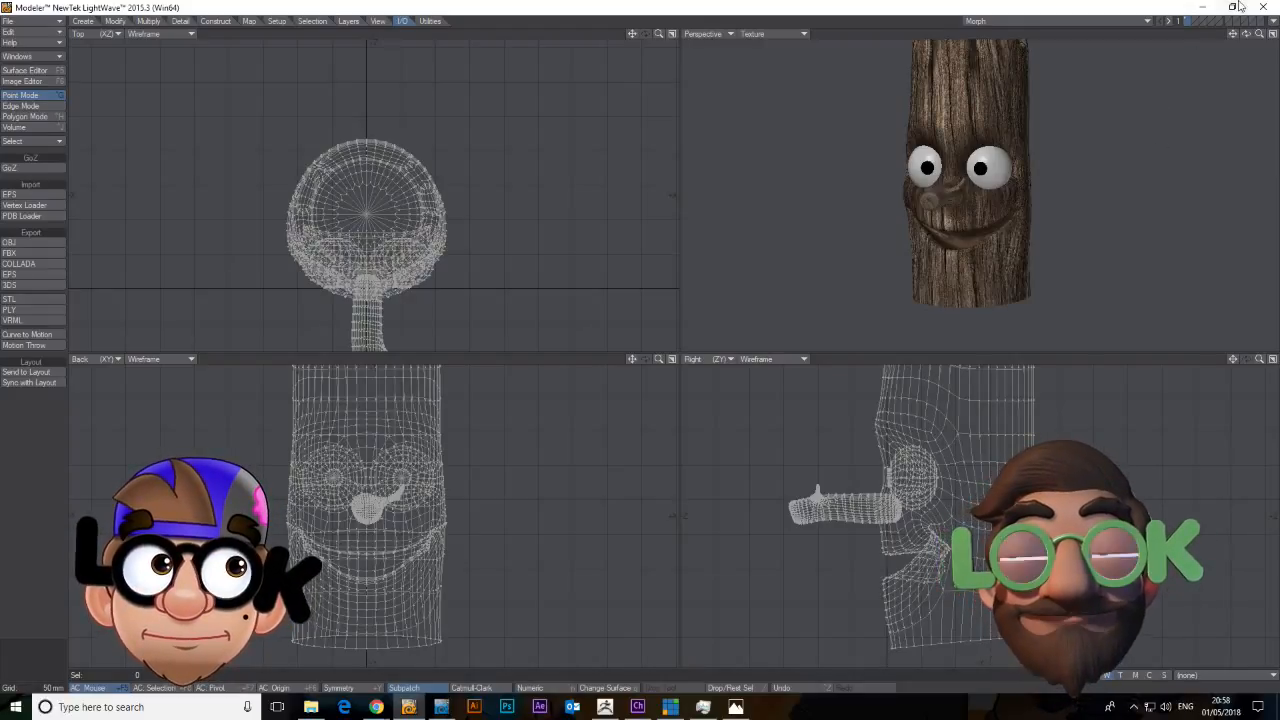
Send the Morph object to ZBrush with GoZ and draw it on the canvas in Edit mode, framed on the face.
{"action": "mouse_move", "coordinate": [1260, 35]}
{"action": "left_mouse_down"}
{"action": "mouse_move", "coordinate": [1275, 35]}
{"action": "mouse_move", "coordinate": [1240, 40]}
{"action": "mouse_move", "coordinate": [1249, 61]}
{"action": "mouse_move", "coordinate": [1260, 38]}
{"action": "mouse_move", "coordinate": [1244, 39]}
{"action": "left_mouse_up"}
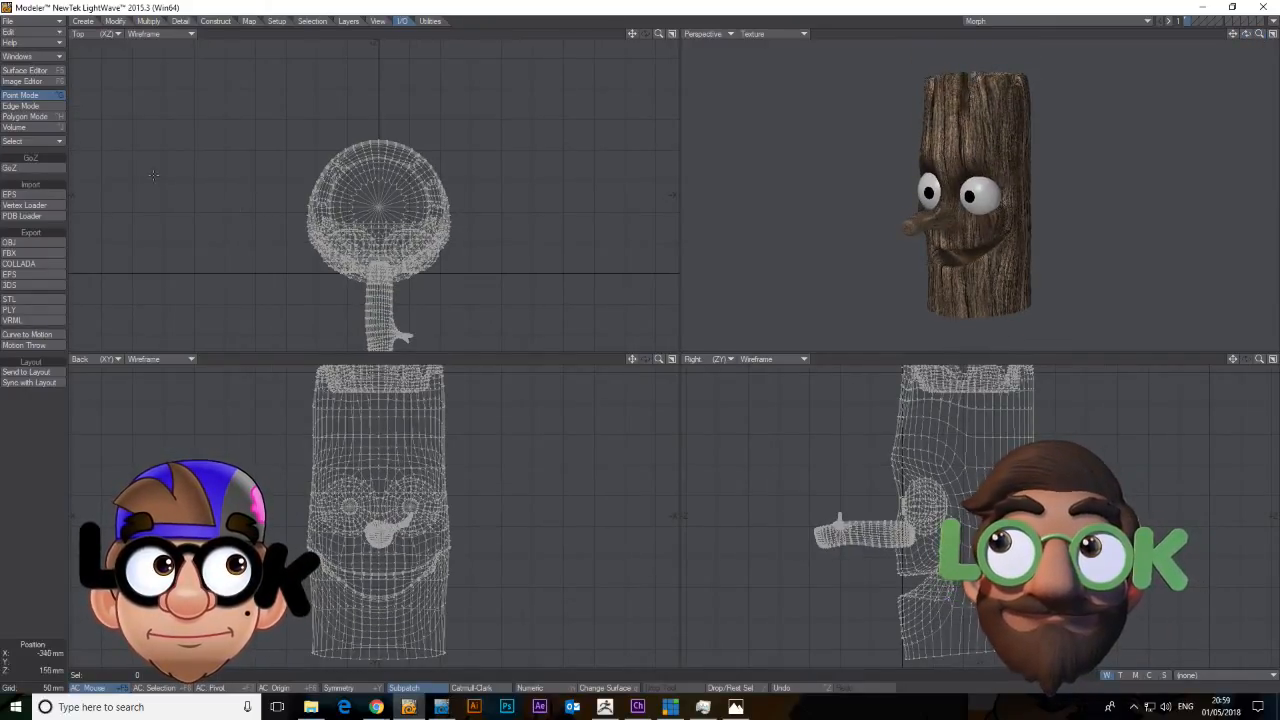
{"action": "left_click", "coordinate": [29, 172]}
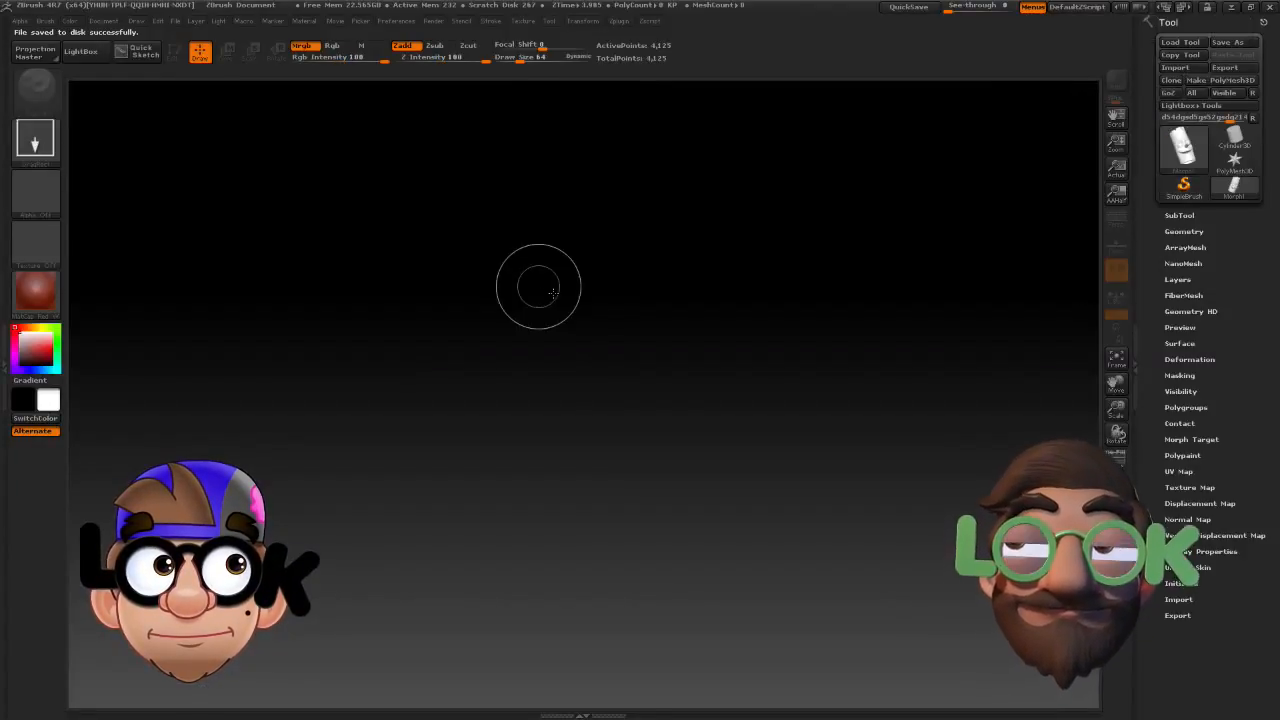
{"action": "mouse_move", "coordinate": [589, 397]}
{"action": "left_mouse_down"}
{"action": "mouse_move", "coordinate": [624, 546]}
{"action": "mouse_move", "coordinate": [587, 592]}
{"action": "left_mouse_up"}
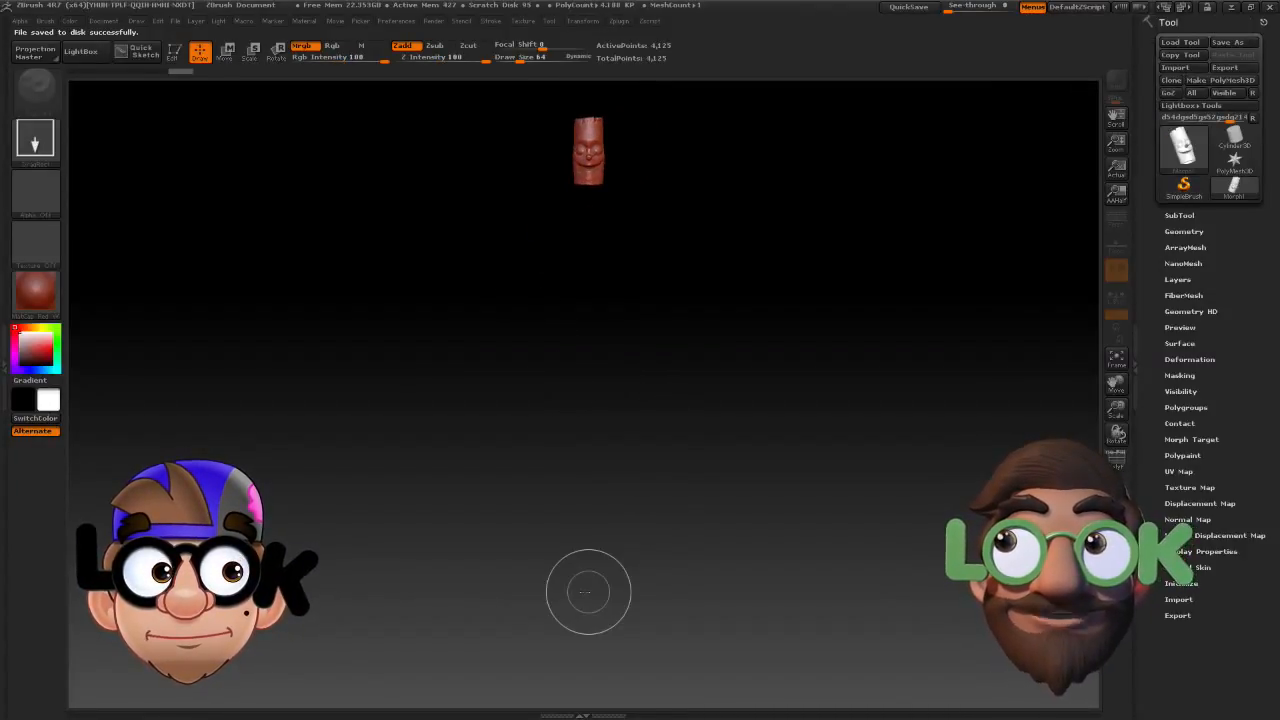
{"action": "left_click", "coordinate": [174, 51]}
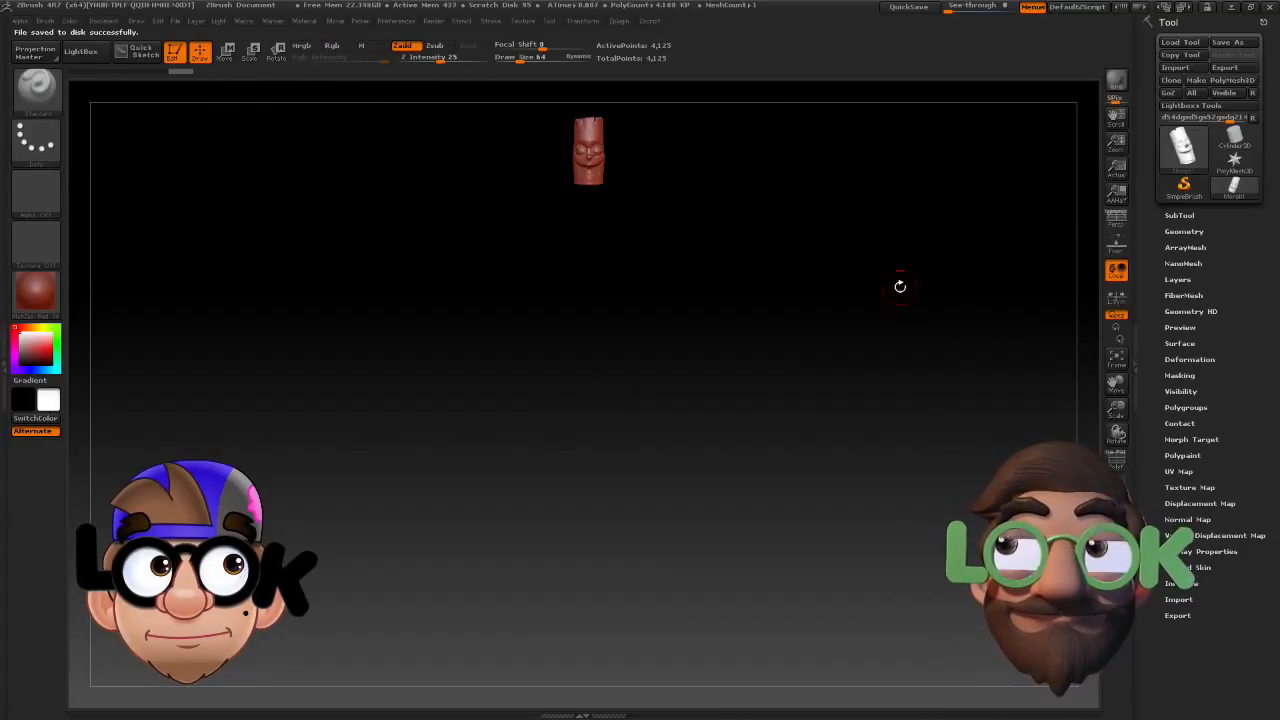
{"action": "left_click", "coordinate": [1116, 357]}
{"action": "mouse_move", "coordinate": [925, 461]}
{"action": "left_mouse_down"}
{"action": "mouse_move", "coordinate": [860, 462]}
{"action": "mouse_move", "coordinate": [929, 457]}
{"action": "left_mouse_up"}
{"action": "left_click_drag", "start_coordinate": [1116, 385], "coordinate": [1128, 311]}
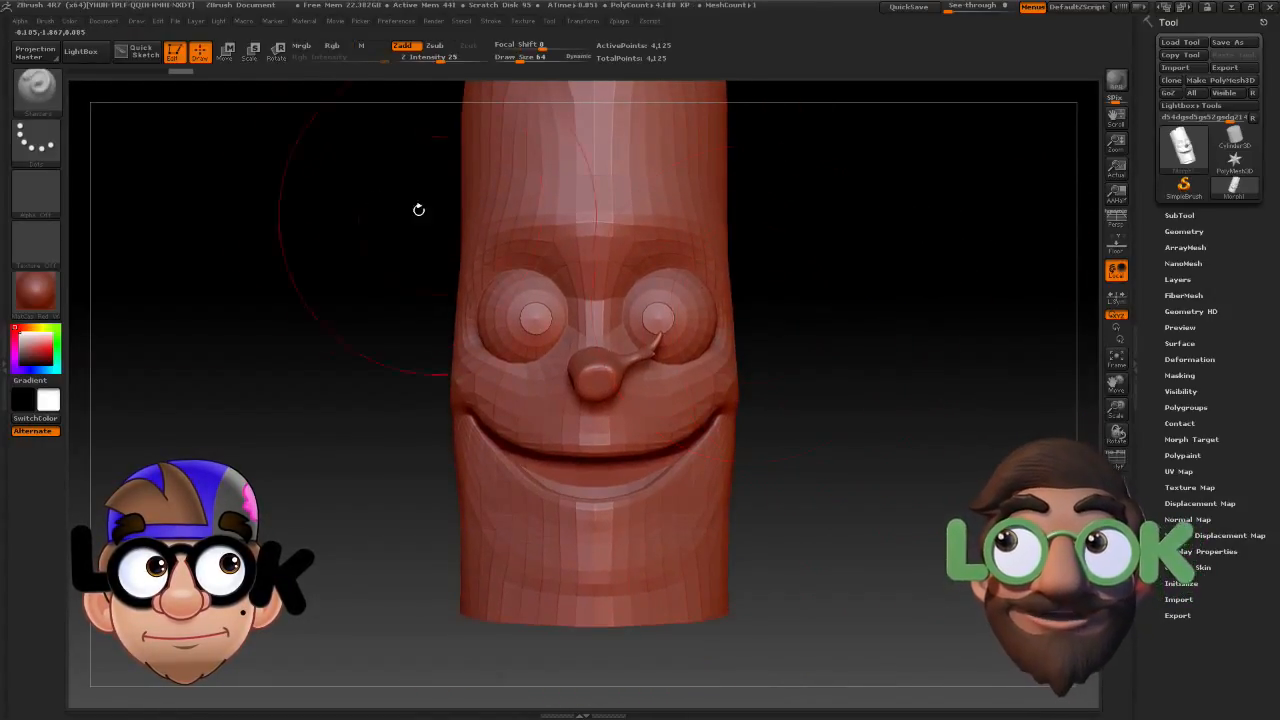
Choose the Move Topological brush and set its draw size to 39.
{"action": "left_click", "coordinate": [36, 88]}
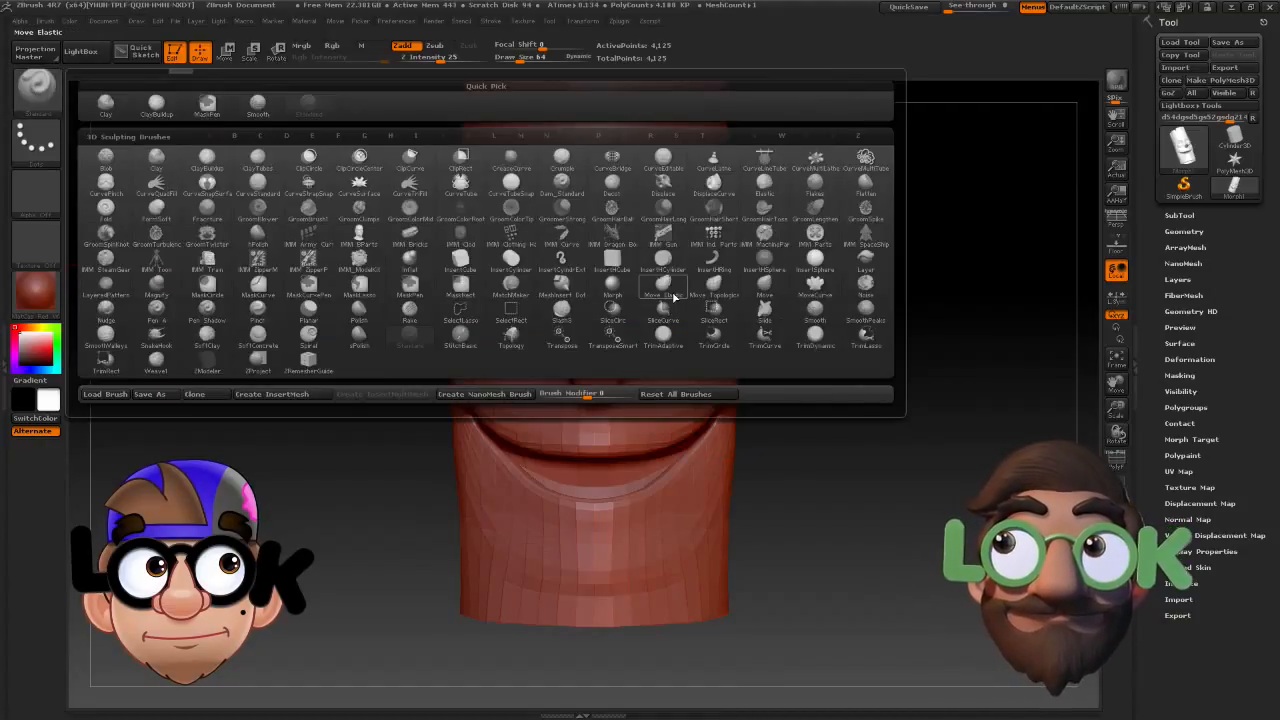
{"action": "left_click", "coordinate": [728, 288]}
{"action": "left_click_drag", "start_coordinate": [519, 59], "coordinate": [515, 59]}
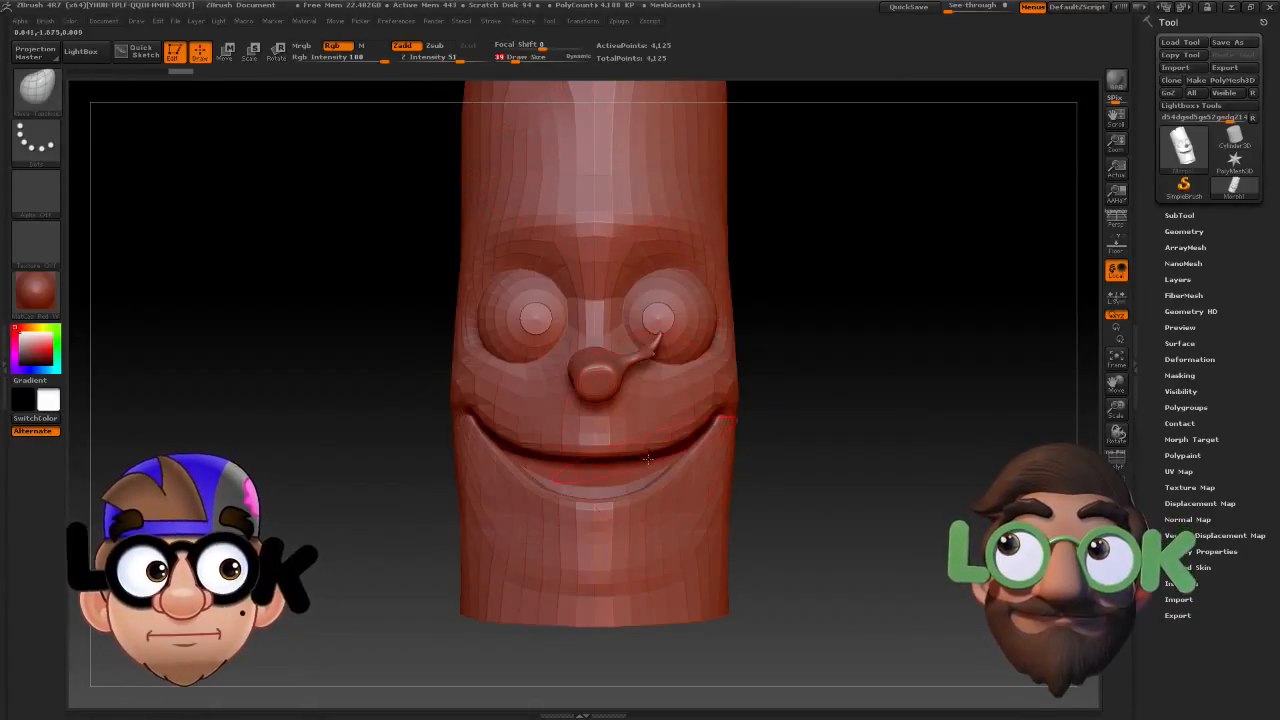
{"action": "mouse_move", "coordinate": [823, 437]}
{"action": "left_mouse_down"}
{"action": "mouse_move", "coordinate": [700, 440]}
{"action": "mouse_move", "coordinate": [866, 438]}
{"action": "mouse_move", "coordinate": [808, 438]}
{"action": "left_mouse_up"}
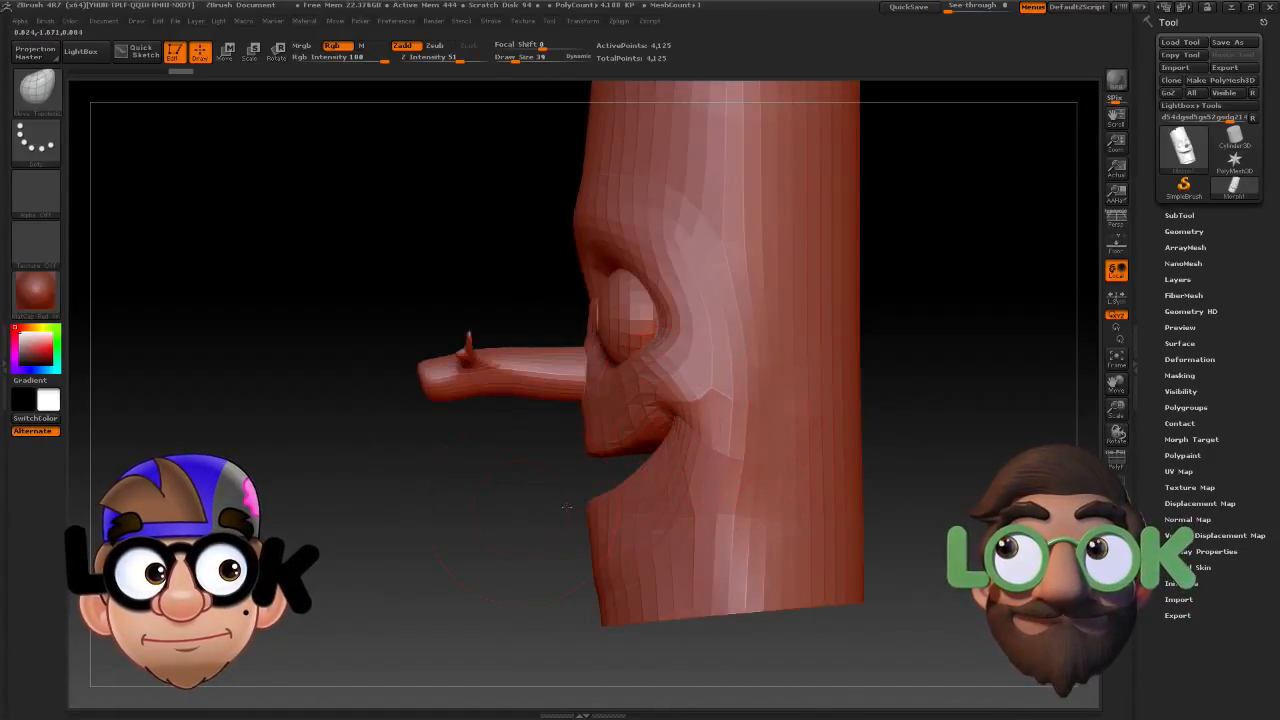
{"action": "left_click_drag", "start_coordinate": [522, 507], "coordinate": [577, 505], "text": "shift"}
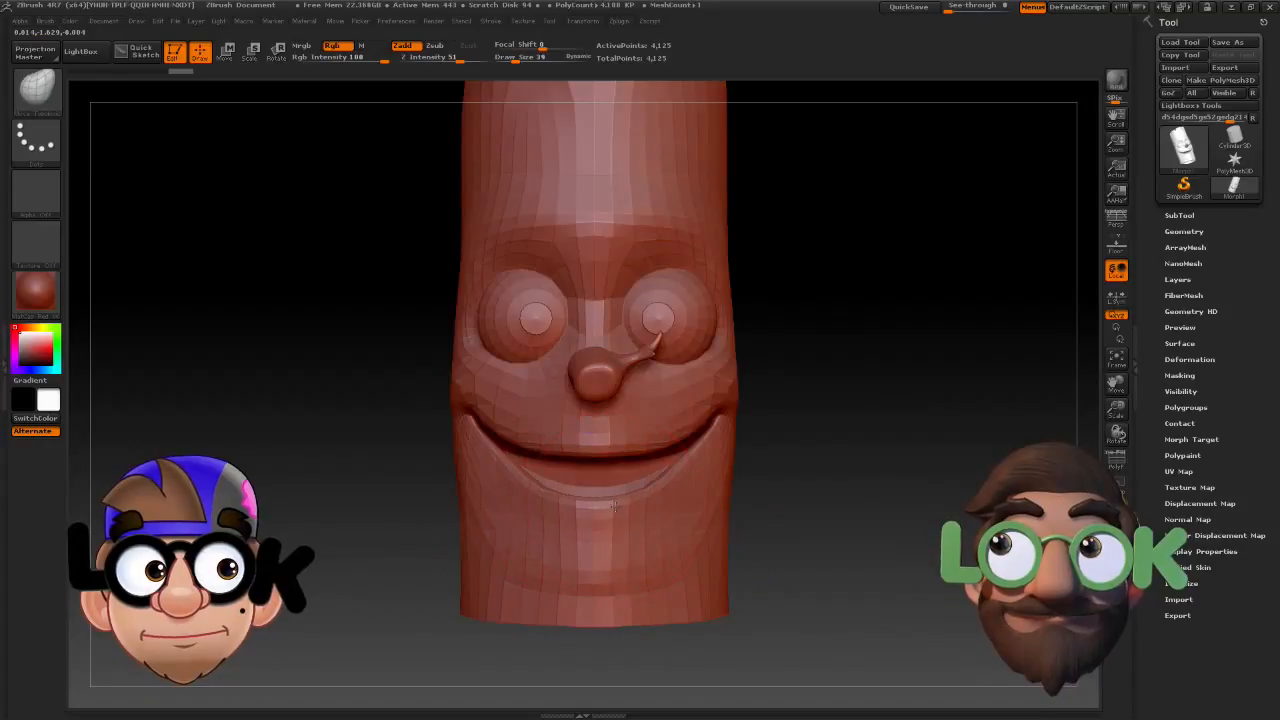
Pull the lower lip and mouth corners up towards the upper lip to nearly close the mouth.
{"action": "left_click_drag", "start_coordinate": [642, 498], "coordinate": [652, 448]}
{"action": "left_click_drag", "start_coordinate": [745, 443], "coordinate": [703, 452]}
{"action": "left_click_drag", "start_coordinate": [569, 500], "coordinate": [790, 502]}
{"action": "left_click_drag", "start_coordinate": [714, 430], "coordinate": [717, 450]}
{"action": "left_click_drag", "start_coordinate": [940, 490], "coordinate": [754, 485]}
{"action": "left_click_drag", "start_coordinate": [720, 446], "coordinate": [712, 456]}
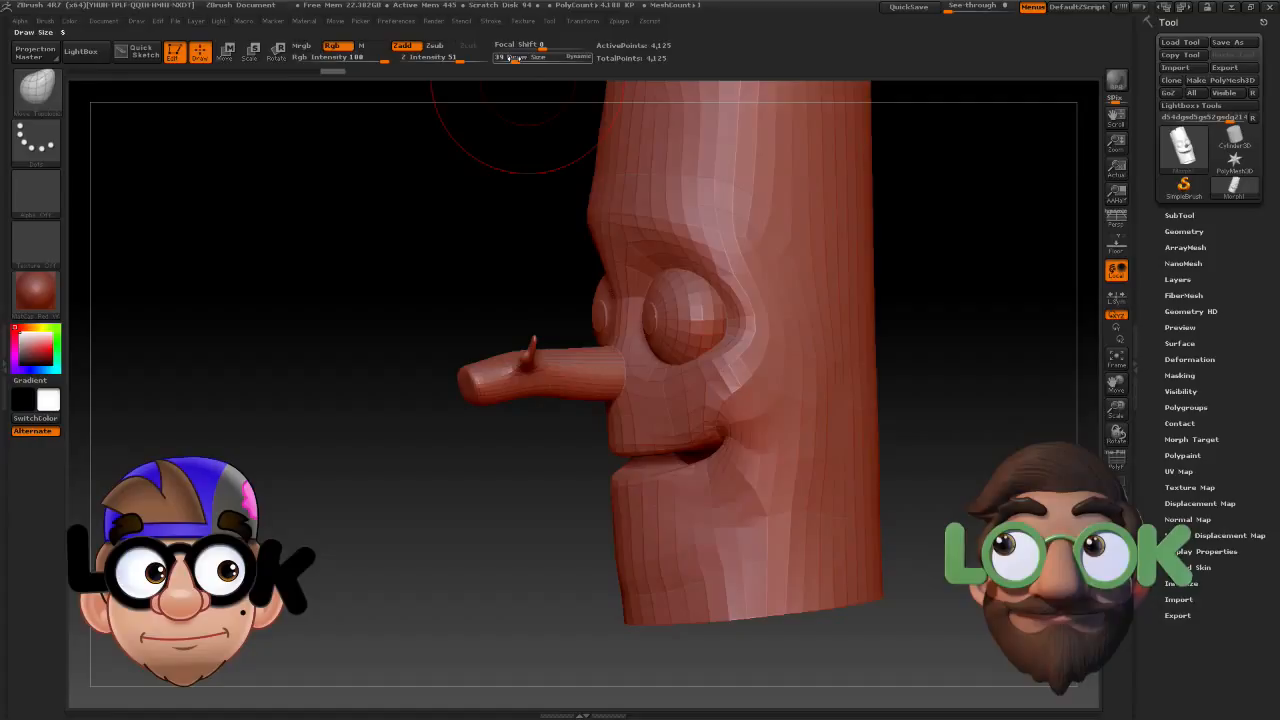
Set the draw size to 26 and pull the lower lip up against the upper lip to close the mouth.
{"action": "left_click", "coordinate": [512, 60]}
{"action": "left_click_drag", "start_coordinate": [330, 316], "coordinate": [465, 321]}
{"action": "left_click_drag", "start_coordinate": [905, 532], "coordinate": [886, 534], "text": "shift"}
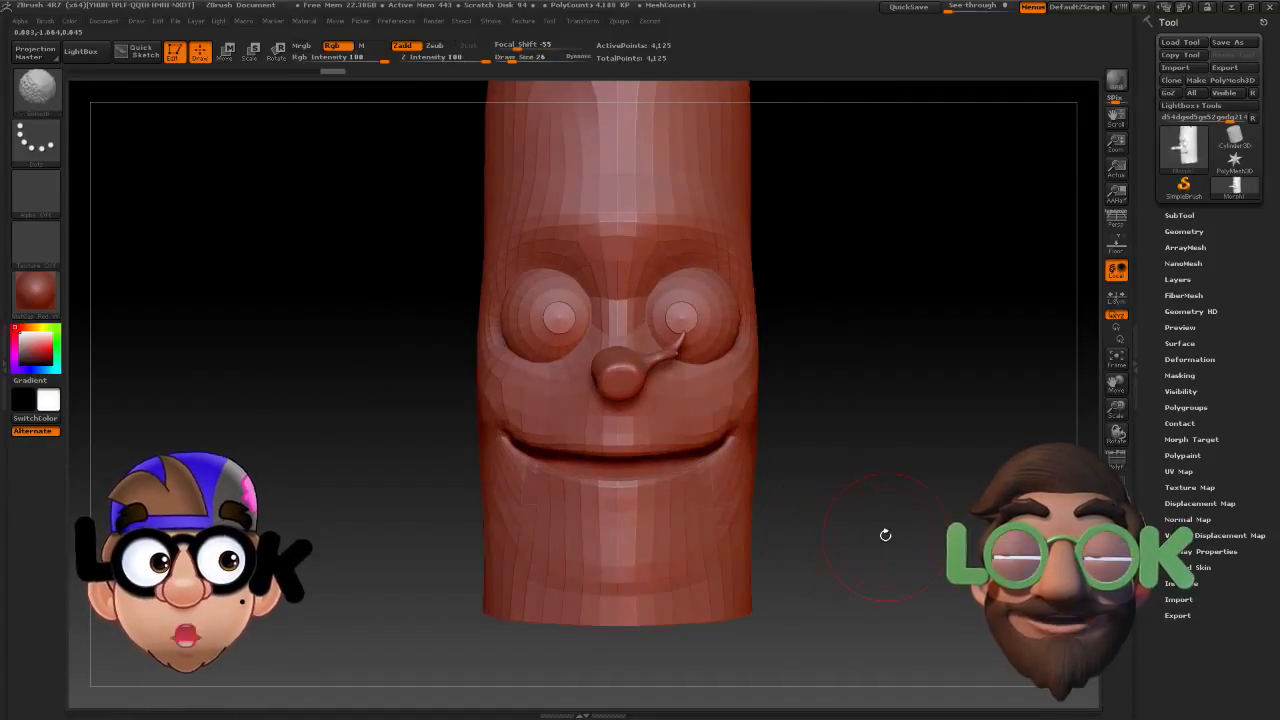
{"action": "left_click_drag", "start_coordinate": [714, 458], "coordinate": [716, 440]}
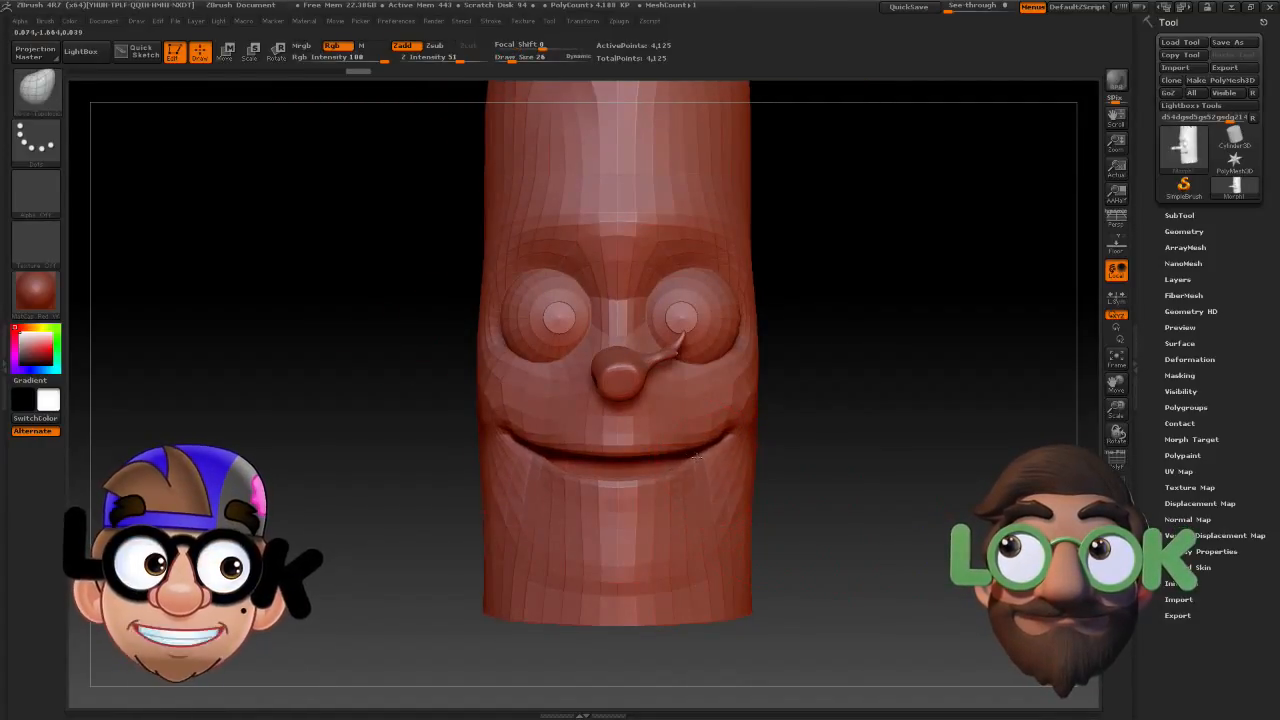
{"action": "mouse_move", "coordinate": [636, 484]}
{"action": "left_mouse_down"}
{"action": "mouse_move", "coordinate": [631, 463]}
{"action": "mouse_move", "coordinate": [662, 461]}
{"action": "mouse_move", "coordinate": [633, 467]}
{"action": "left_mouse_up"}
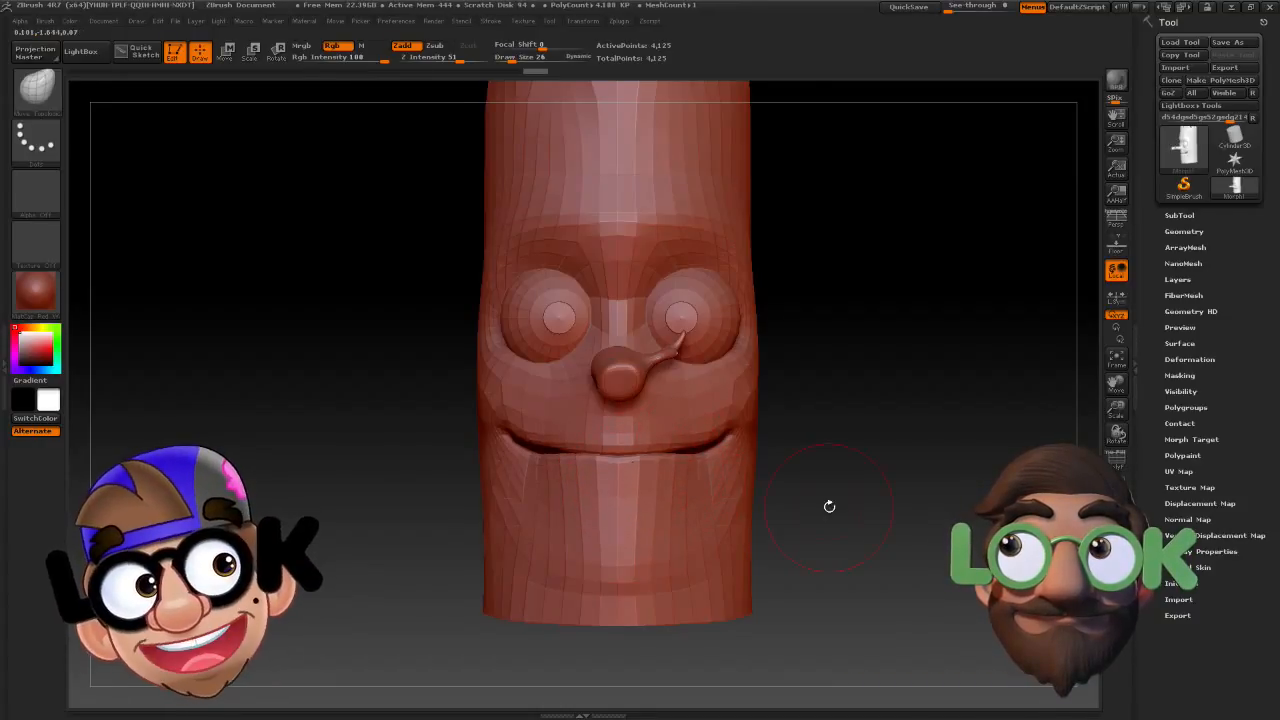
Pull the mouth corners inwards and down, working from front and sides, to flatten the smile into a nearly straight line.
{"action": "left_click_drag", "start_coordinate": [829, 506], "coordinate": [720, 488]}
{"action": "mouse_move", "coordinate": [554, 494]}
{"action": "left_mouse_down"}
{"action": "mouse_move", "coordinate": [697, 456]}
{"action": "mouse_move", "coordinate": [699, 437]}
{"action": "mouse_move", "coordinate": [671, 446]}
{"action": "left_mouse_up"}
{"action": "mouse_move", "coordinate": [854, 492]}
{"action": "left_mouse_down"}
{"action": "mouse_move", "coordinate": [738, 482]}
{"action": "mouse_move", "coordinate": [724, 462]}
{"action": "left_mouse_up"}
{"action": "mouse_move", "coordinate": [598, 496]}
{"action": "left_mouse_down"}
{"action": "mouse_move", "coordinate": [712, 490]}
{"action": "mouse_move", "coordinate": [714, 444]}
{"action": "mouse_move", "coordinate": [732, 441]}
{"action": "left_mouse_up"}
{"action": "mouse_move", "coordinate": [820, 466]}
{"action": "left_mouse_down"}
{"action": "mouse_move", "coordinate": [745, 470]}
{"action": "mouse_move", "coordinate": [727, 428]}
{"action": "left_mouse_up"}
{"action": "mouse_move", "coordinate": [743, 484]}
{"action": "left_mouse_down"}
{"action": "mouse_move", "coordinate": [733, 480]}
{"action": "mouse_move", "coordinate": [745, 502]}
{"action": "left_mouse_up"}
{"action": "left_click_drag", "start_coordinate": [608, 520], "coordinate": [712, 520]}
{"action": "mouse_move", "coordinate": [722, 451]}
{"action": "left_mouse_down"}
{"action": "mouse_move", "coordinate": [710, 455]}
{"action": "mouse_move", "coordinate": [729, 481]}
{"action": "left_mouse_up"}
{"action": "left_click_drag", "start_coordinate": [817, 514], "coordinate": [731, 497]}
{"action": "left_click_drag", "start_coordinate": [620, 510], "coordinate": [805, 509]}
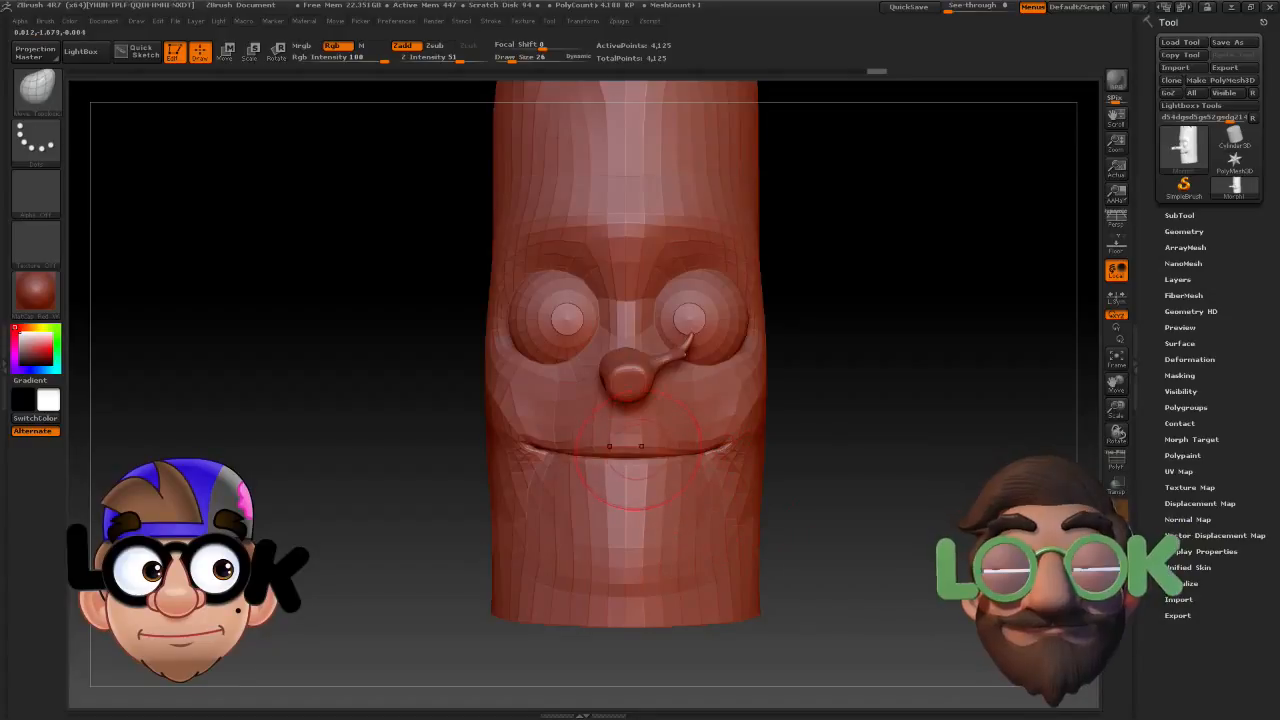
Smooth the mouth corners and level them with the Move Topological brush to make the mouth line straight.
{"action": "left_click_drag", "start_coordinate": [880, 528], "coordinate": [814, 447]}
{"action": "key", "text": "b"}
{"action": "key", "text": "m"}
{"action": "key", "text": "t"}
{"action": "left_click_drag", "start_coordinate": [725, 445], "coordinate": [731, 448], "text": "shift"}
{"action": "mouse_move", "coordinate": [845, 500]}
{"action": "left_mouse_down"}
{"action": "mouse_move", "coordinate": [710, 490]}
{"action": "mouse_move", "coordinate": [738, 500]}
{"action": "mouse_move", "coordinate": [737, 526]}
{"action": "left_mouse_up"}
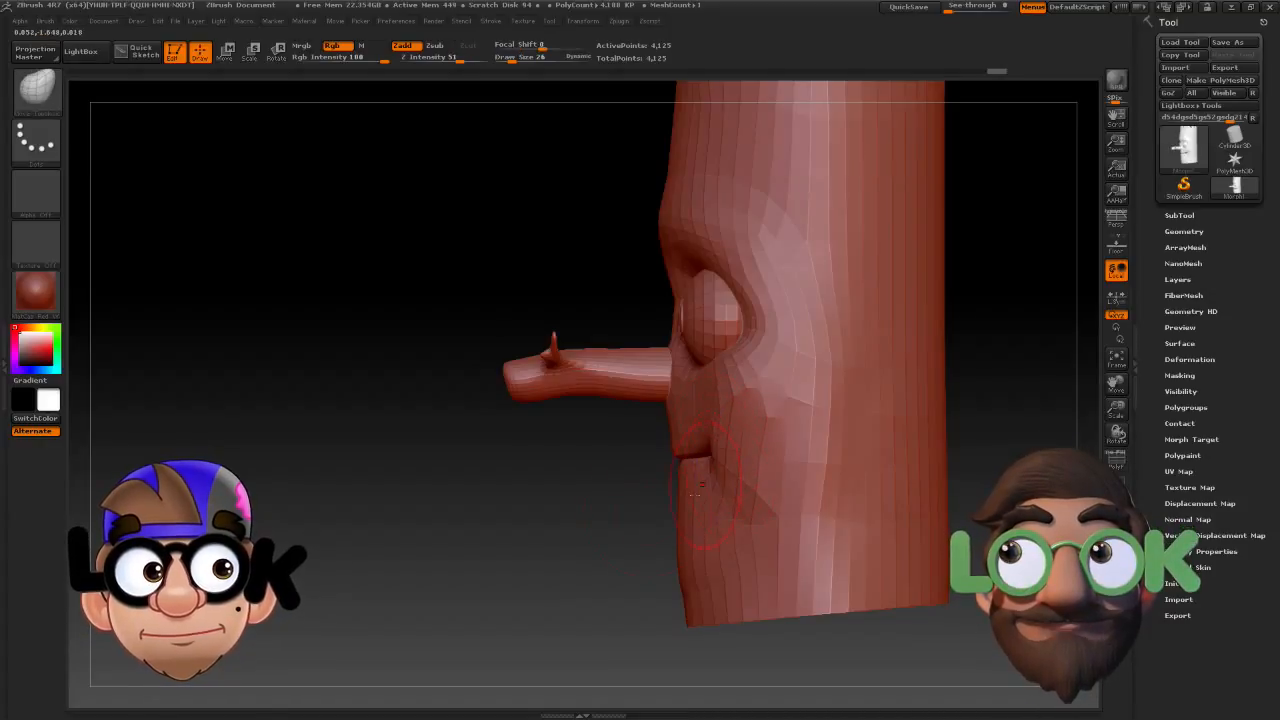
{"action": "mouse_move", "coordinate": [554, 534]}
{"action": "left_mouse_down", "text": "shift"}
{"action": "mouse_move", "coordinate": [622, 514]}
{"action": "mouse_move", "coordinate": [674, 523]}
{"action": "left_mouse_up", "text": "shift"}
{"action": "mouse_move", "coordinate": [722, 480]}
{"action": "left_mouse_down"}
{"action": "mouse_move", "coordinate": [639, 452]}
{"action": "mouse_move", "coordinate": [727, 451]}
{"action": "left_mouse_up"}
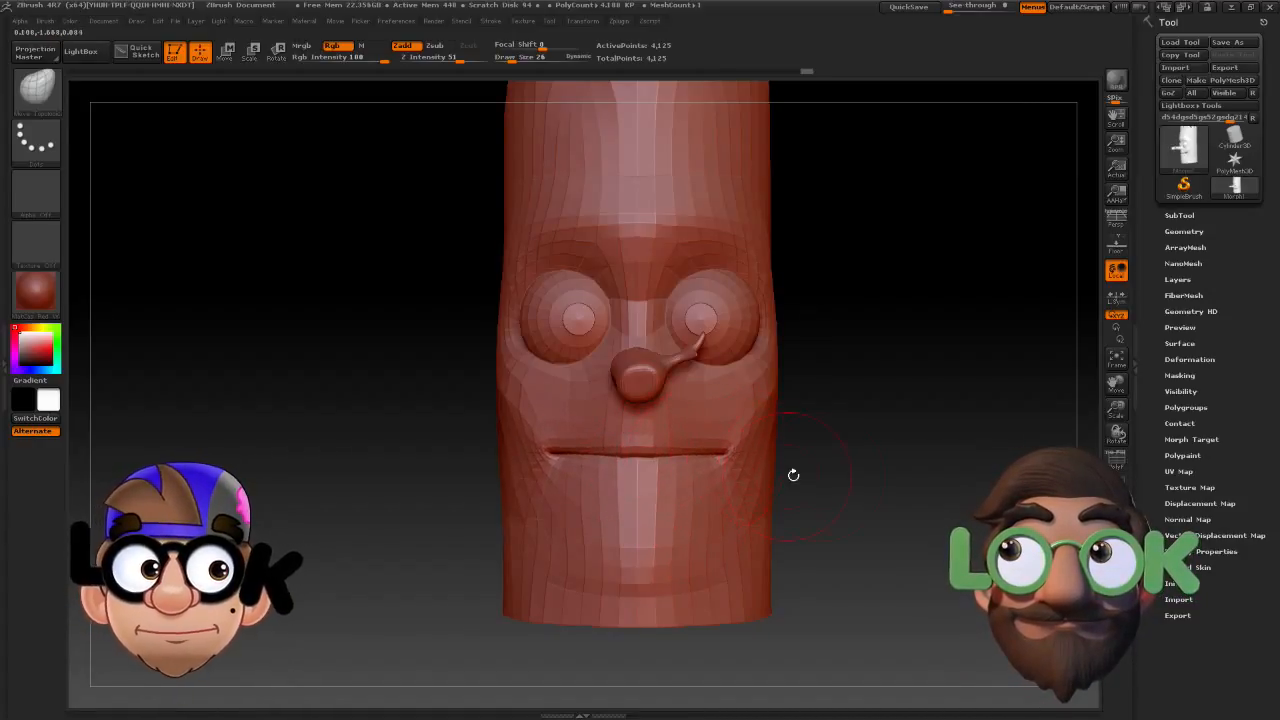
Adjust the cheeks beside the mouth corners and raise the lower lip to narrow the remaining mouth gap.
{"action": "left_click_drag", "start_coordinate": [795, 474], "coordinate": [776, 464]}
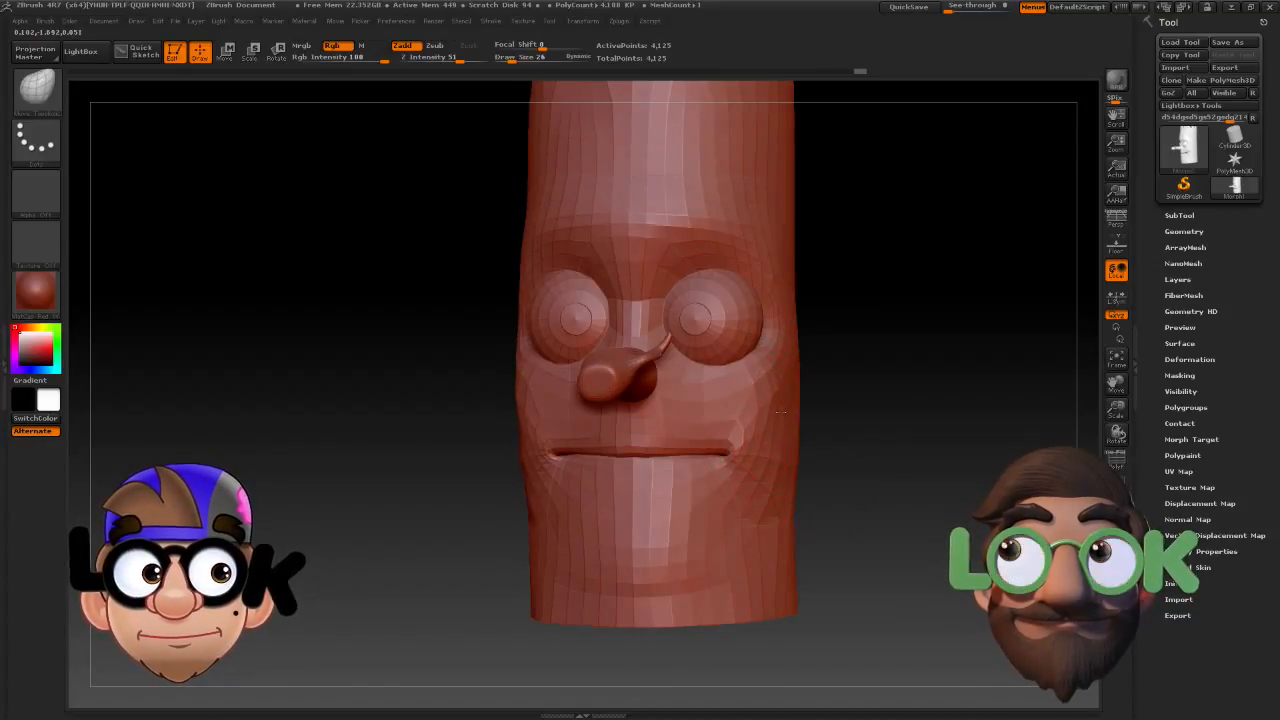
{"action": "left_click_drag", "start_coordinate": [869, 469], "coordinate": [778, 437]}
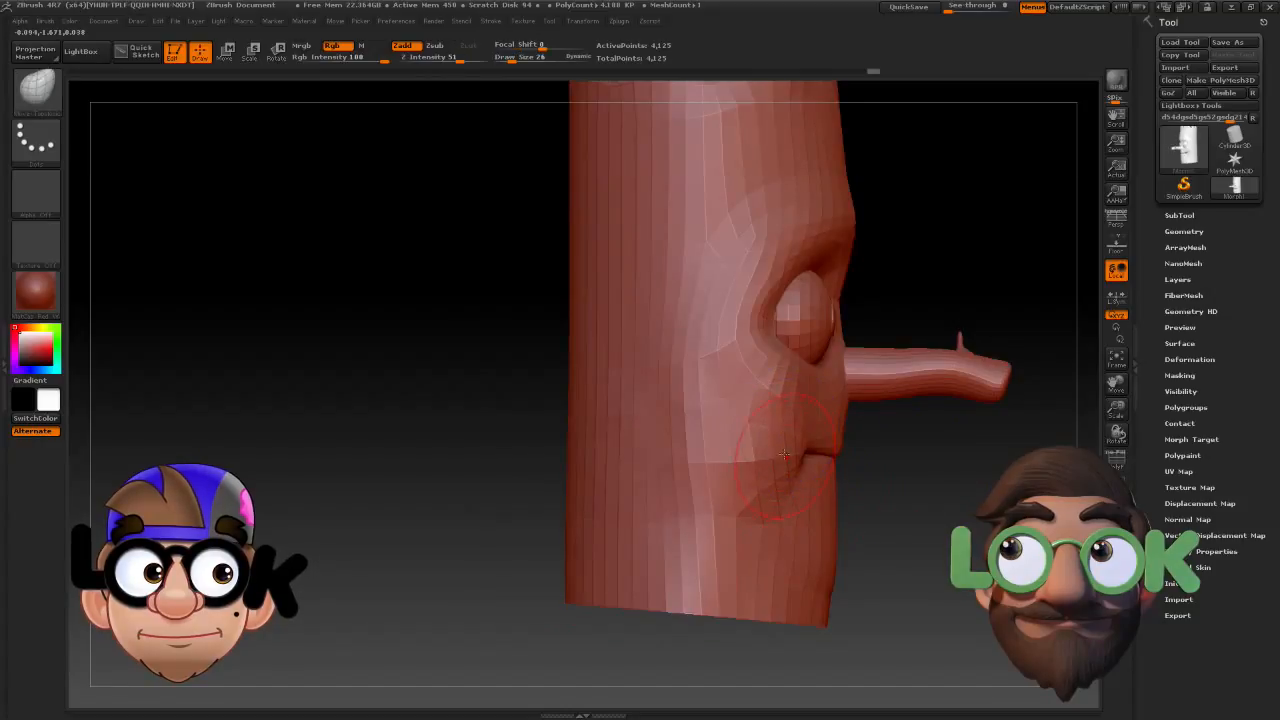
{"action": "left_click_drag", "start_coordinate": [940, 503], "coordinate": [834, 466]}
{"action": "left_click_drag", "start_coordinate": [918, 464], "coordinate": [920, 458]}
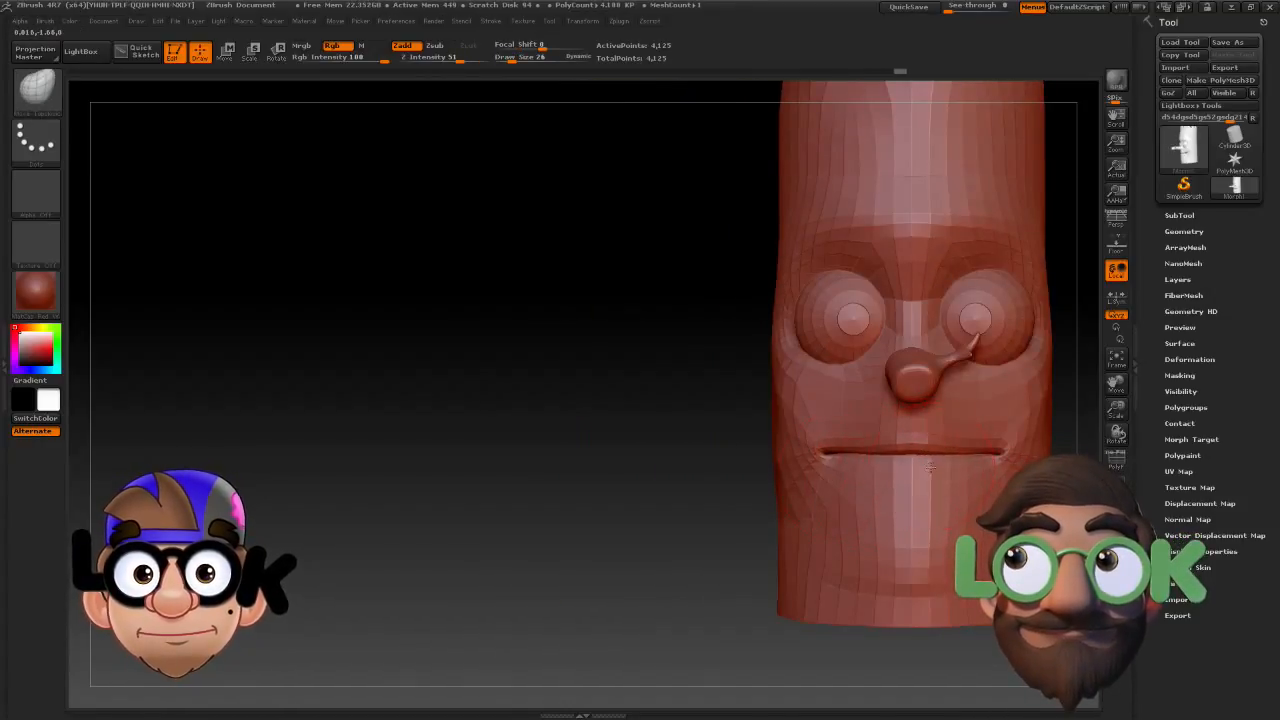
{"action": "mouse_move", "coordinate": [984, 483]}
{"action": "left_mouse_down"}
{"action": "mouse_move", "coordinate": [1001, 450]}
{"action": "mouse_move", "coordinate": [981, 452]}
{"action": "left_mouse_up"}
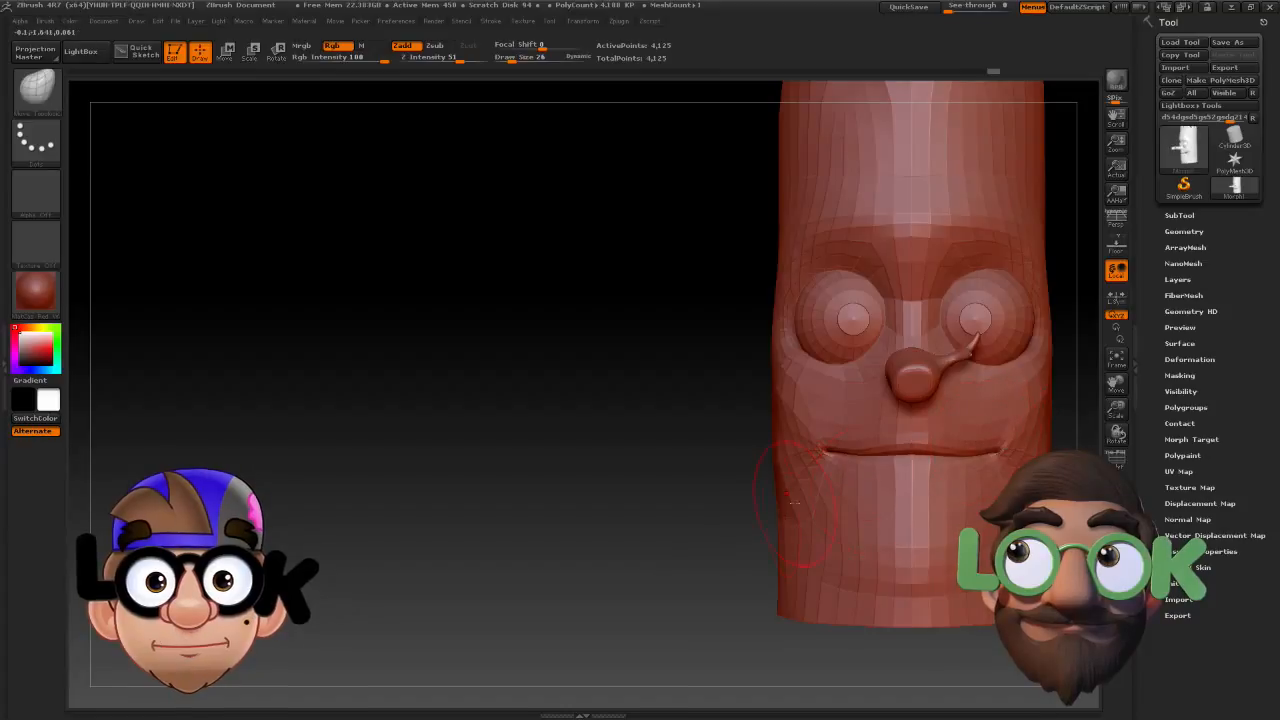
{"action": "left_click_drag", "start_coordinate": [703, 523], "coordinate": [890, 559]}
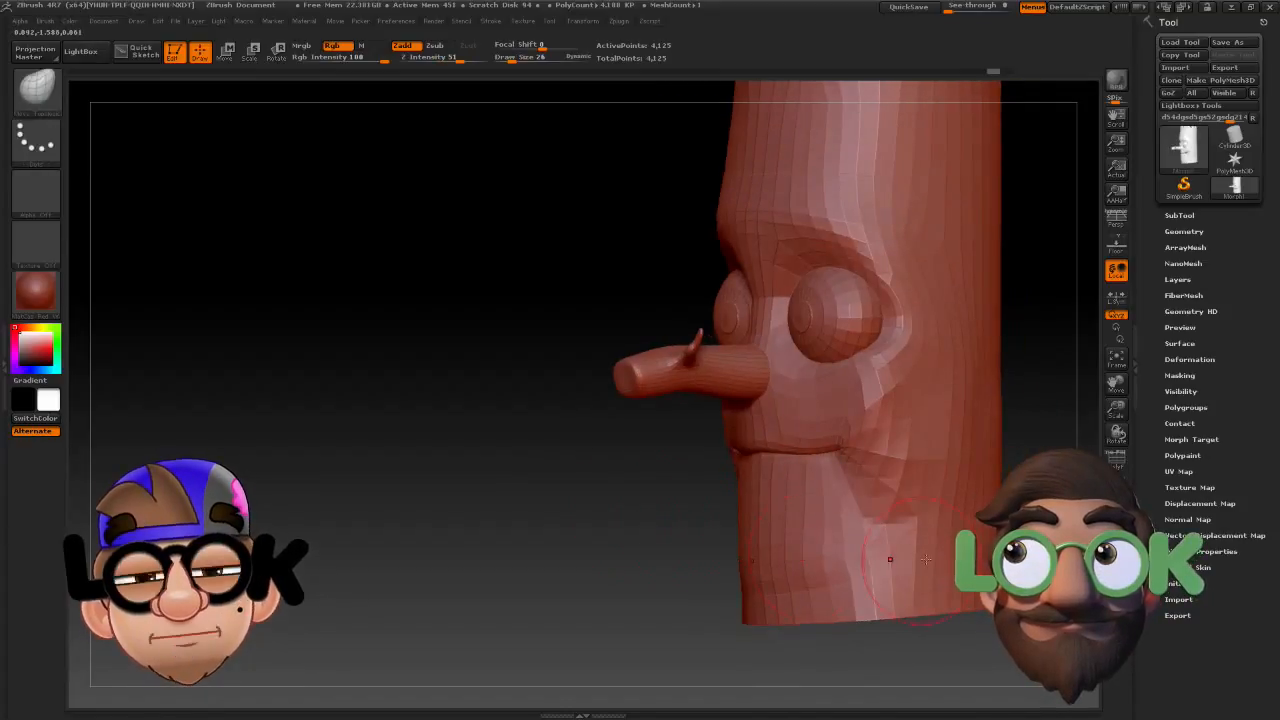
Set the draw size to 15 and refine the lips and mouth corners from the side and front.
{"action": "left_click", "coordinate": [507, 60]}
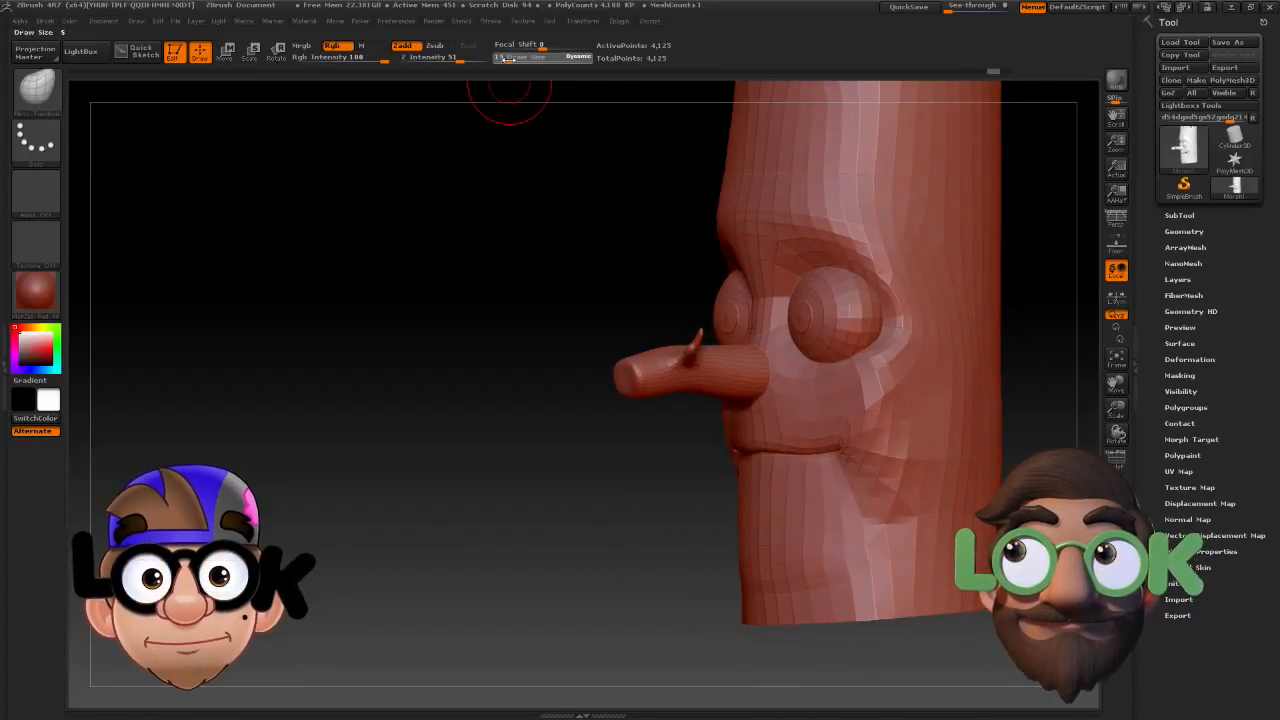
{"action": "left_click_drag", "start_coordinate": [563, 371], "coordinate": [484, 368]}
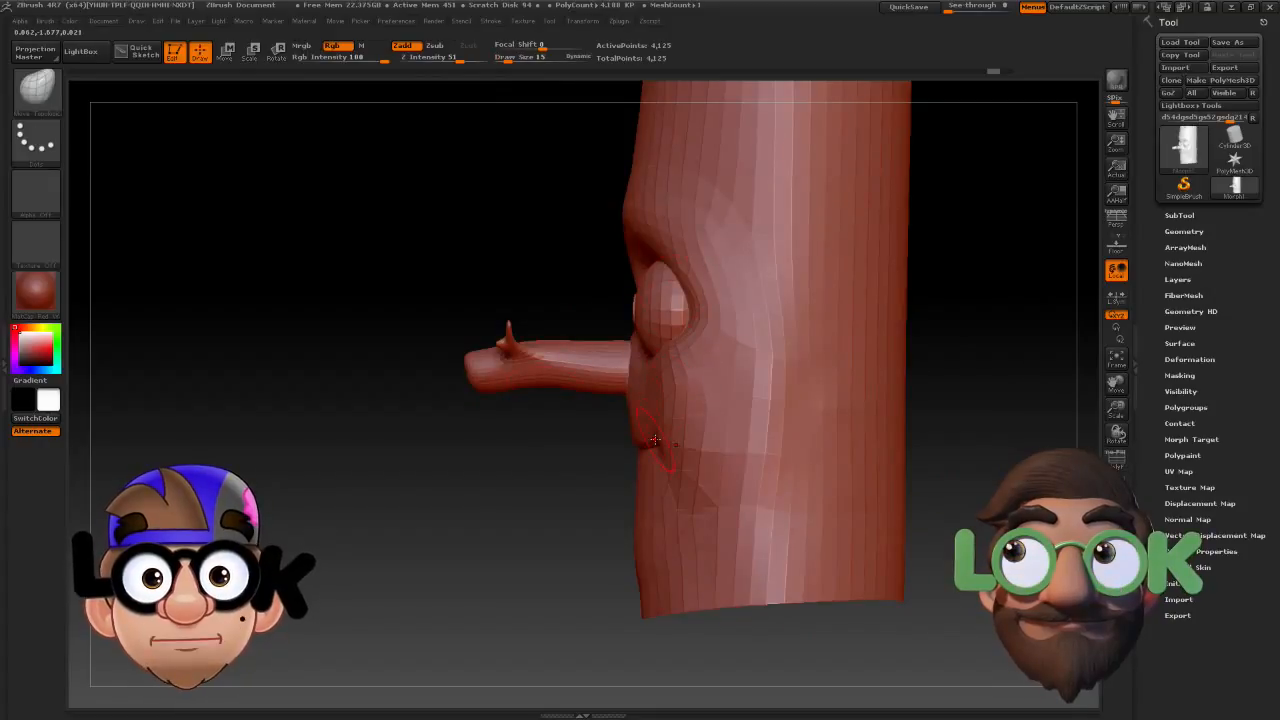
{"action": "left_click_drag", "start_coordinate": [556, 463], "coordinate": [652, 462]}
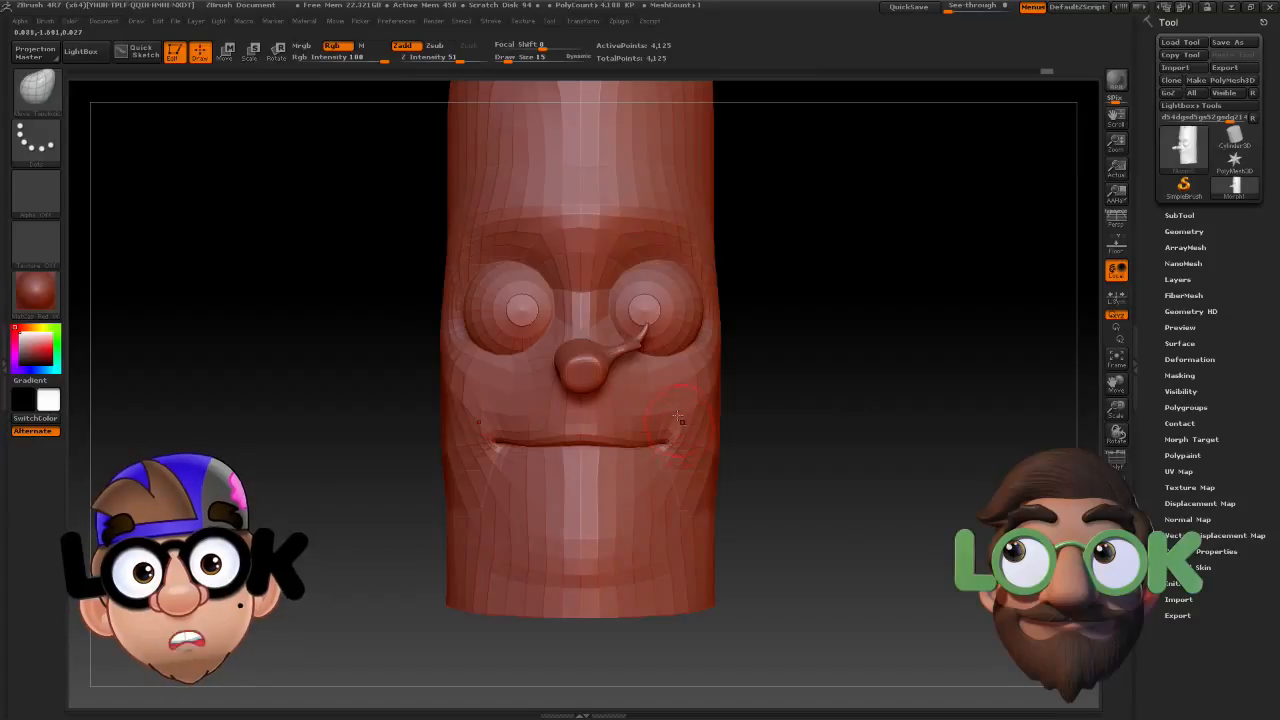
{"action": "left_click_drag", "start_coordinate": [766, 449], "coordinate": [706, 449]}
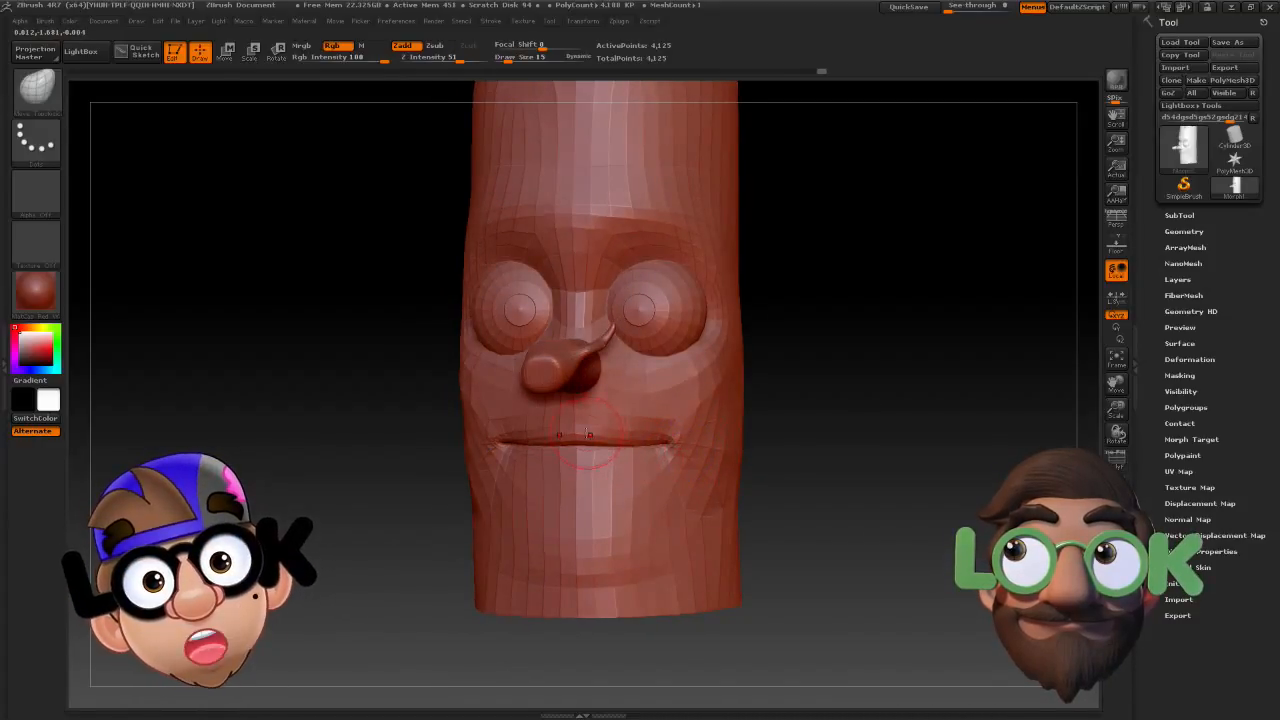
{"action": "left_click_drag", "start_coordinate": [784, 455], "coordinate": [815, 445], "text": "shift"}
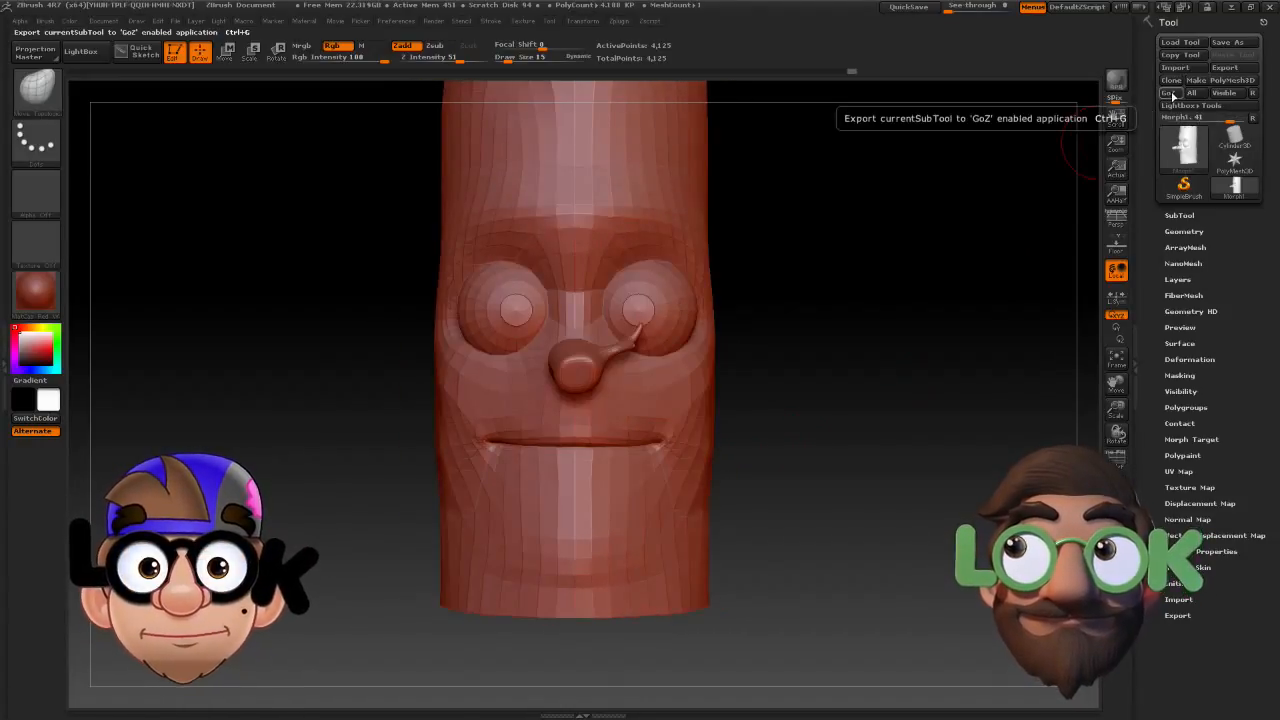
Send the closed-mouth head to LightWave Modeler with GoZ and face it frontally in the perspective view.
{"action": "left_click", "coordinate": [1170, 93]}
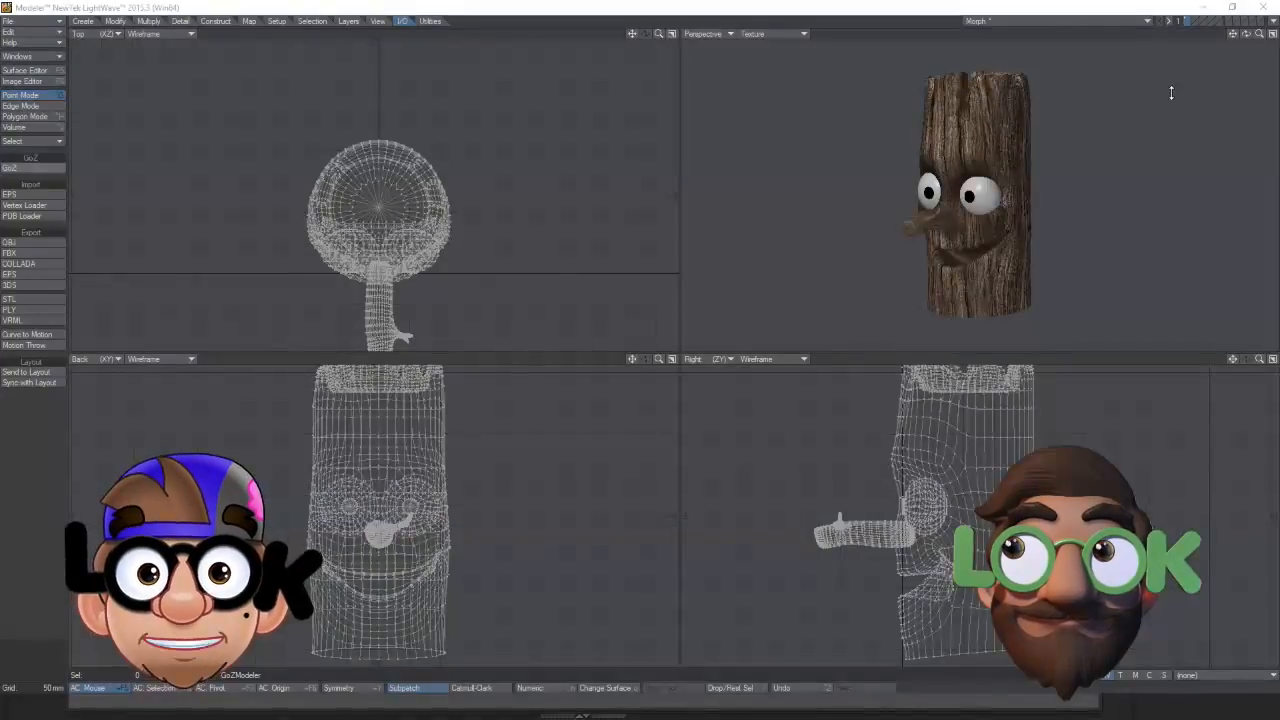
{"action": "left_click_drag", "start_coordinate": [1246, 34], "coordinate": [1268, 36]}
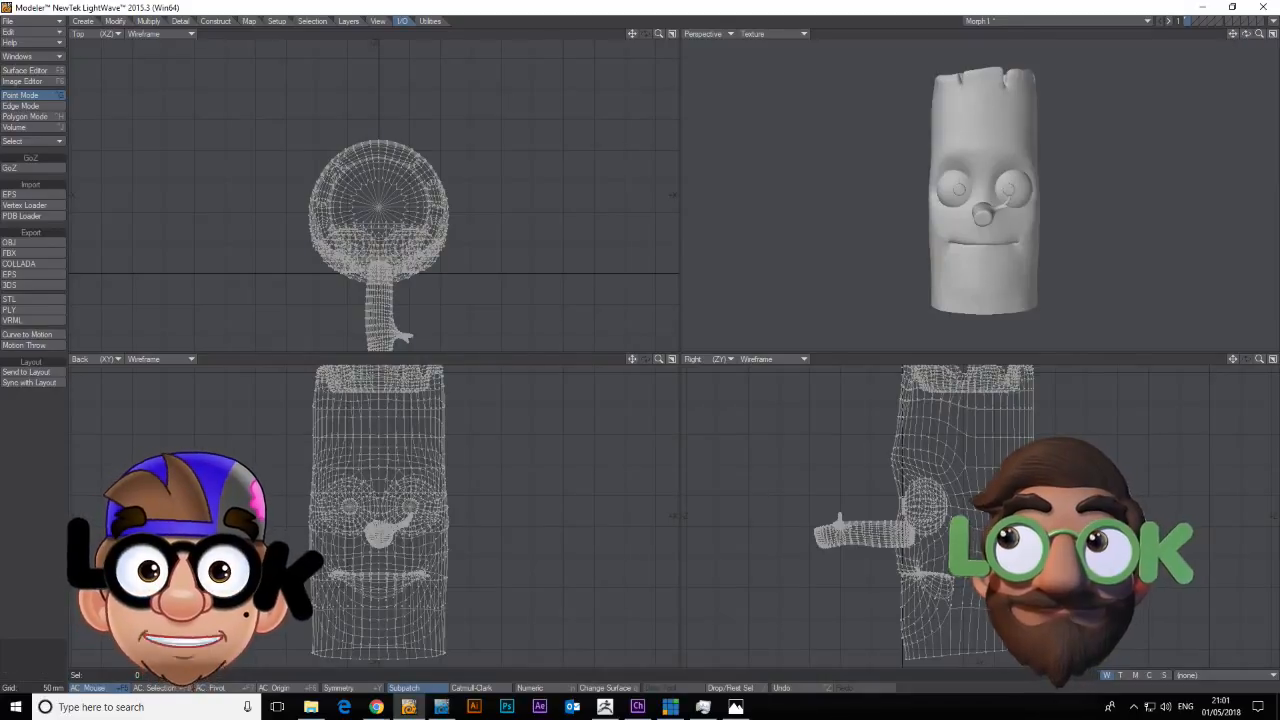
{"action": "left_click", "coordinate": [30, 20]}
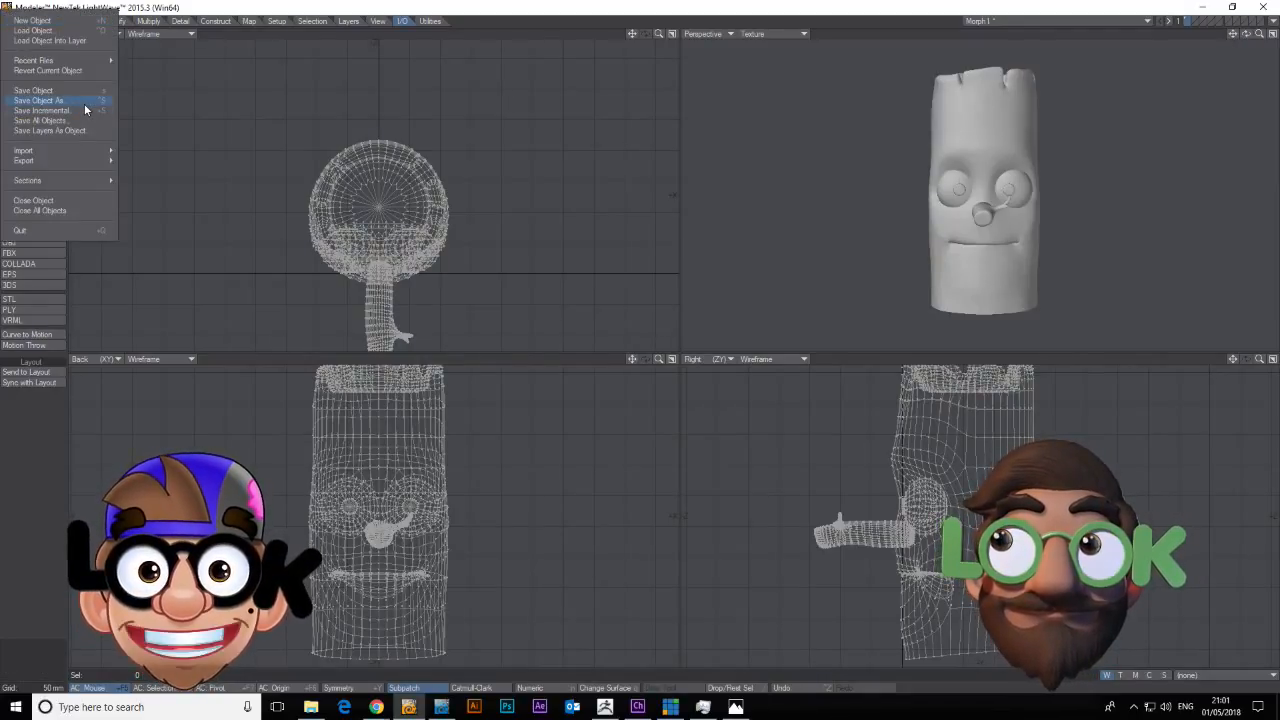
{"action": "left_click", "coordinate": [85, 103]}
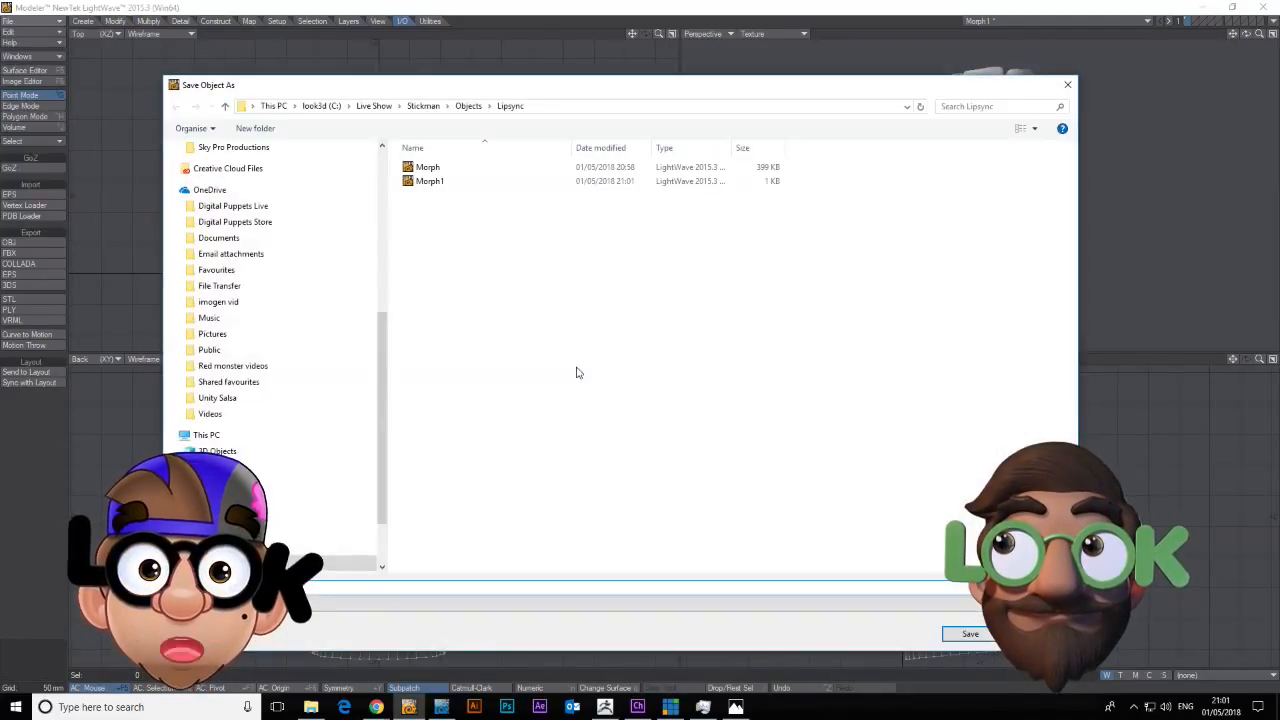
{"action": "left_click", "coordinate": [1067, 84]}
Copy the connected head polygons of Morph1, without eyes and nose, into the empty second layer of Stick_man complete.
{"action": "key", "text": "ctrl+h"}
{"action": "double_click", "coordinate": [1000, 277]}
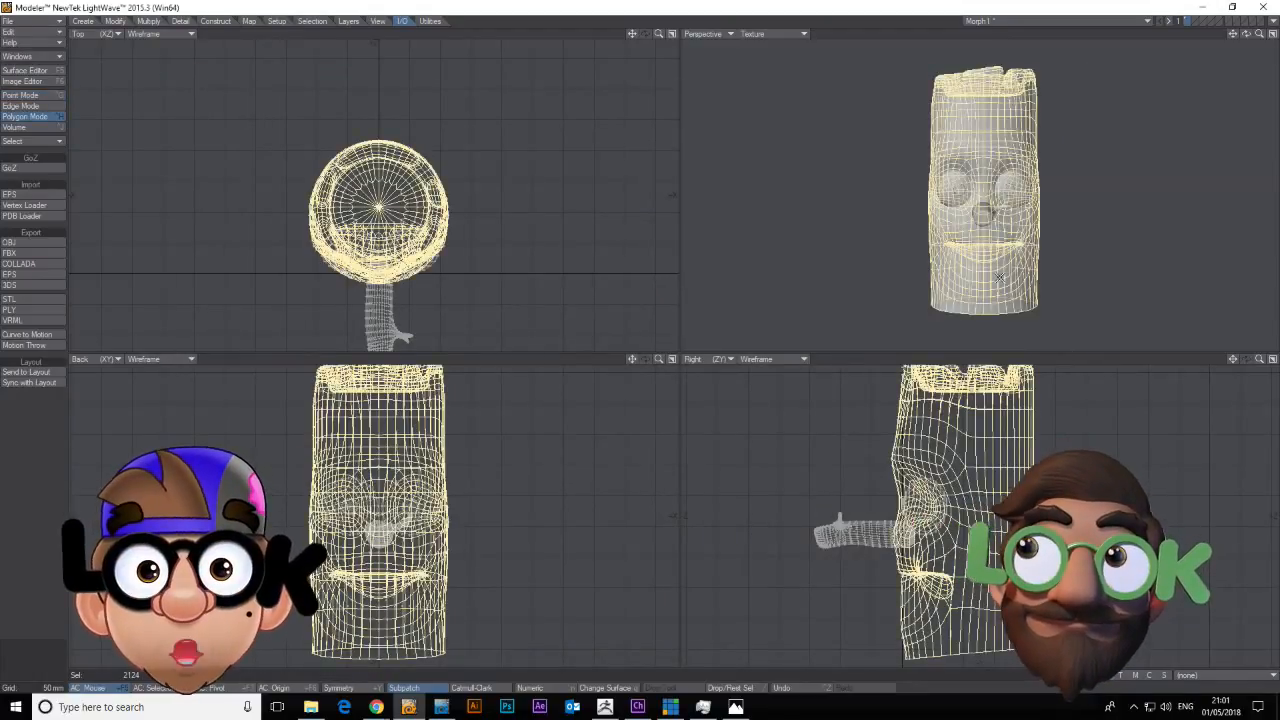
{"action": "left_click", "coordinate": [1050, 21]}
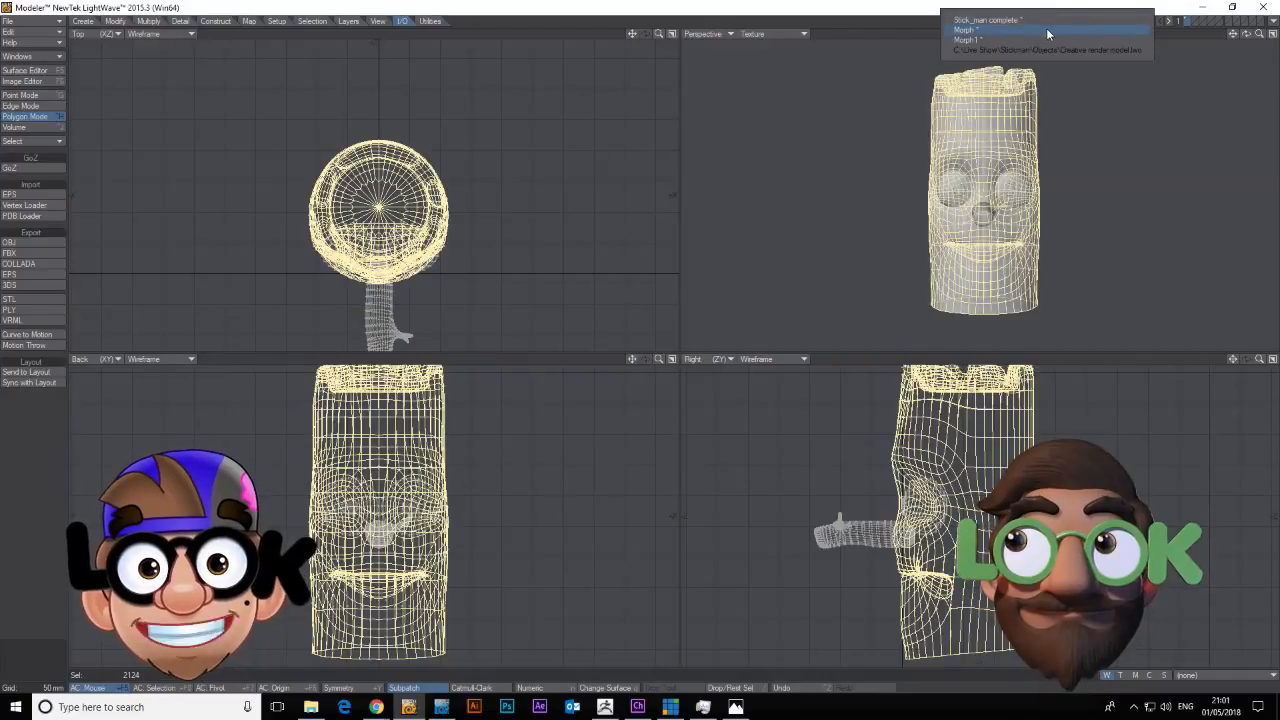
{"action": "left_click", "coordinate": [1050, 22]}
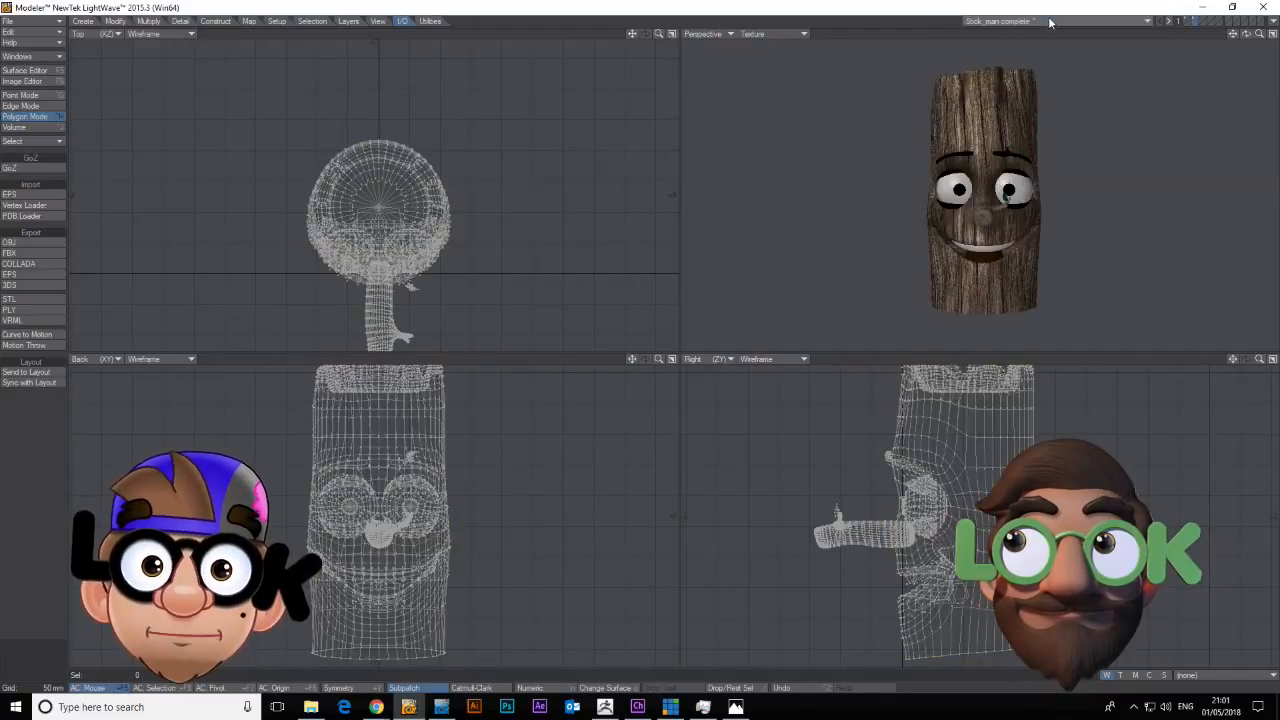
{"action": "left_click", "coordinate": [1203, 22]}
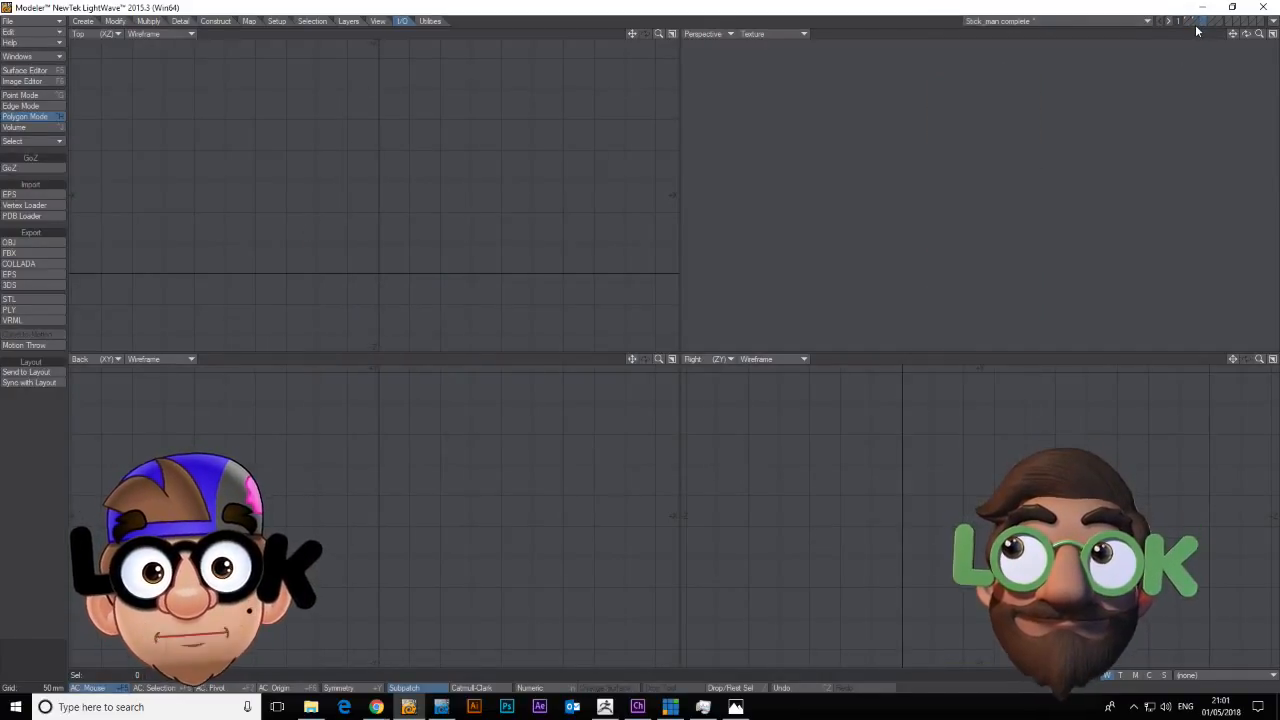
Isolate the head mesh in the first layer by hiding all other parts, and show the second layer as background.
{"action": "left_click", "coordinate": [1196, 31]}
{"action": "left_click", "coordinate": [1198, 22], "text": "shift"}
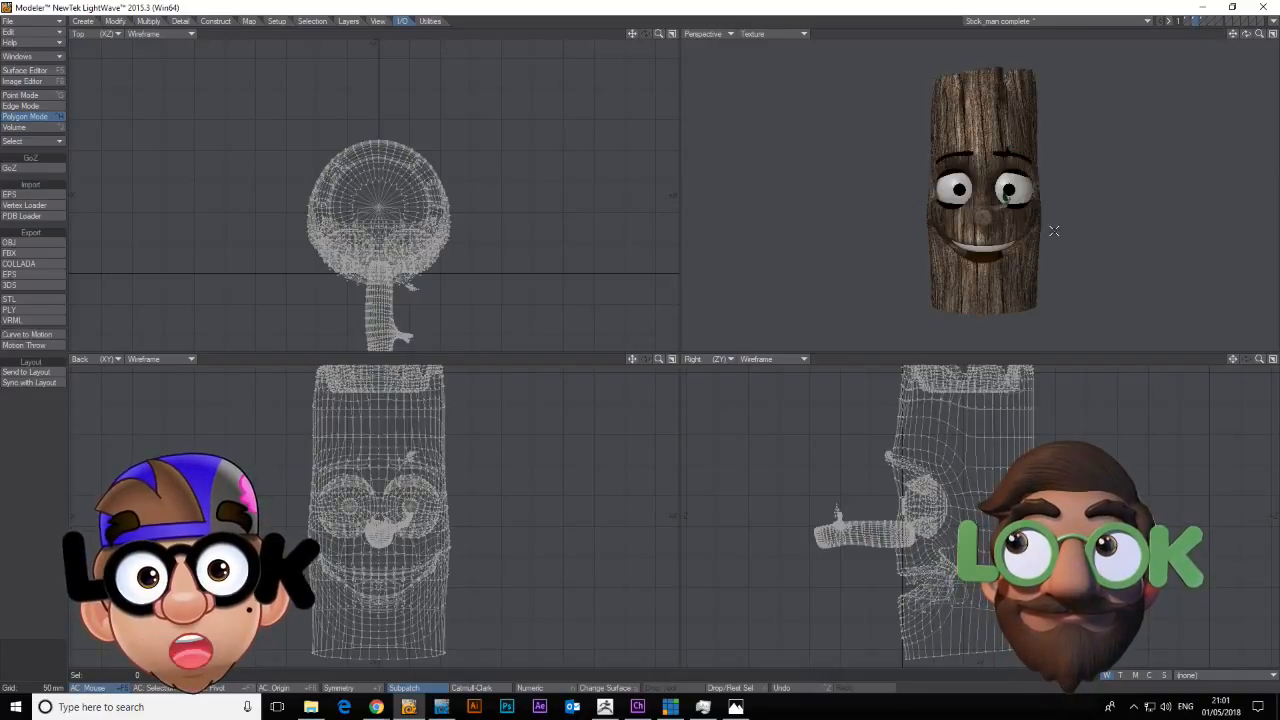
{"action": "key", "text": "bracketright"}
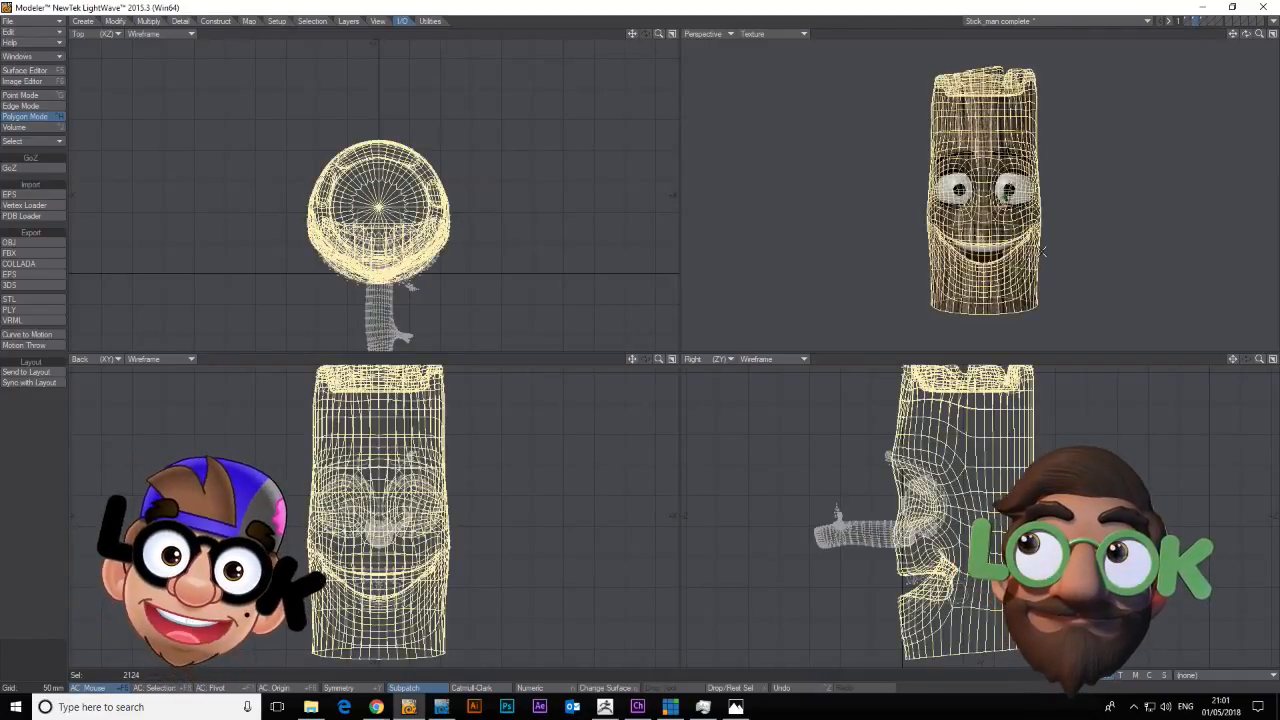
{"action": "key", "text": "equal"}
{"action": "key", "text": "space"}
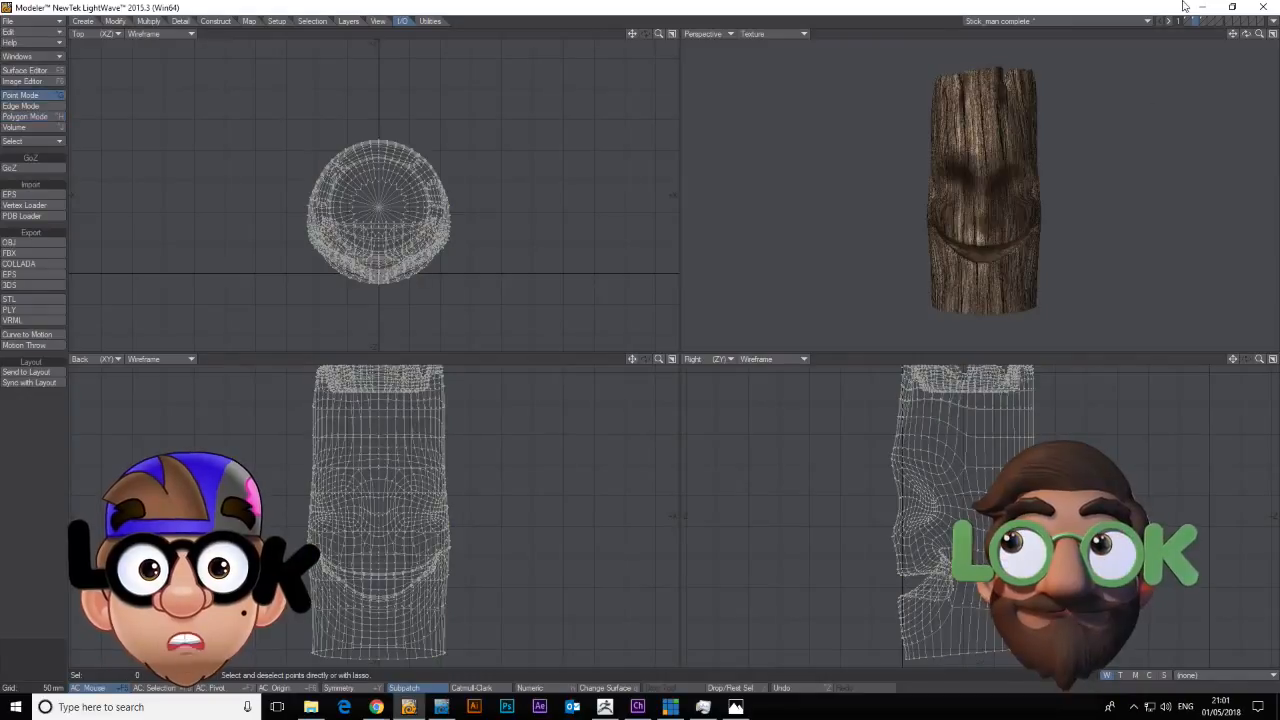
{"action": "left_click", "coordinate": [1201, 25]}
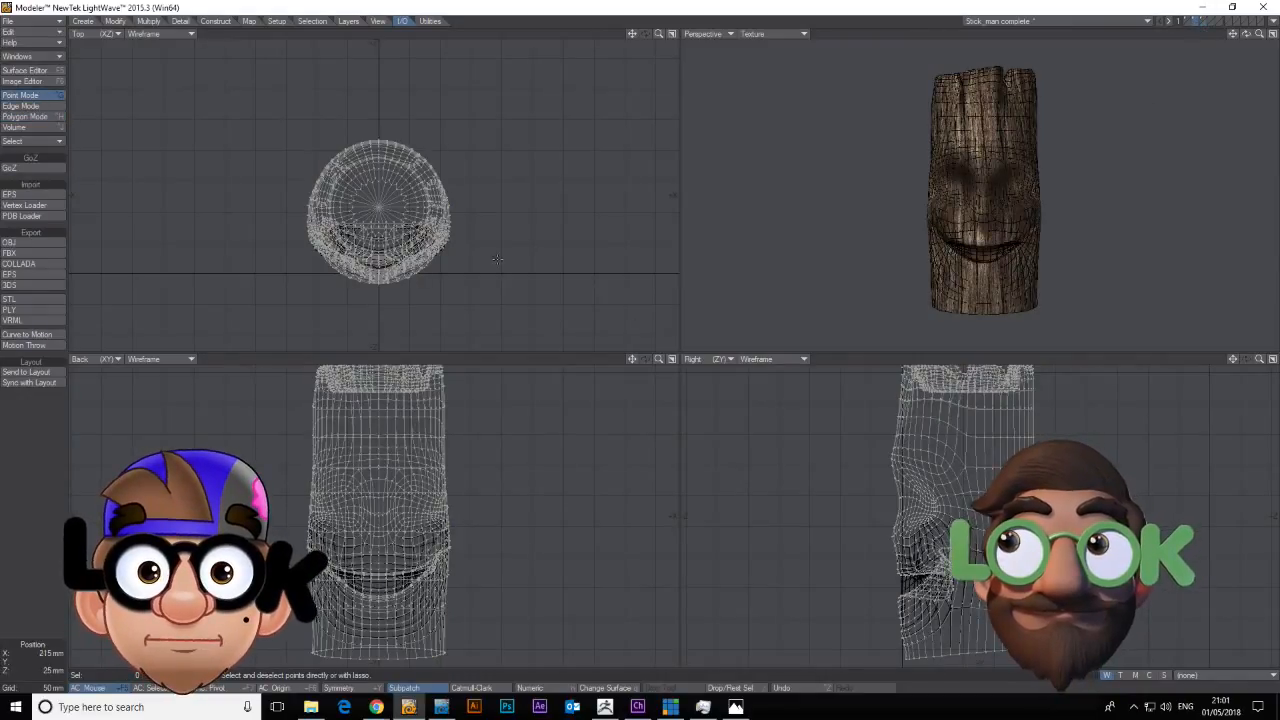
Create an endomorph named "Defult" from the background layer and switch the active morph map to base.
{"action": "left_click", "coordinate": [116, 21]}
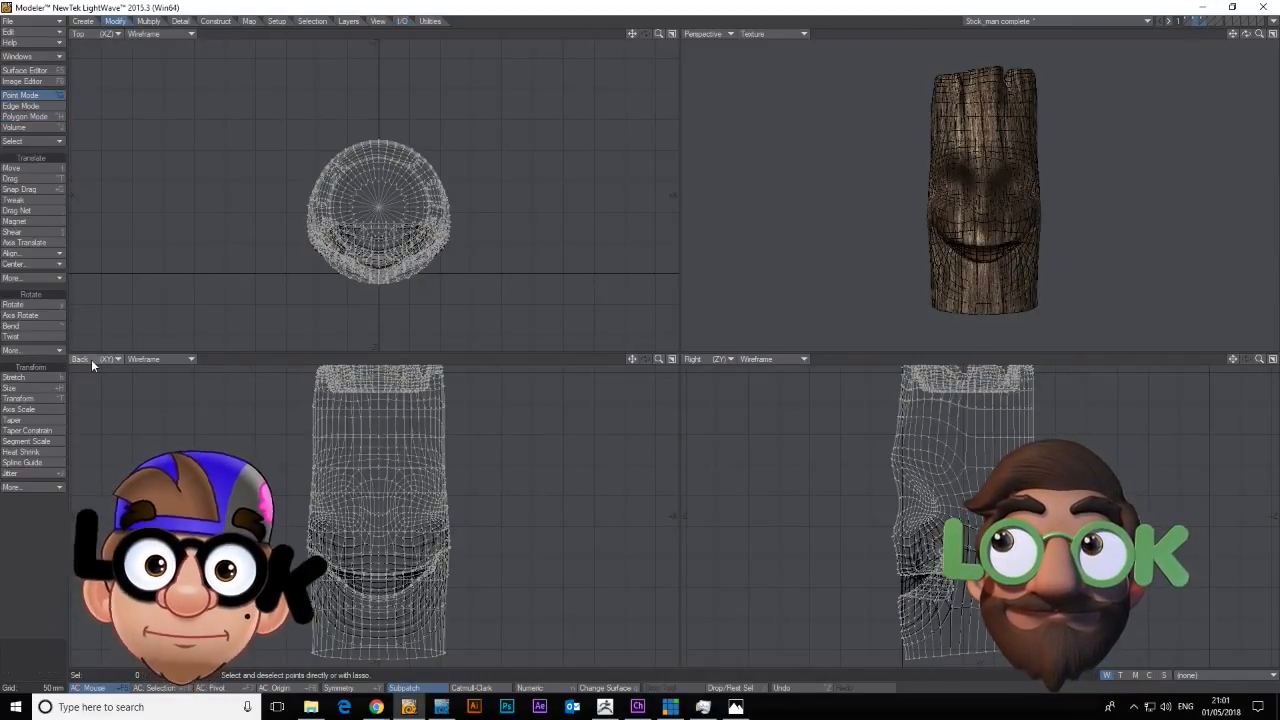
{"action": "left_click", "coordinate": [148, 21]}
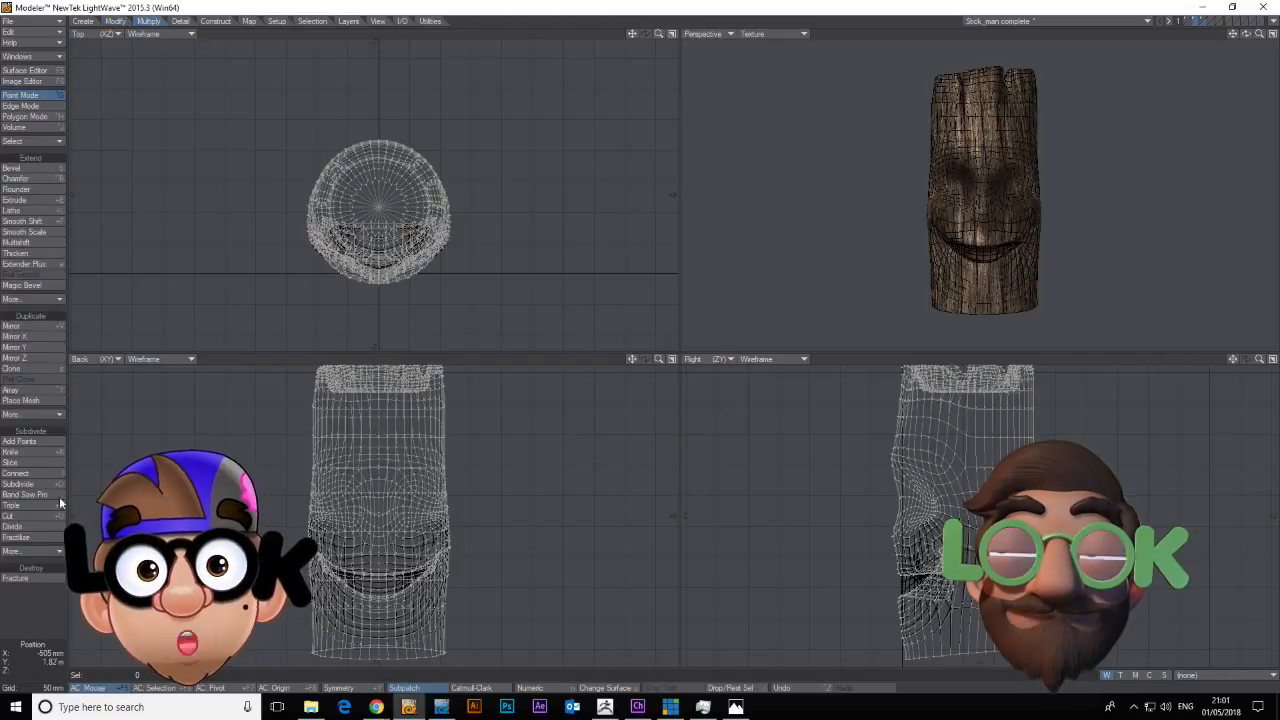
{"action": "left_click", "coordinate": [249, 21]}
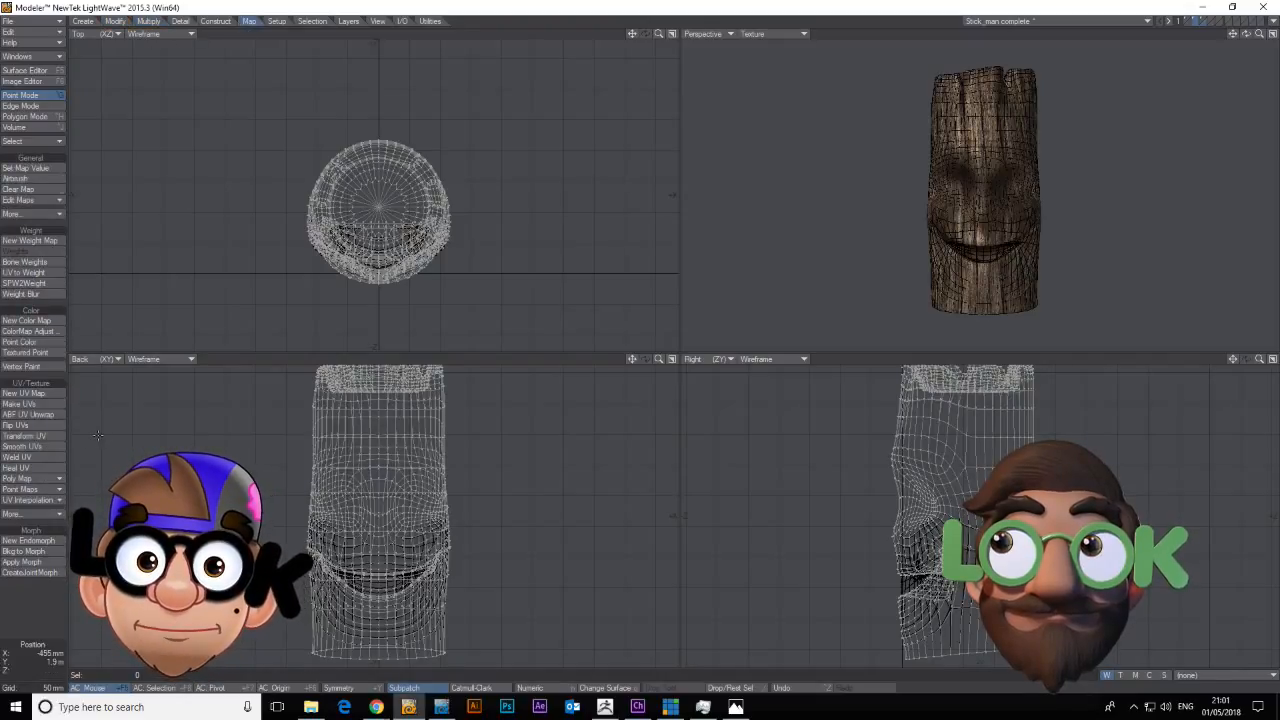
{"action": "left_click", "coordinate": [23, 551]}
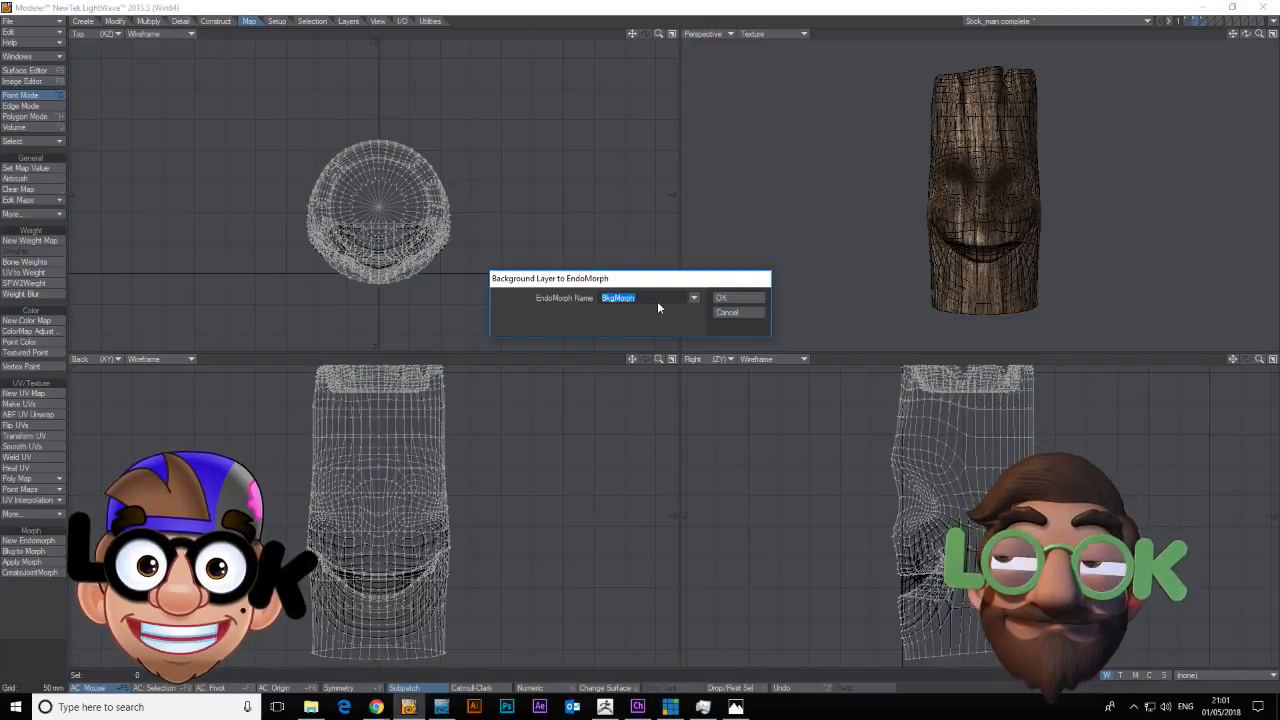
{"action": "type", "text": "Defult"}
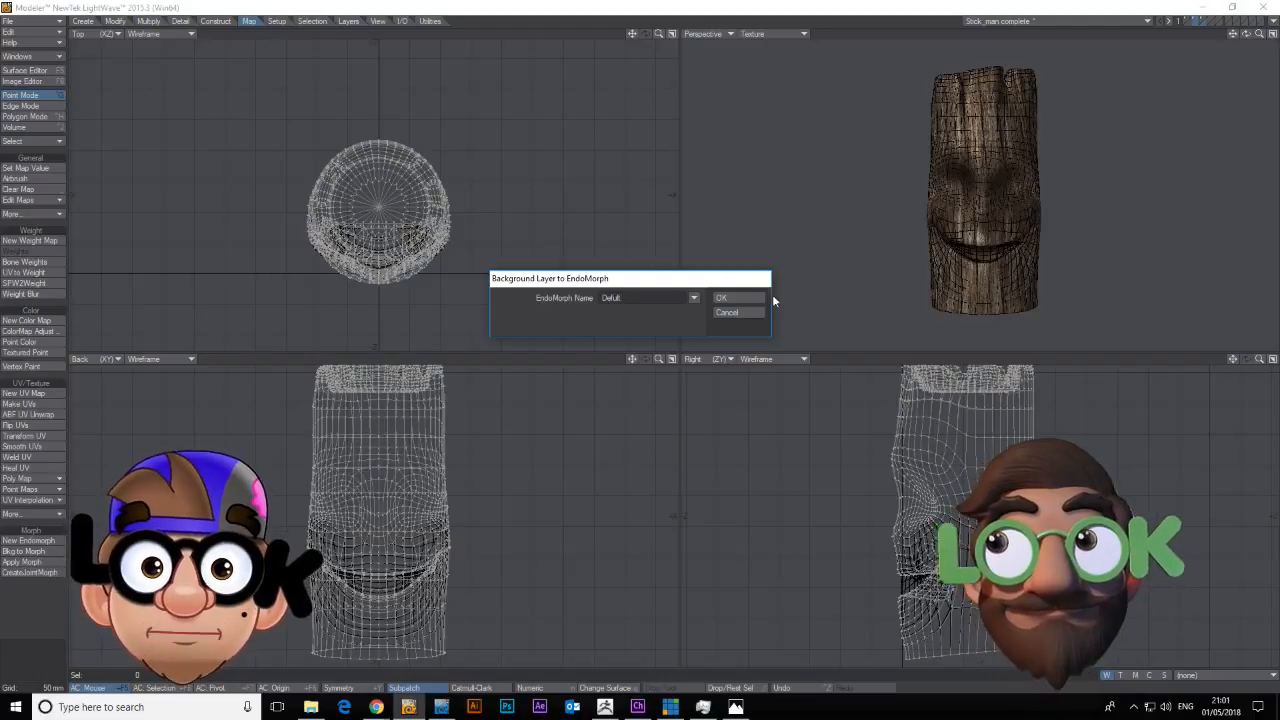
{"action": "left_click", "coordinate": [735, 297]}
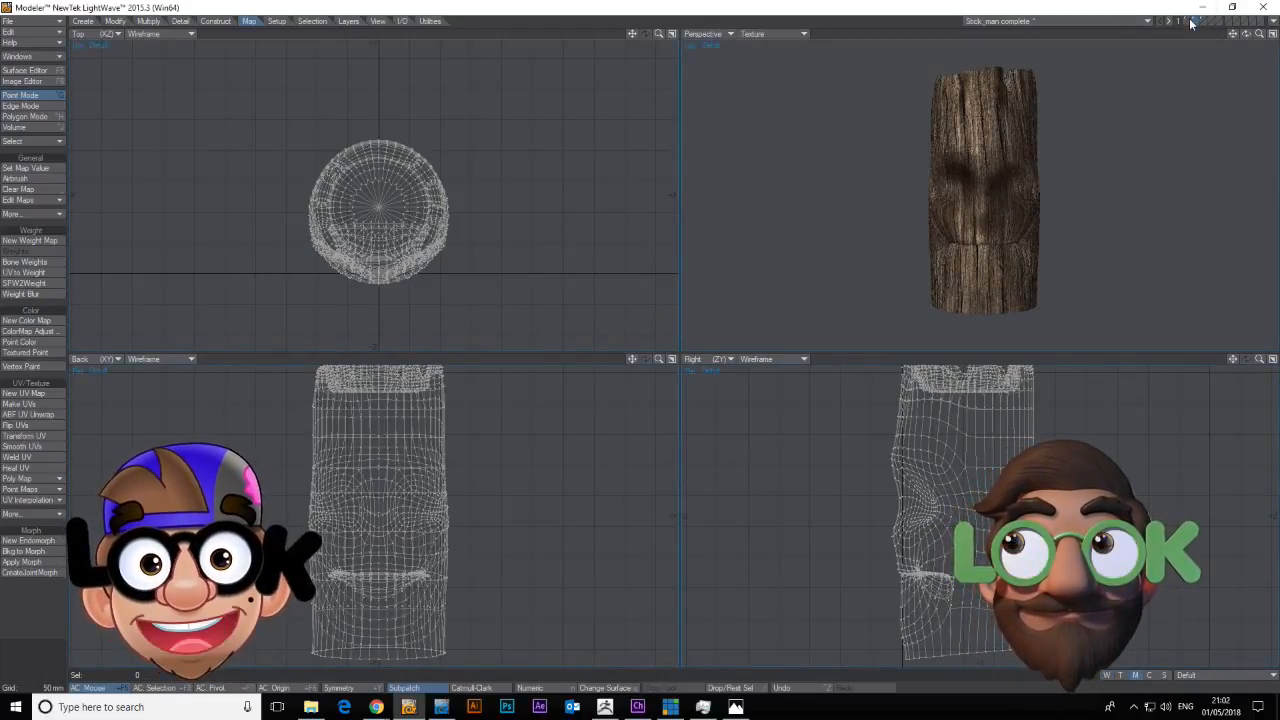
{"action": "left_click", "coordinate": [1215, 675]}
{"action": "left_click", "coordinate": [1207, 662]}
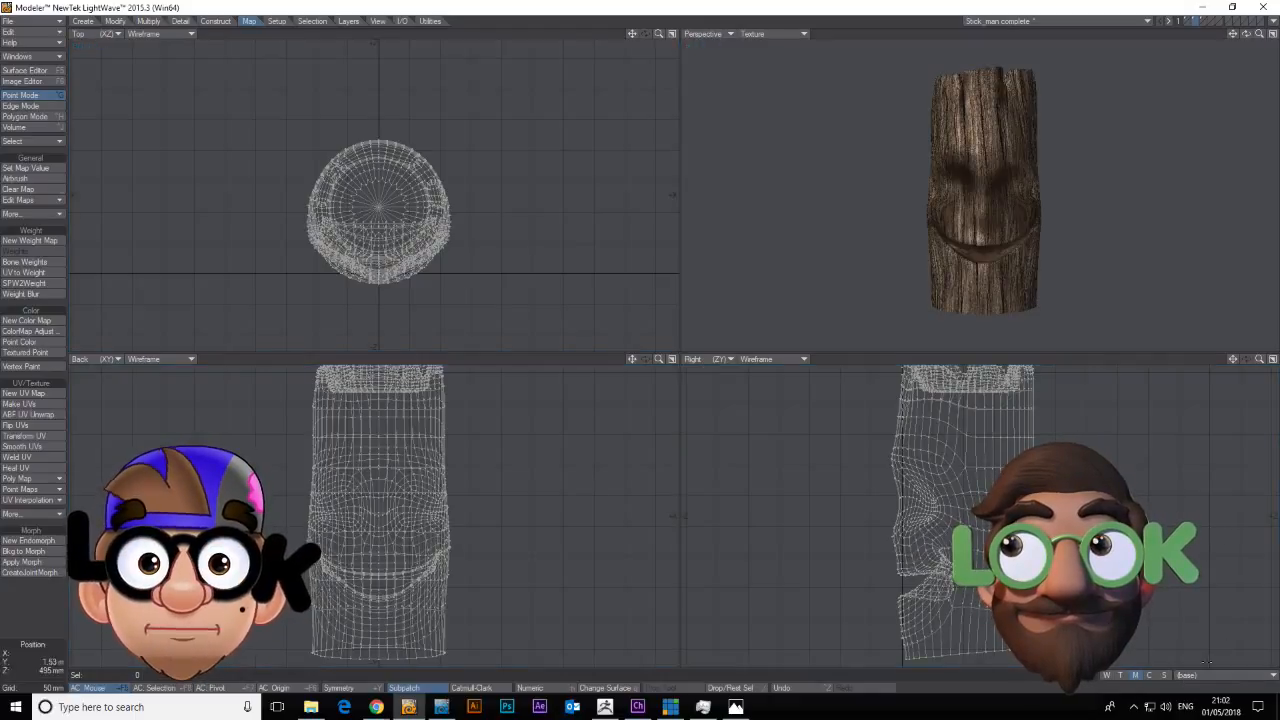
Apply the Defult morph at 100% strength to the base head mesh.
{"action": "left_click", "coordinate": [38, 566]}
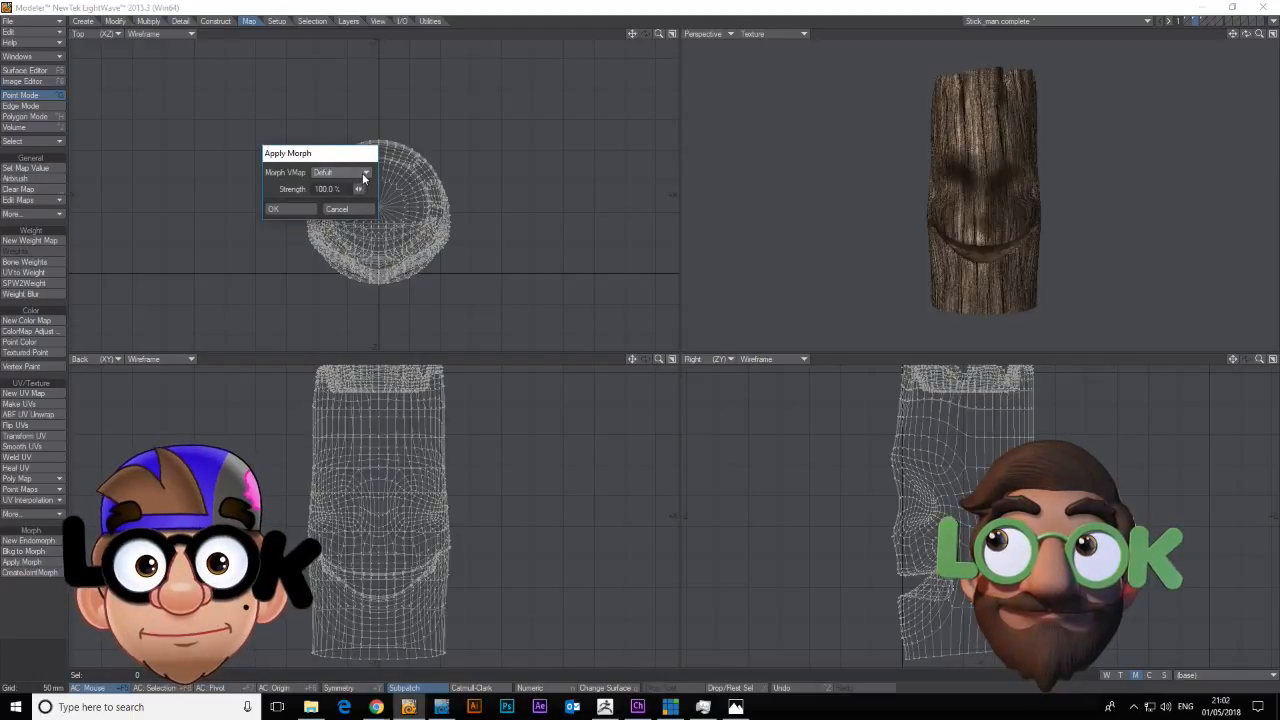
{"action": "left_click", "coordinate": [292, 207]}
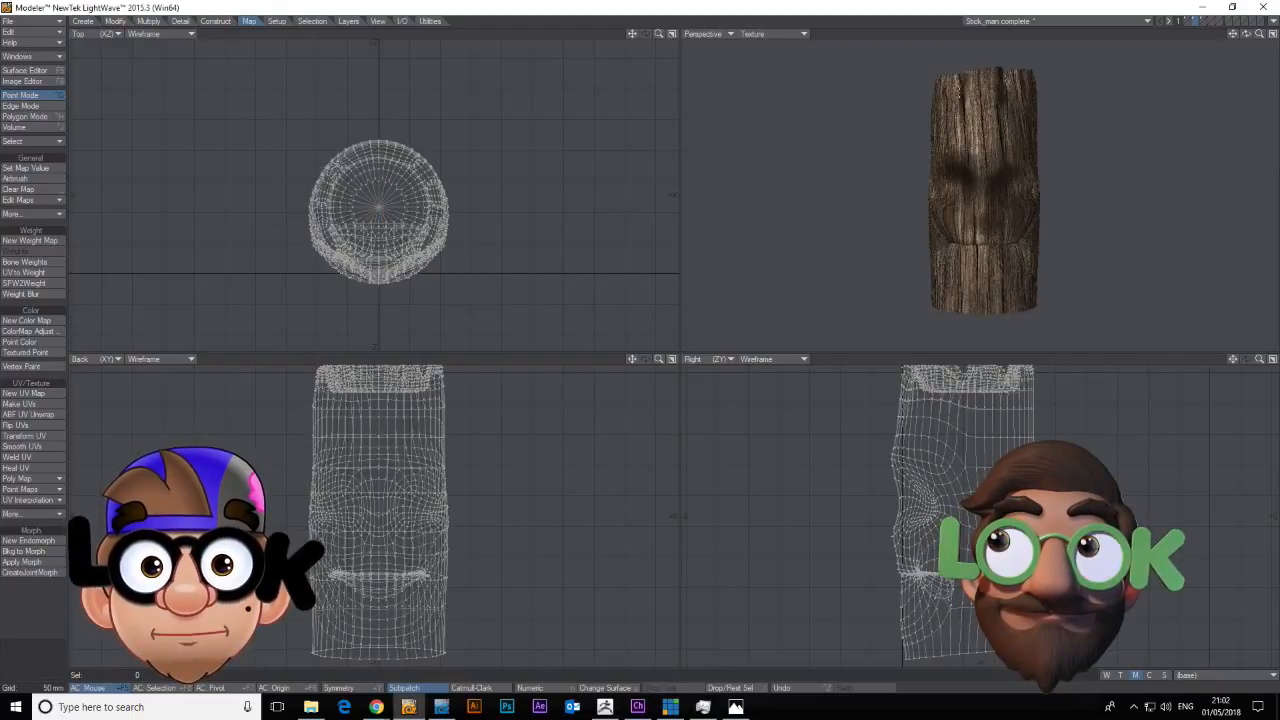
Select the Defult endomorph and delete its vertex map from the object.
{"action": "left_click", "coordinate": [1225, 675]}
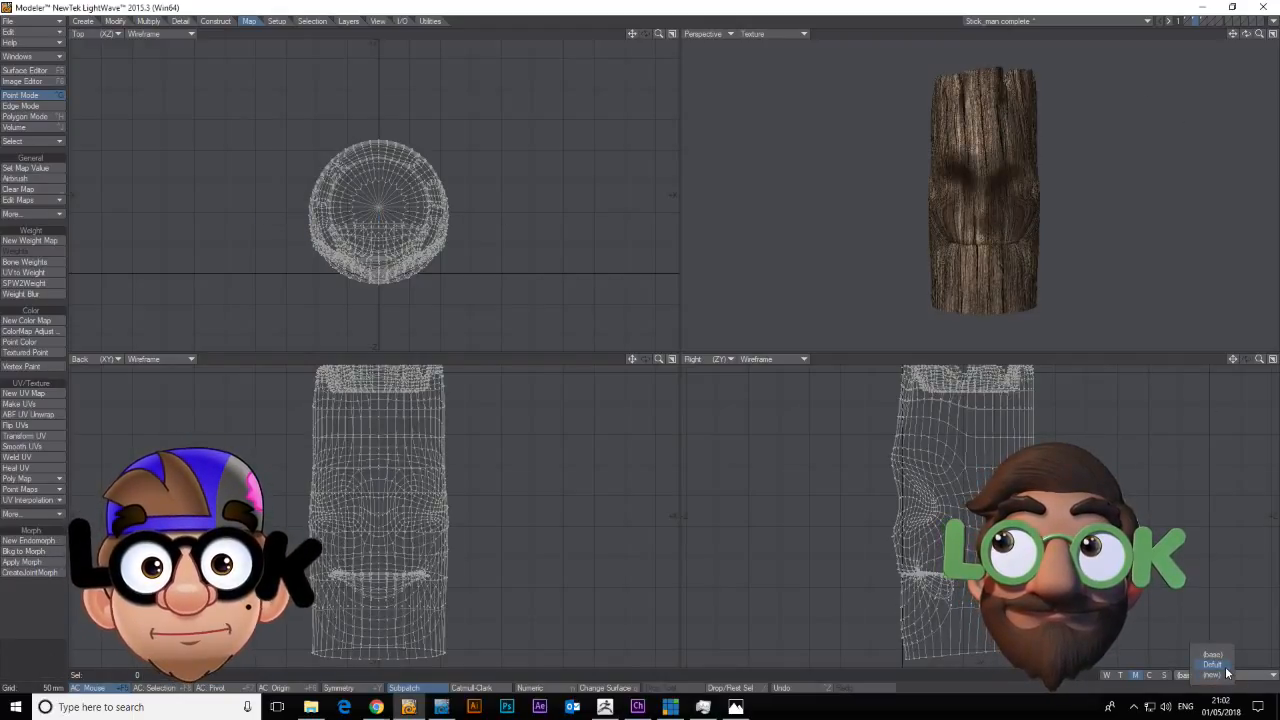
{"action": "left_click", "coordinate": [1214, 664]}
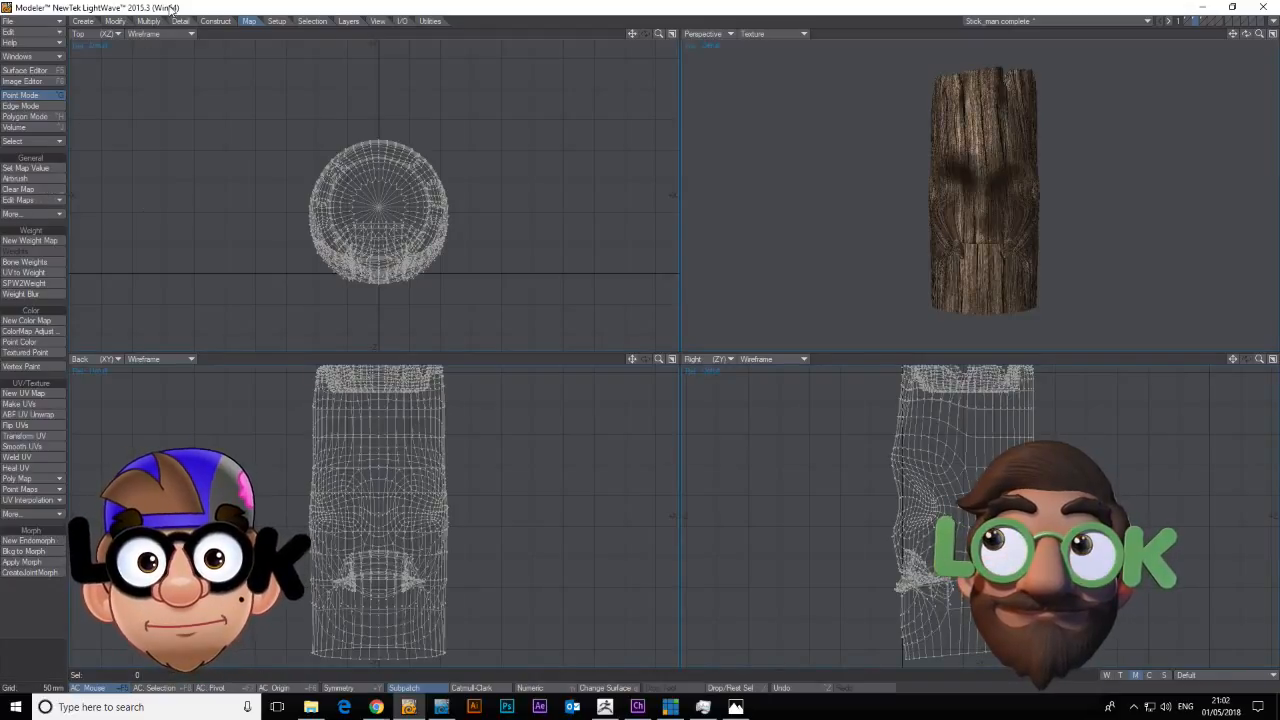
{"action": "left_click", "coordinate": [115, 21]}
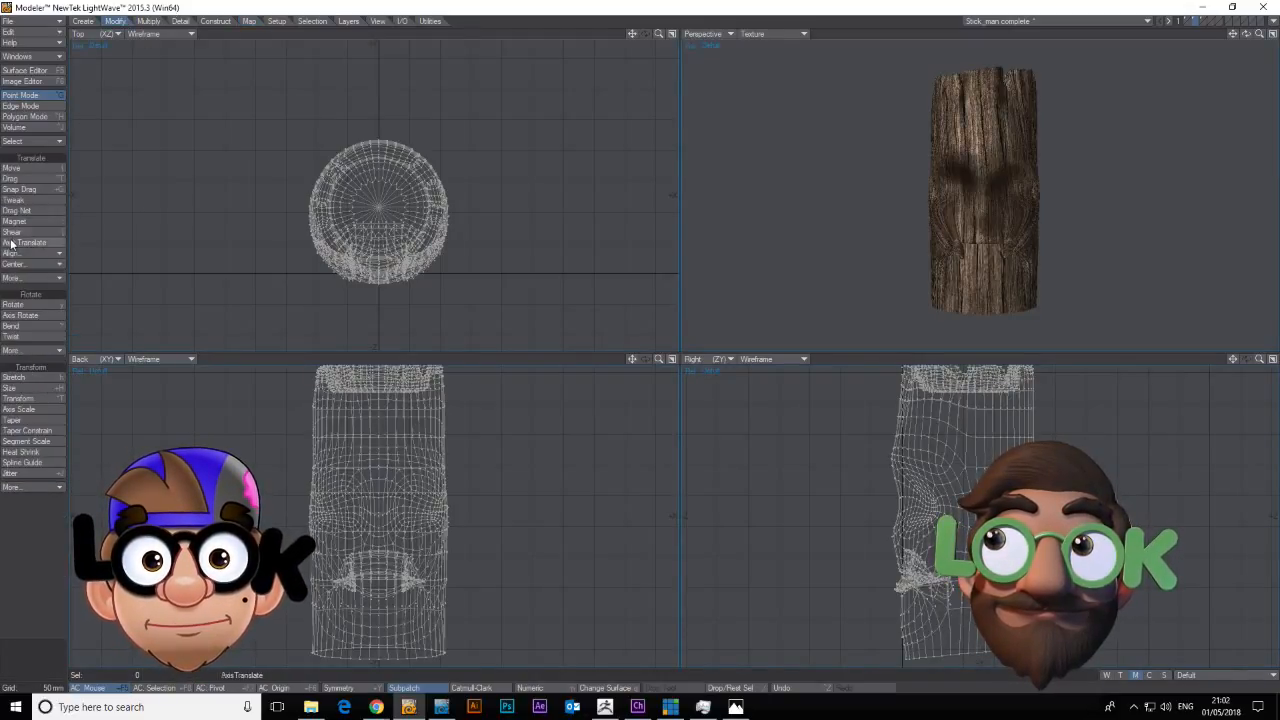
{"action": "left_click", "coordinate": [248, 21]}
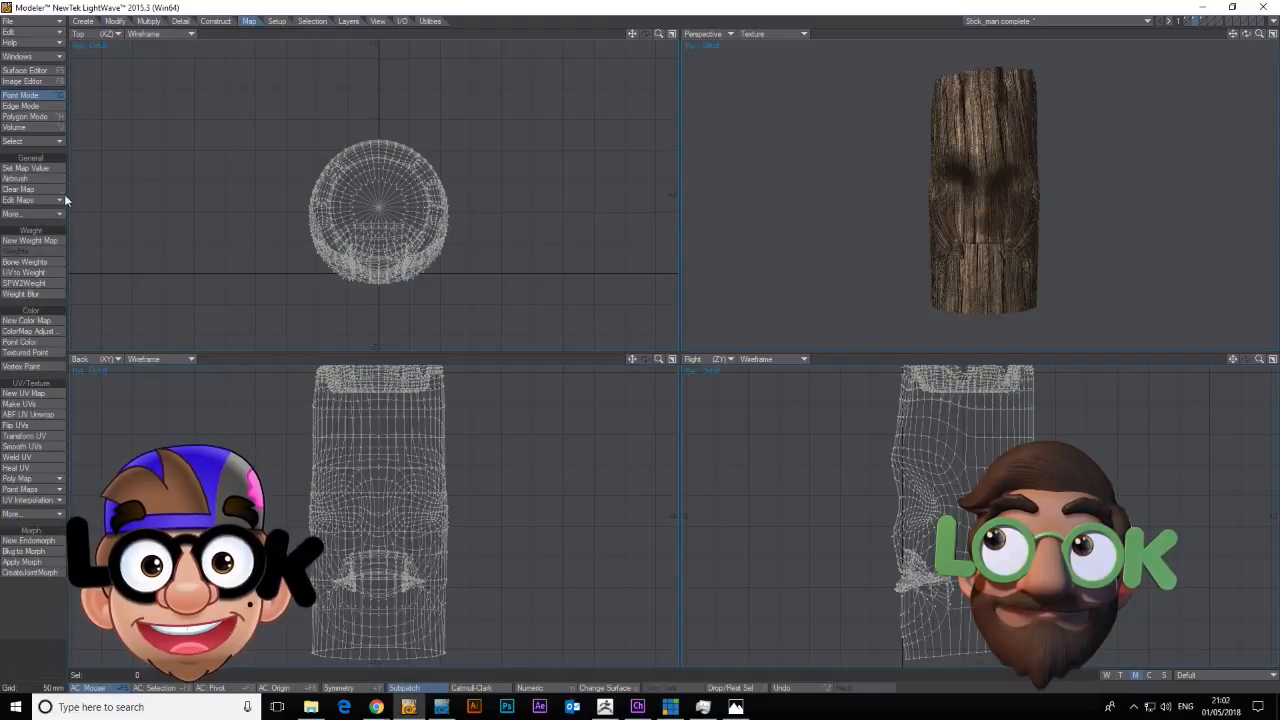
{"action": "left_click", "coordinate": [63, 200]}
{"action": "left_click", "coordinate": [80, 210]}
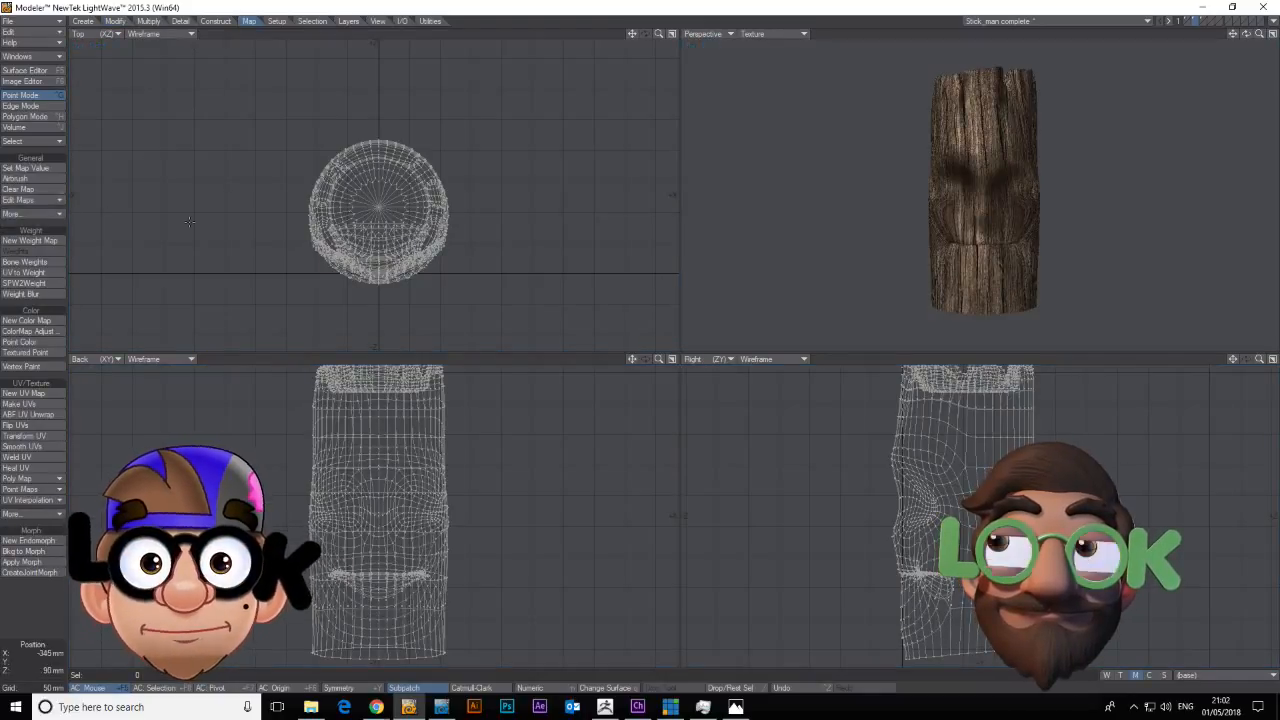
Check the layers of Stick_man complete and view the Morph object for comparison.
{"action": "left_click", "coordinate": [1201, 22]}
{"action": "left_click", "coordinate": [1191, 21]}
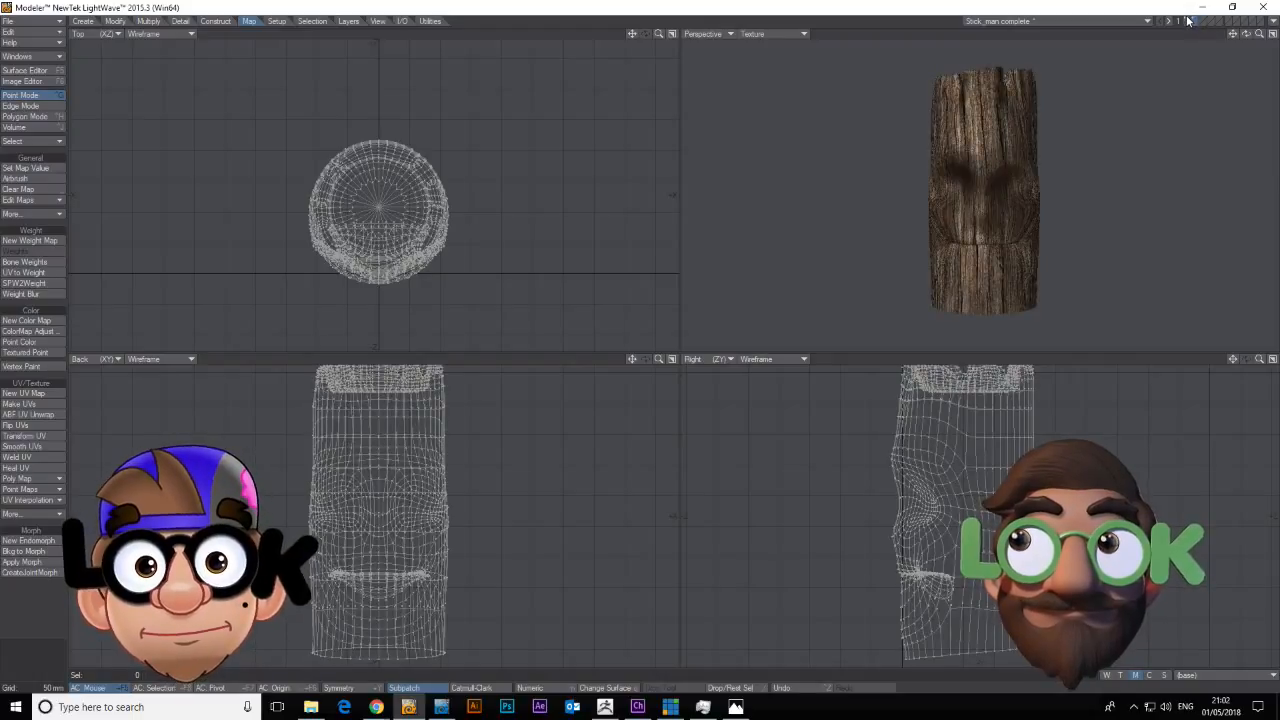
{"action": "left_click", "coordinate": [1195, 22], "text": "shift"}
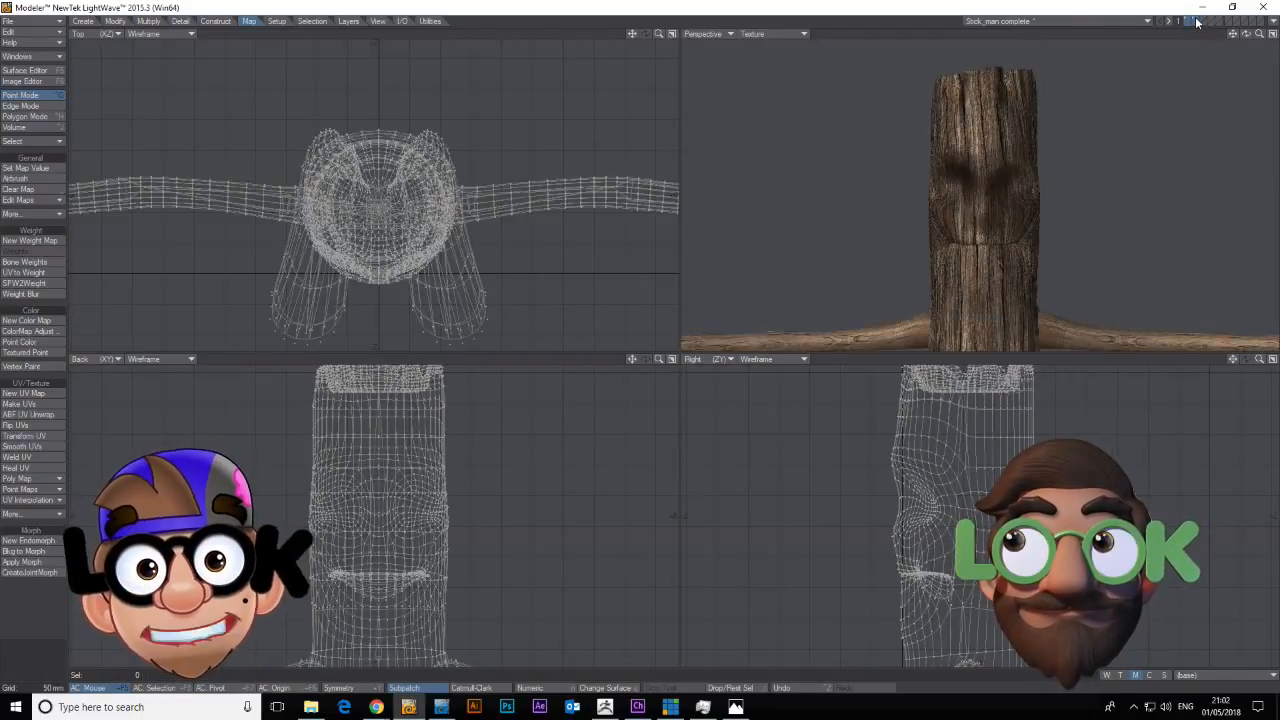
{"action": "left_click", "coordinate": [1196, 21]}
{"action": "left_click", "coordinate": [1046, 20]}
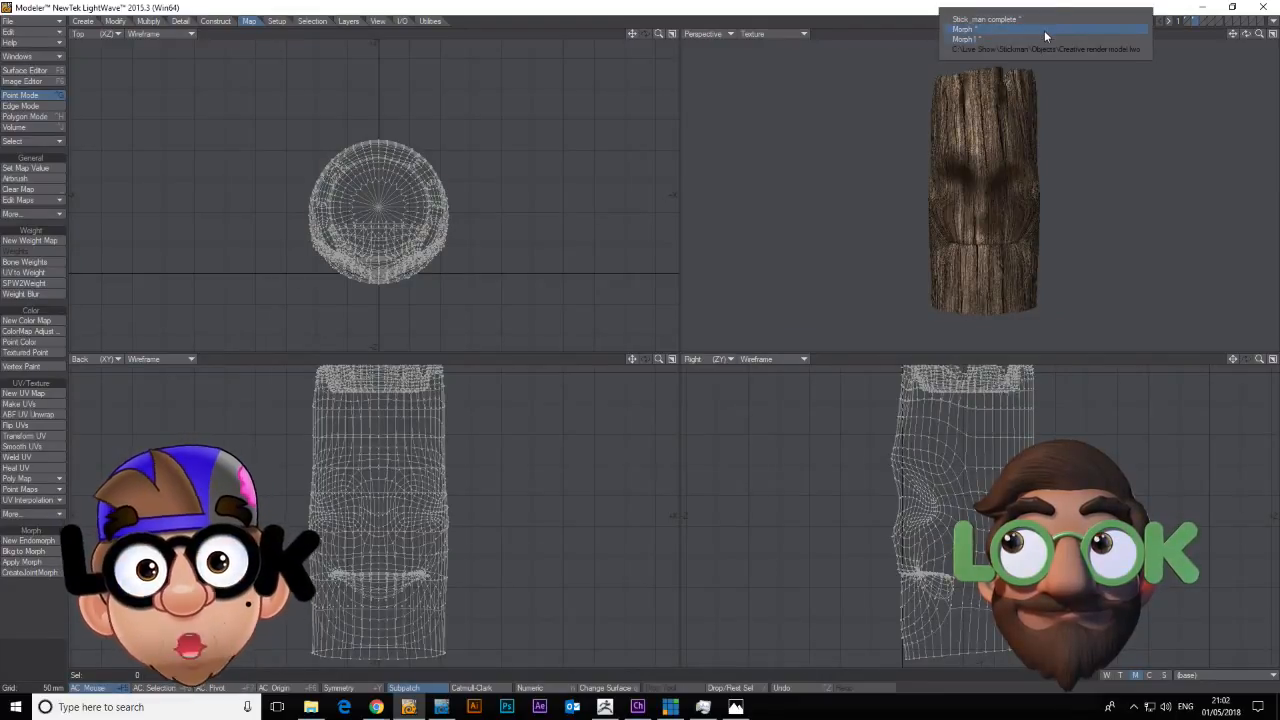
{"action": "left_click", "coordinate": [1044, 30]}
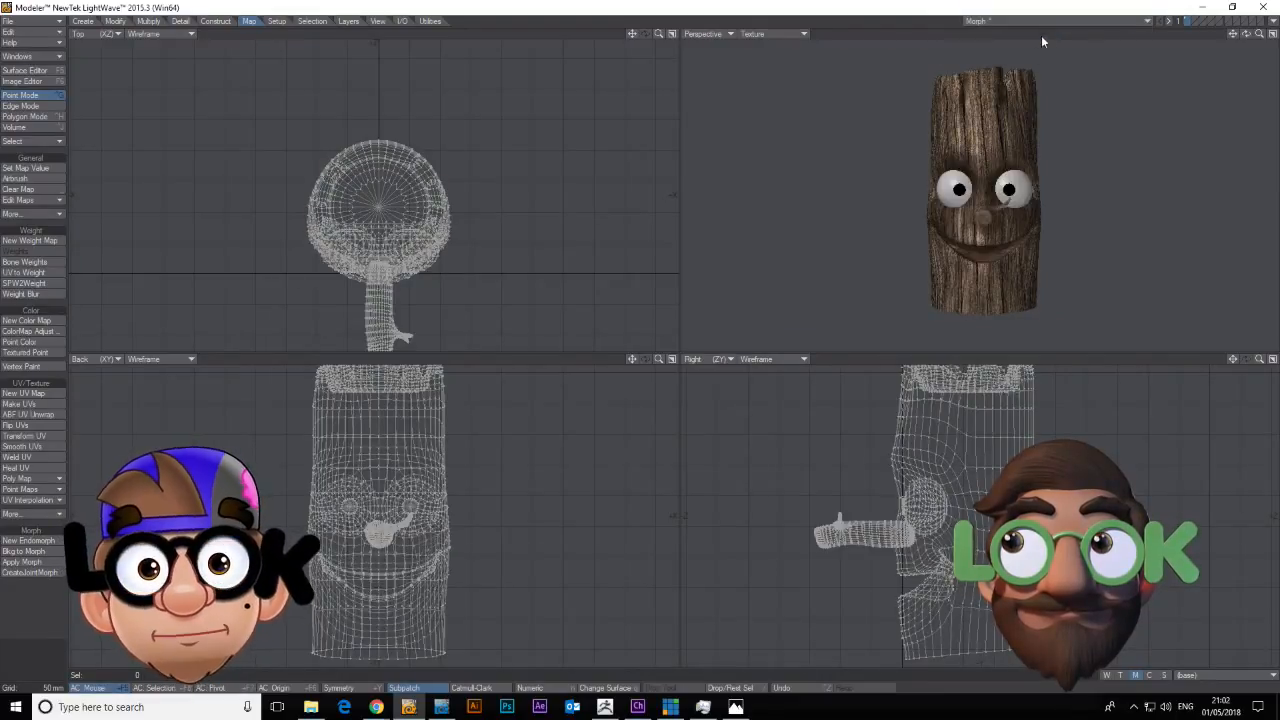
Switch to ZBrush and step the head's undo history back to the original open smile.
{"action": "left_click", "coordinate": [606, 706]}
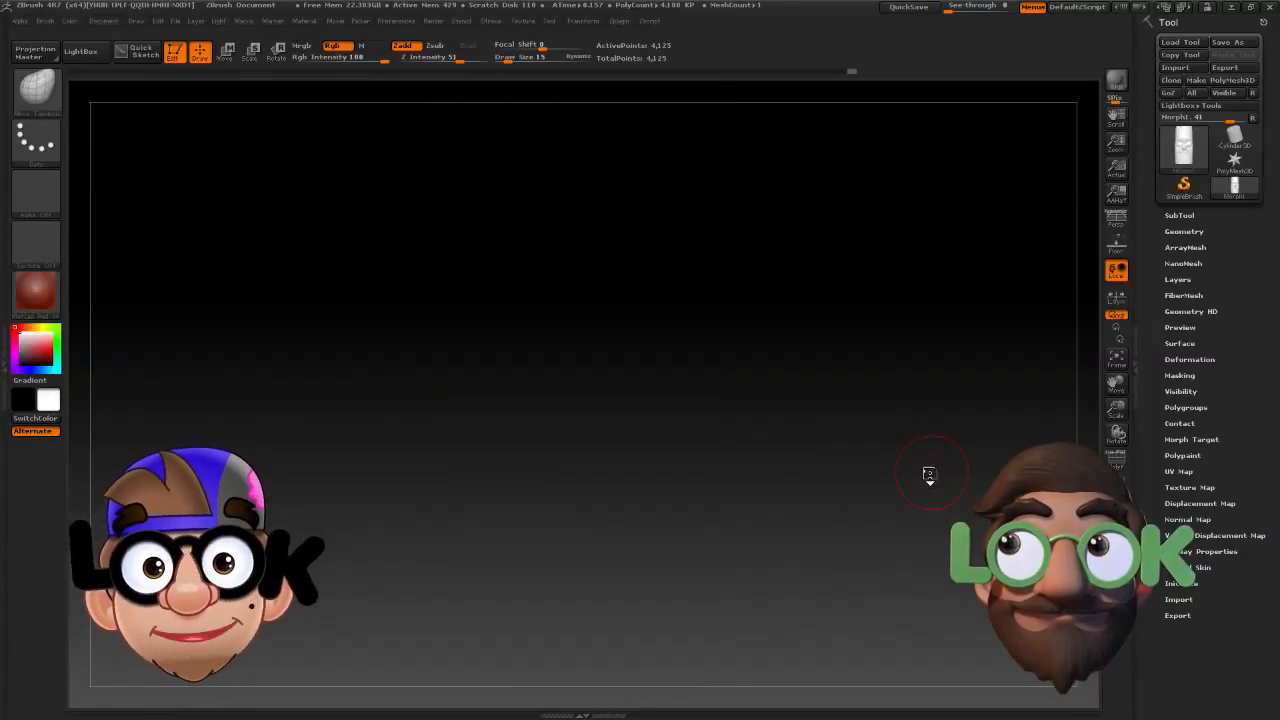
{"action": "left_click_drag", "start_coordinate": [930, 474], "coordinate": [905, 473], "text": "shift"}
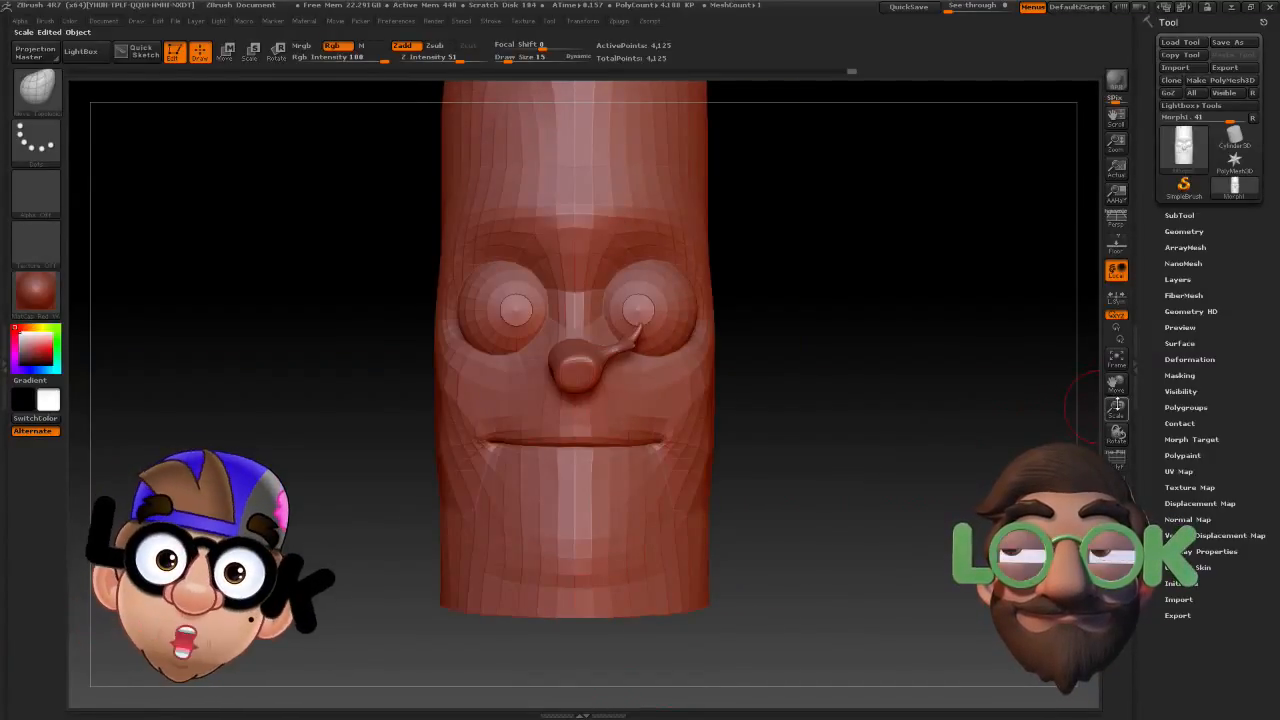
{"action": "left_click_drag", "start_coordinate": [1116, 406], "coordinate": [1085, 409]}
{"action": "left_click", "coordinate": [231, 76]}
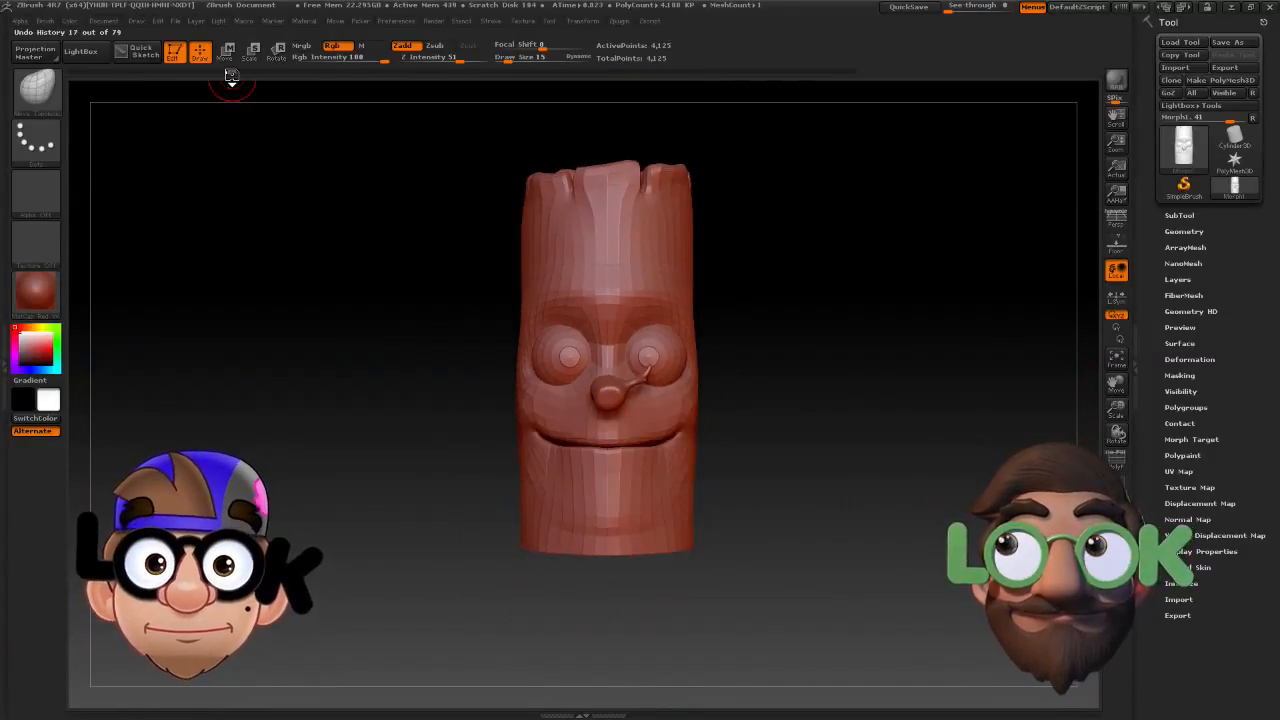
{"action": "left_click_drag", "start_coordinate": [205, 74], "coordinate": [70, 72]}
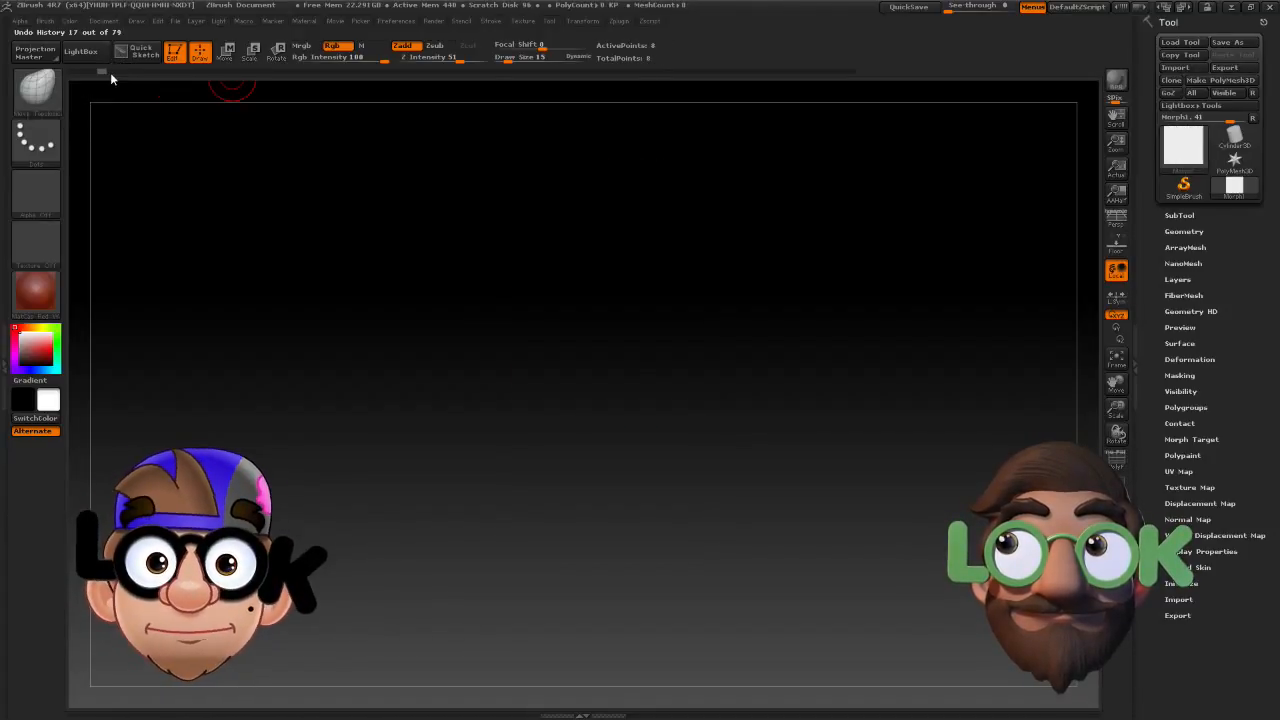
{"action": "left_click", "coordinate": [110, 72]}
{"action": "left_click_drag", "start_coordinate": [910, 345], "coordinate": [816, 348]}
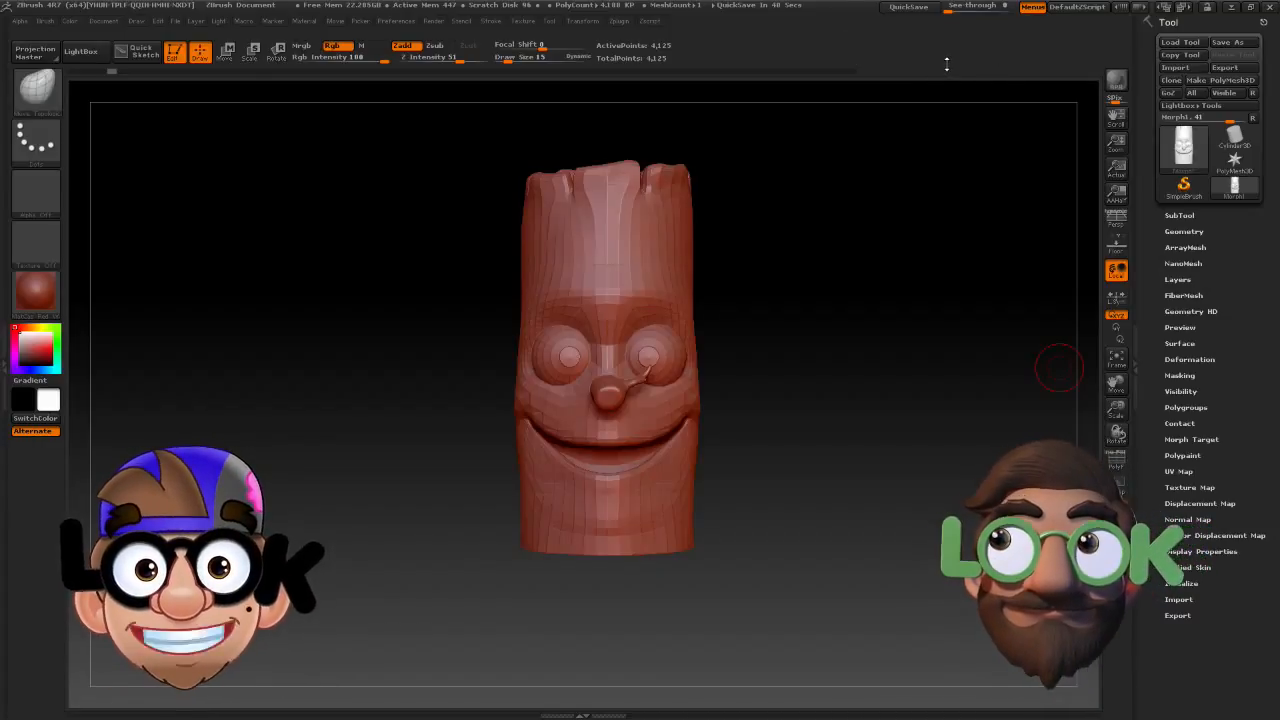
{"action": "mouse_move", "coordinate": [894, 437]}
{"action": "left_mouse_down"}
{"action": "mouse_move", "coordinate": [872, 438]}
{"action": "mouse_move", "coordinate": [912, 443]}
{"action": "left_mouse_up"}
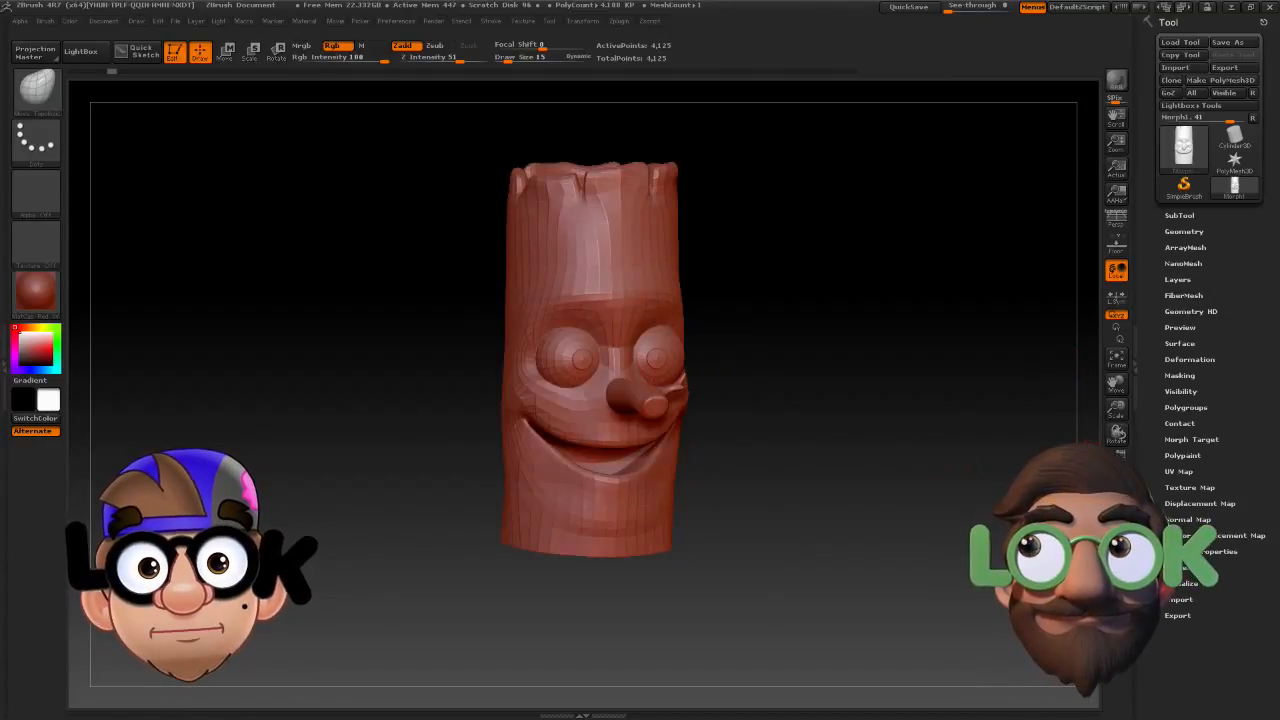
Consult the lip-sync mouth chart 614030928.jpg beside the ZBrush head.
{"action": "left_click_drag", "start_coordinate": [1279, 322], "coordinate": [958, 212]}
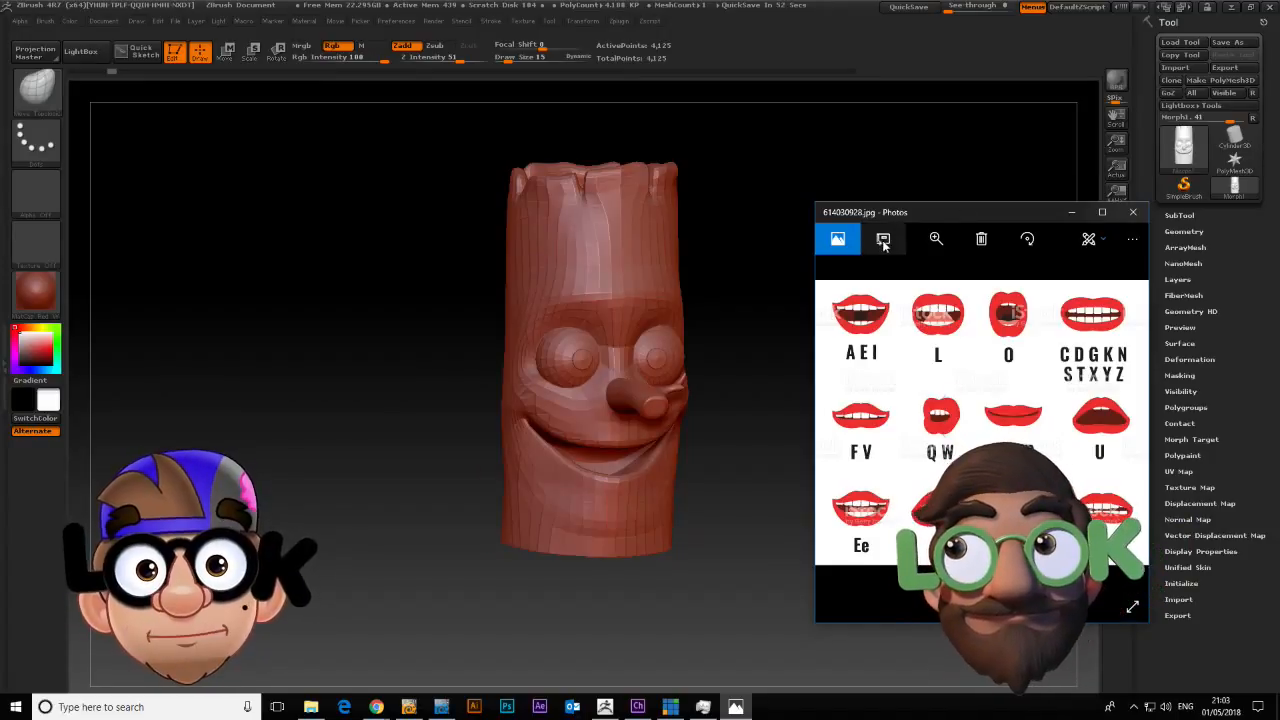
{"action": "left_click_drag", "start_coordinate": [958, 210], "coordinate": [1279, 290]}
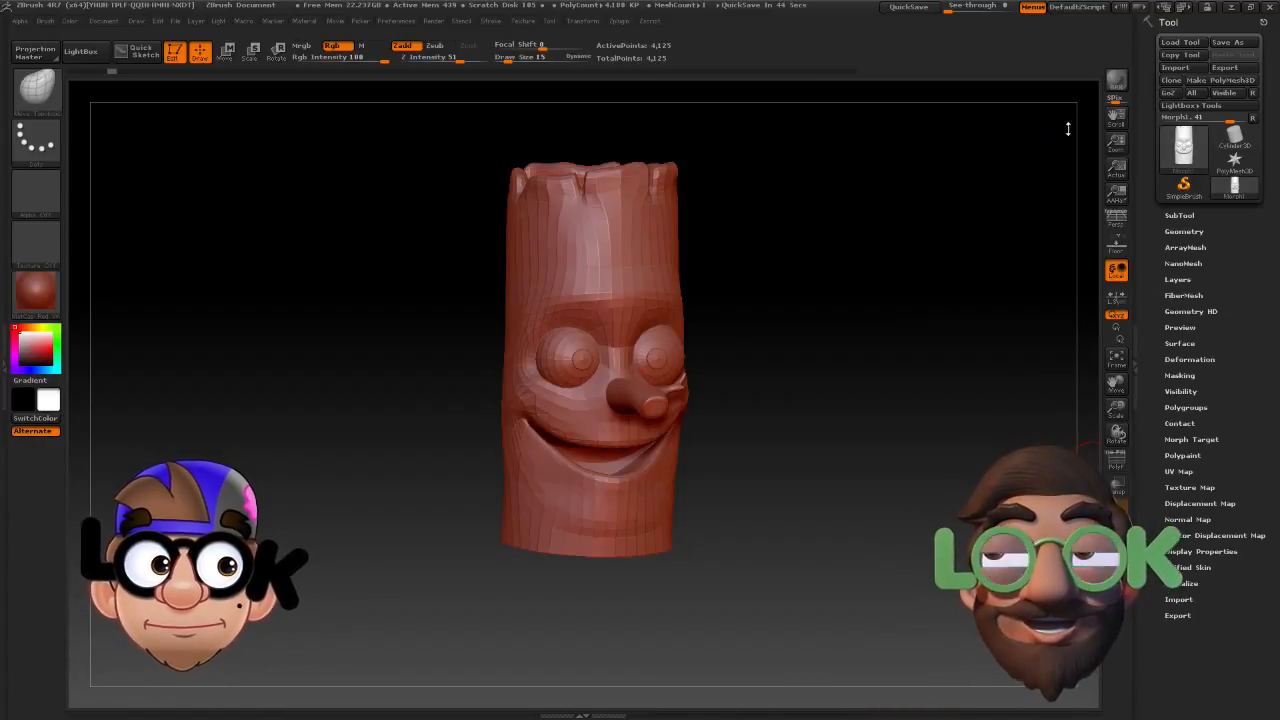
Switch to LightWave Modeler and compare the Morph head with the head of Stick_man complete.
{"action": "left_click", "coordinate": [1232, 8]}
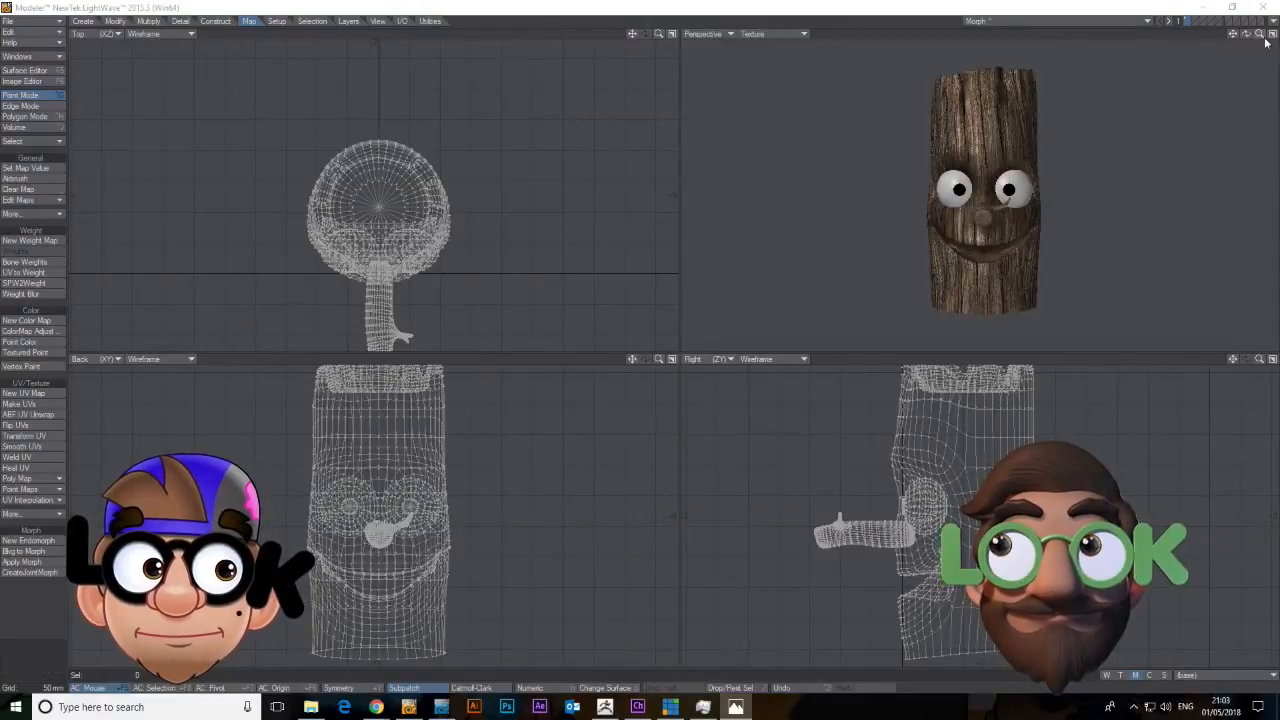
{"action": "left_click", "coordinate": [1112, 19]}
{"action": "left_click", "coordinate": [1120, 29]}
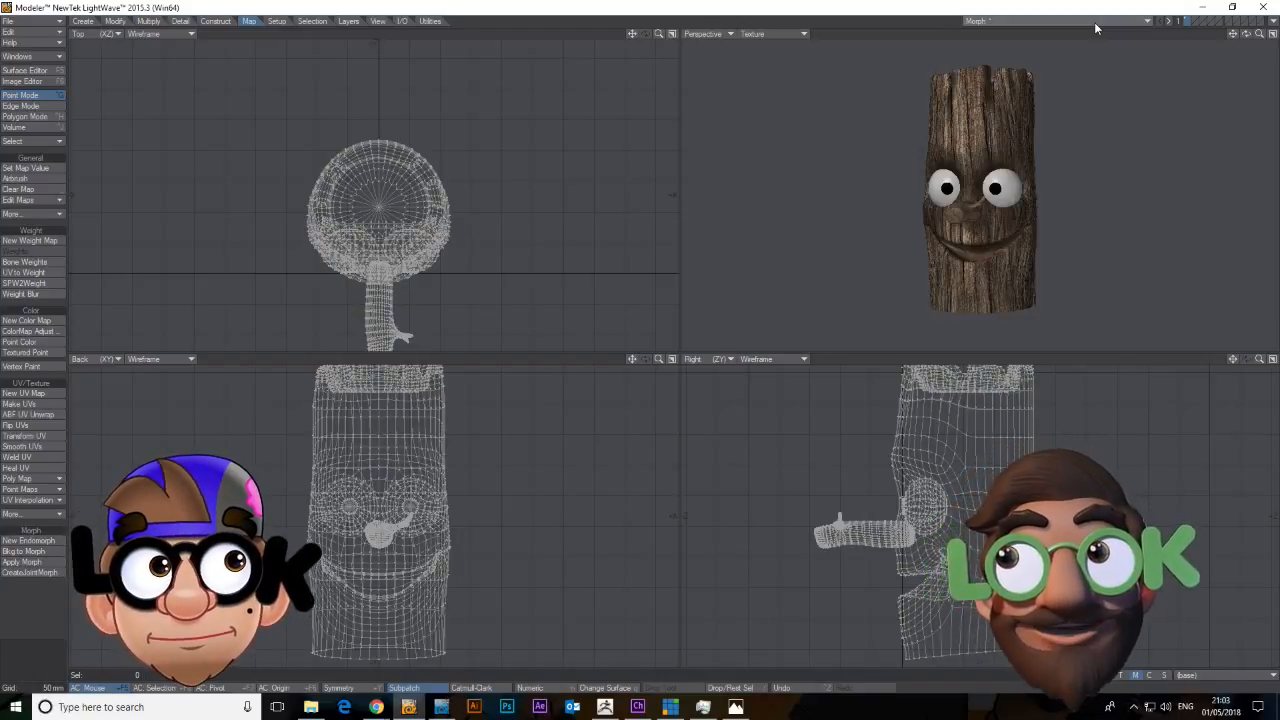
{"action": "left_click", "coordinate": [1094, 22]}
{"action": "left_click", "coordinate": [1112, 19]}
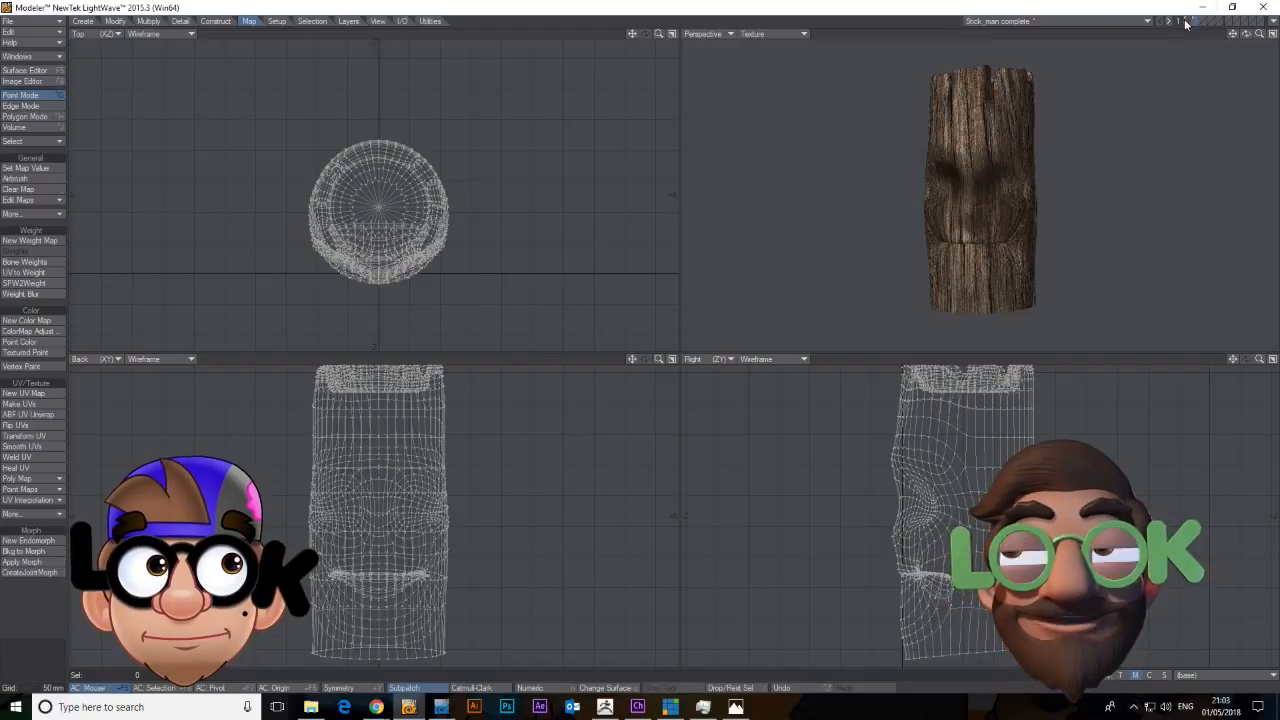
{"action": "mouse_move", "coordinate": [1245, 36]}
{"action": "left_mouse_down"}
{"action": "mouse_move", "coordinate": [1272, 38]}
{"action": "mouse_move", "coordinate": [1254, 35]}
{"action": "left_mouse_up"}
{"action": "mouse_move", "coordinate": [1246, 35]}
{"action": "left_mouse_down"}
{"action": "mouse_move", "coordinate": [1230, 35]}
{"action": "mouse_move", "coordinate": [1246, 35]}
{"action": "left_mouse_up"}
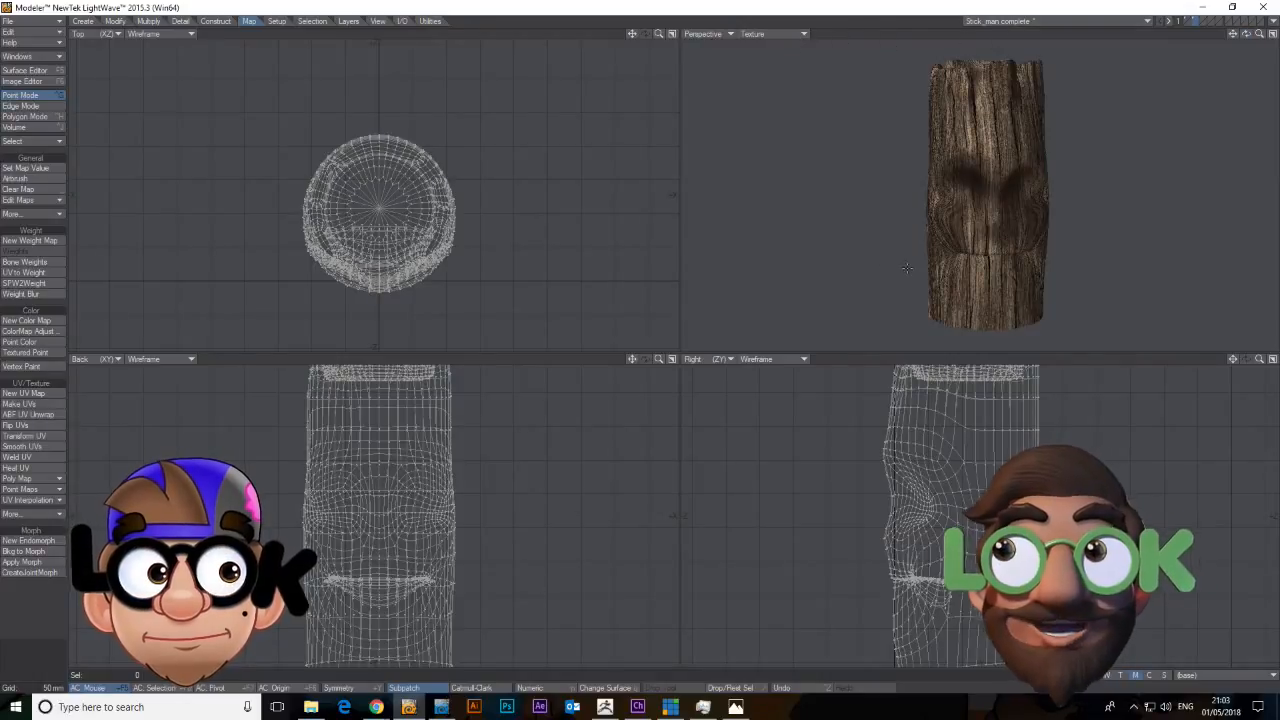
Return to ZBrush, consult the mouth chart, and reshape the smile into a wide open mouth using a larger draw size.
{"action": "left_click", "coordinate": [604, 707]}
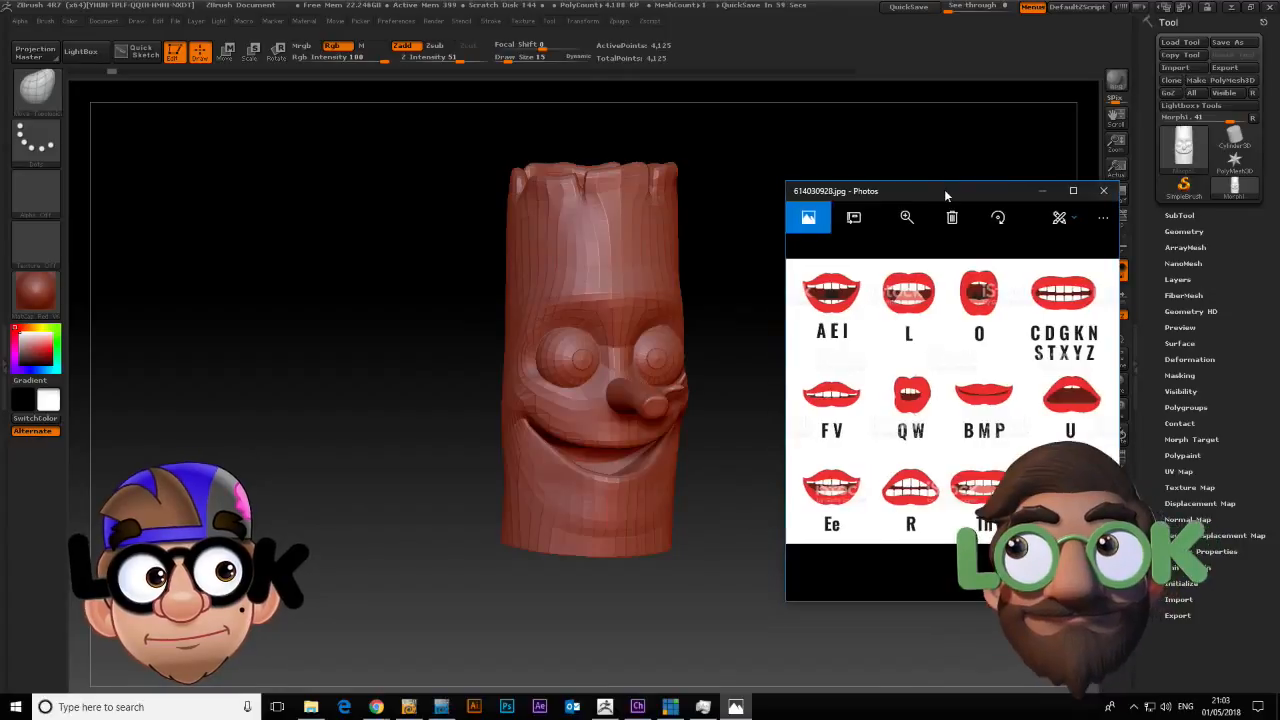
{"action": "left_click_drag", "start_coordinate": [945, 188], "coordinate": [950, 184]}
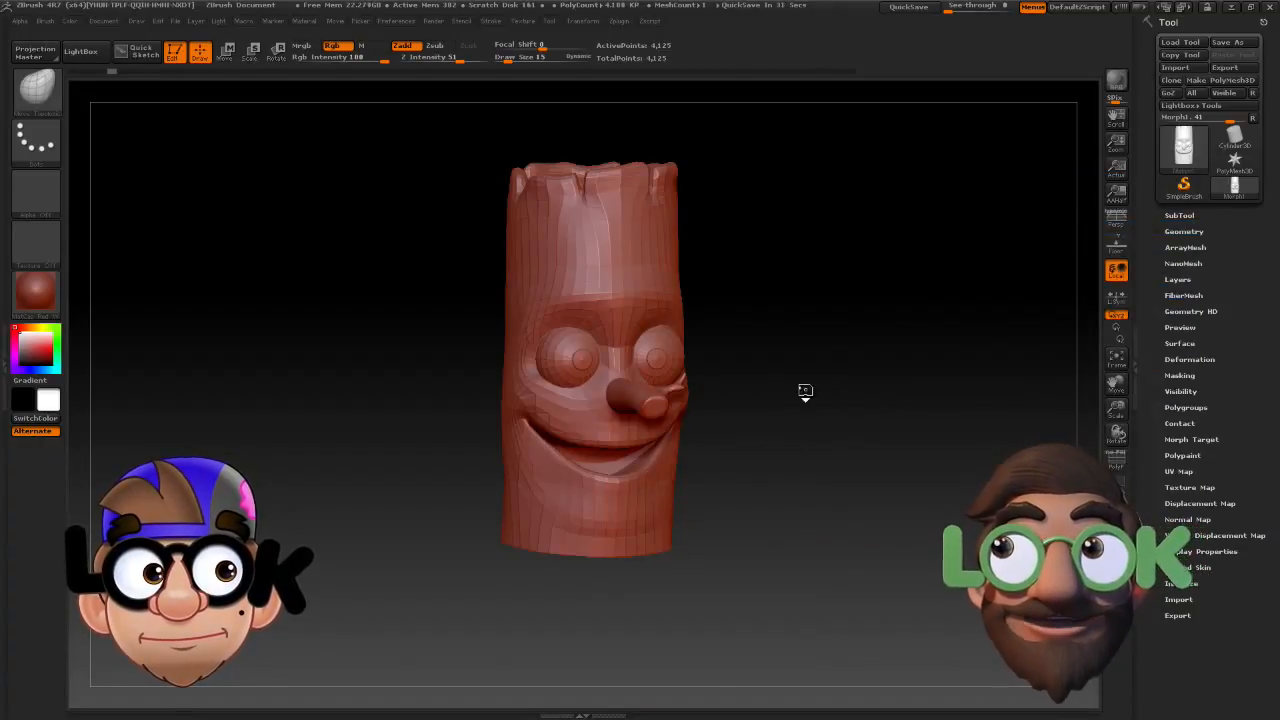
{"action": "left_click_drag", "start_coordinate": [805, 390], "coordinate": [700, 391]}
{"action": "mouse_move", "coordinate": [508, 57]}
{"action": "left_mouse_down"}
{"action": "mouse_move", "coordinate": [528, 58]}
{"action": "mouse_move", "coordinate": [515, 59]}
{"action": "left_mouse_up"}
{"action": "mouse_move", "coordinate": [688, 423]}
{"action": "left_mouse_down"}
{"action": "mouse_move", "coordinate": [686, 450]}
{"action": "mouse_move", "coordinate": [662, 464]}
{"action": "mouse_move", "coordinate": [684, 448]}
{"action": "mouse_move", "coordinate": [648, 464]}
{"action": "mouse_move", "coordinate": [663, 440]}
{"action": "mouse_move", "coordinate": [620, 428]}
{"action": "mouse_move", "coordinate": [650, 436]}
{"action": "mouse_move", "coordinate": [664, 458]}
{"action": "mouse_move", "coordinate": [648, 471]}
{"action": "mouse_move", "coordinate": [667, 466]}
{"action": "mouse_move", "coordinate": [545, 497]}
{"action": "mouse_move", "coordinate": [631, 447]}
{"action": "left_mouse_up"}
{"action": "left_click", "coordinate": [685, 486]}
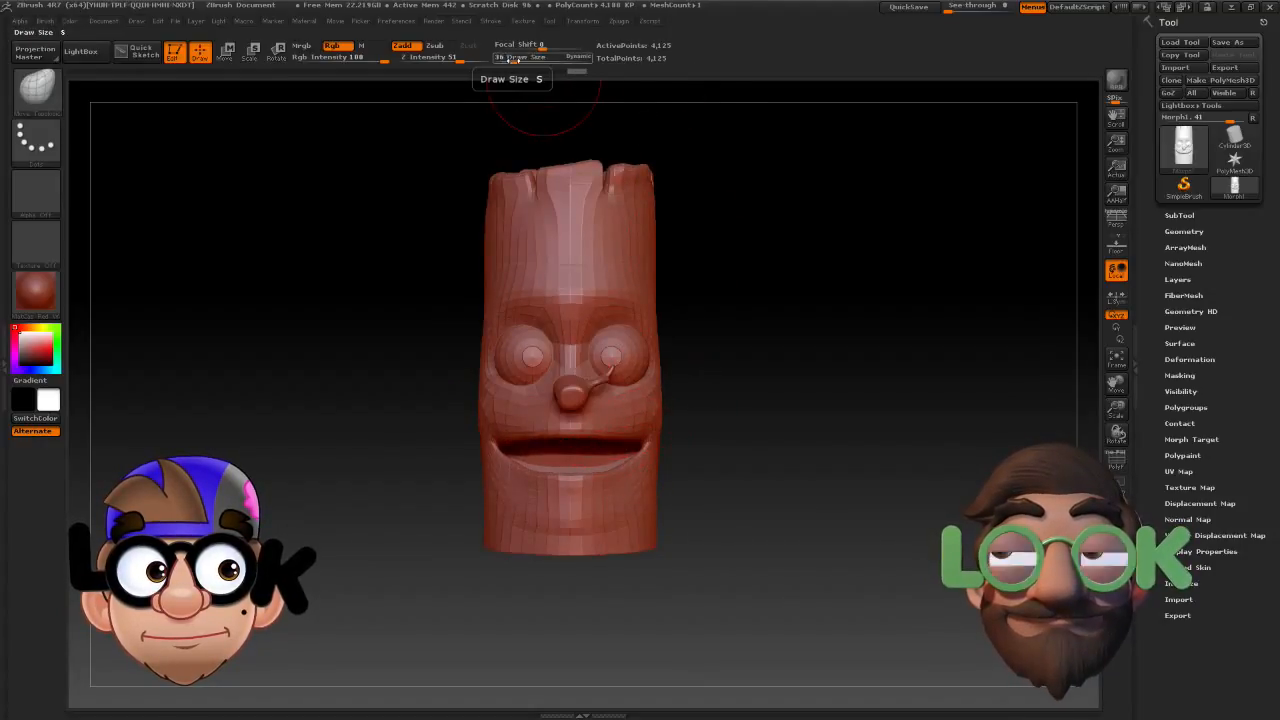
Refine the open mouth's corners and lower lip with the draw size set to 23.
{"action": "left_click_drag", "start_coordinate": [515, 57], "coordinate": [508, 57]}
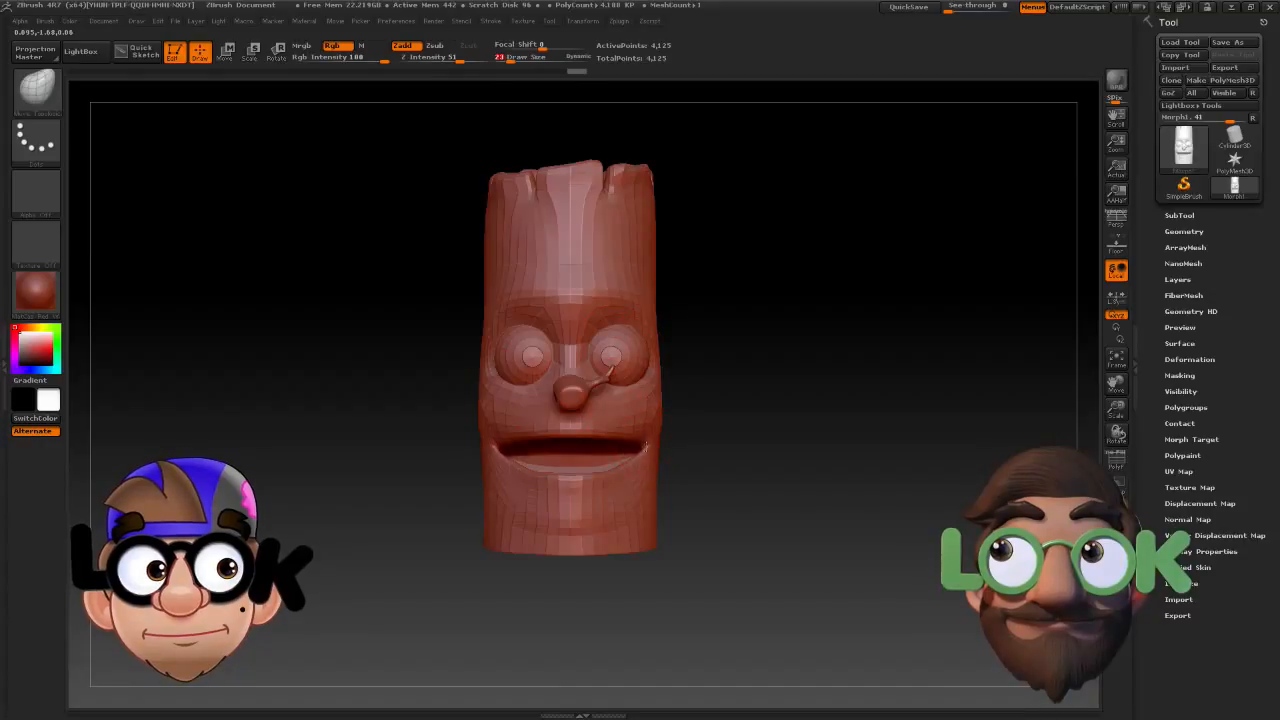
{"action": "mouse_move", "coordinate": [646, 447]}
{"action": "left_mouse_down"}
{"action": "mouse_move", "coordinate": [625, 467]}
{"action": "mouse_move", "coordinate": [562, 480]}
{"action": "left_mouse_up"}
{"action": "left_click_drag", "start_coordinate": [725, 490], "coordinate": [640, 447]}
{"action": "left_click_drag", "start_coordinate": [555, 471], "coordinate": [642, 443]}
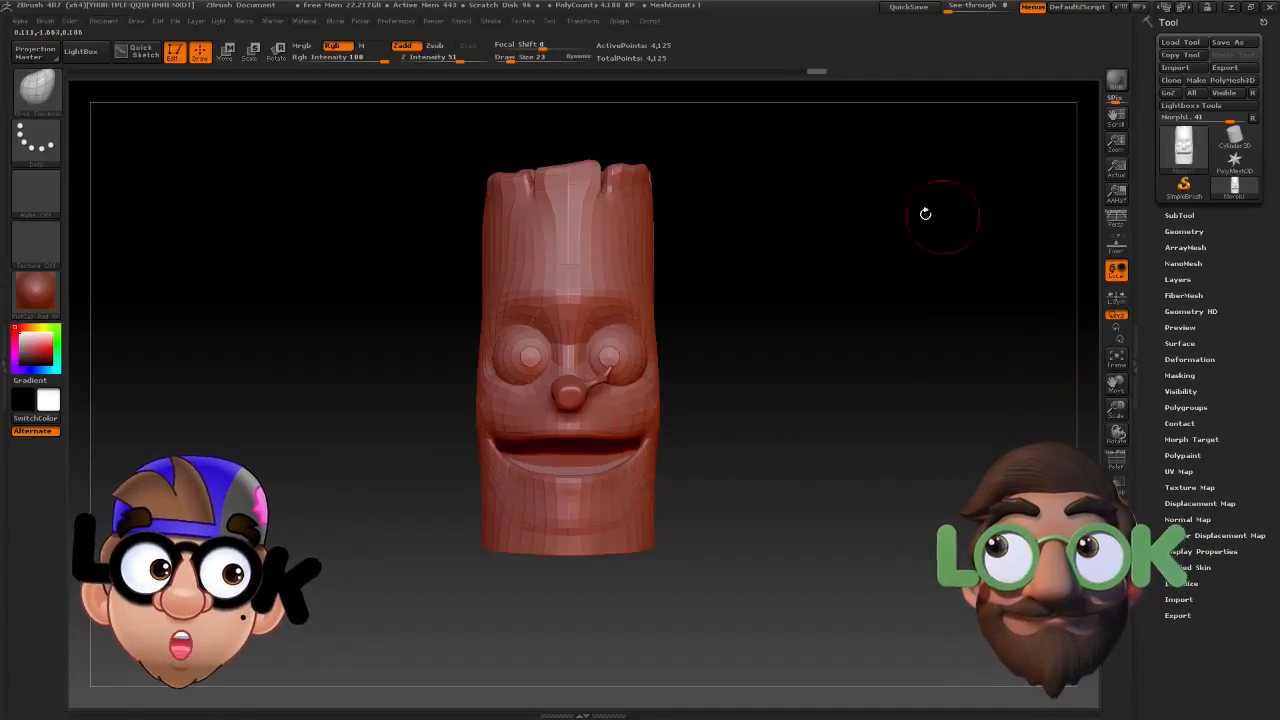
Send the open-mouth head to LightWave Modeler with GoZ and delete its eyes and nose.
{"action": "left_click", "coordinate": [1177, 96]}
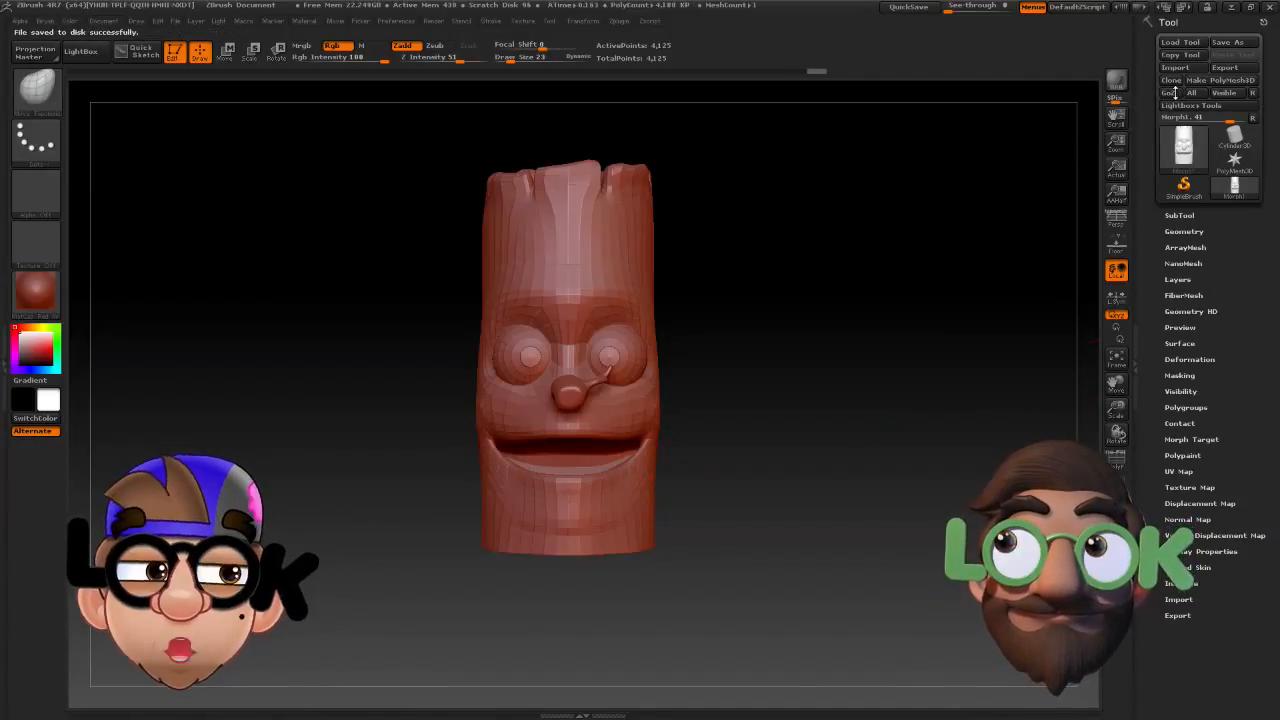
{"action": "key", "text": "ctrl+h"}
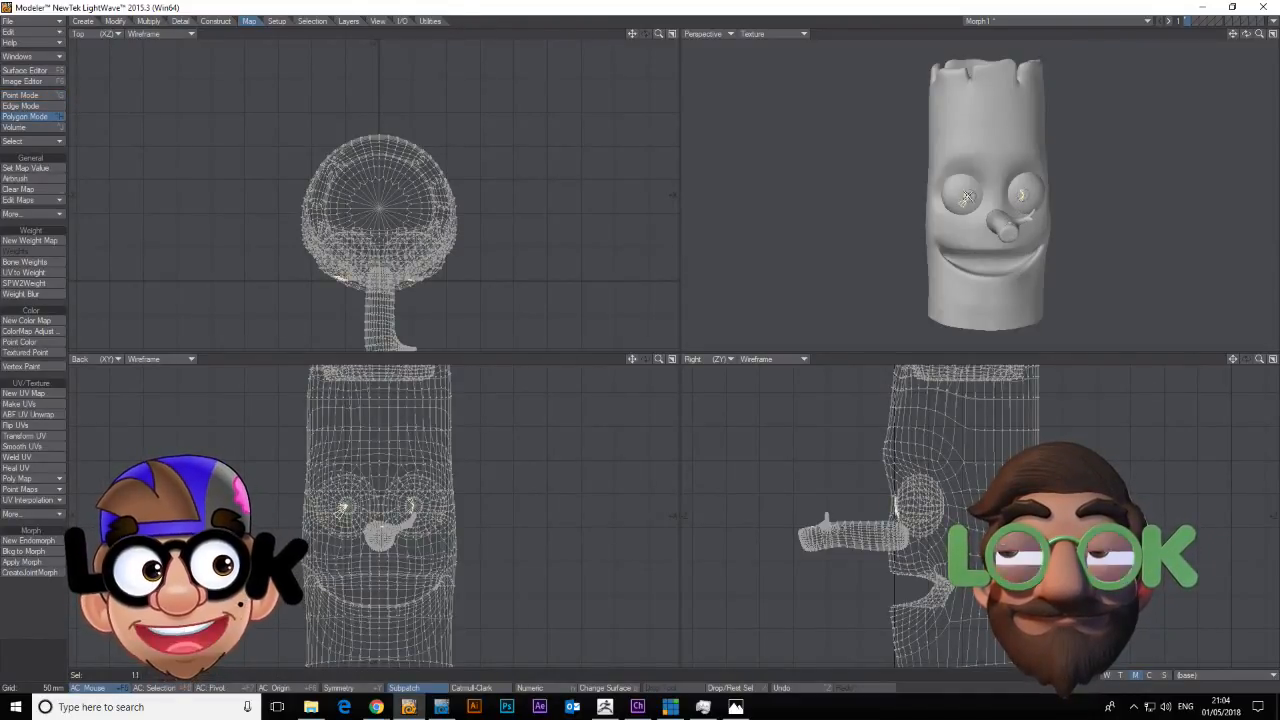
{"action": "key", "text": "bracketright"}
{"action": "key", "text": "minus"}
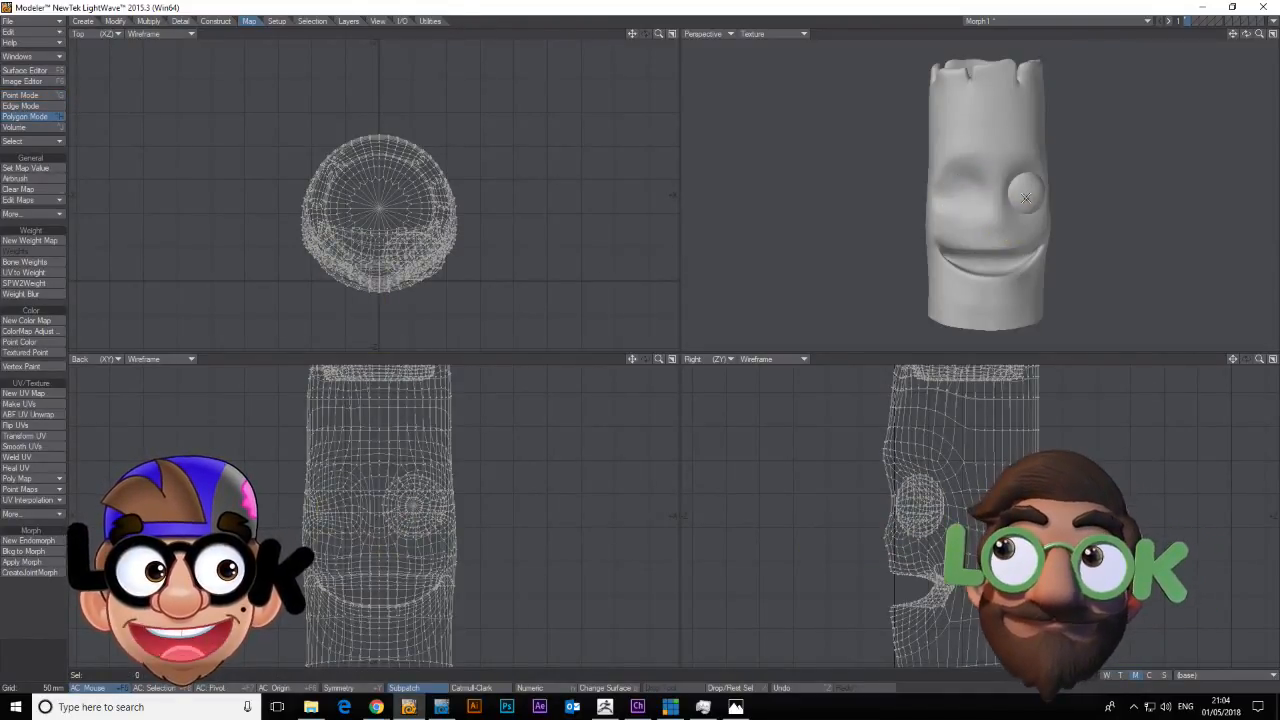
{"action": "key", "text": "bracketright"}
{"action": "key", "text": "minus"}
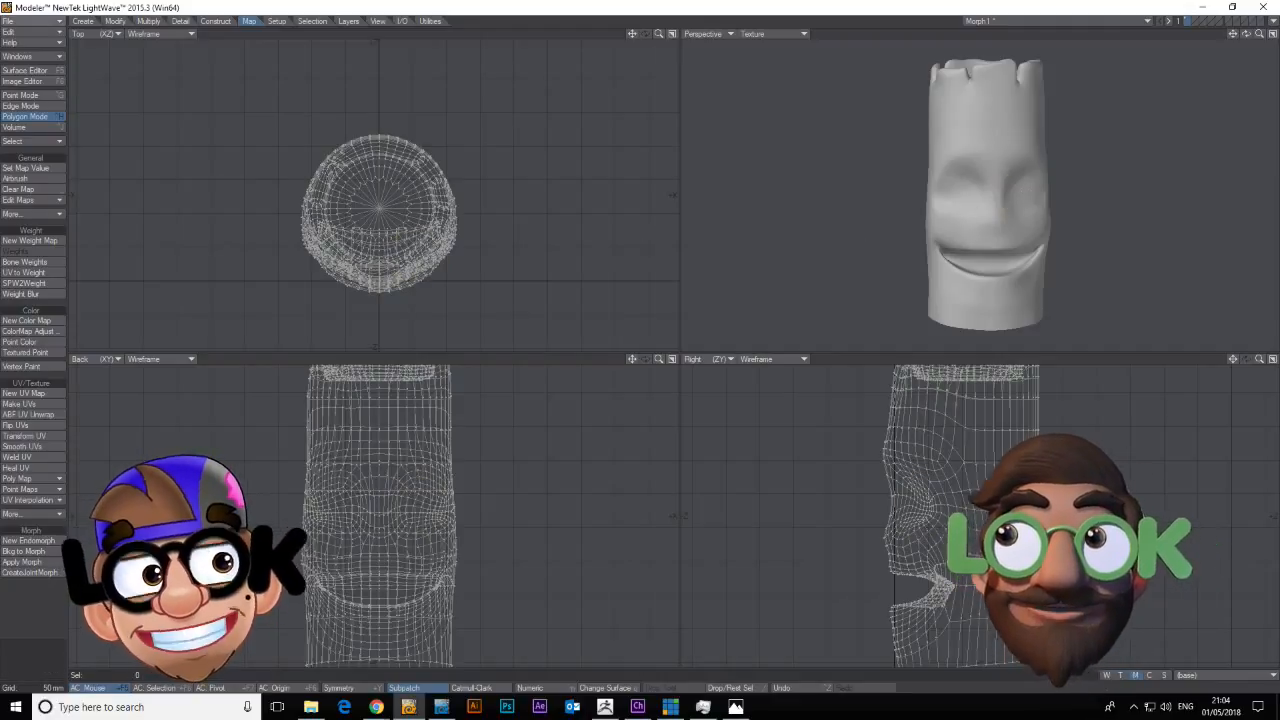
Save the head mesh as a new object named "Ah" in the Lipsync folder.
{"action": "left_click", "coordinate": [33, 20]}
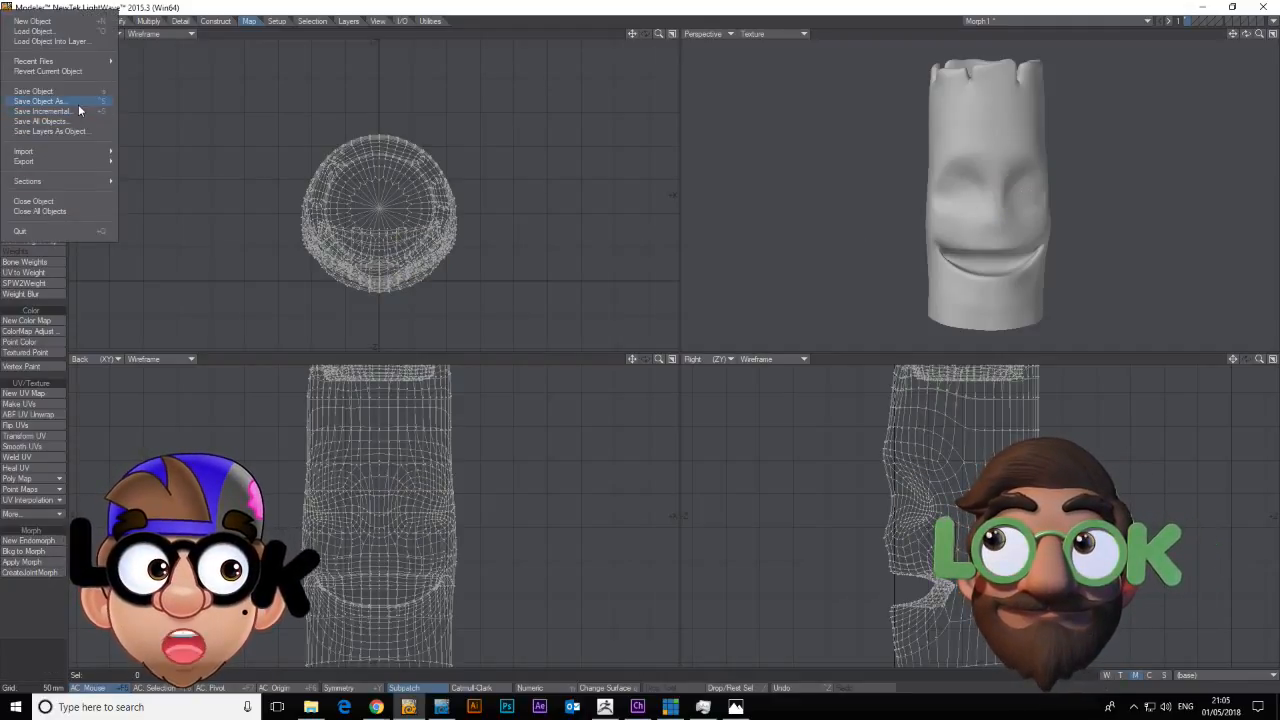
{"action": "left_click", "coordinate": [78, 104]}
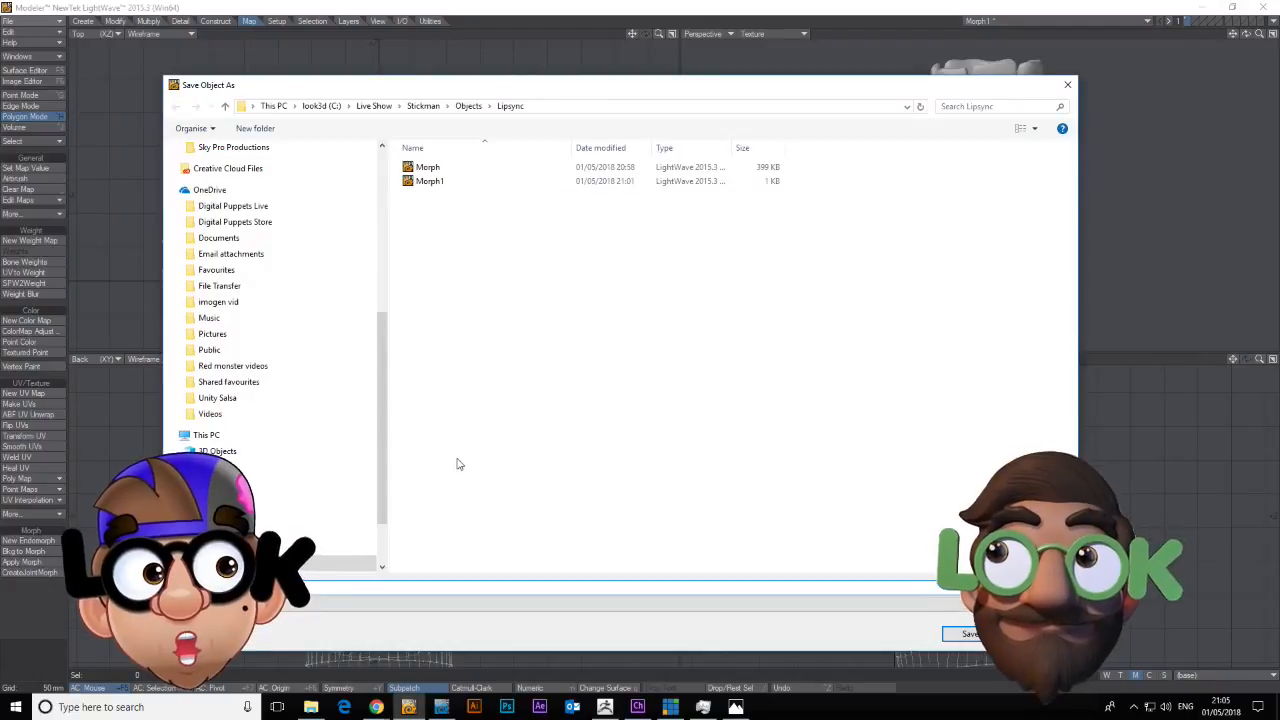
{"action": "type", "text": "Ah"}
{"action": "key", "text": "Return"}
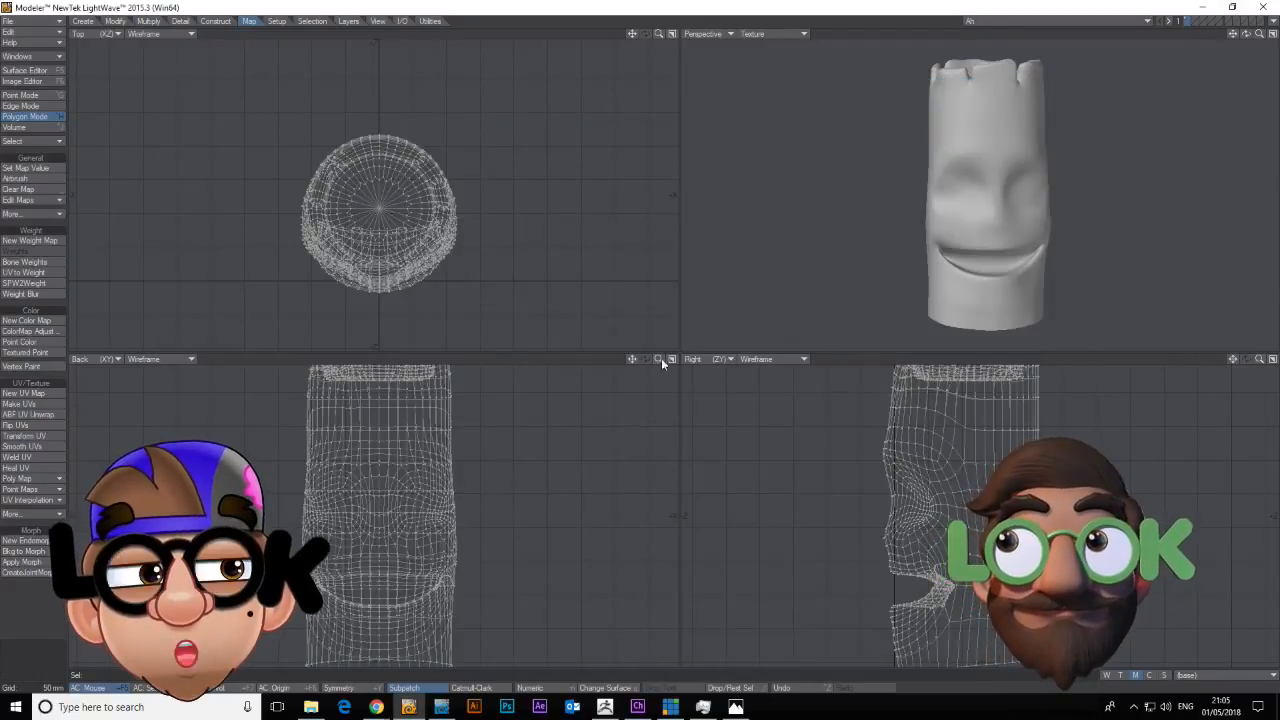
Switch to ZBrush and step back through the undo history to an earlier state of the mouth.
{"action": "left_click", "coordinate": [604, 706]}
{"action": "mouse_move", "coordinate": [732, 568]}
{"action": "left_mouse_down"}
{"action": "mouse_move", "coordinate": [575, 562]}
{"action": "mouse_move", "coordinate": [738, 555]}
{"action": "left_mouse_up"}
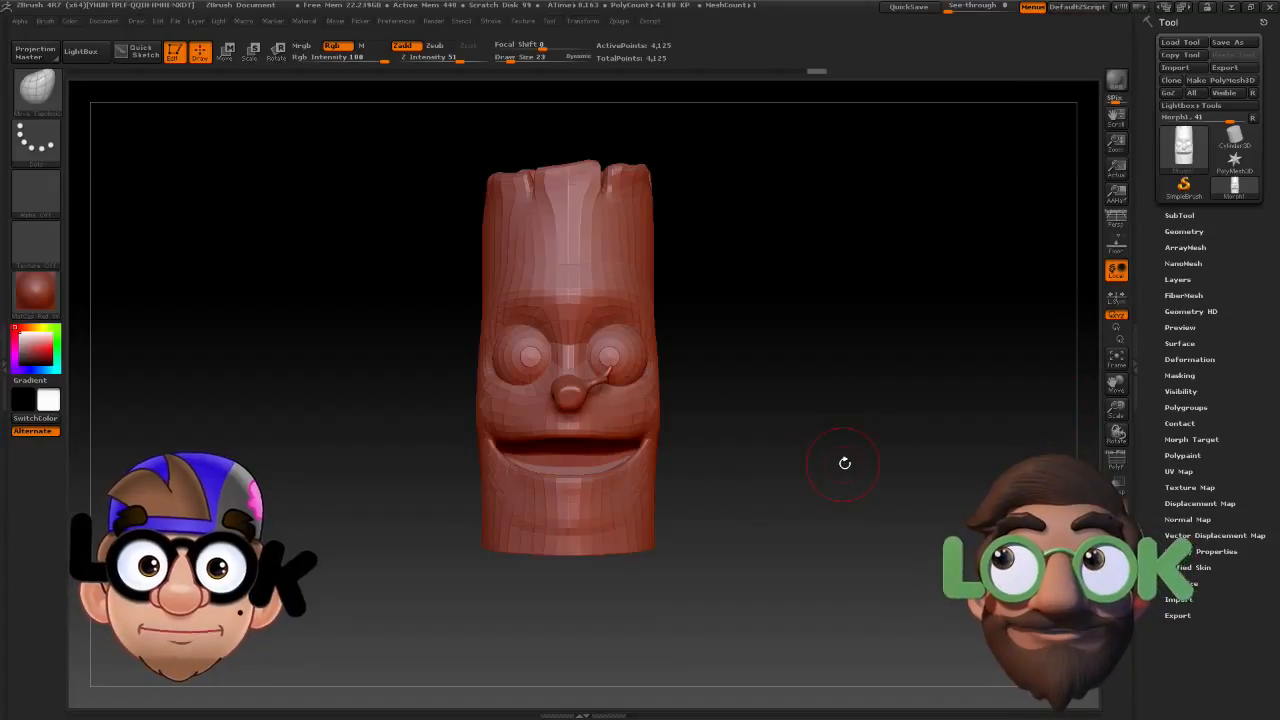
{"action": "mouse_move", "coordinate": [861, 463]}
{"action": "left_mouse_down"}
{"action": "mouse_move", "coordinate": [831, 457]}
{"action": "mouse_move", "coordinate": [862, 462]}
{"action": "left_mouse_up"}
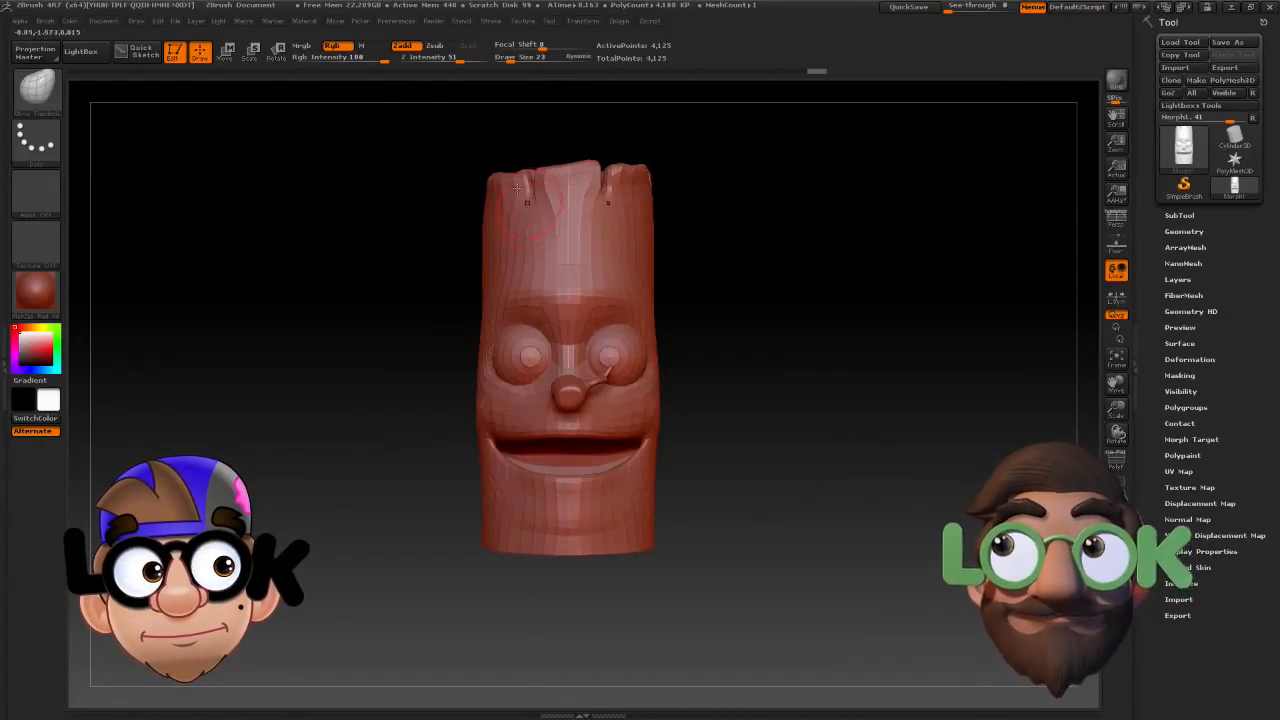
{"action": "left_click", "coordinate": [444, 72]}
{"action": "left_click", "coordinate": [397, 72]}
{"action": "left_click", "coordinate": [305, 72]}
{"action": "left_click", "coordinate": [399, 70]}
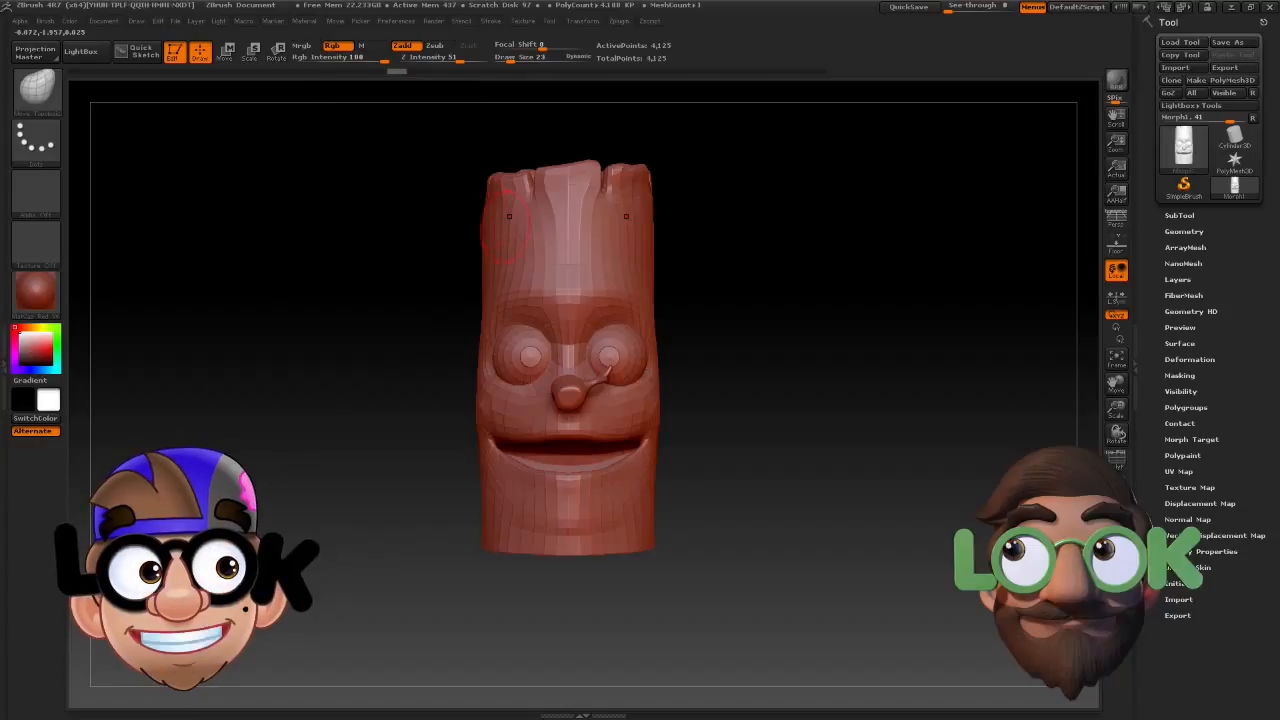
Narrow the mouth with a larger draw size and adjust its corners from the front and side.
{"action": "mouse_move", "coordinate": [802, 408]}
{"action": "left_mouse_down"}
{"action": "mouse_move", "coordinate": [690, 410]}
{"action": "mouse_move", "coordinate": [606, 137]}
{"action": "left_mouse_up"}
{"action": "left_click_drag", "start_coordinate": [480, 514], "coordinate": [612, 514]}
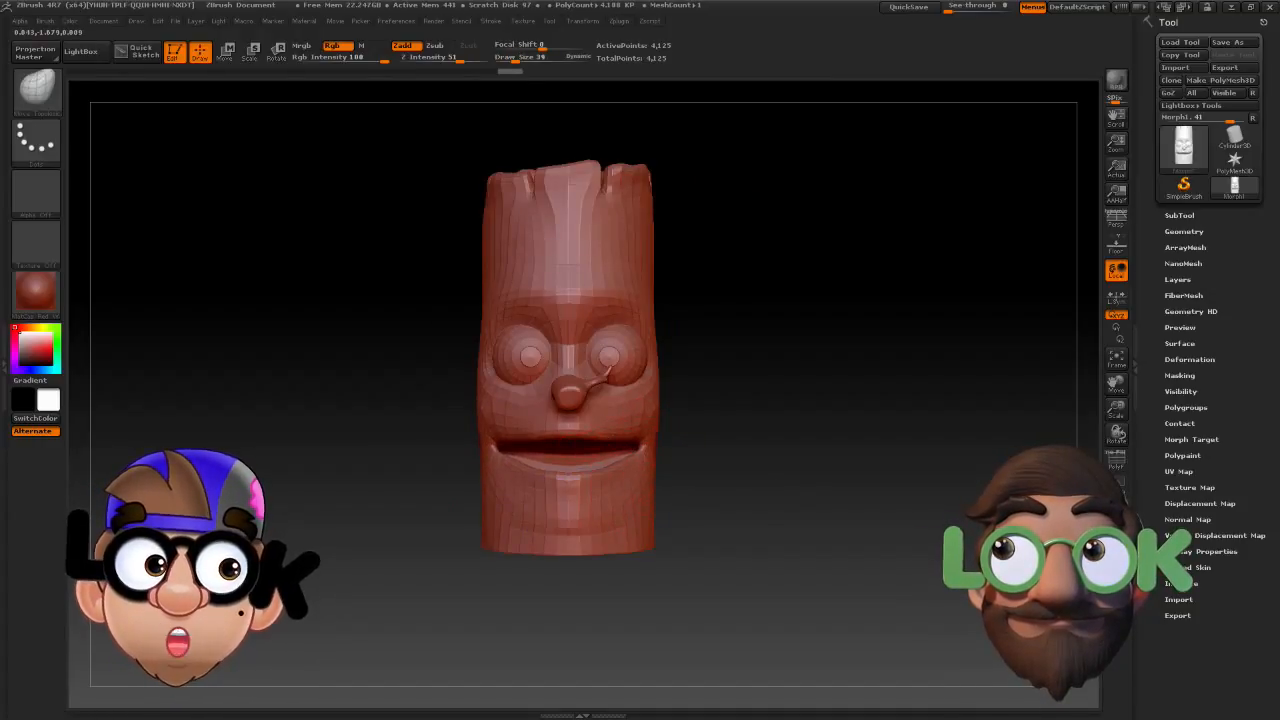
{"action": "left_click_drag", "start_coordinate": [614, 473], "coordinate": [638, 455]}
{"action": "left_click_drag", "start_coordinate": [722, 474], "coordinate": [603, 472]}
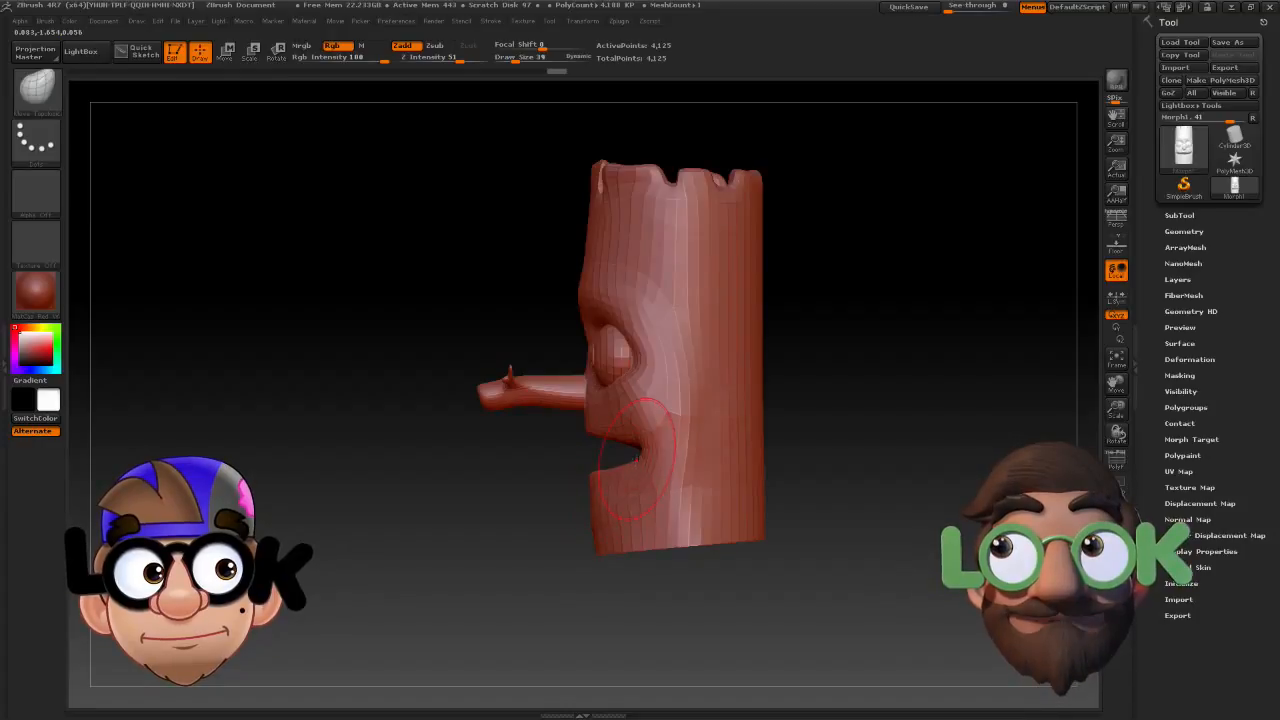
{"action": "left_click_drag", "start_coordinate": [511, 508], "coordinate": [625, 463]}
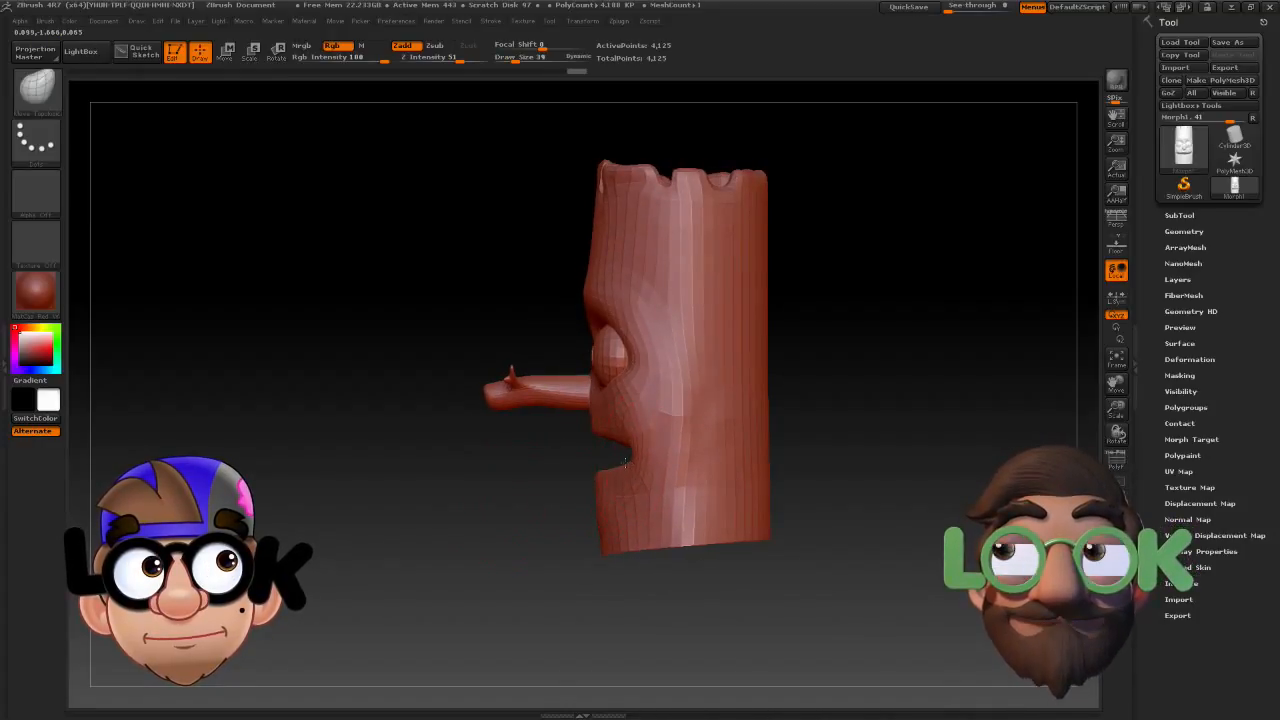
{"action": "left_click_drag", "start_coordinate": [528, 490], "coordinate": [587, 495], "text": "shift"}
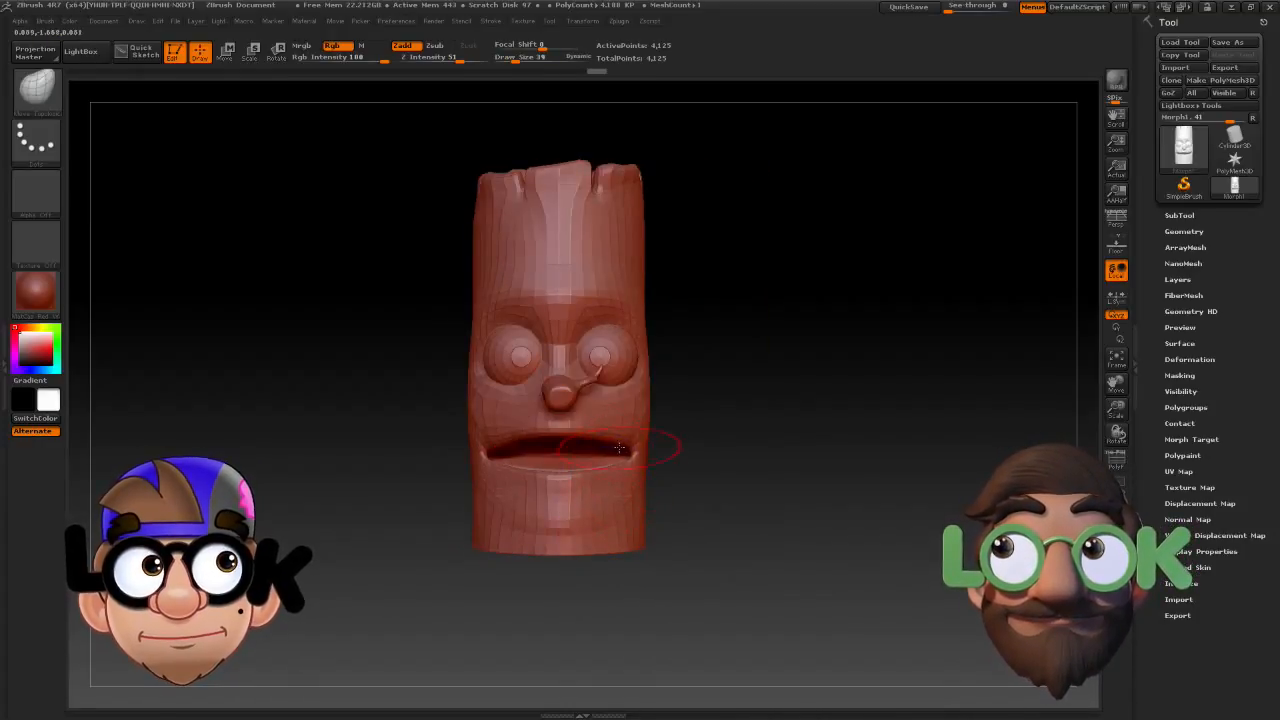
{"action": "mouse_move", "coordinate": [633, 446]}
{"action": "left_mouse_down"}
{"action": "mouse_move", "coordinate": [604, 467]}
{"action": "mouse_move", "coordinate": [632, 455]}
{"action": "left_mouse_up"}
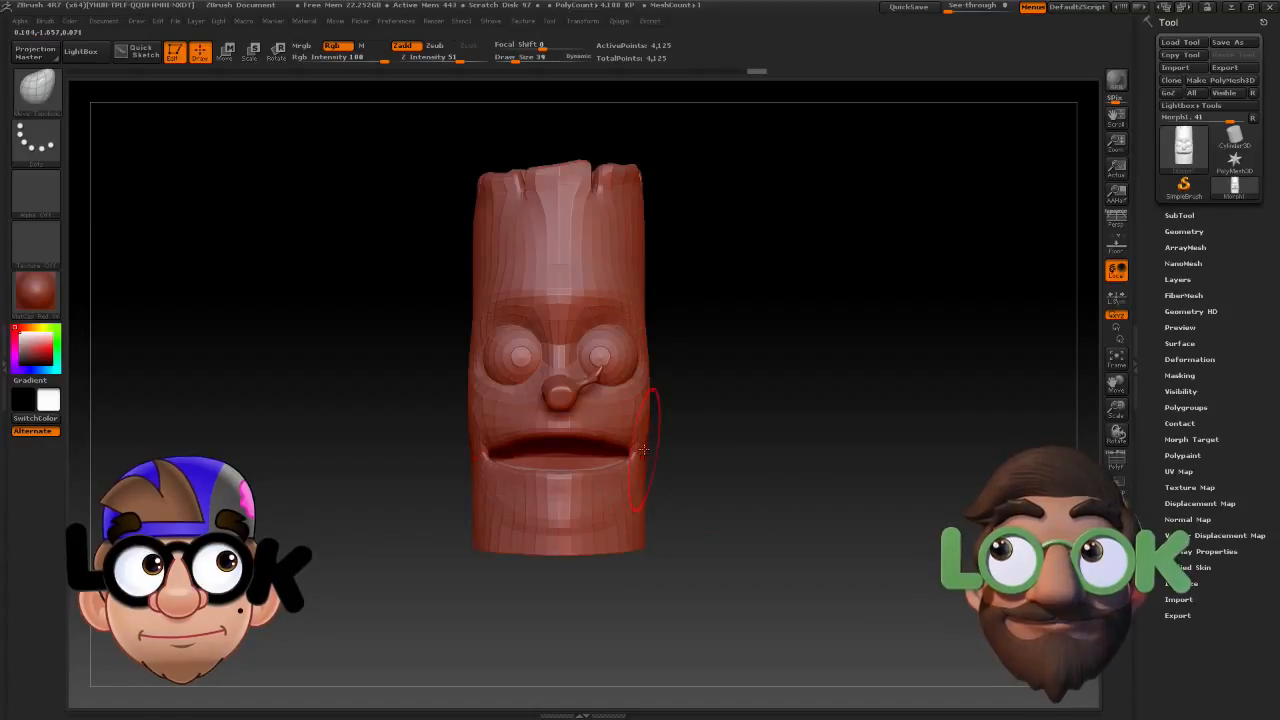
Send the reshaped head to LightWave Modeler with GoZ, replacing the Morph1 LWO on disk.
{"action": "left_click", "coordinate": [1171, 94]}
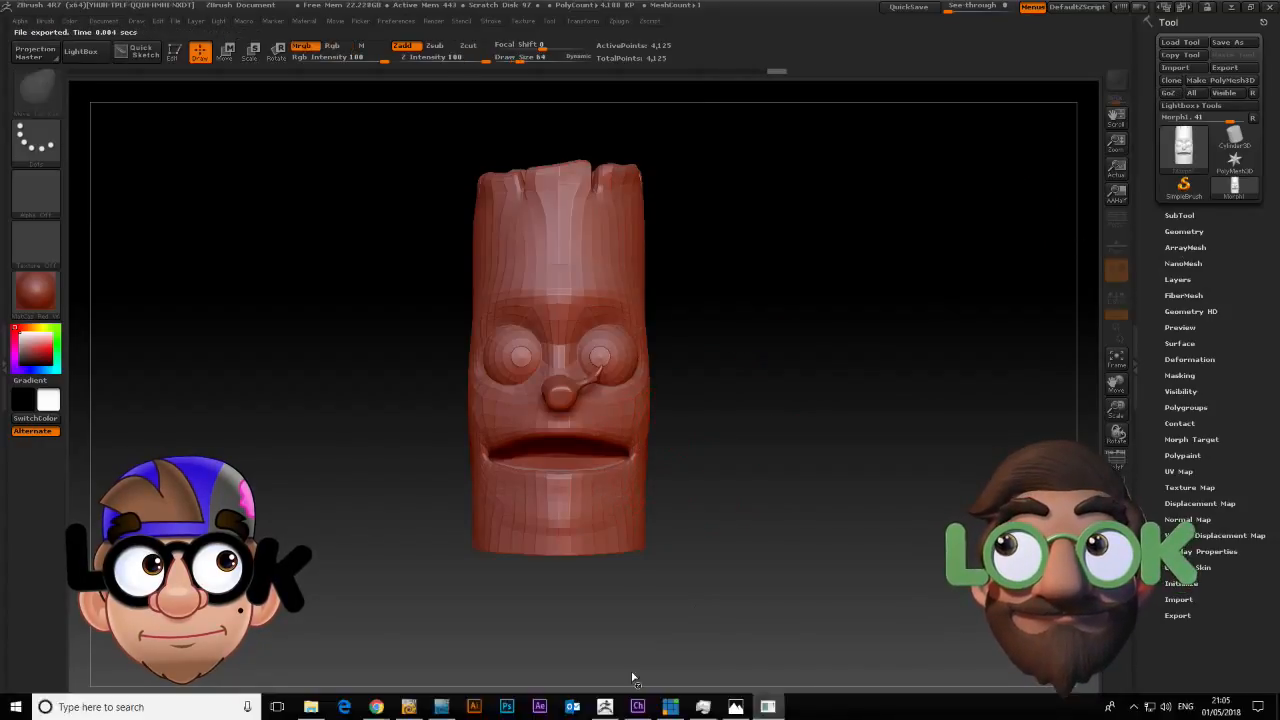
{"action": "left_click", "coordinate": [669, 705]}
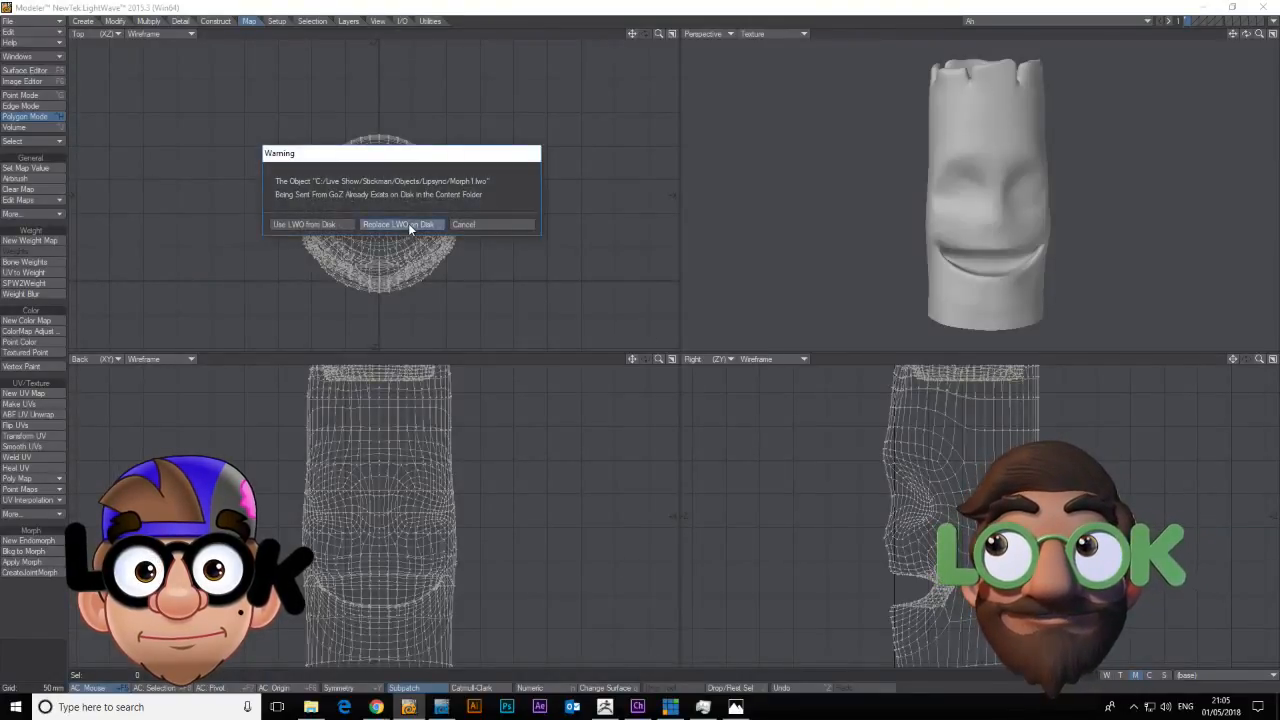
{"action": "left_click", "coordinate": [408, 223]}
{"action": "left_click", "coordinate": [696, 300]}
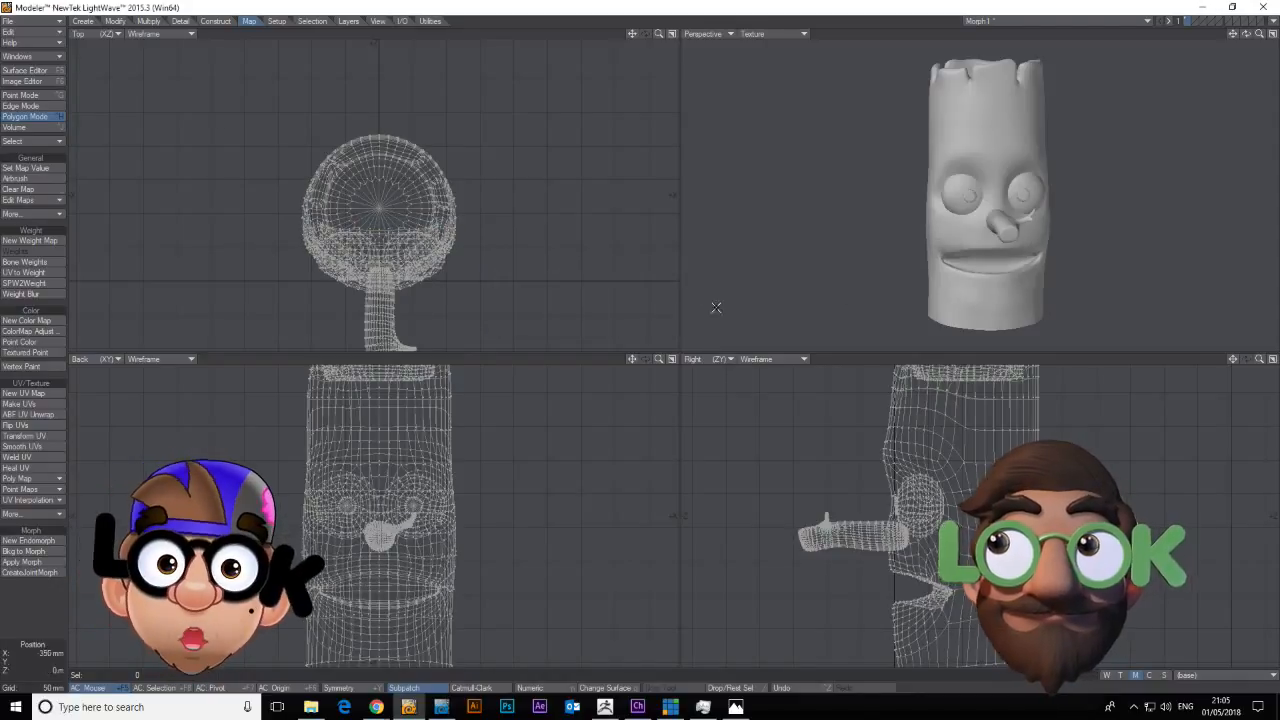
Delete the head's nose and eyes and save the mesh as a new object named "Eh".
{"action": "mouse_move", "coordinate": [853, 570]}
{"action": "right_mouse_down"}
{"action": "mouse_move", "coordinate": [712, 500]}
{"action": "mouse_move", "coordinate": [850, 482]}
{"action": "right_mouse_up"}
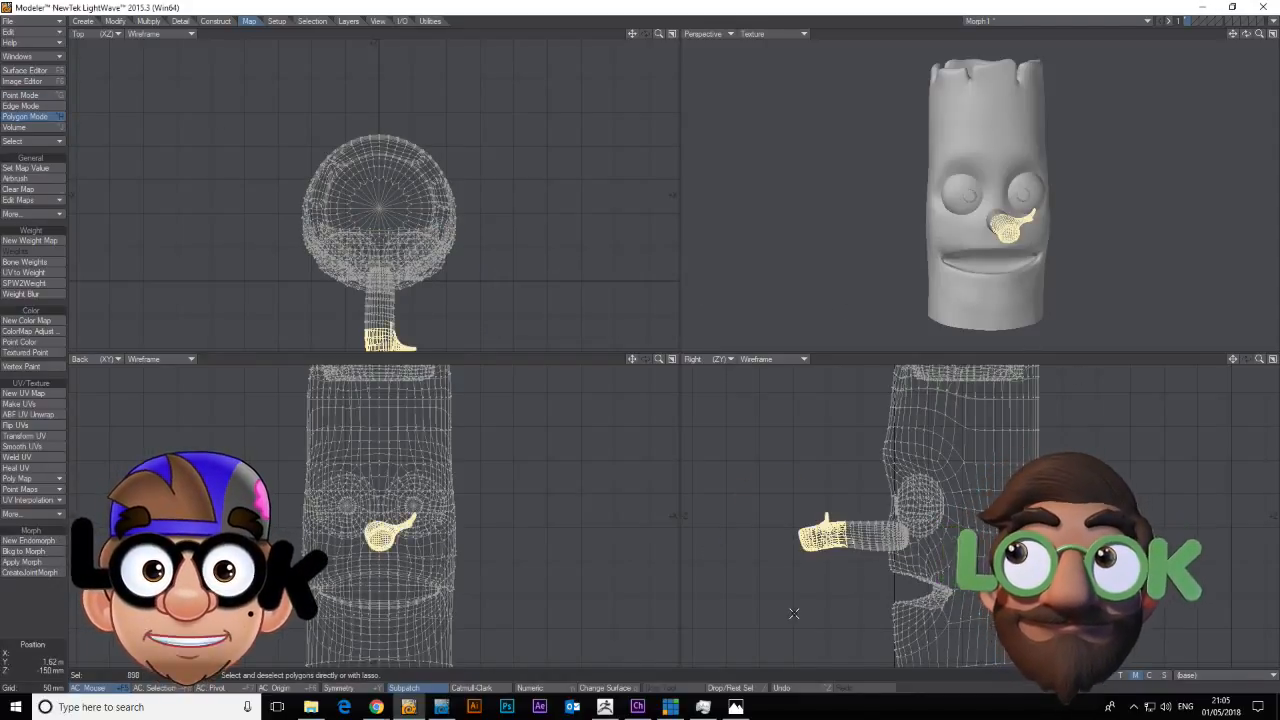
{"action": "key", "text": "Delete"}
{"action": "mouse_move", "coordinate": [970, 202]}
{"action": "left_mouse_down"}
{"action": "mouse_move", "coordinate": [955, 190]}
{"action": "mouse_move", "coordinate": [1028, 190]}
{"action": "left_mouse_up"}
{"action": "key", "text": "Delete"}
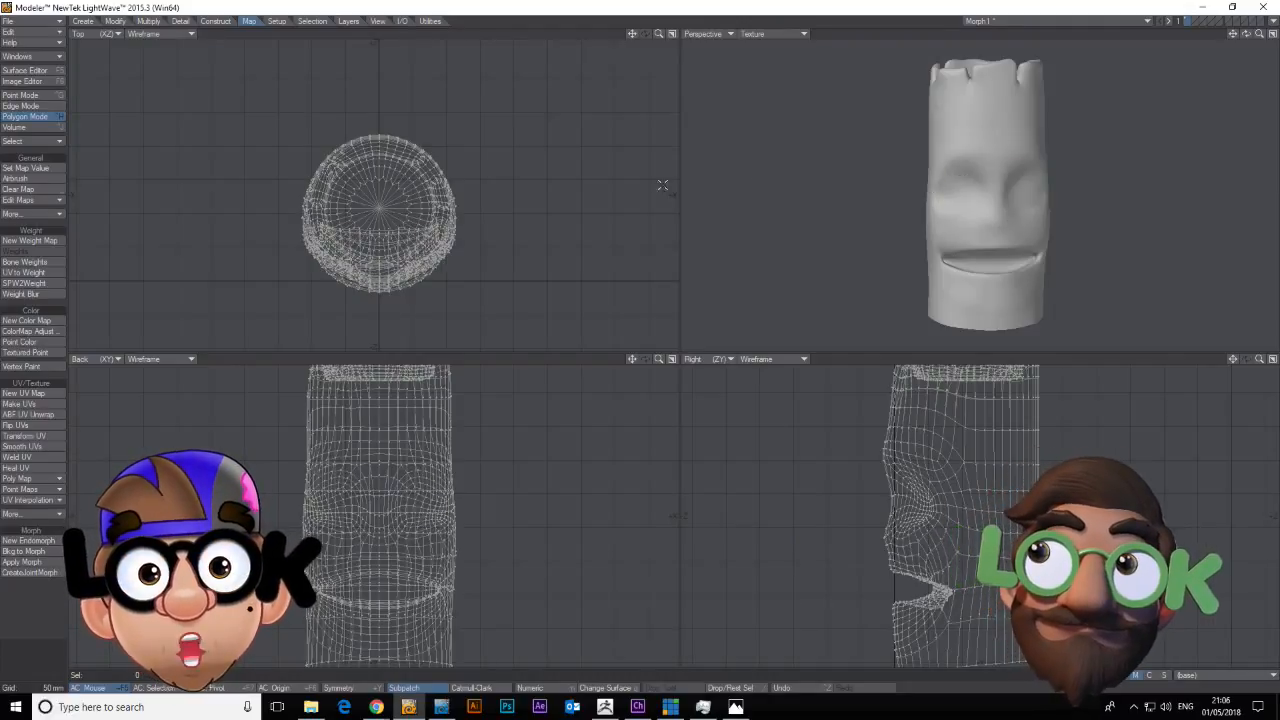
{"action": "left_click", "coordinate": [8, 20]}
{"action": "left_click", "coordinate": [68, 92]}
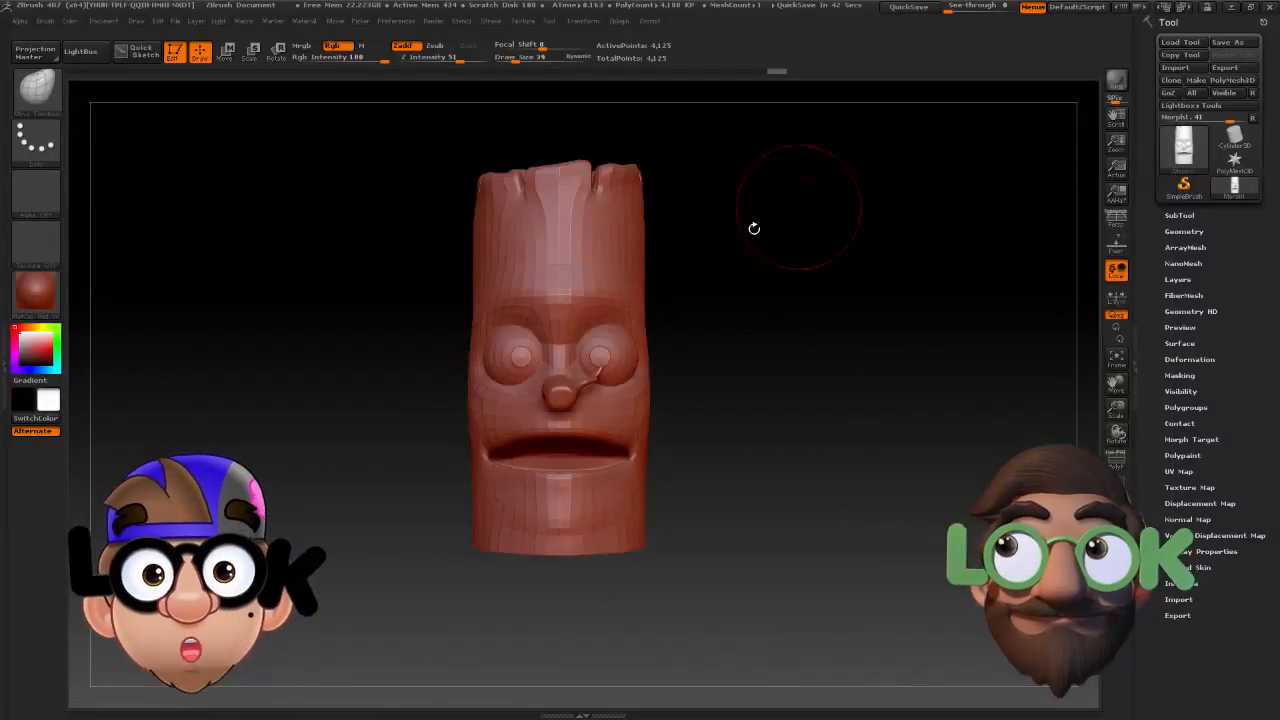
Back in ZBrush, pull the mouth corners further inward and slightly down, checking the head's profile.
{"action": "mouse_move", "coordinate": [790, 383]}
{"action": "left_mouse_down"}
{"action": "mouse_move", "coordinate": [766, 380]}
{"action": "mouse_move", "coordinate": [794, 380]}
{"action": "left_mouse_up"}
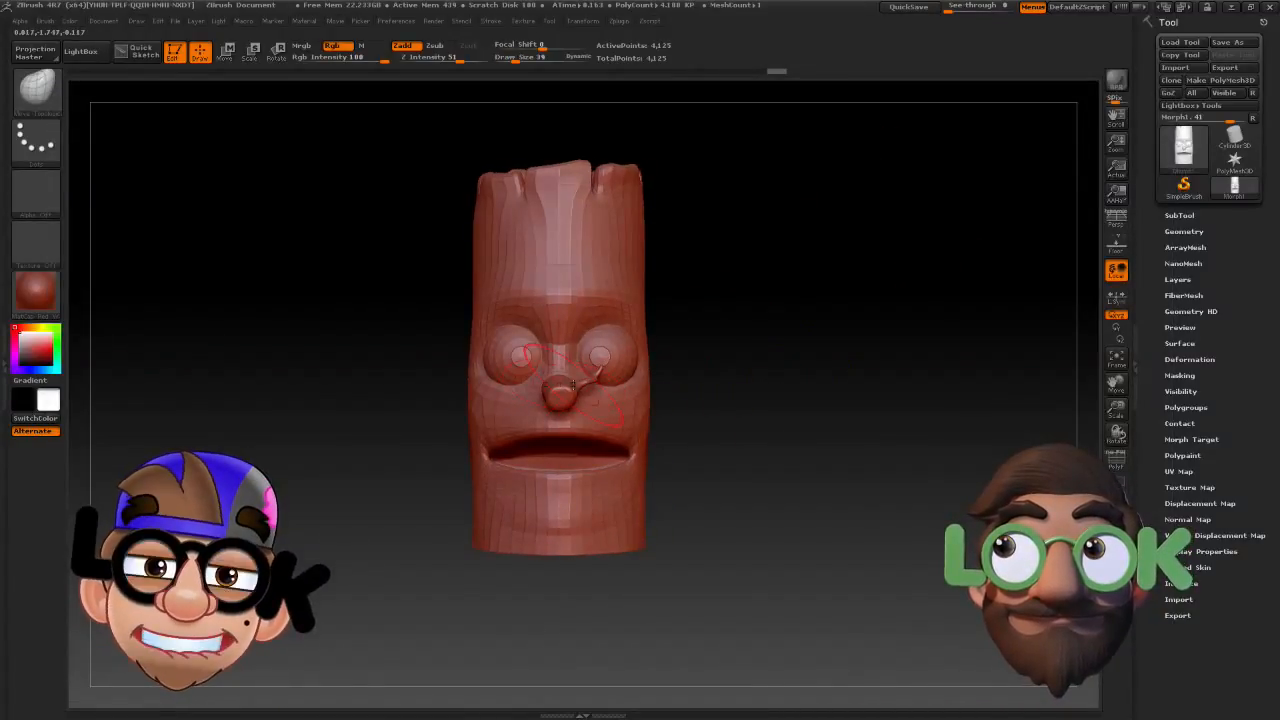
{"action": "left_click_drag", "start_coordinate": [748, 457], "coordinate": [655, 458]}
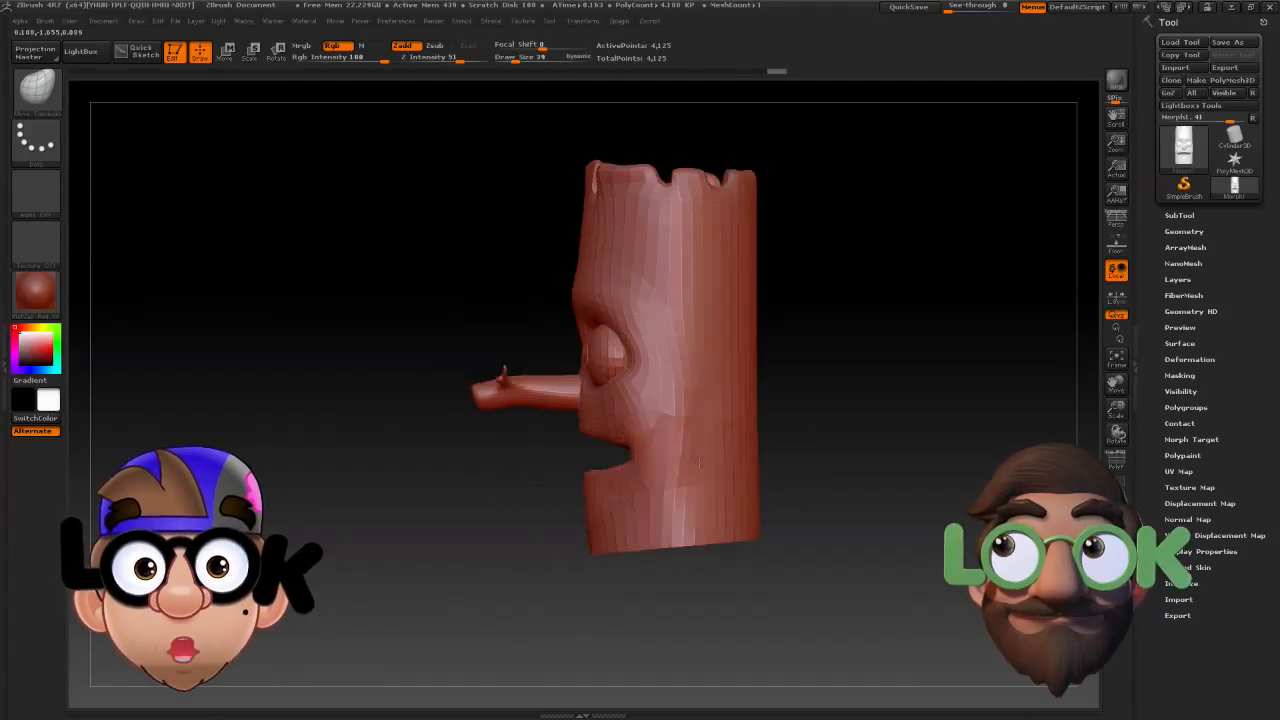
{"action": "left_click_drag", "start_coordinate": [463, 515], "coordinate": [582, 513]}
{"action": "left_click_drag", "start_coordinate": [619, 450], "coordinate": [611, 461]}
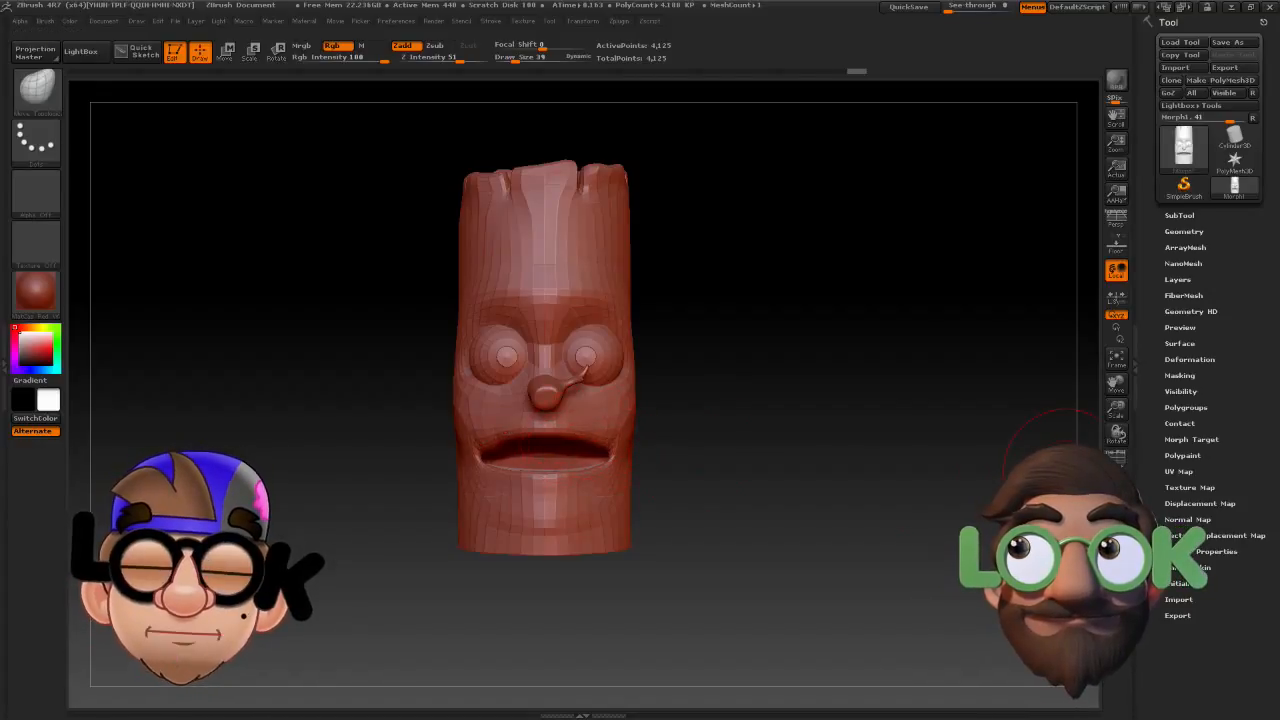
{"action": "left_click_drag", "start_coordinate": [853, 283], "coordinate": [863, 271]}
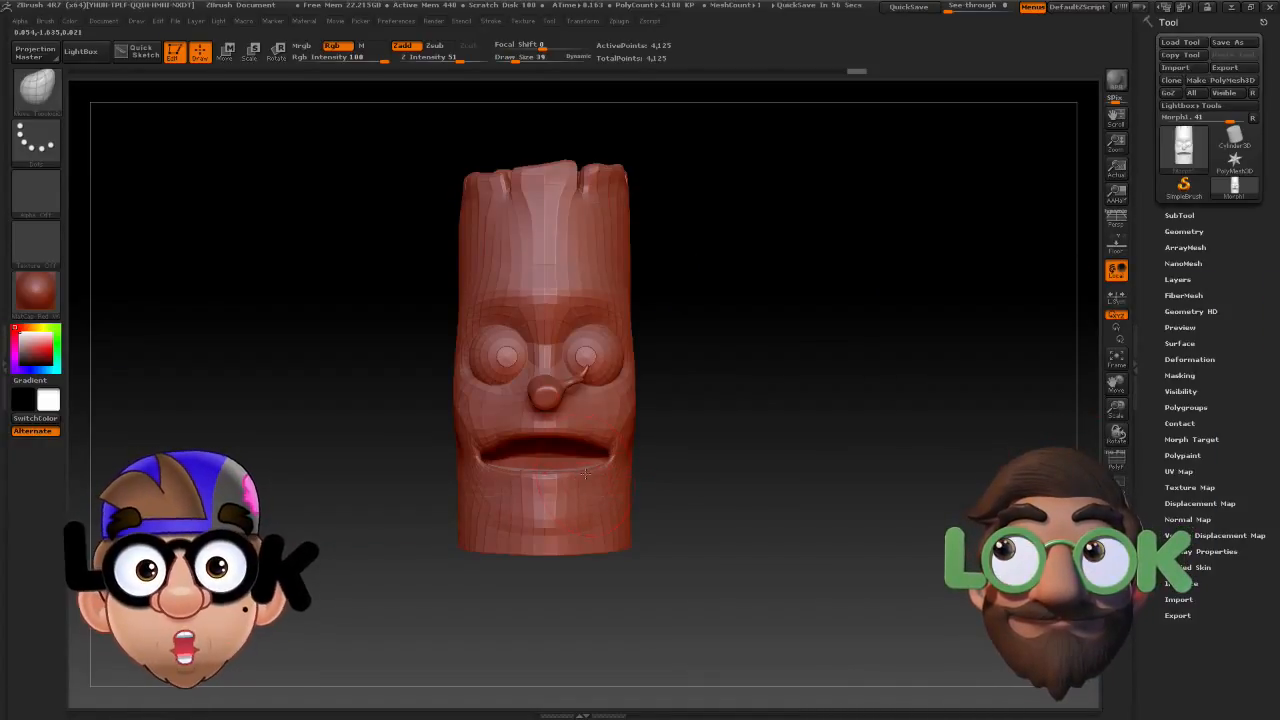
Refine the upper lip and mouth corners into a narrower opening with the draw size set to 33.
{"action": "left_click", "coordinate": [514, 59]}
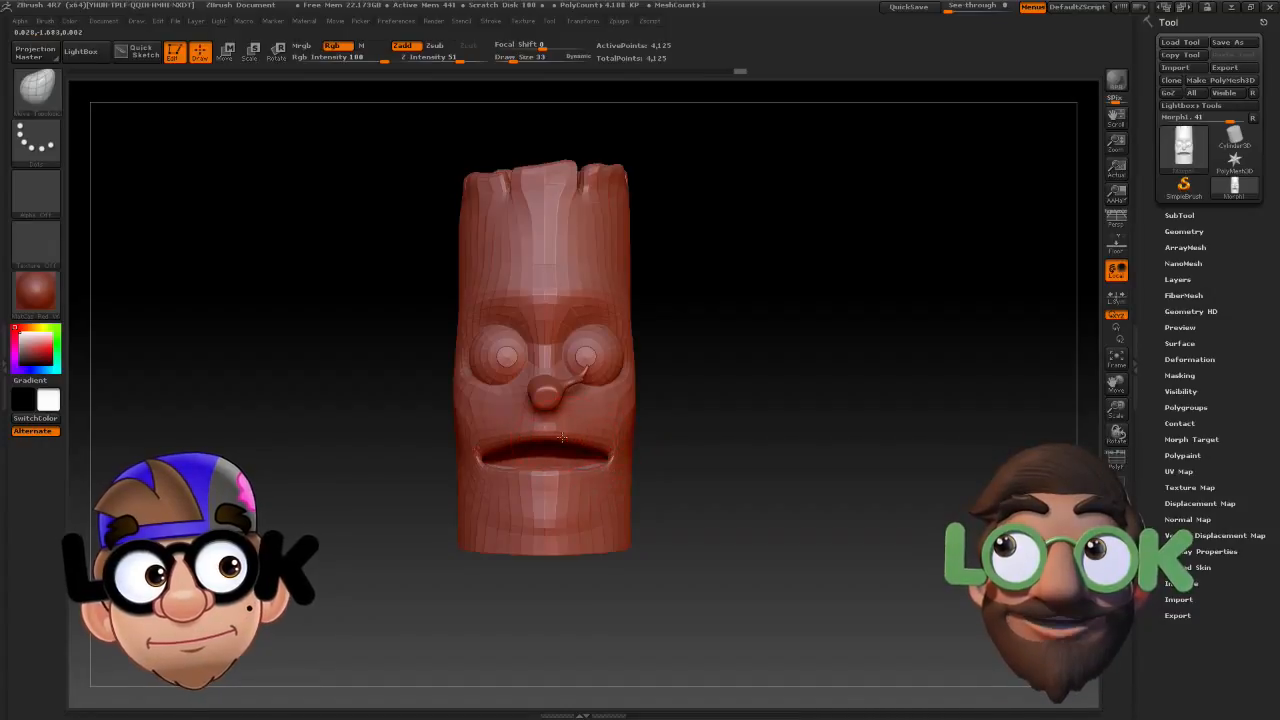
{"action": "mouse_move", "coordinate": [695, 480]}
{"action": "left_mouse_down"}
{"action": "mouse_move", "coordinate": [622, 433]}
{"action": "mouse_move", "coordinate": [598, 452]}
{"action": "left_mouse_up"}
{"action": "left_click_drag", "start_coordinate": [537, 479], "coordinate": [605, 468], "text": "shift"}
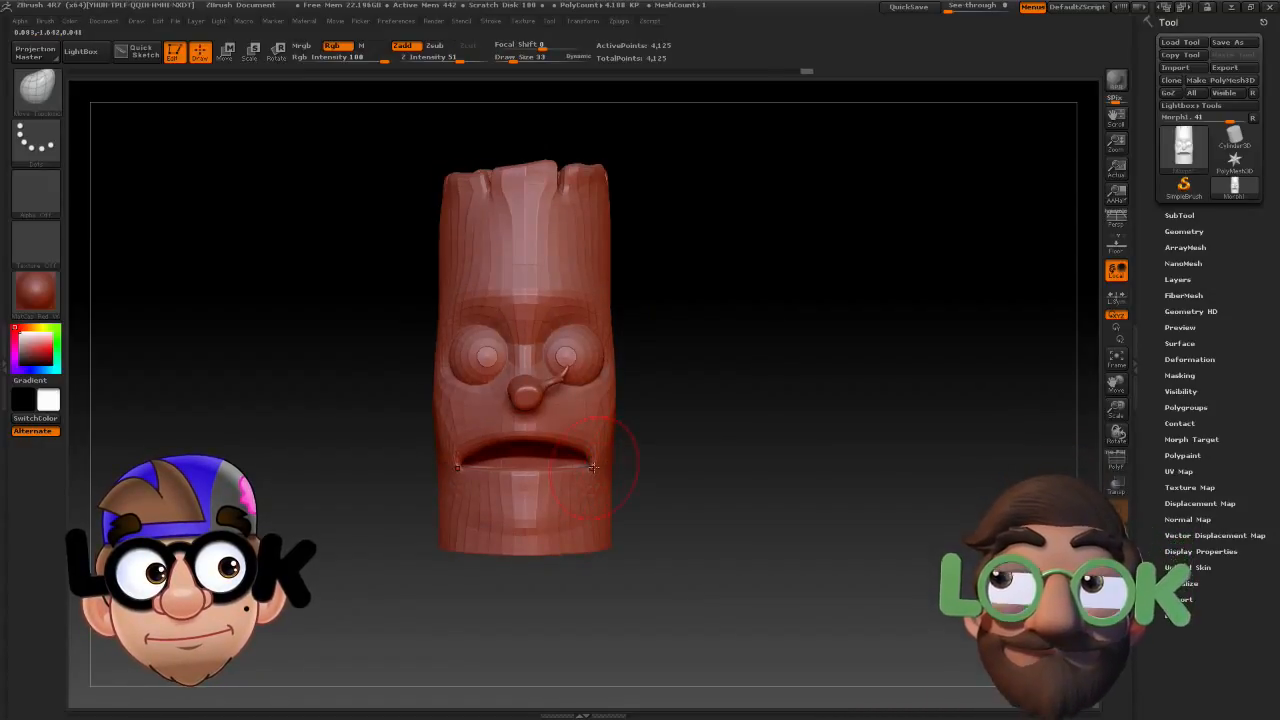
{"action": "mouse_move", "coordinate": [532, 474]}
{"action": "left_mouse_down"}
{"action": "mouse_move", "coordinate": [567, 473]}
{"action": "mouse_move", "coordinate": [594, 451]}
{"action": "left_mouse_up"}
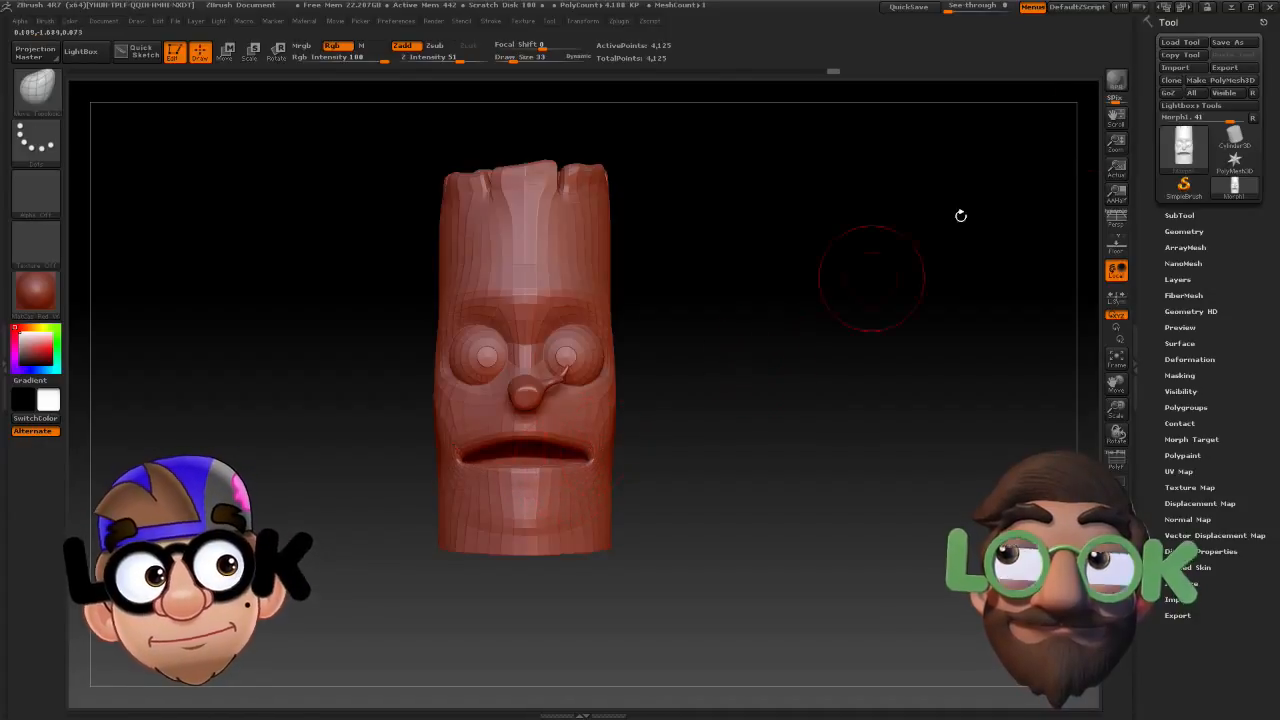
Send the narrowed-mouth head to Modeler with GoZ, replacing the LWO on disk, and delete its nose and eyes.
{"action": "left_click", "coordinate": [1173, 99]}
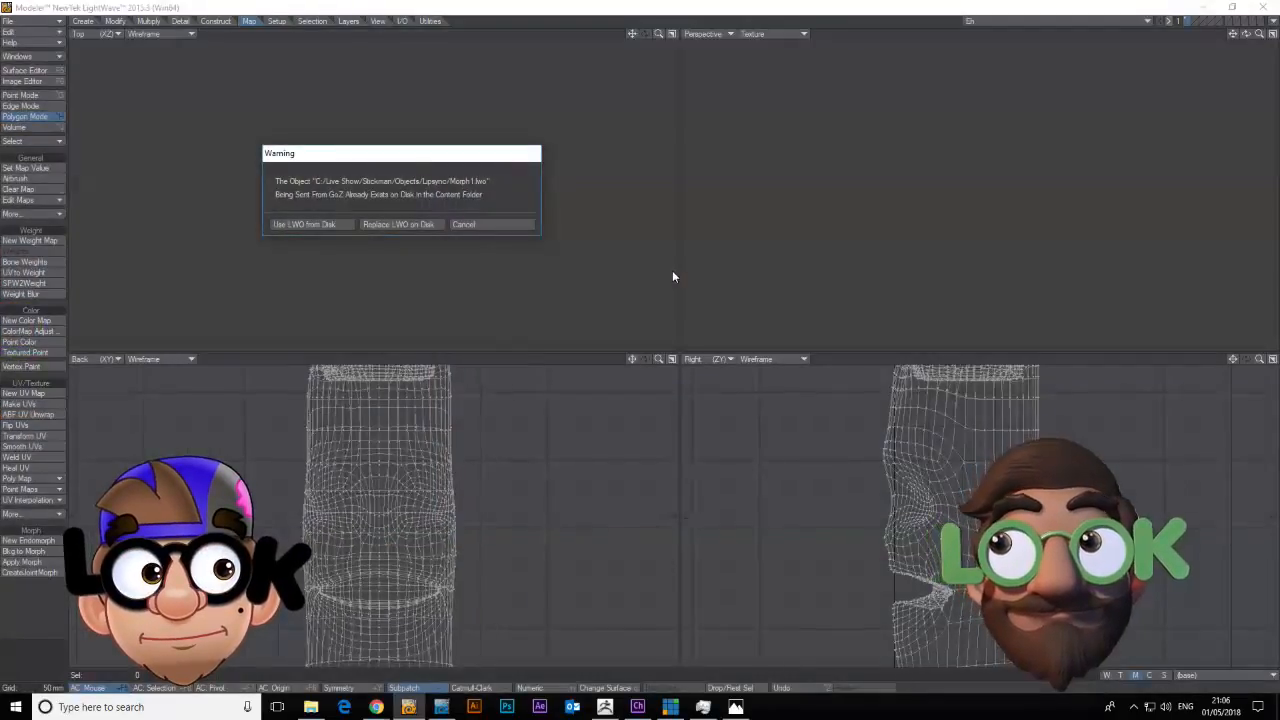
{"action": "left_click", "coordinate": [386, 225]}
{"action": "left_click", "coordinate": [686, 297]}
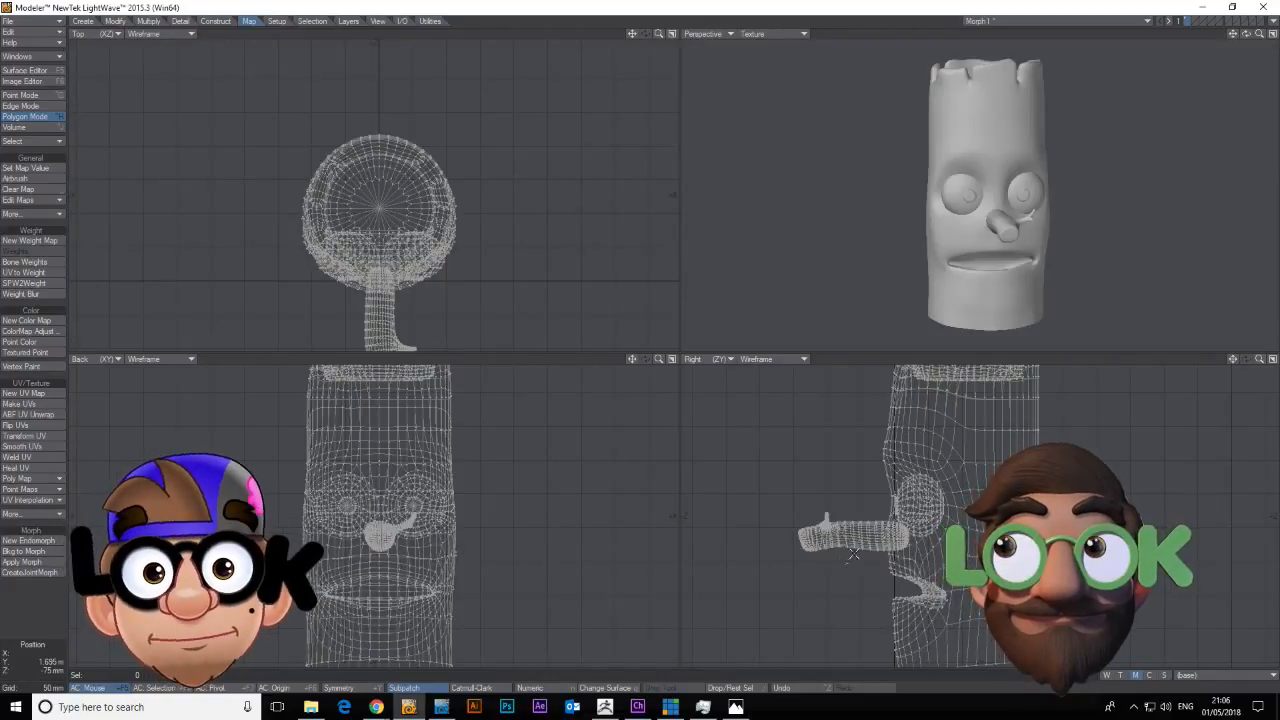
{"action": "left_click", "coordinate": [823, 537]}
{"action": "key", "text": "Delete"}
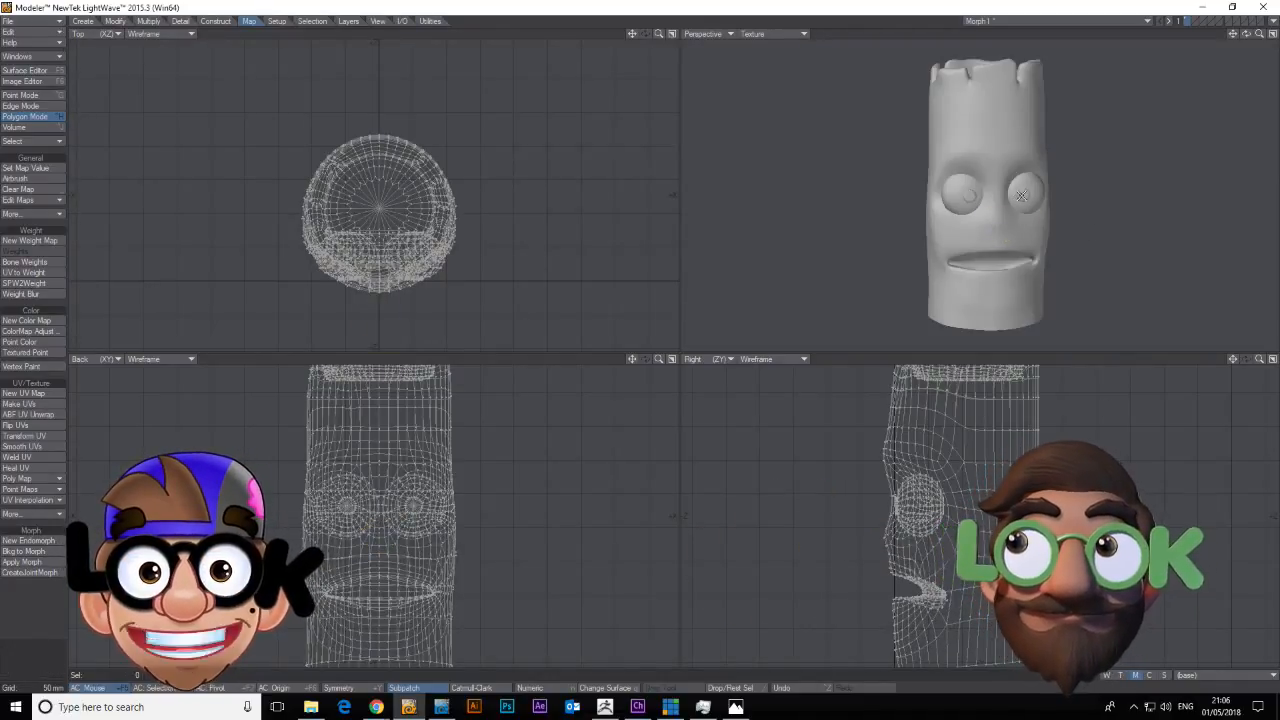
{"action": "left_click", "coordinate": [1021, 196]}
{"action": "left_click", "coordinate": [965, 186]}
{"action": "key", "text": "Delete"}
Save the head mesh as a new object named "D" in the Lipsync folder.
{"action": "left_click", "coordinate": [30, 20]}
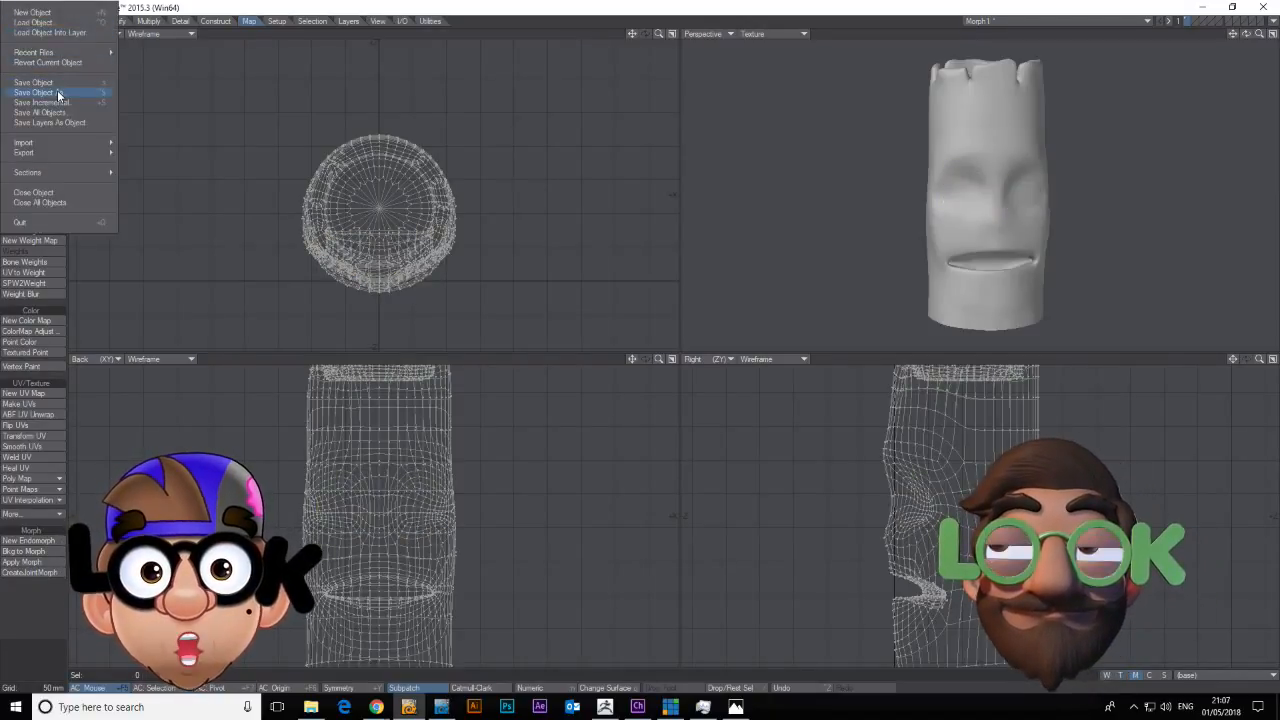
{"action": "left_click", "coordinate": [57, 91]}
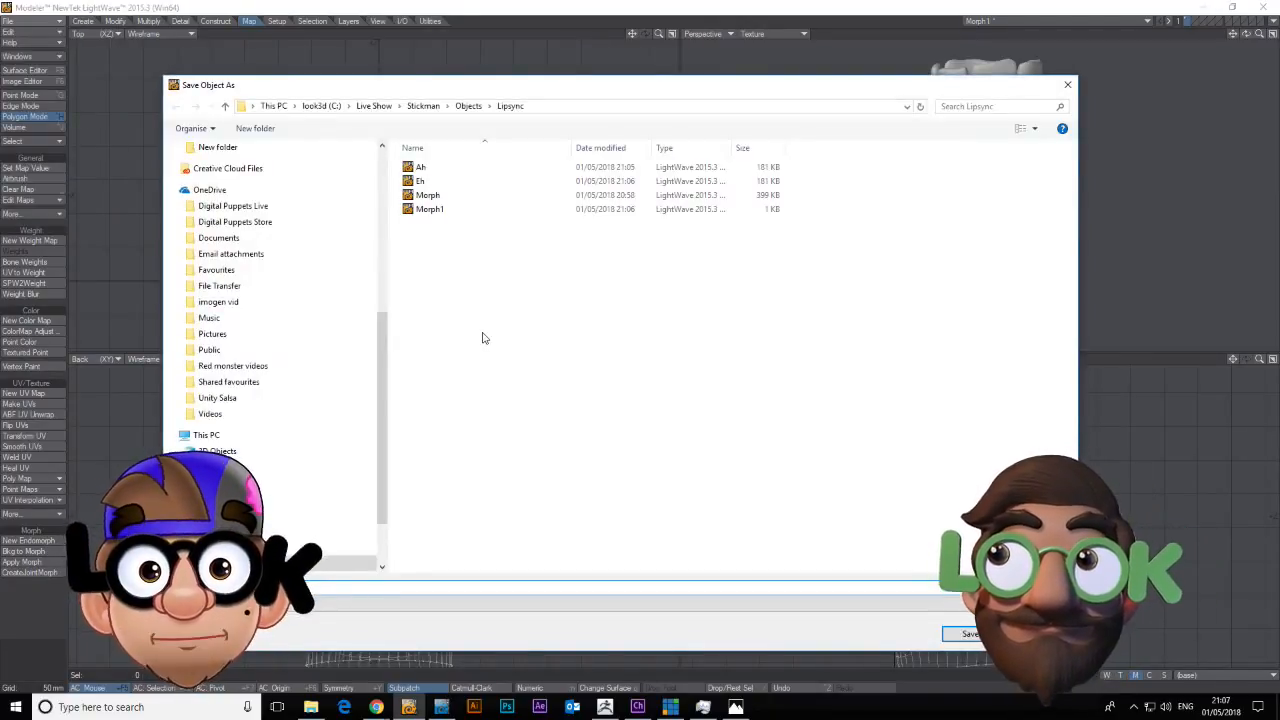
{"action": "key", "text": "Return"}
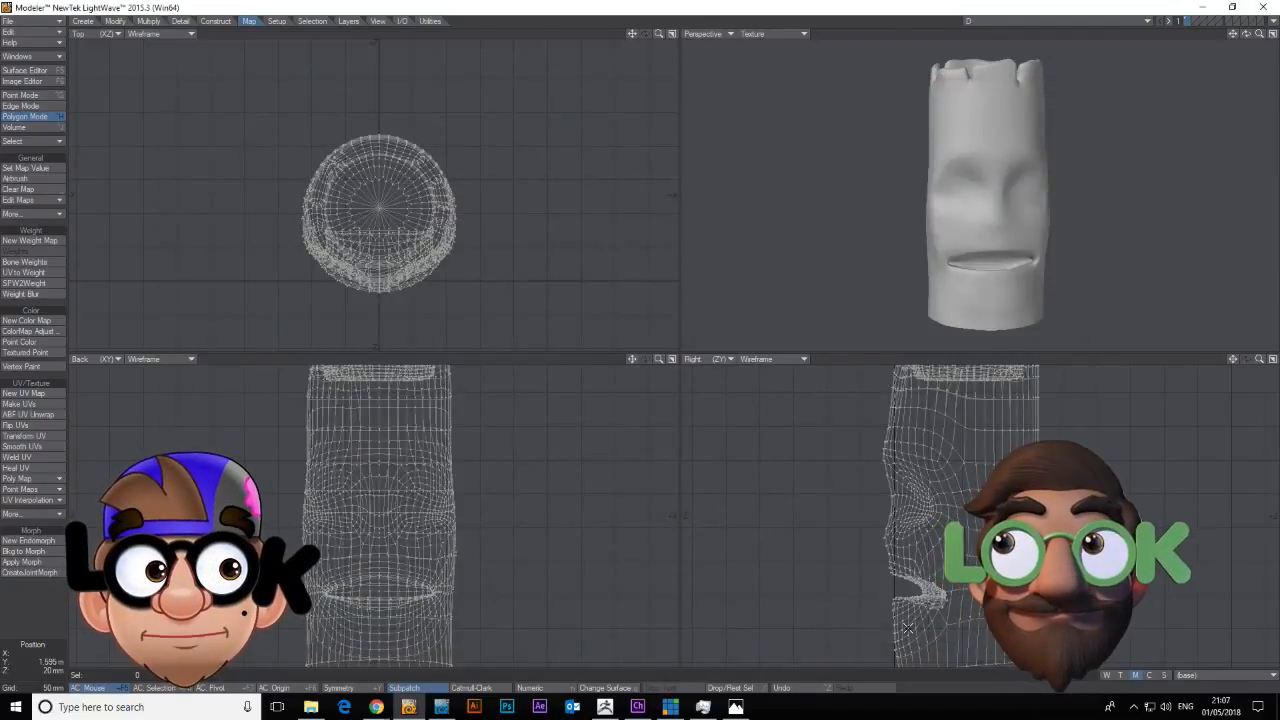
Return to ZBrush and pull the lower lip down and the mouth corners inward to open the mouth more.
{"action": "left_click", "coordinate": [605, 707]}
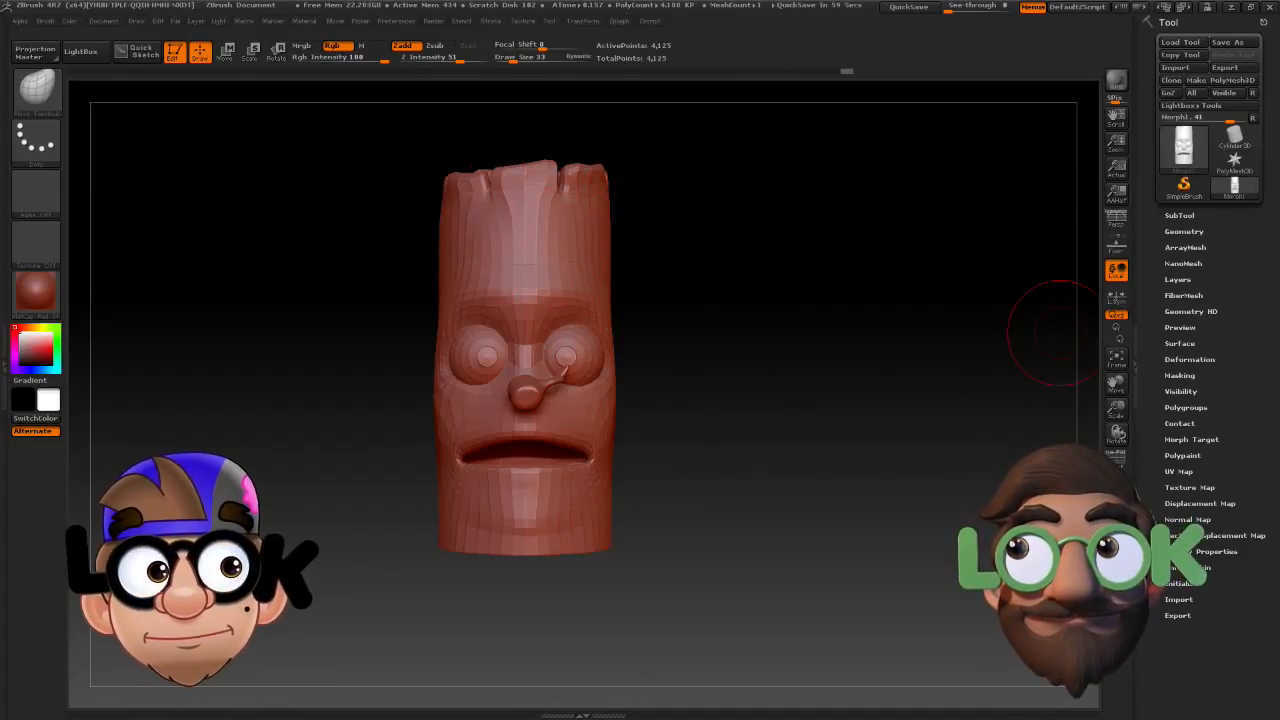
{"action": "mouse_move", "coordinate": [866, 451]}
{"action": "left_mouse_down"}
{"action": "mouse_move", "coordinate": [876, 455]}
{"action": "mouse_move", "coordinate": [864, 449]}
{"action": "left_mouse_up"}
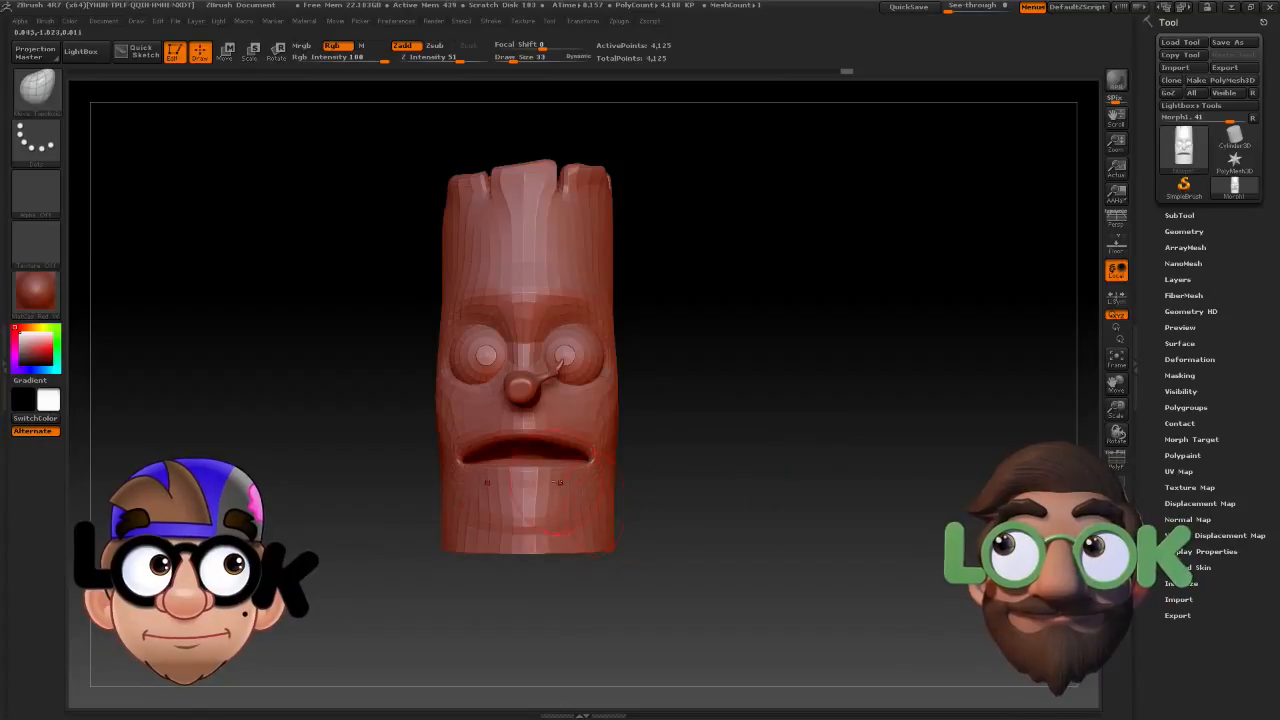
{"action": "mouse_move", "coordinate": [649, 474]}
{"action": "left_mouse_down"}
{"action": "mouse_move", "coordinate": [680, 474]}
{"action": "mouse_move", "coordinate": [590, 455]}
{"action": "mouse_move", "coordinate": [639, 461]}
{"action": "left_mouse_up"}
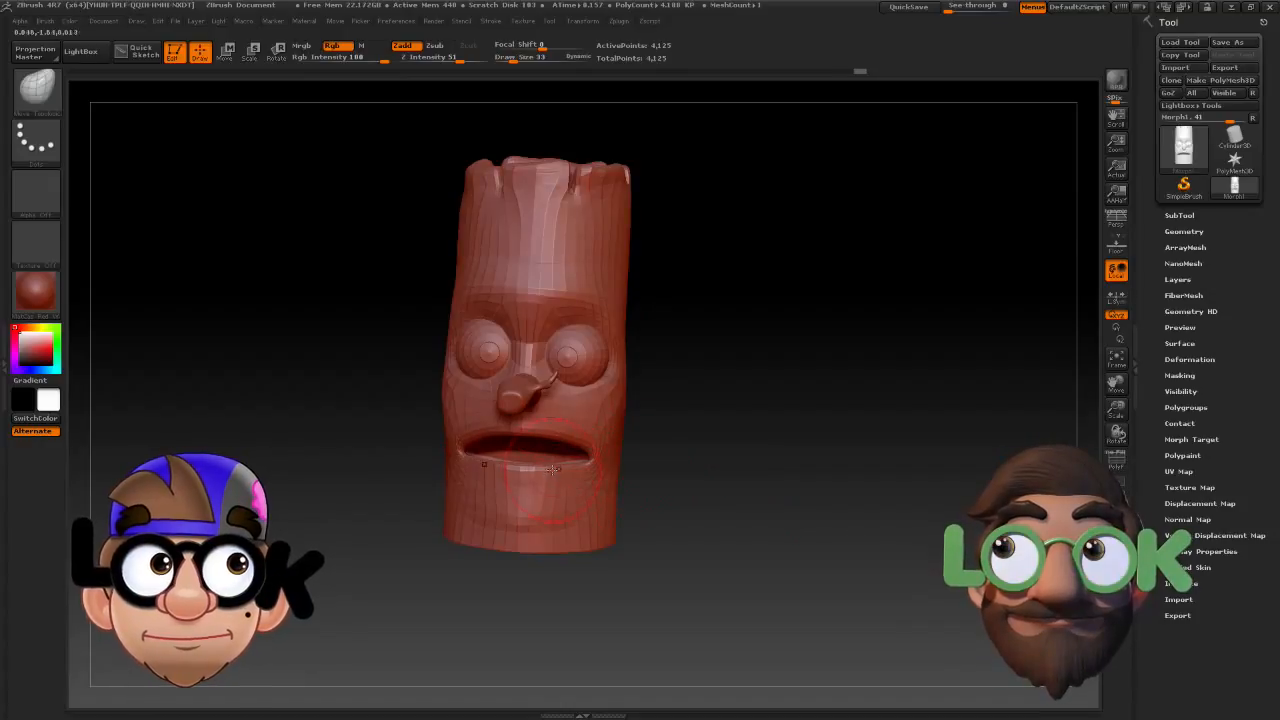
{"action": "mouse_move", "coordinate": [554, 482]}
{"action": "left_mouse_down"}
{"action": "mouse_move", "coordinate": [561, 494]}
{"action": "mouse_move", "coordinate": [590, 460]}
{"action": "left_mouse_up"}
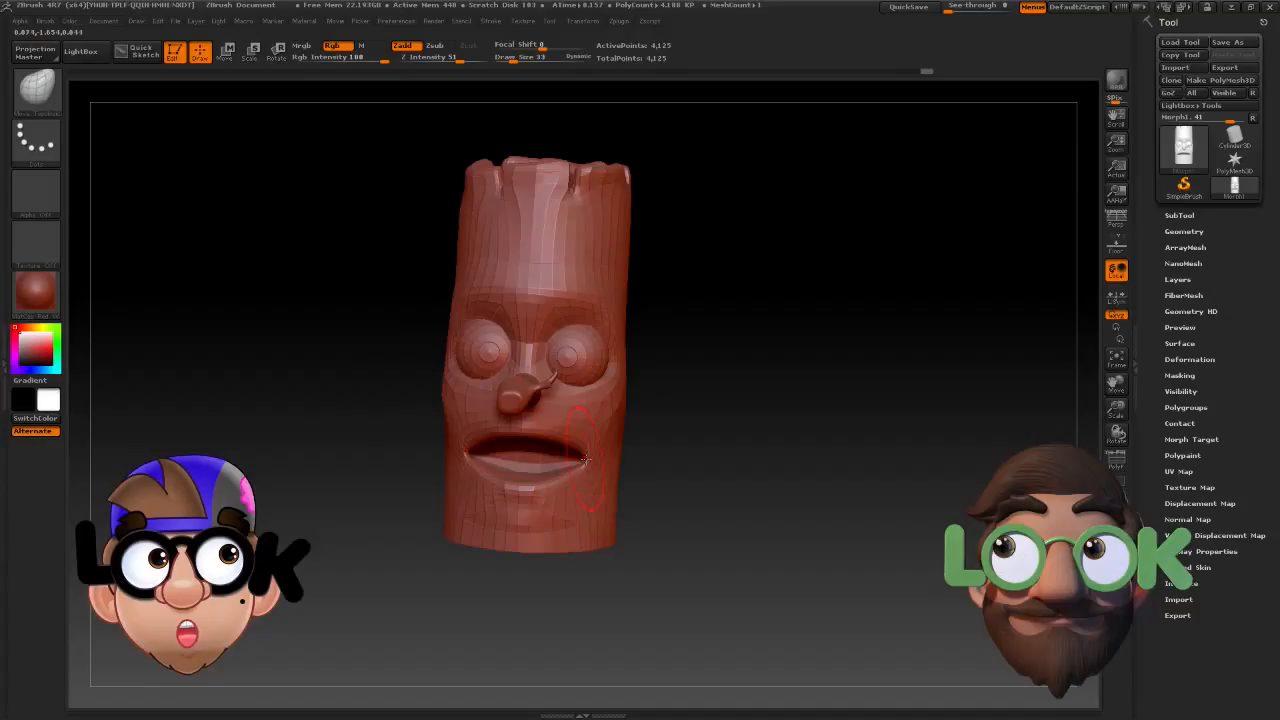
{"action": "key", "text": "ctrl+z"}
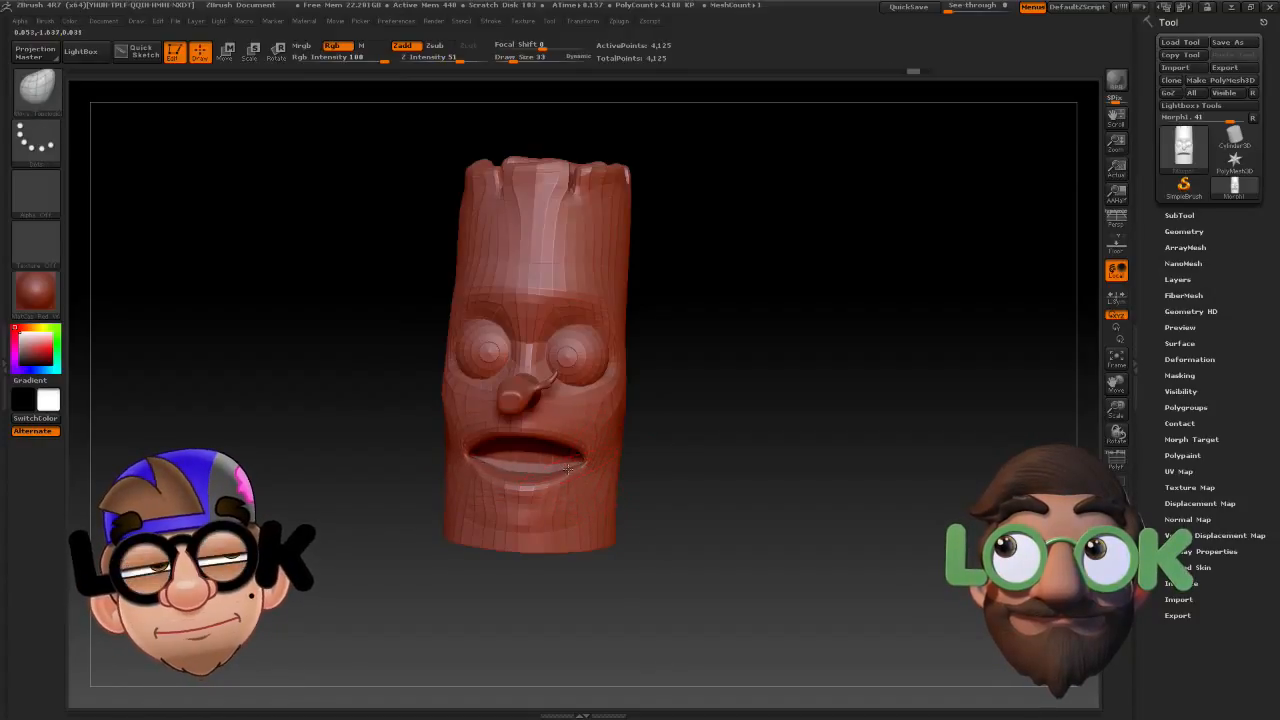
{"action": "left_click_drag", "start_coordinate": [570, 480], "coordinate": [566, 442]}
{"action": "mouse_move", "coordinate": [670, 473]}
{"action": "left_mouse_down"}
{"action": "mouse_move", "coordinate": [676, 457]}
{"action": "mouse_move", "coordinate": [584, 443]}
{"action": "mouse_move", "coordinate": [583, 465]}
{"action": "left_mouse_up"}
Refine the lower lip beside the mouth corners with the draw size set to 26.
{"action": "left_click", "coordinate": [512, 60]}
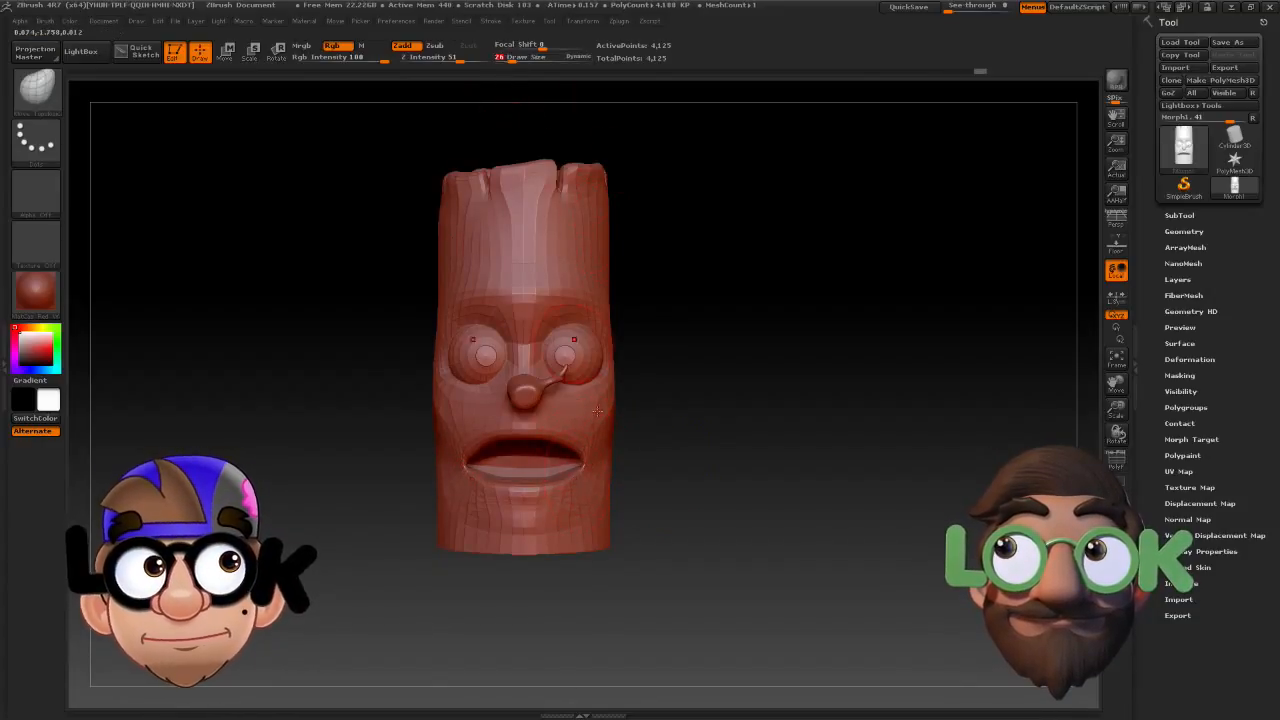
{"action": "left_click_drag", "start_coordinate": [578, 486], "coordinate": [566, 485]}
{"action": "left_click_drag", "start_coordinate": [676, 492], "coordinate": [560, 478]}
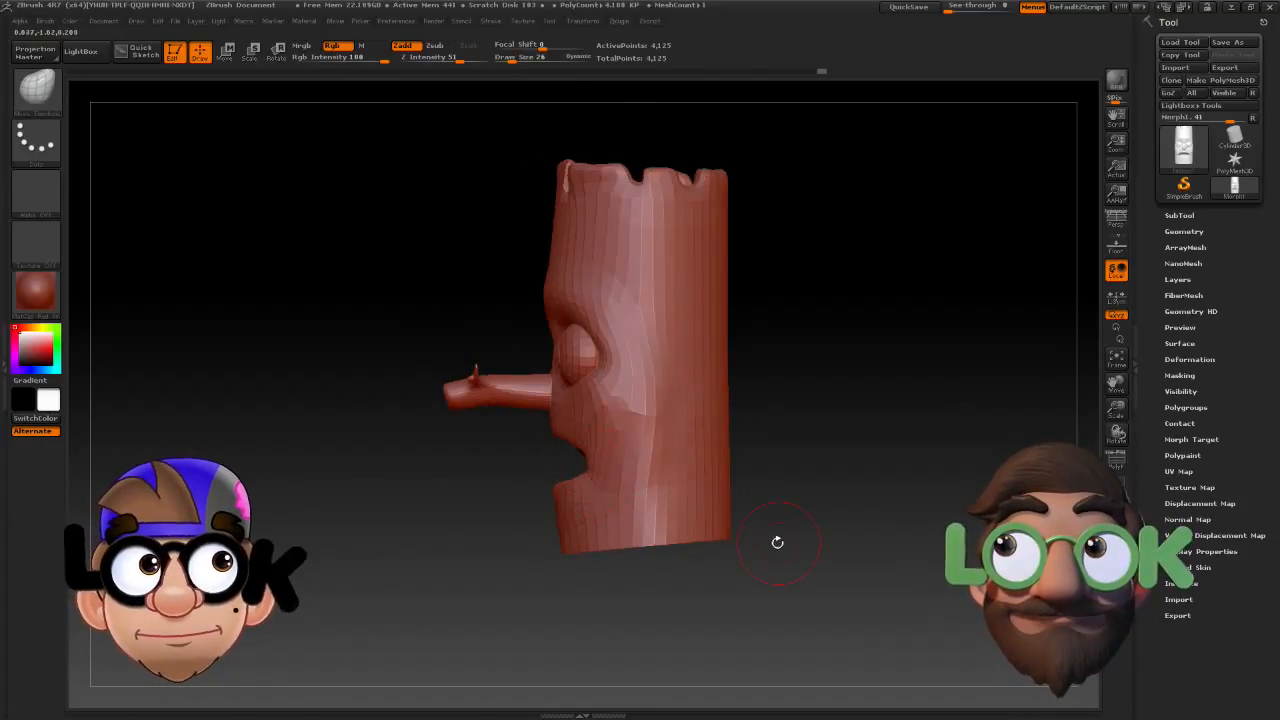
Increase the draw size and adjust the mouth corners and lips from the side and front.
{"action": "left_click", "coordinate": [515, 58]}
{"action": "left_click_drag", "start_coordinate": [602, 476], "coordinate": [584, 477]}
{"action": "mouse_move", "coordinate": [487, 502]}
{"action": "left_mouse_down"}
{"action": "mouse_move", "coordinate": [550, 497]}
{"action": "mouse_move", "coordinate": [602, 459]}
{"action": "left_mouse_up"}
{"action": "mouse_move", "coordinate": [733, 510]}
{"action": "left_mouse_down"}
{"action": "mouse_move", "coordinate": [762, 514]}
{"action": "mouse_move", "coordinate": [784, 494]}
{"action": "left_mouse_up"}
{"action": "left_click_drag", "start_coordinate": [549, 486], "coordinate": [565, 438]}
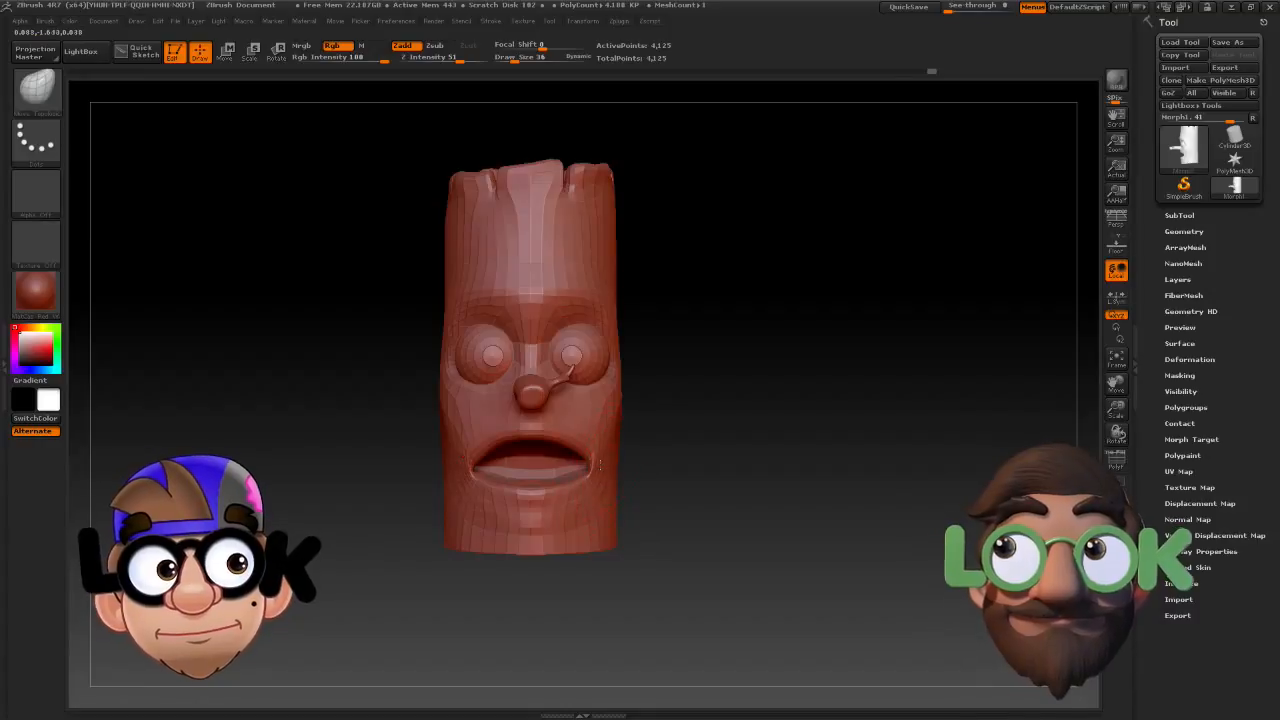
Touch up the lip beside the mouth corner and send the head to LightWave Modeler with GoZ, replacing the object on disk.
{"action": "left_click_drag", "start_coordinate": [572, 452], "coordinate": [568, 447]}
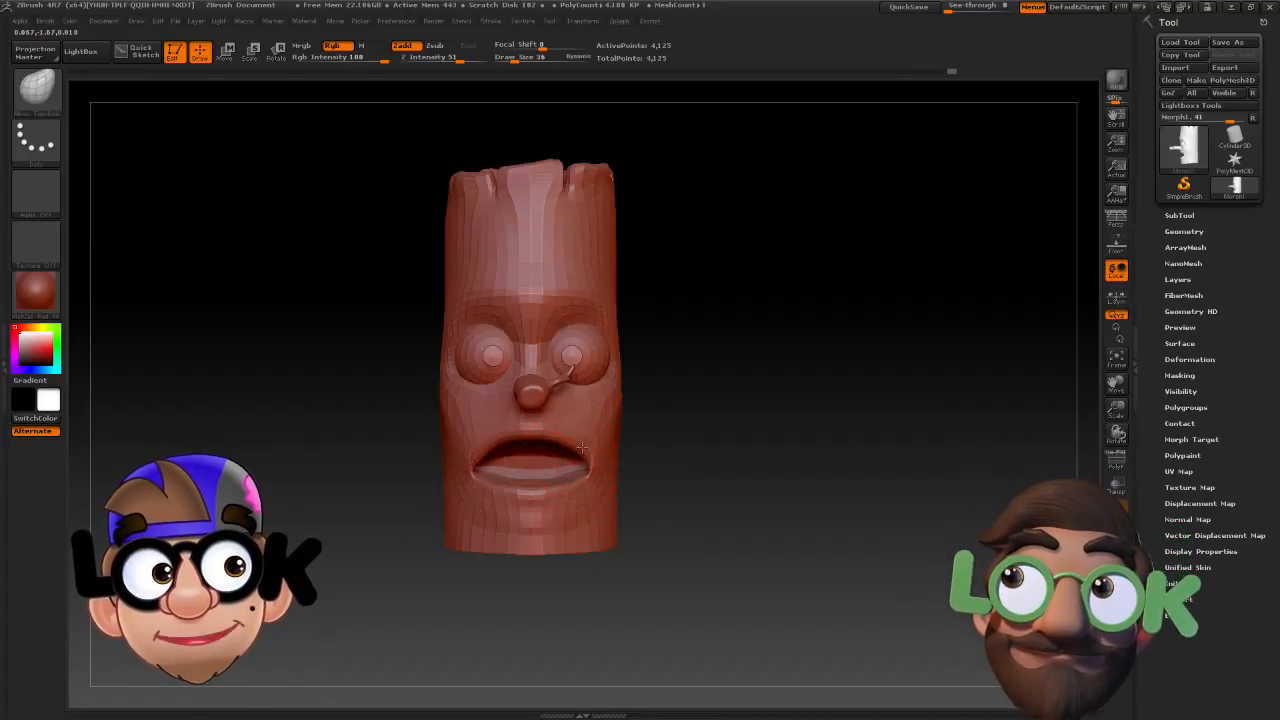
{"action": "left_click", "coordinate": [1168, 92]}
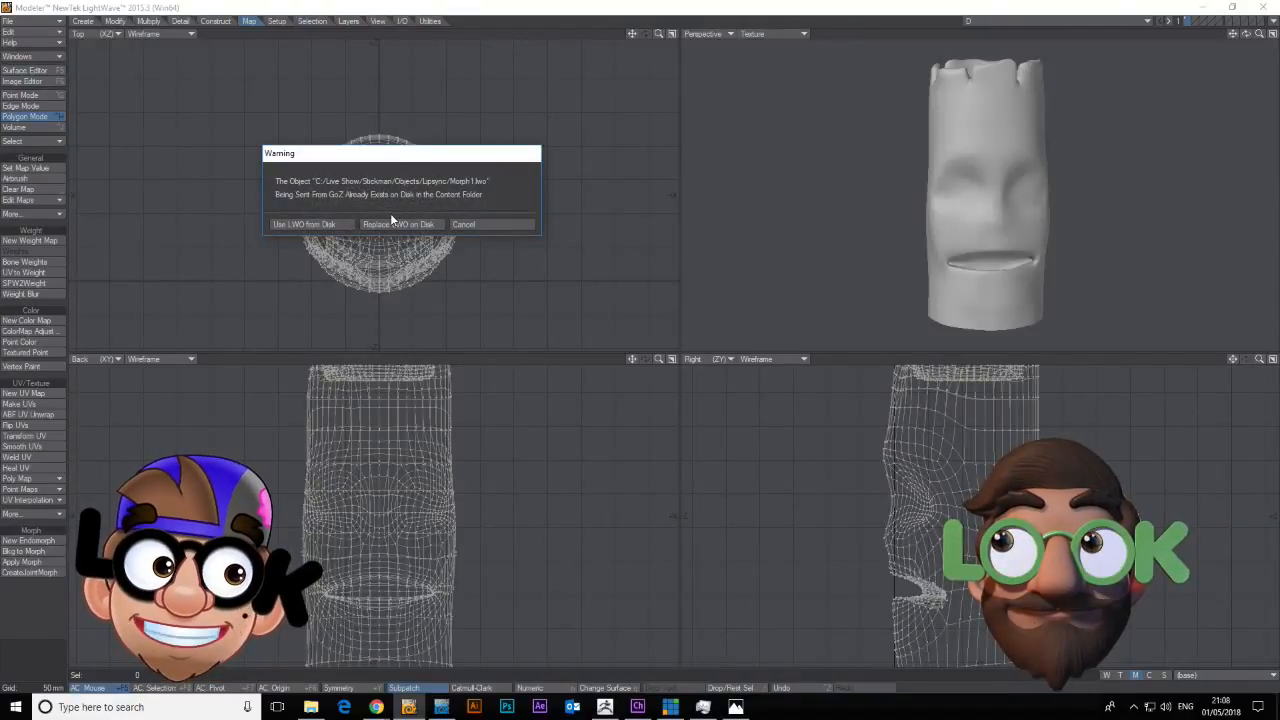
{"action": "left_click", "coordinate": [391, 220]}
{"action": "left_click", "coordinate": [690, 296]}
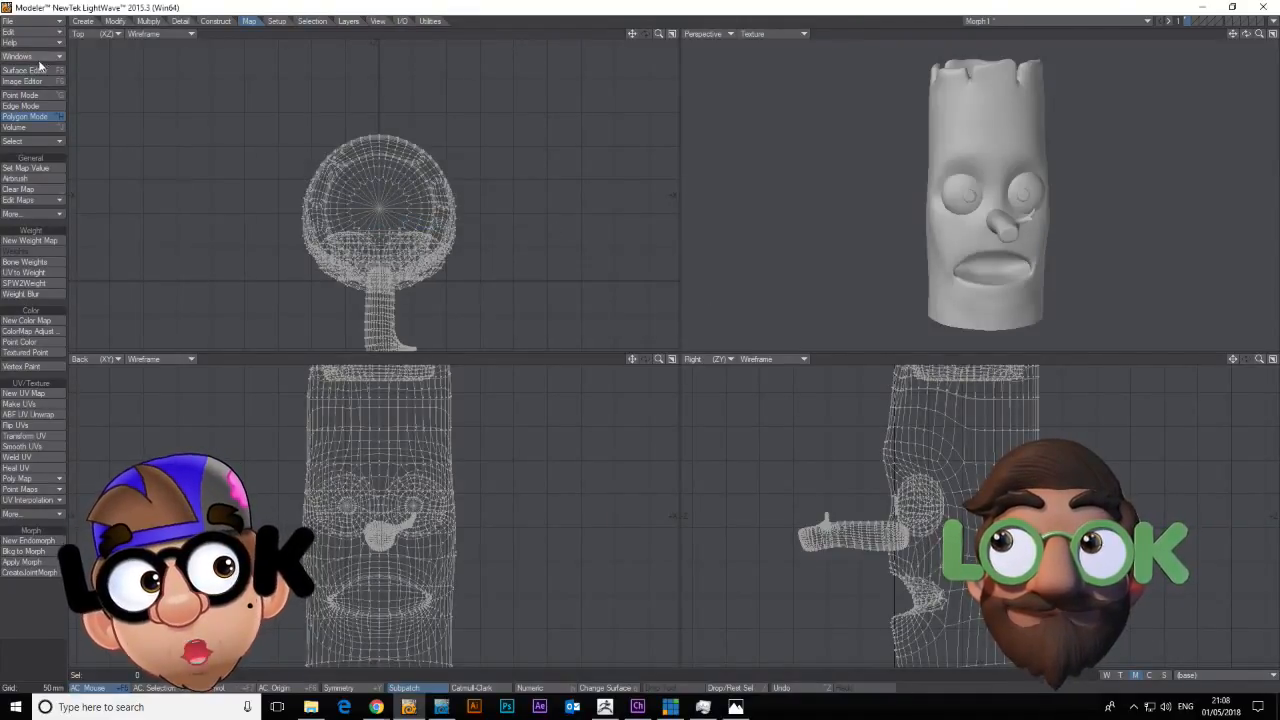
Delete the nose and both eyeballs from the imported head.
{"action": "mouse_move", "coordinate": [830, 478]}
{"action": "right_mouse_down"}
{"action": "mouse_move", "coordinate": [872, 605]}
{"action": "mouse_move", "coordinate": [729, 622]}
{"action": "right_mouse_up"}
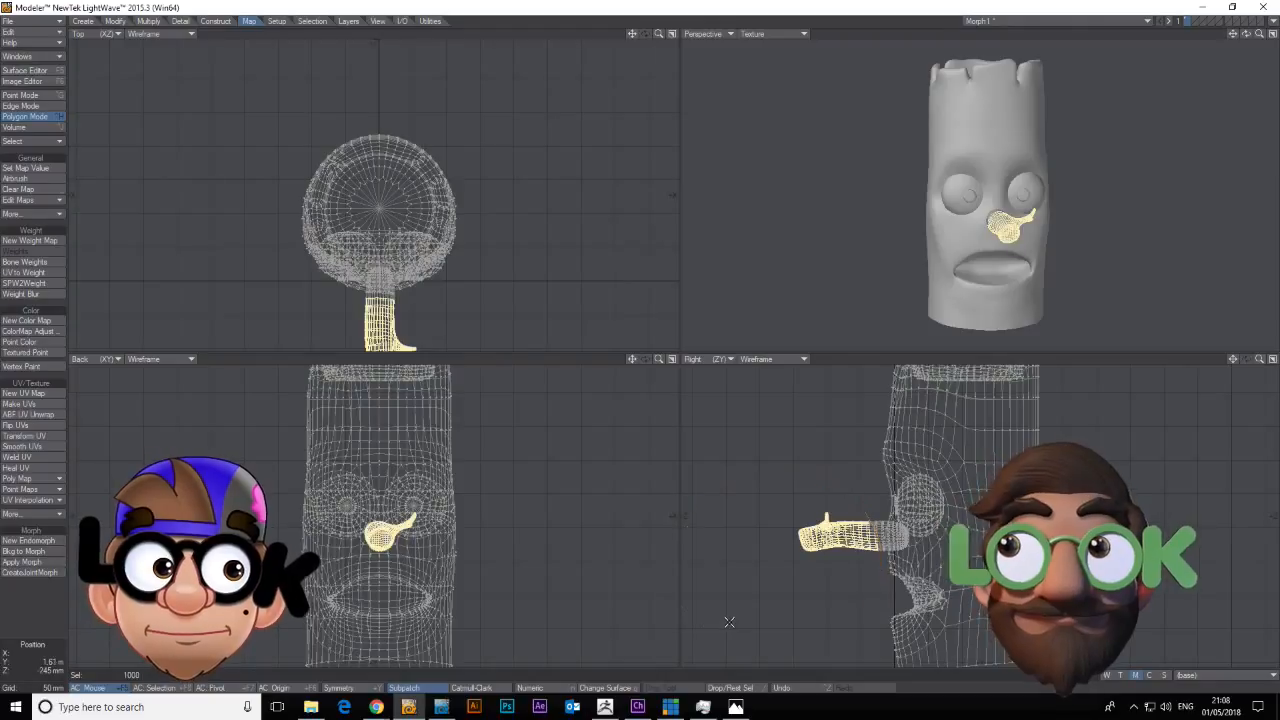
{"action": "key", "text": "Delete"}
{"action": "left_click_drag", "start_coordinate": [1030, 188], "coordinate": [1031, 180]}
{"action": "key", "text": "]"}
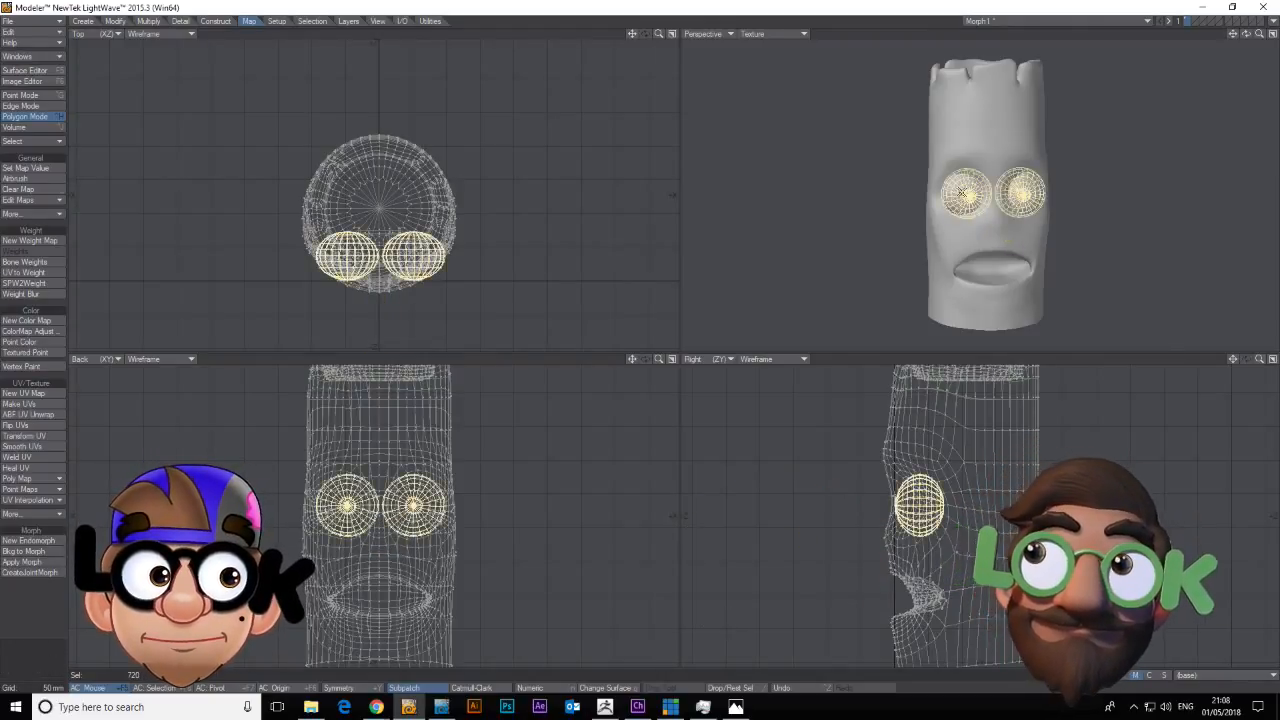
{"action": "key", "text": "Delete"}
Save the head mesh as a new object named "L" in the Lipsync folder.
{"action": "left_click", "coordinate": [30, 21]}
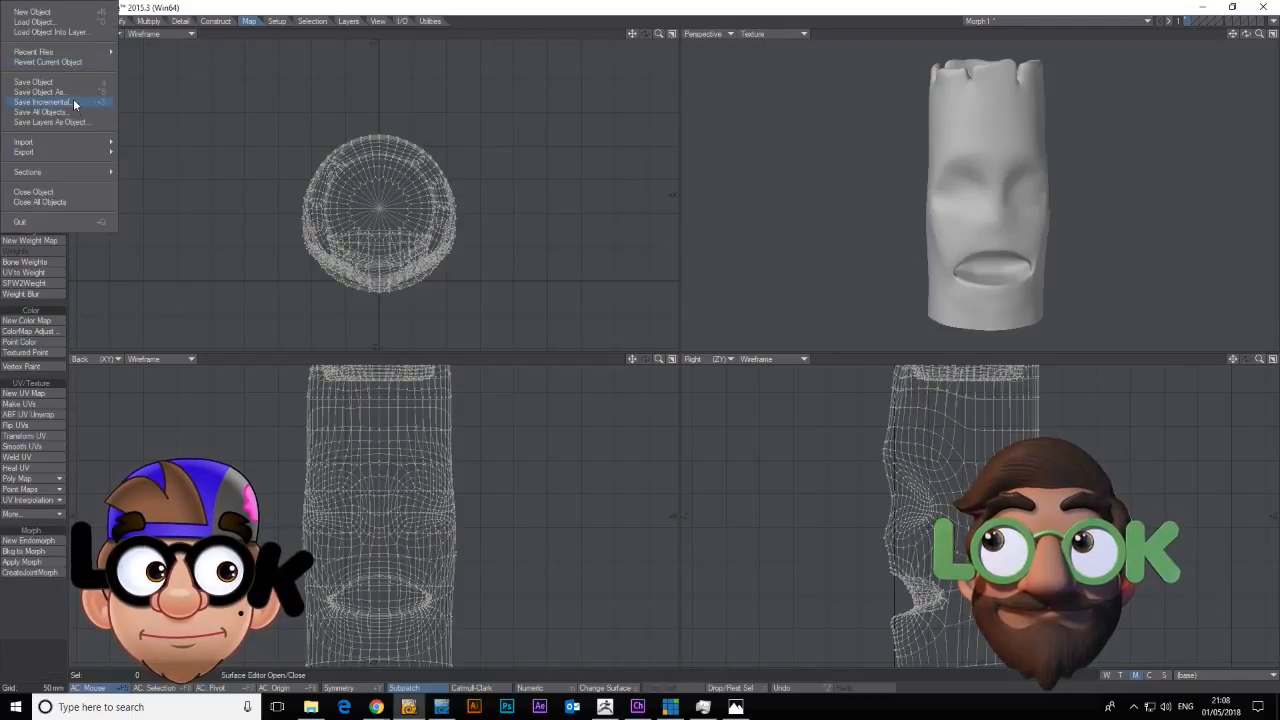
{"action": "left_click", "coordinate": [74, 94]}
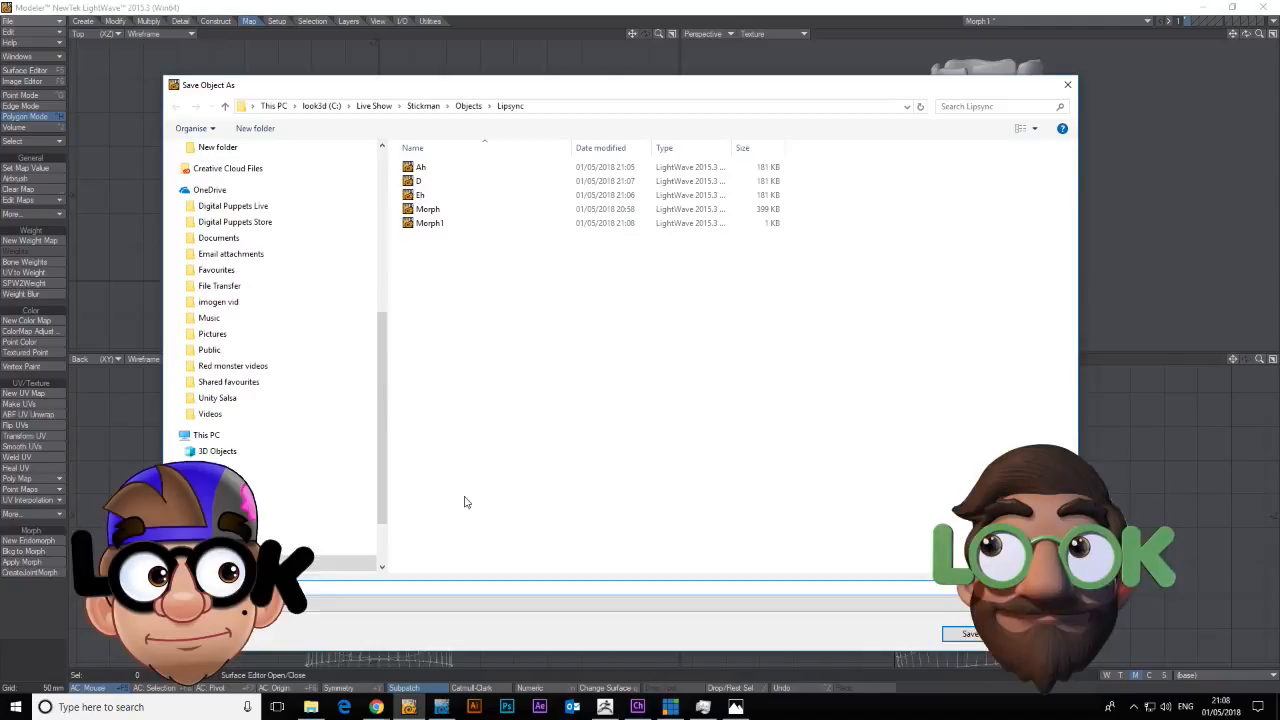
{"action": "left_click", "coordinate": [972, 634]}
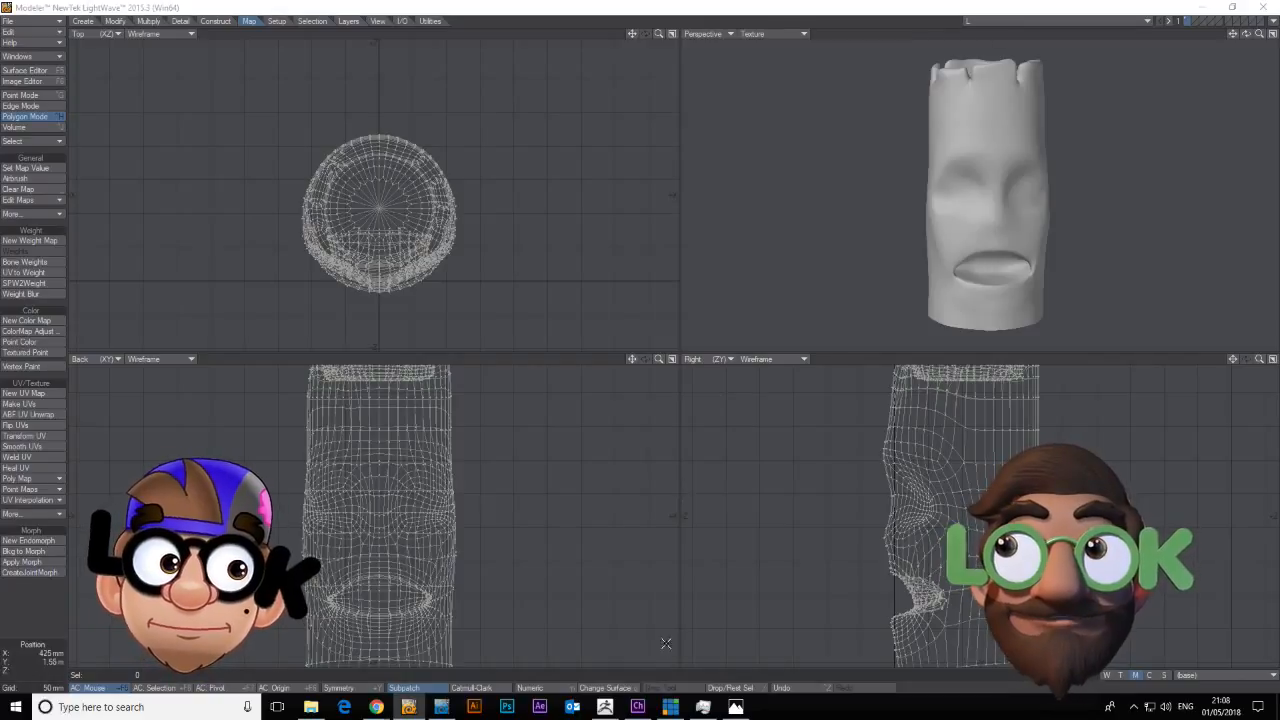
Return to ZBrush and pull the lower lip down to open the mouth wide, adjusting the lips from the side.
{"action": "left_click", "coordinate": [605, 707]}
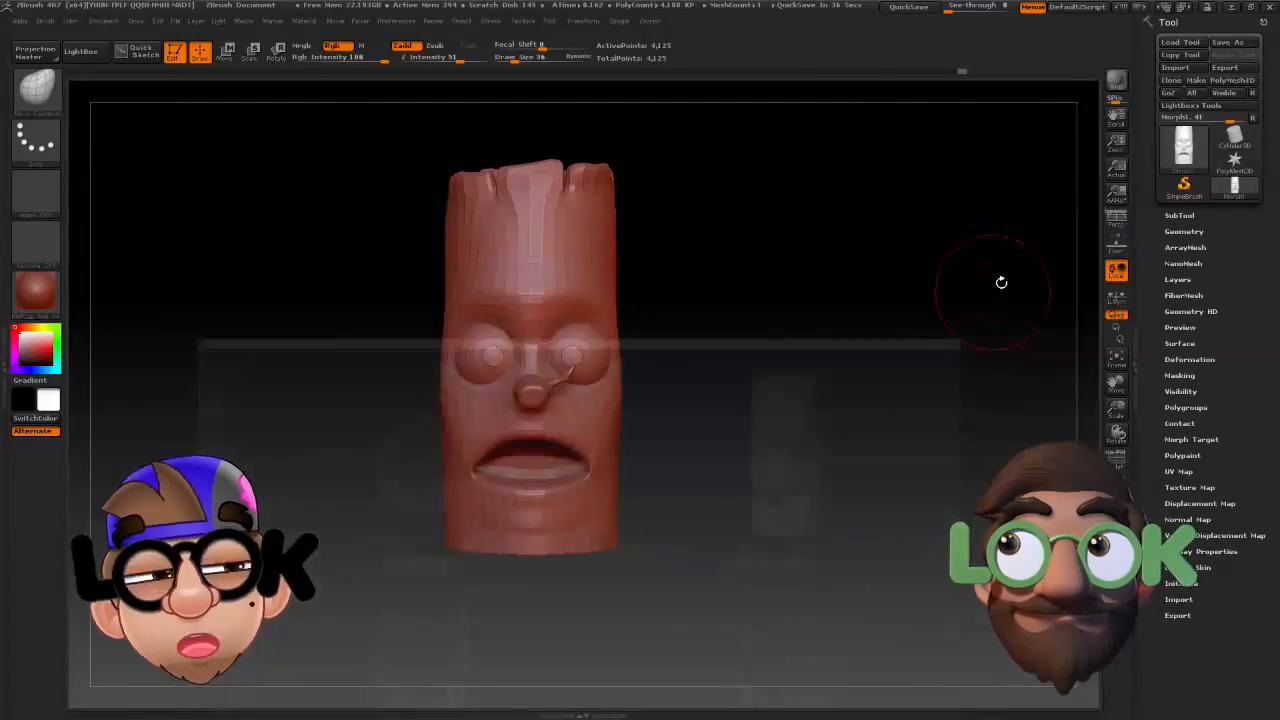
{"action": "mouse_move", "coordinate": [804, 441]}
{"action": "left_mouse_down"}
{"action": "mouse_move", "coordinate": [670, 436]}
{"action": "mouse_move", "coordinate": [804, 436]}
{"action": "left_mouse_up"}
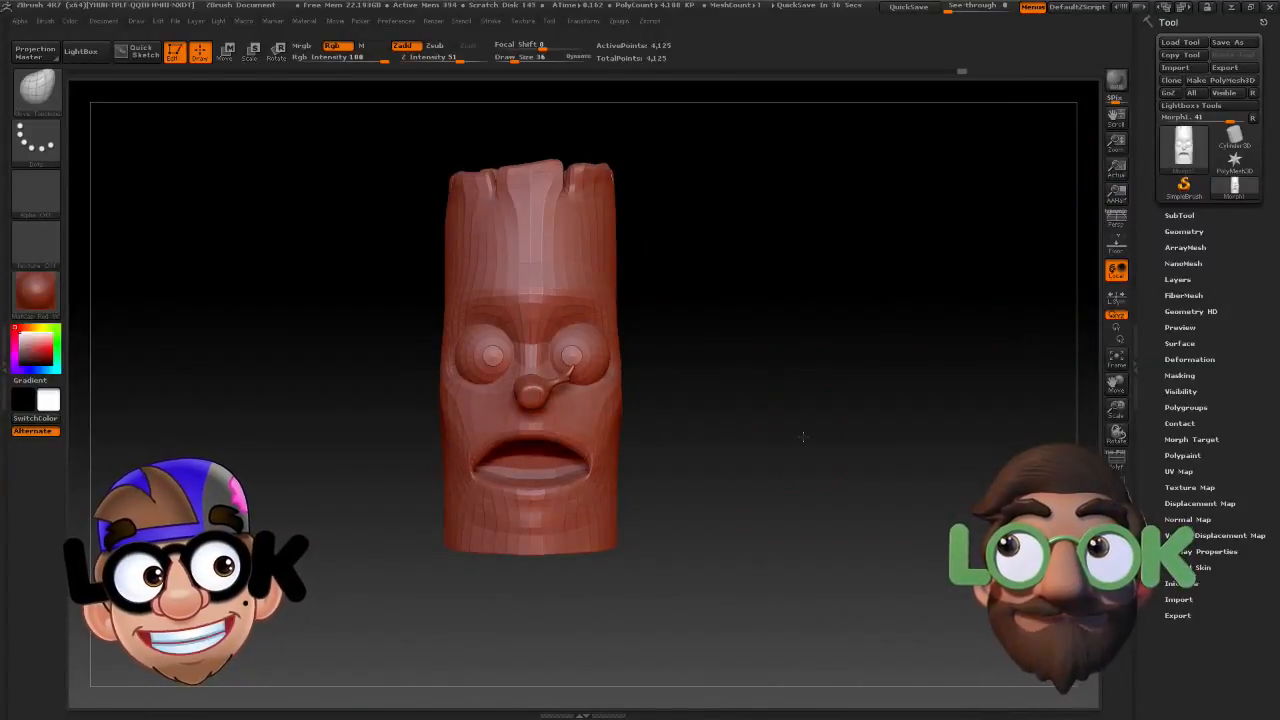
{"action": "mouse_move", "coordinate": [658, 460]}
{"action": "left_mouse_down"}
{"action": "mouse_move", "coordinate": [590, 457]}
{"action": "mouse_move", "coordinate": [538, 431]}
{"action": "mouse_move", "coordinate": [530, 530]}
{"action": "left_mouse_up"}
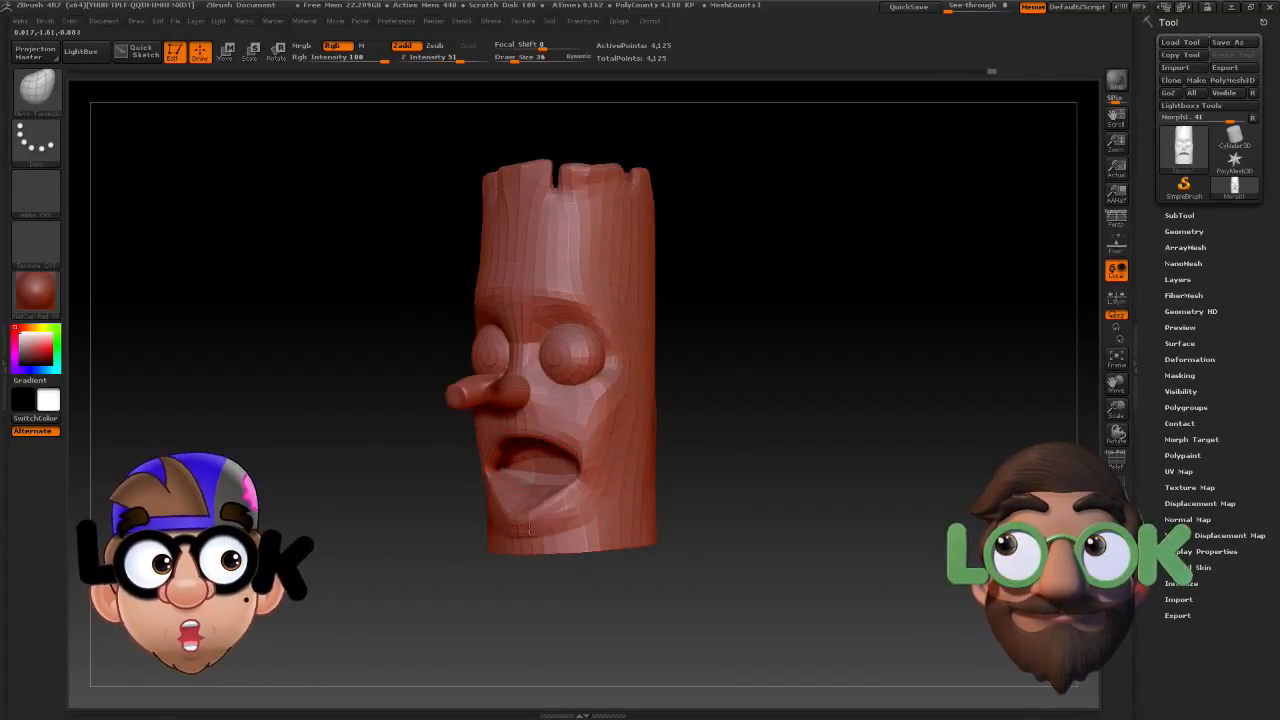
{"action": "left_click_drag", "start_coordinate": [677, 580], "coordinate": [774, 540]}
{"action": "mouse_move", "coordinate": [547, 500]}
{"action": "left_mouse_down"}
{"action": "mouse_move", "coordinate": [568, 475]}
{"action": "mouse_move", "coordinate": [543, 449]}
{"action": "mouse_move", "coordinate": [553, 463]}
{"action": "left_mouse_up"}
{"action": "left_click_drag", "start_coordinate": [661, 489], "coordinate": [515, 497]}
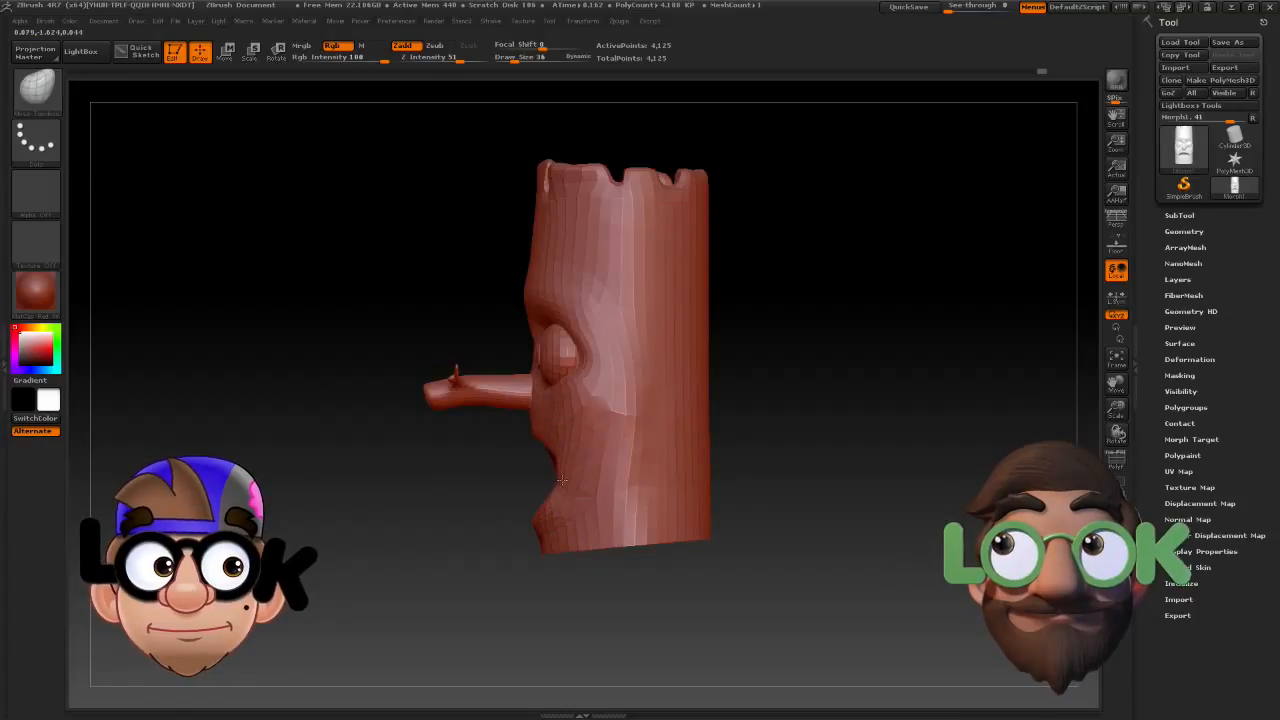
{"action": "left_click_drag", "start_coordinate": [549, 457], "coordinate": [546, 460]}
{"action": "left_click_drag", "start_coordinate": [478, 512], "coordinate": [628, 506]}
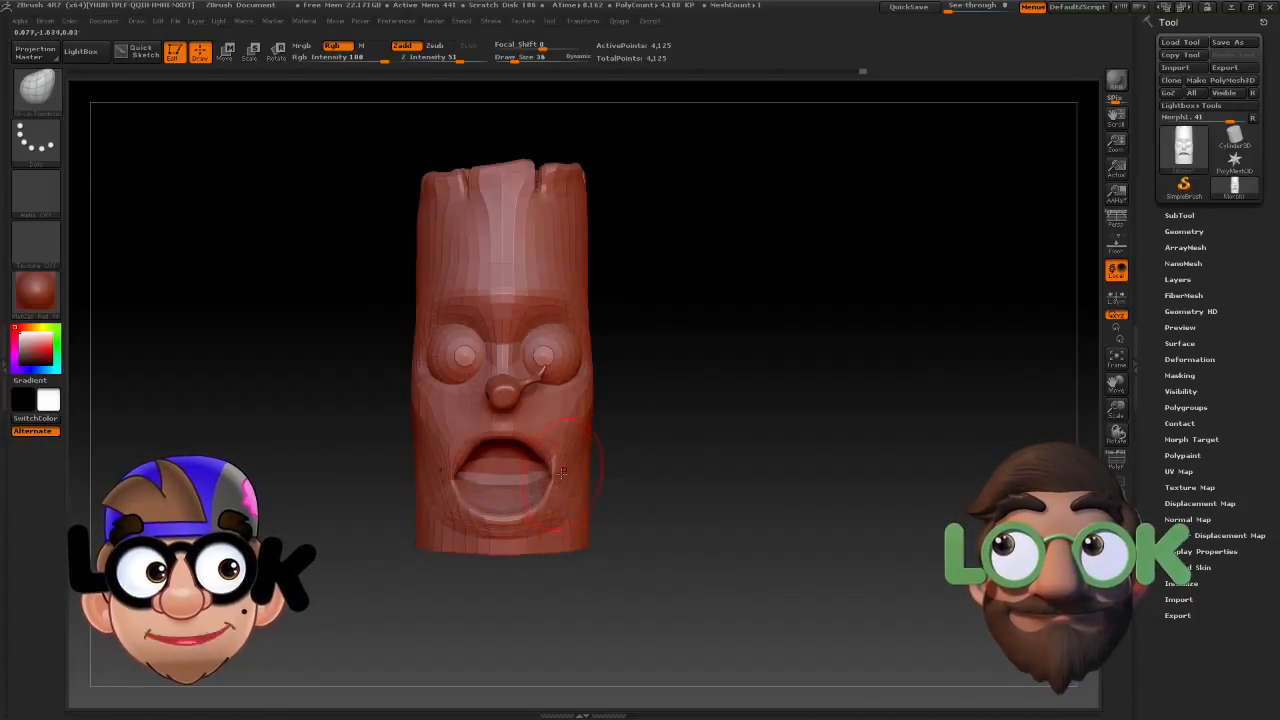
Set the draw size to 26 and pull the mouth corners and lips into a narrower, rounder opening.
{"action": "left_click_drag", "start_coordinate": [538, 57], "coordinate": [513, 60]}
{"action": "mouse_move", "coordinate": [550, 468]}
{"action": "left_mouse_down"}
{"action": "mouse_move", "coordinate": [521, 435]}
{"action": "mouse_move", "coordinate": [546, 468]}
{"action": "mouse_move", "coordinate": [527, 451]}
{"action": "mouse_move", "coordinate": [542, 472]}
{"action": "mouse_move", "coordinate": [538, 504]}
{"action": "left_mouse_up"}
{"action": "mouse_move", "coordinate": [690, 525]}
{"action": "left_mouse_down"}
{"action": "mouse_move", "coordinate": [550, 525]}
{"action": "mouse_move", "coordinate": [541, 508]}
{"action": "mouse_move", "coordinate": [595, 515]}
{"action": "left_mouse_up"}
{"action": "left_click_drag", "start_coordinate": [508, 441], "coordinate": [507, 438]}
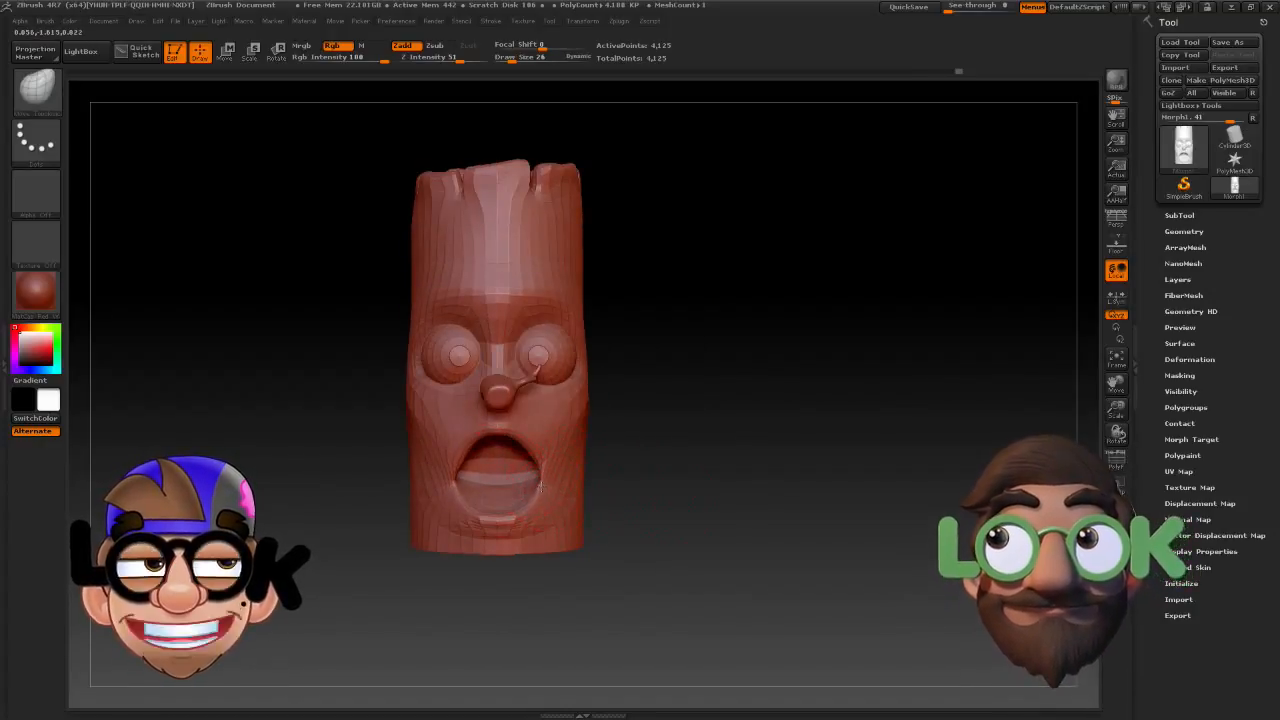
{"action": "left_click_drag", "start_coordinate": [496, 520], "coordinate": [522, 510]}
{"action": "mouse_move", "coordinate": [547, 450]}
{"action": "left_mouse_down"}
{"action": "mouse_move", "coordinate": [530, 437]}
{"action": "mouse_move", "coordinate": [521, 454]}
{"action": "mouse_move", "coordinate": [533, 455]}
{"action": "left_mouse_up"}
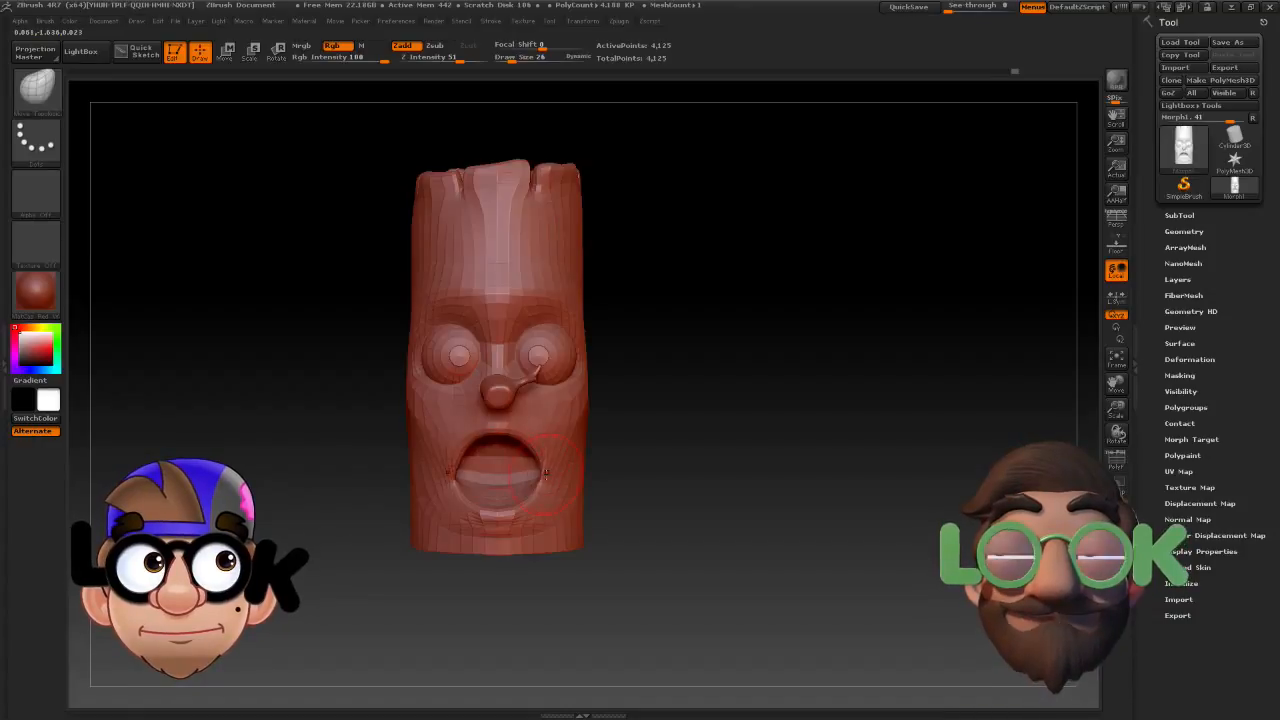
Refine the lower lip of the round mouth from the side and front, and raise the draw size to 42.
{"action": "left_click_drag", "start_coordinate": [686, 511], "coordinate": [491, 491]}
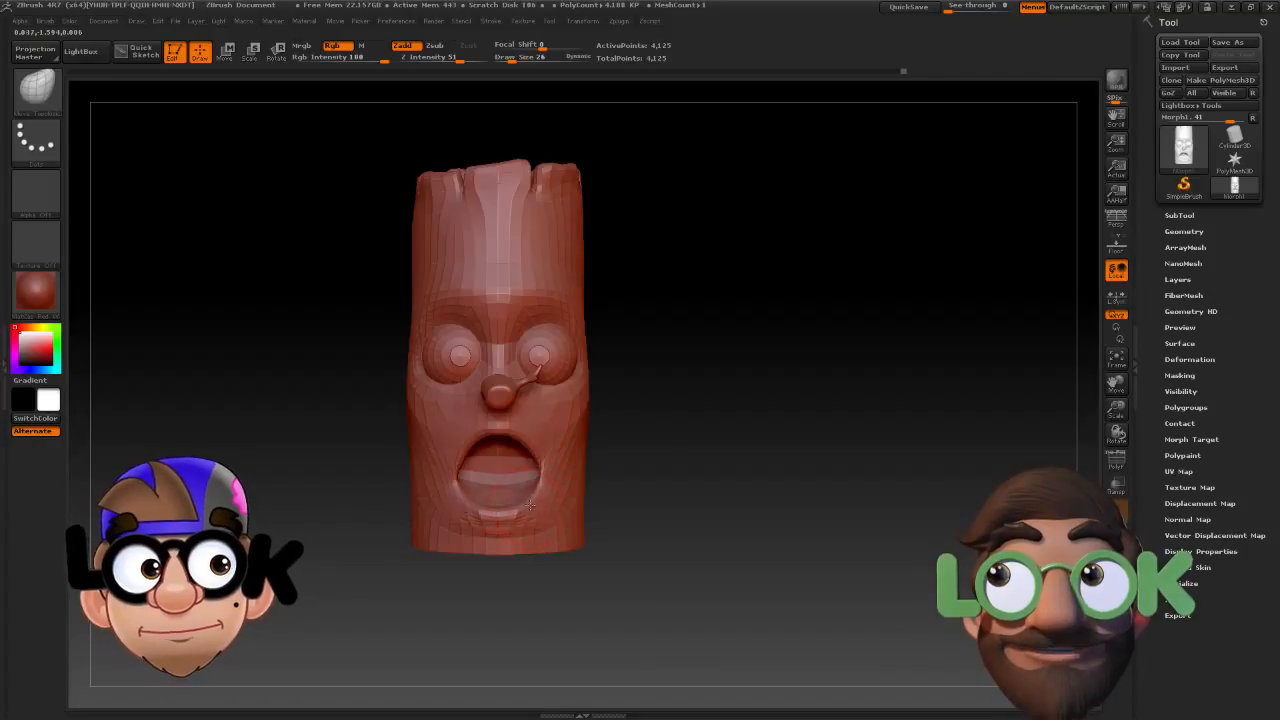
{"action": "left_click_drag", "start_coordinate": [530, 505], "coordinate": [521, 511]}
{"action": "left_click_drag", "start_coordinate": [638, 494], "coordinate": [572, 487]}
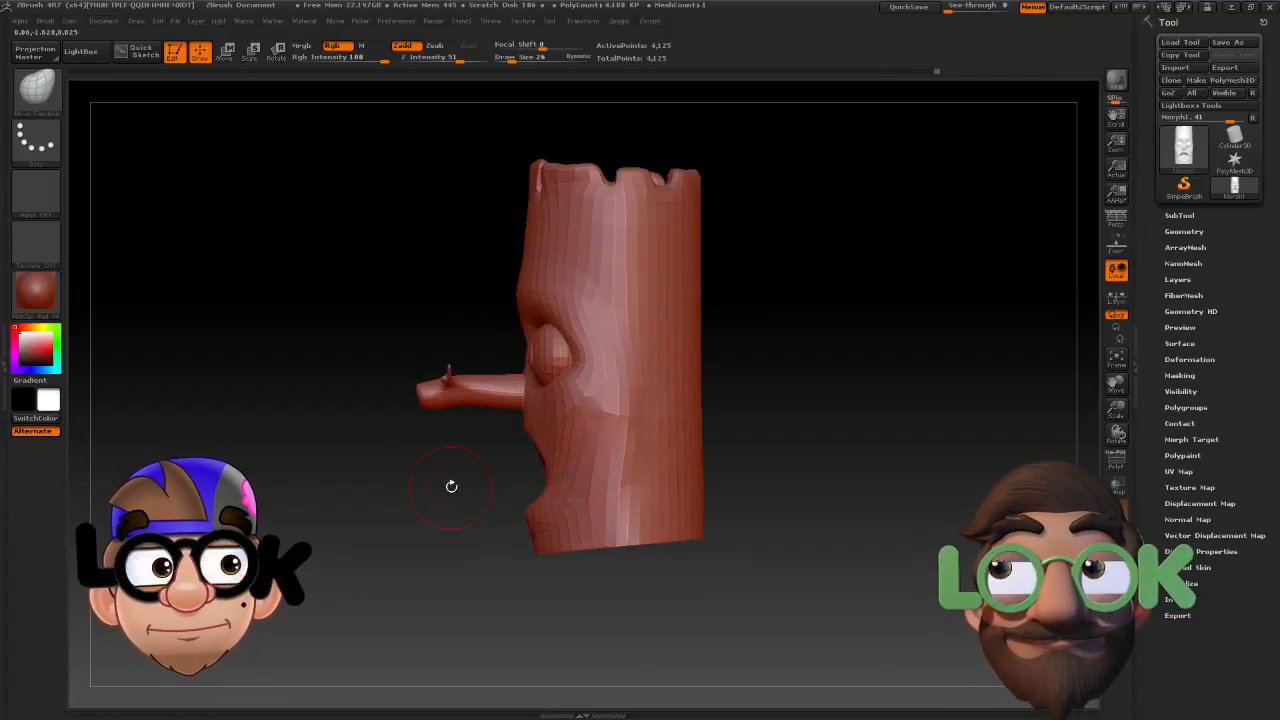
{"action": "left_click_drag", "start_coordinate": [451, 486], "coordinate": [520, 482], "text": "shift"}
{"action": "left_click_drag", "start_coordinate": [512, 60], "coordinate": [521, 60]}
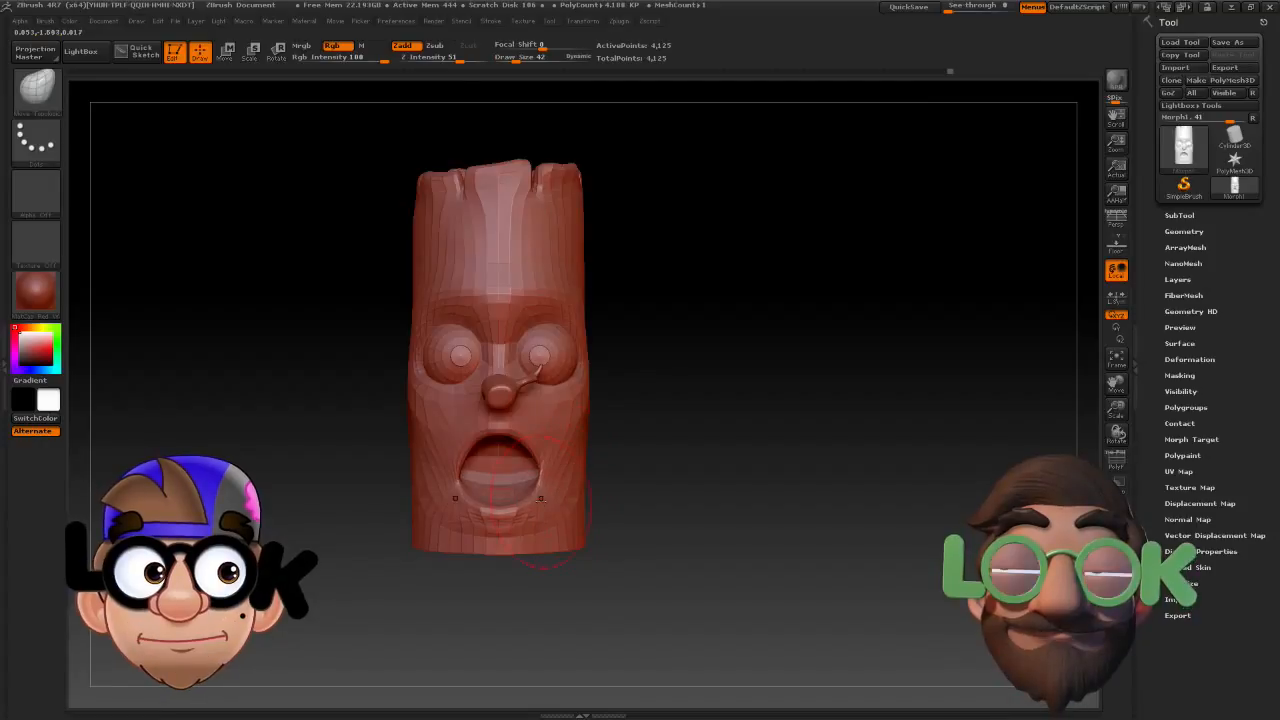
Send the head to LightWave Modeler with GoZ and delete its nose and both eyeballs.
{"action": "left_click", "coordinate": [1170, 93]}
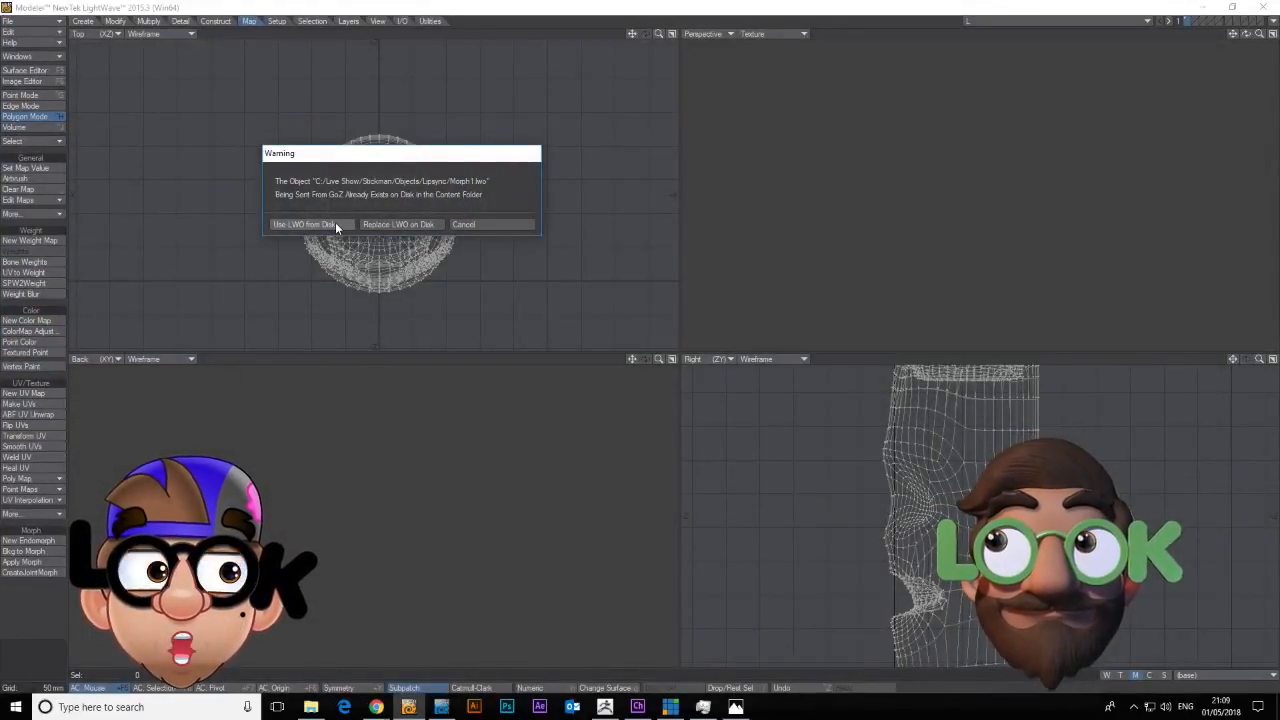
{"action": "left_click", "coordinate": [335, 224]}
{"action": "right_click_drag", "start_coordinate": [854, 571], "coordinate": [766, 606]}
{"action": "key", "text": "Delete"}
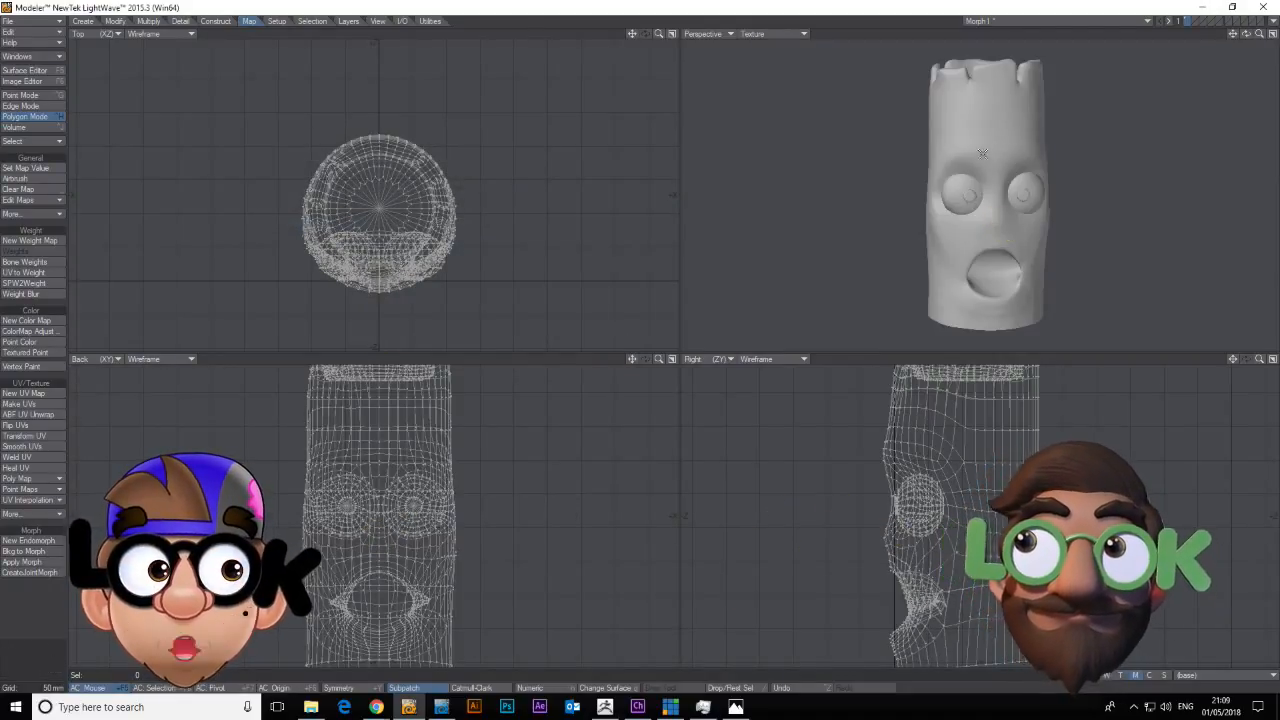
{"action": "mouse_move", "coordinate": [970, 196]}
{"action": "left_mouse_down"}
{"action": "mouse_move", "coordinate": [956, 189]}
{"action": "mouse_move", "coordinate": [1030, 184]}
{"action": "left_mouse_up"}
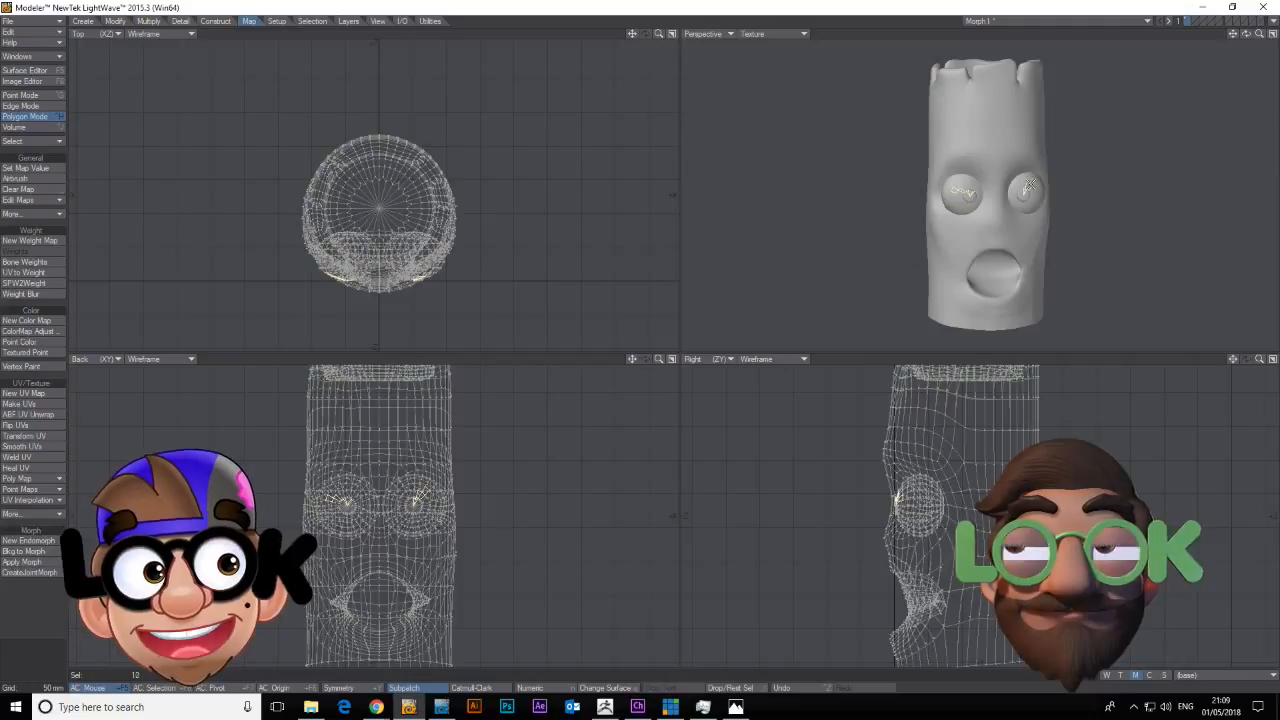
{"action": "key", "text": "]"}
{"action": "key", "text": "Delete"}
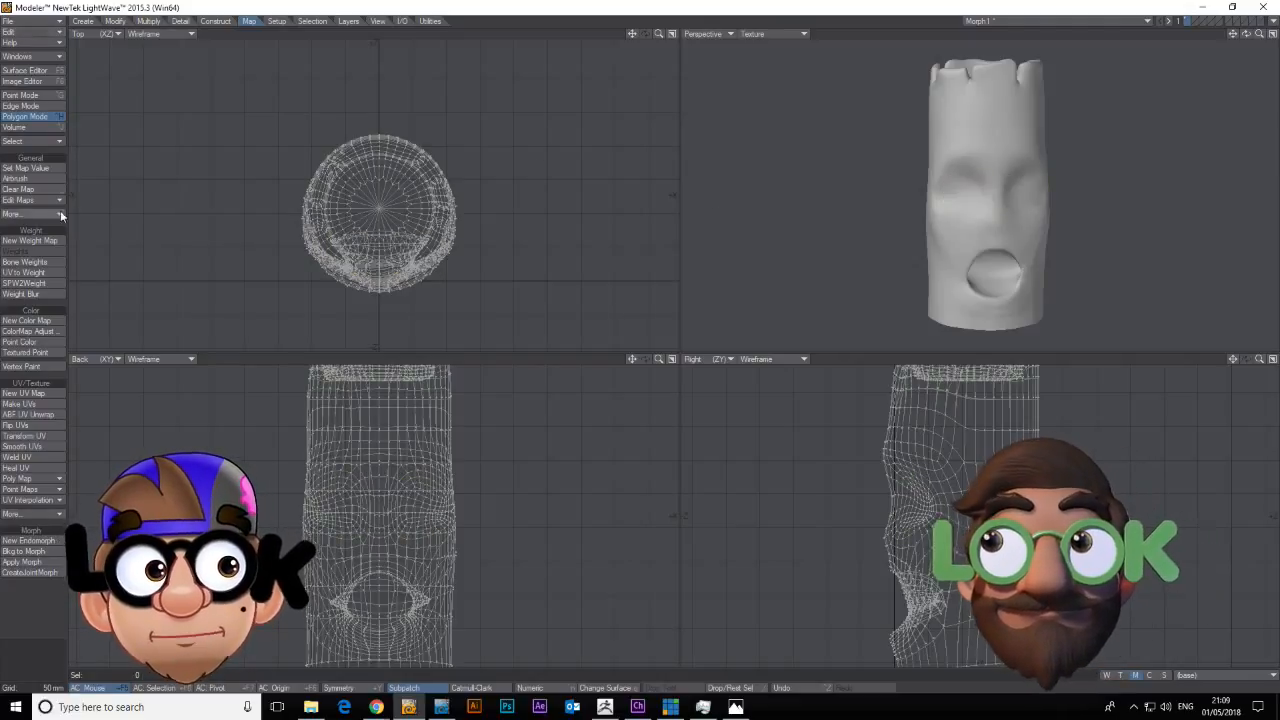
Save the head mesh as a new object named "Oh" in the Lipsync folder.
{"action": "left_click", "coordinate": [20, 21]}
{"action": "left_click", "coordinate": [58, 92]}
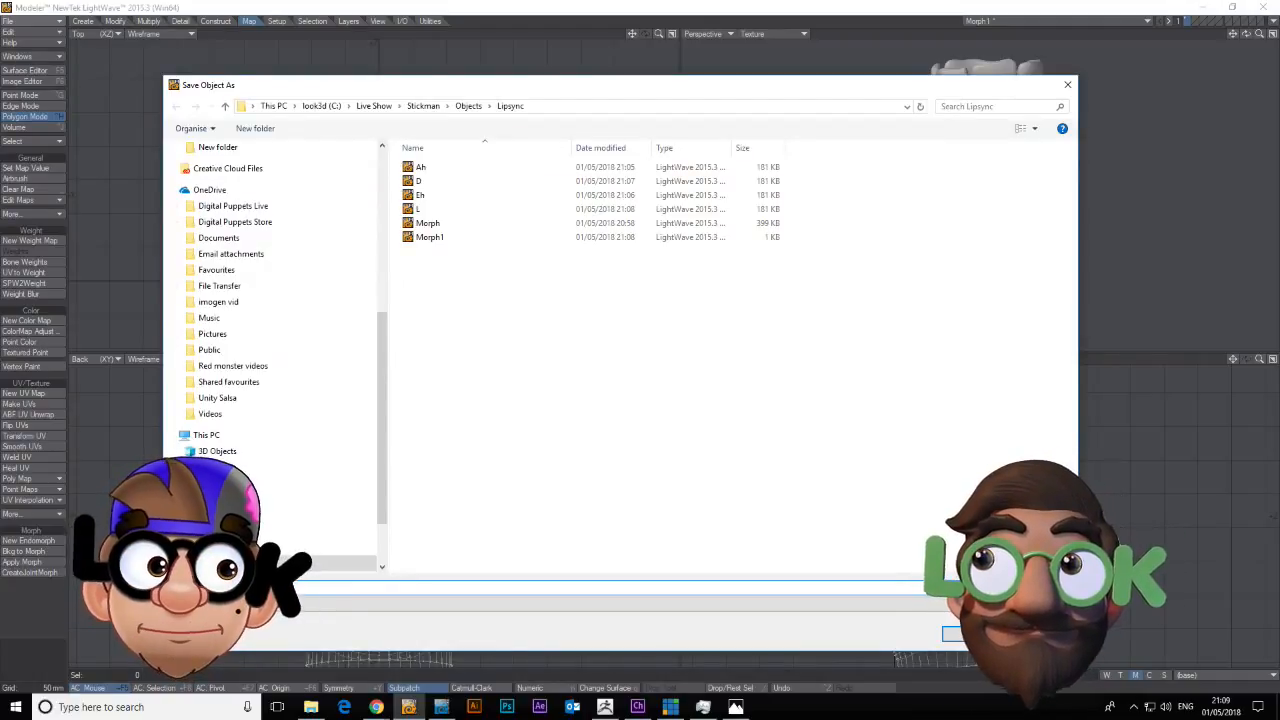
{"action": "type", "text": "Oh"}
{"action": "left_click", "coordinate": [969, 634]}
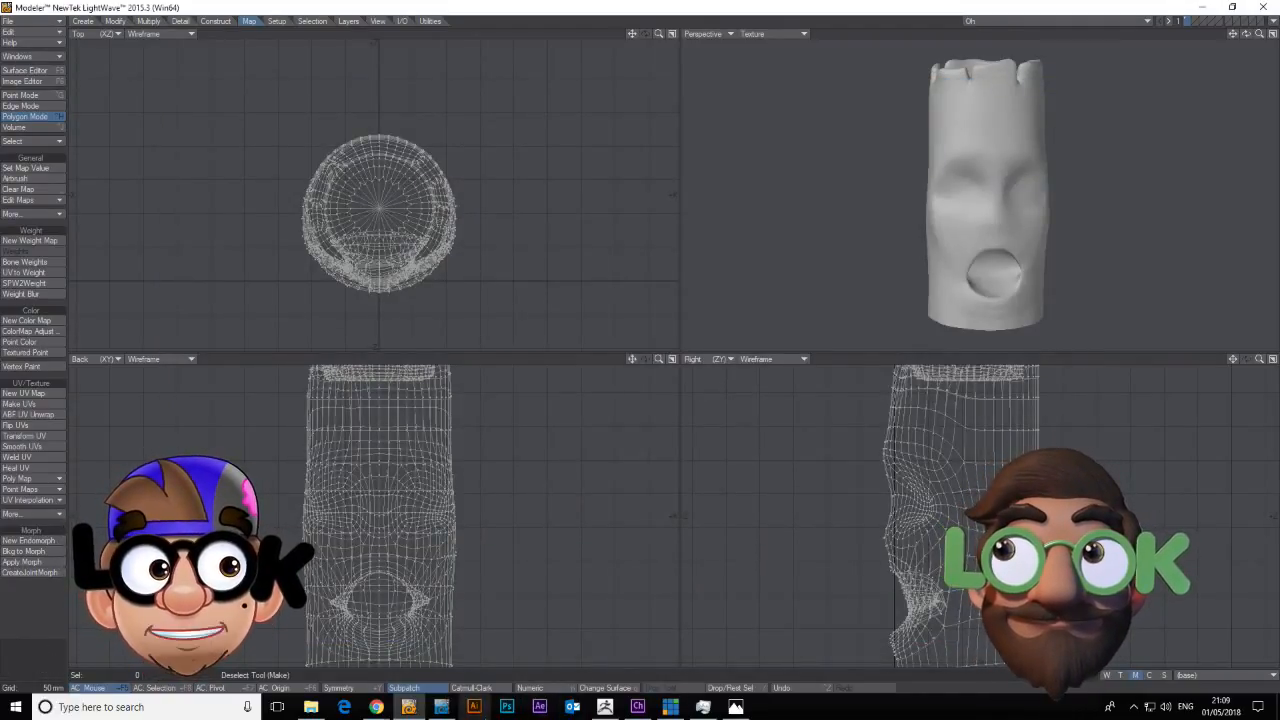
Return to ZBrush, set the draw size to 28 and push the lower lip up to partly close the mouth.
{"action": "left_click", "coordinate": [605, 707]}
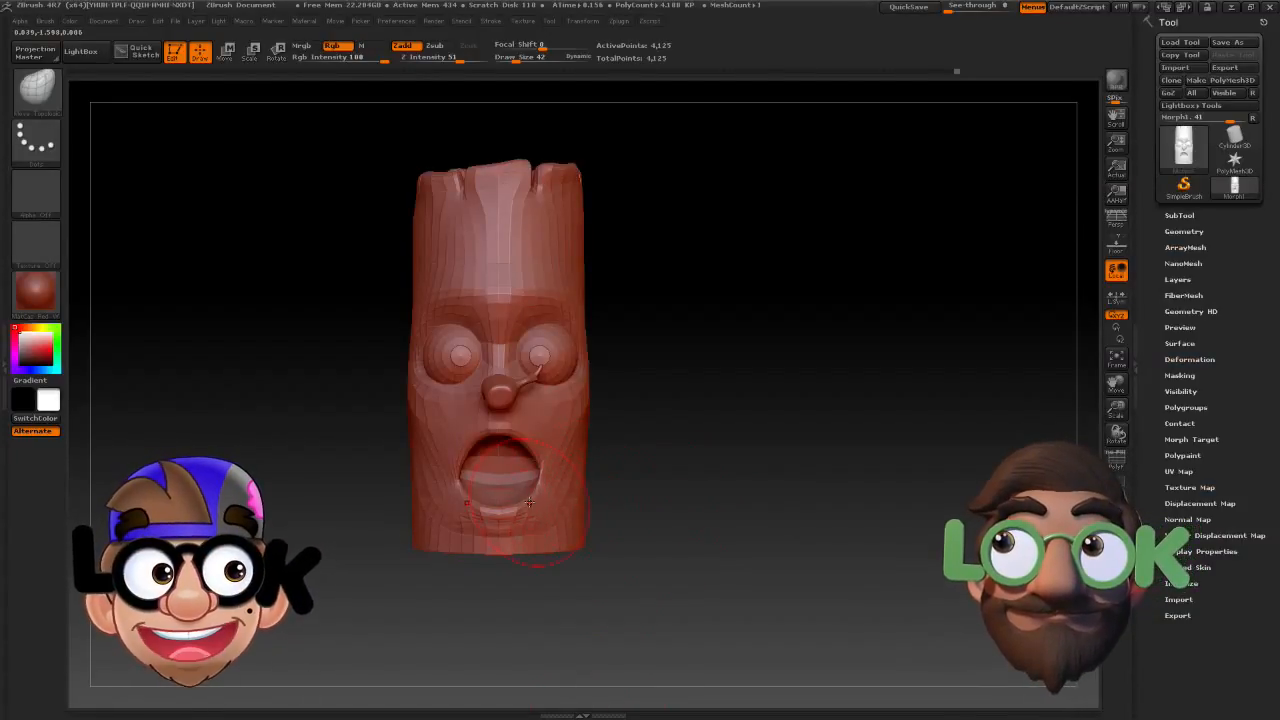
{"action": "left_click_drag", "start_coordinate": [526, 510], "coordinate": [517, 482]}
{"action": "key", "text": "ctrl+z"}
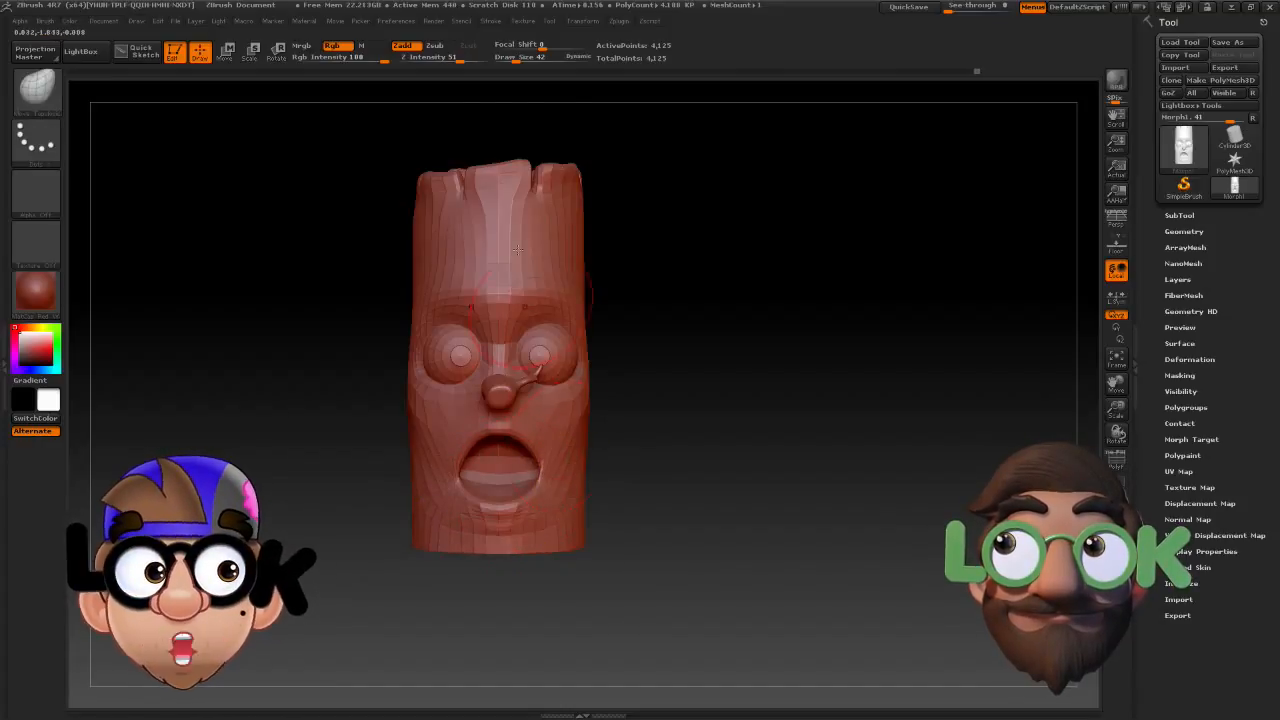
{"action": "left_click_drag", "start_coordinate": [510, 56], "coordinate": [500, 57]}
{"action": "mouse_move", "coordinate": [522, 491]}
{"action": "left_mouse_down"}
{"action": "mouse_move", "coordinate": [502, 486]}
{"action": "mouse_move", "coordinate": [521, 455]}
{"action": "mouse_move", "coordinate": [506, 452]}
{"action": "mouse_move", "coordinate": [498, 462]}
{"action": "mouse_move", "coordinate": [548, 481]}
{"action": "left_mouse_up"}
{"action": "right_click_drag", "start_coordinate": [548, 482], "coordinate": [400, 482]}
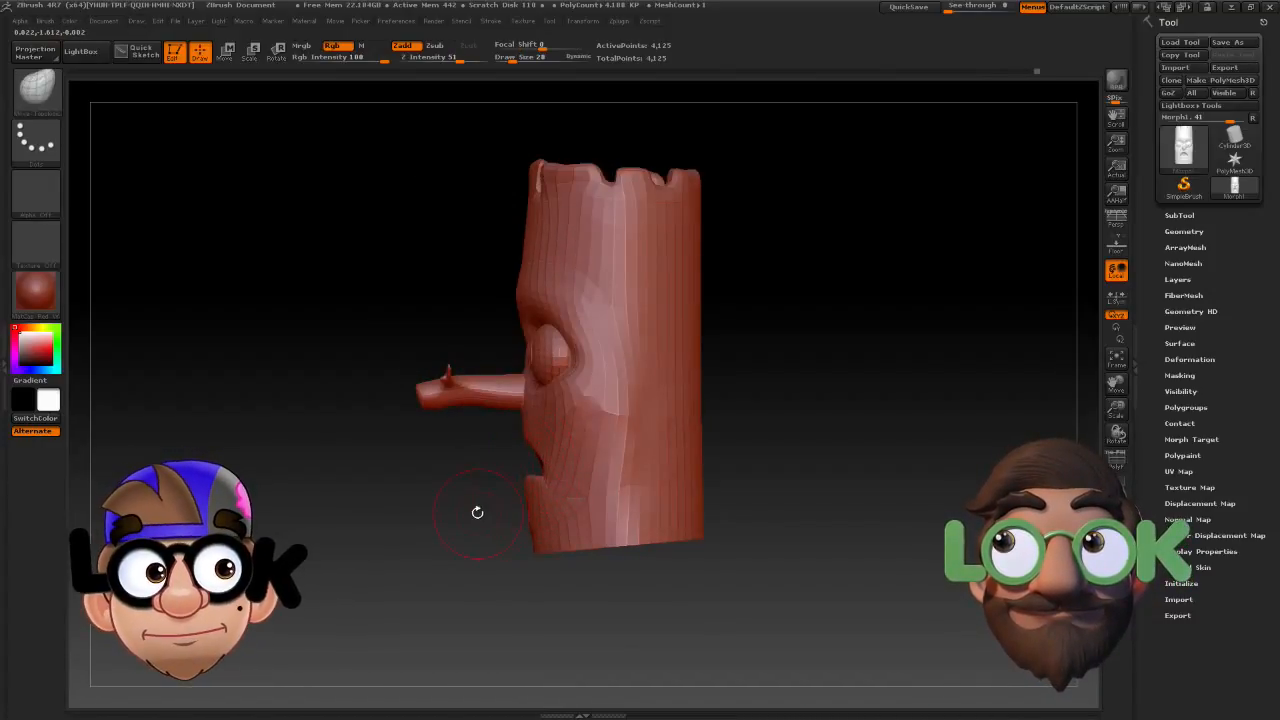
{"action": "right_click_drag", "start_coordinate": [477, 512], "coordinate": [542, 486]}
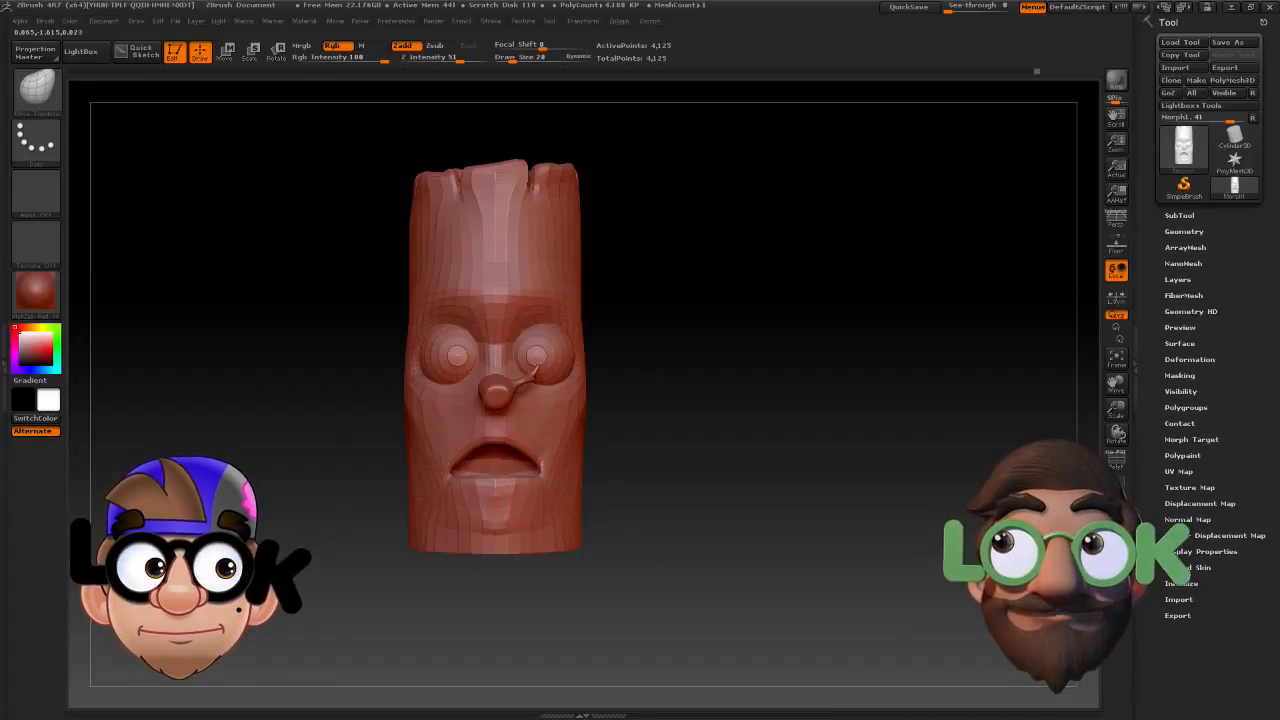
Adjust the raised lower lip and the mouth corners from the side and front.
{"action": "right_click_drag", "start_coordinate": [656, 492], "coordinate": [560, 485]}
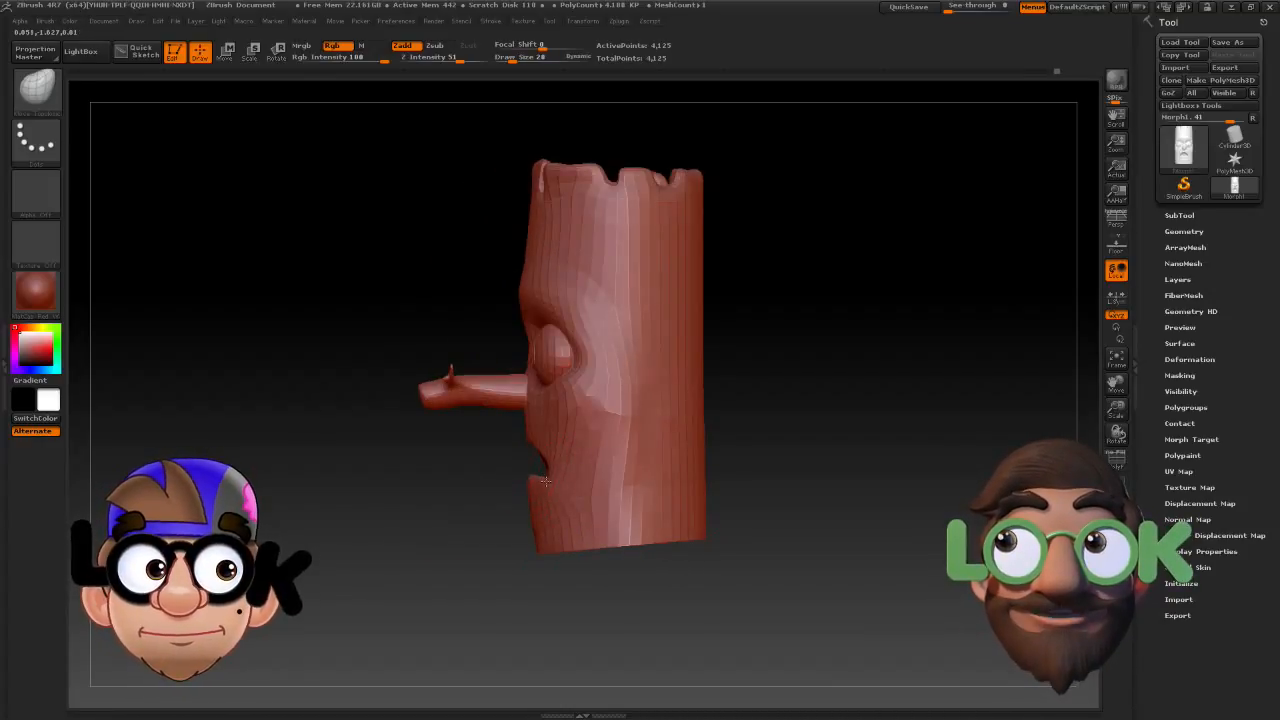
{"action": "right_click_drag", "start_coordinate": [485, 497], "coordinate": [512, 497]}
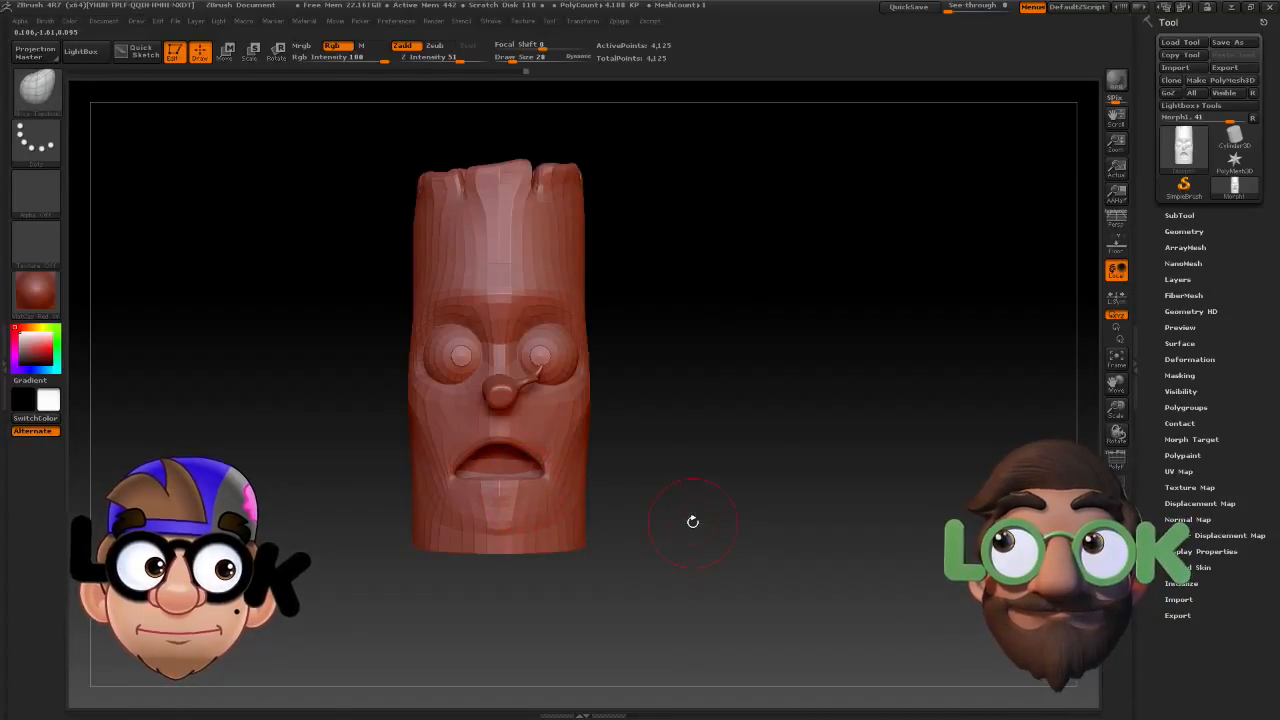
{"action": "right_click_drag", "start_coordinate": [692, 521], "coordinate": [554, 496]}
{"action": "right_click_drag", "start_coordinate": [464, 510], "coordinate": [526, 498]}
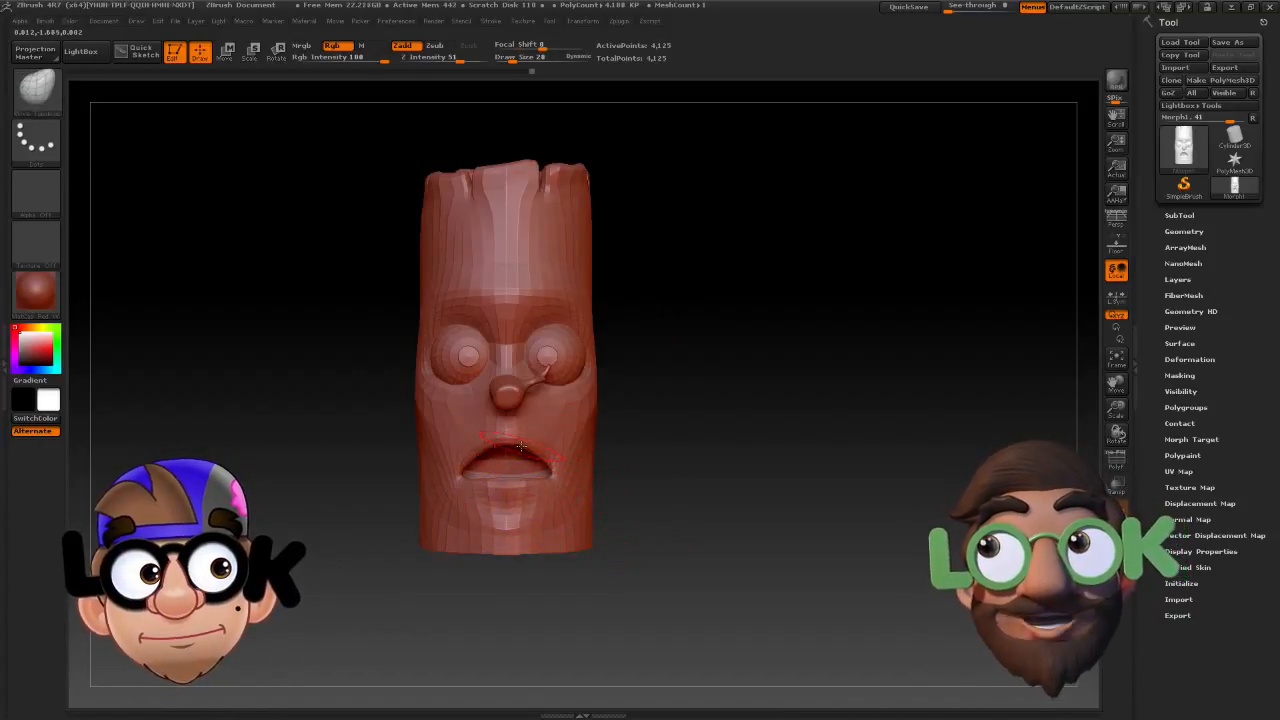
Send the head with the partly closed mouth to LightWave Modeler with GoZ, replacing the LWO on disk, and delete its nose and both eyeballs.
{"action": "left_click", "coordinate": [1172, 94]}
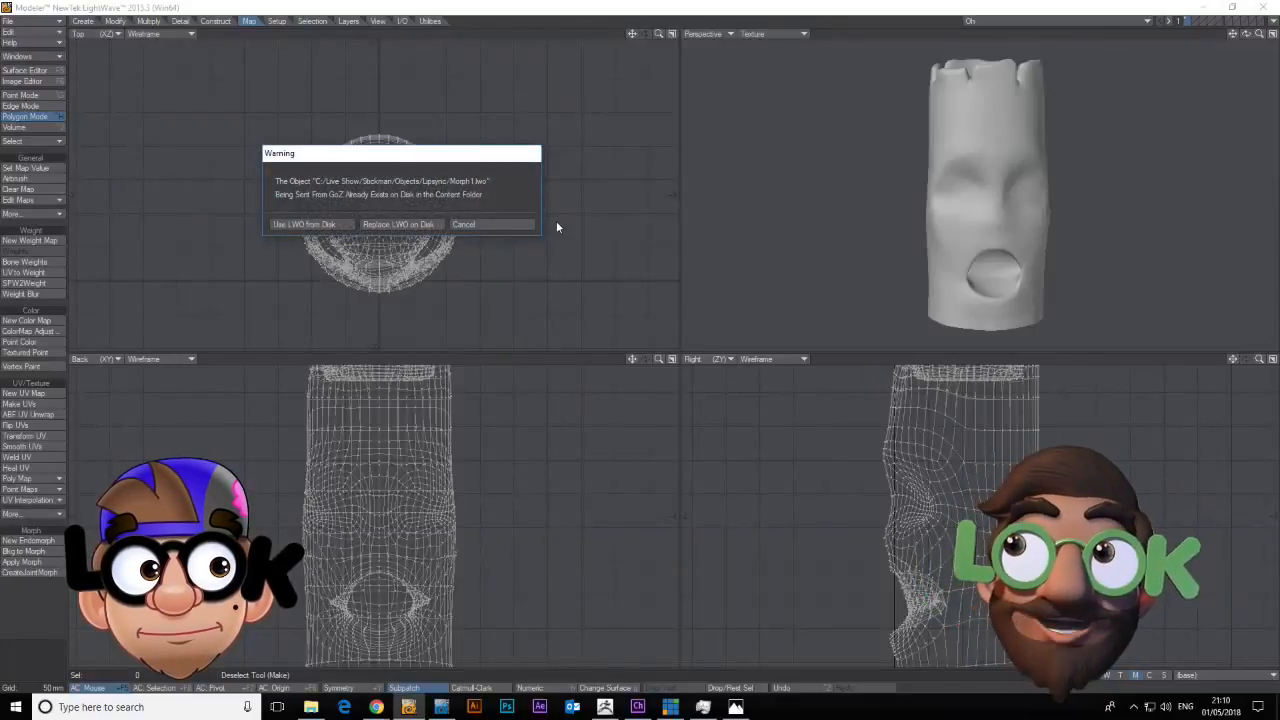
{"action": "left_click", "coordinate": [425, 224]}
{"action": "left_click", "coordinate": [700, 298]}
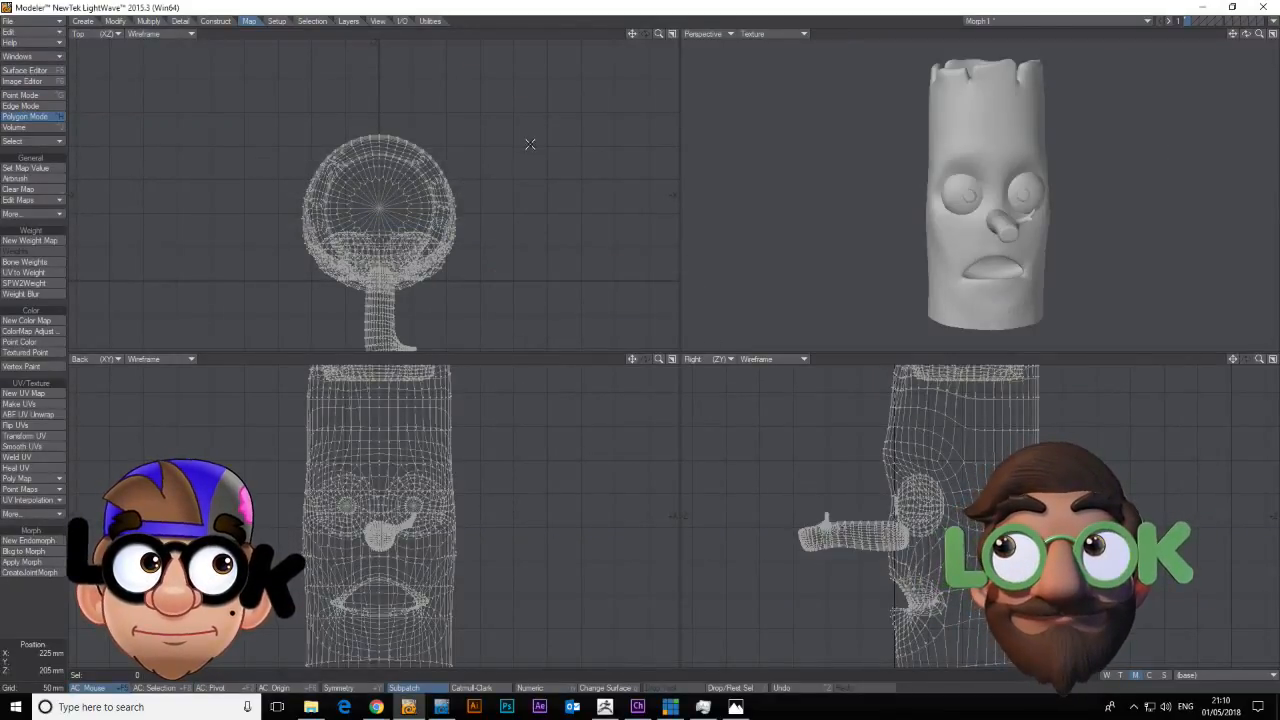
{"action": "mouse_move", "coordinate": [858, 575]}
{"action": "right_mouse_down"}
{"action": "mouse_move", "coordinate": [765, 575]}
{"action": "mouse_move", "coordinate": [791, 591]}
{"action": "right_mouse_up"}
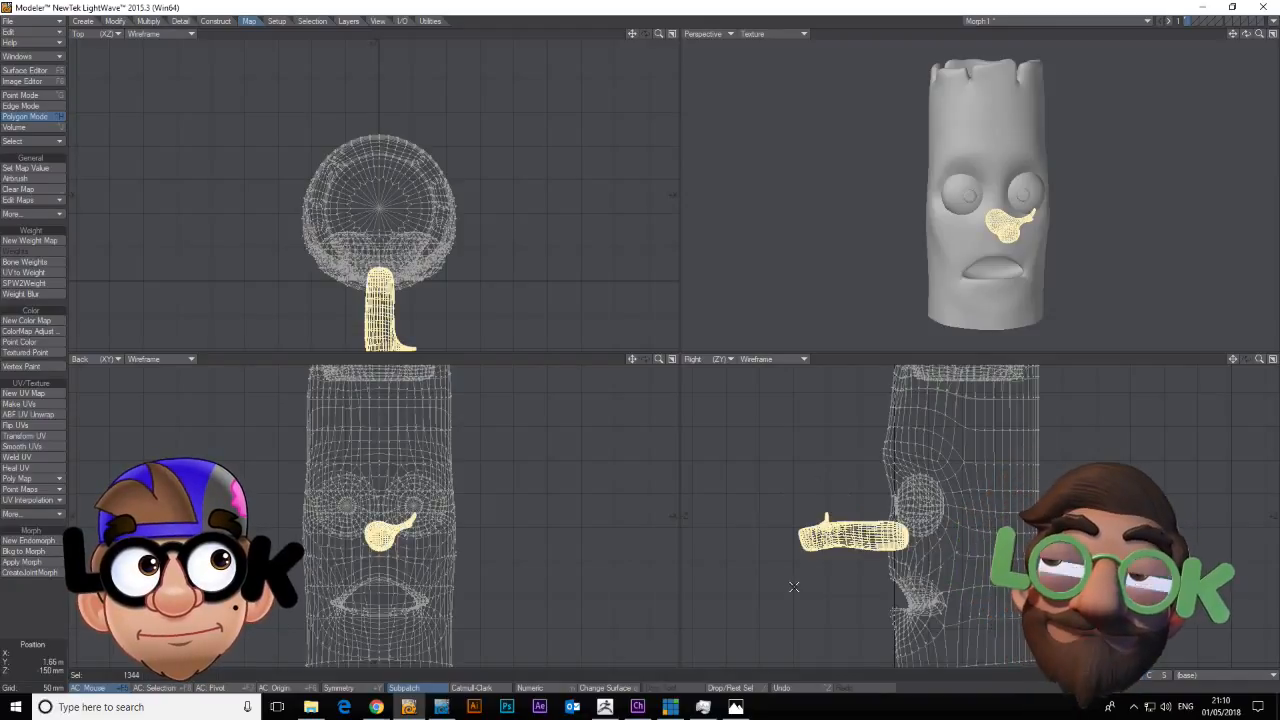
{"action": "key", "text": "Delete"}
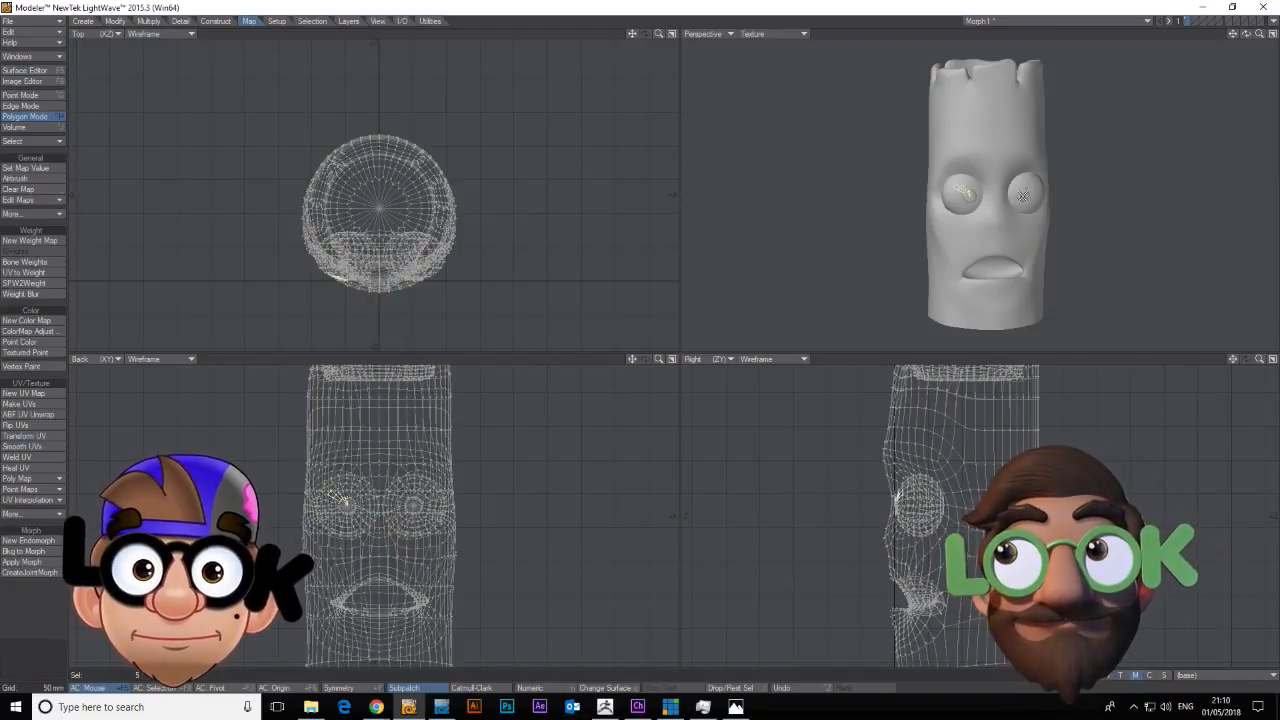
{"action": "key", "text": "bracketright"}
{"action": "key", "text": "Delete"}
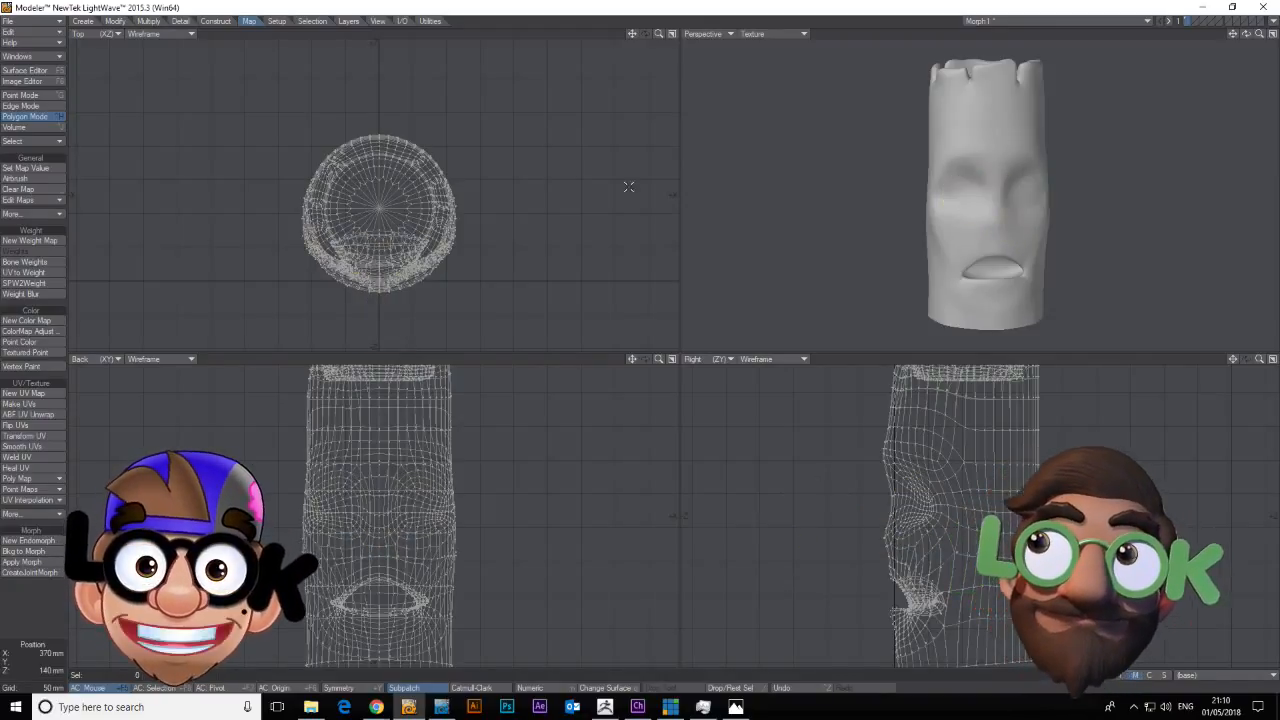
Save the head mesh as a new object named "Uh" in the Lipsync folder.
{"action": "left_click", "coordinate": [32, 21]}
{"action": "left_click", "coordinate": [61, 102]}
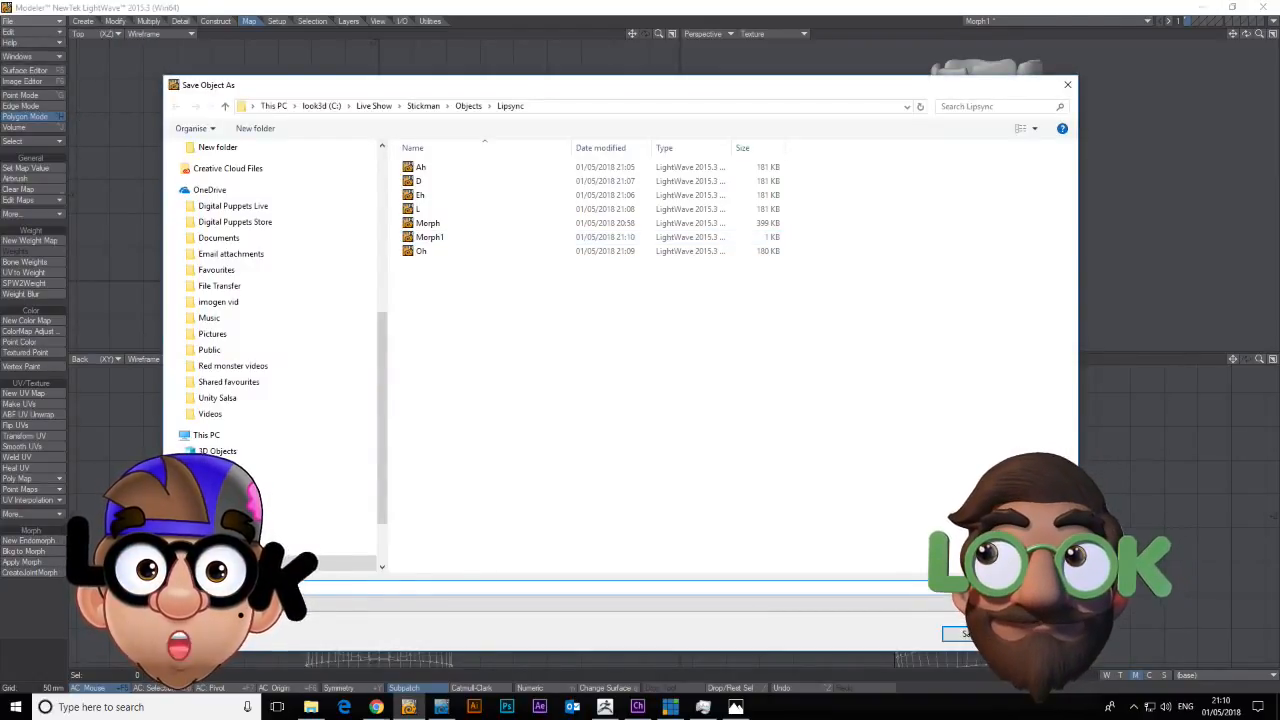
{"action": "key", "text": "Return"}
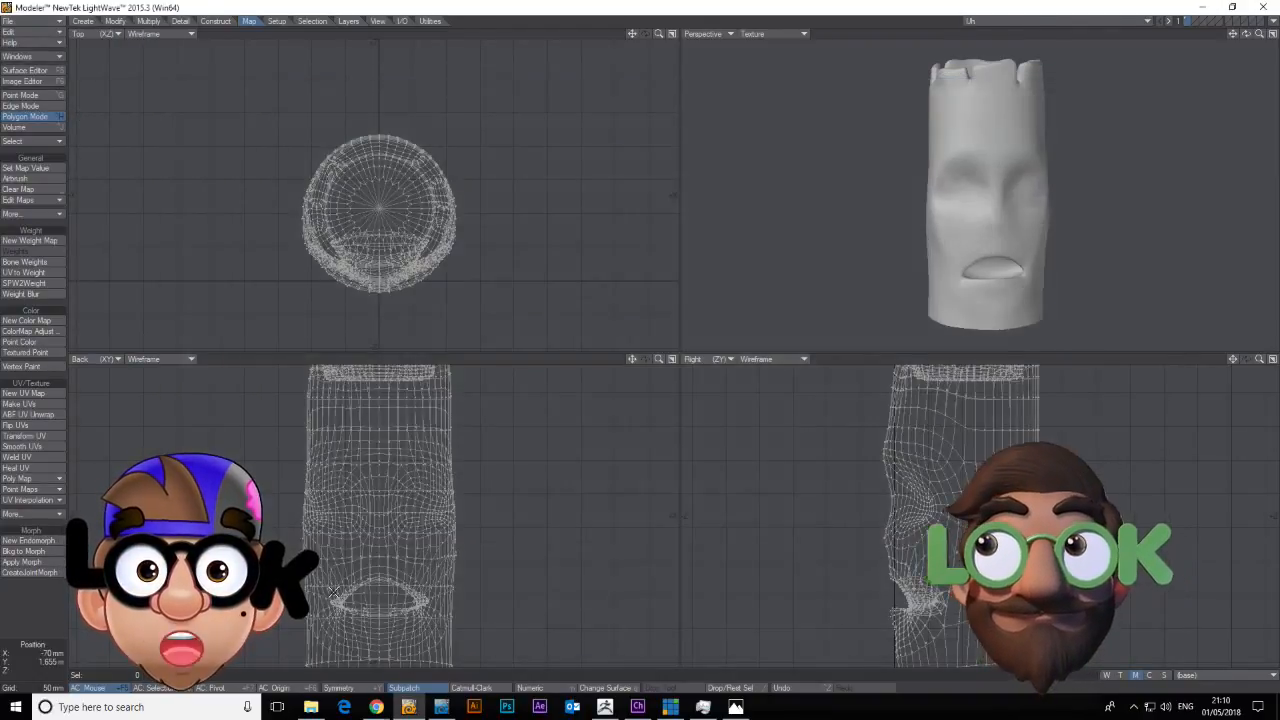
Return to ZBrush and pull the mouth corners inward and forward to narrow the mouth into a rounded opening.
{"action": "left_click", "coordinate": [605, 707]}
{"action": "left_click_drag", "start_coordinate": [728, 500], "coordinate": [560, 475]}
{"action": "mouse_move", "coordinate": [477, 475]}
{"action": "left_mouse_down"}
{"action": "mouse_move", "coordinate": [565, 478]}
{"action": "mouse_move", "coordinate": [541, 467]}
{"action": "left_mouse_up"}
{"action": "mouse_move", "coordinate": [747, 509]}
{"action": "left_mouse_down"}
{"action": "mouse_move", "coordinate": [800, 513]}
{"action": "mouse_move", "coordinate": [625, 478]}
{"action": "left_mouse_up"}
{"action": "key", "text": "ctrl+z"}
{"action": "left_click_drag", "start_coordinate": [832, 512], "coordinate": [625, 470]}
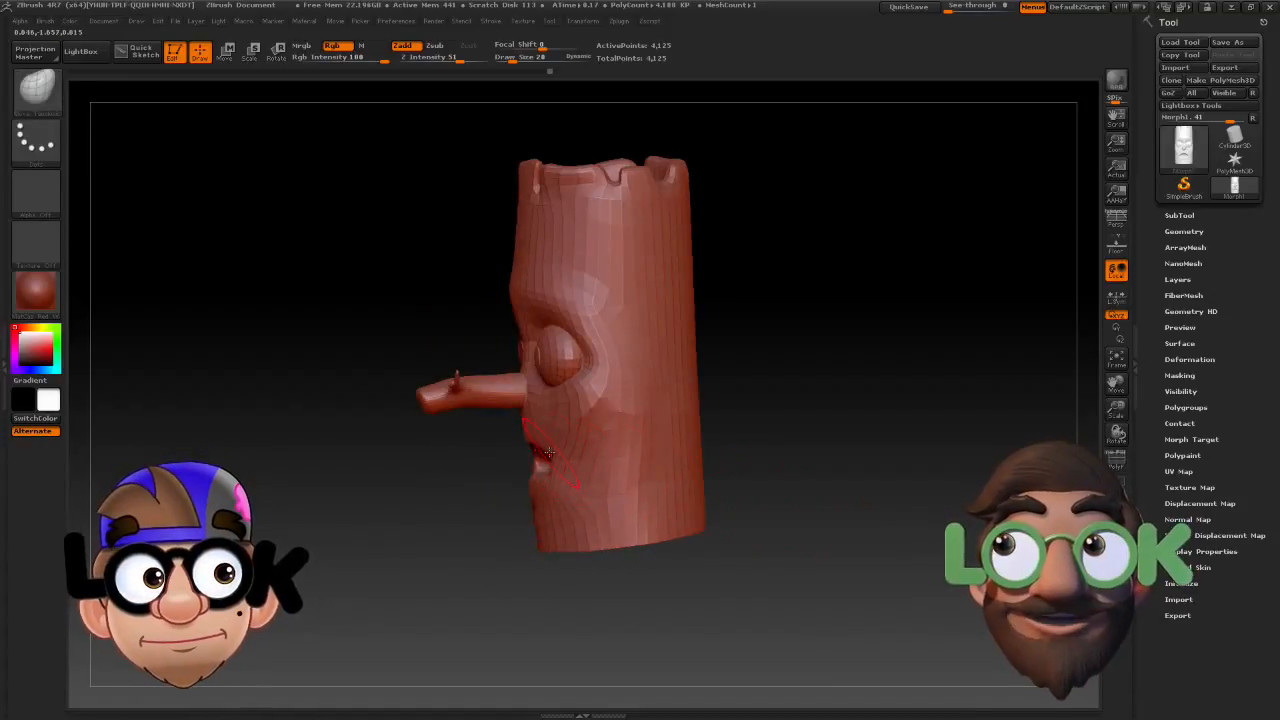
{"action": "mouse_move", "coordinate": [468, 491]}
{"action": "left_mouse_down"}
{"action": "mouse_move", "coordinate": [556, 491]}
{"action": "mouse_move", "coordinate": [526, 497]}
{"action": "left_mouse_up"}
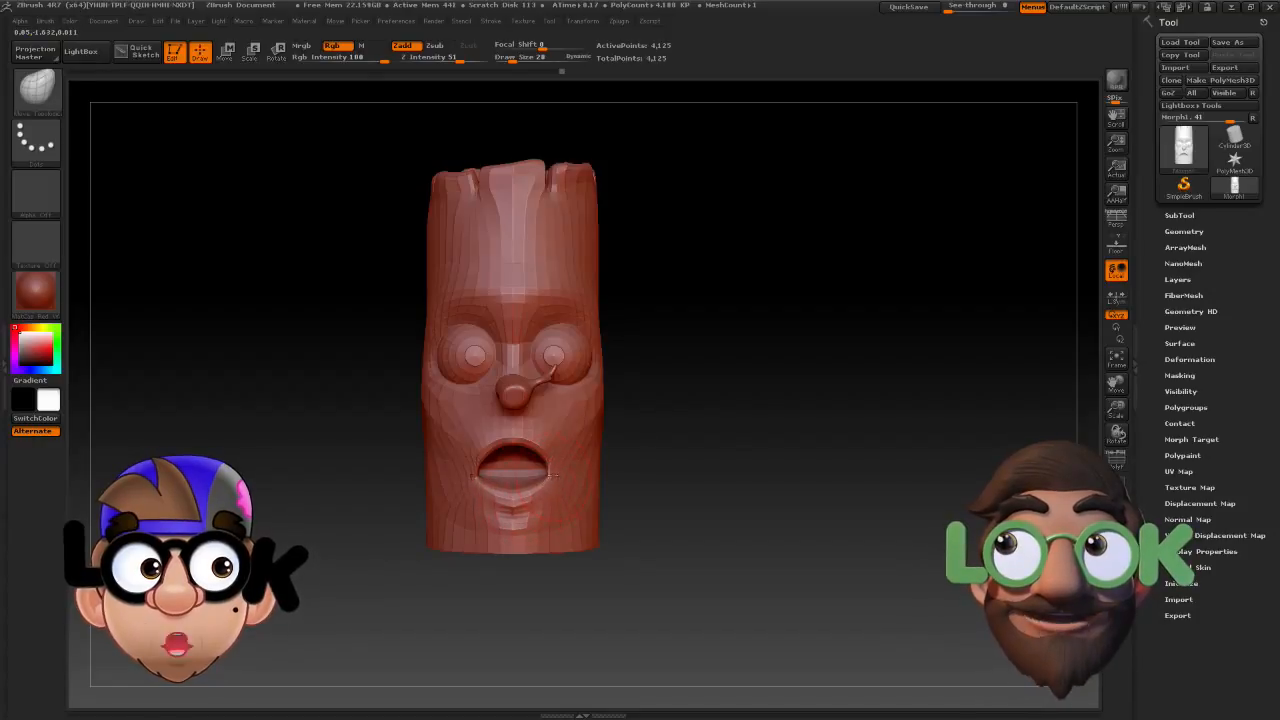
Narrow the mouth further from angled, front and side views and smooth the lips around the opening.
{"action": "mouse_move", "coordinate": [618, 505]}
{"action": "left_mouse_down"}
{"action": "mouse_move", "coordinate": [643, 506]}
{"action": "mouse_move", "coordinate": [565, 487]}
{"action": "mouse_move", "coordinate": [520, 514]}
{"action": "mouse_move", "coordinate": [567, 516]}
{"action": "left_mouse_up"}
{"action": "left_click_drag", "start_coordinate": [692, 466], "coordinate": [754, 492]}
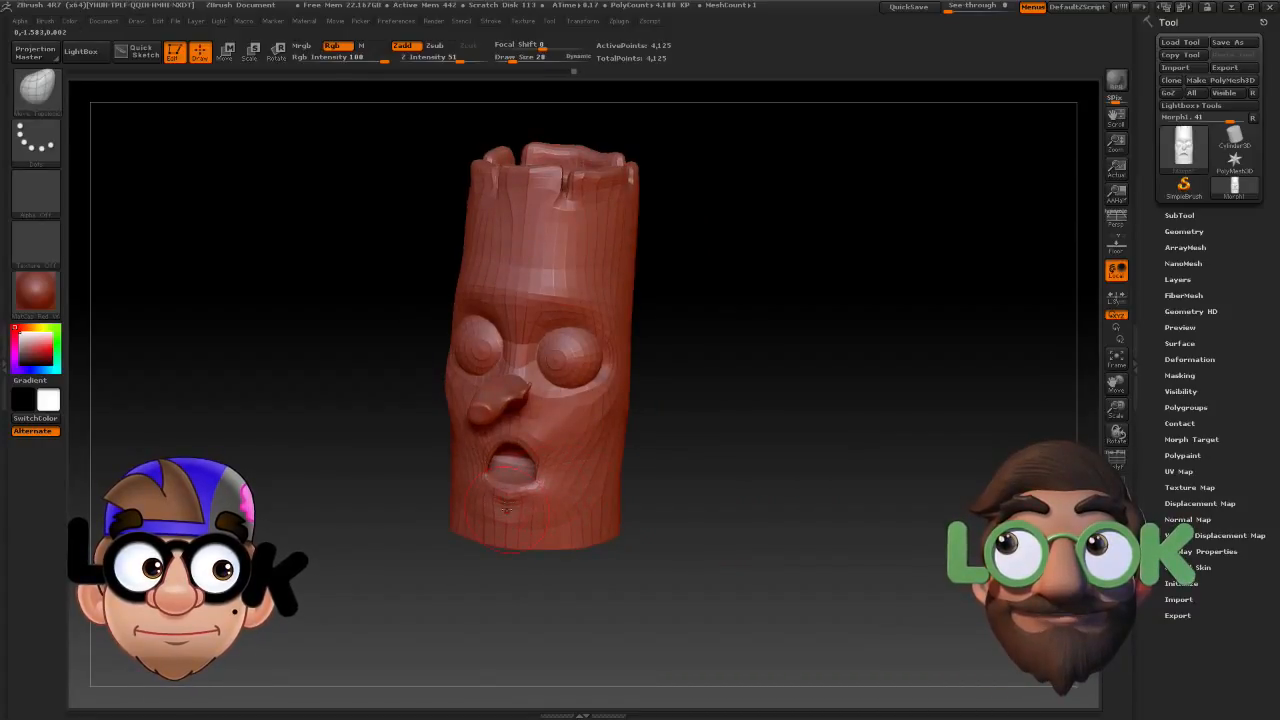
{"action": "left_click_drag", "start_coordinate": [725, 486], "coordinate": [511, 453], "text": "shift"}
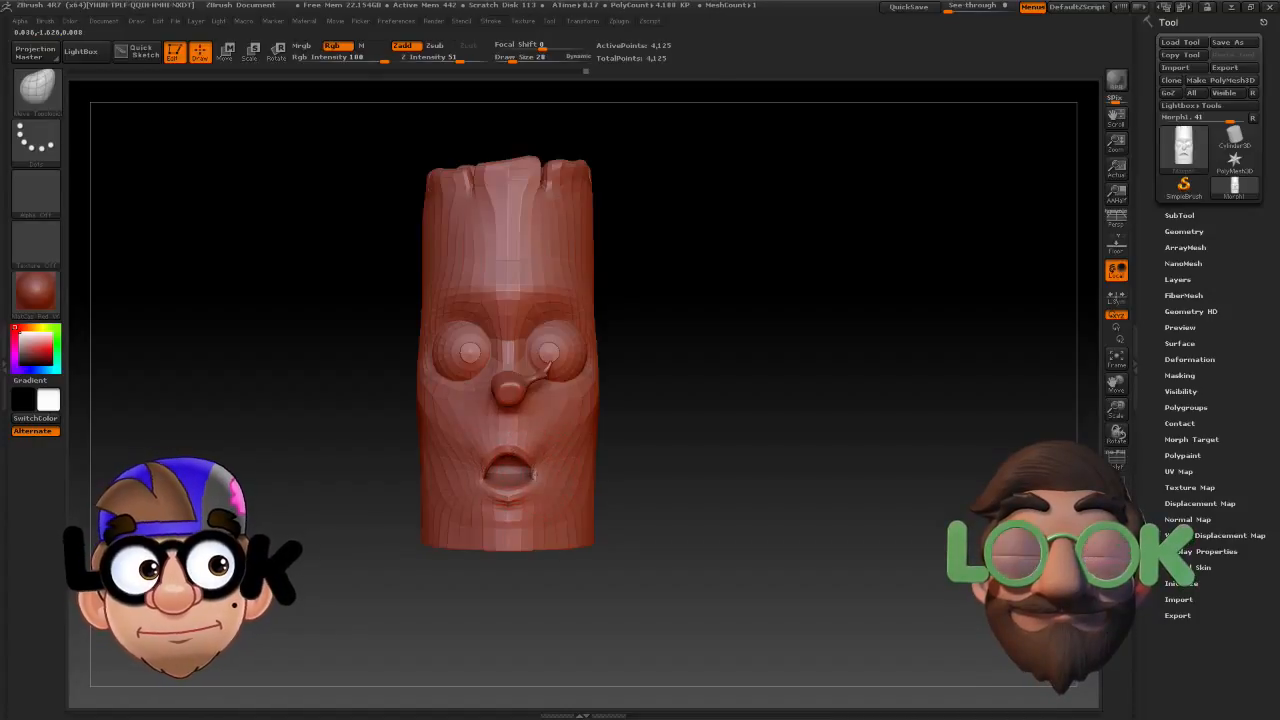
{"action": "left_click_drag", "start_coordinate": [661, 537], "coordinate": [543, 505]}
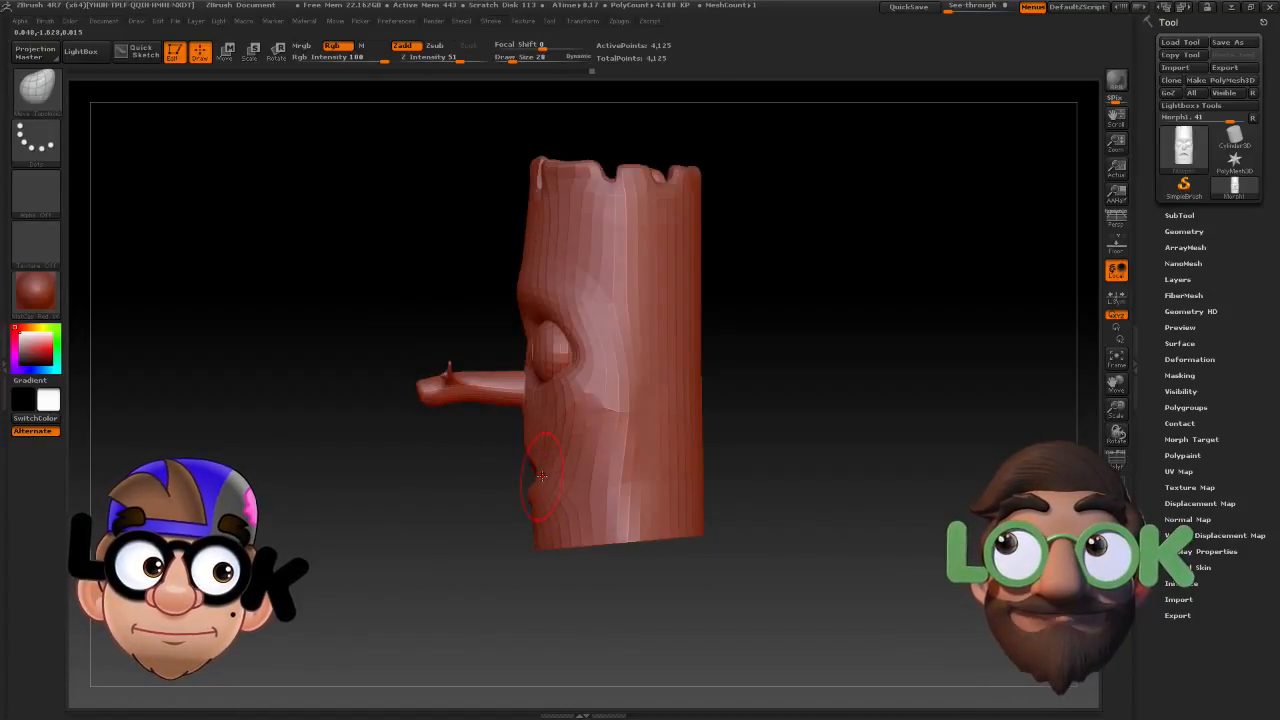
{"action": "mouse_move", "coordinate": [463, 523]}
{"action": "left_mouse_down"}
{"action": "mouse_move", "coordinate": [513, 535]}
{"action": "mouse_move", "coordinate": [490, 510]}
{"action": "mouse_move", "coordinate": [540, 500]}
{"action": "left_mouse_up"}
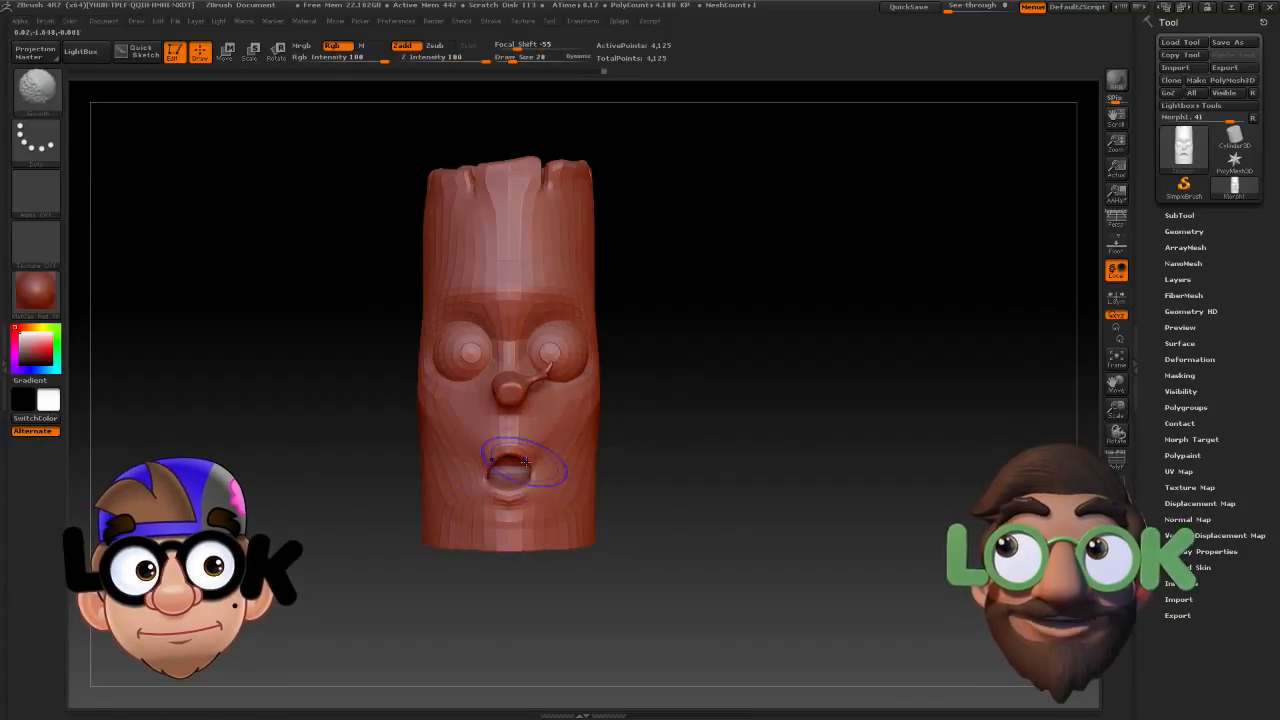
Reshape the lips from the side with a larger brush, then set the draw size to 28 and tighten the mouth into a small round opening.
{"action": "left_click_drag", "start_coordinate": [712, 517], "coordinate": [642, 508]}
{"action": "left_click_drag", "start_coordinate": [511, 59], "coordinate": [517, 59]}
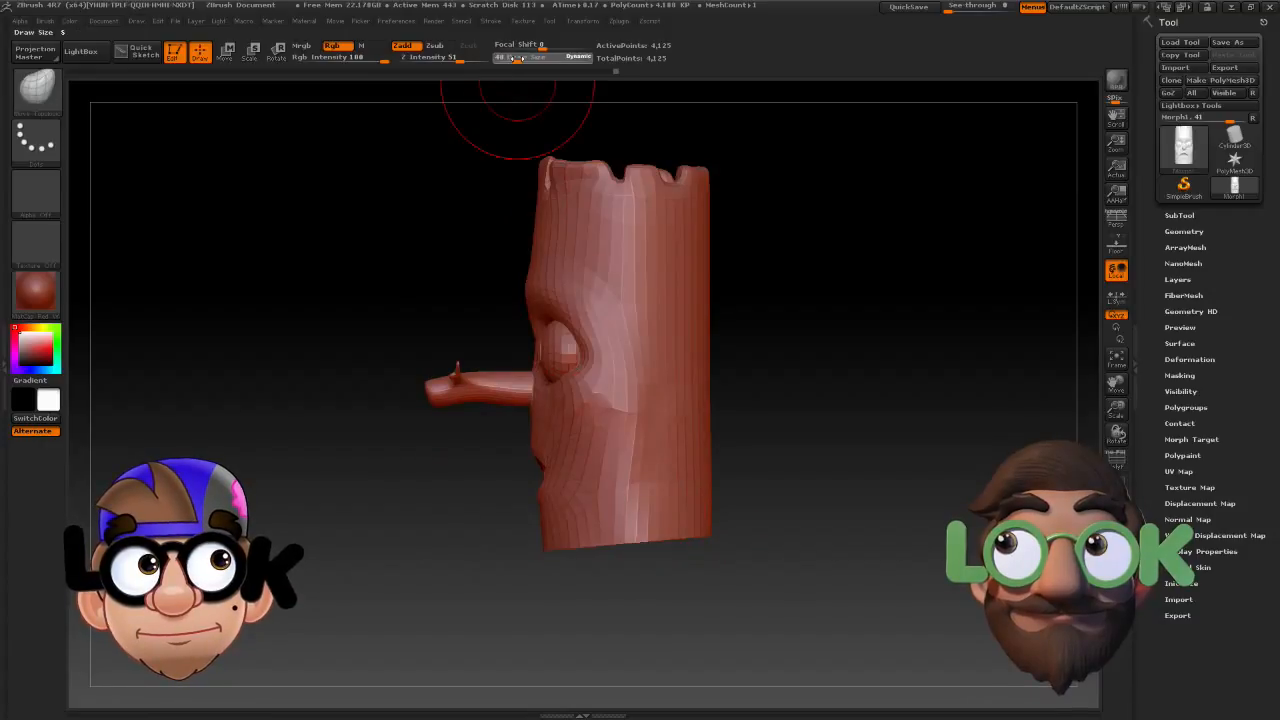
{"action": "left_click_drag", "start_coordinate": [504, 493], "coordinate": [590, 500]}
{"action": "left_click_drag", "start_coordinate": [518, 60], "coordinate": [514, 58]}
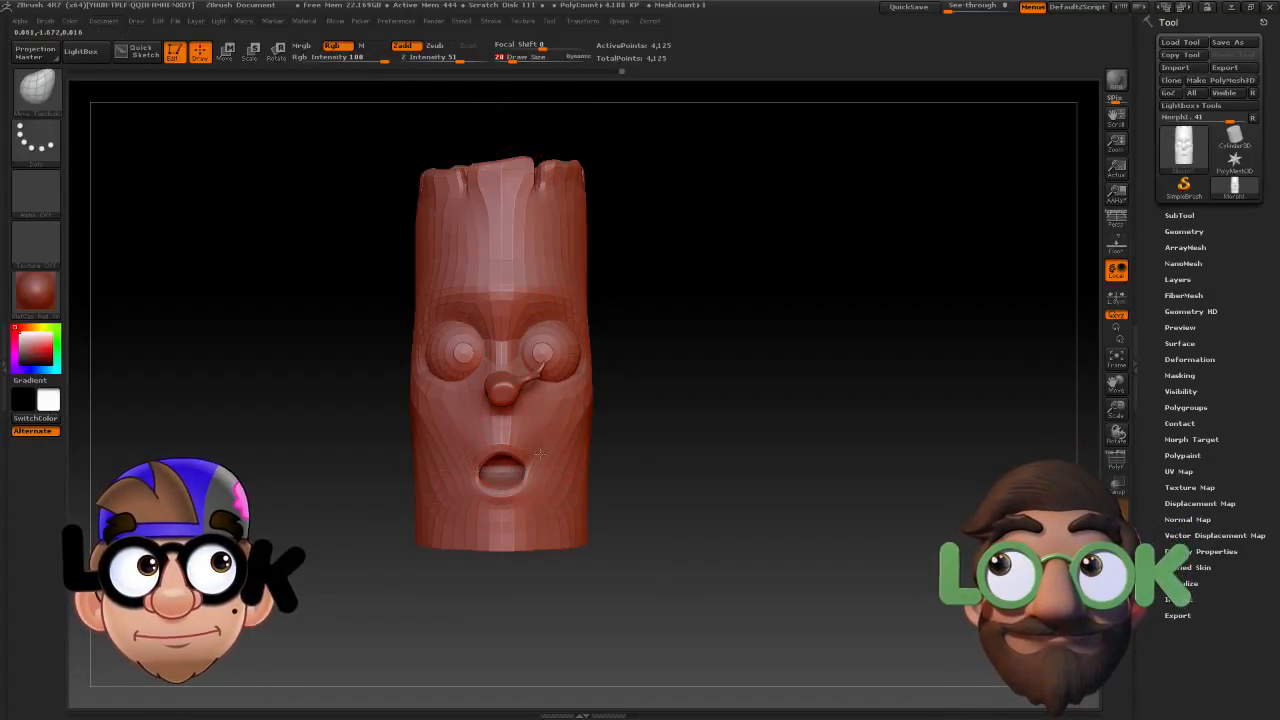
{"action": "left_click_drag", "start_coordinate": [613, 503], "coordinate": [521, 498]}
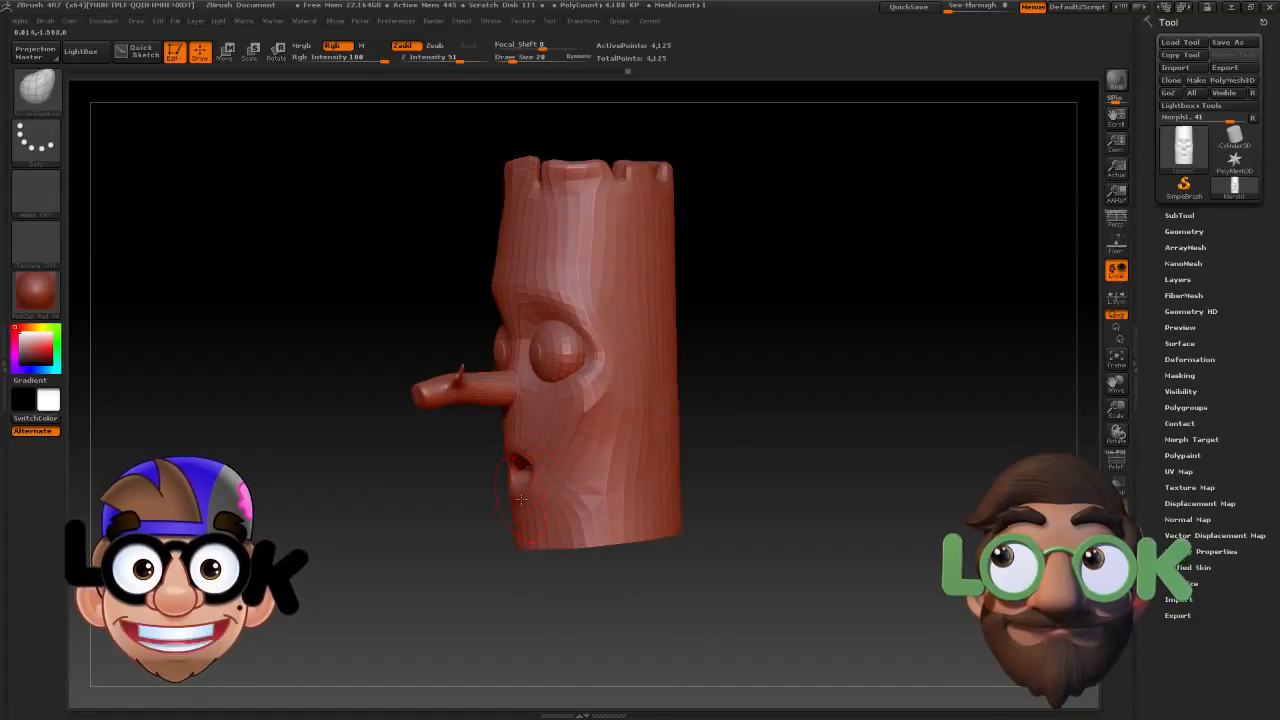
{"action": "mouse_move", "coordinate": [418, 500]}
{"action": "left_mouse_down"}
{"action": "mouse_move", "coordinate": [530, 488]}
{"action": "mouse_move", "coordinate": [553, 470]}
{"action": "left_mouse_up"}
{"action": "left_click_drag", "start_coordinate": [652, 499], "coordinate": [690, 490]}
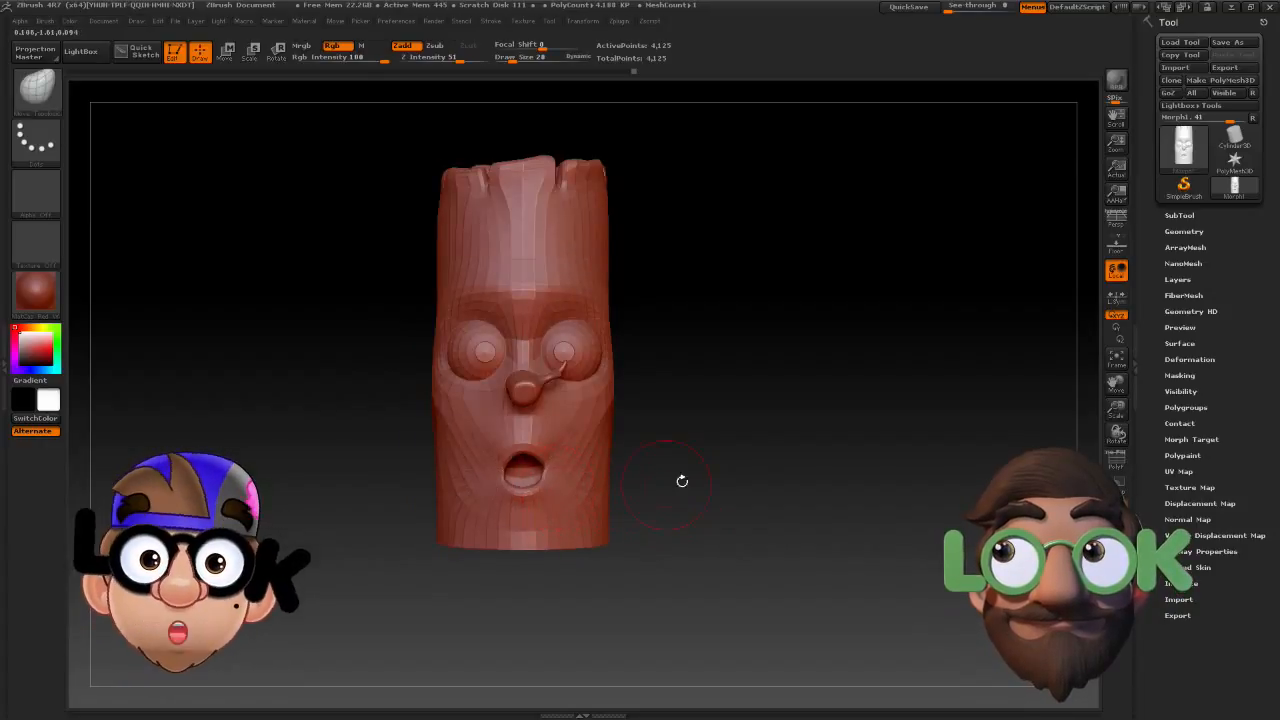
Send the small round-mouth head to LightWave Modeler with GoZ, replacing the LWO on disk, and delete the nose and both eyeballs.
{"action": "left_click", "coordinate": [1168, 92]}
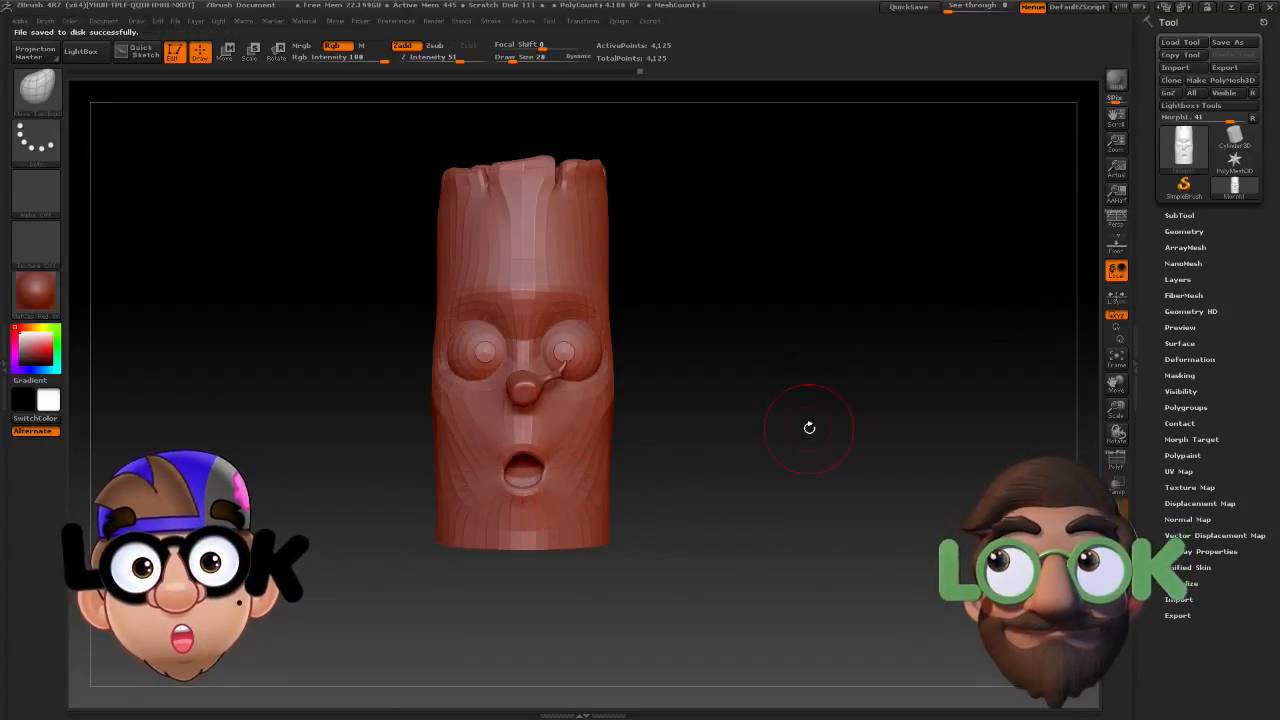
{"action": "left_click", "coordinate": [402, 227]}
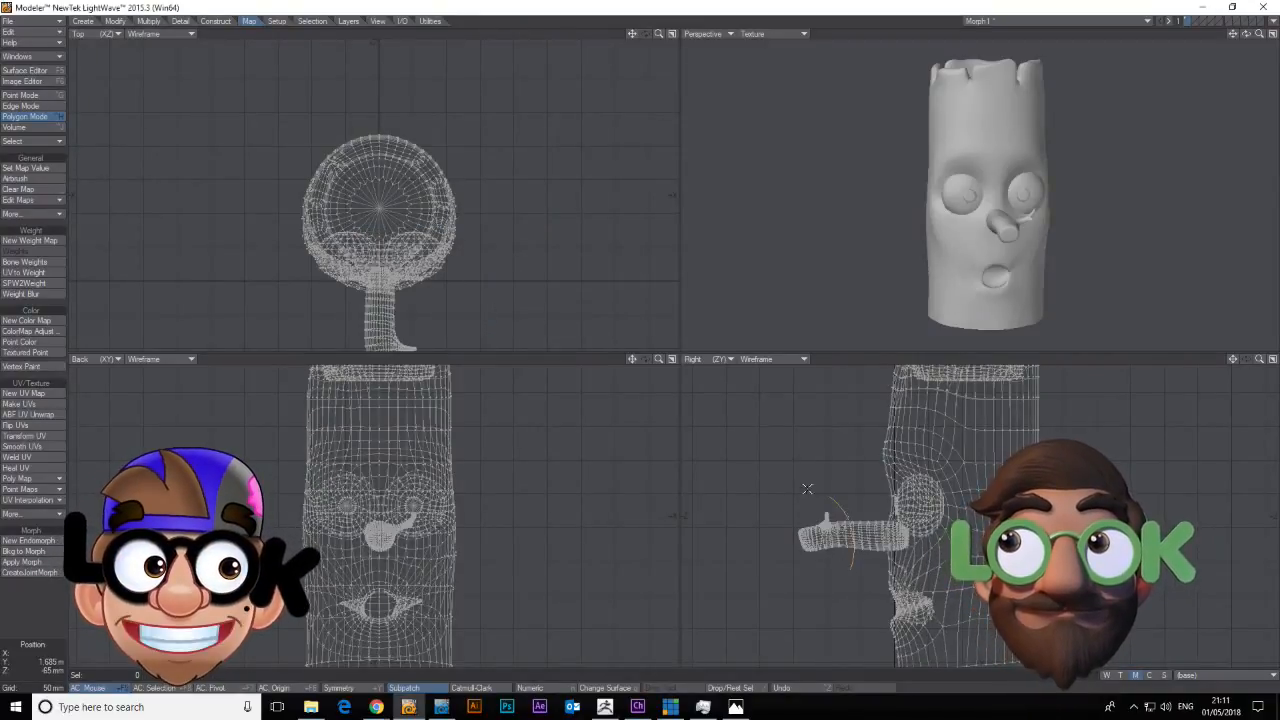
{"action": "right_click_drag", "start_coordinate": [807, 489], "coordinate": [806, 616]}
{"action": "key", "text": "]"}
{"action": "key", "text": "Delete"}
{"action": "left_click_drag", "start_coordinate": [967, 197], "coordinate": [1036, 192]}
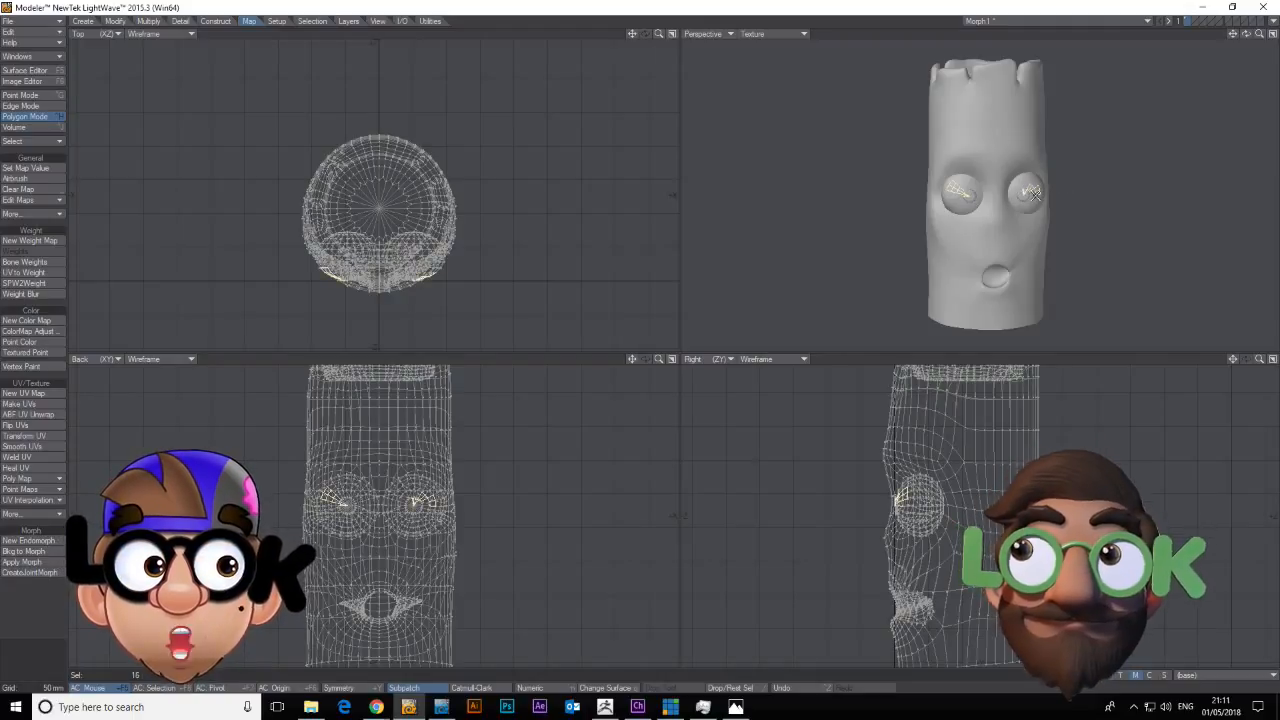
{"action": "key", "text": "Delete"}
Save the head mesh as a new object named "Woo" in the Lipsync folder.
{"action": "left_click", "coordinate": [10, 20]}
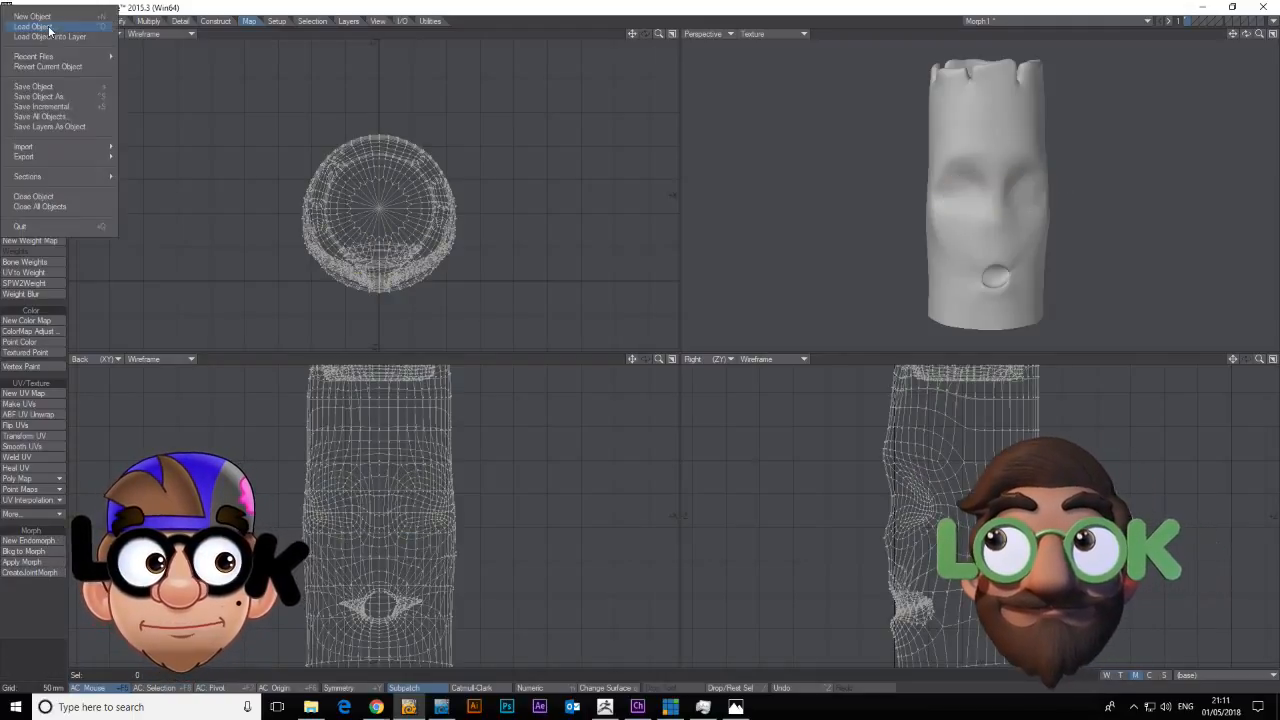
{"action": "left_click", "coordinate": [62, 97]}
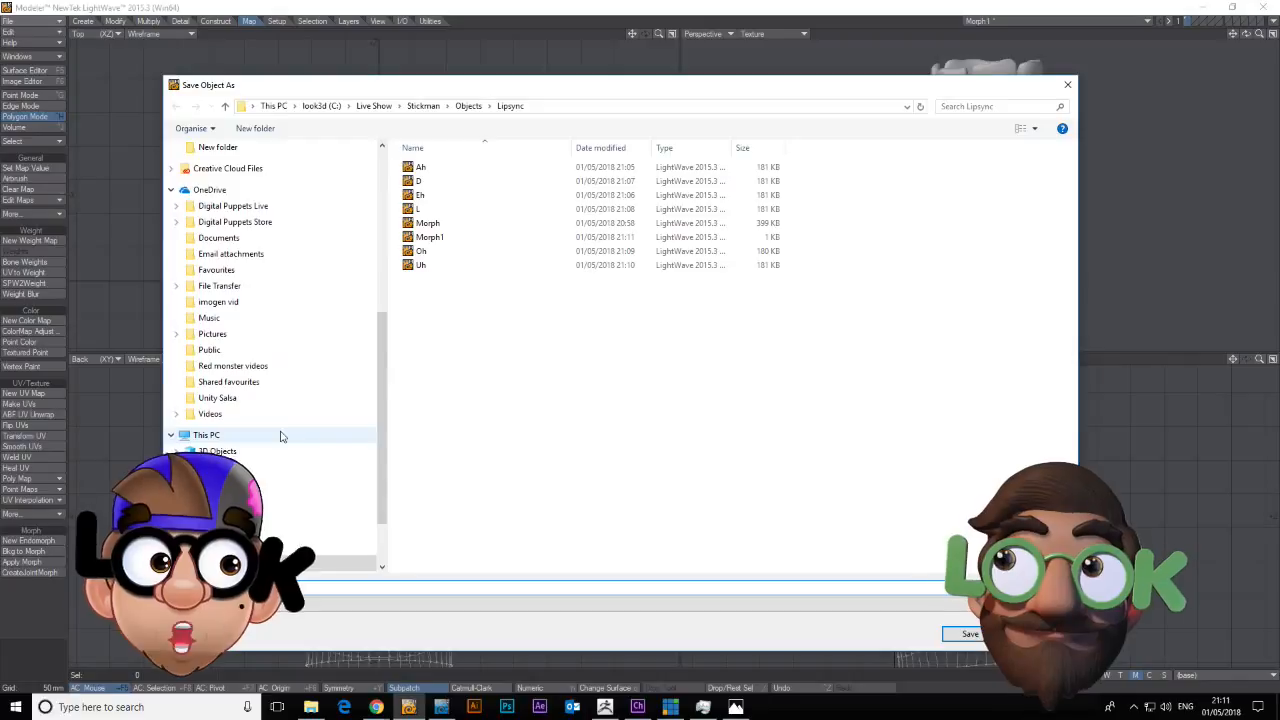
{"action": "key", "text": "Return"}
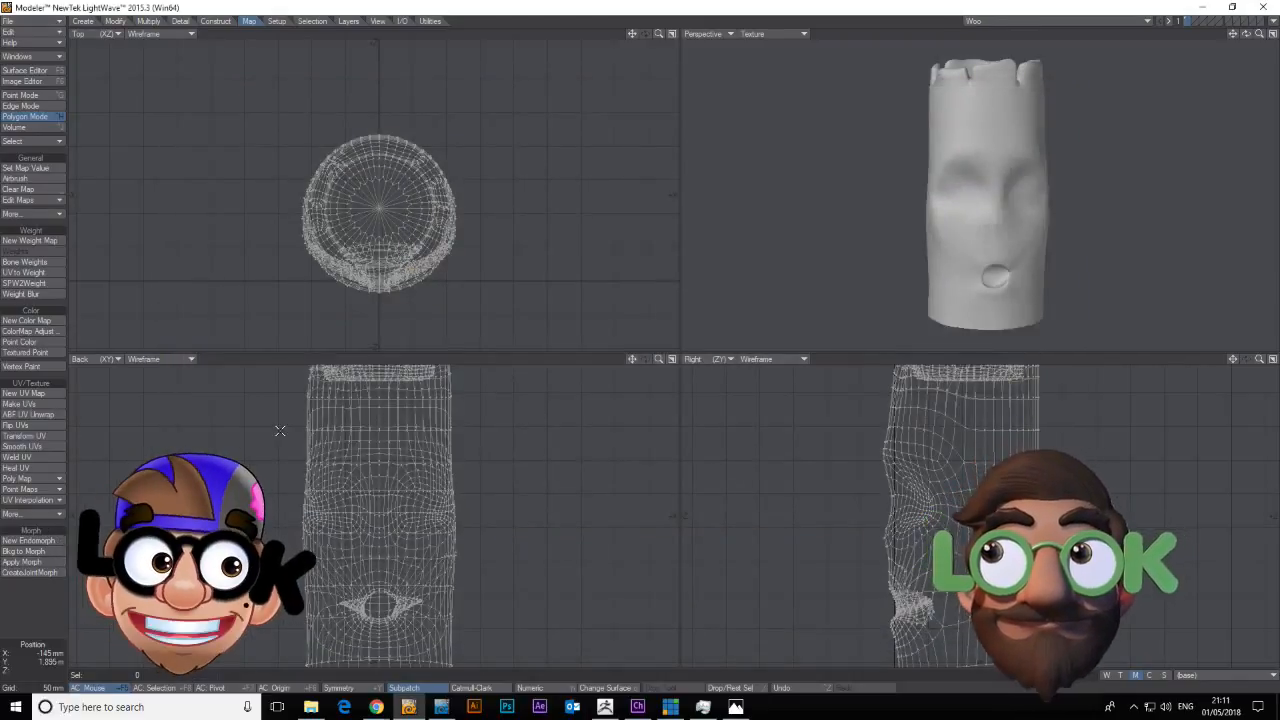
Return to ZBrush and undo the latest sculpting strokes on the round mouth.
{"action": "left_click", "coordinate": [599, 711]}
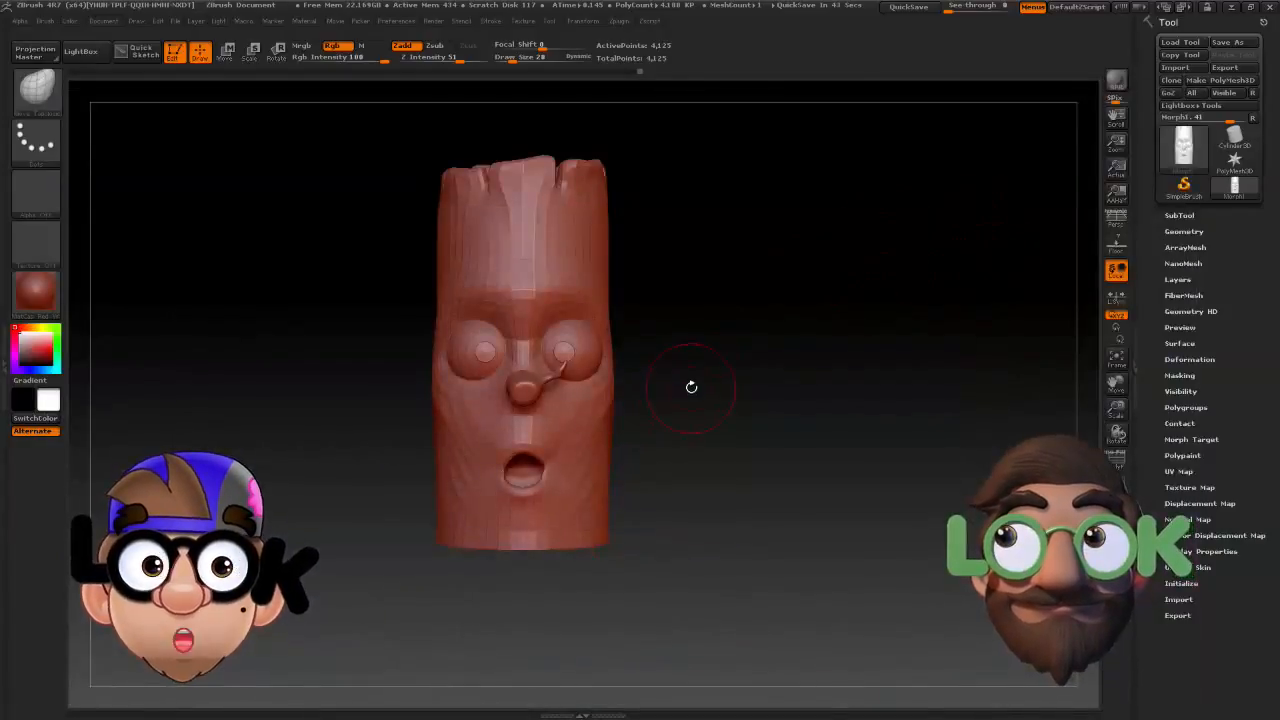
{"action": "left_click_drag", "start_coordinate": [691, 386], "coordinate": [783, 411]}
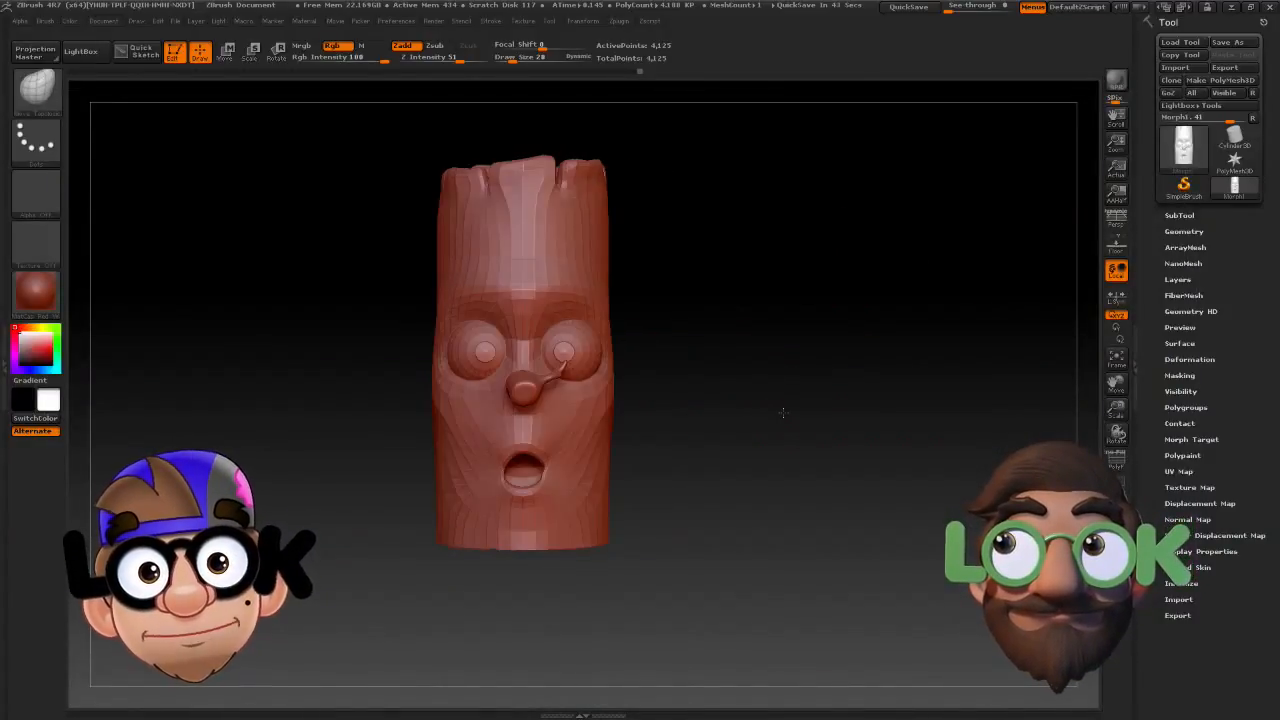
{"action": "key", "text": "ctrl"}
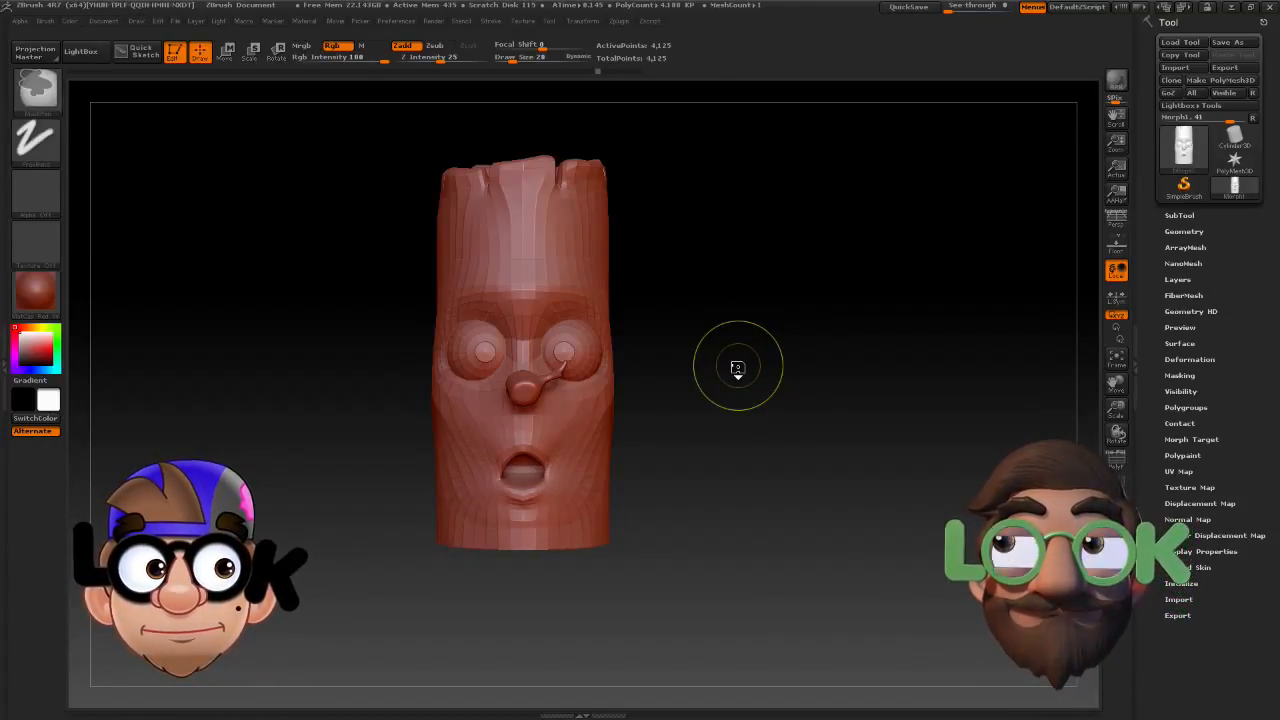
{"action": "key", "text": "ctrl+z"}
{"action": "key", "text": "ctrl+z"}
{"action": "key", "text": "ctrl+z"}
{"action": "key", "text": "ctrl+z"}
{"action": "key", "text": "ctrl+z"}
{"action": "key", "text": "ctrl+z"}
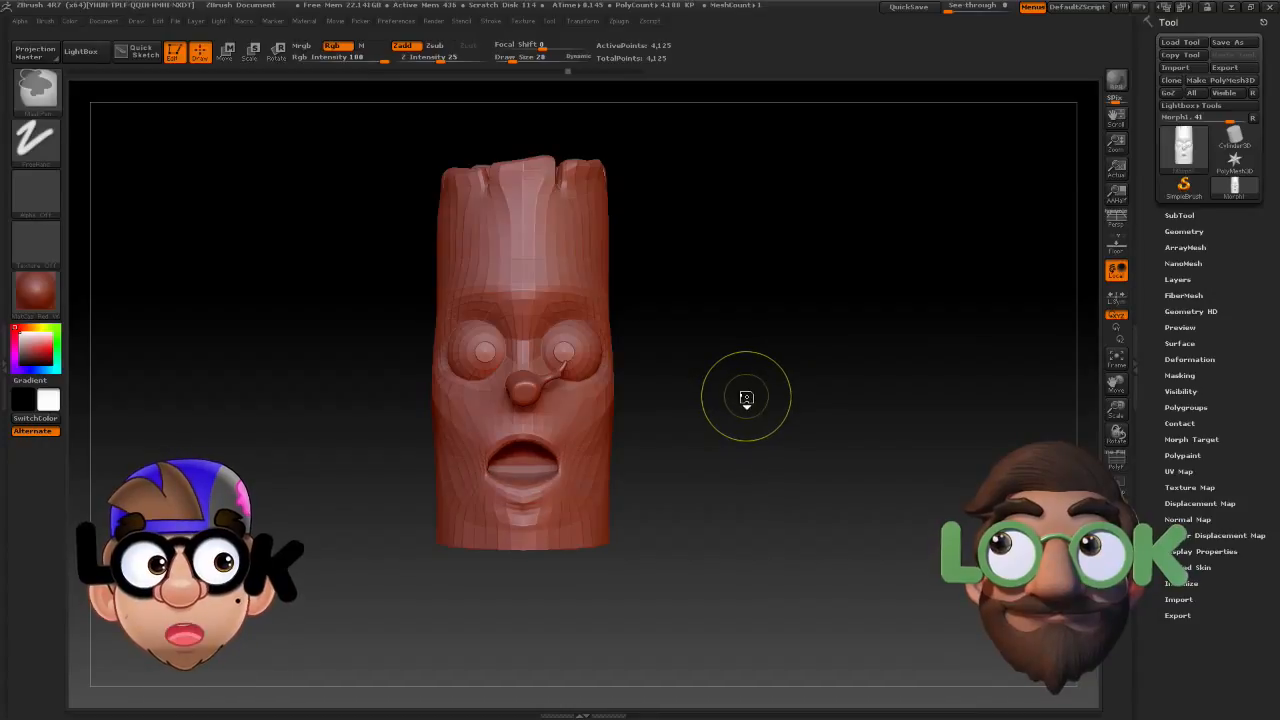
Step back through the undo history to the early wide, nearly closed smiling mouth.
{"action": "left_click", "coordinate": [237, 70]}
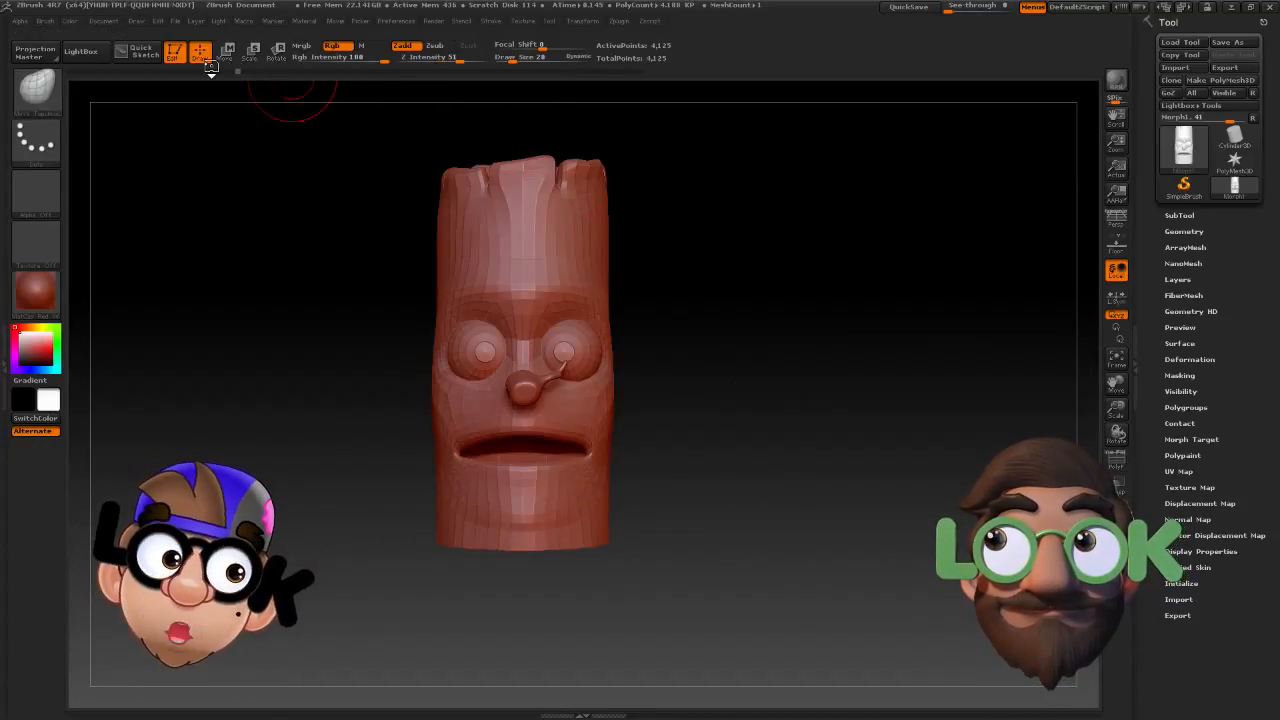
{"action": "left_click", "coordinate": [169, 70]}
{"action": "left_click", "coordinate": [123, 71]}
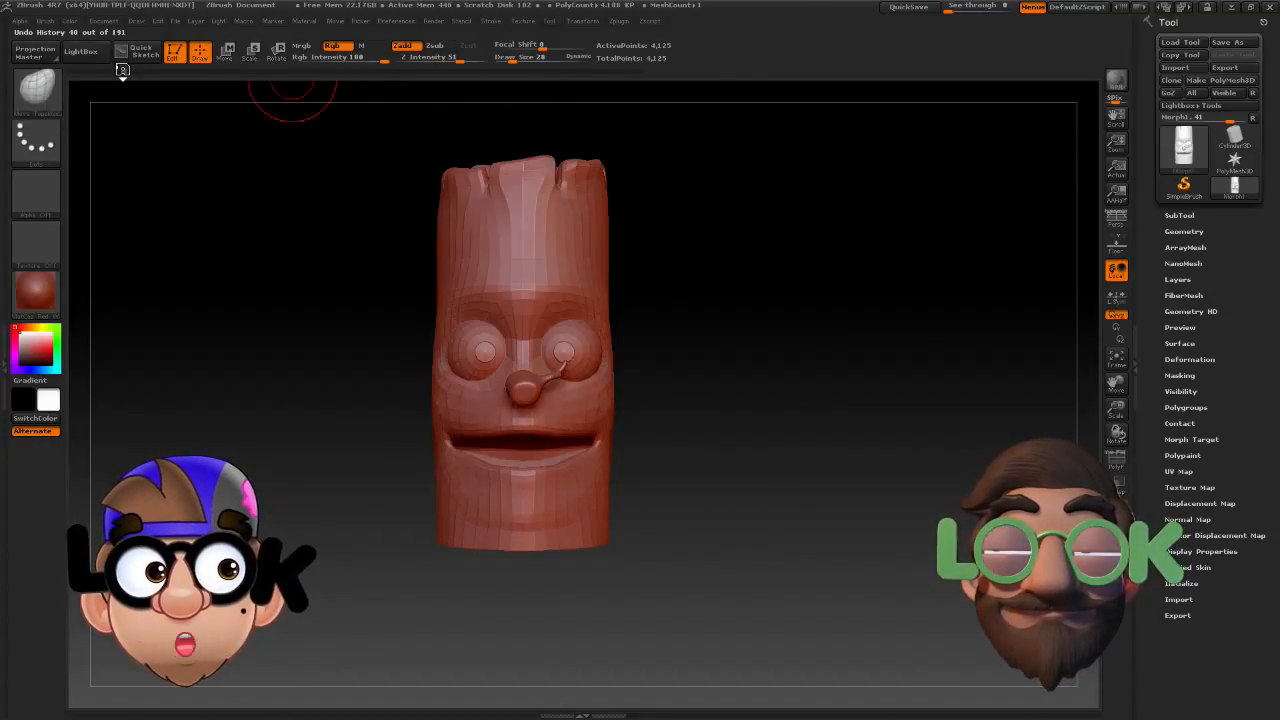
{"action": "left_click", "coordinate": [90, 70]}
{"action": "left_click", "coordinate": [80, 51]}
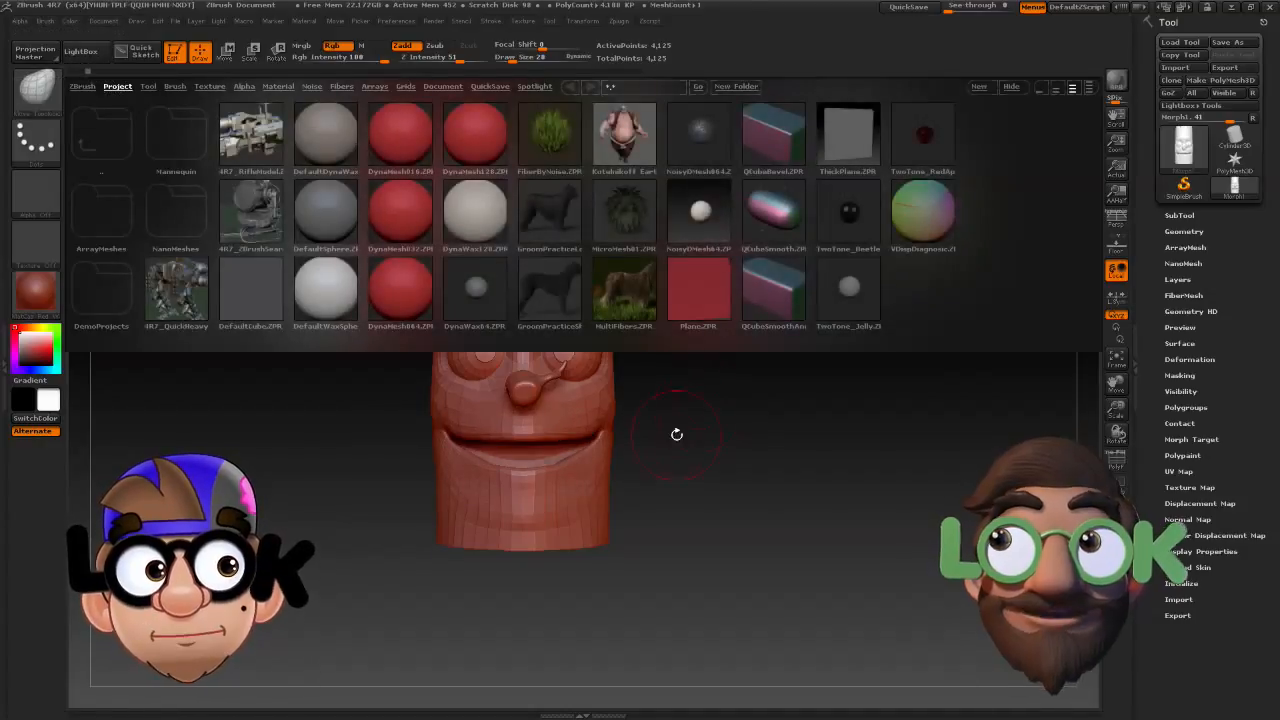
{"action": "left_click", "coordinate": [112, 87]}
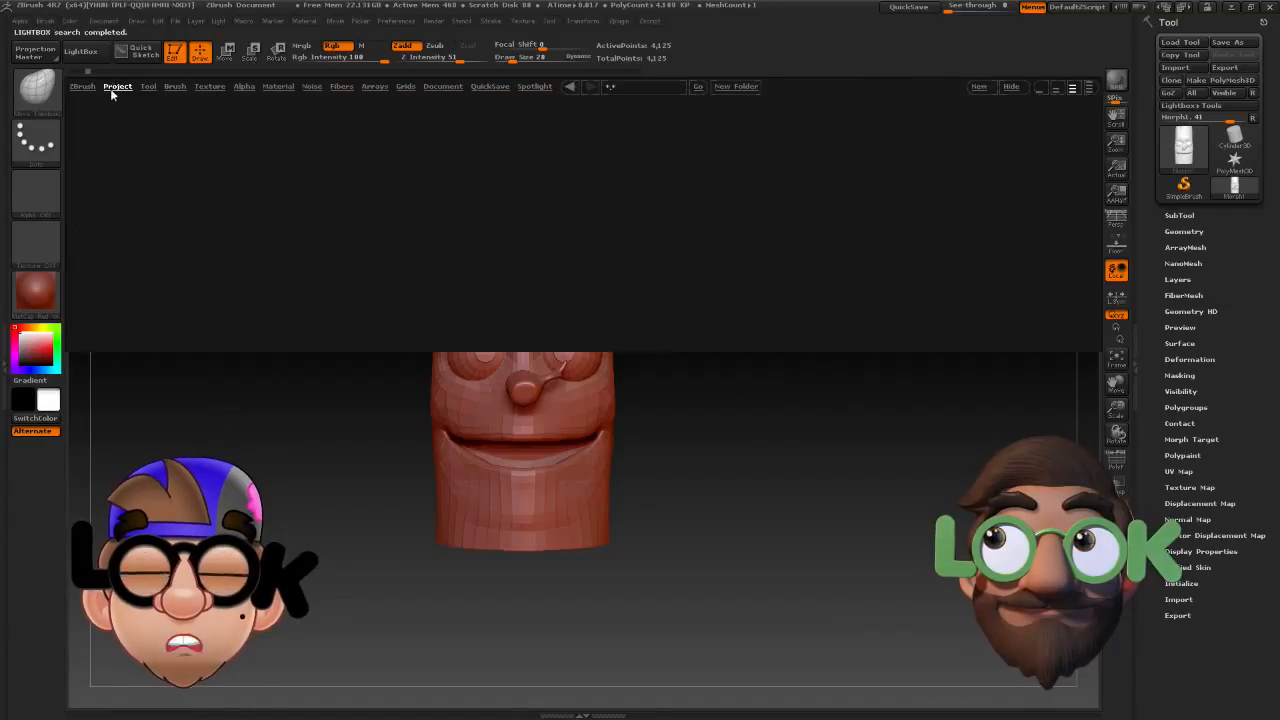
{"action": "left_click", "coordinate": [86, 58]}
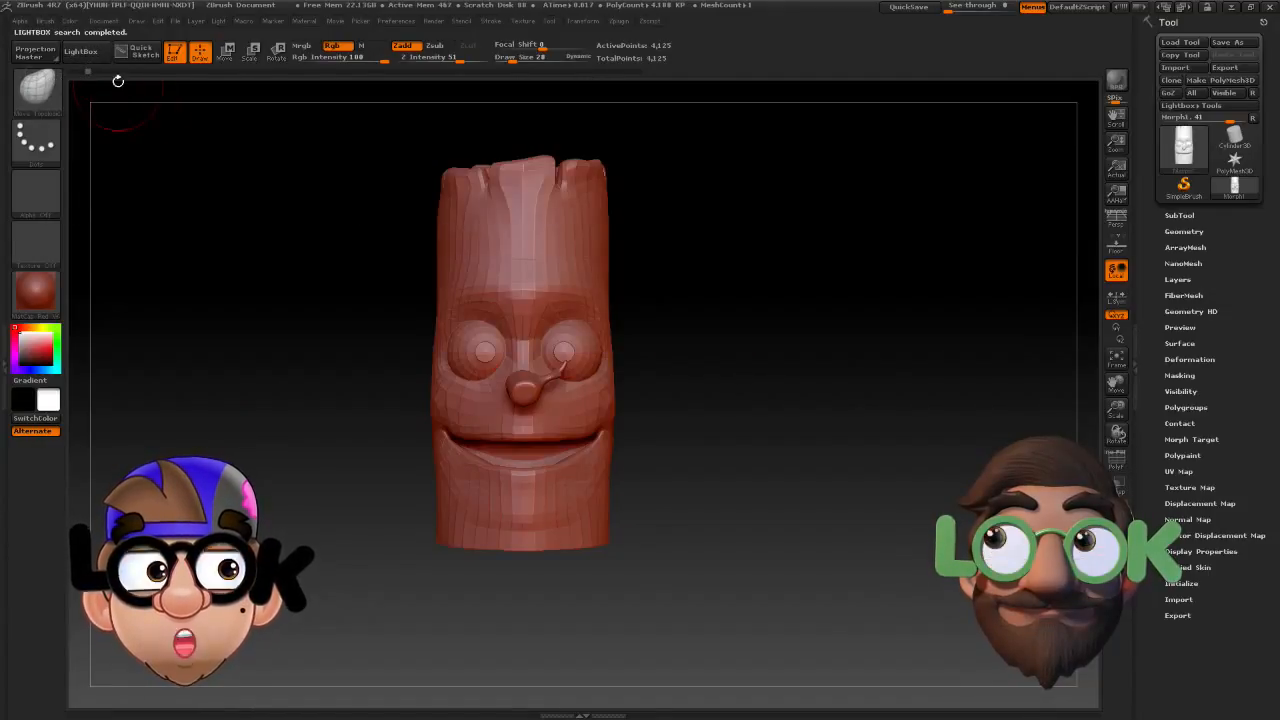
Step through the undo history to restore the wide, straight mouth that is slightly open.
{"action": "left_click", "coordinate": [81, 72]}
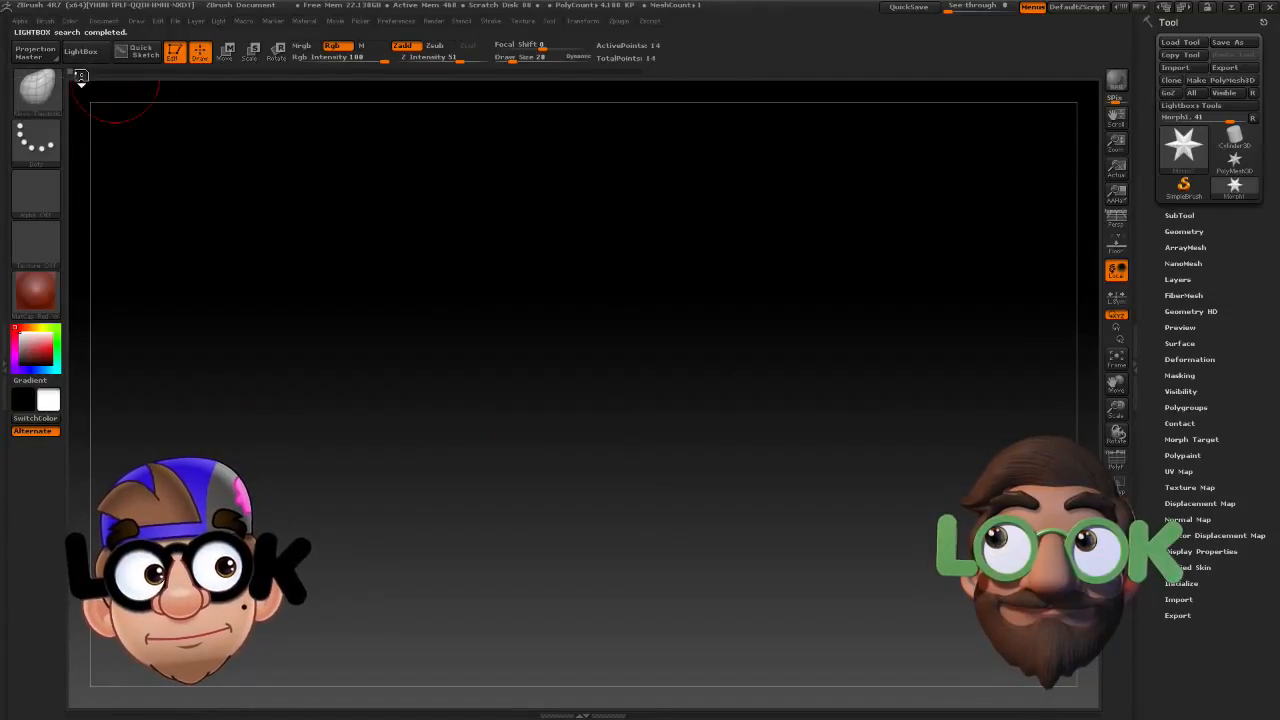
{"action": "left_click", "coordinate": [82, 71]}
{"action": "mouse_move", "coordinate": [710, 399]}
{"action": "left_mouse_down"}
{"action": "mouse_move", "coordinate": [691, 394]}
{"action": "mouse_move", "coordinate": [722, 399]}
{"action": "left_mouse_up"}
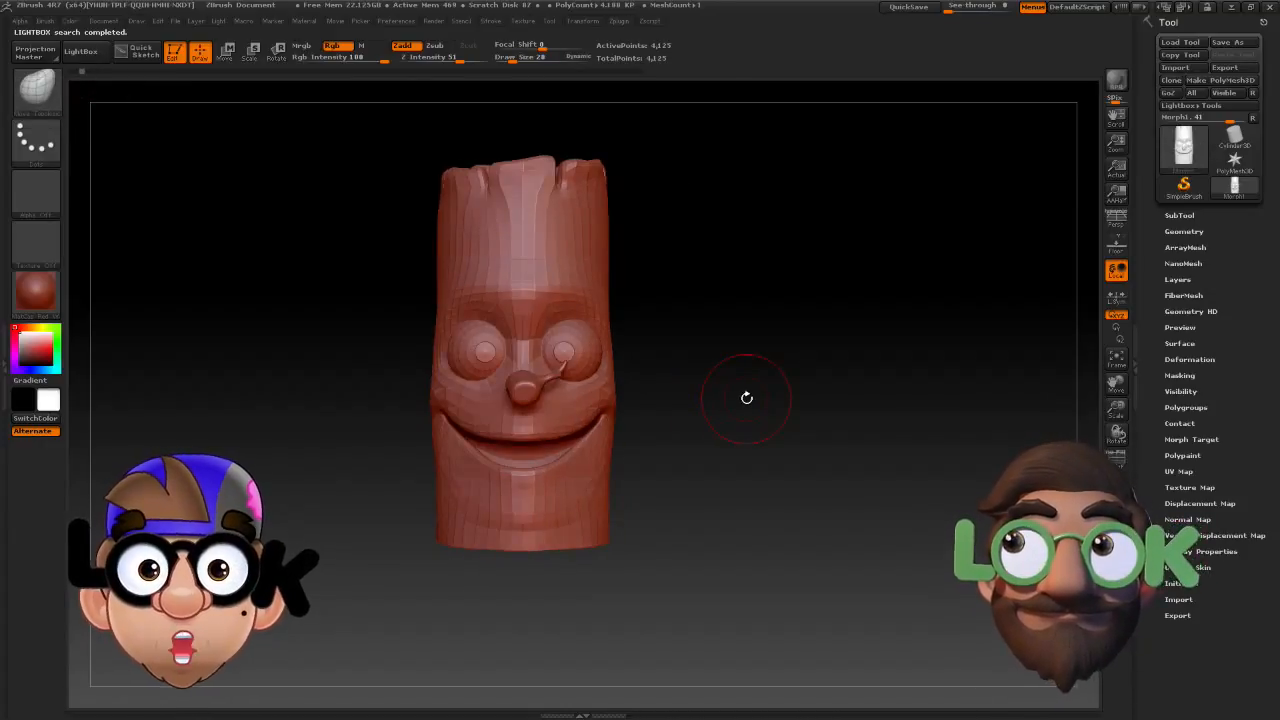
{"action": "left_click", "coordinate": [95, 72]}
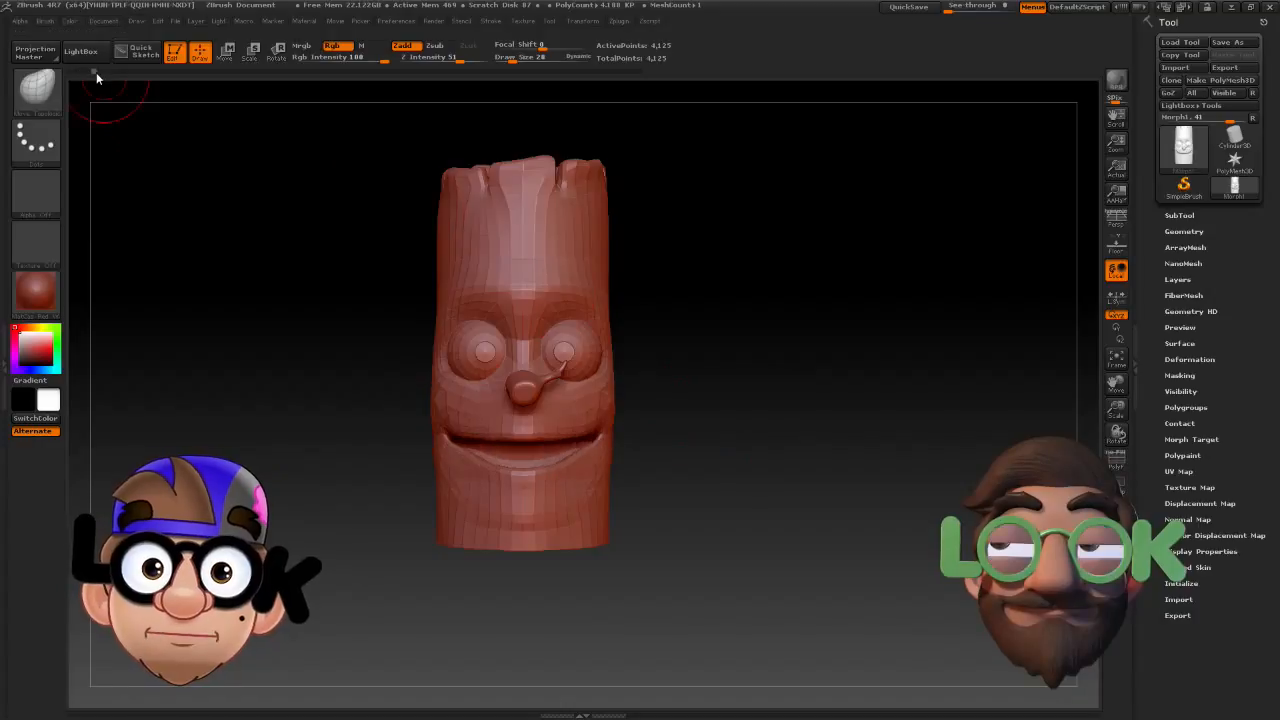
{"action": "left_click", "coordinate": [114, 72]}
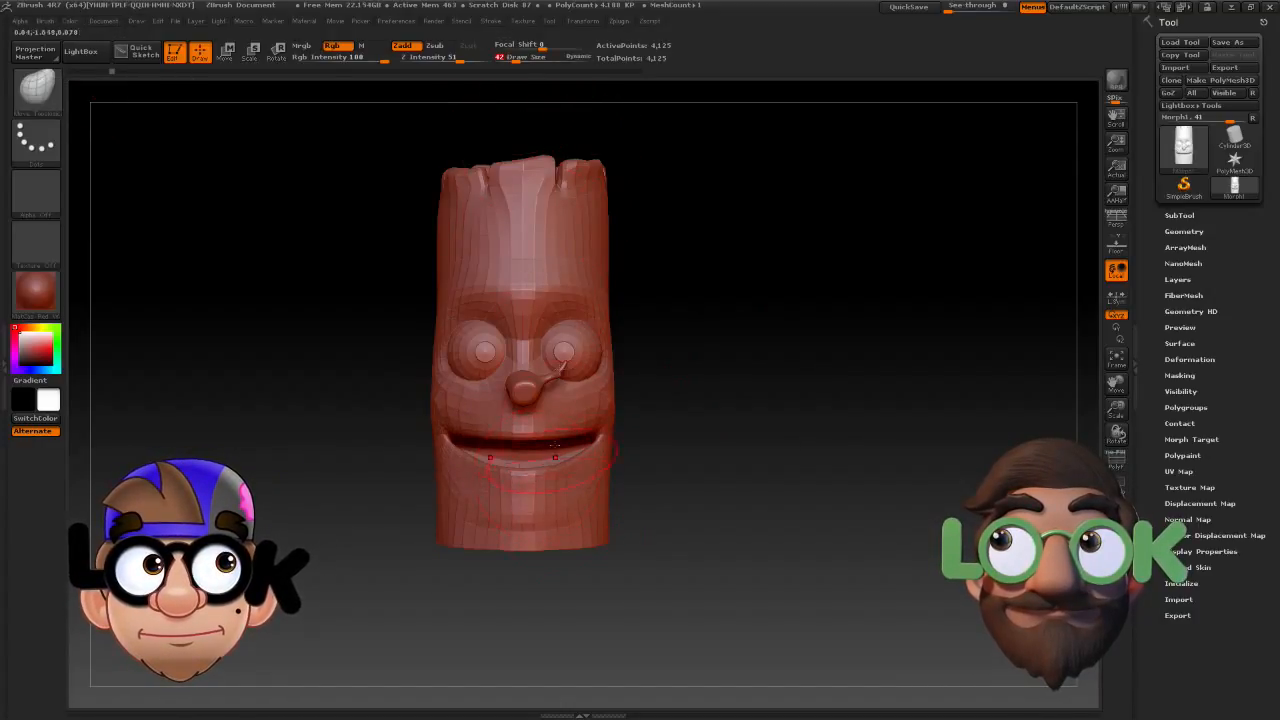
Adjust the Move brush's draw size and raise the lower lip to narrow the mouth opening.
{"action": "left_click_drag", "start_coordinate": [541, 57], "coordinate": [536, 57]}
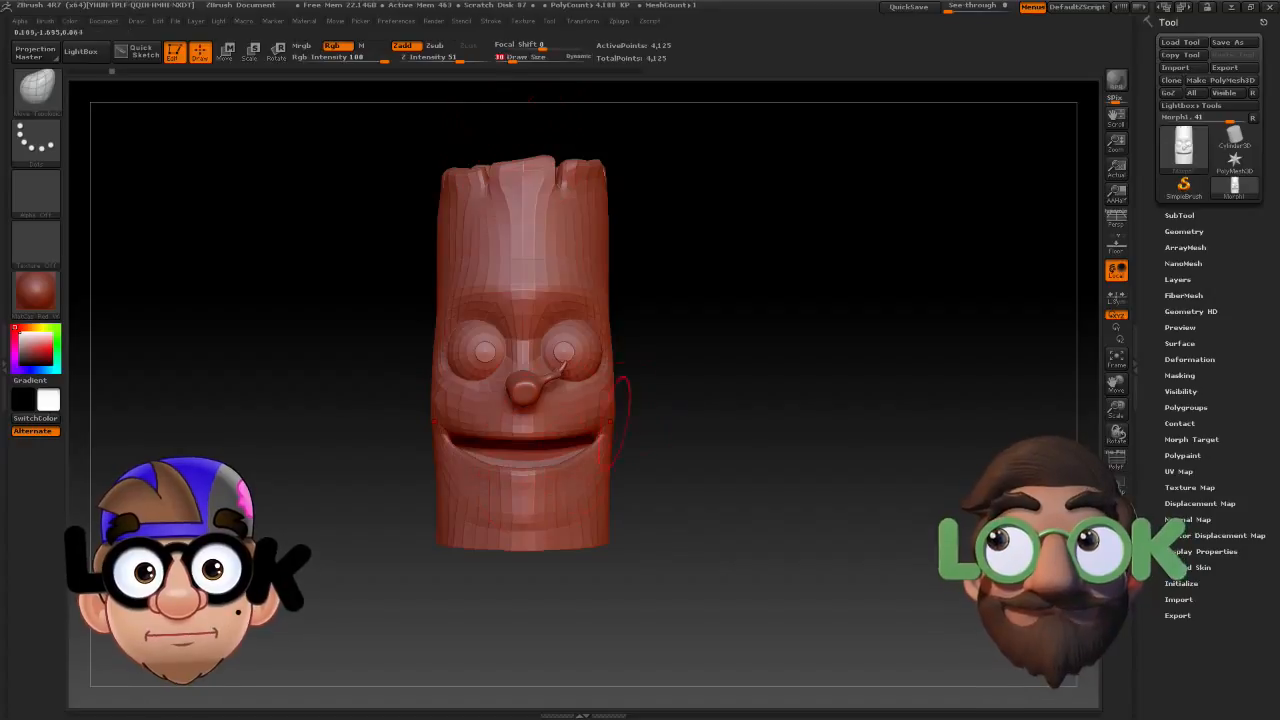
{"action": "left_click", "coordinate": [541, 479]}
{"action": "left_click", "coordinate": [540, 503]}
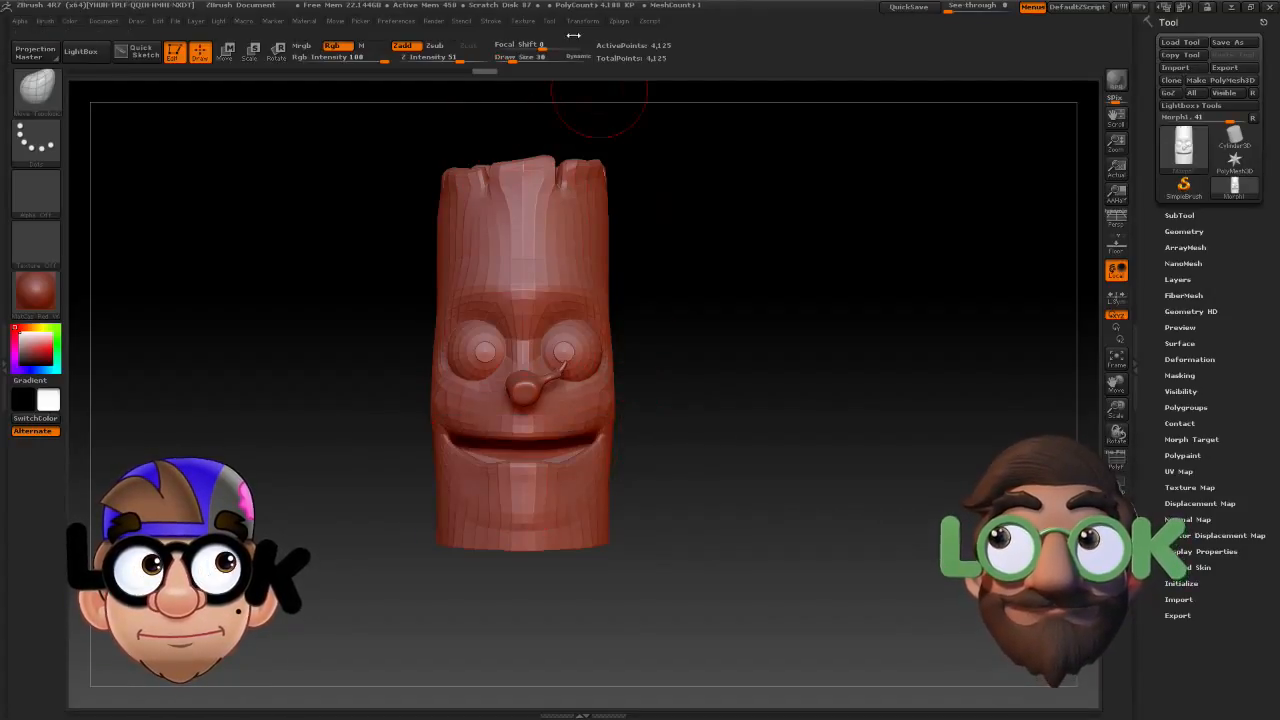
{"action": "left_click_drag", "start_coordinate": [518, 57], "coordinate": [511, 57]}
{"action": "mouse_move", "coordinate": [567, 472]}
{"action": "left_mouse_down"}
{"action": "mouse_move", "coordinate": [569, 456]}
{"action": "mouse_move", "coordinate": [545, 442]}
{"action": "mouse_move", "coordinate": [576, 440]}
{"action": "left_mouse_up"}
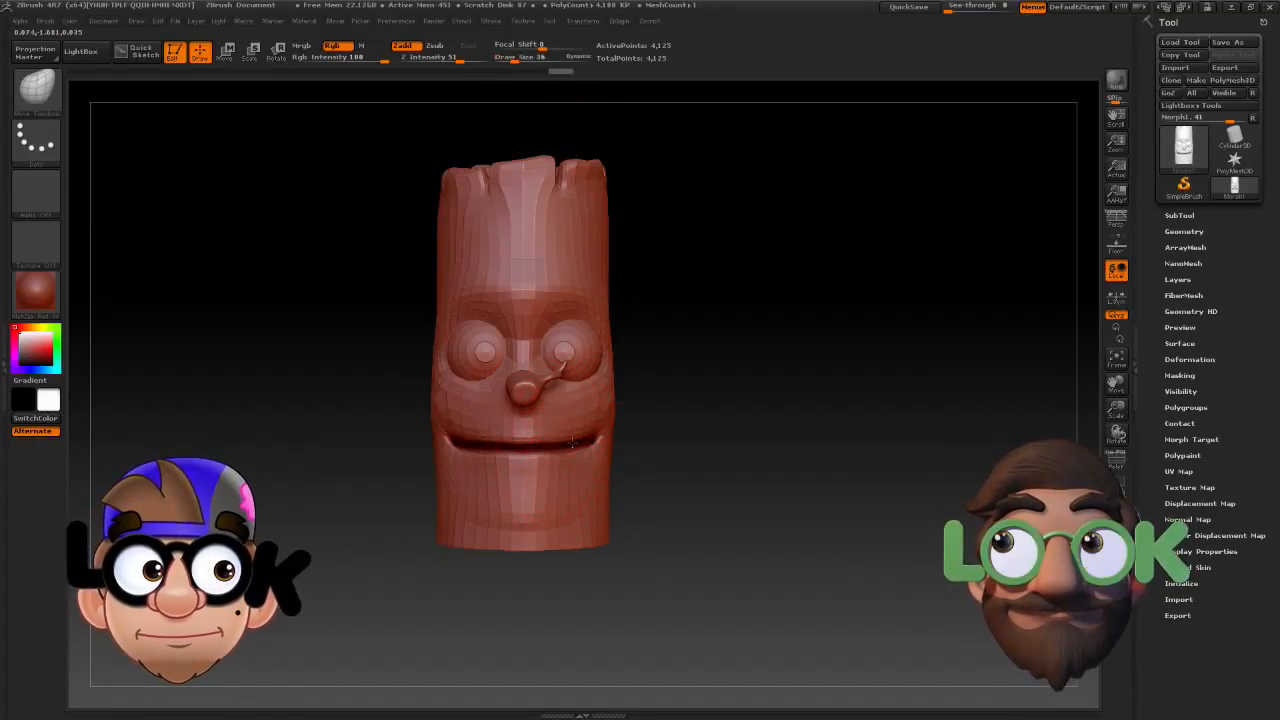
Close the remaining gap between the lips from the side and front, forming a thin straight mouth line.
{"action": "mouse_move", "coordinate": [664, 468]}
{"action": "left_mouse_down"}
{"action": "mouse_move", "coordinate": [520, 460]}
{"action": "mouse_move", "coordinate": [572, 450]}
{"action": "left_mouse_up"}
{"action": "left_click_drag", "start_coordinate": [766, 467], "coordinate": [723, 463]}
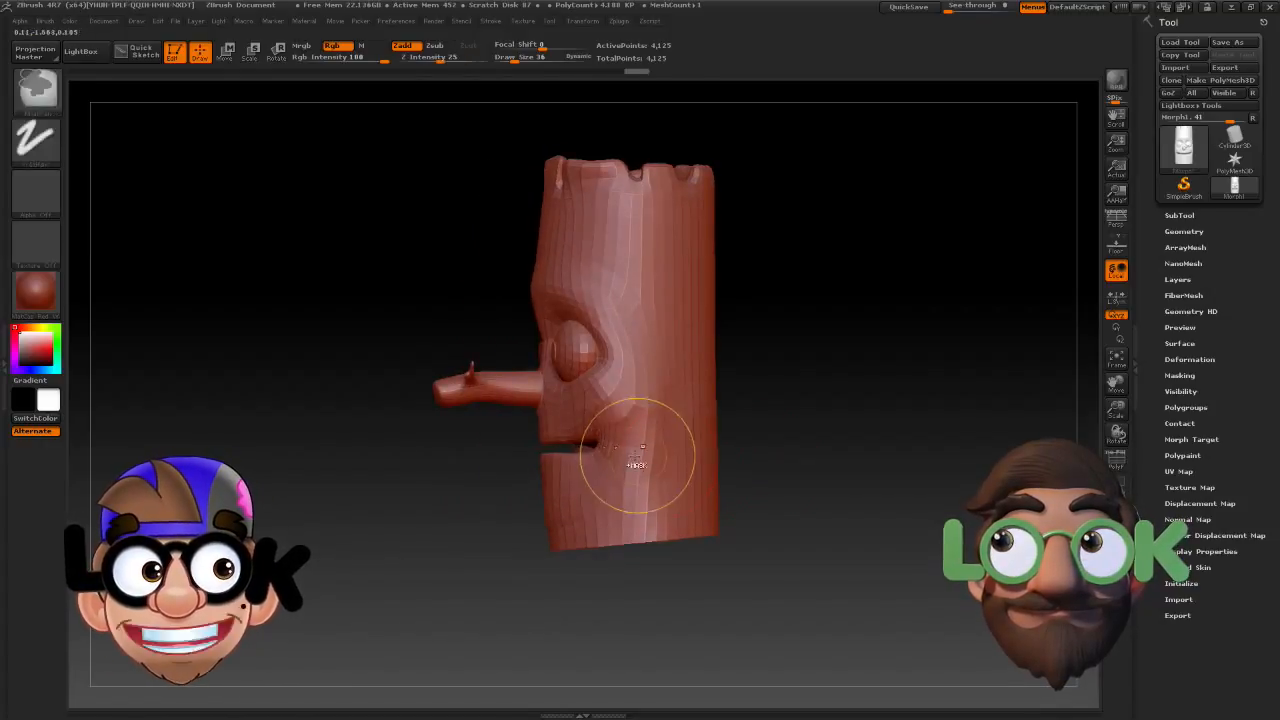
{"action": "left_click_drag", "start_coordinate": [592, 447], "coordinate": [574, 443]}
{"action": "mouse_move", "coordinate": [482, 480]}
{"action": "left_mouse_down"}
{"action": "mouse_move", "coordinate": [620, 478]}
{"action": "mouse_move", "coordinate": [595, 448]}
{"action": "mouse_move", "coordinate": [533, 452]}
{"action": "mouse_move", "coordinate": [592, 450]}
{"action": "left_mouse_up"}
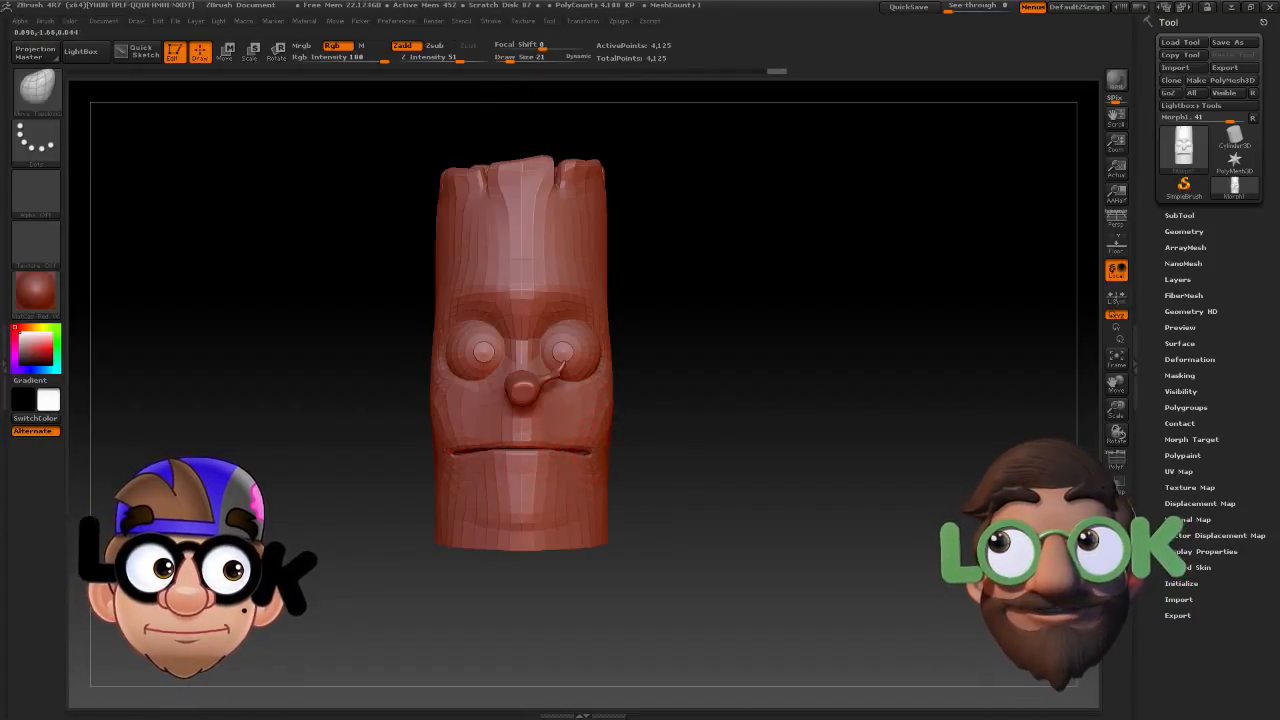
Refine the closed lips in side and front views and pull the mouth corners slightly inward.
{"action": "left_click_drag", "start_coordinate": [760, 465], "coordinate": [610, 461]}
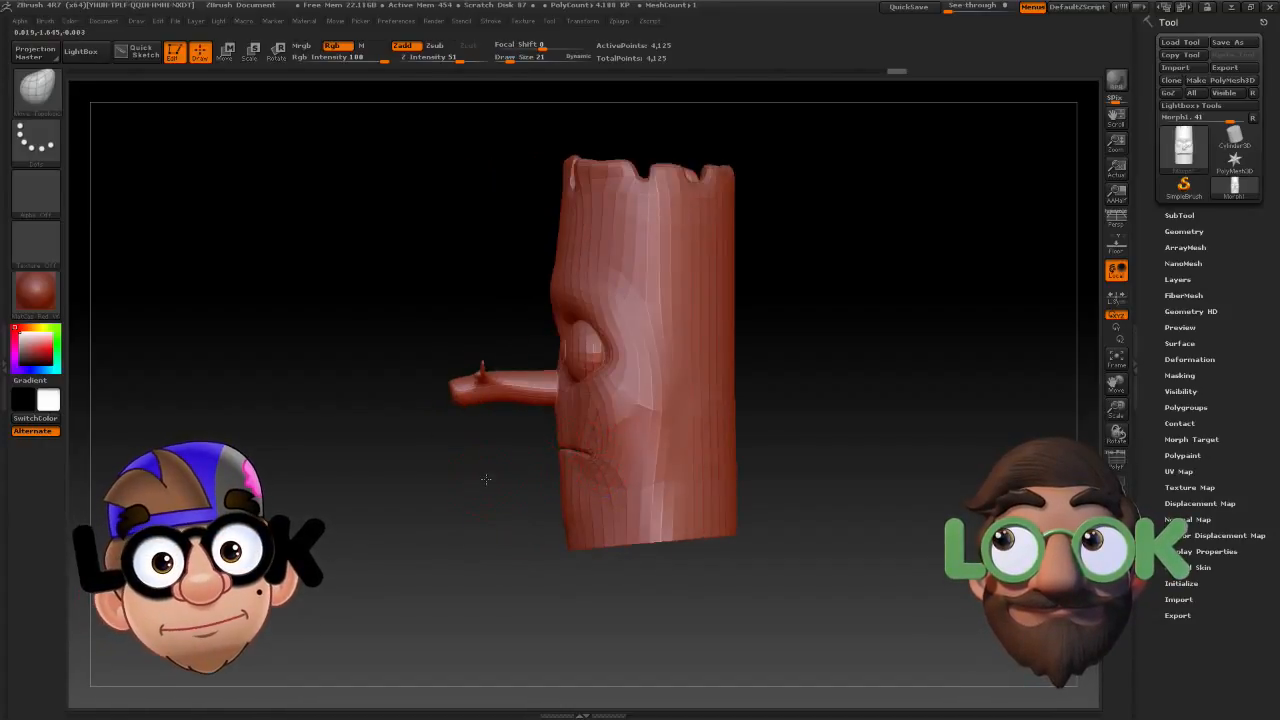
{"action": "left_click_drag", "start_coordinate": [485, 479], "coordinate": [572, 463]}
{"action": "left_click_drag", "start_coordinate": [704, 460], "coordinate": [552, 453]}
{"action": "mouse_move", "coordinate": [411, 456]}
{"action": "left_mouse_down"}
{"action": "mouse_move", "coordinate": [568, 448]}
{"action": "mouse_move", "coordinate": [543, 452]}
{"action": "left_mouse_up"}
{"action": "mouse_move", "coordinate": [733, 473]}
{"action": "left_mouse_down"}
{"action": "mouse_move", "coordinate": [665, 476]}
{"action": "mouse_move", "coordinate": [695, 479]}
{"action": "mouse_move", "coordinate": [672, 485]}
{"action": "left_mouse_up"}
{"action": "left_click_drag", "start_coordinate": [539, 467], "coordinate": [542, 453]}
{"action": "left_click_drag", "start_coordinate": [462, 466], "coordinate": [553, 461]}
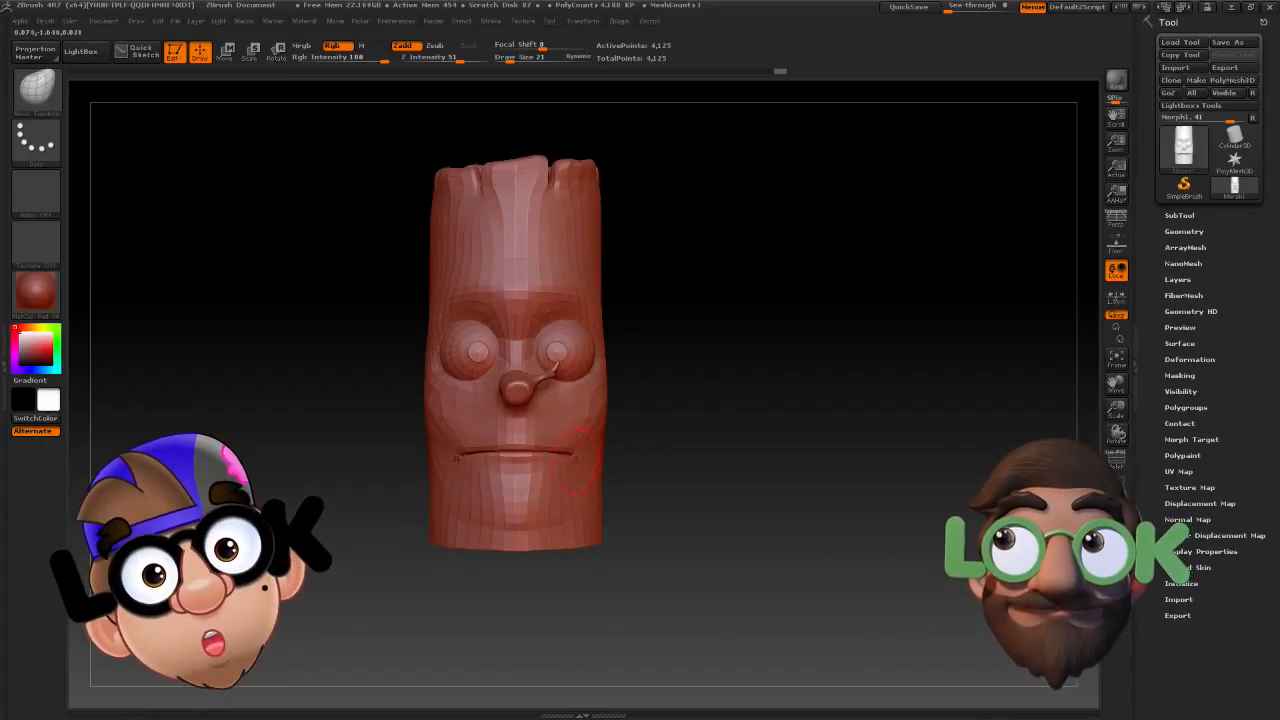
Turn the closed mouth's corners slightly downward and press the lips together along the seam.
{"action": "left_click_drag", "start_coordinate": [582, 456], "coordinate": [500, 450]}
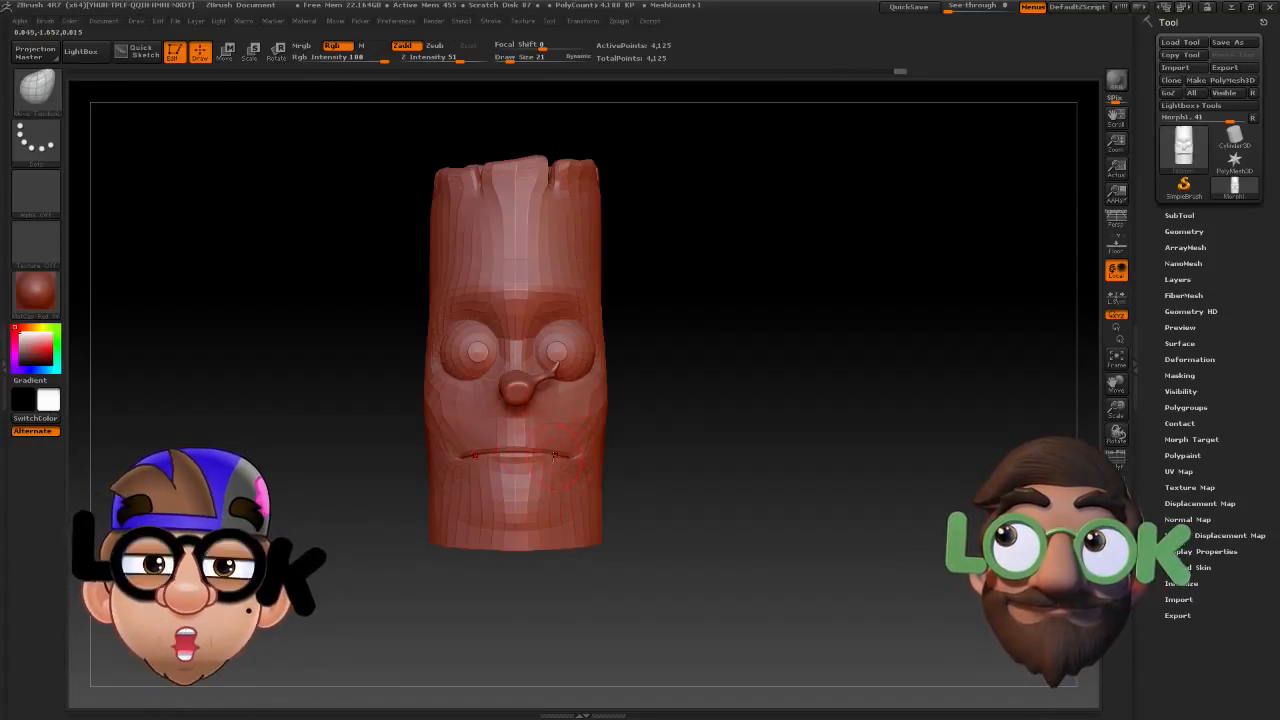
{"action": "left_click_drag", "start_coordinate": [690, 455], "coordinate": [560, 457]}
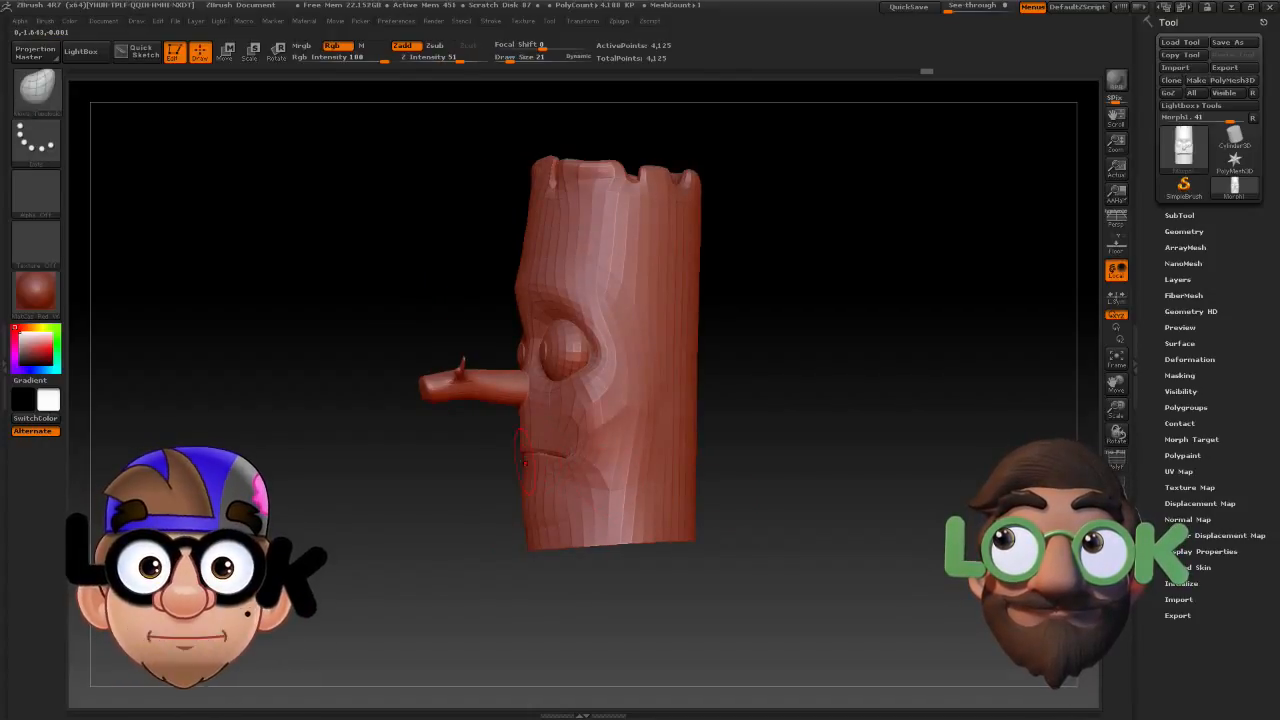
{"action": "mouse_move", "coordinate": [466, 477]}
{"action": "left_mouse_down"}
{"action": "mouse_move", "coordinate": [573, 462]}
{"action": "mouse_move", "coordinate": [563, 455]}
{"action": "left_mouse_up"}
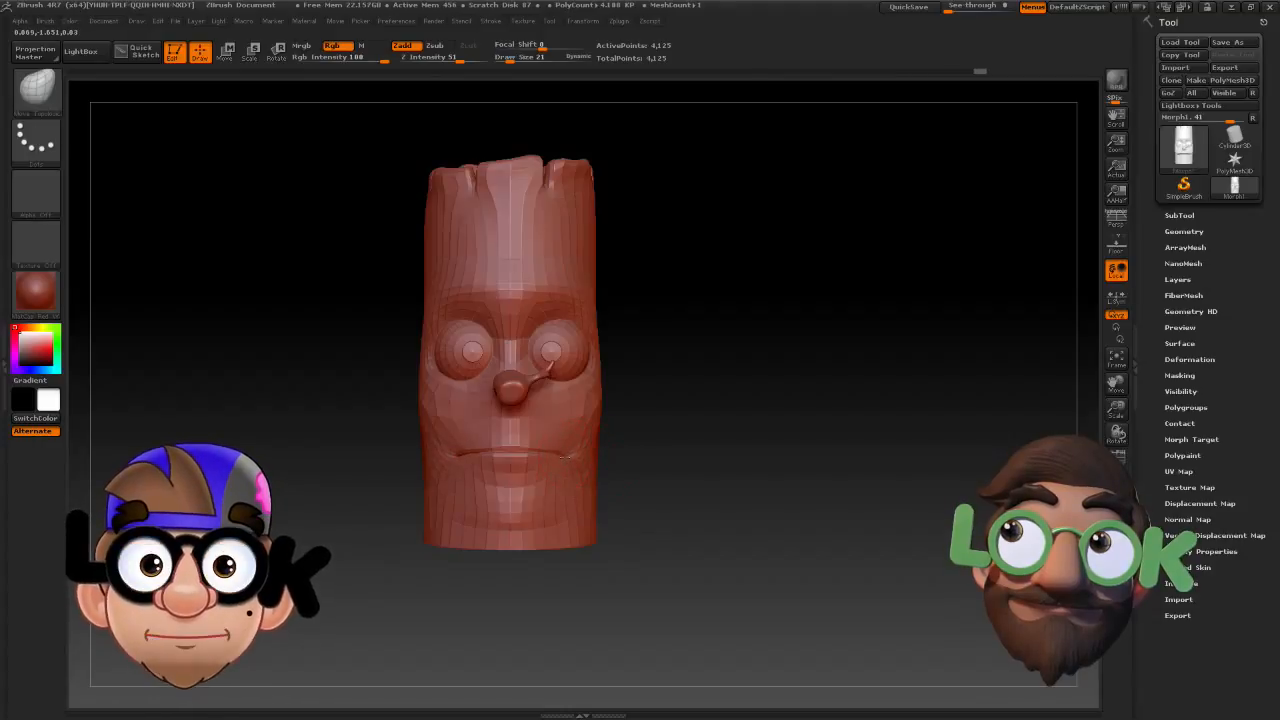
Send the closed-mouth head to LightWave Modeler with GoZ, replacing the LWO on disk, and delete the nose and both eyeballs.
{"action": "key", "text": "ctrl+g"}
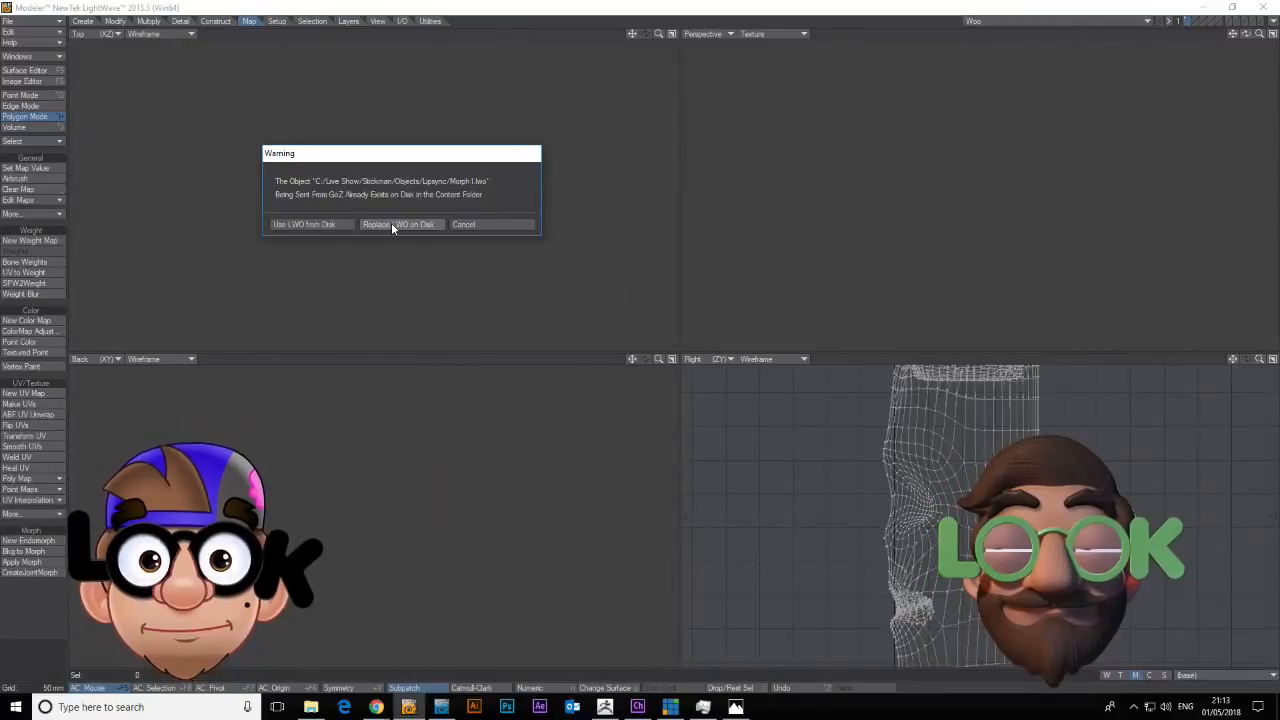
{"action": "left_click", "coordinate": [391, 222]}
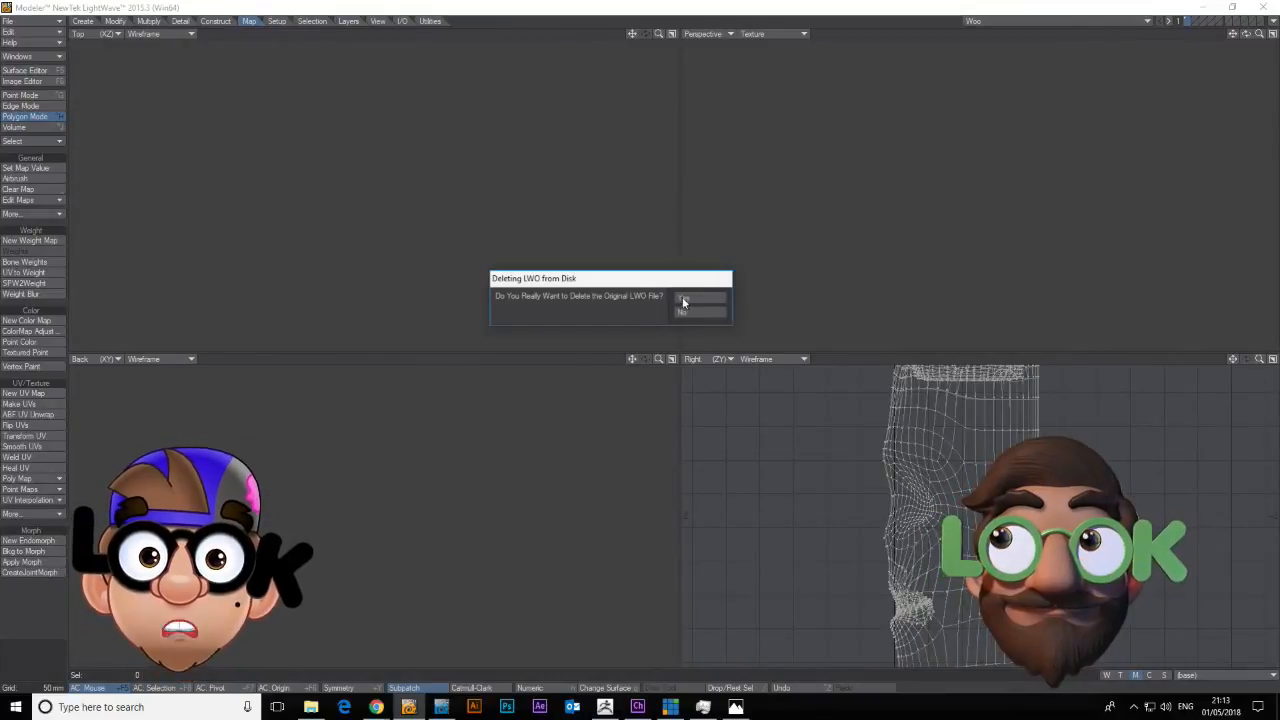
{"action": "left_click", "coordinate": [688, 299]}
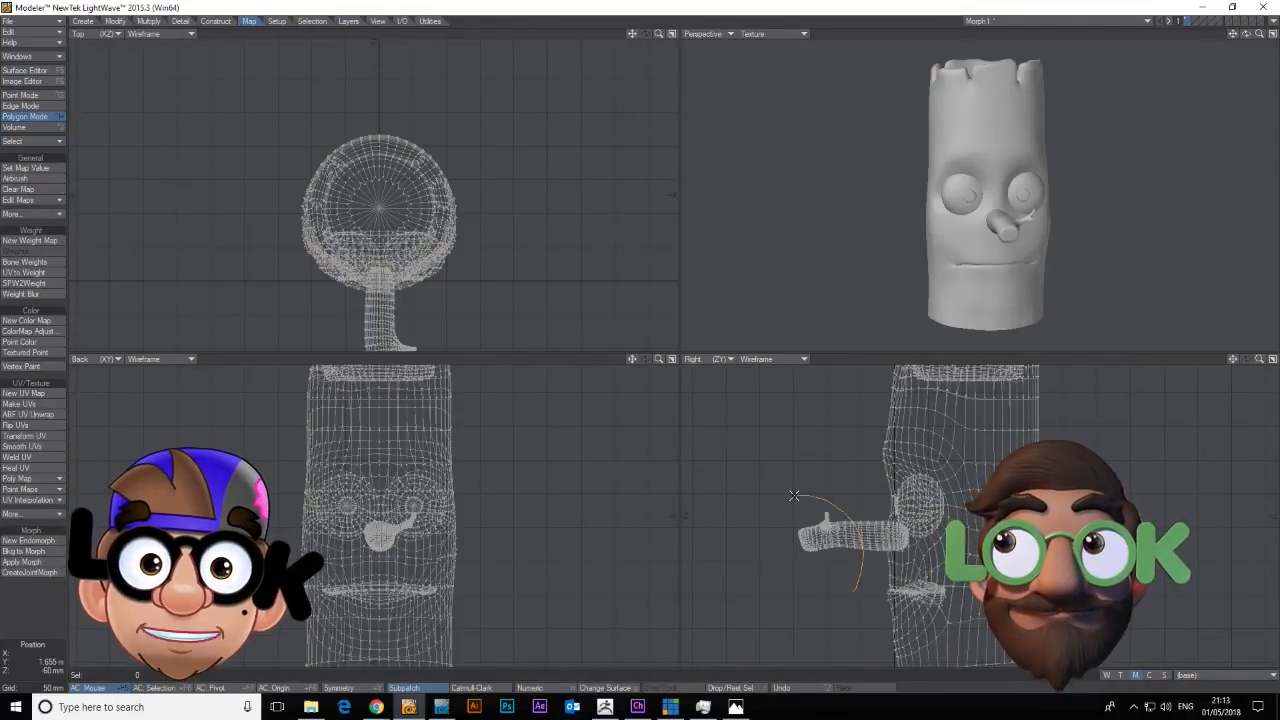
{"action": "right_click_drag", "start_coordinate": [793, 496], "coordinate": [800, 580]}
{"action": "key", "text": "Delete"}
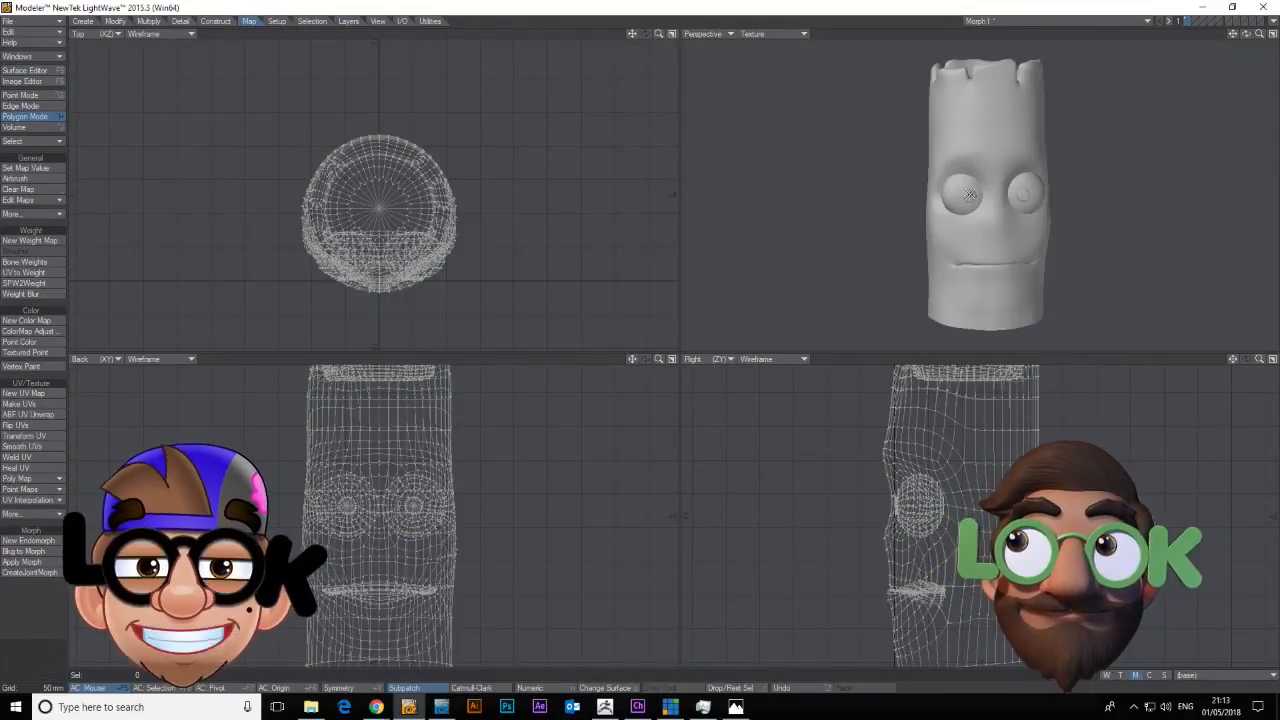
{"action": "left_click_drag", "start_coordinate": [1023, 195], "coordinate": [1029, 189]}
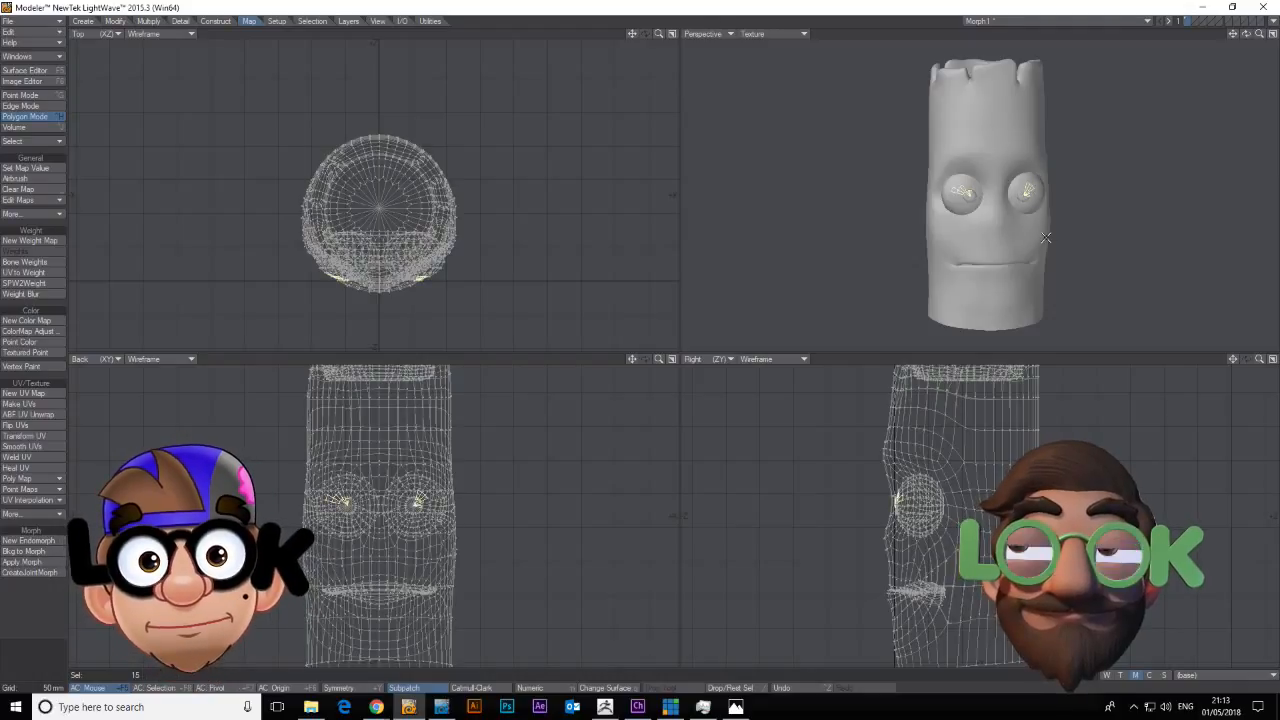
{"action": "key", "text": "Delete"}
Save the head mesh as a new object named "M" in the Lipsync folder.
{"action": "left_click", "coordinate": [30, 20]}
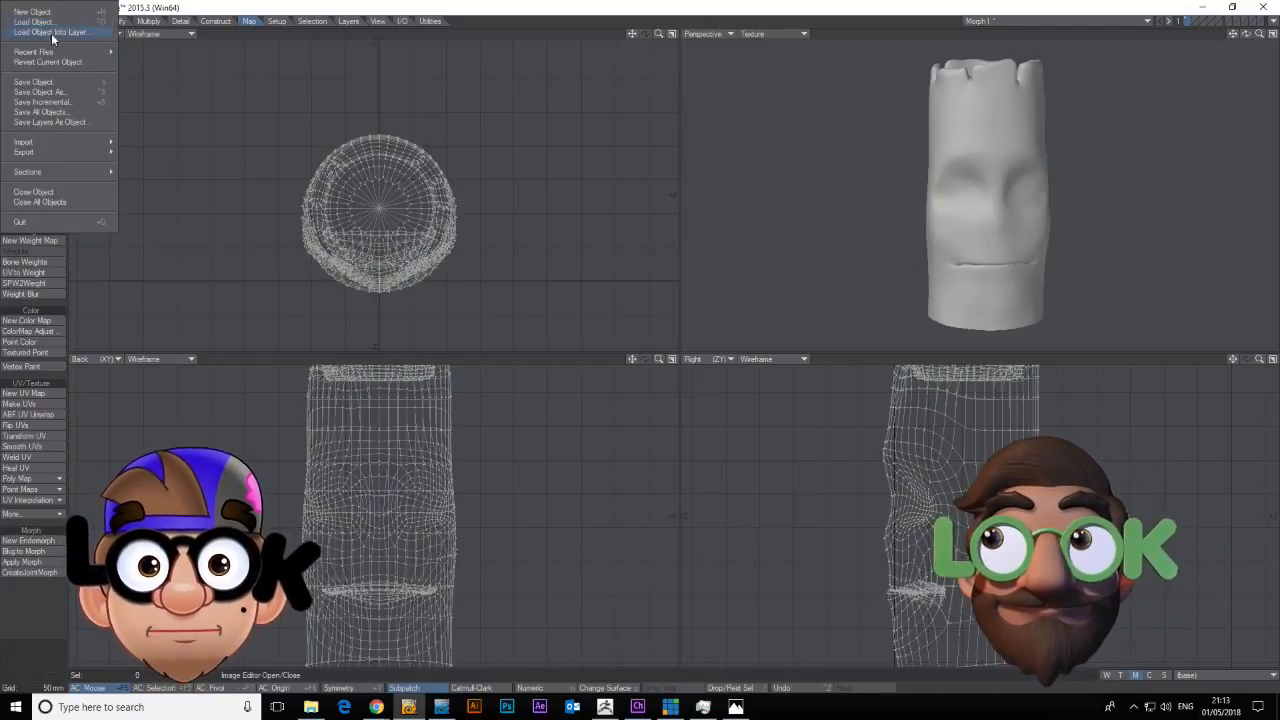
{"action": "left_click", "coordinate": [64, 90]}
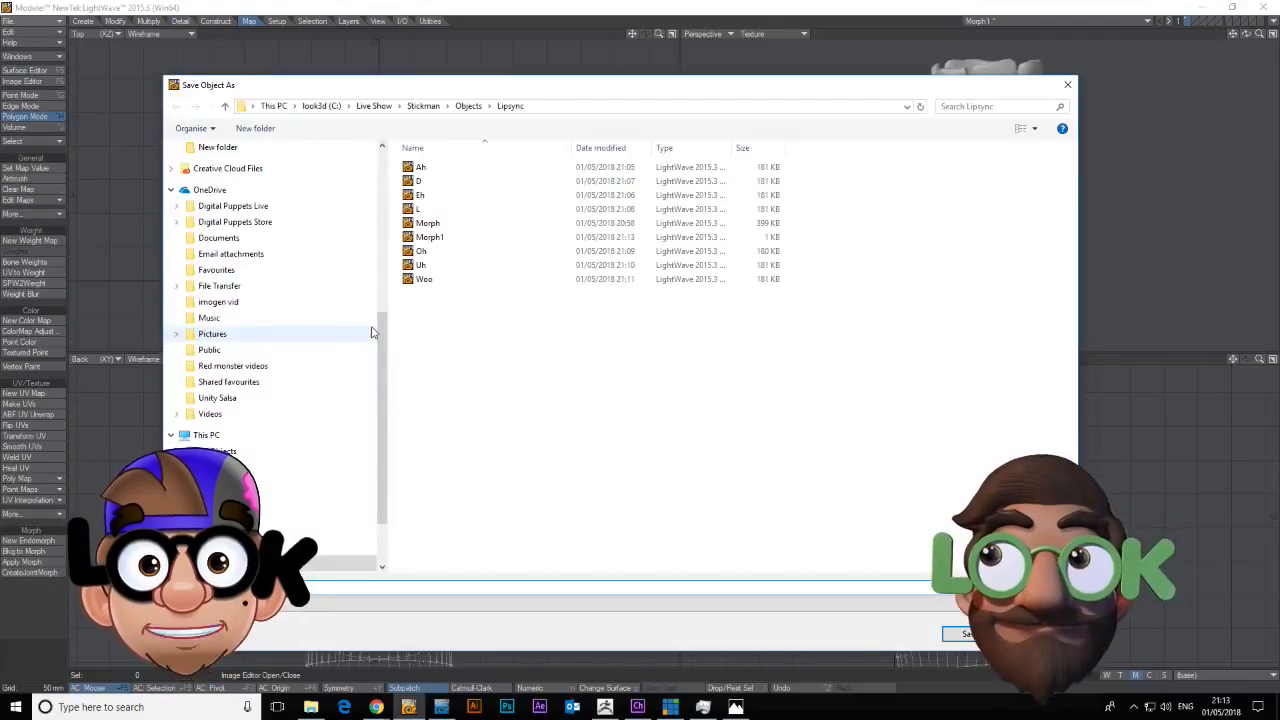
{"action": "key", "text": "Return"}
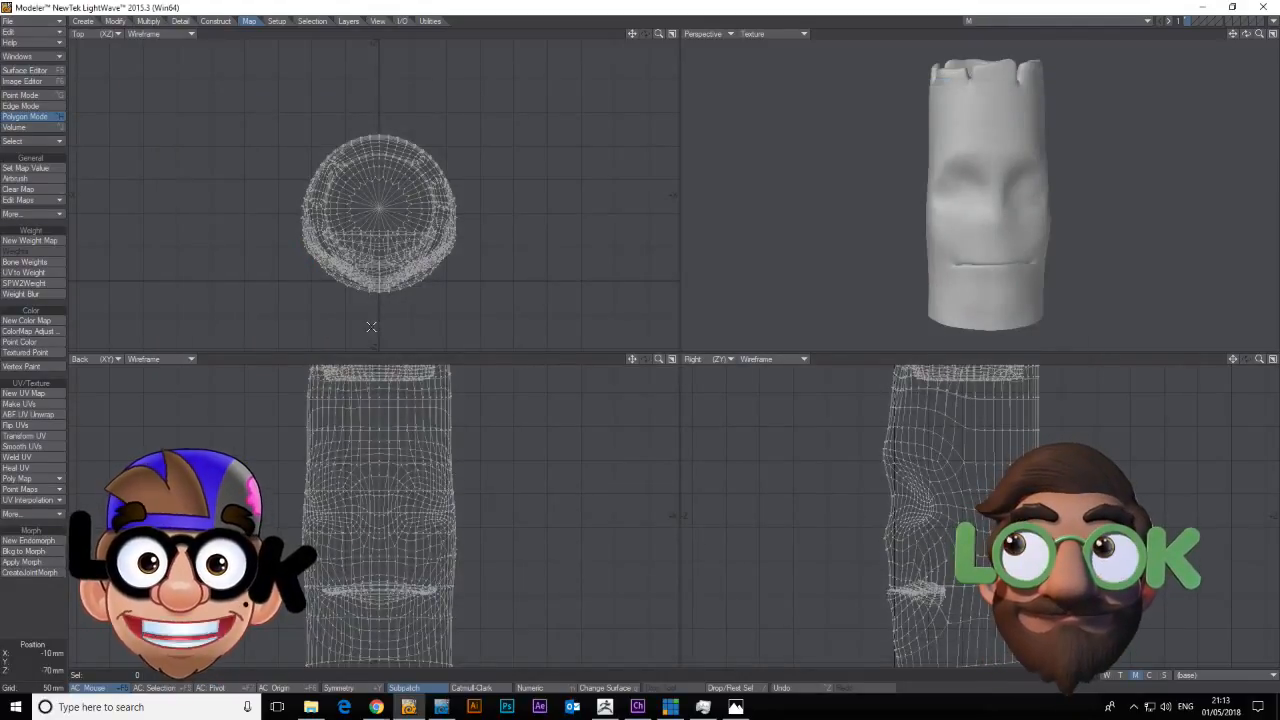
Return to ZBrush and step back through the undo history to the straight, slightly open mouth.
{"action": "key", "text": "alt+Tab"}
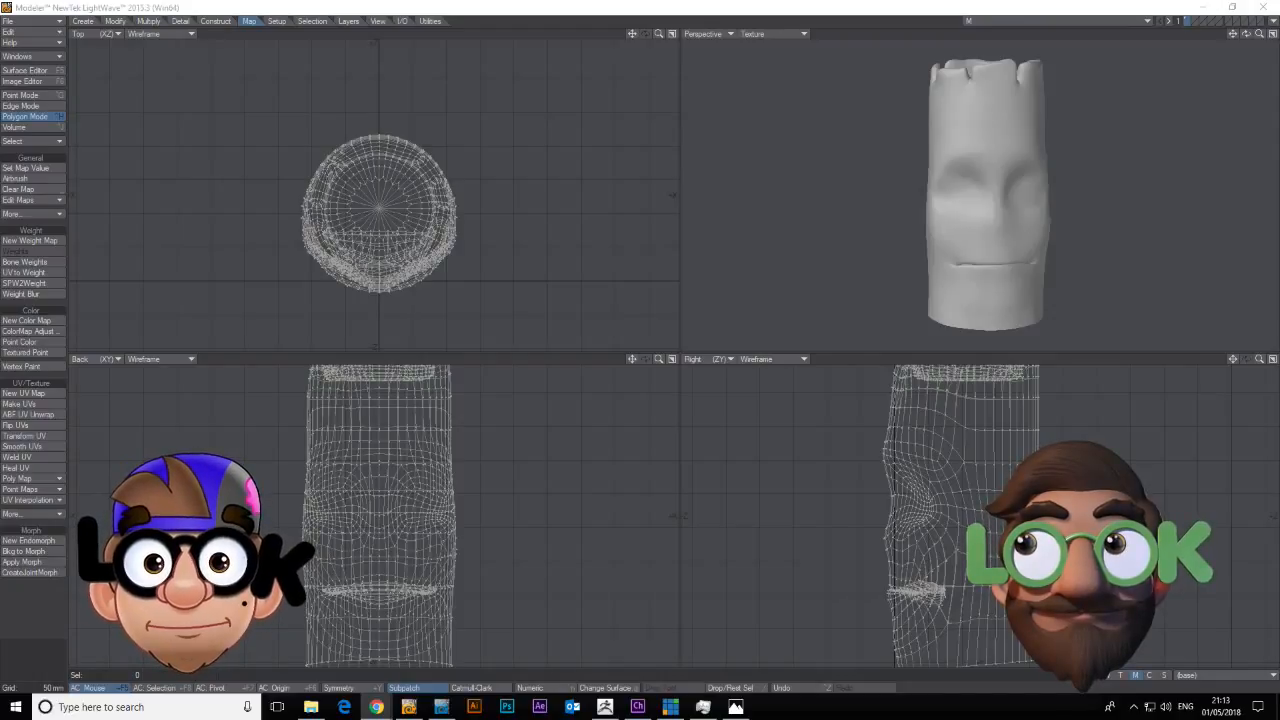
{"action": "left_click", "coordinate": [852, 8]}
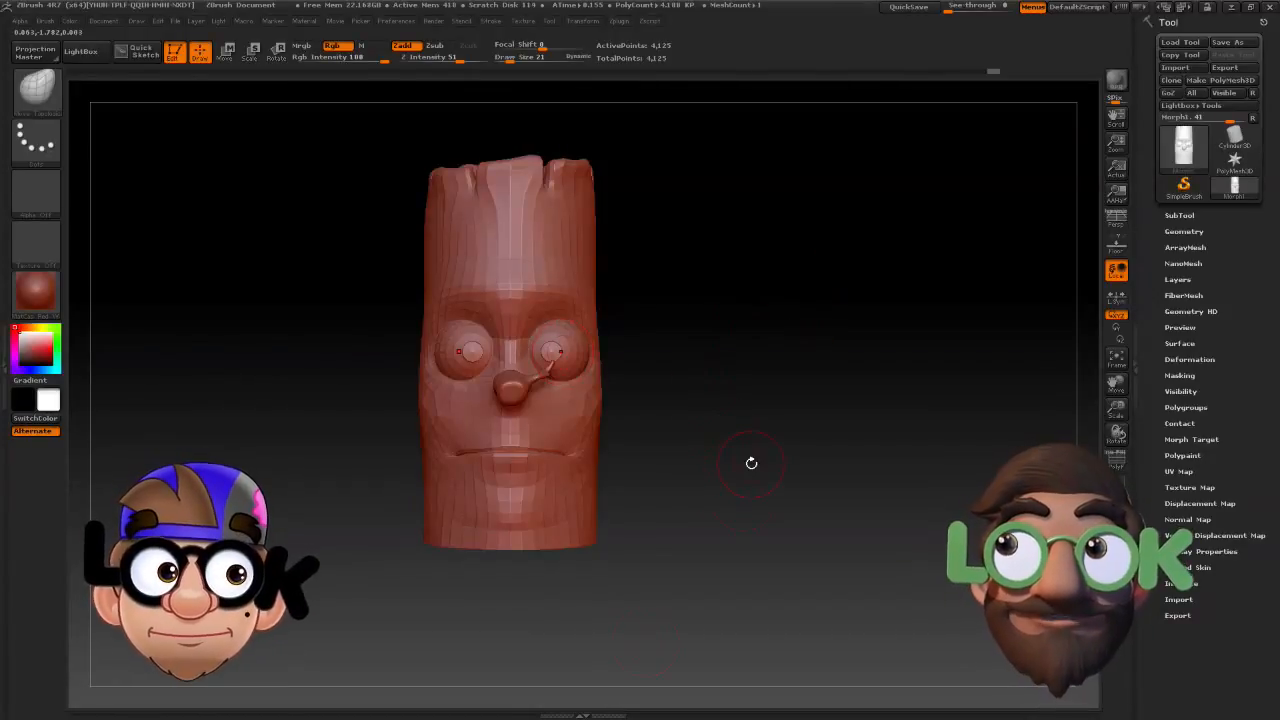
{"action": "left_click_drag", "start_coordinate": [751, 463], "coordinate": [760, 470]}
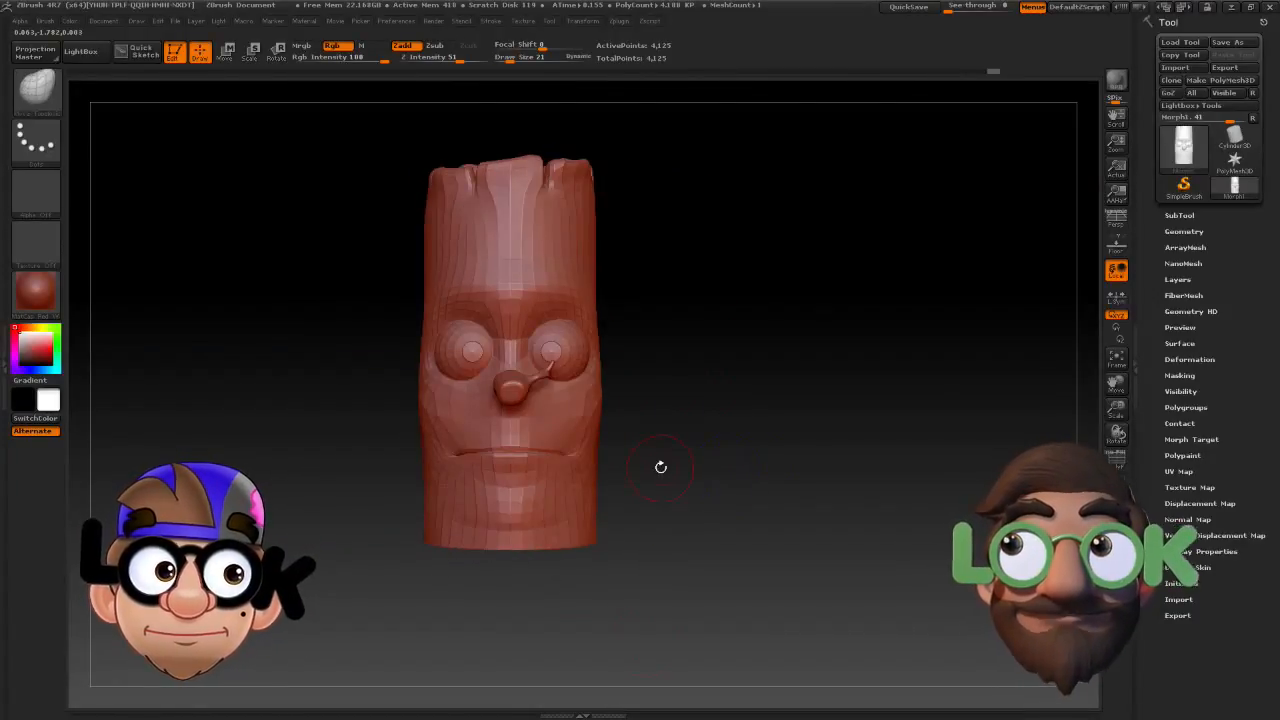
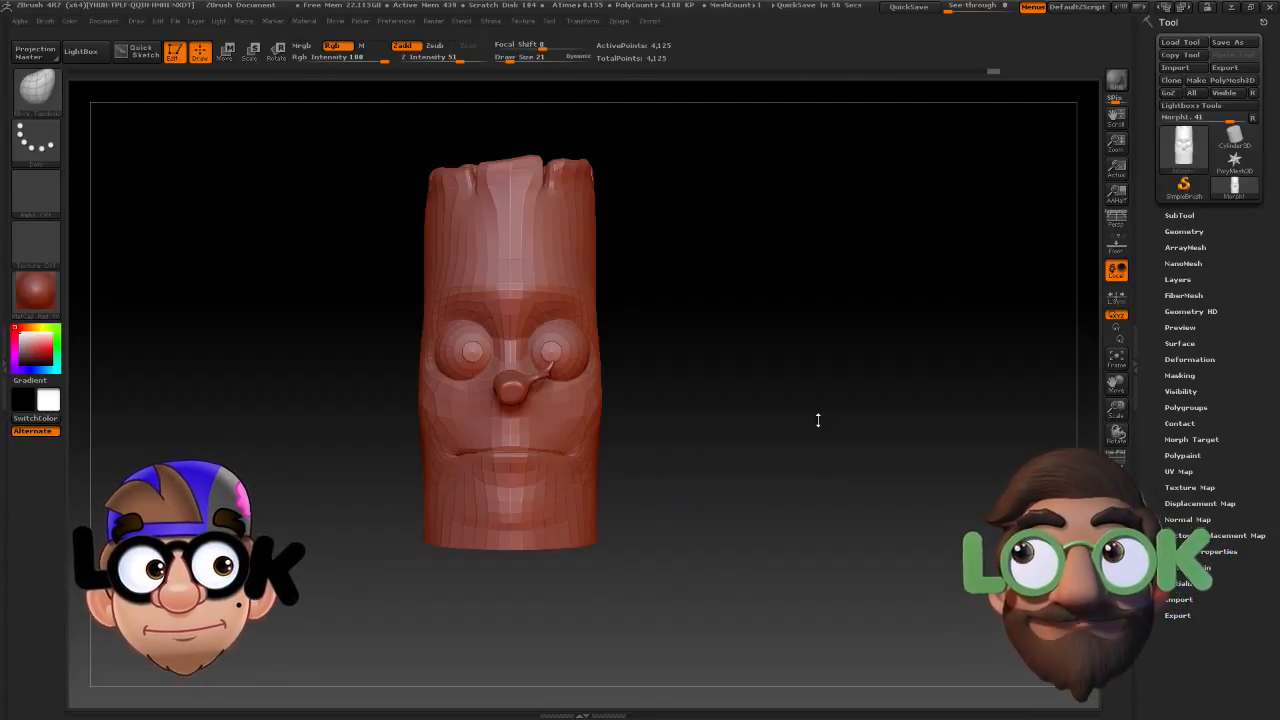
{"action": "left_click", "coordinate": [473, 72]}
{"action": "left_click", "coordinate": [434, 72]}
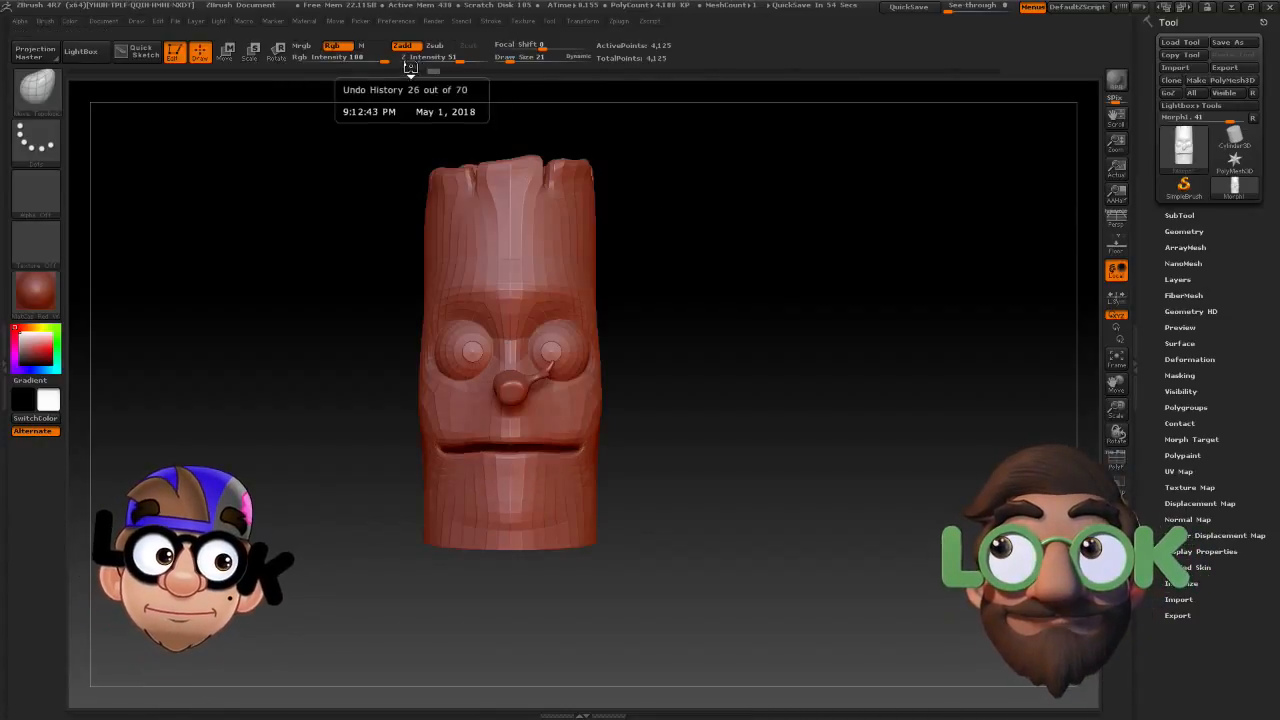
{"action": "left_click", "coordinate": [368, 71]}
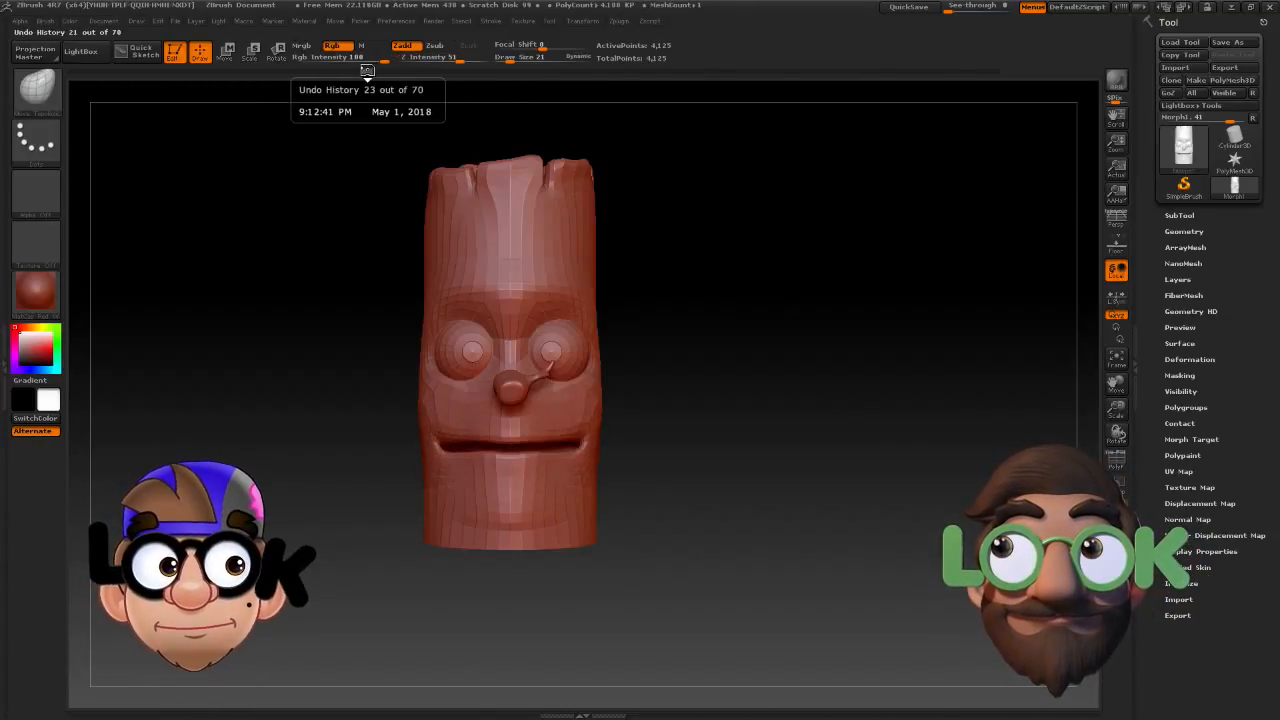
Enlarge the brush, smooth the mouth corners, and reshape the lips in side view to narrow the opening.
{"action": "left_click_drag", "start_coordinate": [723, 449], "coordinate": [690, 455]}
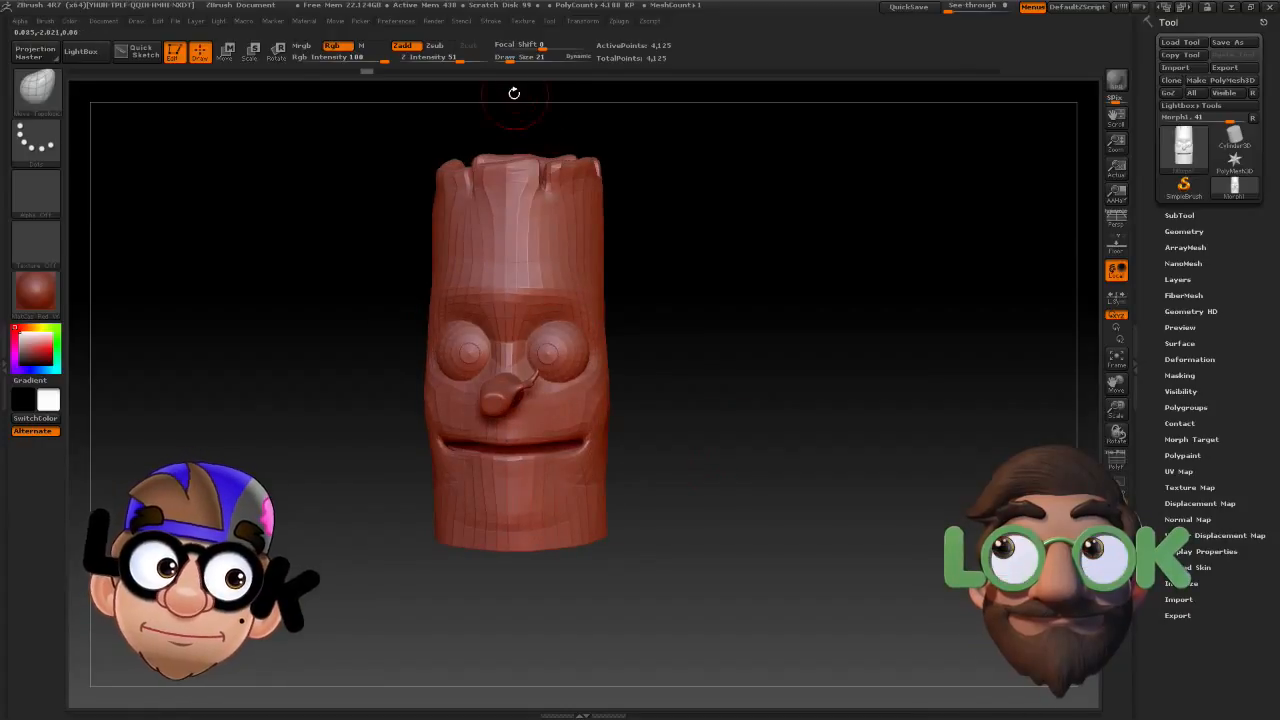
{"action": "left_click", "coordinate": [515, 59]}
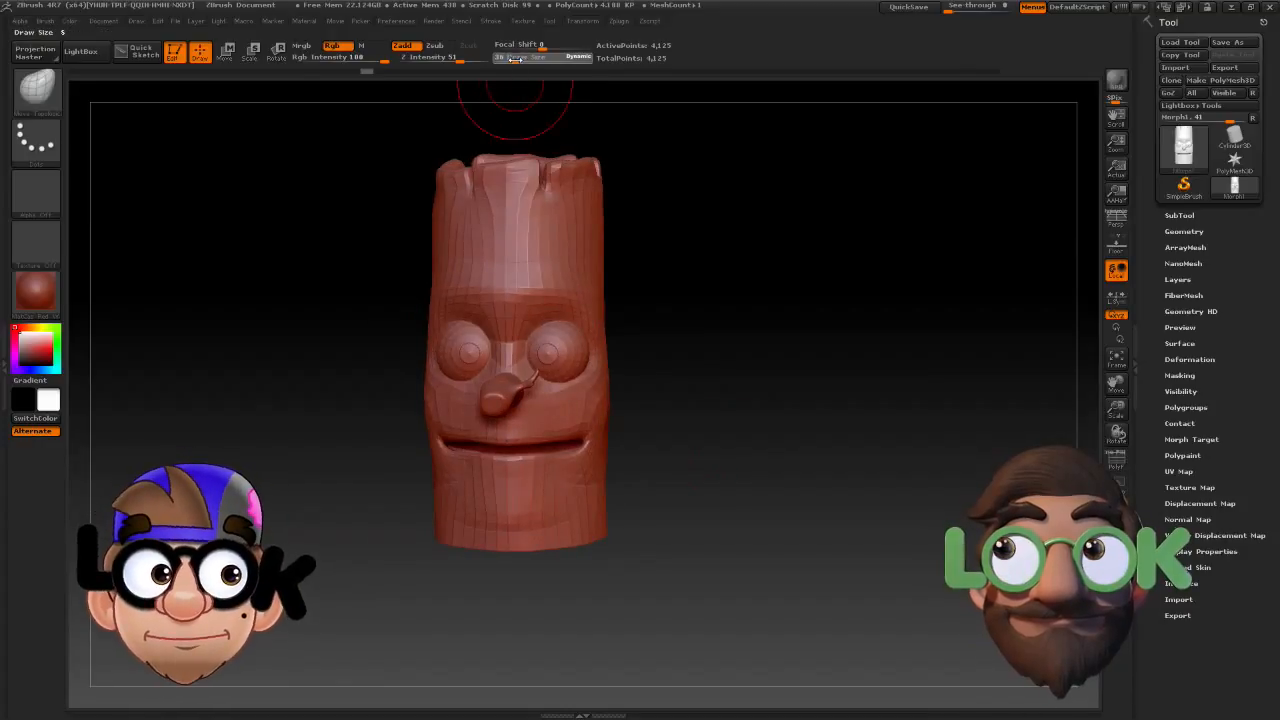
{"action": "left_click", "coordinate": [590, 444]}
{"action": "left_click", "coordinate": [589, 485]}
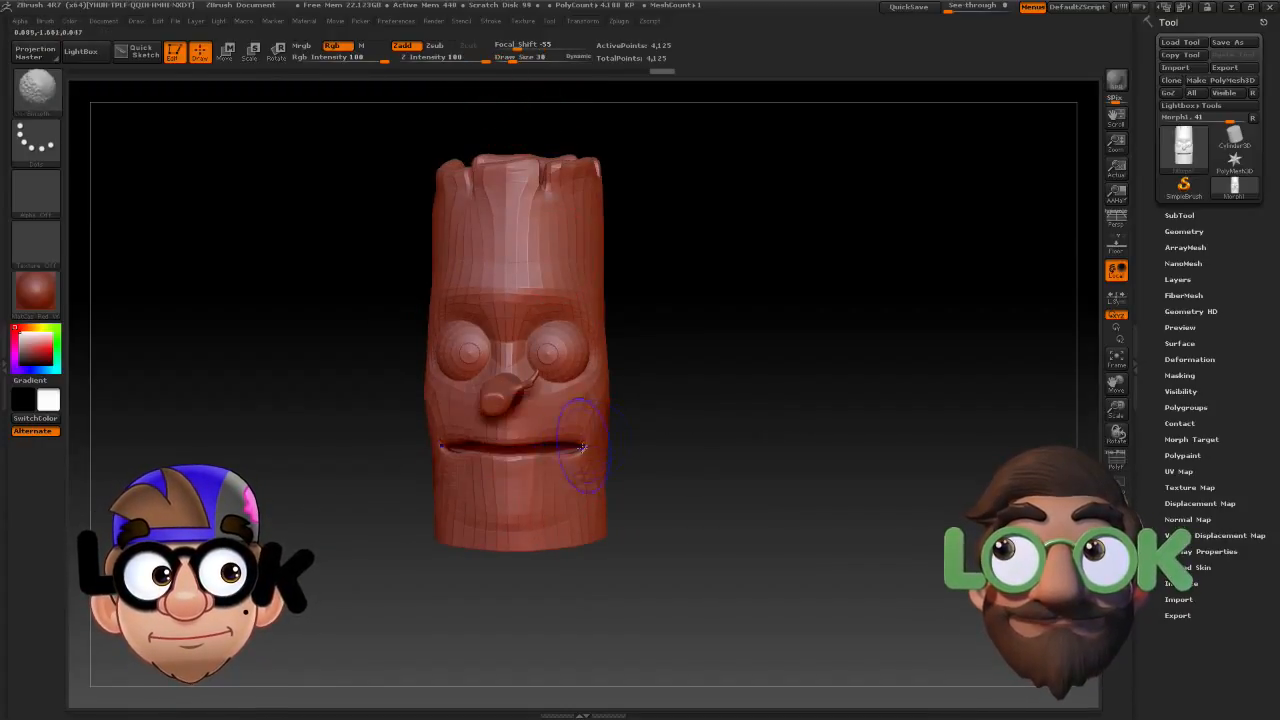
{"action": "left_click_drag", "start_coordinate": [737, 503], "coordinate": [654, 487]}
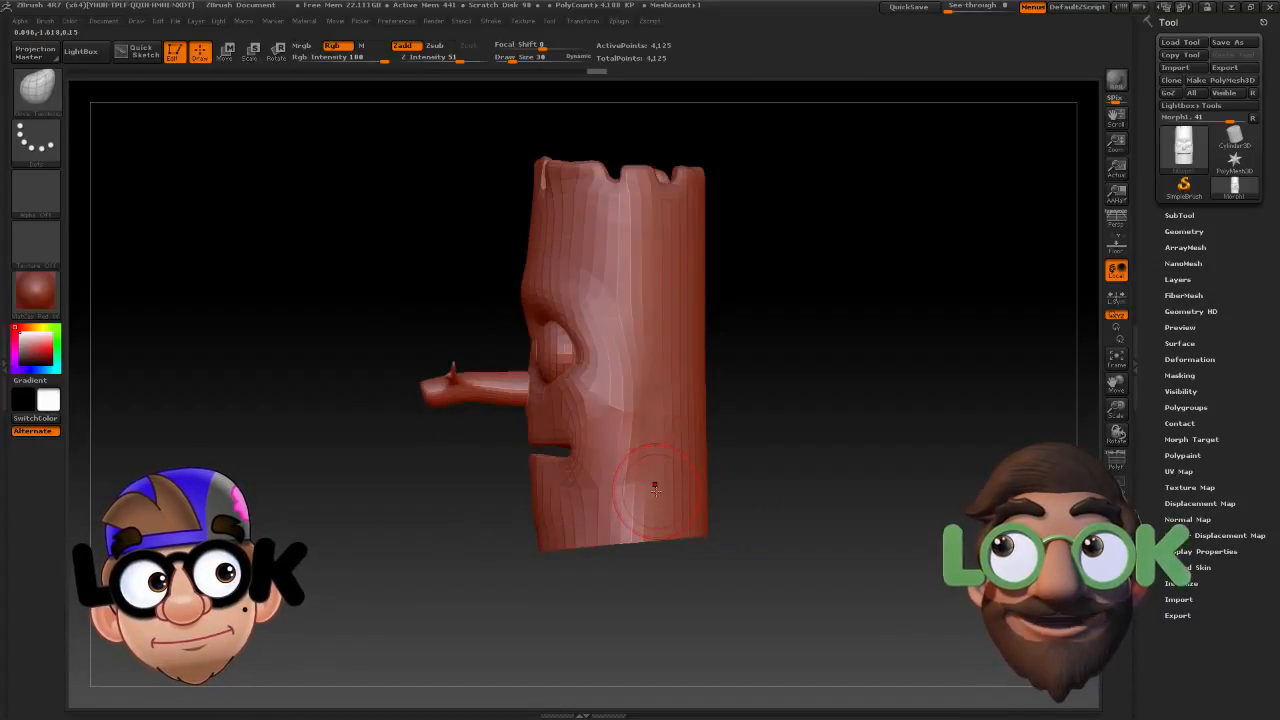
{"action": "mouse_move", "coordinate": [531, 458]}
{"action": "left_mouse_down"}
{"action": "mouse_move", "coordinate": [536, 440]}
{"action": "mouse_move", "coordinate": [563, 458]}
{"action": "left_mouse_up"}
{"action": "mouse_move", "coordinate": [474, 496]}
{"action": "left_mouse_down"}
{"action": "mouse_move", "coordinate": [555, 486]}
{"action": "mouse_move", "coordinate": [557, 457]}
{"action": "mouse_move", "coordinate": [501, 455]}
{"action": "left_mouse_up"}
{"action": "mouse_move", "coordinate": [622, 466]}
{"action": "left_mouse_down"}
{"action": "mouse_move", "coordinate": [534, 471]}
{"action": "mouse_move", "coordinate": [517, 446]}
{"action": "left_mouse_up"}
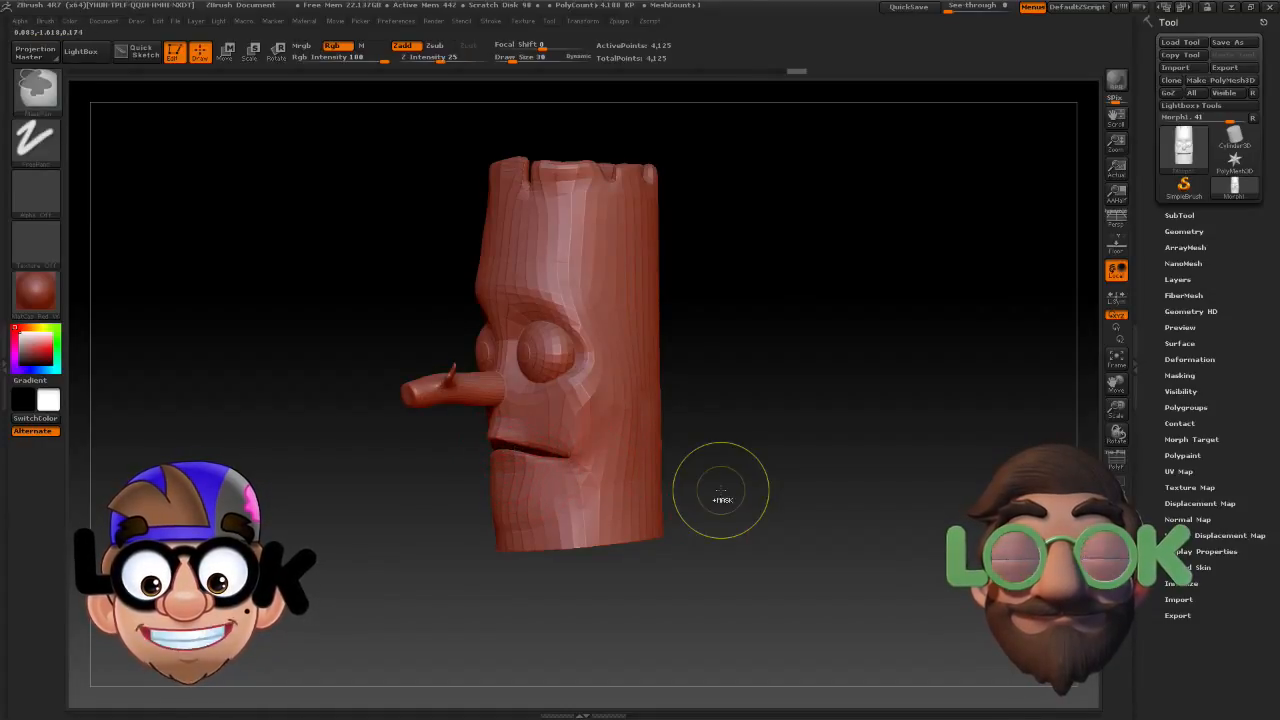
Undo the last stroke and pull the upper and lower lips together in side view to close the mouth opening.
{"action": "key", "text": "ctrl+z"}
{"action": "mouse_move", "coordinate": [443, 494]}
{"action": "left_mouse_down"}
{"action": "mouse_move", "coordinate": [553, 450]}
{"action": "mouse_move", "coordinate": [680, 486]}
{"action": "left_mouse_up"}
{"action": "left_click_drag", "start_coordinate": [510, 440], "coordinate": [502, 443]}
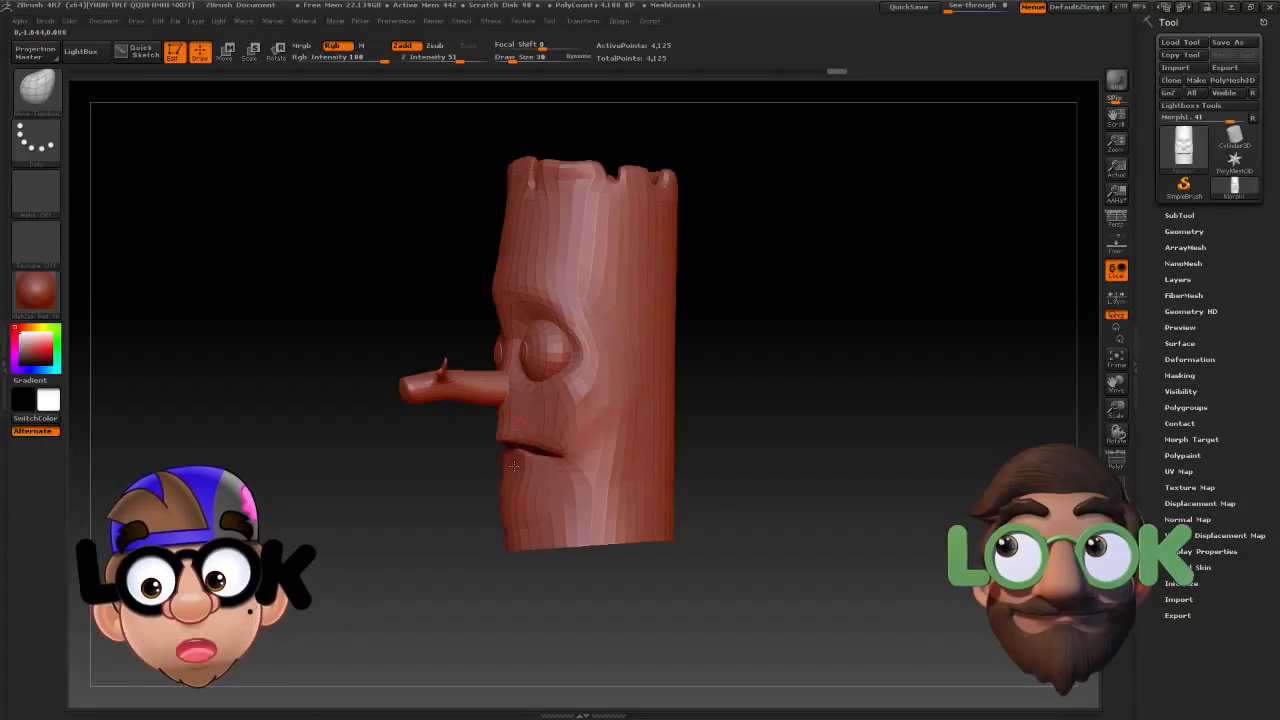
{"action": "mouse_move", "coordinate": [527, 458]}
{"action": "left_mouse_down"}
{"action": "mouse_move", "coordinate": [540, 458]}
{"action": "mouse_move", "coordinate": [516, 466]}
{"action": "mouse_move", "coordinate": [543, 446]}
{"action": "left_mouse_up"}
{"action": "mouse_move", "coordinate": [687, 465]}
{"action": "left_mouse_down"}
{"action": "mouse_move", "coordinate": [541, 463]}
{"action": "mouse_move", "coordinate": [748, 468]}
{"action": "left_mouse_up"}
{"action": "left_click_drag", "start_coordinate": [648, 471], "coordinate": [692, 494]}
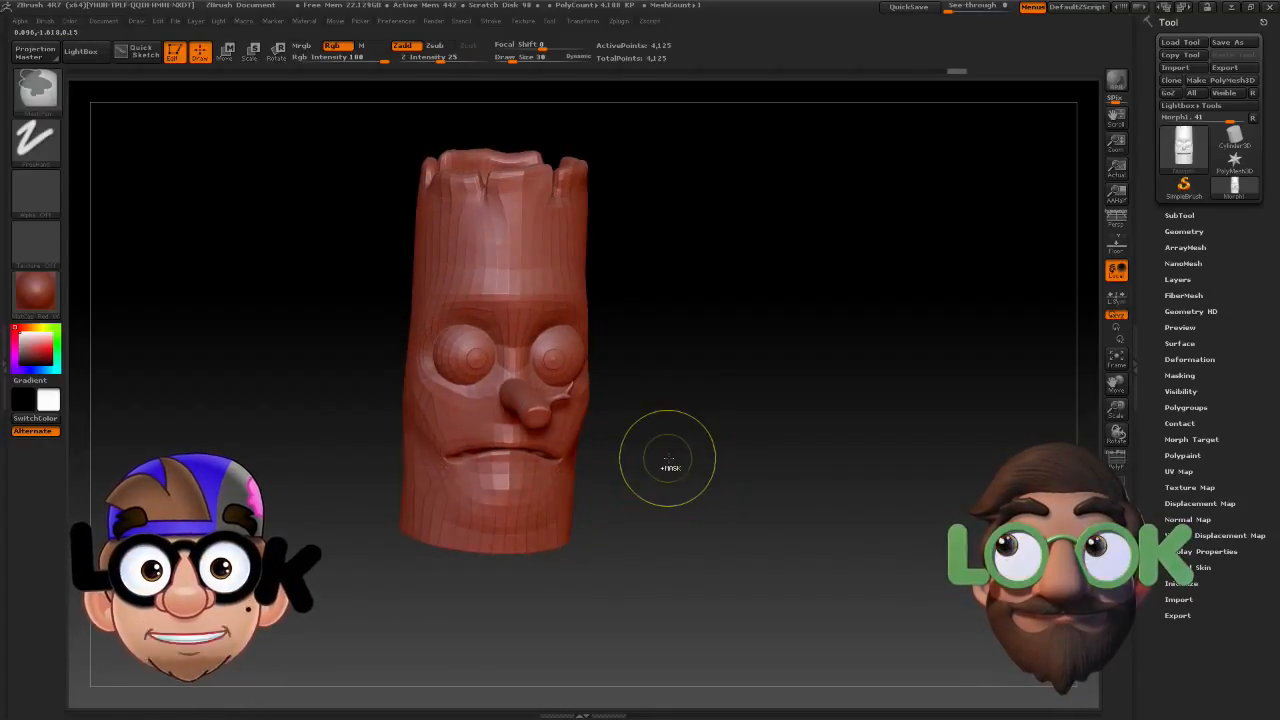
Smooth the area around the mouth and bring the middle of the upper lip down over the lower lip.
{"action": "mouse_move", "coordinate": [626, 451]}
{"action": "left_mouse_down"}
{"action": "mouse_move", "coordinate": [581, 467]}
{"action": "mouse_move", "coordinate": [537, 460]}
{"action": "left_mouse_up"}
{"action": "left_click_drag", "start_coordinate": [682, 462], "coordinate": [738, 468]}
{"action": "left_click_drag", "start_coordinate": [540, 462], "coordinate": [514, 460], "text": "shift"}
{"action": "left_click_drag", "start_coordinate": [646, 460], "coordinate": [680, 446]}
{"action": "left_click_drag", "start_coordinate": [501, 440], "coordinate": [498, 445]}
{"action": "mouse_move", "coordinate": [632, 448]}
{"action": "left_mouse_down"}
{"action": "mouse_move", "coordinate": [565, 453]}
{"action": "mouse_move", "coordinate": [590, 459]}
{"action": "left_mouse_up"}
Tuck the lower lip back beneath the upper lip, shaping it from the side profile.
{"action": "mouse_move", "coordinate": [671, 471]}
{"action": "left_mouse_down"}
{"action": "mouse_move", "coordinate": [574, 443]}
{"action": "mouse_move", "coordinate": [588, 459]}
{"action": "mouse_move", "coordinate": [580, 475]}
{"action": "left_mouse_up"}
{"action": "left_click_drag", "start_coordinate": [728, 514], "coordinate": [755, 514]}
{"action": "mouse_move", "coordinate": [576, 474]}
{"action": "left_mouse_down"}
{"action": "mouse_move", "coordinate": [564, 467]}
{"action": "mouse_move", "coordinate": [580, 472]}
{"action": "left_mouse_up"}
{"action": "mouse_move", "coordinate": [672, 470]}
{"action": "left_mouse_down"}
{"action": "mouse_move", "coordinate": [746, 446]}
{"action": "mouse_move", "coordinate": [774, 466]}
{"action": "left_mouse_up"}
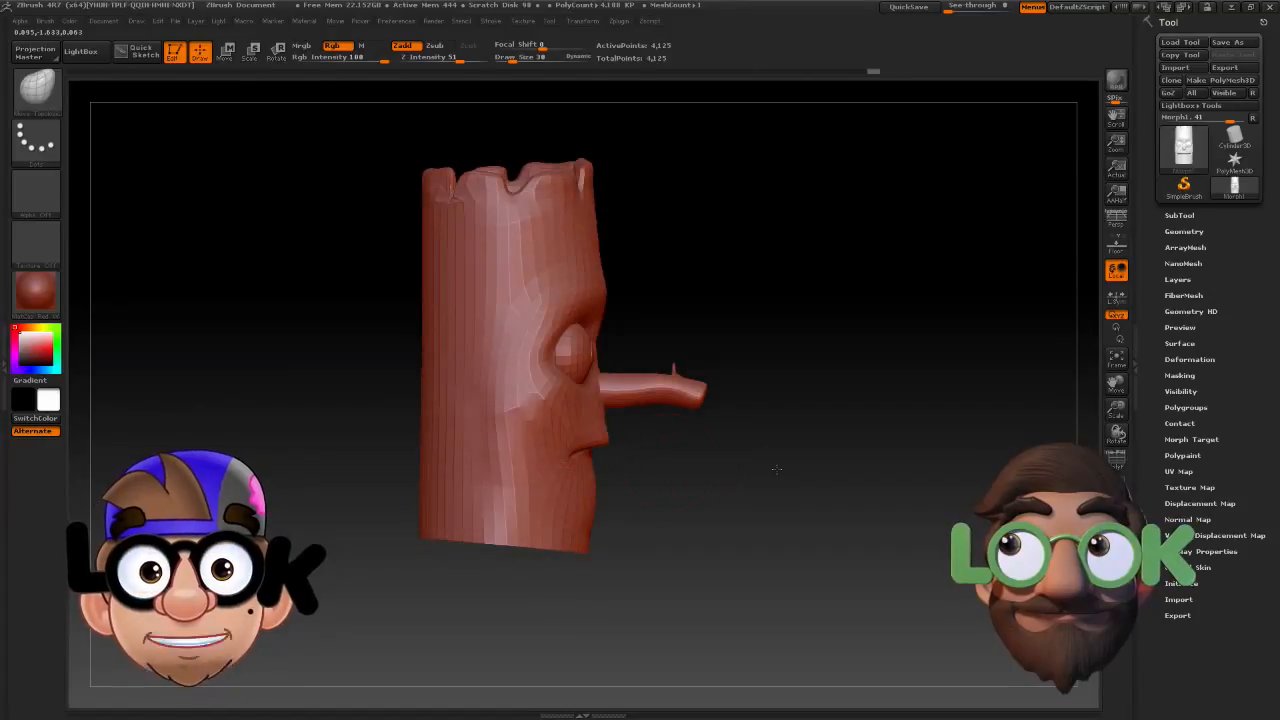
{"action": "left_click_drag", "start_coordinate": [663, 466], "coordinate": [650, 442]}
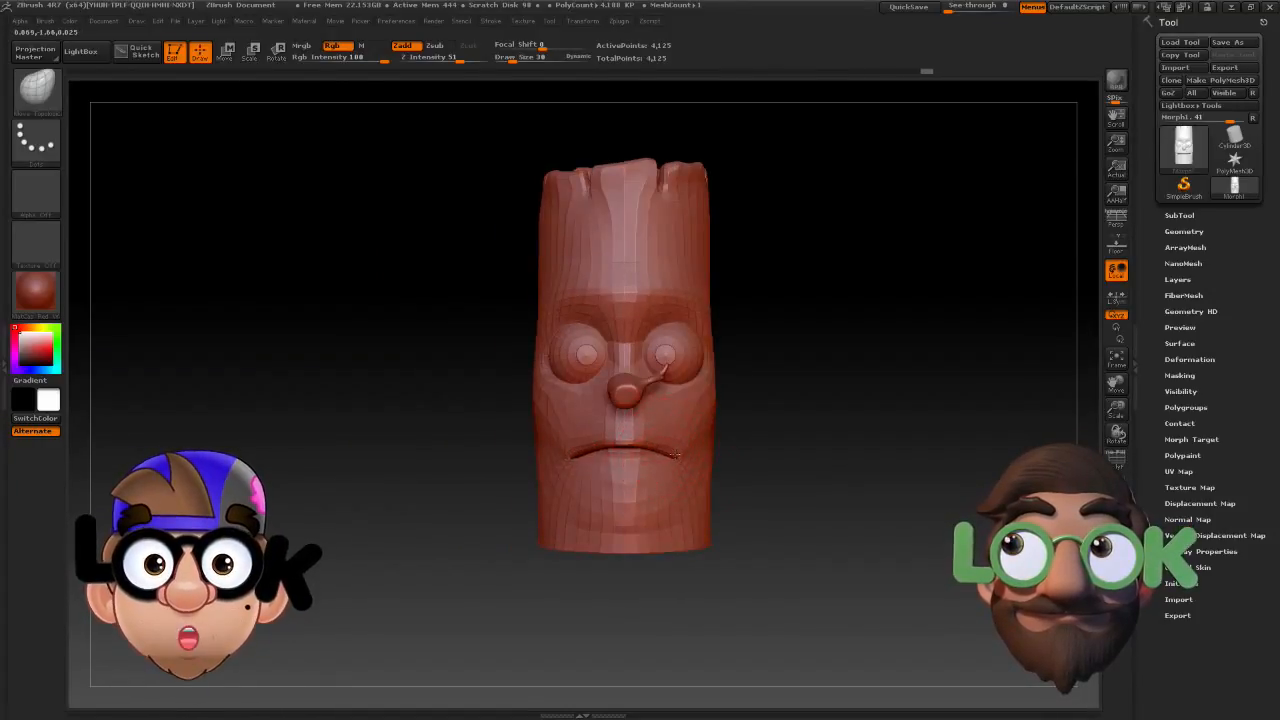
Turn the mouth corners down in front view, refining them with a draw size of 17.
{"action": "left_click_drag", "start_coordinate": [803, 487], "coordinate": [691, 466]}
{"action": "mouse_move", "coordinate": [594, 508]}
{"action": "left_mouse_down"}
{"action": "mouse_move", "coordinate": [688, 492]}
{"action": "mouse_move", "coordinate": [698, 470]}
{"action": "mouse_move", "coordinate": [663, 475]}
{"action": "mouse_move", "coordinate": [675, 458]}
{"action": "left_mouse_up"}
{"action": "left_click_drag", "start_coordinate": [510, 60], "coordinate": [502, 60]}
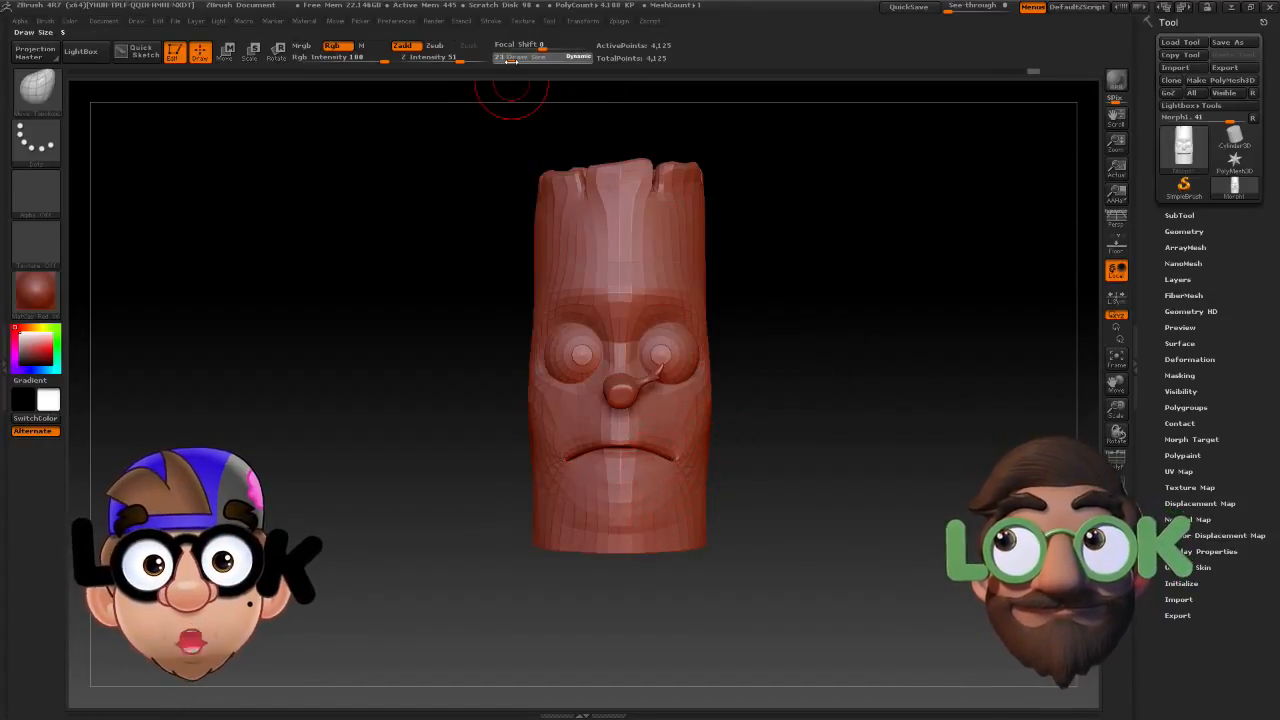
{"action": "left_click_drag", "start_coordinate": [667, 467], "coordinate": [671, 464]}
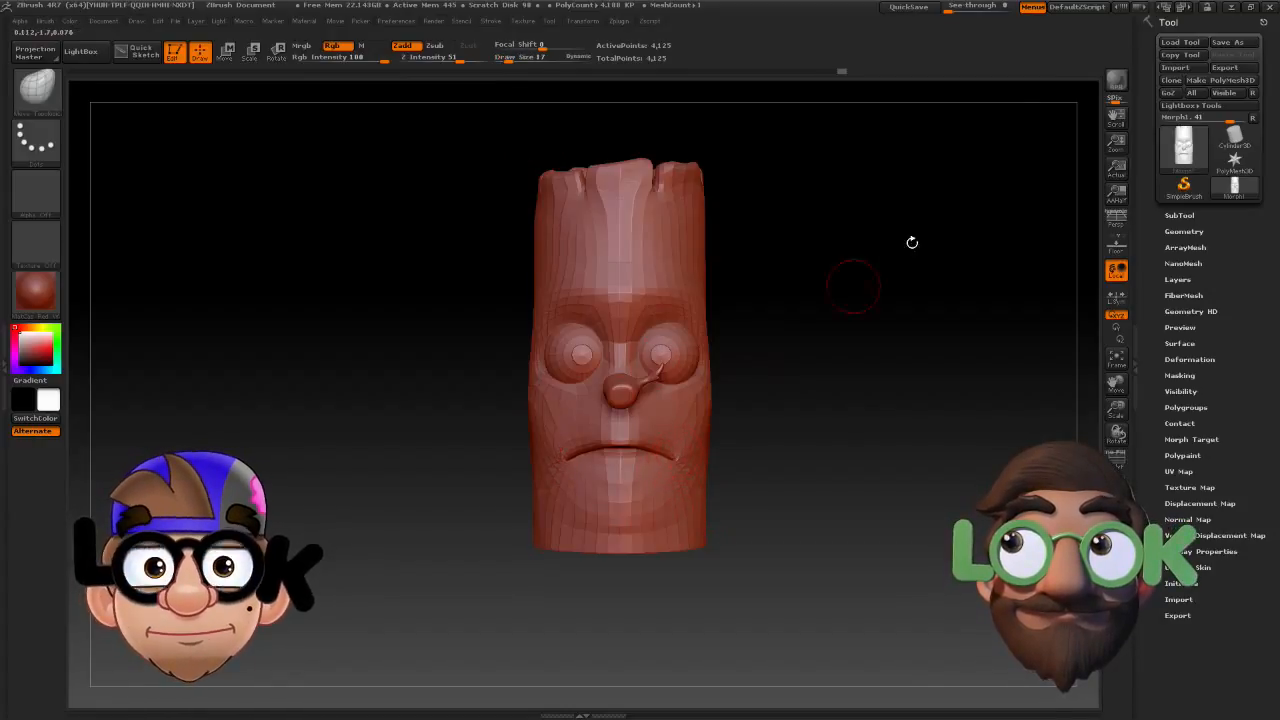
Send the tucked-lip head to LightWave Modeler with GoZ, replacing the LWO on disk, and delete the nose and both eyeballs.
{"action": "left_click", "coordinate": [1168, 92]}
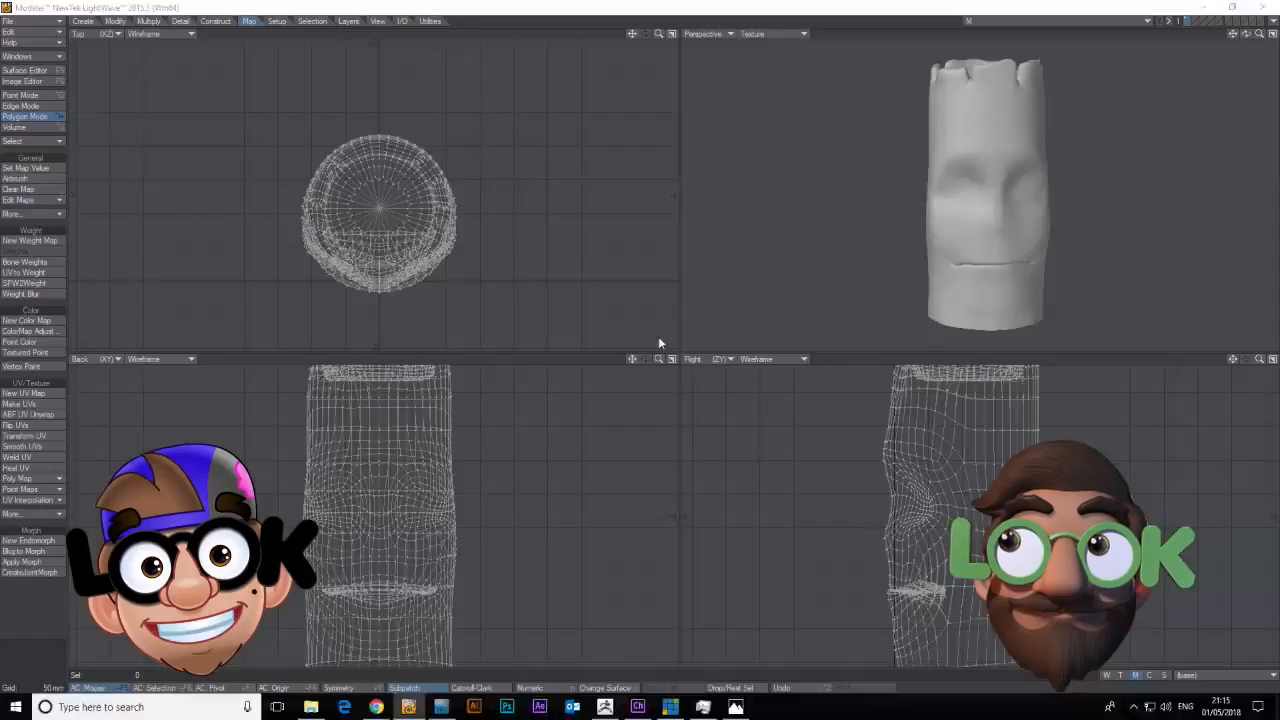
{"action": "left_click", "coordinate": [396, 224]}
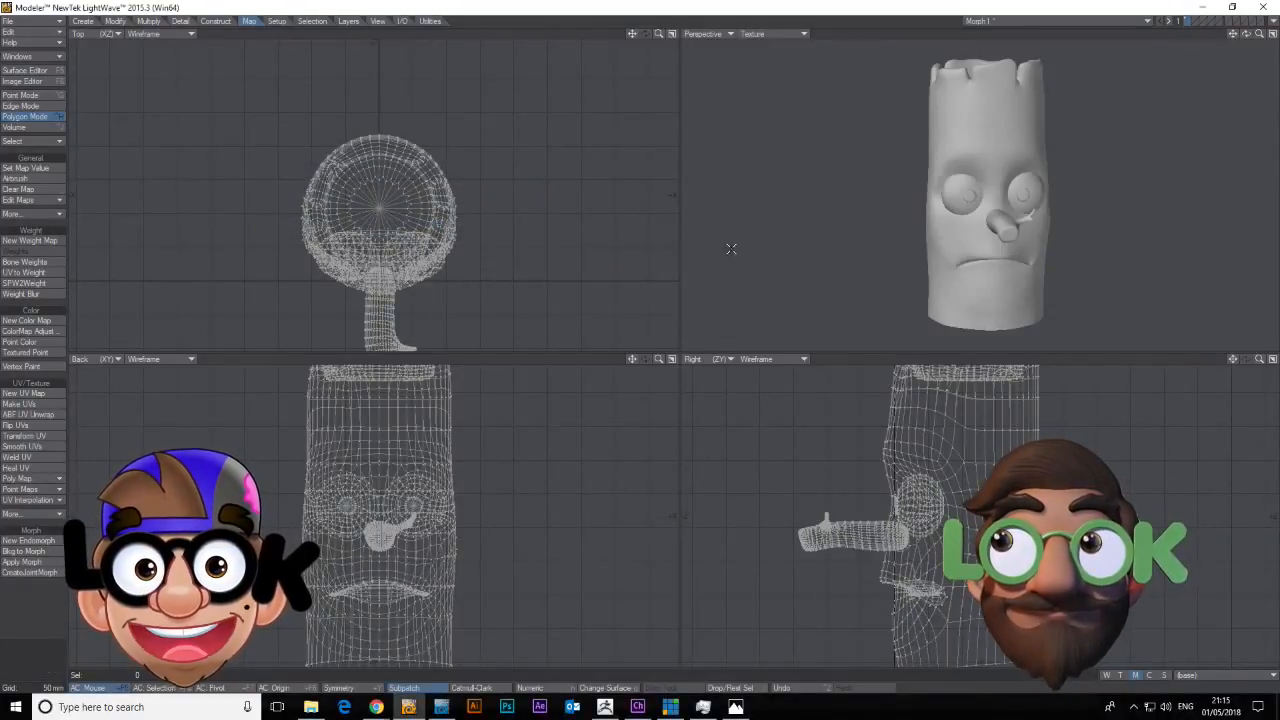
{"action": "double_click", "coordinate": [848, 515]}
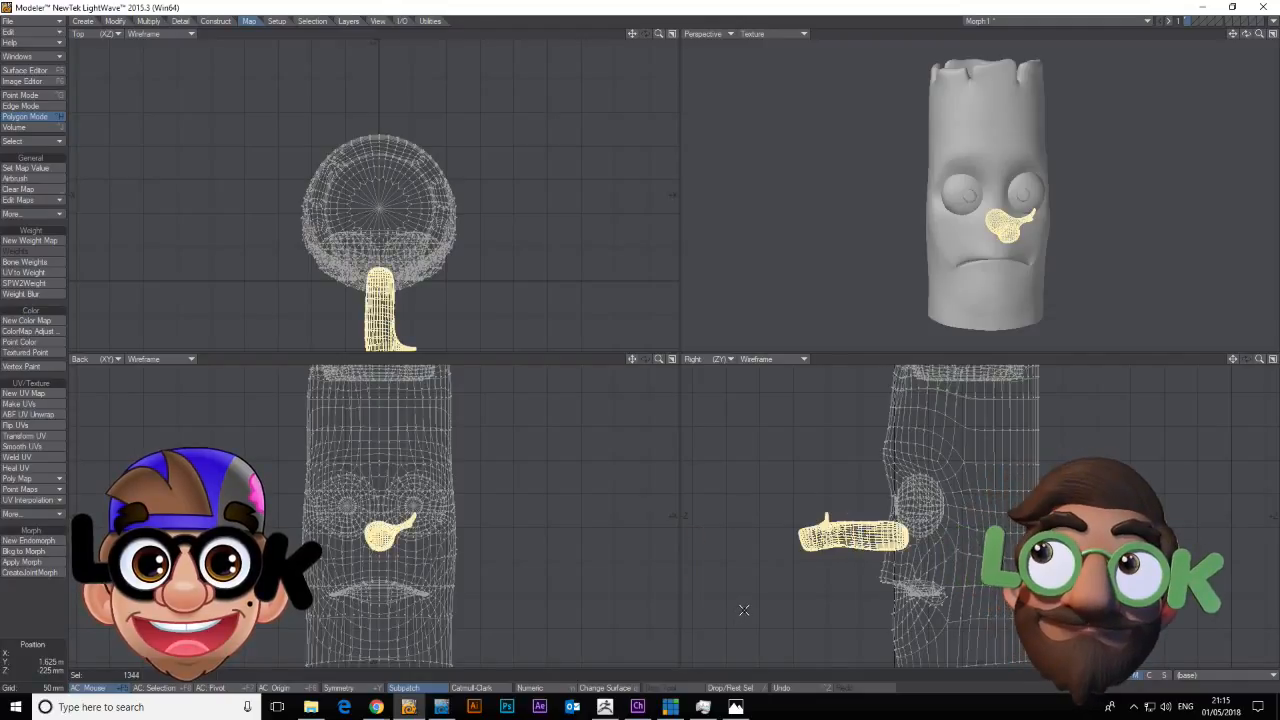
{"action": "key", "text": "Delete"}
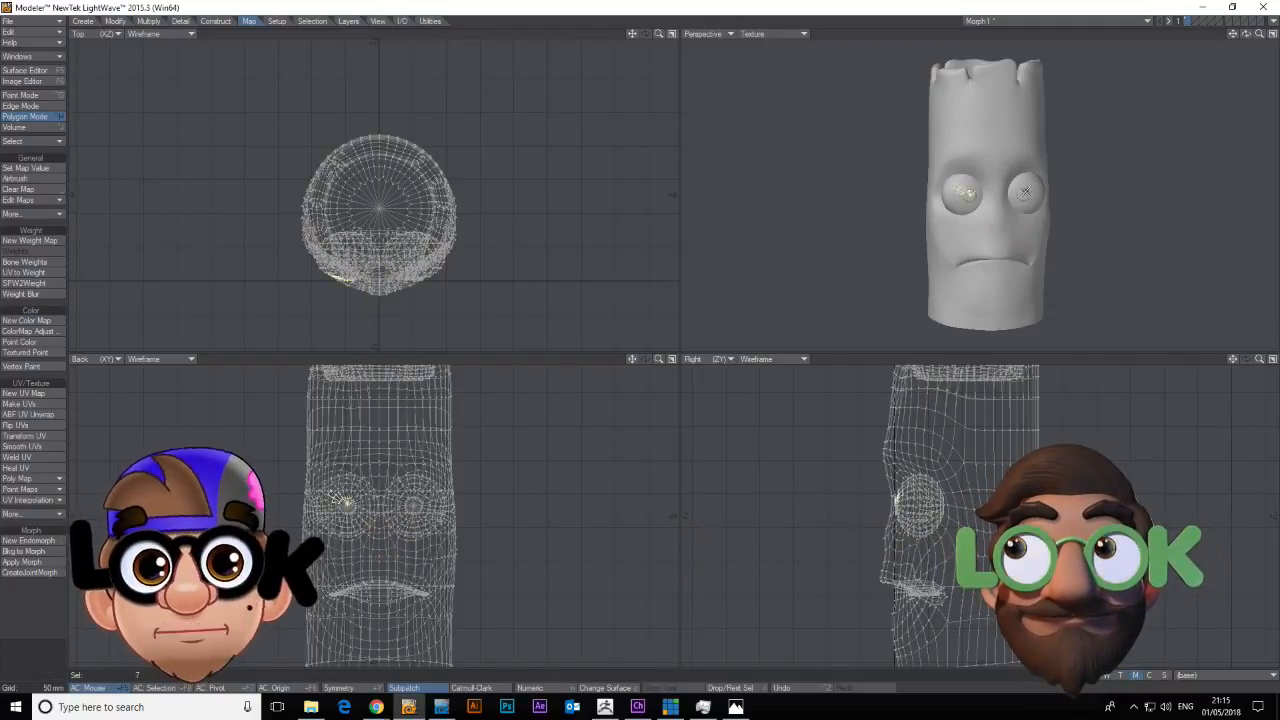
{"action": "double_click", "coordinate": [1026, 193]}
{"action": "key", "text": "Delete"}
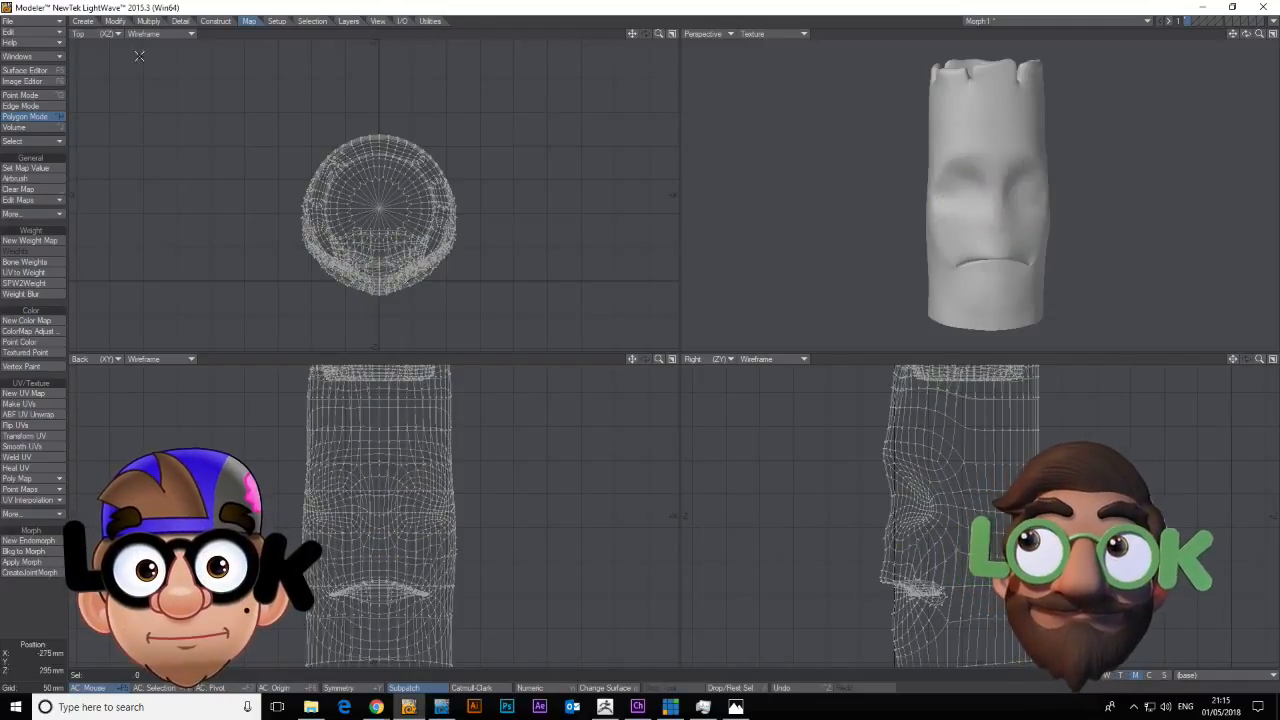
Save an incremental version of the head, plus a new object named "F" in the Lipsync folder.
{"action": "left_click", "coordinate": [20, 20]}
{"action": "left_click", "coordinate": [73, 104]}
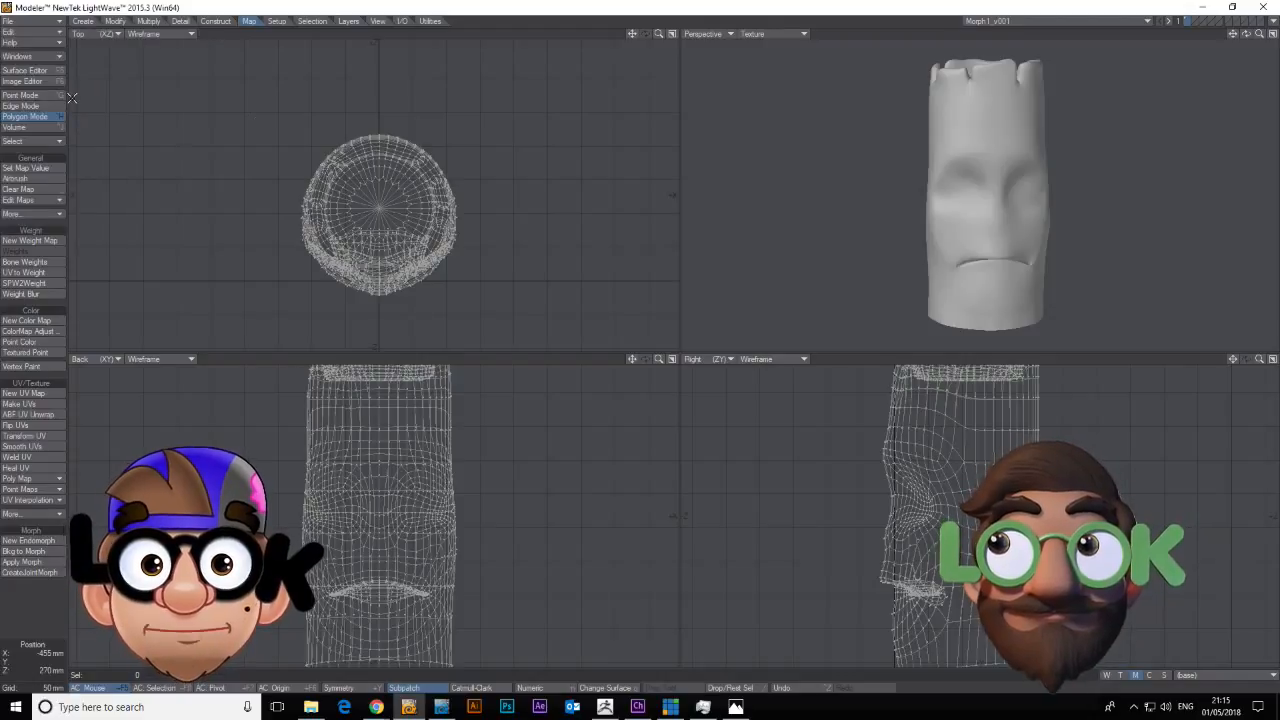
{"action": "left_click", "coordinate": [20, 20]}
{"action": "left_click", "coordinate": [40, 100]}
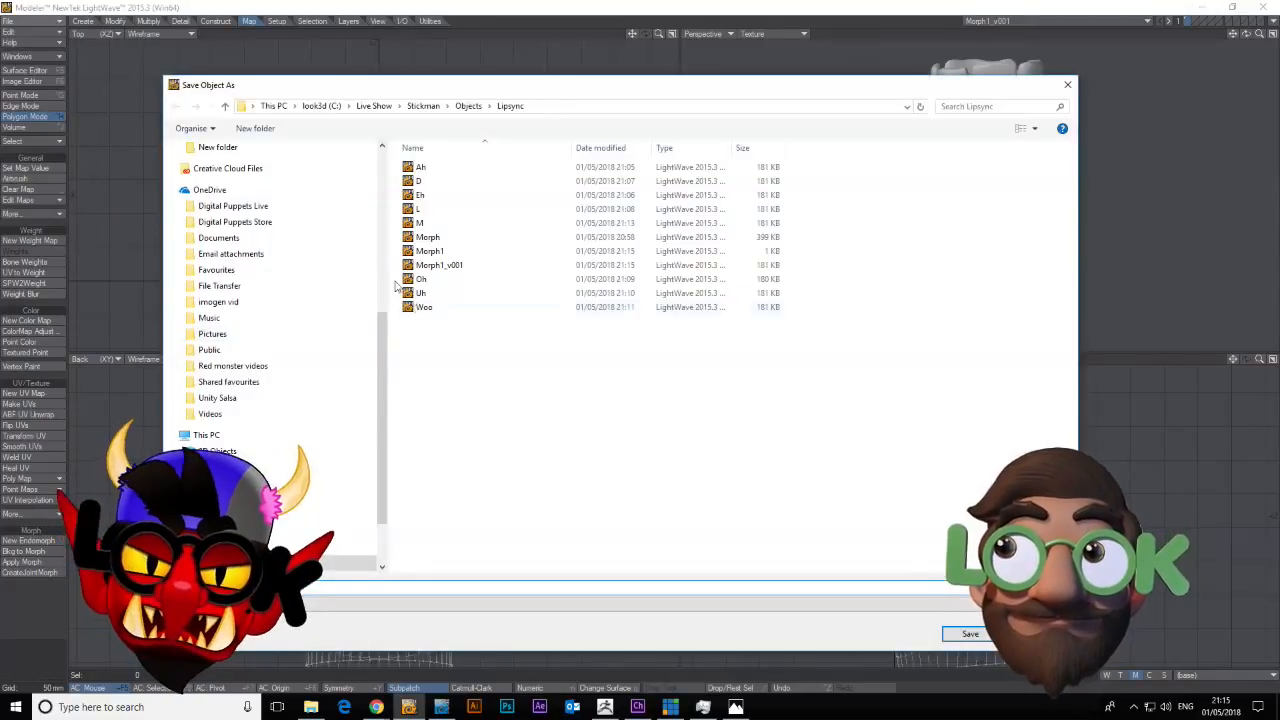
{"action": "left_click", "coordinate": [970, 635]}
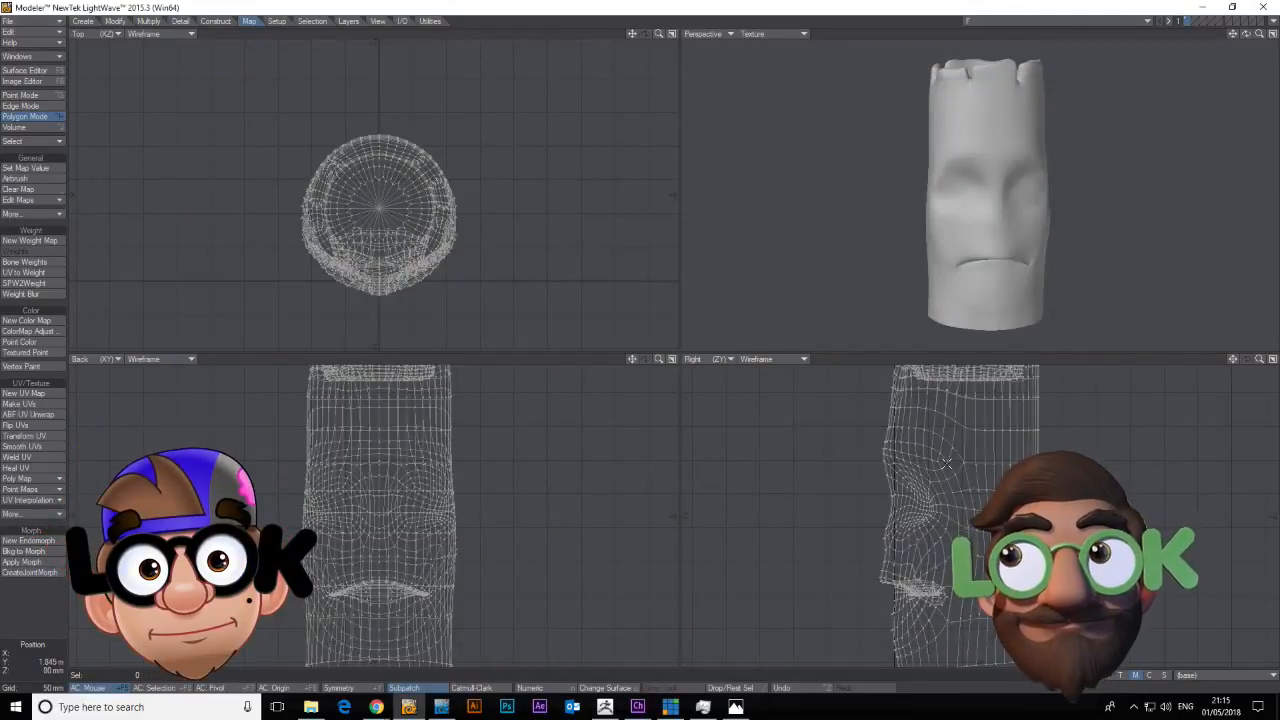
Check the list of loaded objects to review which mouth shapes have been saved.
{"action": "left_click", "coordinate": [997, 18]}
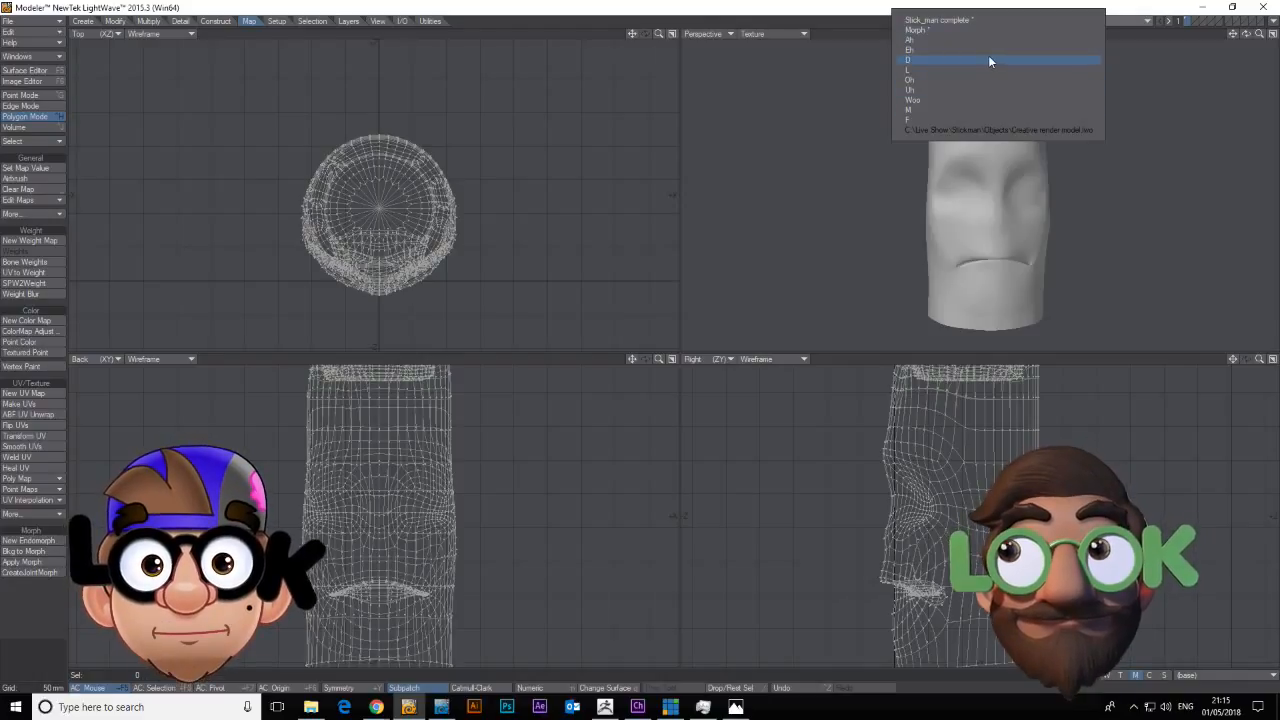
{"action": "left_click", "coordinate": [989, 60]}
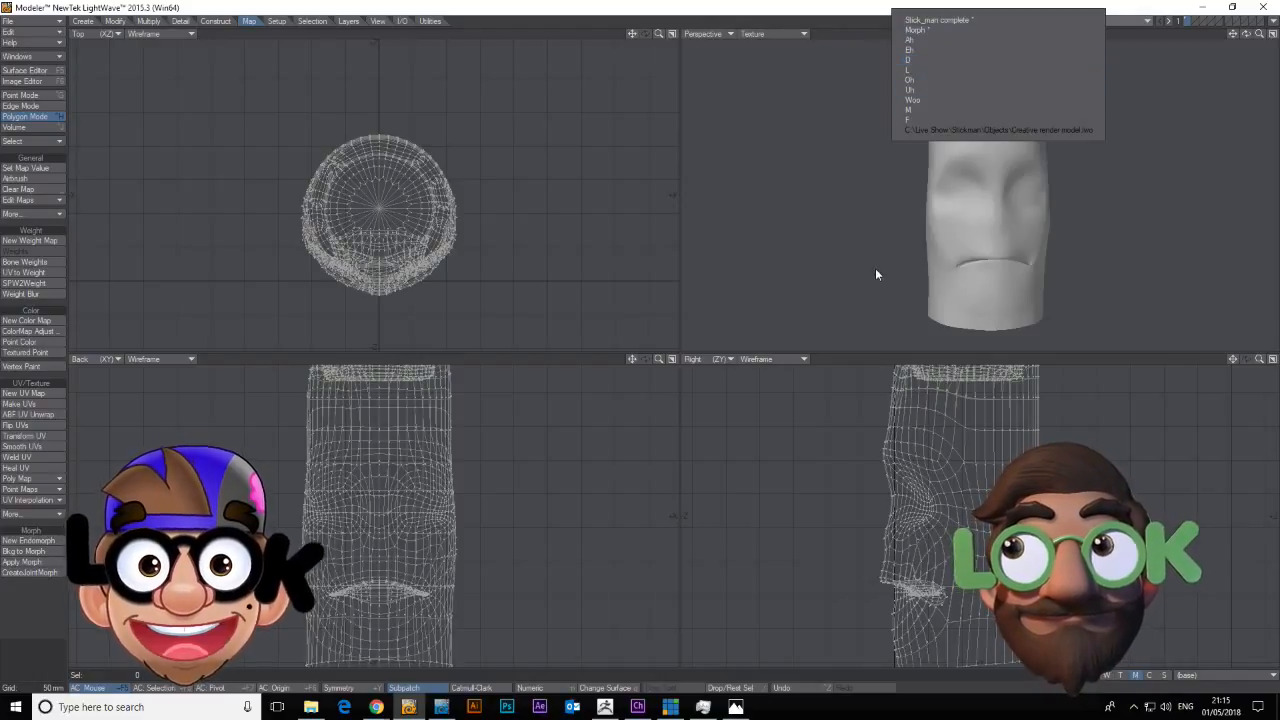
{"action": "left_click", "coordinate": [932, 248]}
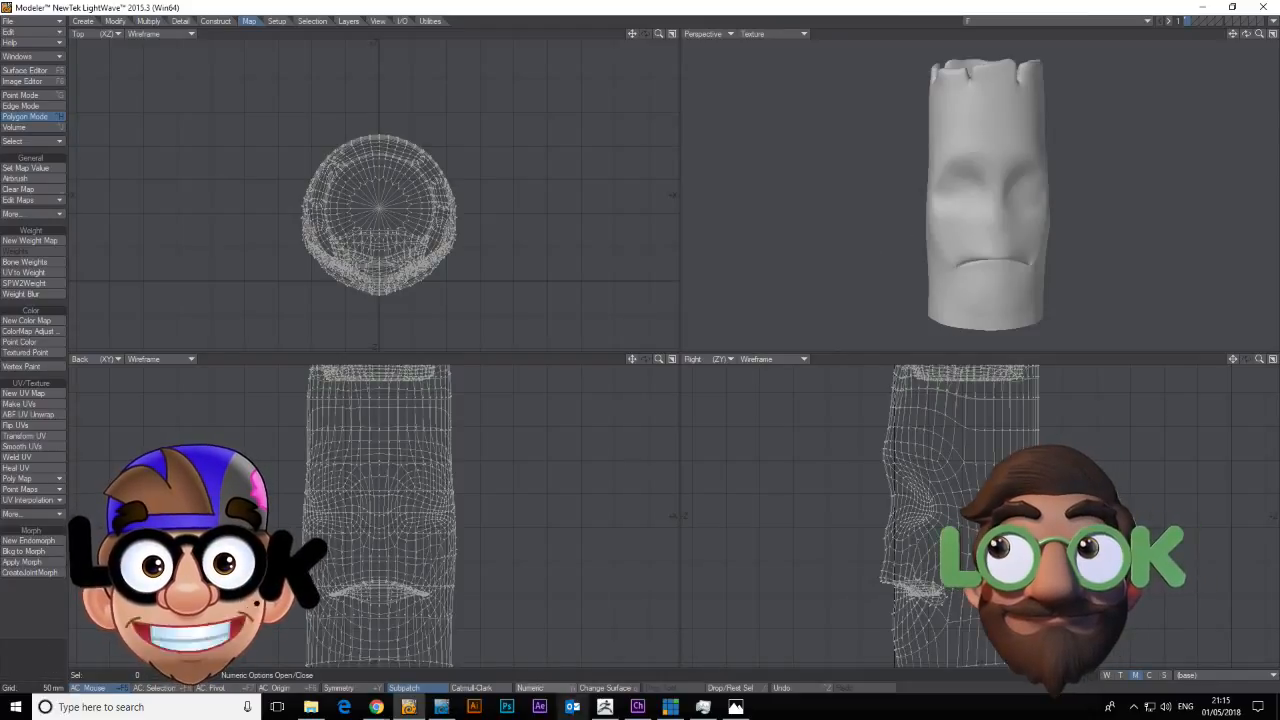
Return to ZBrush and step back through the undo history to the wide-open mouth shape.
{"action": "left_click", "coordinate": [611, 713]}
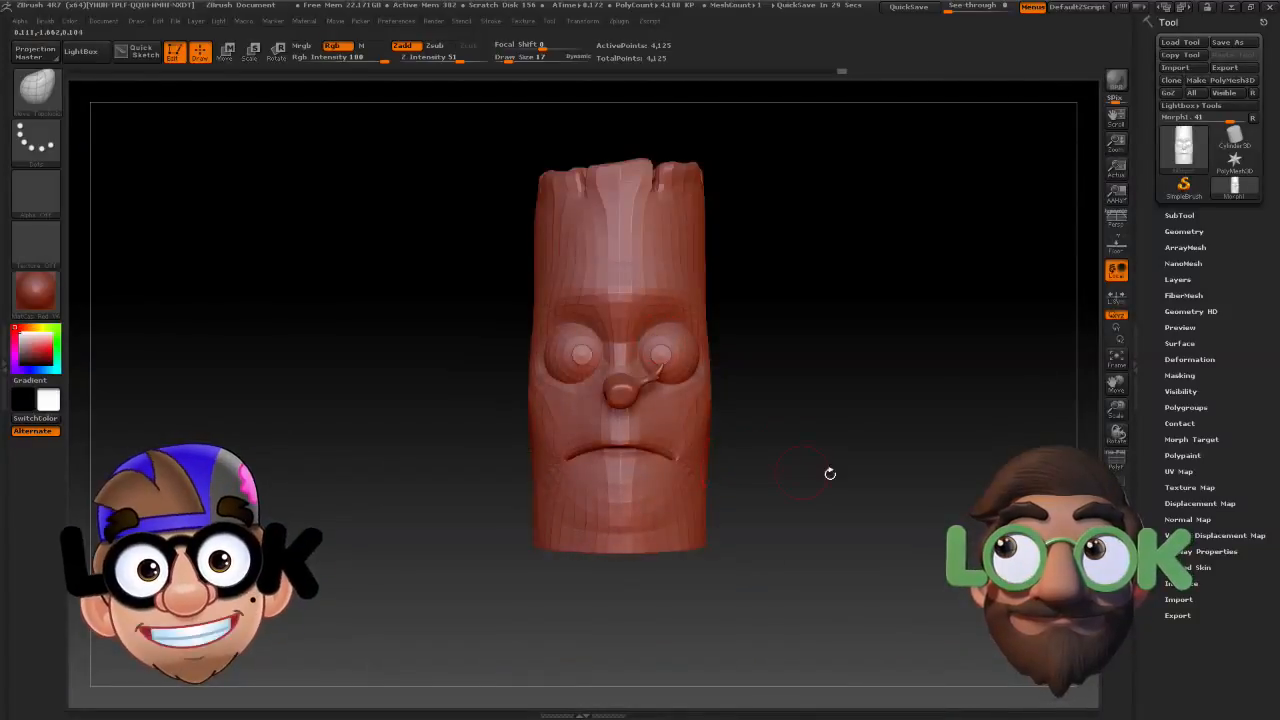
{"action": "left_click_drag", "start_coordinate": [358, 68], "coordinate": [191, 70]}
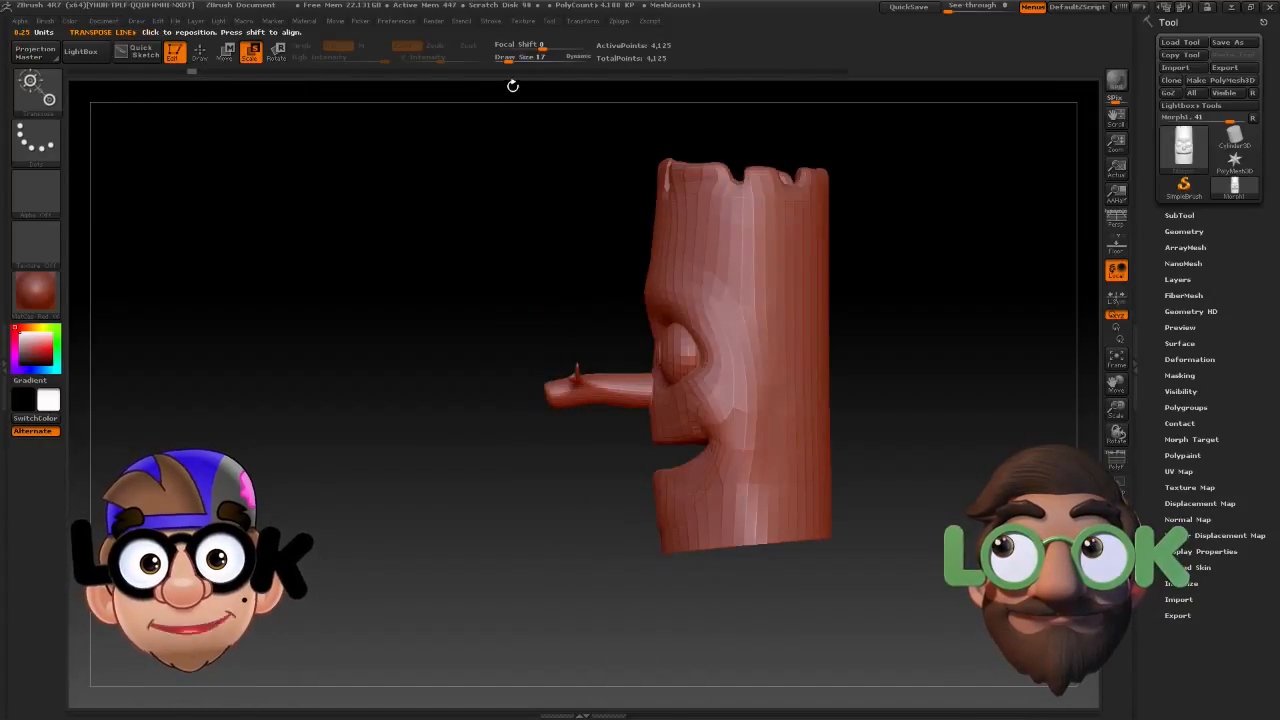
Switch back to Draw mode, set the draw size to 48, and reshape the open mouth around its corners in side view.
{"action": "left_click_drag", "start_coordinate": [513, 60], "coordinate": [527, 60]}
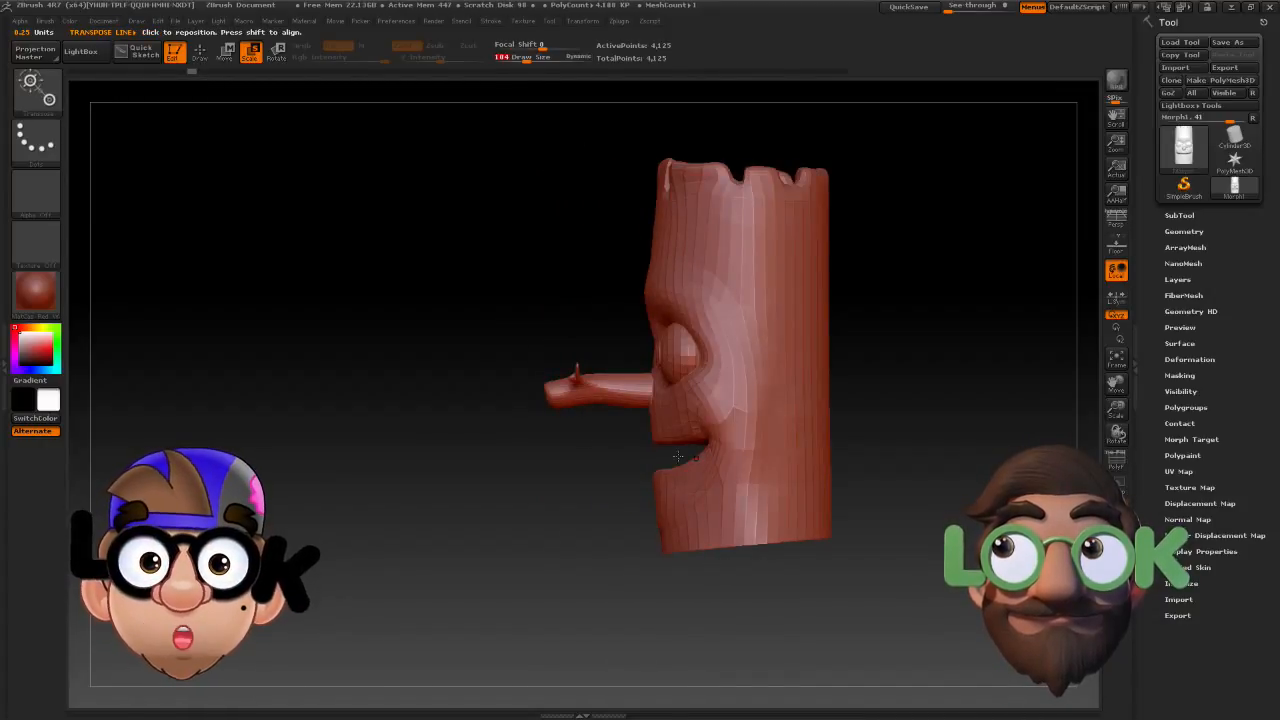
{"action": "left_click", "coordinate": [200, 50]}
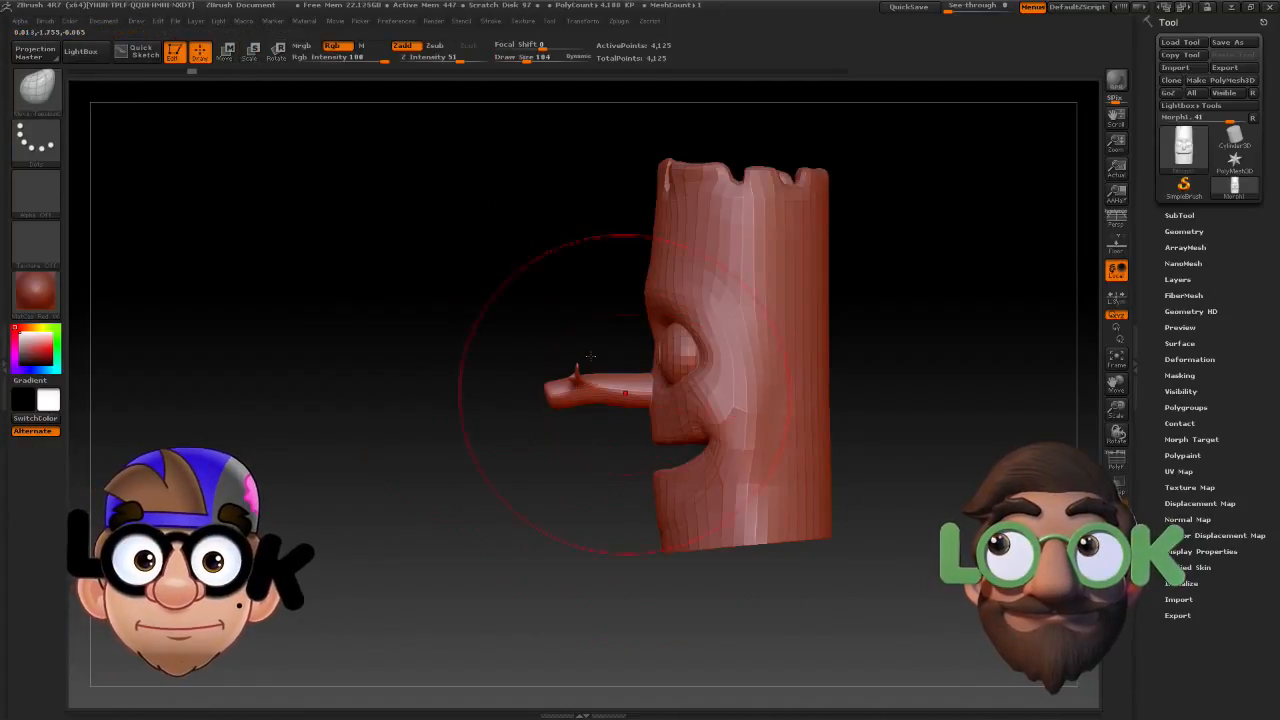
{"action": "left_click_drag", "start_coordinate": [526, 60], "coordinate": [517, 60]}
{"action": "mouse_move", "coordinate": [706, 453]}
{"action": "left_mouse_down"}
{"action": "mouse_move", "coordinate": [685, 461]}
{"action": "mouse_move", "coordinate": [697, 463]}
{"action": "left_mouse_up"}
{"action": "left_click", "coordinate": [685, 499]}
{"action": "left_click_drag", "start_coordinate": [603, 528], "coordinate": [695, 510]}
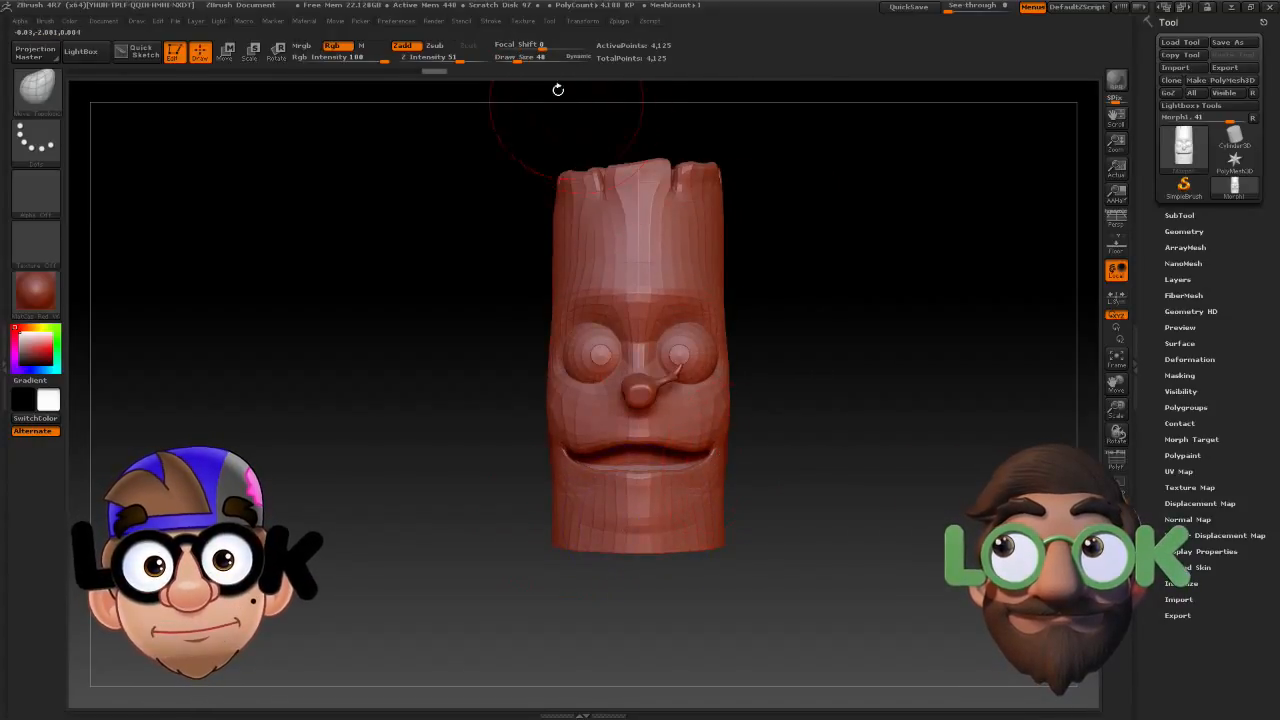
Reduce the draw size to 26, pull the upper lip down near the corners, and smooth the mouth corners.
{"action": "left_click_drag", "start_coordinate": [517, 60], "coordinate": [512, 60]}
{"action": "mouse_move", "coordinate": [712, 442]}
{"action": "left_mouse_down"}
{"action": "mouse_move", "coordinate": [718, 456]}
{"action": "mouse_move", "coordinate": [701, 459]}
{"action": "left_mouse_up"}
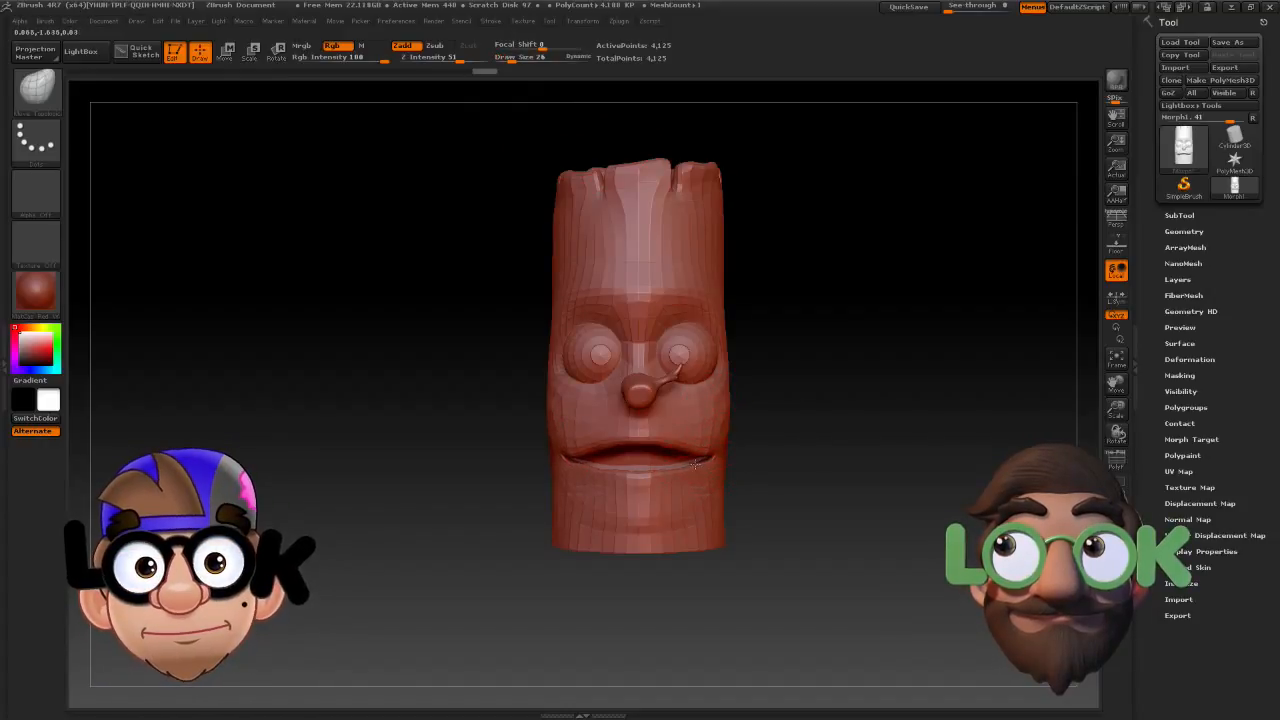
{"action": "left_click_drag", "start_coordinate": [814, 469], "coordinate": [769, 474]}
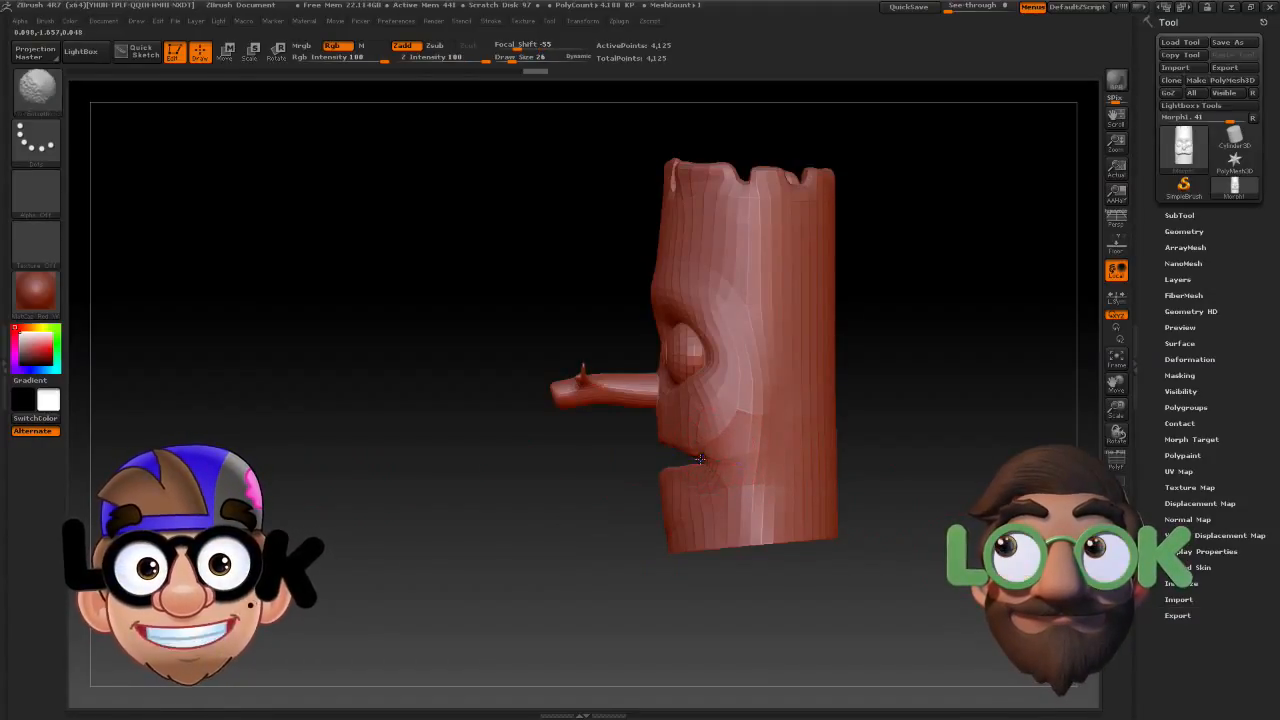
{"action": "left_click_drag", "start_coordinate": [574, 500], "coordinate": [665, 468], "text": "shift"}
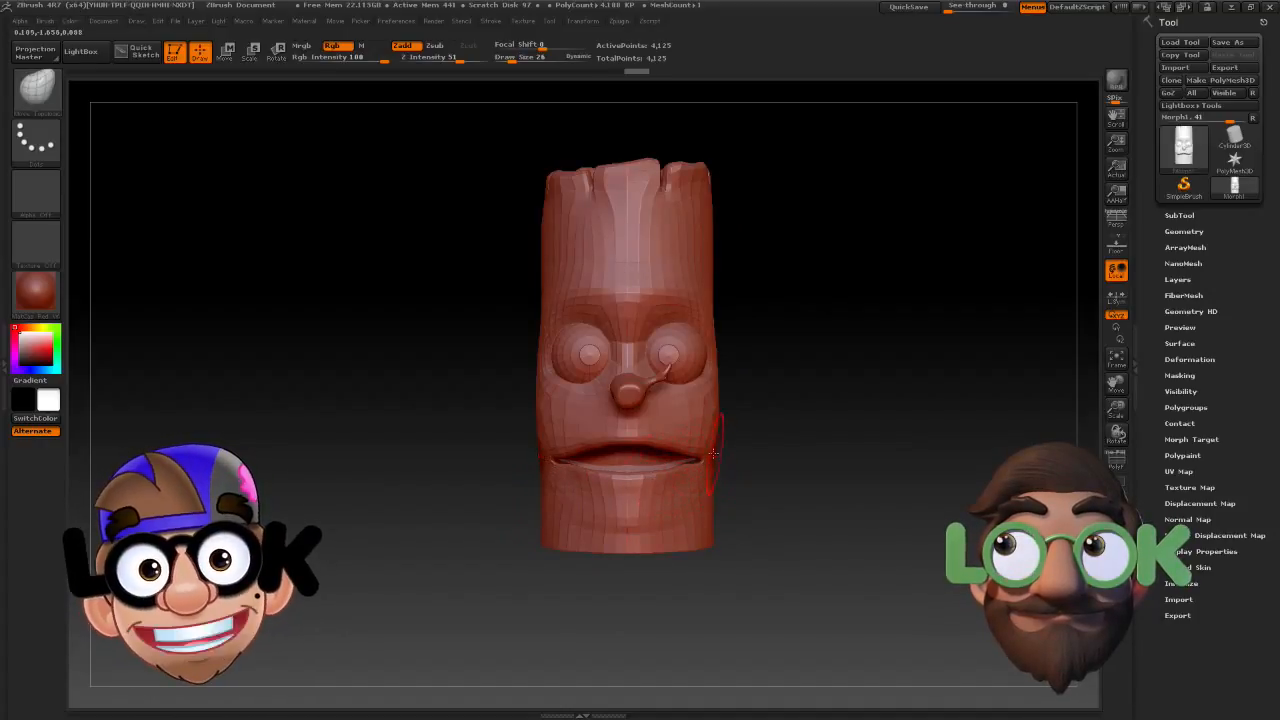
Pull the mouth corners inward from front and side views to narrow the mouth.
{"action": "left_click_drag", "start_coordinate": [798, 461], "coordinate": [699, 470]}
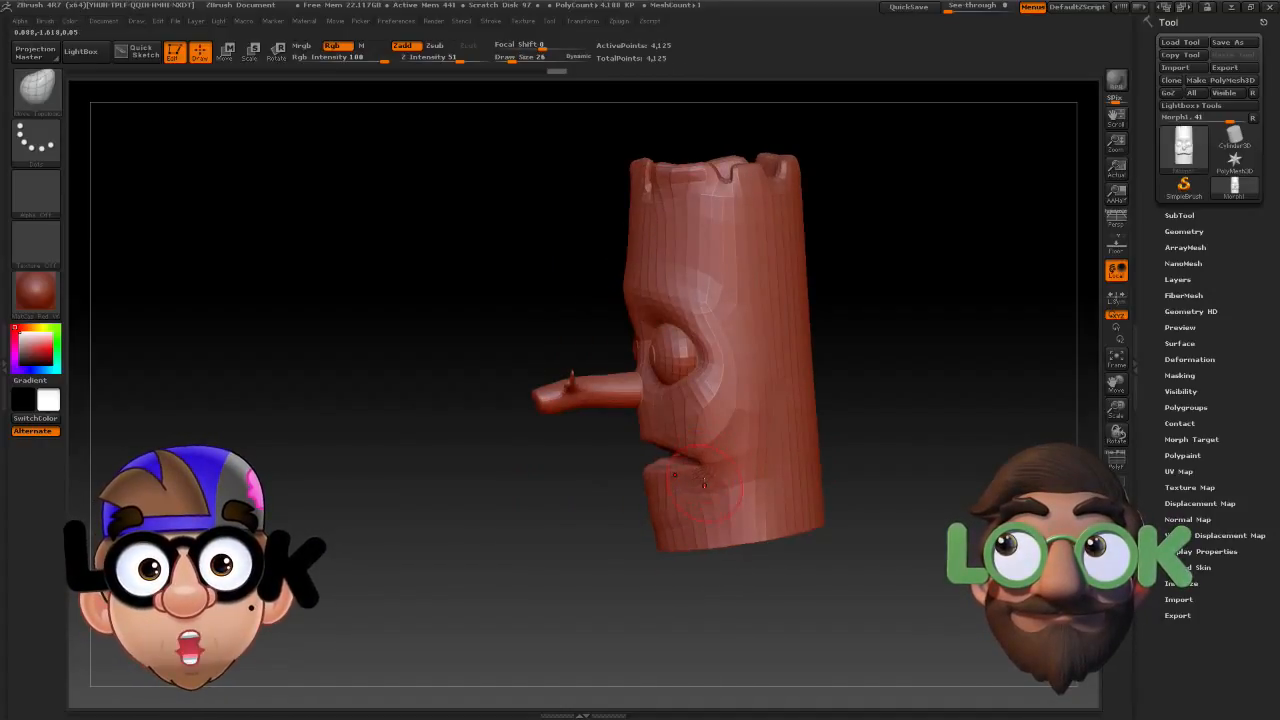
{"action": "mouse_move", "coordinate": [574, 489]}
{"action": "left_mouse_down"}
{"action": "mouse_move", "coordinate": [703, 450]}
{"action": "mouse_move", "coordinate": [622, 483]}
{"action": "left_mouse_up"}
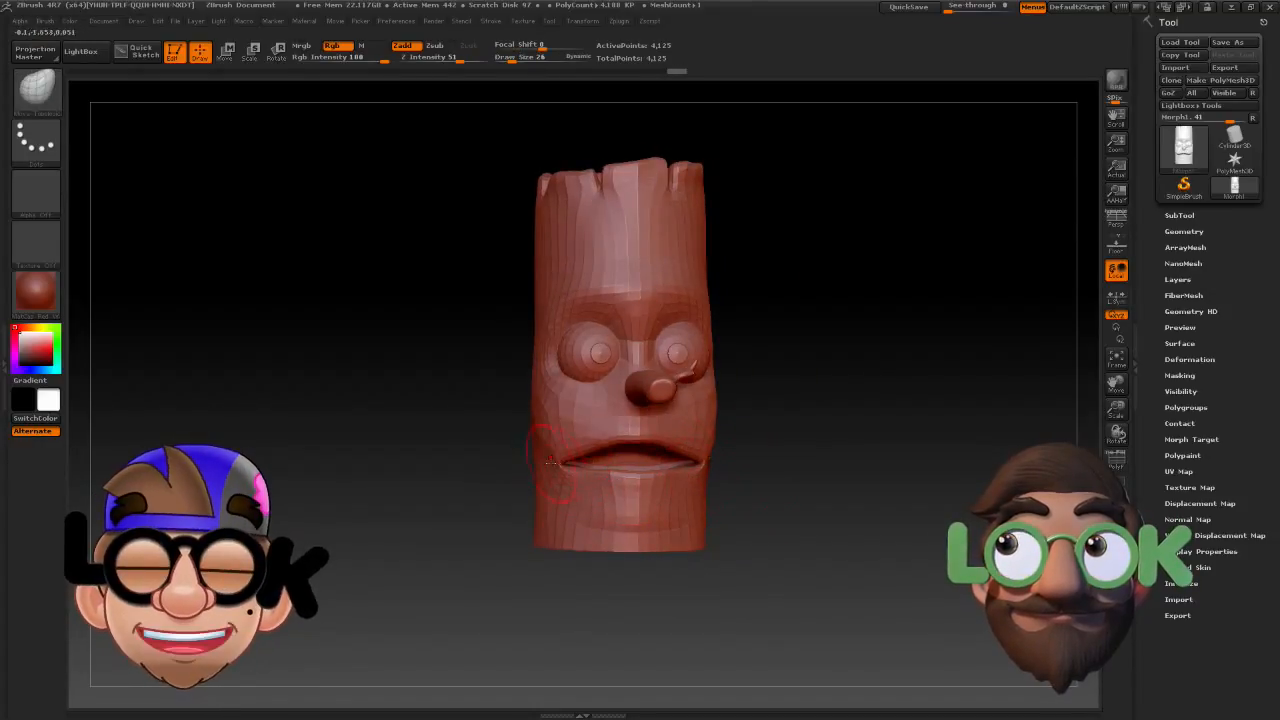
{"action": "left_click_drag", "start_coordinate": [769, 483], "coordinate": [674, 456]}
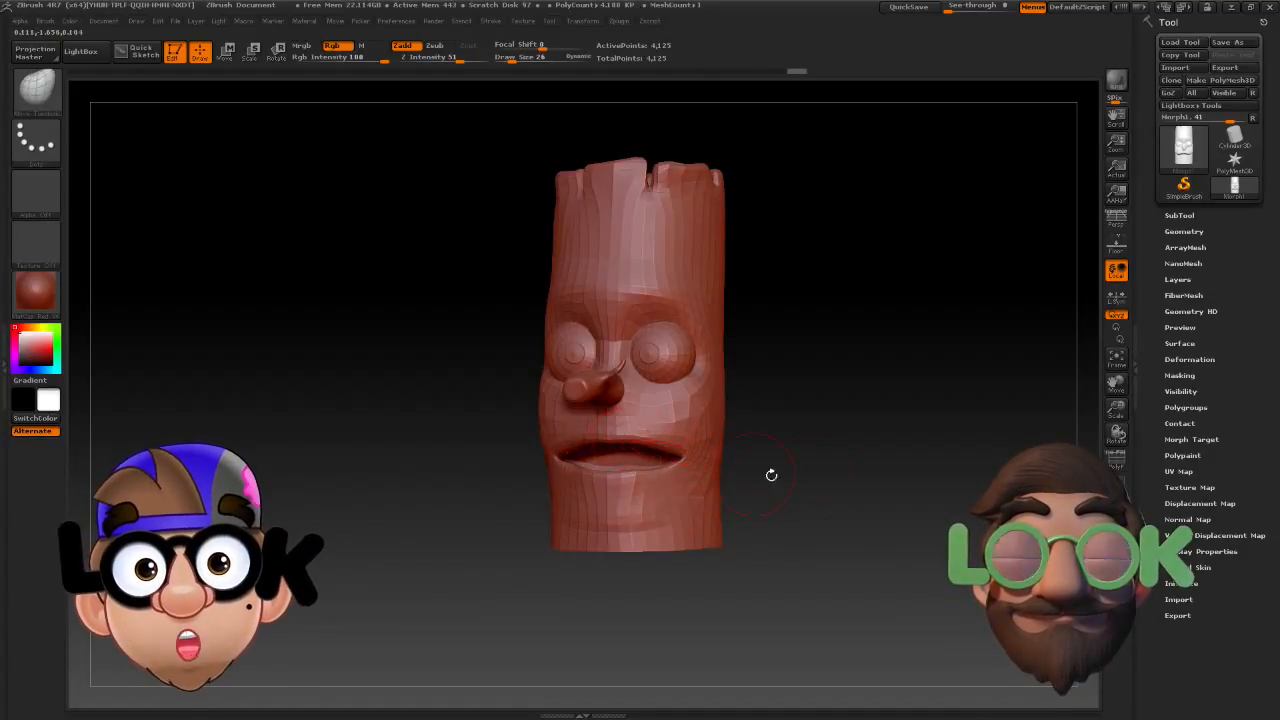
{"action": "left_click_drag", "start_coordinate": [769, 474], "coordinate": [774, 466], "text": "shift"}
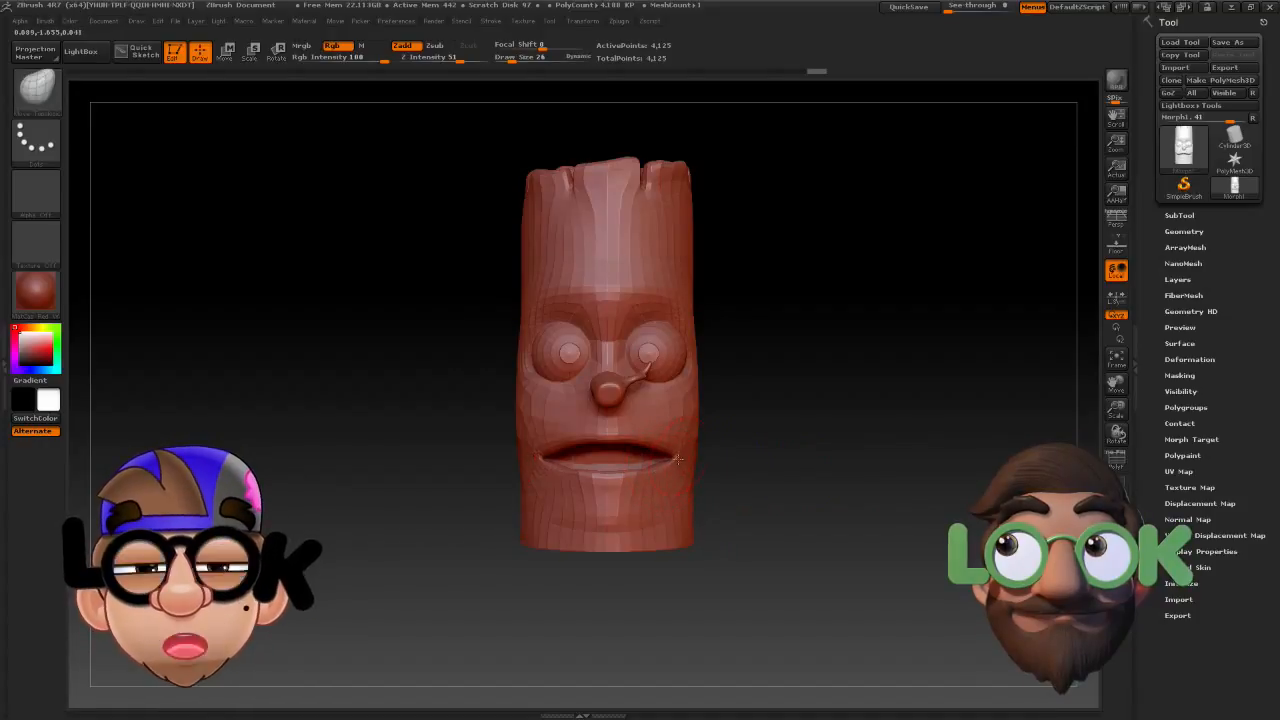
{"action": "mouse_move", "coordinate": [649, 452]}
{"action": "left_mouse_down"}
{"action": "mouse_move", "coordinate": [635, 447]}
{"action": "mouse_move", "coordinate": [627, 480]}
{"action": "mouse_move", "coordinate": [712, 473]}
{"action": "left_mouse_up"}
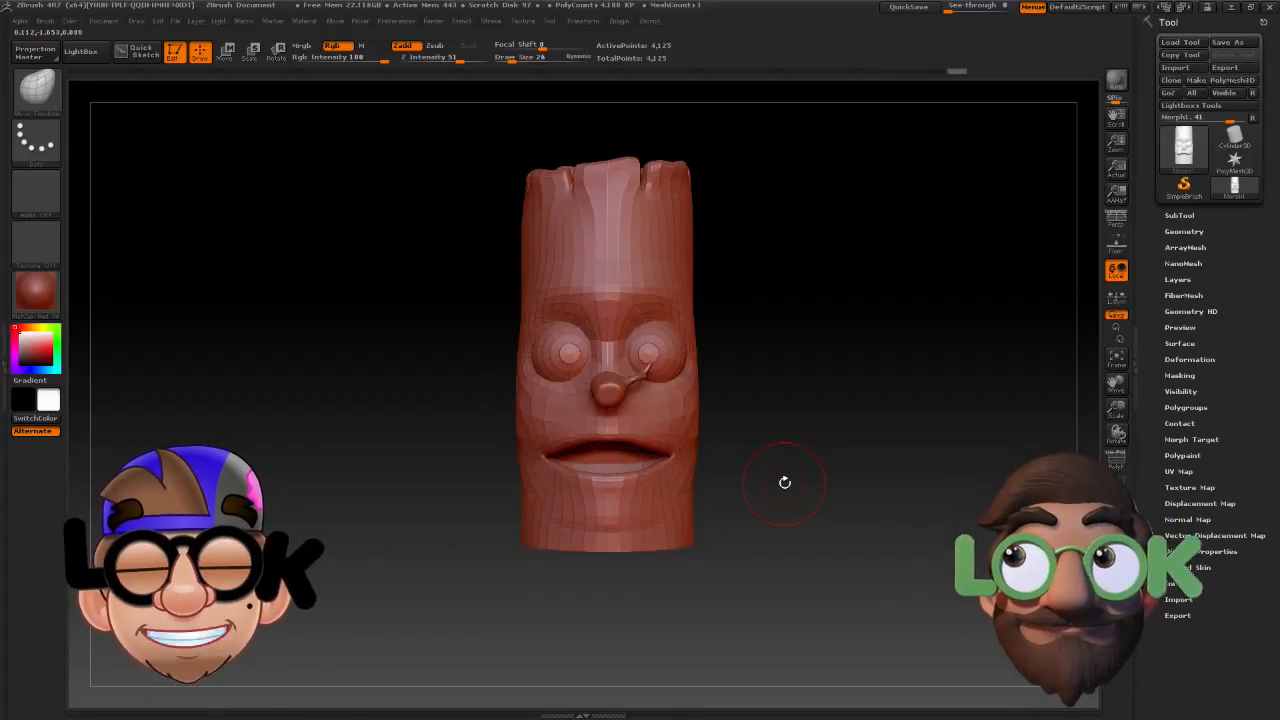
Refine the lips around the narrowed opening in three-quarter view and adjust the upper lip from the front.
{"action": "mouse_move", "coordinate": [792, 480]}
{"action": "left_mouse_down"}
{"action": "mouse_move", "coordinate": [625, 476]}
{"action": "mouse_move", "coordinate": [657, 462]}
{"action": "mouse_move", "coordinate": [646, 461]}
{"action": "left_mouse_up"}
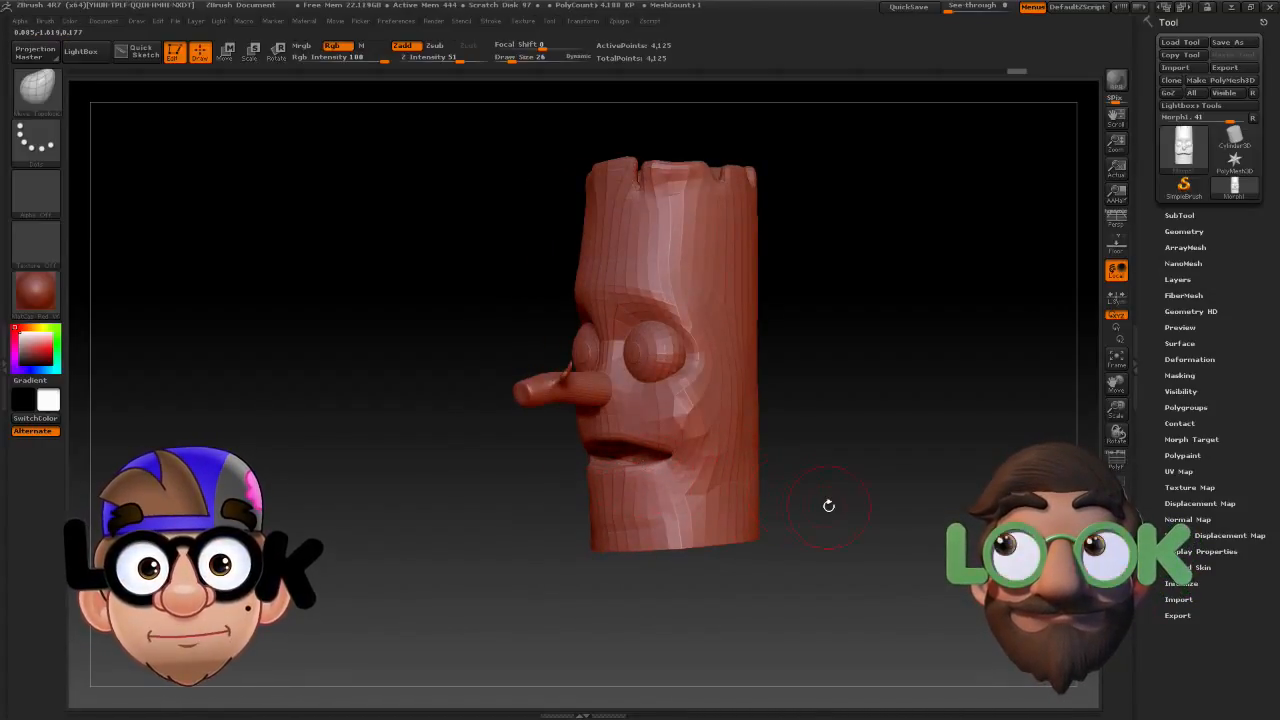
{"action": "left_click_drag", "start_coordinate": [822, 503], "coordinate": [855, 490]}
{"action": "mouse_move", "coordinate": [737, 467]}
{"action": "left_mouse_down"}
{"action": "mouse_move", "coordinate": [750, 455]}
{"action": "mouse_move", "coordinate": [733, 434]}
{"action": "mouse_move", "coordinate": [691, 426]}
{"action": "left_mouse_up"}
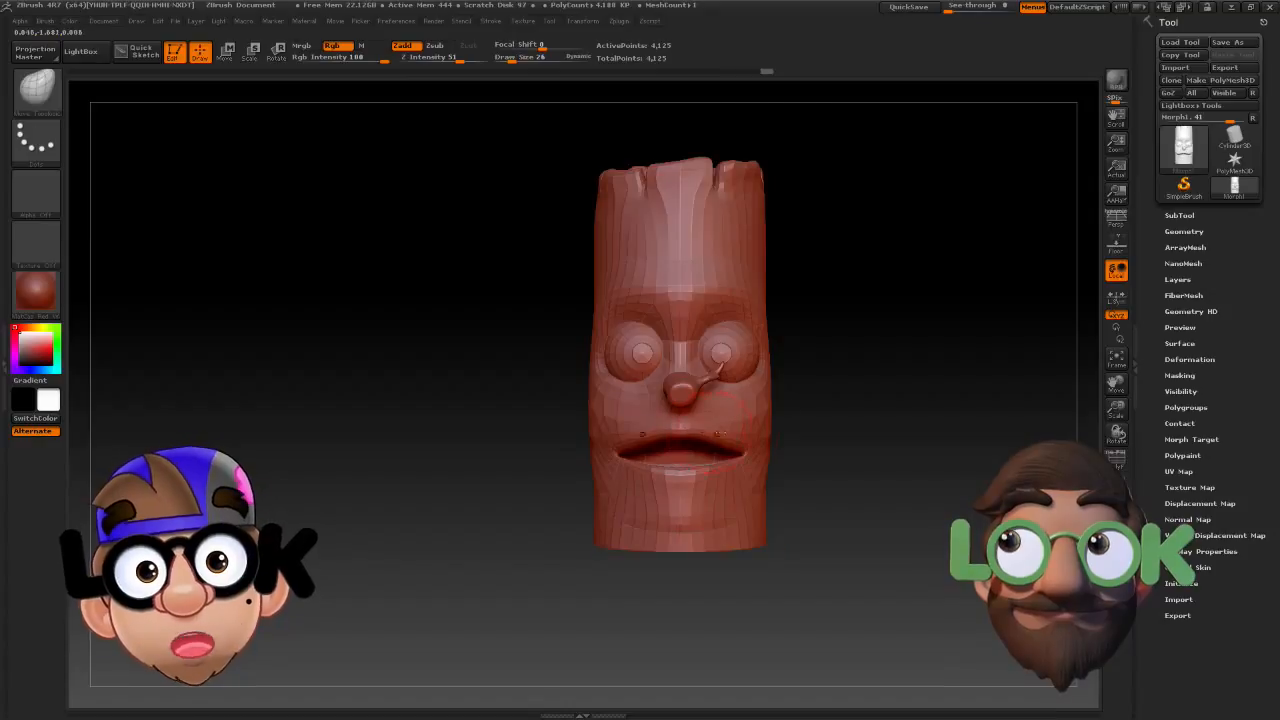
Send the sculpted head to LightWave Modeler through GoZ, replacing the existing Morph1.lwo on disk.
{"action": "left_click", "coordinate": [1167, 92]}
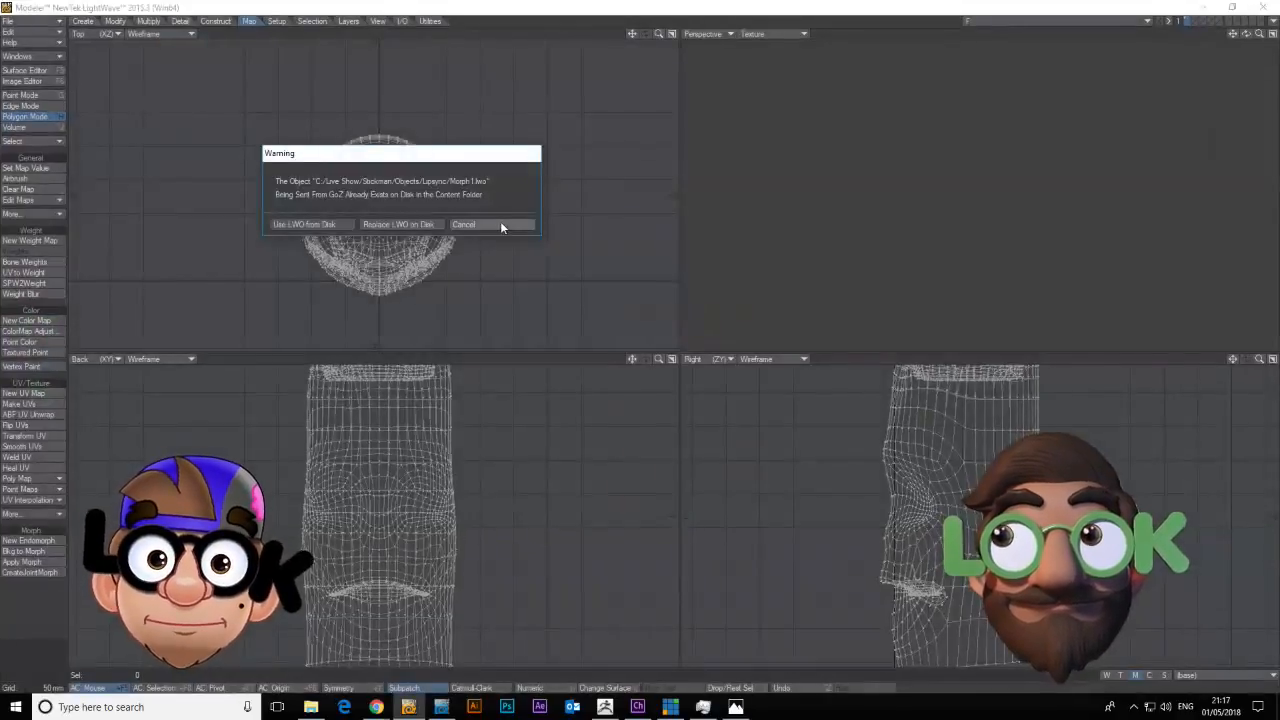
{"action": "left_click", "coordinate": [410, 223]}
{"action": "left_click", "coordinate": [678, 294]}
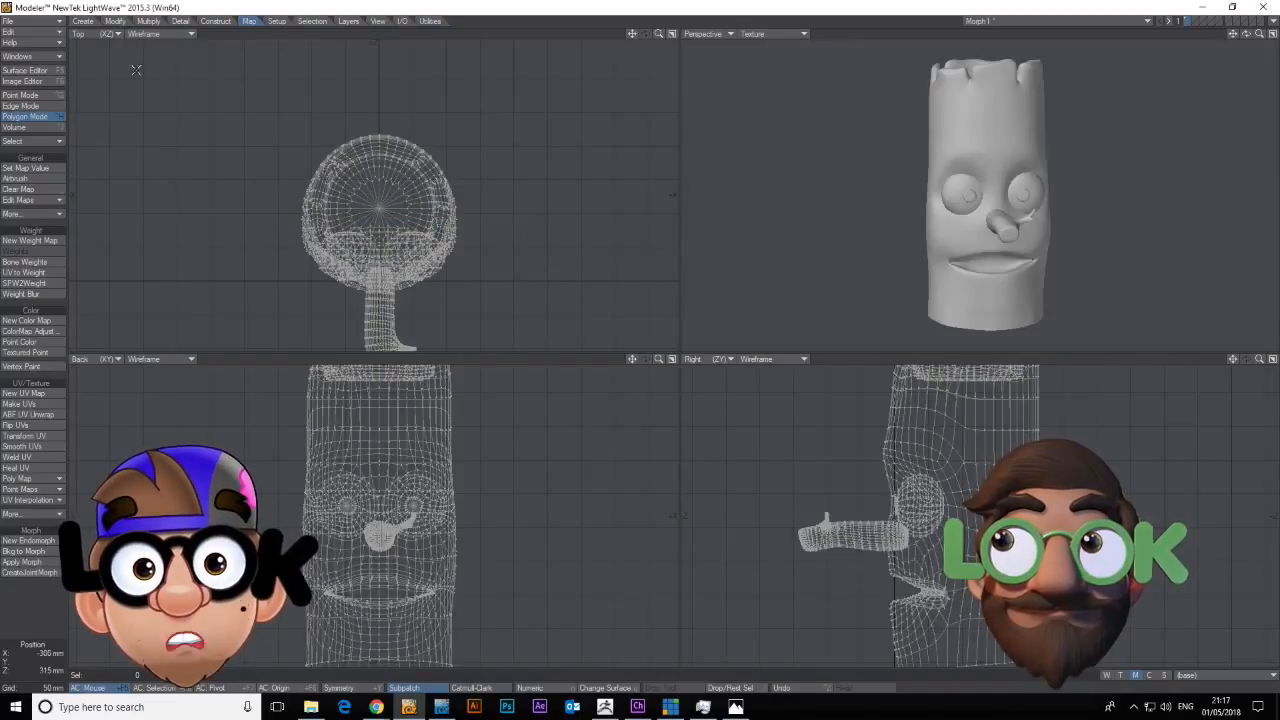
Delete the nose and both eyeballs from the imported head, and save the remaining mesh as the object S.
{"action": "right_click_drag", "start_coordinate": [868, 500], "coordinate": [757, 600]}
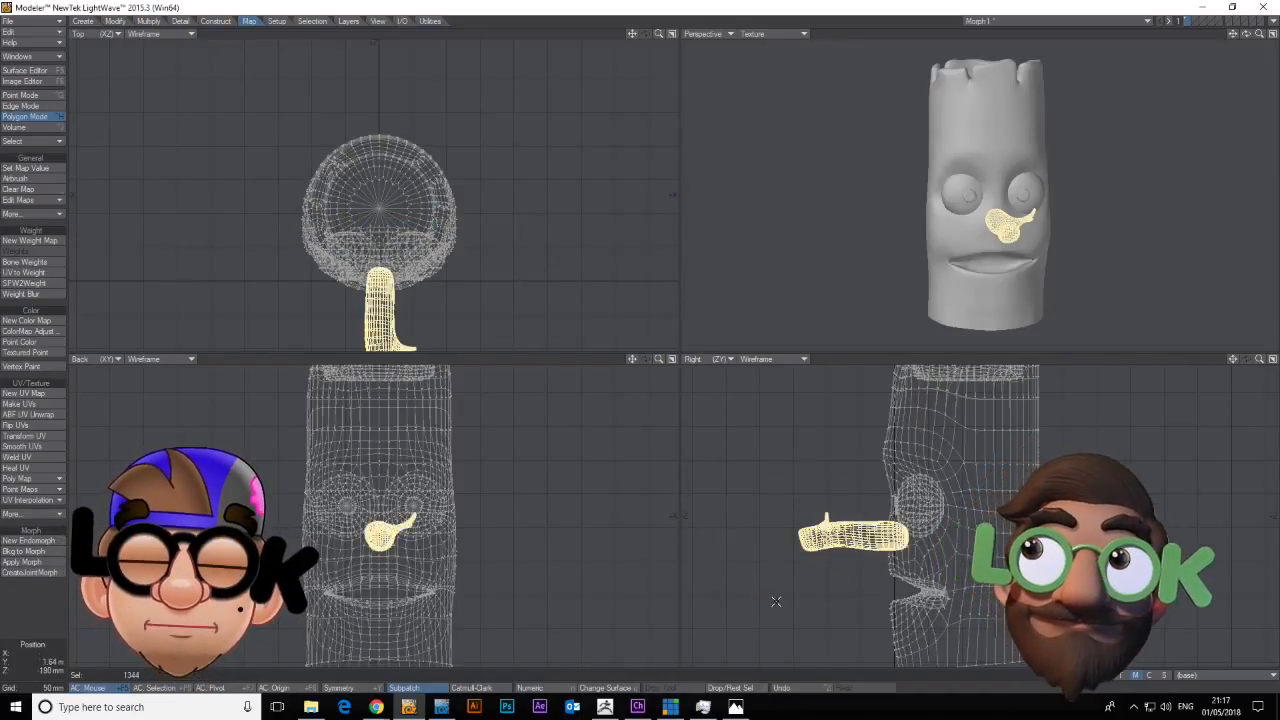
{"action": "key", "text": "Delete"}
{"action": "left_click_drag", "start_coordinate": [1025, 198], "coordinate": [1026, 187], "text": "shift"}
{"action": "key", "text": "]"}
{"action": "key", "text": "Delete"}
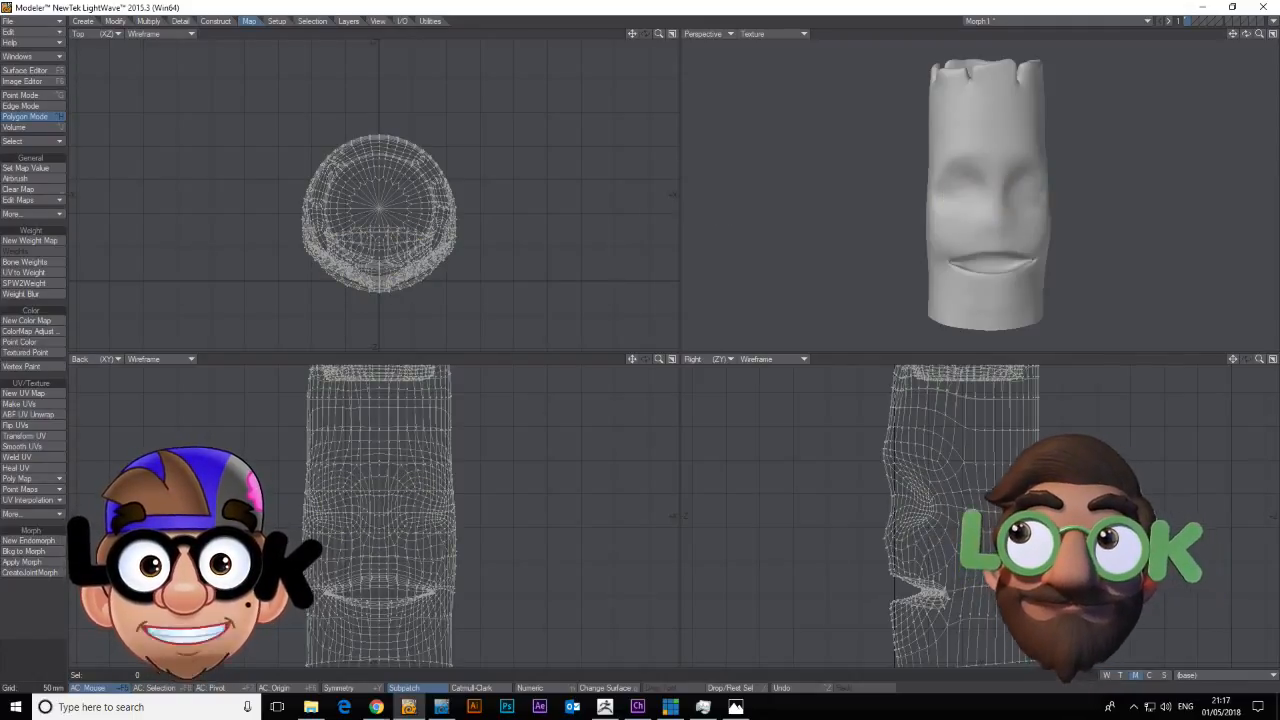
{"action": "left_click", "coordinate": [33, 21]}
{"action": "left_click", "coordinate": [80, 102]}
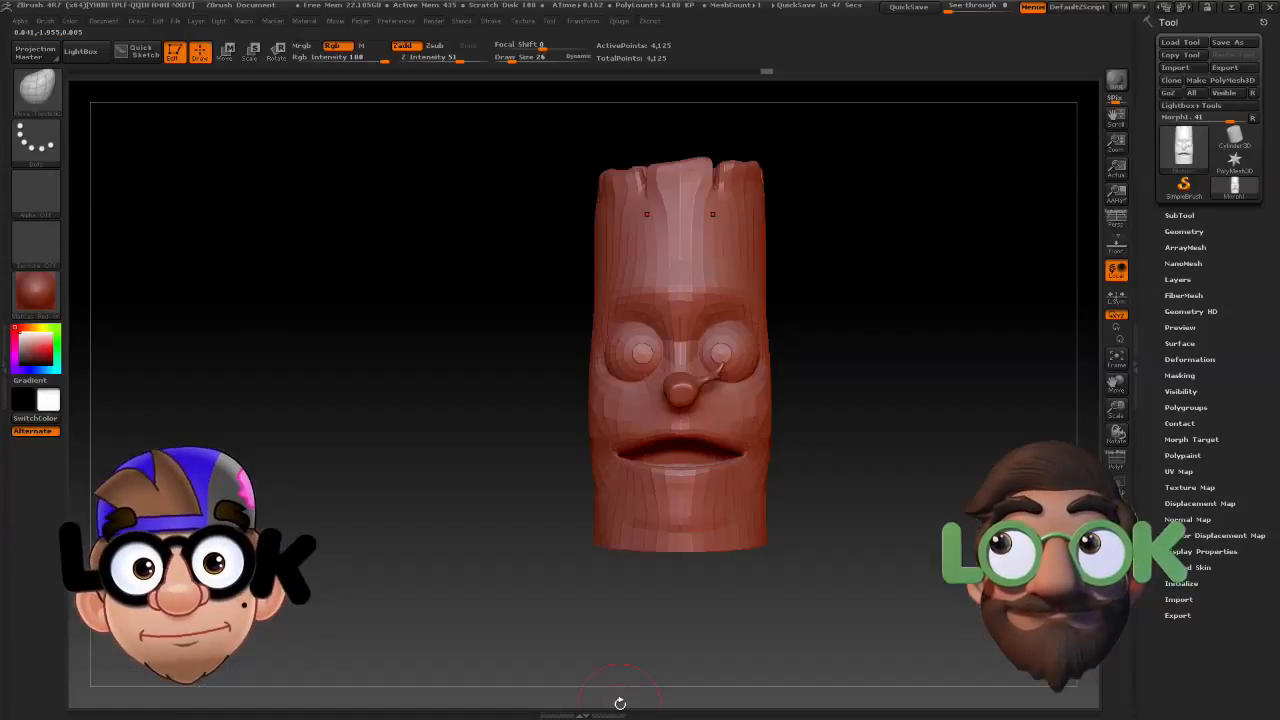
Switch back to ZBrush, pull the mouth corners down into a frown, and smooth and refine them.
{"action": "mouse_move", "coordinate": [834, 450]}
{"action": "left_mouse_down"}
{"action": "mouse_move", "coordinate": [800, 452]}
{"action": "mouse_move", "coordinate": [840, 456]}
{"action": "mouse_move", "coordinate": [825, 461]}
{"action": "left_mouse_up"}
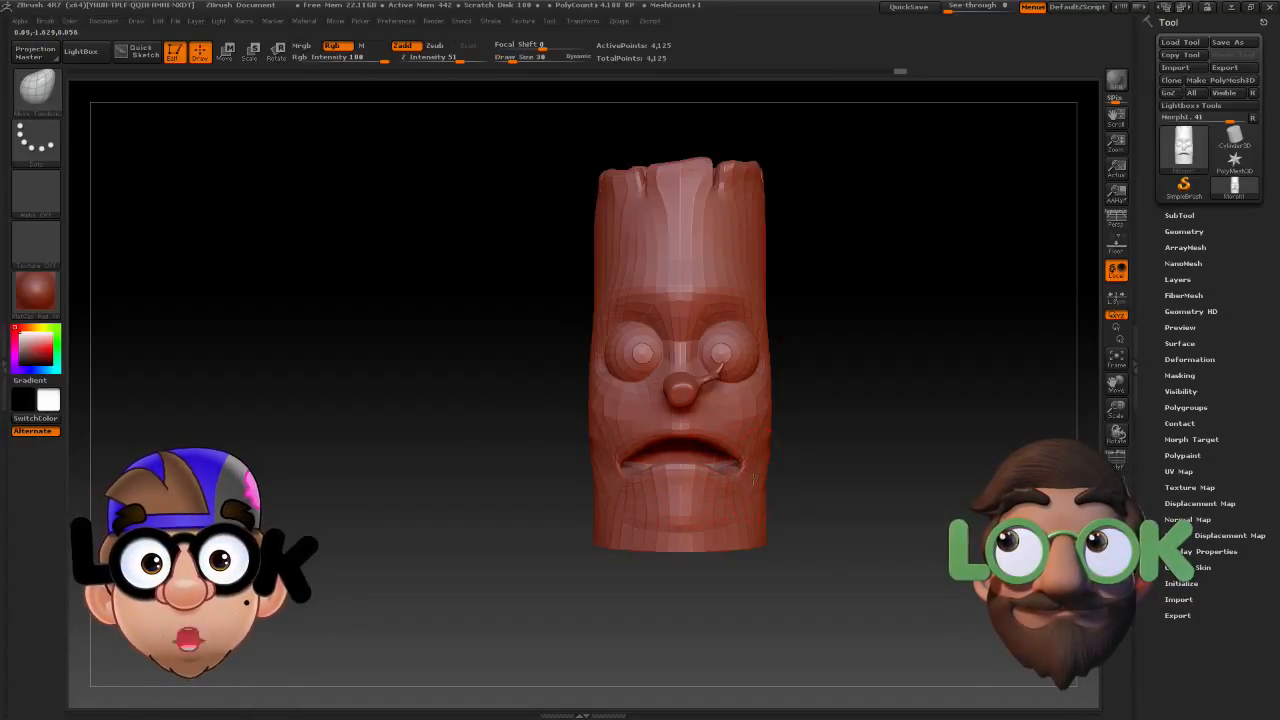
{"action": "left_click_drag", "start_coordinate": [742, 486], "coordinate": [748, 458], "text": "shift"}
{"action": "left_click_drag", "start_coordinate": [880, 470], "coordinate": [732, 468]}
{"action": "left_click_drag", "start_coordinate": [600, 478], "coordinate": [742, 485]}
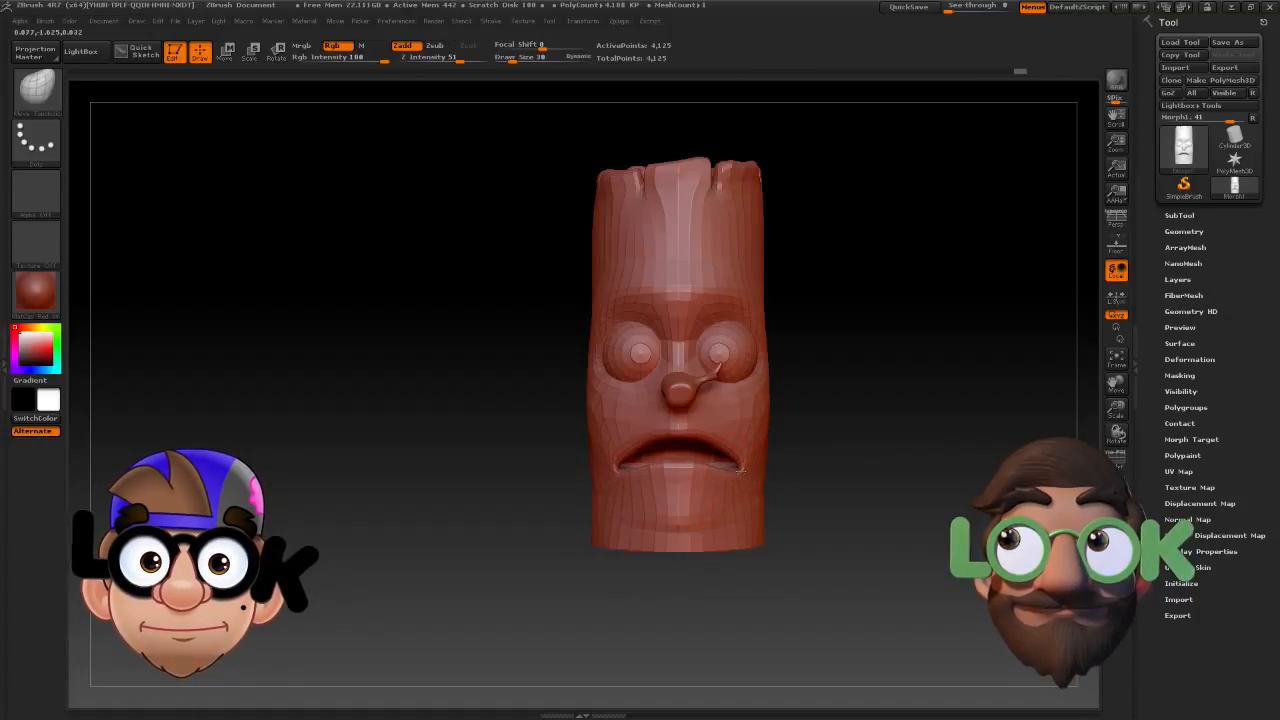
Send the downturned-mouth head to LightWave Modeler through GoZ, replacing Morph1.lwo on disk.
{"action": "left_click", "coordinate": [1165, 93]}
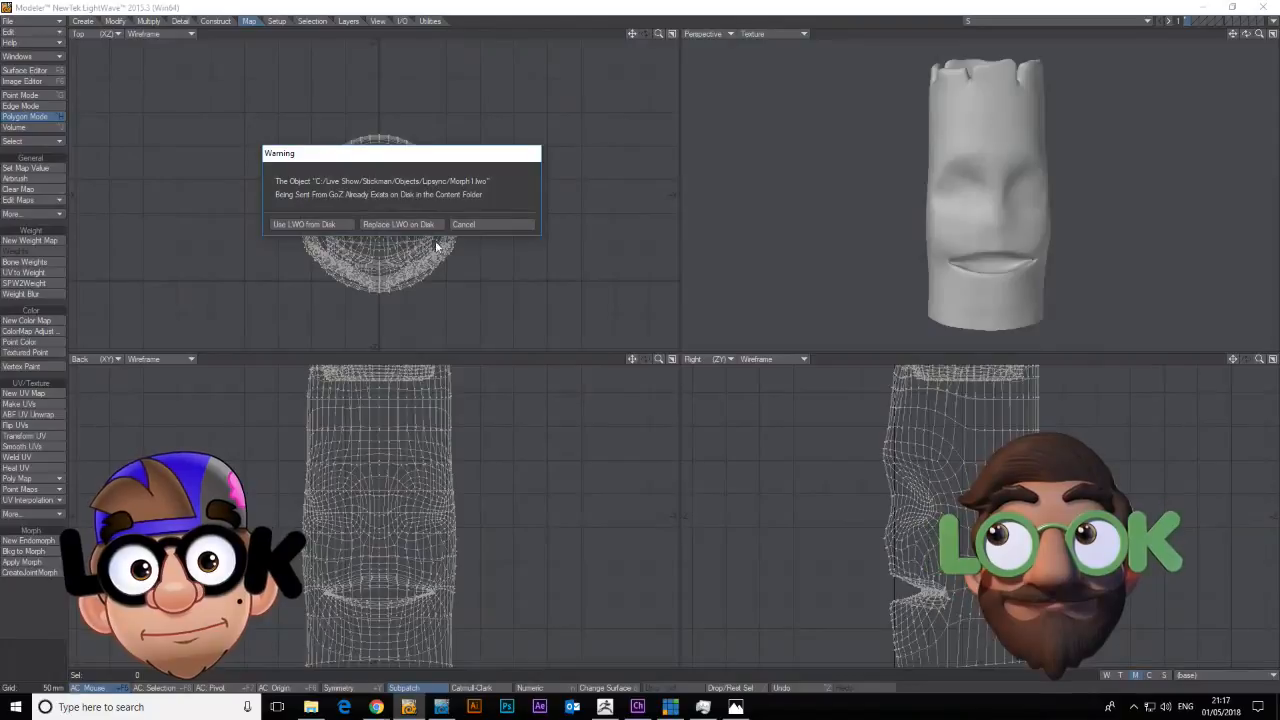
{"action": "left_click", "coordinate": [419, 226]}
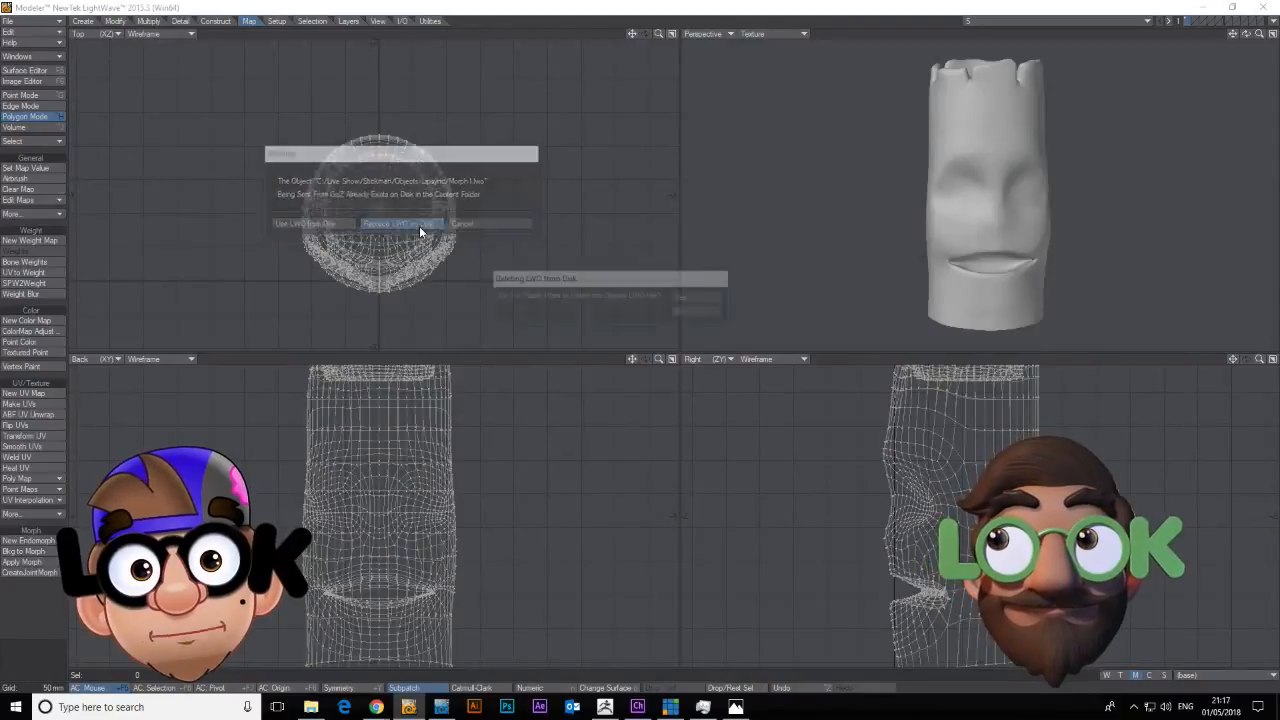
{"action": "left_click", "coordinate": [686, 298]}
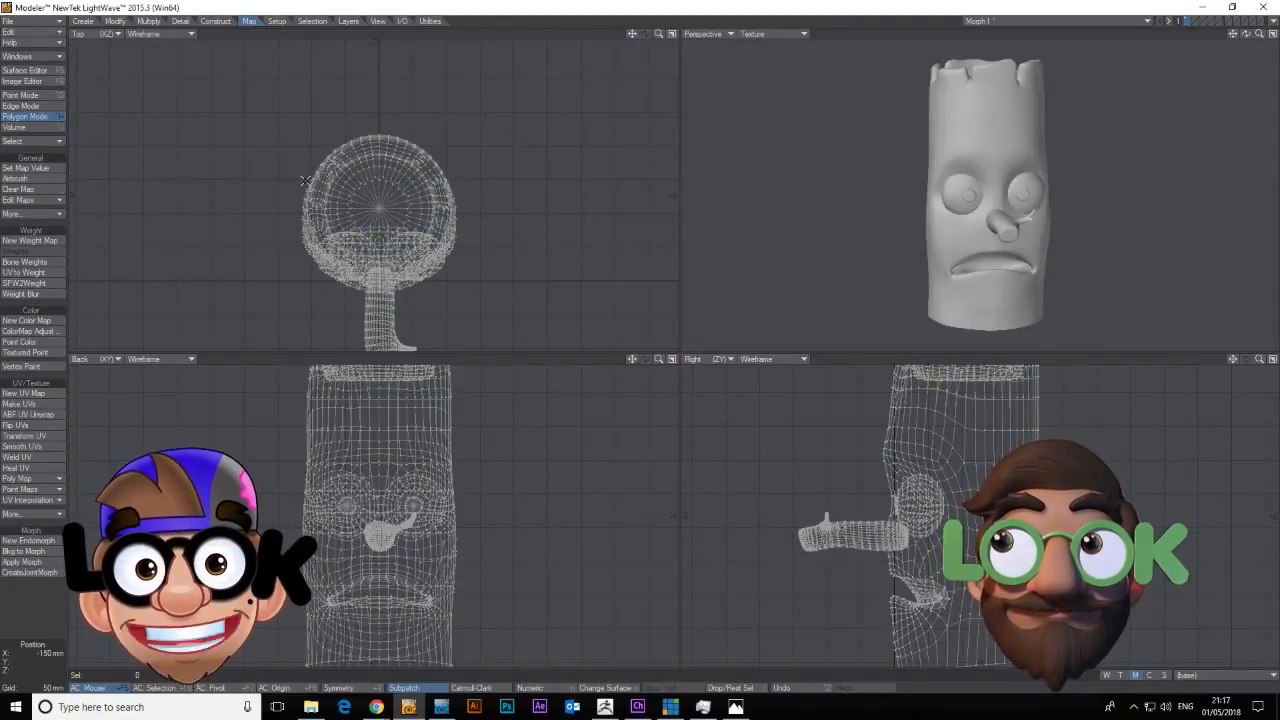
Strip the nose and eyeballs from the downturned-mouth head and save it in the Lipsync folder as R.
{"action": "right_click_drag", "start_coordinate": [850, 589], "coordinate": [845, 585]}
{"action": "key", "text": "Delete"}
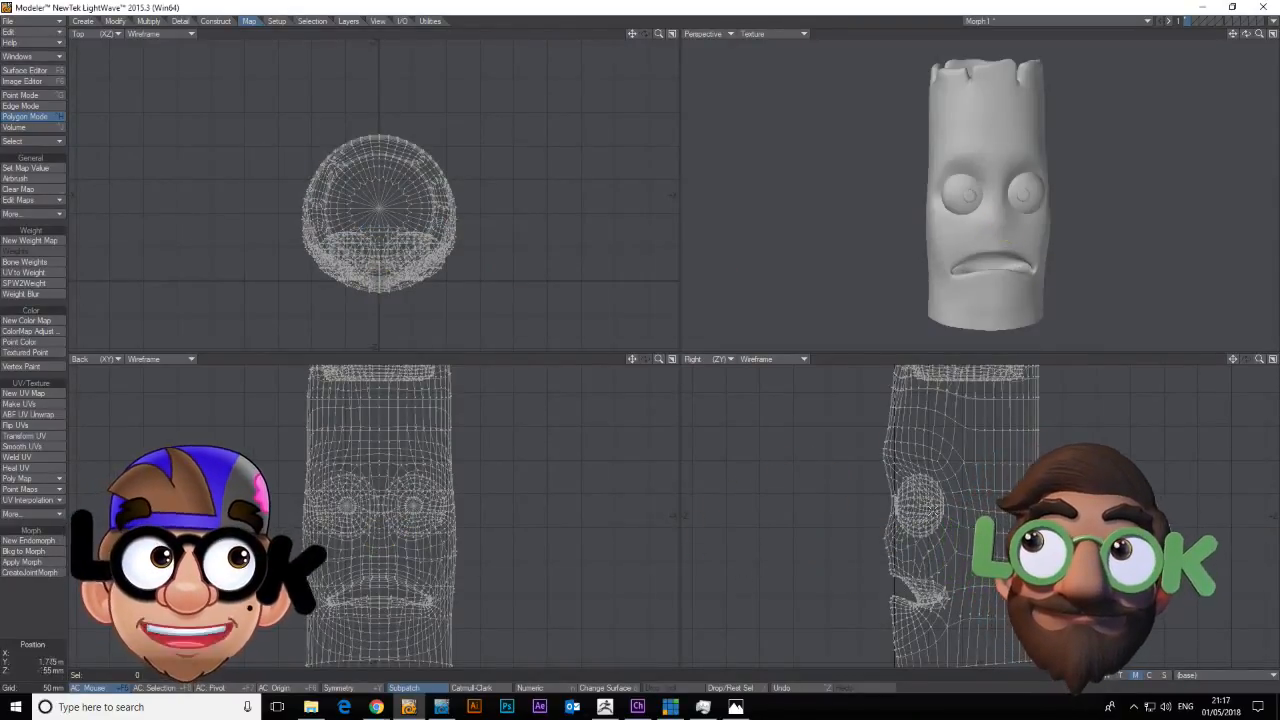
{"action": "left_click_drag", "start_coordinate": [1015, 193], "coordinate": [1023, 192]}
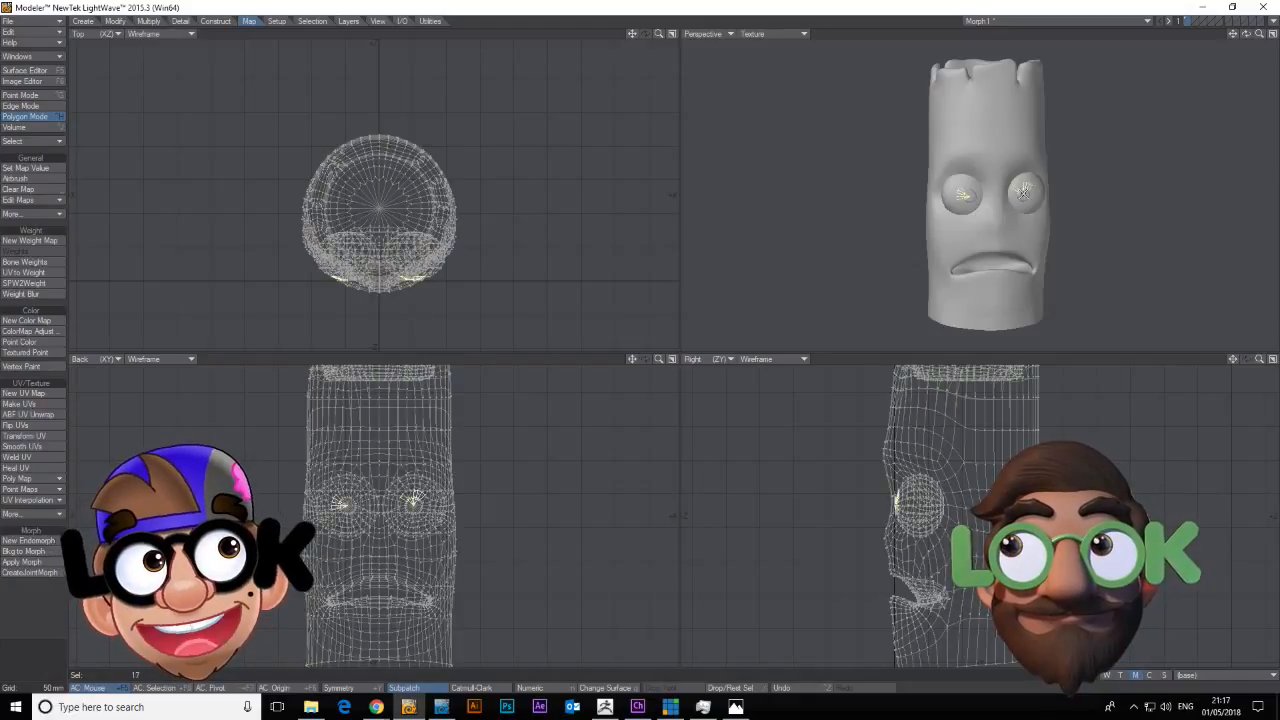
{"action": "key", "text": "Delete"}
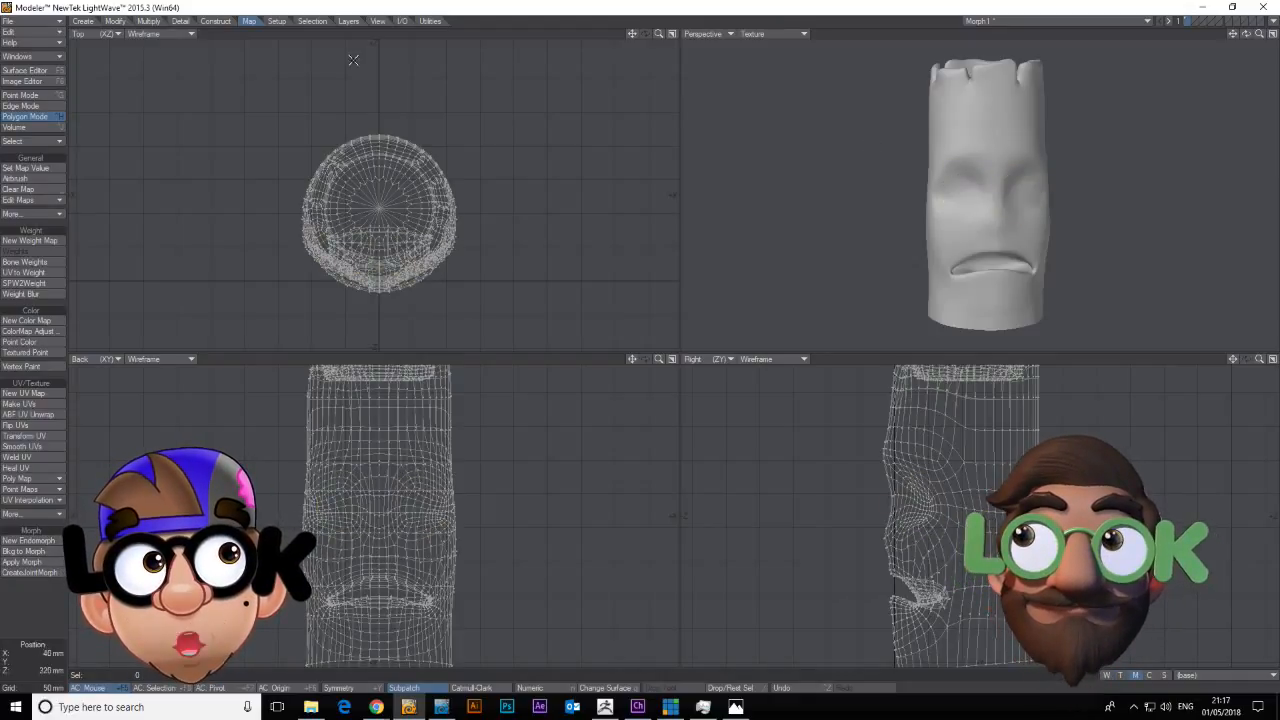
{"action": "left_click", "coordinate": [28, 24]}
{"action": "left_click", "coordinate": [77, 100]}
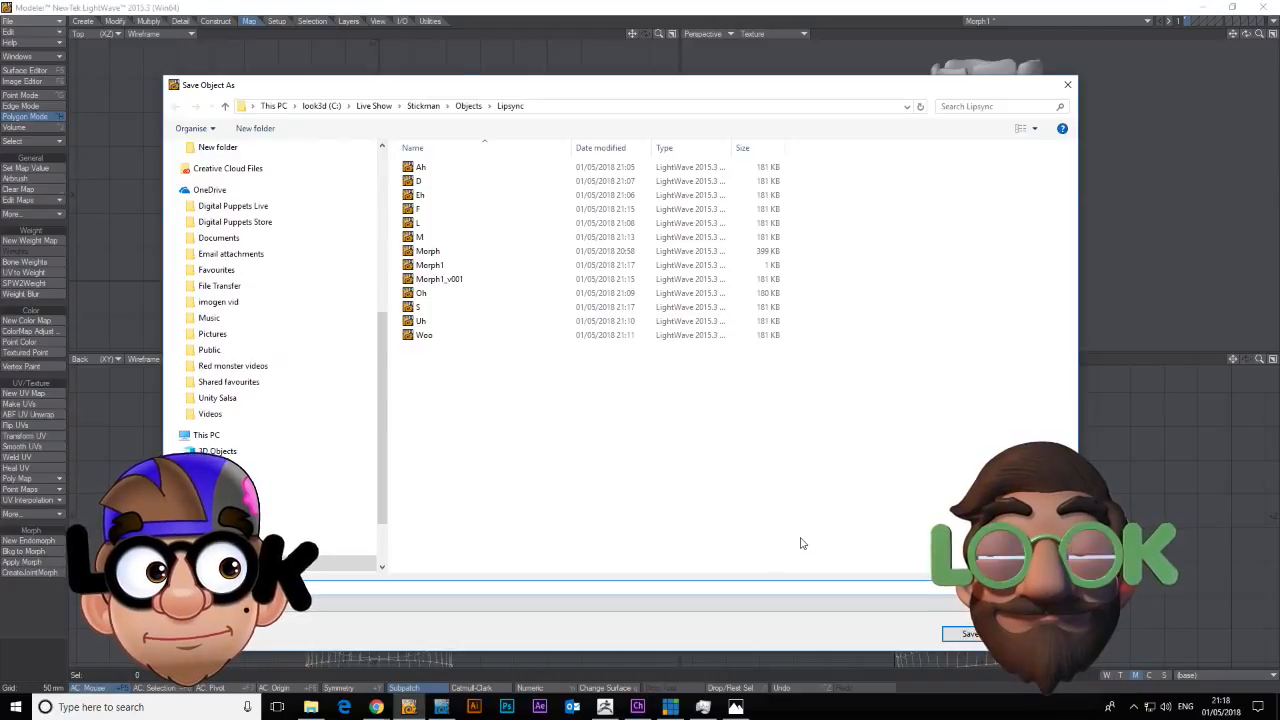
{"action": "left_click", "coordinate": [969, 636]}
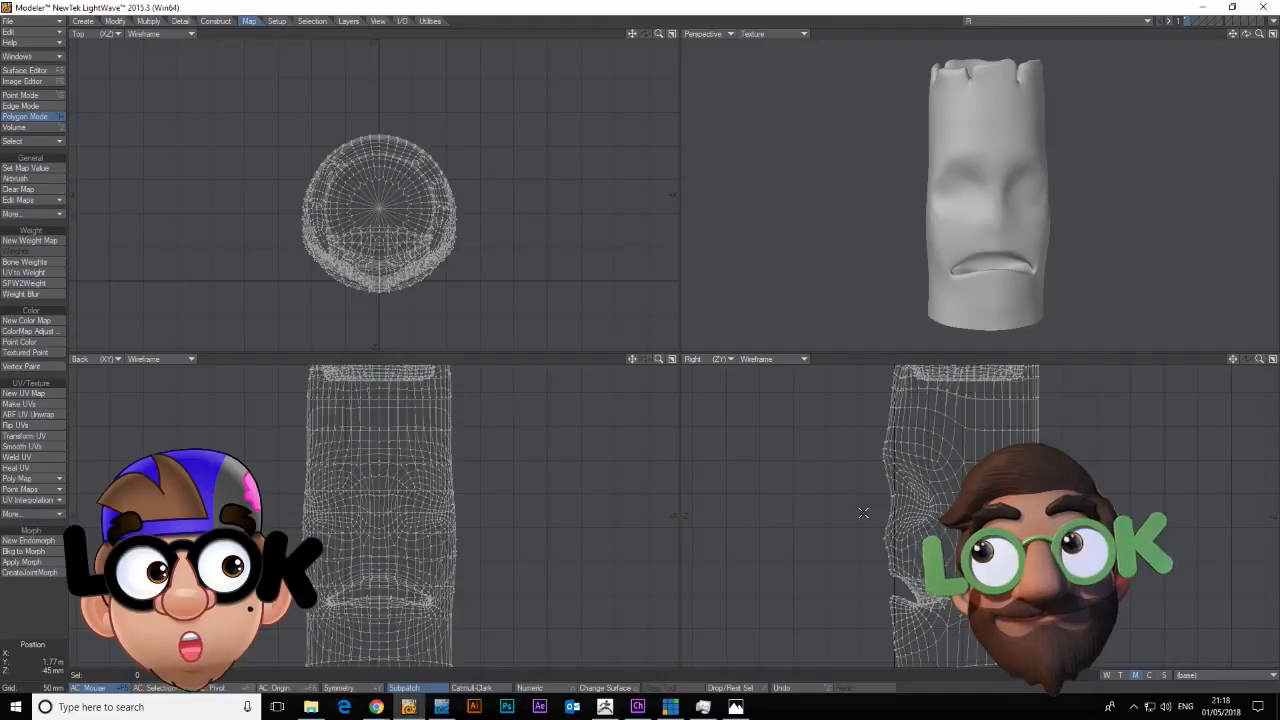
Make the Ah object current, then select and copy its entire connected head mesh.
{"action": "left_click_drag", "start_coordinate": [1247, 36], "coordinate": [1250, 37]}
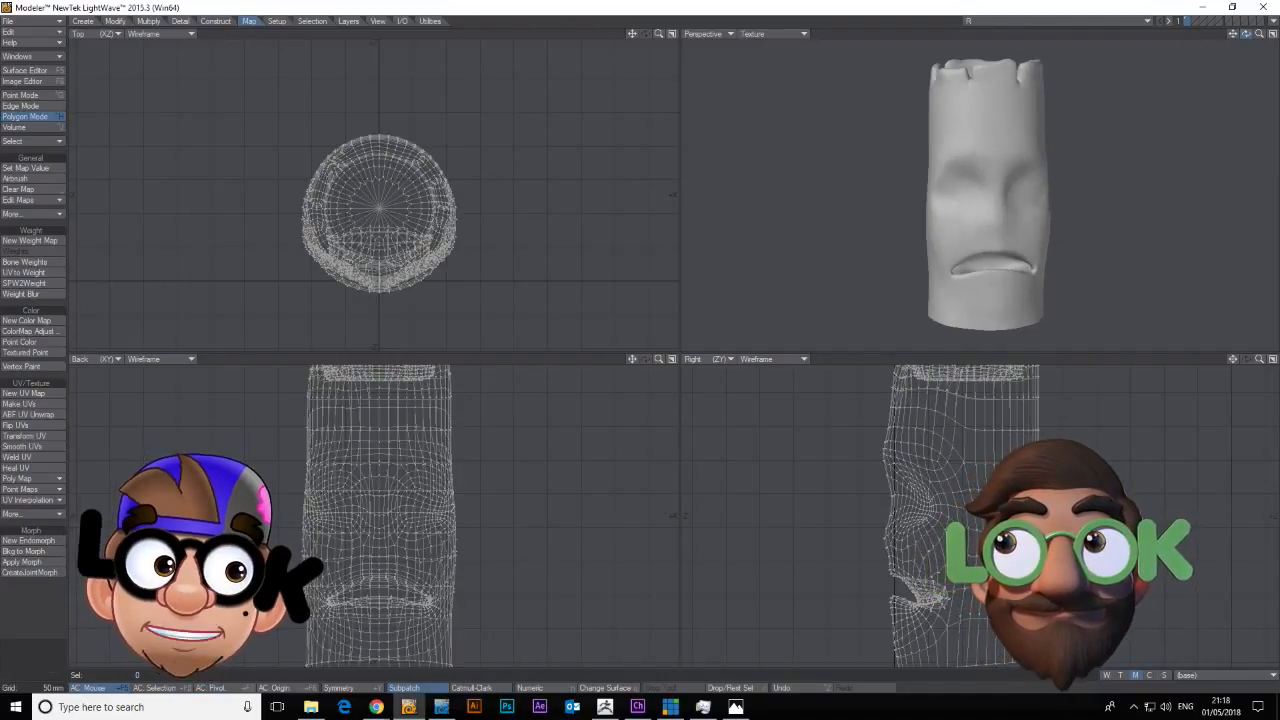
{"action": "left_click_drag", "start_coordinate": [1260, 359], "coordinate": [1232, 359]}
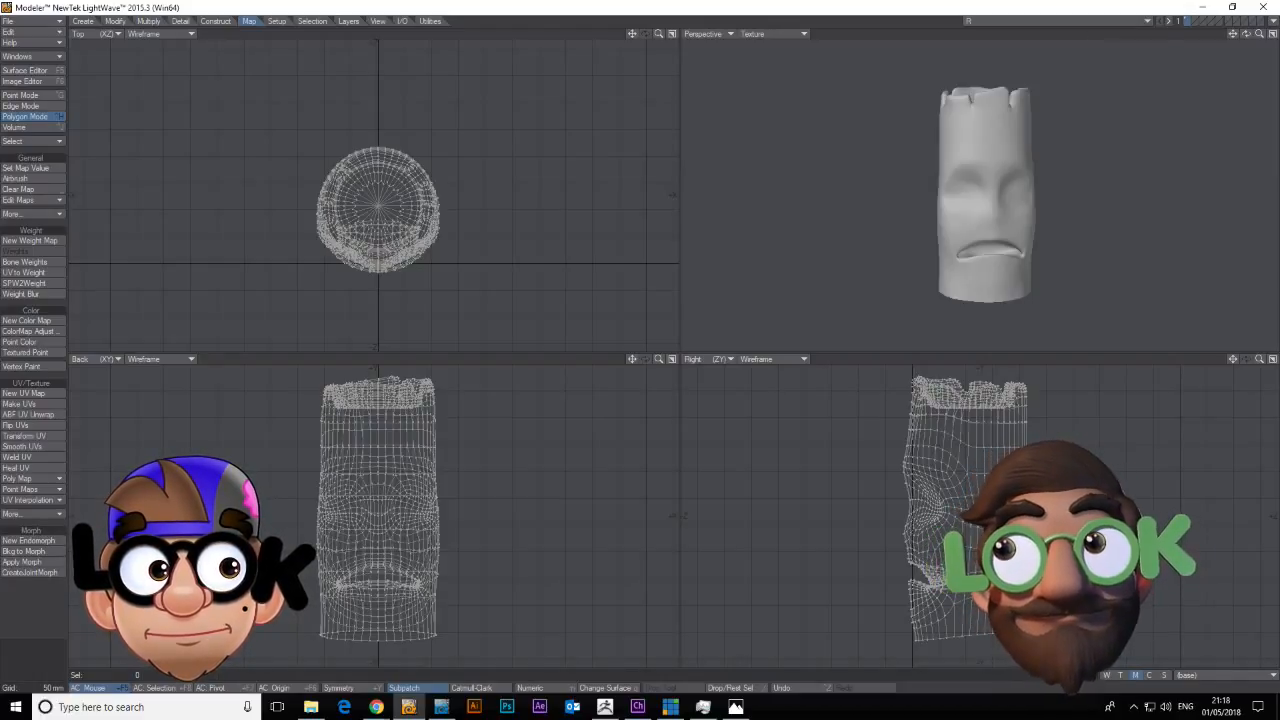
{"action": "mouse_move", "coordinate": [1246, 33]}
{"action": "left_mouse_down"}
{"action": "mouse_move", "coordinate": [1232, 34]}
{"action": "mouse_move", "coordinate": [1243, 37]}
{"action": "left_mouse_up"}
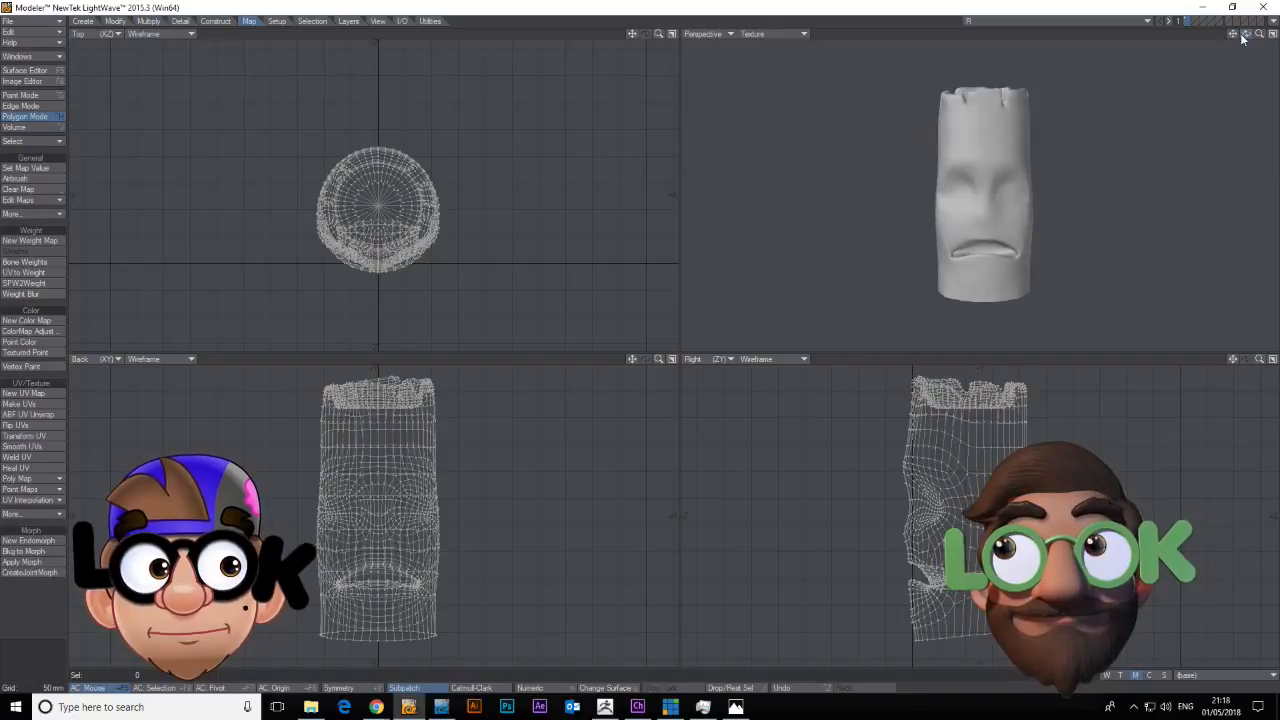
{"action": "left_click", "coordinate": [1082, 23]}
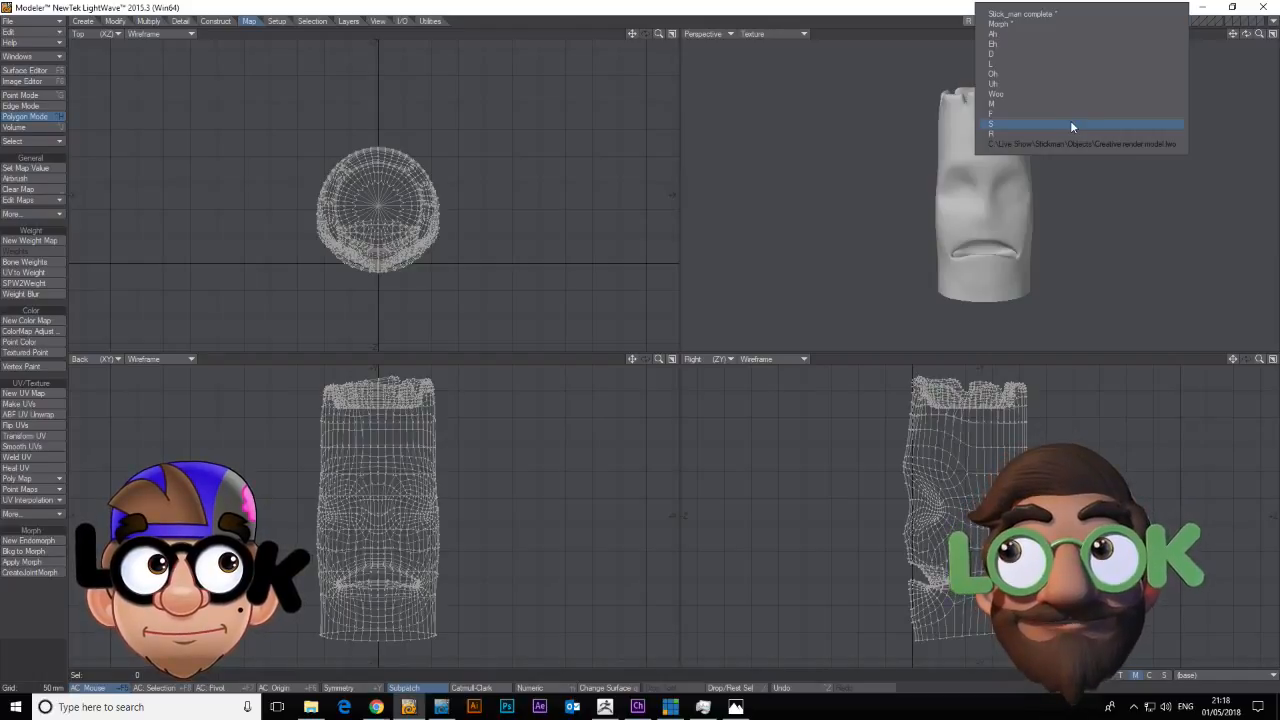
{"action": "left_click", "coordinate": [1050, 35]}
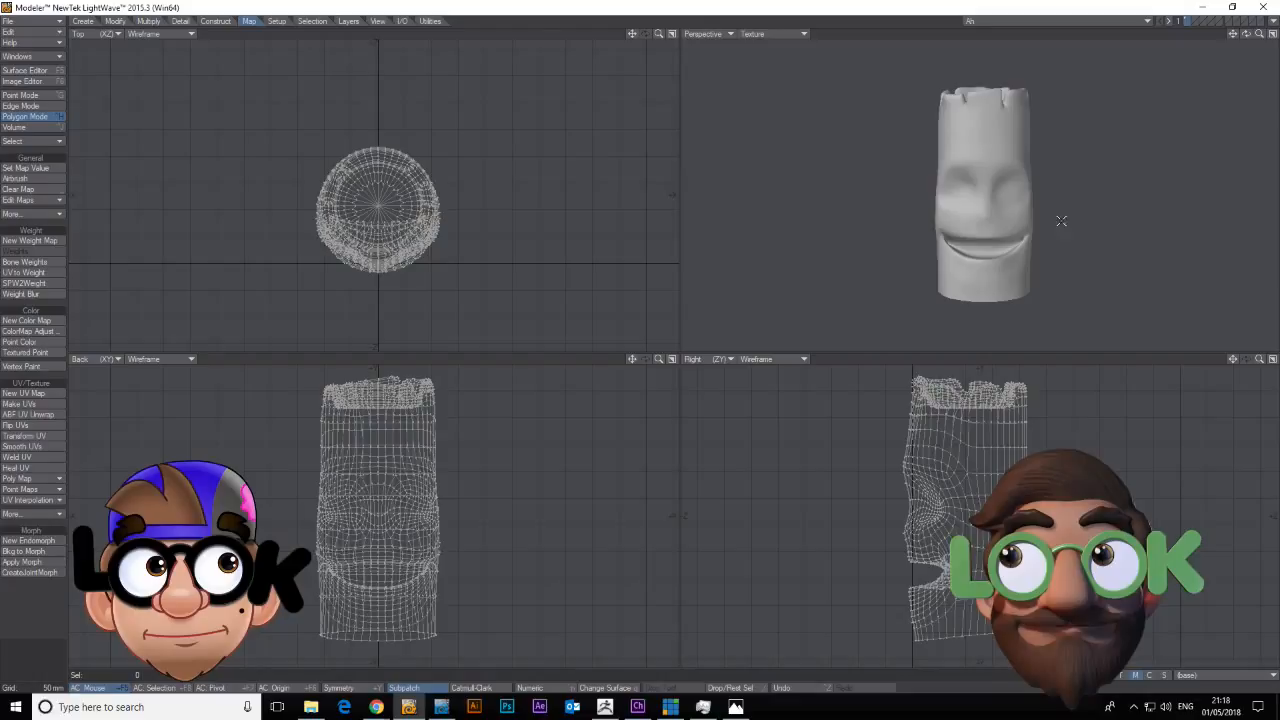
{"action": "left_click", "coordinate": [991, 277]}
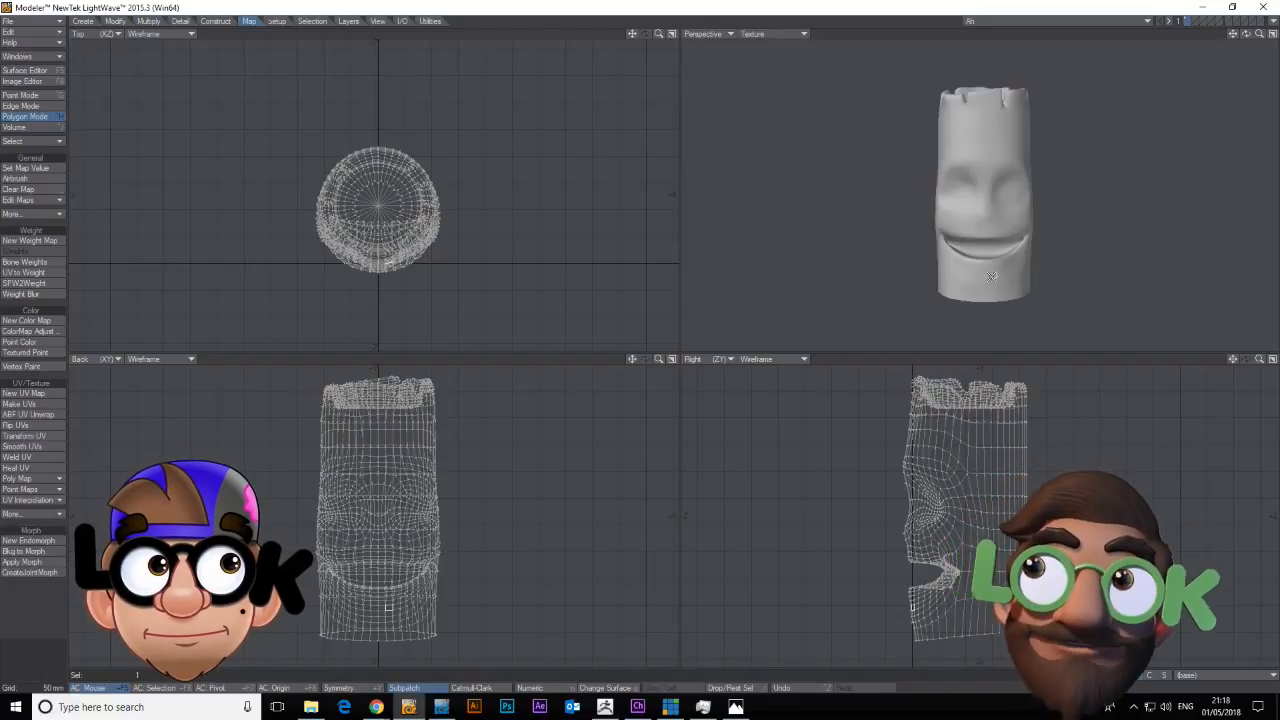
{"action": "key", "text": "bracketright"}
Paste the Ah head into the third layer of Stick_man complete and set it as background behind the second-layer head.
{"action": "left_click", "coordinate": [1061, 19]}
{"action": "left_click", "coordinate": [1065, 14]}
{"action": "left_click_drag", "start_coordinate": [1245, 37], "coordinate": [1246, 37]}
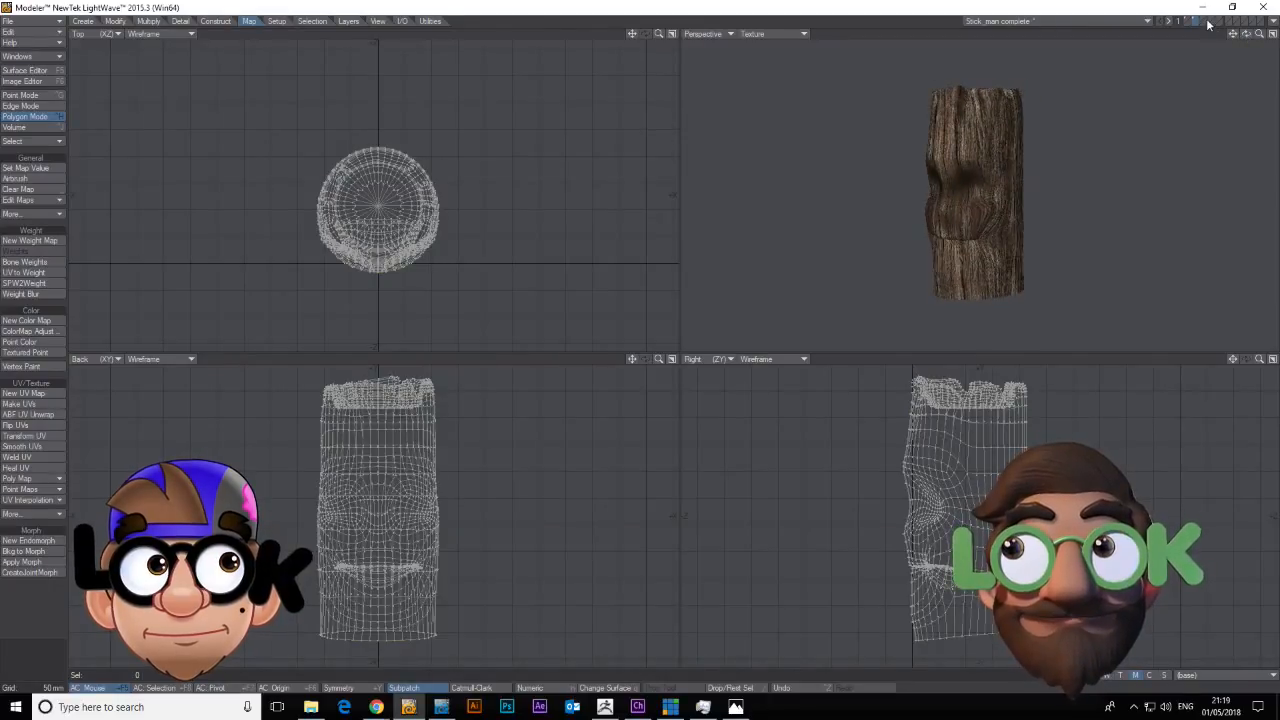
{"action": "left_click", "coordinate": [1208, 22]}
{"action": "left_click", "coordinate": [1202, 23]}
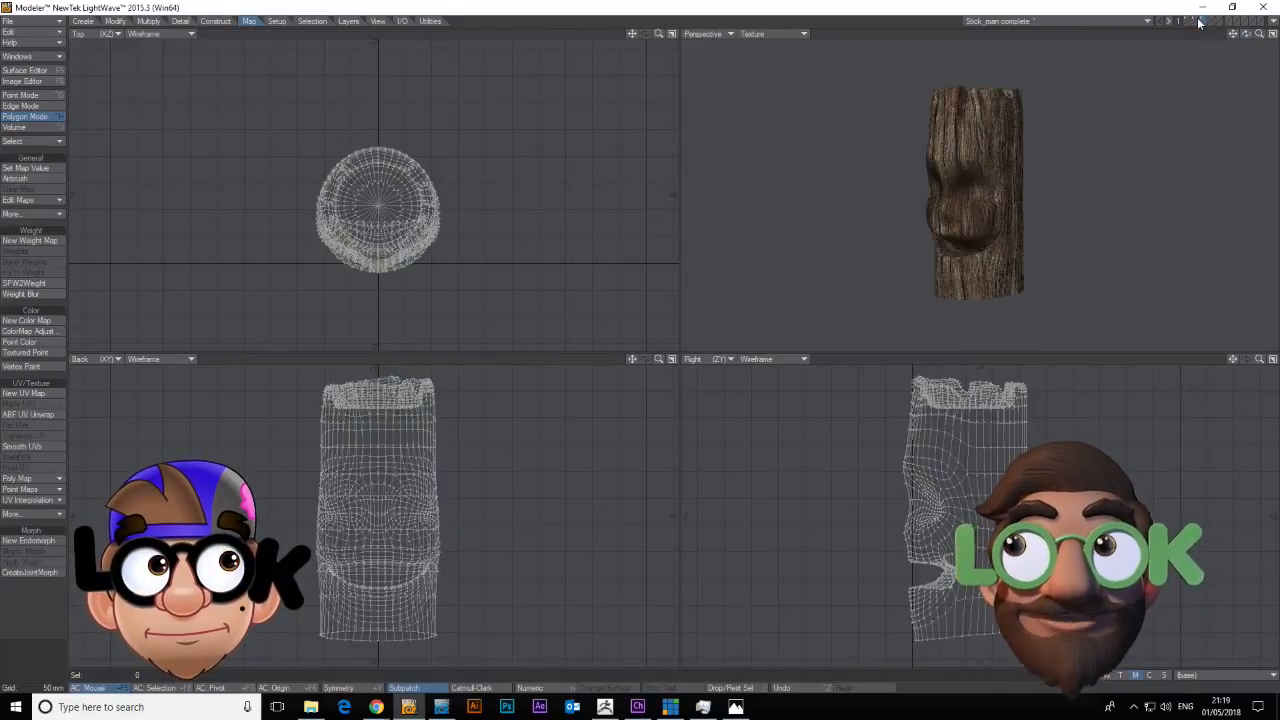
{"action": "left_click", "coordinate": [1197, 20]}
{"action": "left_click", "coordinate": [1204, 24]}
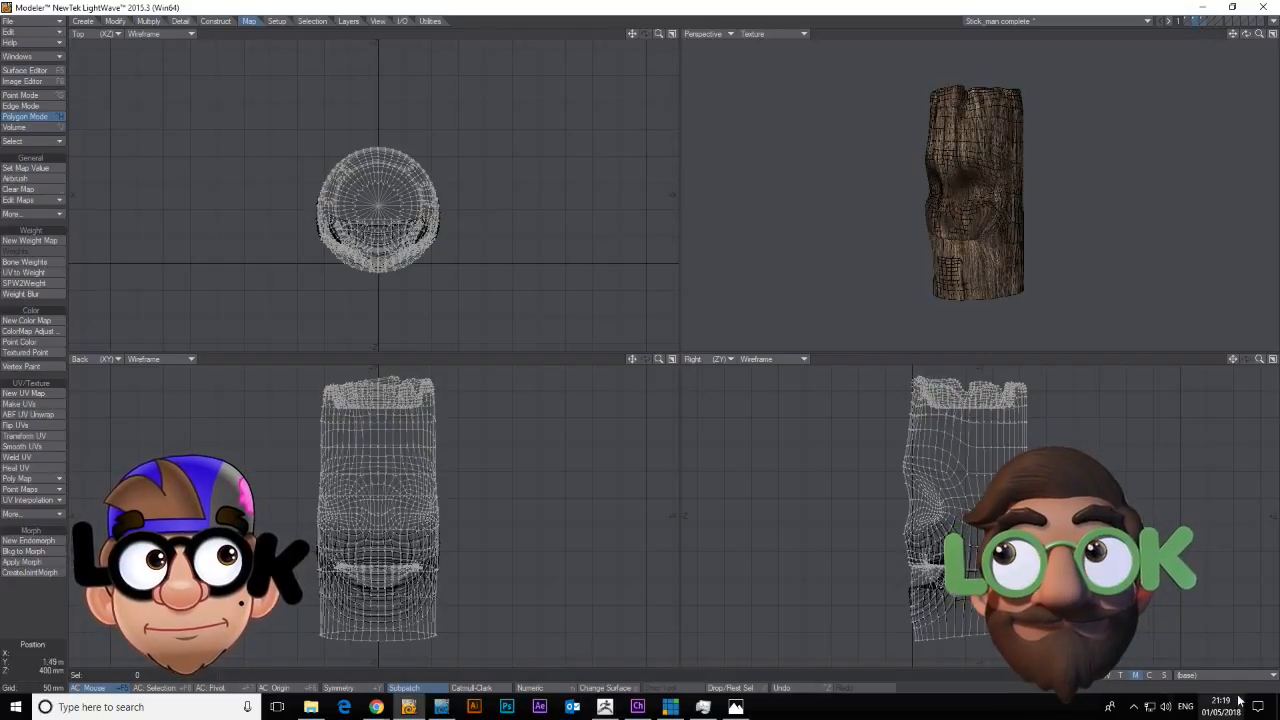
Convert the background layer into an endomorph named Ah.
{"action": "left_click", "coordinate": [28, 551]}
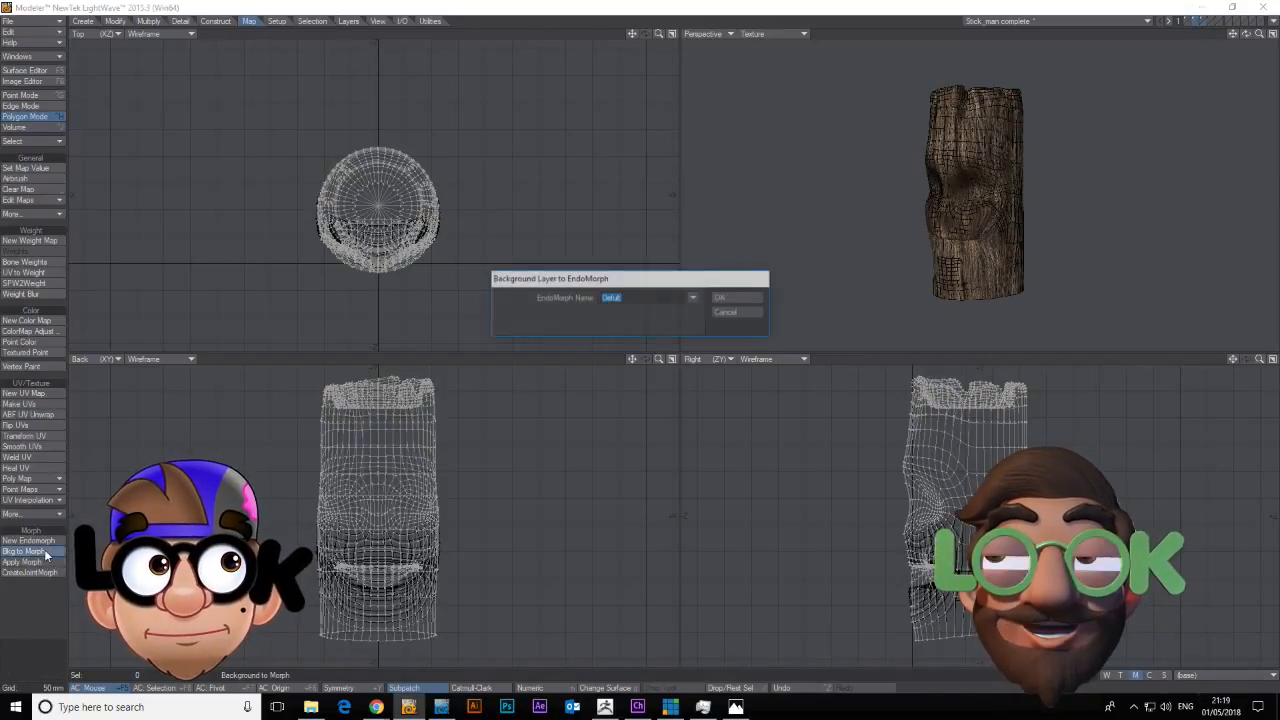
{"action": "type", "text": "A"}
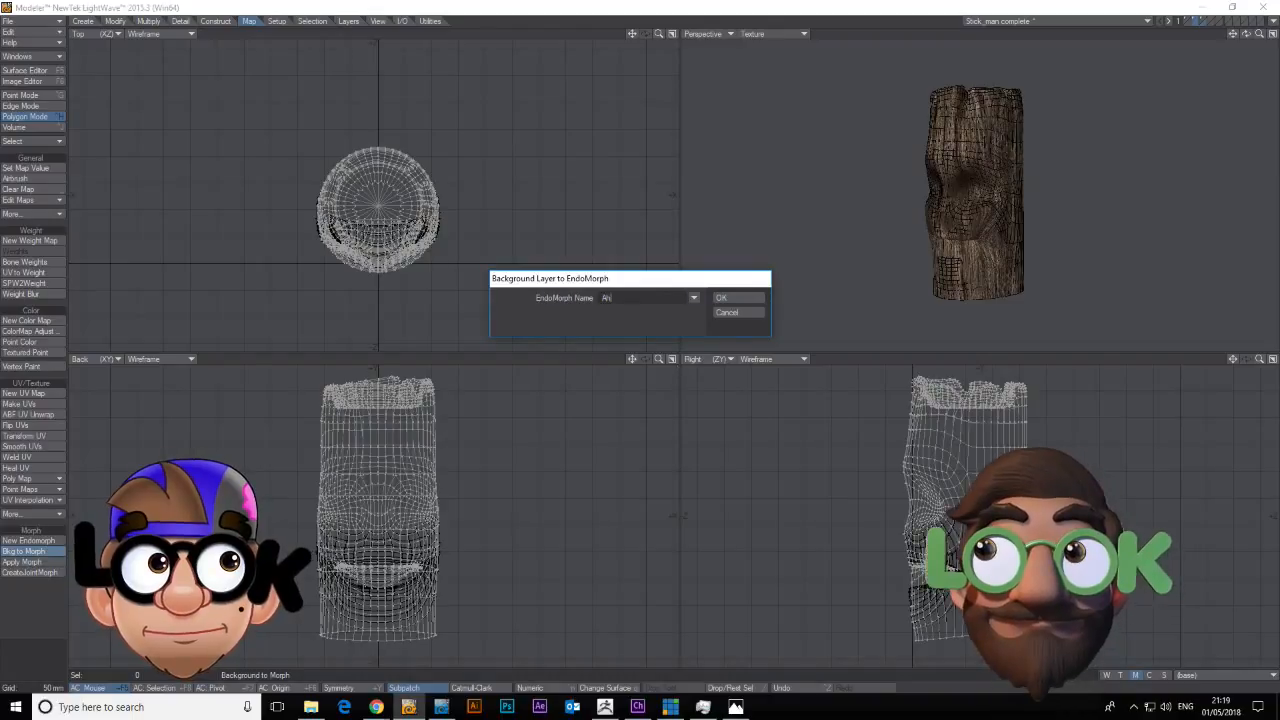
{"action": "left_click", "coordinate": [740, 297]}
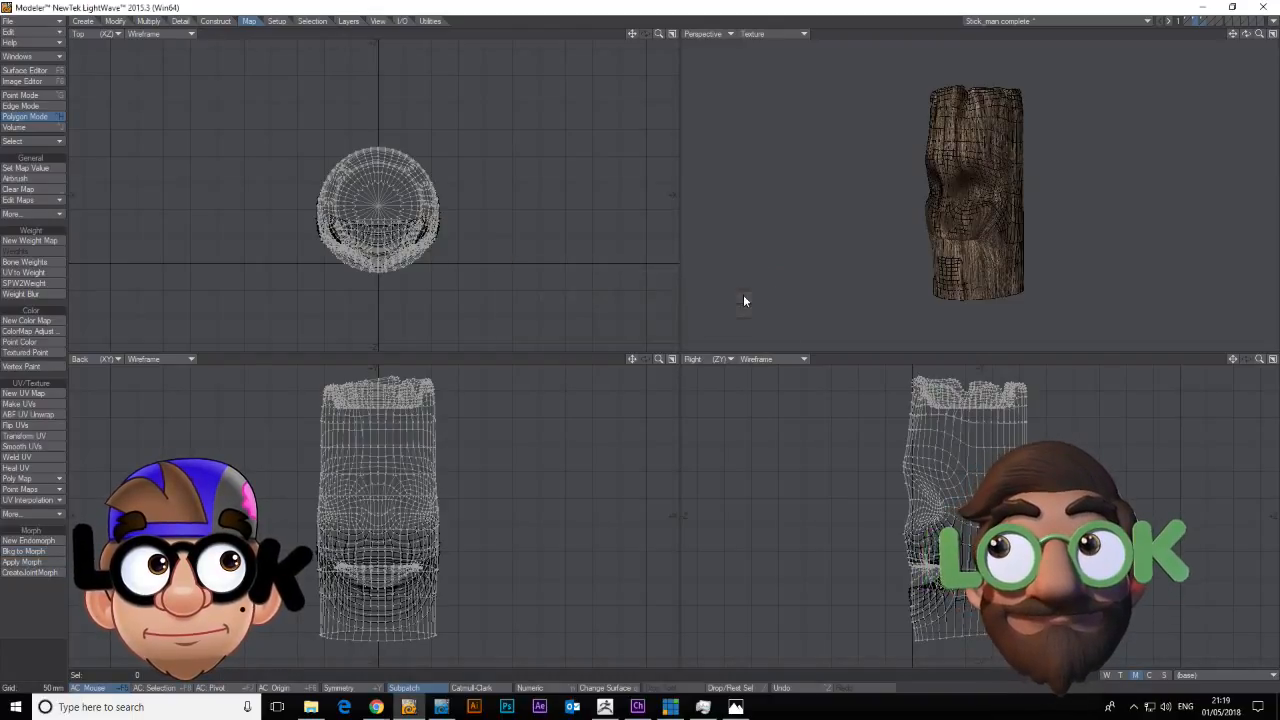
Clear the pasted mesh from the third layer and compare the Ah endomorph with the base shape on the head layer.
{"action": "left_click", "coordinate": [1203, 22]}
{"action": "left_click", "coordinate": [1202, 20]}
{"action": "left_click", "coordinate": [1195, 20]}
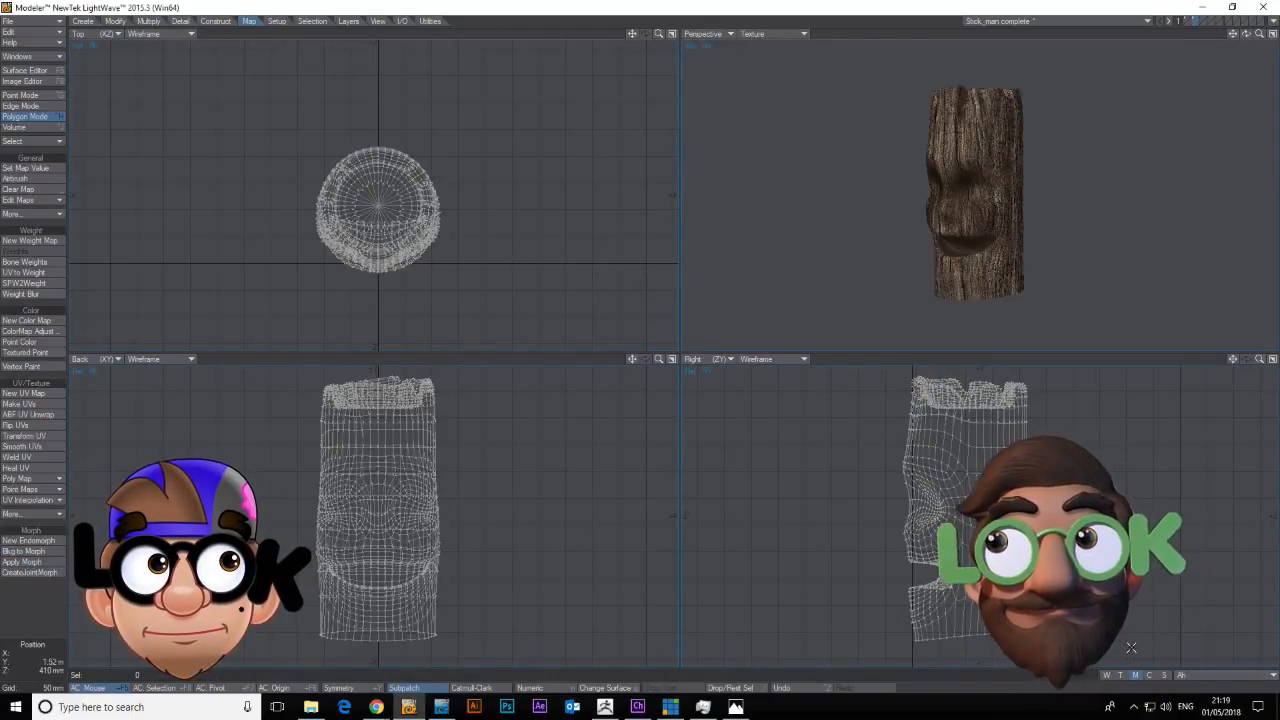
{"action": "left_click", "coordinate": [1195, 675]}
{"action": "left_click", "coordinate": [1218, 686]}
{"action": "left_click", "coordinate": [1215, 678]}
{"action": "left_click", "coordinate": [1223, 672]}
{"action": "left_click_drag", "start_coordinate": [1246, 34], "coordinate": [979, 28]}
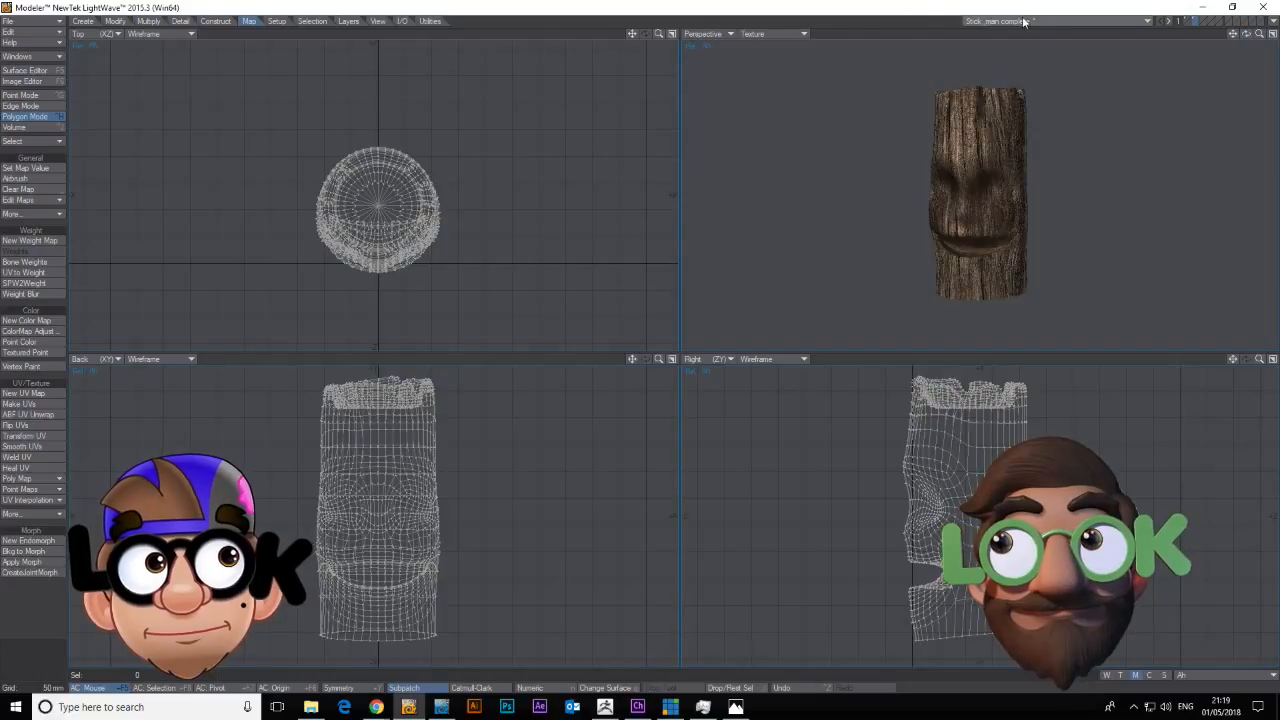
Select and copy the entire head mesh of the Eh object, and return to Stick_man complete.
{"action": "left_click", "coordinate": [980, 22]}
{"action": "left_click", "coordinate": [1019, 47]}
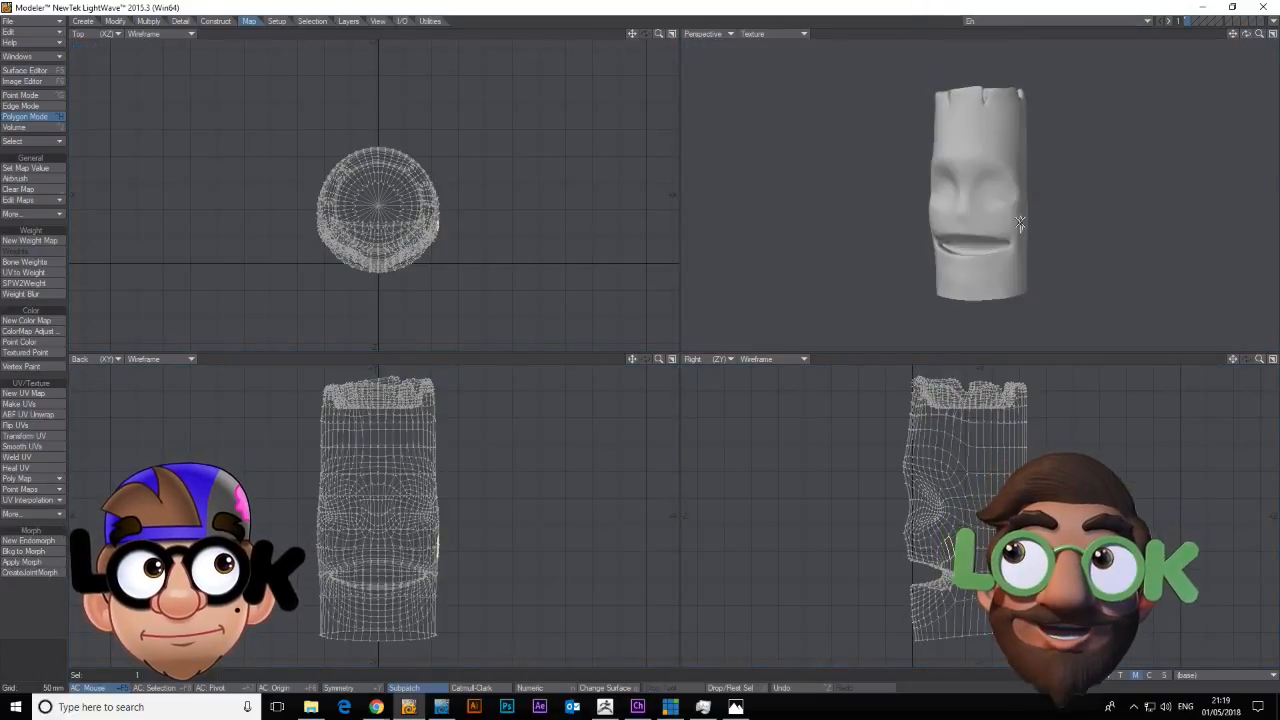
{"action": "key", "text": "bracketright"}
{"action": "left_click", "coordinate": [1118, 21]}
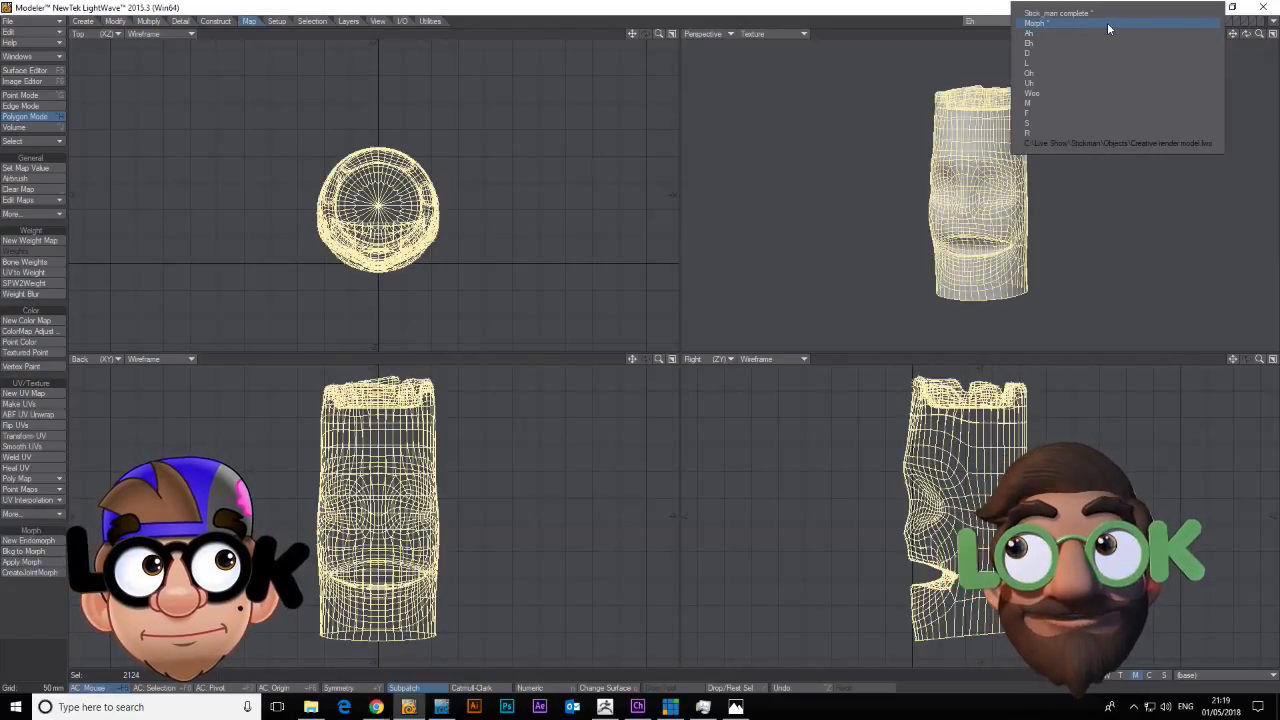
{"action": "left_click", "coordinate": [1107, 22]}
{"action": "left_click", "coordinate": [1088, 19]}
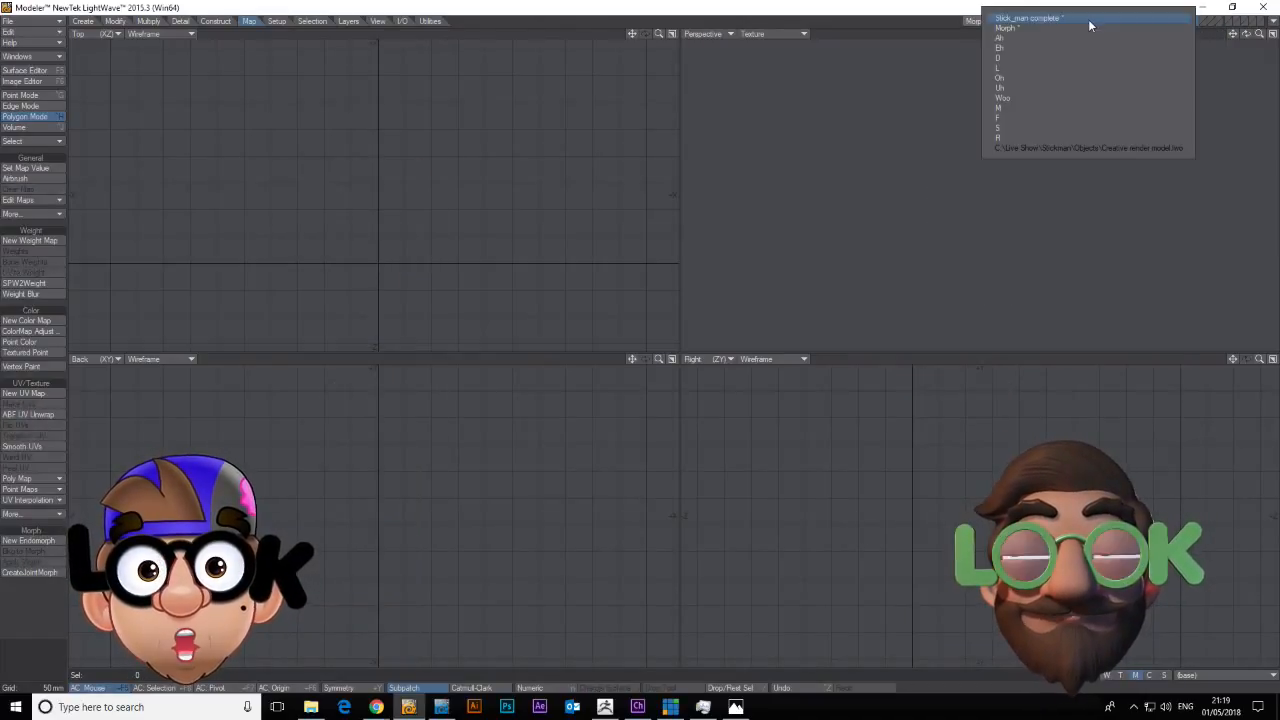
{"action": "left_click", "coordinate": [1089, 20]}
Paste the Eh head into the third layer of Stick_man complete and set it as background behind the second-layer head.
{"action": "left_click", "coordinate": [1200, 21]}
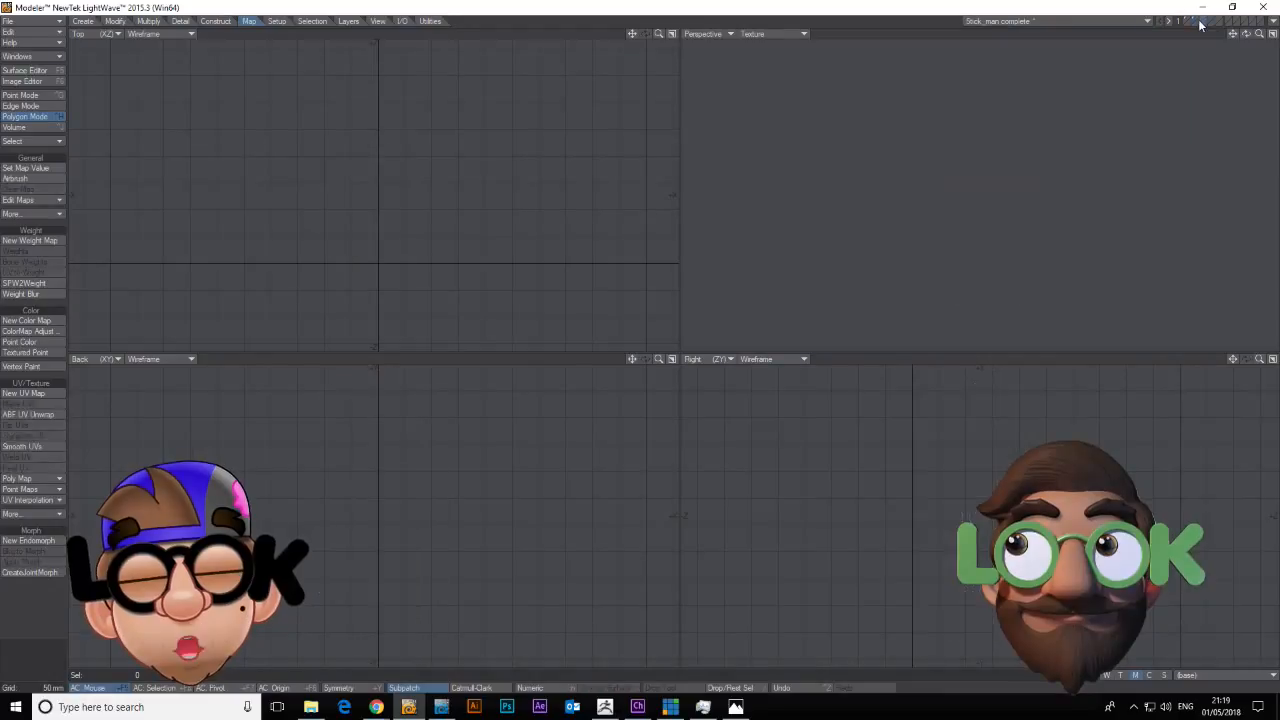
{"action": "left_click", "coordinate": [1196, 24]}
{"action": "left_click", "coordinate": [1200, 21]}
{"action": "left_click", "coordinate": [1203, 25]}
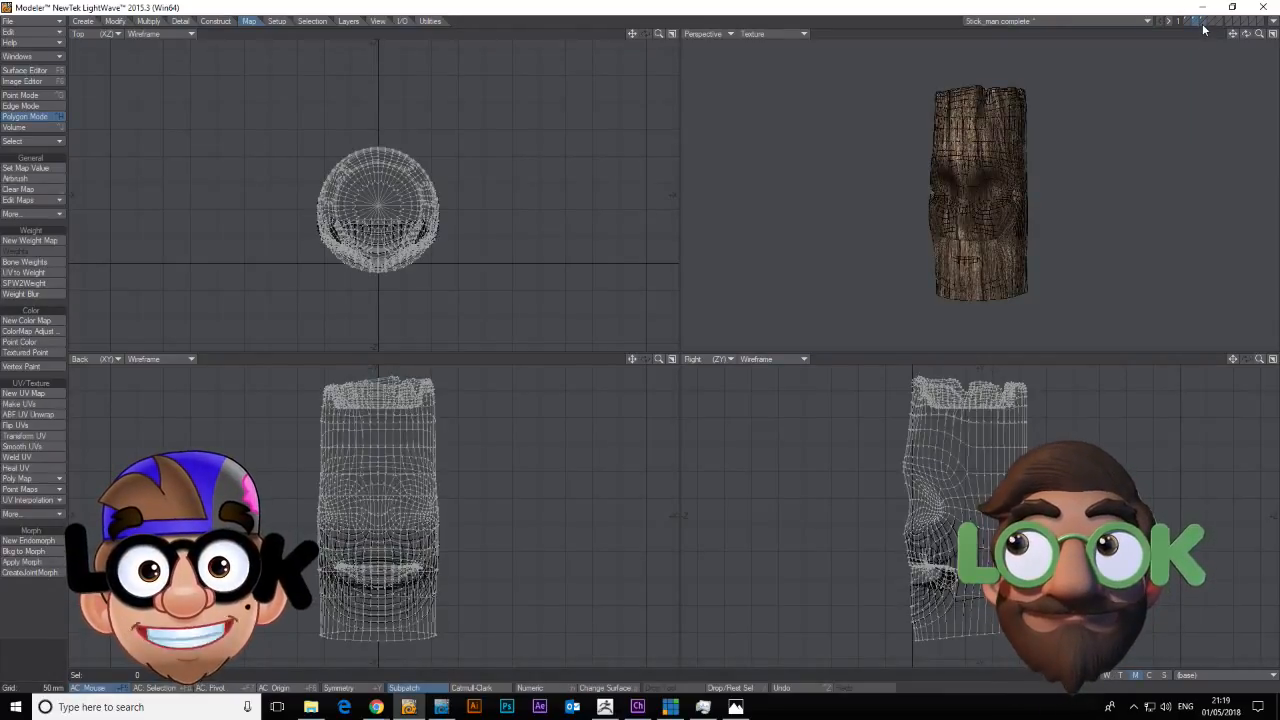
With the base shape active on the head layer, convert the background layer into an endomorph named E.
{"action": "left_click", "coordinate": [1241, 678]}
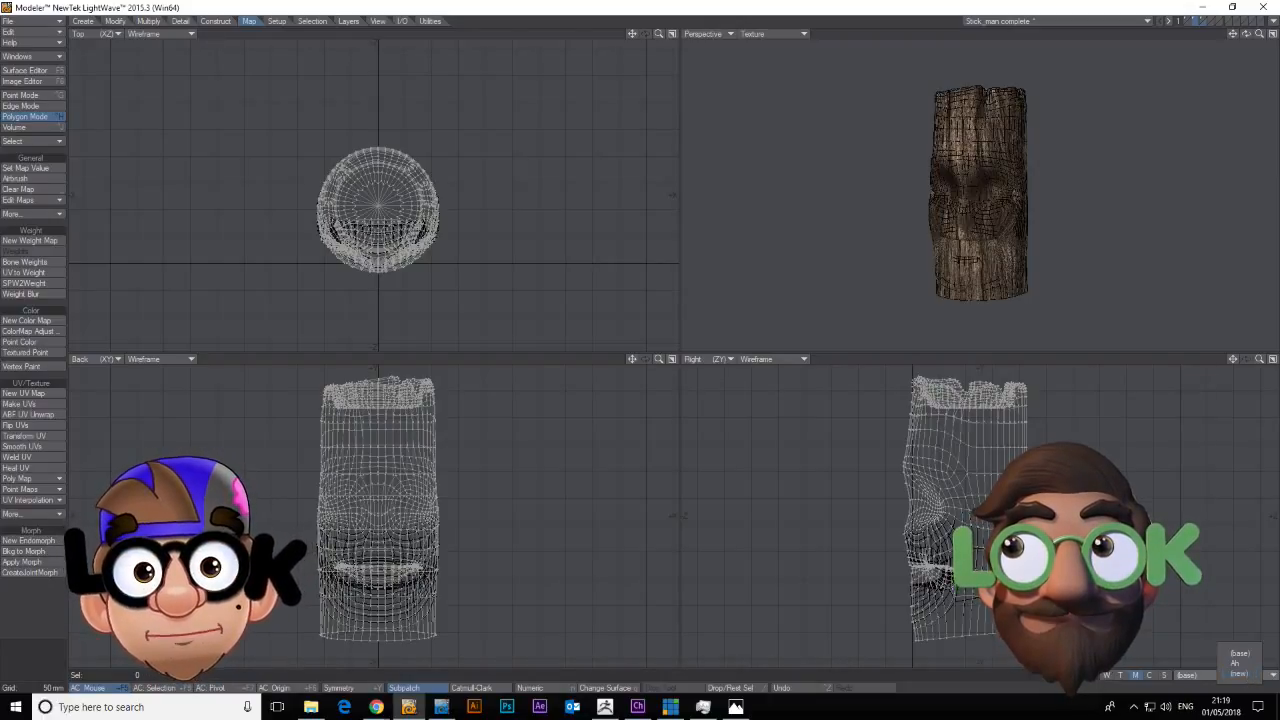
{"action": "mouse_move", "coordinate": [1248, 37]}
{"action": "left_mouse_down"}
{"action": "mouse_move", "coordinate": [1271, 37]}
{"action": "mouse_move", "coordinate": [1248, 37]}
{"action": "left_mouse_up"}
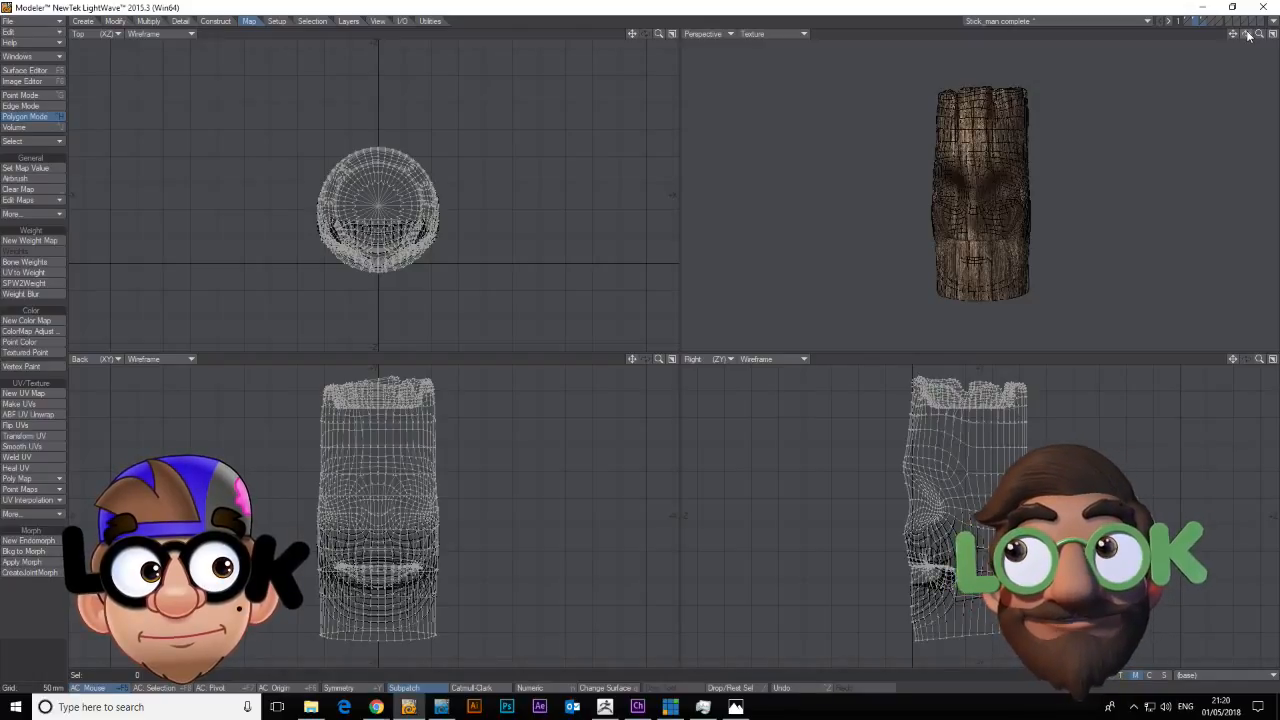
{"action": "mouse_move", "coordinate": [1247, 36]}
{"action": "left_mouse_down"}
{"action": "mouse_move", "coordinate": [1205, 36]}
{"action": "mouse_move", "coordinate": [1234, 36]}
{"action": "left_mouse_up"}
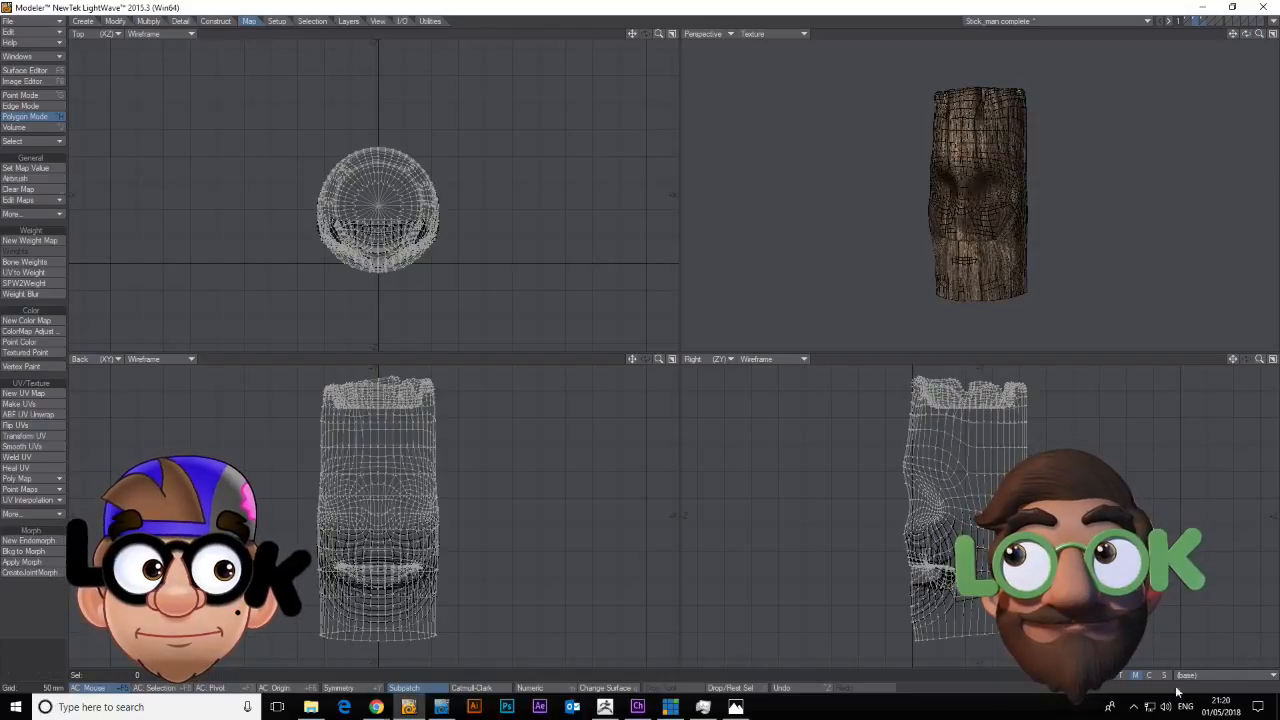
{"action": "left_click", "coordinate": [28, 551]}
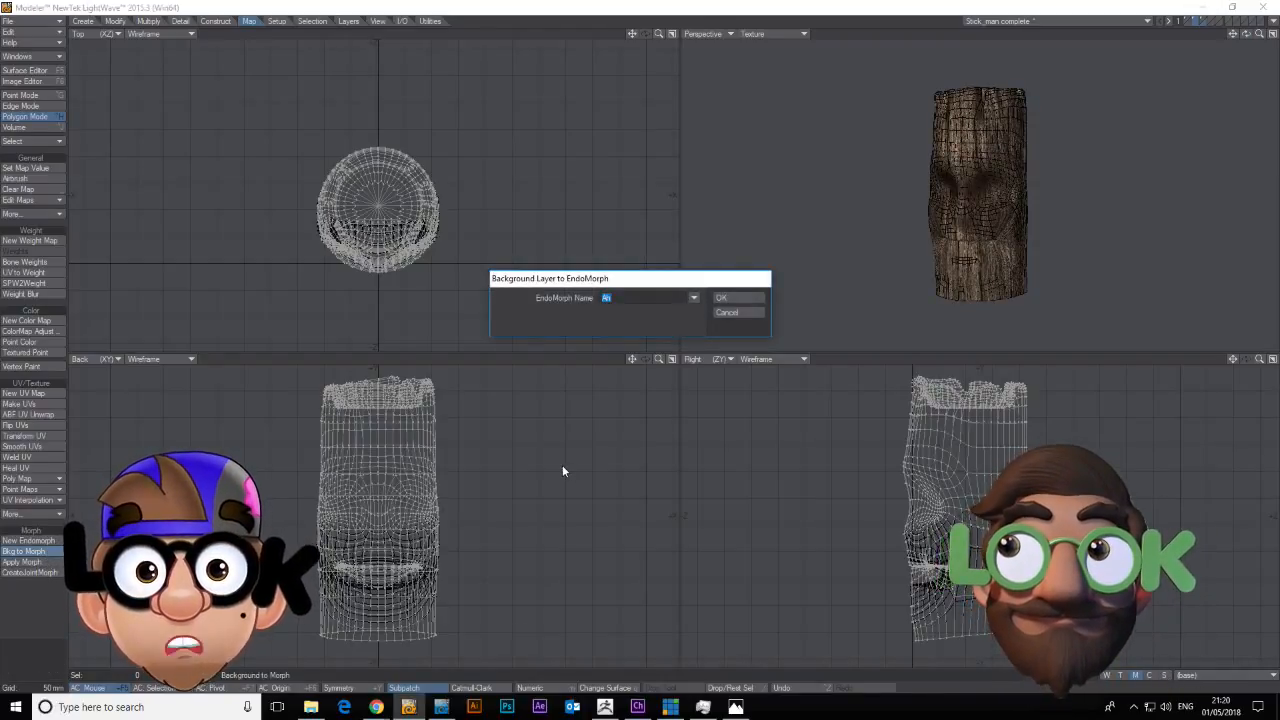
{"action": "left_click", "coordinate": [720, 297]}
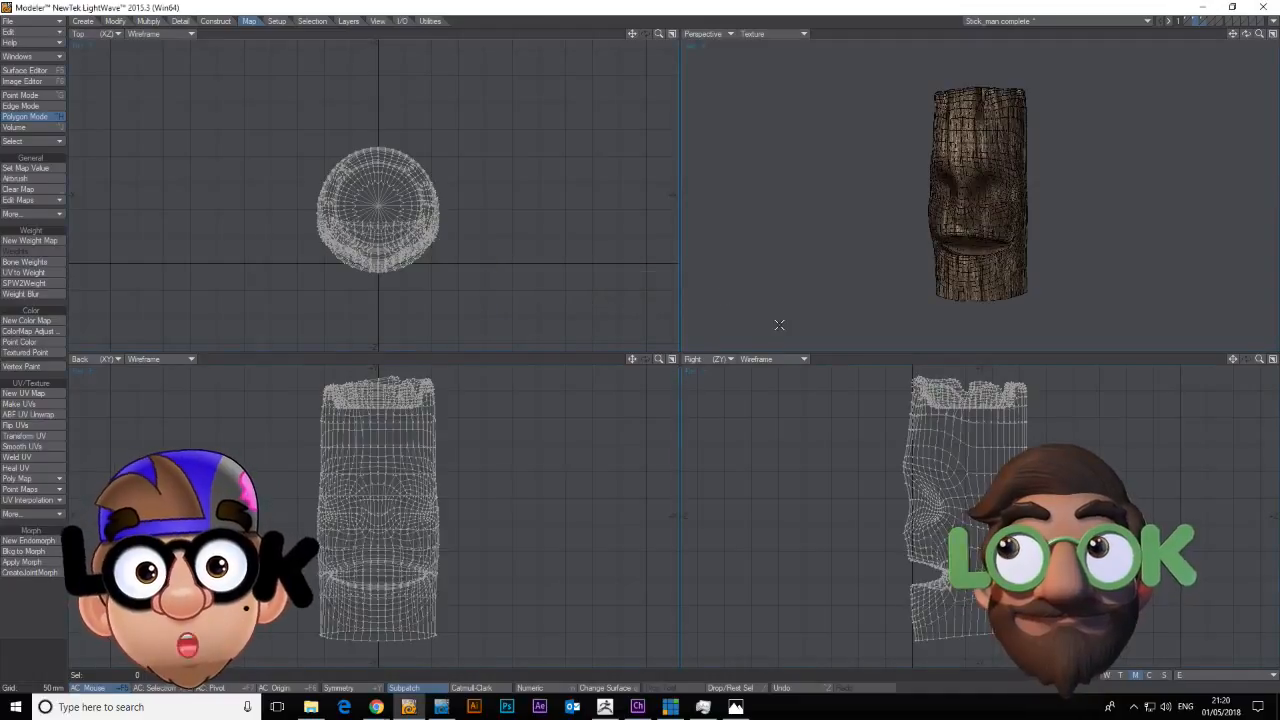
Clear the pasted Eh mesh from the third layer and copy the head mesh of the D object.
{"action": "left_click", "coordinate": [1205, 21]}
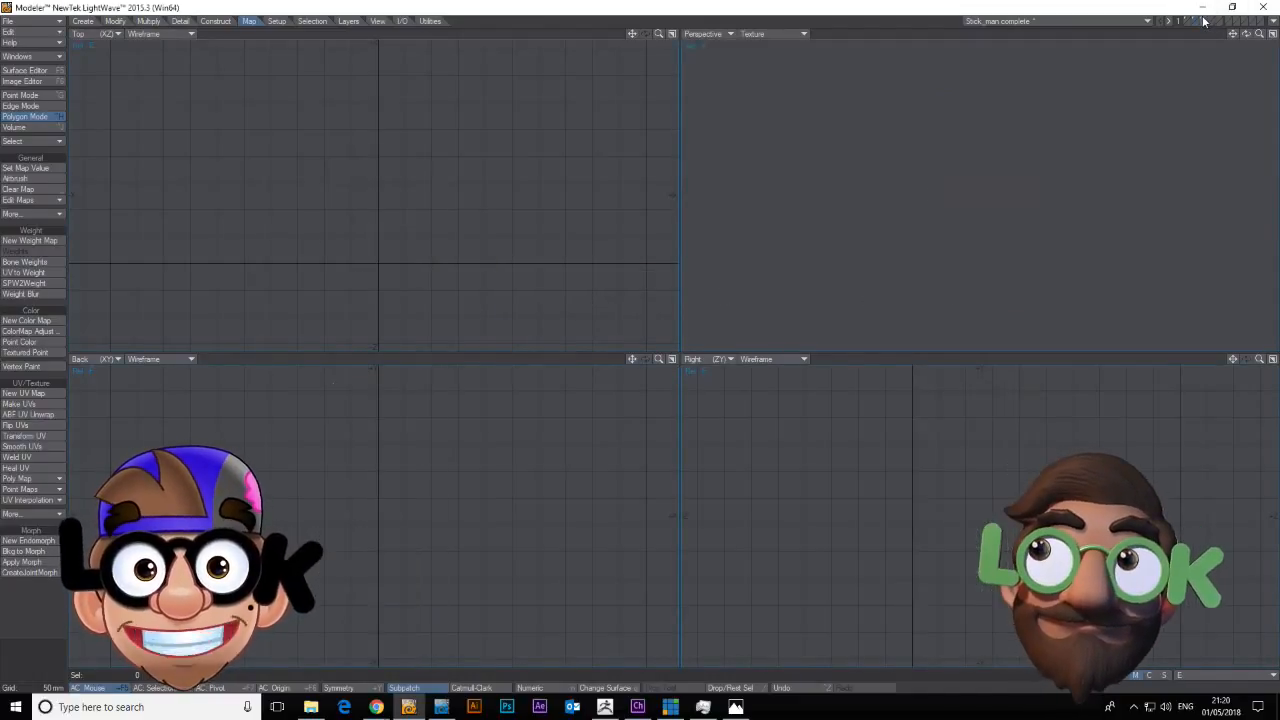
{"action": "left_click", "coordinate": [1119, 16]}
{"action": "left_click", "coordinate": [1101, 57]}
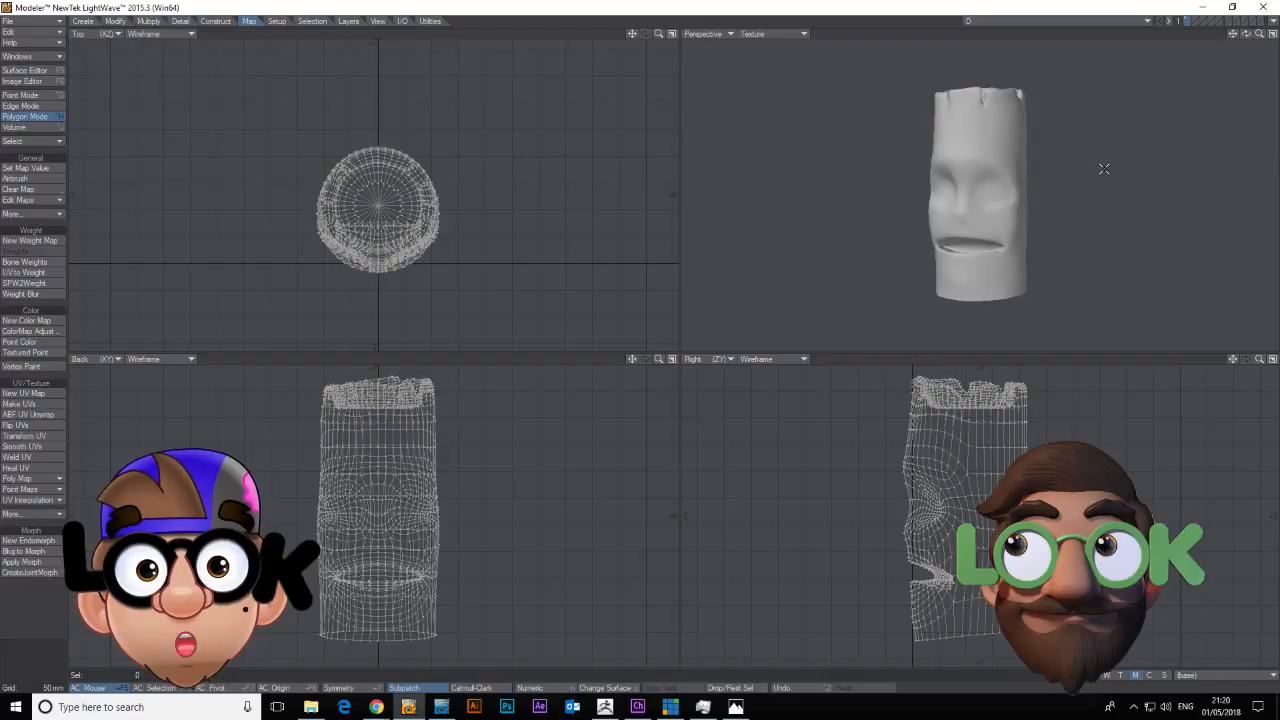
Paste the D head into the third layer of Stick_man complete as background and convert it into an endomorph named D.
{"action": "left_click", "coordinate": [1105, 21]}
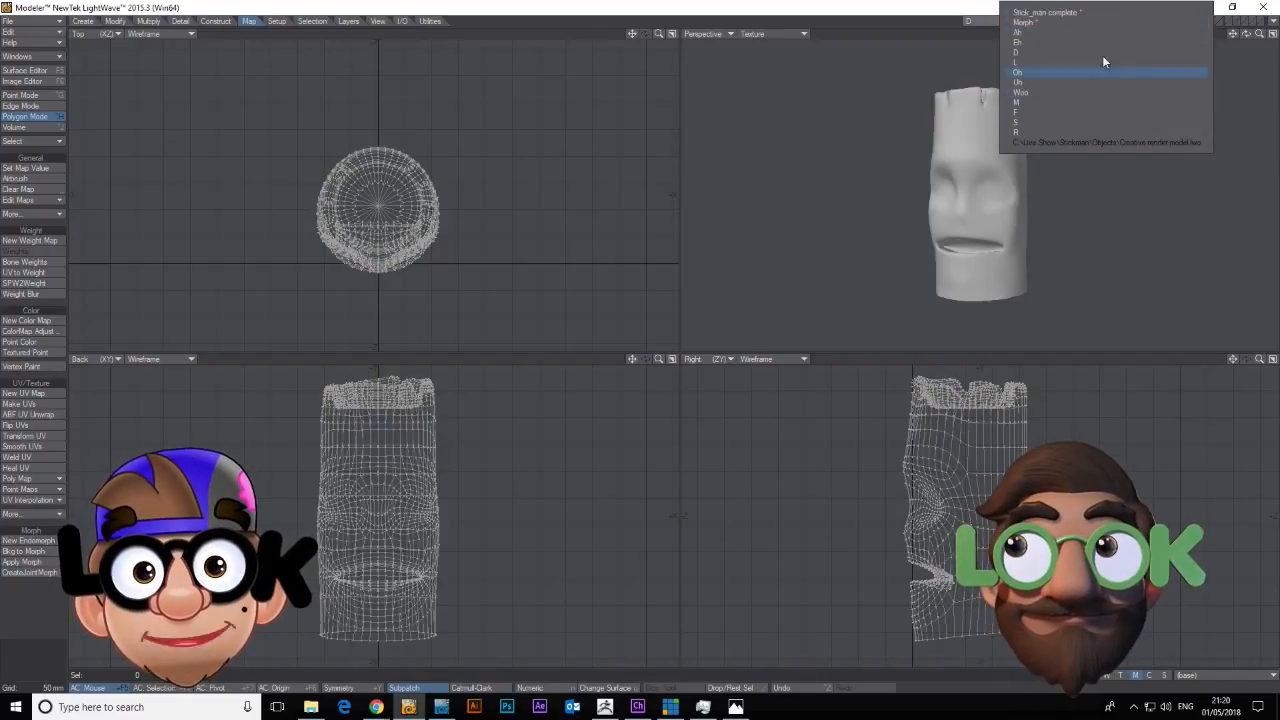
{"action": "left_click", "coordinate": [1109, 11]}
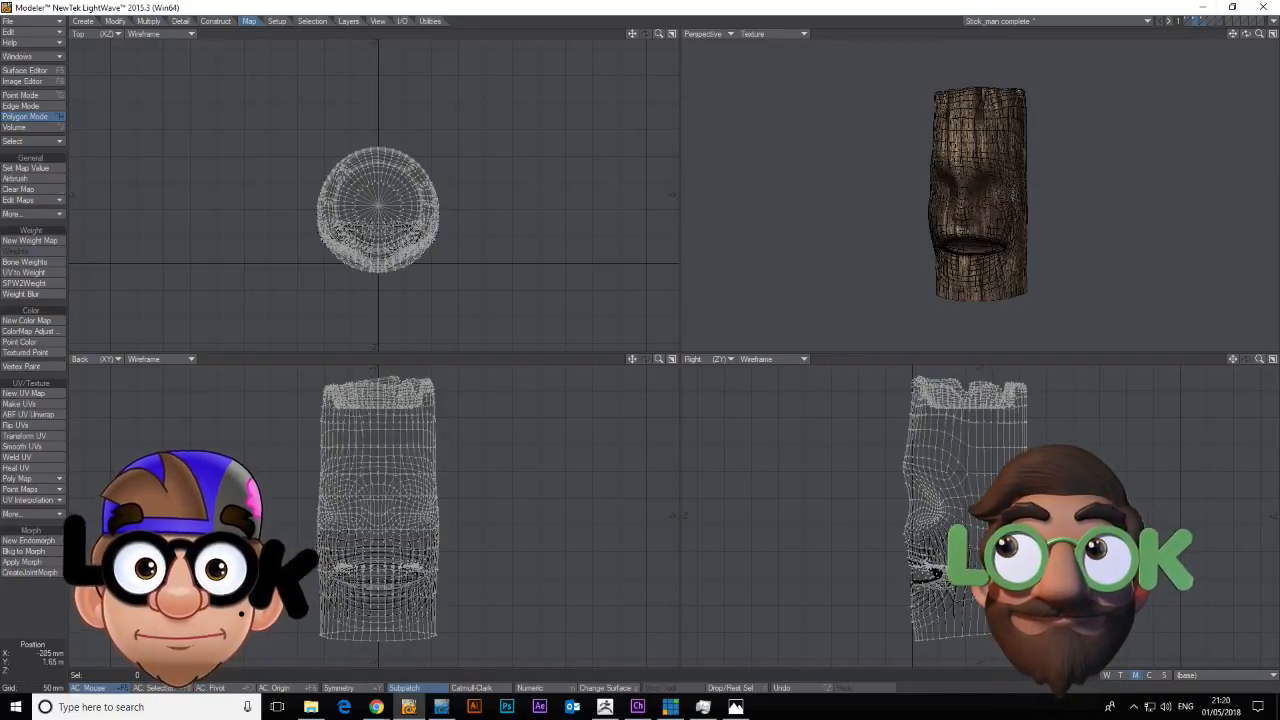
{"action": "left_click", "coordinate": [25, 551]}
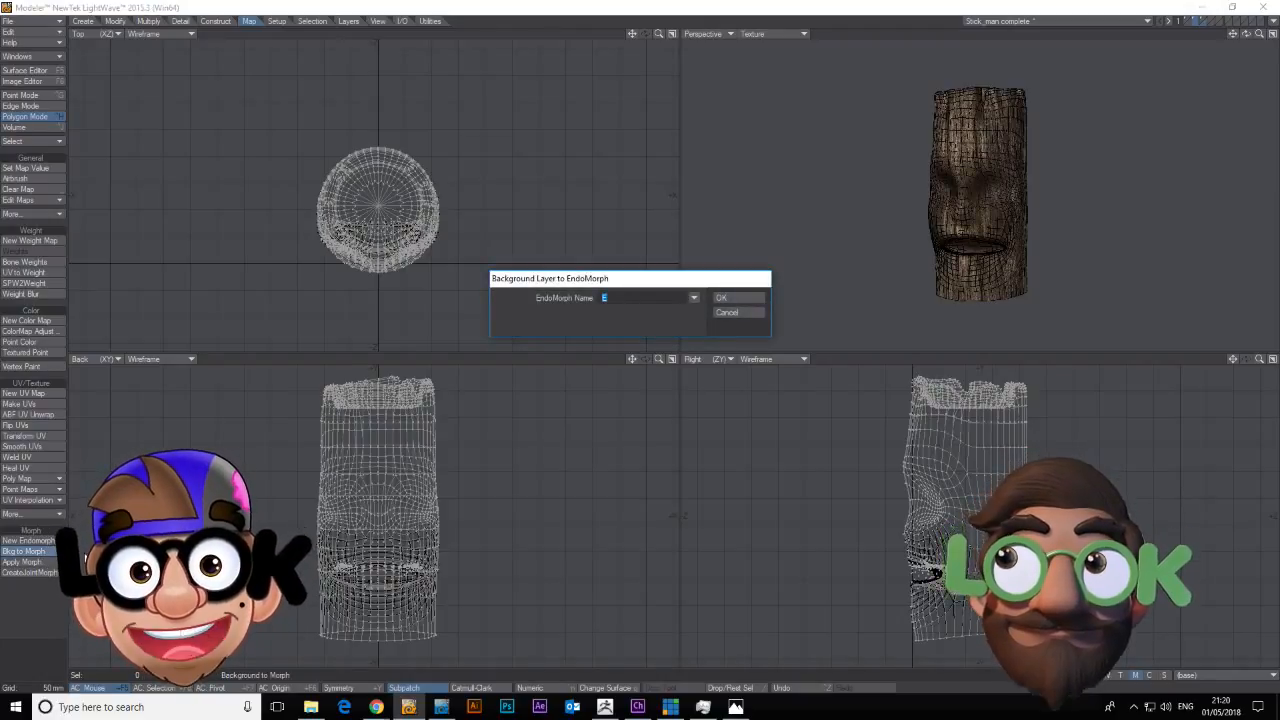
{"action": "left_click", "coordinate": [724, 297]}
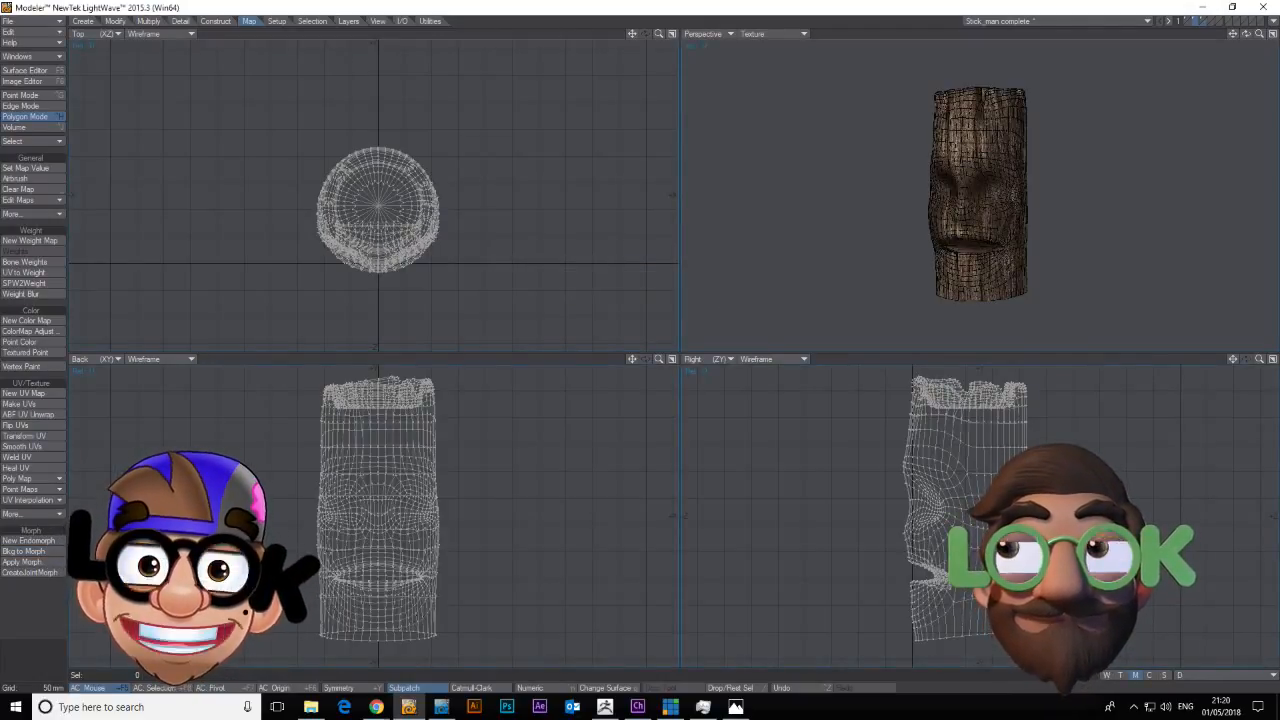
Replace the D mesh in Stick_man complete's third layer with a copy of the L head, set as background behind the head.
{"action": "left_click", "coordinate": [1085, 22]}
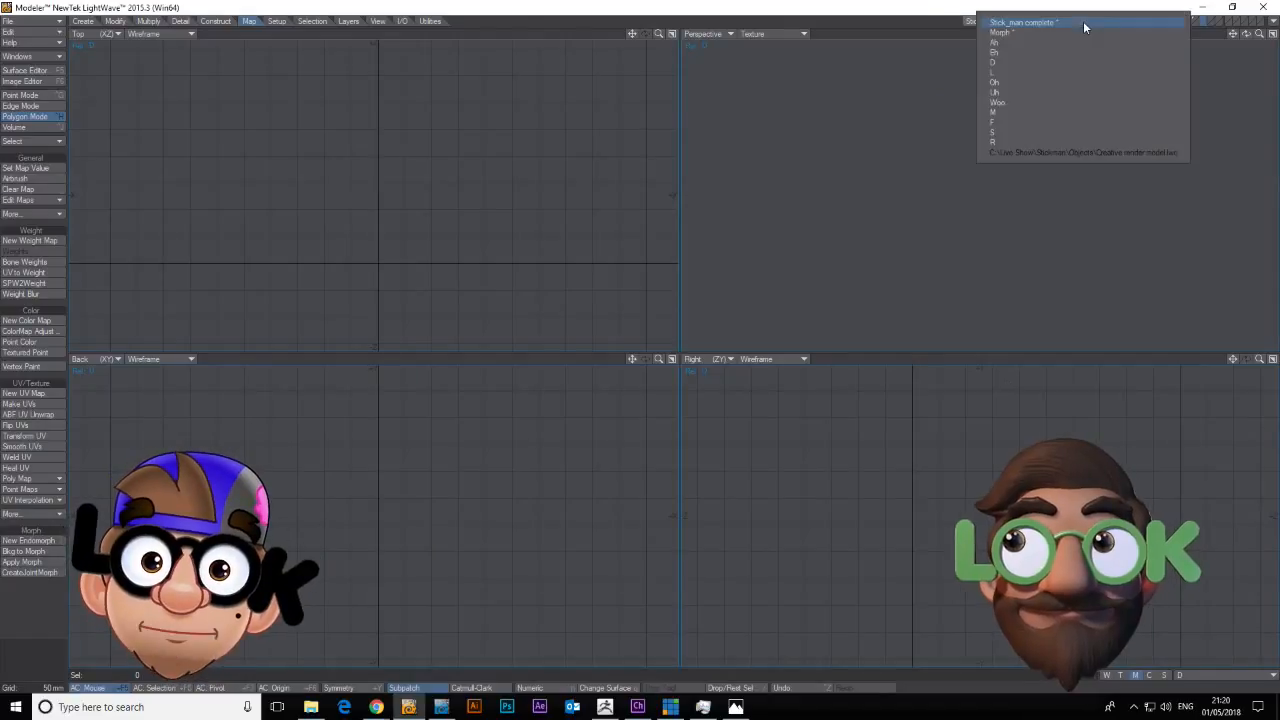
{"action": "left_click", "coordinate": [1104, 74]}
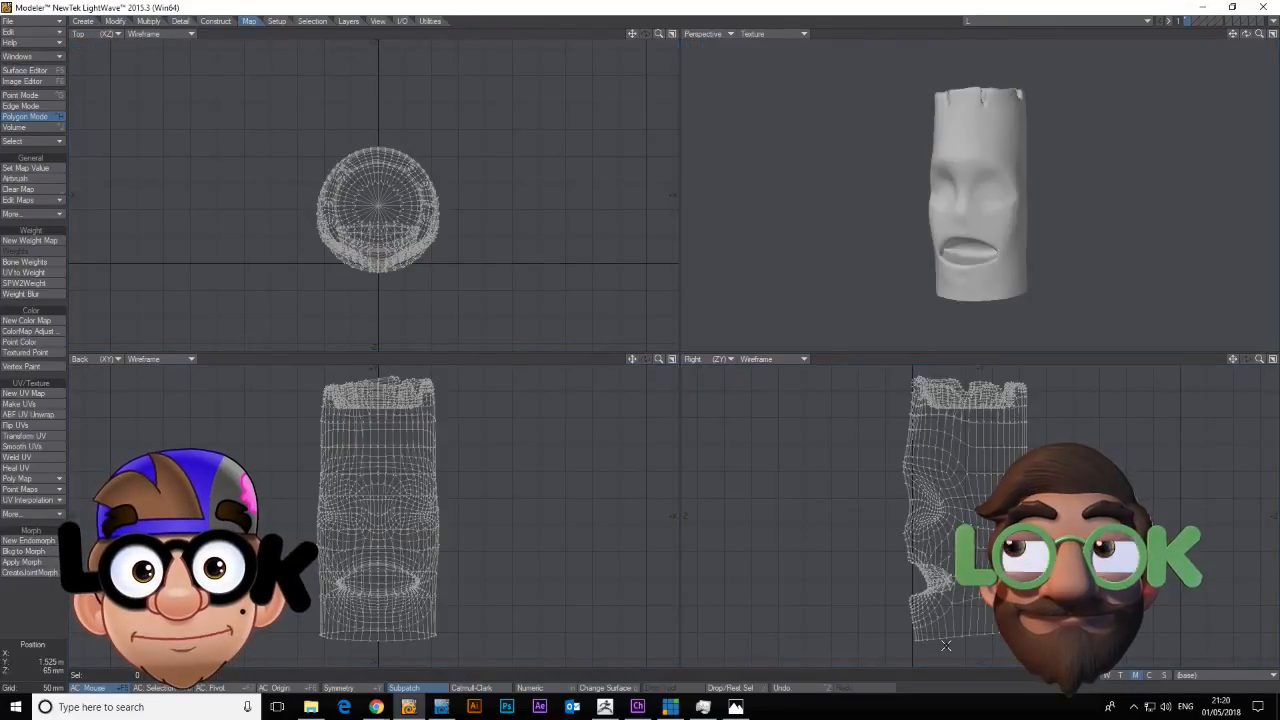
{"action": "left_click", "coordinate": [1072, 20]}
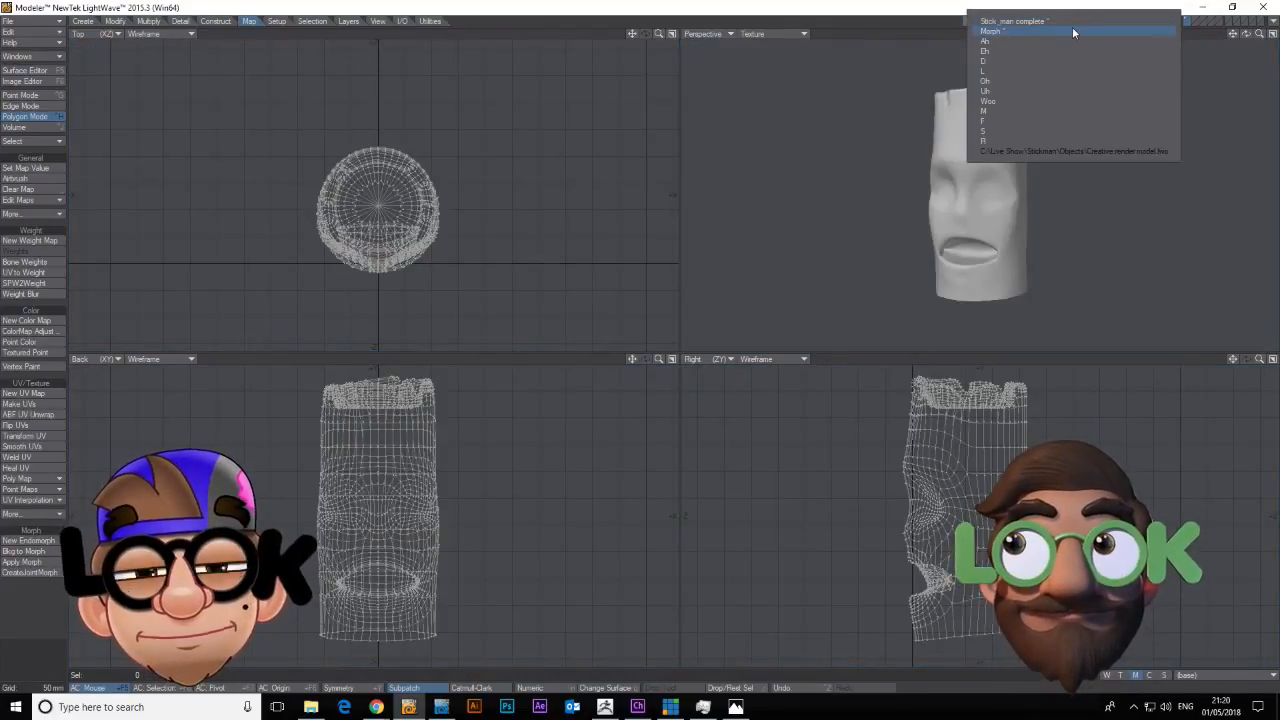
{"action": "left_click", "coordinate": [1077, 20]}
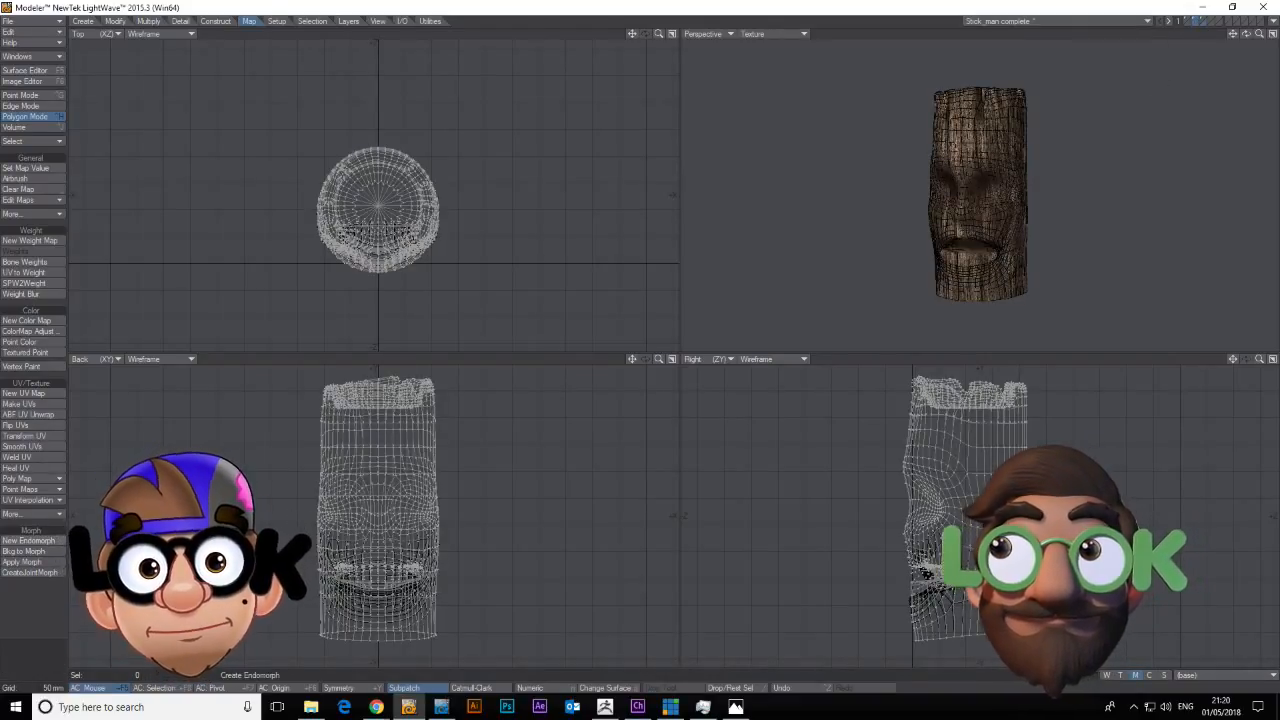
Convert the background L head into an endomorph named L on the head layer.
{"action": "left_click", "coordinate": [33, 554]}
{"action": "type", "text": "L"}
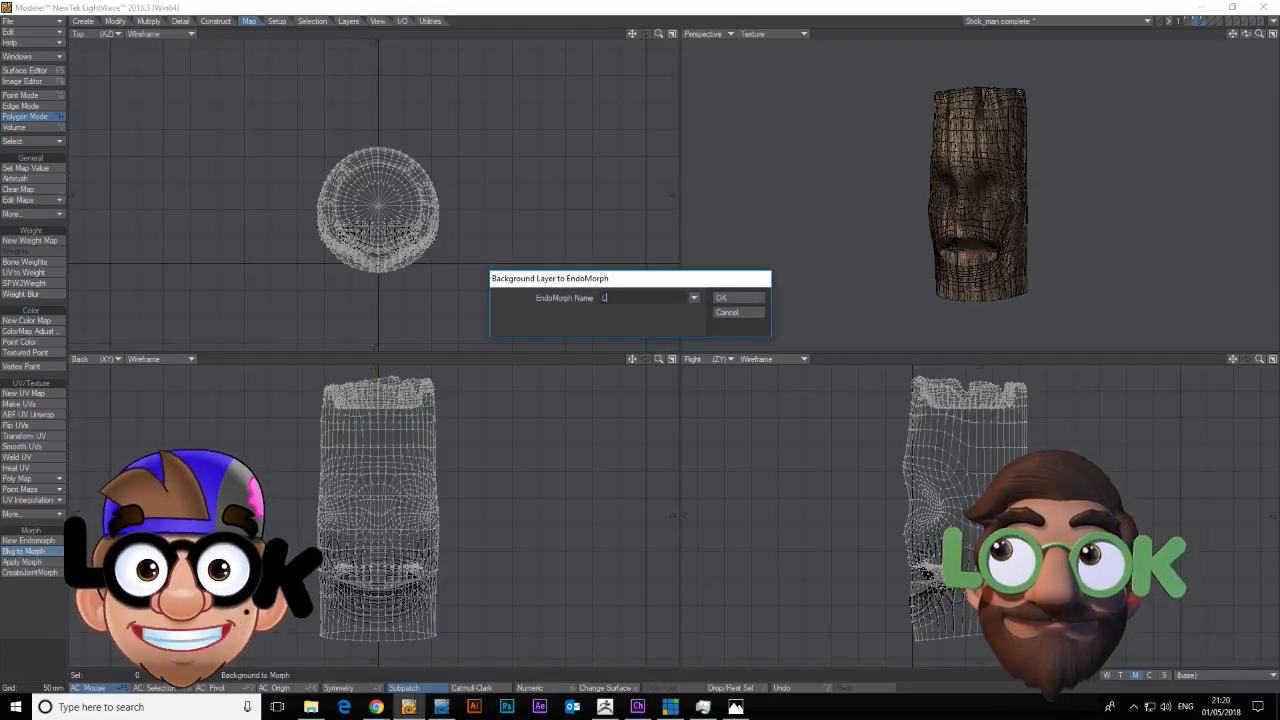
{"action": "left_click", "coordinate": [745, 298]}
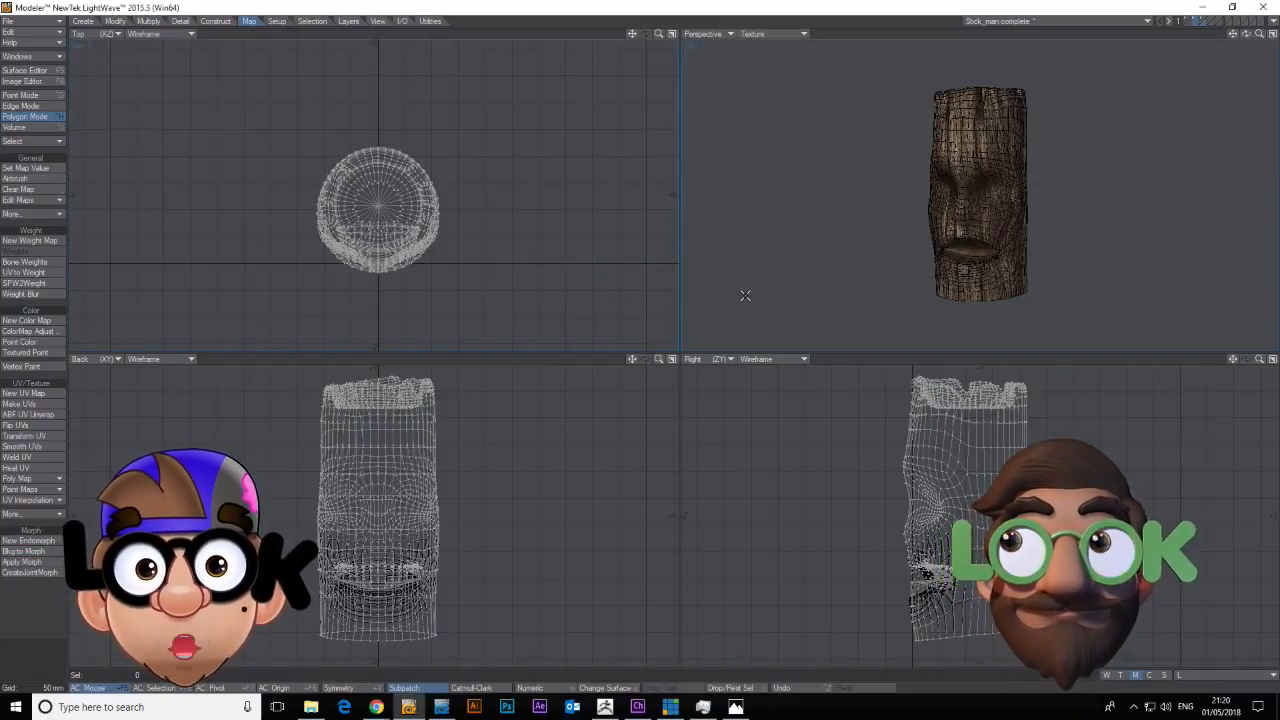
Clear the L mesh from the third layer, copy the head mesh of the Oh object, and return to Stick_man complete.
{"action": "left_click", "coordinate": [1202, 21]}
{"action": "left_click", "coordinate": [1194, 20]}
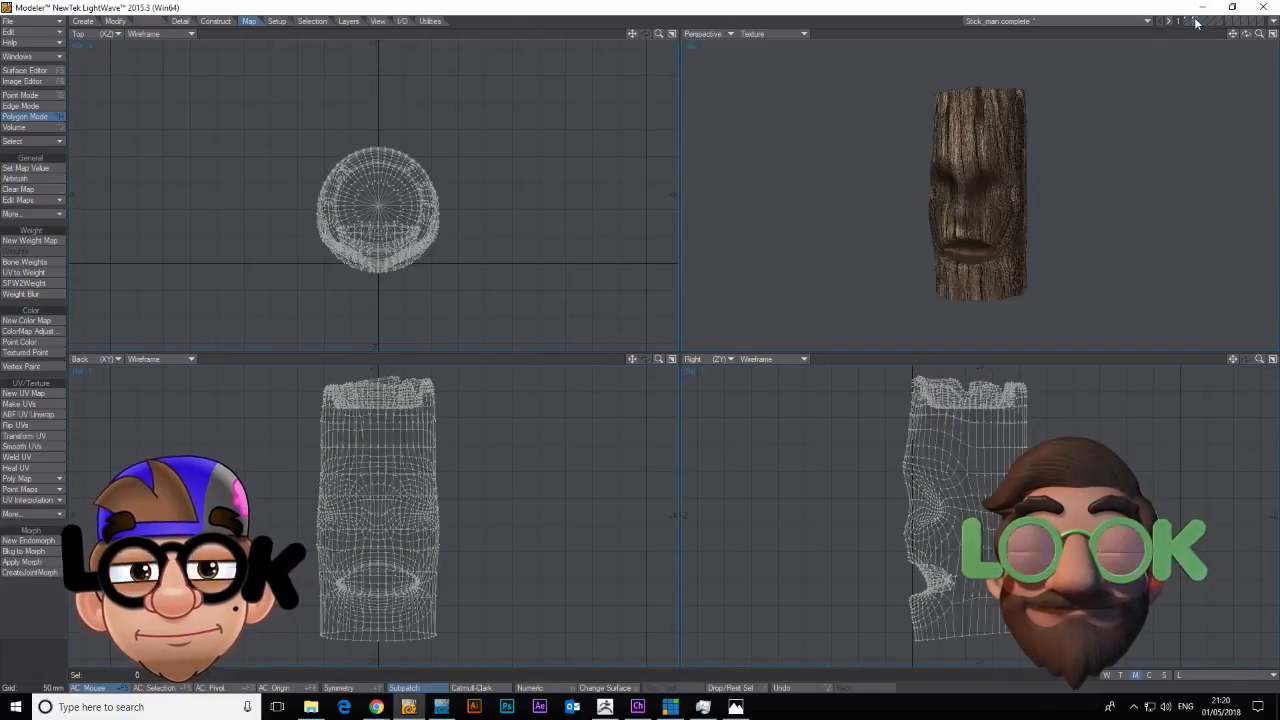
{"action": "left_click", "coordinate": [1104, 19]}
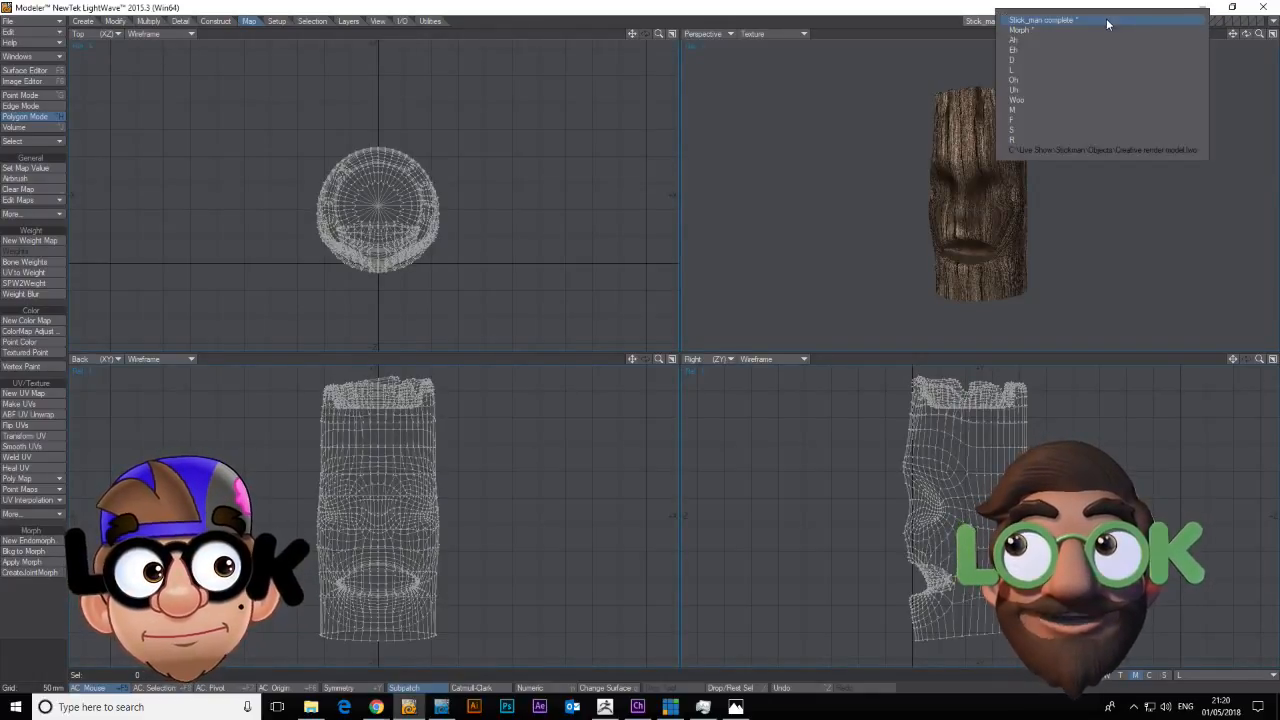
{"action": "left_click", "coordinate": [1100, 79]}
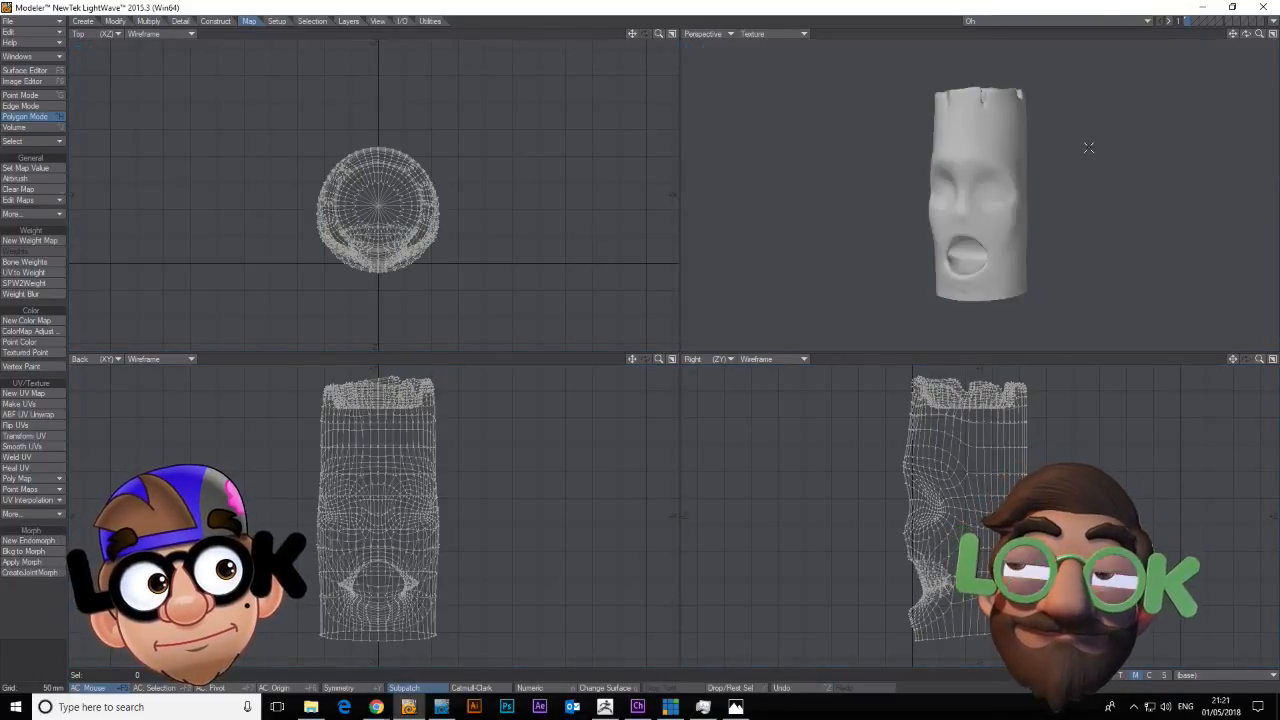
{"action": "left_click", "coordinate": [1075, 17]}
{"action": "left_click", "coordinate": [1073, 12]}
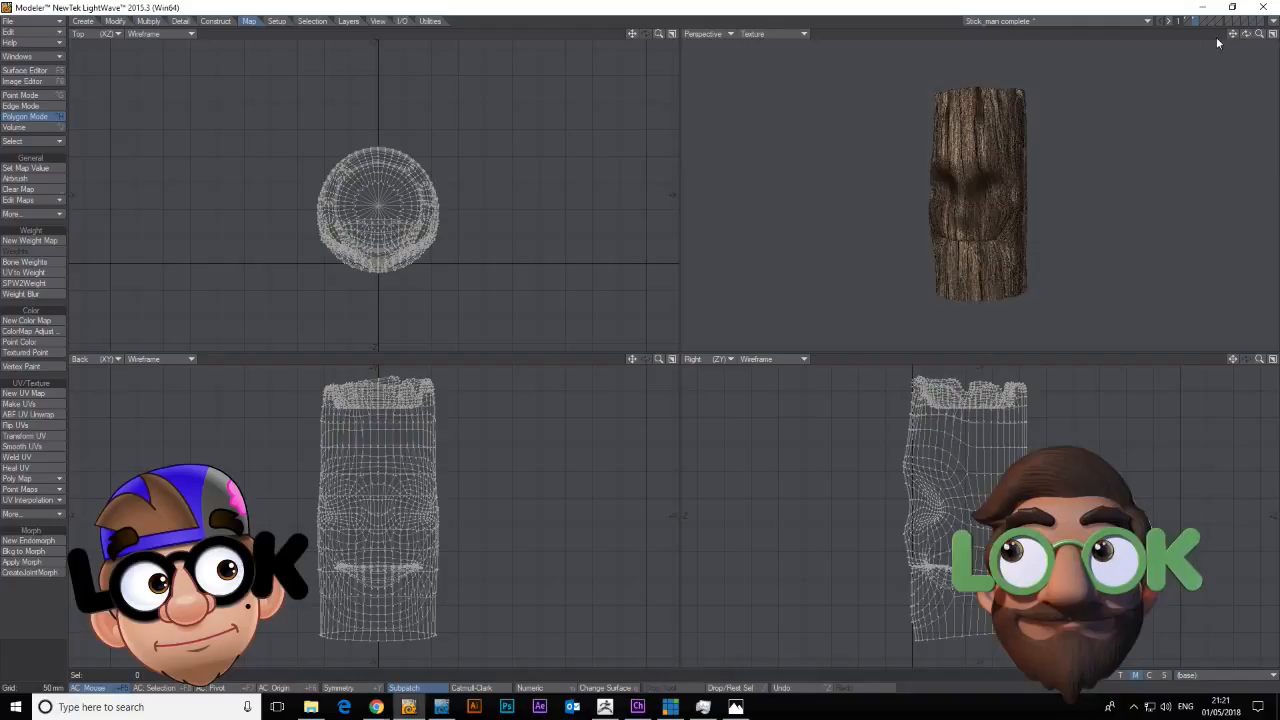
Paste the Oh head into the third layer as background and convert it into an endomorph named Oh.
{"action": "left_click", "coordinate": [1205, 22]}
{"action": "left_click", "coordinate": [1199, 22]}
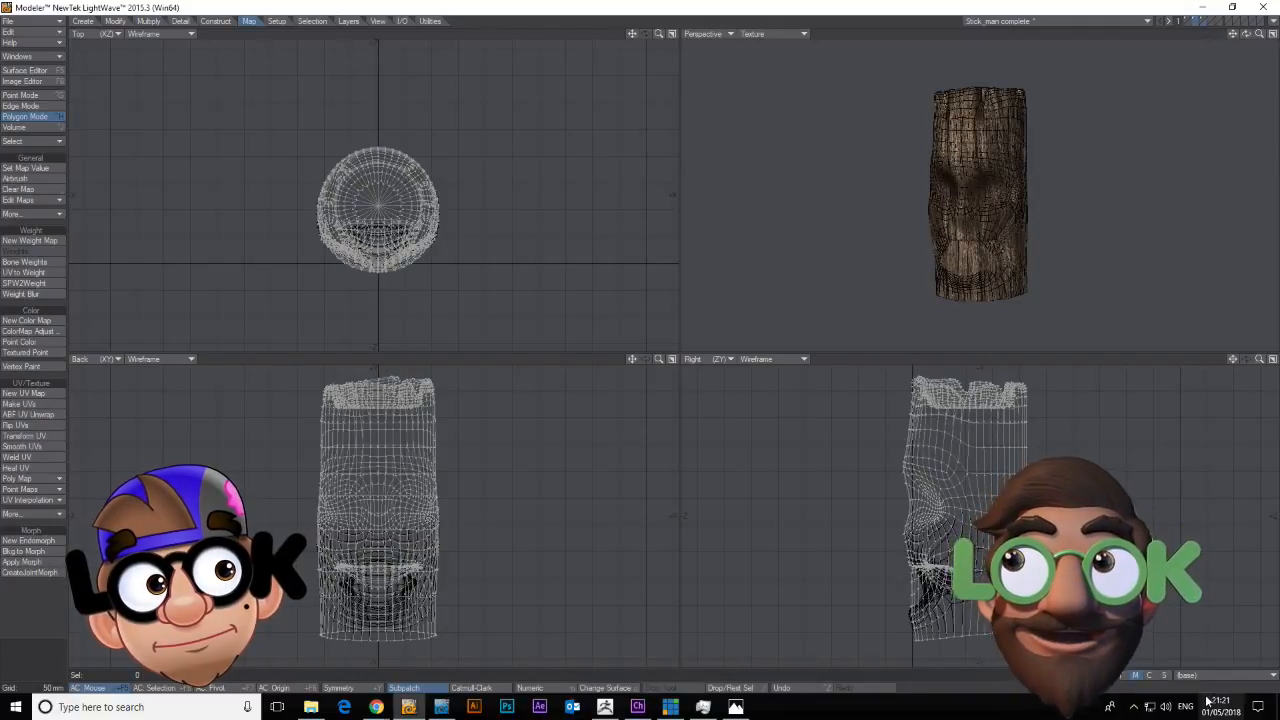
{"action": "left_click", "coordinate": [24, 551]}
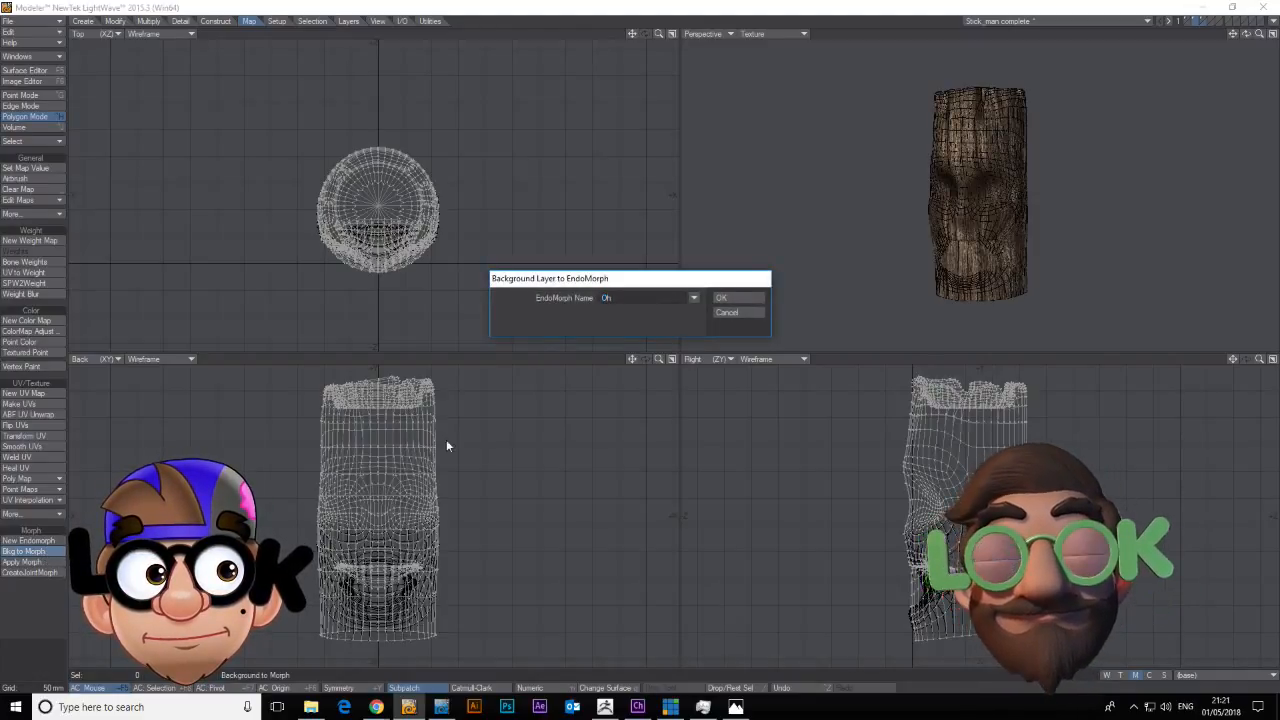
{"action": "left_click", "coordinate": [721, 297]}
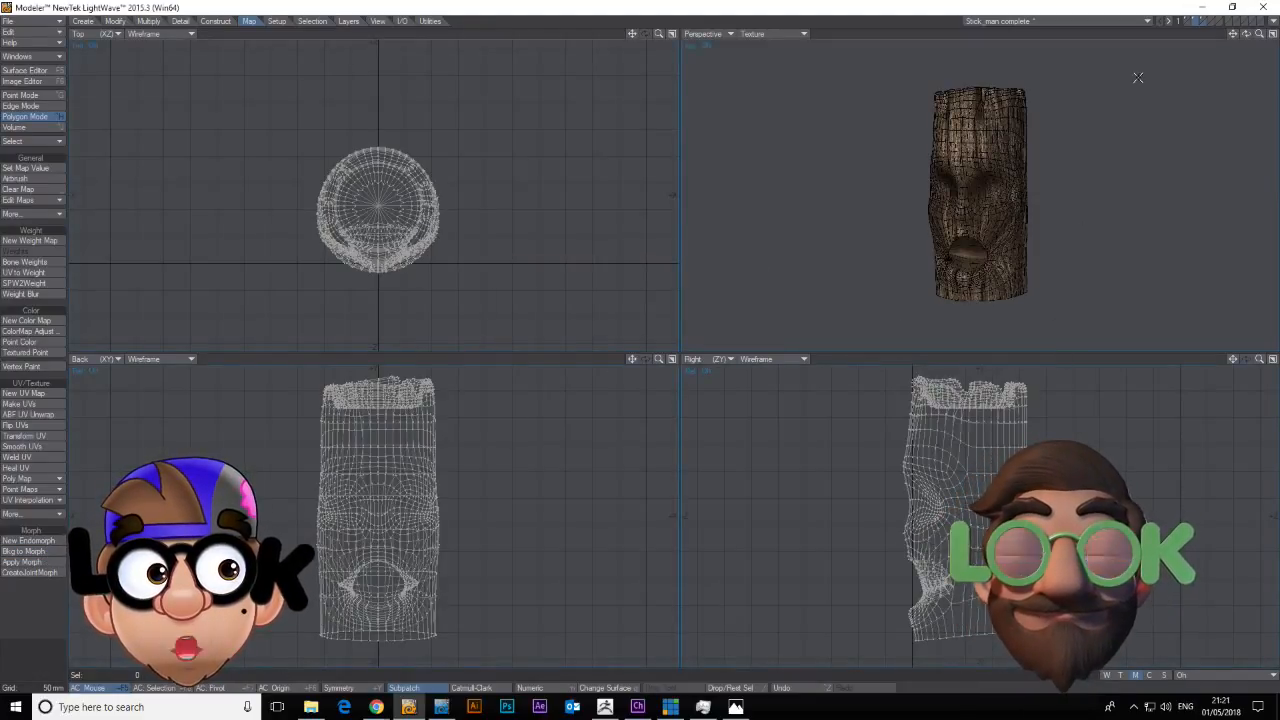
Clear the Oh mesh from the third layer, copy the head mesh of the Uh object, and return to Stick_man complete.
{"action": "left_click", "coordinate": [1192, 21]}
{"action": "left_click", "coordinate": [1191, 21]}
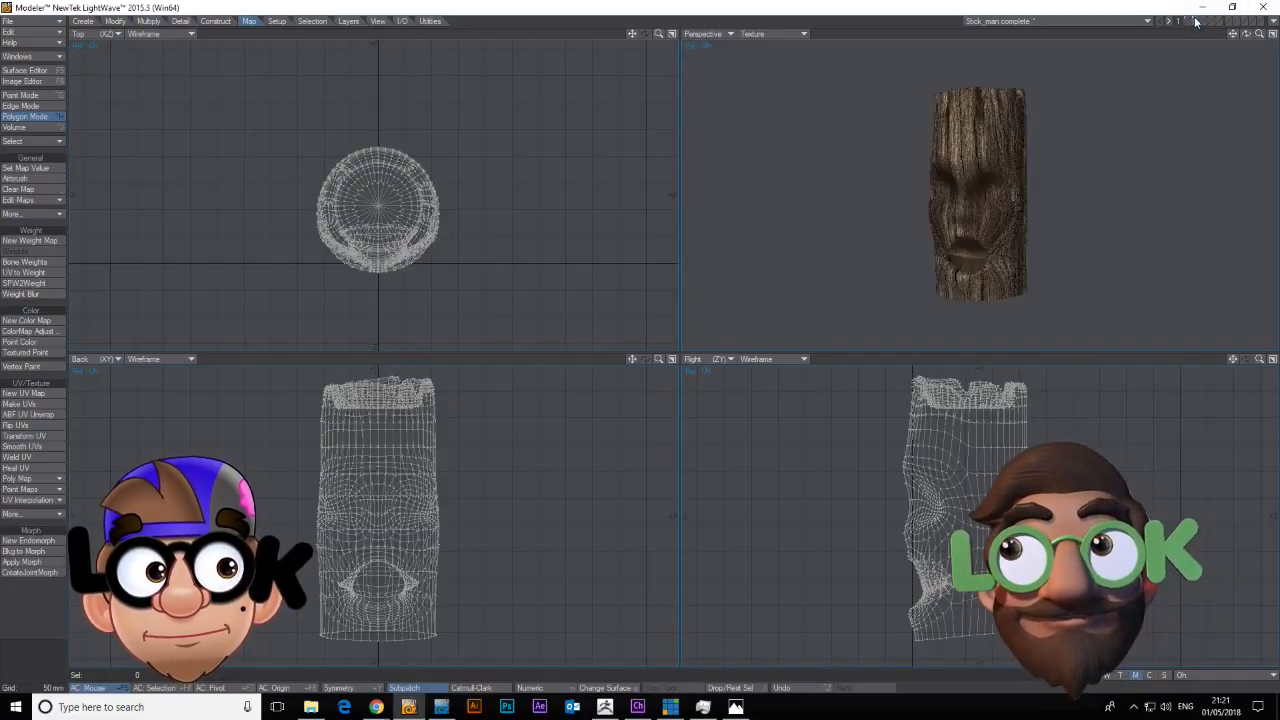
{"action": "left_click", "coordinate": [1118, 20]}
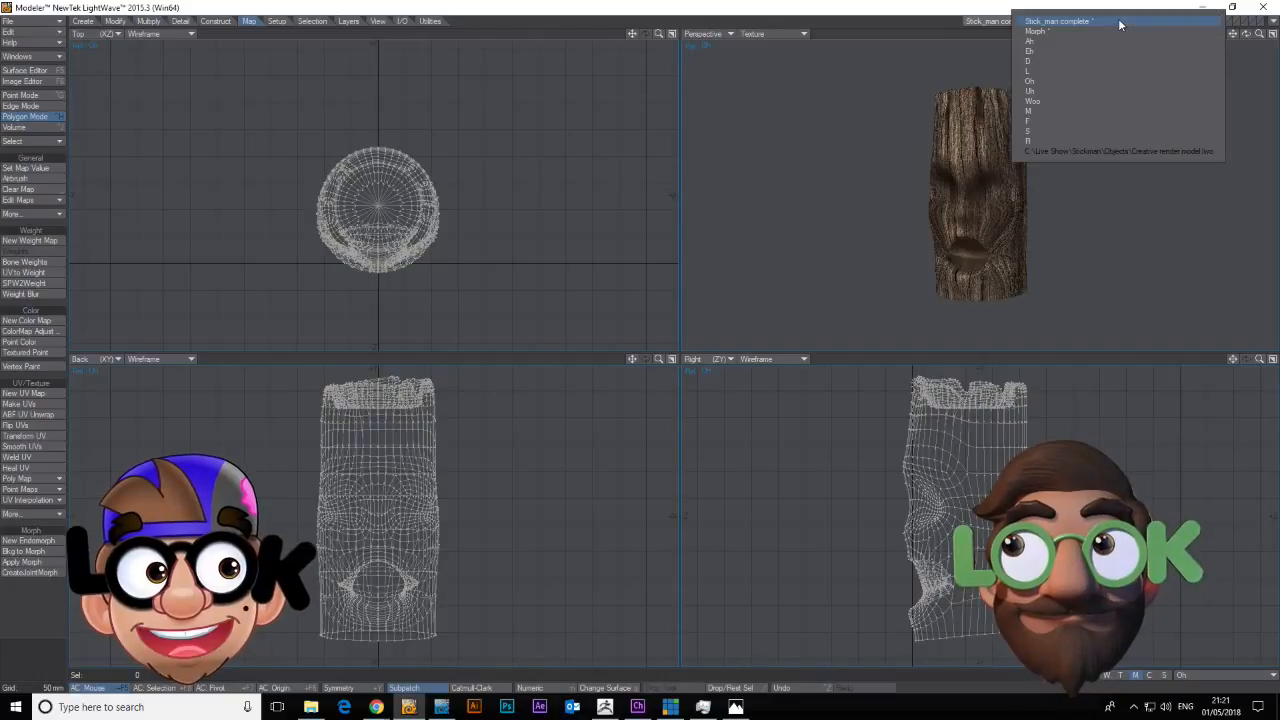
{"action": "left_click", "coordinate": [1116, 92]}
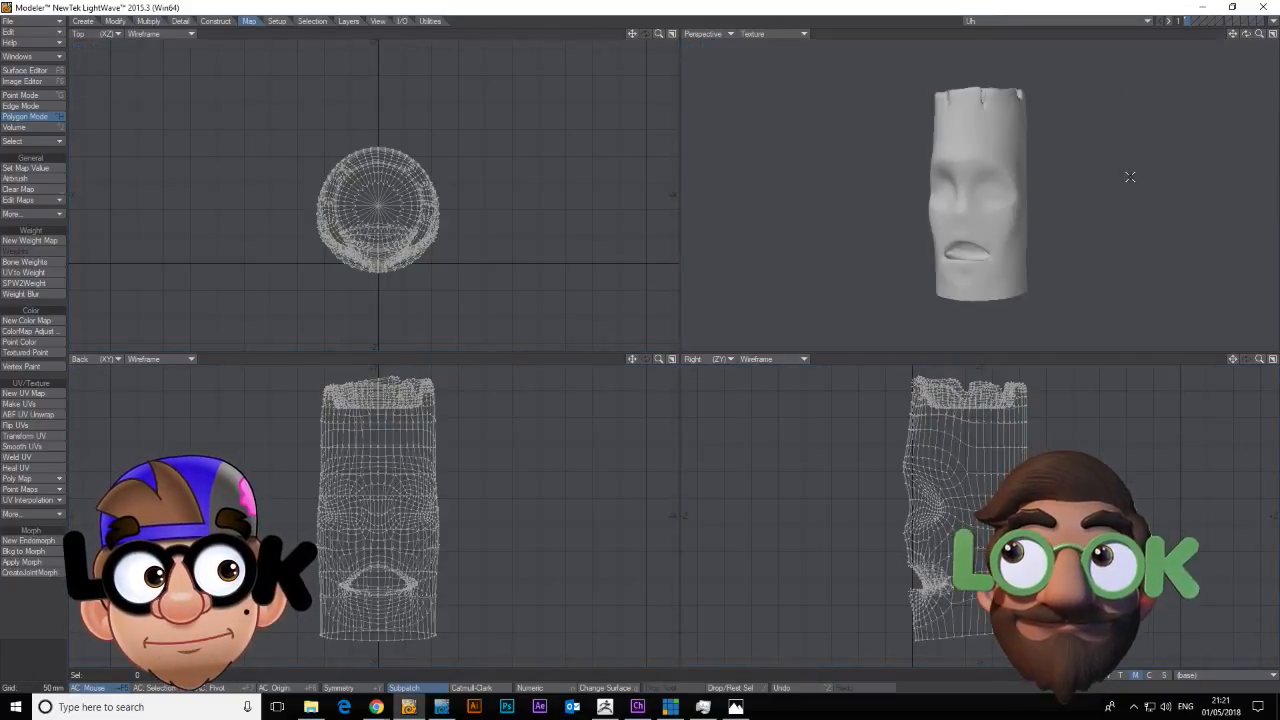
{"action": "left_click", "coordinate": [1095, 20]}
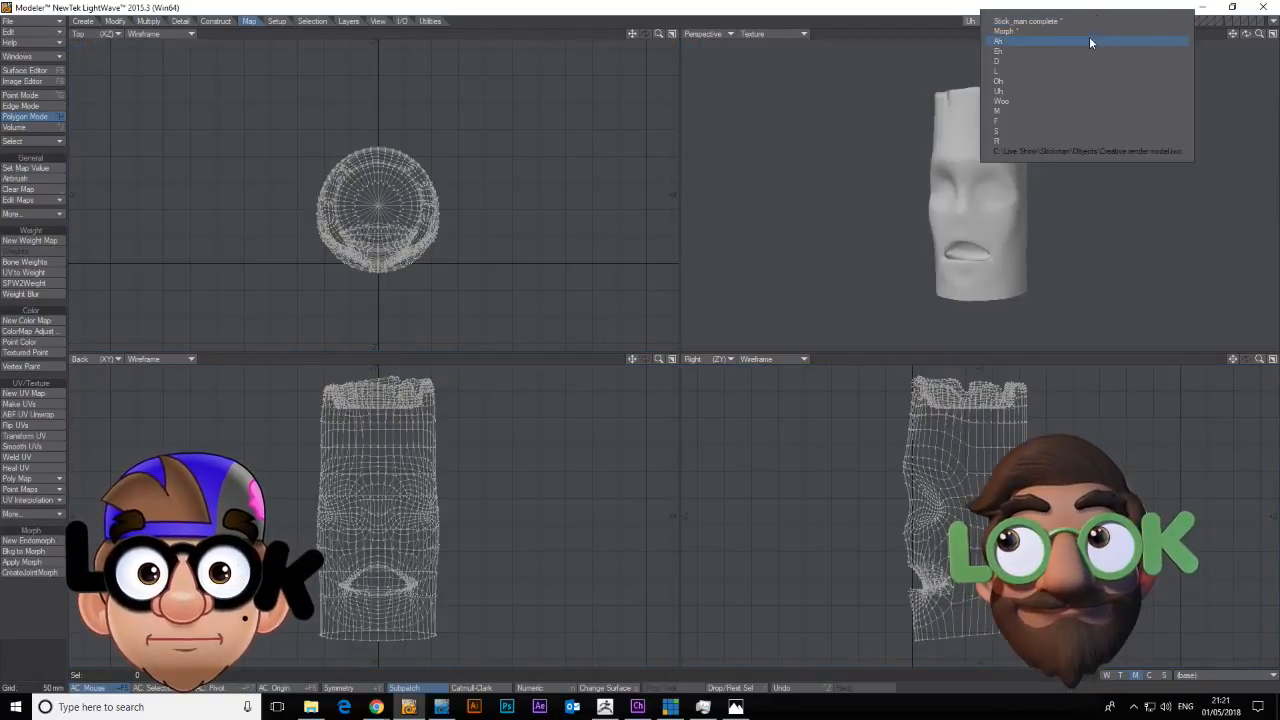
{"action": "left_click", "coordinate": [1098, 21]}
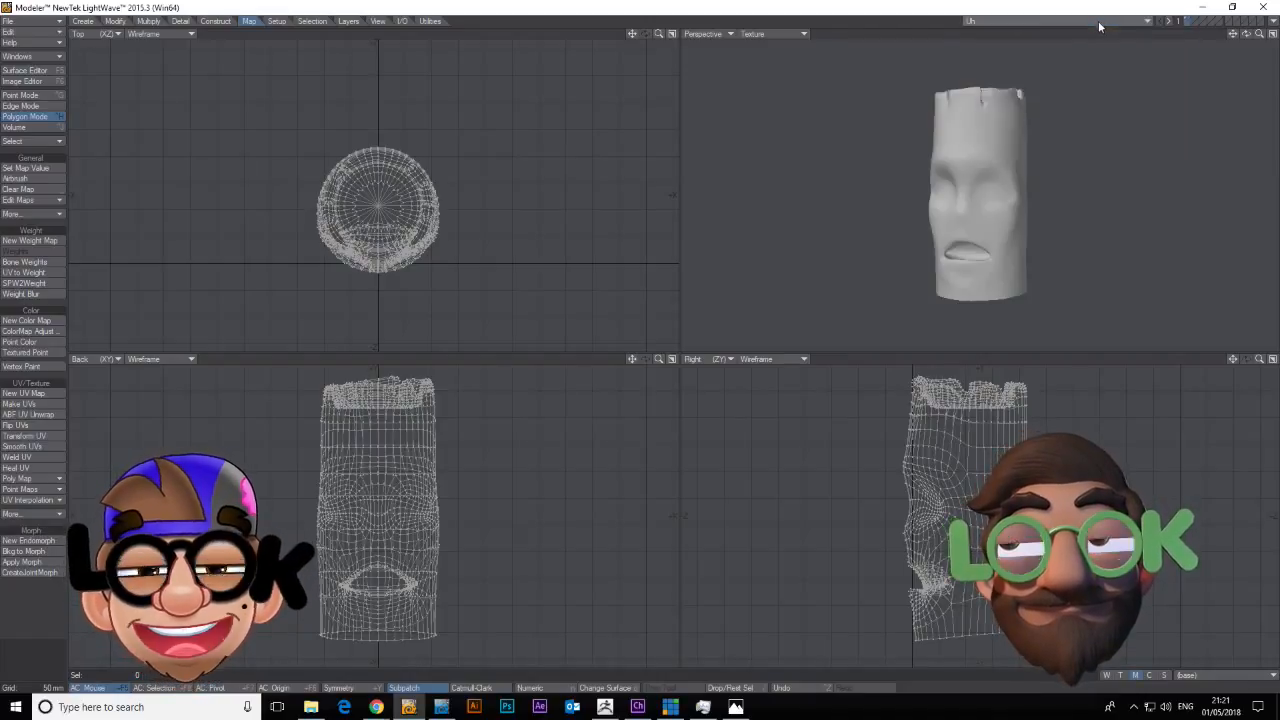
Paste the Uh head into the third layer and set it as the background of the base head layer.
{"action": "left_click", "coordinate": [1203, 22]}
{"action": "left_click", "coordinate": [1198, 22]}
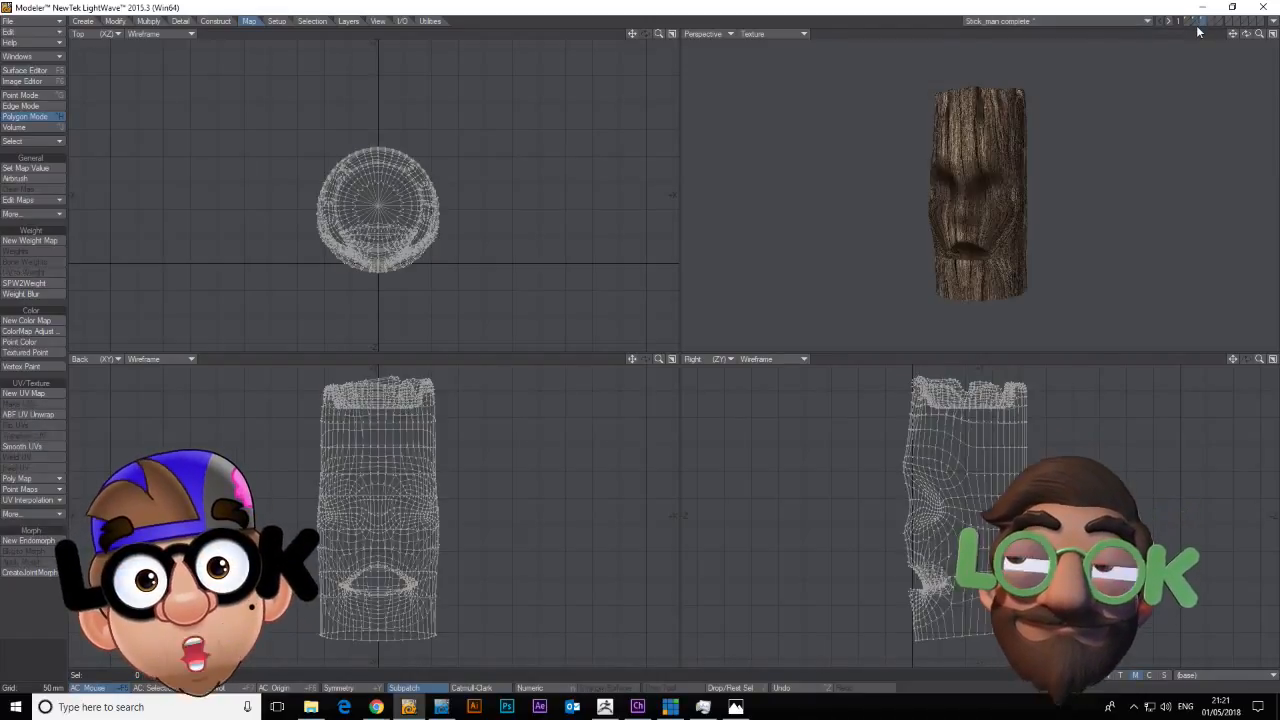
{"action": "left_click", "coordinate": [1200, 22]}
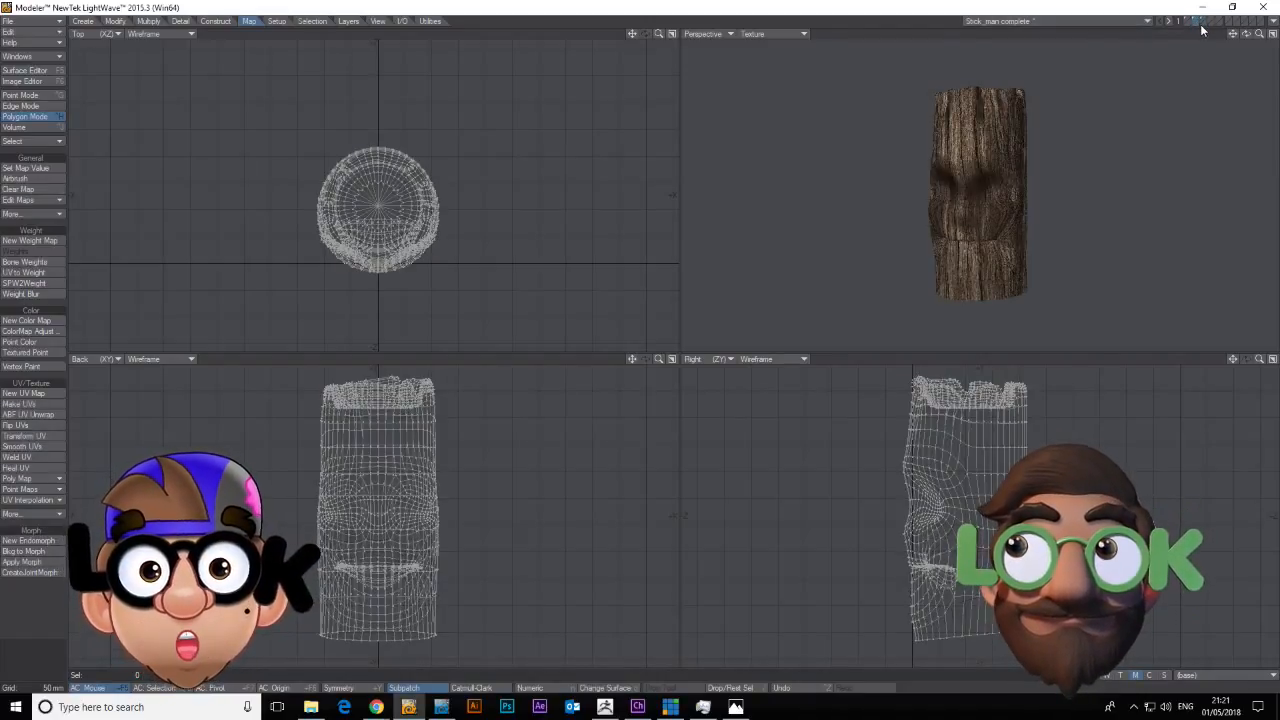
{"action": "left_click", "coordinate": [1206, 673]}
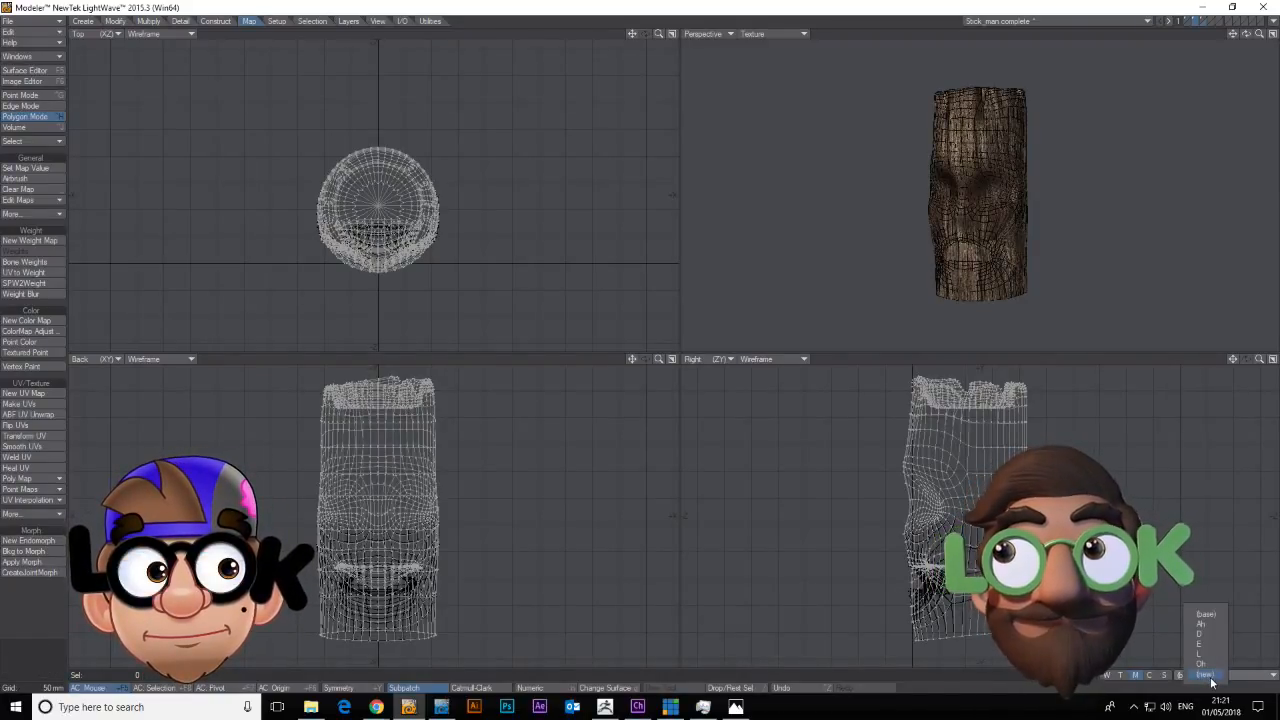
{"action": "left_click", "coordinate": [28, 551]}
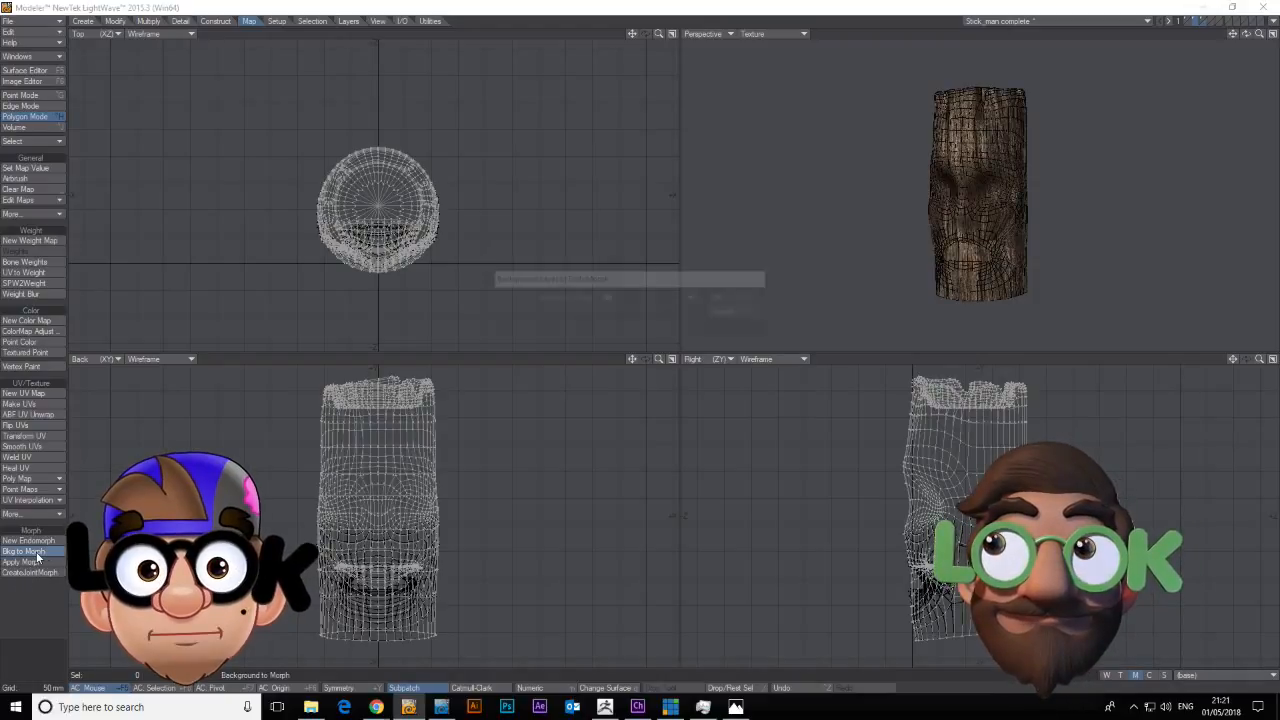
{"action": "key", "text": "ctrl+v"}
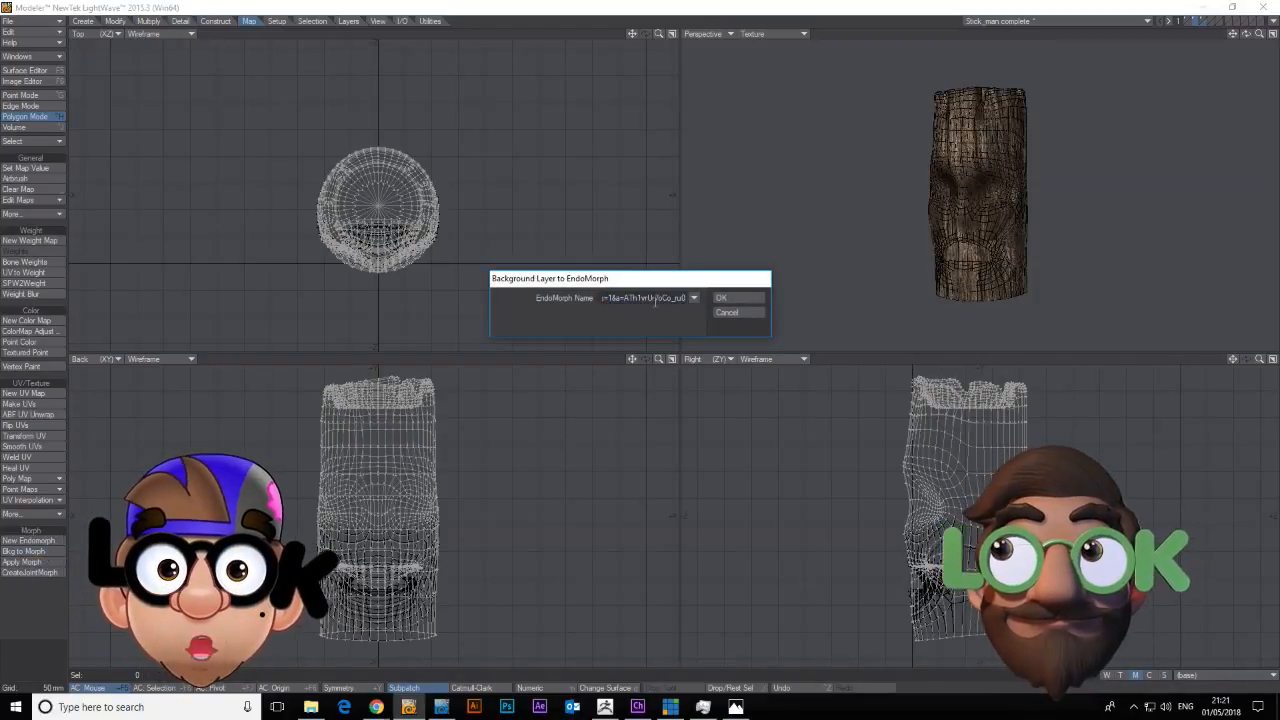
{"action": "left_click", "coordinate": [719, 313]}
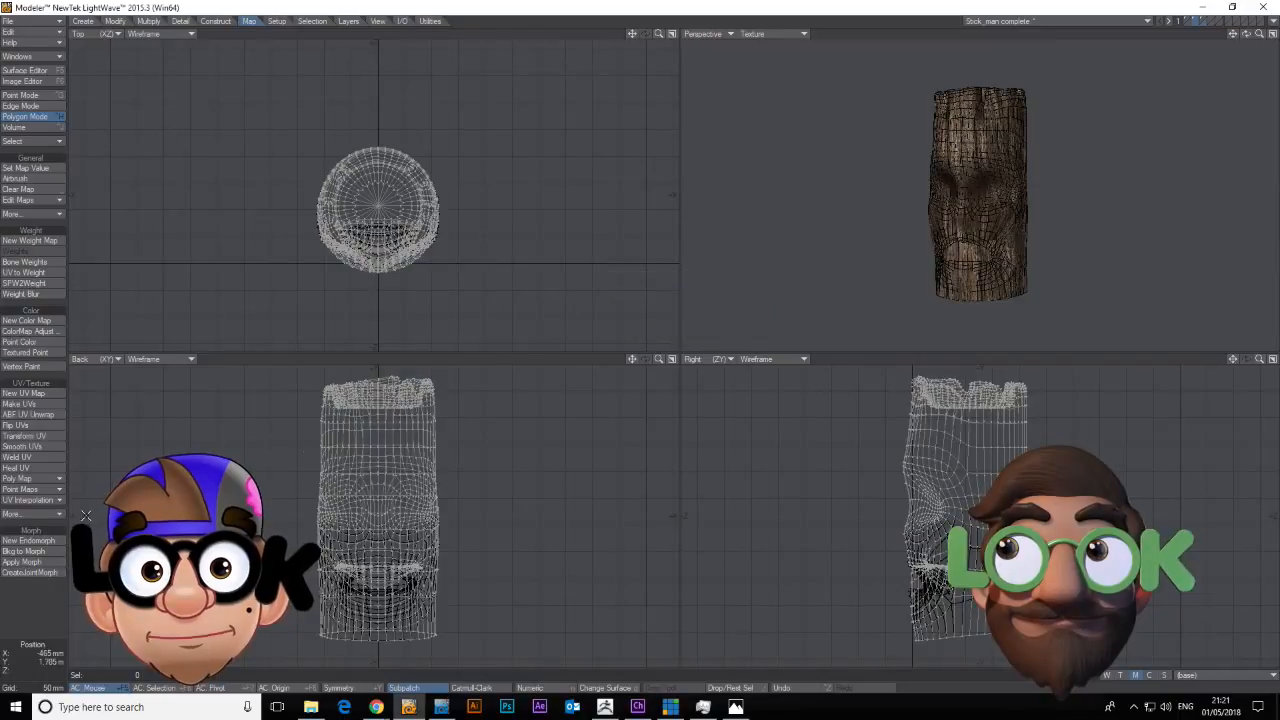
Convert the background Uh head into an endomorph named Uh on the head layer.
{"action": "left_click", "coordinate": [39, 552]}
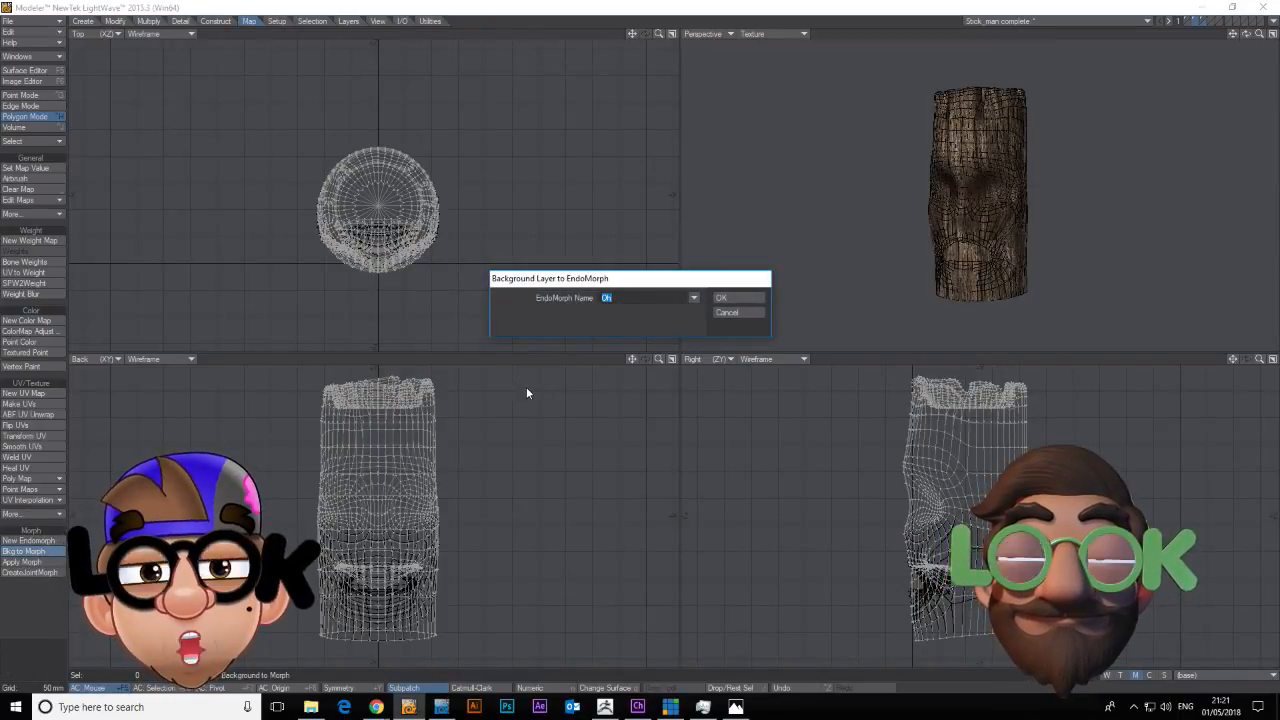
{"action": "type", "text": "Un"}
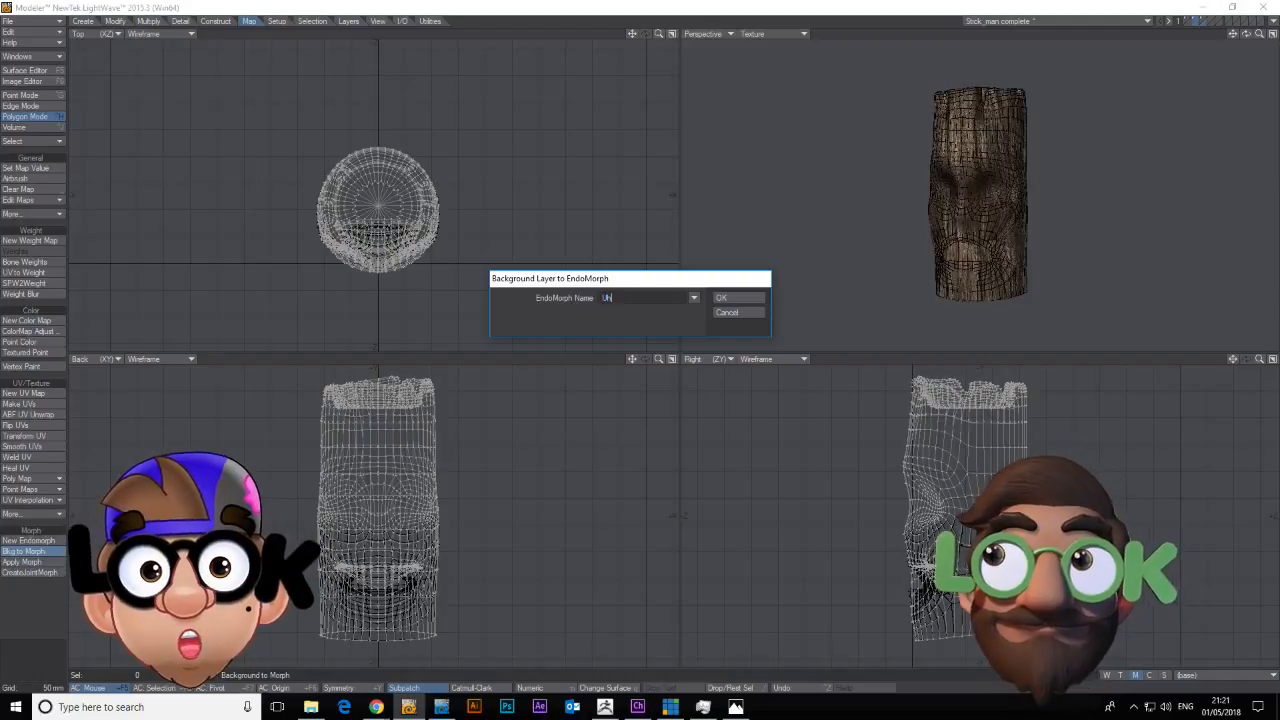
{"action": "left_click", "coordinate": [730, 296]}
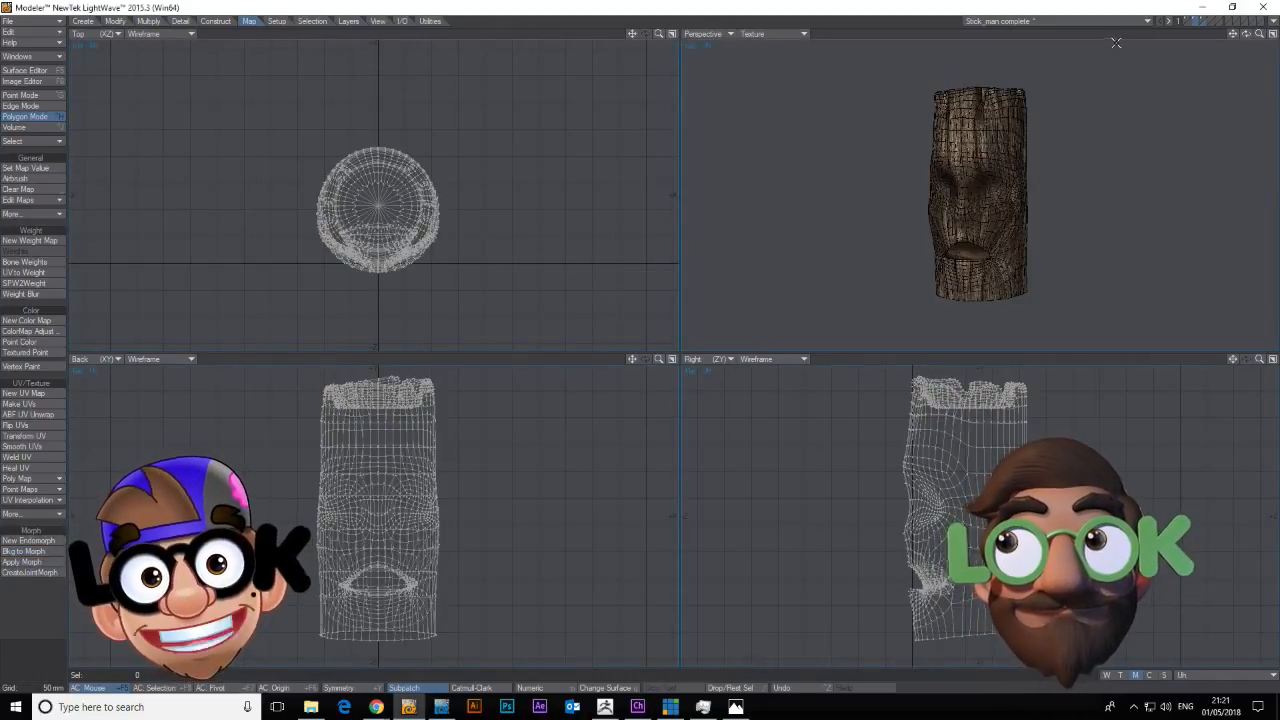
Clear the Uh mesh from the third layer and return to the head layer.
{"action": "left_click", "coordinate": [1204, 20]}
{"action": "left_click", "coordinate": [1198, 20]}
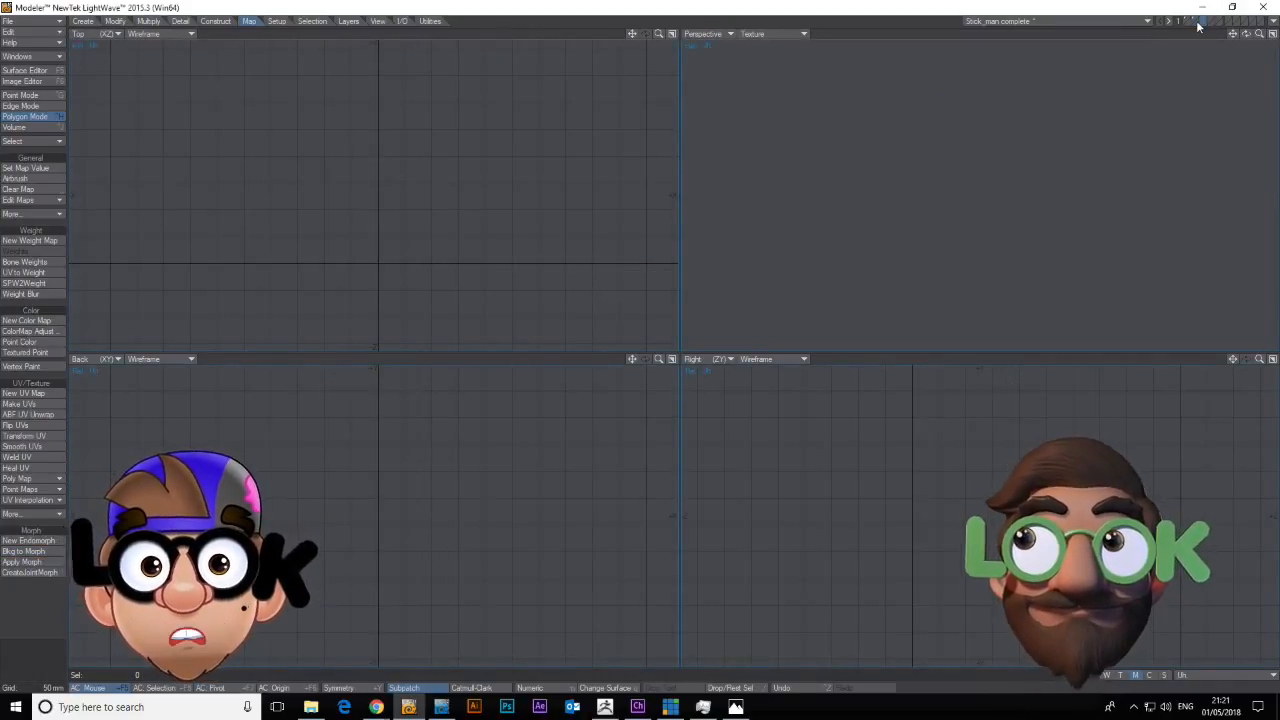
{"action": "left_click", "coordinate": [1195, 19]}
Copy the head mesh of the Woo object and return to Stick_man complete.
{"action": "left_click", "coordinate": [1089, 18]}
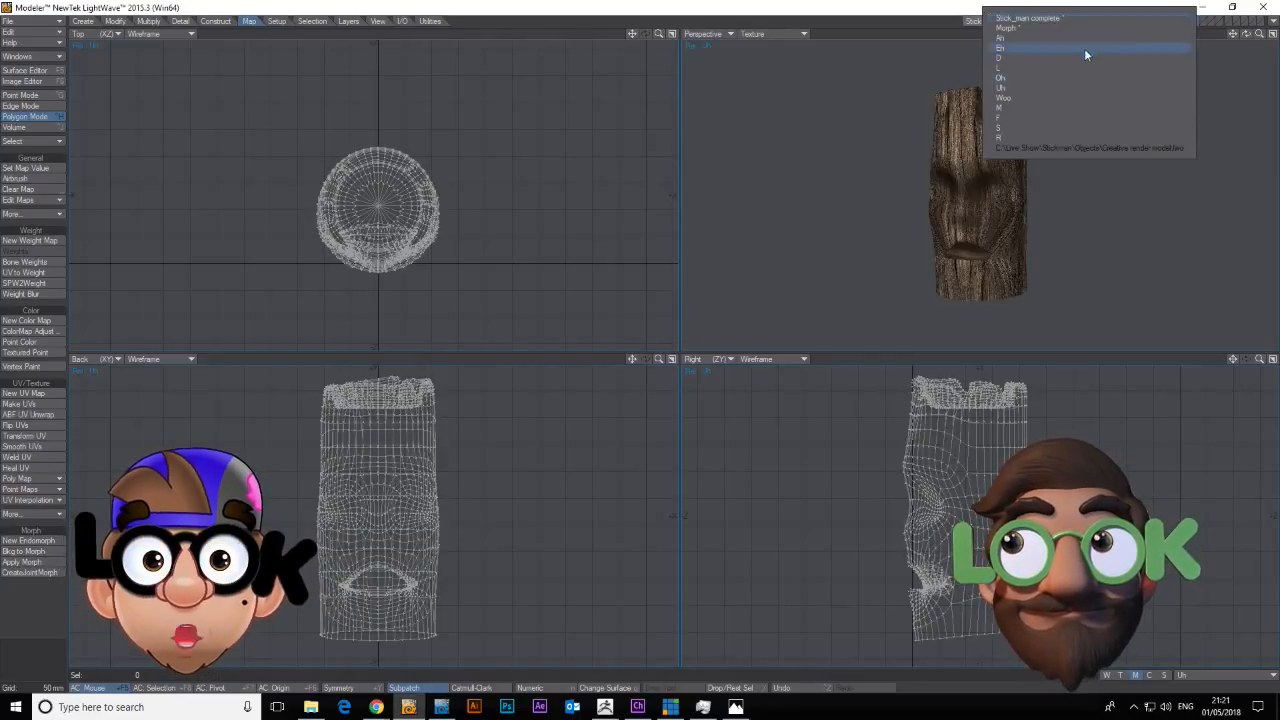
{"action": "left_click", "coordinate": [1079, 97]}
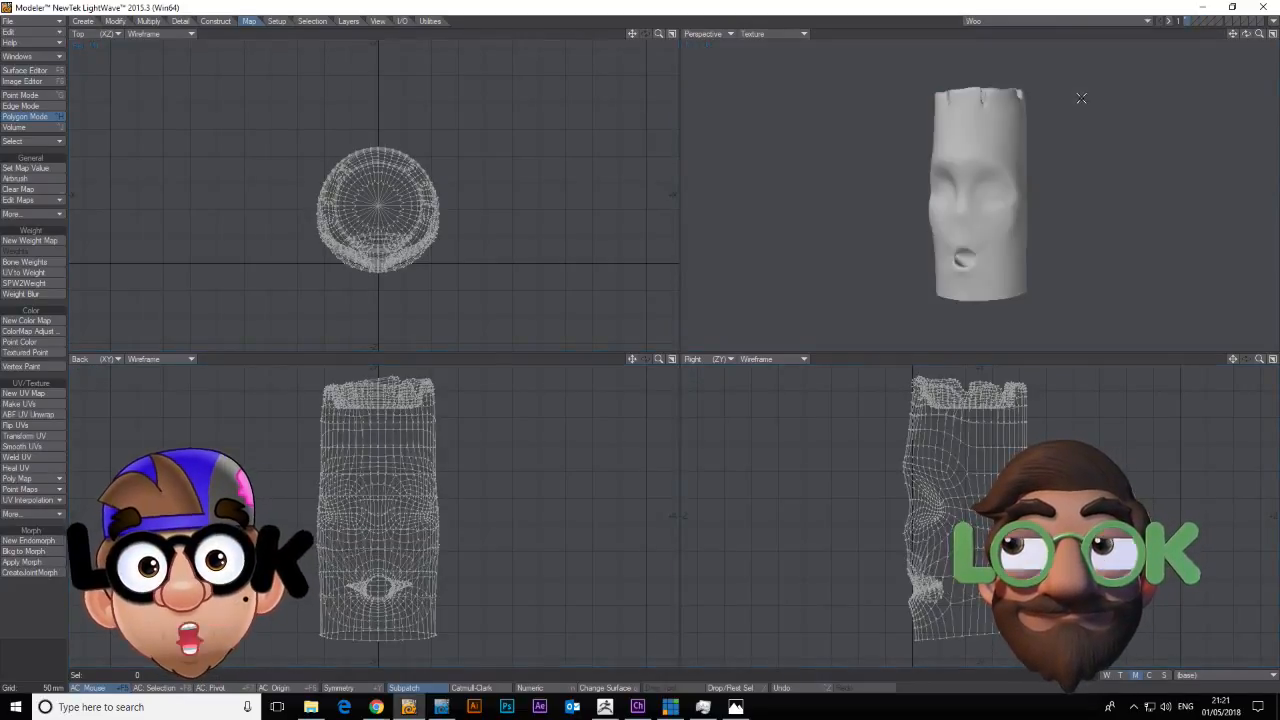
{"action": "left_click", "coordinate": [1115, 19]}
{"action": "left_click", "coordinate": [1152, 29]}
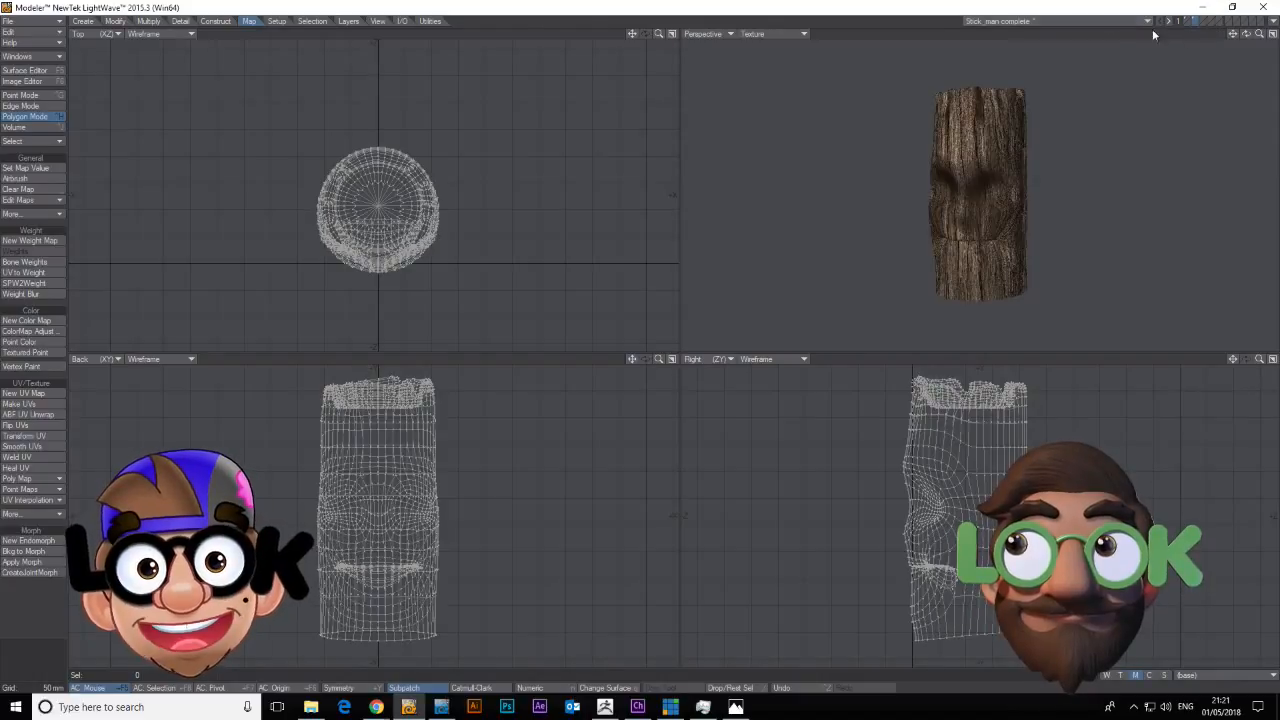
Paste the Woo head into the third layer as background and convert it into an endomorph named Wo.
{"action": "left_click", "coordinate": [1203, 20]}
{"action": "left_click", "coordinate": [1196, 20]}
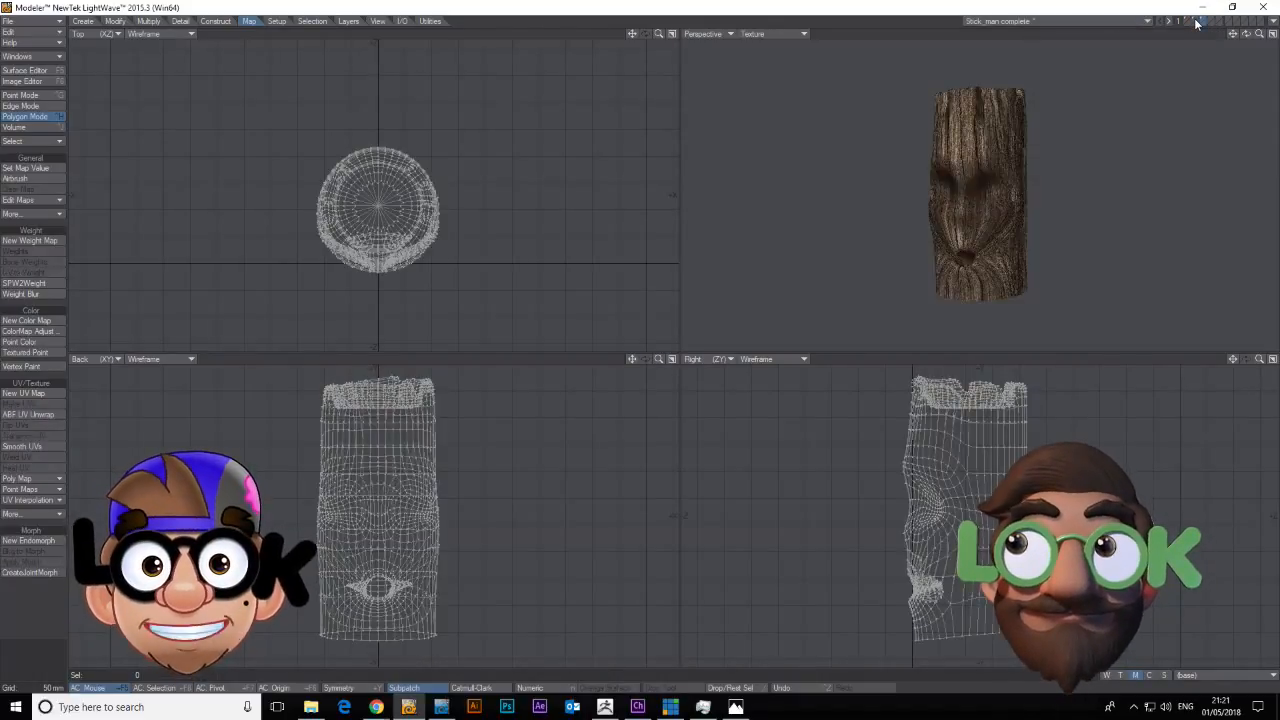
{"action": "left_click", "coordinate": [1200, 22]}
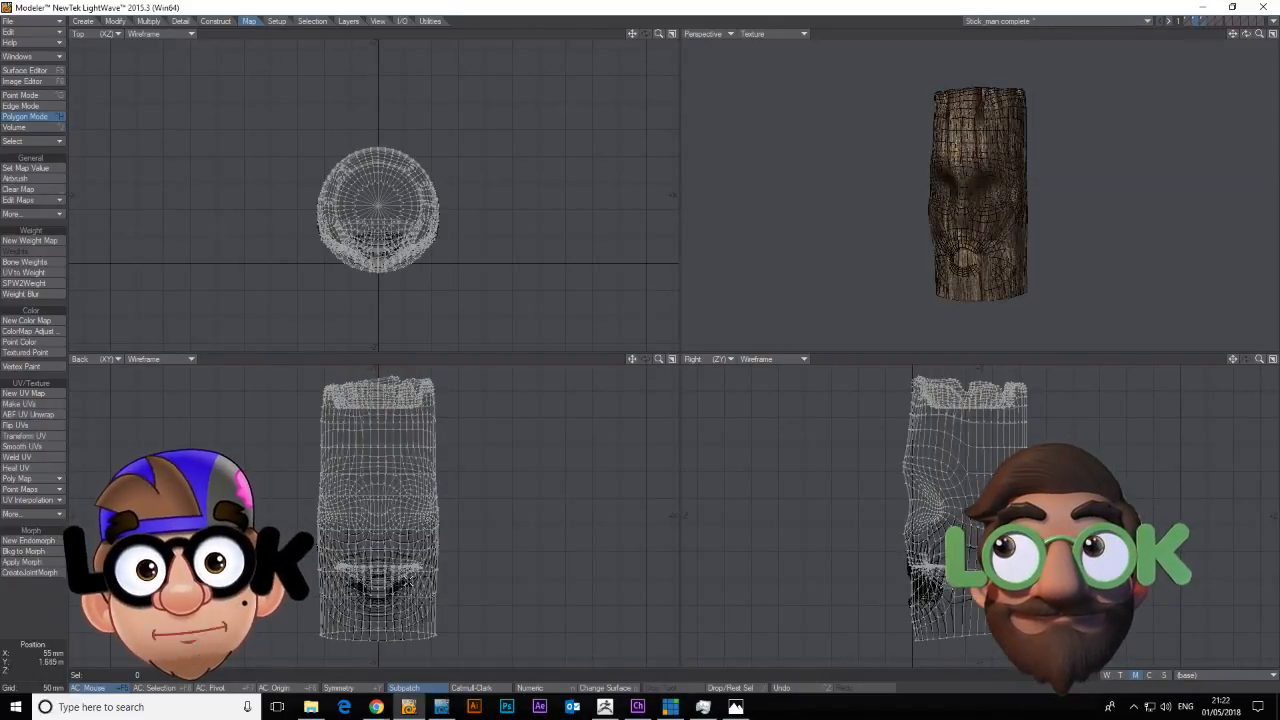
{"action": "left_click", "coordinate": [50, 552]}
{"action": "type", "text": "Wo"}
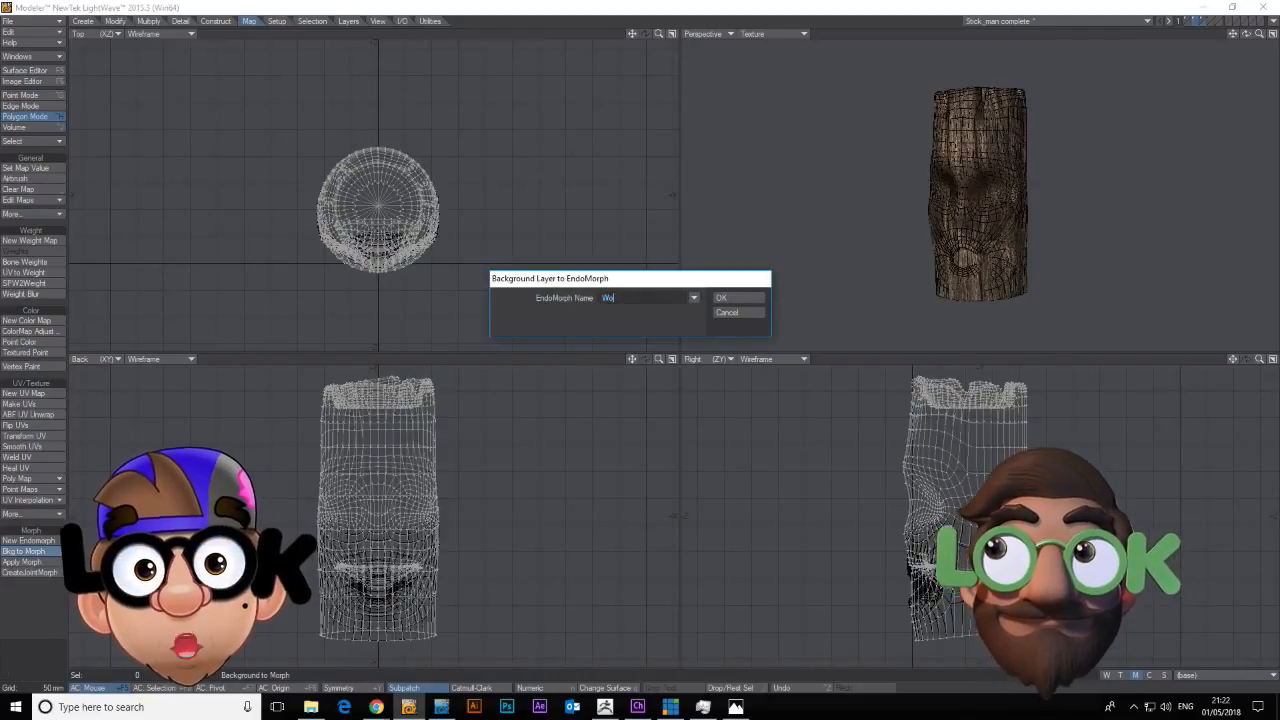
{"action": "left_click", "coordinate": [740, 297]}
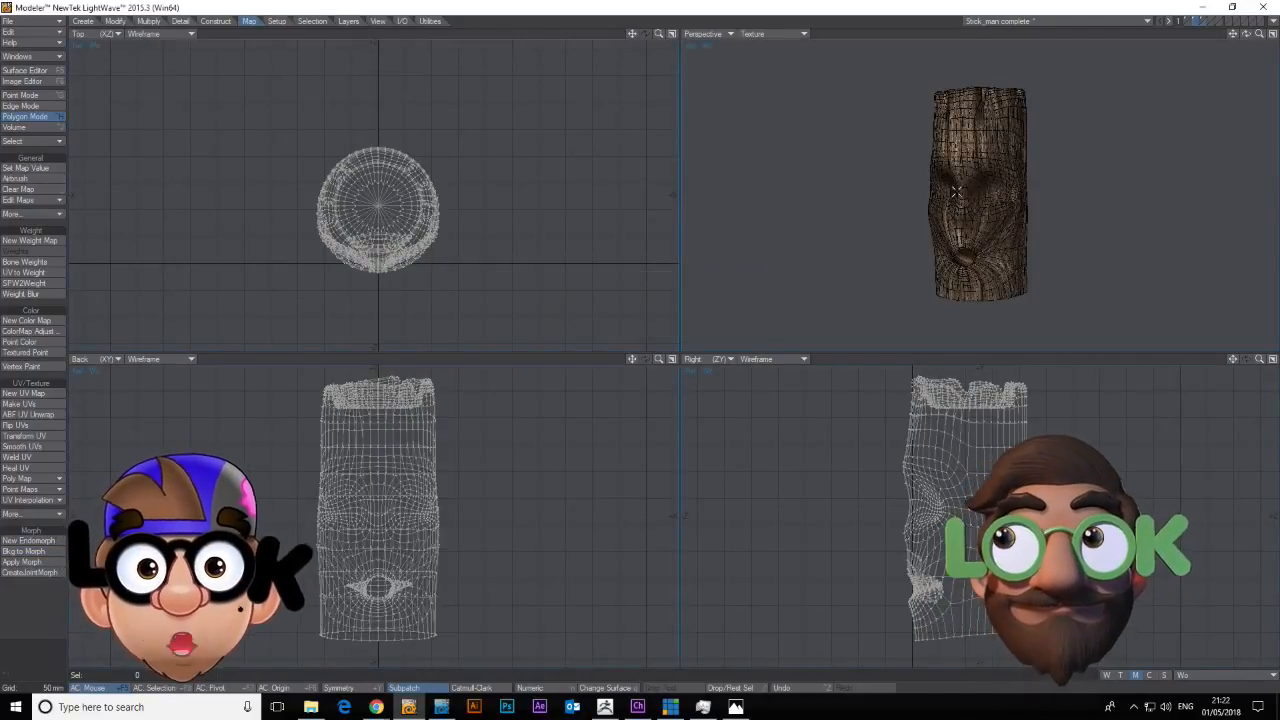
Copy the head mesh of the M object and paste it into the third layer of Stick_man complete.
{"action": "left_click", "coordinate": [1050, 21]}
{"action": "left_click", "coordinate": [1041, 112]}
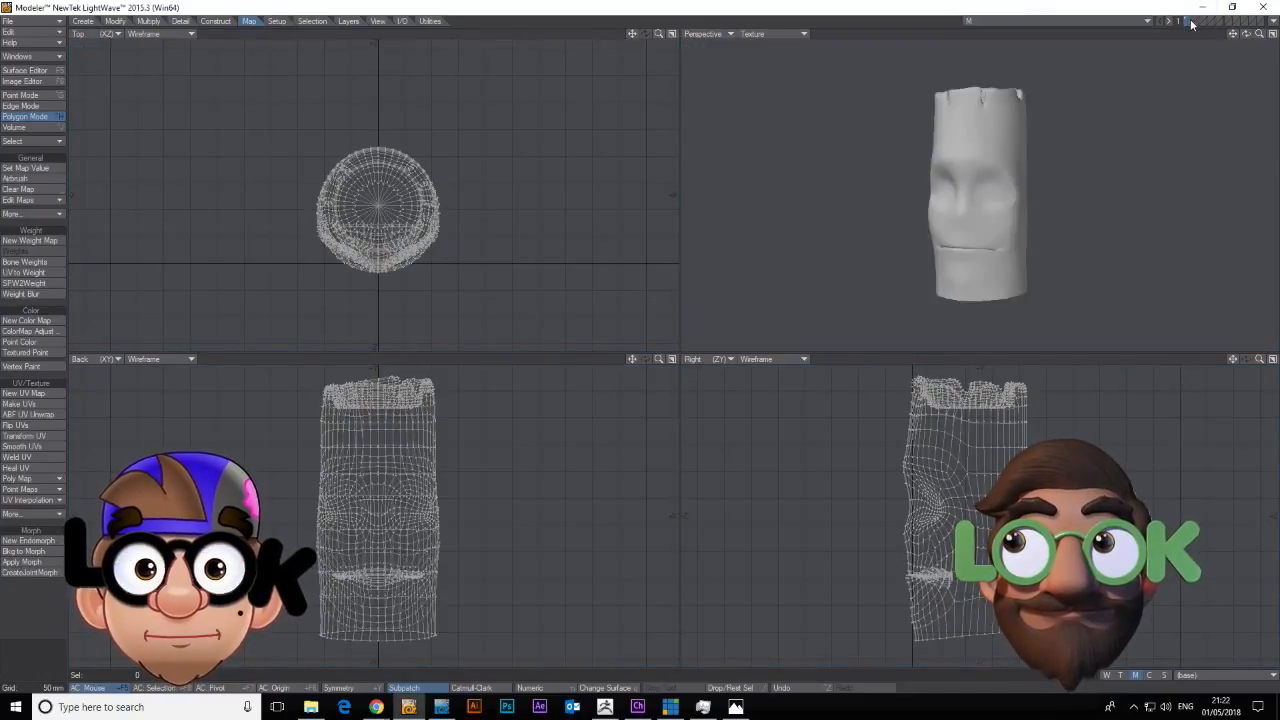
{"action": "left_click", "coordinate": [1080, 20]}
{"action": "left_click", "coordinate": [1089, 19]}
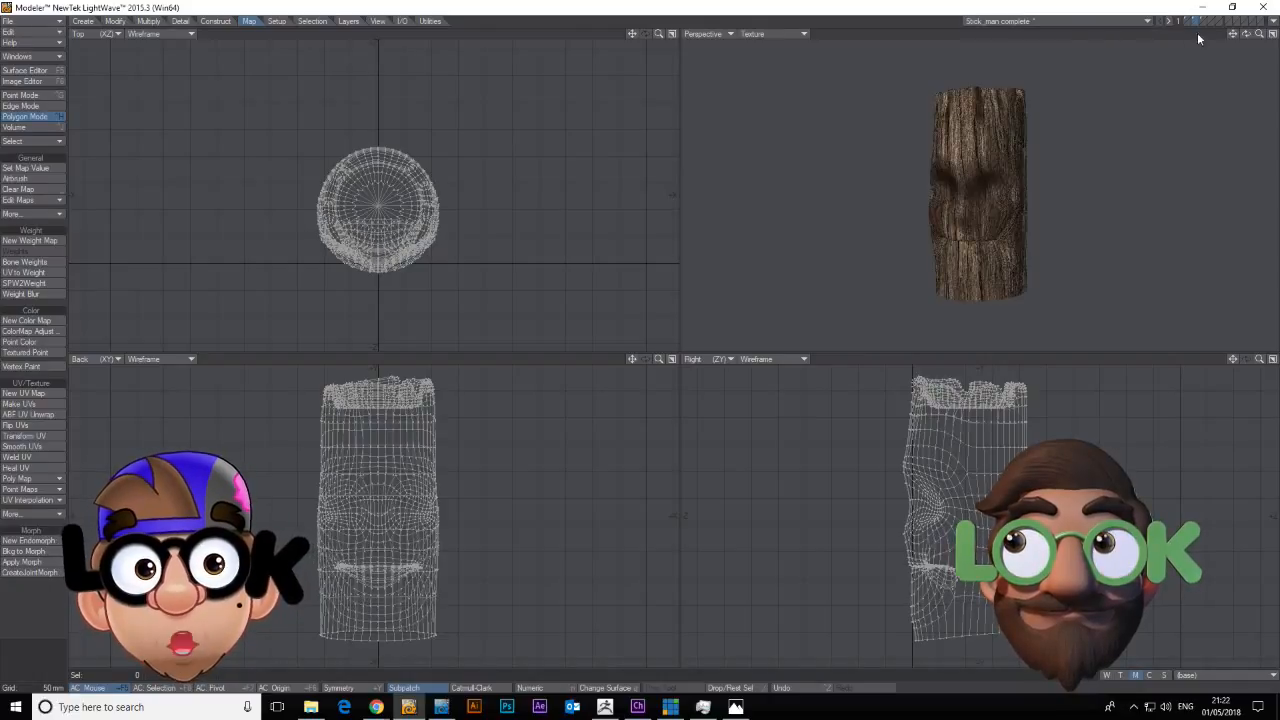
{"action": "left_click", "coordinate": [1204, 22]}
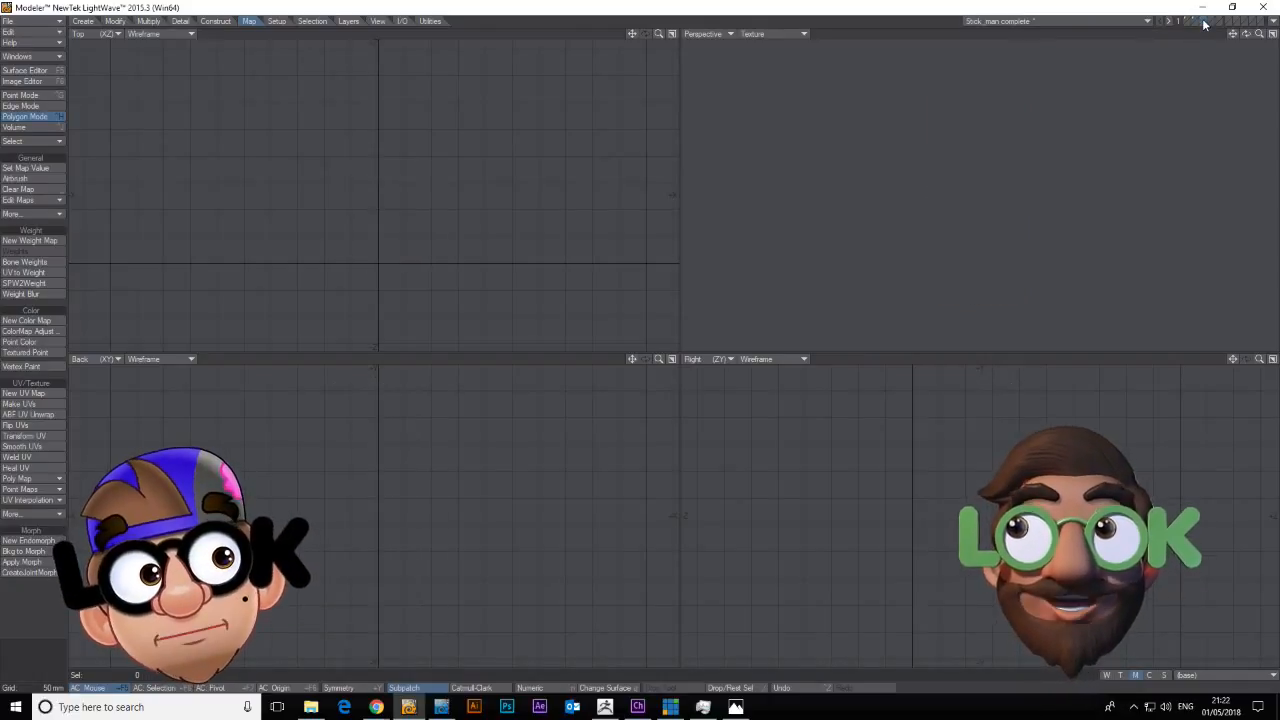
{"action": "left_click", "coordinate": [1204, 22]}
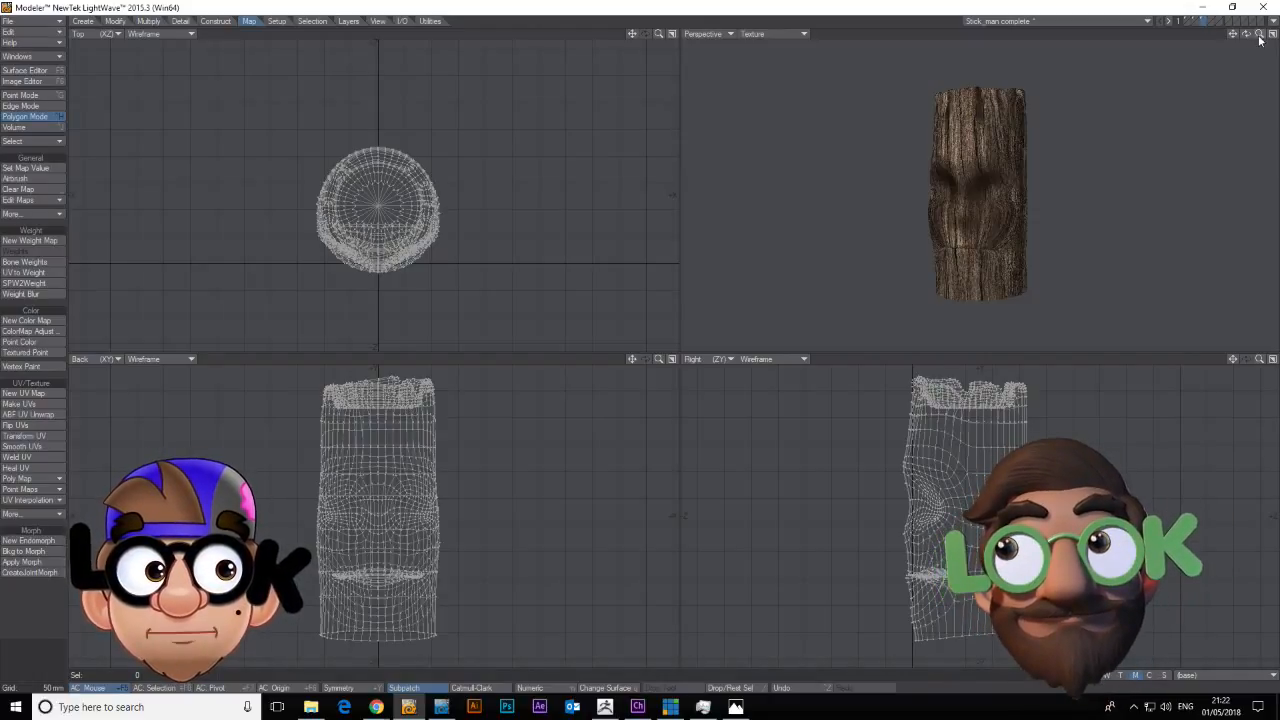
Create an endomorph named M on the base head in layer 2 from the mouth shape in background layer 3.
{"action": "left_click_drag", "start_coordinate": [1259, 37], "coordinate": [1248, 38]}
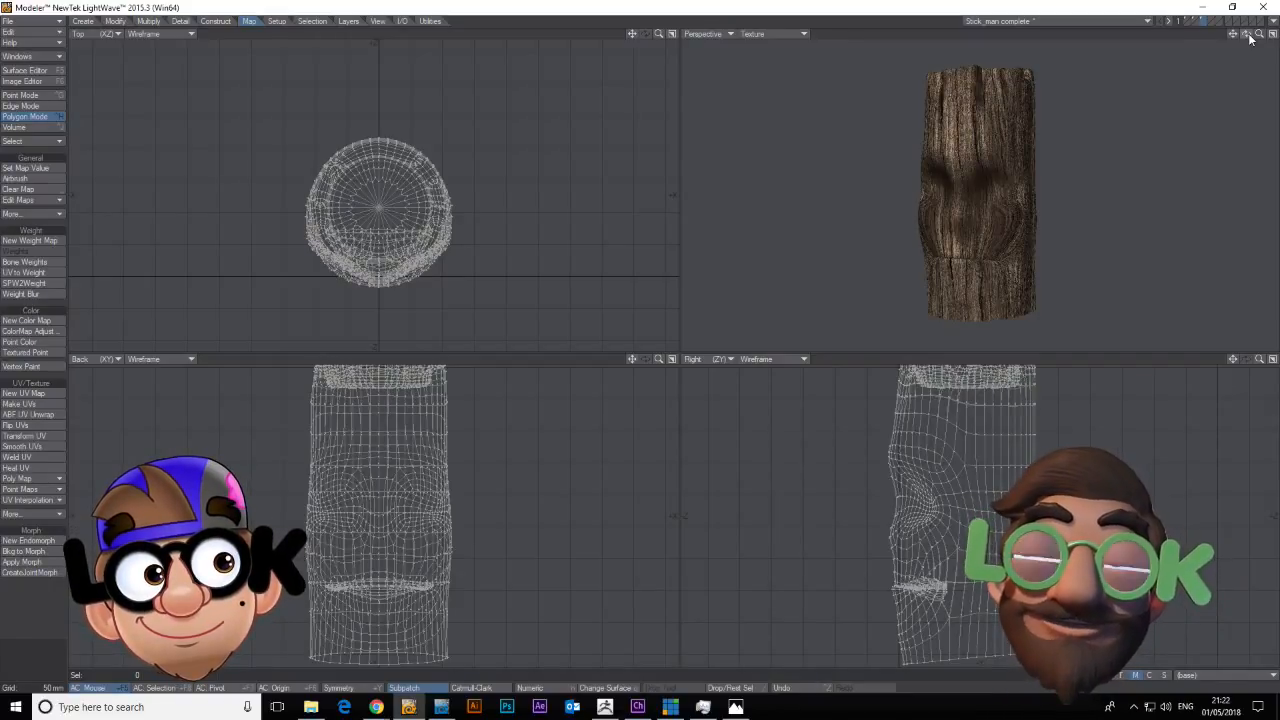
{"action": "left_click_drag", "start_coordinate": [1249, 38], "coordinate": [1258, 38]}
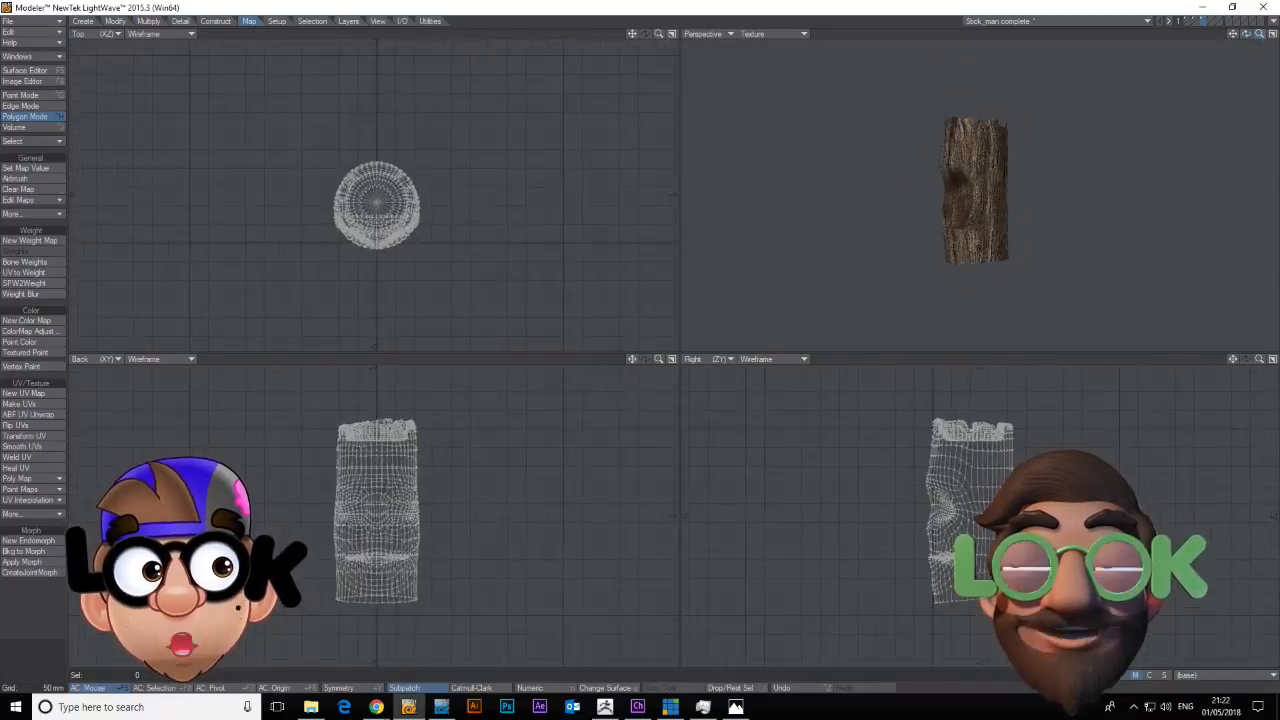
{"action": "left_click", "coordinate": [1194, 19]}
{"action": "left_click_drag", "start_coordinate": [1247, 35], "coordinate": [1252, 35]}
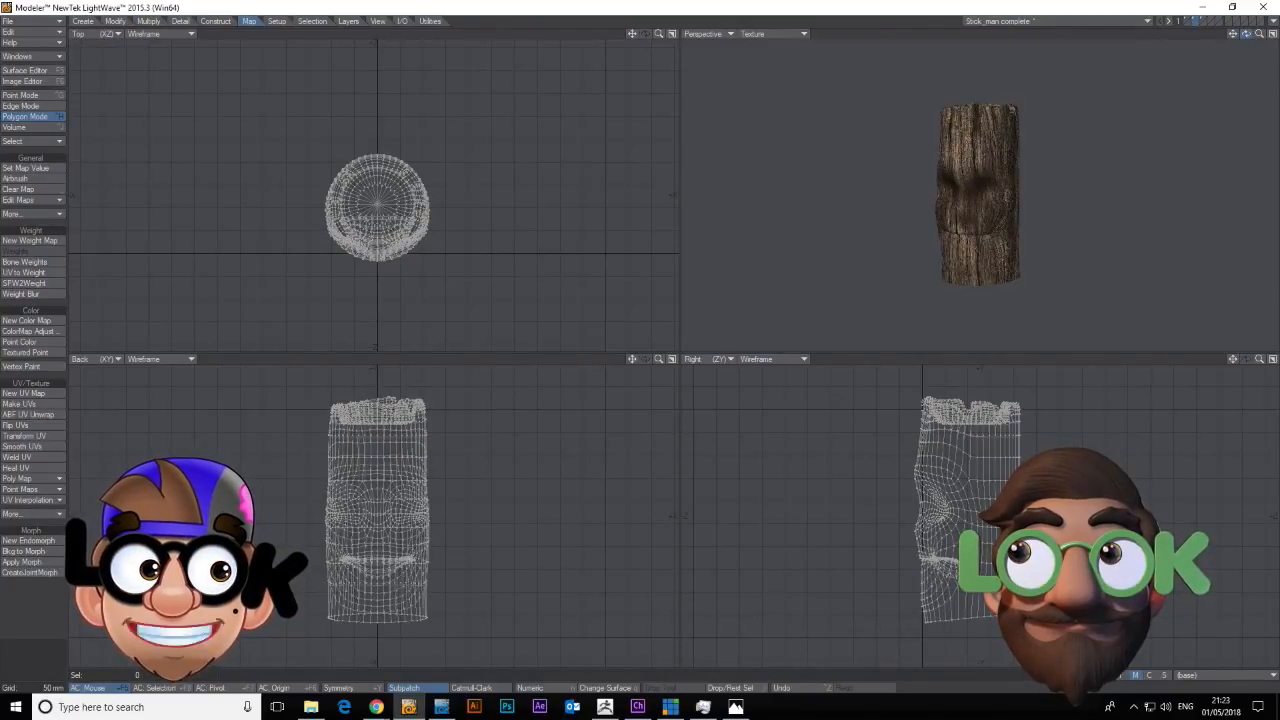
{"action": "left_click", "coordinate": [1205, 25]}
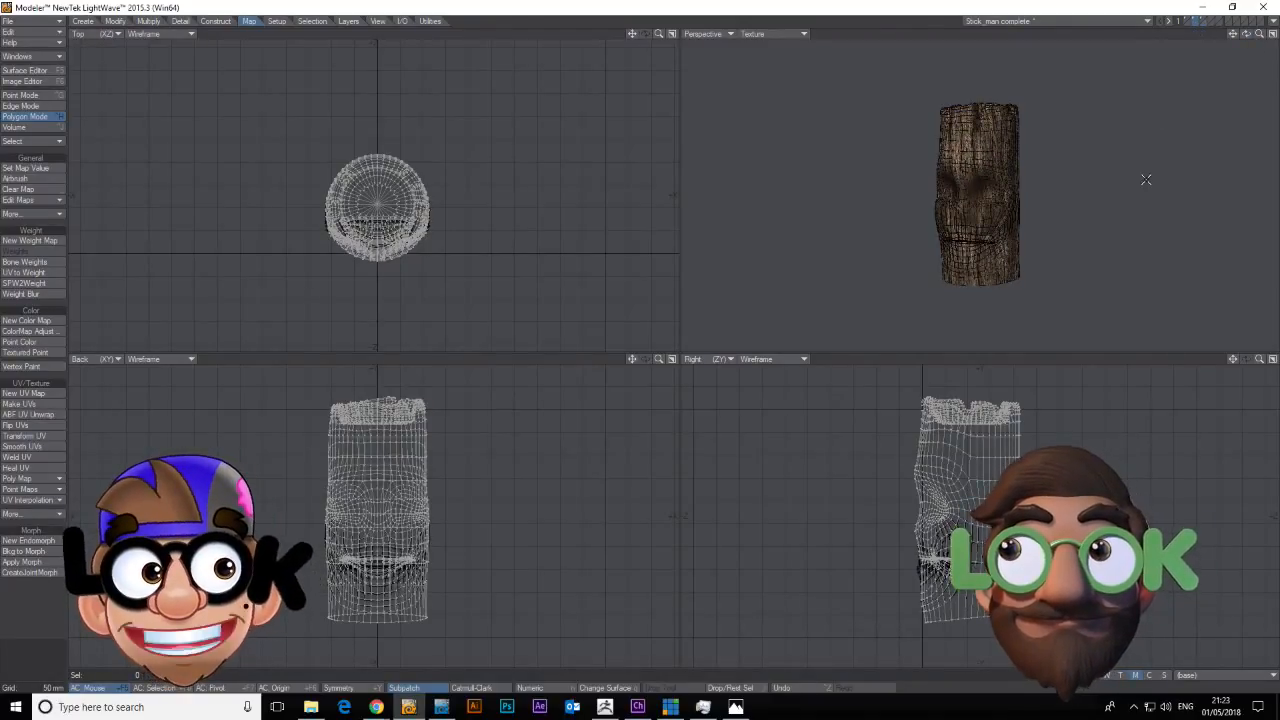
{"action": "left_click", "coordinate": [50, 553]}
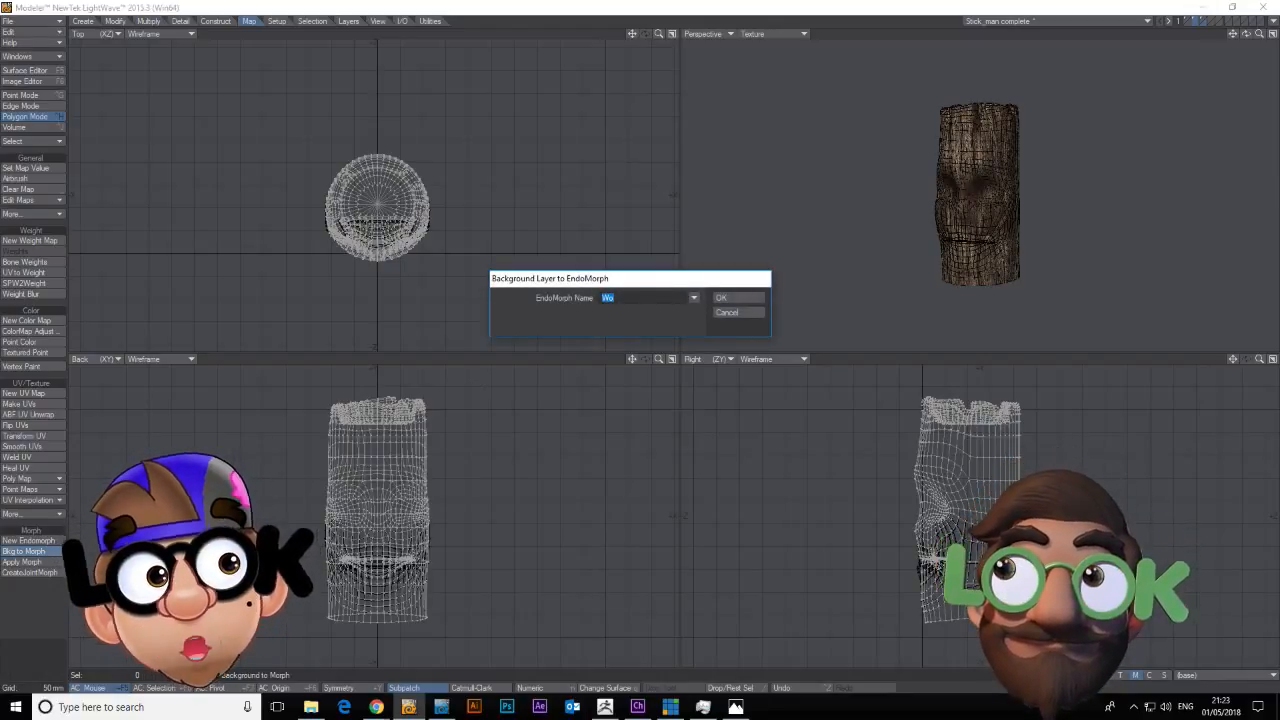
{"action": "type", "text": "M"}
{"action": "left_click", "coordinate": [724, 300]}
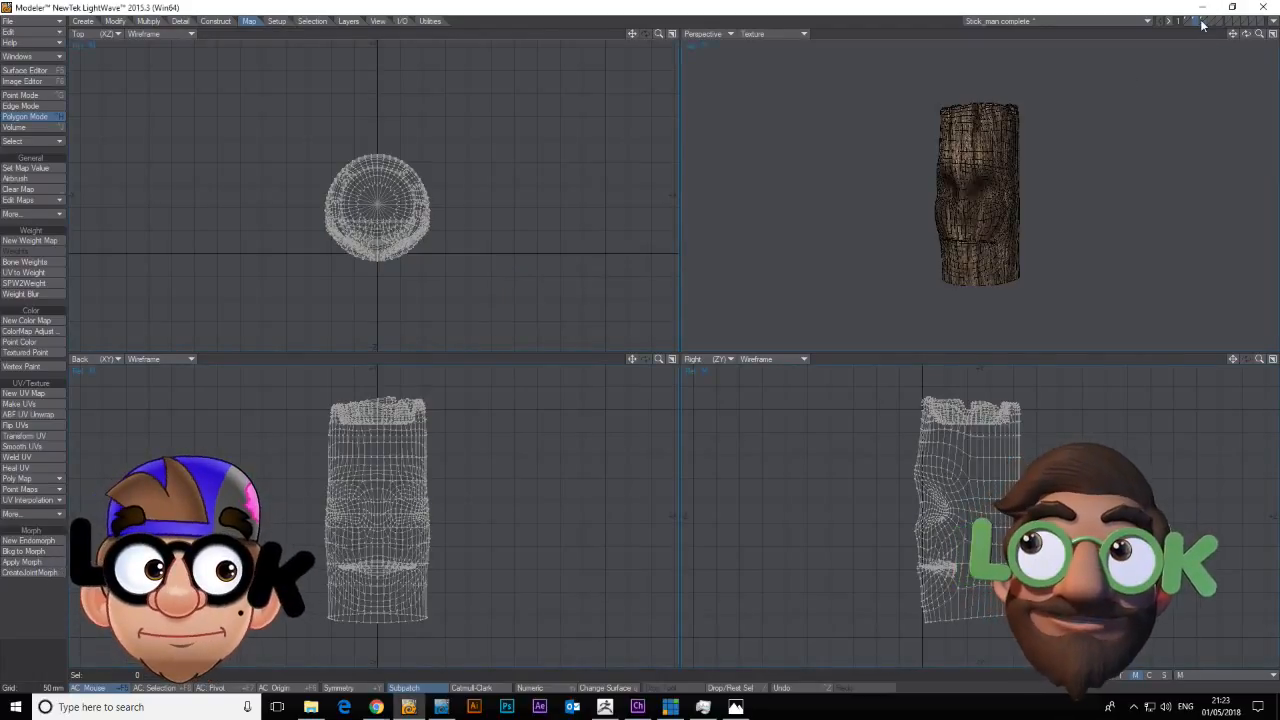
Replace the M head in layer 3 of Stick_man.complete with the head copied from the F object.
{"action": "left_click", "coordinate": [1203, 25]}
{"action": "key", "text": "Delete"}
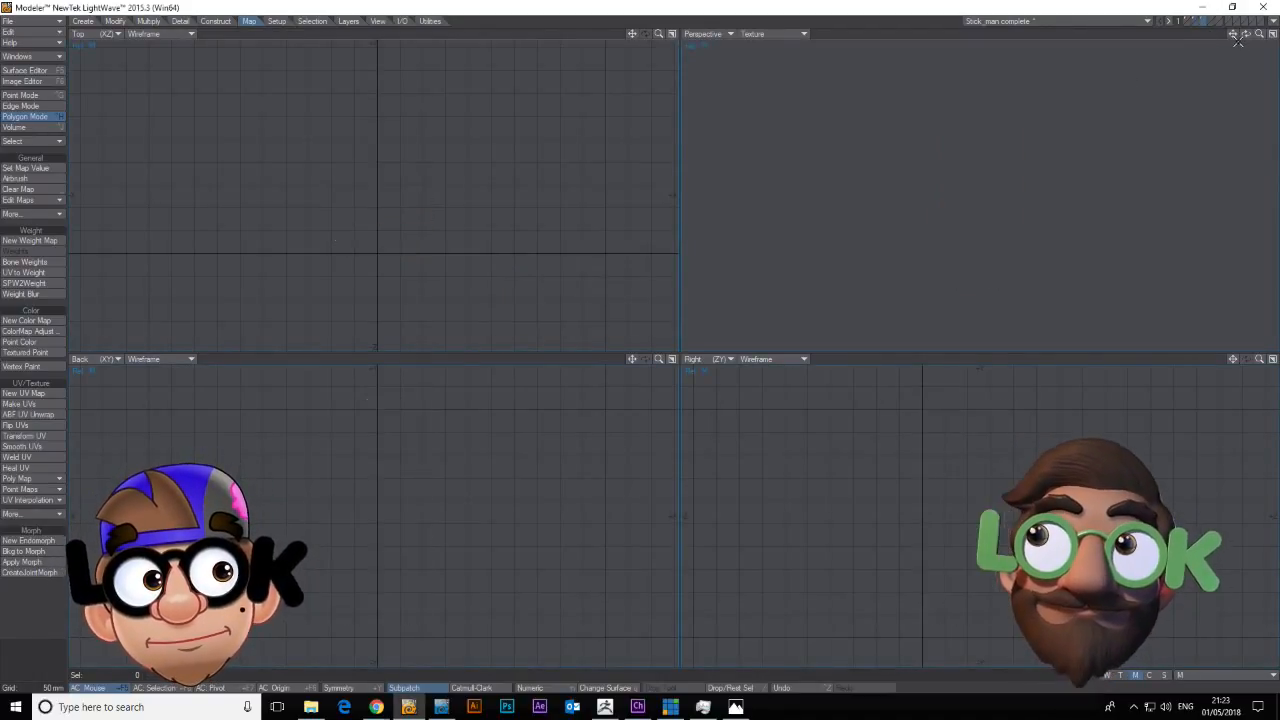
{"action": "left_click", "coordinate": [1147, 21]}
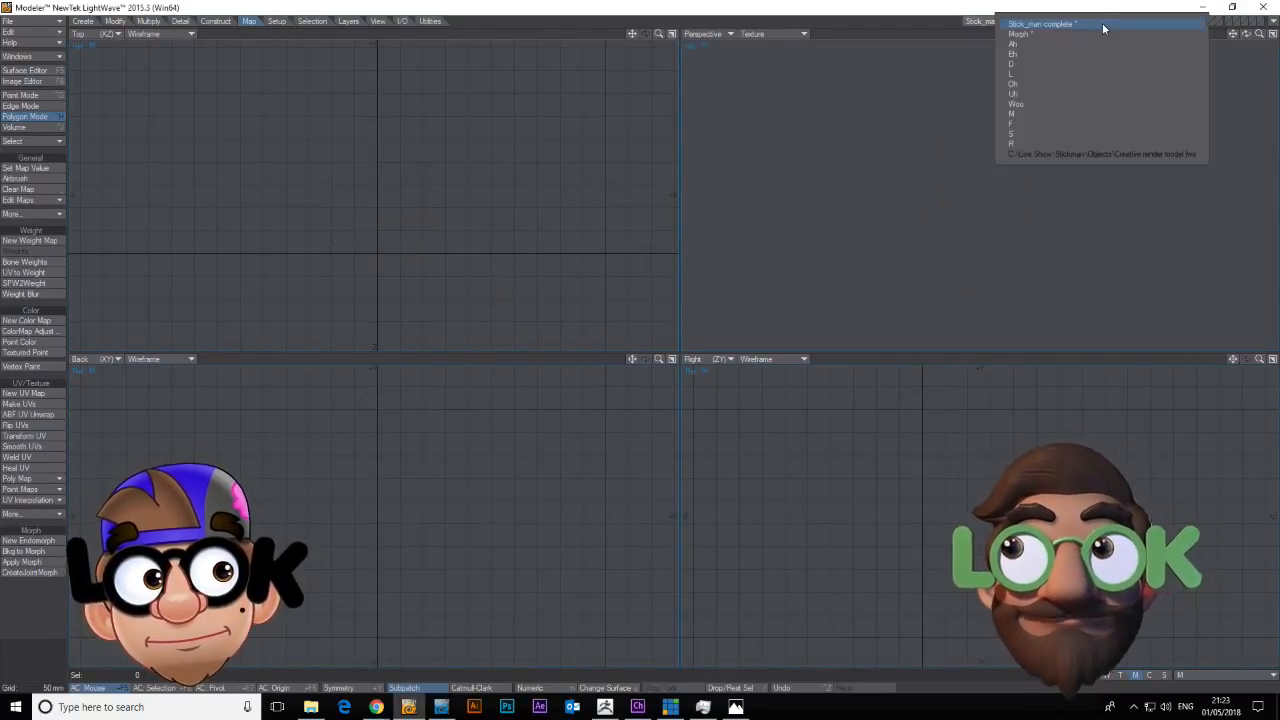
{"action": "left_click", "coordinate": [1105, 124]}
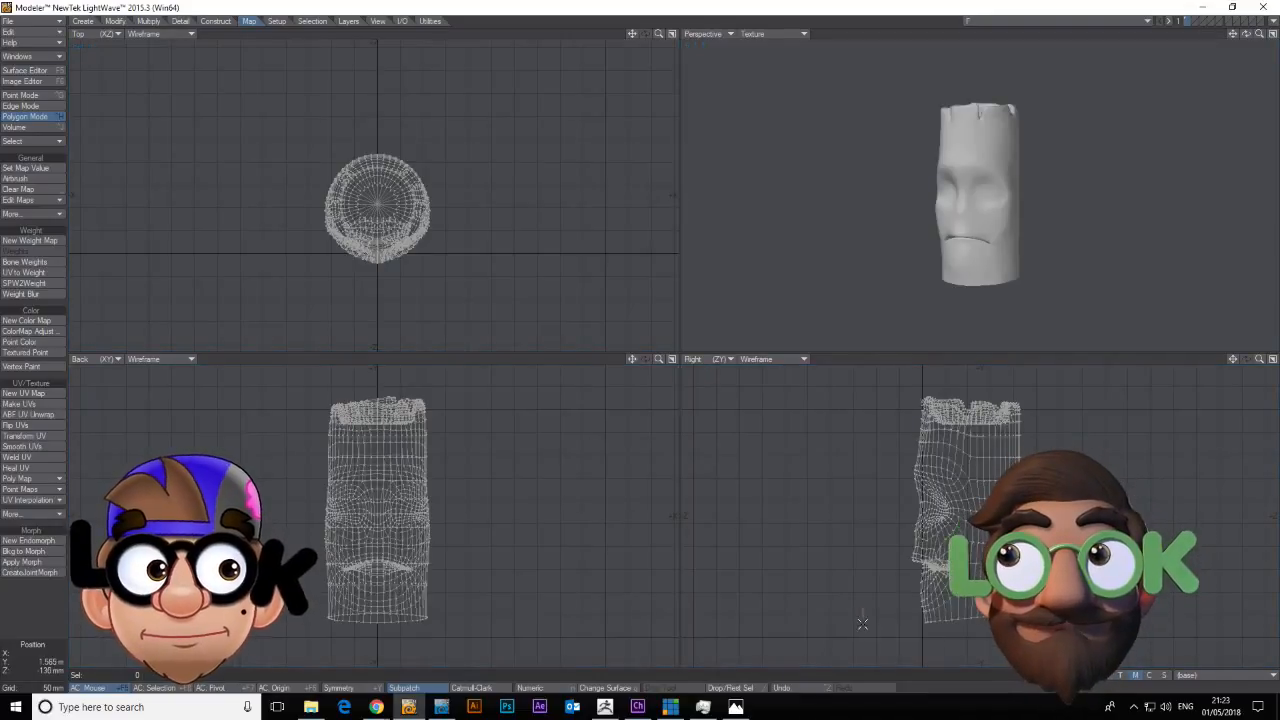
{"action": "right_click_drag", "start_coordinate": [863, 623], "coordinate": [723, 572]}
{"action": "key", "text": "bracketright"}
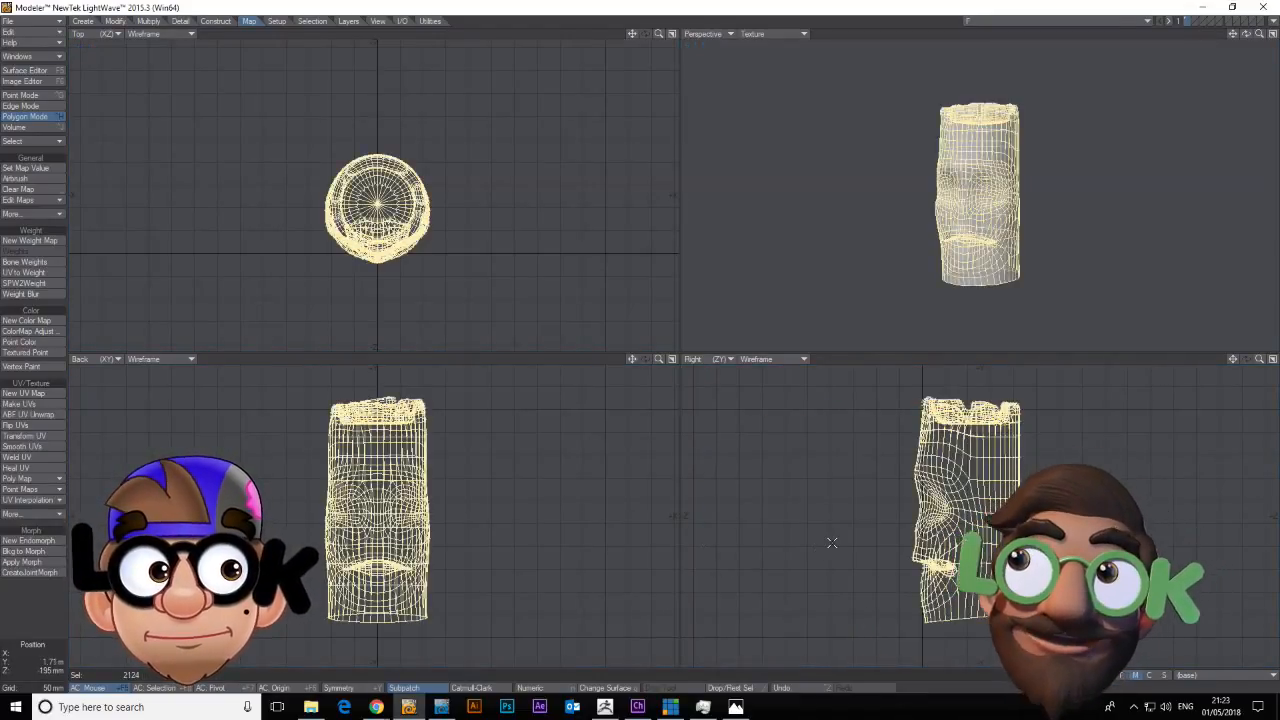
{"action": "left_click", "coordinate": [1117, 20]}
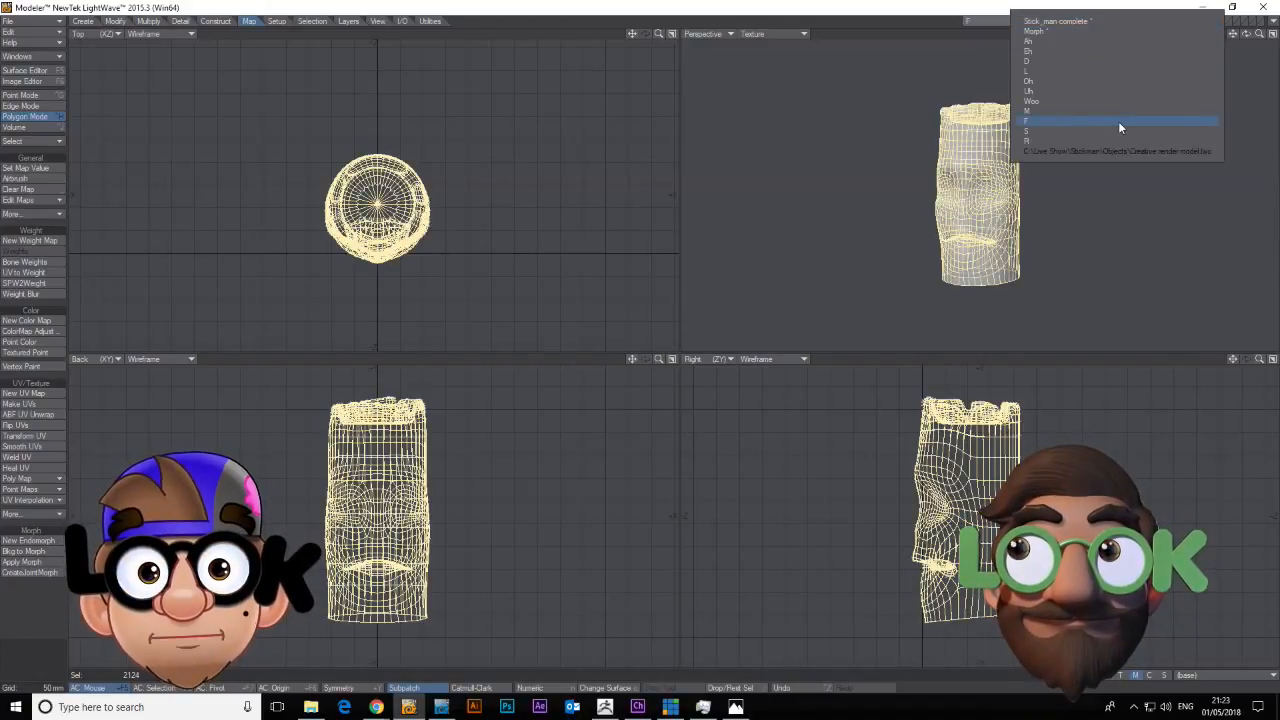
{"action": "left_click", "coordinate": [1127, 21]}
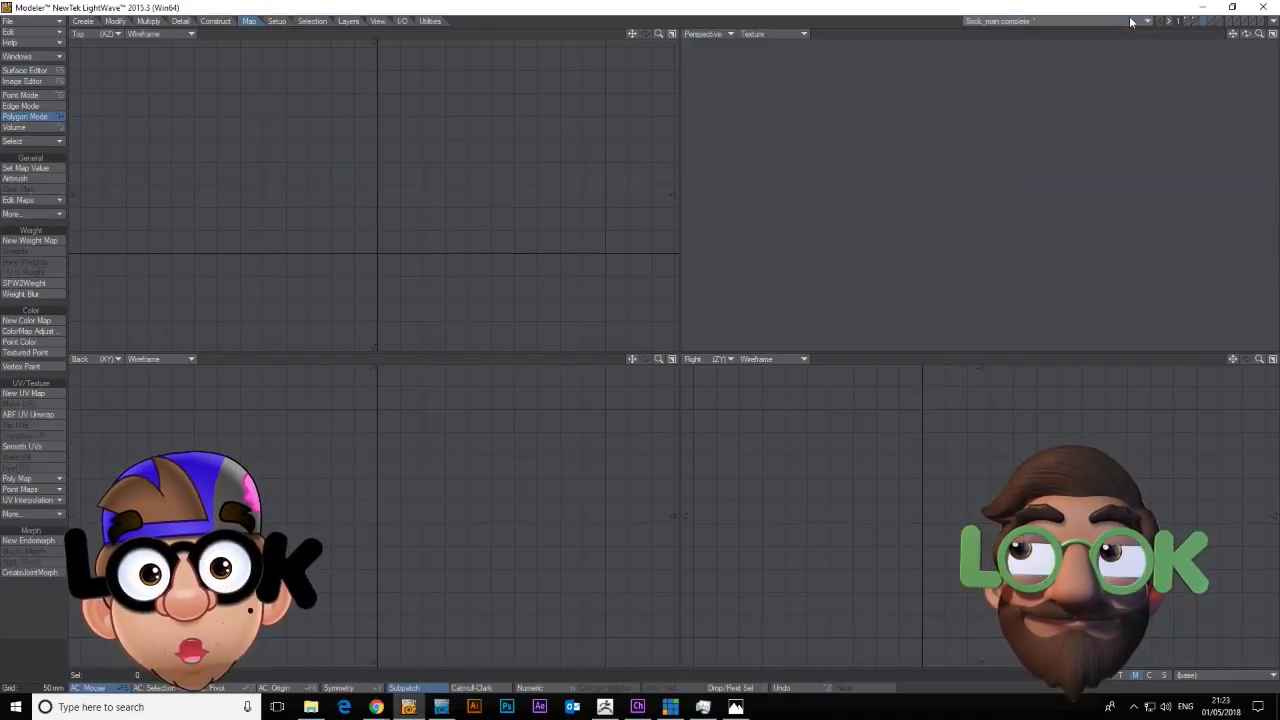
Create an endomorph named F on the base head from the mouth shape in background layer 3.
{"action": "left_click", "coordinate": [1203, 26]}
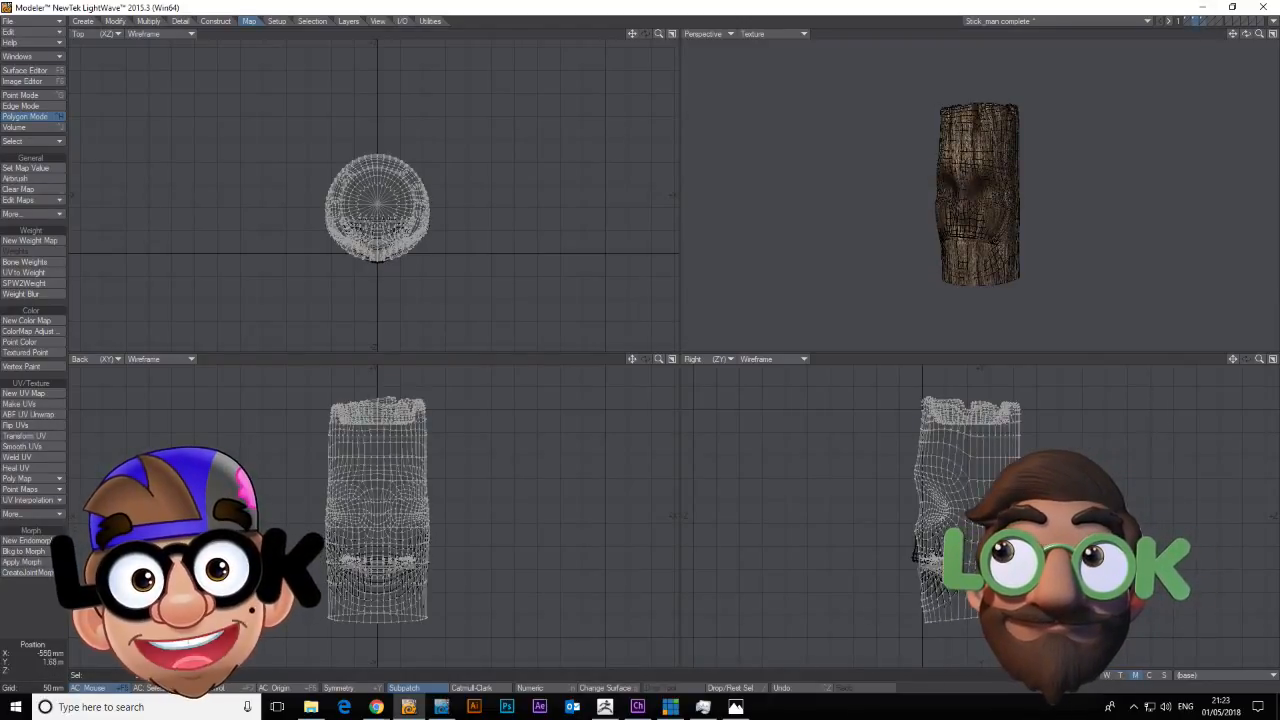
{"action": "left_click", "coordinate": [25, 551]}
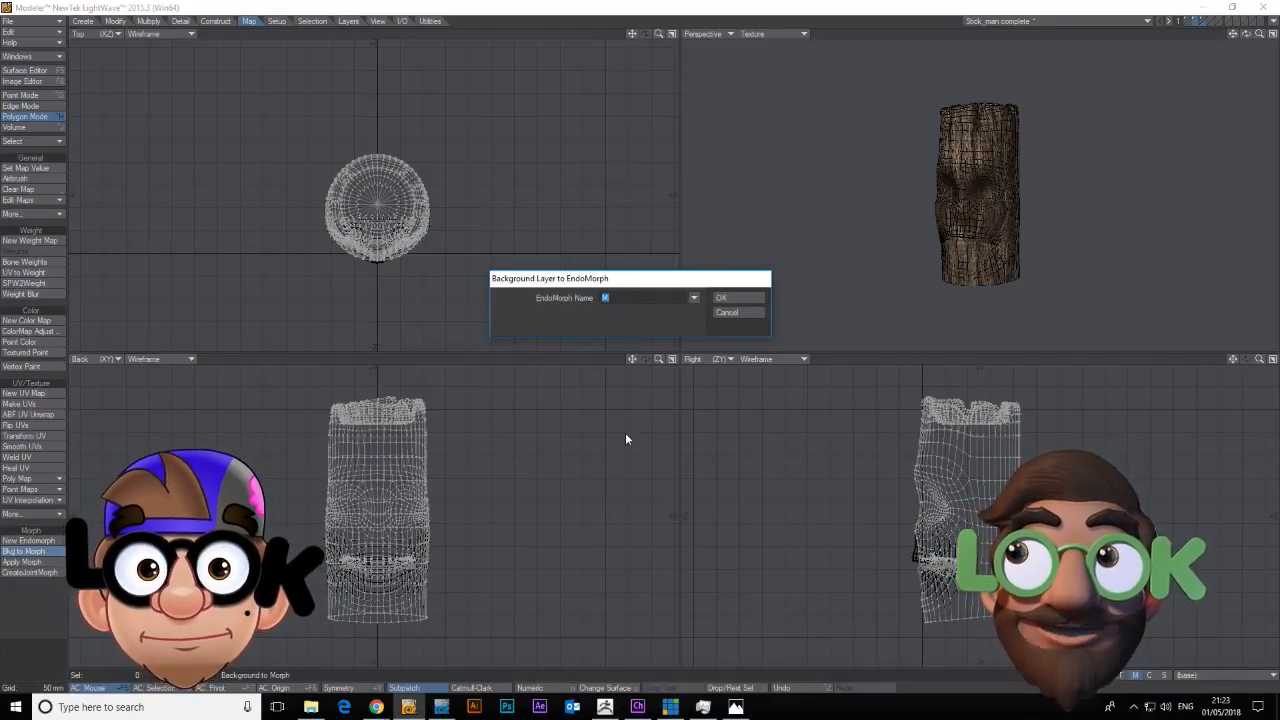
{"action": "left_click", "coordinate": [721, 297]}
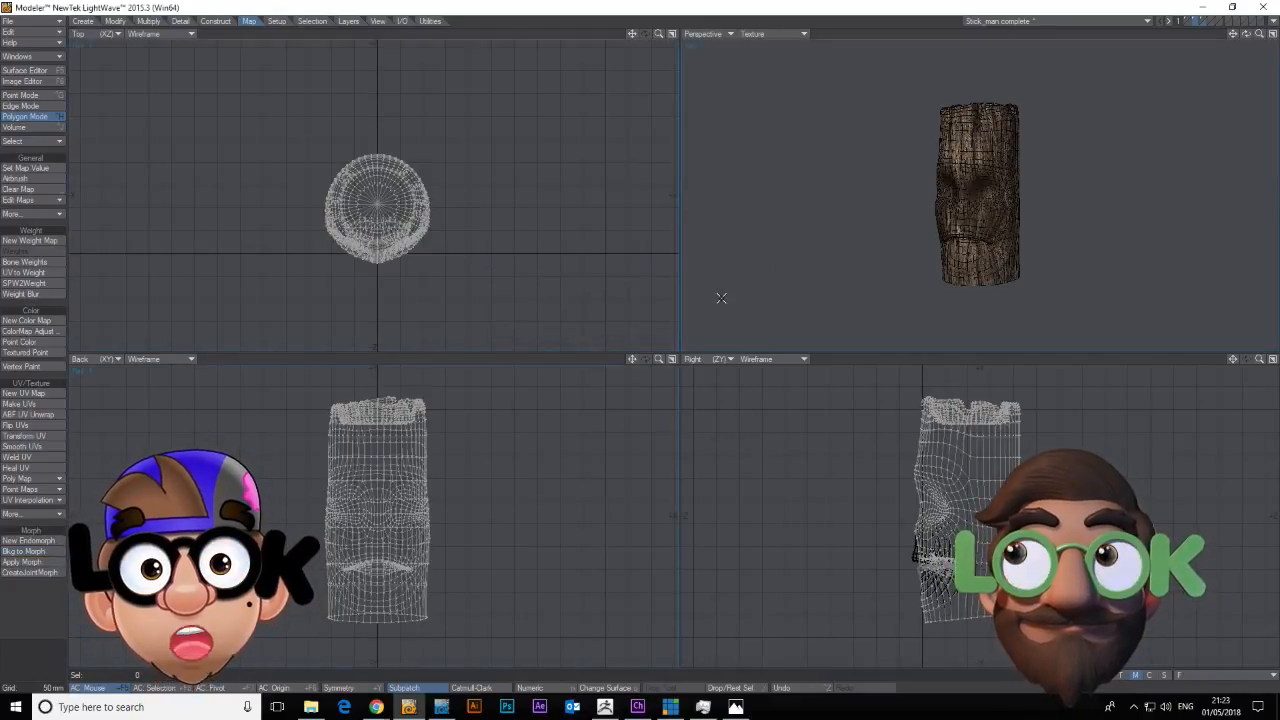
Replace the F head in layer 3 with the head copied from the S object, and set layer 3 as background to the base head.
{"action": "left_click", "coordinate": [1203, 21]}
{"action": "left_click", "coordinate": [1083, 19]}
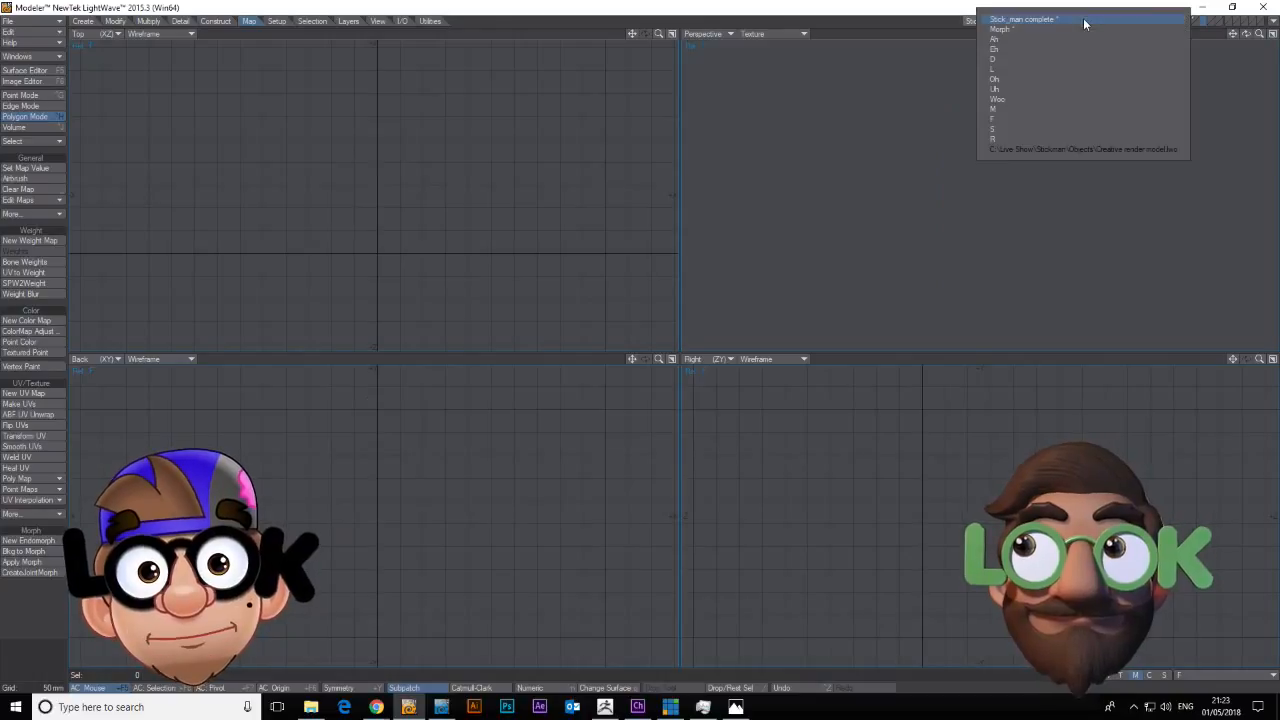
{"action": "left_click", "coordinate": [1064, 130]}
{"action": "right_click_drag", "start_coordinate": [858, 600], "coordinate": [770, 494]}
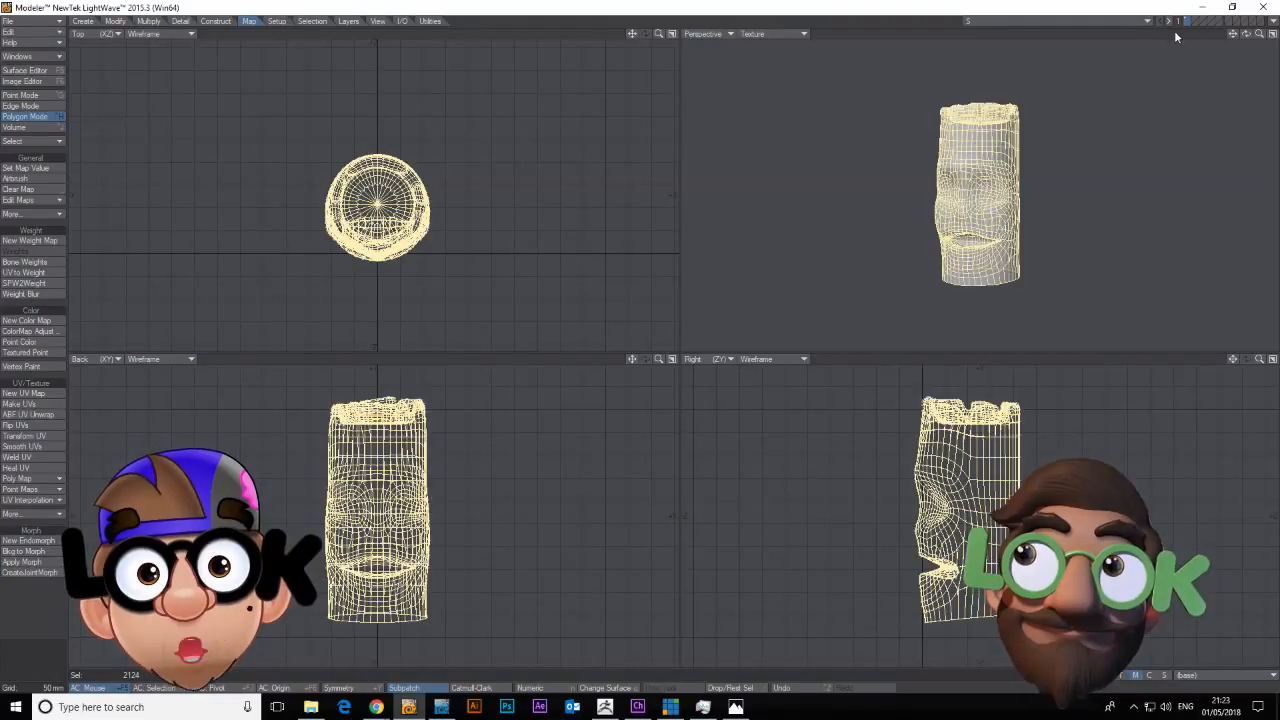
{"action": "left_click", "coordinate": [1073, 21]}
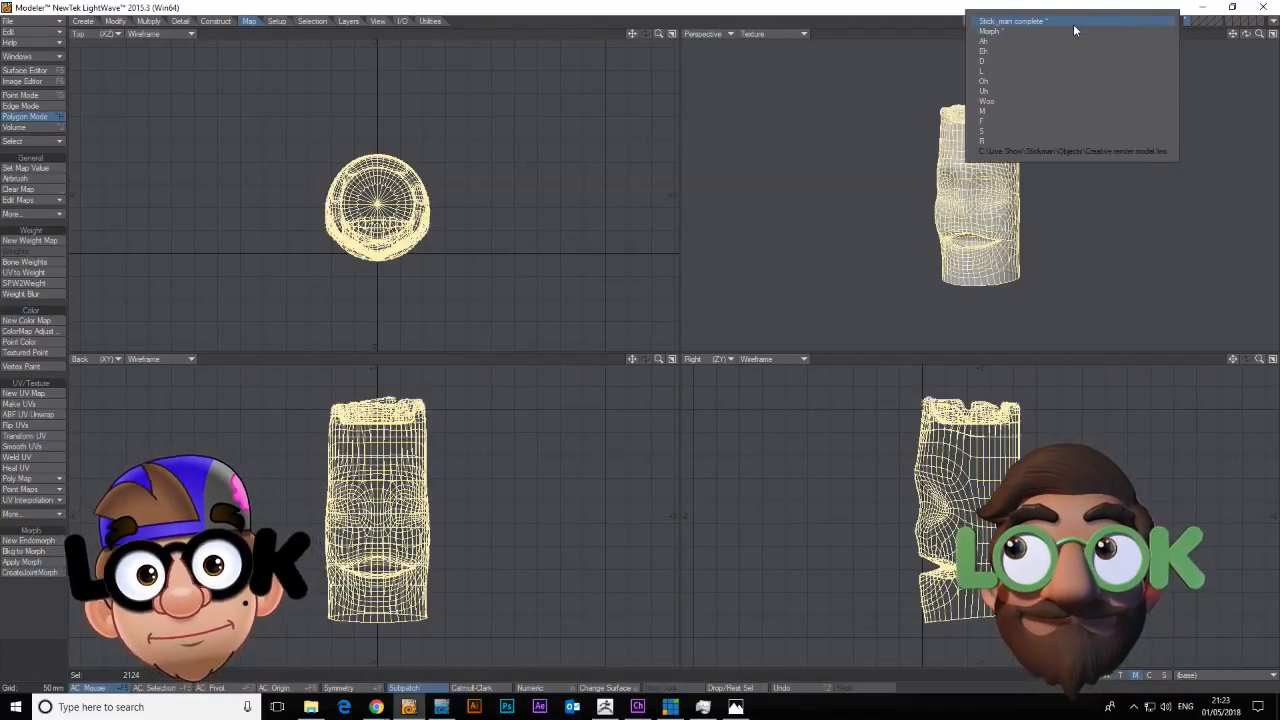
{"action": "left_click", "coordinate": [1073, 22]}
{"action": "left_click", "coordinate": [1204, 21]}
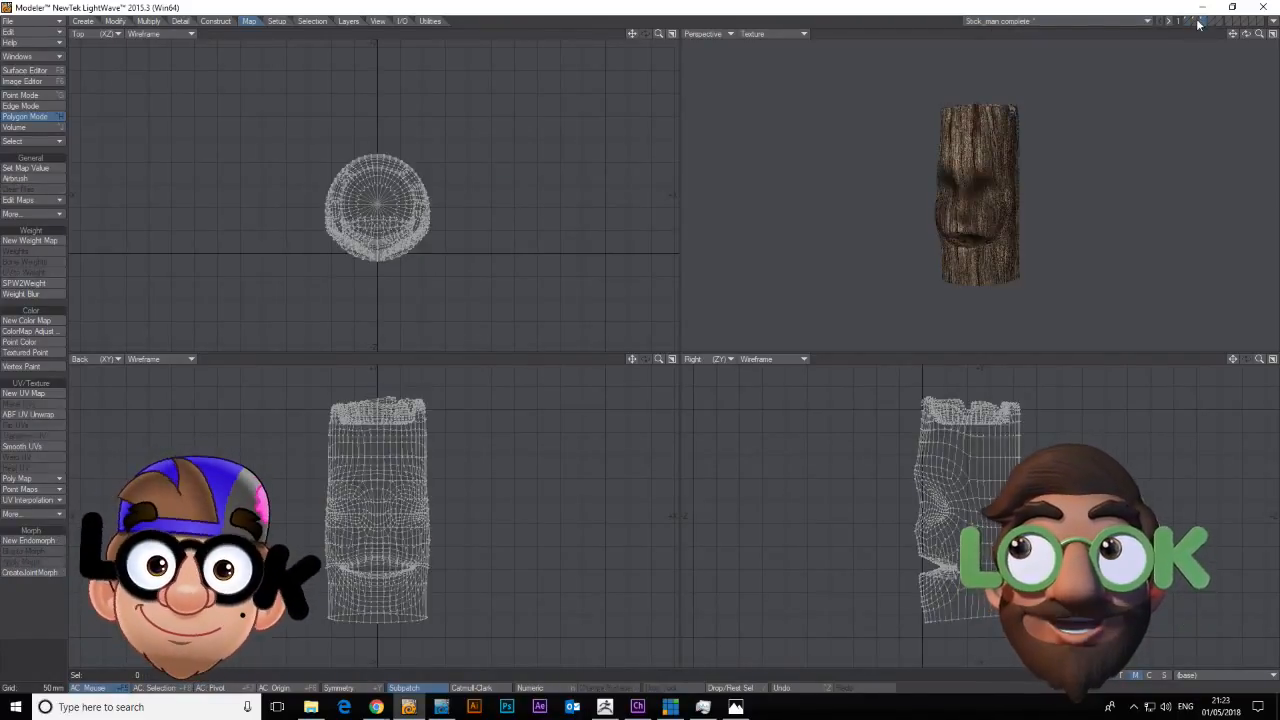
{"action": "left_click", "coordinate": [1204, 28]}
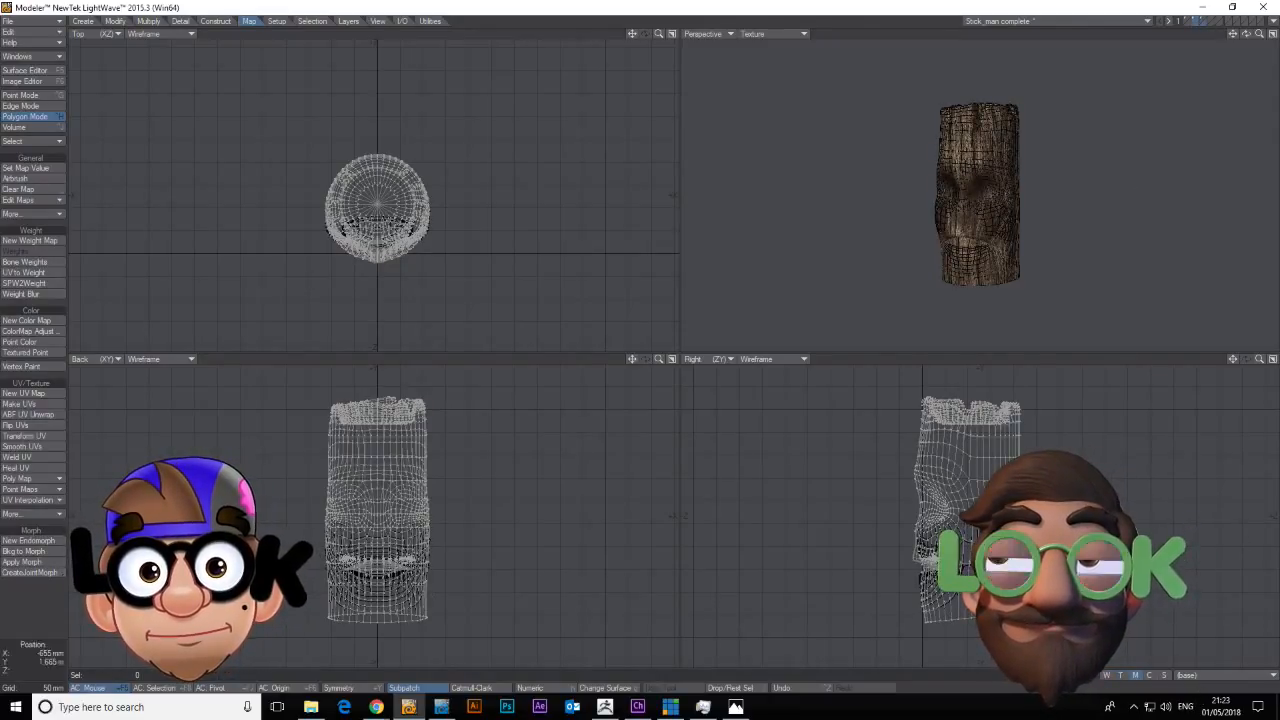
{"action": "left_click", "coordinate": [44, 552]}
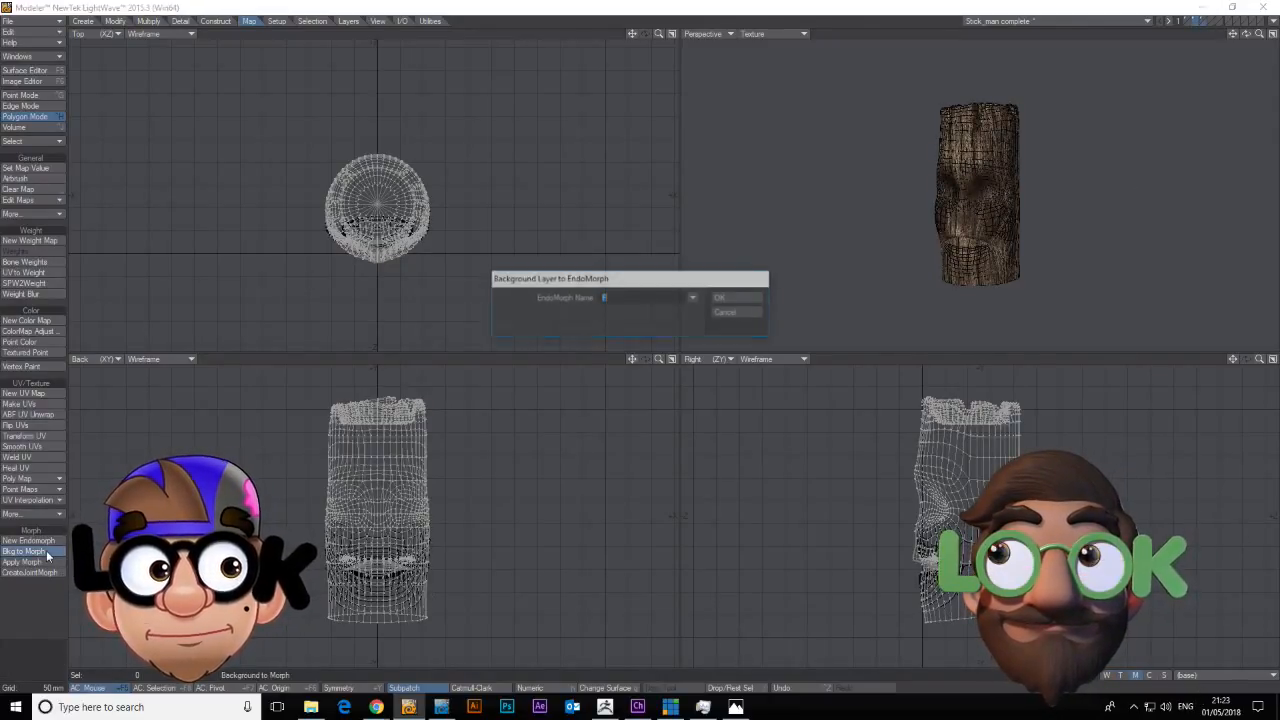
{"action": "left_click", "coordinate": [758, 313]}
{"action": "left_click", "coordinate": [1077, 24]}
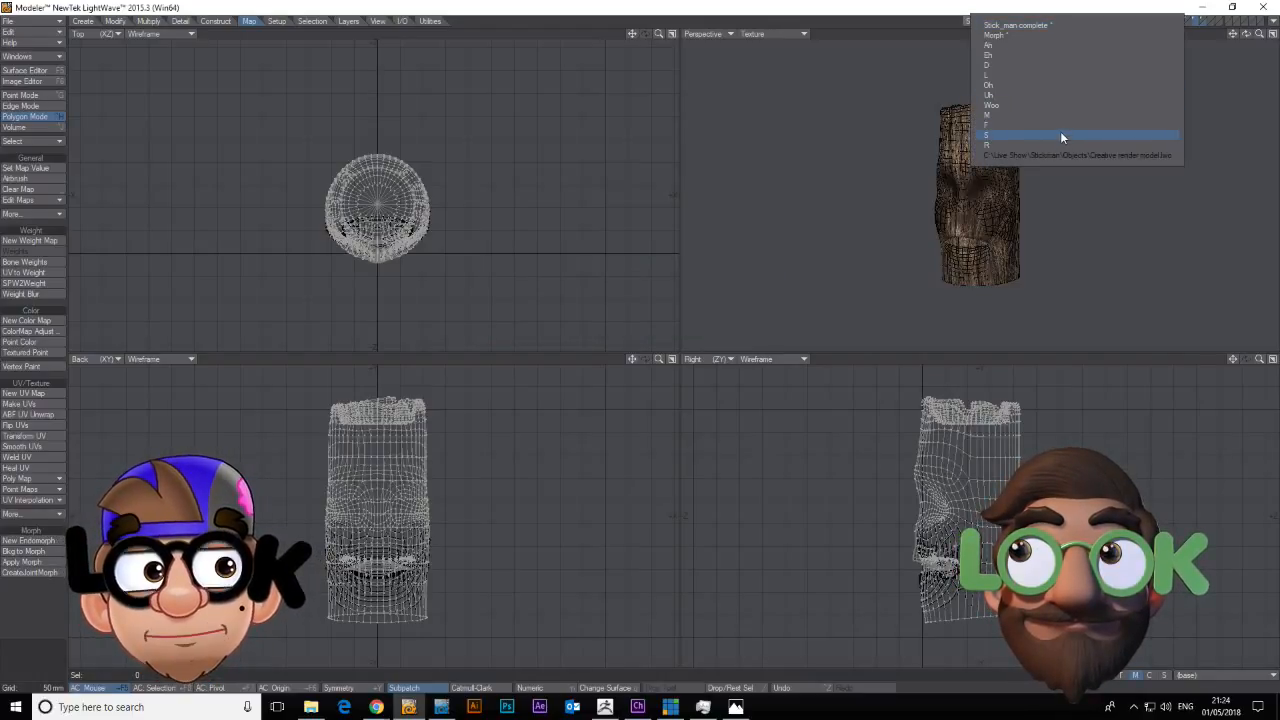
{"action": "left_click", "coordinate": [919, 10]}
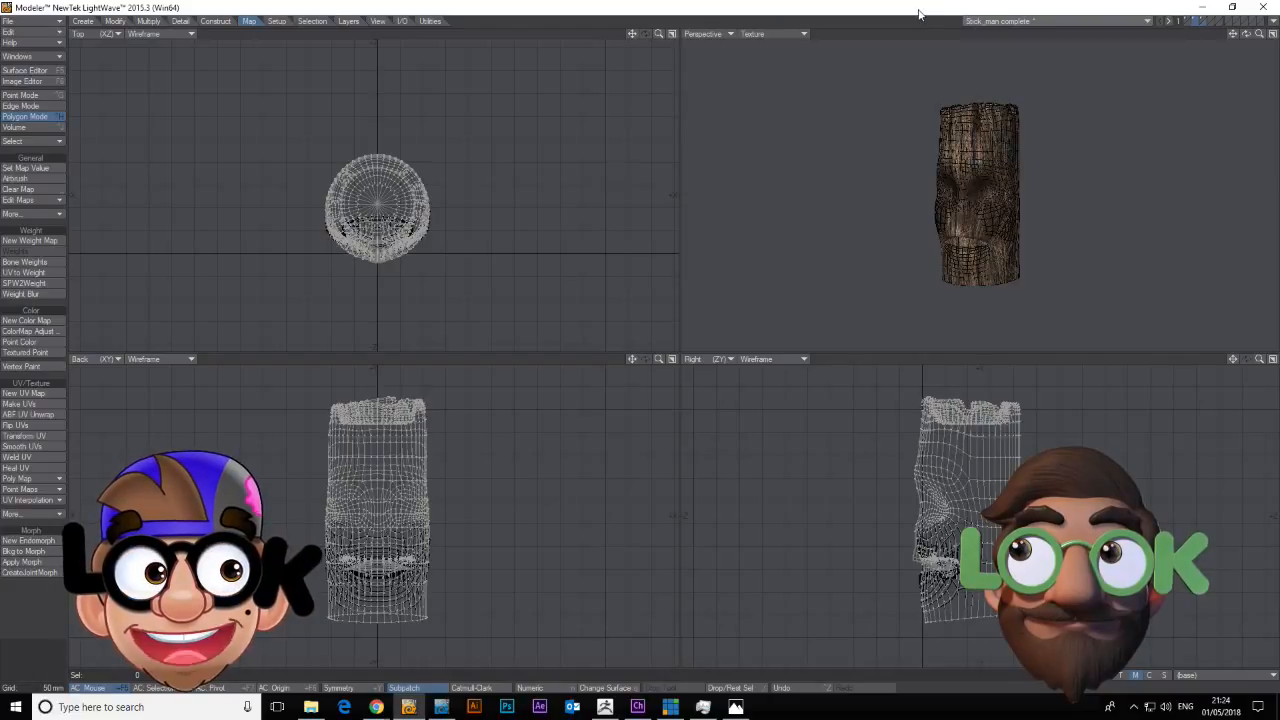
Create an endomorph named S on the base head from the background layer.
{"action": "left_click", "coordinate": [40, 553]}
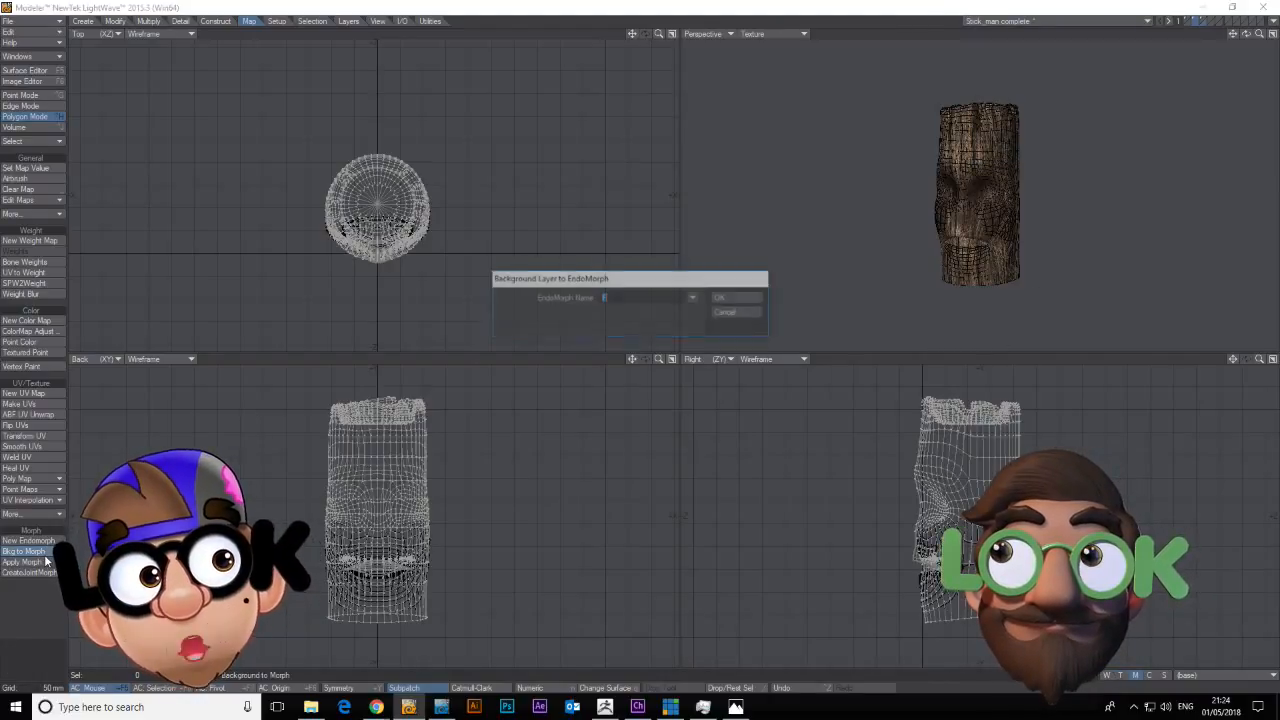
{"action": "left_click", "coordinate": [730, 304]}
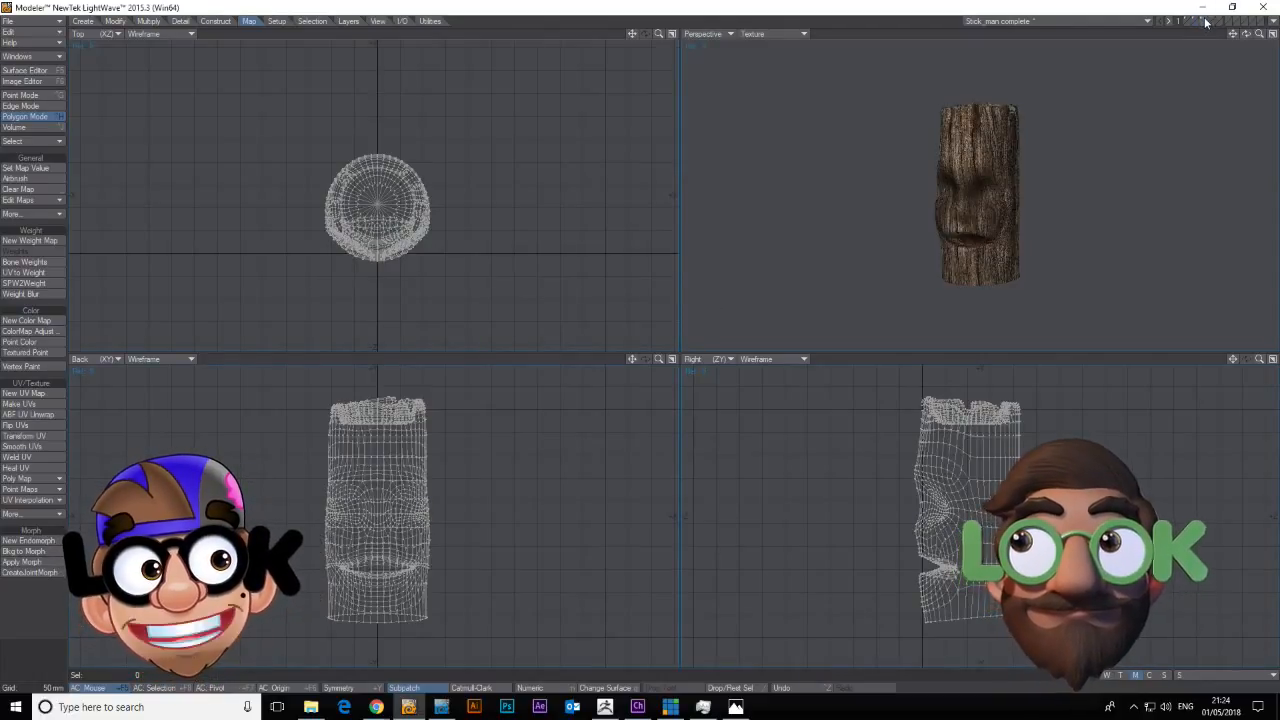
Replace the S head in layer 3 of Stick_man.complete with the head copied from the R object.
{"action": "left_click", "coordinate": [1043, 20]}
{"action": "left_click", "coordinate": [1039, 135]}
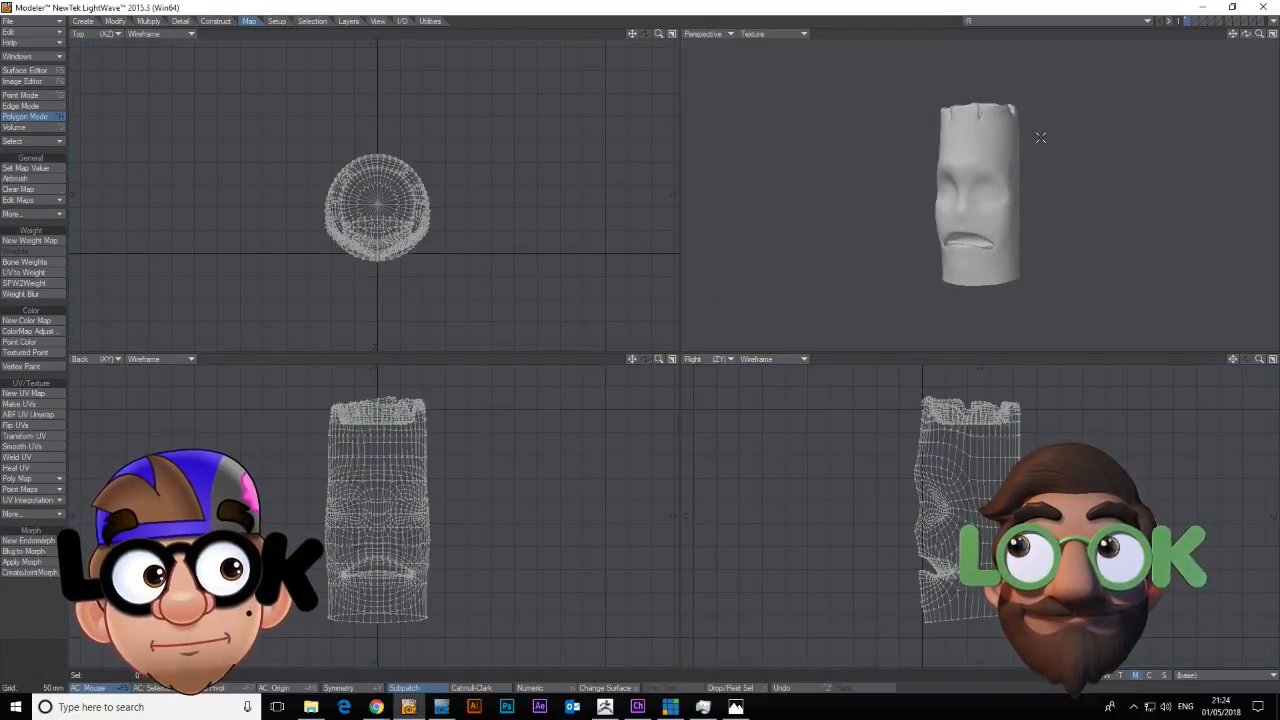
{"action": "left_click", "coordinate": [1078, 20]}
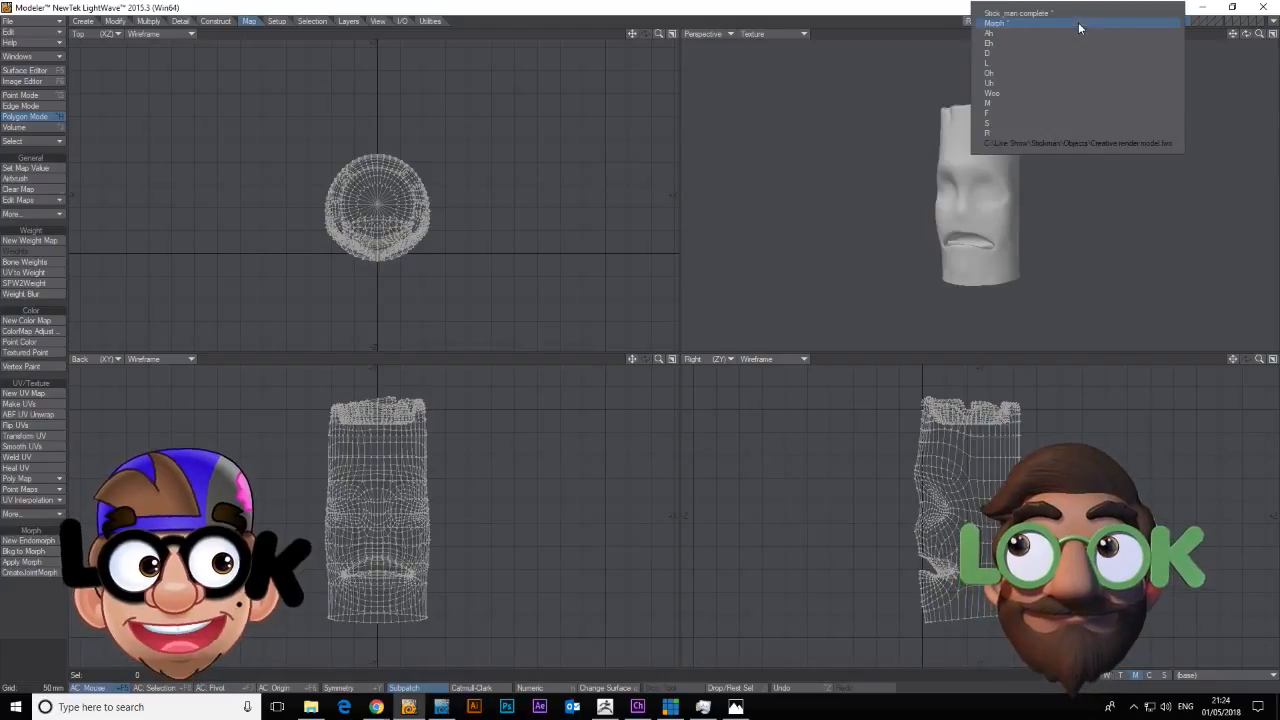
{"action": "left_click", "coordinate": [1080, 13]}
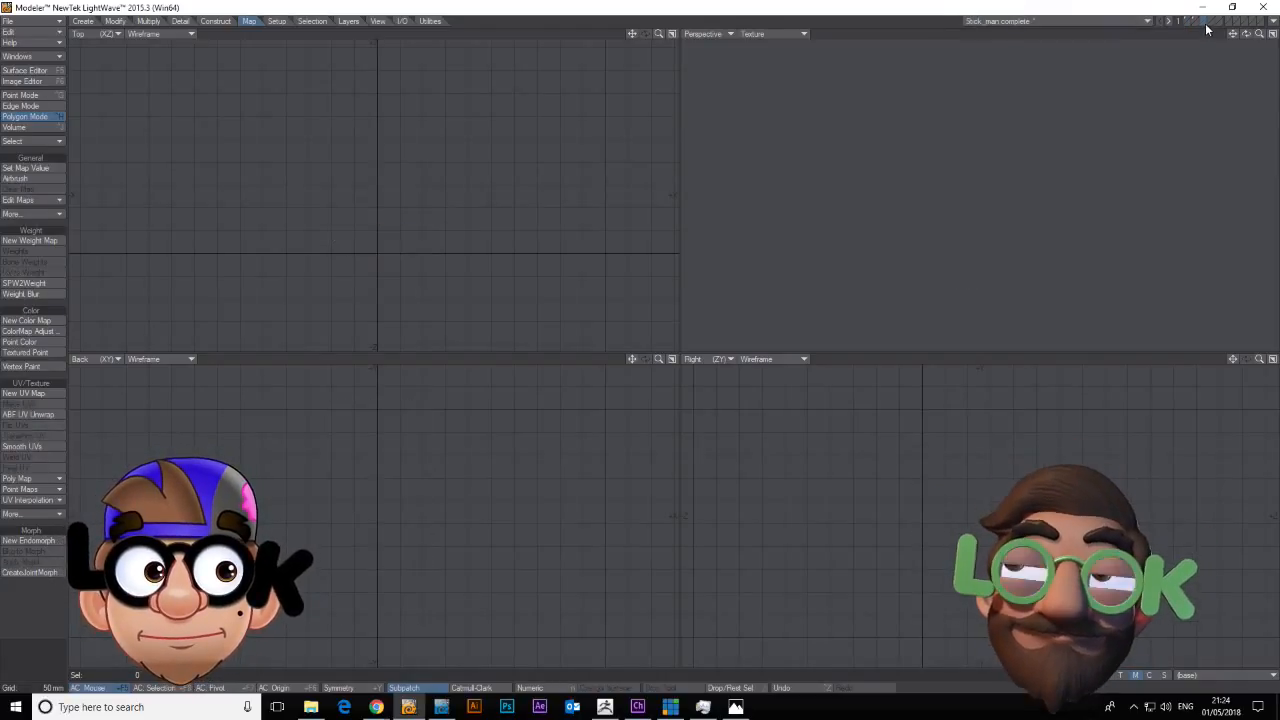
Create an endomorph named R on the base head from background layer 3, and clear the copied head from that layer.
{"action": "left_click", "coordinate": [1205, 26]}
{"action": "left_click", "coordinate": [35, 551]}
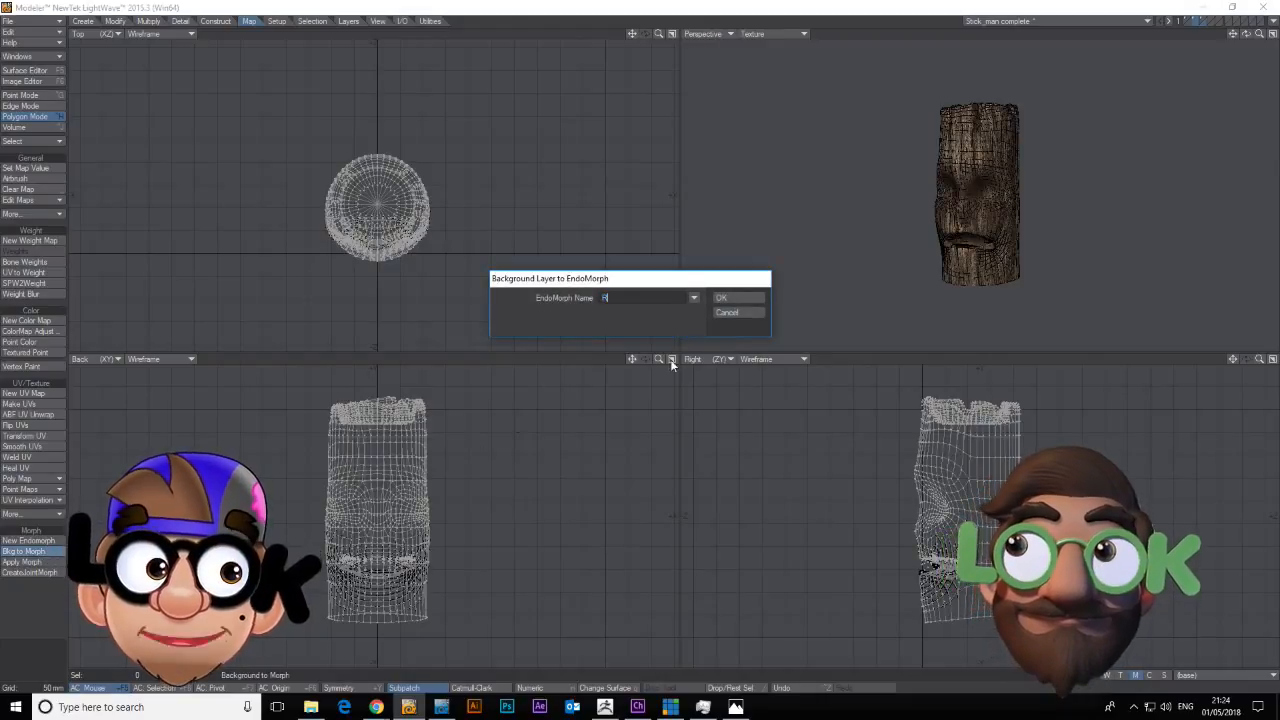
{"action": "left_click", "coordinate": [721, 297]}
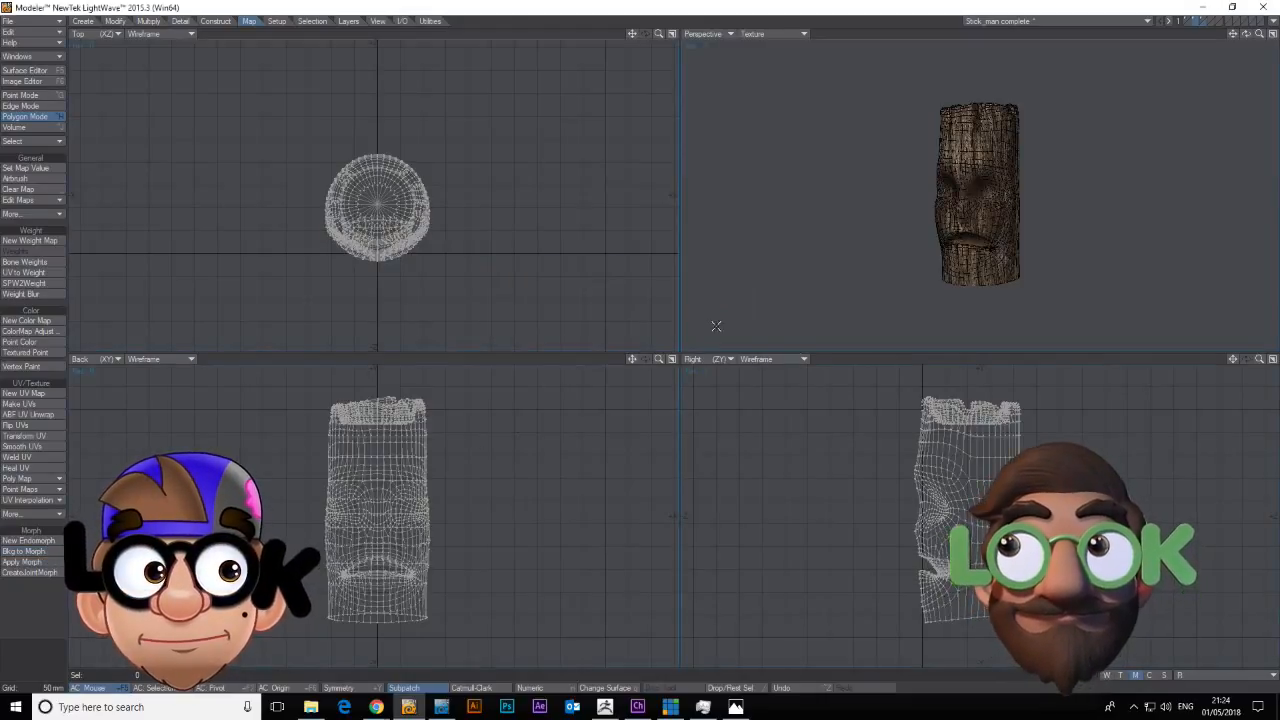
{"action": "left_click", "coordinate": [1204, 21]}
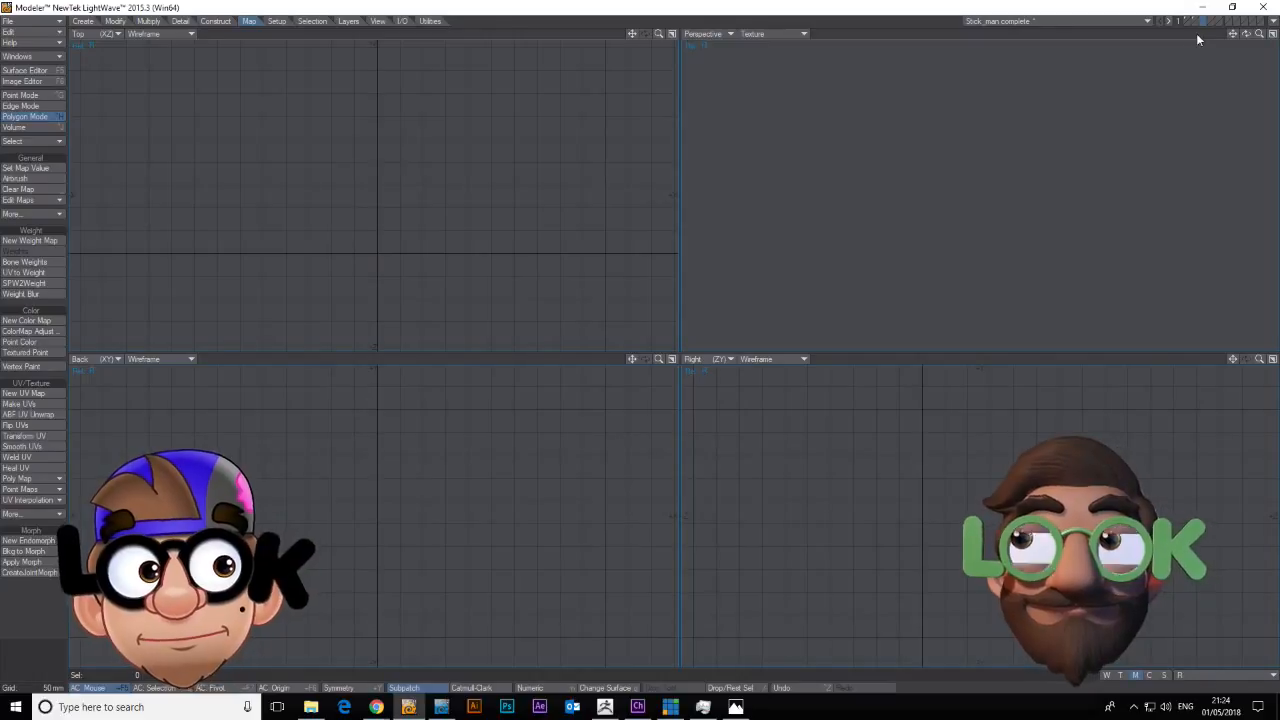
Show the stick man's complete face, select one polygon of the upper teeth, and check the Ah endomorph.
{"action": "left_click", "coordinate": [1197, 22]}
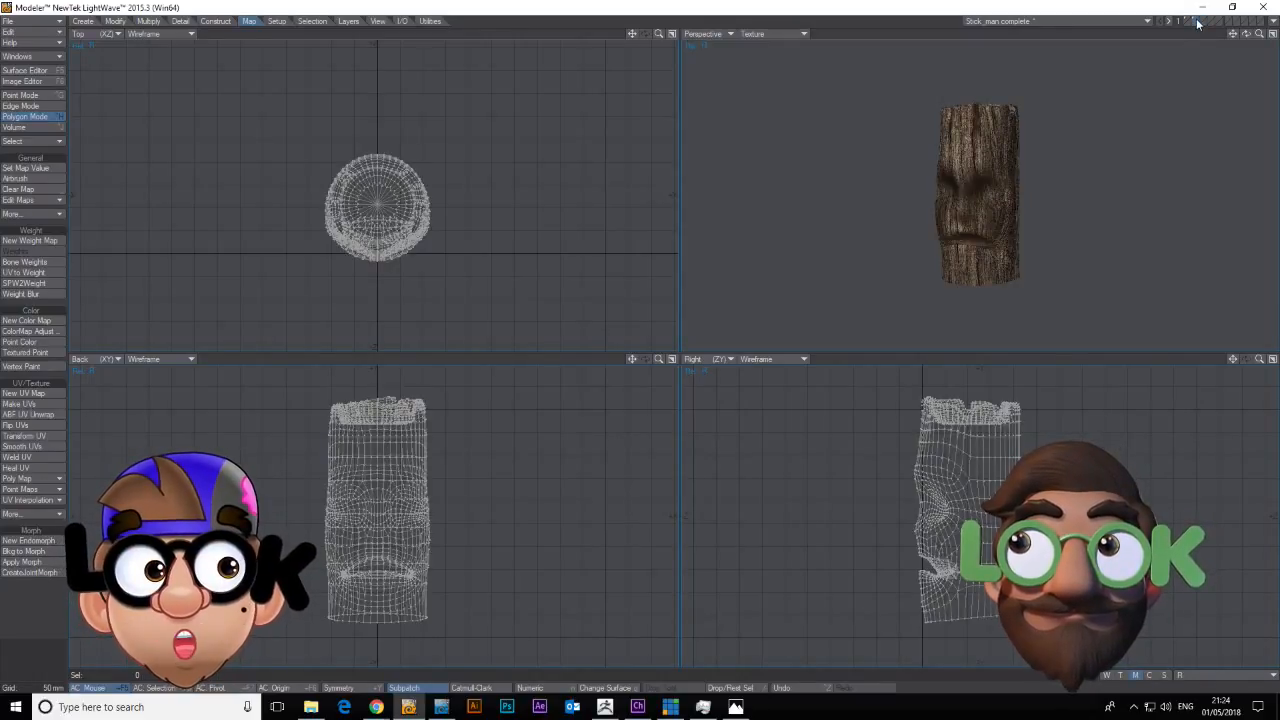
{"action": "left_click_drag", "start_coordinate": [1246, 35], "coordinate": [1264, 37]}
{"action": "key", "text": "backslash"}
{"action": "left_click", "coordinate": [987, 277]}
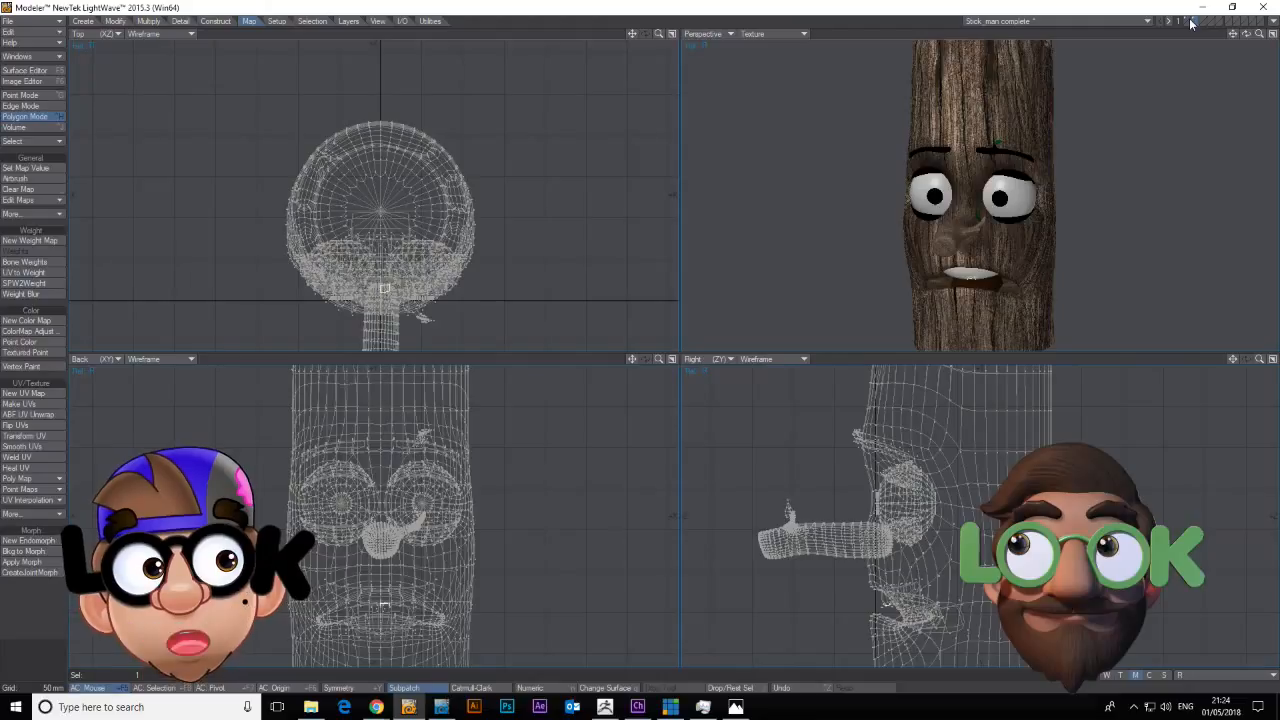
{"action": "left_click", "coordinate": [1195, 676]}
{"action": "left_click", "coordinate": [1195, 566]}
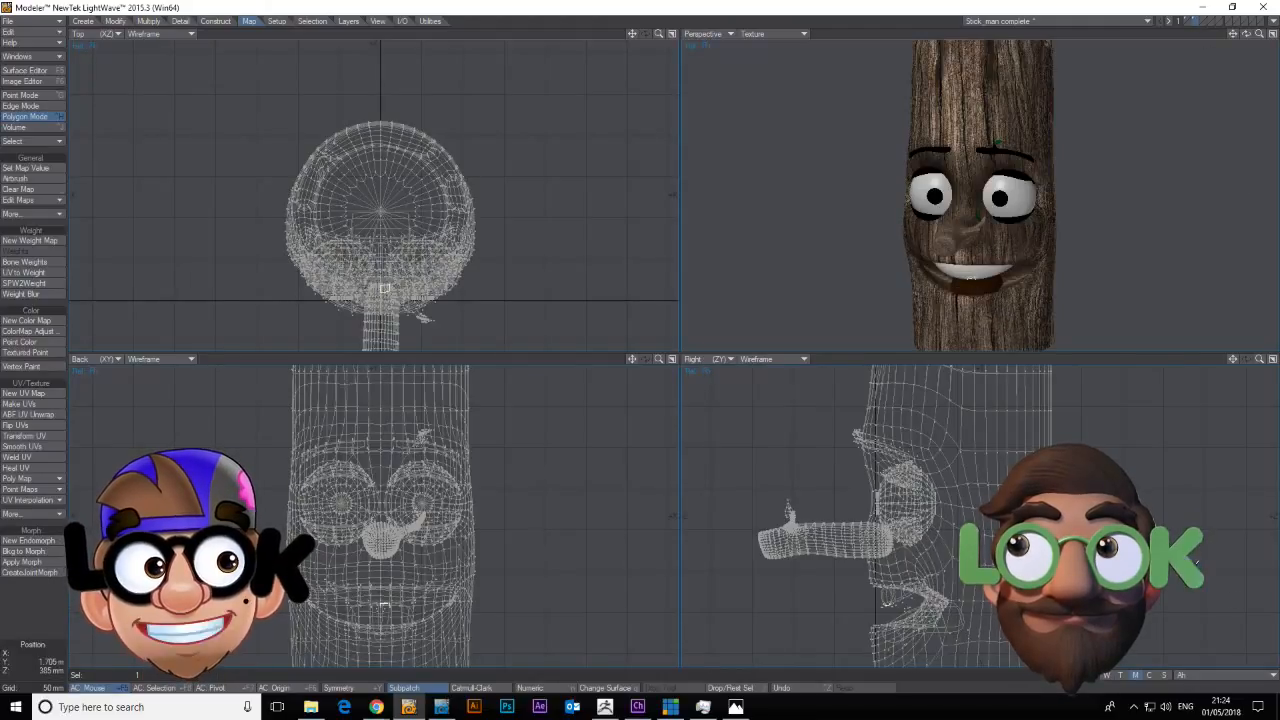
On the base shape, select the whole upper row of teeth and mirror it across a horizontal plane just below it.
{"action": "left_click", "coordinate": [1195, 676]}
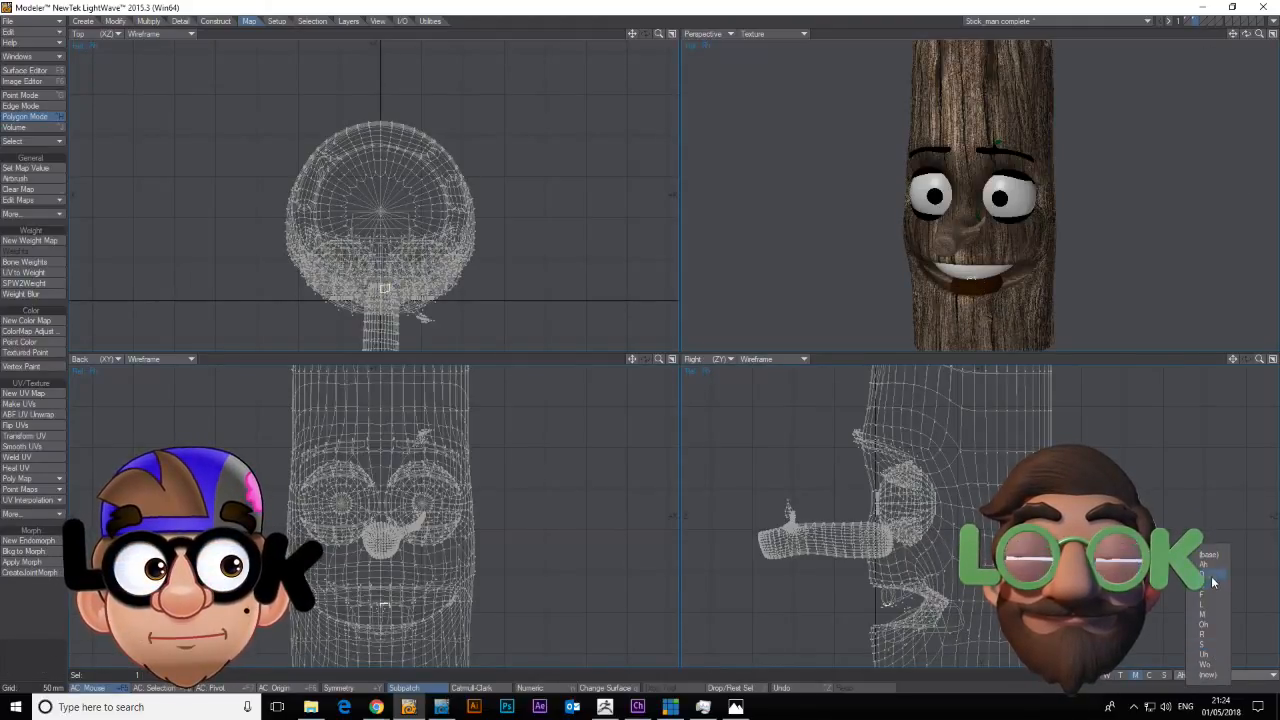
{"action": "left_click", "coordinate": [1218, 556]}
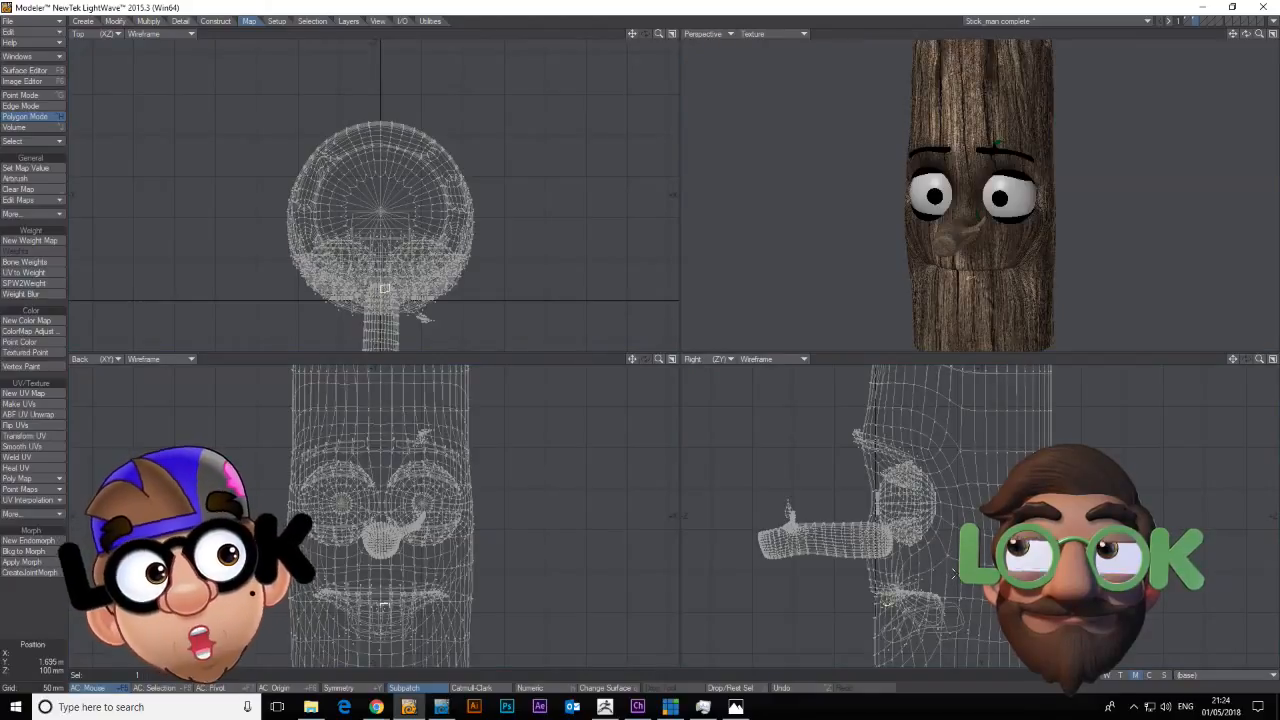
{"action": "key", "text": "bracketright"}
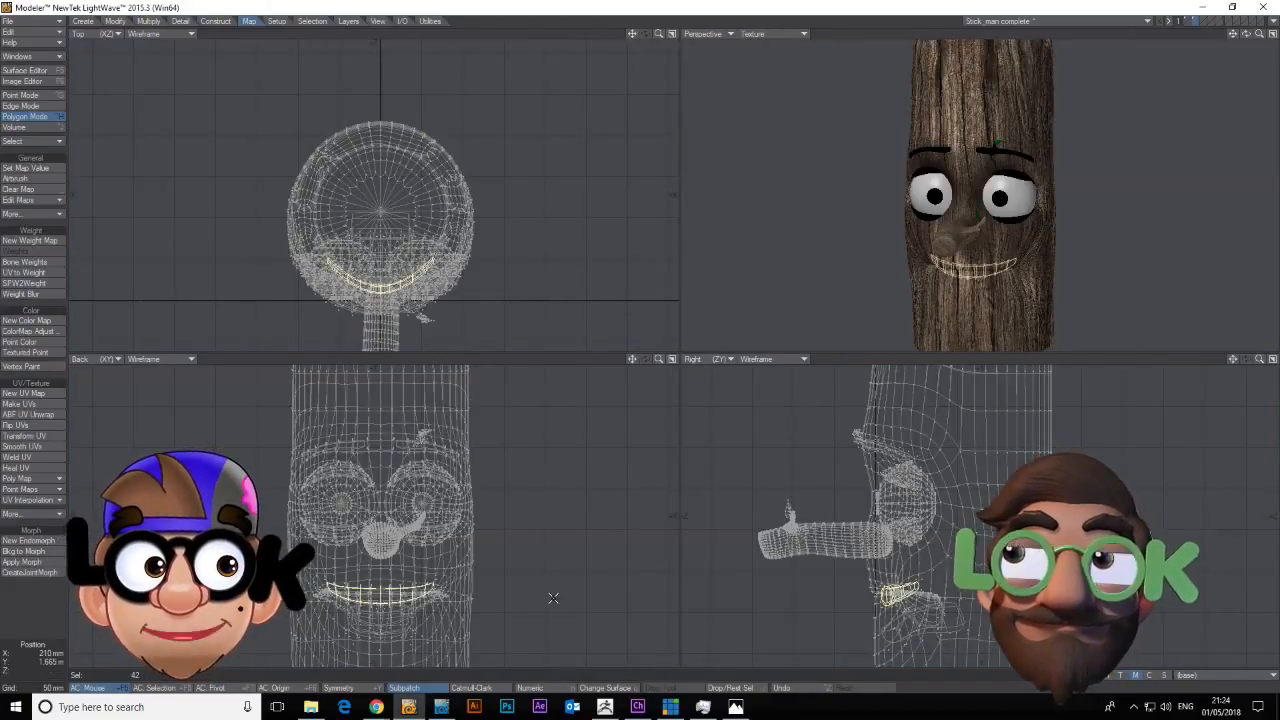
{"action": "left_click", "coordinate": [148, 21]}
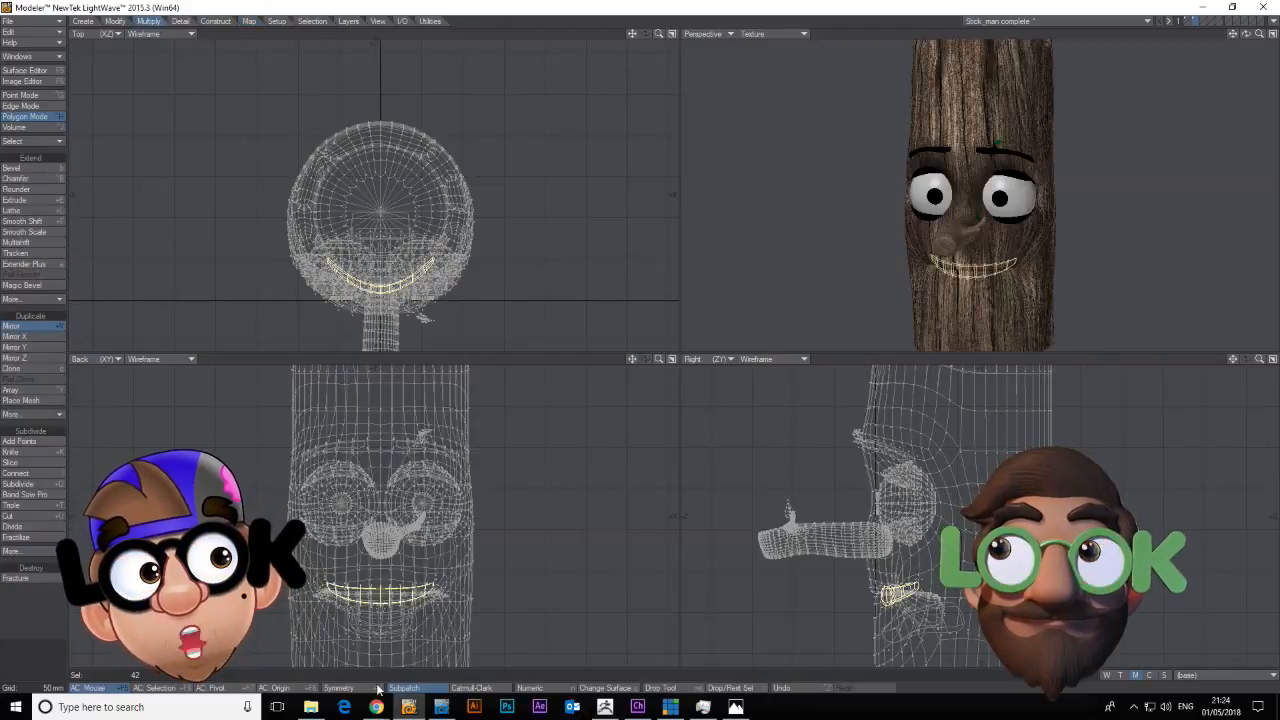
{"action": "left_click_drag", "start_coordinate": [366, 606], "coordinate": [462, 608]}
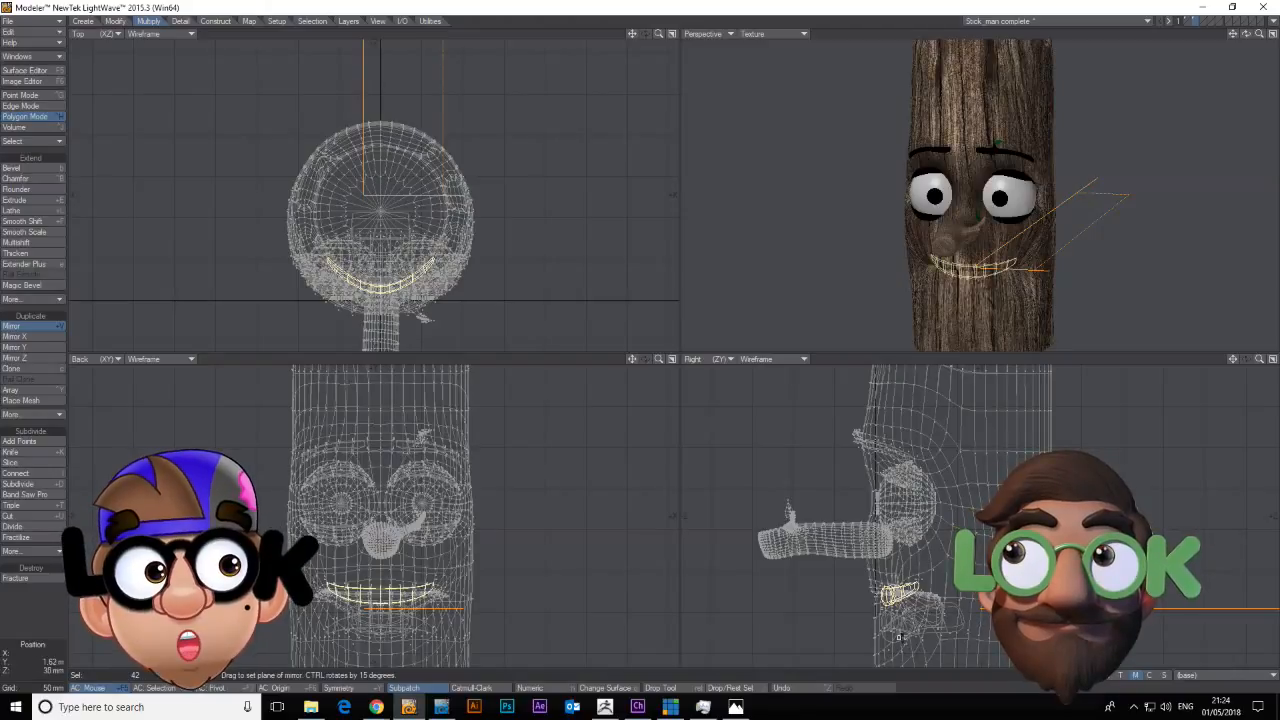
{"action": "left_click_drag", "start_coordinate": [1232, 360], "coordinate": [1251, 265]}
{"action": "left_click_drag", "start_coordinate": [1257, 362], "coordinate": [1278, 368]}
{"action": "key", "text": "Return"}
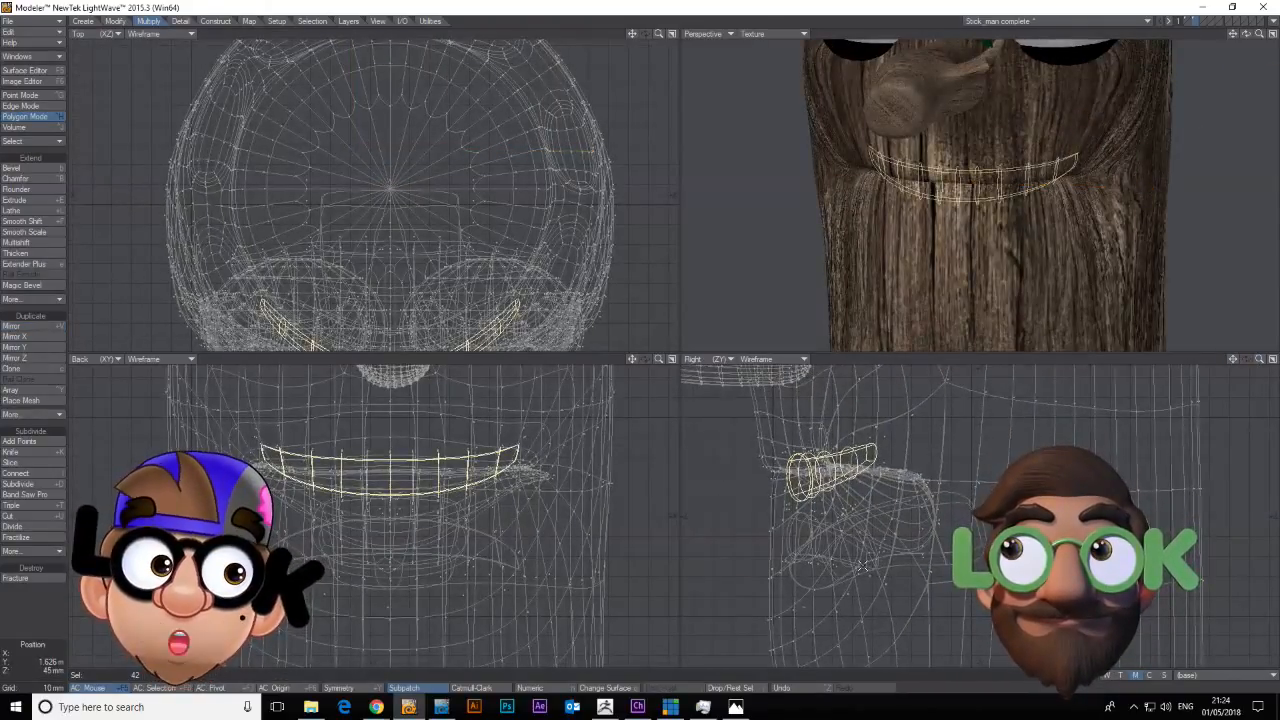
Select the whole mirrored lower row of teeth and pull its back ends upward with the Magnet tool in the side view.
{"action": "mouse_move", "coordinate": [862, 566]}
{"action": "left_mouse_down"}
{"action": "mouse_move", "coordinate": [910, 581]}
{"action": "mouse_move", "coordinate": [842, 577]}
{"action": "left_mouse_up"}
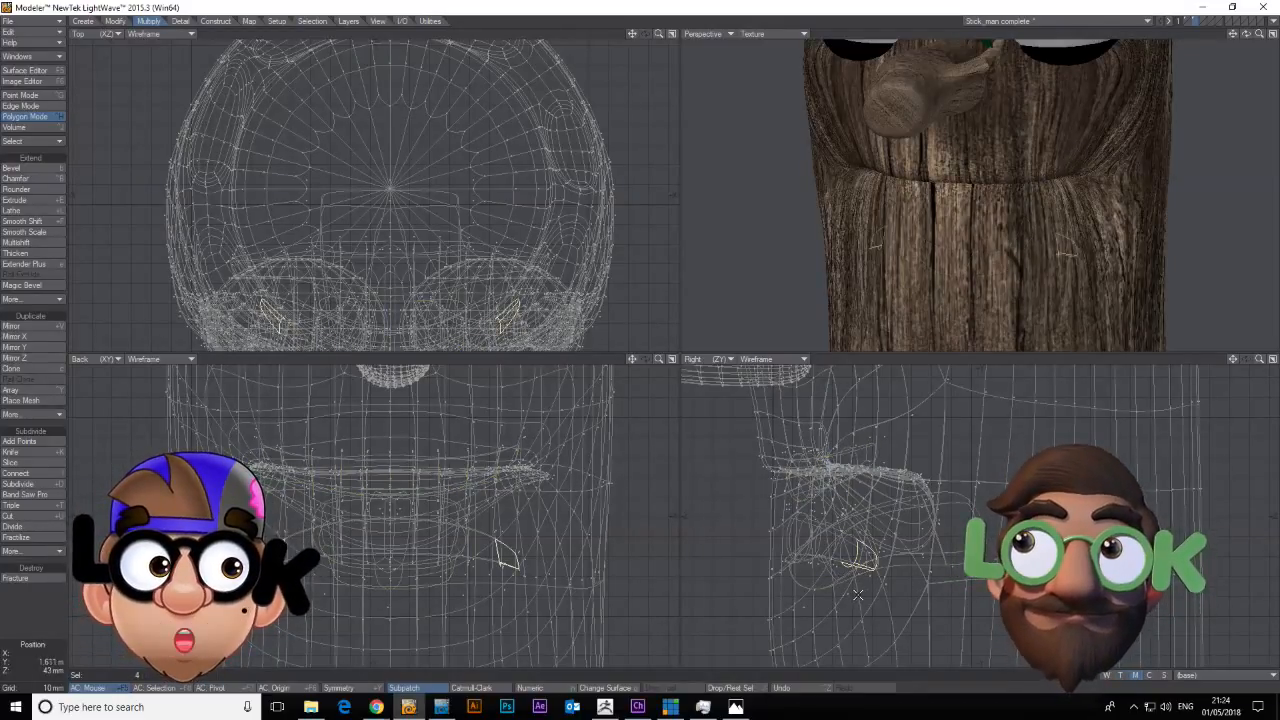
{"action": "key", "text": "]"}
{"action": "left_click", "coordinate": [116, 21]}
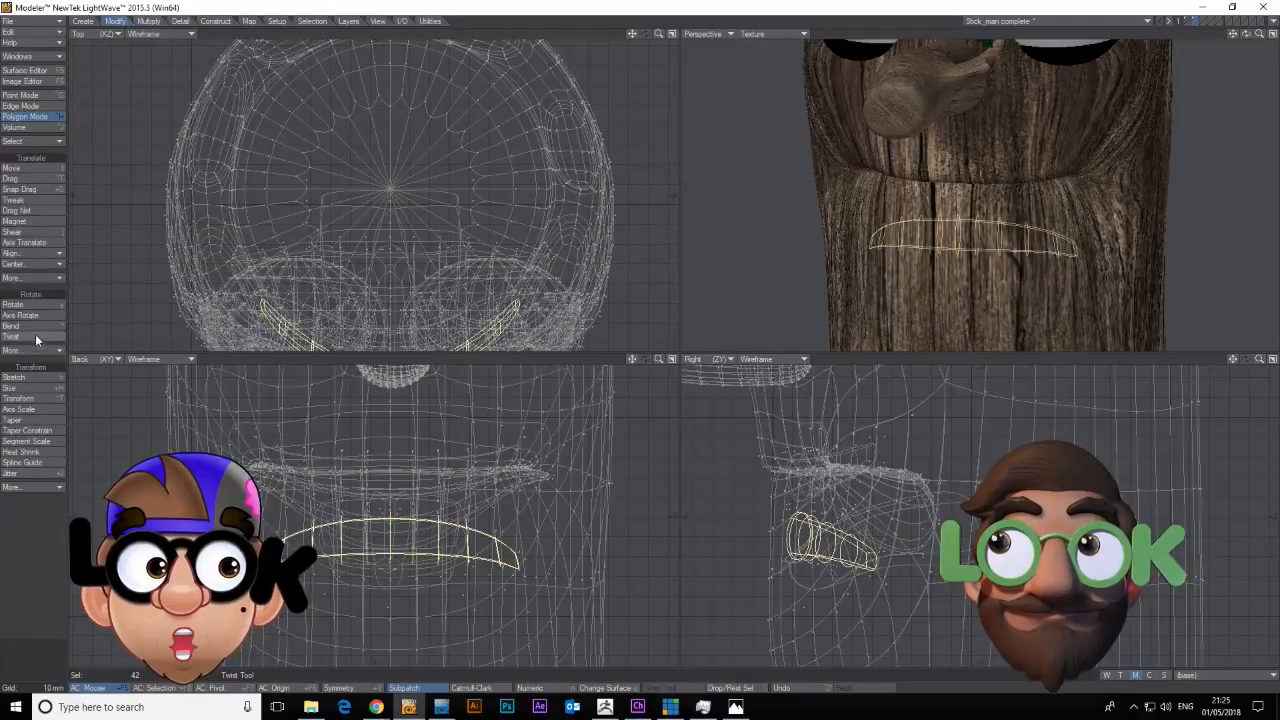
{"action": "left_click", "coordinate": [30, 221]}
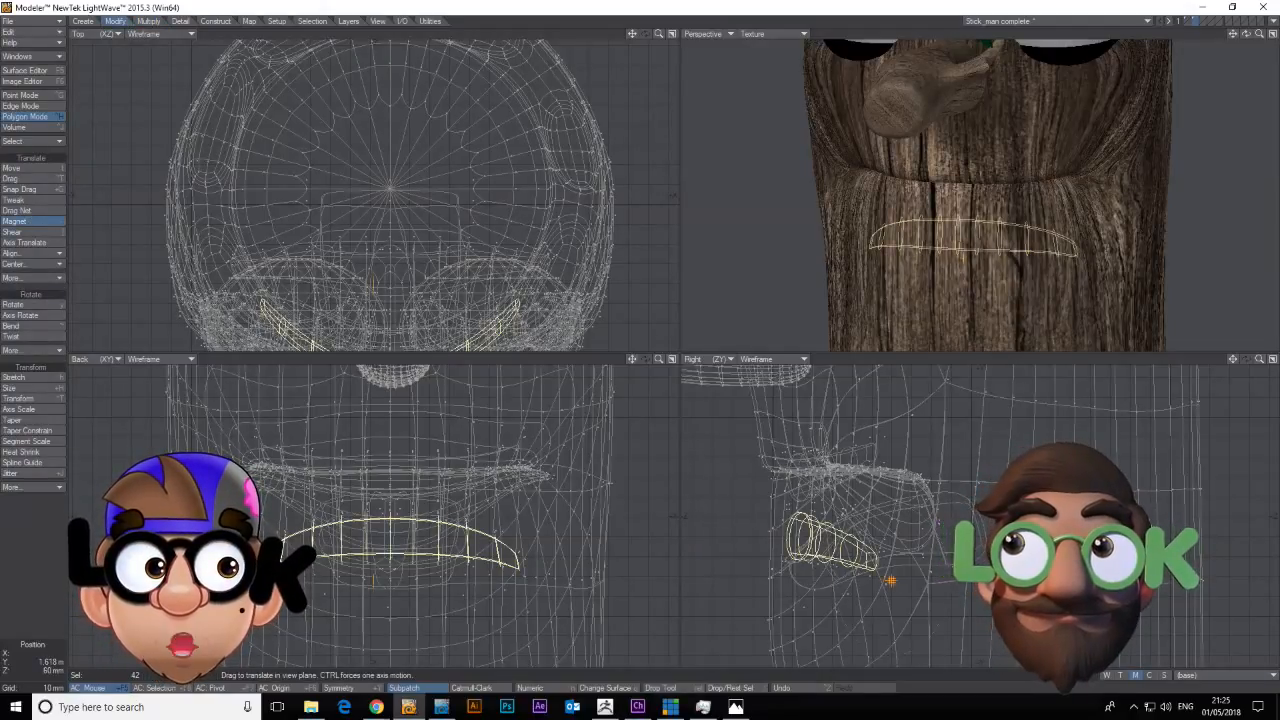
{"action": "left_click_drag", "start_coordinate": [890, 580], "coordinate": [896, 583]}
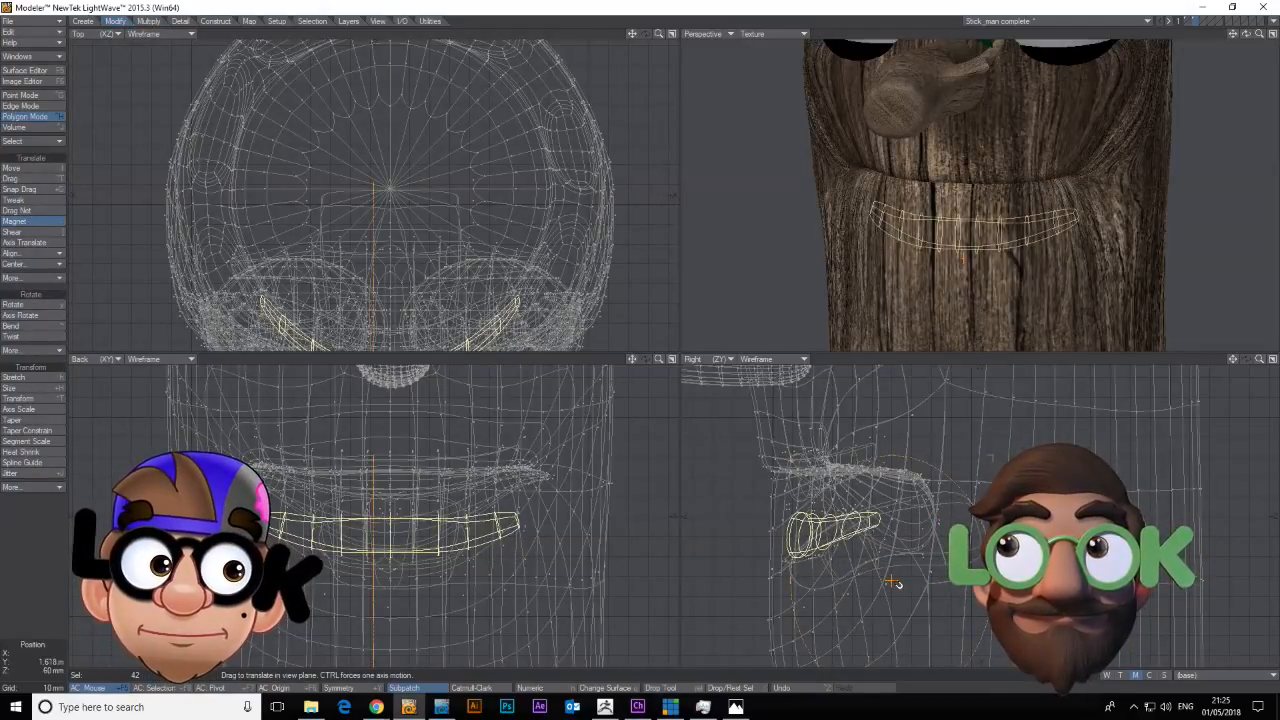
With symmetry on, raise the outer ends of the lower teeth slightly using Magnet, and deselect the row.
{"action": "left_click_drag", "start_coordinate": [651, 348], "coordinate": [644, 343]}
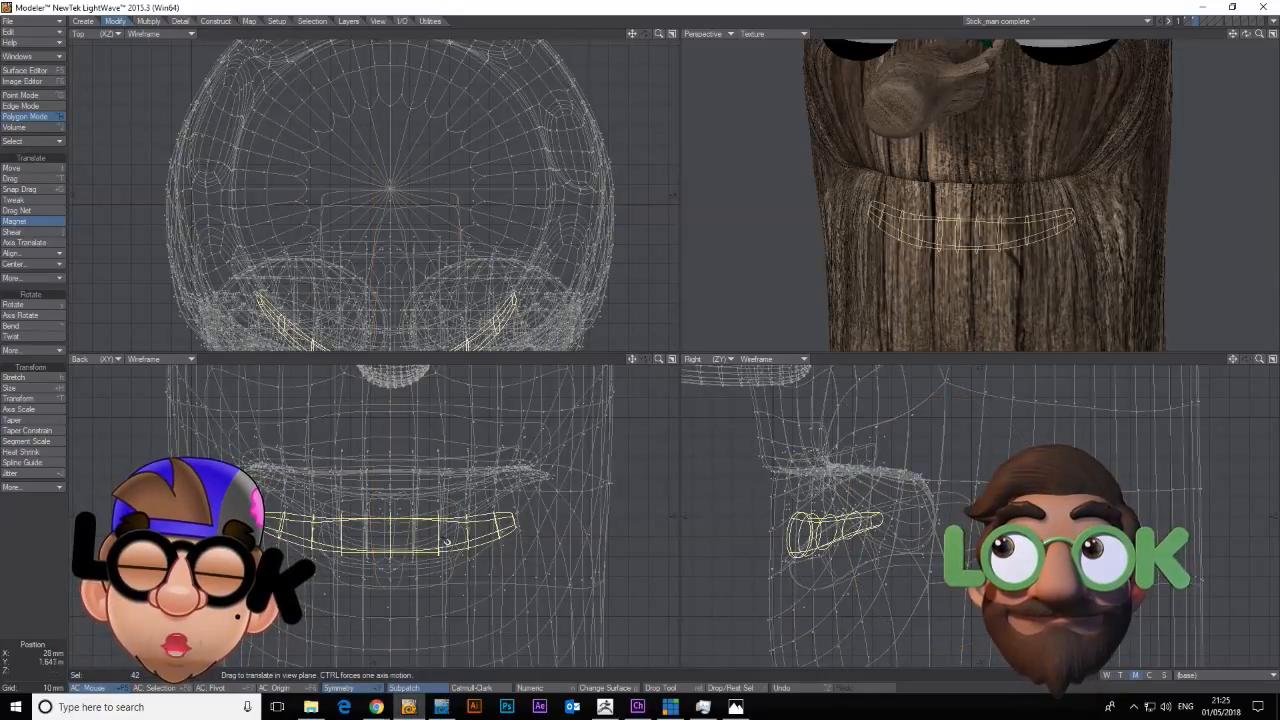
{"action": "left_click_drag", "start_coordinate": [438, 554], "coordinate": [554, 518]}
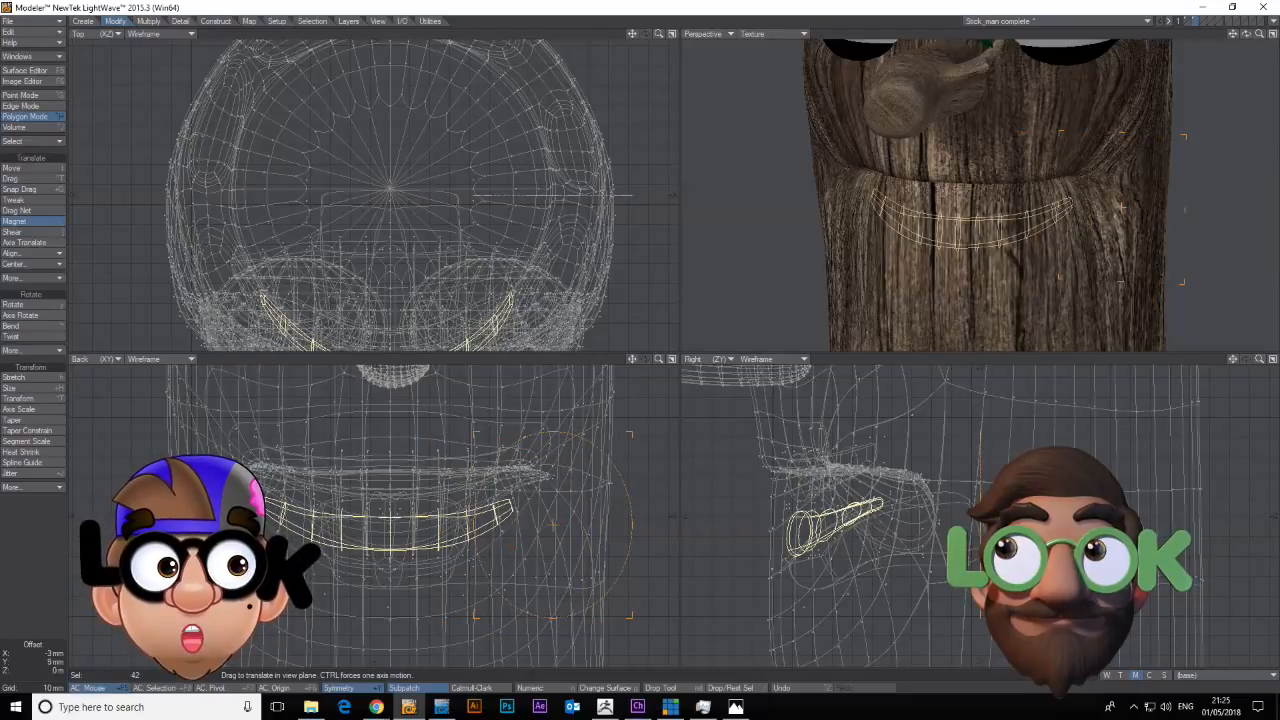
{"action": "key", "text": "space"}
{"action": "key", "text": "space"}
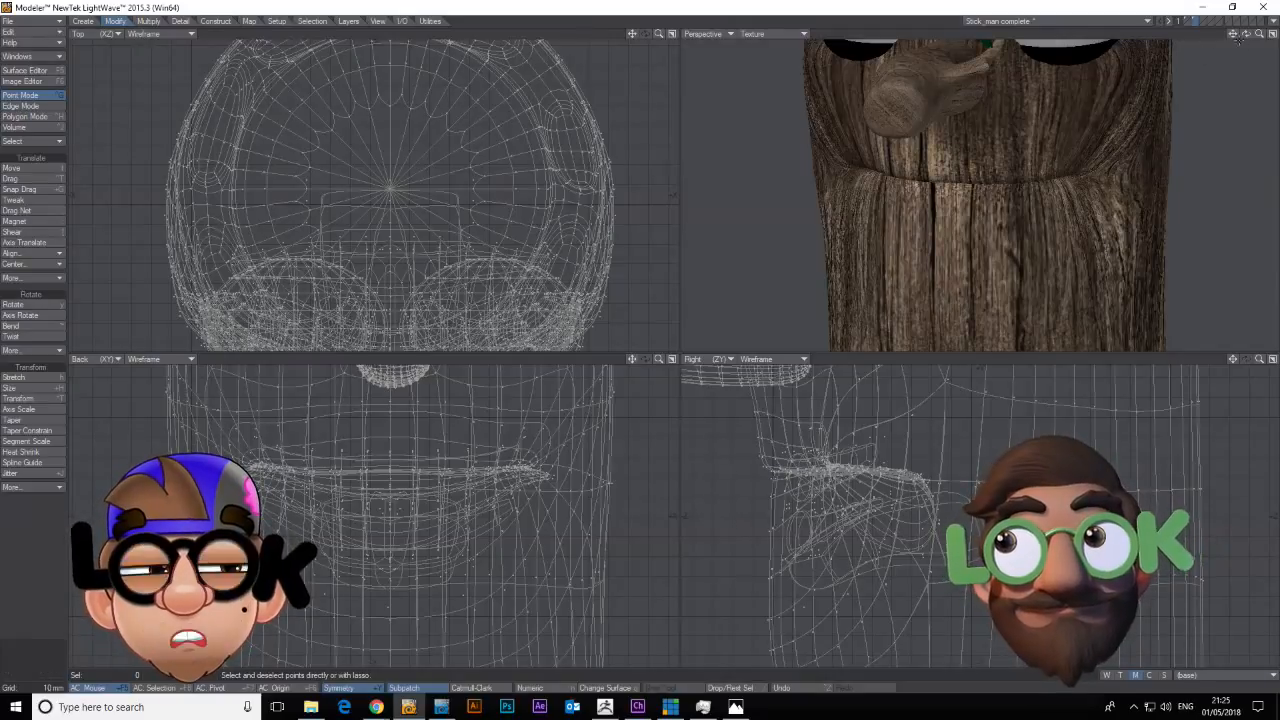
{"action": "key", "text": "a"}
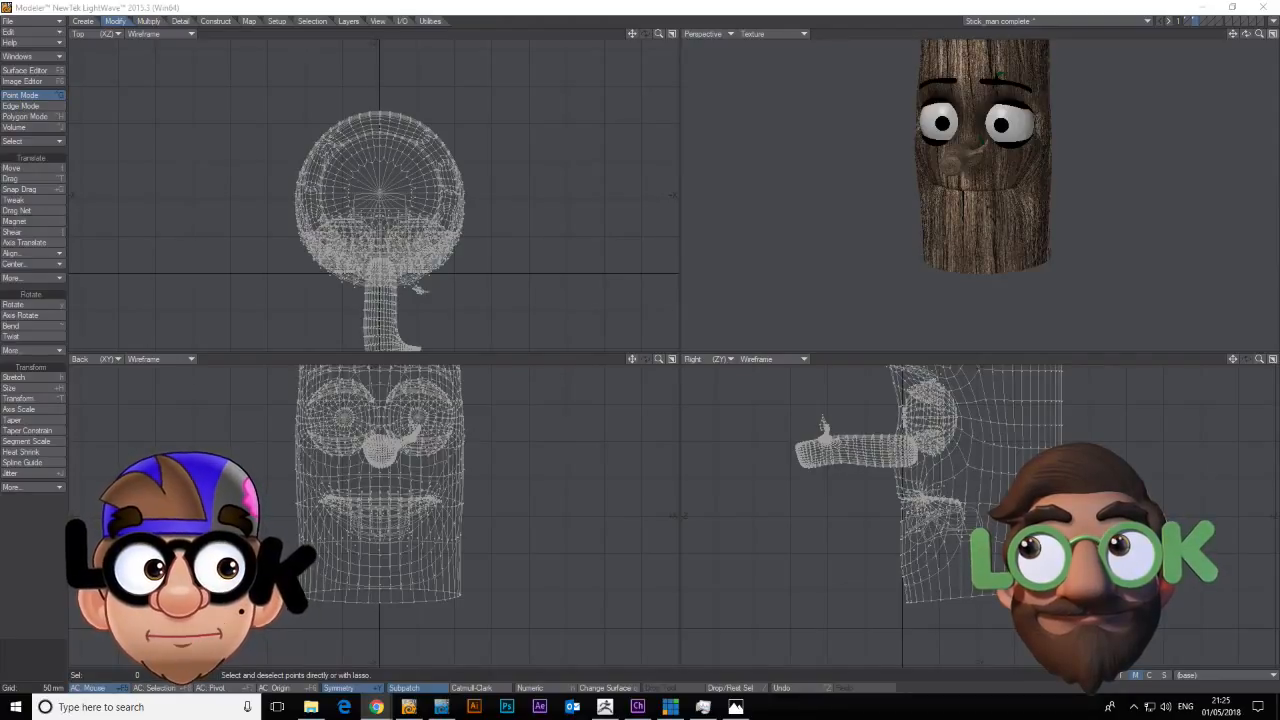
{"action": "left_click", "coordinate": [955, 5]}
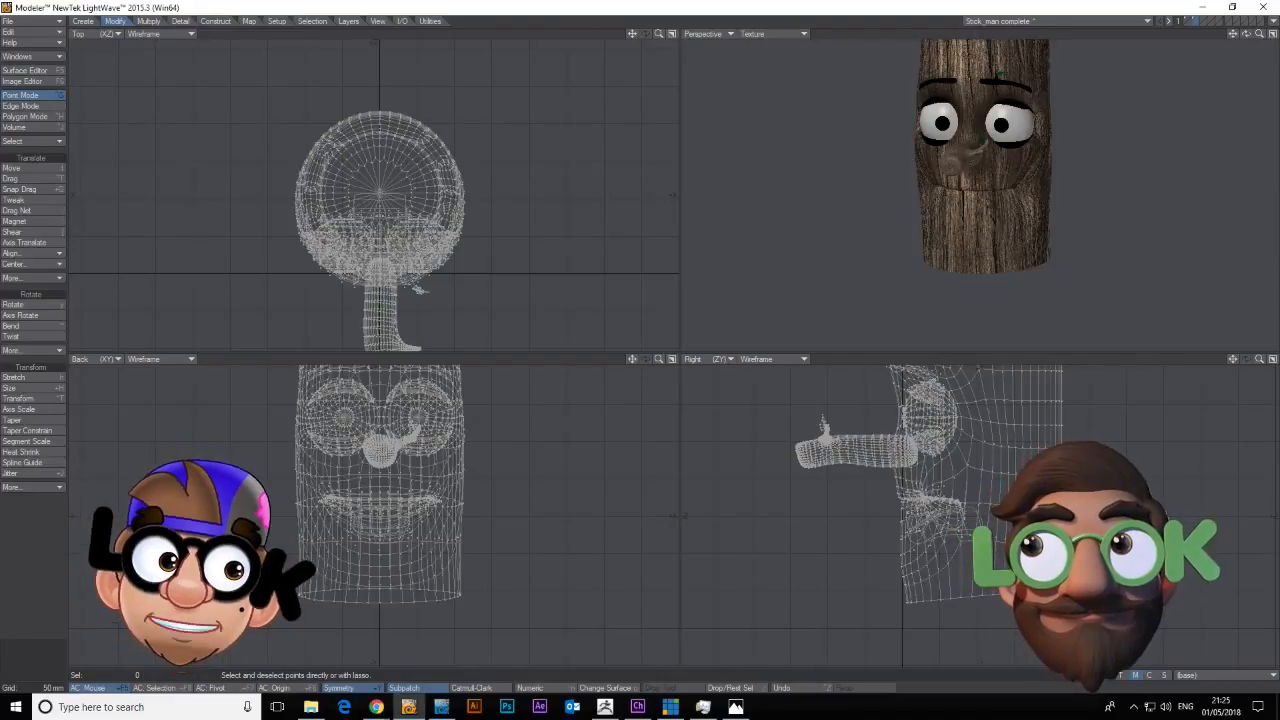
{"action": "key", "text": "alt+Tab"}
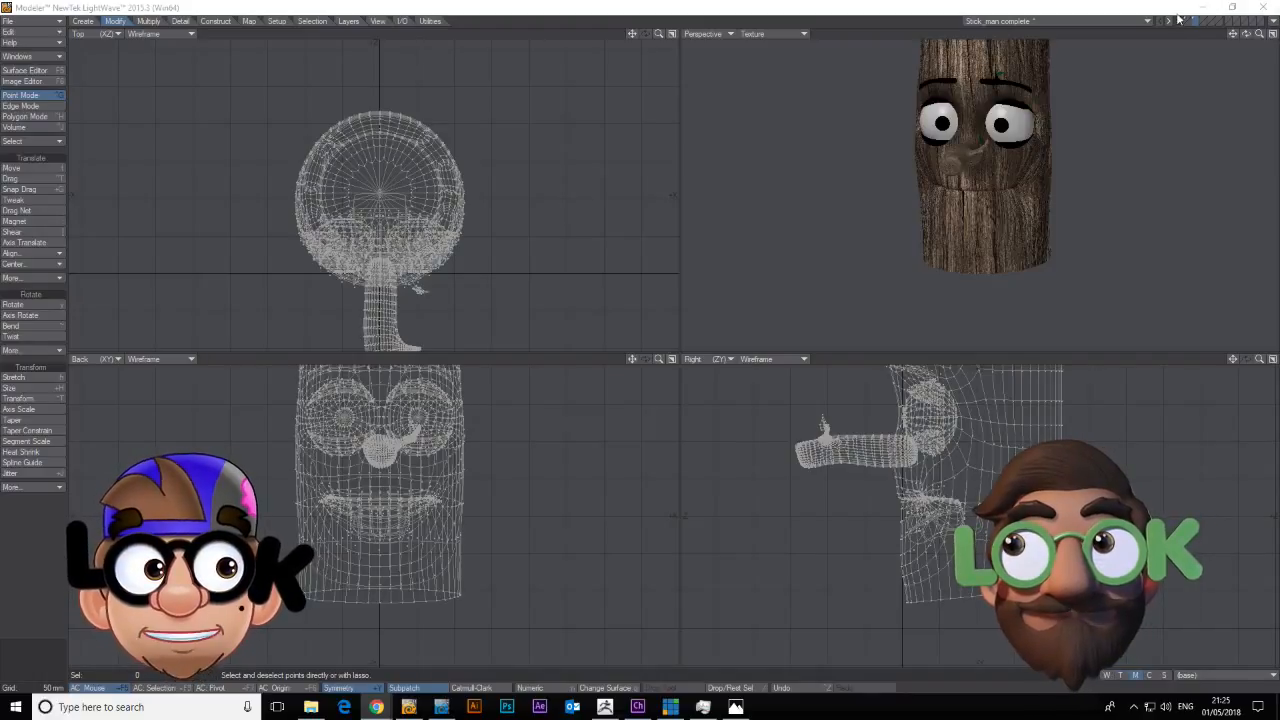
Check the teeth against the mouth shapes of the D, E, F, L and Oh endomorphs.
{"action": "left_click_drag", "start_coordinate": [1247, 35], "coordinate": [1233, 3]}
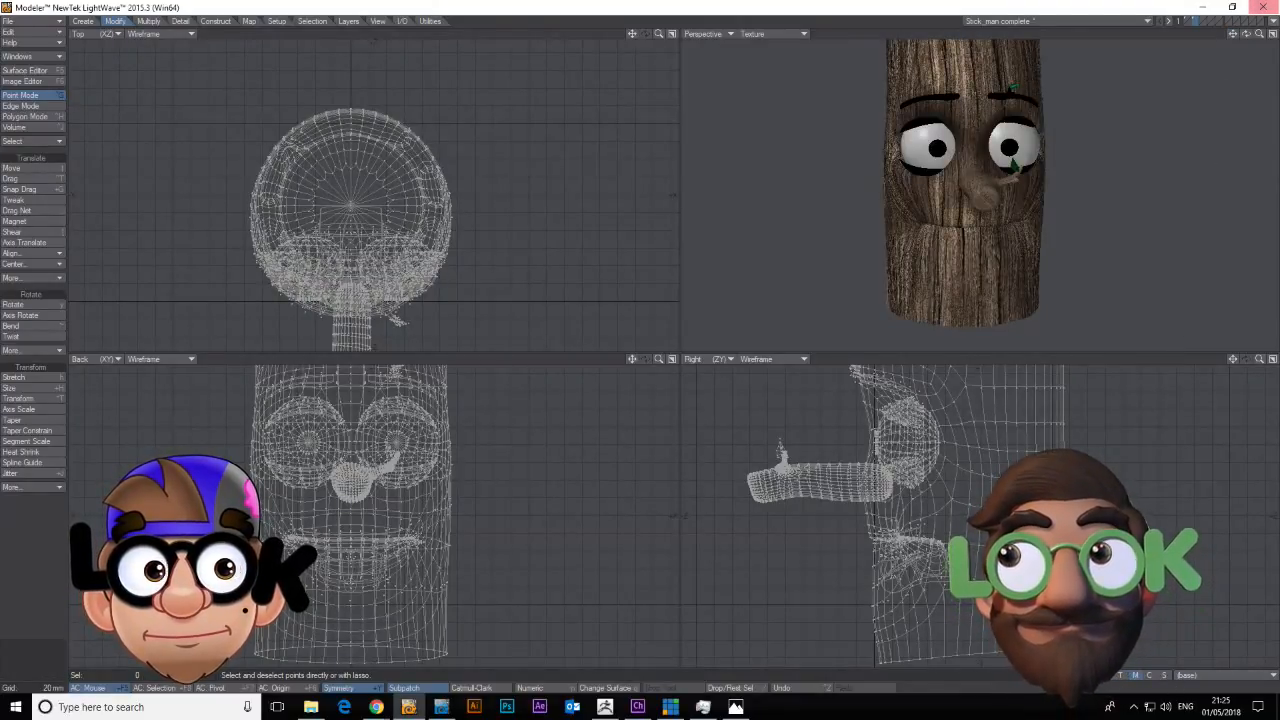
{"action": "mouse_move", "coordinate": [1247, 35]}
{"action": "left_mouse_down"}
{"action": "mouse_move", "coordinate": [1230, 37]}
{"action": "mouse_move", "coordinate": [1260, 36]}
{"action": "left_mouse_up"}
{"action": "left_click", "coordinate": [1241, 676]}
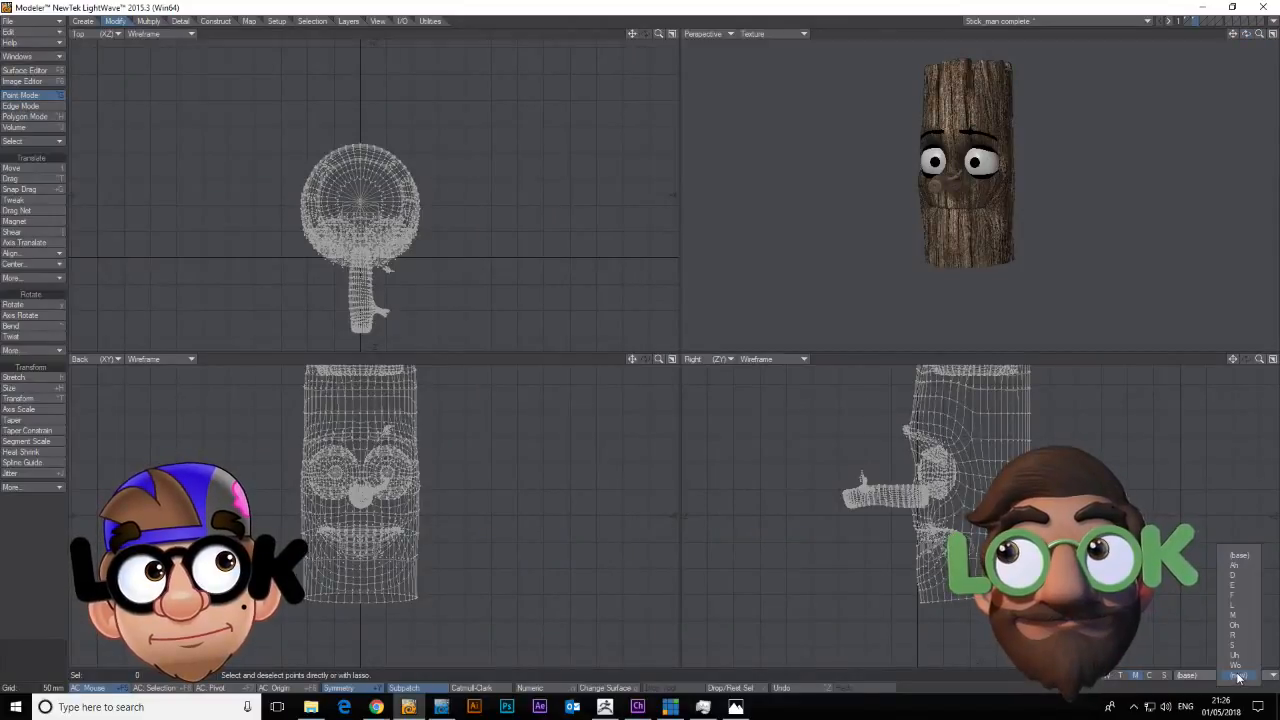
{"action": "left_click", "coordinate": [1240, 576]}
{"action": "left_click", "coordinate": [1220, 676]}
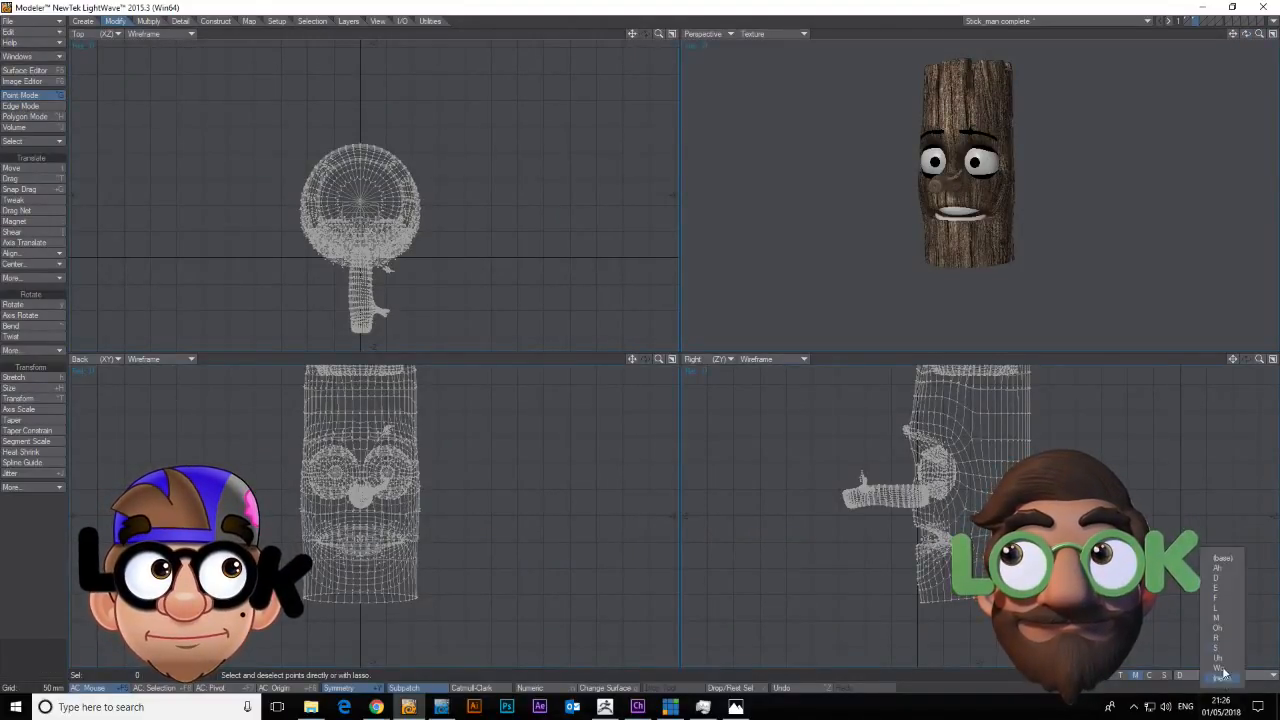
{"action": "left_click", "coordinate": [1215, 588]}
{"action": "left_click", "coordinate": [1220, 676]}
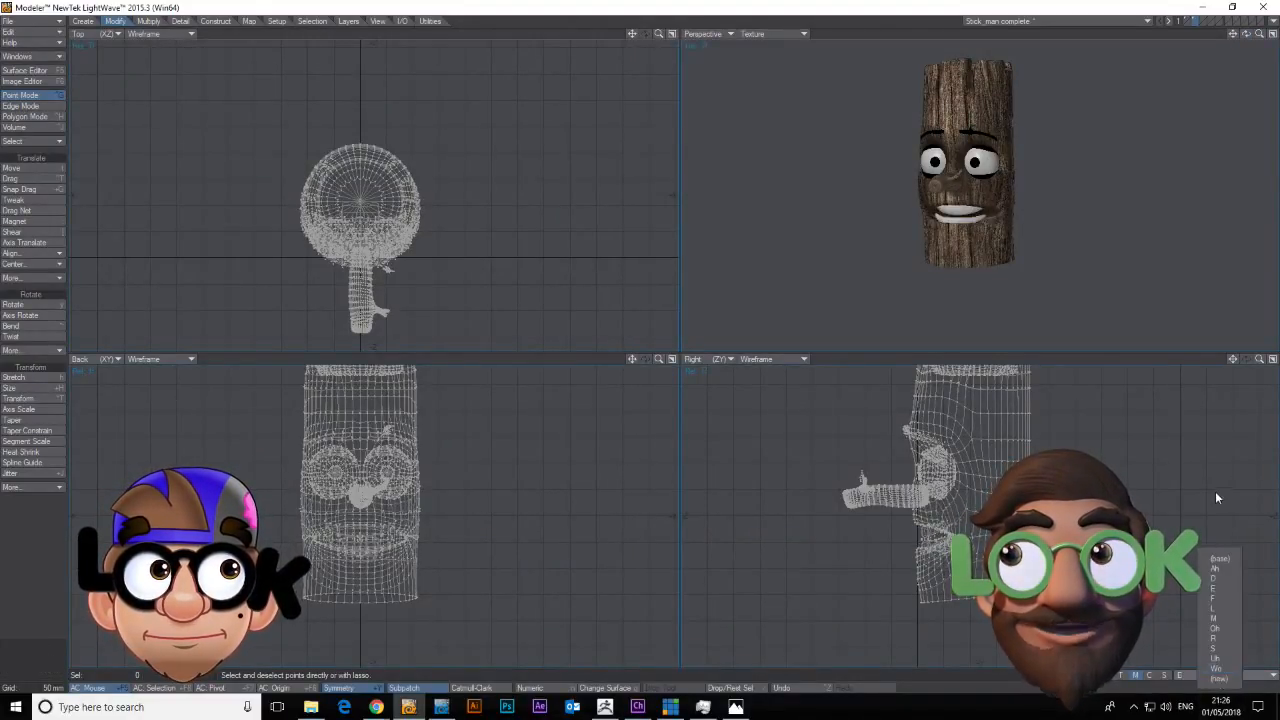
{"action": "left_click", "coordinate": [1214, 598]}
{"action": "left_click", "coordinate": [1222, 676]}
{"action": "left_click", "coordinate": [1230, 610]}
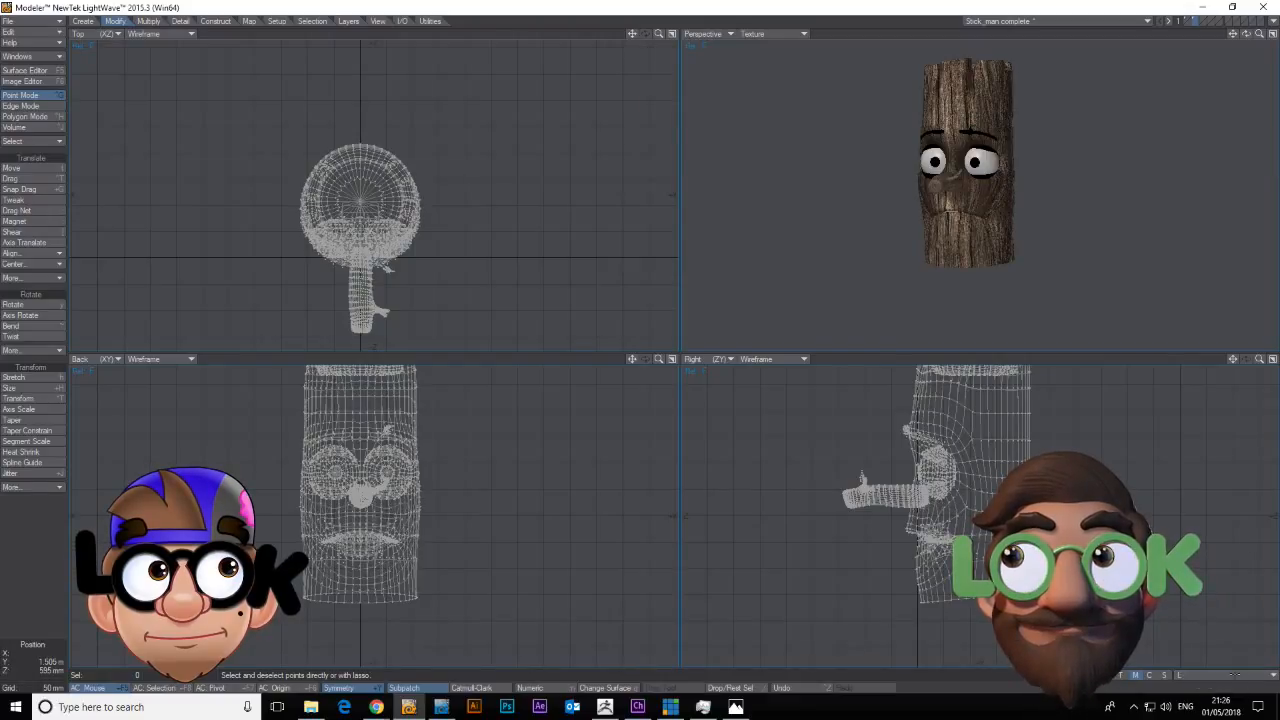
{"action": "left_click", "coordinate": [1220, 676]}
{"action": "left_click", "coordinate": [1235, 623]}
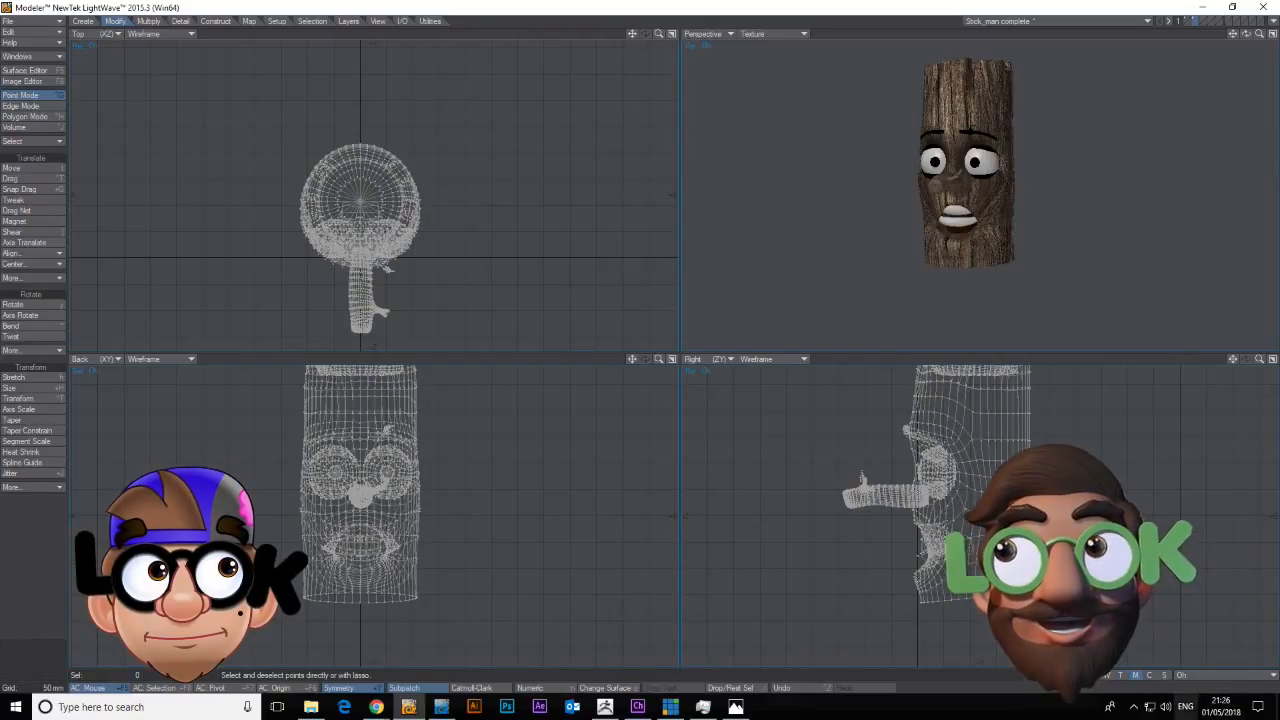
In the Ah endomorph, select the lower row of teeth and move it down toward the lower lip.
{"action": "left_click", "coordinate": [1220, 676]}
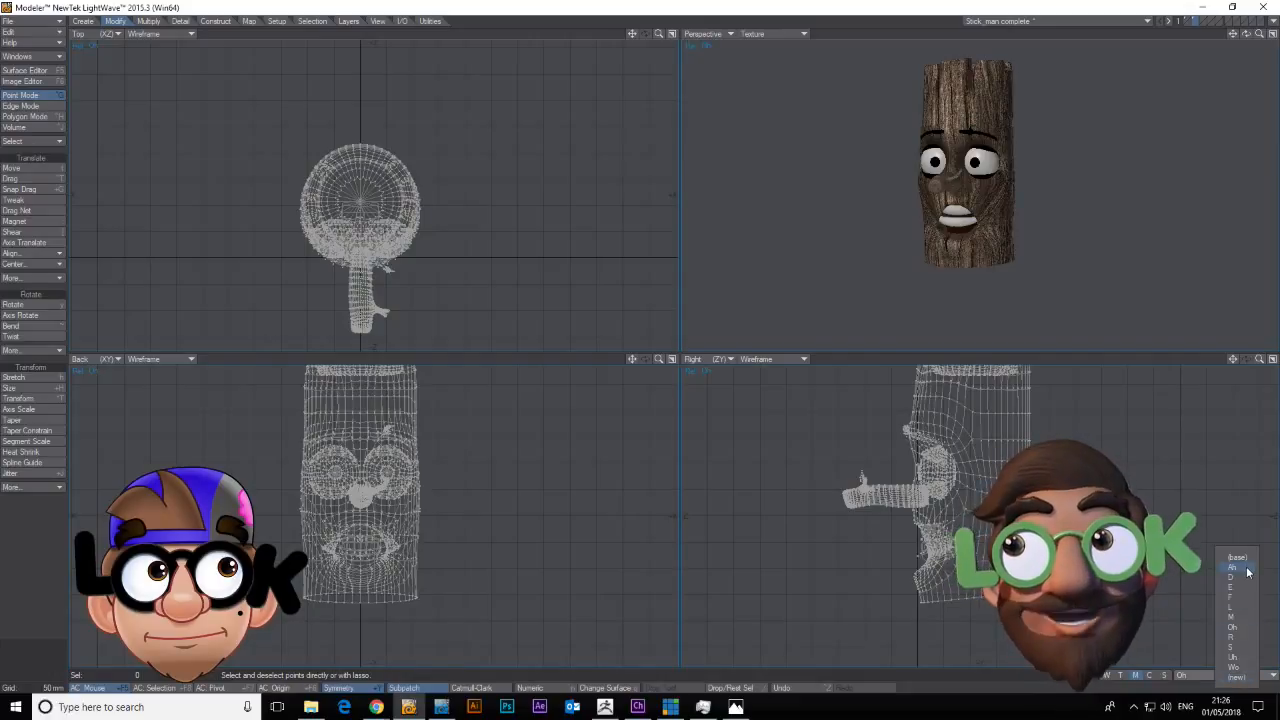
{"action": "left_click", "coordinate": [1246, 570]}
{"action": "left_click_drag", "start_coordinate": [1259, 34], "coordinate": [1063, 210]}
{"action": "key", "text": "ctrl+h"}
{"action": "double_click", "coordinate": [960, 240]}
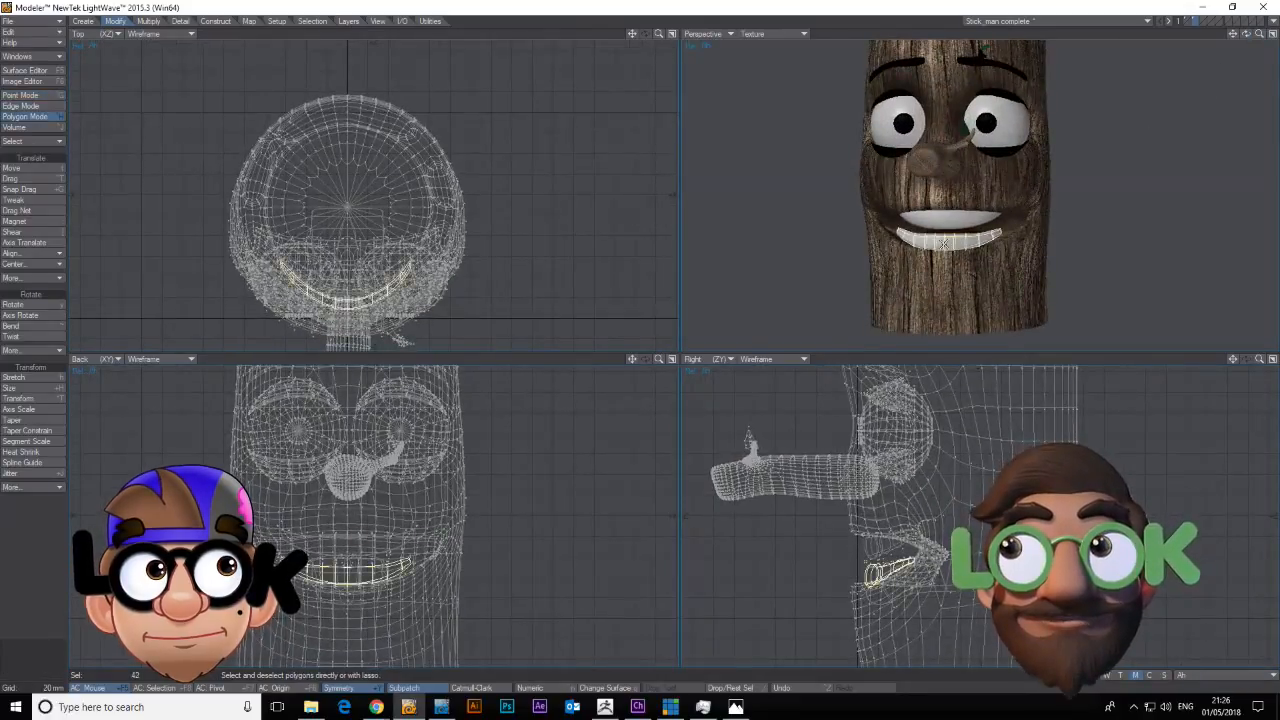
{"action": "key", "text": "t"}
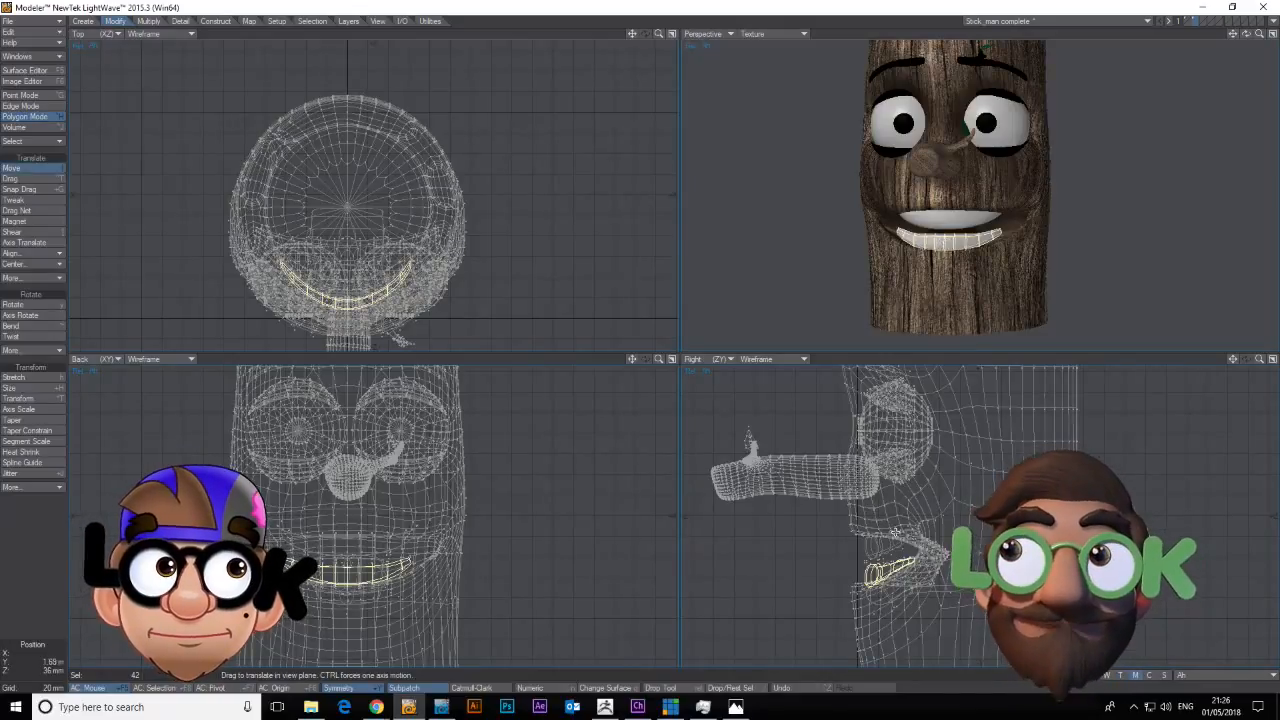
{"action": "left_click_drag", "start_coordinate": [889, 573], "coordinate": [889, 585]}
{"action": "key", "text": "space"}
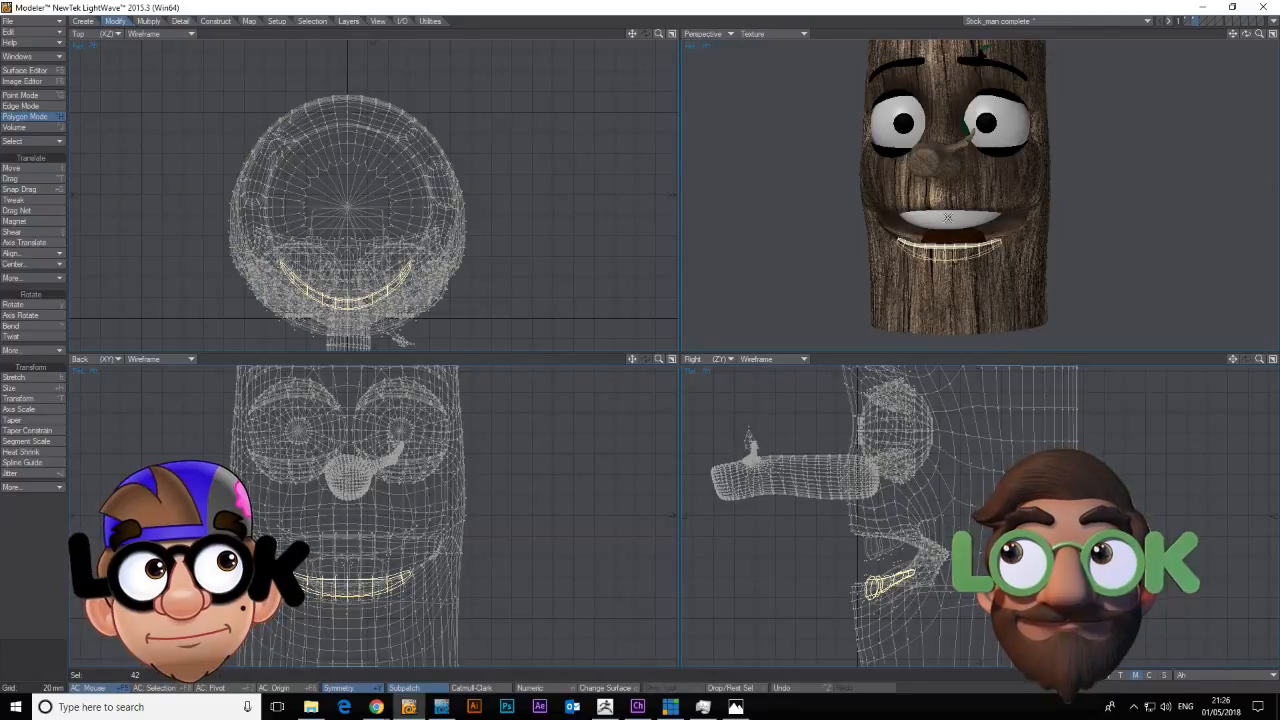
In the Ah endomorph, select the upper row of teeth, rotate it in the side view to fit the upper lip, and deselect it.
{"action": "key", "text": "slash"}
{"action": "left_click", "coordinate": [948, 218]}
{"action": "key", "text": "bracketright"}
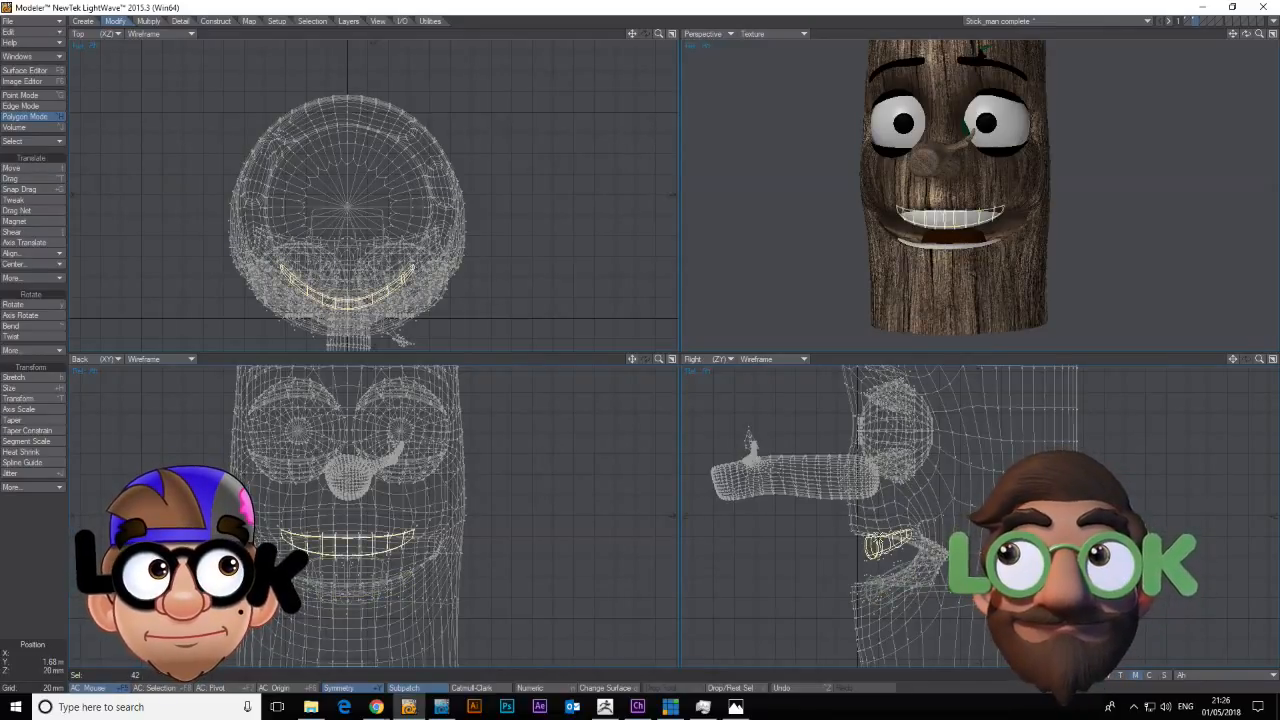
{"action": "key", "text": "y"}
{"action": "left_click_drag", "start_coordinate": [913, 531], "coordinate": [896, 531]}
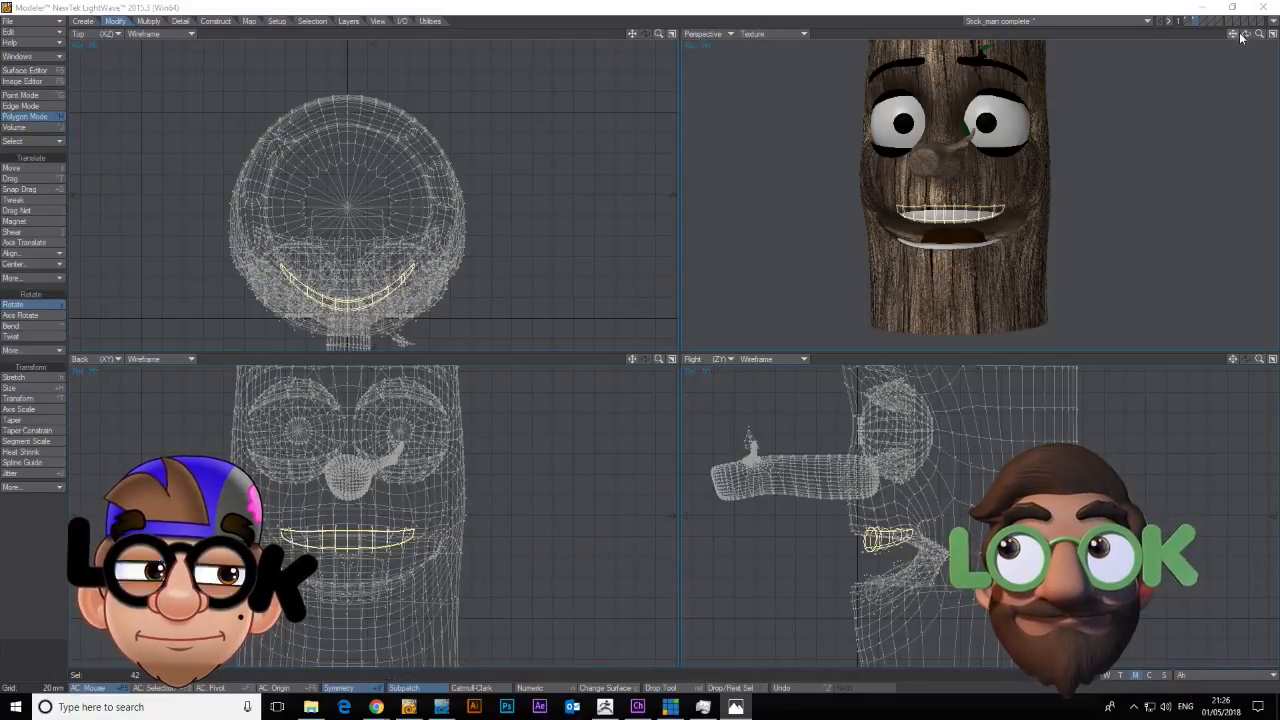
{"action": "left_click_drag", "start_coordinate": [1248, 39], "coordinate": [1257, 33]}
{"action": "key", "text": "space"}
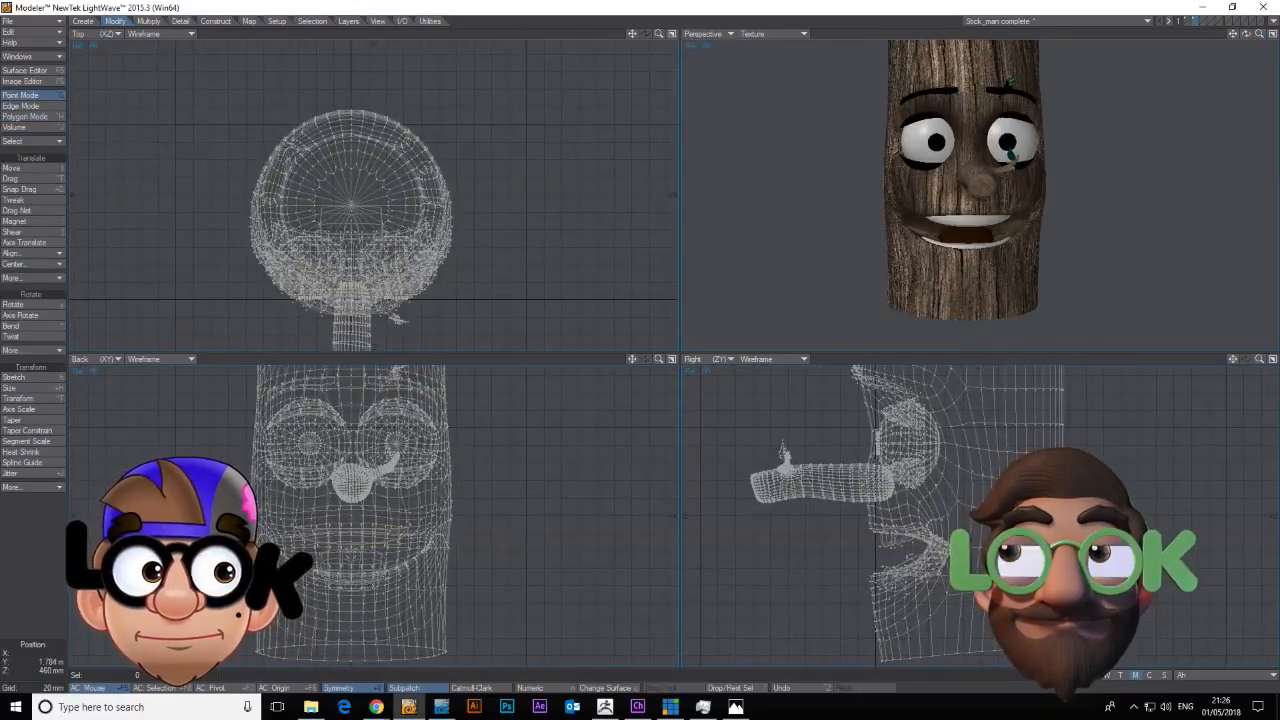
In the D endomorph, select both rows of teeth, pull them down with Magnet in the side view to fit the lips, and deselect them.
{"action": "left_click", "coordinate": [1200, 675]}
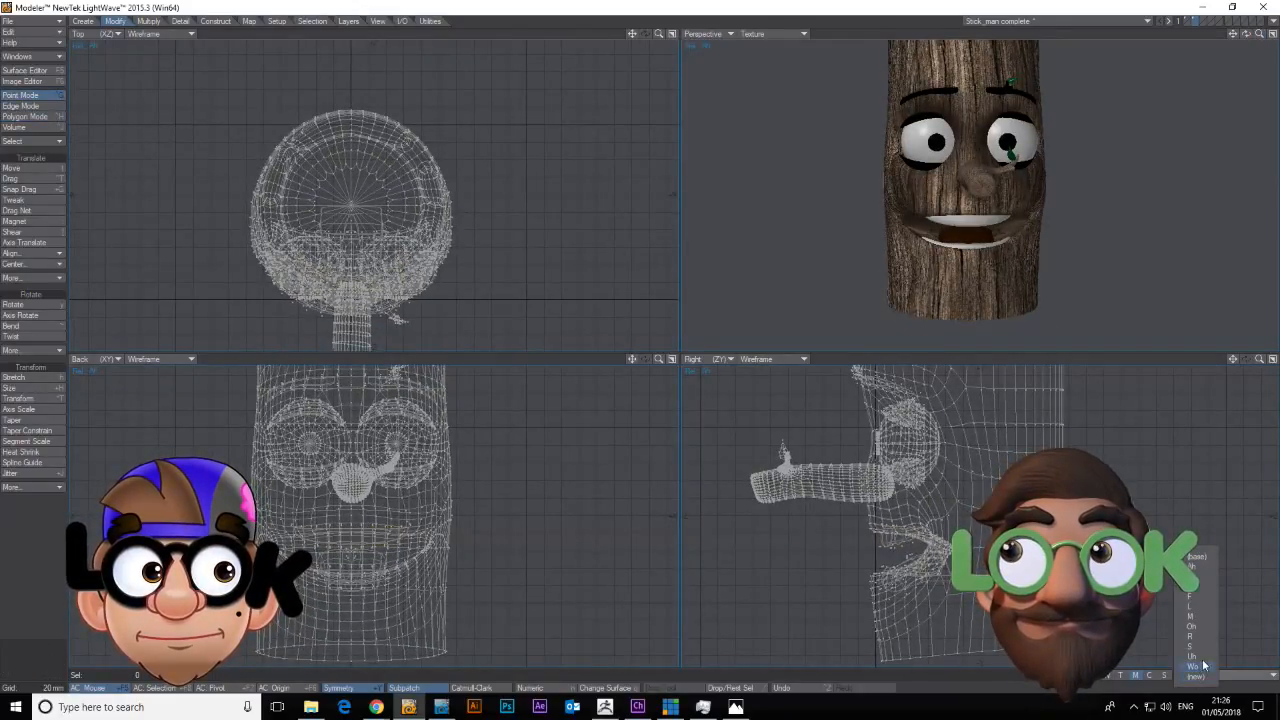
{"action": "left_click", "coordinate": [1207, 581]}
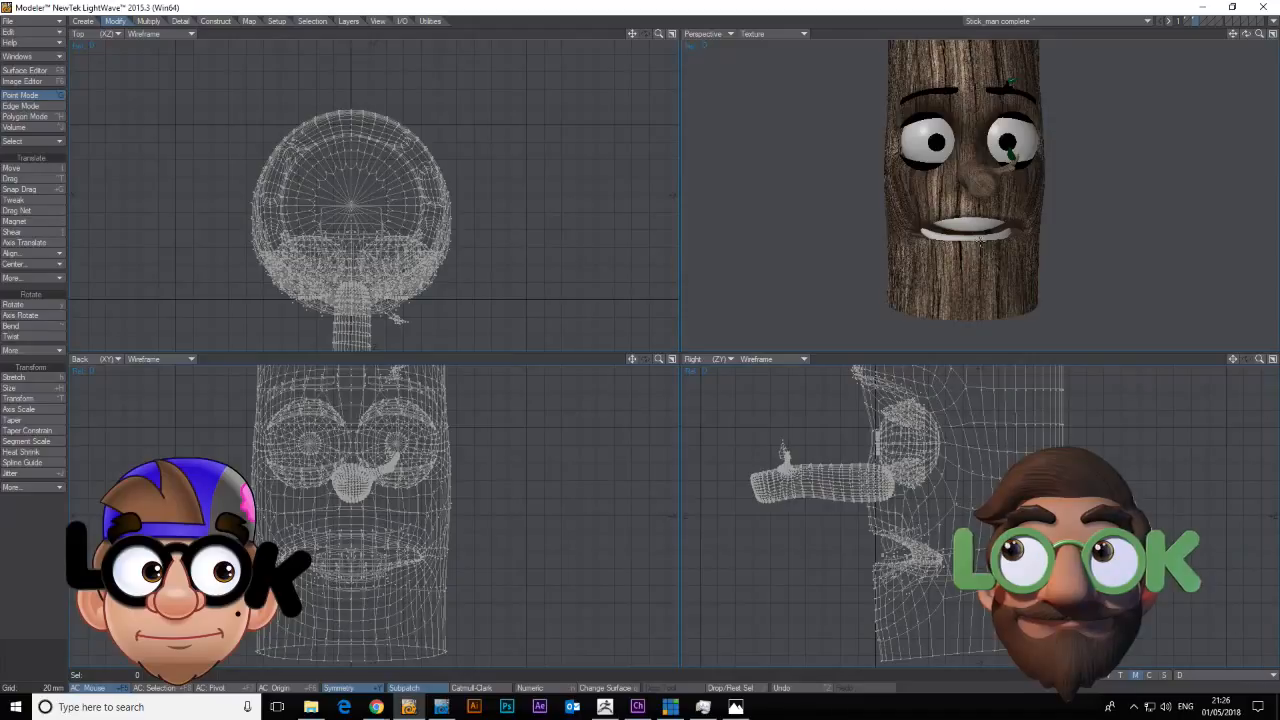
{"action": "key", "text": "space"}
{"action": "key", "text": "slash"}
{"action": "left_click", "coordinate": [983, 236]}
{"action": "key", "text": "bracketright"}
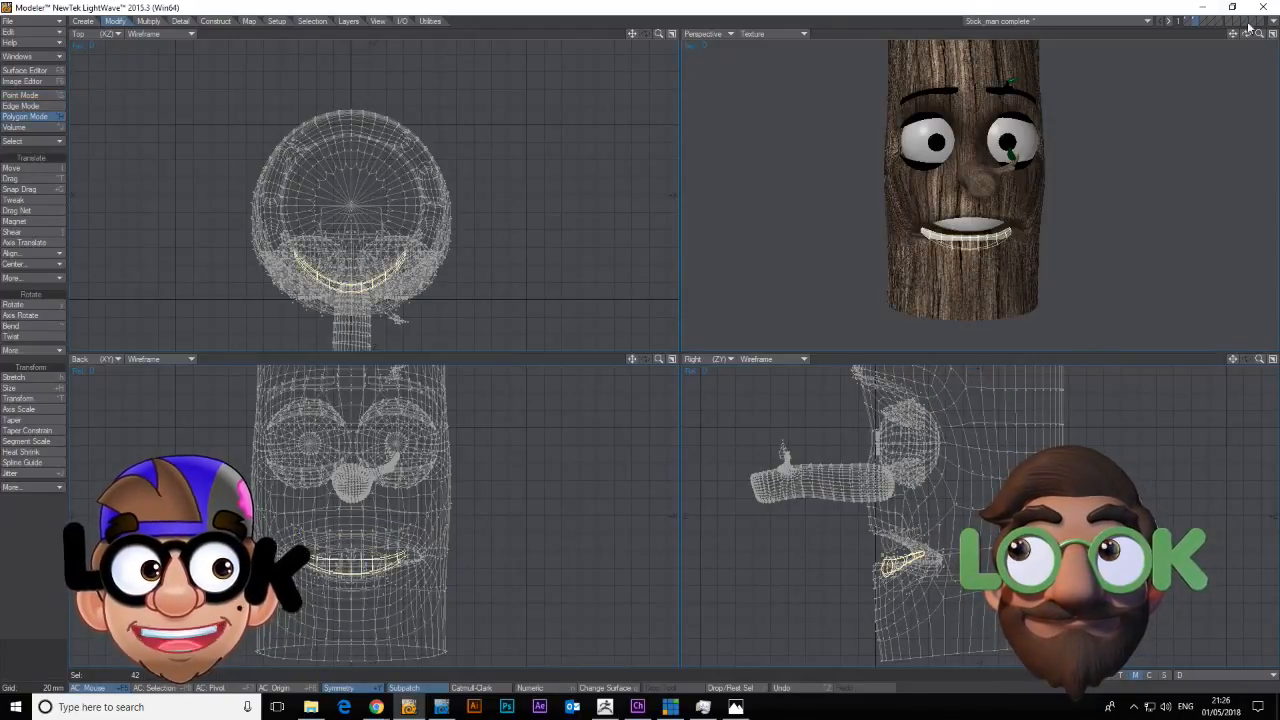
{"action": "left_click_drag", "start_coordinate": [1259, 36], "coordinate": [1275, 37]}
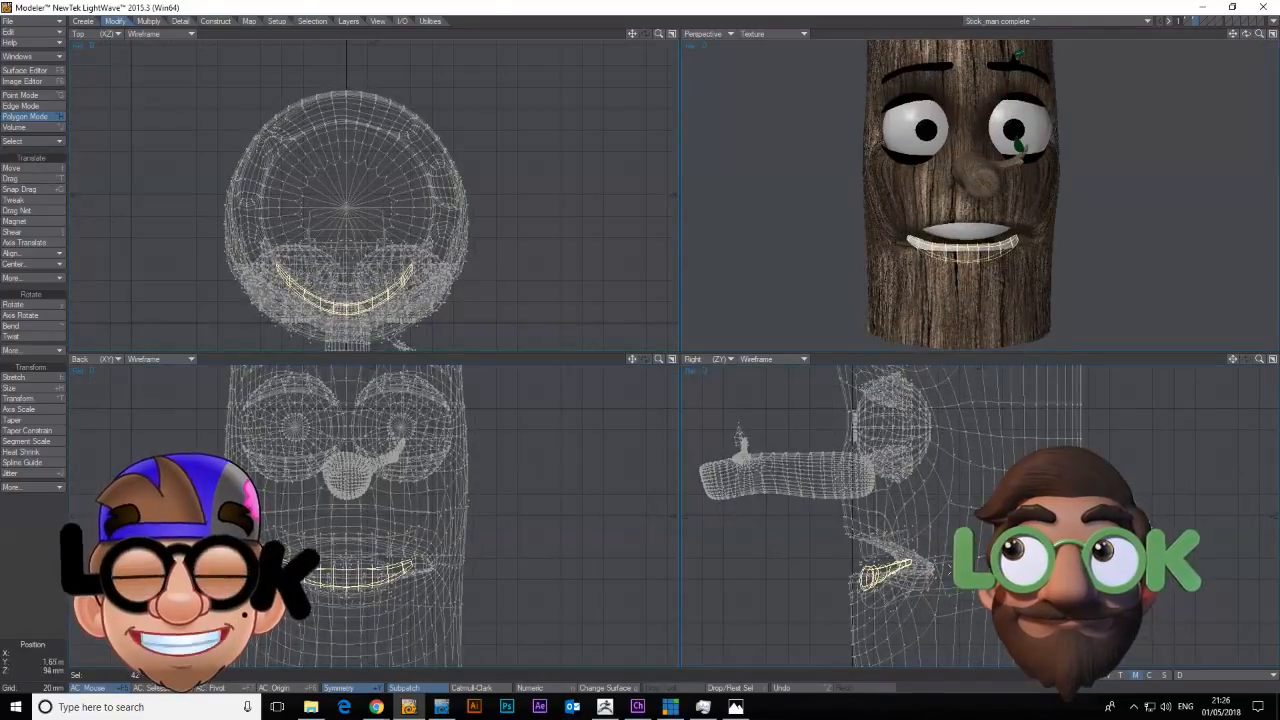
{"action": "left_click", "coordinate": [868, 546]}
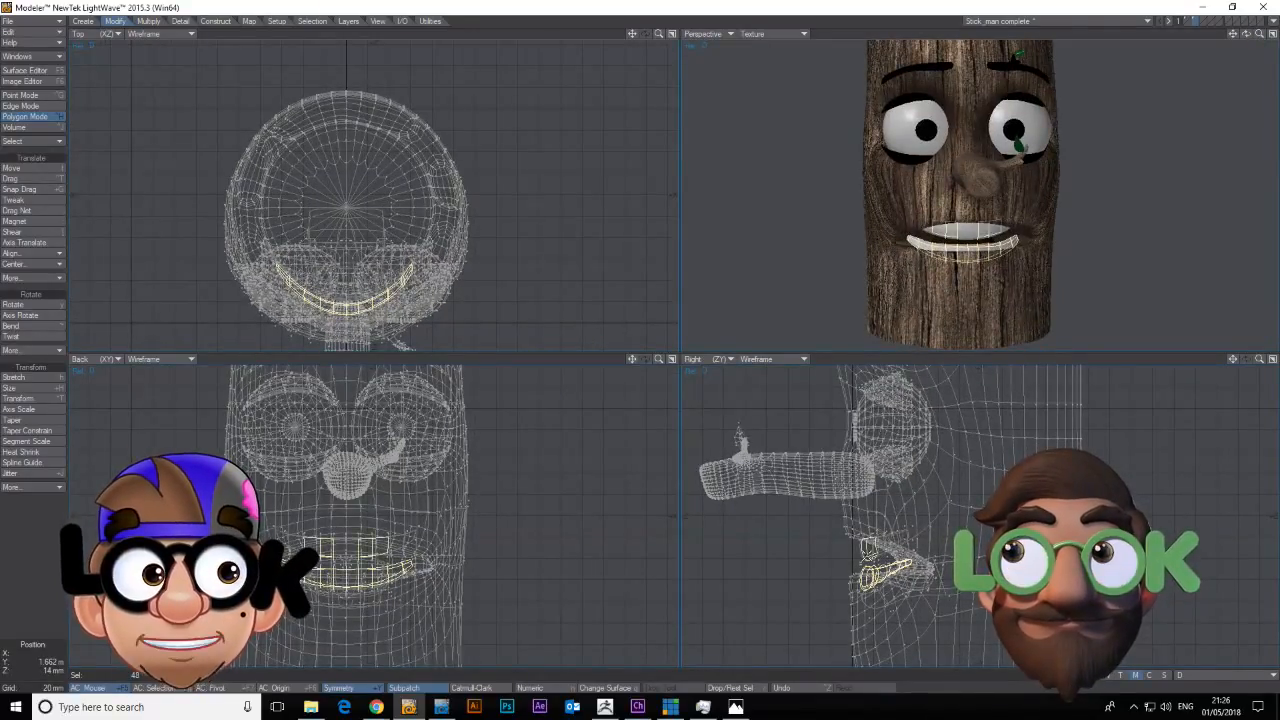
{"action": "key", "text": "bracketright"}
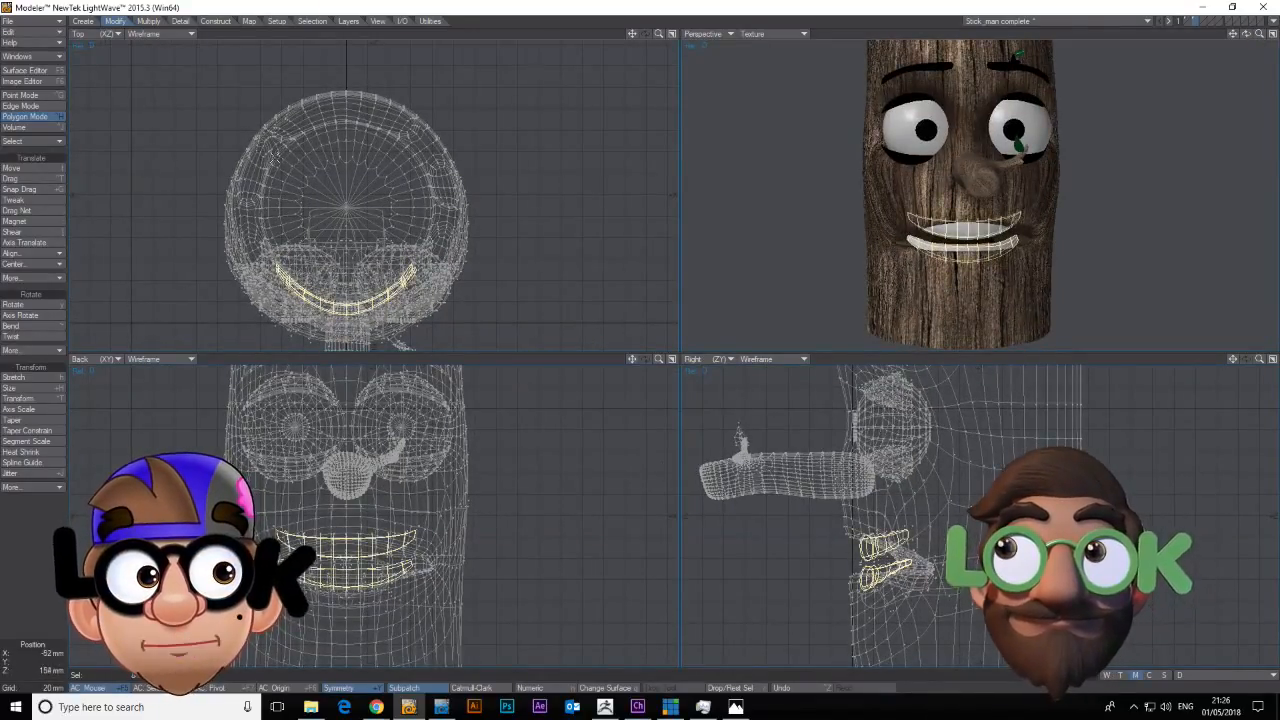
{"action": "left_click", "coordinate": [22, 221]}
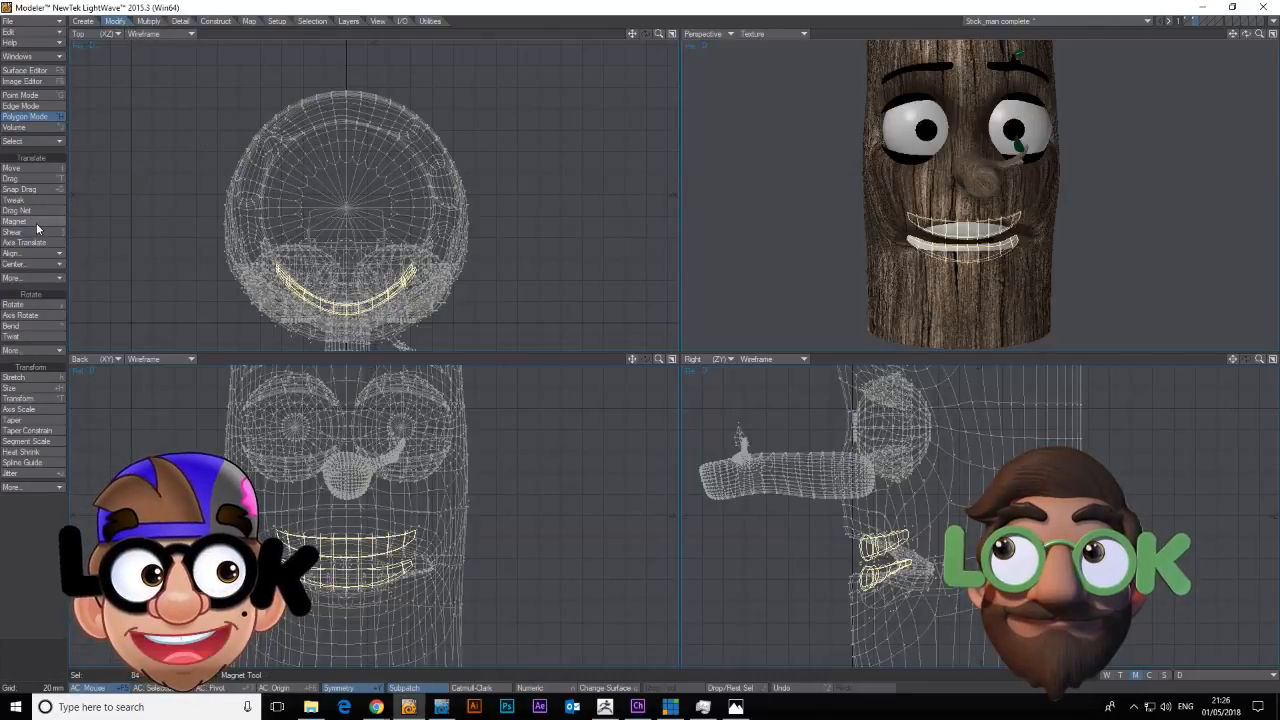
{"action": "right_click_drag", "start_coordinate": [972, 606], "coordinate": [976, 608]}
{"action": "left_click_drag", "start_coordinate": [976, 608], "coordinate": [974, 629]}
{"action": "key", "text": "space"}
{"action": "key", "text": "space"}
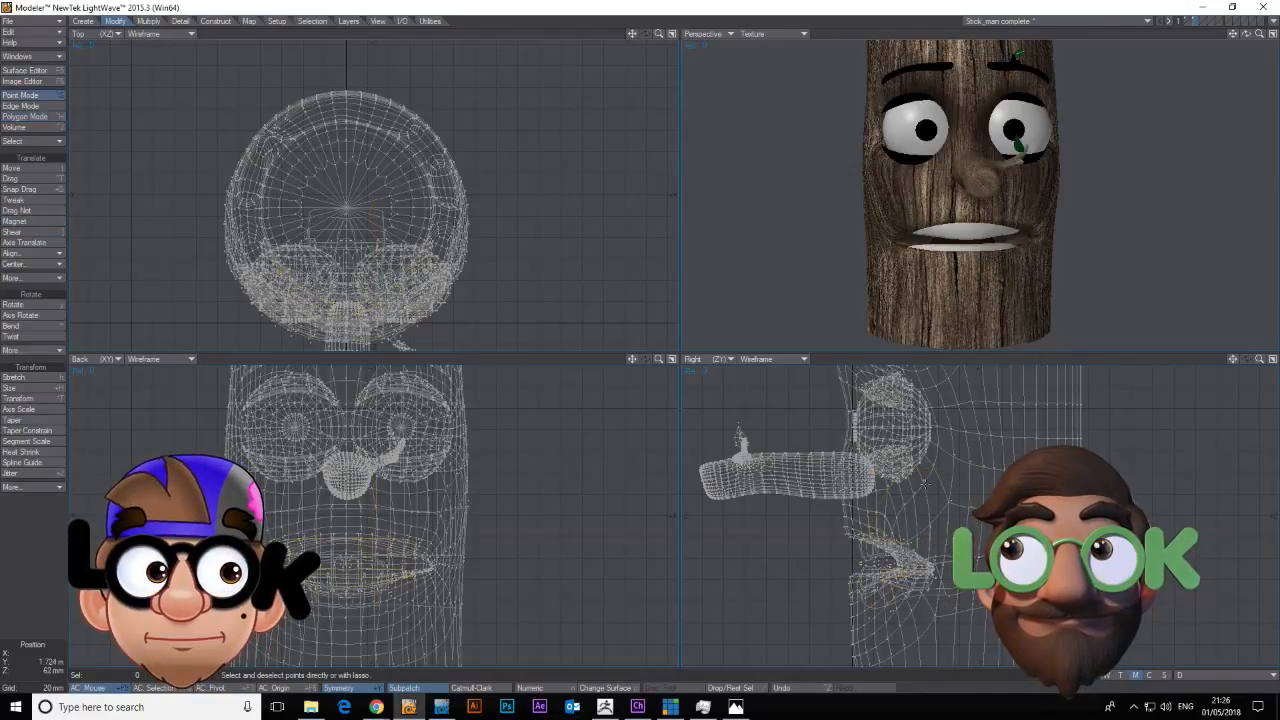
In the E endomorph, select only the lower row of teeth and use Magnet to lower and flatten it against the lower lip.
{"action": "left_click", "coordinate": [1207, 675]}
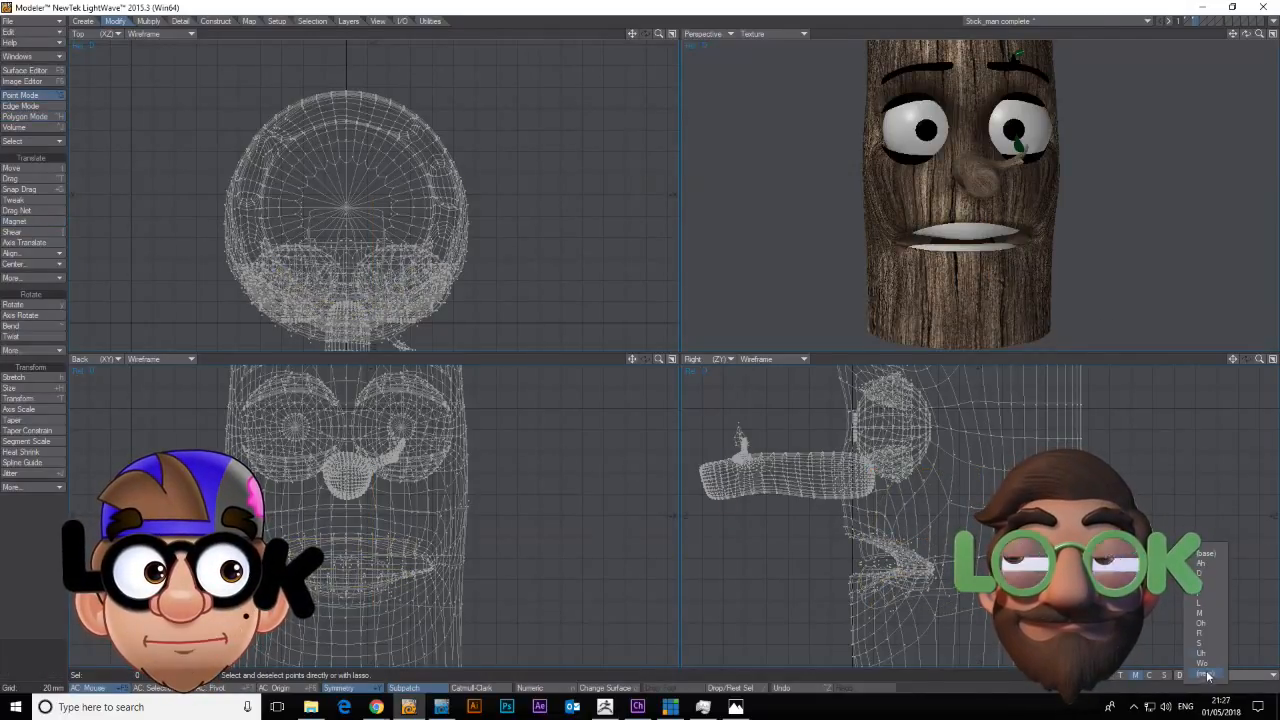
{"action": "left_click", "coordinate": [1210, 591]}
{"action": "key", "text": "space"}
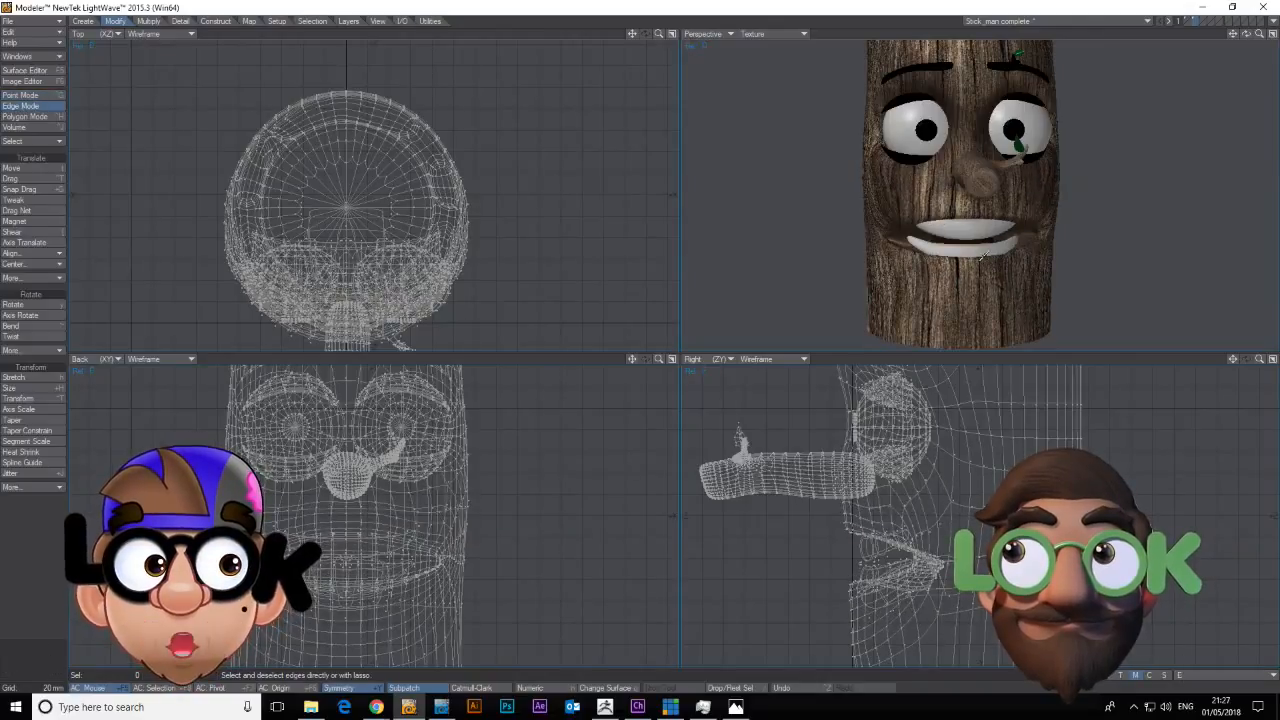
{"action": "key", "text": "space"}
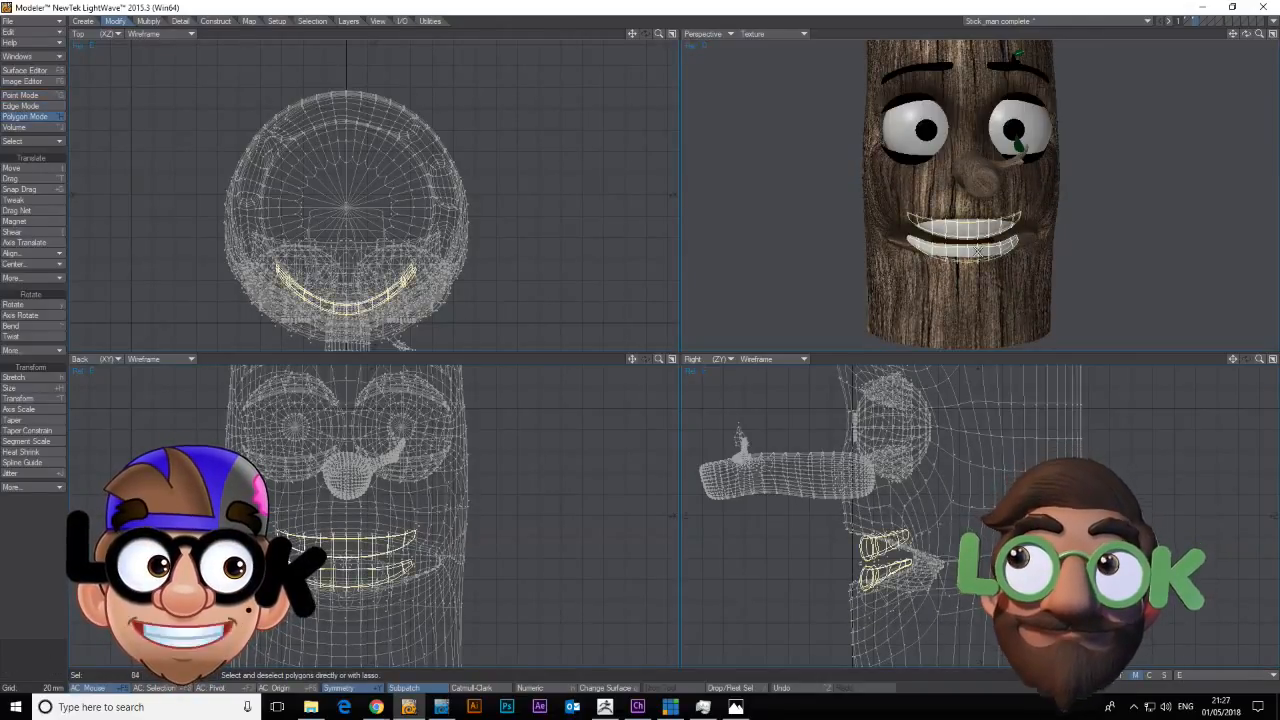
{"action": "key", "text": "slash"}
{"action": "left_click", "coordinate": [978, 252]}
{"action": "key", "text": "bracketright"}
{"action": "left_click", "coordinate": [33, 224]}
{"action": "left_click_drag", "start_coordinate": [918, 570], "coordinate": [918, 576]}
{"action": "right_click_drag", "start_coordinate": [374, 624], "coordinate": [382, 626]}
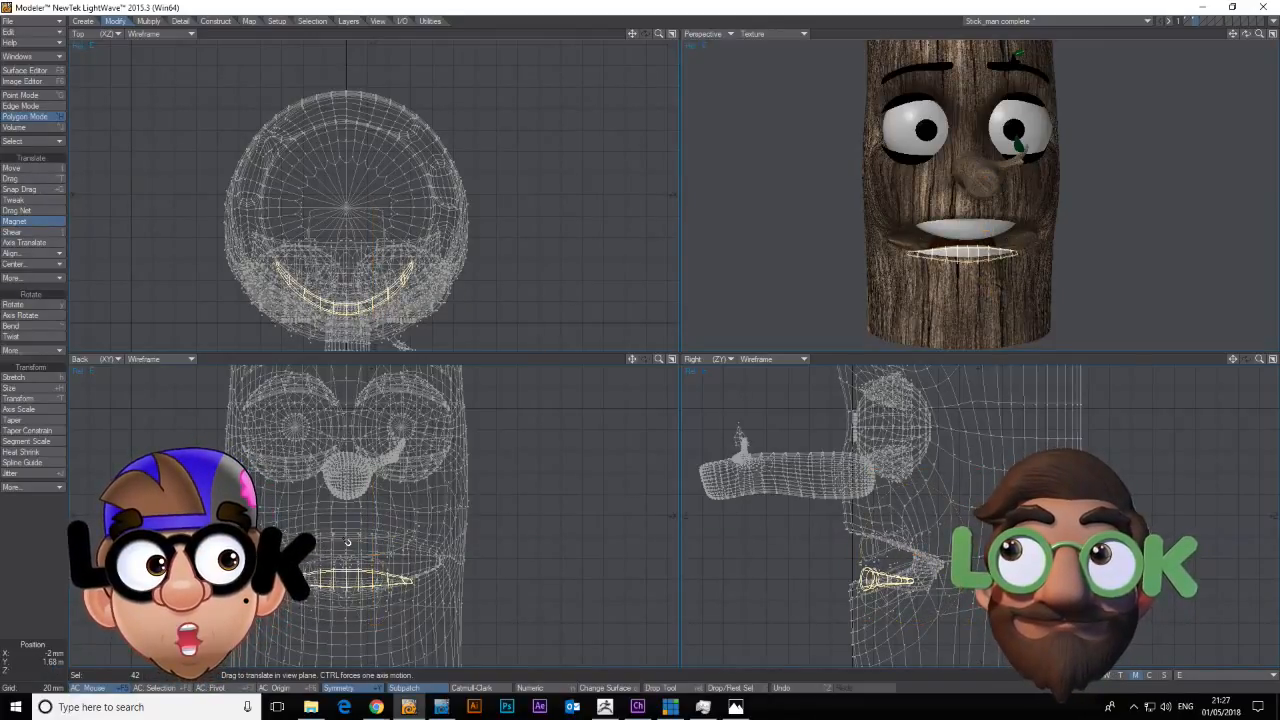
{"action": "left_click_drag", "start_coordinate": [342, 544], "coordinate": [342, 553]}
{"action": "key", "text": "space"}
In the E endomorph, select only the upper row of teeth, rotate it in the side view, lower its outer ends with Magnet, and deselect it.
{"action": "key", "text": "slash"}
{"action": "left_click", "coordinate": [869, 553]}
{"action": "key", "text": "bracketright"}
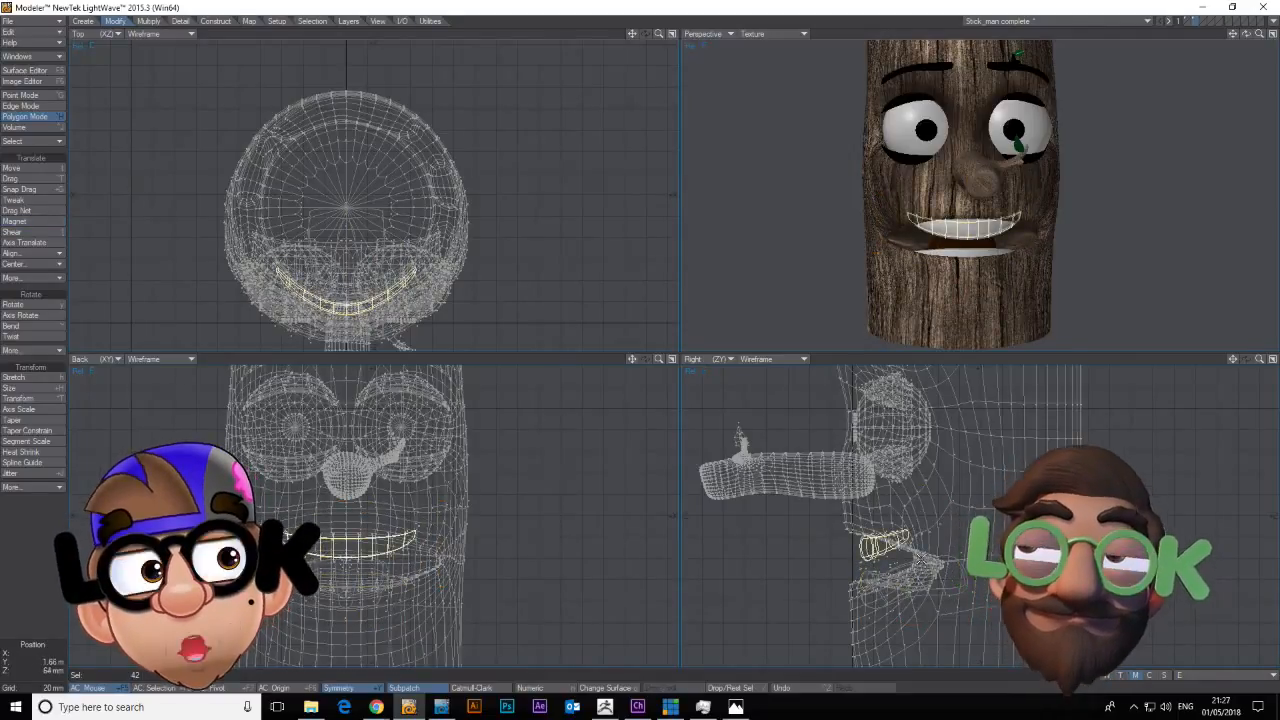
{"action": "key", "text": "y"}
{"action": "left_click_drag", "start_coordinate": [908, 548], "coordinate": [888, 548]}
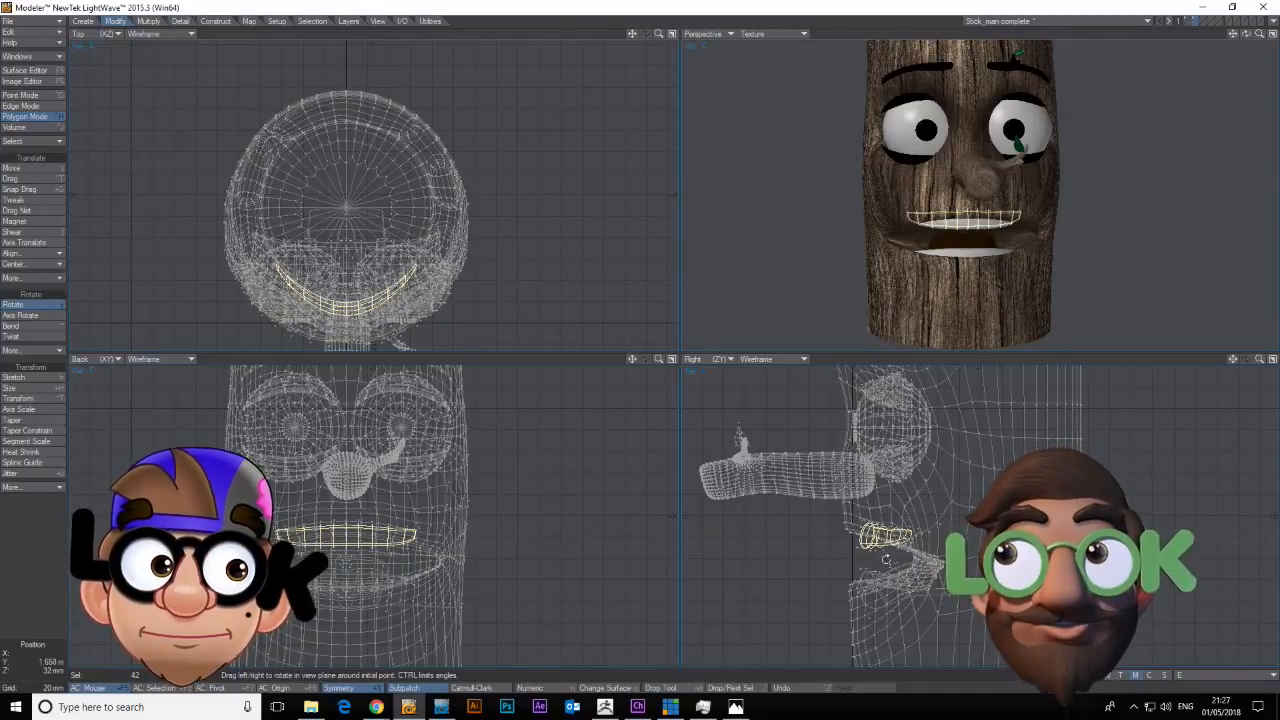
{"action": "left_click", "coordinate": [34, 223]}
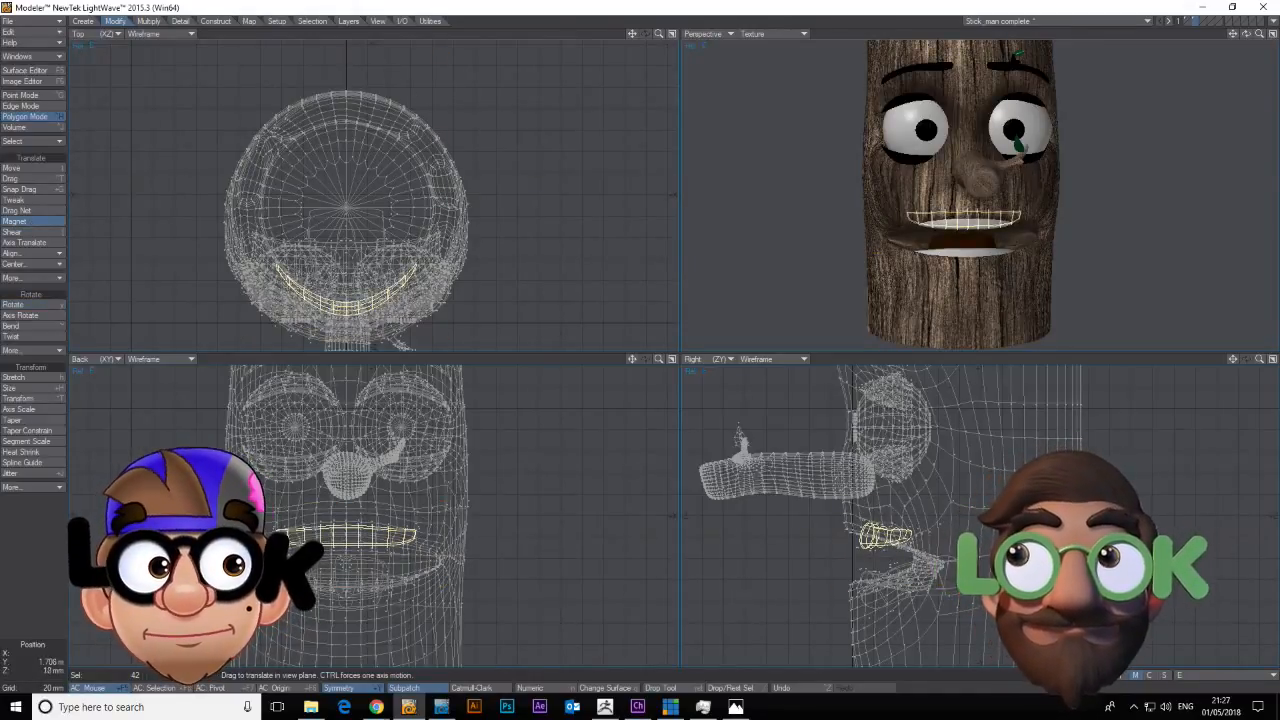
{"action": "mouse_move", "coordinate": [872, 509]}
{"action": "left_mouse_down"}
{"action": "mouse_move", "coordinate": [861, 505]}
{"action": "mouse_move", "coordinate": [871, 527]}
{"action": "left_mouse_up"}
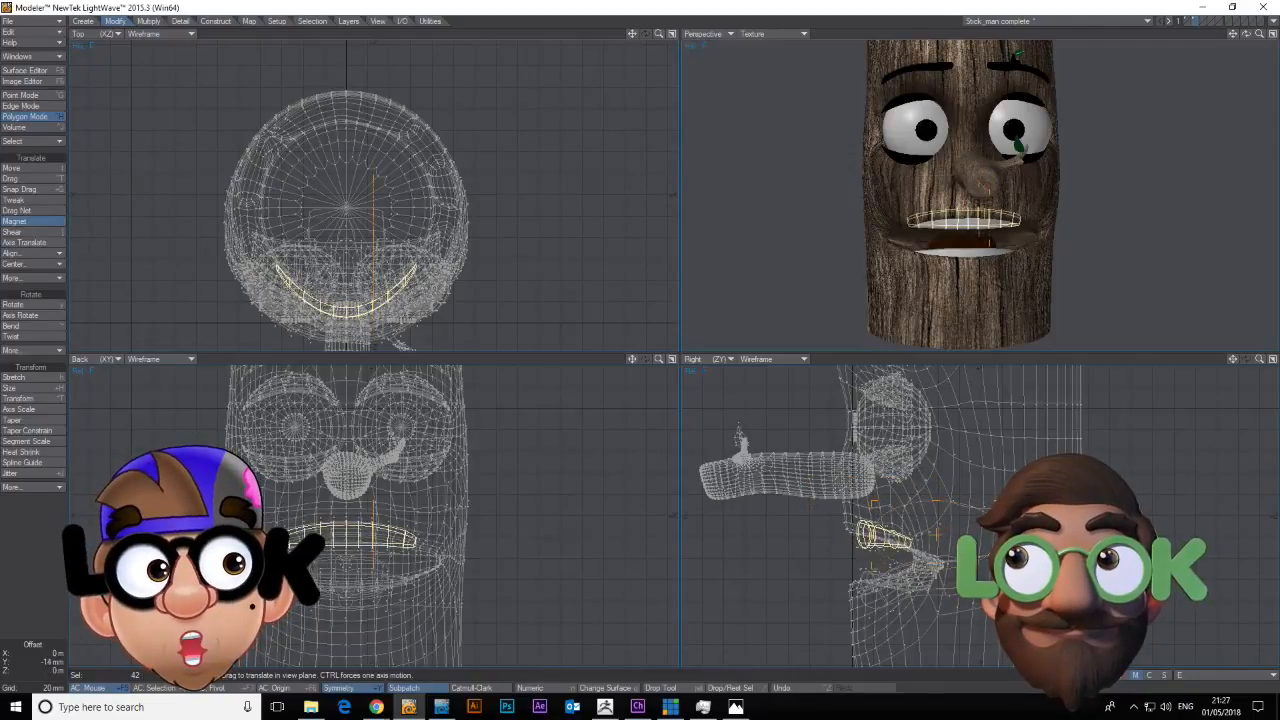
{"action": "key", "text": "space"}
{"action": "key", "text": "space"}
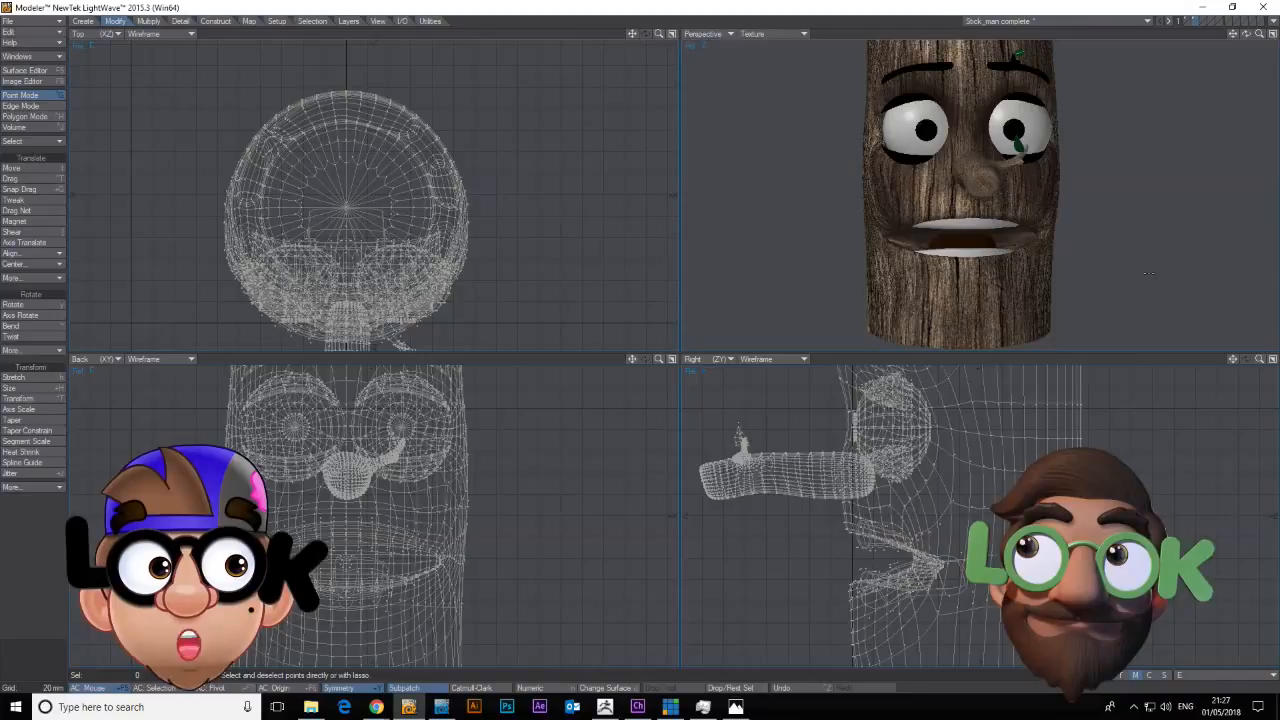
In the F endomorph, select the upper row of teeth and move it forward and slightly down to rest over the lower lip.
{"action": "left_click", "coordinate": [1200, 676]}
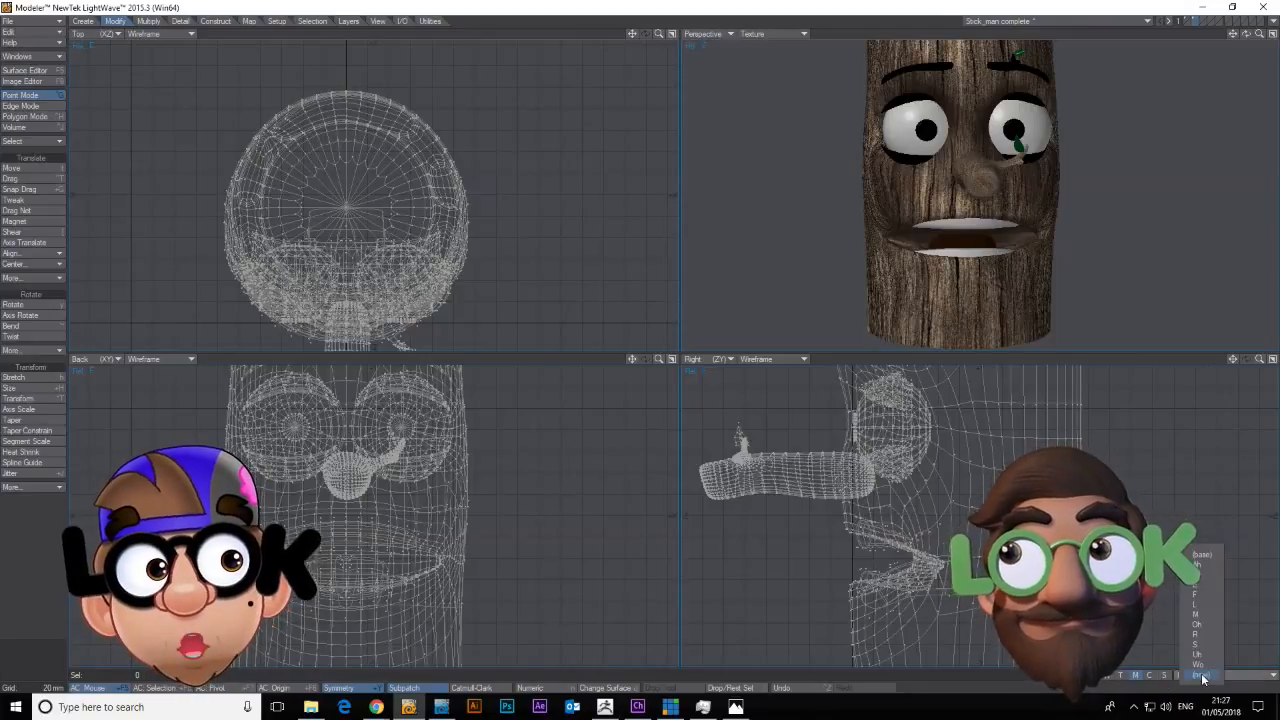
{"action": "left_click", "coordinate": [1215, 598]}
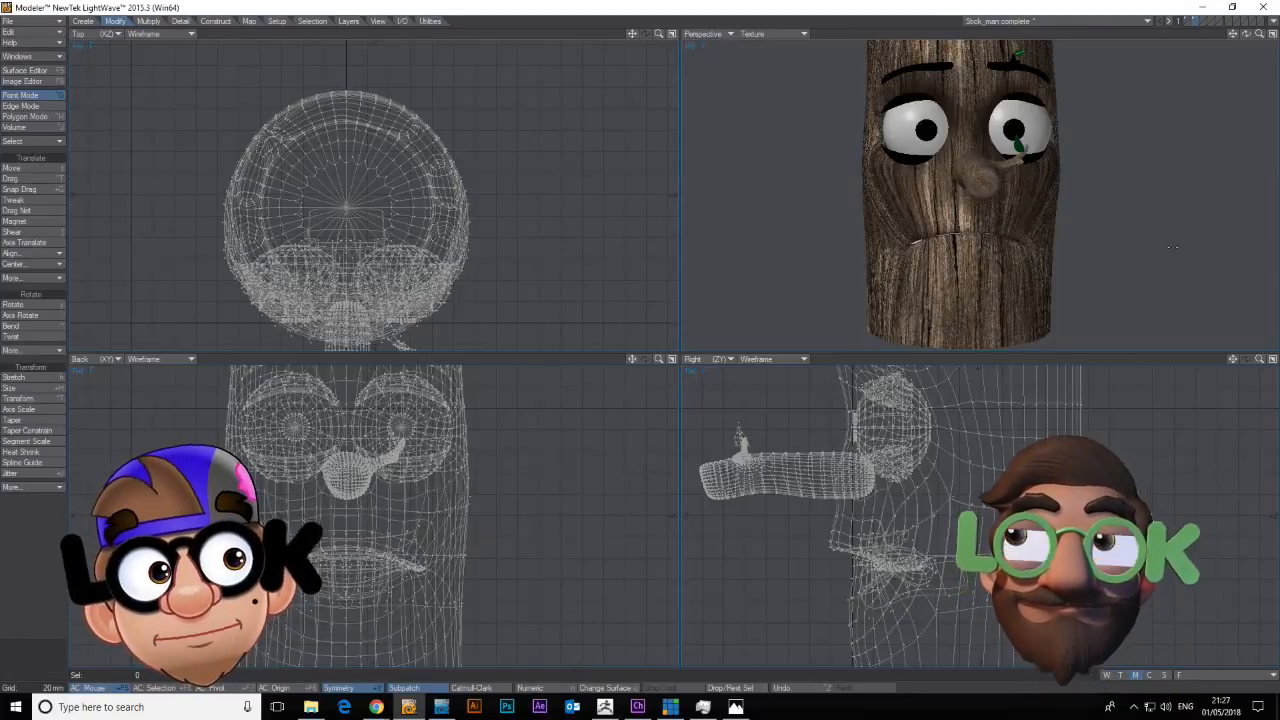
{"action": "key", "text": "space"}
{"action": "key", "text": "space"}
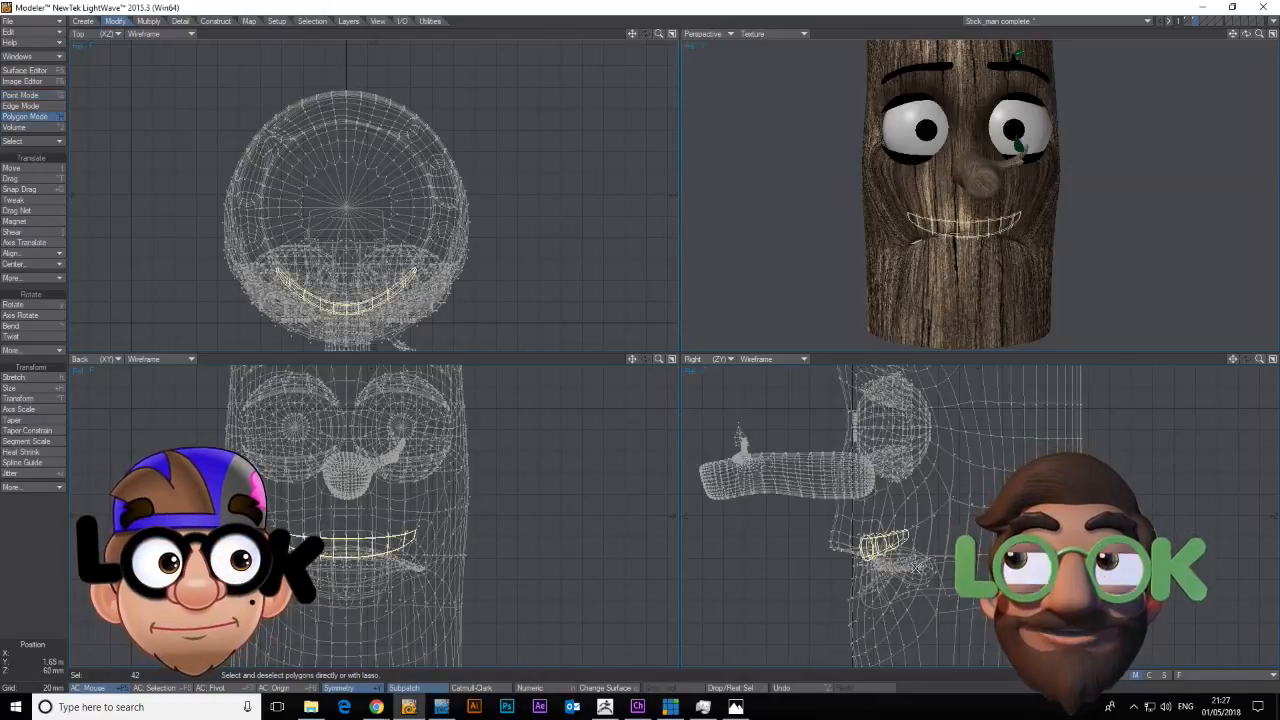
{"action": "key", "text": "t"}
{"action": "left_click_drag", "start_coordinate": [893, 557], "coordinate": [875, 561]}
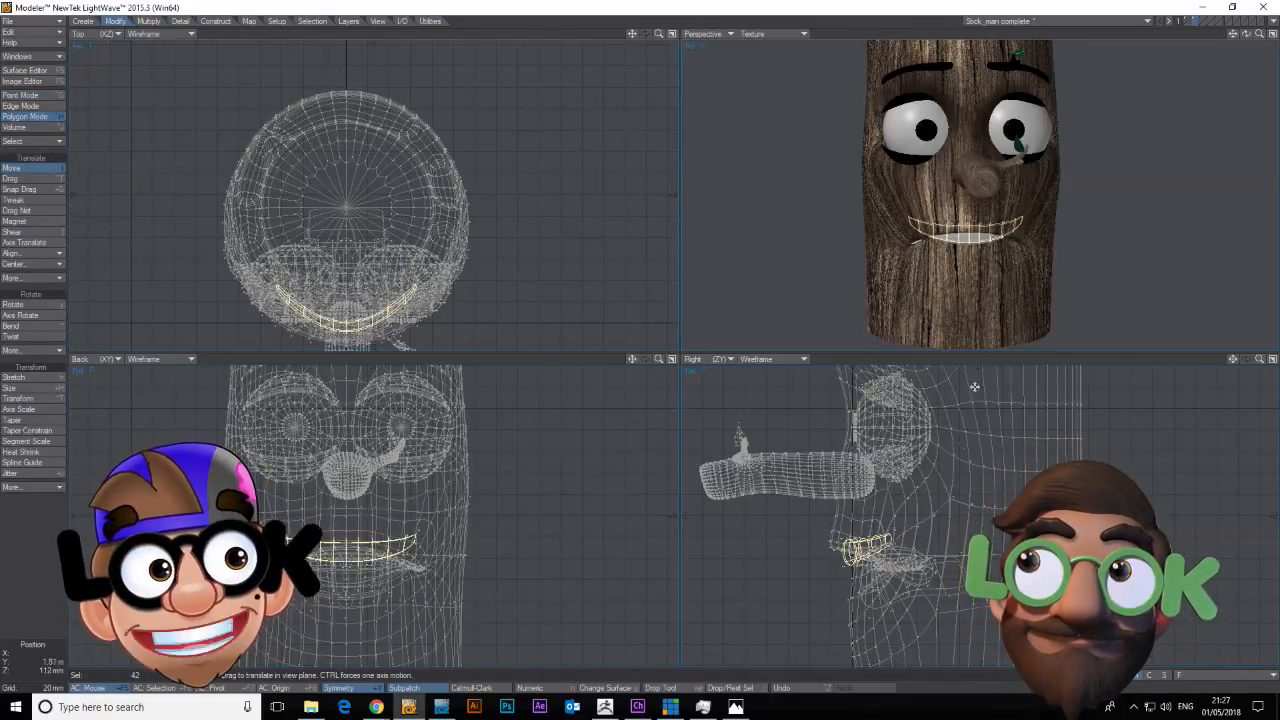
{"action": "key", "text": "space"}
{"action": "key", "text": "space"}
{"action": "left_click_drag", "start_coordinate": [1232, 36], "coordinate": [1271, 35]}
{"action": "key", "text": "space"}
{"action": "key", "text": "space"}
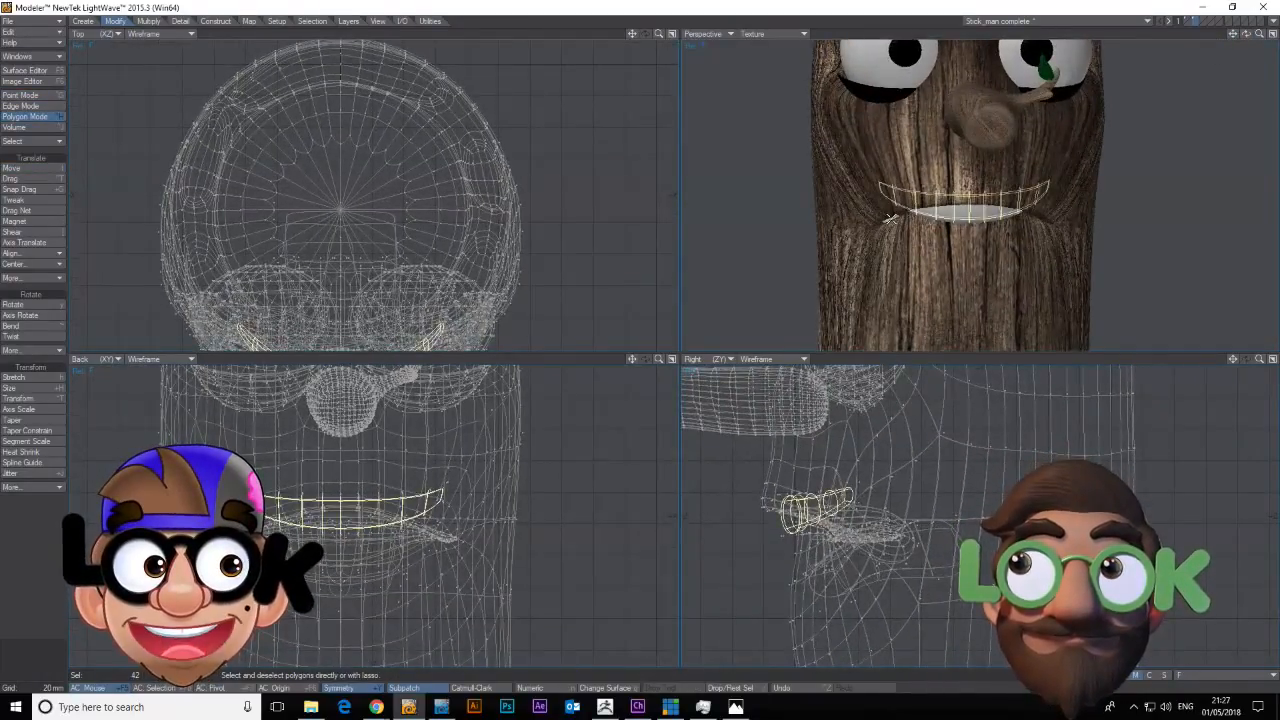
{"action": "key", "text": "/"}
{"action": "left_click", "coordinate": [890, 218]}
{"action": "key", "text": "]"}
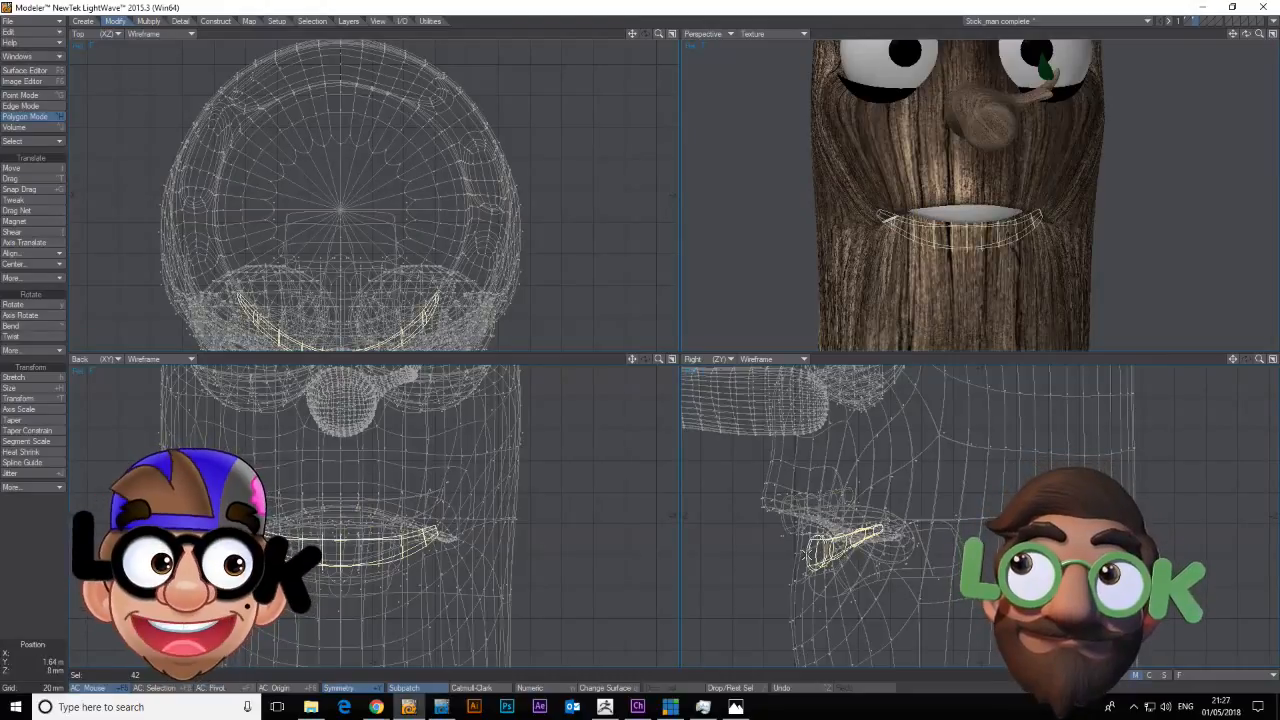
{"action": "key", "text": "space"}
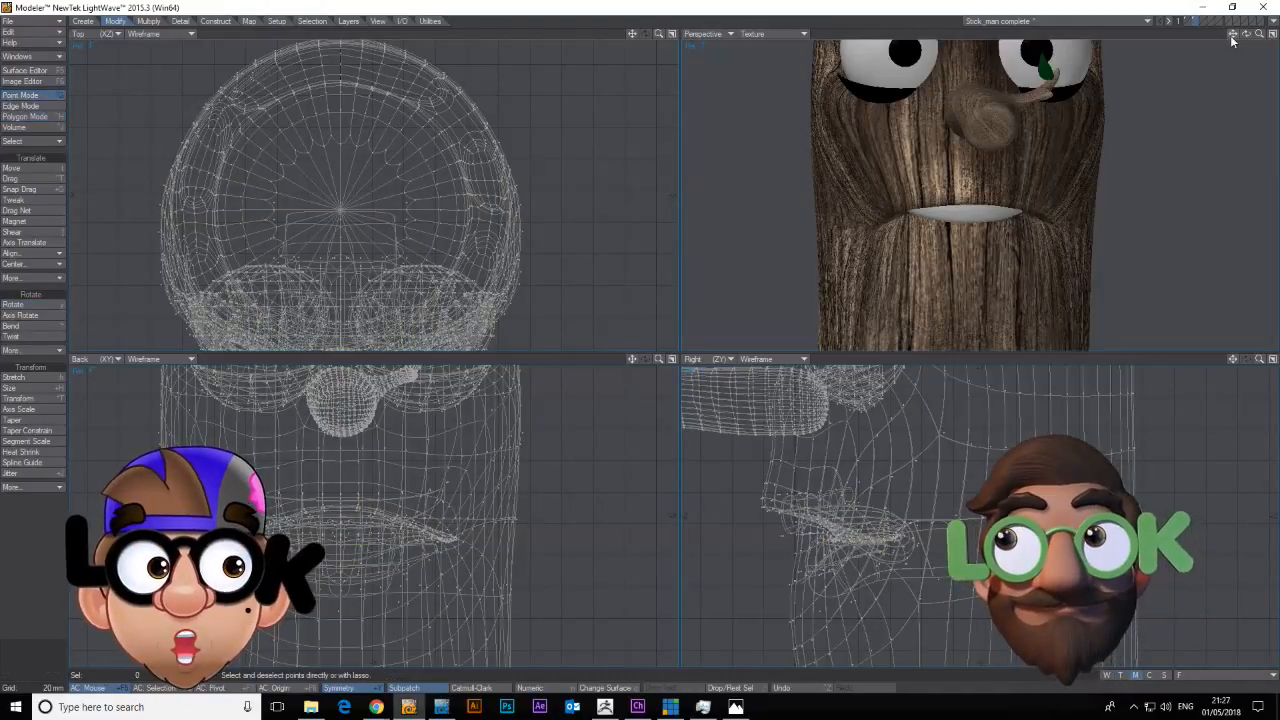
In the L endomorph, select the lower row of teeth, move it down about 30 mm toward the lower lip, and deselect it.
{"action": "left_click_drag", "start_coordinate": [1259, 34], "coordinate": [1246, 34]}
{"action": "left_click_drag", "start_coordinate": [1246, 34], "coordinate": [1228, 35]}
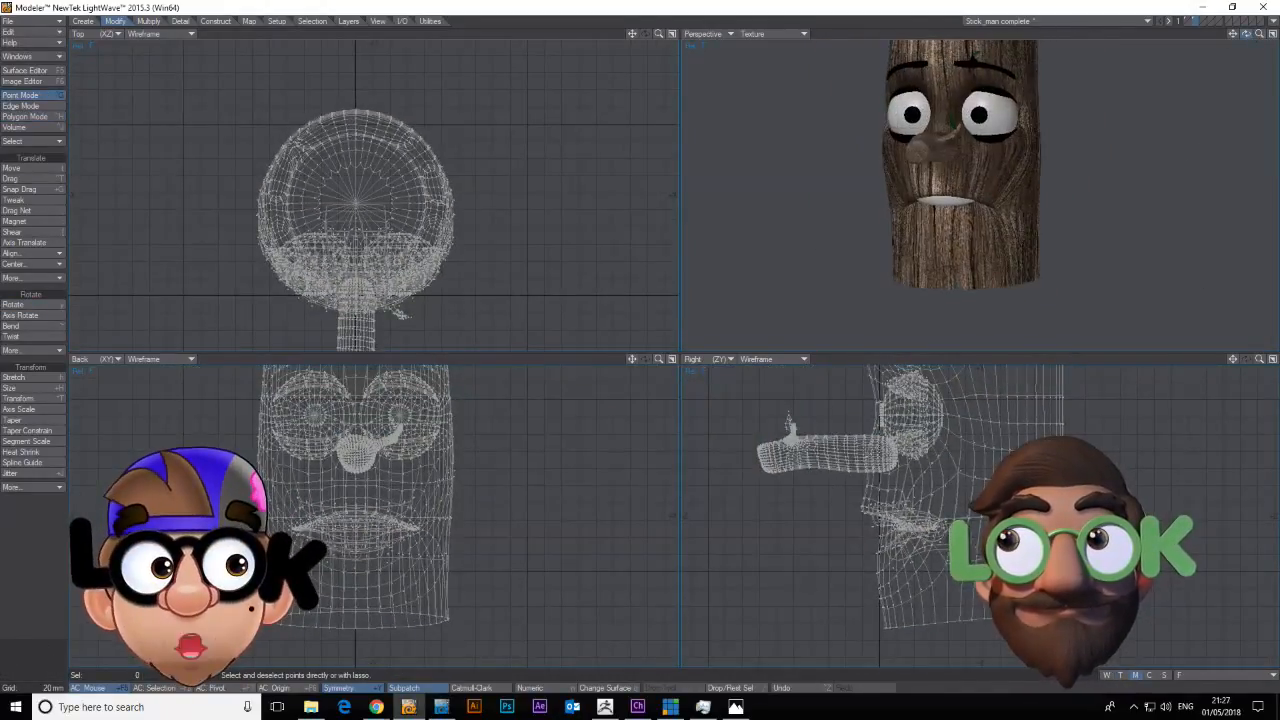
{"action": "left_click", "coordinate": [1202, 675]}
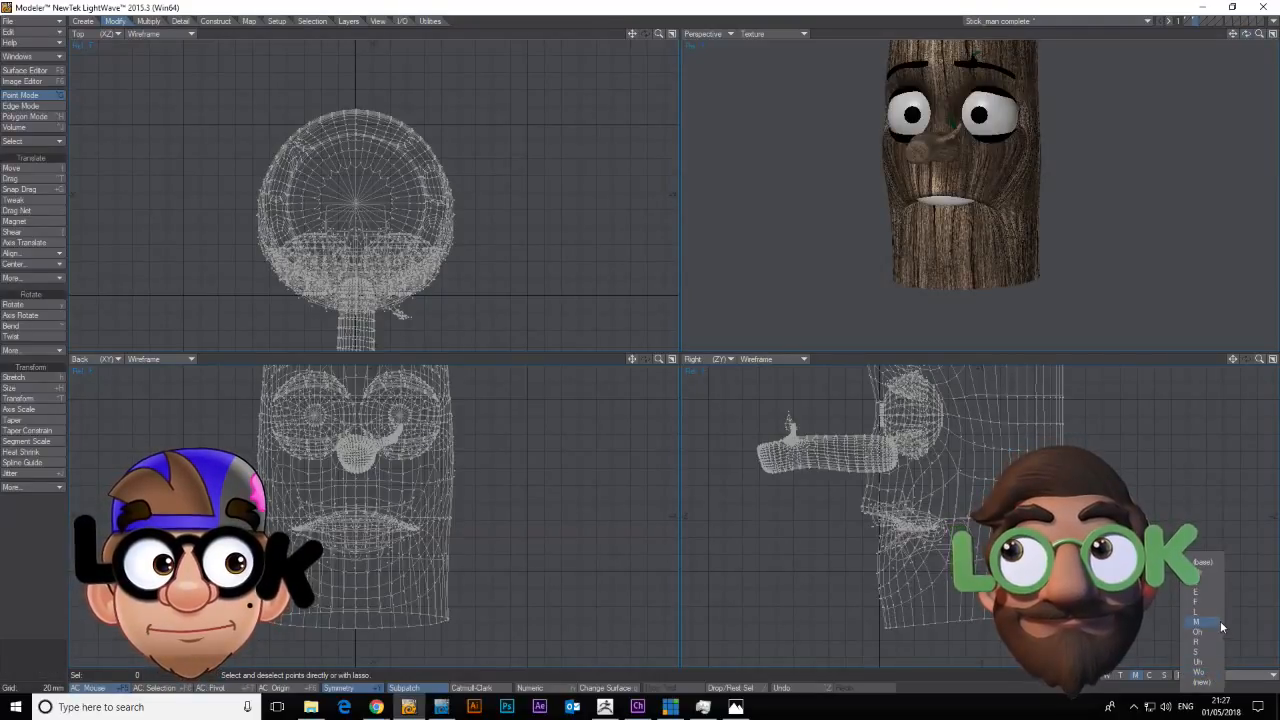
{"action": "left_click", "coordinate": [1220, 621]}
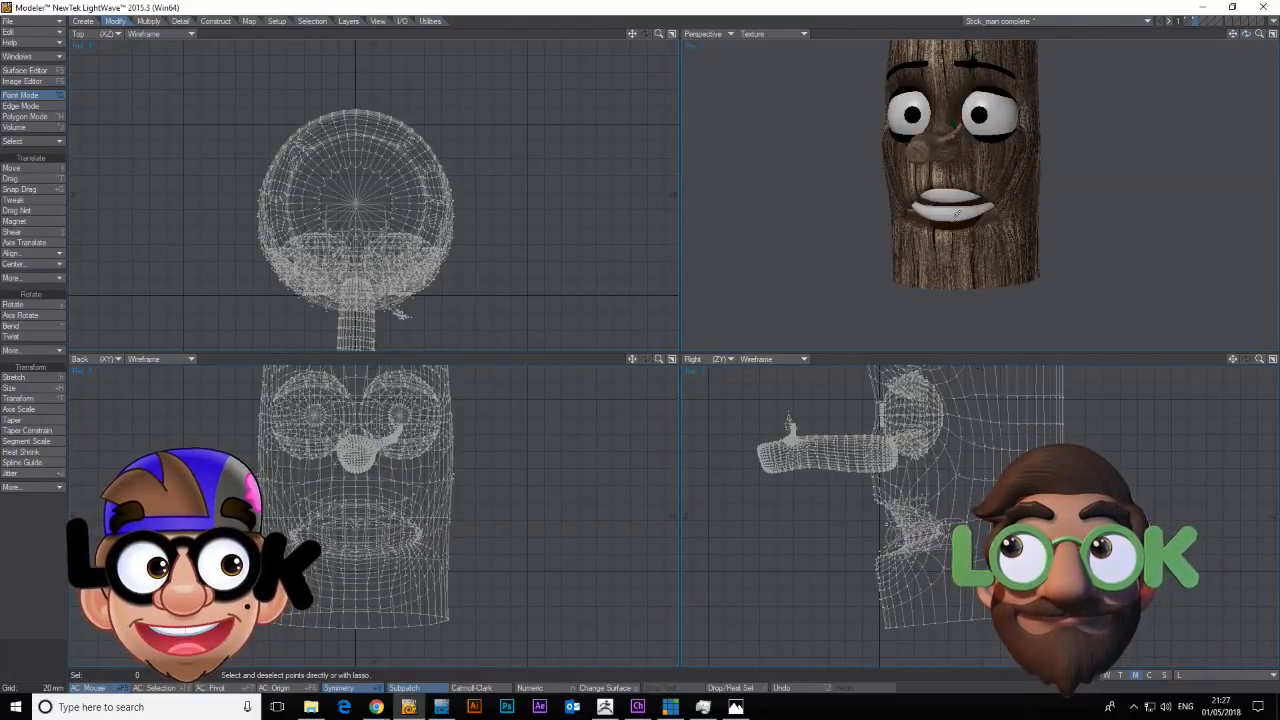
{"action": "key", "text": "space"}
{"action": "key", "text": "space"}
{"action": "left_click", "coordinate": [957, 214]}
{"action": "key", "text": "]"}
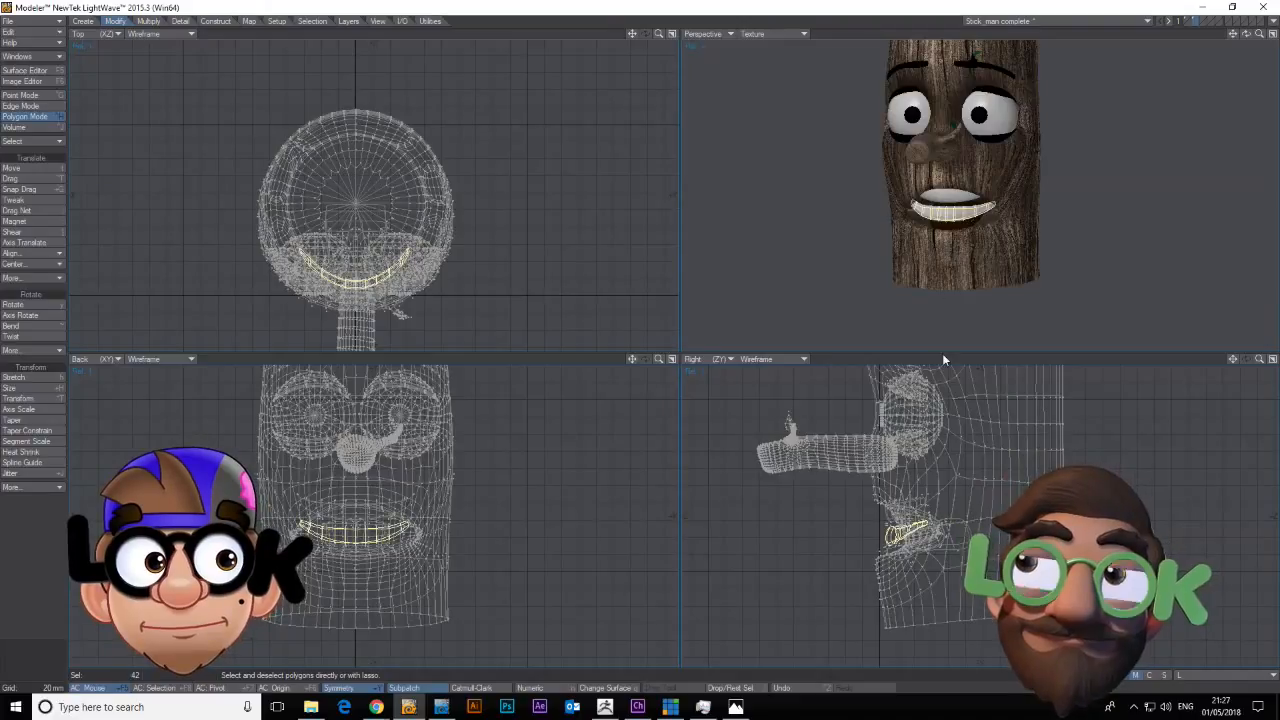
{"action": "key", "text": "t"}
{"action": "left_click_drag", "start_coordinate": [889, 534], "coordinate": [887, 561]}
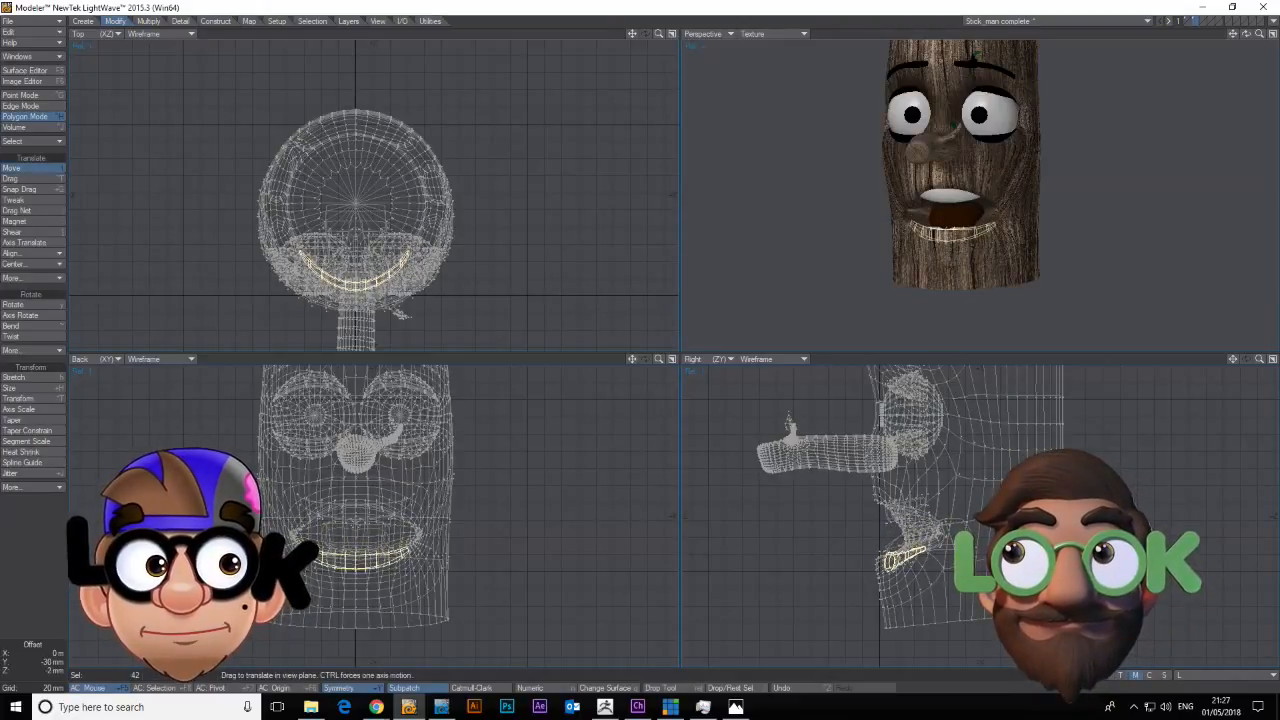
{"action": "key", "text": "space"}
{"action": "key", "text": "space"}
In the L endomorph, select the tongue, use Magnet to lower its back and pull its tip forward, and deselect it.
{"action": "key", "text": "space"}
{"action": "key", "text": "space"}
{"action": "key", "text": "slash"}
{"action": "left_click", "coordinate": [950, 217]}
{"action": "key", "text": "]"}
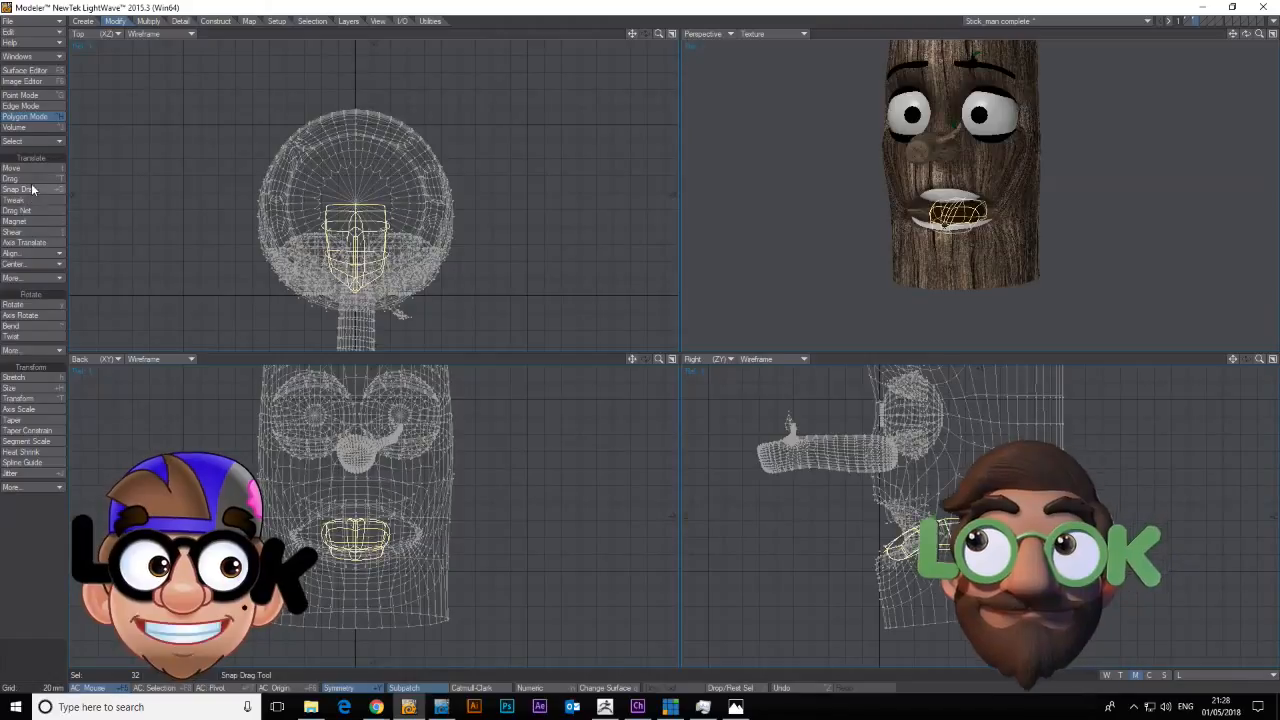
{"action": "left_click", "coordinate": [18, 221]}
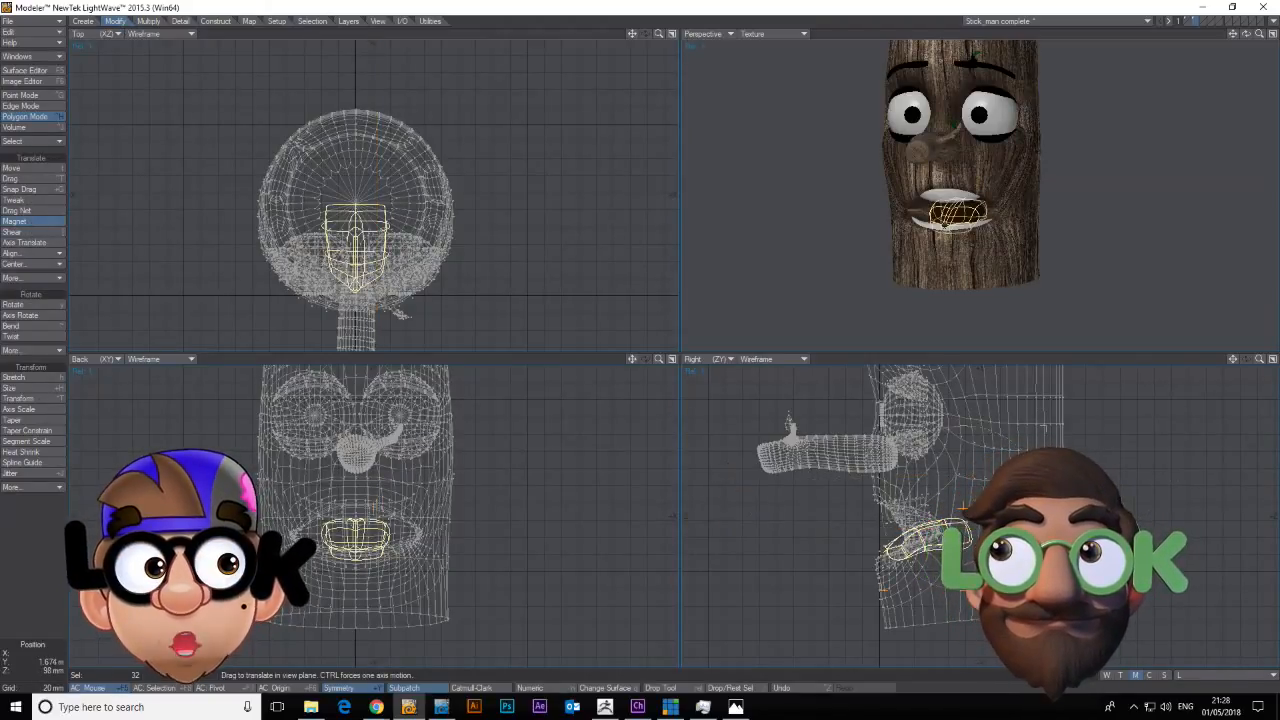
{"action": "left_click_drag", "start_coordinate": [971, 523], "coordinate": [910, 532]}
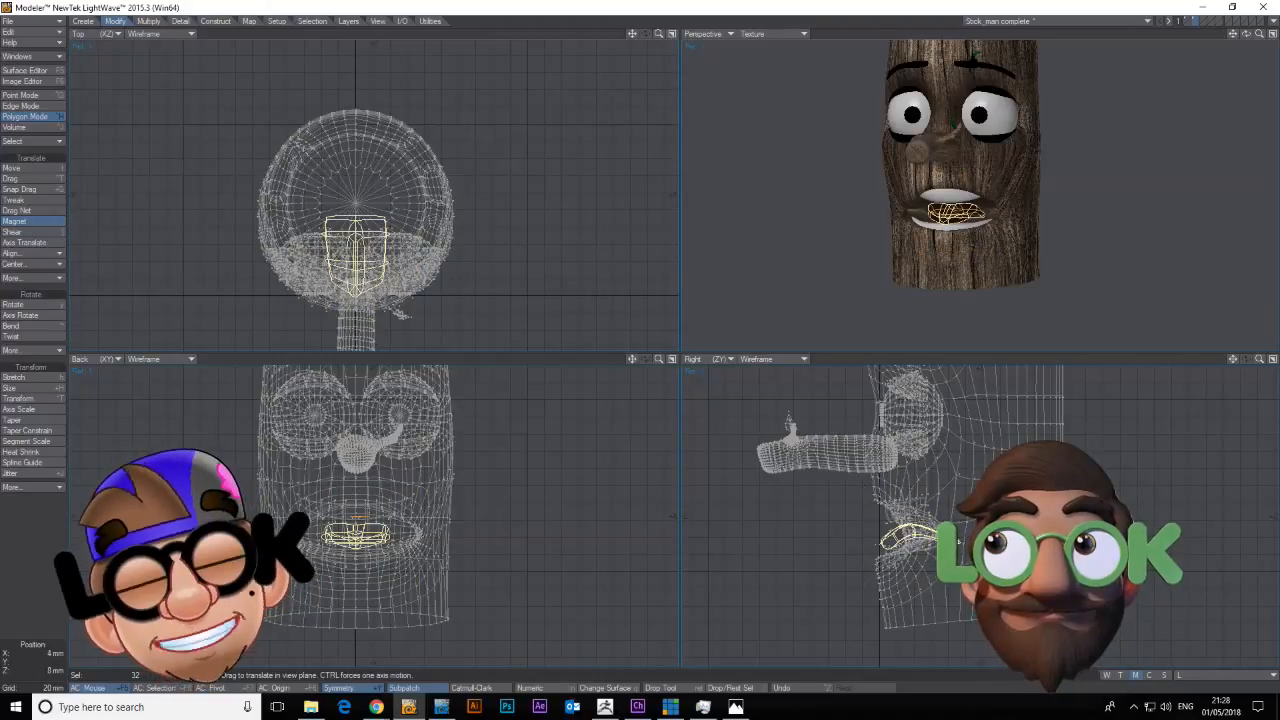
{"action": "left_click_drag", "start_coordinate": [359, 288], "coordinate": [366, 307]}
{"action": "key", "text": "space"}
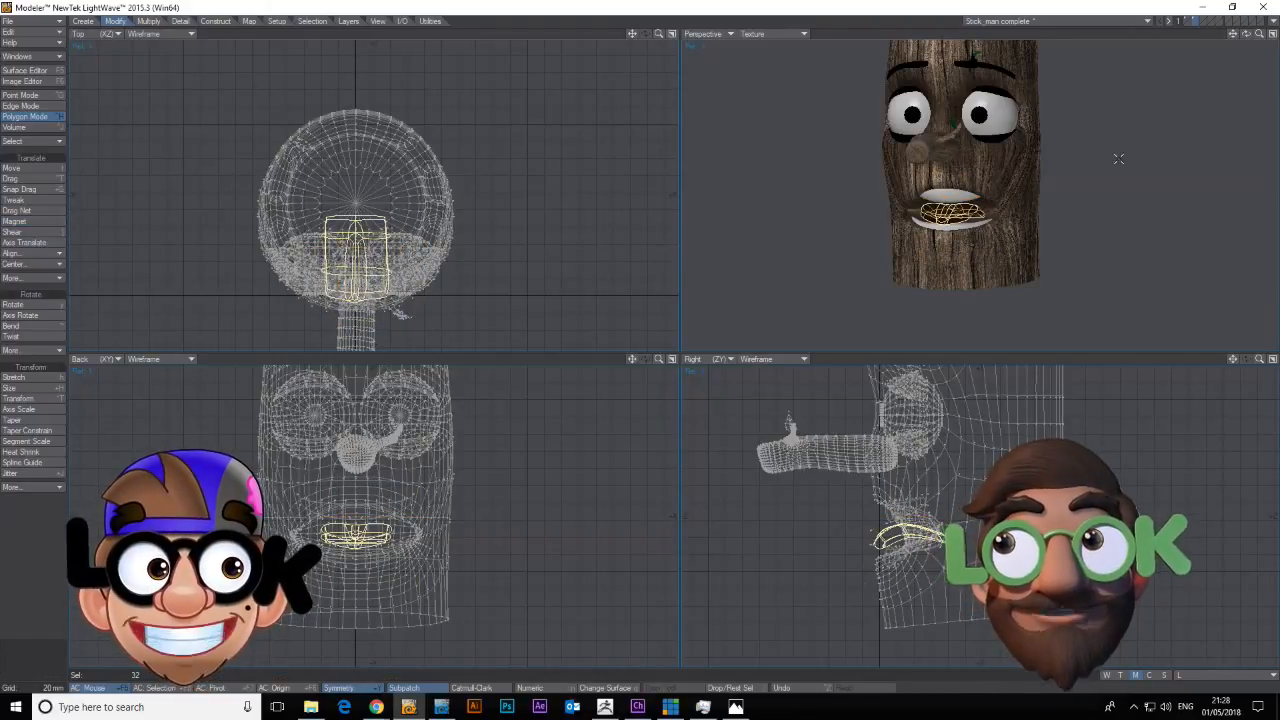
{"action": "key", "text": "space"}
Check the teeth and tongue against the closed mouth shape of the M endomorph.
{"action": "mouse_move", "coordinate": [1259, 34]}
{"action": "left_mouse_down"}
{"action": "mouse_move", "coordinate": [1275, 34]}
{"action": "mouse_move", "coordinate": [1248, 32]}
{"action": "left_mouse_up"}
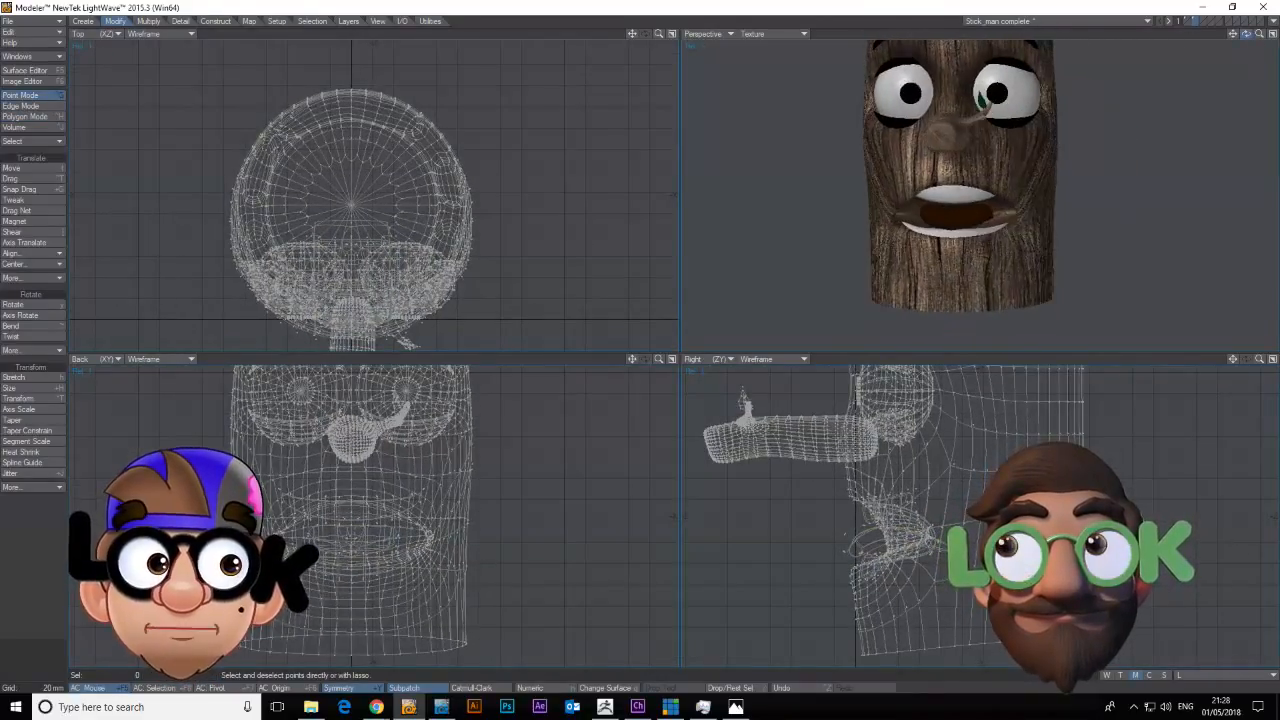
{"action": "left_click", "coordinate": [1198, 671]}
{"action": "left_click", "coordinate": [1214, 619]}
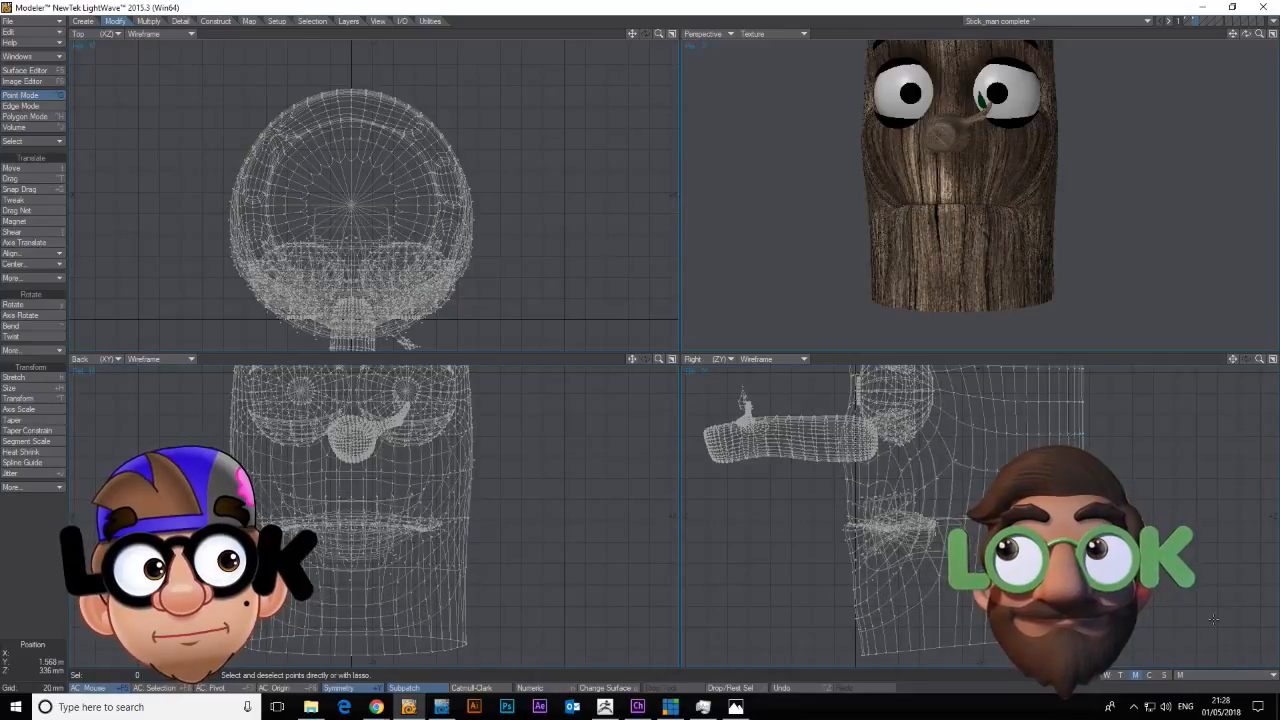
Switch to the Oh endomorph, select the lower row of teeth, and move it down to the lower lip.
{"action": "left_click", "coordinate": [1205, 675]}
{"action": "left_click", "coordinate": [1200, 625]}
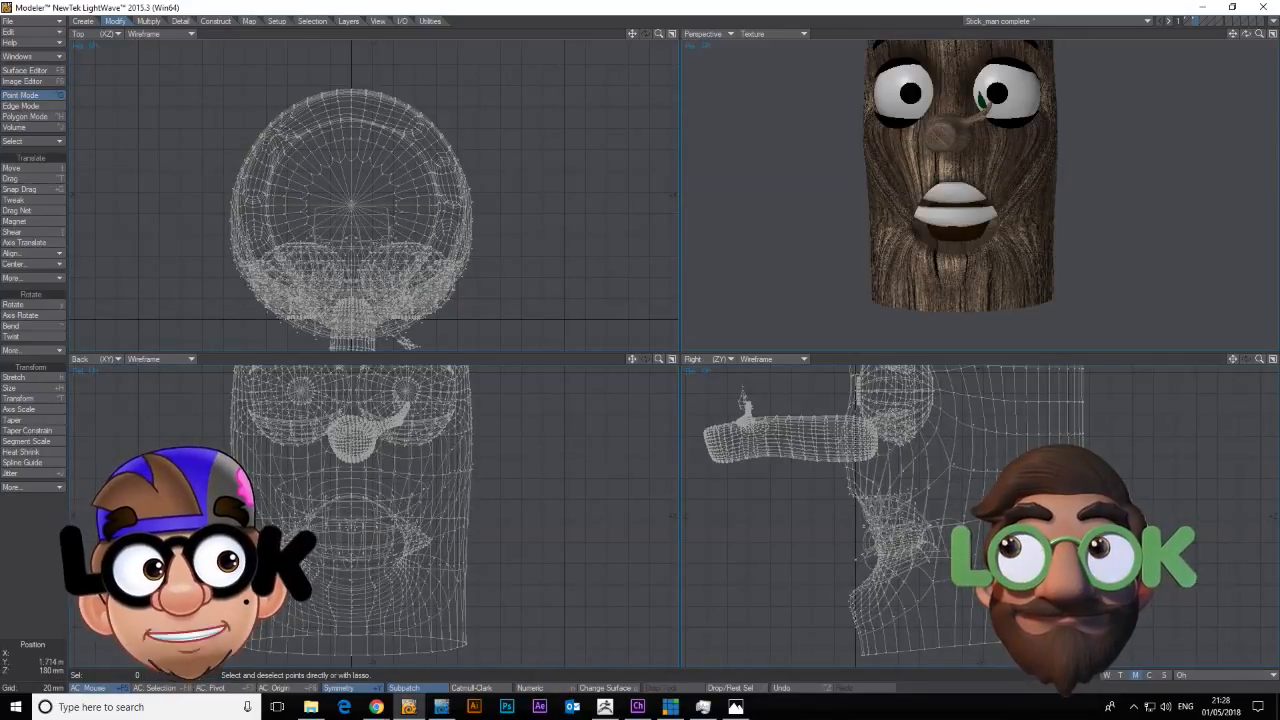
{"action": "key", "text": "ctrl+h"}
{"action": "double_click", "coordinate": [970, 216]}
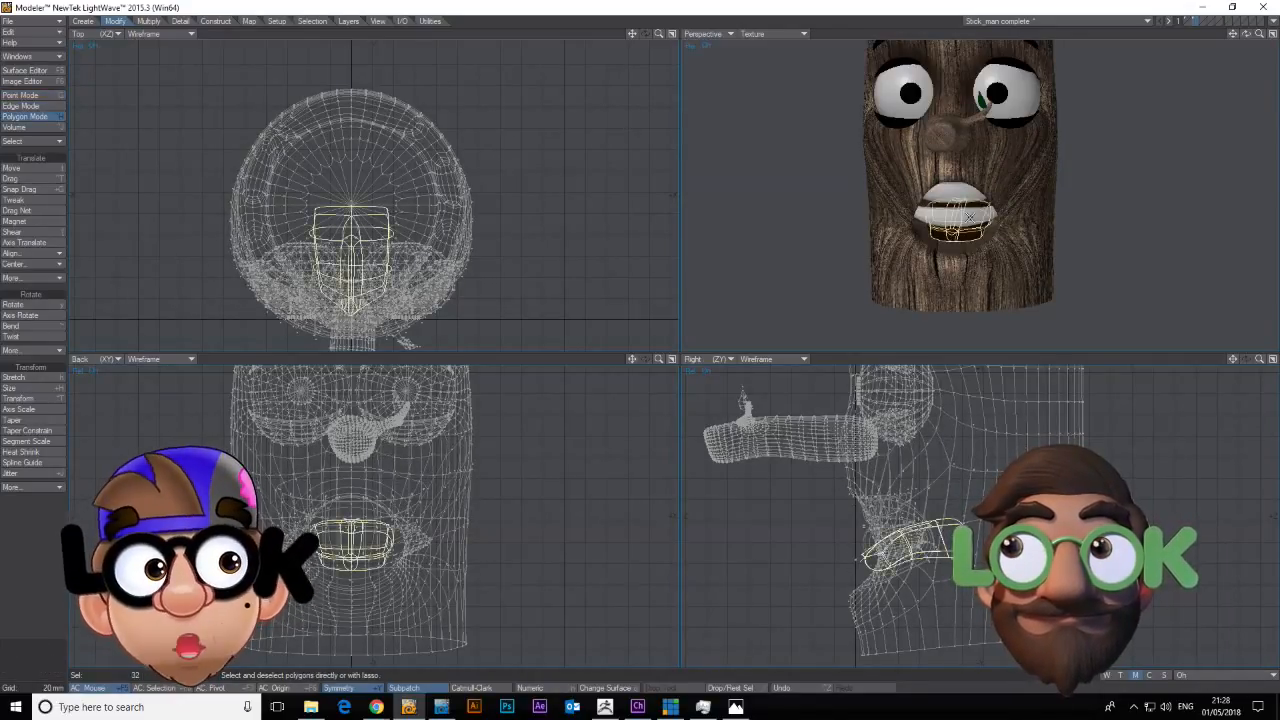
{"action": "key", "text": "slash"}
{"action": "left_click", "coordinate": [970, 217]}
{"action": "key", "text": "bracketright"}
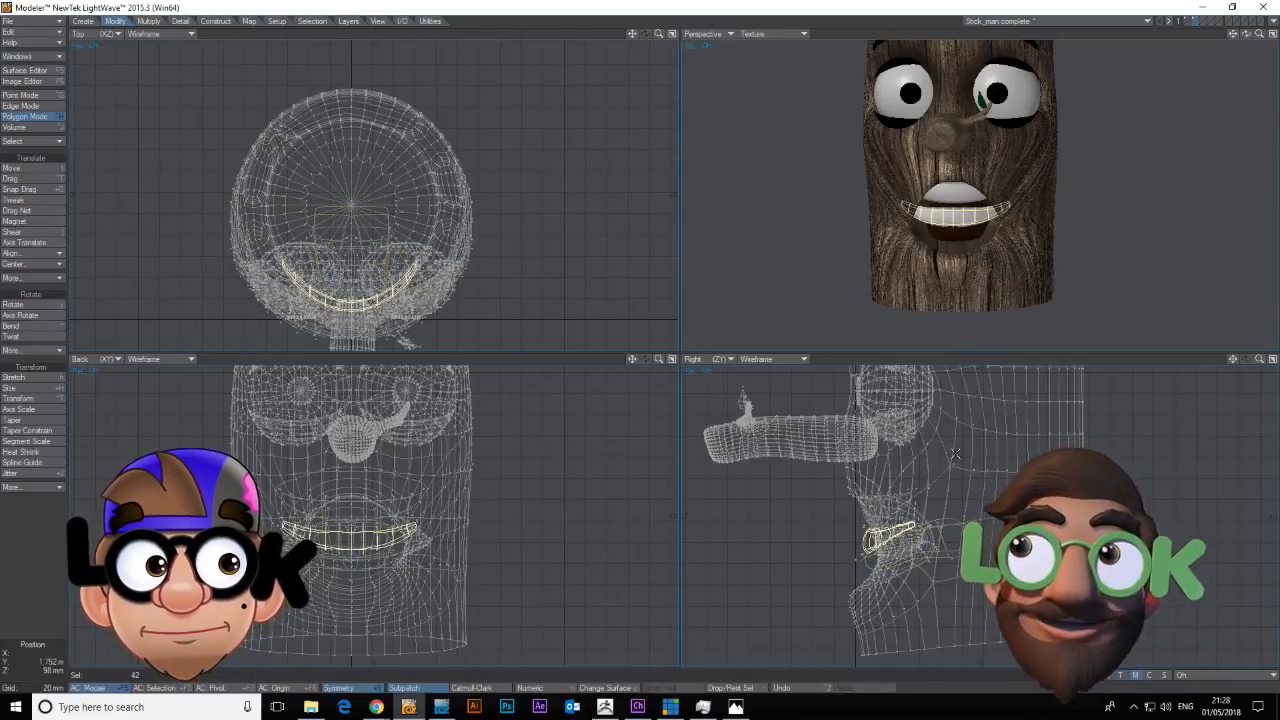
{"action": "key", "text": "t"}
{"action": "left_click_drag", "start_coordinate": [907, 563], "coordinate": [903, 604]}
Stretch the lower teeth narrower to about 81% and then 93% in width, tilt them to follow the lower lip, and deselect them.
{"action": "key", "text": "h"}
{"action": "left_click_drag", "start_coordinate": [352, 316], "coordinate": [333, 312]}
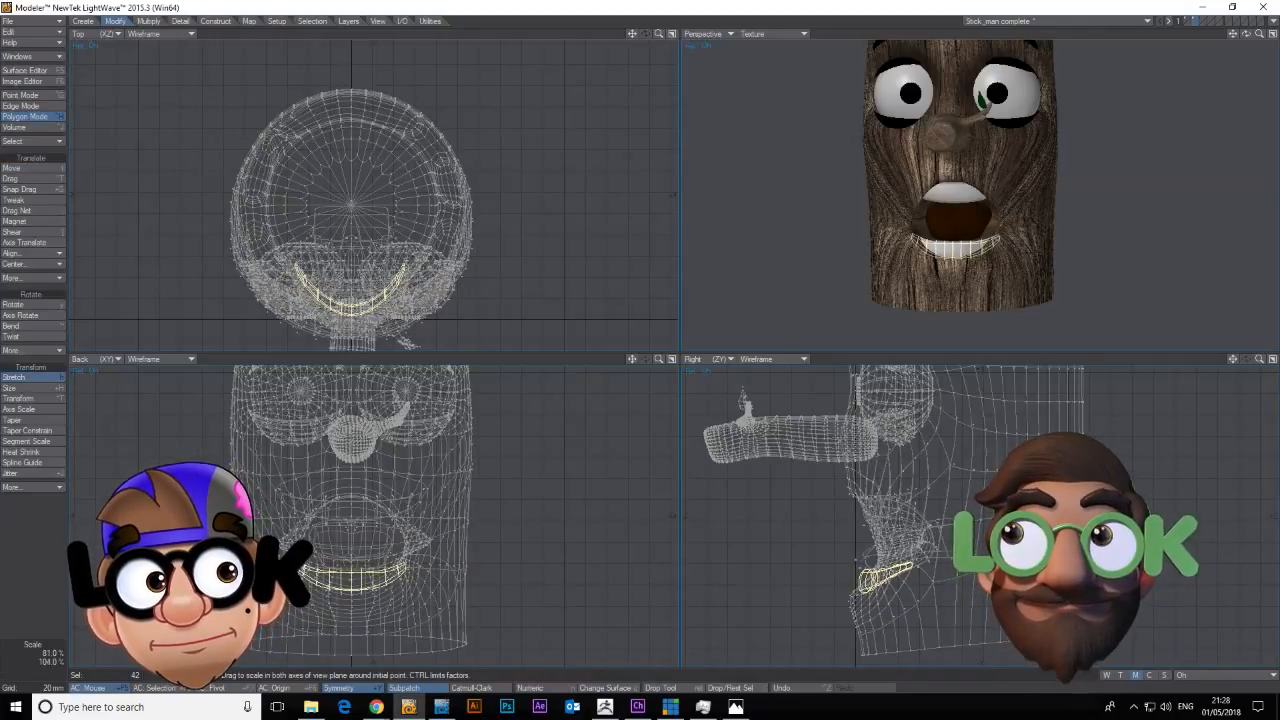
{"action": "key", "text": "y"}
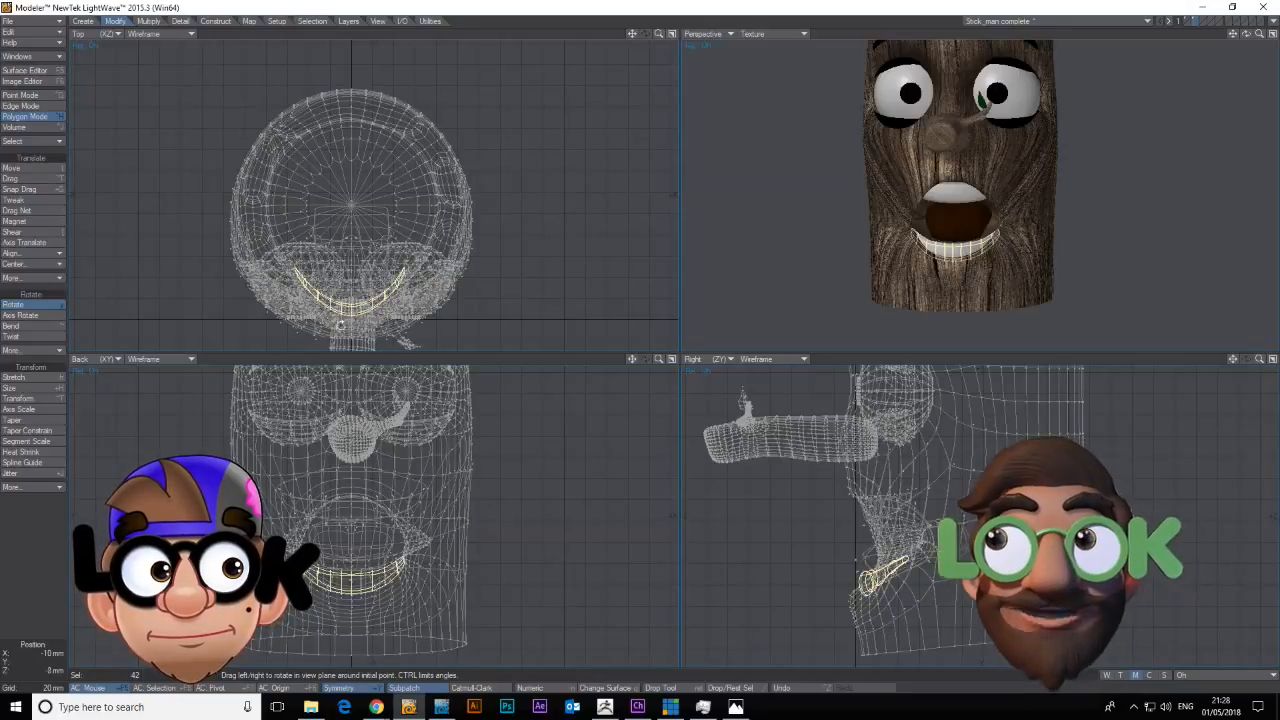
{"action": "key", "text": "h"}
{"action": "left_click_drag", "start_coordinate": [351, 310], "coordinate": [344, 310]}
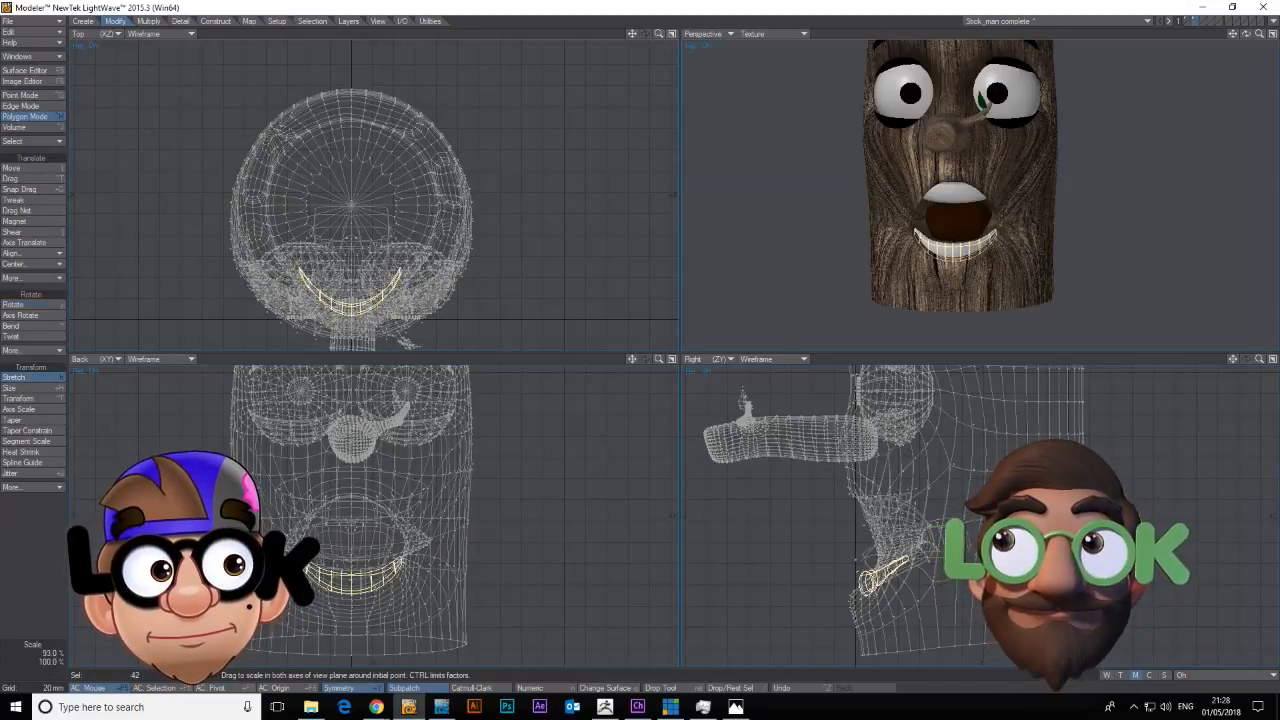
{"action": "left_click_drag", "start_coordinate": [868, 582], "coordinate": [874, 583]}
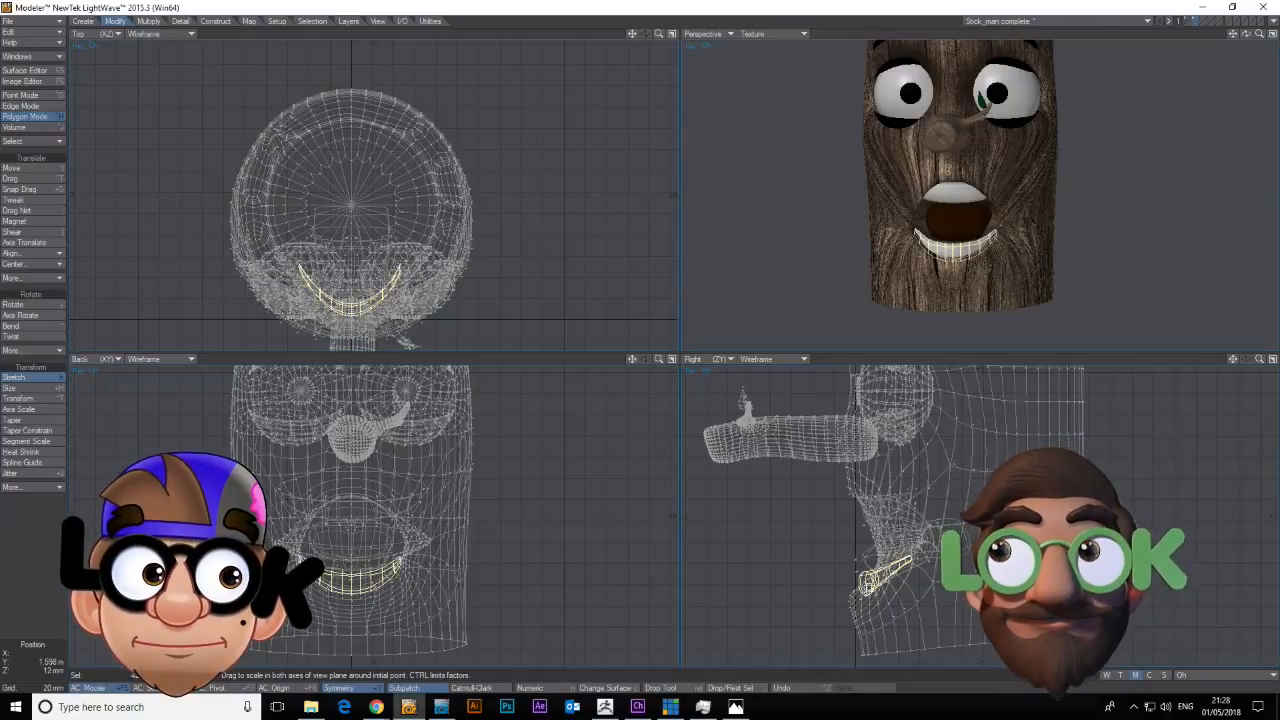
{"action": "key", "text": "y"}
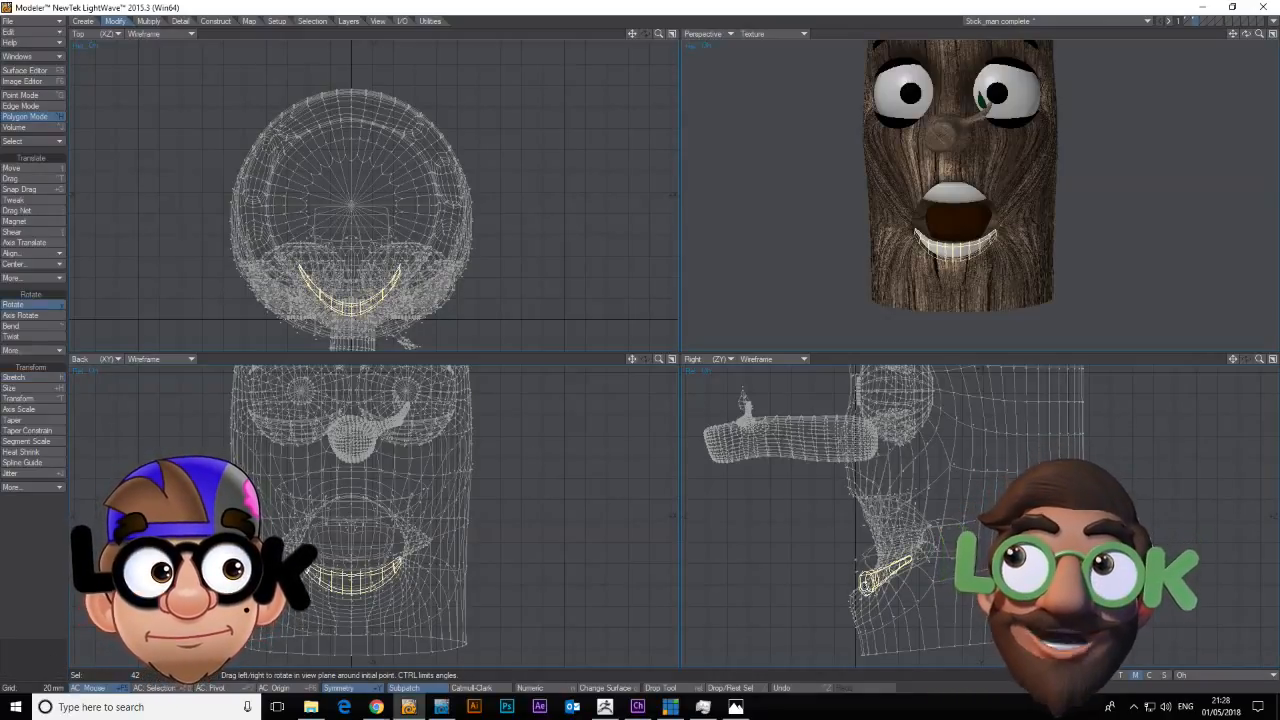
{"action": "left_click_drag", "start_coordinate": [865, 586], "coordinate": [867, 580]}
{"action": "key", "text": "space"}
{"action": "key", "text": "space"}
{"action": "key", "text": "space"}
{"action": "key", "text": "space"}
{"action": "key", "text": "space"}
{"action": "mouse_move", "coordinate": [1246, 34]}
{"action": "left_mouse_down"}
{"action": "mouse_move", "coordinate": [1190, 36]}
{"action": "mouse_move", "coordinate": [1268, 36]}
{"action": "mouse_move", "coordinate": [1246, 35]}
{"action": "left_mouse_up"}
{"action": "key", "text": "space"}
{"action": "key", "text": "space"}
{"action": "key", "text": "space"}
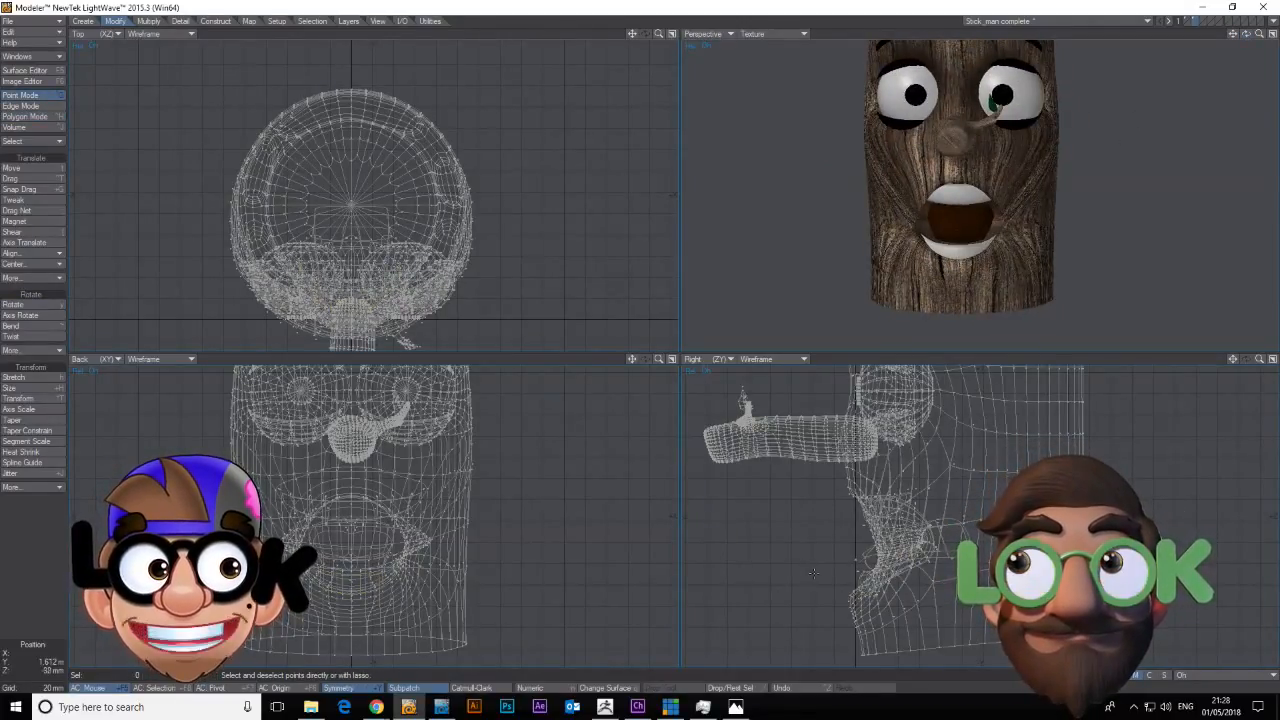
Adjust the lower row of teeth against the lower lip in the Oh endomorph and inspect its fit from the side.
{"action": "left_click_drag", "start_coordinate": [856, 562], "coordinate": [881, 551]}
{"action": "key", "text": "t"}
{"action": "key", "text": "space"}
{"action": "key", "text": "space"}
{"action": "mouse_move", "coordinate": [1233, 34]}
{"action": "left_mouse_down"}
{"action": "mouse_move", "coordinate": [1236, 8]}
{"action": "mouse_move", "coordinate": [1275, 35]}
{"action": "mouse_move", "coordinate": [1216, 38]}
{"action": "mouse_move", "coordinate": [1234, 43]}
{"action": "left_mouse_up"}
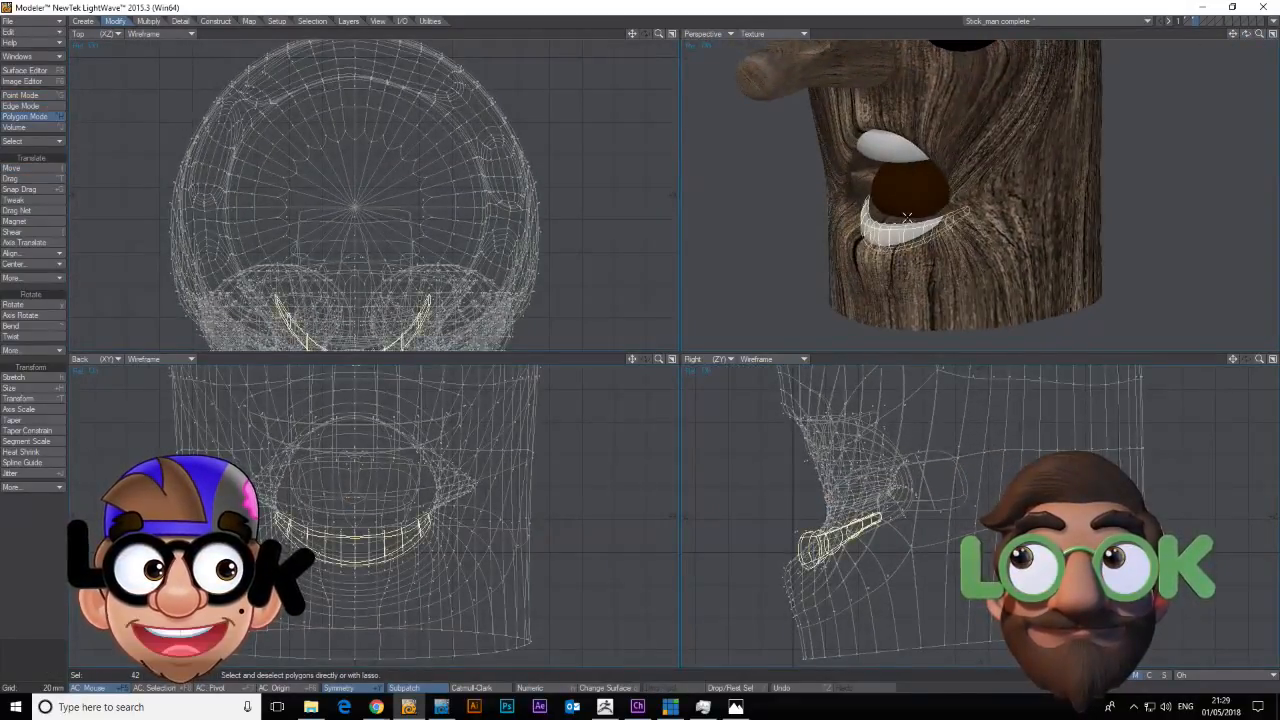
Compare the mouth with the base shape, return to the Oh endomorph, and clear the selection.
{"action": "left_click", "coordinate": [1250, 675]}
{"action": "left_click", "coordinate": [1208, 557]}
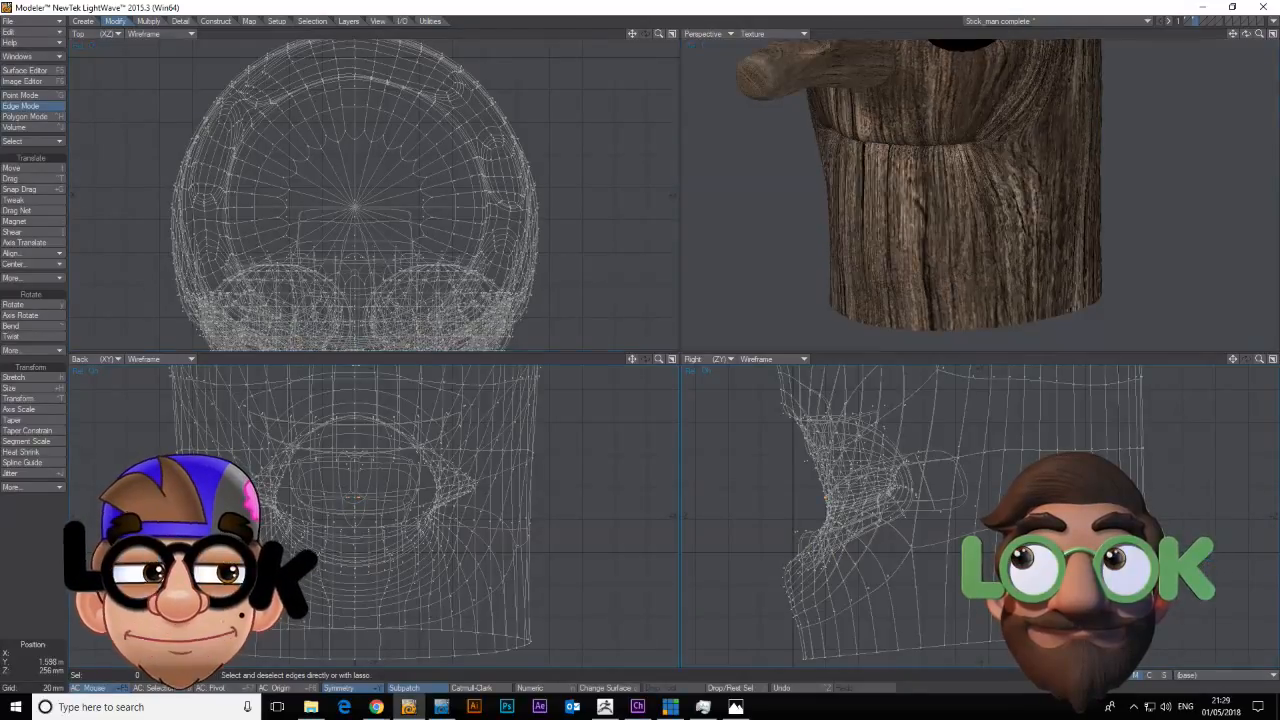
{"action": "left_click", "coordinate": [1237, 677]}
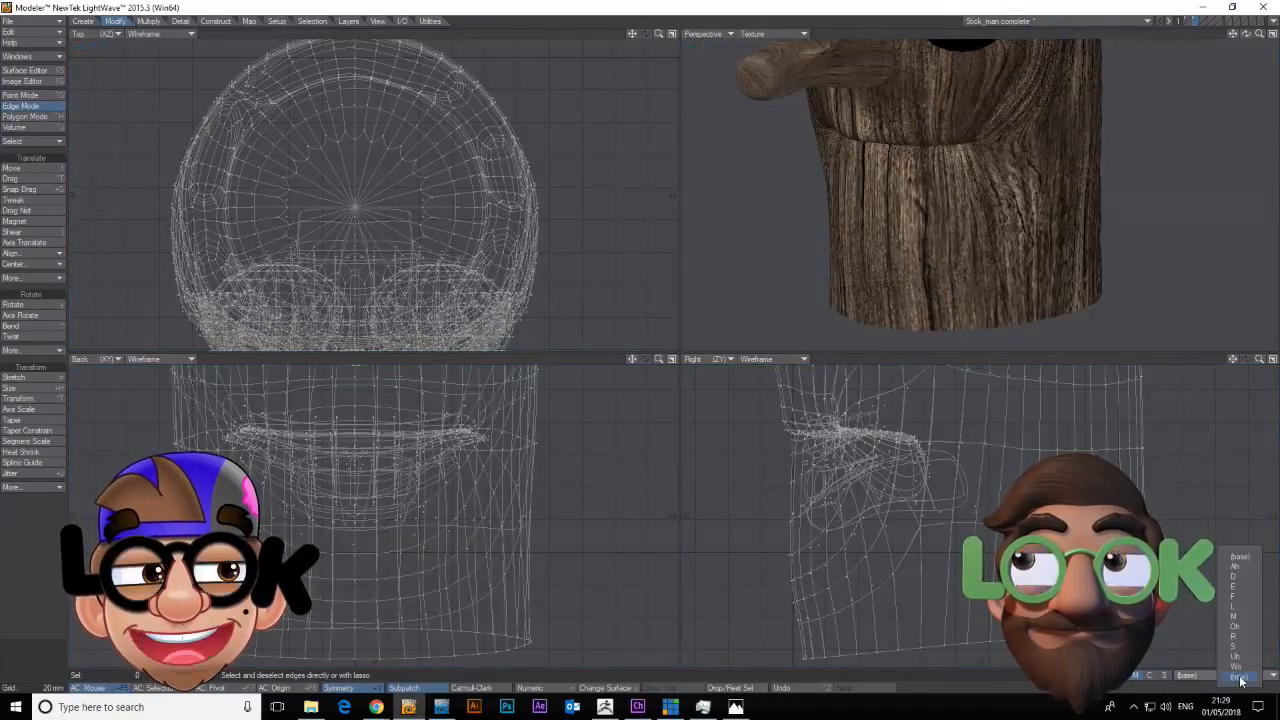
{"action": "left_click", "coordinate": [1240, 630]}
{"action": "key", "text": "space"}
{"action": "key", "text": "space"}
{"action": "key", "text": "space"}
{"action": "key", "text": "space"}
In the Oh endomorph, select the tongue and move it down toward the lower teeth.
{"action": "key", "text": "slash"}
{"action": "left_click", "coordinate": [904, 201]}
{"action": "key", "text": "bracketright"}
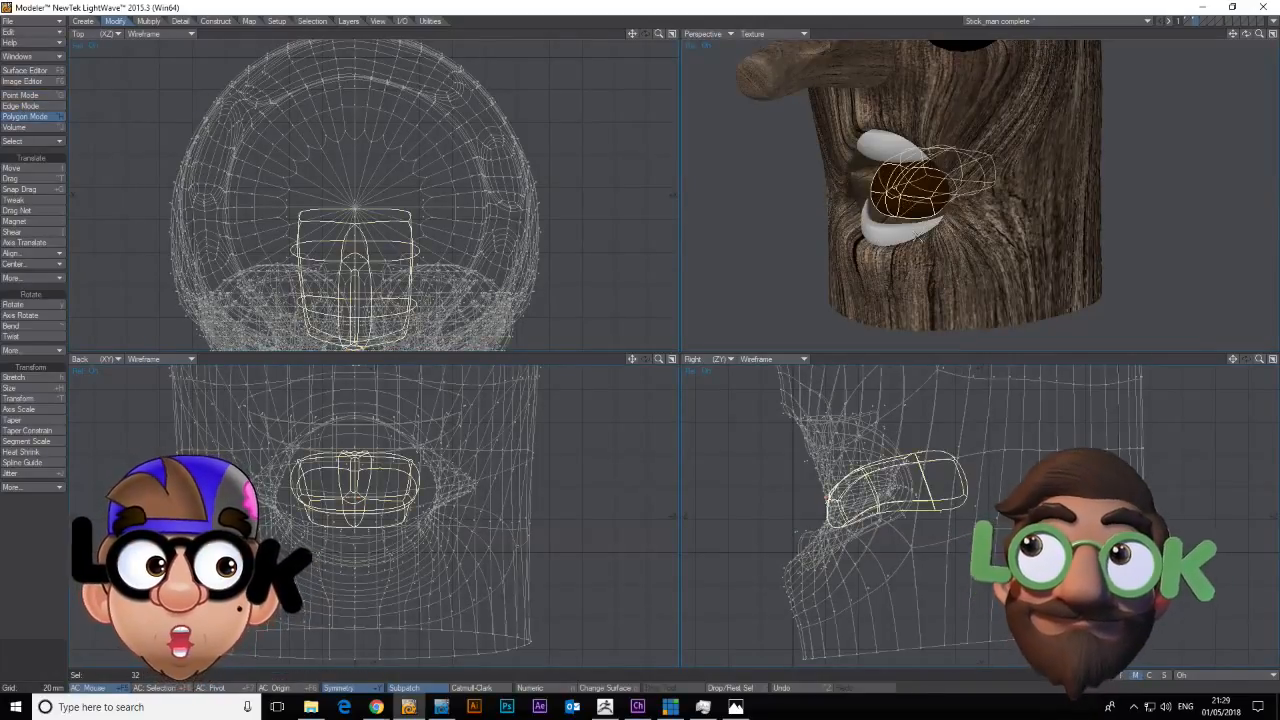
{"action": "key", "text": "t"}
{"action": "left_click_drag", "start_coordinate": [879, 521], "coordinate": [875, 551]}
{"action": "key", "text": "space"}
{"action": "key", "text": "space"}
{"action": "mouse_move", "coordinate": [1246, 34]}
{"action": "left_mouse_down"}
{"action": "mouse_move", "coordinate": [1270, 35]}
{"action": "mouse_move", "coordinate": [1222, 34]}
{"action": "left_mouse_up"}
{"action": "key", "text": "space"}
{"action": "key", "text": "space"}
{"action": "key", "text": "space"}
{"action": "key", "text": "space"}
{"action": "key", "text": "space"}
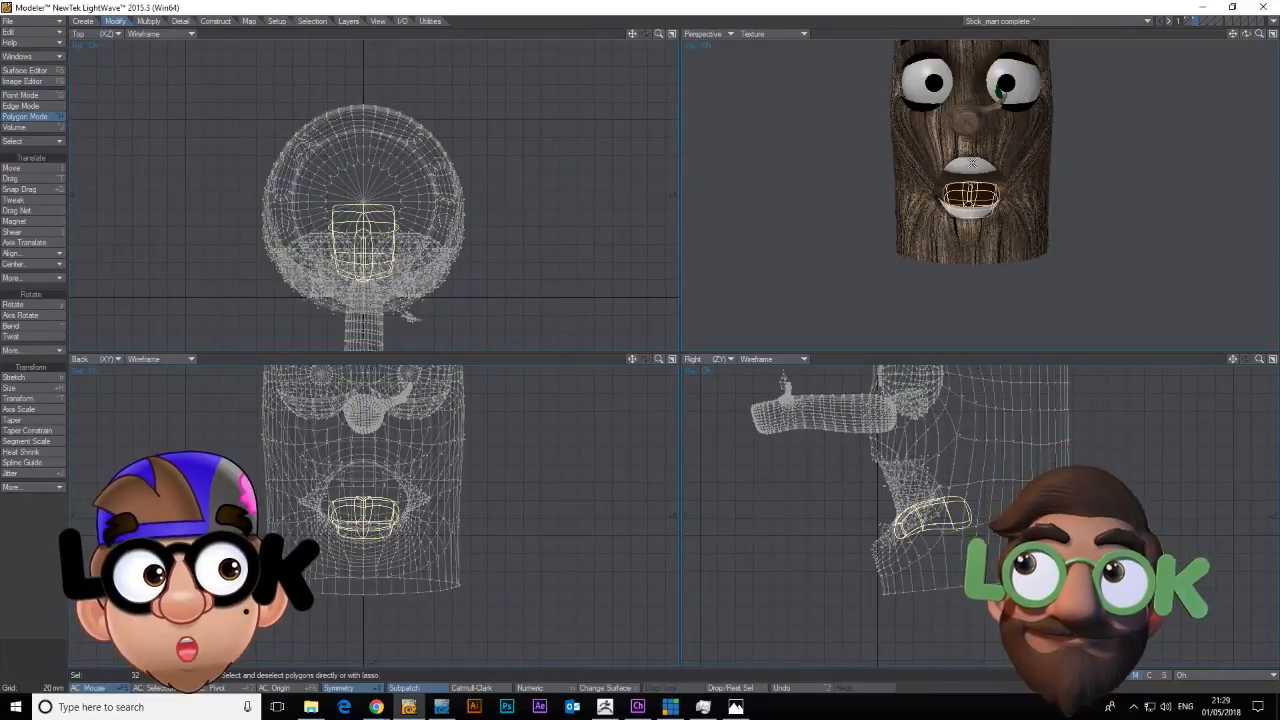
Rotate the tongue slightly in the side view to fit the Oh mouth opening, and deselect it.
{"action": "key", "text": "y"}
{"action": "left_click_drag", "start_coordinate": [928, 466], "coordinate": [938, 442]}
{"action": "key", "text": "space"}
{"action": "key", "text": "space"}
{"action": "key", "text": "space"}
{"action": "key", "text": "space"}
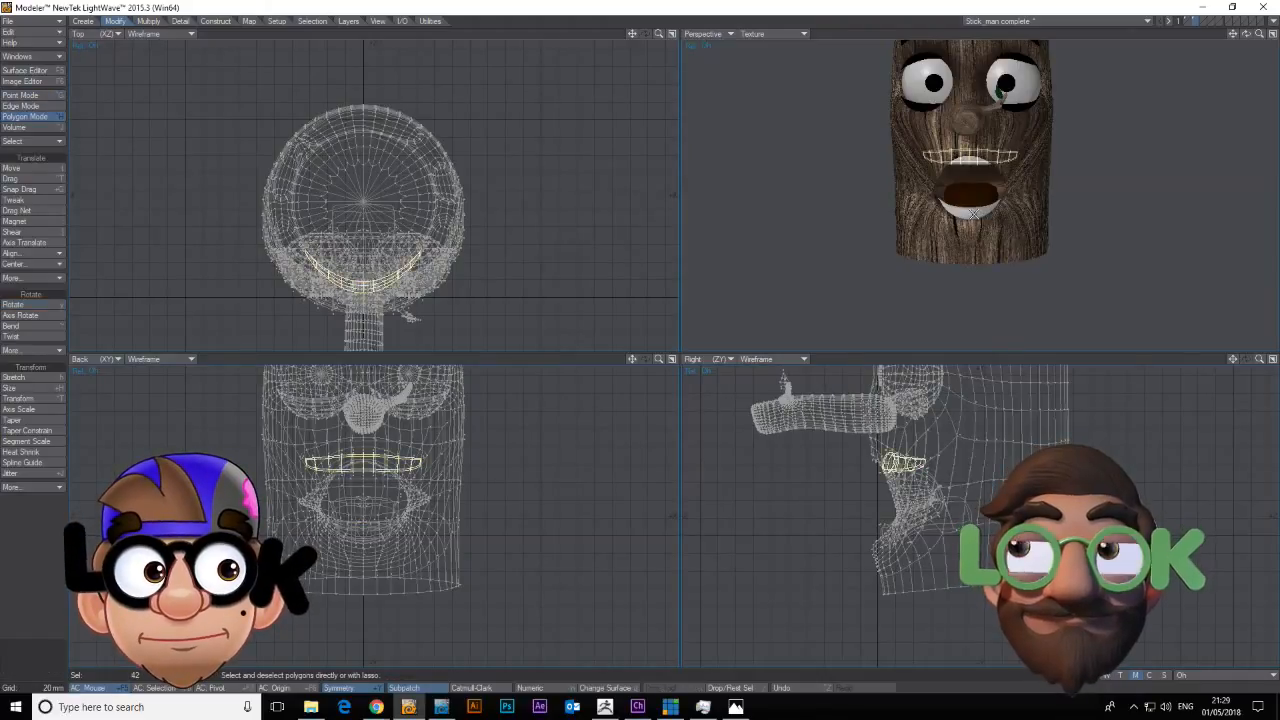
Select the lower row of teeth in the Oh endomorph, move it down about 4 mm, and deselect it.
{"action": "key", "text": "slash"}
{"action": "left_click", "coordinate": [977, 214]}
{"action": "key", "text": "bracketright"}
{"action": "key", "text": "t"}
{"action": "left_click_drag", "start_coordinate": [940, 462], "coordinate": [940, 470]}
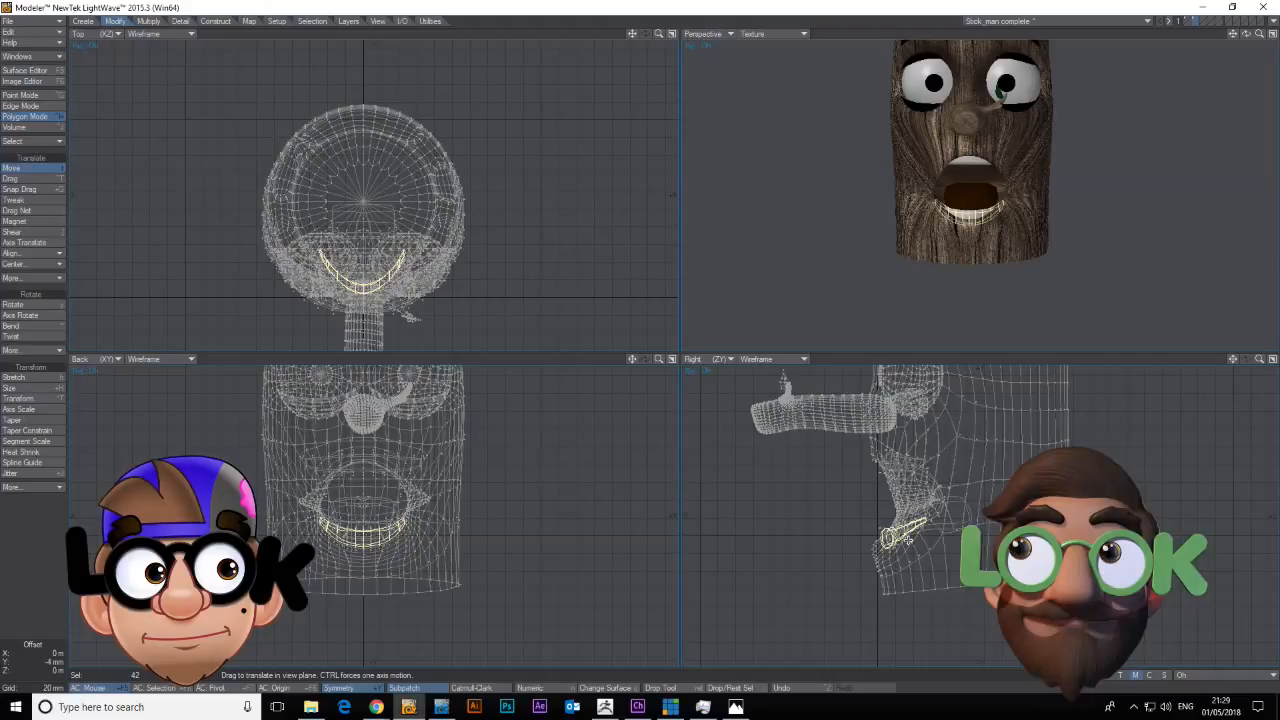
{"action": "key", "text": "space"}
{"action": "key", "text": "space"}
{"action": "key", "text": "space"}
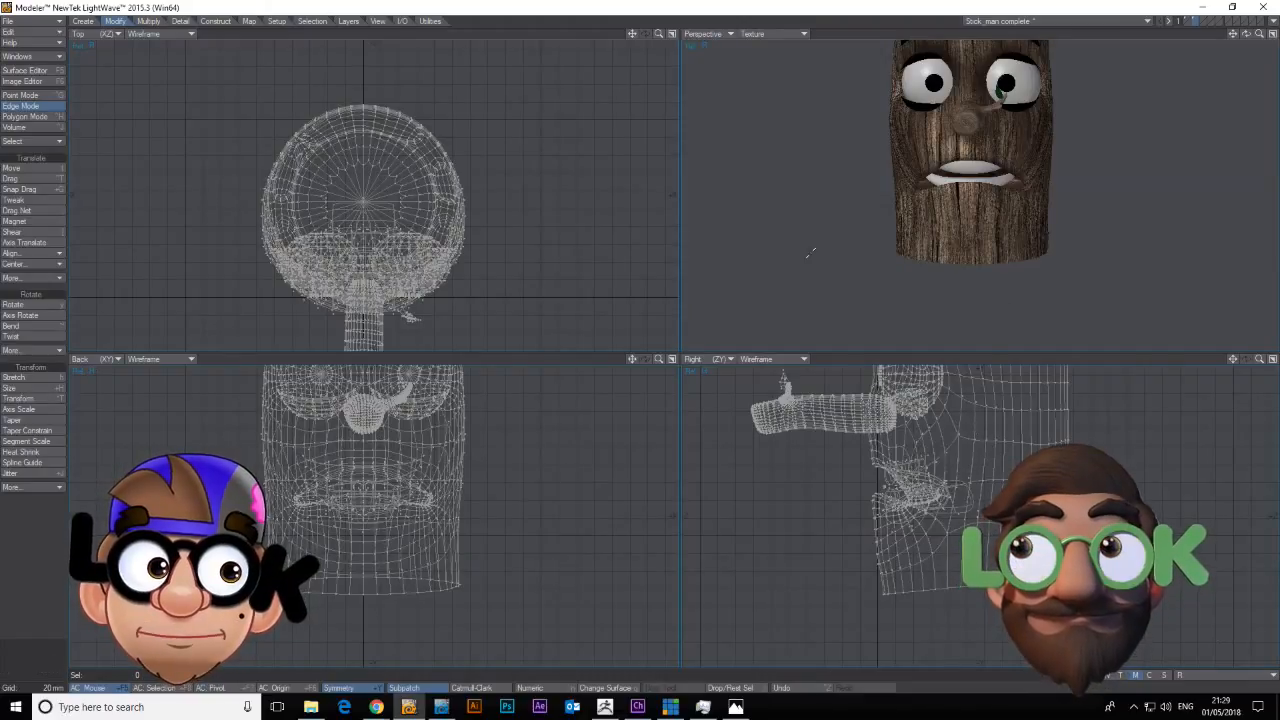
In the R endomorph, use Magnet to lower the back ends of the lower teeth, stretch the row vertically, and deselect it.
{"action": "key", "text": "ctrl+h"}
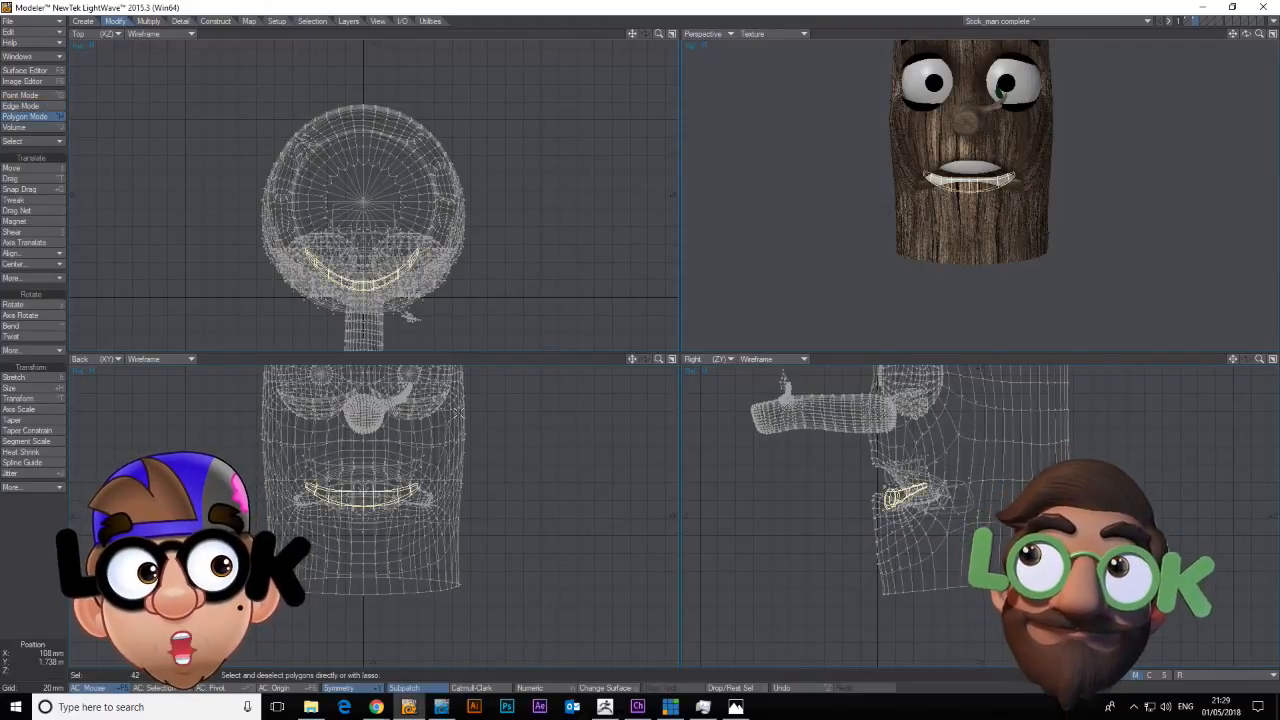
{"action": "left_click", "coordinate": [36, 222]}
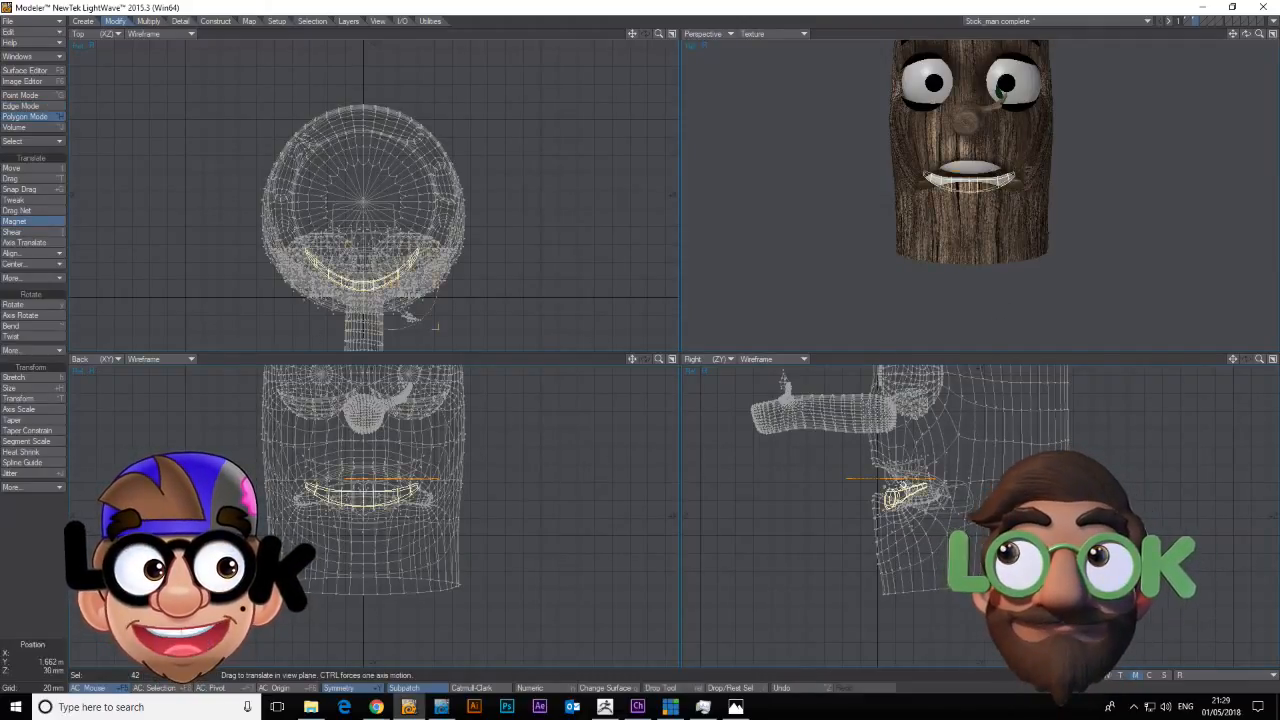
{"action": "left_click_drag", "start_coordinate": [930, 490], "coordinate": [916, 512]}
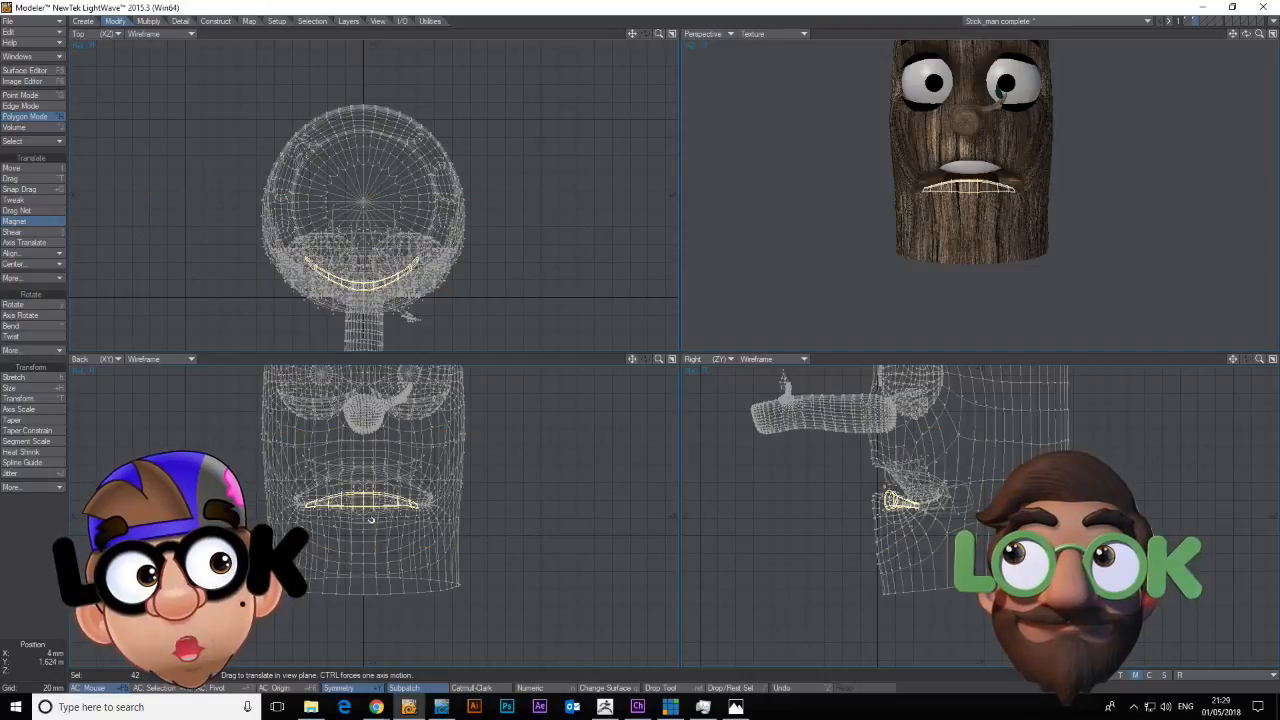
{"action": "key", "text": "h"}
{"action": "left_click_drag", "start_coordinate": [364, 506], "coordinate": [362, 489]}
{"action": "key", "text": "space"}
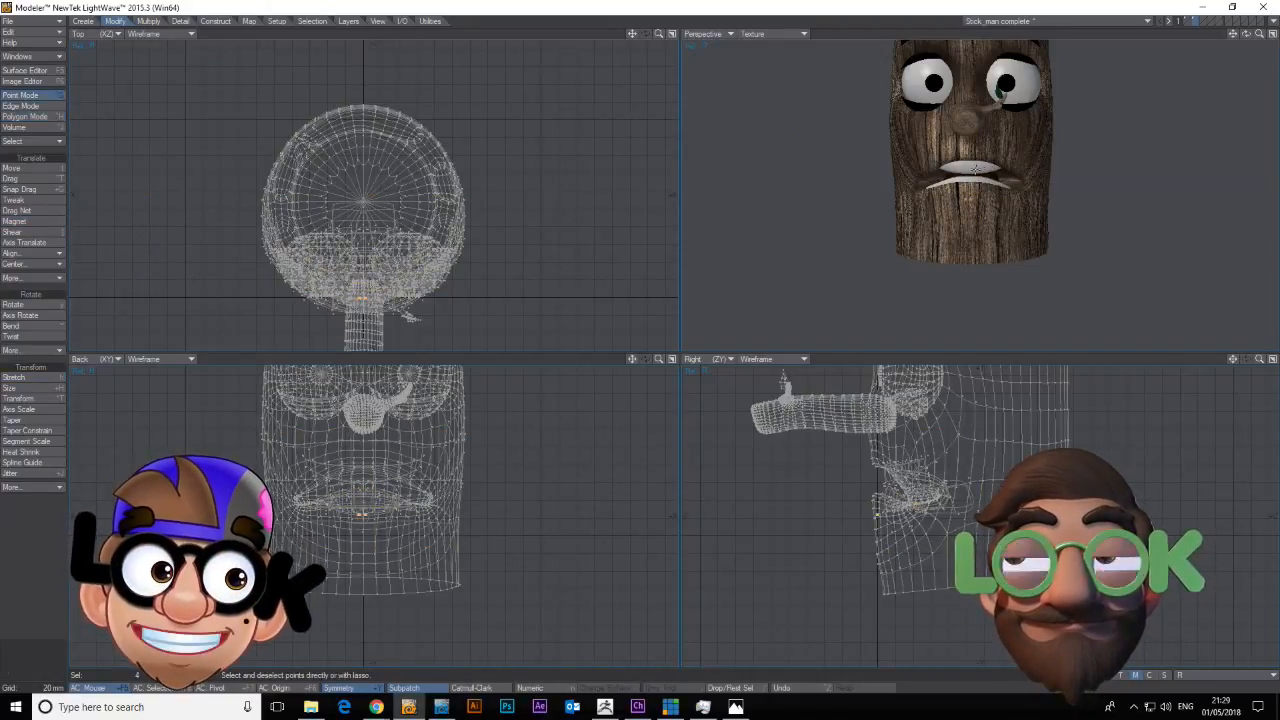
In the R endomorph, select the upper row of teeth, use Magnet to lower its back ends, and deselect it.
{"action": "key", "text": "slash"}
{"action": "left_click", "coordinate": [974, 168]}
{"action": "key", "text": "bracketright"}
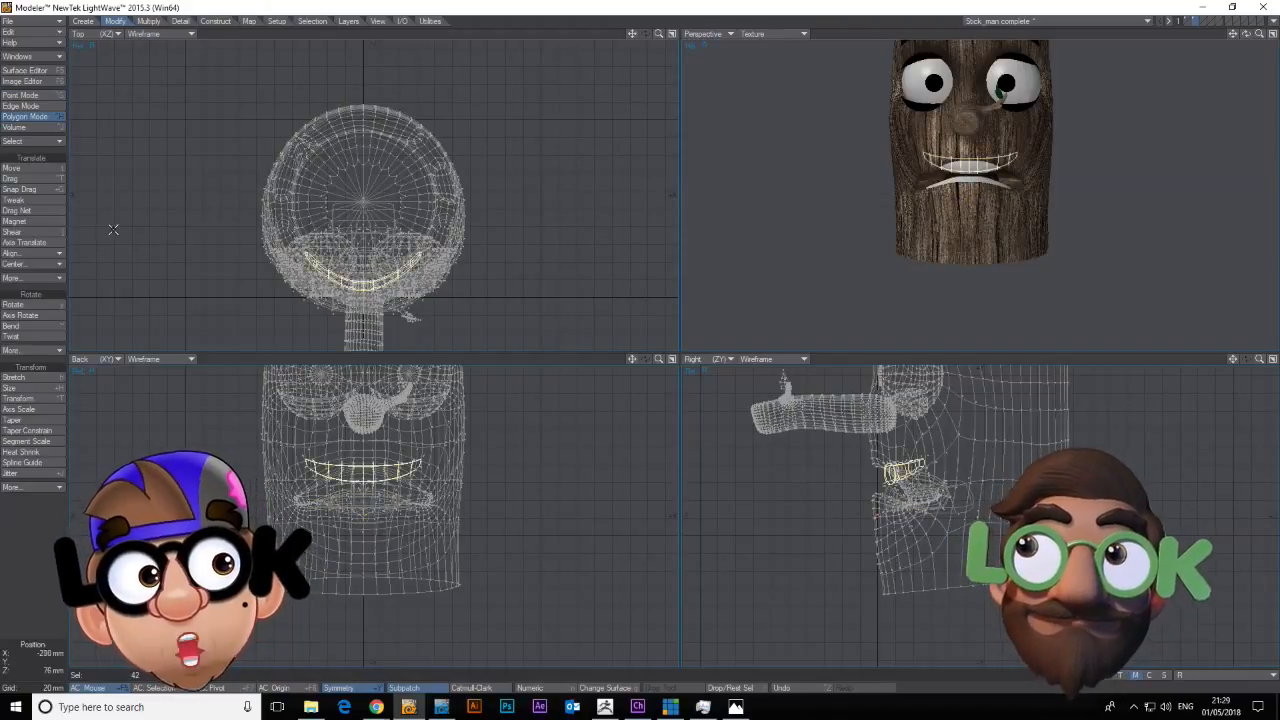
{"action": "left_click", "coordinate": [26, 222]}
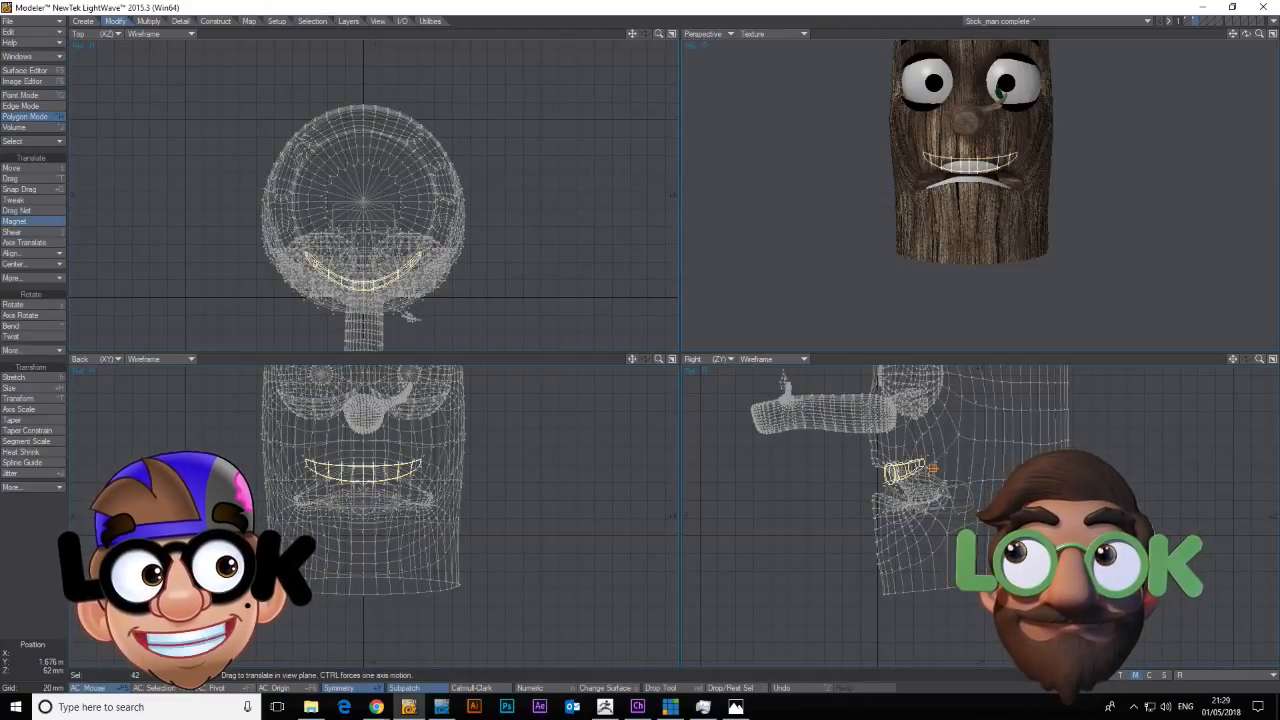
{"action": "right_click_drag", "start_coordinate": [932, 468], "coordinate": [984, 526]}
{"action": "left_click_drag", "start_coordinate": [940, 462], "coordinate": [939, 471]}
{"action": "key", "text": "space"}
{"action": "key", "text": "space"}
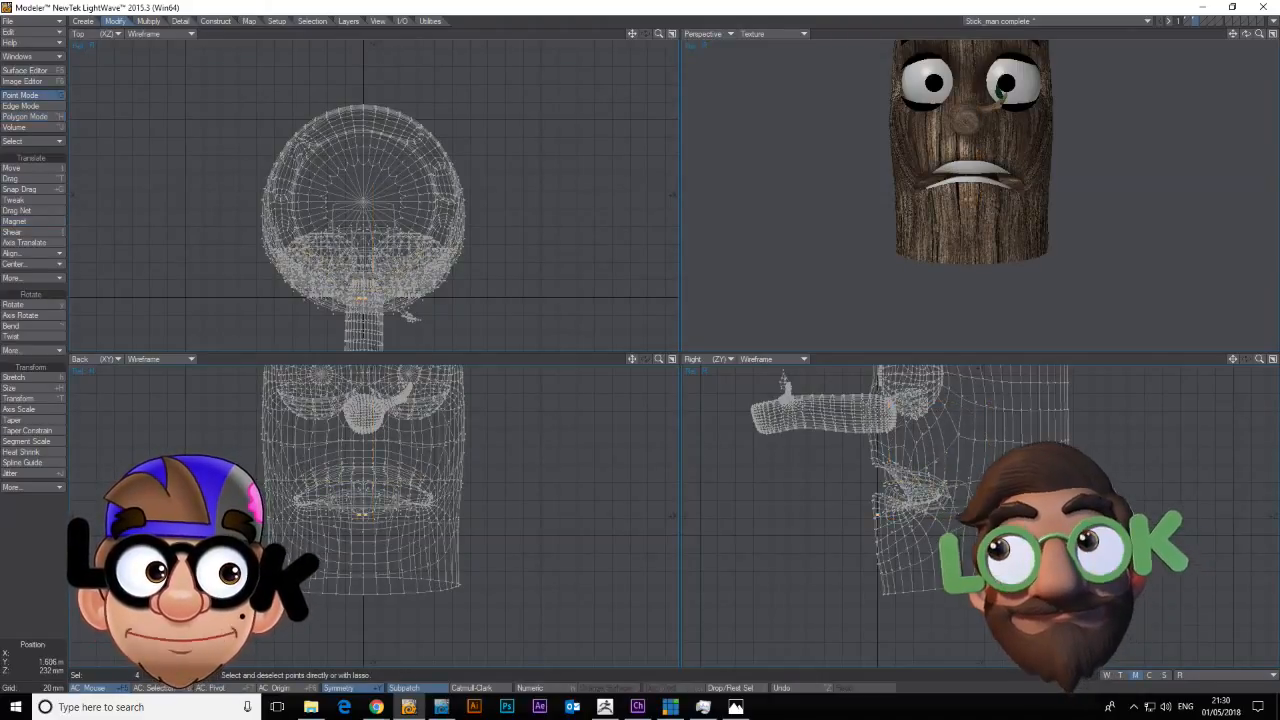
{"action": "key", "text": "space"}
{"action": "key", "text": "space"}
{"action": "key", "text": "space"}
Switch to the S endomorph, select the lower teeth, use Magnet to lower their back ends about 16 mm, and deselect them.
{"action": "left_click", "coordinate": [1195, 675]}
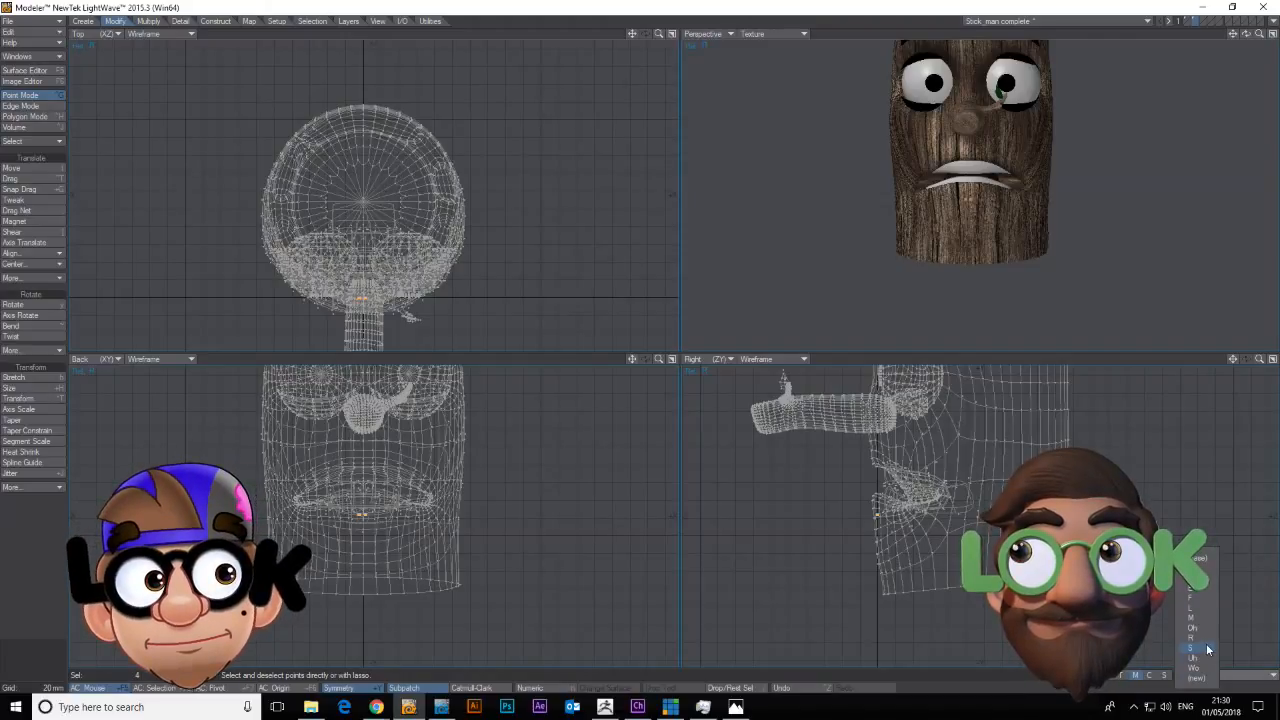
{"action": "left_click", "coordinate": [1207, 650]}
{"action": "key", "text": "space"}
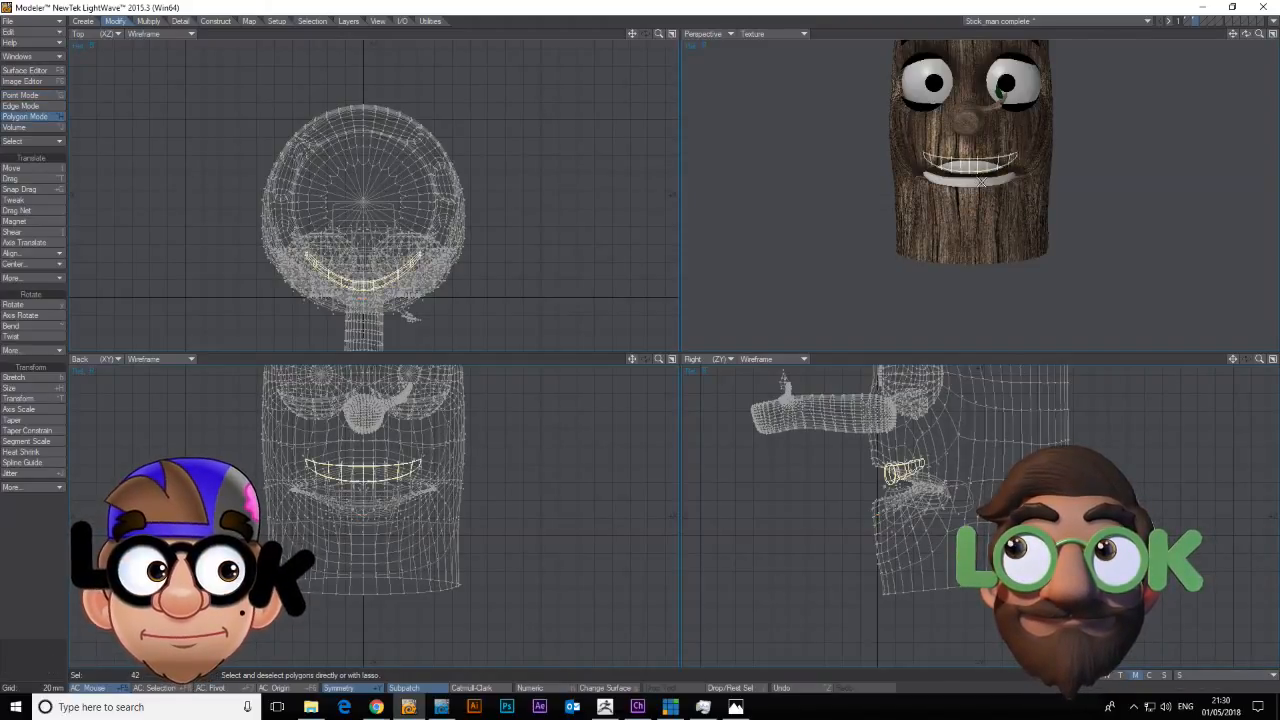
{"action": "key", "text": "slash"}
{"action": "left_click", "coordinate": [981, 181]}
{"action": "key", "text": "bracketright"}
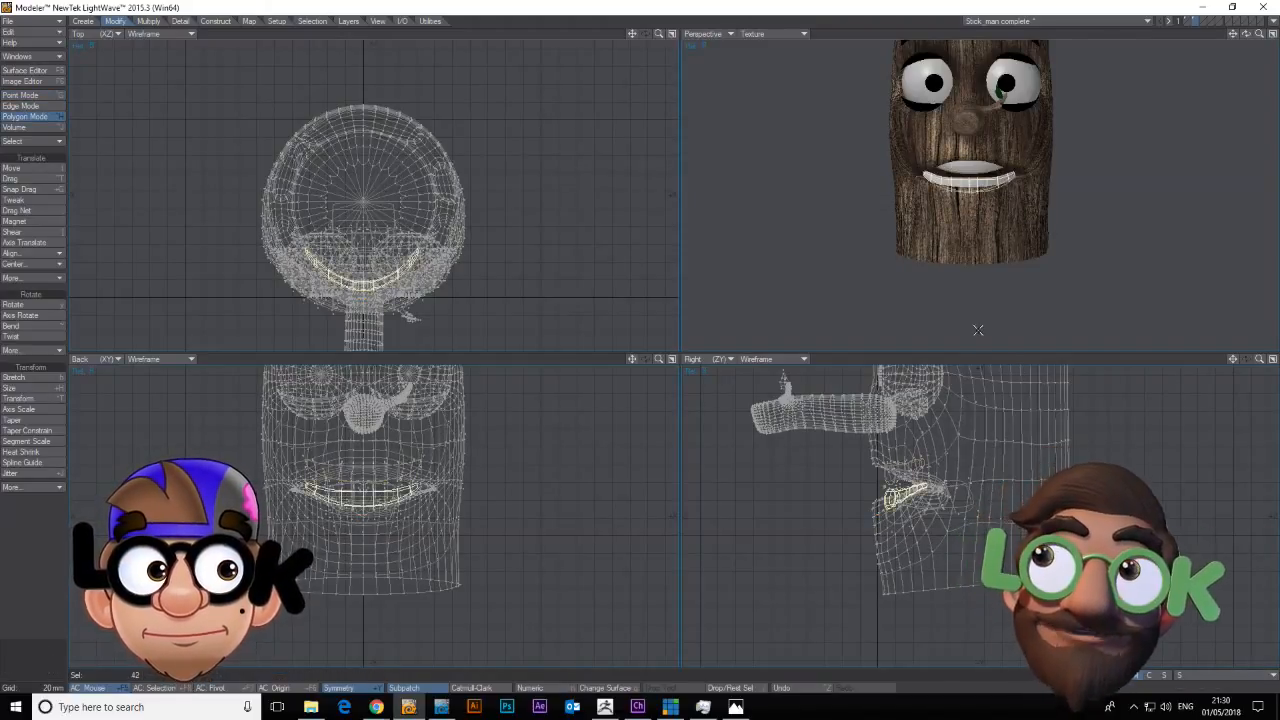
{"action": "left_click", "coordinate": [38, 222]}
{"action": "left_click_drag", "start_coordinate": [934, 485], "coordinate": [934, 497]}
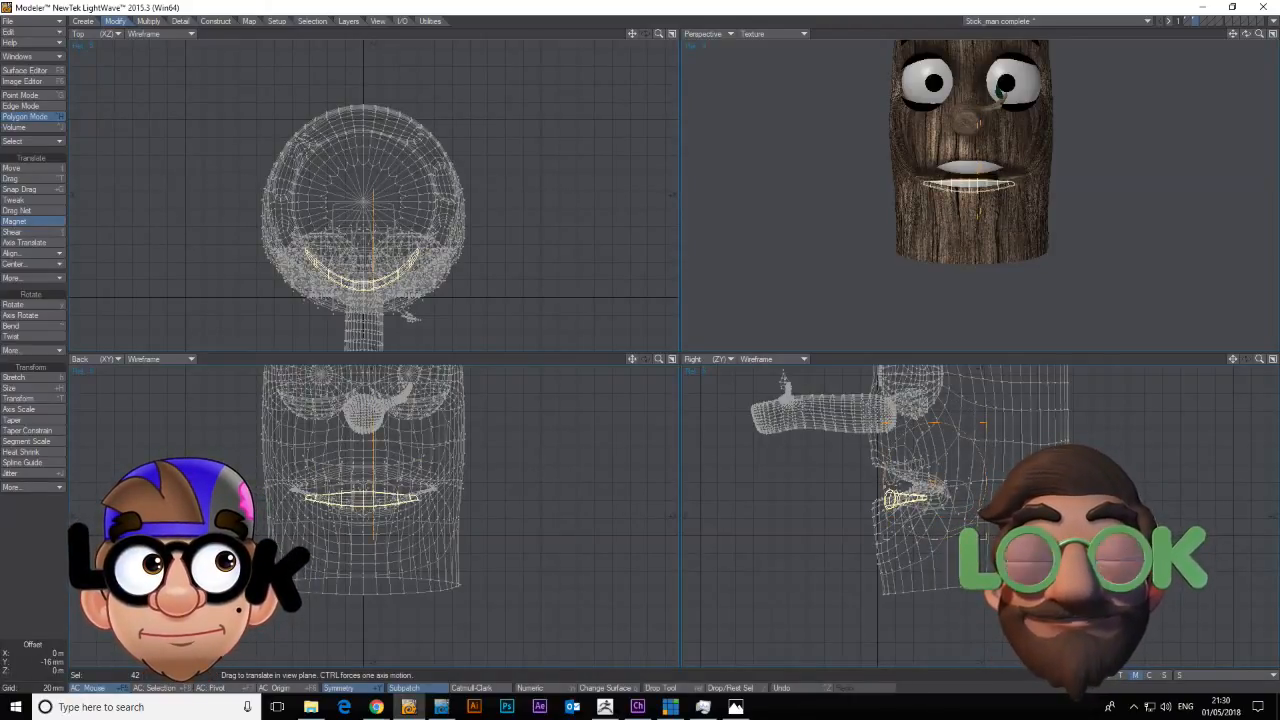
{"action": "key", "text": "space"}
{"action": "key", "text": "space"}
{"action": "key", "text": "space"}
{"action": "key", "text": "space"}
In the S endomorph, select the upper row of teeth, use Magnet to lower its back ends, and deselect it.
{"action": "key", "text": "slash"}
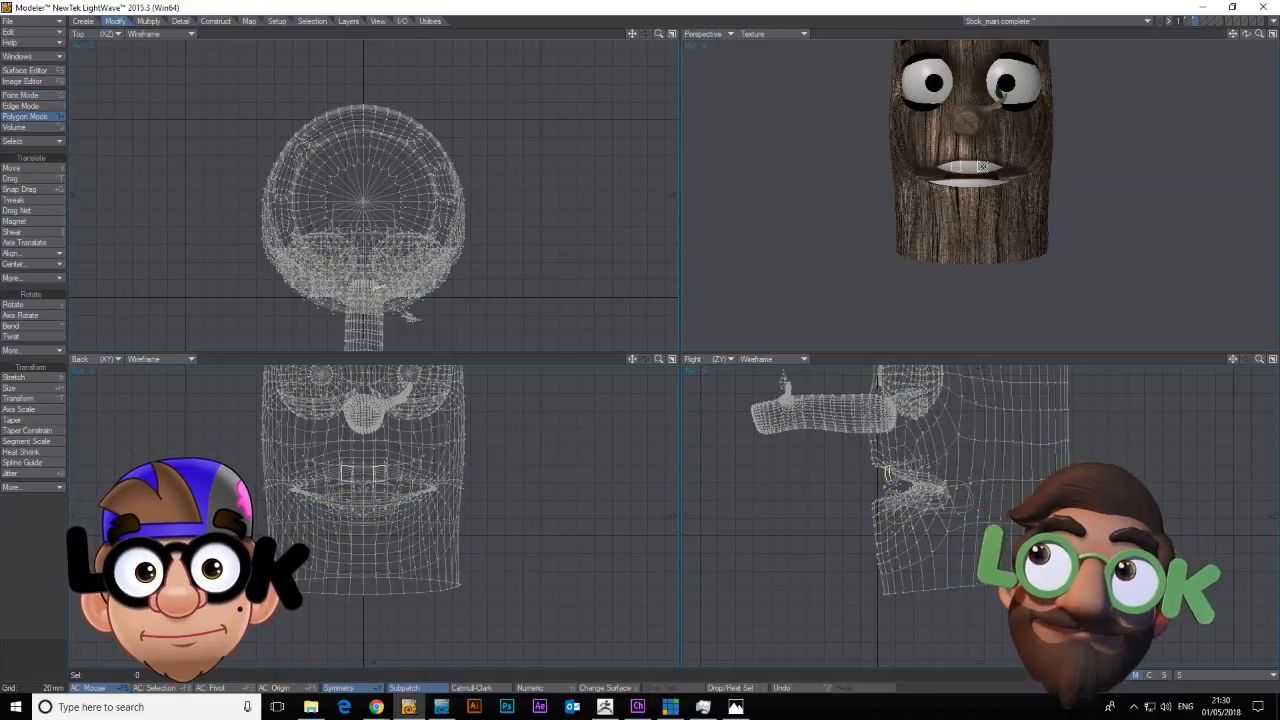
{"action": "left_click", "coordinate": [977, 168]}
{"action": "key", "text": "bracketright"}
{"action": "left_click", "coordinate": [30, 221]}
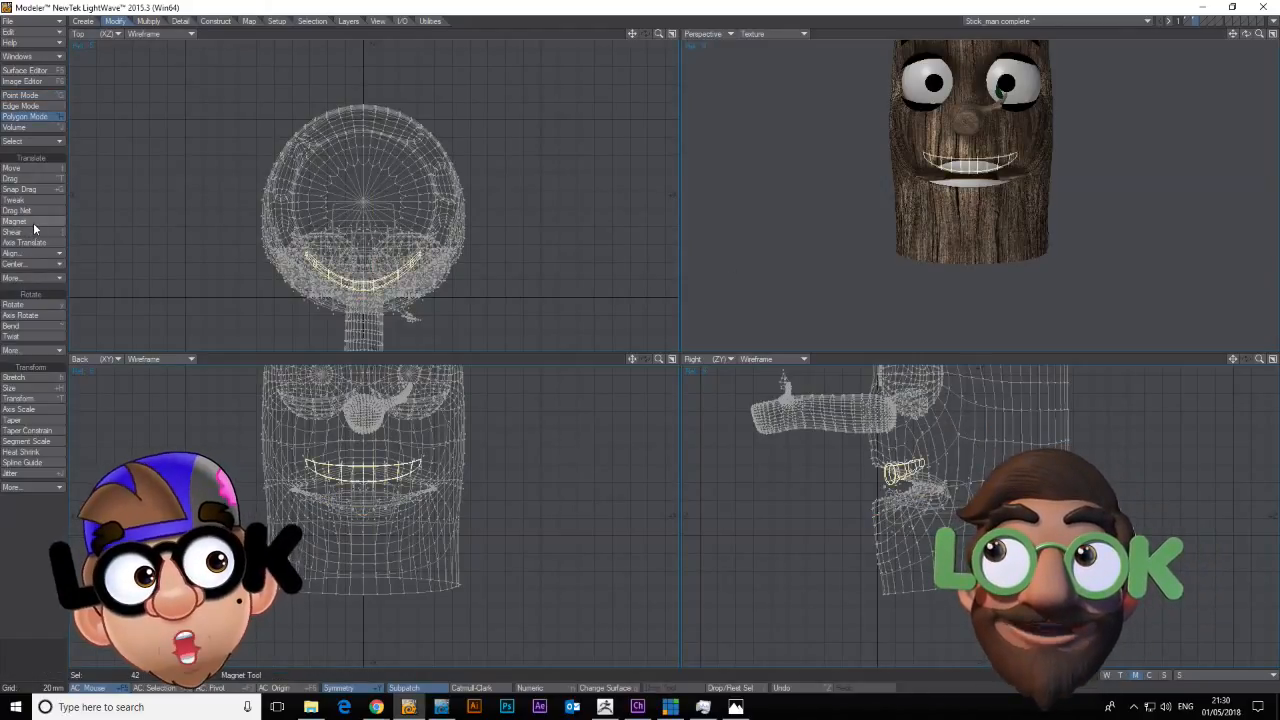
{"action": "left_click_drag", "start_coordinate": [940, 464], "coordinate": [937, 489]}
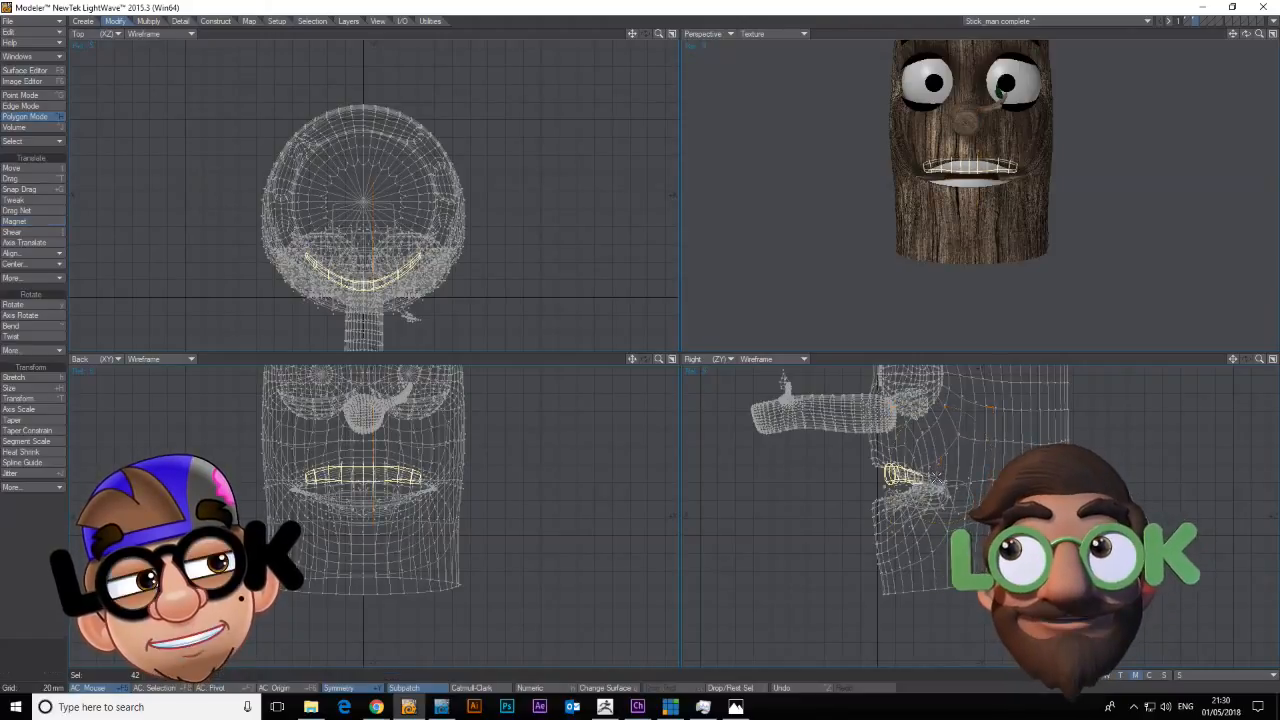
{"action": "key", "text": "space"}
{"action": "key", "text": "space"}
{"action": "key", "text": "space"}
Stretch the upper row of teeth slightly in height to fit under the upper lip of the S endomorph.
{"action": "scroll", "coordinate": [1252, 34], "scroll_direction": "up", "scroll_amount": 3}
{"action": "mouse_move", "coordinate": [1249, 35]}
{"action": "left_mouse_down"}
{"action": "mouse_move", "coordinate": [1266, 36]}
{"action": "mouse_move", "coordinate": [1255, 36]}
{"action": "left_mouse_up"}
{"action": "key", "text": "space"}
{"action": "key", "text": "space"}
{"action": "key", "text": "space"}
{"action": "key", "text": "space"}
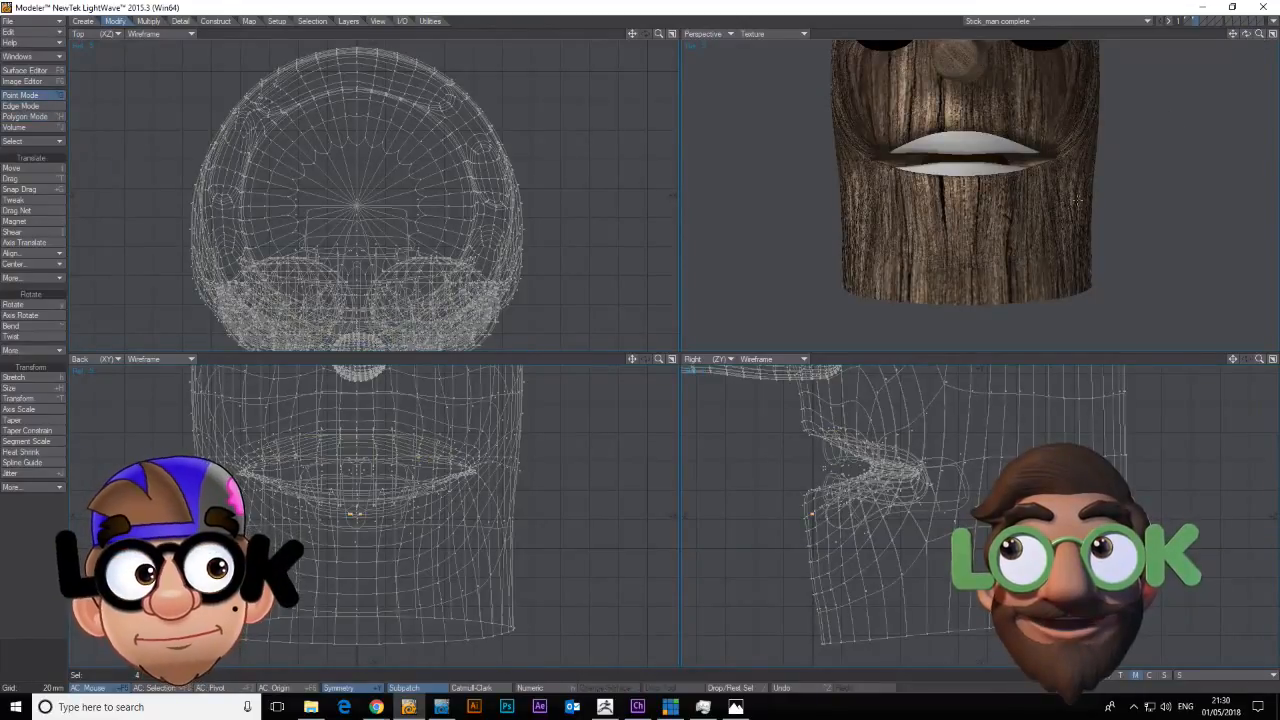
{"action": "key", "text": "h"}
{"action": "left_click_drag", "start_coordinate": [855, 449], "coordinate": [858, 452]}
{"action": "key", "text": "space"}
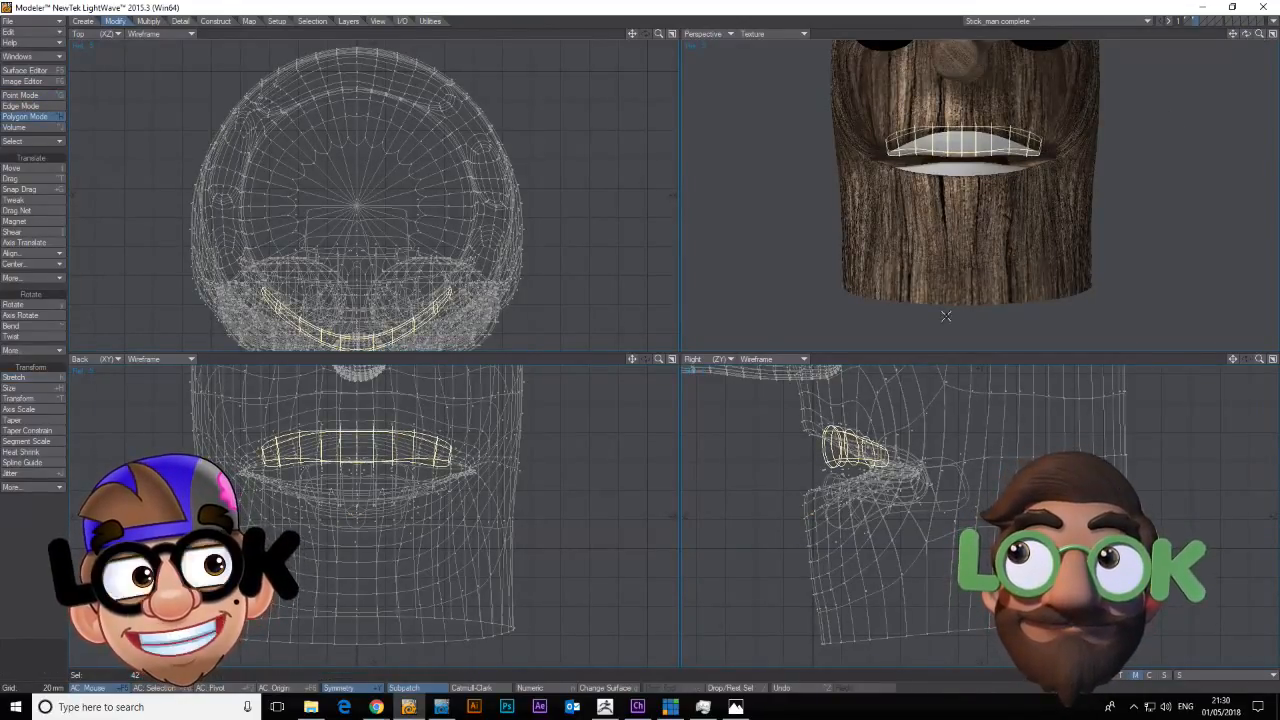
Select the lower row of teeth in the S endomorph, stretch it vertically to fill the lip gap, and deselect it.
{"action": "key", "text": "slash"}
{"action": "left_click", "coordinate": [971, 169]}
{"action": "key", "text": "bracketright"}
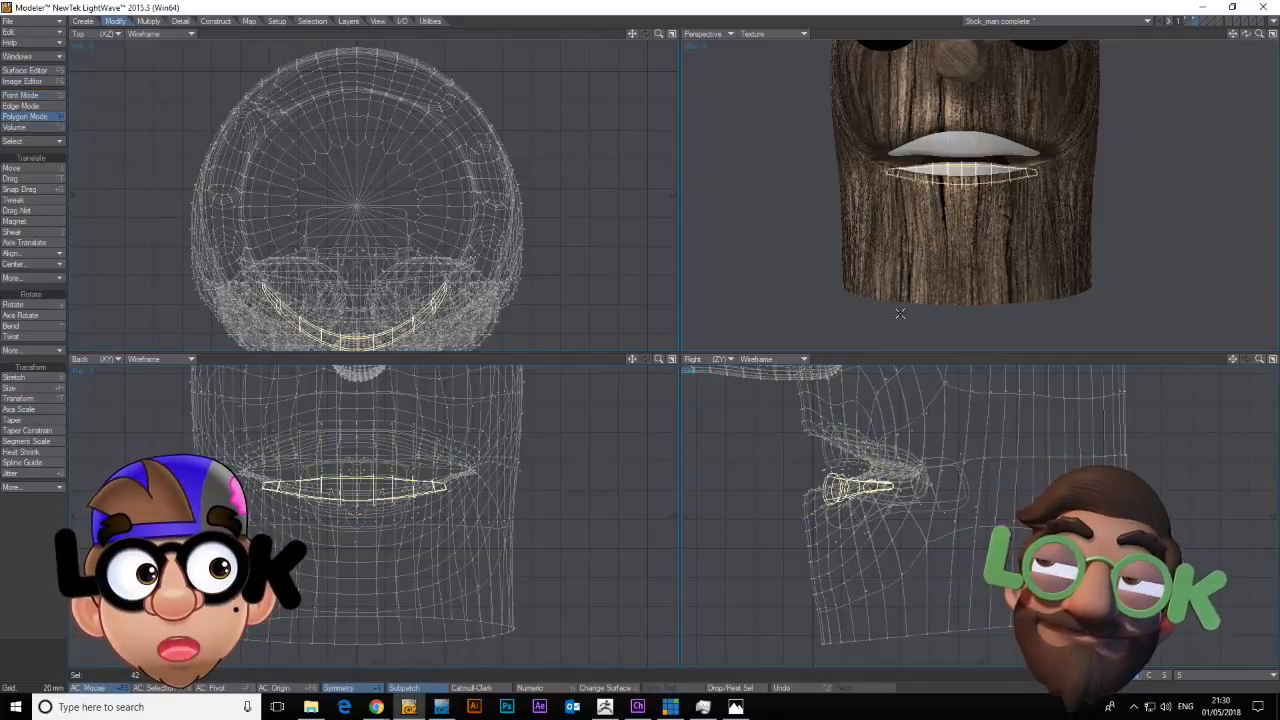
{"action": "key", "text": "h"}
{"action": "left_click_drag", "start_coordinate": [860, 490], "coordinate": [861, 476]}
{"action": "key", "text": "space"}
{"action": "key", "text": "ctrl+h"}
Switch to the Uh endomorph, select the lower row of teeth, and move it down about 18 mm.
{"action": "left_click", "coordinate": [1218, 675]}
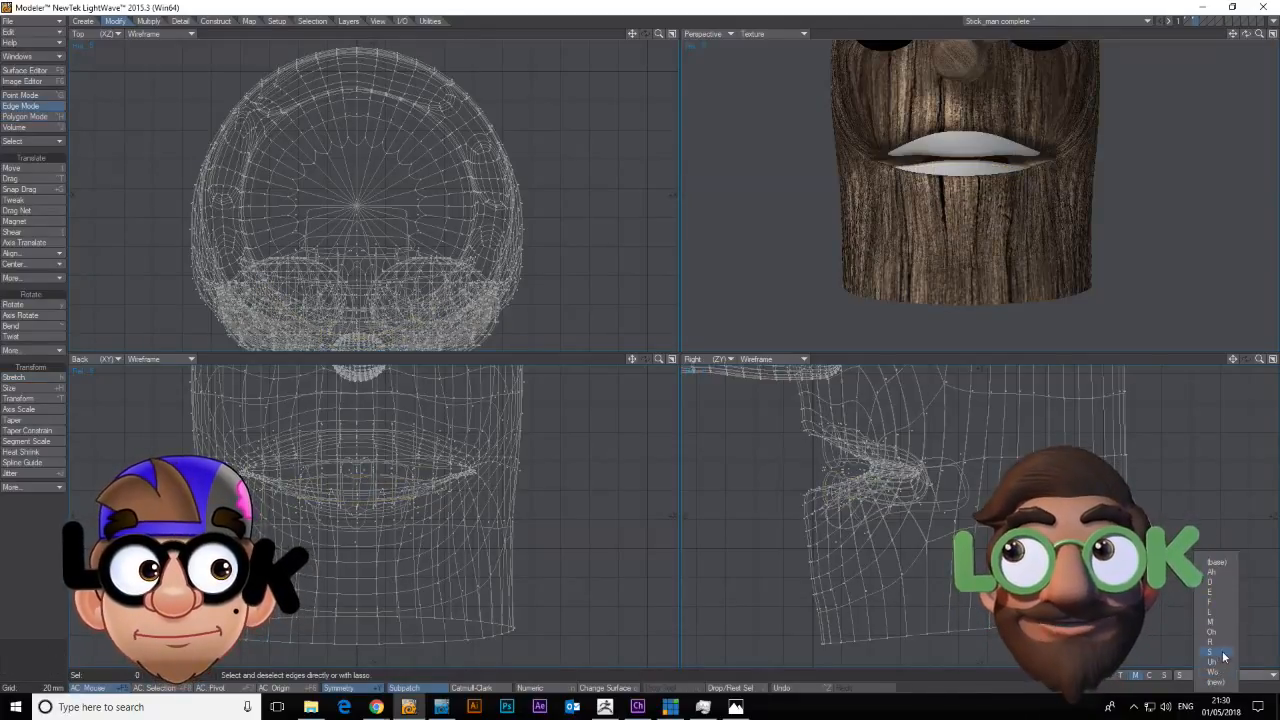
{"action": "left_click", "coordinate": [1222, 653]}
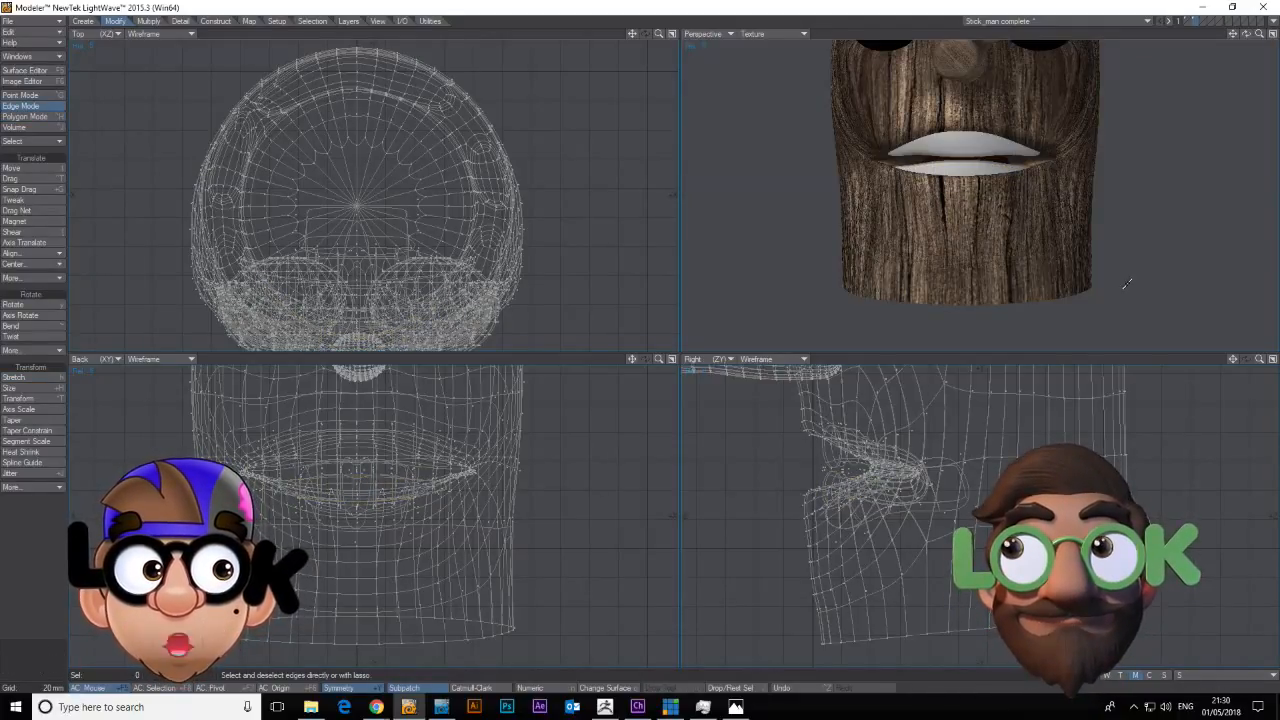
{"action": "left_click", "coordinate": [1205, 675]}
{"action": "left_click", "coordinate": [1218, 664]}
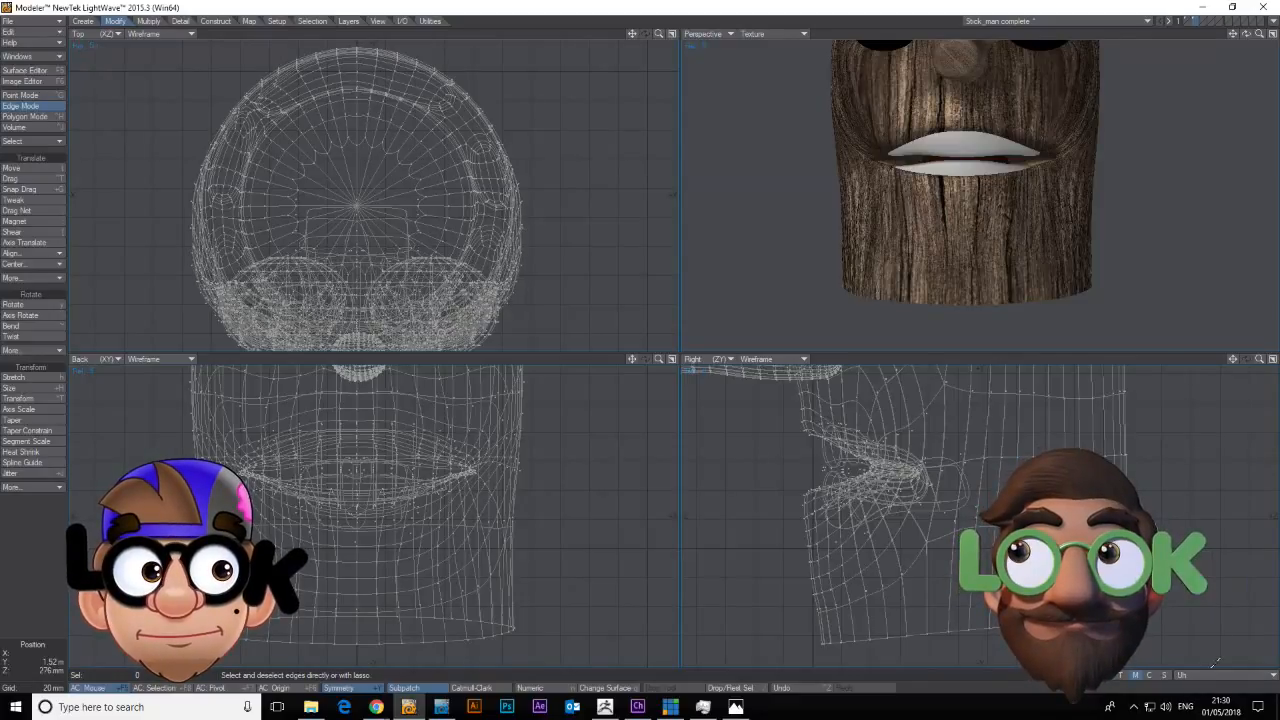
{"action": "key", "text": "space"}
{"action": "key", "text": "space"}
{"action": "key", "text": "space"}
{"action": "key", "text": "space"}
{"action": "left_click", "coordinate": [979, 171]}
{"action": "key", "text": "]"}
{"action": "key", "text": "t"}
{"action": "left_click_drag", "start_coordinate": [860, 503], "coordinate": [860, 523]}
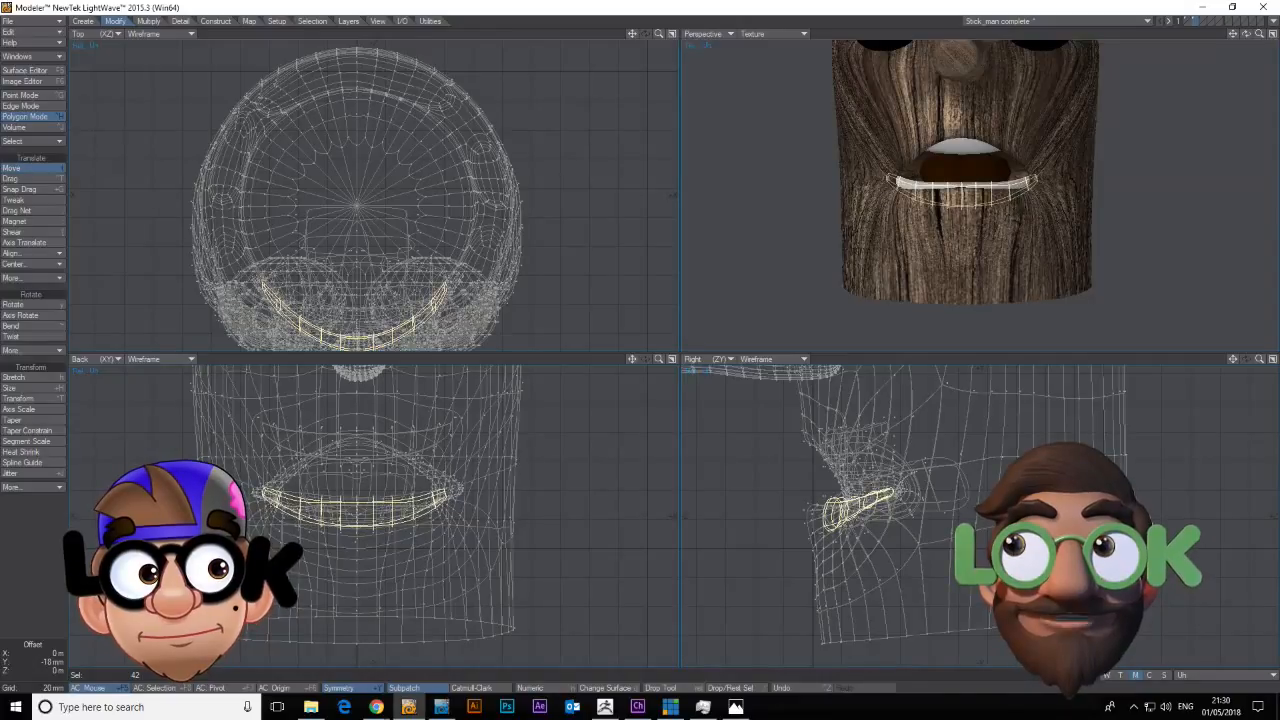
Use Magnet to lower the back ends of the lower teeth in the Uh endomorph, and deselect them.
{"action": "left_click", "coordinate": [46, 219]}
{"action": "left_click_drag", "start_coordinate": [901, 488], "coordinate": [904, 518]}
{"action": "key", "text": "space"}
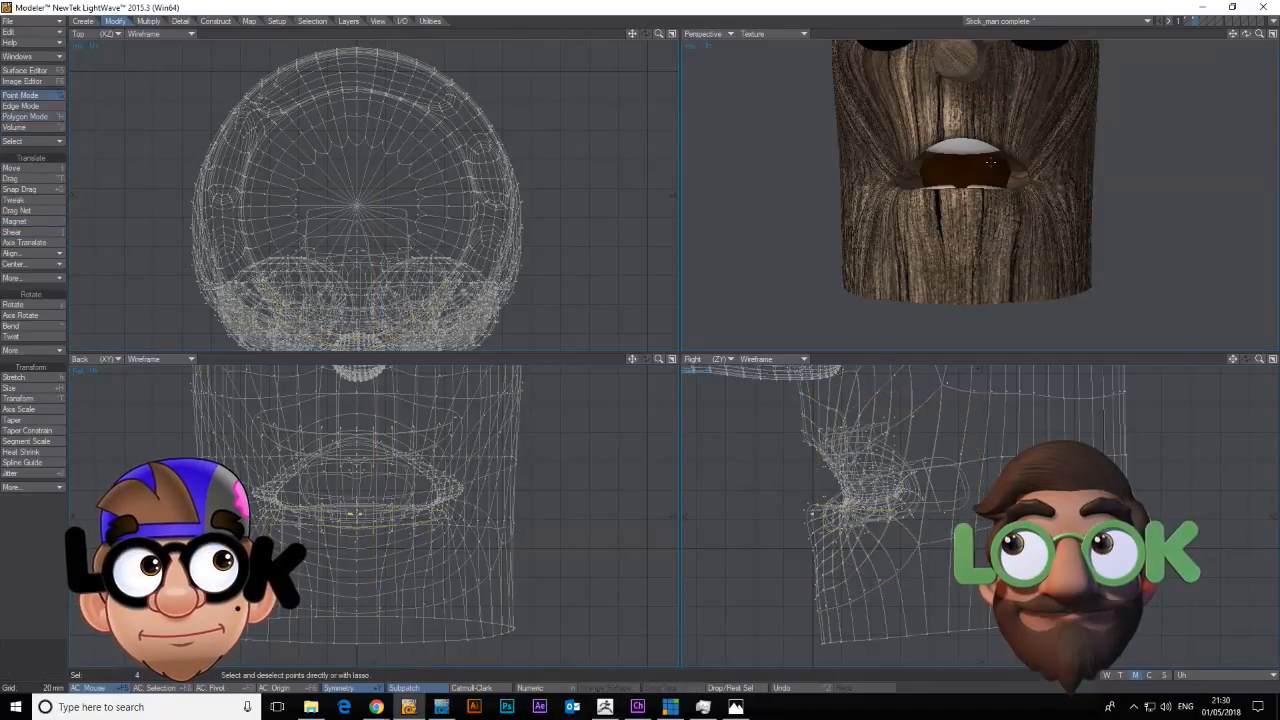
{"action": "key", "text": "slash"}
Select the tongue in the Uh endomorph, move it slightly down and back, adjust its rotation behind the lower teeth, and deselect it.
{"action": "left_click", "coordinate": [976, 172]}
{"action": "key", "text": "bracketright"}
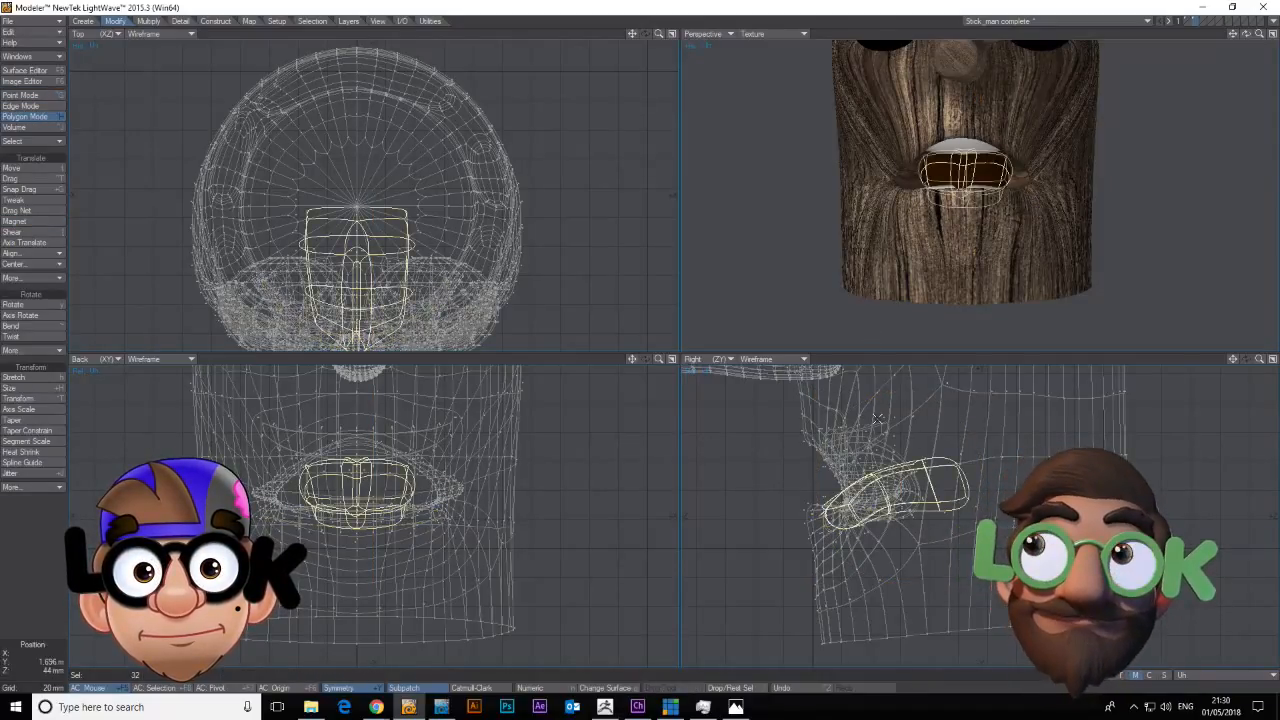
{"action": "key", "text": "t"}
{"action": "mouse_move", "coordinate": [856, 521]}
{"action": "left_mouse_down"}
{"action": "mouse_move", "coordinate": [868, 533]}
{"action": "mouse_move", "coordinate": [849, 520]}
{"action": "left_mouse_up"}
{"action": "key", "text": "y"}
{"action": "key", "text": "space"}
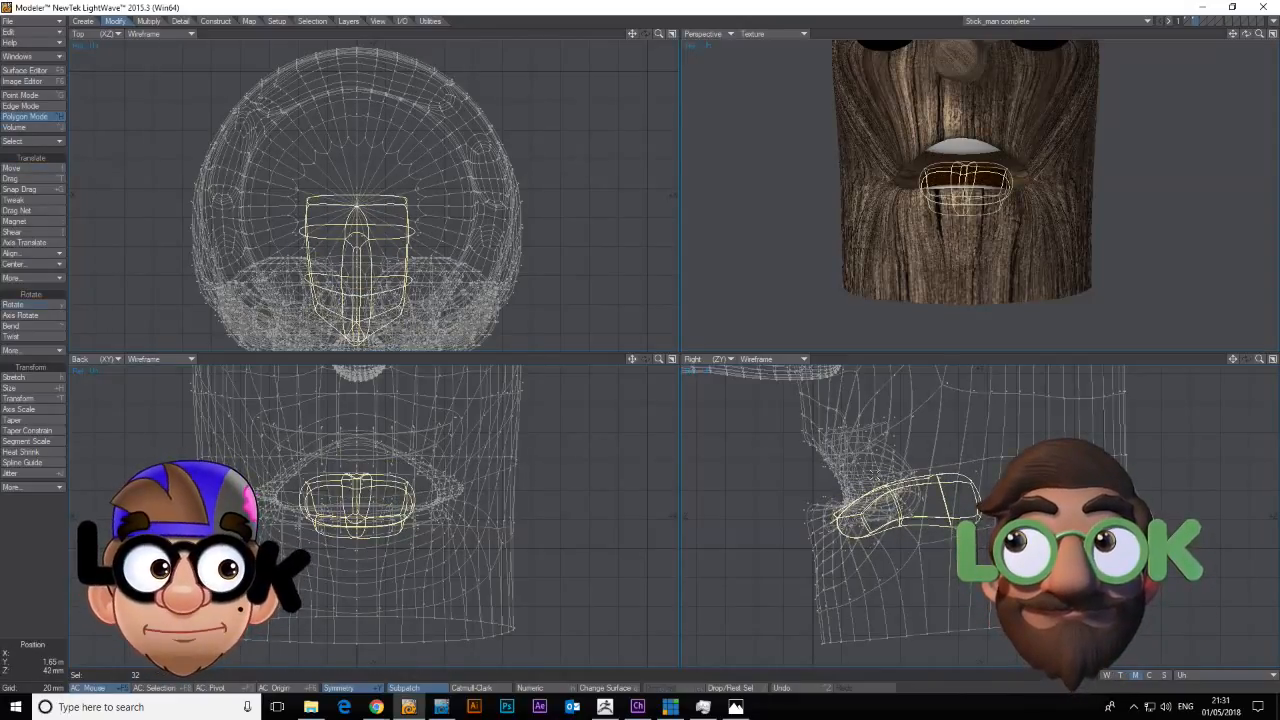
{"action": "key", "text": "space"}
{"action": "key", "text": "a"}
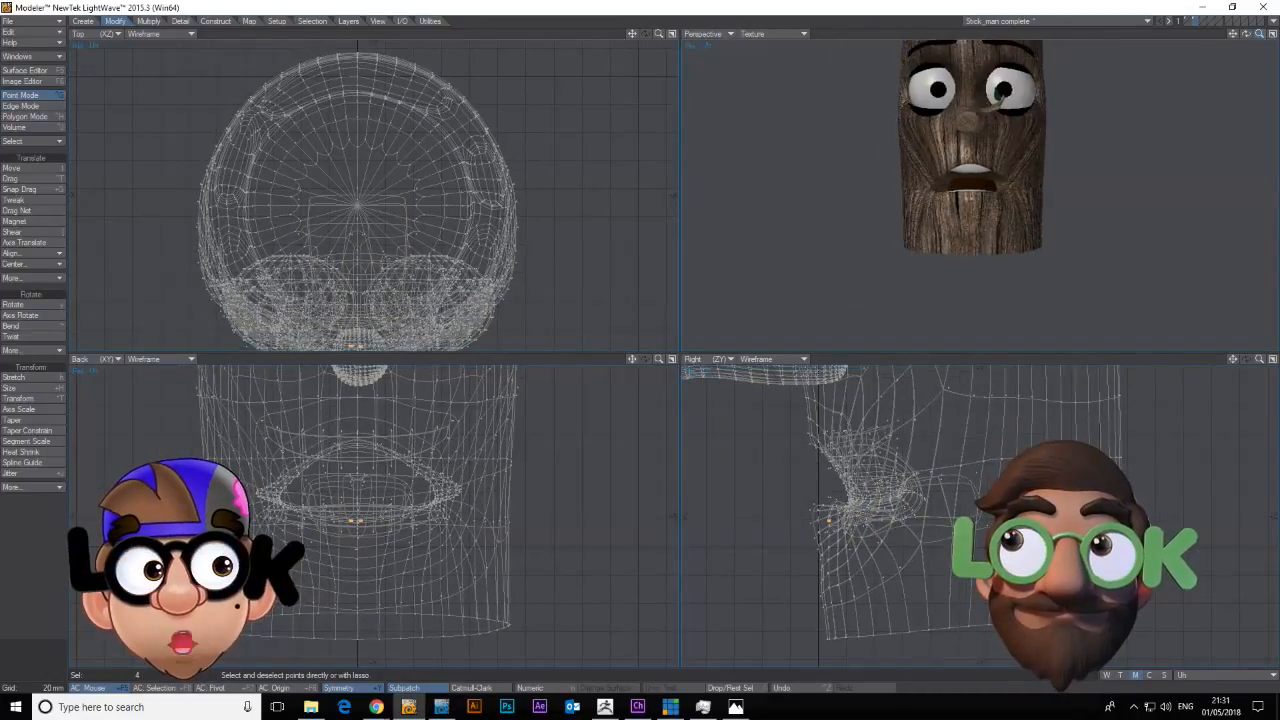
Switch to the Wo endomorph, select the tongue, move it slightly down and back inside the mouth, and deselect it.
{"action": "left_click", "coordinate": [1200, 675]}
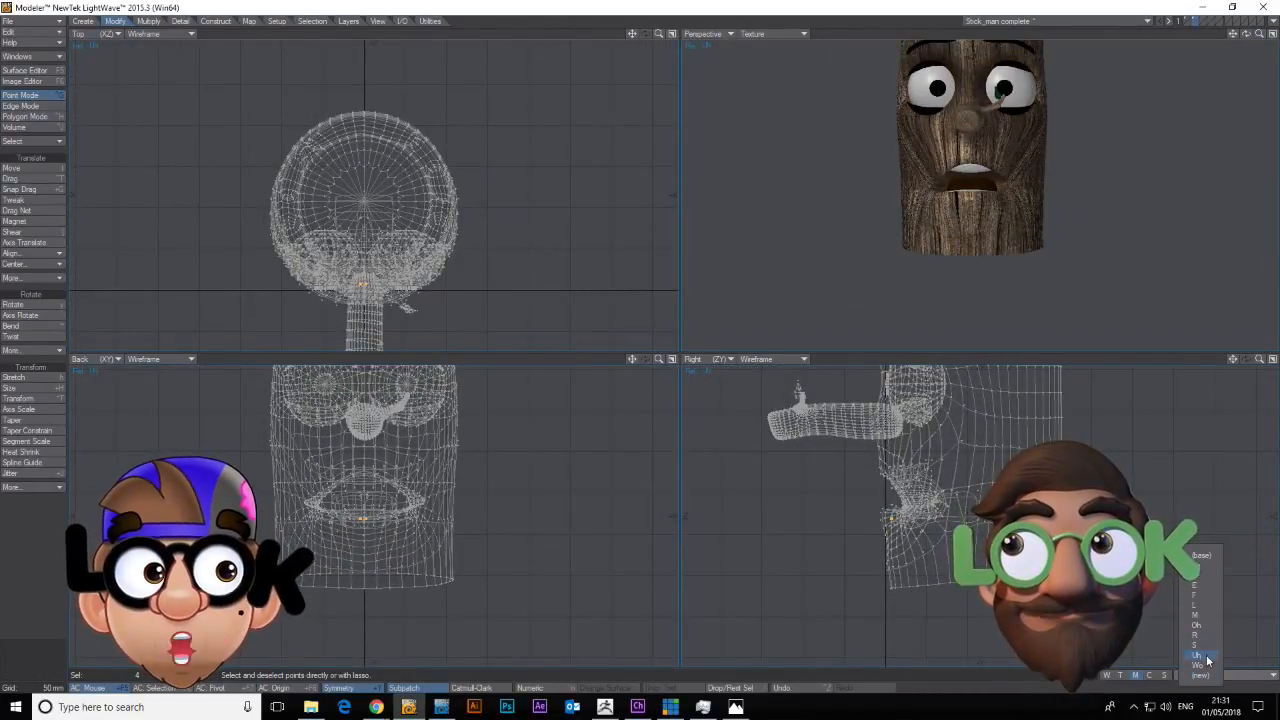
{"action": "left_click", "coordinate": [1201, 666]}
{"action": "key", "text": "space"}
{"action": "key", "text": "space"}
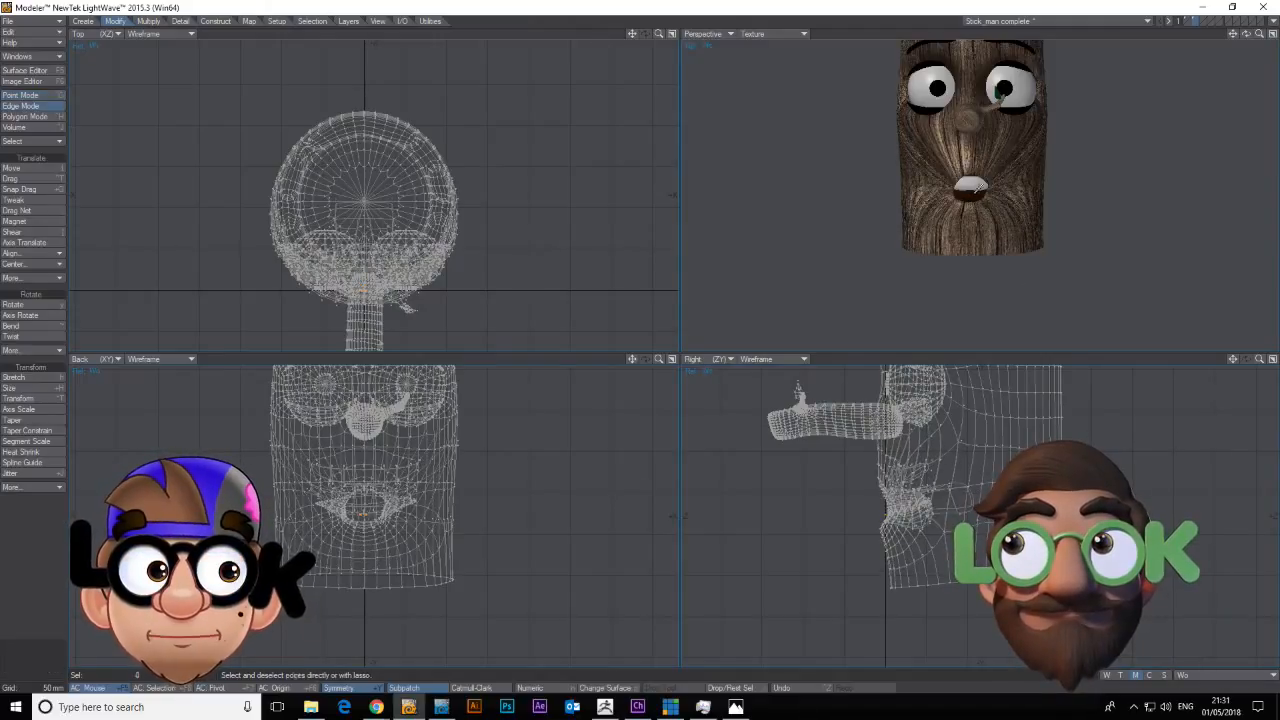
{"action": "key", "text": "shift+a"}
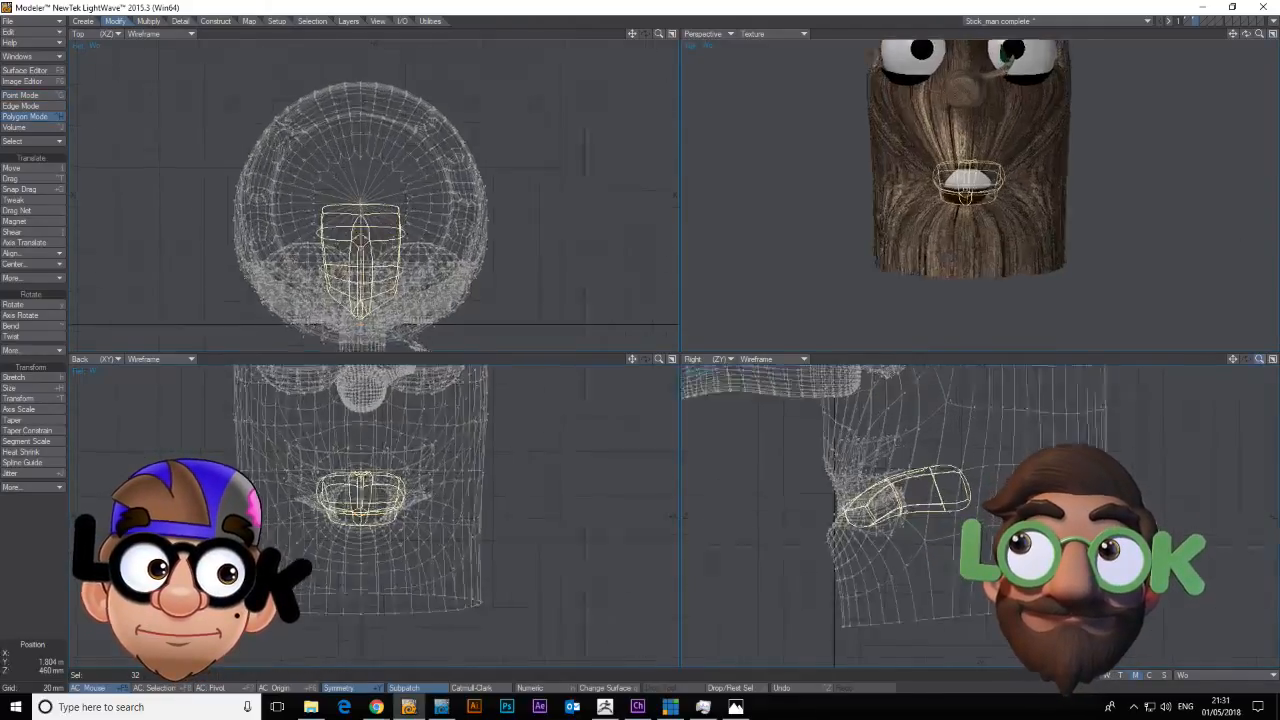
{"action": "key", "text": "t"}
{"action": "left_click_drag", "start_coordinate": [903, 463], "coordinate": [913, 484]}
{"action": "key", "text": "space"}
{"action": "key", "text": "space"}
{"action": "key", "text": "space"}
{"action": "key", "text": "/"}
Select the lower row of teeth in the Wo endomorph and move it down to the lower edge of the rounded mouth opening.
{"action": "left_click", "coordinate": [960, 180]}
{"action": "key", "text": "]"}
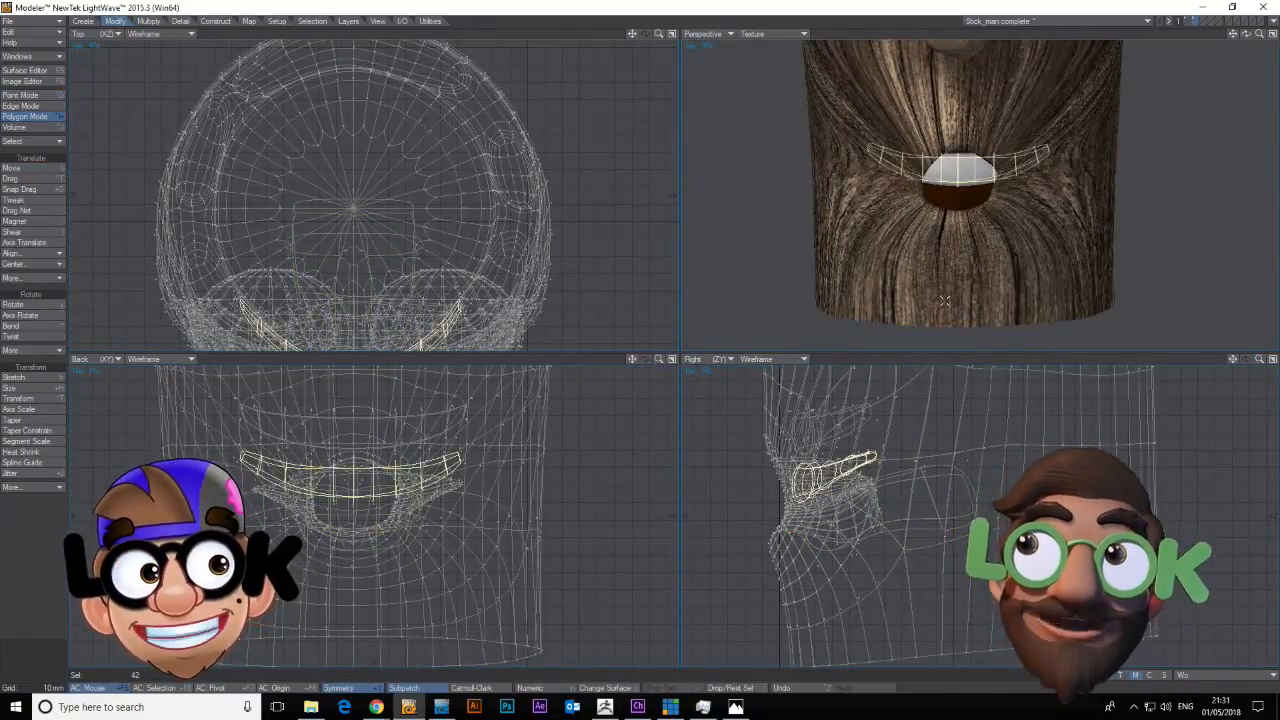
{"action": "key", "text": "t"}
{"action": "left_click_drag", "start_coordinate": [875, 498], "coordinate": [867, 552]}
{"action": "key", "text": "space"}
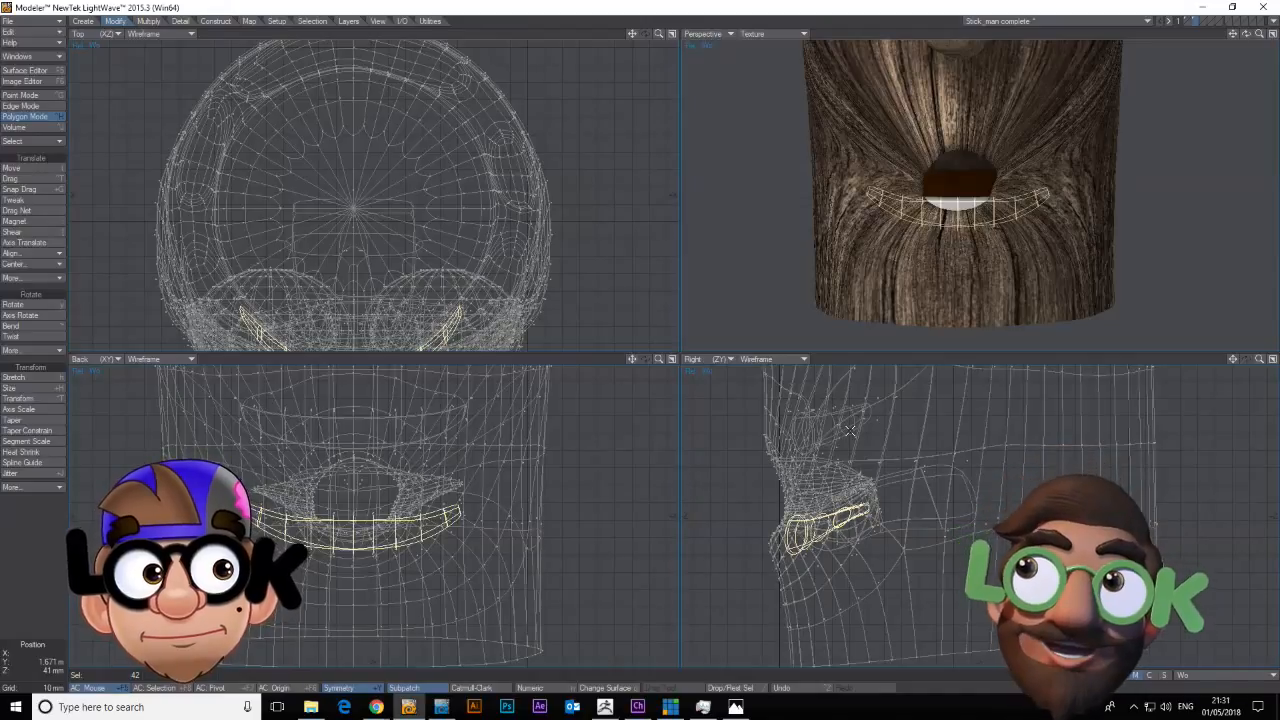
Select the upper row of teeth in the Wo endomorph, move it down slightly, and deselect it.
{"action": "left_click", "coordinate": [849, 430]}
{"action": "key", "text": "bracketright"}
{"action": "key", "text": "t"}
{"action": "left_click_drag", "start_coordinate": [846, 478], "coordinate": [841, 496]}
{"action": "key", "text": "space"}
{"action": "key", "text": "slash"}
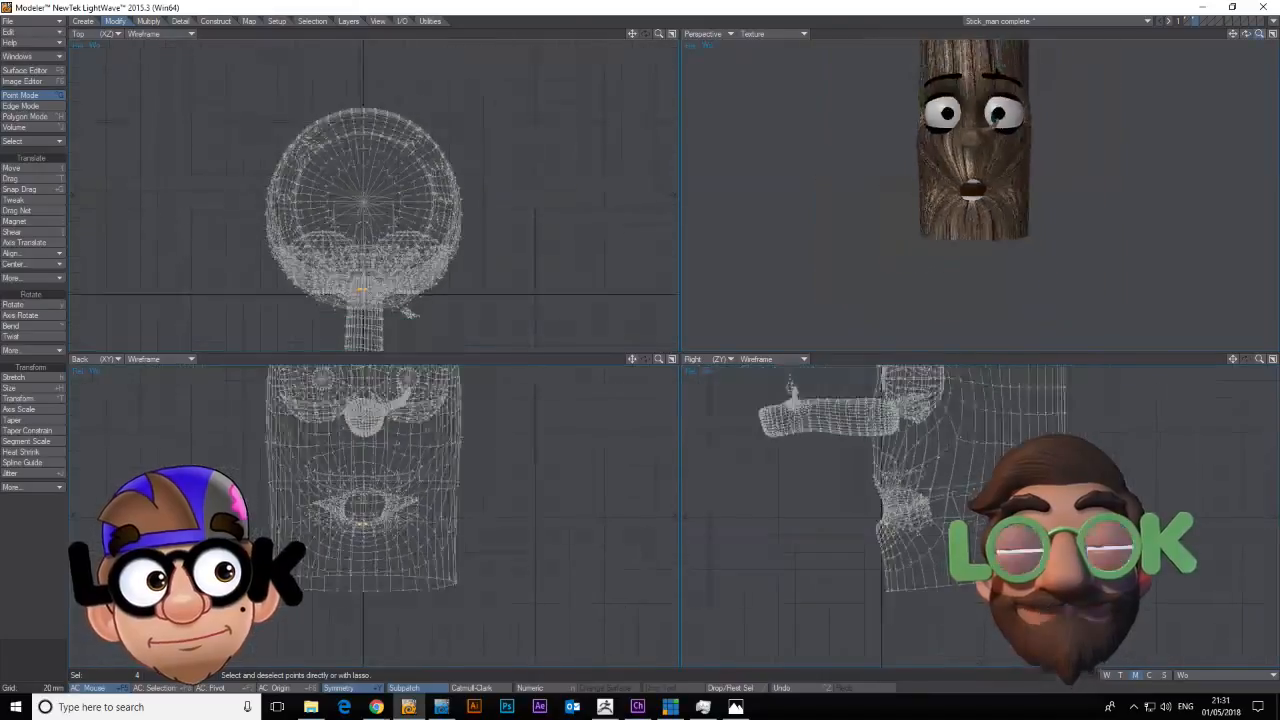
Review the finished face in the Ah, D, E and F endomorphs, and return to the base shape.
{"action": "mouse_move", "coordinate": [1259, 34]}
{"action": "left_mouse_down"}
{"action": "mouse_move", "coordinate": [1225, 34]}
{"action": "mouse_move", "coordinate": [1262, 38]}
{"action": "mouse_move", "coordinate": [1236, 42]}
{"action": "left_mouse_up"}
{"action": "left_click", "coordinate": [1186, 675]}
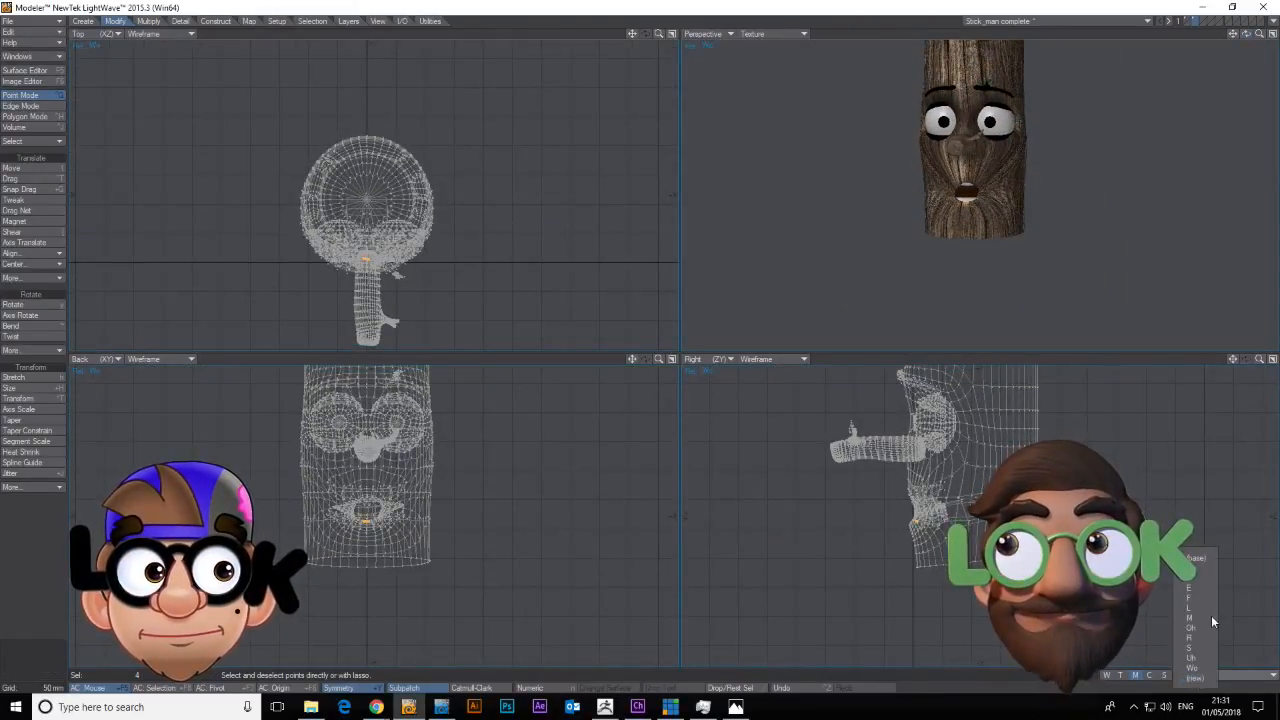
{"action": "left_click", "coordinate": [1202, 571]}
{"action": "left_click", "coordinate": [1203, 675]}
{"action": "left_click", "coordinate": [1209, 583]}
{"action": "left_click", "coordinate": [1205, 675]}
{"action": "left_click", "coordinate": [1212, 586]}
{"action": "left_click", "coordinate": [1210, 675]}
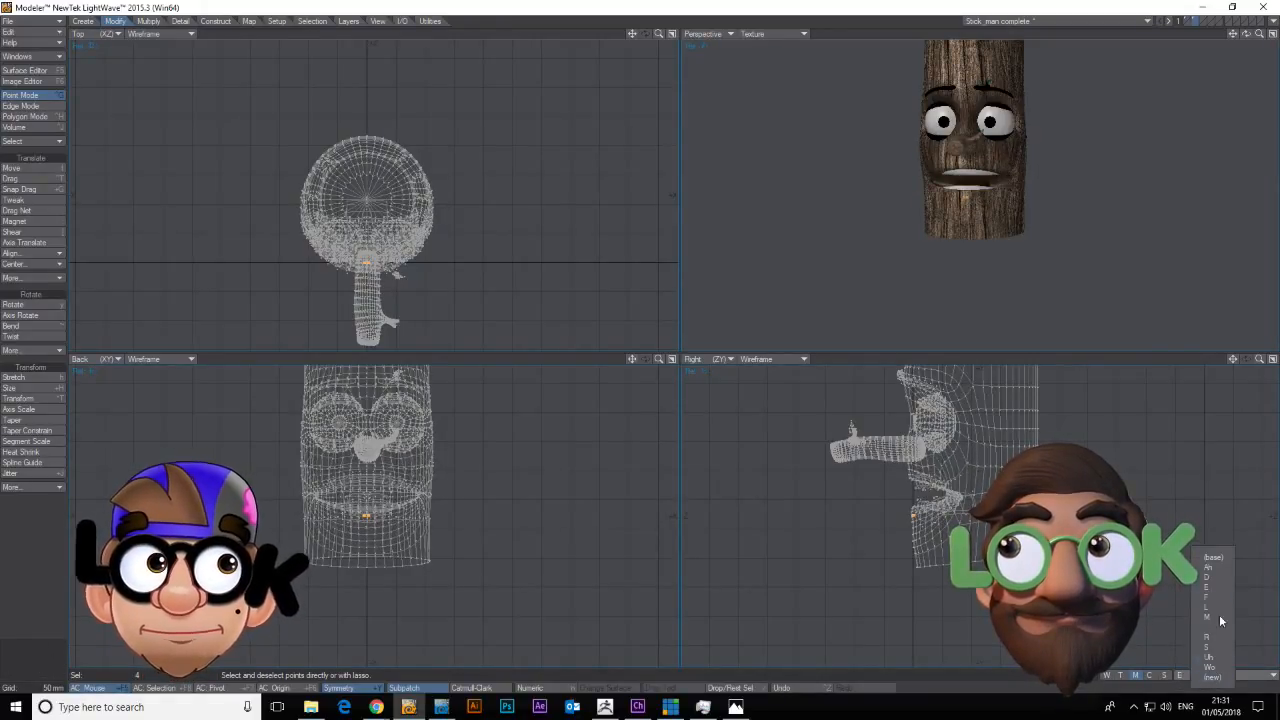
{"action": "left_click", "coordinate": [1218, 600]}
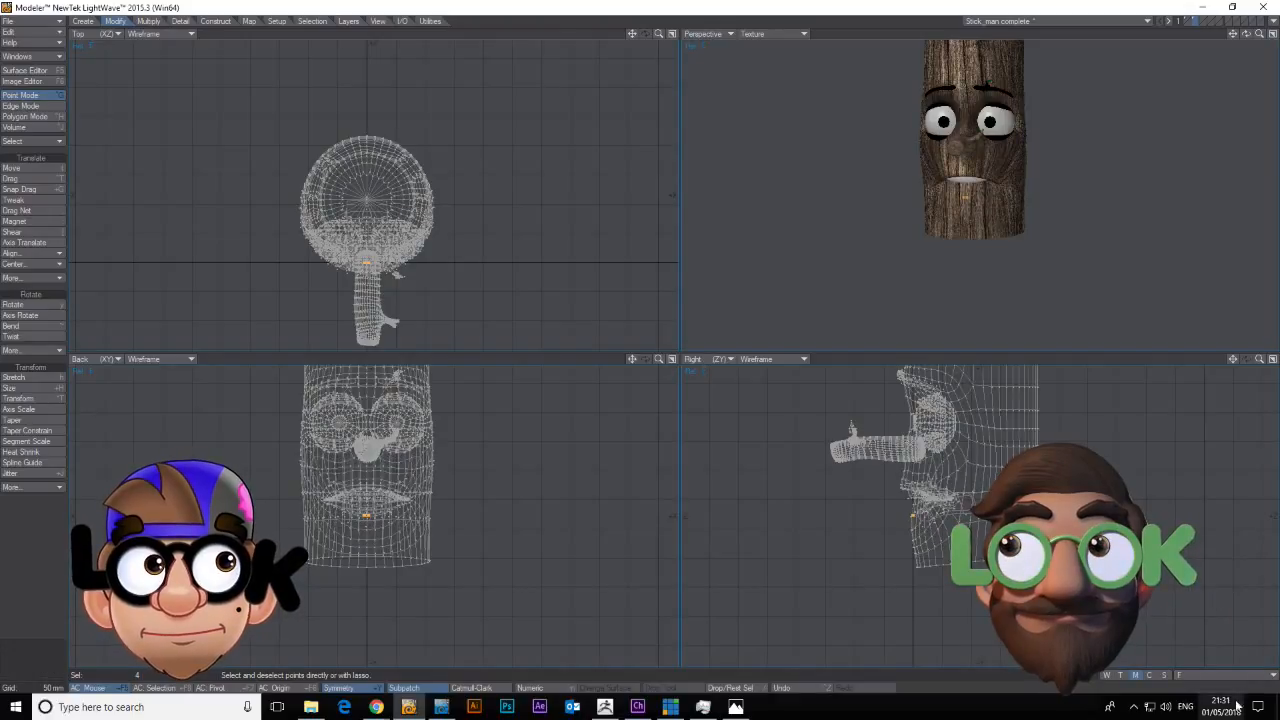
{"action": "left_click", "coordinate": [1212, 675]}
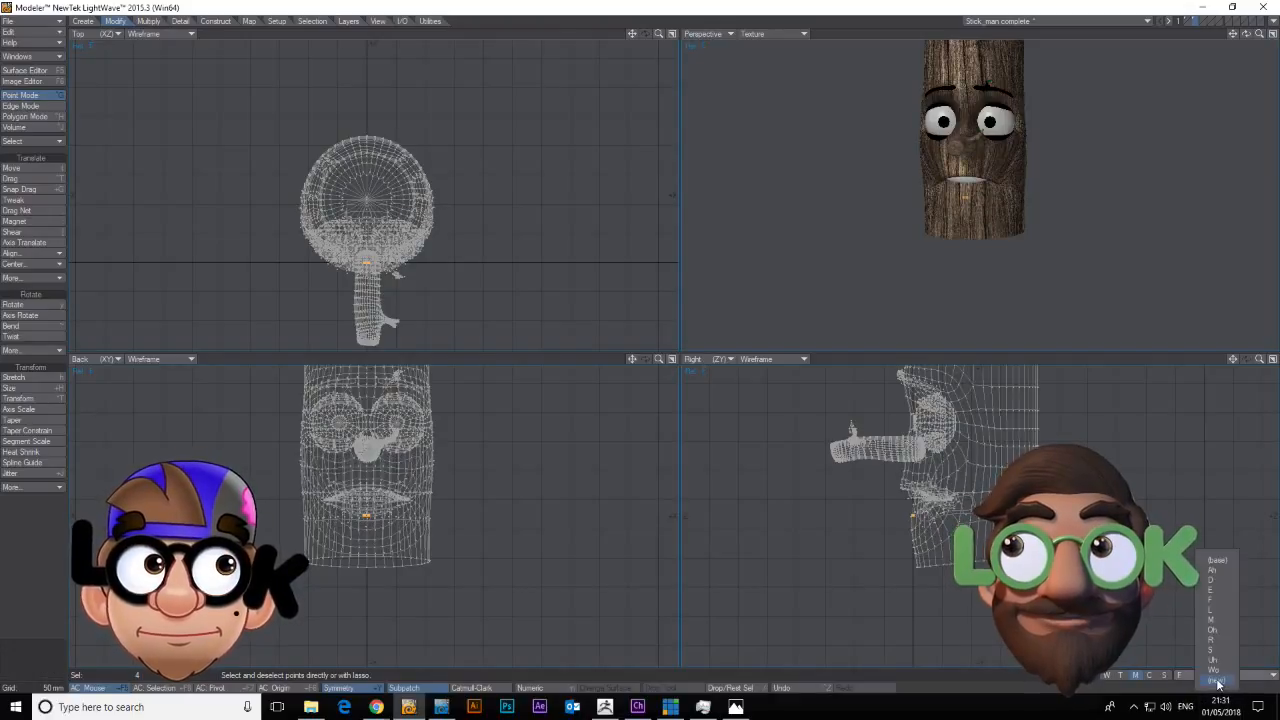
{"action": "left_click", "coordinate": [1226, 561]}
{"action": "key", "text": "ctrl+h"}
{"action": "key", "text": "space"}
{"action": "key", "text": "space"}
{"action": "scroll", "coordinate": [1246, 35], "scroll_direction": "up", "scroll_amount": 2}
{"action": "mouse_move", "coordinate": [1246, 35]}
{"action": "left_mouse_down"}
{"action": "mouse_move", "coordinate": [1188, 38]}
{"action": "mouse_move", "coordinate": [1248, 36]}
{"action": "left_mouse_up"}
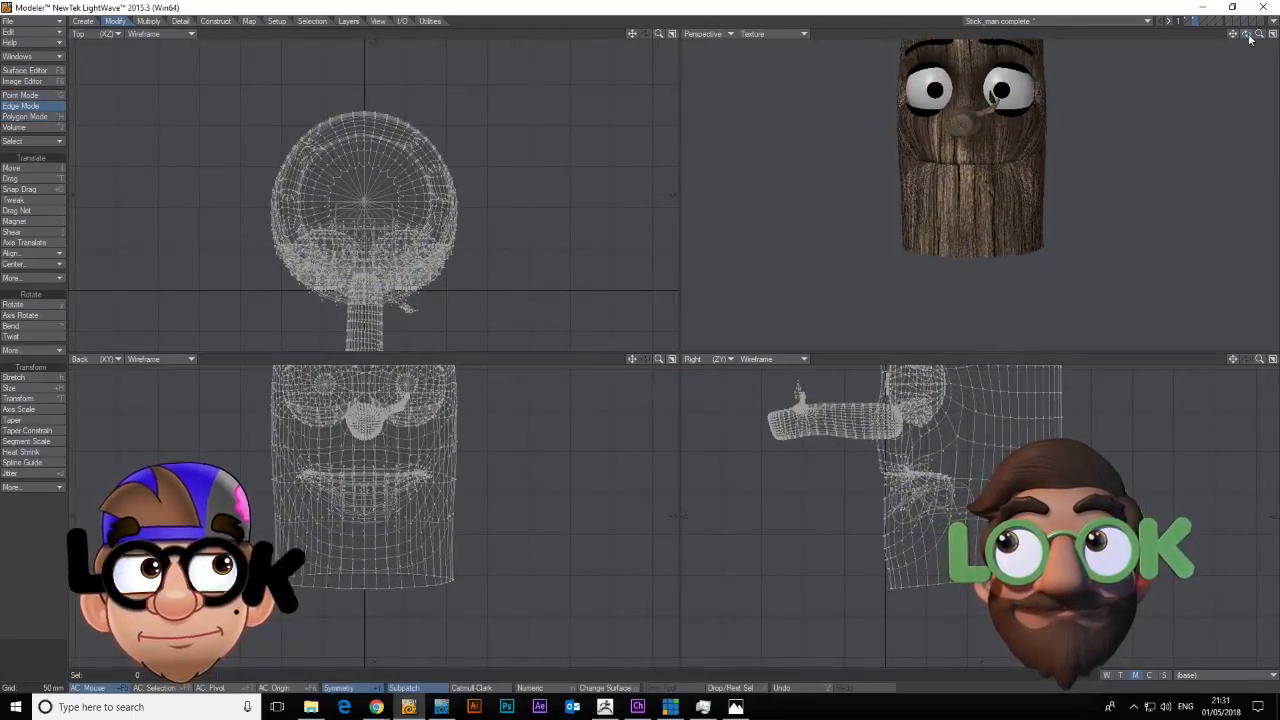
Switch to the Oh endomorph and select two polygons at the back of the mouth cavity.
{"action": "left_click", "coordinate": [1227, 676]}
{"action": "left_click", "coordinate": [1230, 631]}
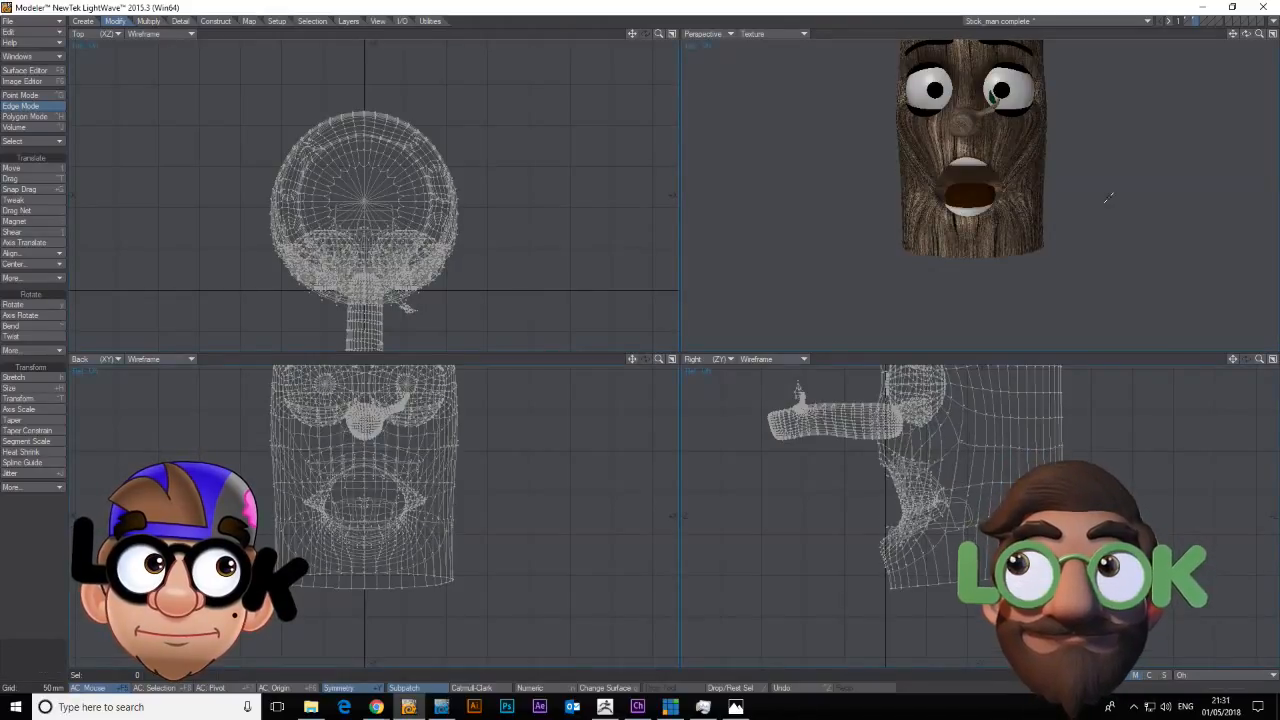
{"action": "key", "text": "space"}
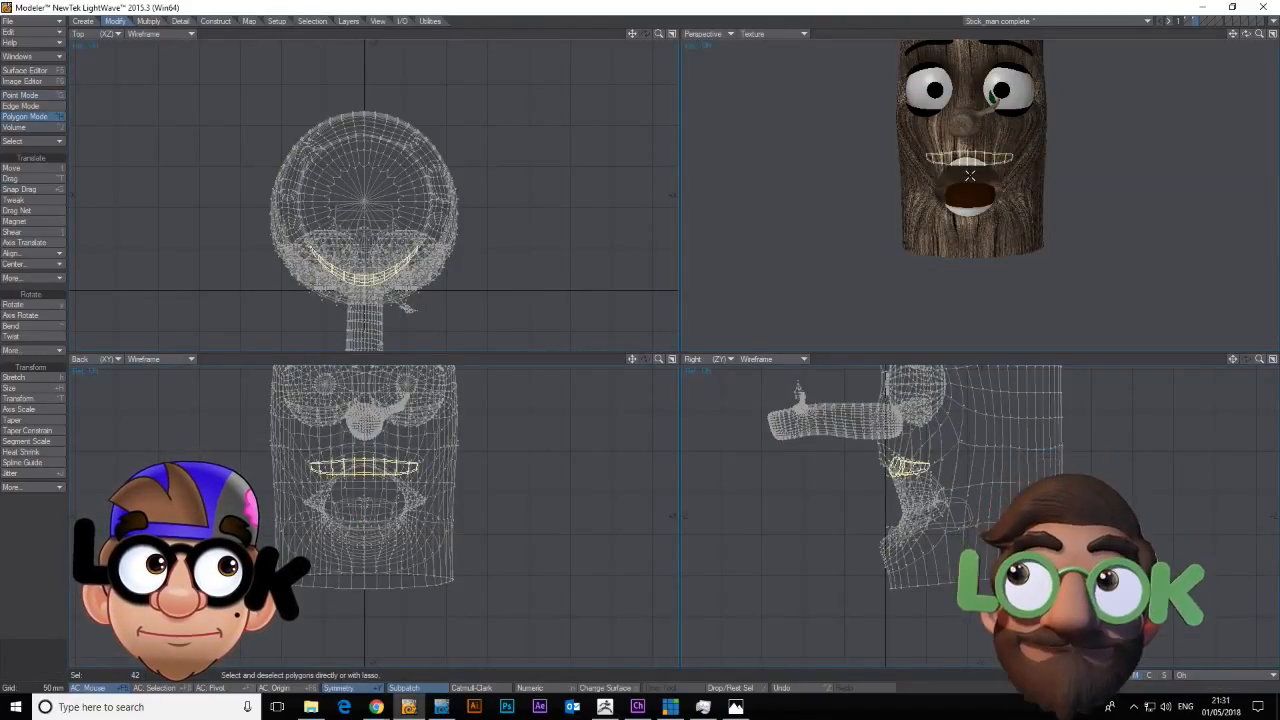
{"action": "key", "text": "/"}
{"action": "left_click", "coordinate": [968, 180]}
{"action": "left_click", "coordinate": [991, 185]}
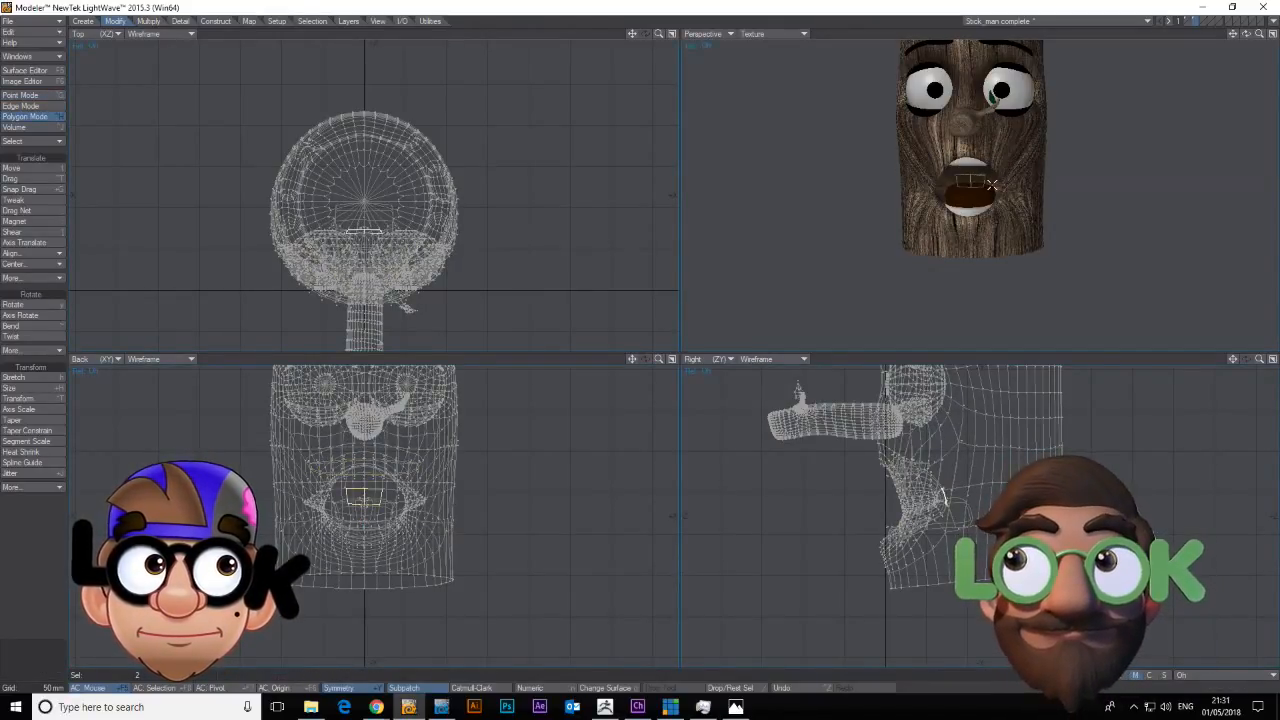
Expand the polygon selection over the whole mouth cavity, and deselect the front polygons just behind the upper lip.
{"action": "key", "text": "shift+]"}
{"action": "key", "text": "shift+]"}
{"action": "key", "text": "shift+]"}
{"action": "key", "text": "shift+]"}
{"action": "key", "text": "shift+]"}
{"action": "key", "text": "shift+]"}
{"action": "key", "text": "shift+]"}
{"action": "key", "text": "shift+]"}
{"action": "key", "text": "shift+]"}
{"action": "key", "text": "shift+["}
{"action": "key", "text": "shift+["}
{"action": "key", "text": "shift+["}
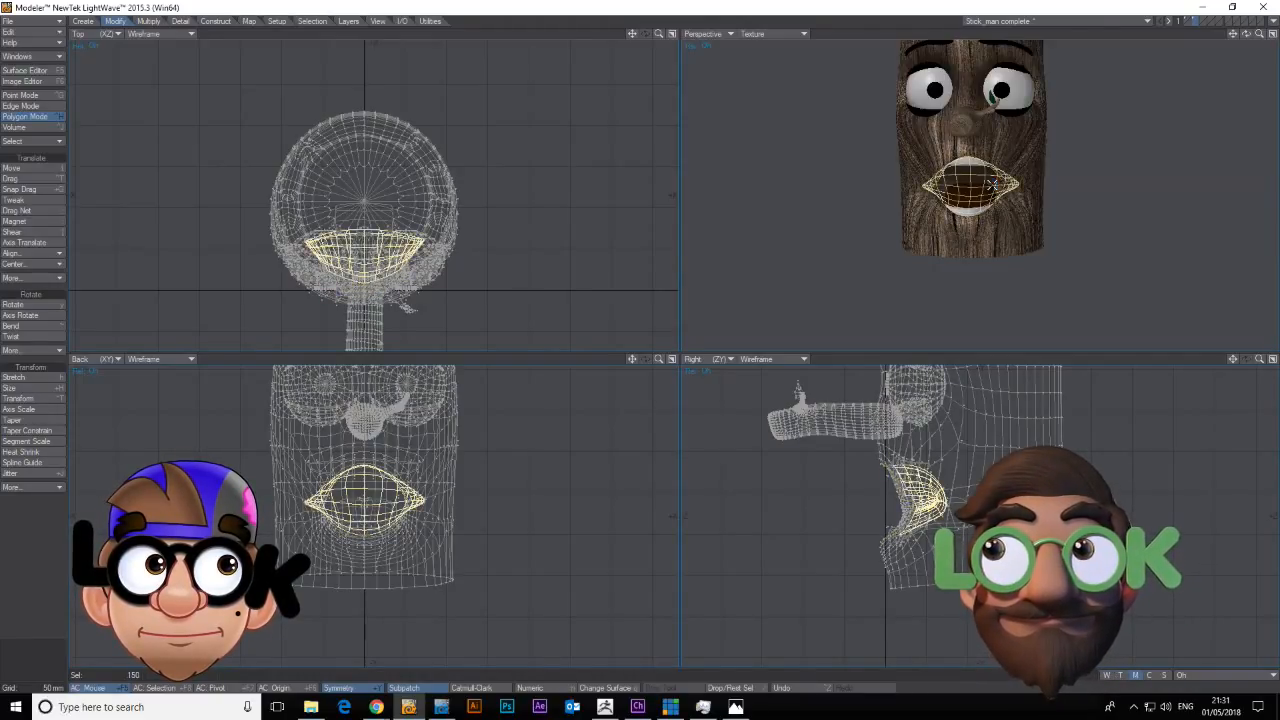
{"action": "mouse_move", "coordinate": [1260, 36]}
{"action": "left_mouse_down"}
{"action": "mouse_move", "coordinate": [1276, 36]}
{"action": "mouse_move", "coordinate": [1228, 30]}
{"action": "mouse_move", "coordinate": [1250, 28]}
{"action": "left_mouse_up"}
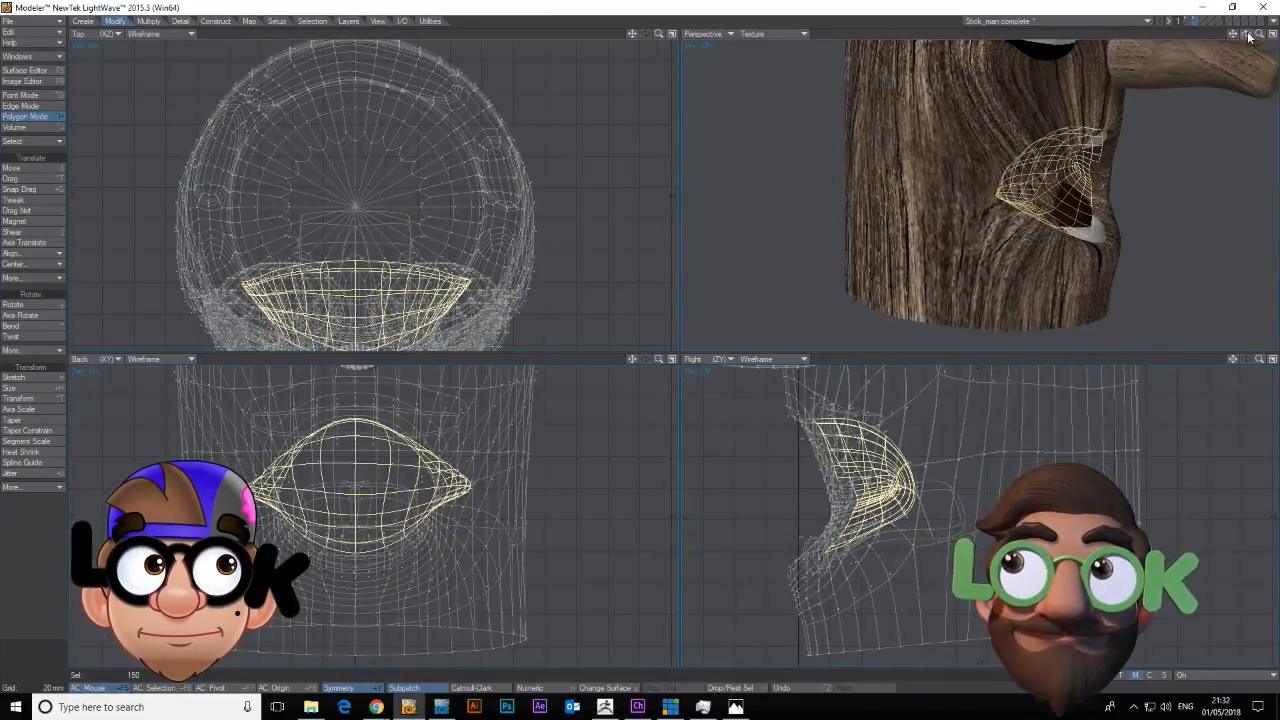
{"action": "key", "text": "shift+["}
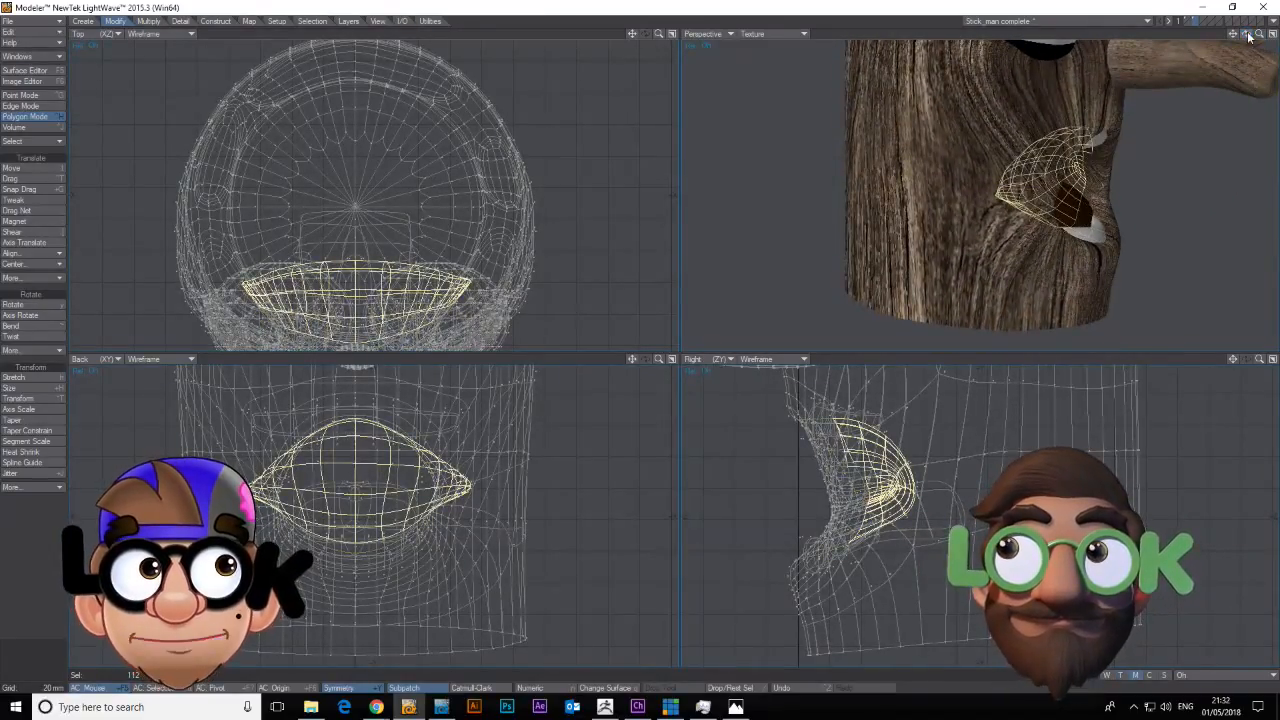
{"action": "key", "text": "shift+]"}
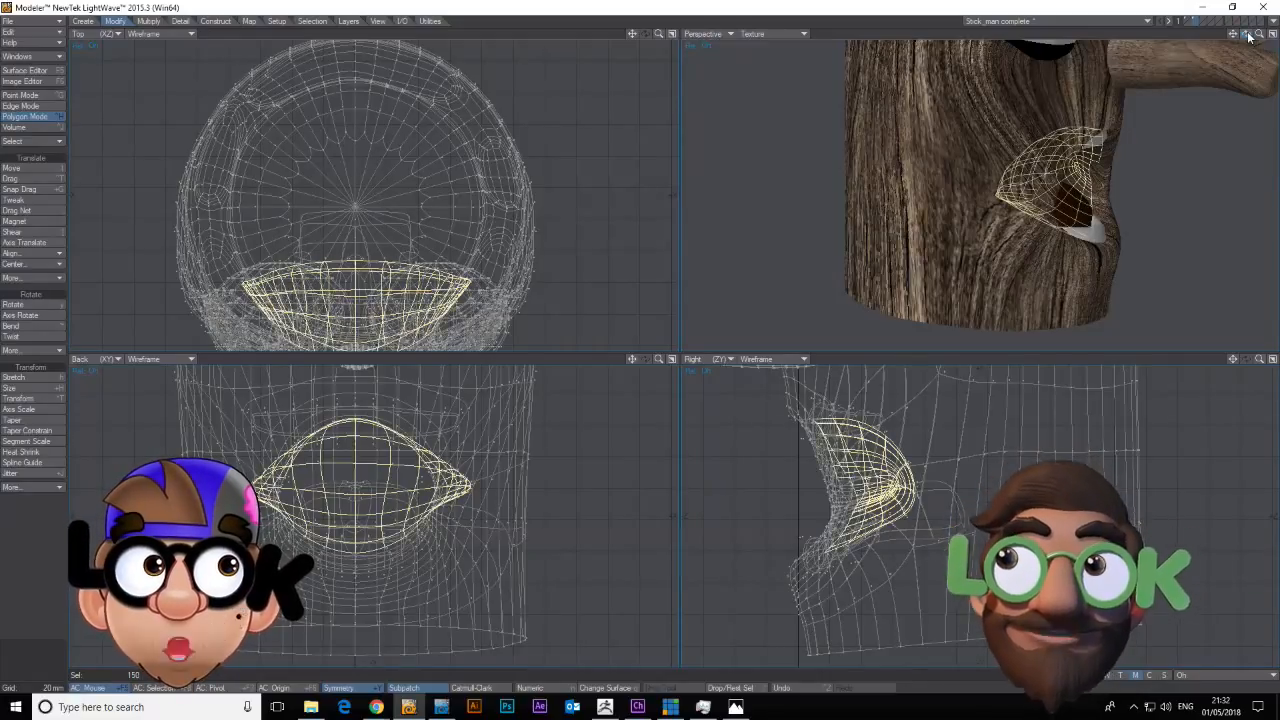
{"action": "left_click_drag", "start_coordinate": [1246, 34], "coordinate": [1176, 16]}
{"action": "left_click", "coordinate": [834, 470]}
{"action": "mouse_move", "coordinate": [834, 470]}
{"action": "left_mouse_down"}
{"action": "mouse_move", "coordinate": [828, 430]}
{"action": "mouse_move", "coordinate": [845, 476]}
{"action": "left_mouse_up"}
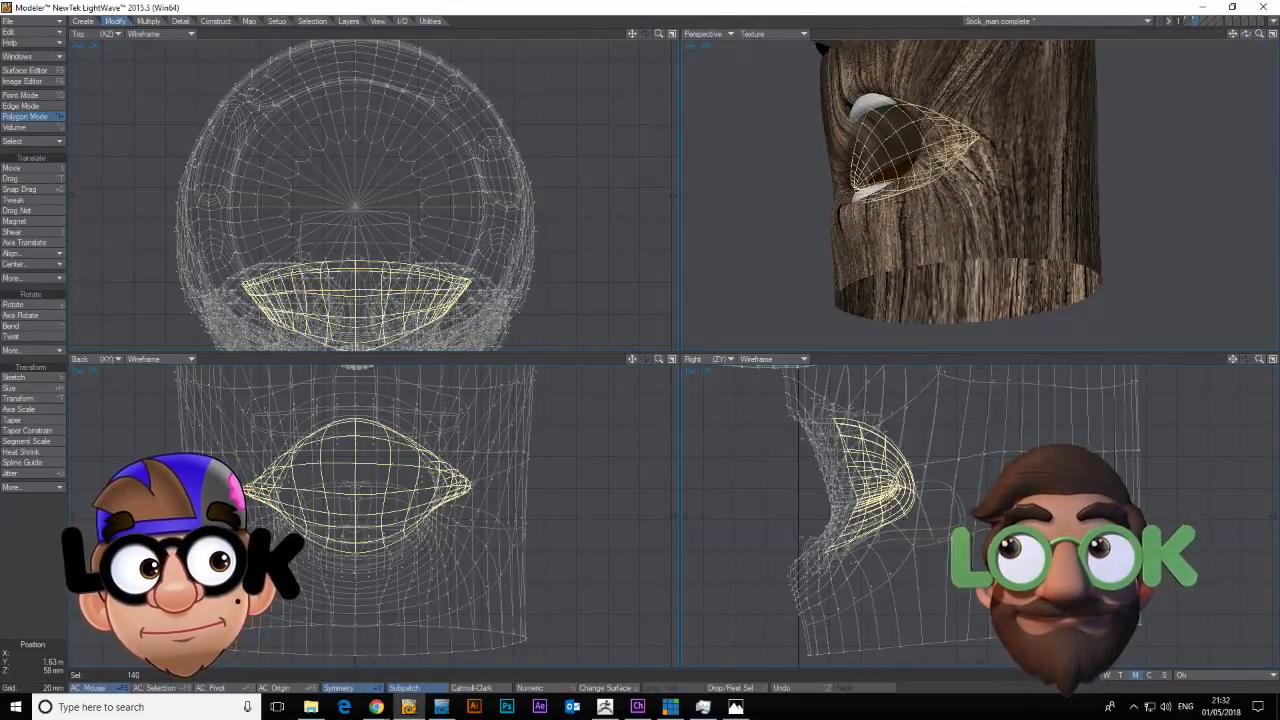
Assign the selected mouth cavity polygons to a new surface named "mouth inside".
{"action": "type", "text": "q"}
{"action": "type", "text": "mou"}
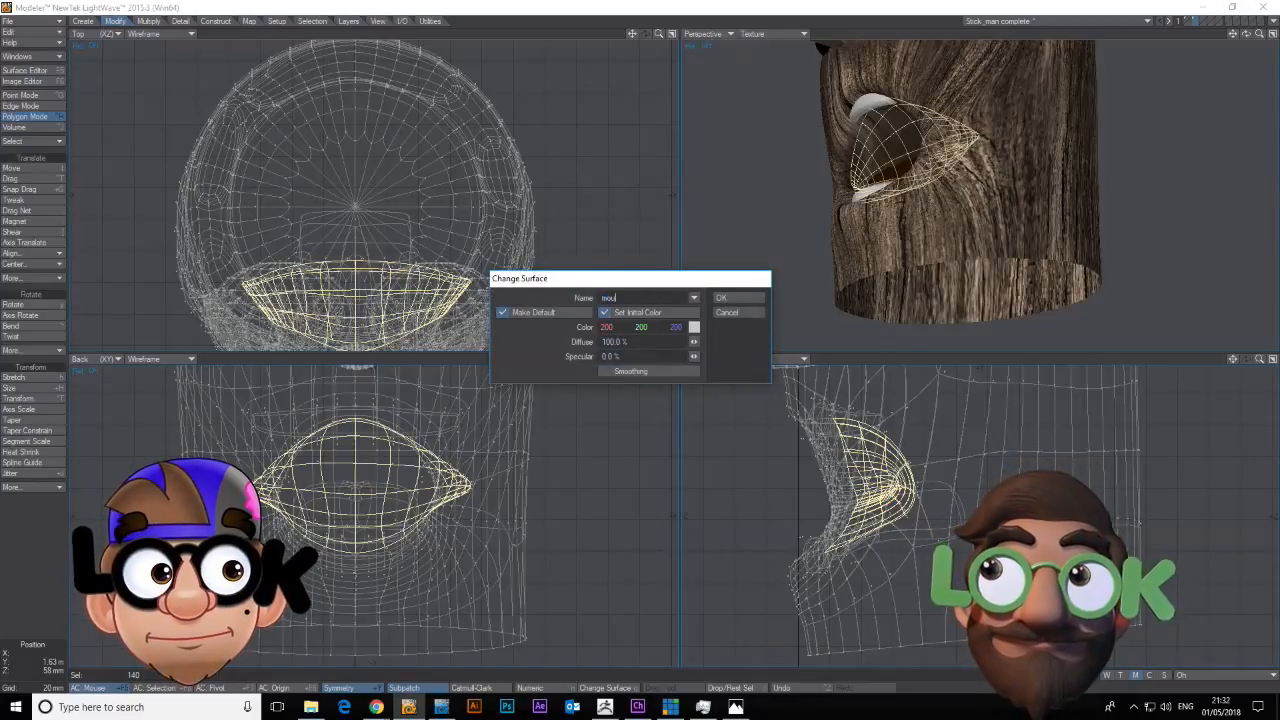
{"action": "type", "text": "th inside"}
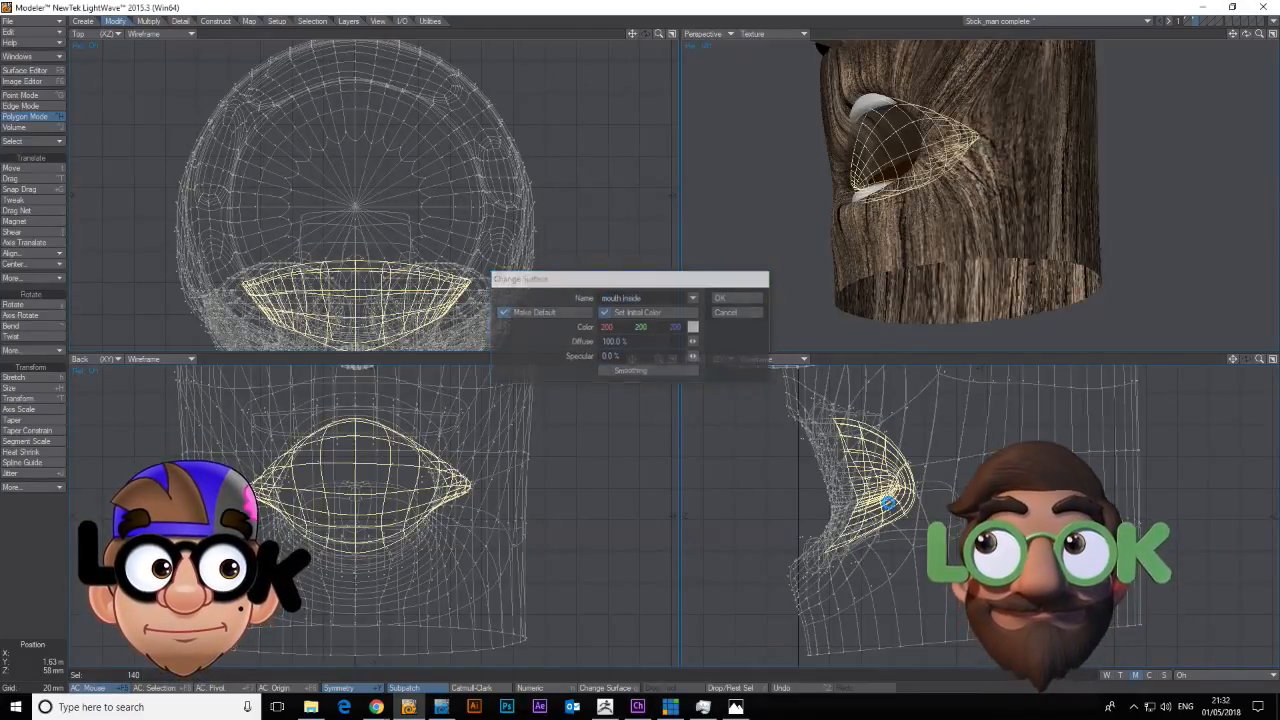
{"action": "key", "text": "Return"}
Open the Surface Editor and select the Default surface of the Stick_man.complete object.
{"action": "left_click", "coordinate": [26, 71]}
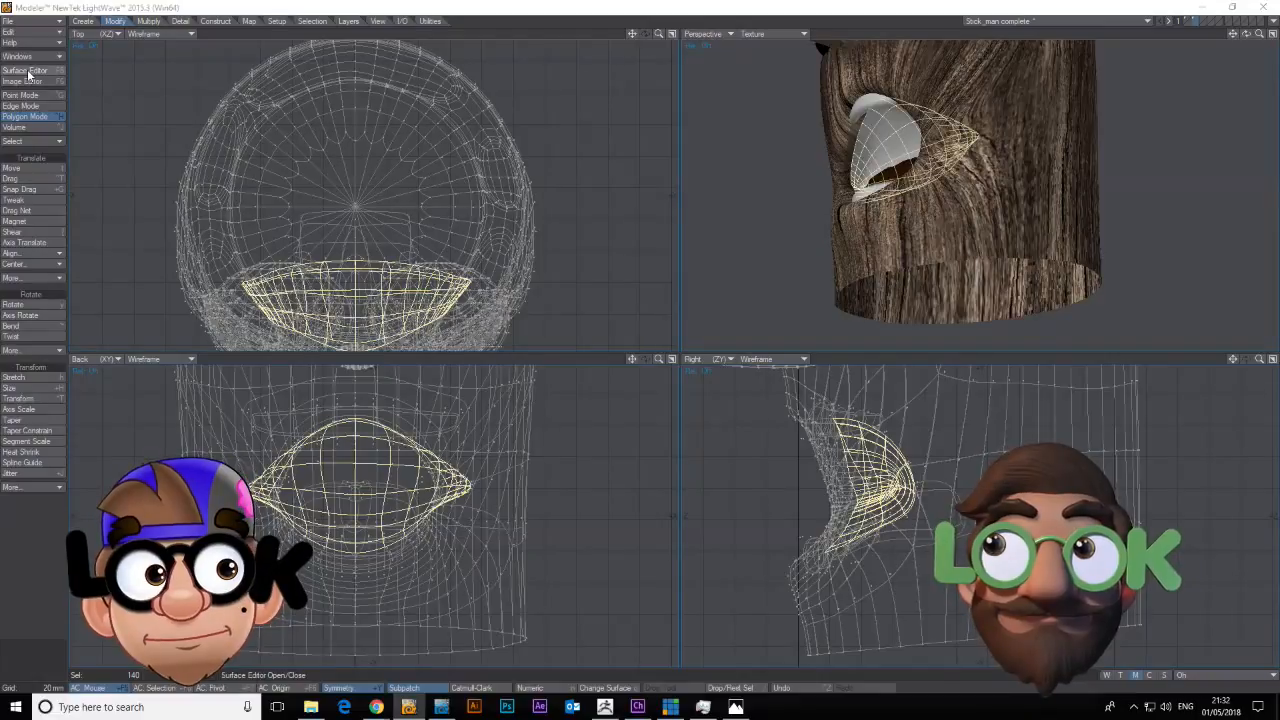
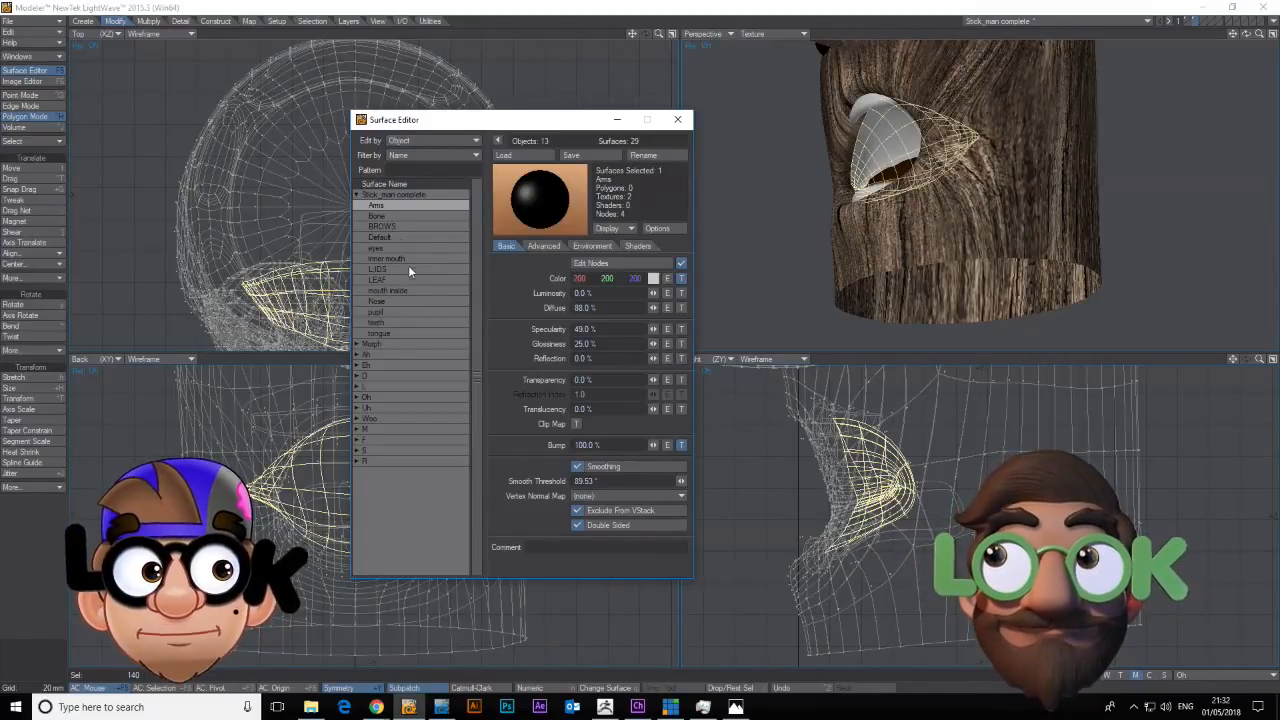
{"action": "left_click", "coordinate": [401, 218]}
{"action": "left_click", "coordinate": [398, 235]}
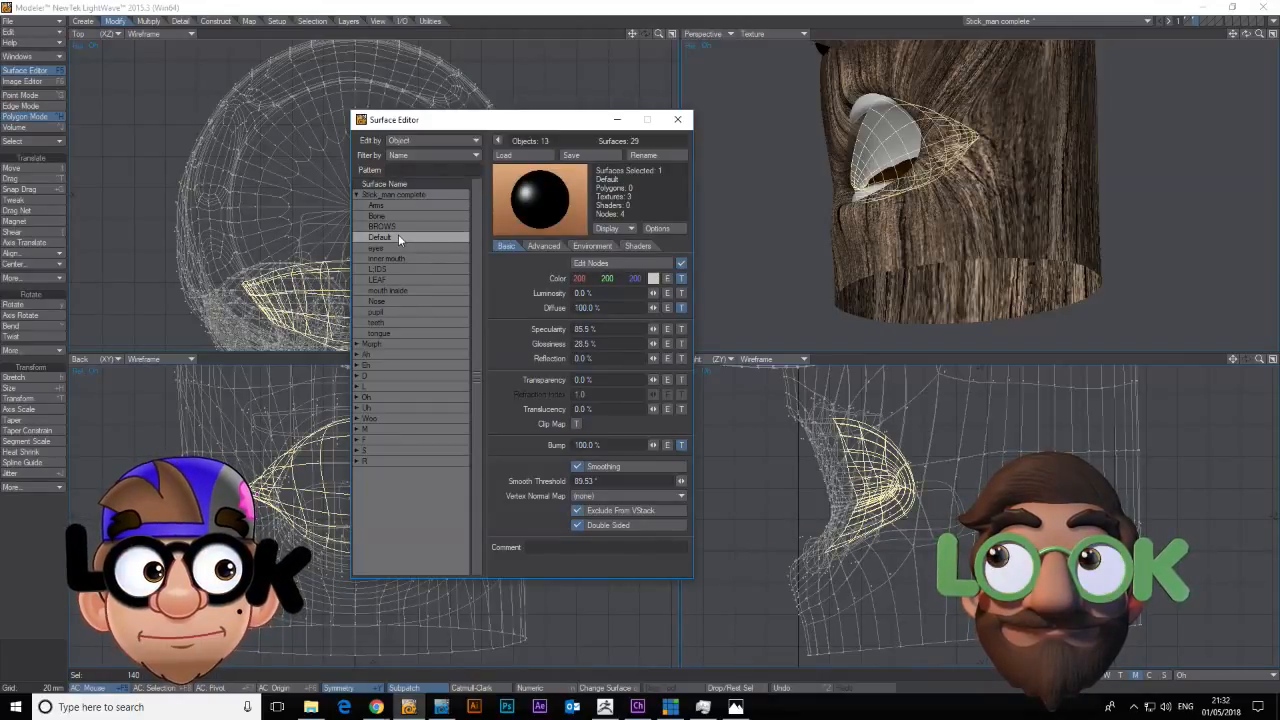
Check which surface a cheek polygon uses in its polygon info, and copy the Default surface's settings.
{"action": "left_click", "coordinate": [958, 220]}
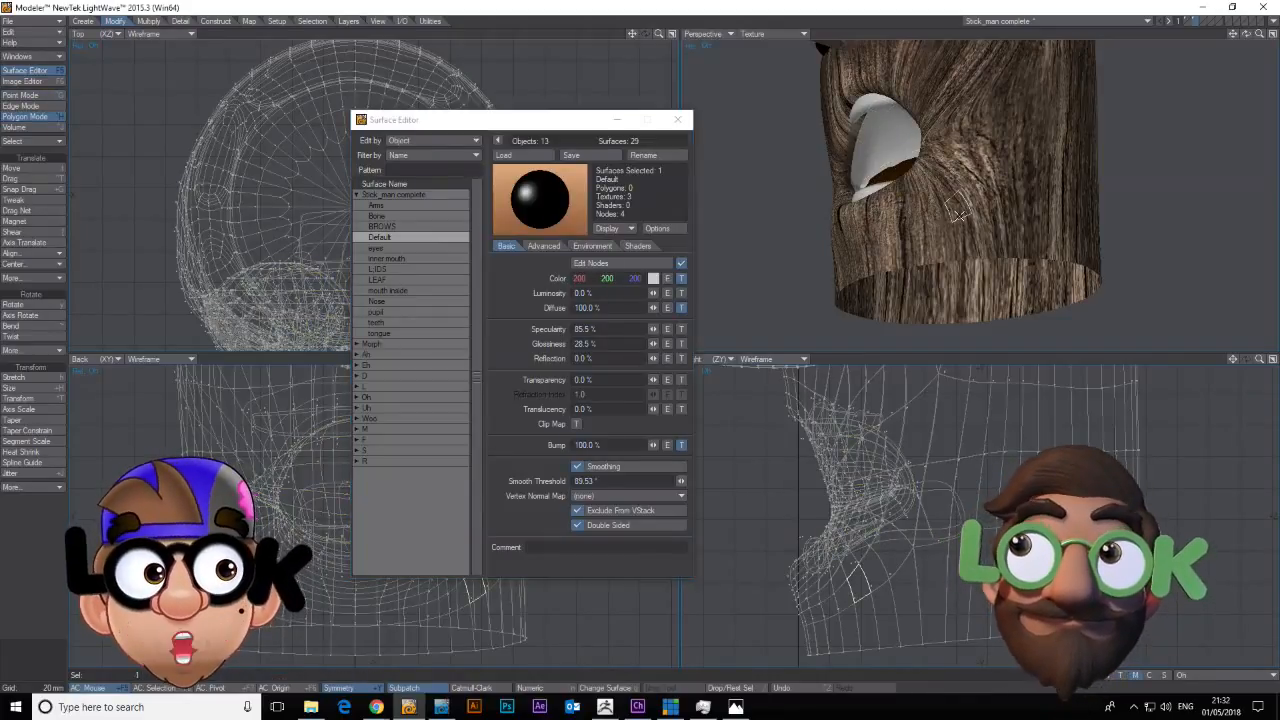
{"action": "left_click", "coordinate": [958, 212]}
{"action": "key", "text": "i"}
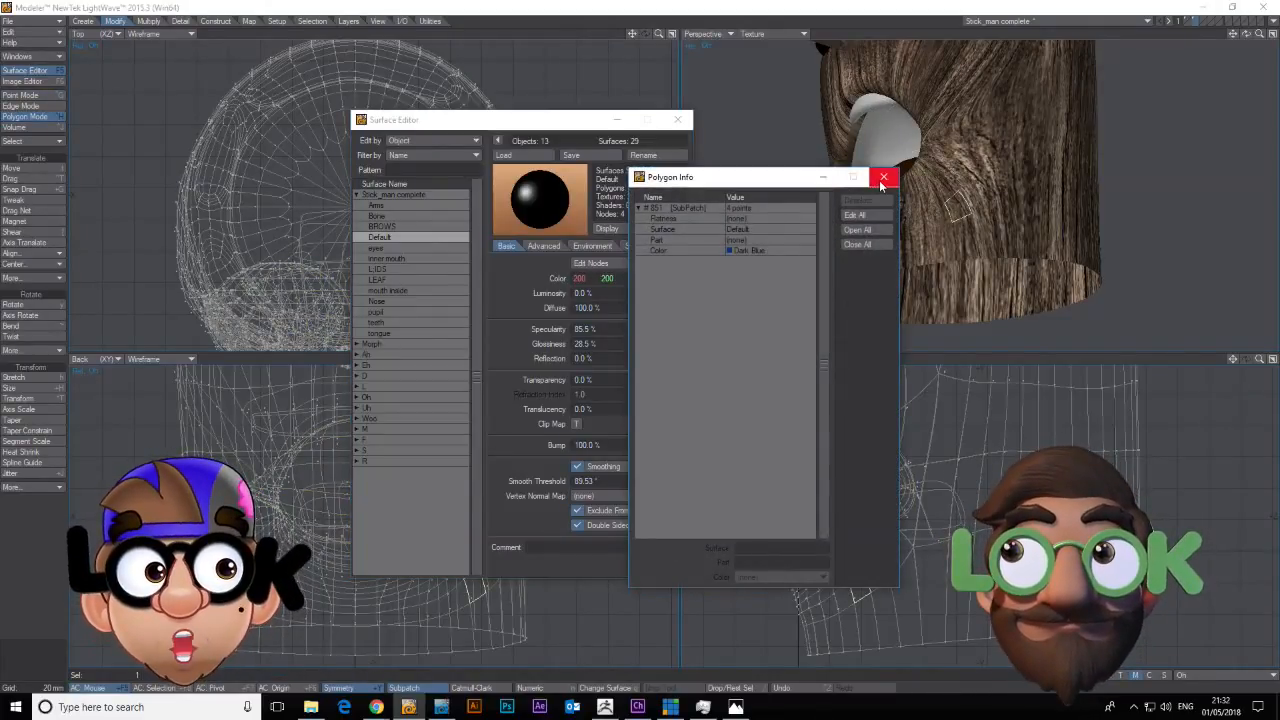
{"action": "left_click", "coordinate": [882, 177]}
{"action": "left_click", "coordinate": [392, 234]}
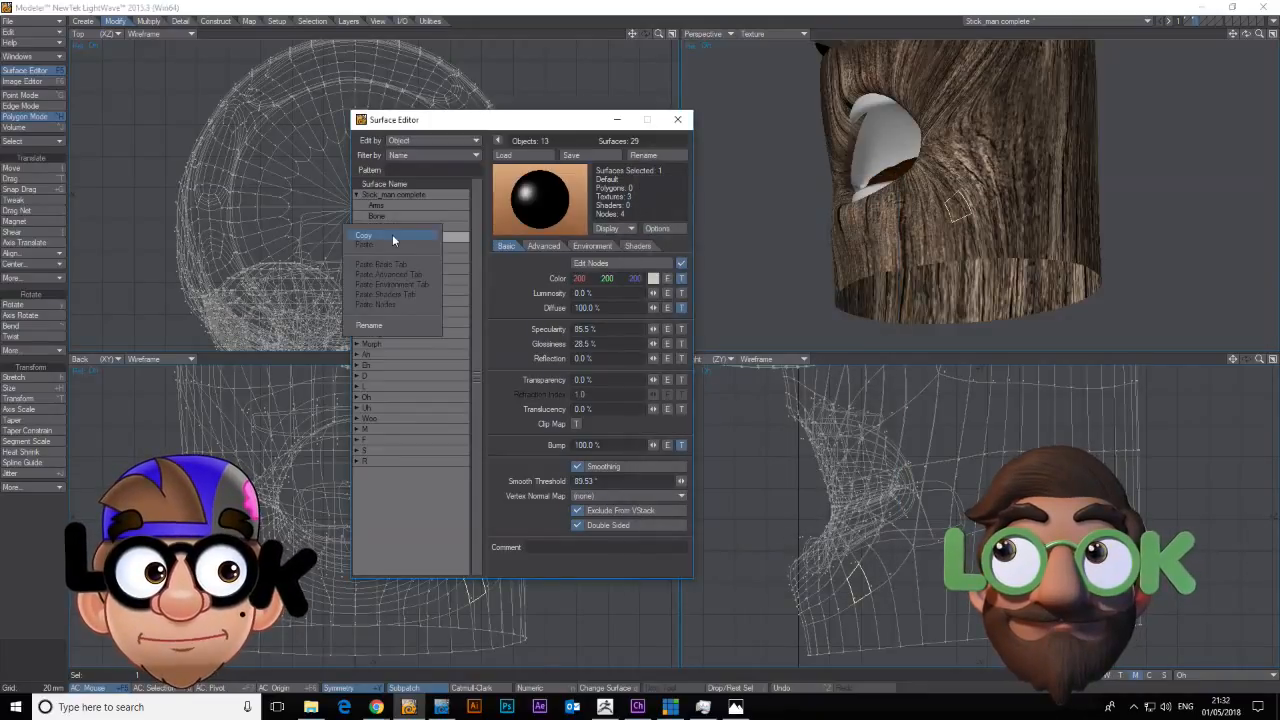
Try a 60% diffuse on the inner mouth surface, and paste the Default settings back over it.
{"action": "left_click", "coordinate": [413, 259]}
{"action": "left_click", "coordinate": [600, 308]}
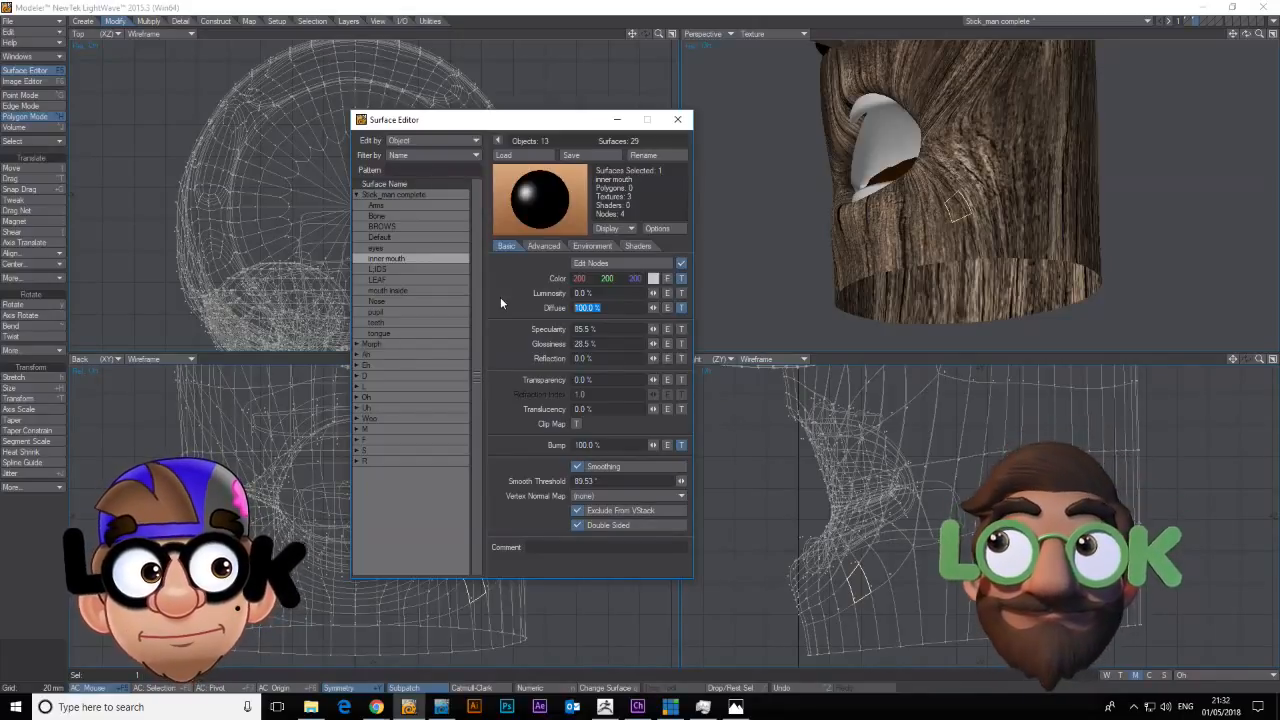
{"action": "type", "text": "60"}
{"action": "key", "text": "Tab"}
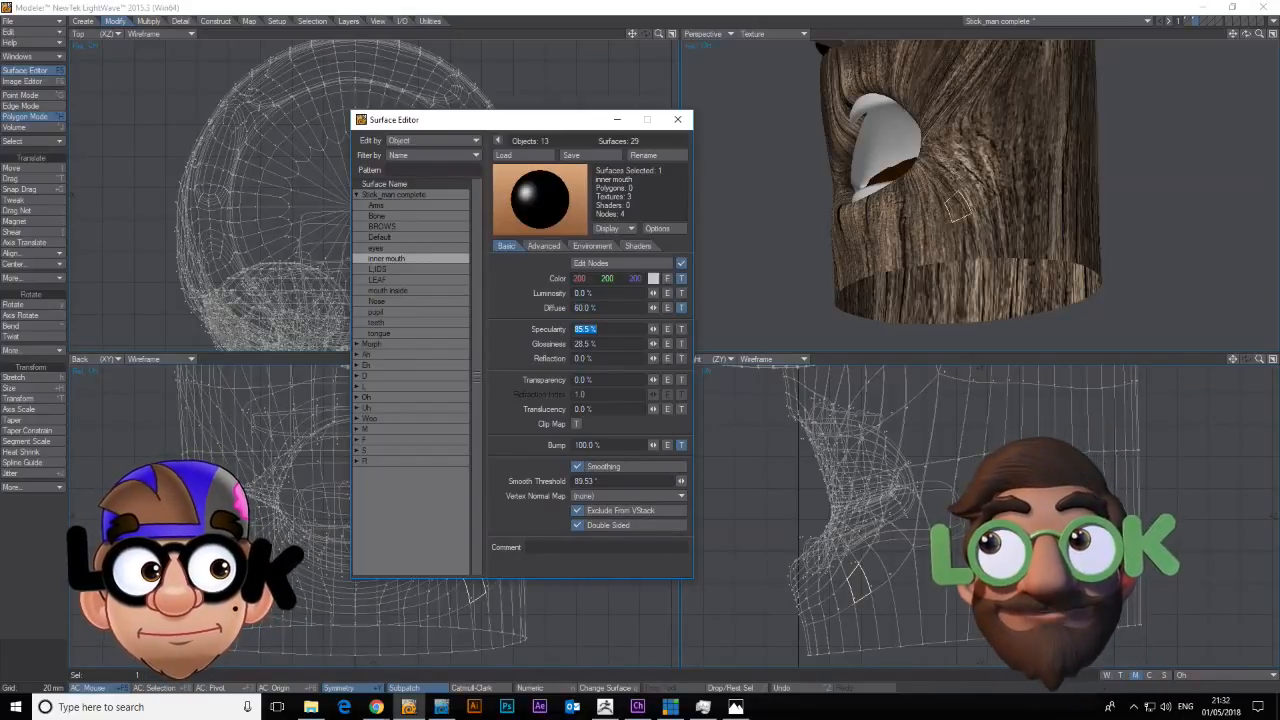
{"action": "right_click", "coordinate": [404, 259]}
{"action": "left_click", "coordinate": [404, 268]}
Paste the copied Default settings onto the "mouth inside" surface and set its diffuse to 40%.
{"action": "left_click", "coordinate": [611, 310]}
{"action": "left_click", "coordinate": [437, 291]}
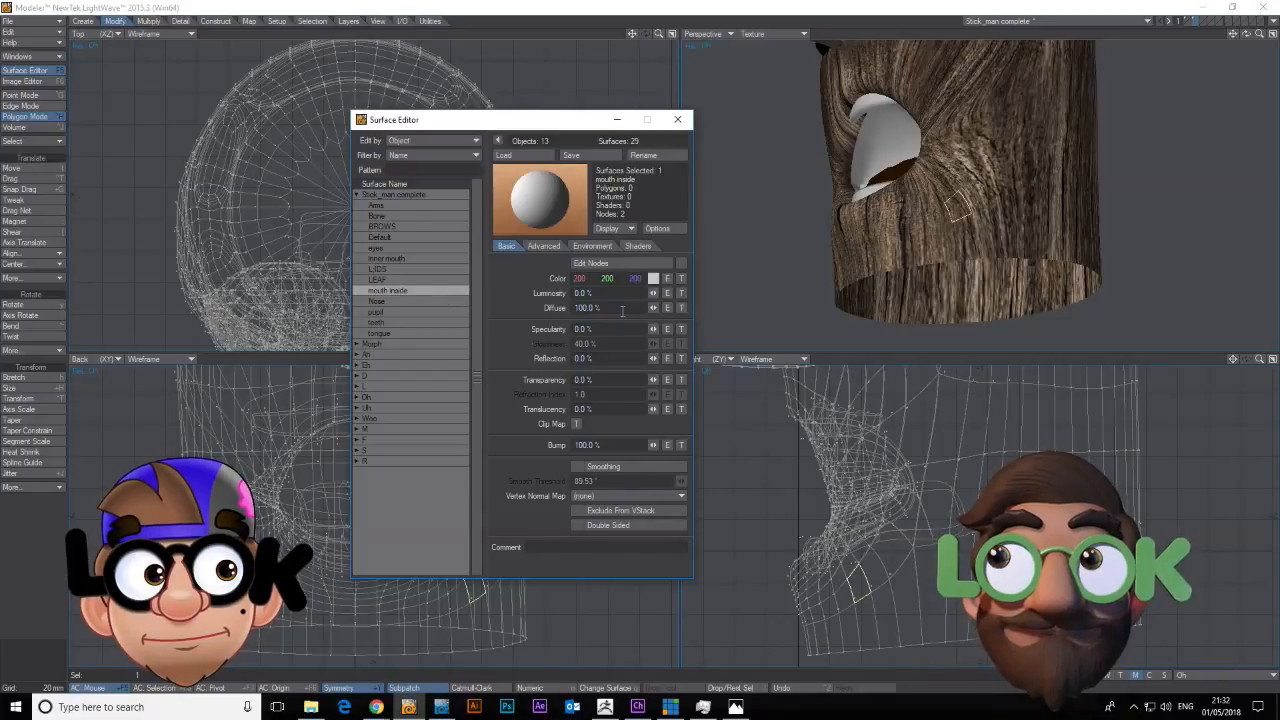
{"action": "right_click", "coordinate": [430, 291]}
{"action": "left_click", "coordinate": [446, 300]}
{"action": "left_click", "coordinate": [588, 308]}
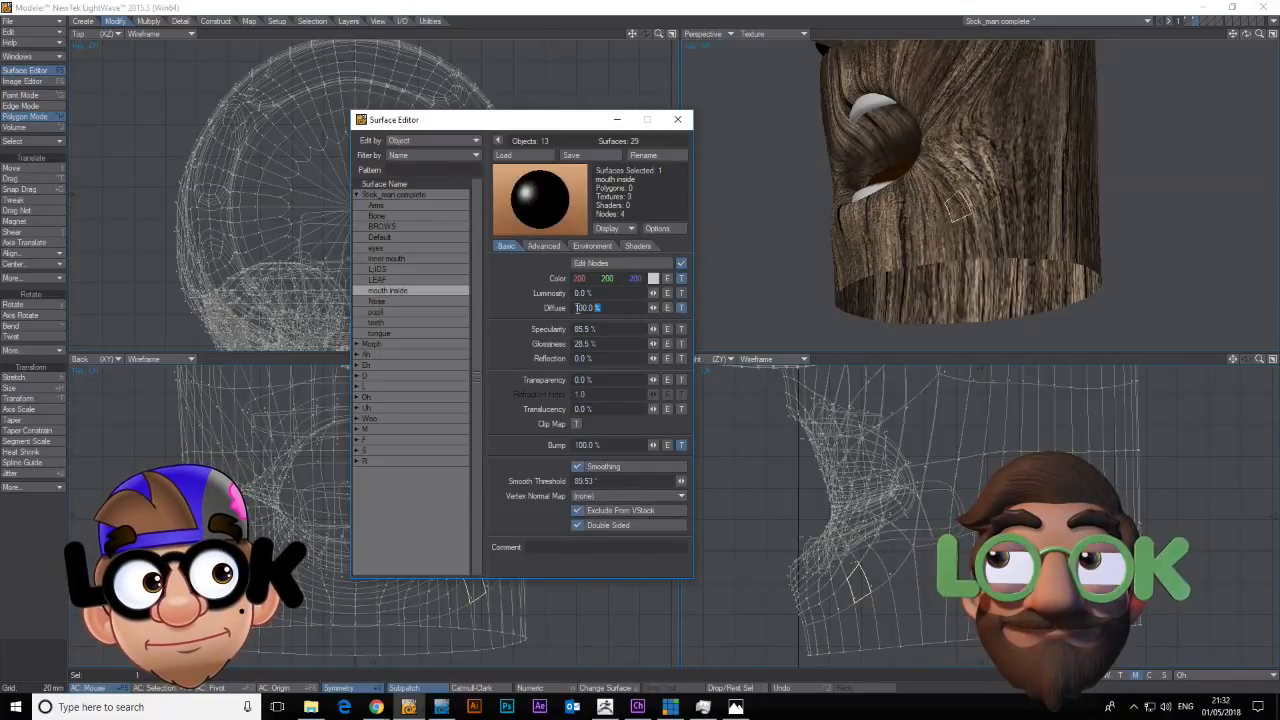
{"action": "type", "text": "40"}
{"action": "key", "text": "Tab"}
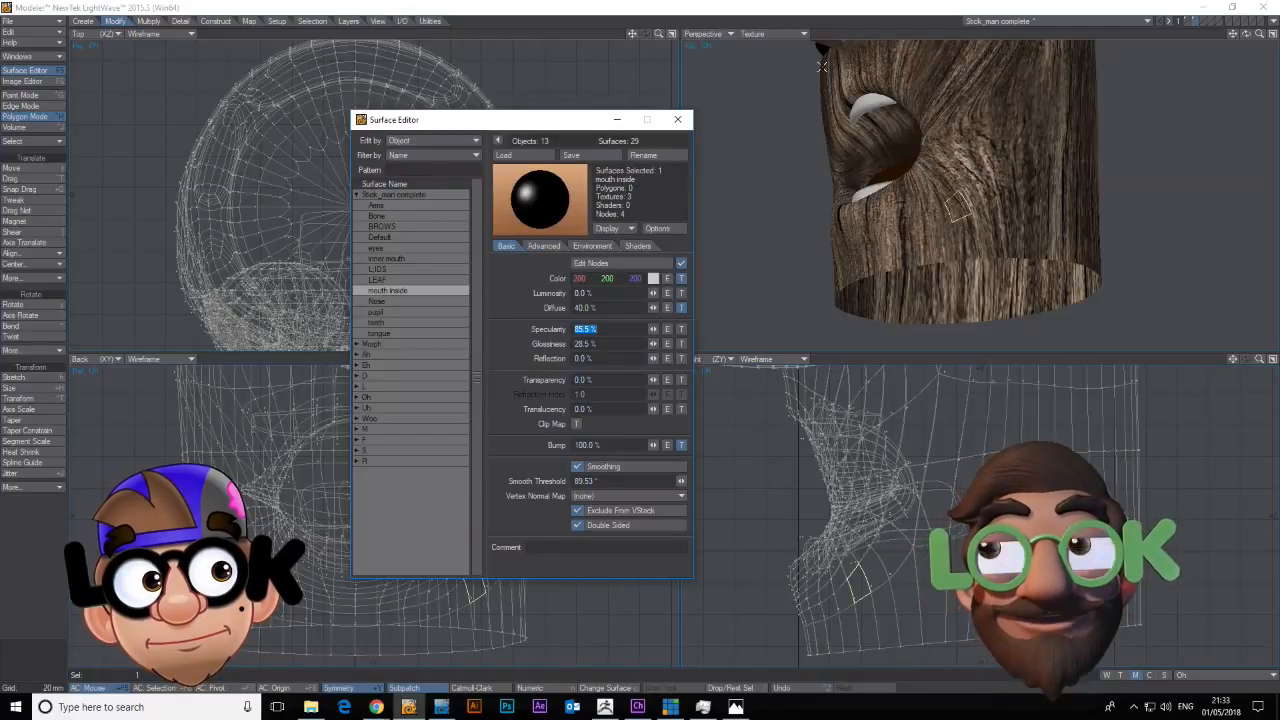
Clear the polygon selection and close the Surface Editor.
{"action": "mouse_move", "coordinate": [1246, 36]}
{"action": "left_mouse_down"}
{"action": "mouse_move", "coordinate": [1270, 36]}
{"action": "mouse_move", "coordinate": [1252, 38]}
{"action": "left_mouse_up"}
{"action": "key", "text": "space"}
{"action": "key", "text": "space"}
{"action": "left_click", "coordinate": [677, 119]}
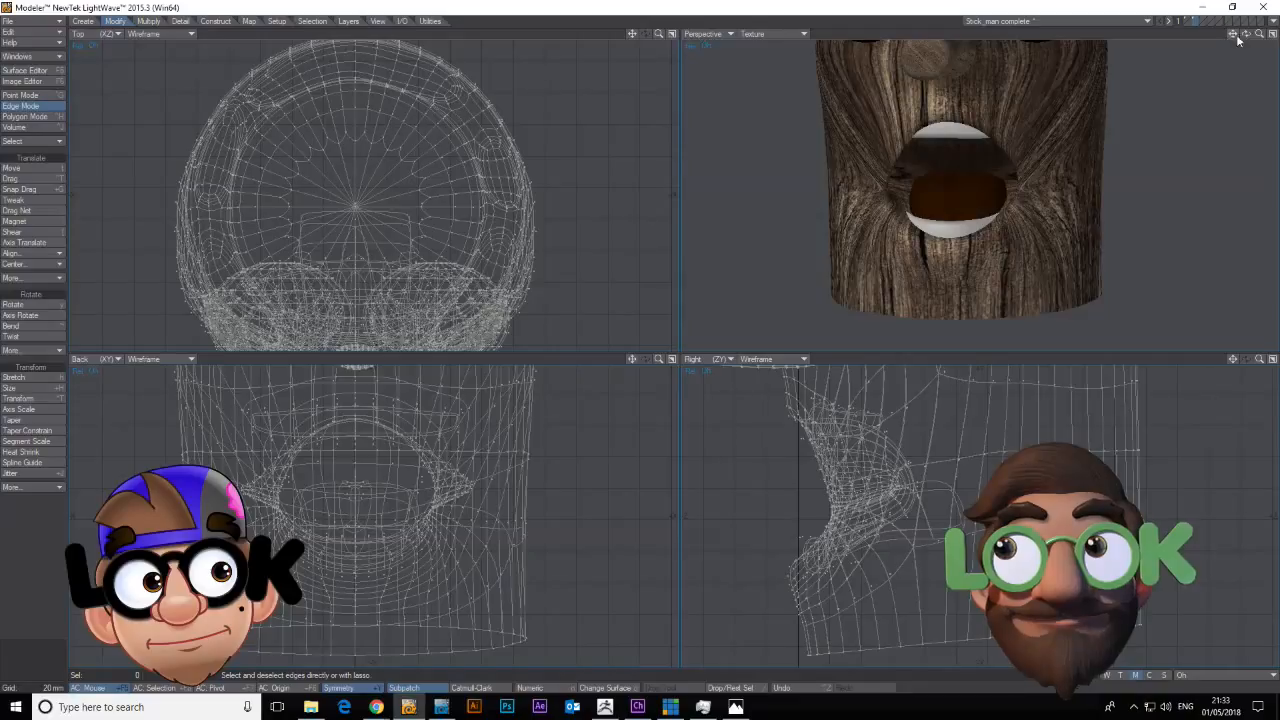
Select both pupils with all their connected polygons and move them from the head layer to layer 3.
{"action": "key", "text": "a"}
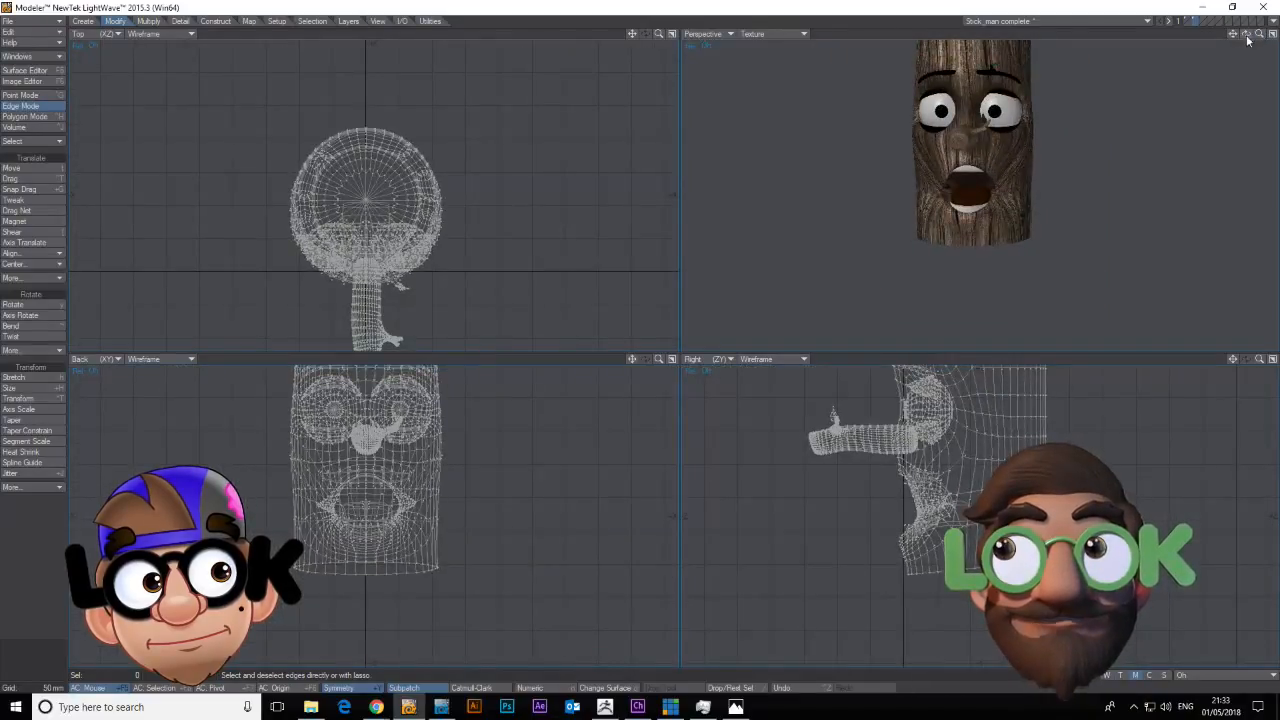
{"action": "left_click_drag", "start_coordinate": [1250, 37], "coordinate": [1233, 126]}
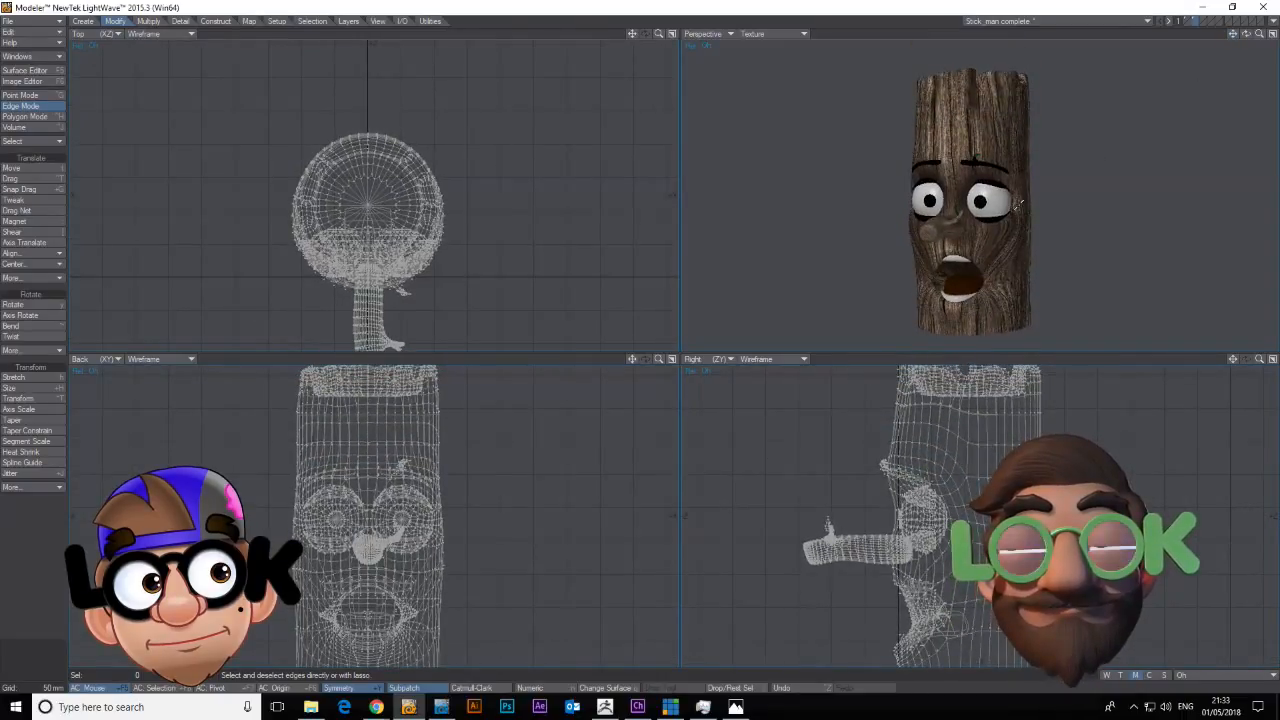
{"action": "left_click_drag", "start_coordinate": [1260, 38], "coordinate": [984, 210]}
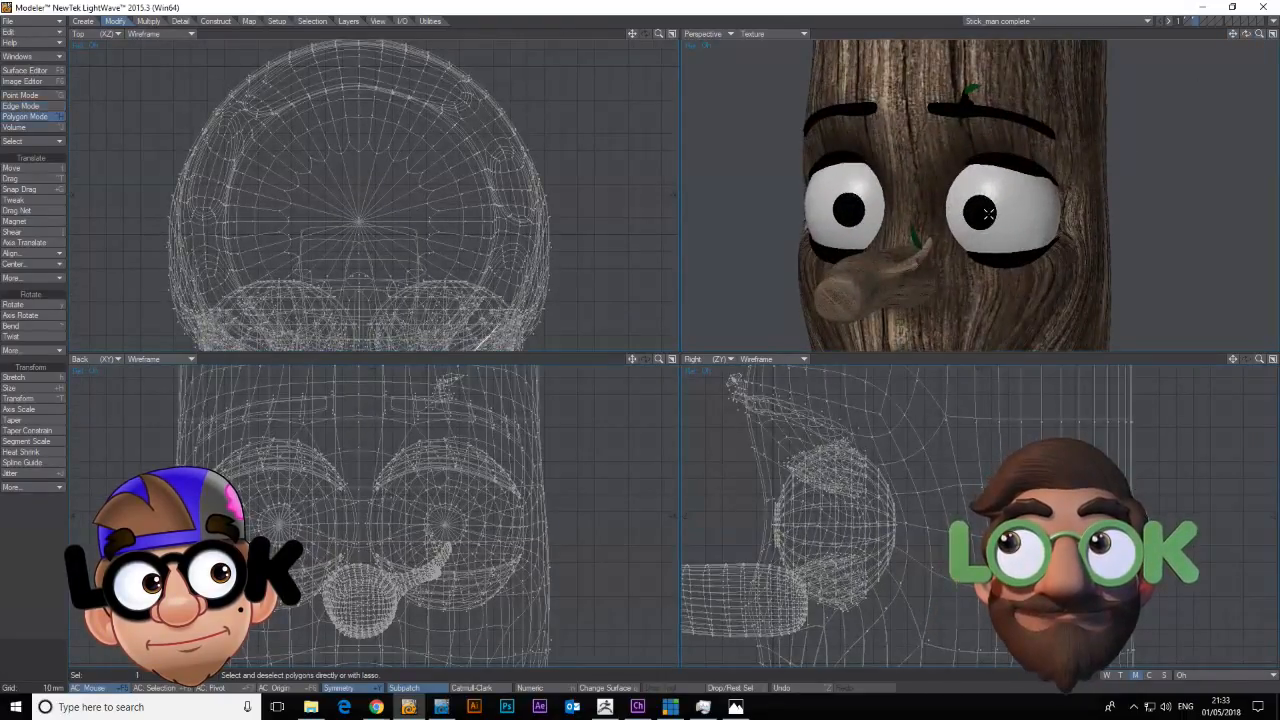
{"action": "key", "text": "ctrl+h"}
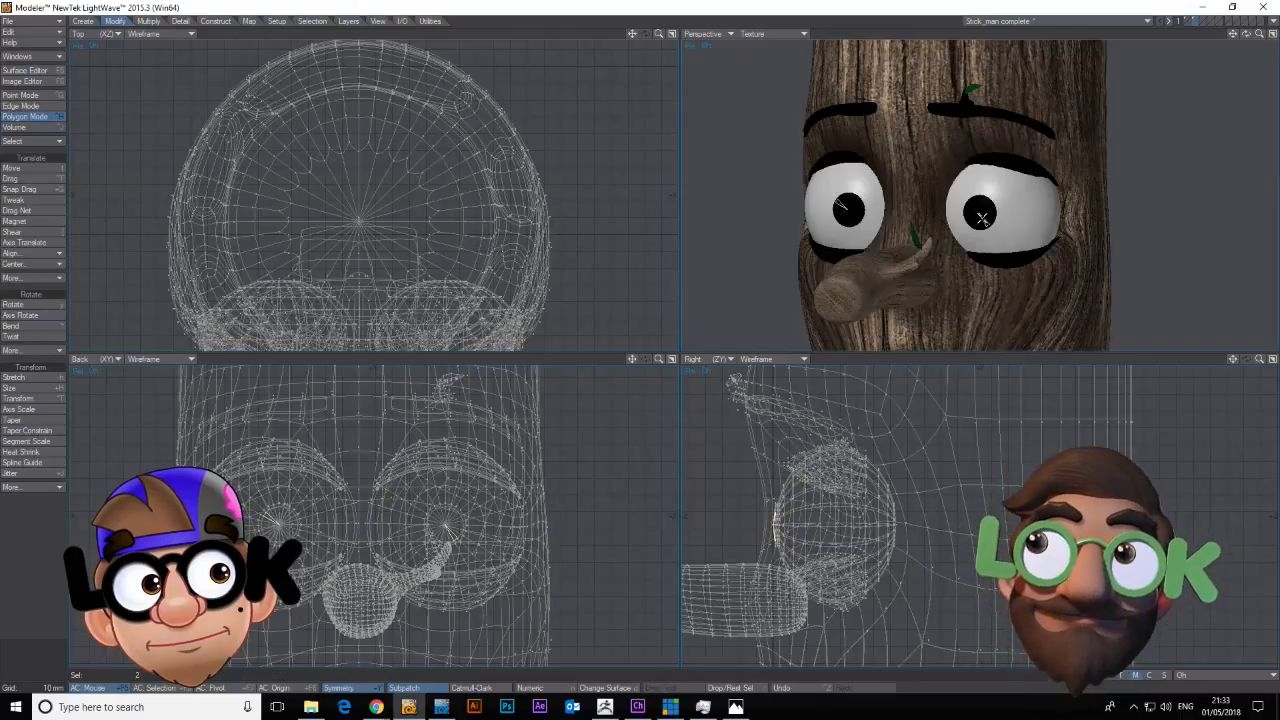
{"action": "key", "text": "]"}
{"action": "key", "text": "Delete"}
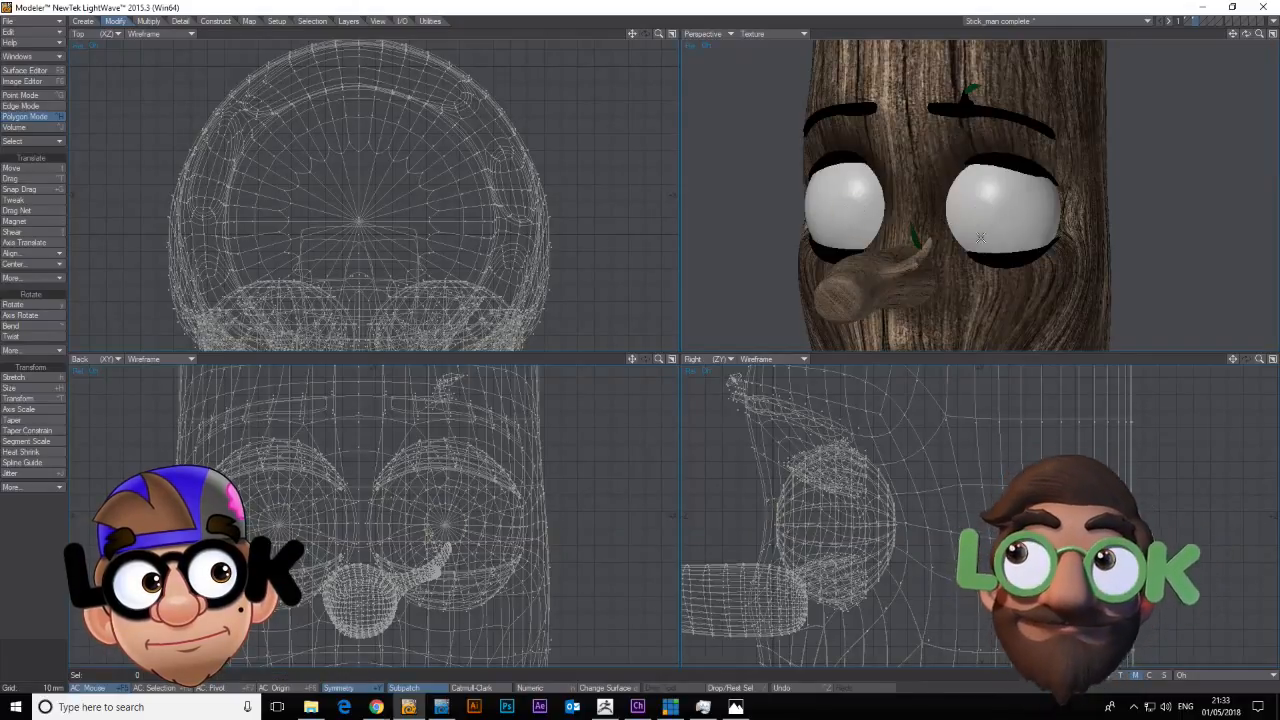
{"action": "left_click", "coordinate": [1204, 21]}
{"action": "left_click", "coordinate": [1193, 21]}
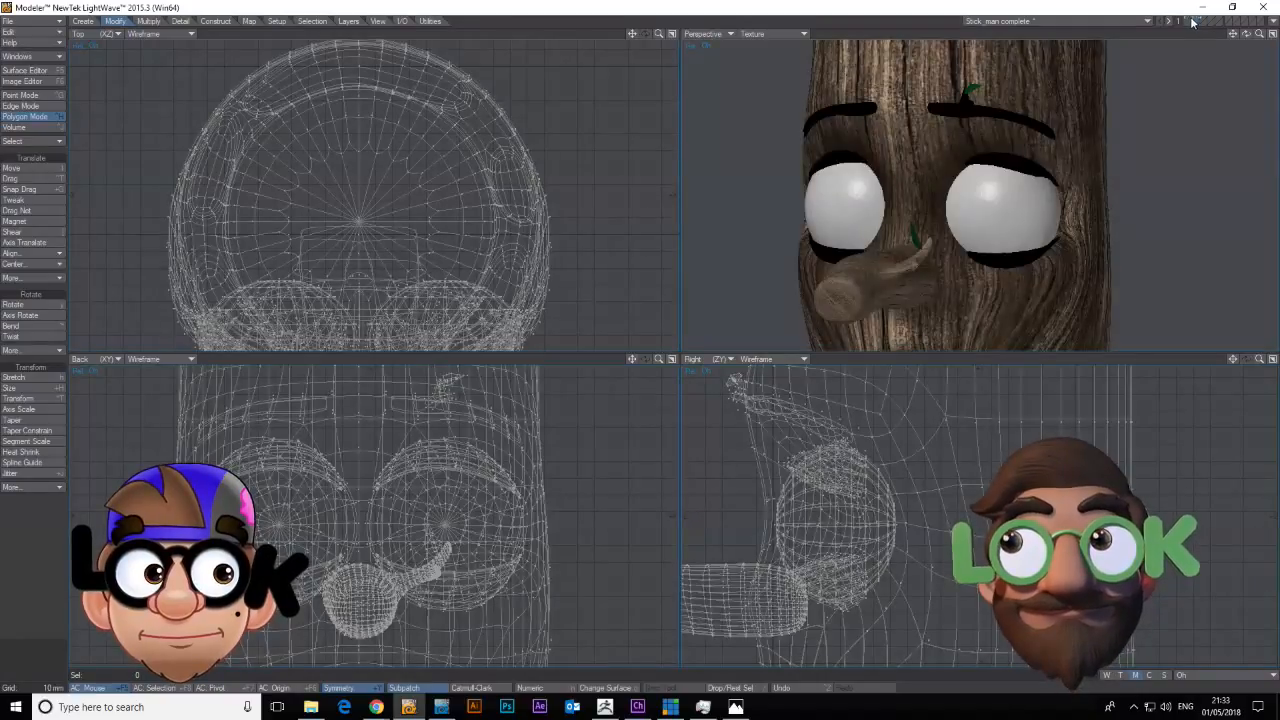
Select both eyebrows and the attached leaf twig, and move them from the head layer to layer 4.
{"action": "left_click", "coordinate": [990, 110]}
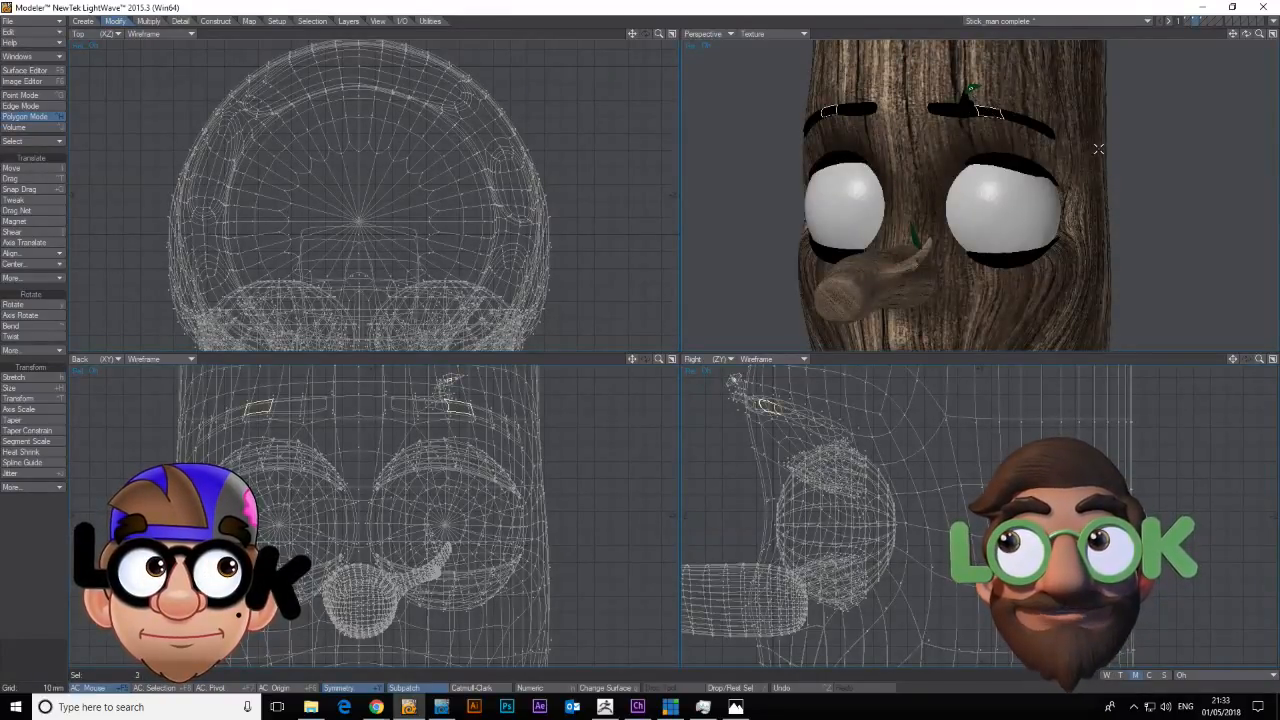
{"action": "key", "text": "]"}
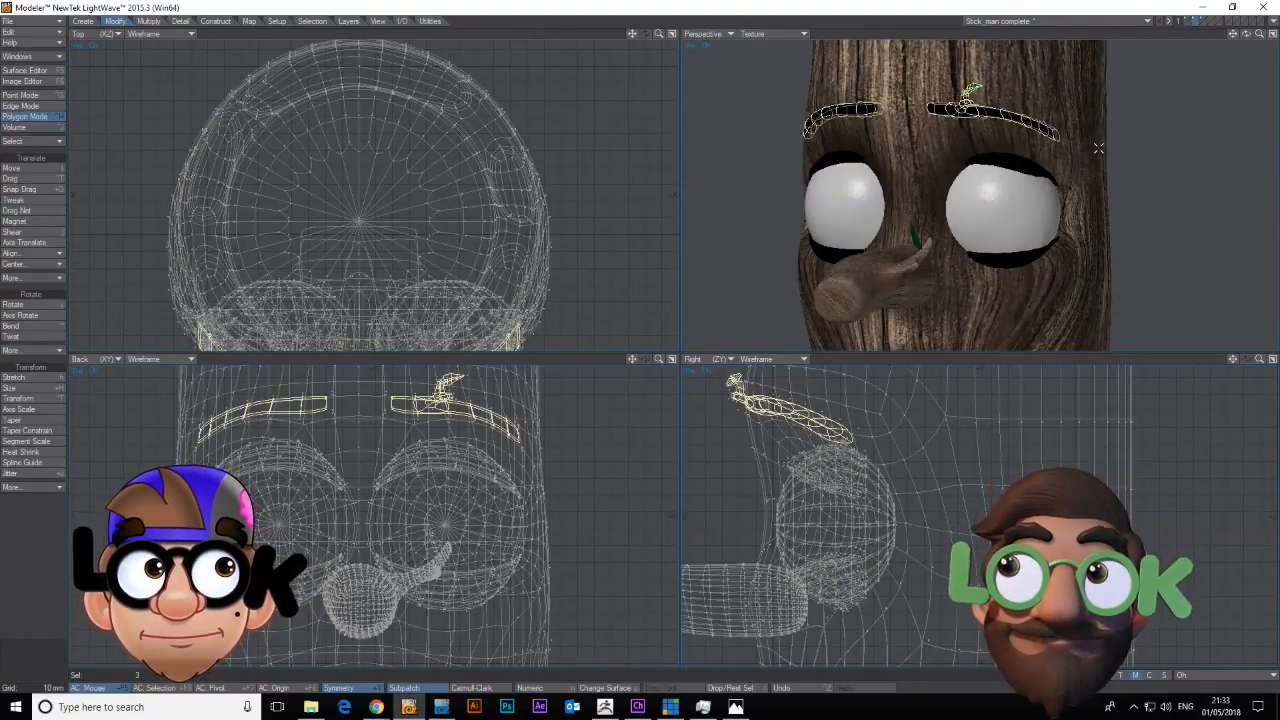
{"action": "key", "text": "ctrl+x"}
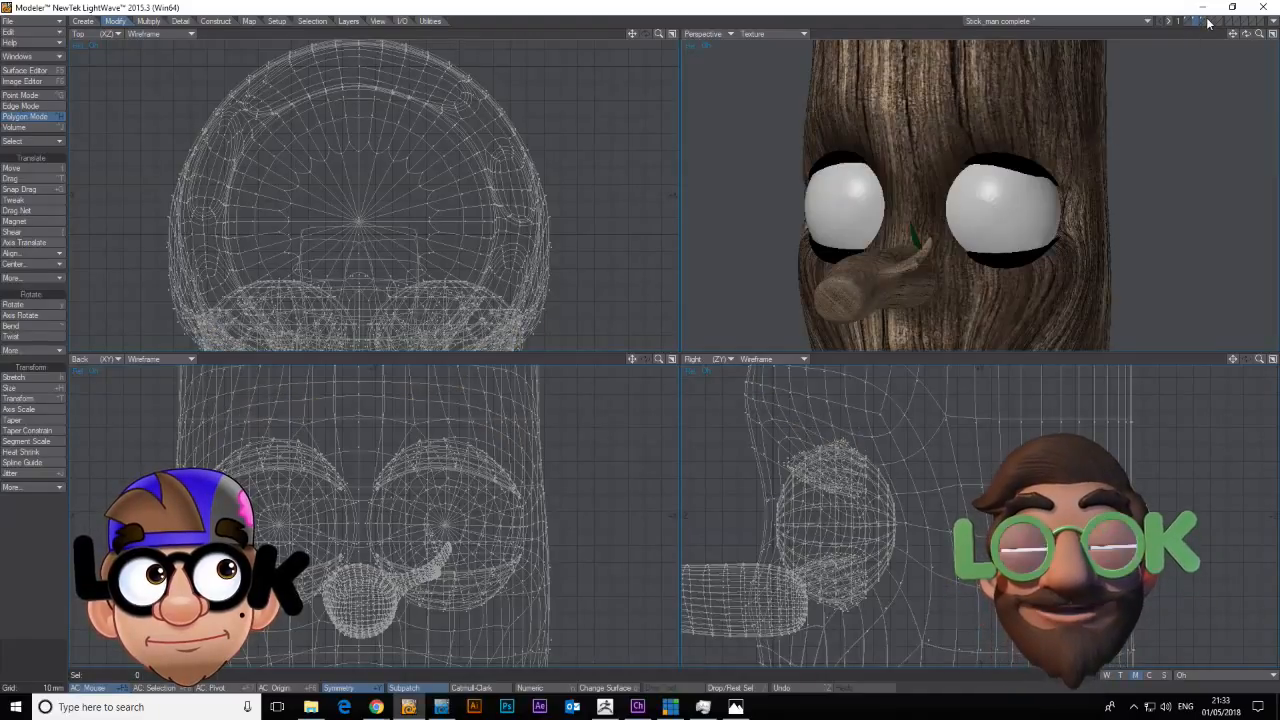
{"action": "left_click", "coordinate": [1210, 22]}
{"action": "key", "text": "ctrl+v"}
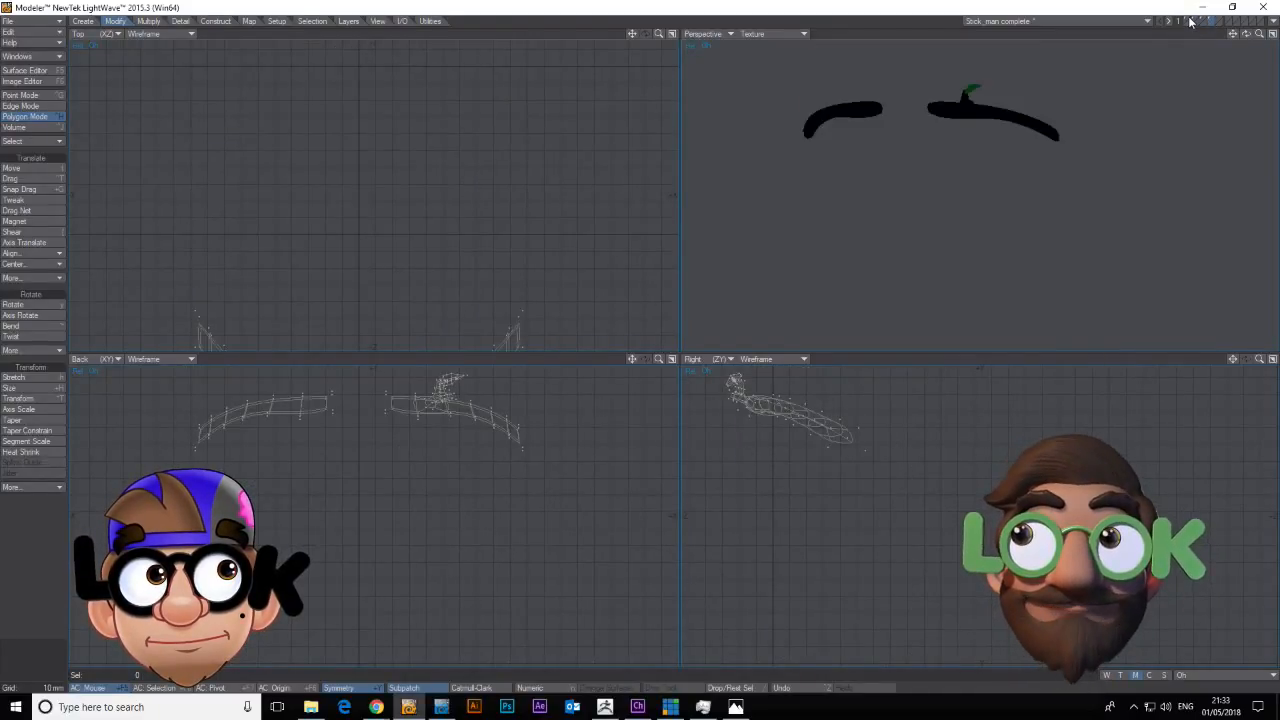
{"action": "left_click", "coordinate": [1190, 22]}
{"action": "left_click", "coordinate": [1198, 22]}
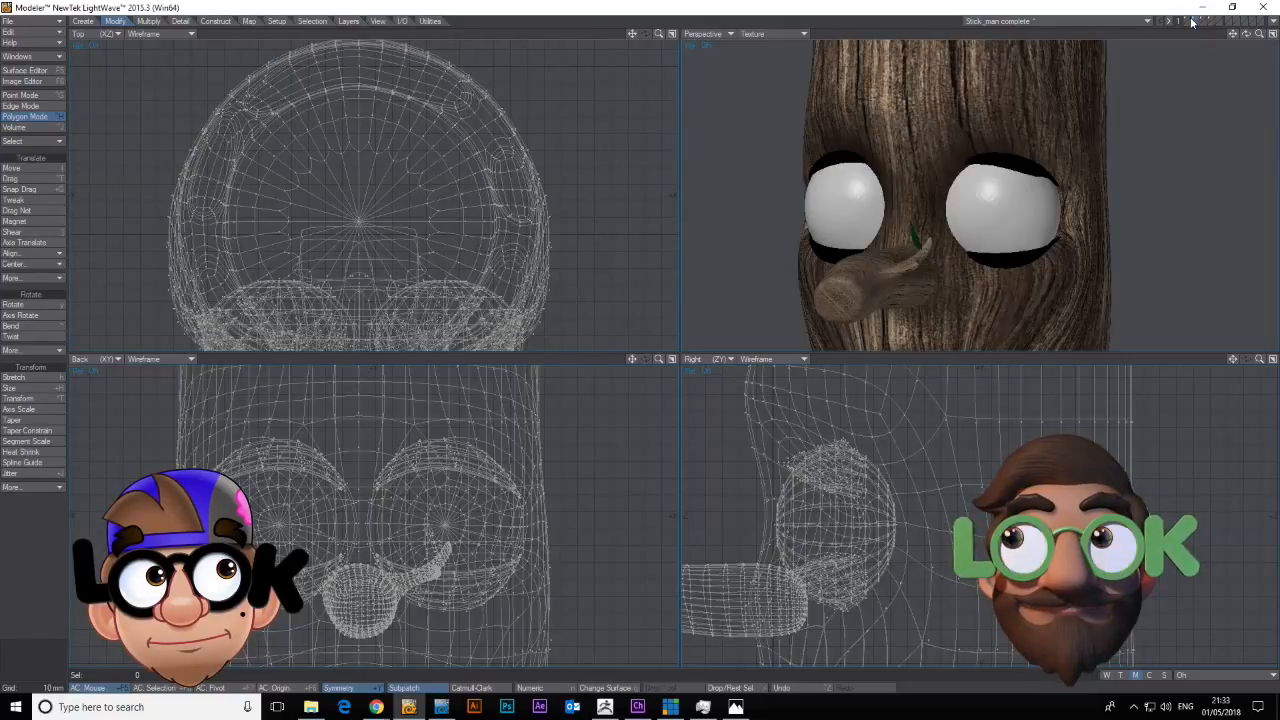
Select both complete arms in the body layer and move them to layer 5.
{"action": "left_click", "coordinate": [1191, 22]}
{"action": "key", "text": "a"}
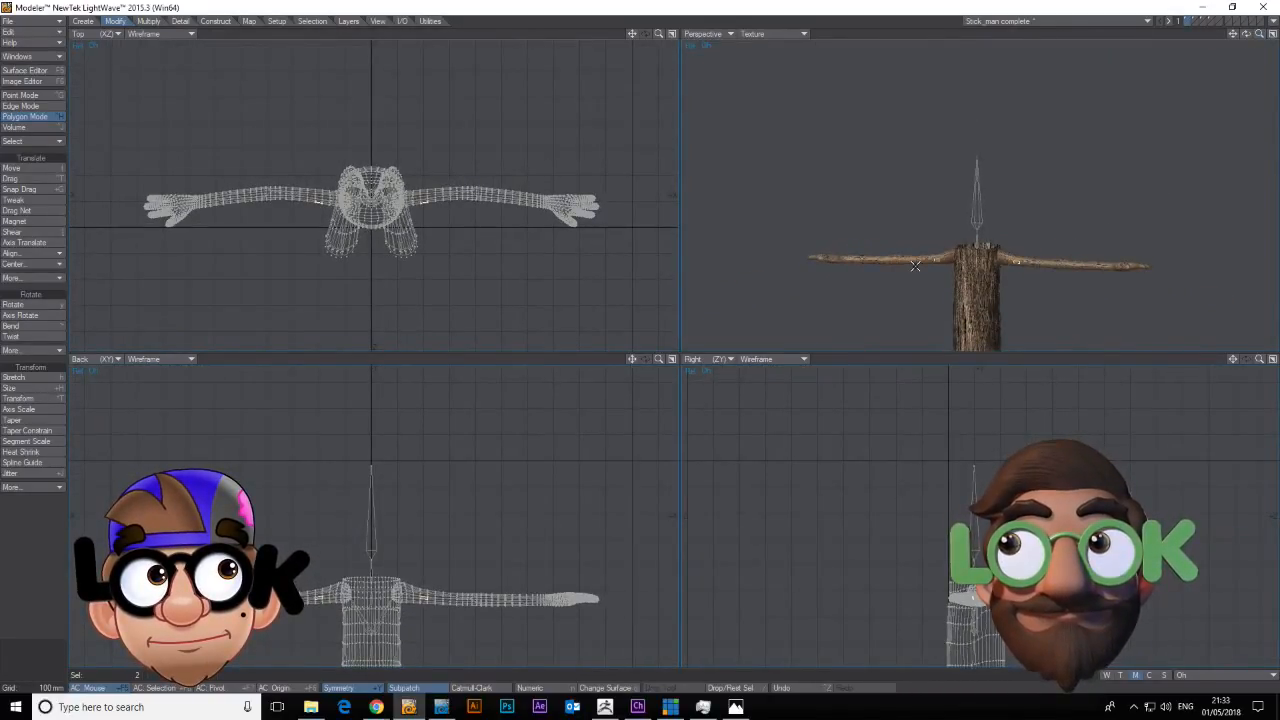
{"action": "key", "text": "]"}
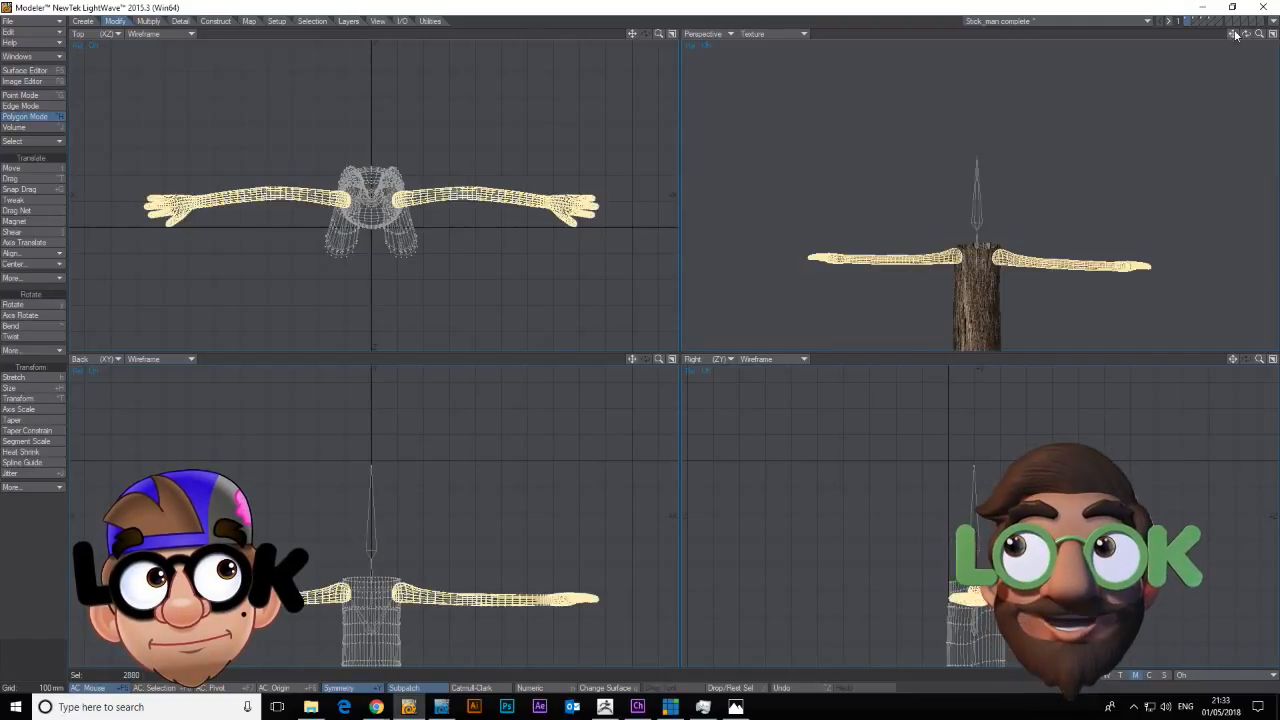
{"action": "key", "text": "a"}
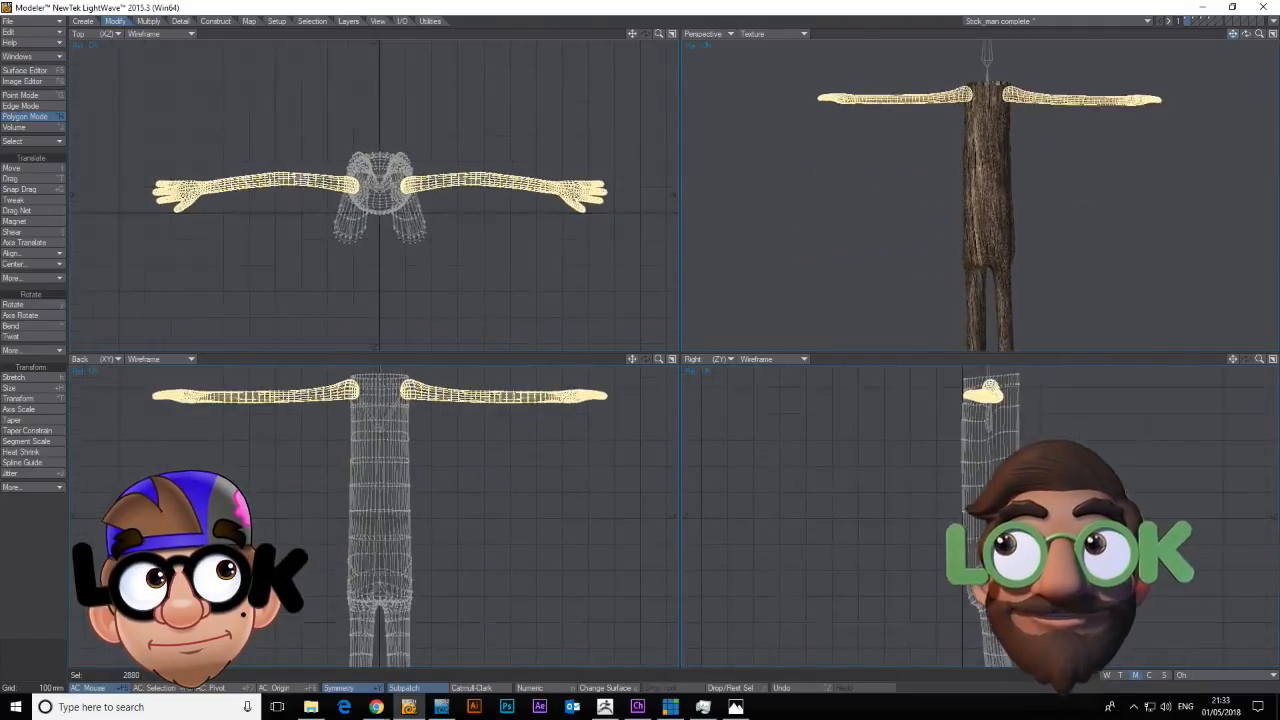
{"action": "key", "text": "Delete"}
{"action": "left_click", "coordinate": [1220, 22]}
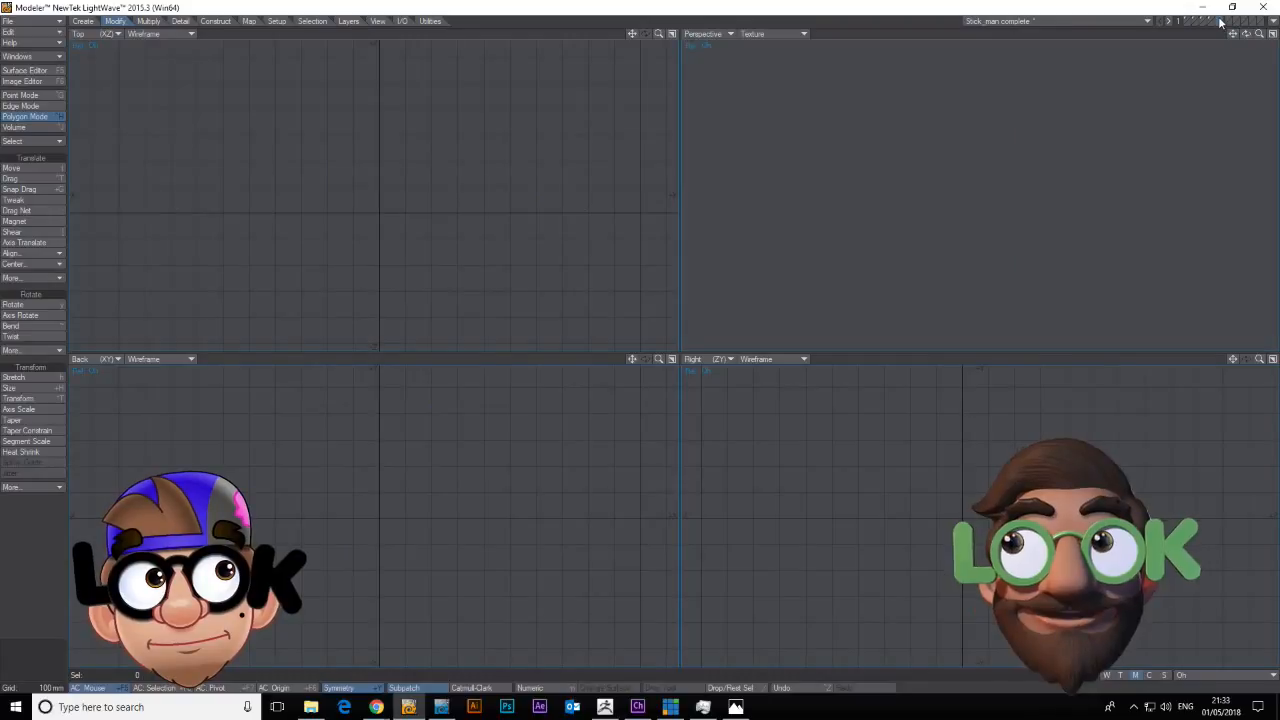
{"action": "left_click", "coordinate": [1184, 21]}
{"action": "left_click", "coordinate": [1189, 22]}
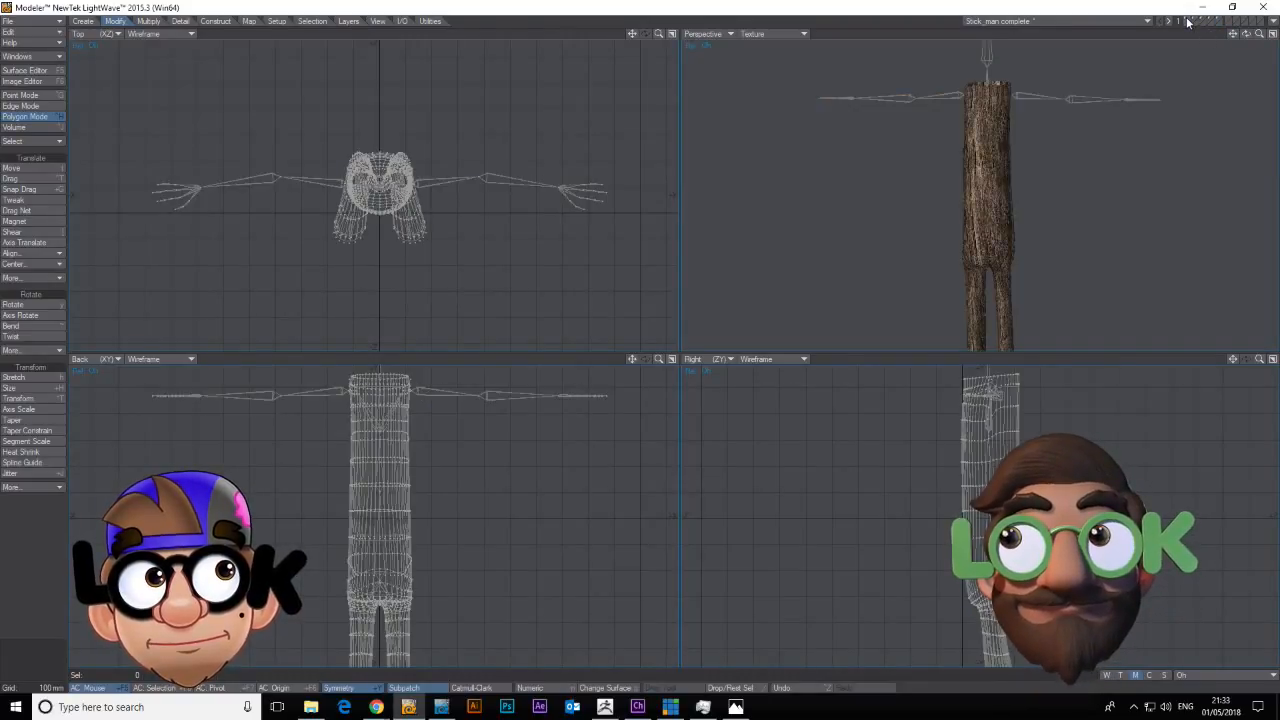
Switch to the head layer and select all connected polygons of both upper eyelids, excluding the lower eyelids.
{"action": "left_click", "coordinate": [1196, 22]}
{"action": "left_click_drag", "start_coordinate": [1234, 36], "coordinate": [1275, 35]}
{"action": "key", "text": "a"}
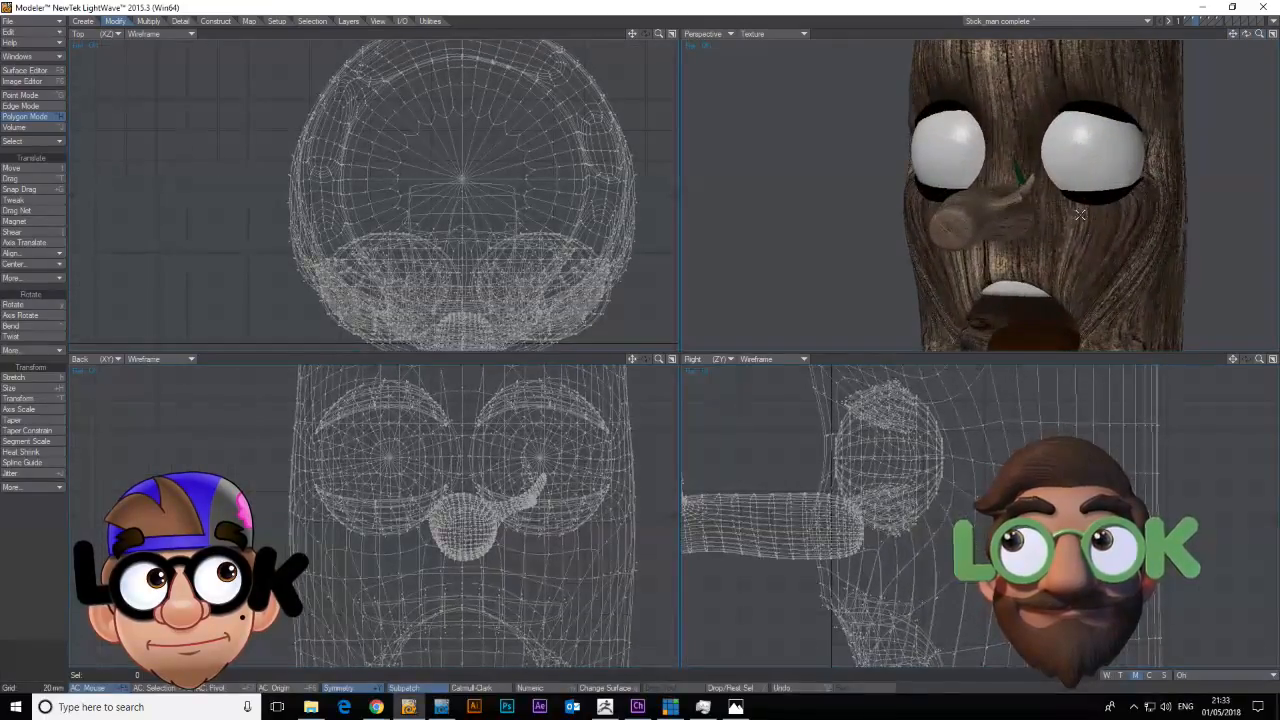
{"action": "left_click", "coordinate": [948, 112]}
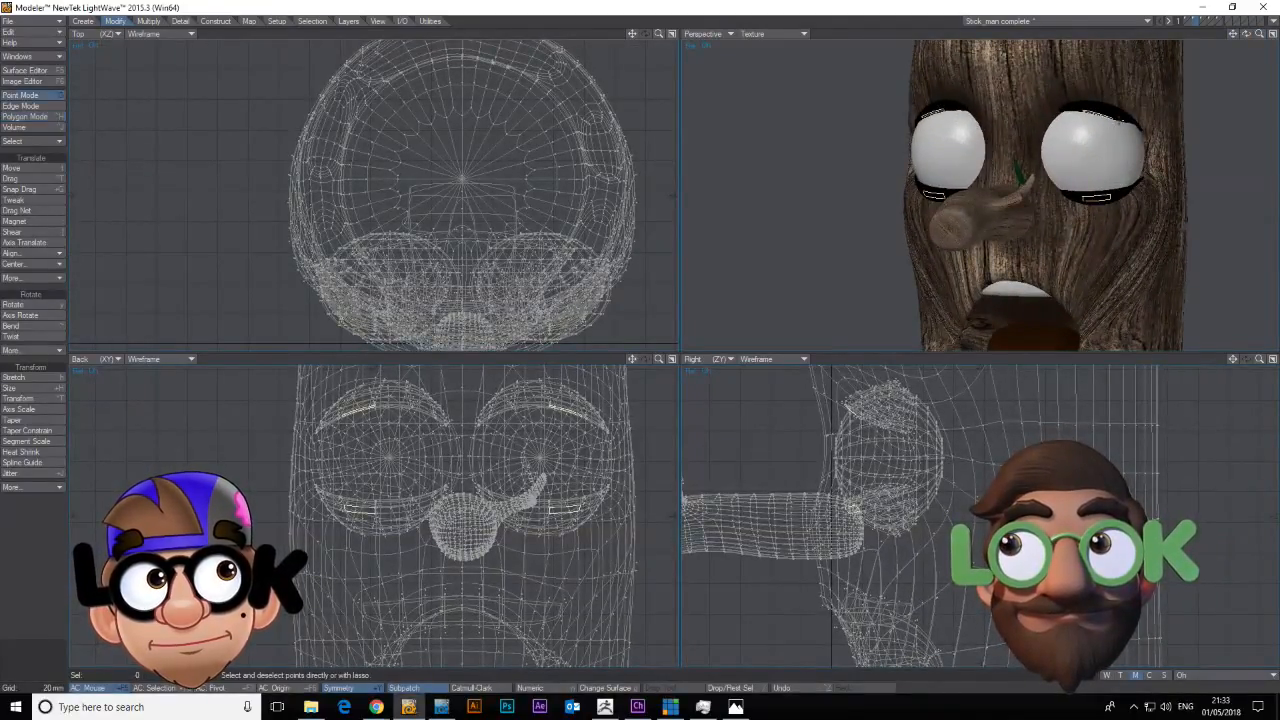
{"action": "left_click", "coordinate": [1104, 114]}
{"action": "key", "text": "slash"}
{"action": "left_click", "coordinate": [1106, 112]}
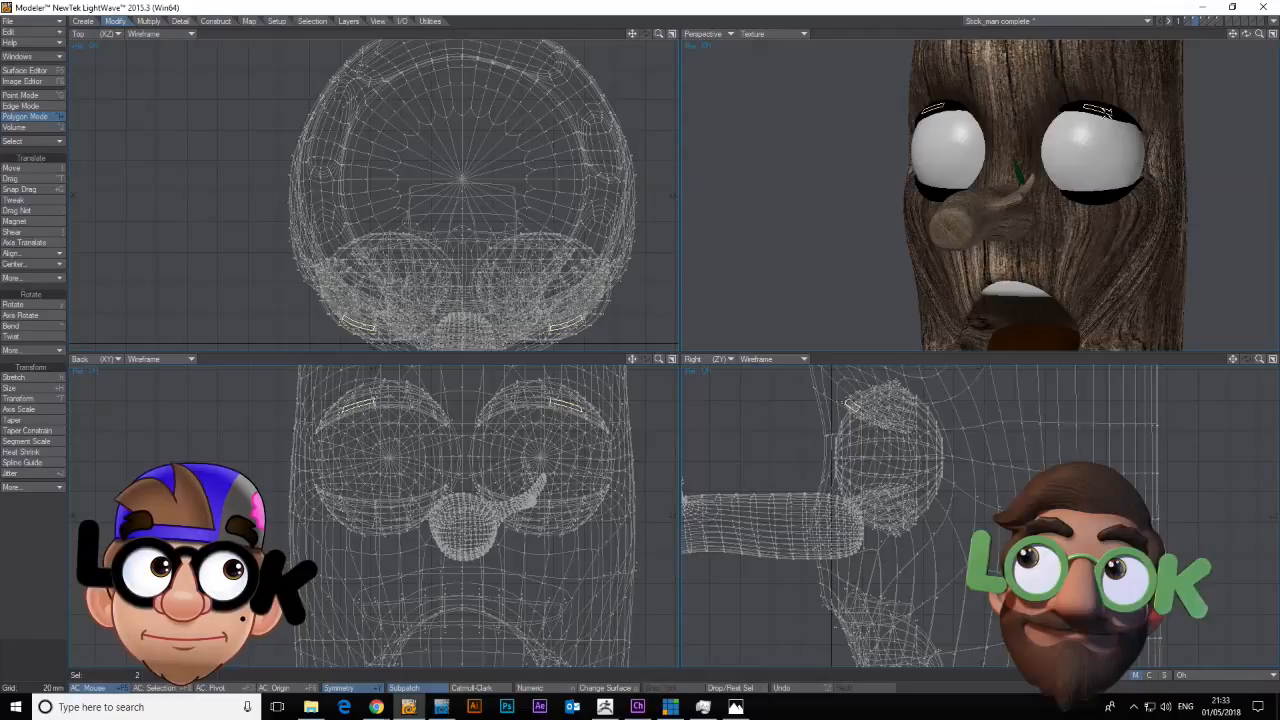
{"action": "key", "text": "bracketright"}
Stretch both upper eyelids slightly wider in the back view and clear the selection.
{"action": "left_click_drag", "start_coordinate": [1233, 34], "coordinate": [1226, 62]}
{"action": "left_click_drag", "start_coordinate": [1246, 34], "coordinate": [1266, 30]}
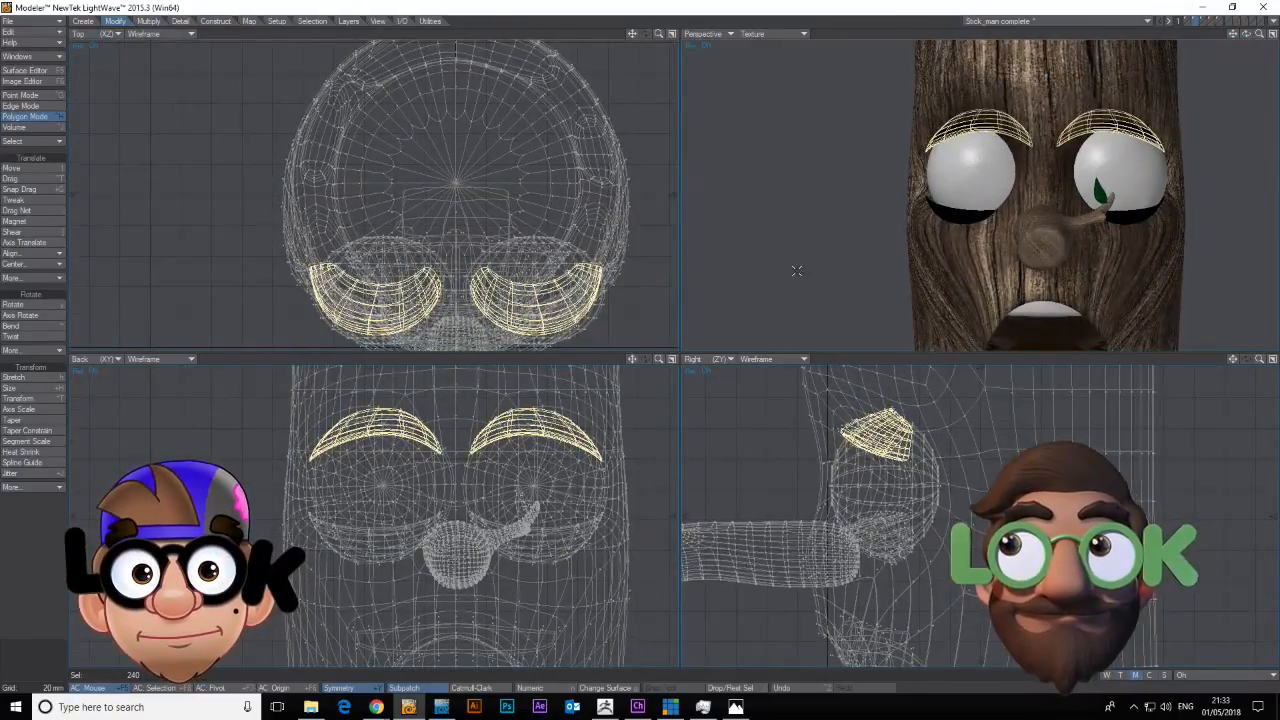
{"action": "key", "text": "h"}
{"action": "left_click_drag", "start_coordinate": [494, 449], "coordinate": [510, 447]}
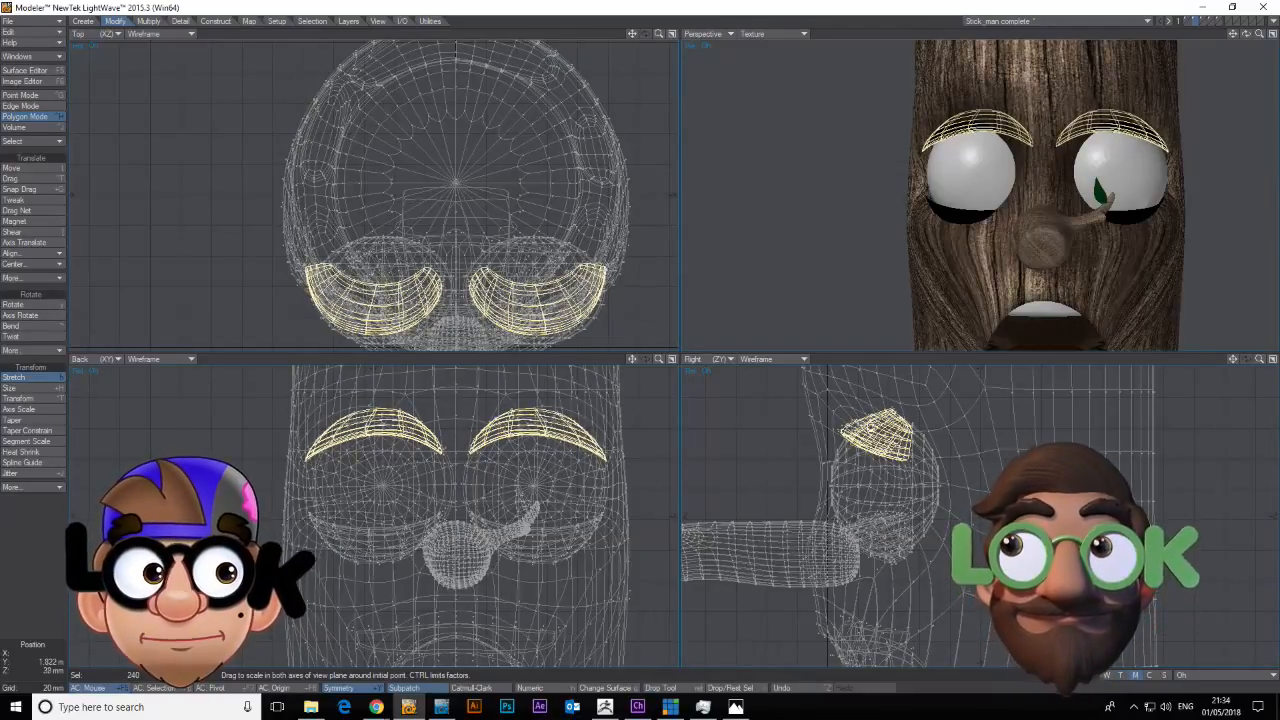
{"action": "key", "text": "ctrl+g"}
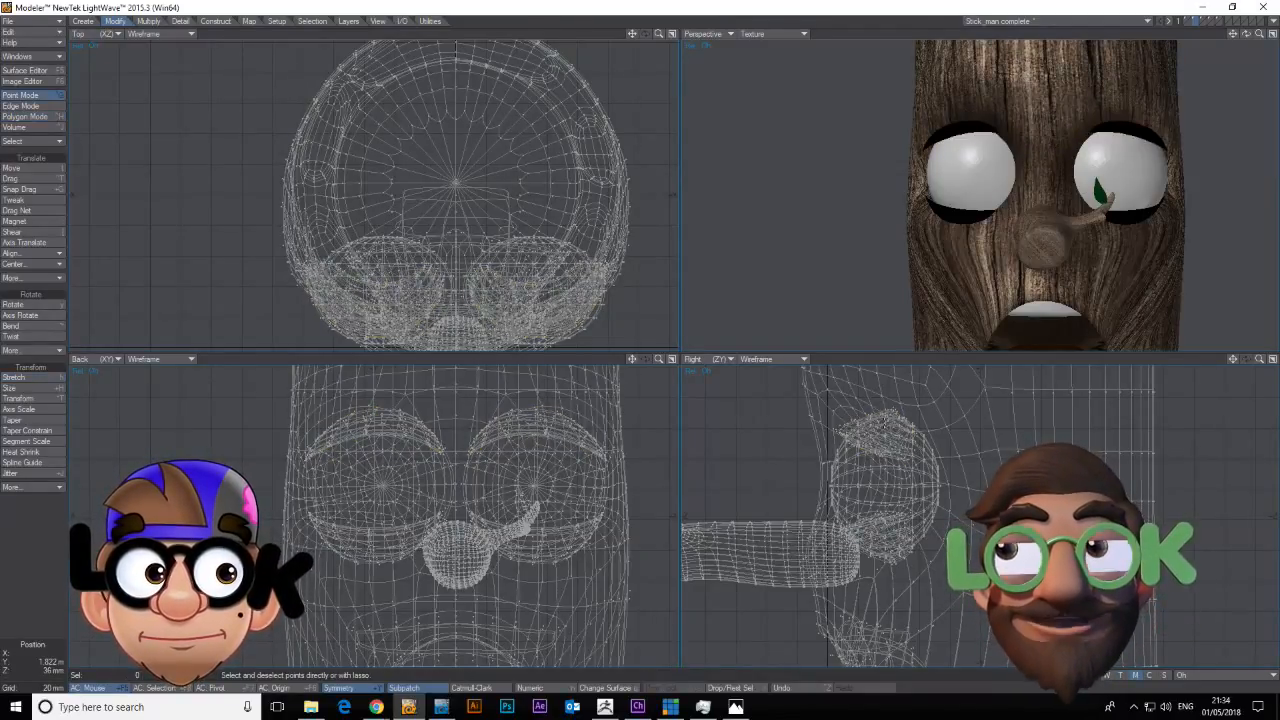
Restore the upper eyelid selection, stretch the lids to 99% in width, and deselect them.
{"action": "key", "text": "u"}
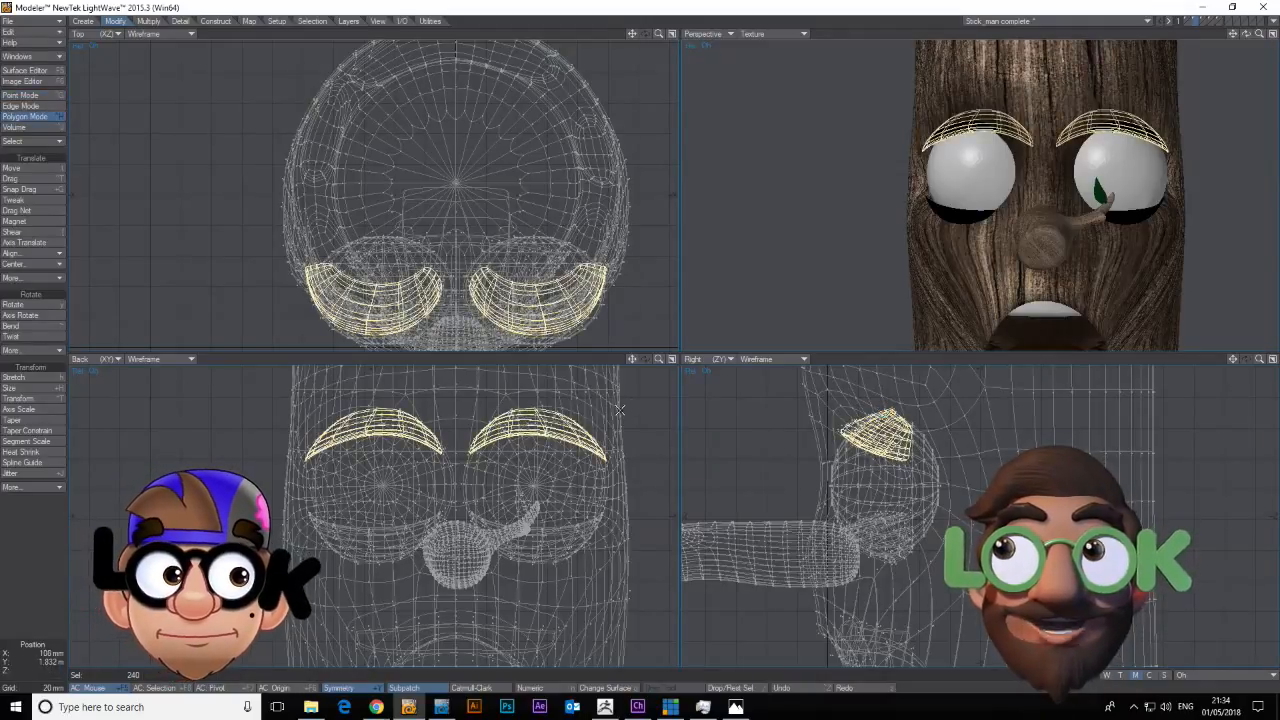
{"action": "key", "text": "h"}
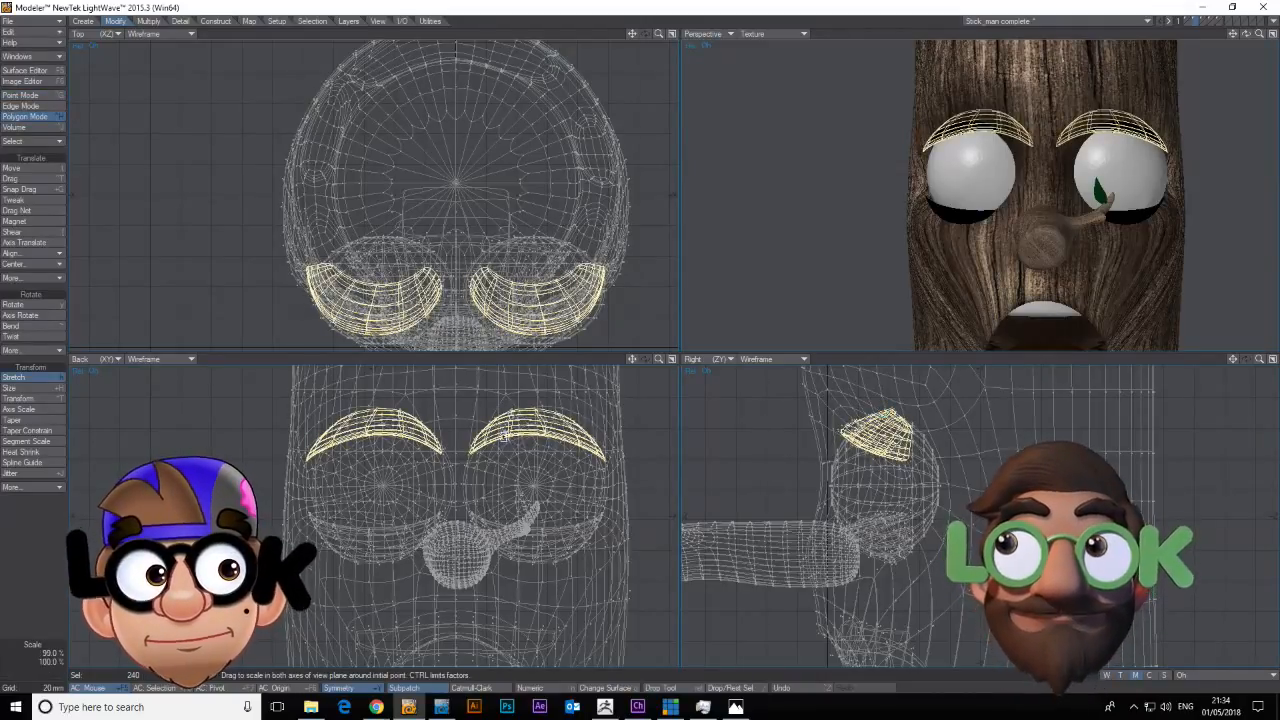
{"action": "key", "text": "ctrl+g"}
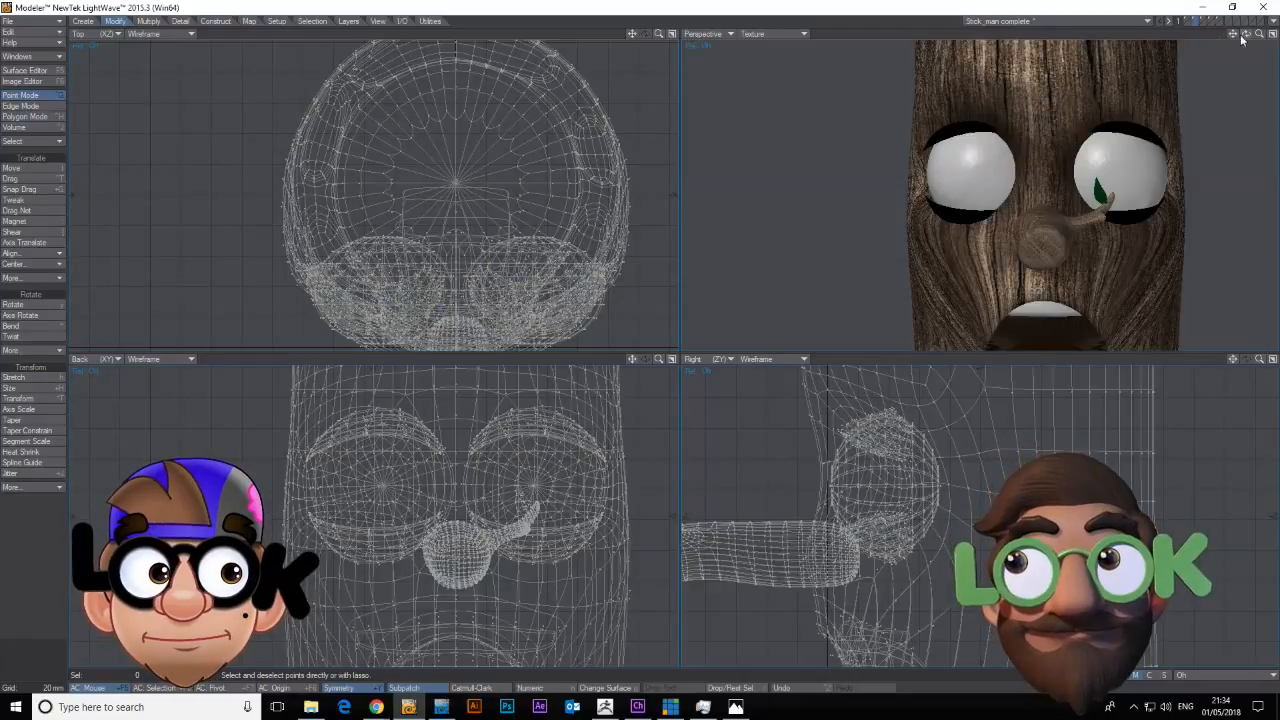
{"action": "key", "text": "period"}
{"action": "left_click_drag", "start_coordinate": [1247, 34], "coordinate": [1268, 50]}
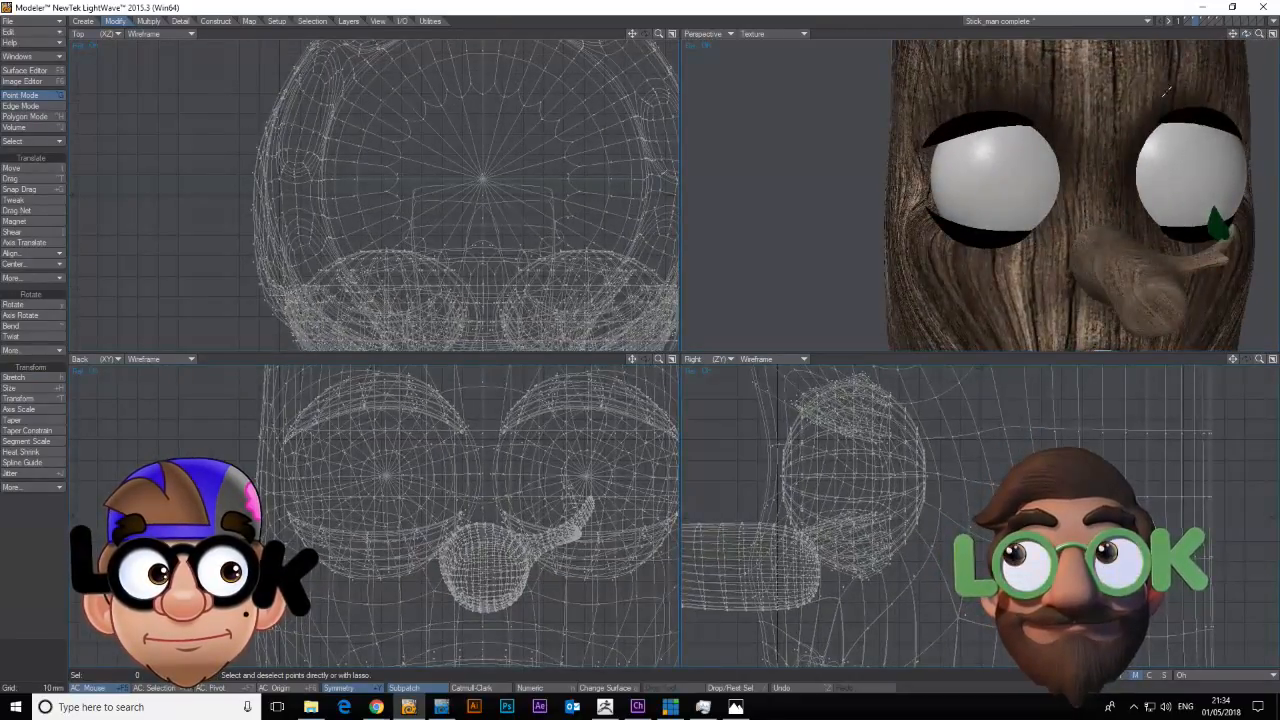
Restore the upper eyelid selection and check how both lids sit around the eyes from different angles.
{"action": "key", "text": "ctrl+h"}
{"action": "key", "text": "h"}
{"action": "key", "text": "space"}
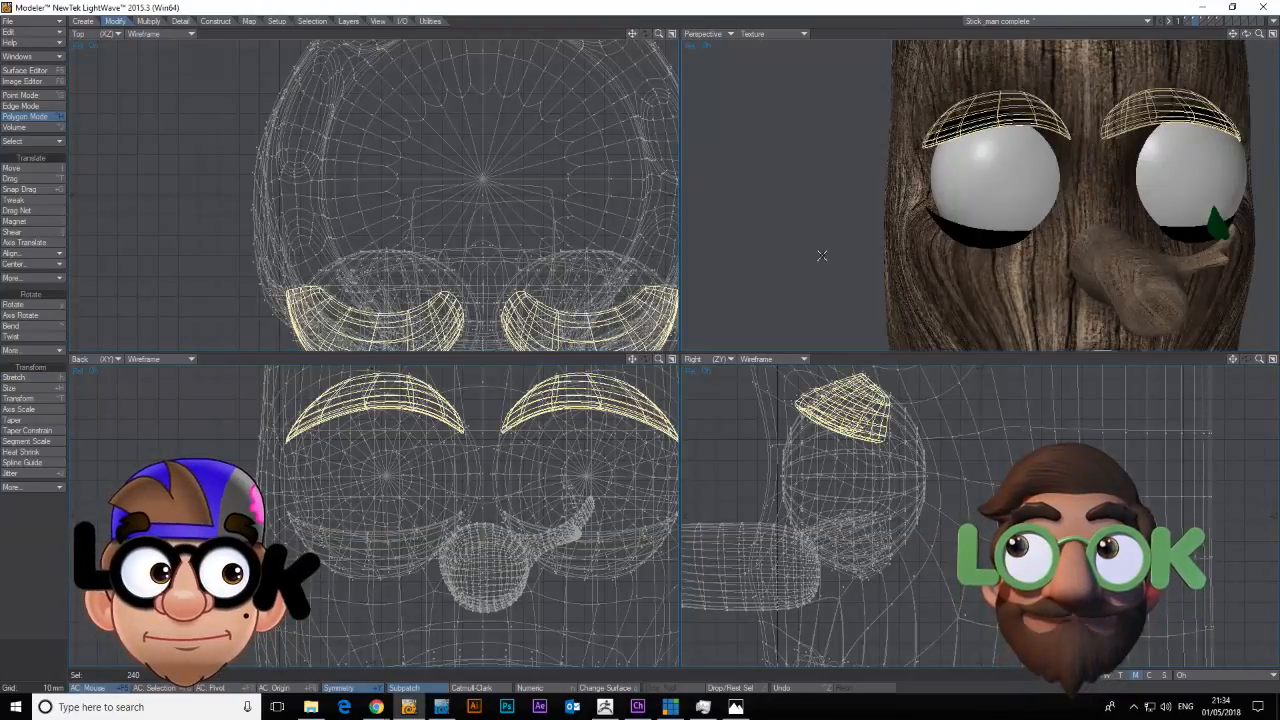
{"action": "key", "text": "ctrl+g"}
{"action": "left_click_drag", "start_coordinate": [1247, 36], "coordinate": [1205, 42]}
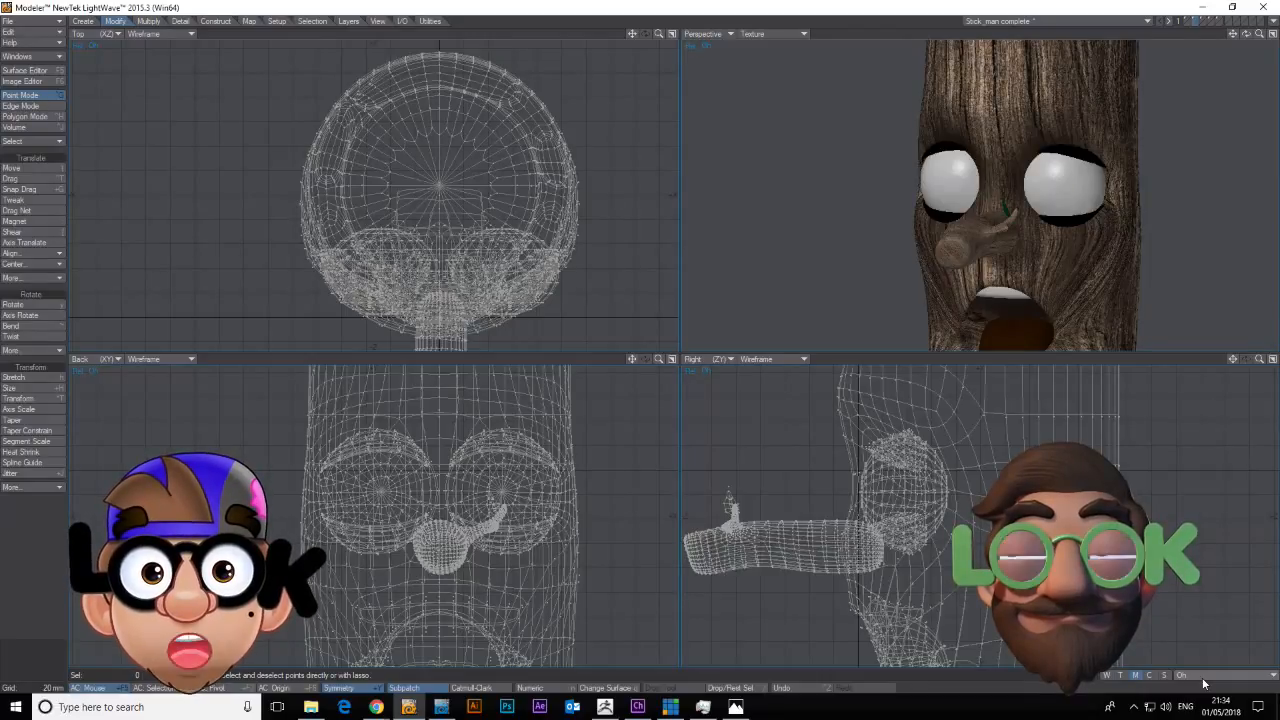
{"action": "key", "text": "ctrl+h"}
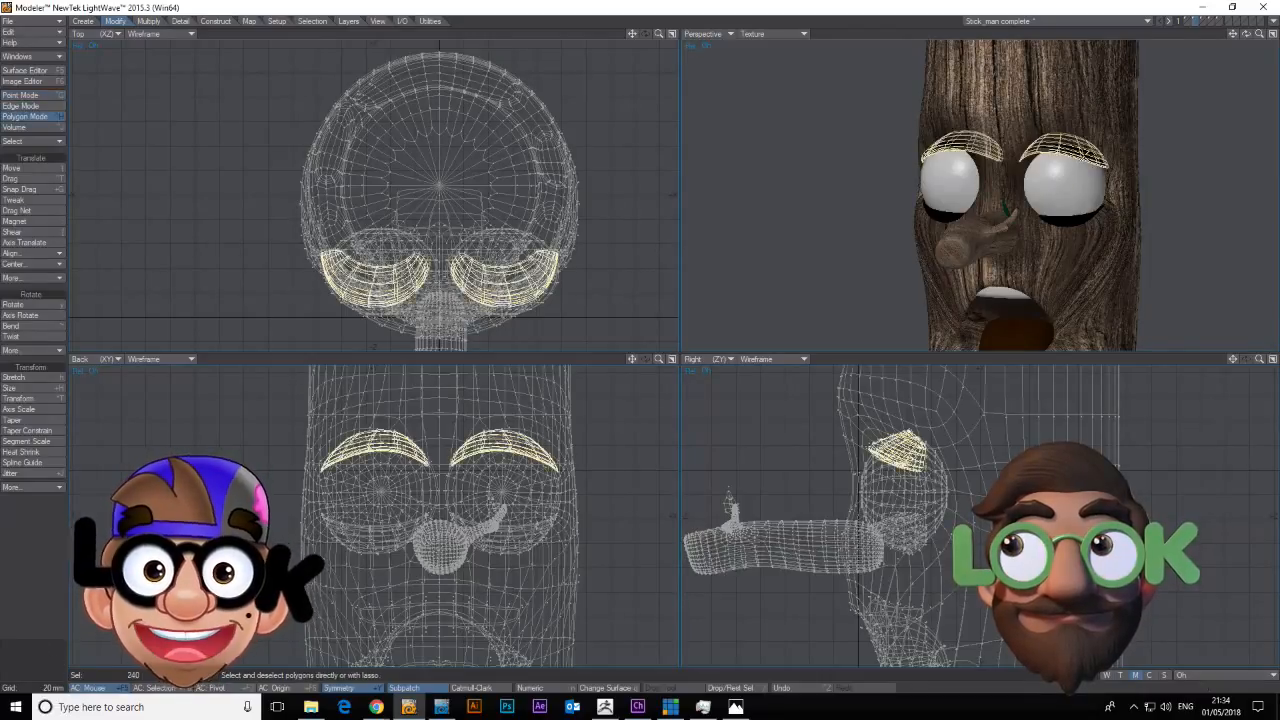
Switch to the base morph and apply the Oh morph to the selected upper eyelids.
{"action": "left_click", "coordinate": [1206, 676]}
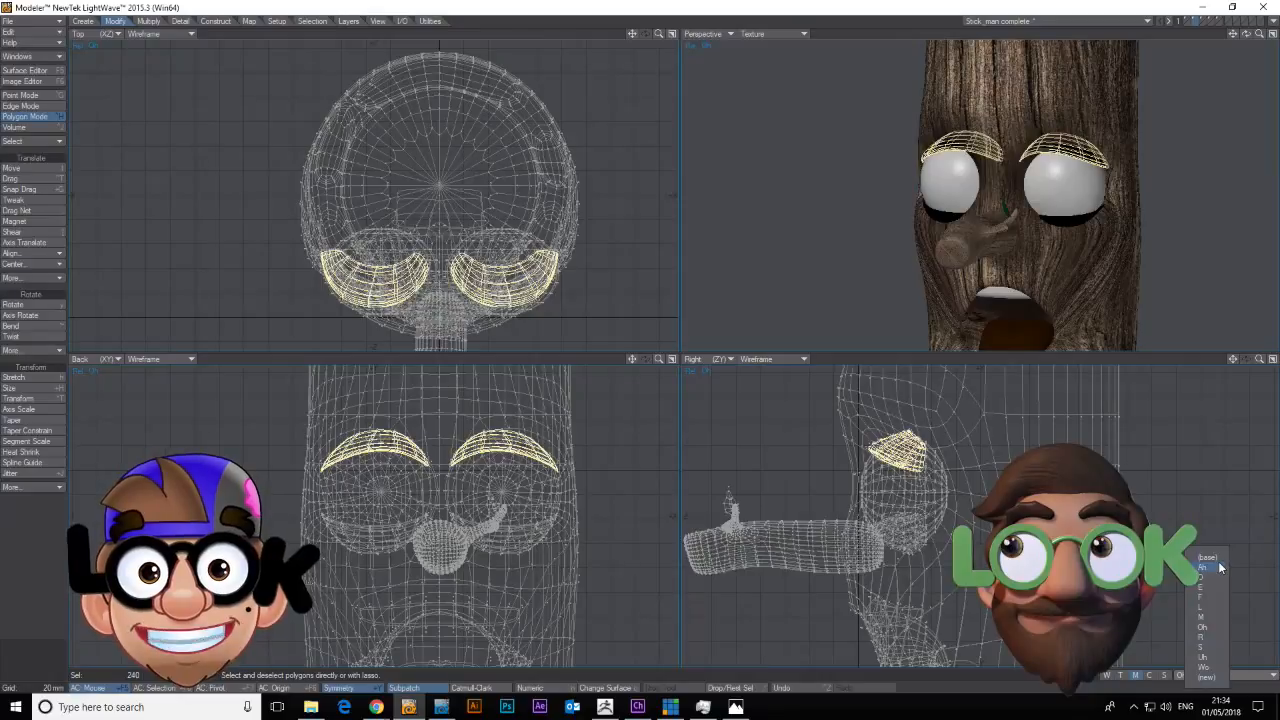
{"action": "left_click", "coordinate": [1207, 557]}
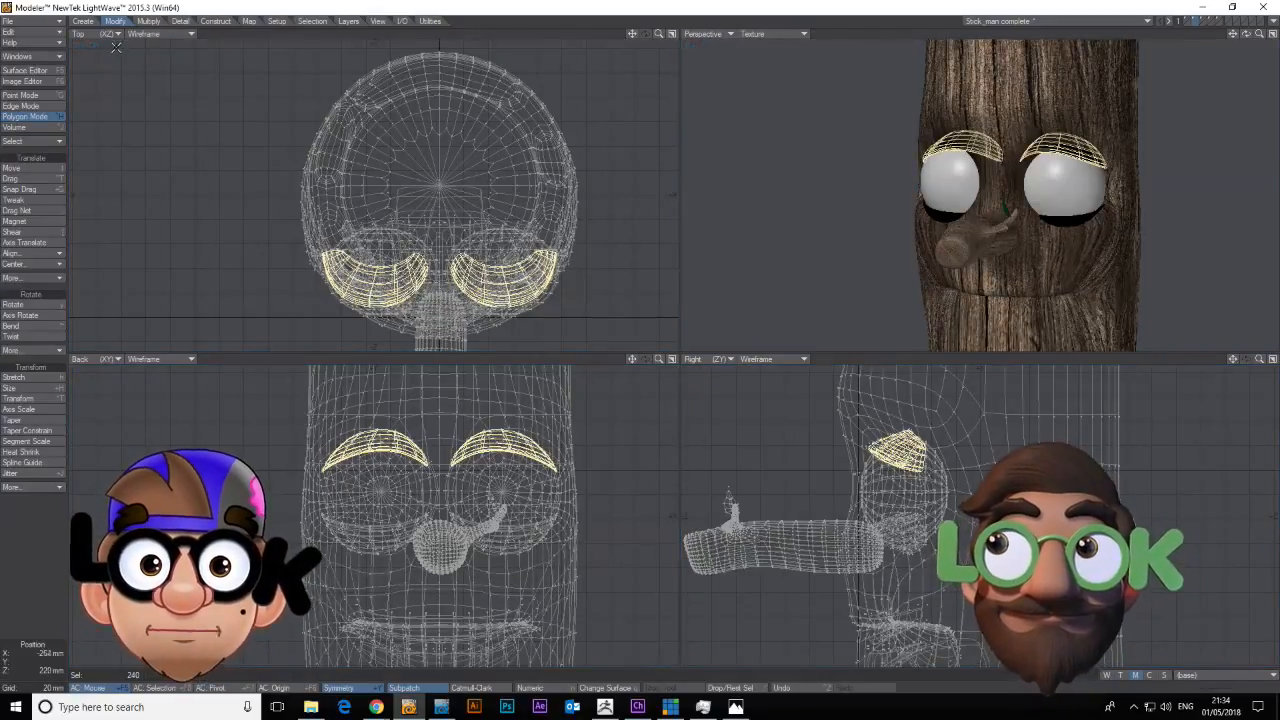
{"action": "left_click", "coordinate": [248, 21]}
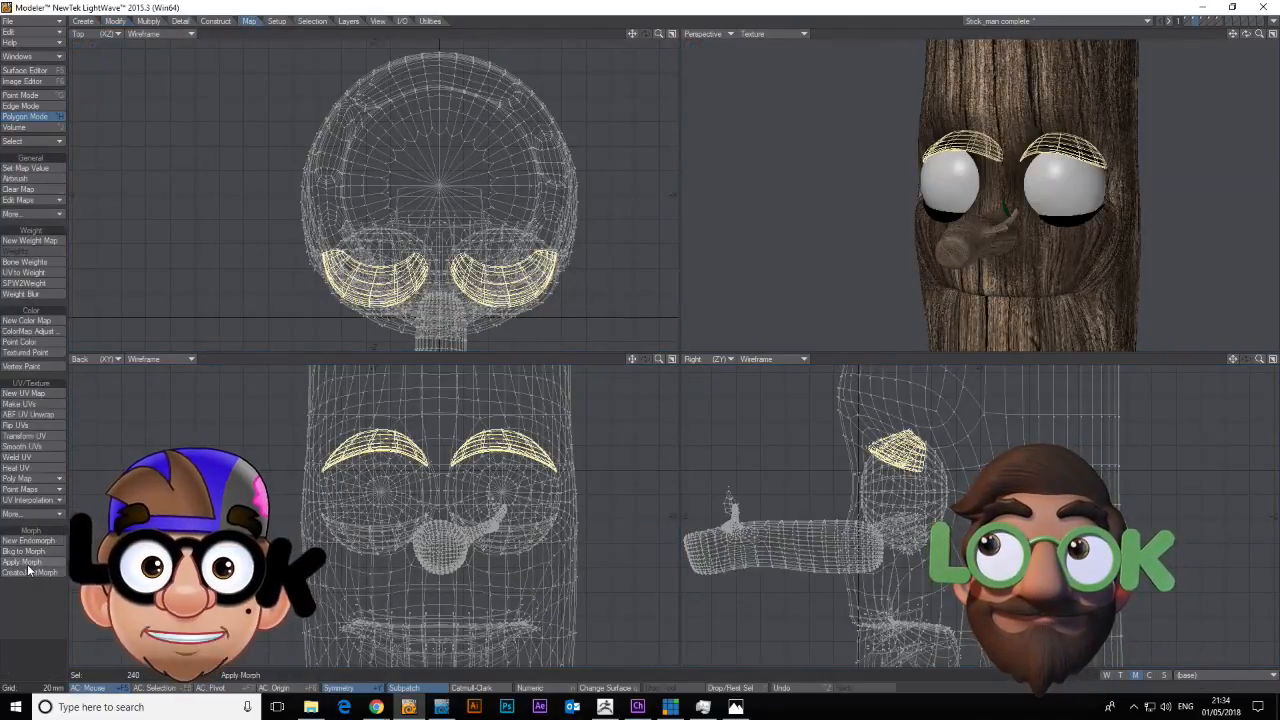
{"action": "left_click", "coordinate": [22, 562]}
{"action": "left_click", "coordinate": [340, 172]}
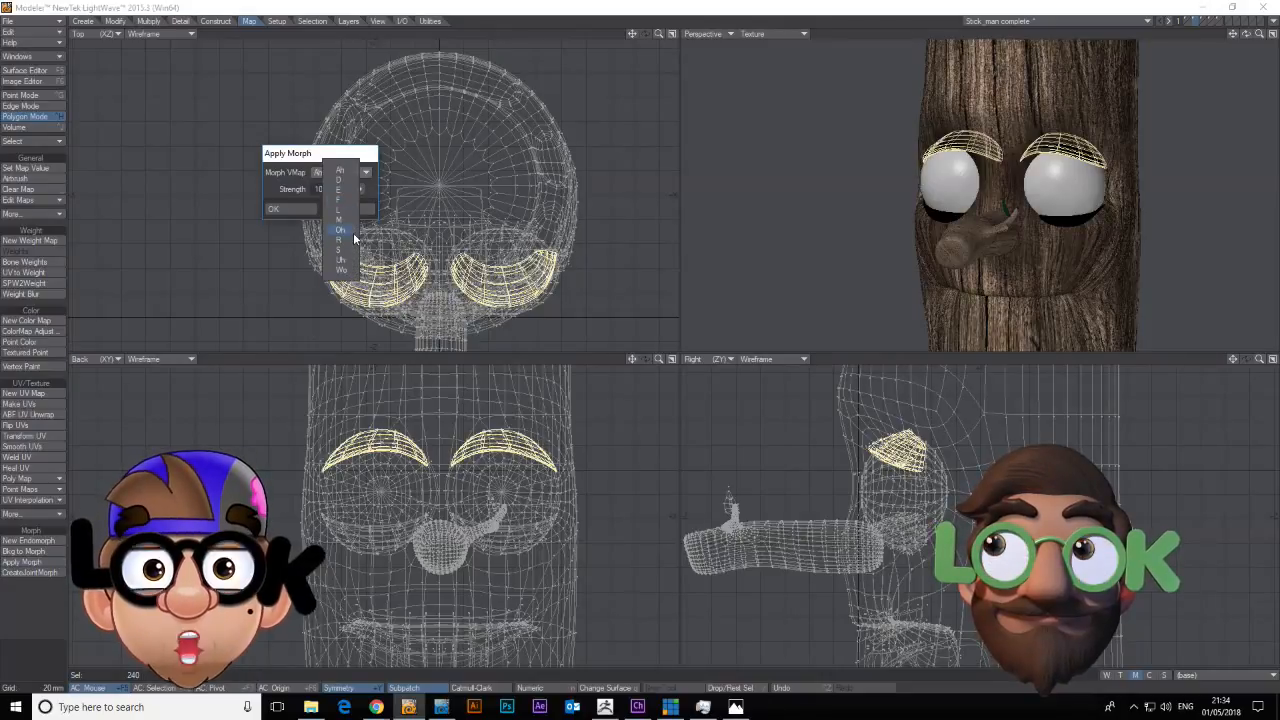
{"action": "left_click", "coordinate": [350, 231]}
{"action": "left_click", "coordinate": [290, 208]}
Reselect both whole upper eyelids, clear the Oh morph map from them, and return to the base morph.
{"action": "left_click", "coordinate": [1190, 687]}
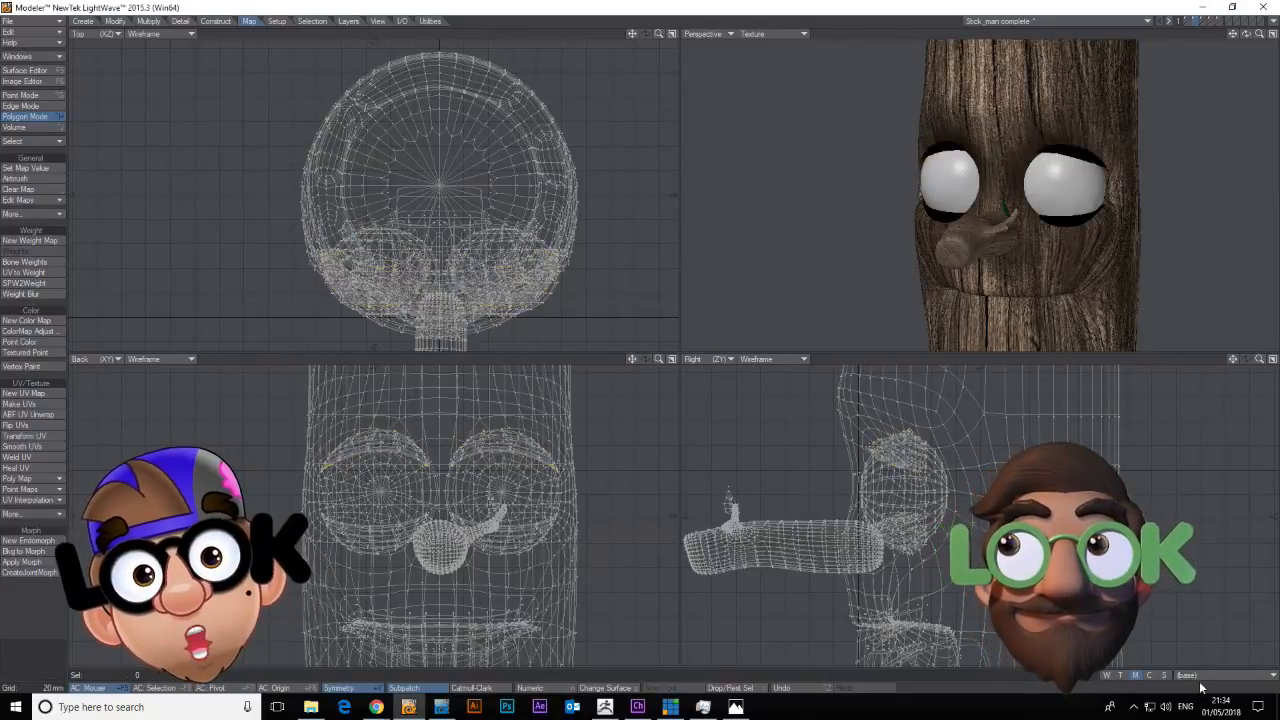
{"action": "key", "text": "space"}
{"action": "key", "text": "space"}
{"action": "key", "text": "space"}
{"action": "left_click", "coordinate": [1072, 156]}
{"action": "key", "text": "]"}
{"action": "left_click", "coordinate": [1230, 675]}
{"action": "left_click", "coordinate": [1227, 636]}
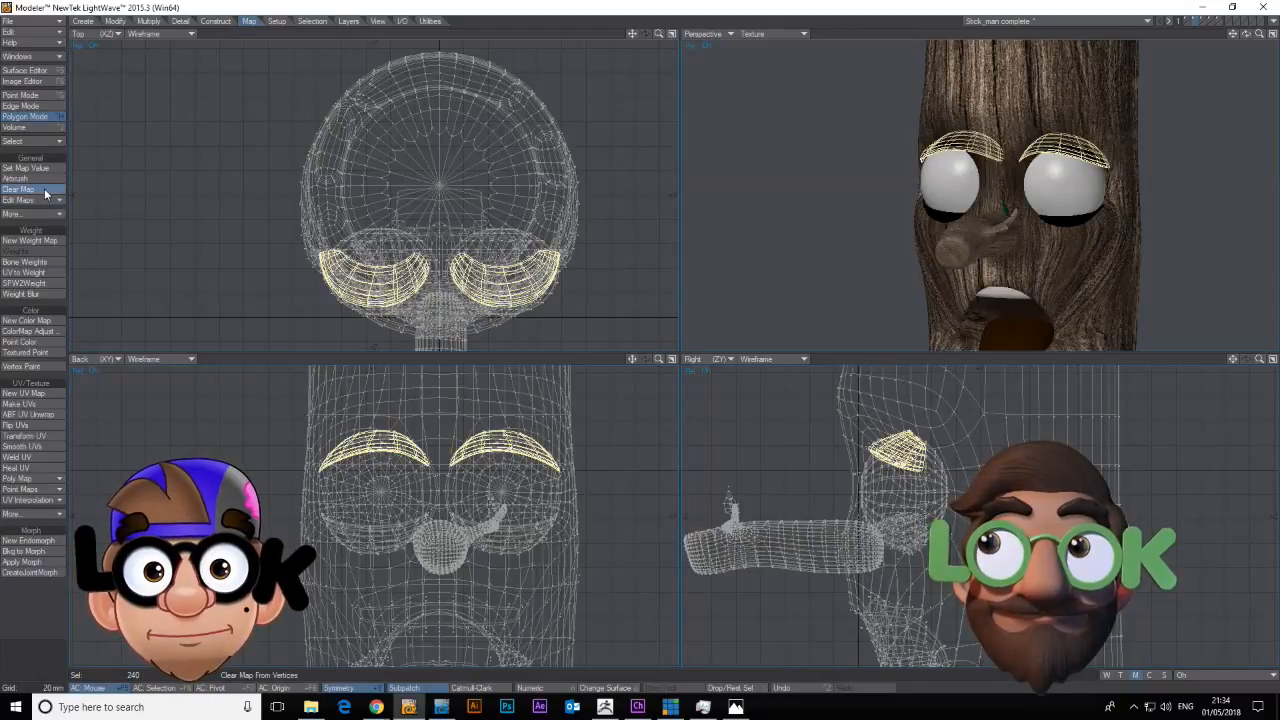
{"action": "left_click", "coordinate": [1202, 681]}
{"action": "left_click", "coordinate": [1200, 652]}
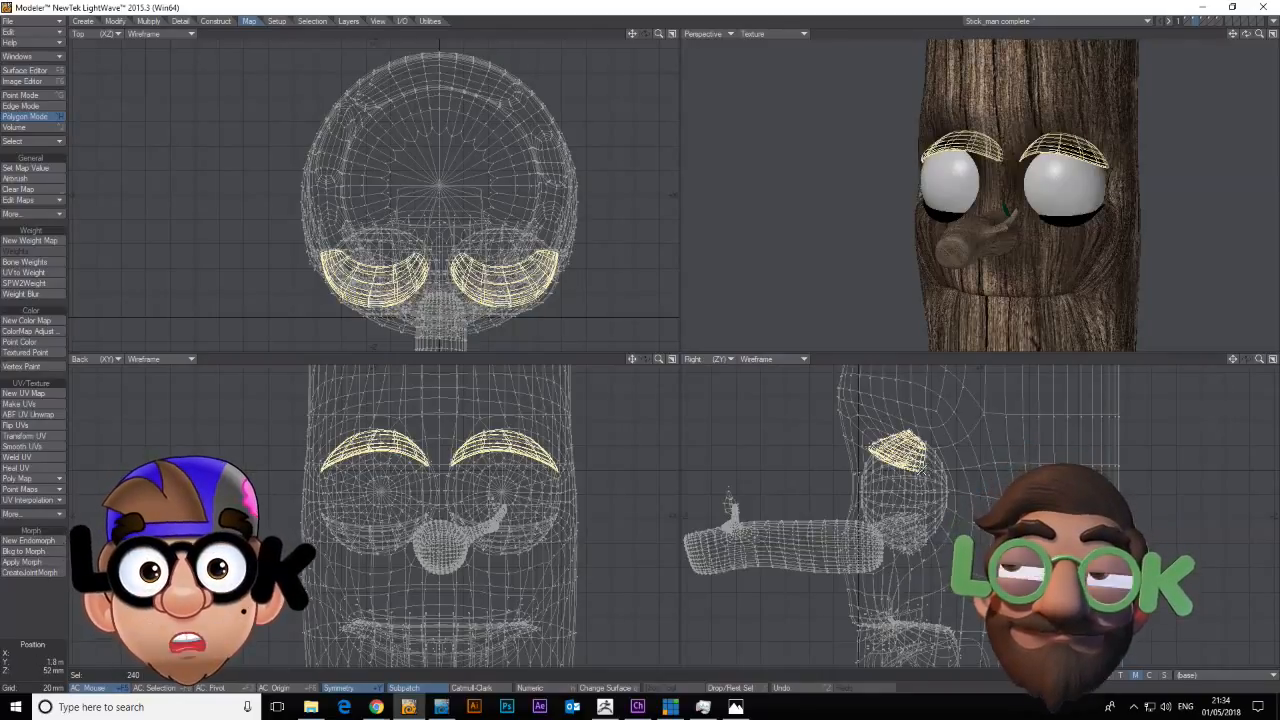
Rotate and move both upper eyelids down over the eyes, and stretch them taller and slightly wider.
{"action": "key", "text": "h"}
{"action": "mouse_move", "coordinate": [923, 467]}
{"action": "left_mouse_down"}
{"action": "mouse_move", "coordinate": [941, 459]}
{"action": "mouse_move", "coordinate": [935, 479]}
{"action": "mouse_move", "coordinate": [945, 474]}
{"action": "left_mouse_up"}
{"action": "key", "text": "y"}
{"action": "key", "text": "t"}
{"action": "key", "text": "h"}
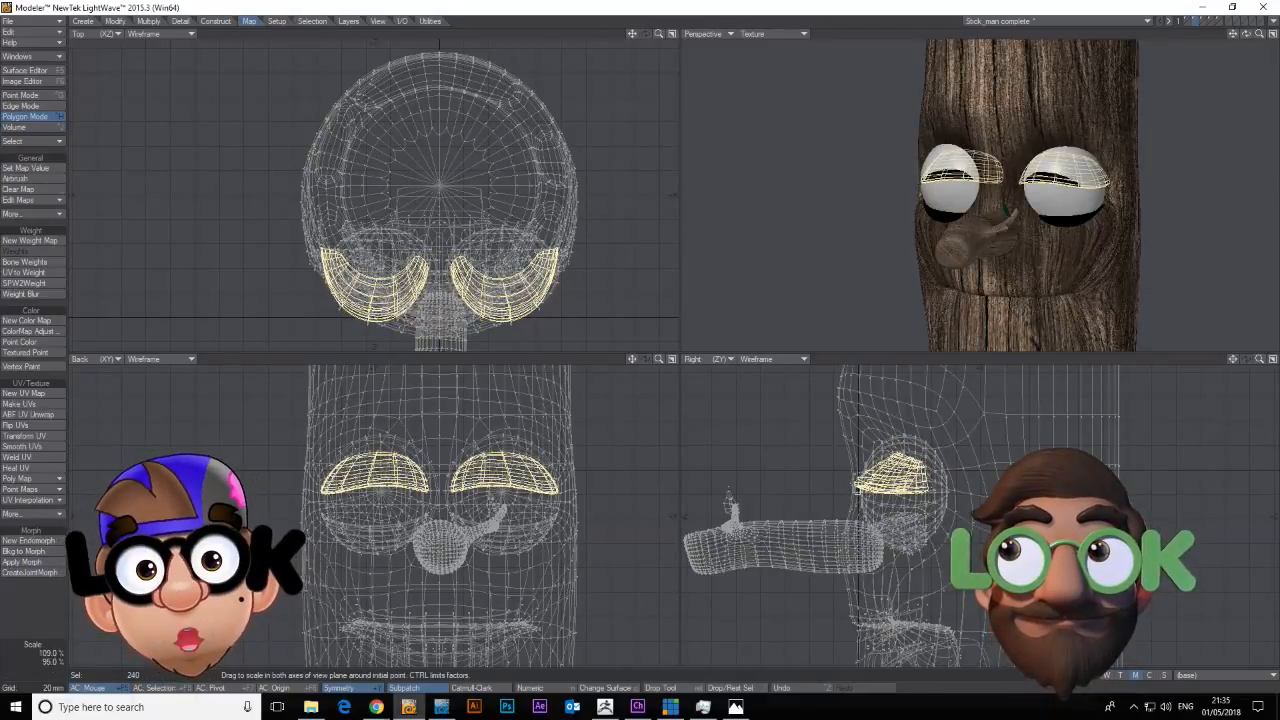
{"action": "left_click_drag", "start_coordinate": [875, 494], "coordinate": [873, 444]}
{"action": "left_click_drag", "start_coordinate": [496, 466], "coordinate": [503, 466]}
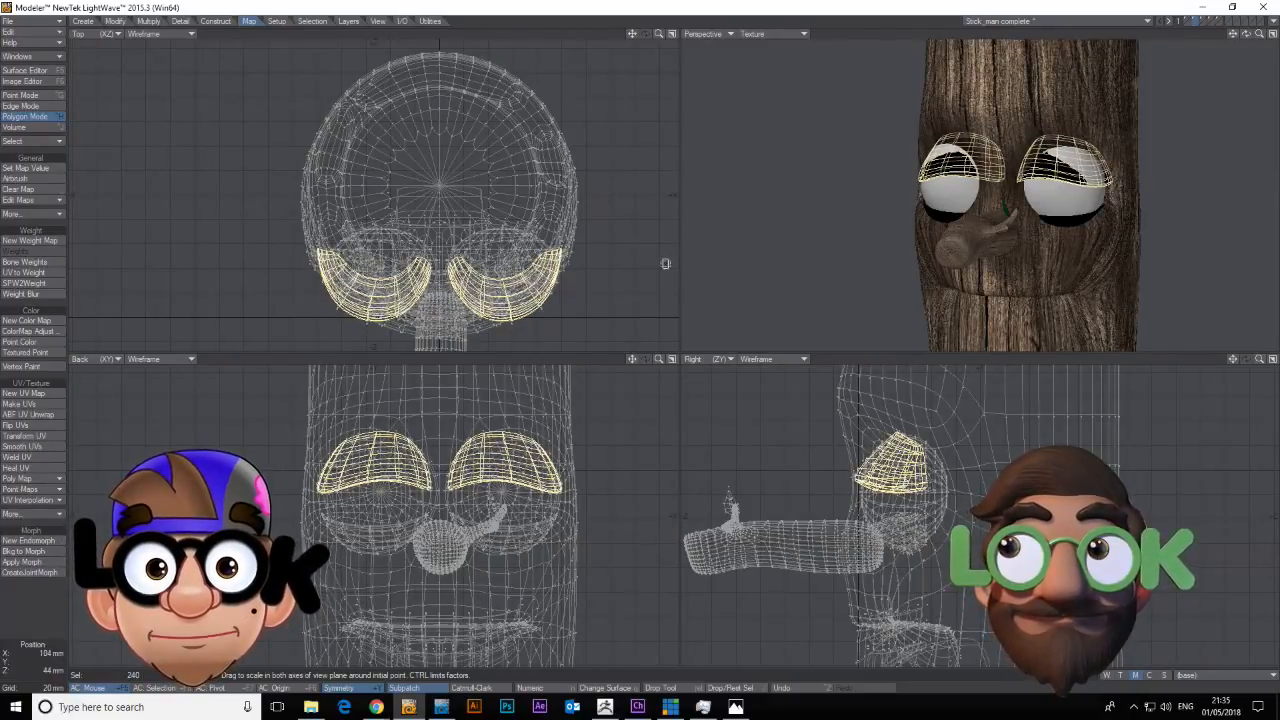
Shape both upper eyelids with Magnet so they bulge over the upper half of the eyeballs and their lower rims run straight.
{"action": "mouse_move", "coordinate": [1259, 34]}
{"action": "left_mouse_down"}
{"action": "mouse_move", "coordinate": [1276, 34]}
{"action": "mouse_move", "coordinate": [1274, 50]}
{"action": "left_mouse_up"}
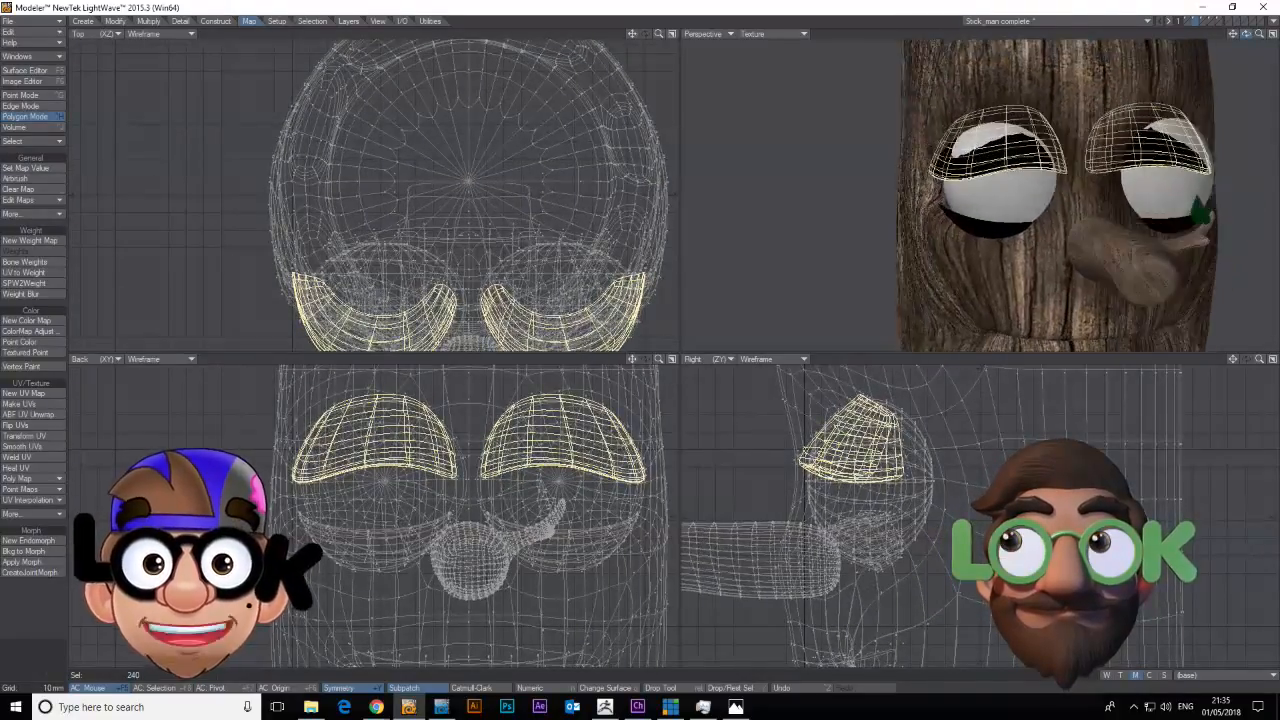
{"action": "left_click", "coordinate": [115, 21]}
{"action": "left_click", "coordinate": [17, 222]}
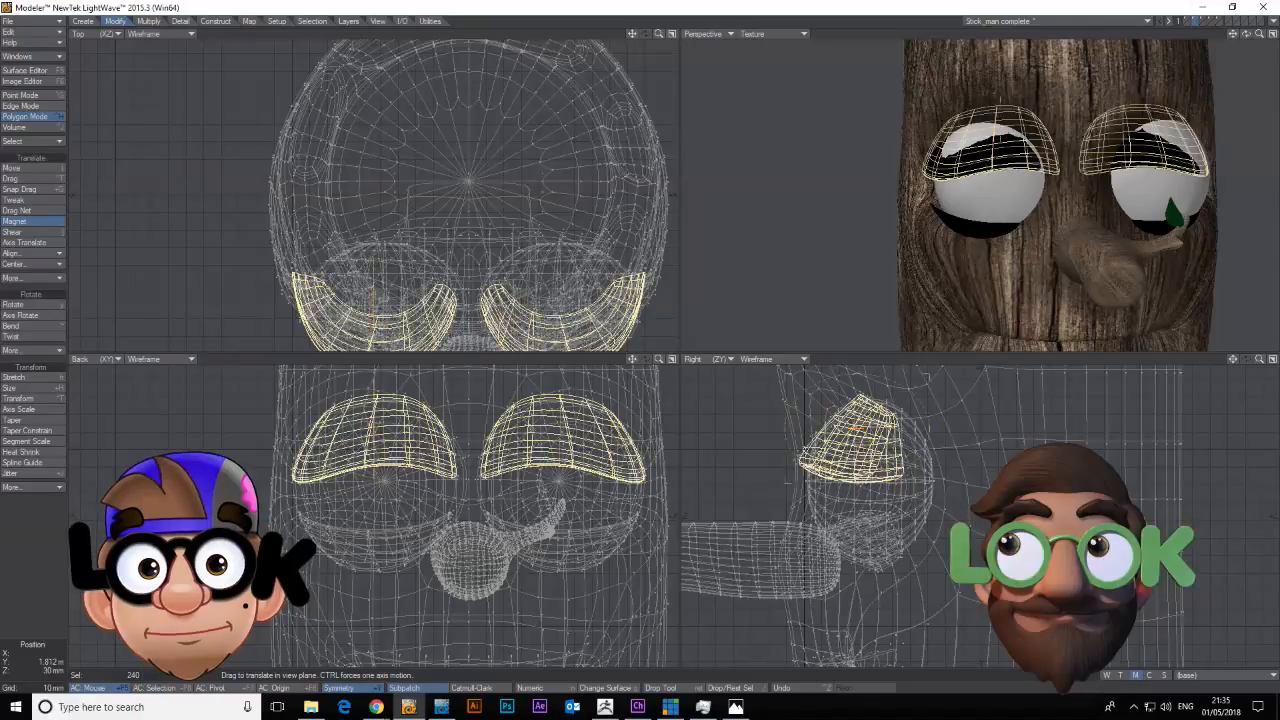
{"action": "left_click_drag", "start_coordinate": [860, 431], "coordinate": [822, 416]}
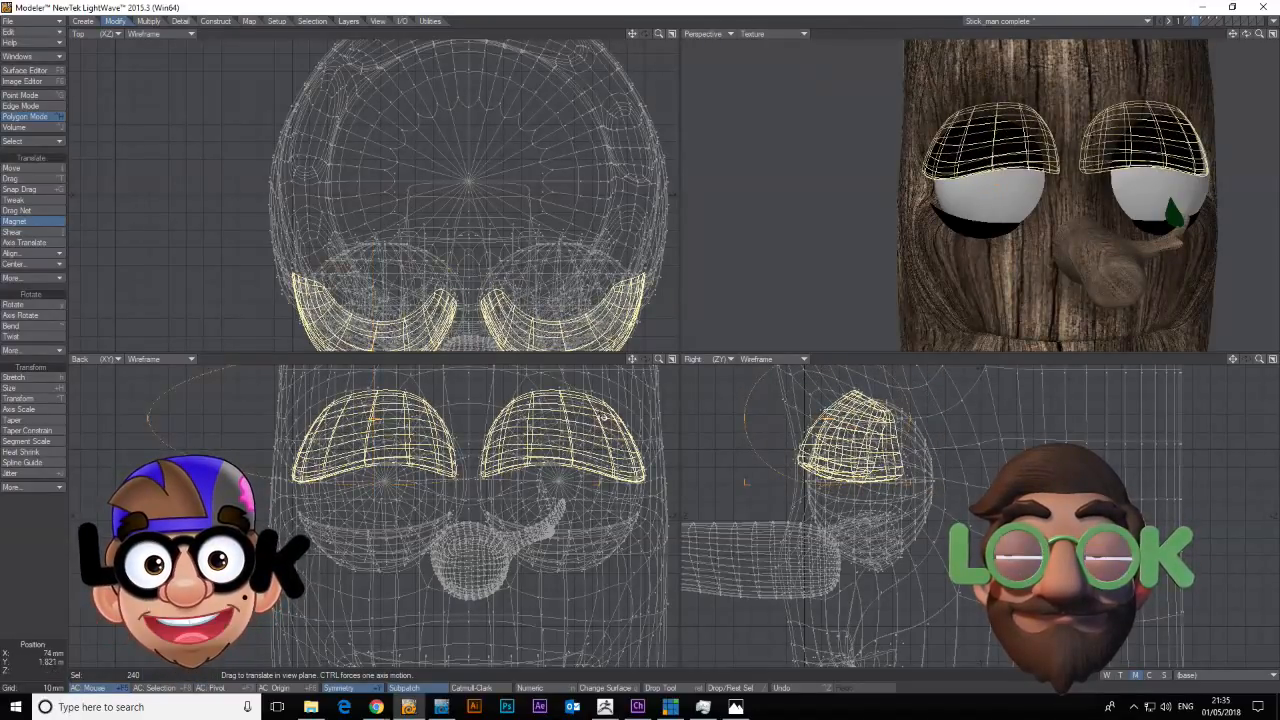
{"action": "left_click_drag", "start_coordinate": [600, 434], "coordinate": [539, 474]}
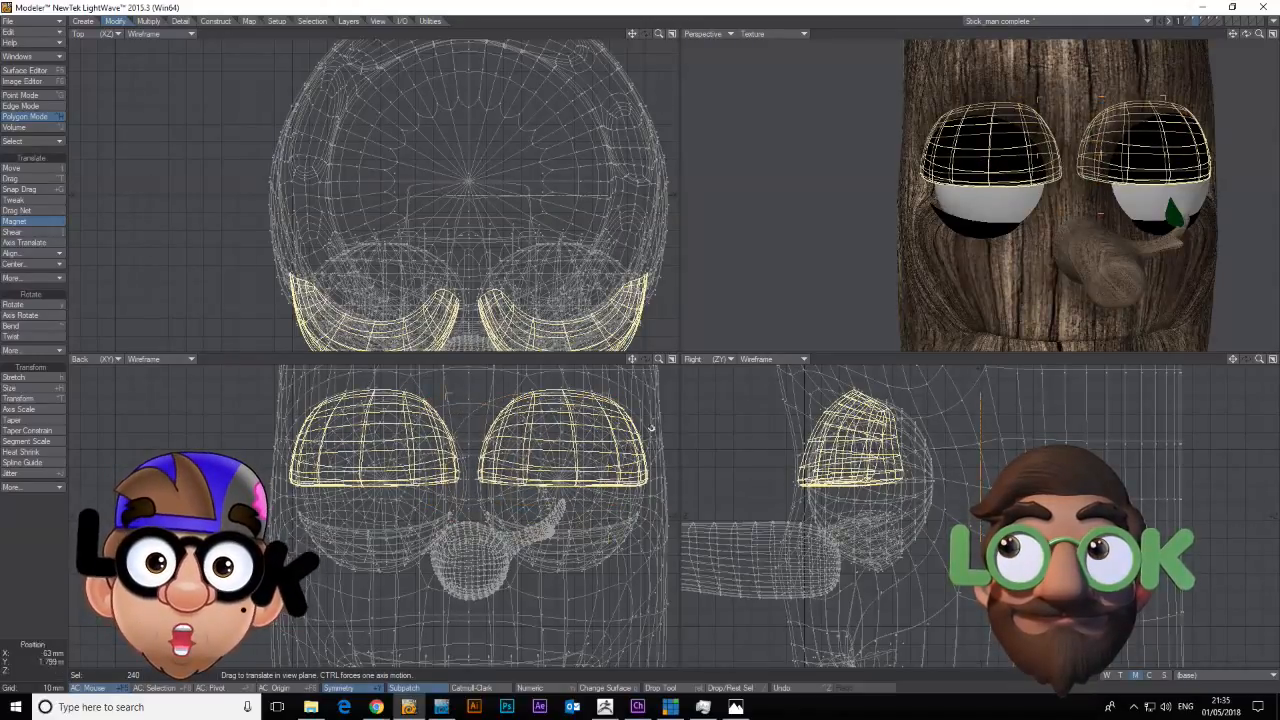
Refine the lower rims of both upper eyelids with Magnet in the back view, and clear the selection.
{"action": "key", "text": "space"}
{"action": "key", "text": "space"}
{"action": "left_click_drag", "start_coordinate": [1246, 40], "coordinate": [1185, 44]}
{"action": "key", "text": "space"}
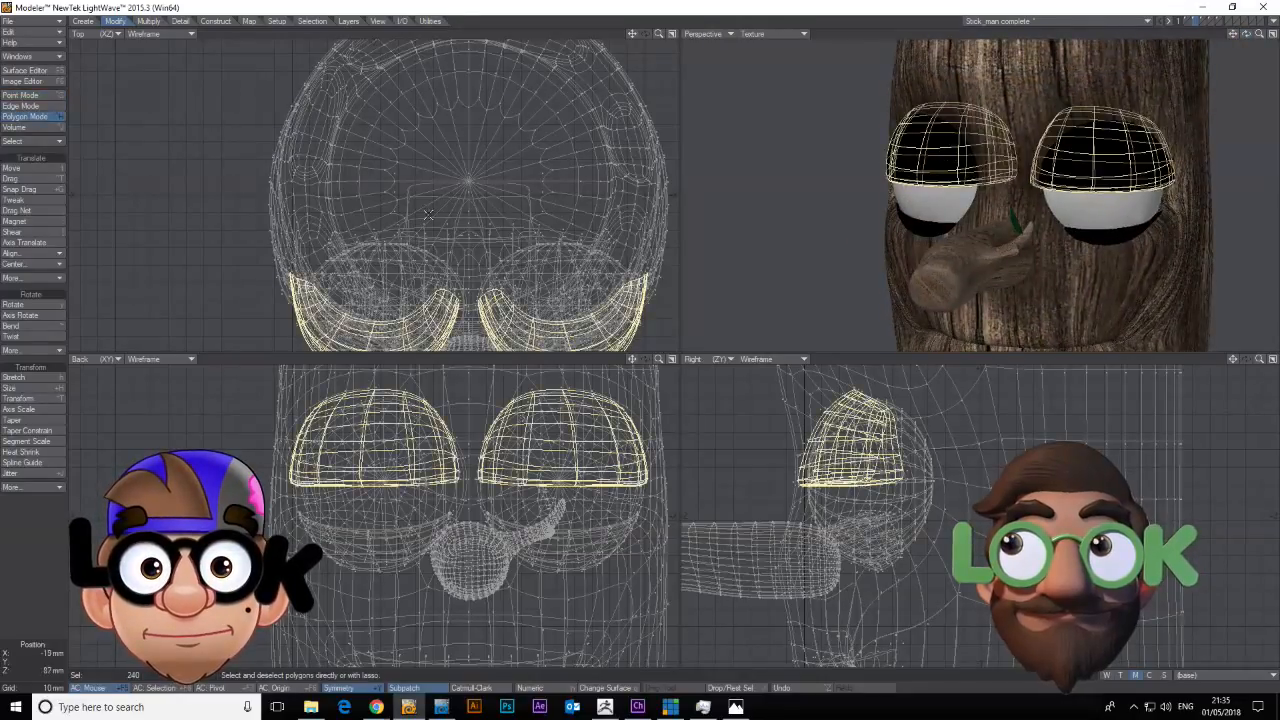
{"action": "left_click_drag", "start_coordinate": [631, 37], "coordinate": [618, 2]}
{"action": "left_click", "coordinate": [42, 220]}
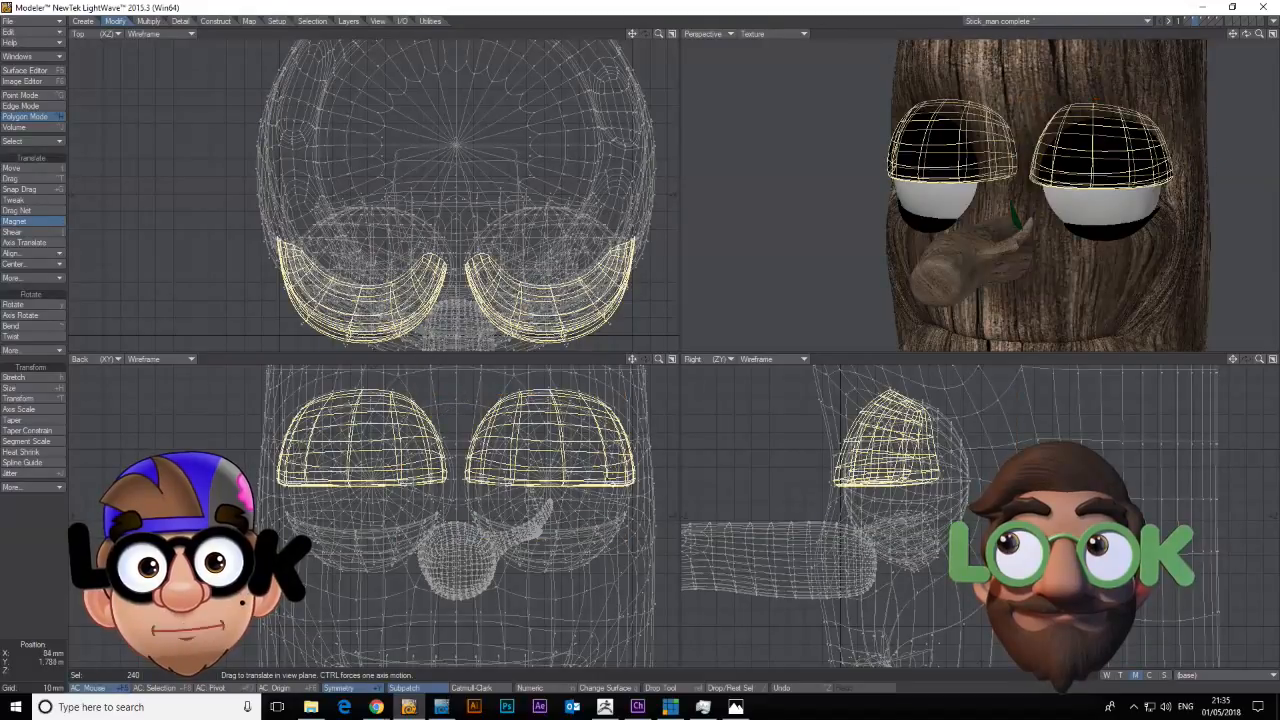
{"action": "left_click_drag", "start_coordinate": [604, 484], "coordinate": [534, 483]}
{"action": "key", "text": "space"}
{"action": "key", "text": "space"}
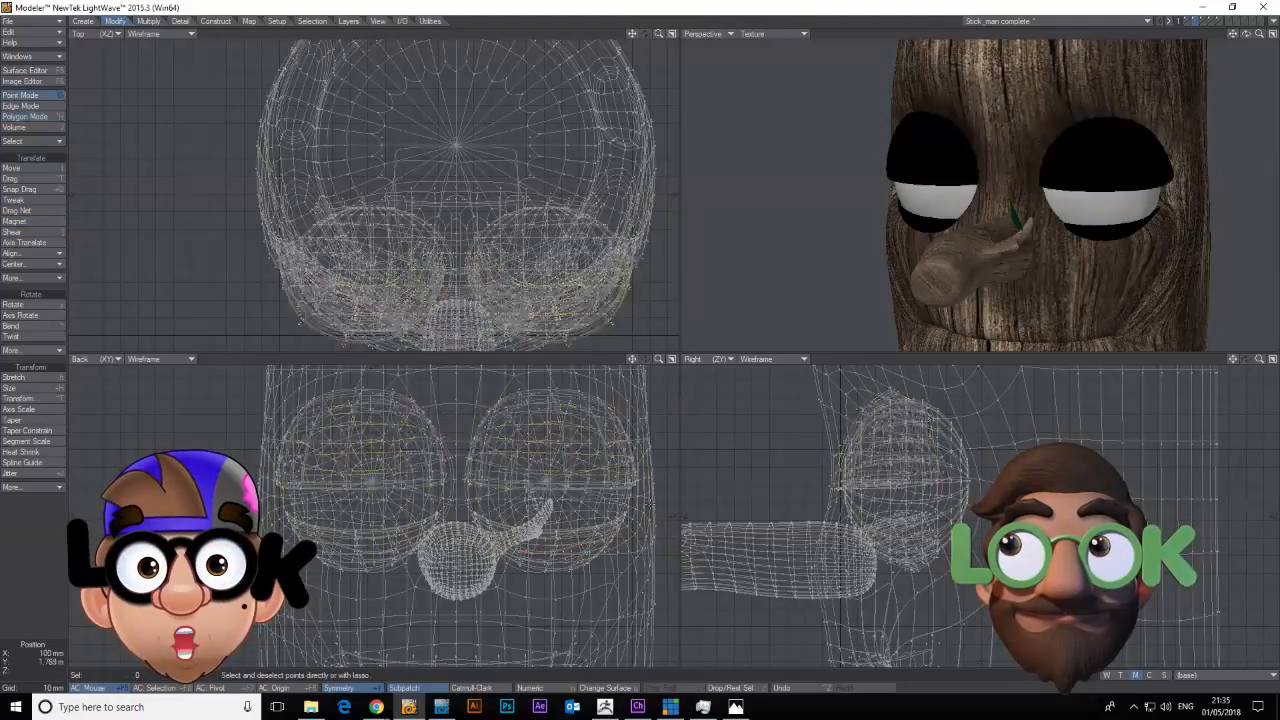
Select all connected polygons of both lower eyelids.
{"action": "left_click_drag", "start_coordinate": [1246, 34], "coordinate": [1166, 204]}
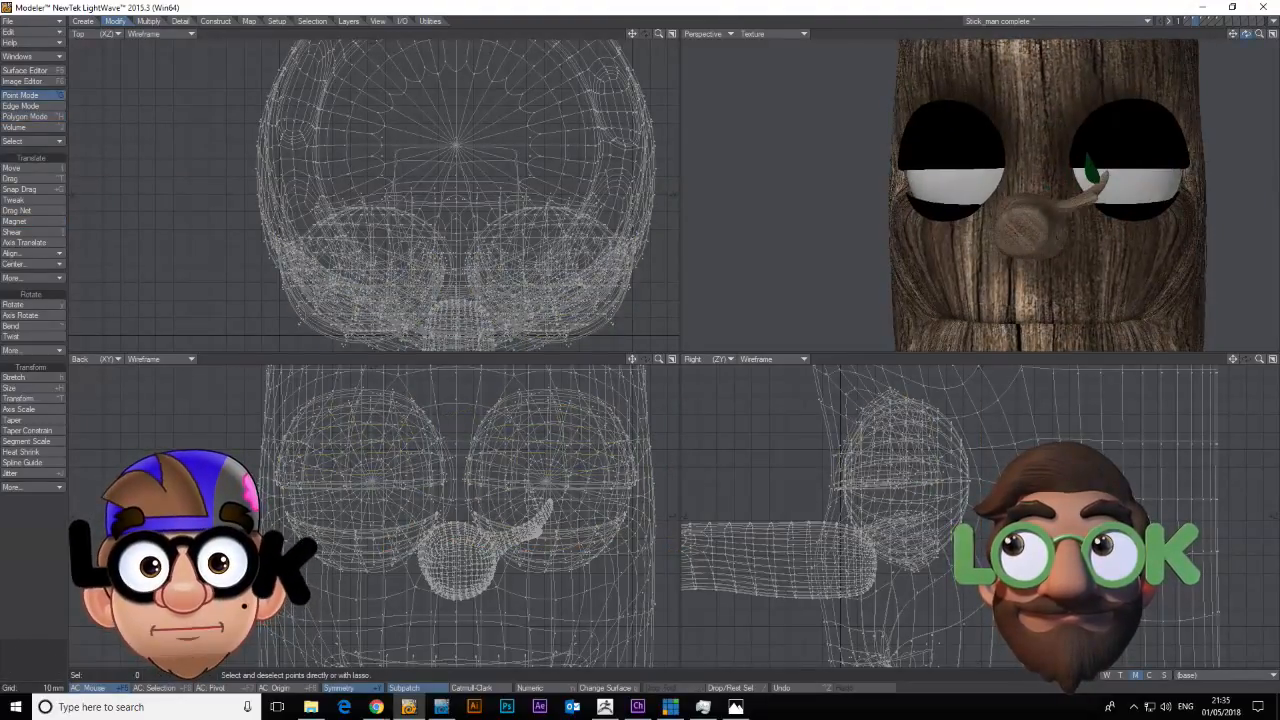
{"action": "key", "text": "space"}
{"action": "key", "text": "space"}
{"action": "key", "text": "slash"}
{"action": "left_click", "coordinate": [1138, 211]}
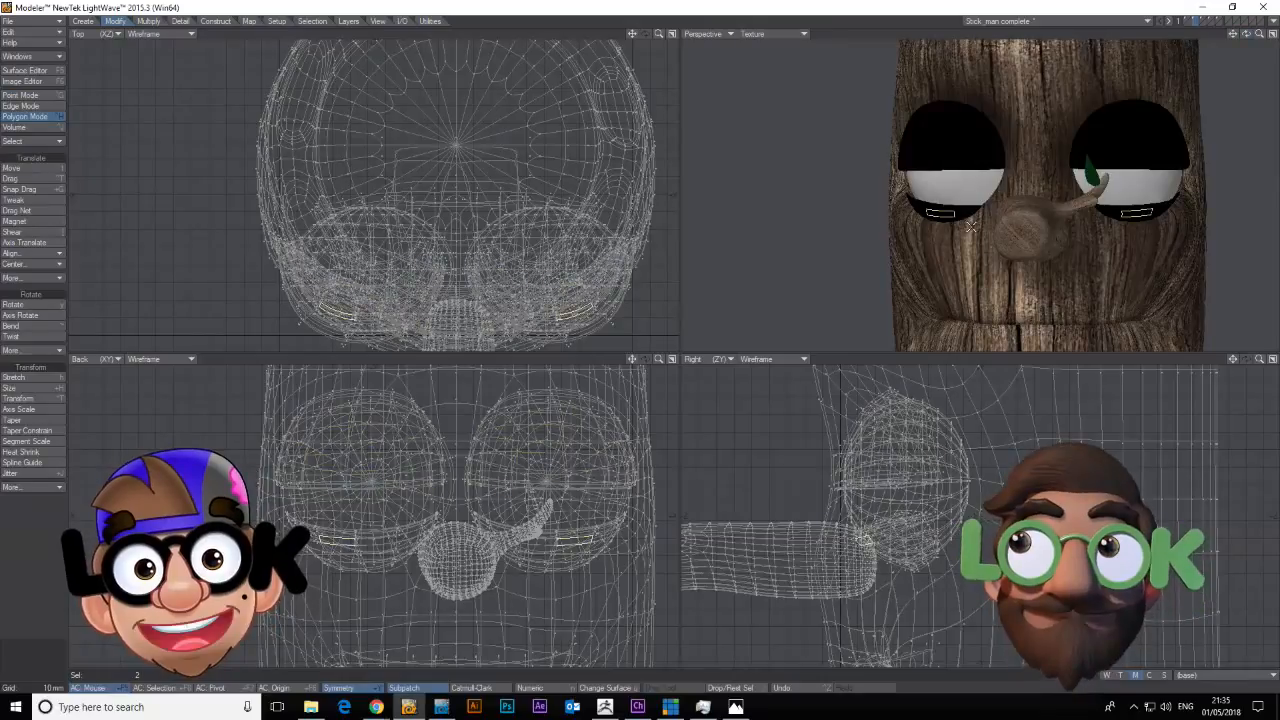
{"action": "key", "text": "bracketright"}
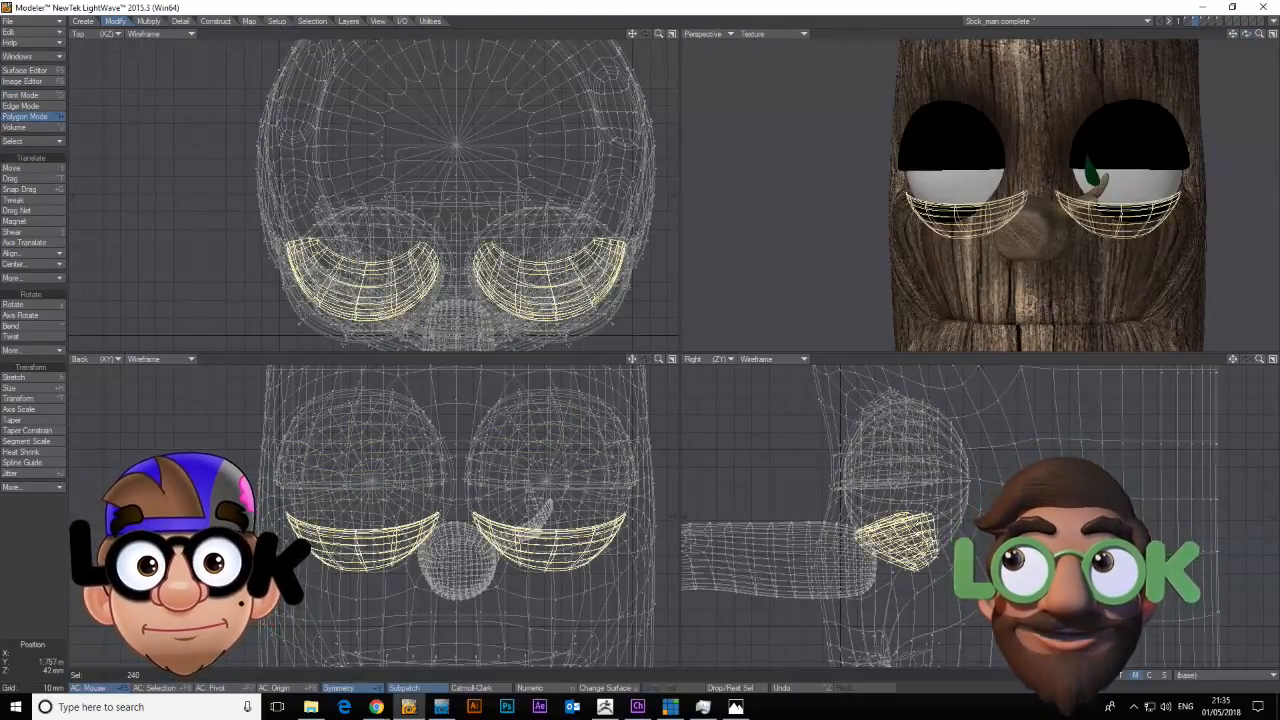
Rotate, move and stretch both lower eyelids up and forward until their rims meet the upper eyelids.
{"action": "key", "text": "y"}
{"action": "mouse_move", "coordinate": [923, 540]}
{"action": "left_mouse_down"}
{"action": "mouse_move", "coordinate": [908, 540]}
{"action": "mouse_move", "coordinate": [931, 534]}
{"action": "left_mouse_up"}
{"action": "key", "text": "h"}
{"action": "mouse_move", "coordinate": [546, 505]}
{"action": "left_mouse_down"}
{"action": "mouse_move", "coordinate": [560, 540]}
{"action": "mouse_move", "coordinate": [553, 521]}
{"action": "left_mouse_up"}
{"action": "key", "text": "t"}
{"action": "left_click_drag", "start_coordinate": [876, 516], "coordinate": [850, 496]}
{"action": "key", "text": "y"}
{"action": "key", "text": "h"}
{"action": "left_click_drag", "start_coordinate": [781, 472], "coordinate": [779, 465]}
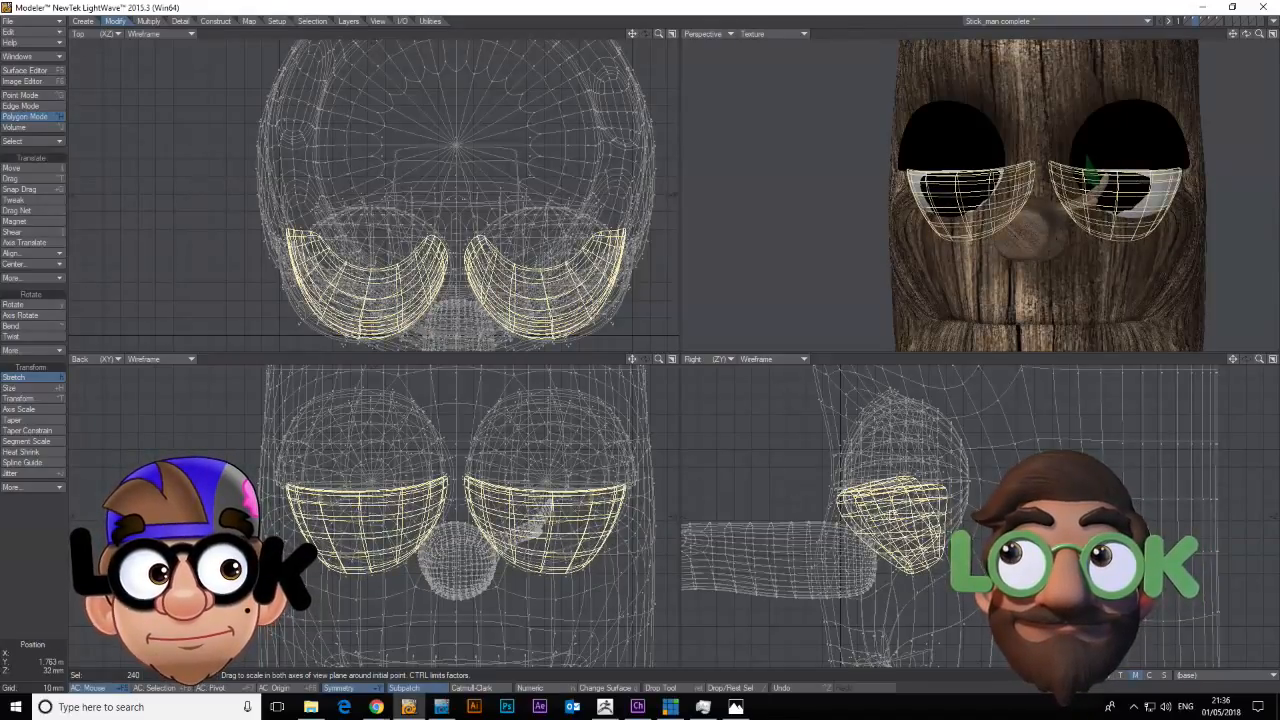
{"action": "left_click_drag", "start_coordinate": [577, 497], "coordinate": [577, 503]}
Shape both lower eyelids with Magnet, pulling their outer sides, inner corners and rims out over the eyeballs.
{"action": "left_click", "coordinate": [41, 222]}
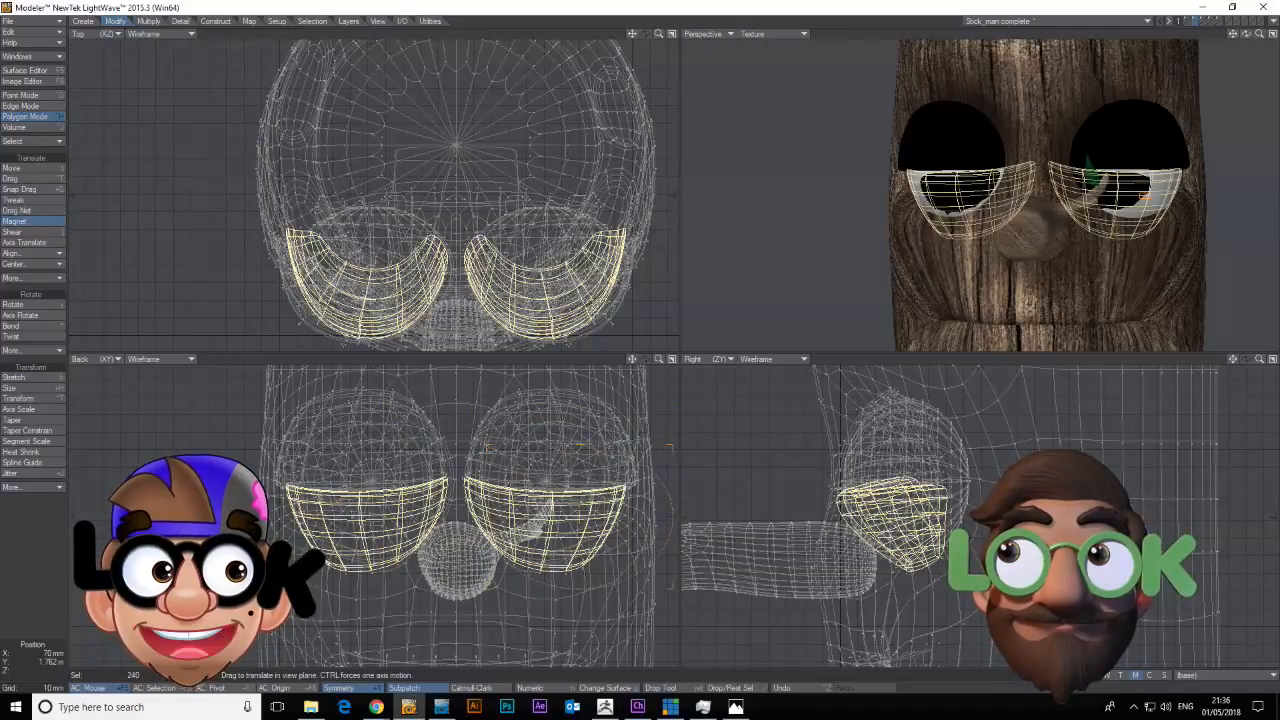
{"action": "left_click_drag", "start_coordinate": [578, 515], "coordinate": [588, 517]}
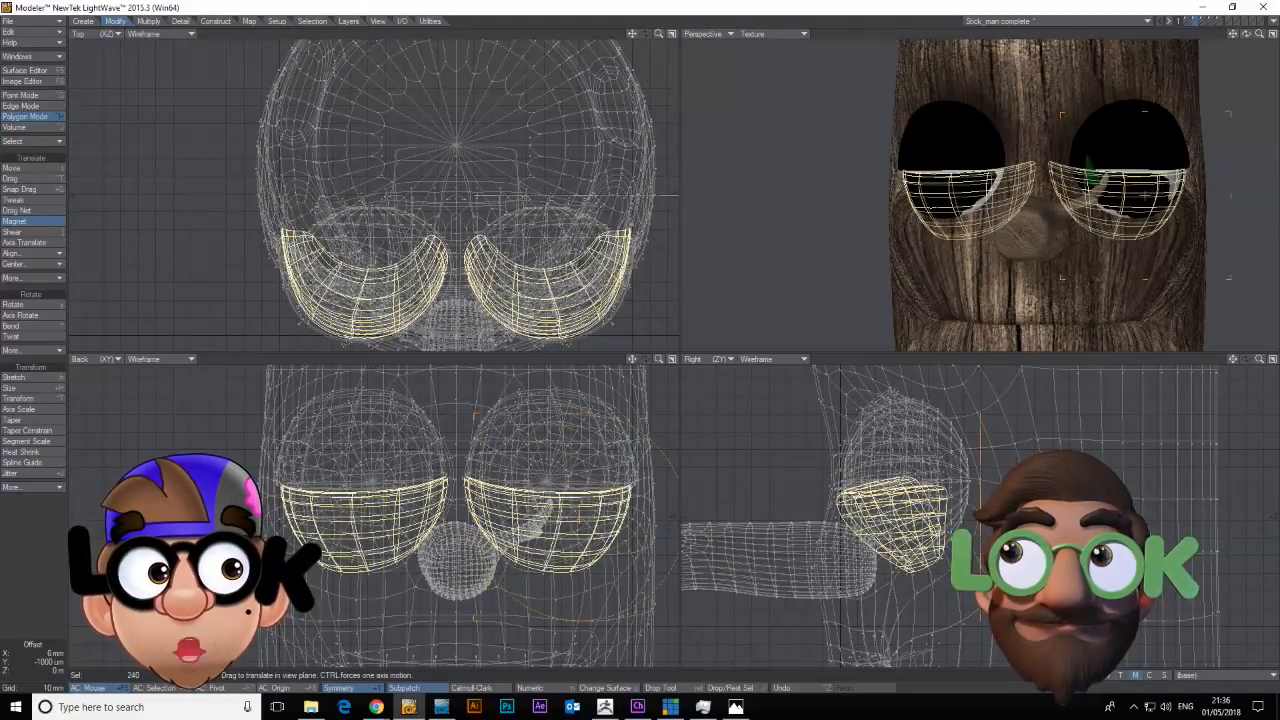
{"action": "left_click_drag", "start_coordinate": [530, 537], "coordinate": [525, 540]}
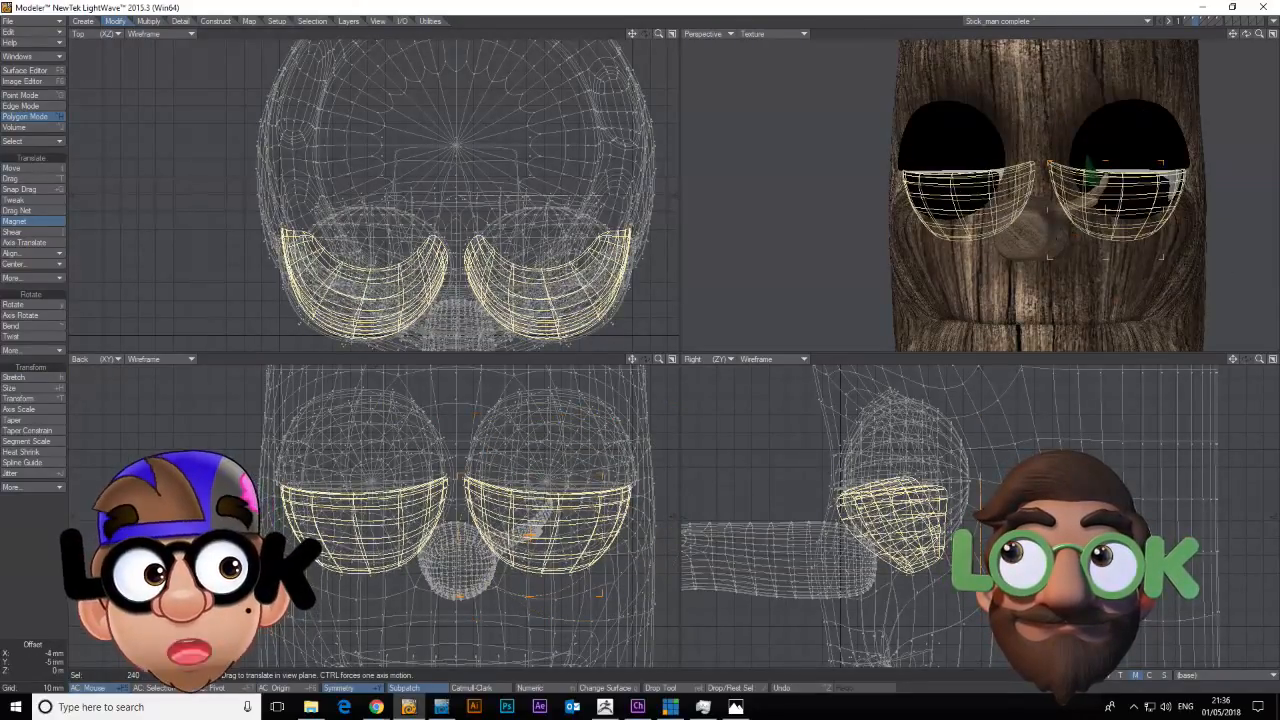
{"action": "left_click_drag", "start_coordinate": [603, 521], "coordinate": [641, 489]}
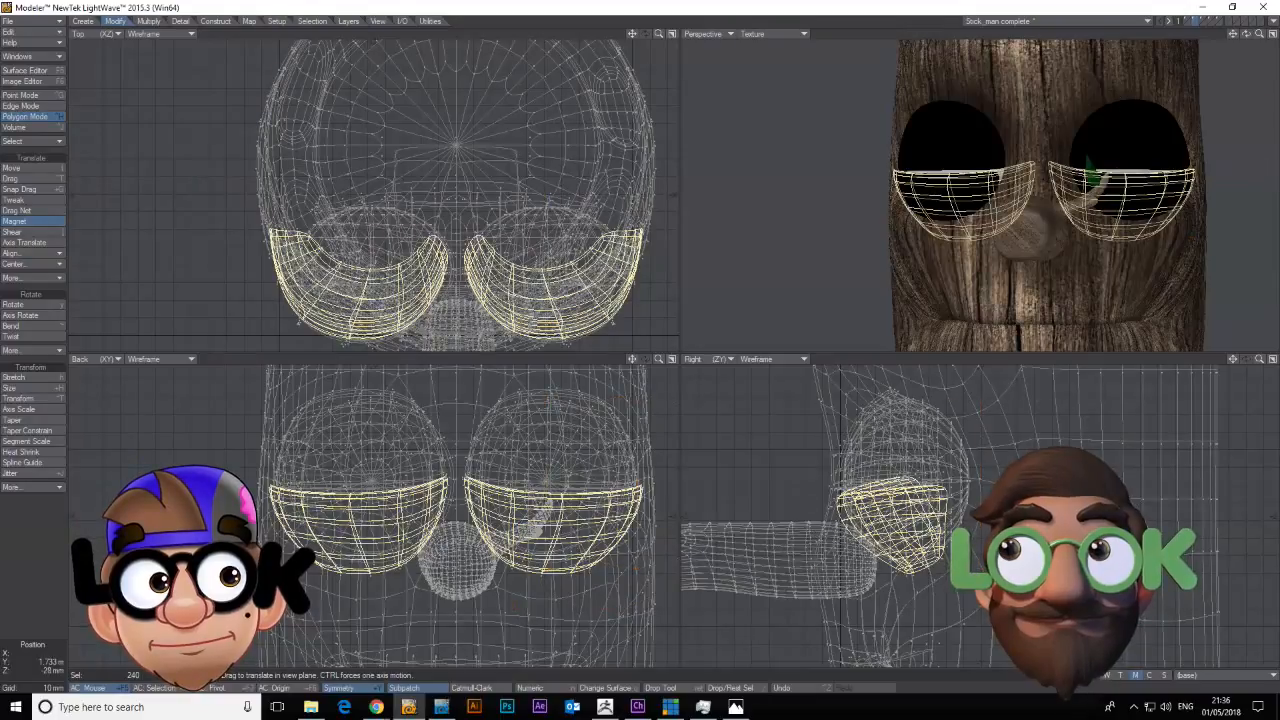
{"action": "left_click_drag", "start_coordinate": [775, 559], "coordinate": [780, 554]}
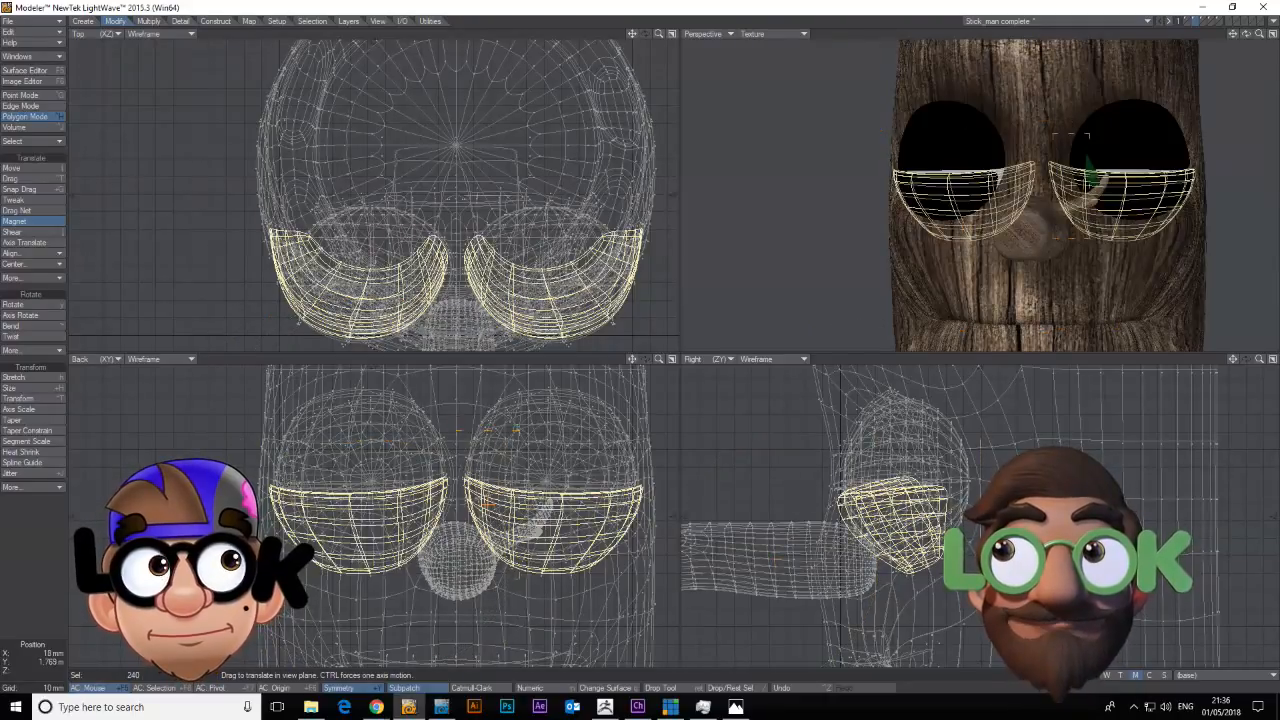
{"action": "left_click_drag", "start_coordinate": [487, 502], "coordinate": [484, 502]}
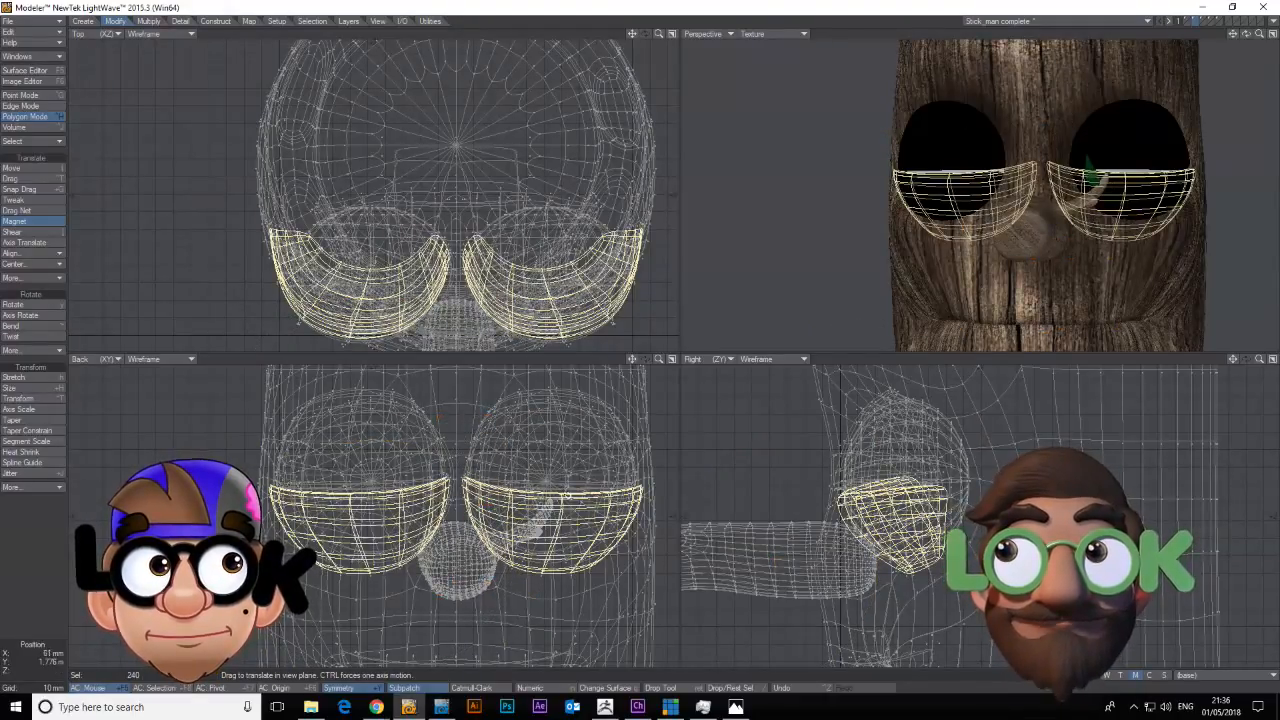
{"action": "left_click_drag", "start_coordinate": [561, 492], "coordinate": [563, 494]}
{"action": "key", "text": "ctrl+x"}
{"action": "key", "text": "ctrl+z"}
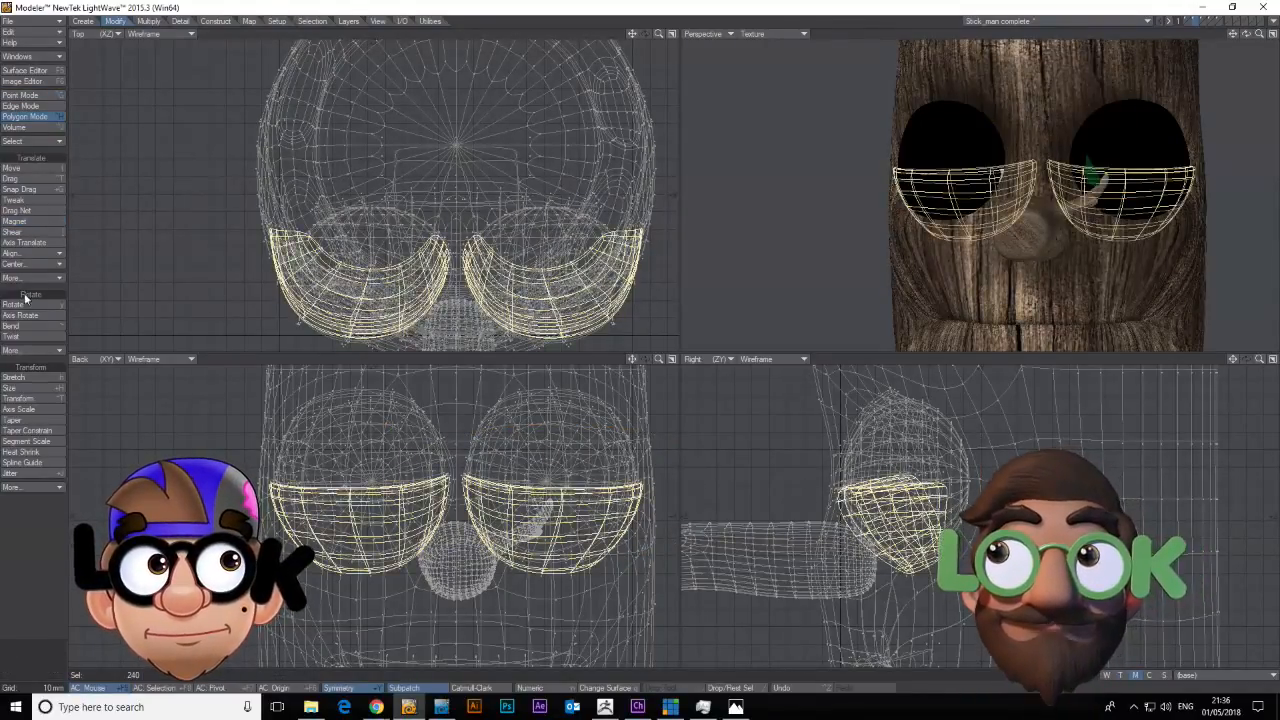
Turn off symmetry, nudge the inner corner of the left lower eyelid inward with Magnet, deselect, and check the closed lids.
{"action": "left_click", "coordinate": [28, 221]}
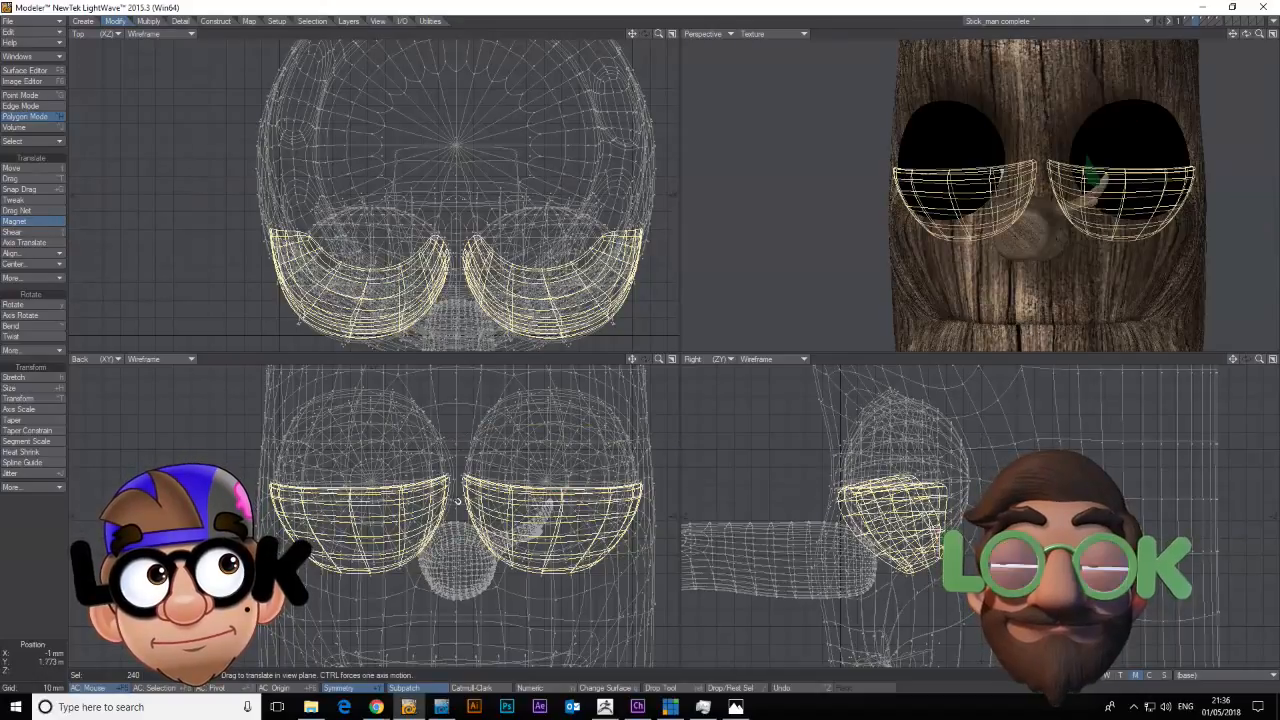
{"action": "key", "text": "space"}
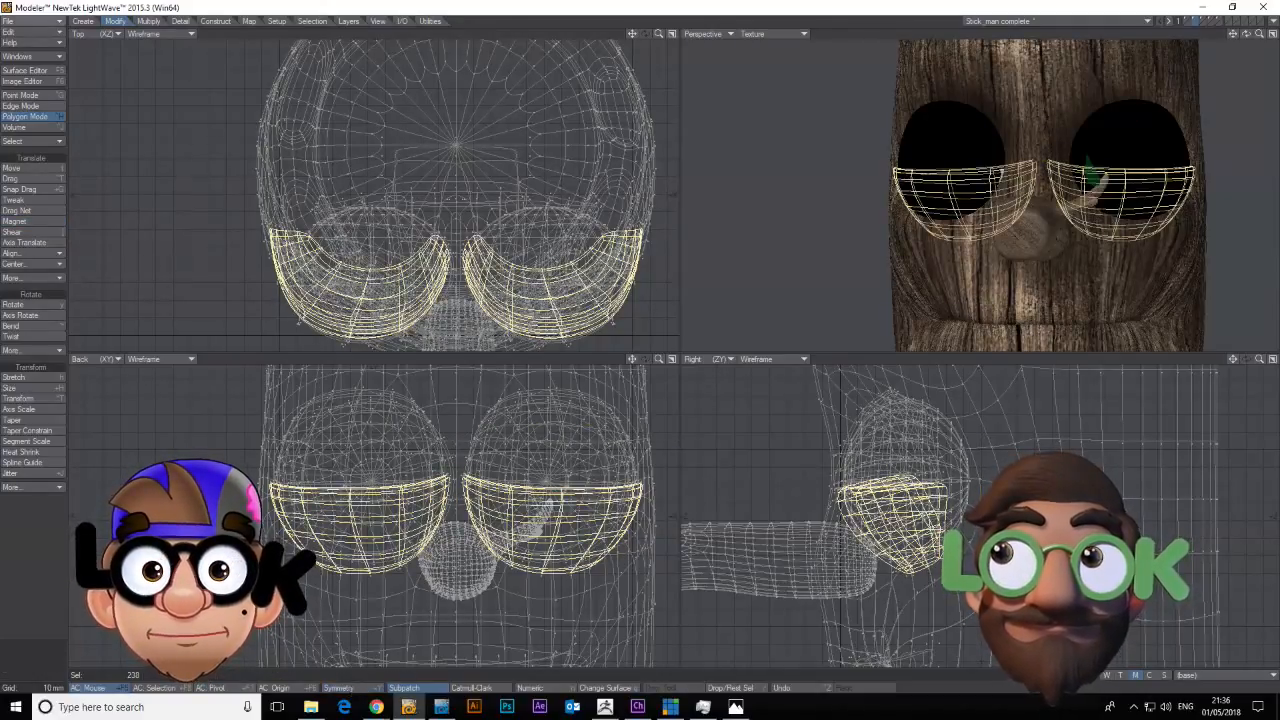
{"action": "left_click", "coordinate": [28, 221]}
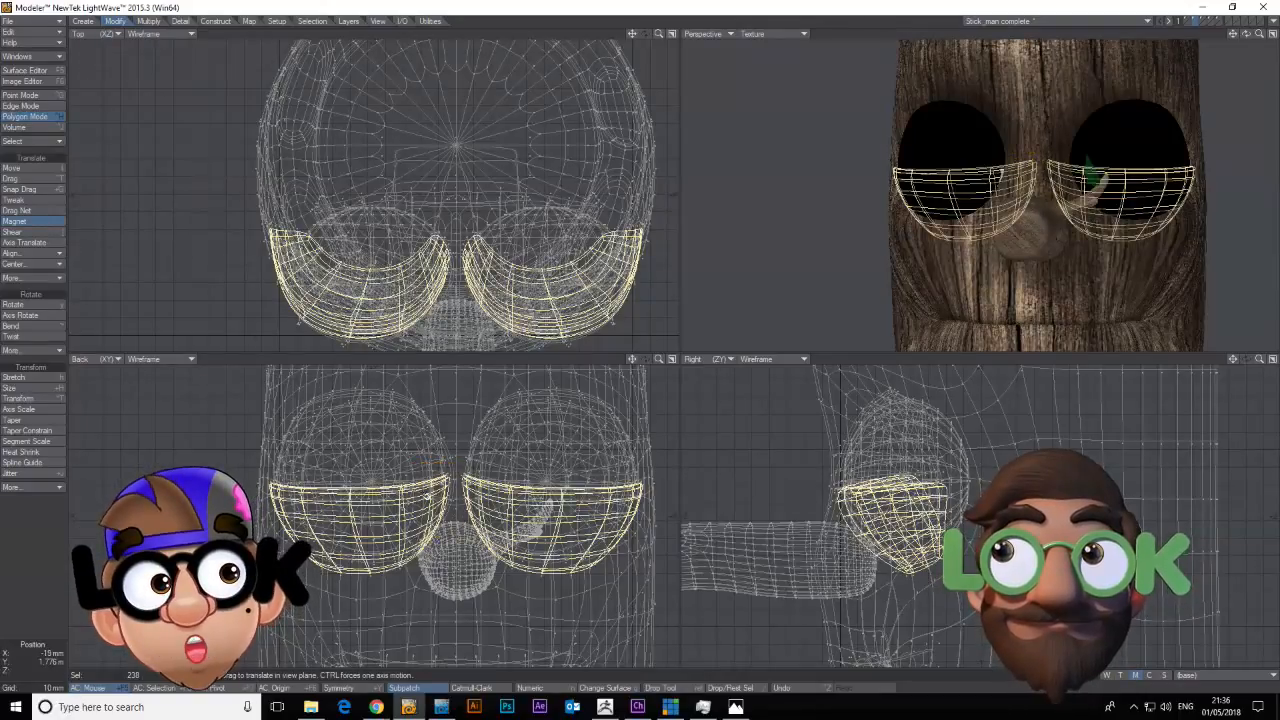
{"action": "left_click_drag", "start_coordinate": [424, 497], "coordinate": [429, 497]}
{"action": "key", "text": "space"}
{"action": "key", "text": "space"}
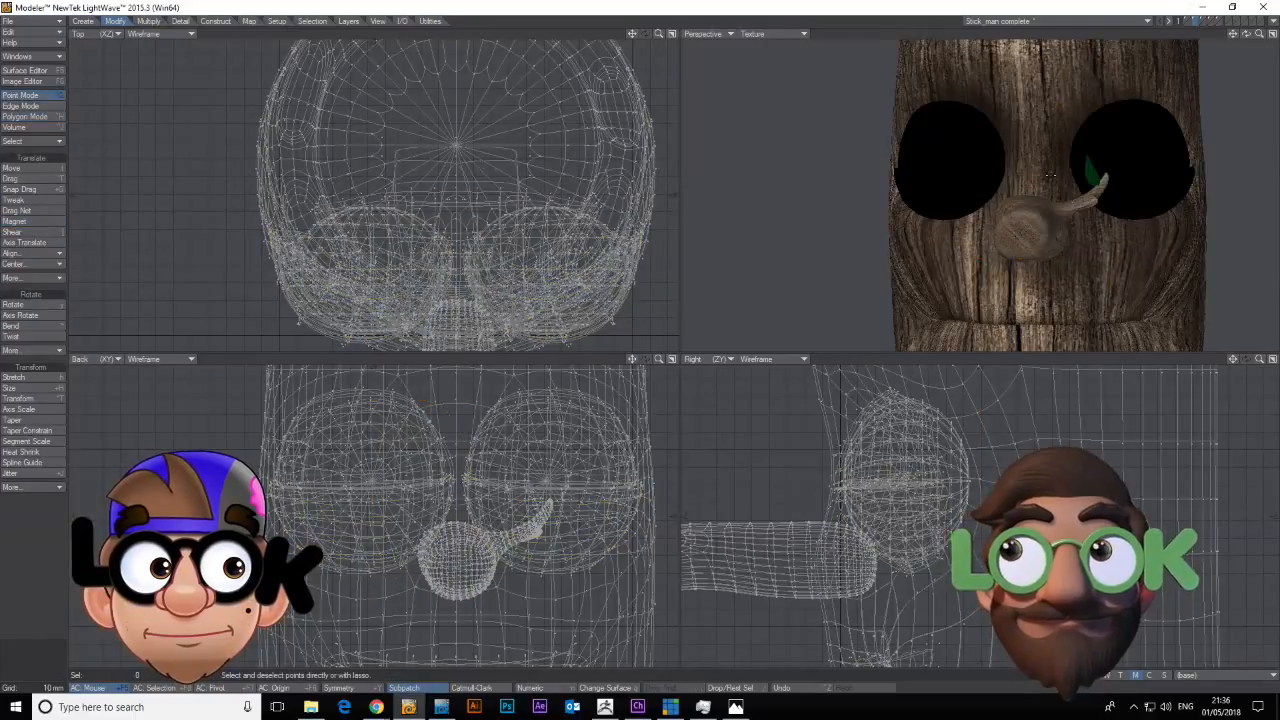
{"action": "left_click_drag", "start_coordinate": [1247, 33], "coordinate": [1246, 158]}
{"action": "key", "text": "space"}
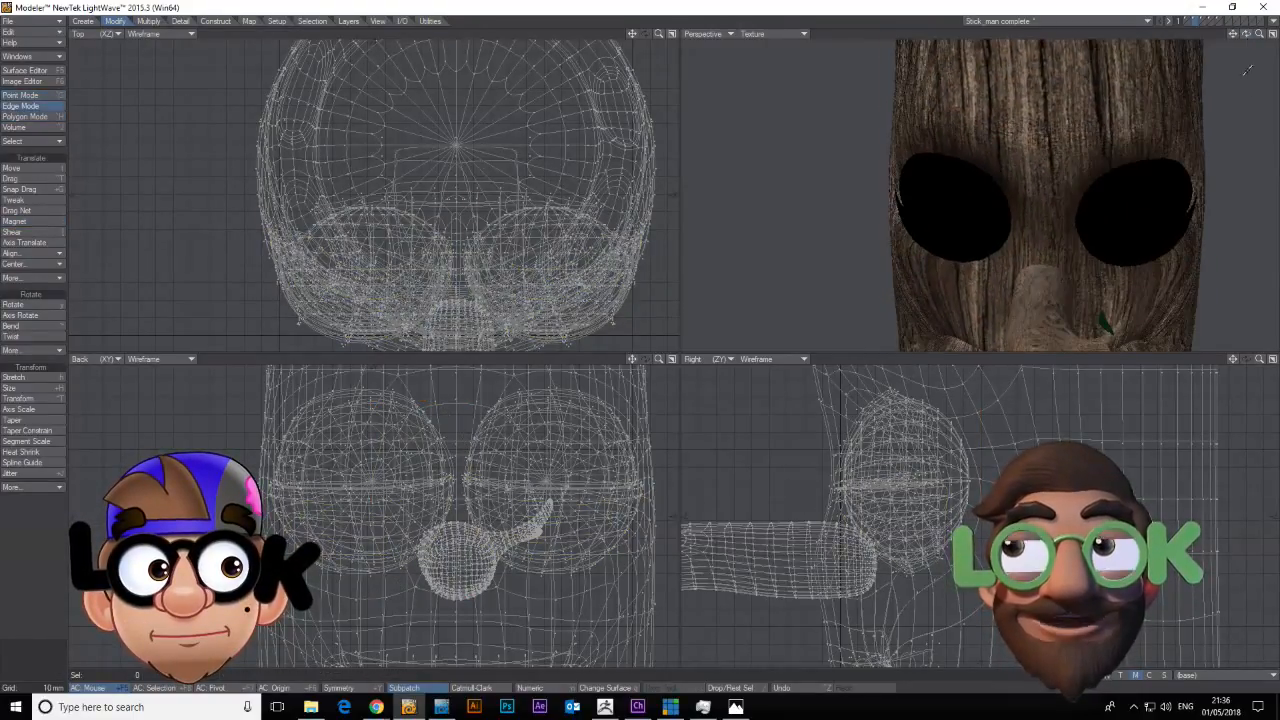
Turn symmetry back on and pull the outer corners of both lower eyelids slightly inward with Magnet, leaving nothing selected.
{"action": "key", "text": "space"}
{"action": "left_click", "coordinate": [30, 221]}
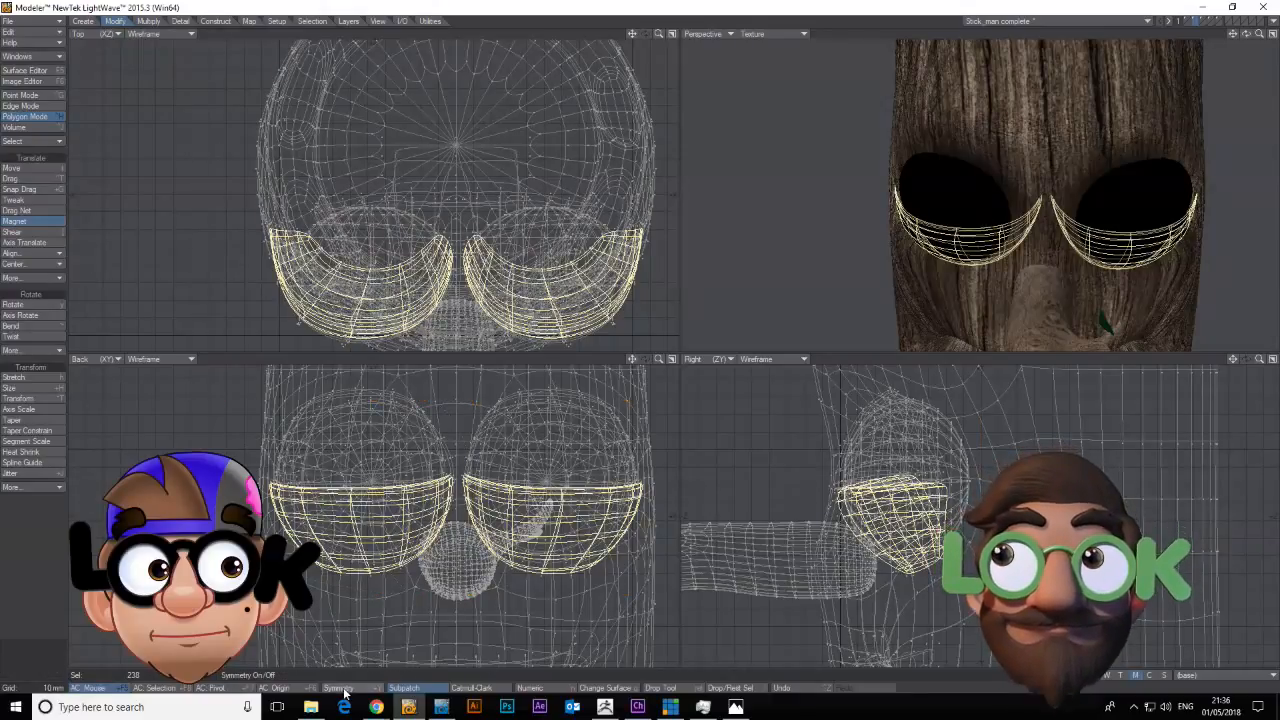
{"action": "key", "text": "space"}
{"action": "key", "text": "space"}
{"action": "left_click_drag", "start_coordinate": [1247, 35], "coordinate": [1235, 85]}
{"action": "key", "text": "space"}
{"action": "key", "text": "space"}
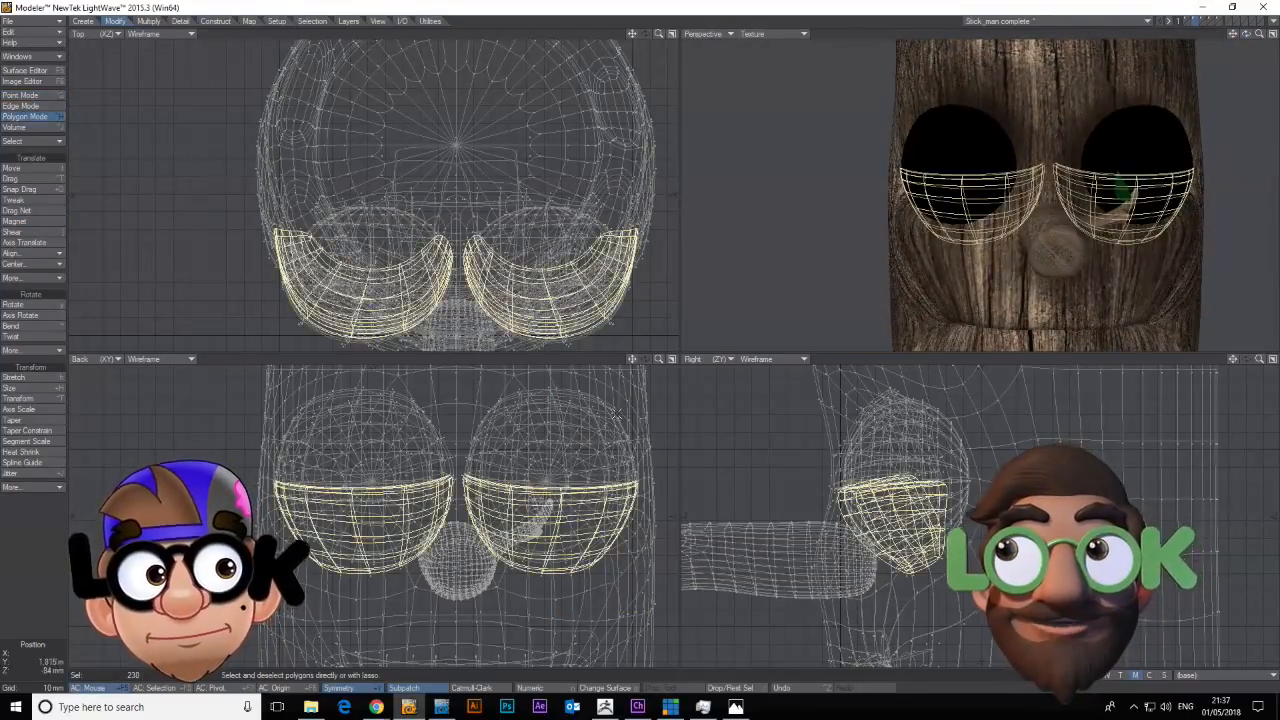
{"action": "left_click", "coordinate": [14, 221]}
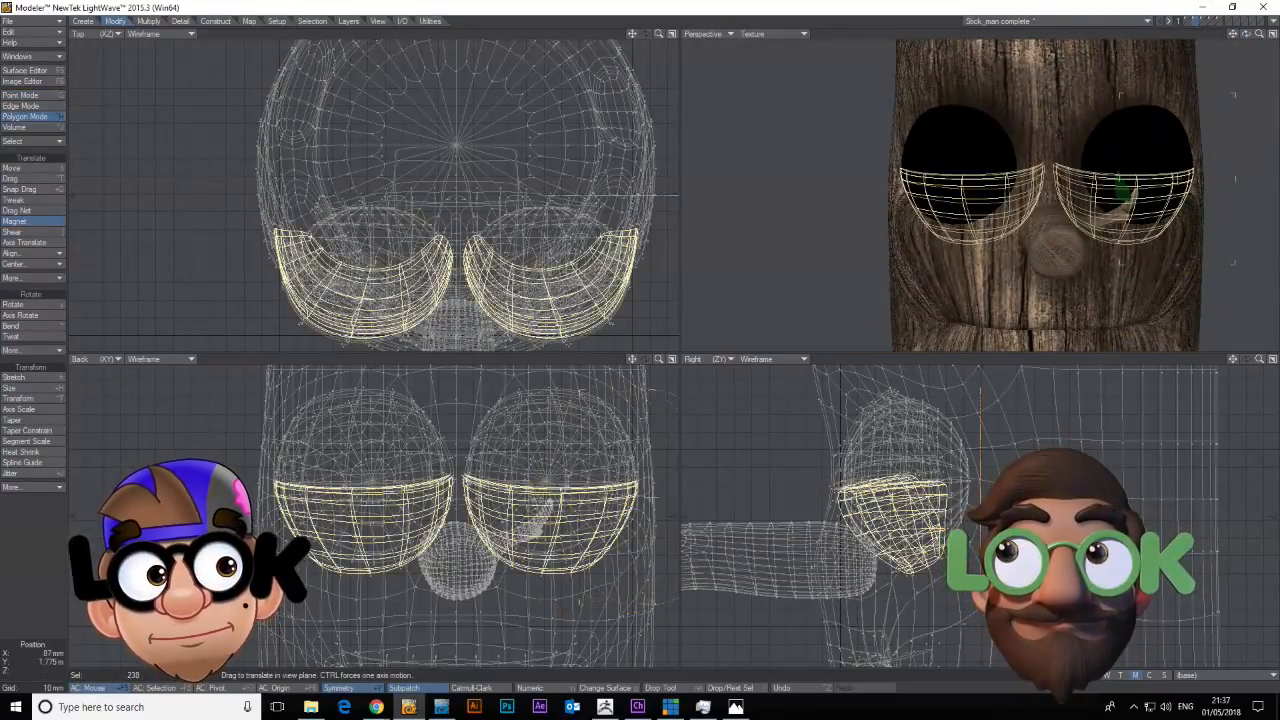
{"action": "left_click_drag", "start_coordinate": [641, 491], "coordinate": [636, 489]}
{"action": "key", "text": "space"}
{"action": "key", "text": "space"}
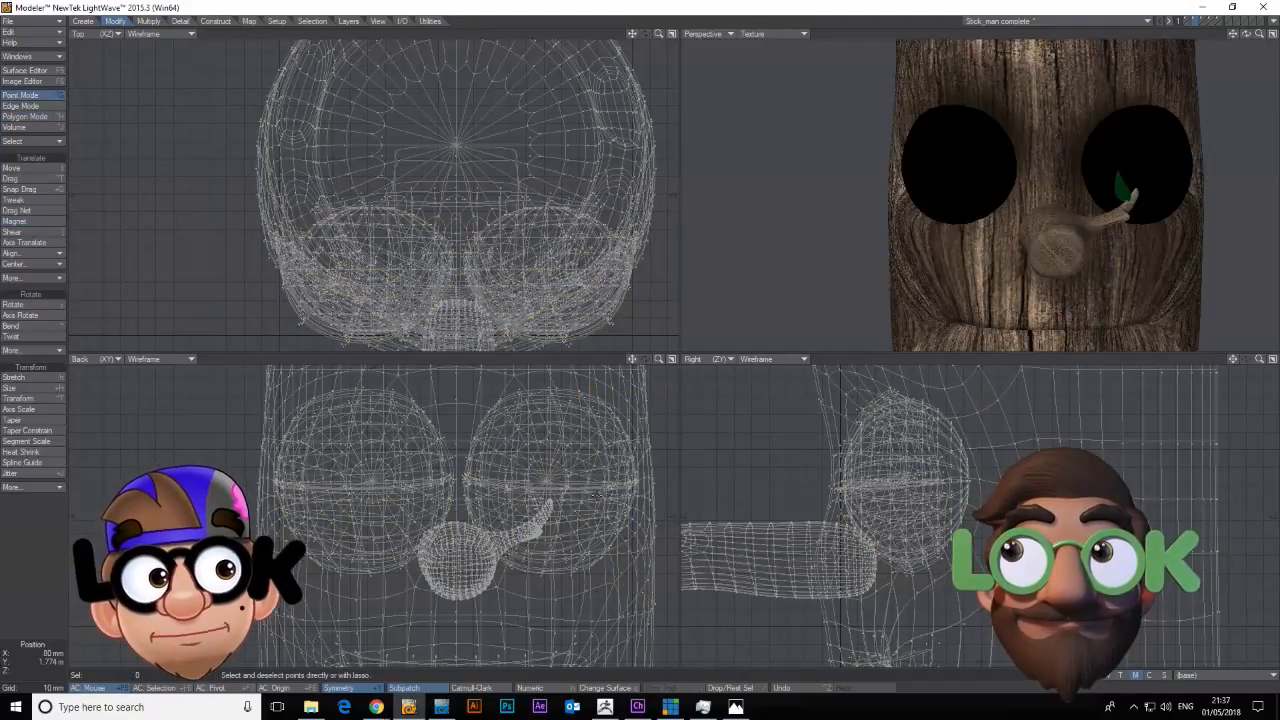
{"action": "left_click_drag", "start_coordinate": [1259, 34], "coordinate": [979, 393]}
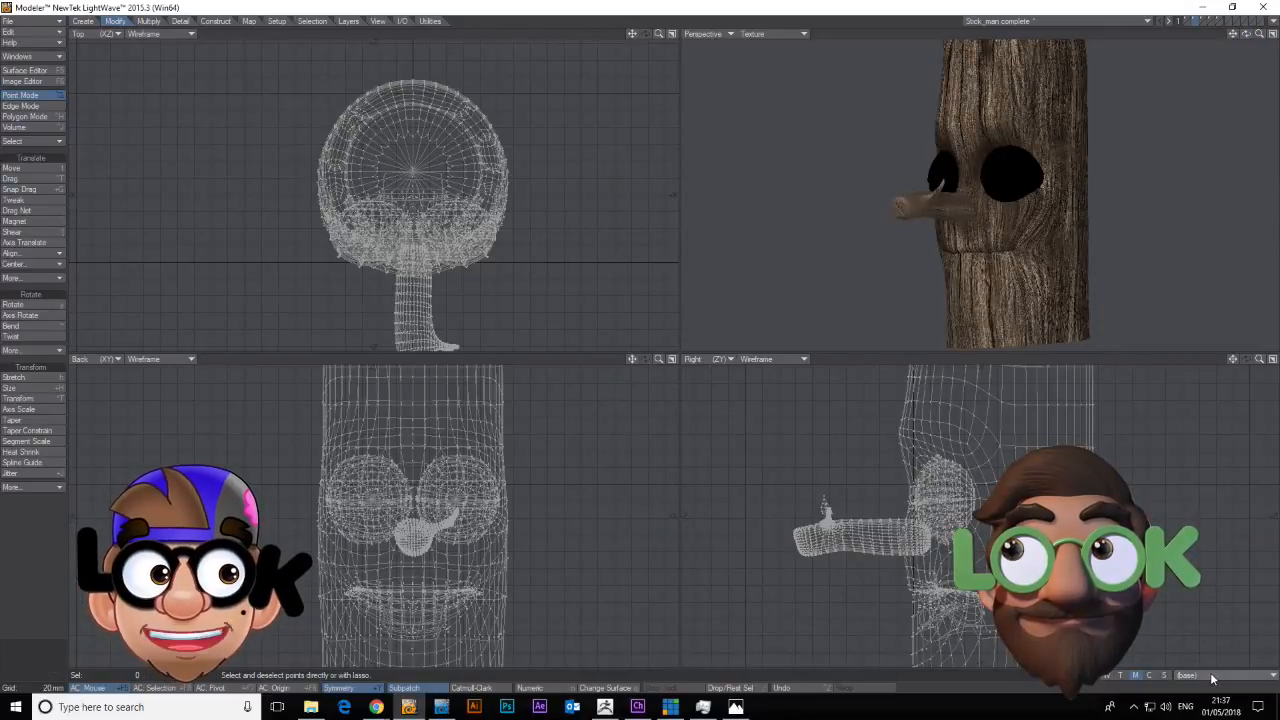
Select all connected polygons of both the upper and lower eyelids.
{"action": "key", "text": "ctrl+h"}
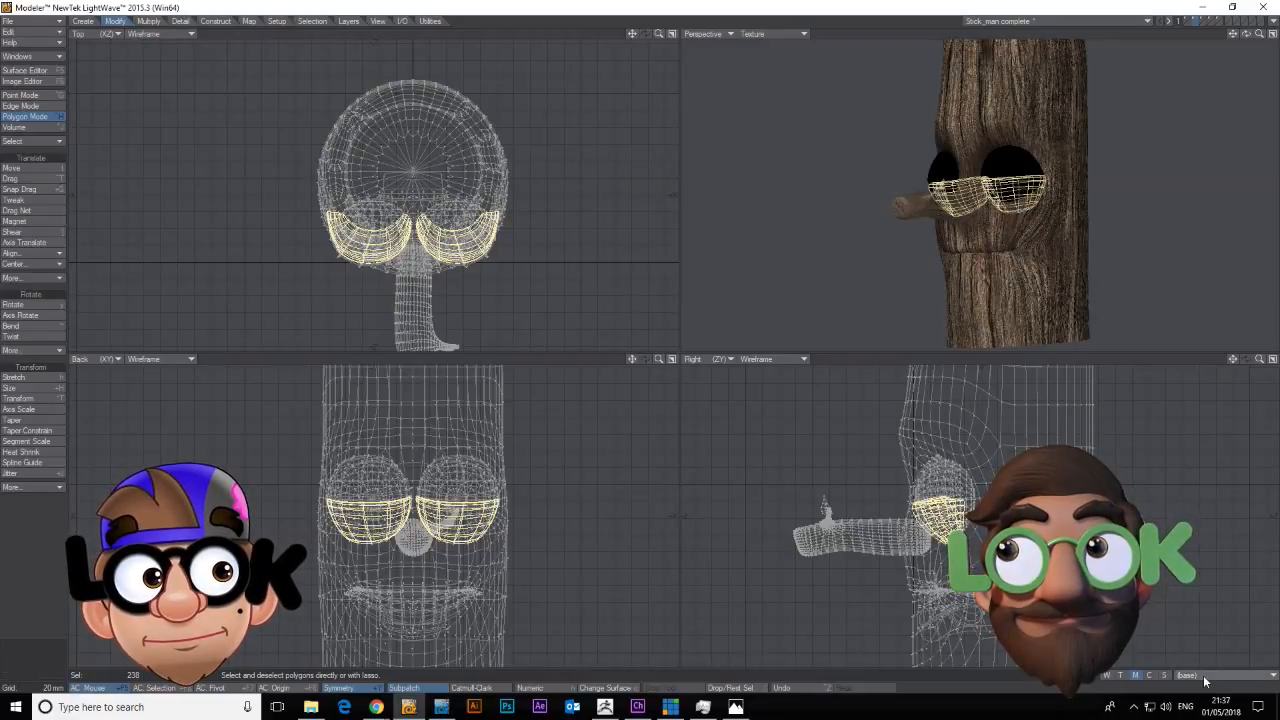
{"action": "key", "text": "space"}
{"action": "key", "text": "space"}
{"action": "key", "text": "space"}
{"action": "key", "text": "space"}
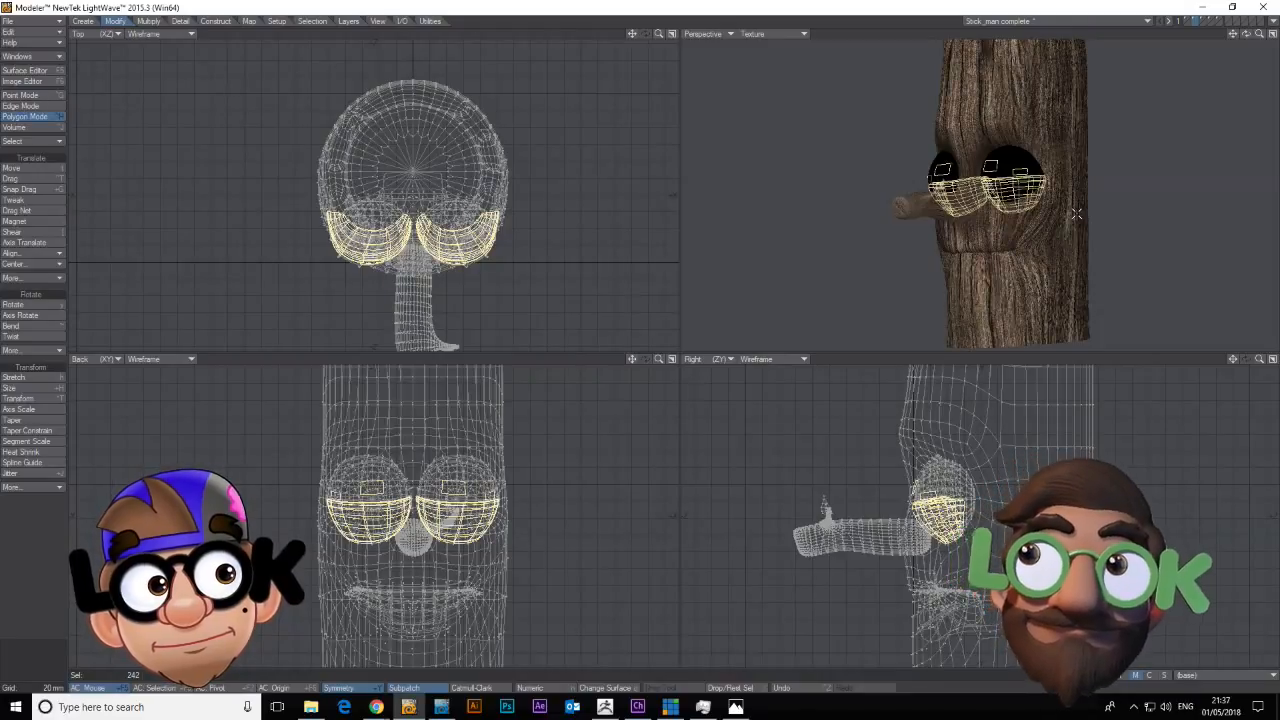
{"action": "key", "text": "space"}
{"action": "key", "text": "space"}
{"action": "key", "text": "space"}
{"action": "key", "text": "space"}
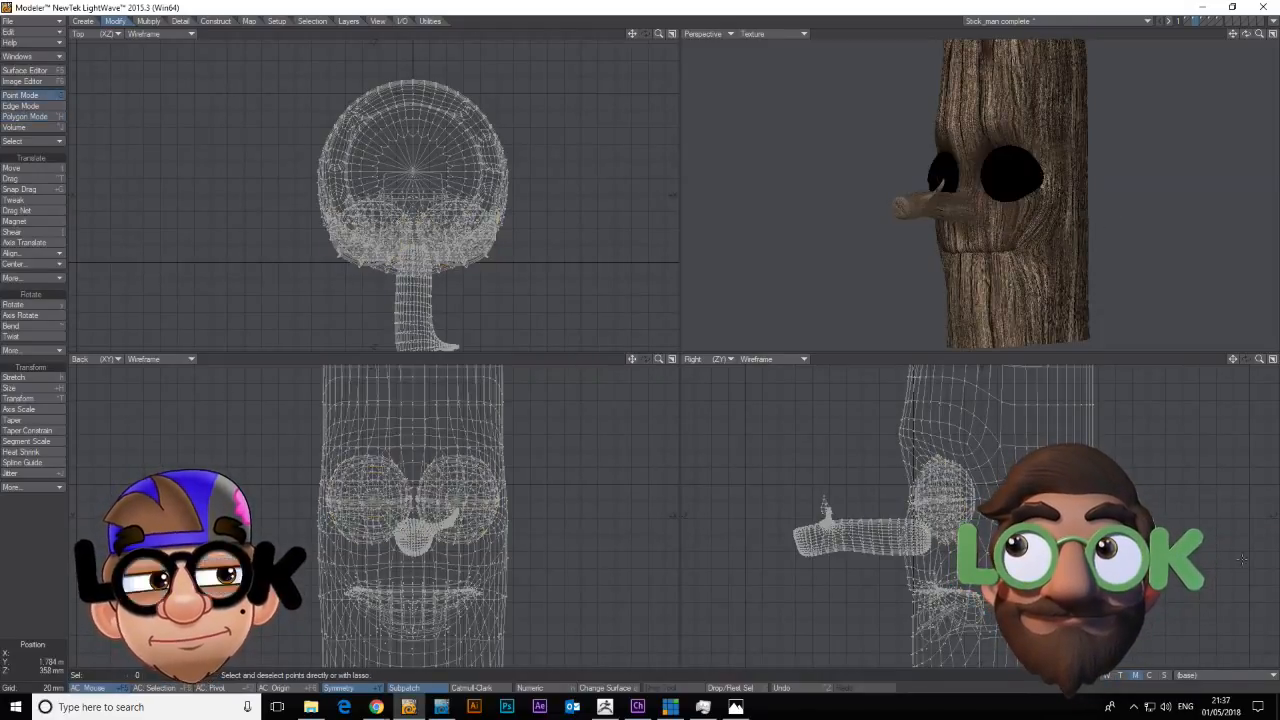
Create a new relative endomorph named Blink.
{"action": "left_click", "coordinate": [1207, 676]}
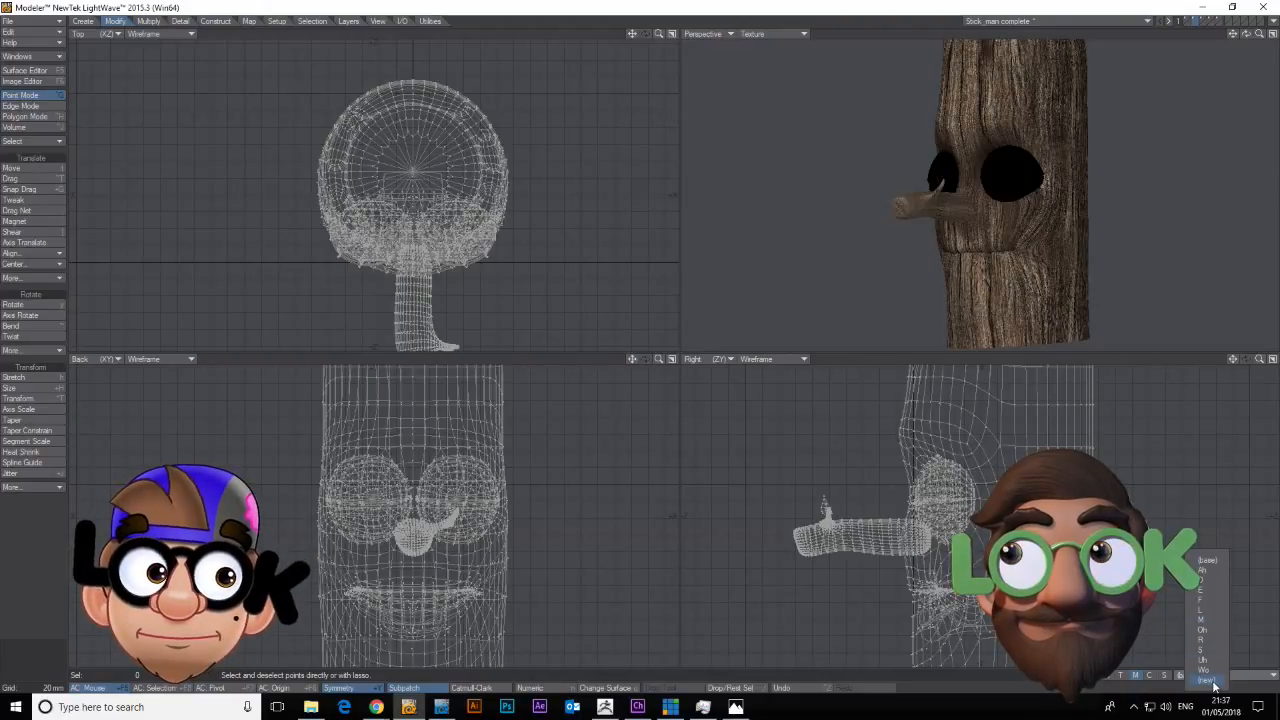
{"action": "left_click", "coordinate": [1212, 681]}
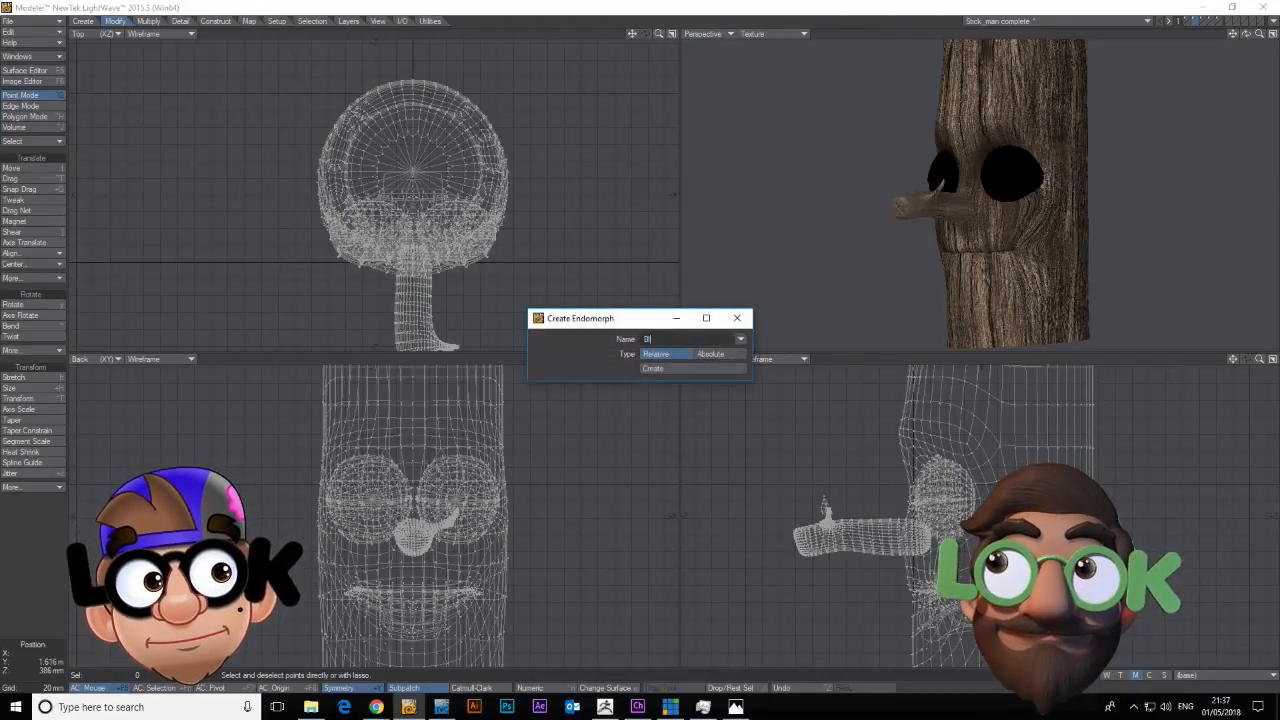
{"action": "type", "text": "Blink"}
{"action": "key", "text": "Return"}
Select only the connected polygons of both upper eyelids and raise them to uncover the eyeballs in the Blink morph.
{"action": "key", "text": "space"}
{"action": "key", "text": "space"}
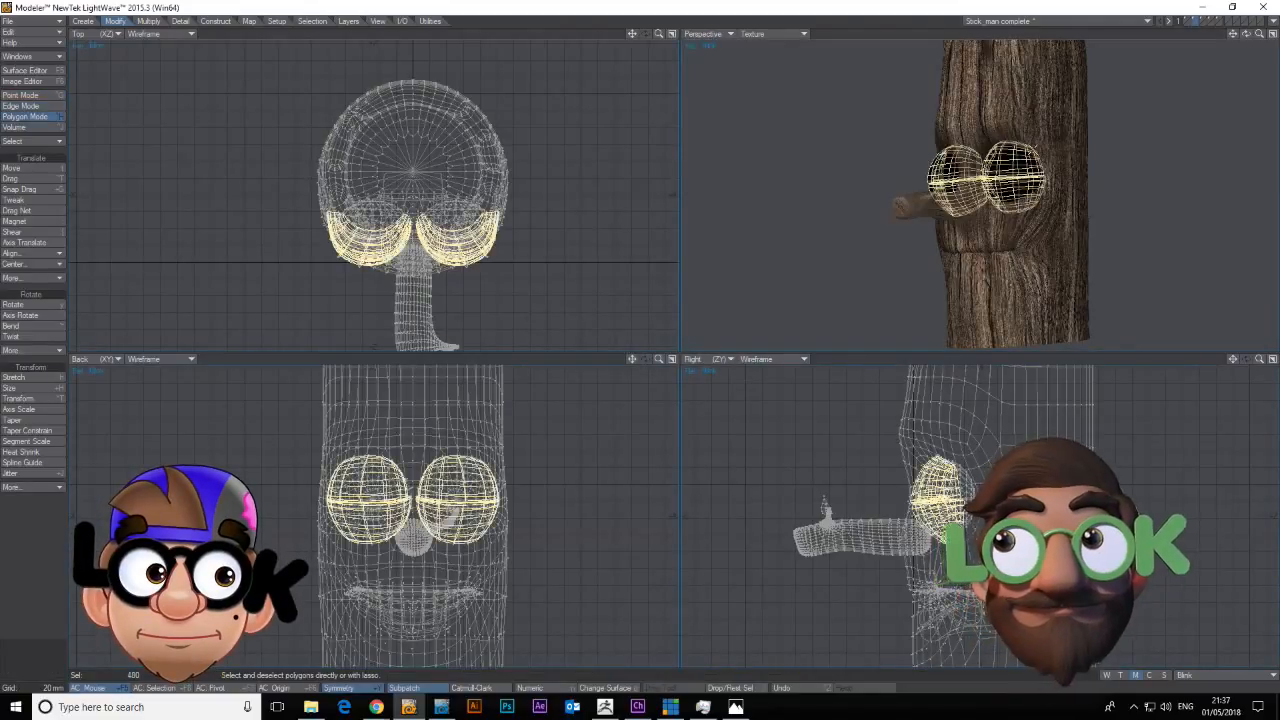
{"action": "key", "text": "shift+a"}
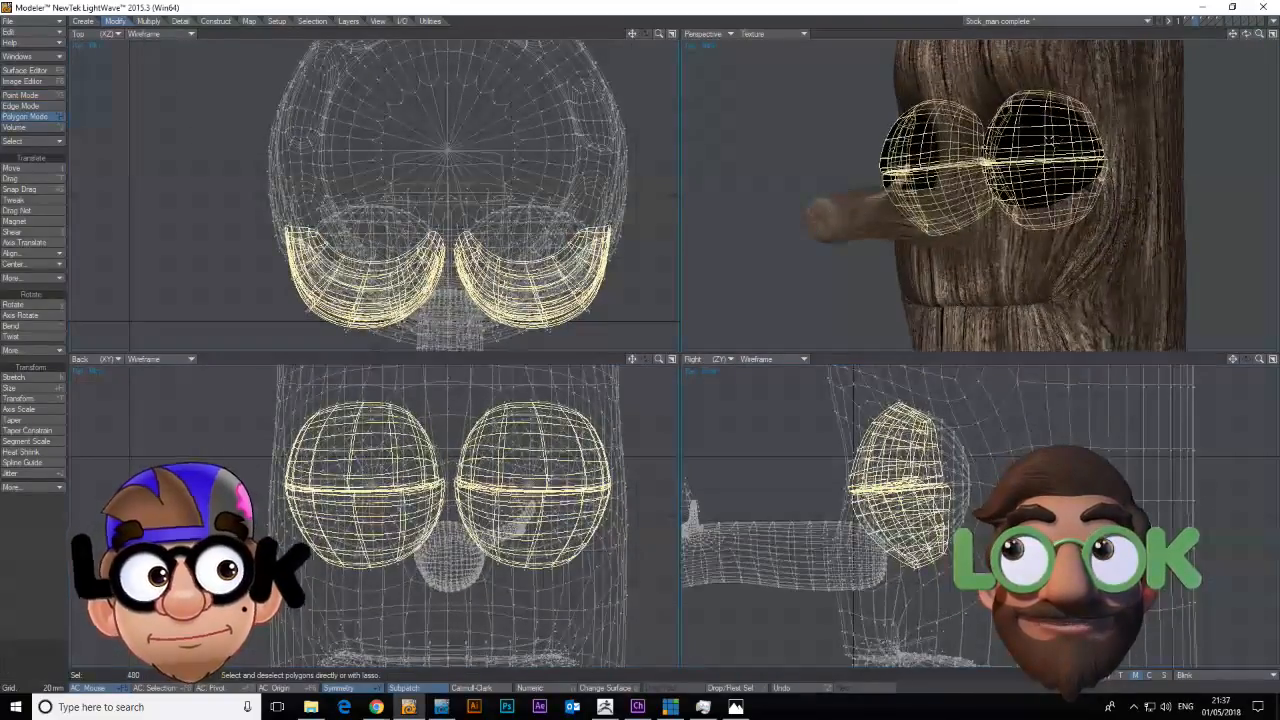
{"action": "key", "text": "slash"}
{"action": "left_click", "coordinate": [1028, 146]}
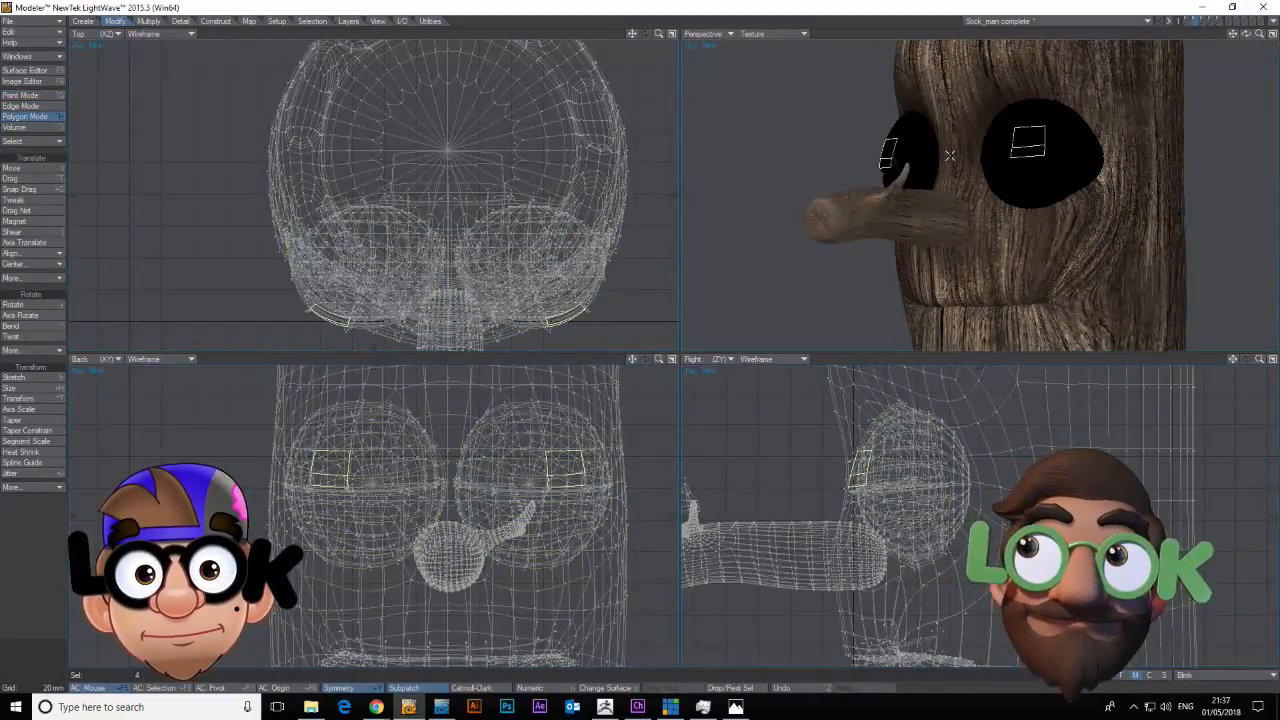
{"action": "key", "text": "bracketright"}
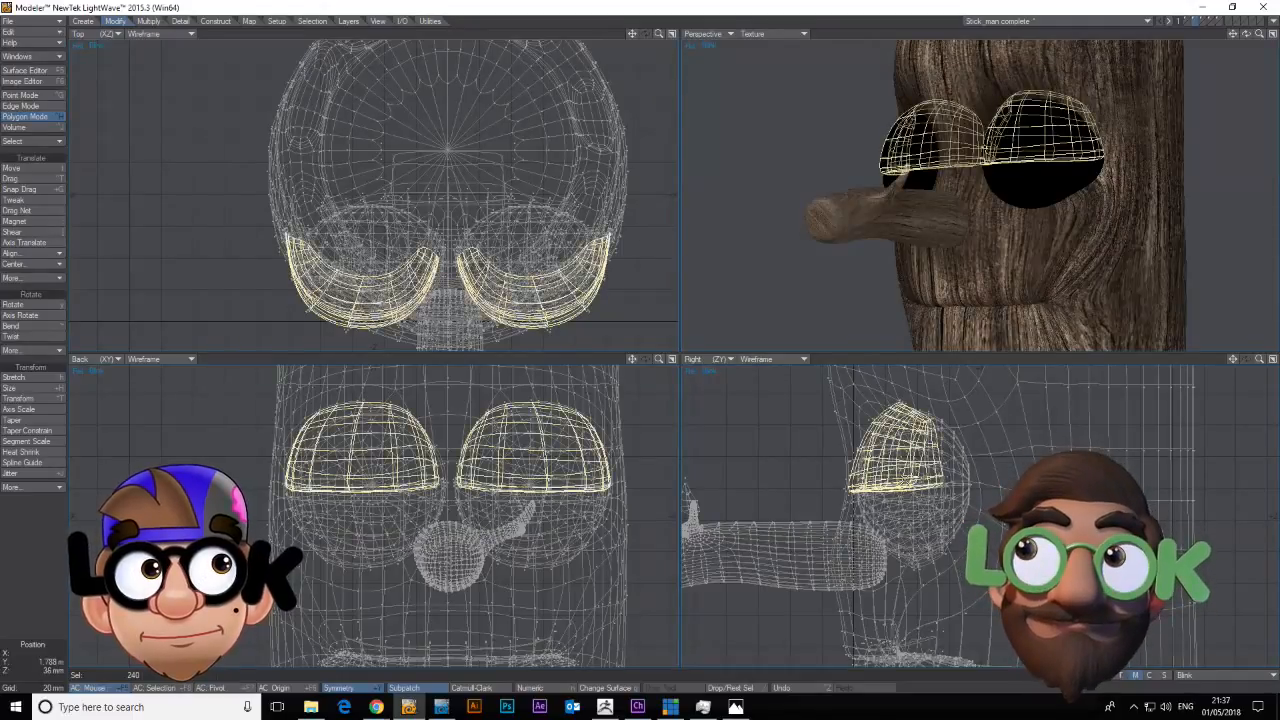
{"action": "left_click", "coordinate": [16, 221]}
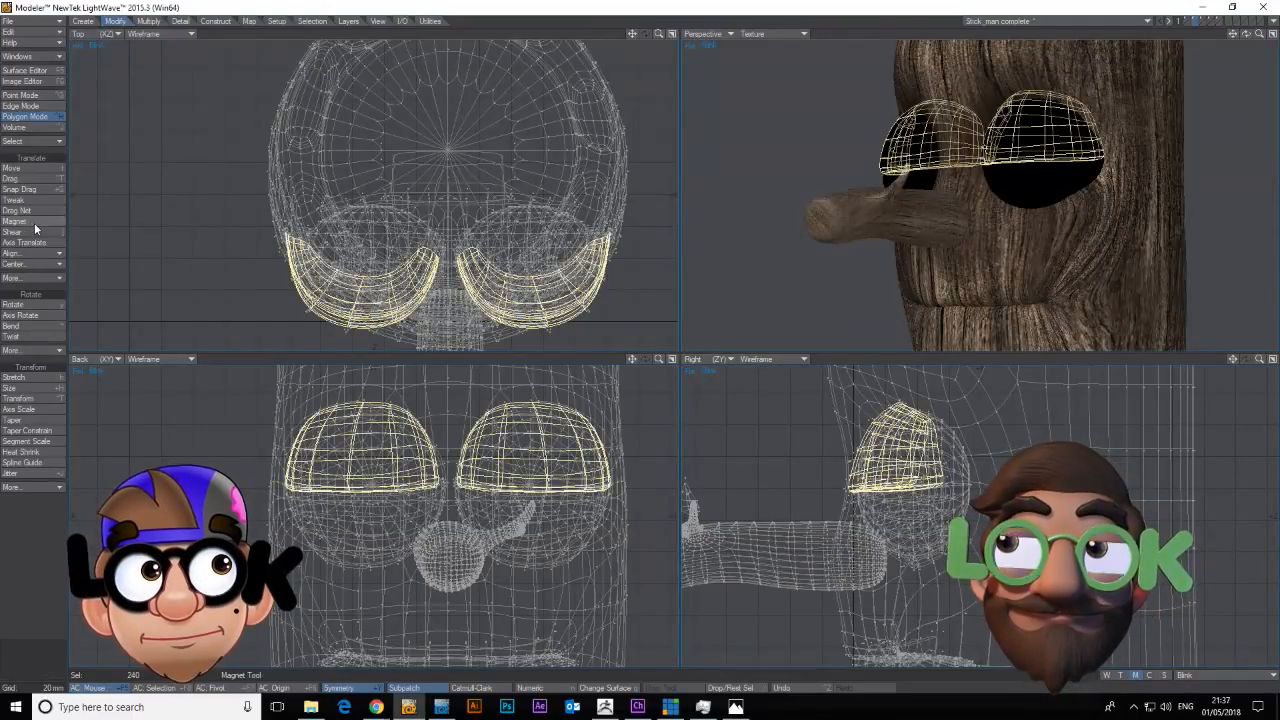
{"action": "left_click_drag", "start_coordinate": [870, 527], "coordinate": [868, 519]}
{"action": "left_click_drag", "start_coordinate": [882, 434], "coordinate": [879, 434]}
{"action": "left_click_drag", "start_coordinate": [864, 525], "coordinate": [873, 486]}
{"action": "key", "text": "space"}
{"action": "key", "text": "space"}
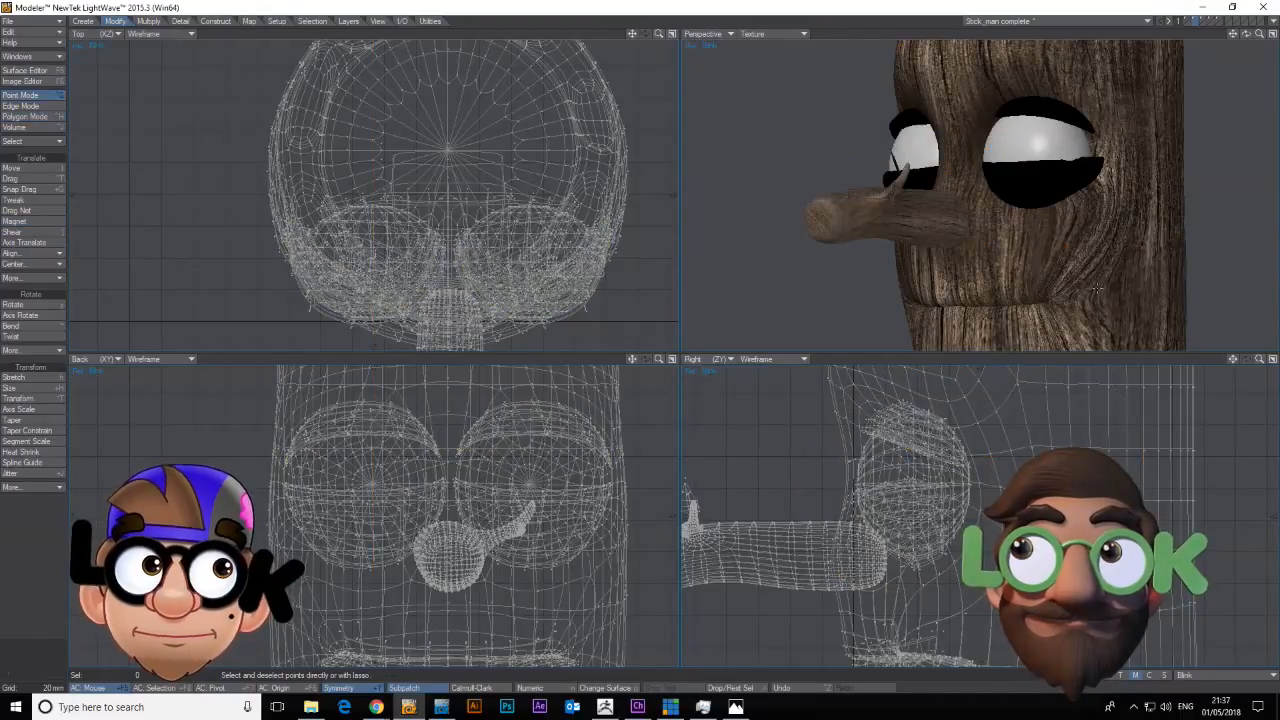
Nudge the outer sides of the raised upper eyelids inward with Magnet, deselect, and check the eyes from the front.
{"action": "left_click_drag", "start_coordinate": [1244, 36], "coordinate": [1262, 36]}
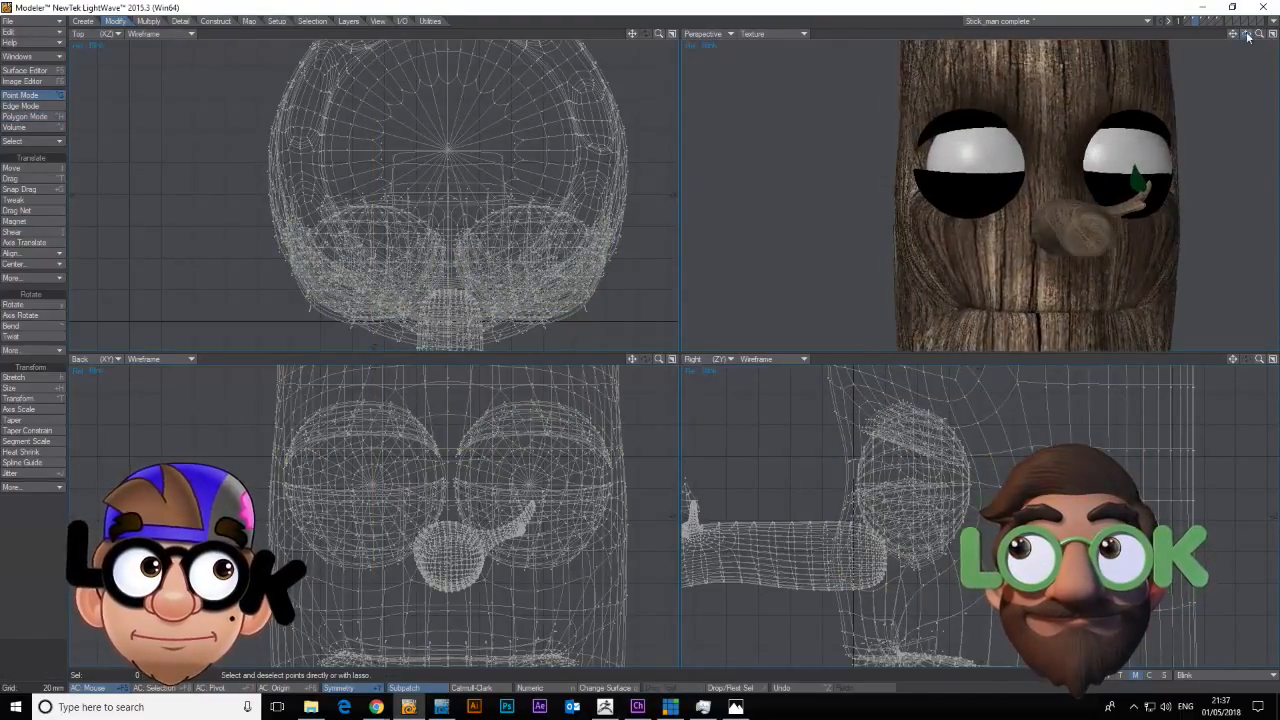
{"action": "key", "text": "space"}
{"action": "key", "text": "space"}
{"action": "key", "text": "h"}
{"action": "left_click", "coordinate": [25, 221]}
{"action": "left_click_drag", "start_coordinate": [612, 442], "coordinate": [610, 440]}
{"action": "left_click_drag", "start_coordinate": [1246, 34], "coordinate": [805, 343]}
{"action": "key", "text": "space"}
{"action": "key", "text": "slash"}
{"action": "key", "text": "space"}
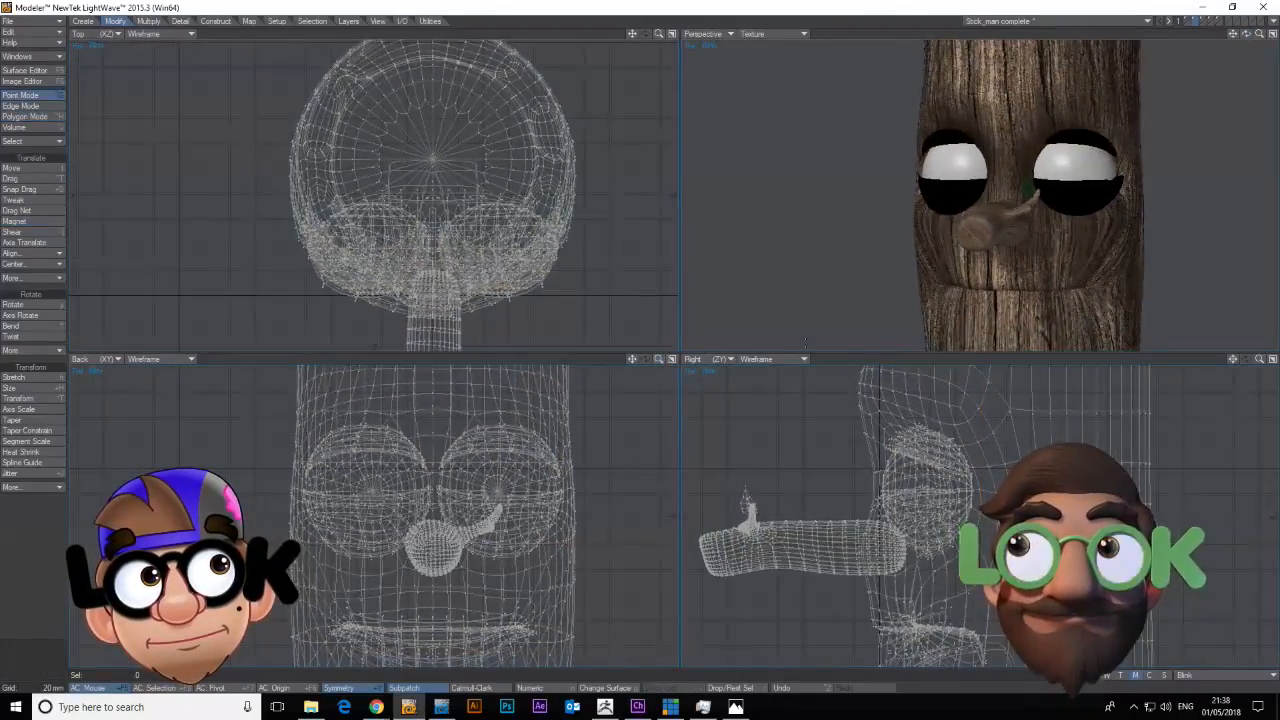
Select all connected polygons of both lower eyelids and rotate them down and back below the eyeballs.
{"action": "key", "text": "ctrl+h"}
{"action": "left_click", "coordinate": [1084, 203]}
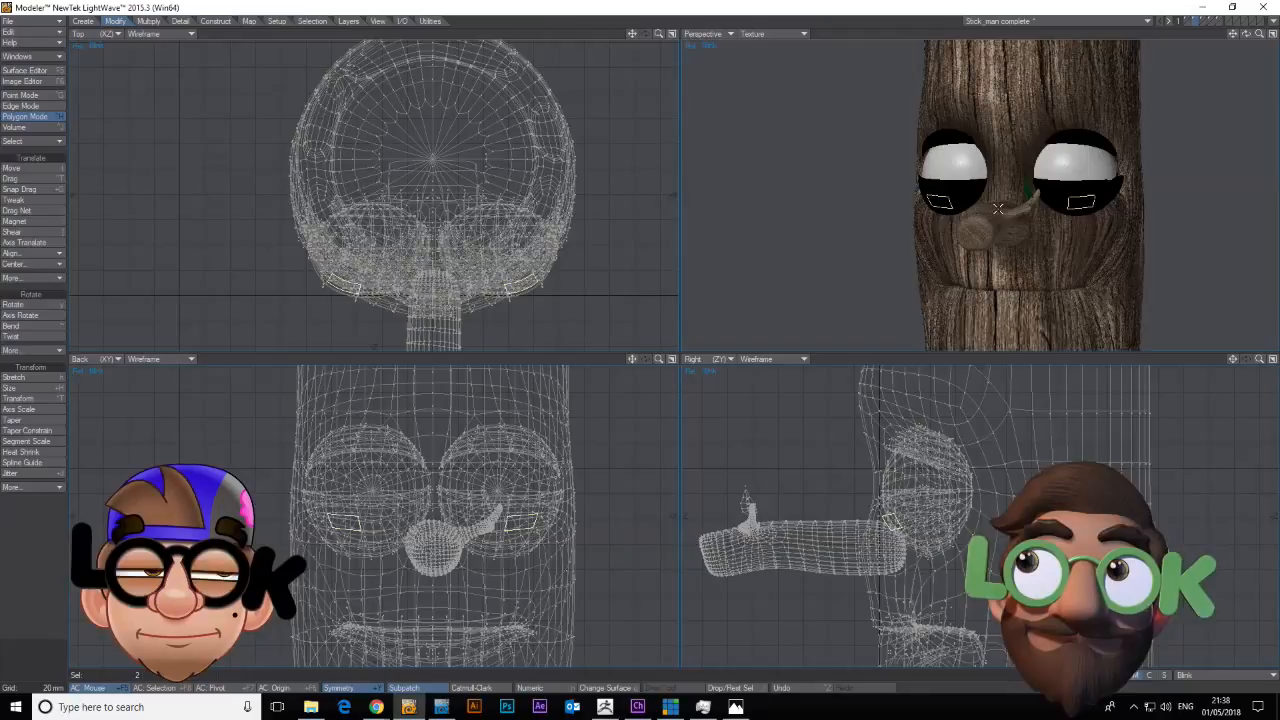
{"action": "key", "text": "bracketright"}
{"action": "key", "text": "y"}
{"action": "mouse_move", "coordinate": [958, 495]}
{"action": "left_mouse_down"}
{"action": "mouse_move", "coordinate": [1018, 495]}
{"action": "mouse_move", "coordinate": [944, 496]}
{"action": "left_mouse_up"}
Stretch both lowered lower eyelids slightly narrower so they tuck into the face, and deselect them.
{"action": "key", "text": "h"}
{"action": "key", "text": "space"}
{"action": "key", "text": "space"}
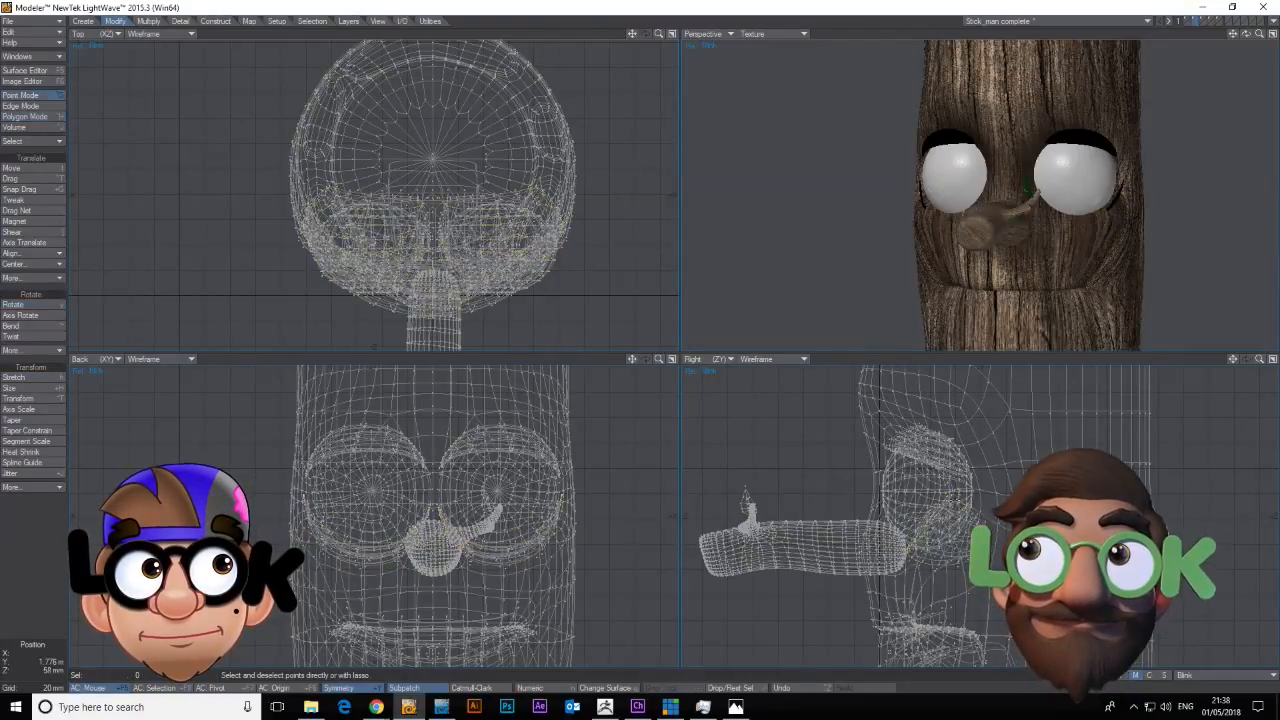
{"action": "key", "text": "space"}
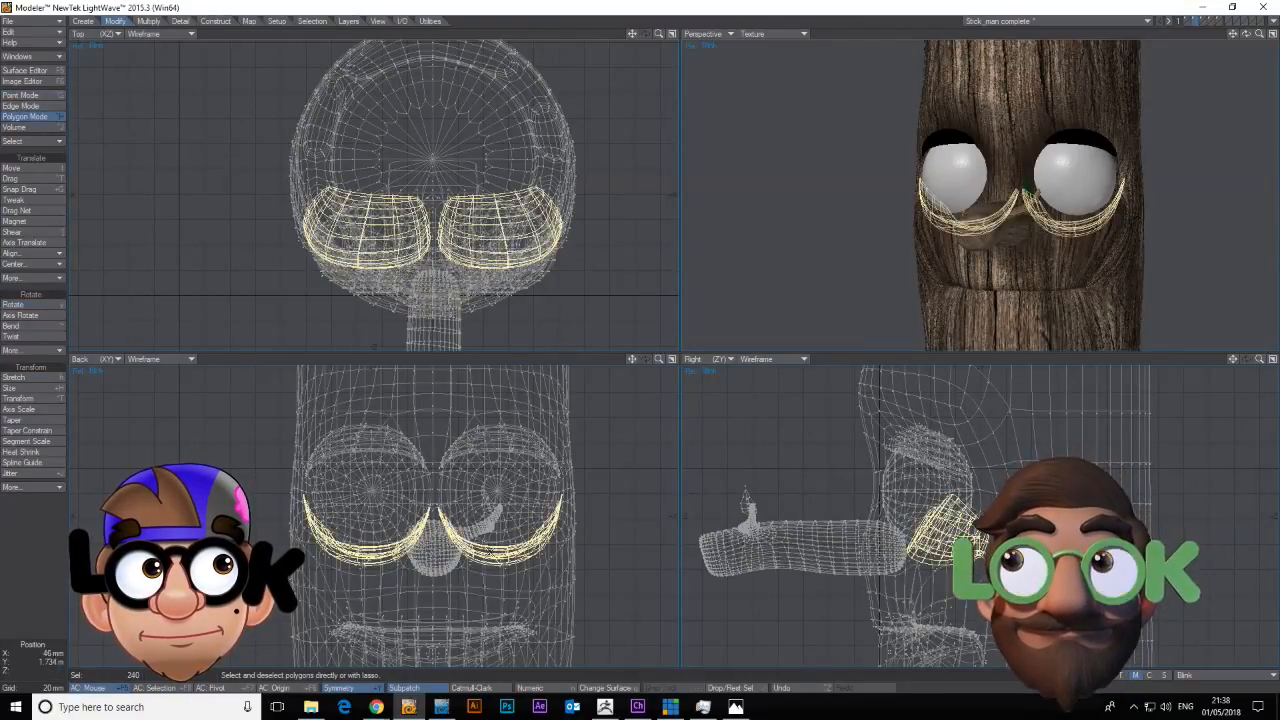
{"action": "key", "text": "space"}
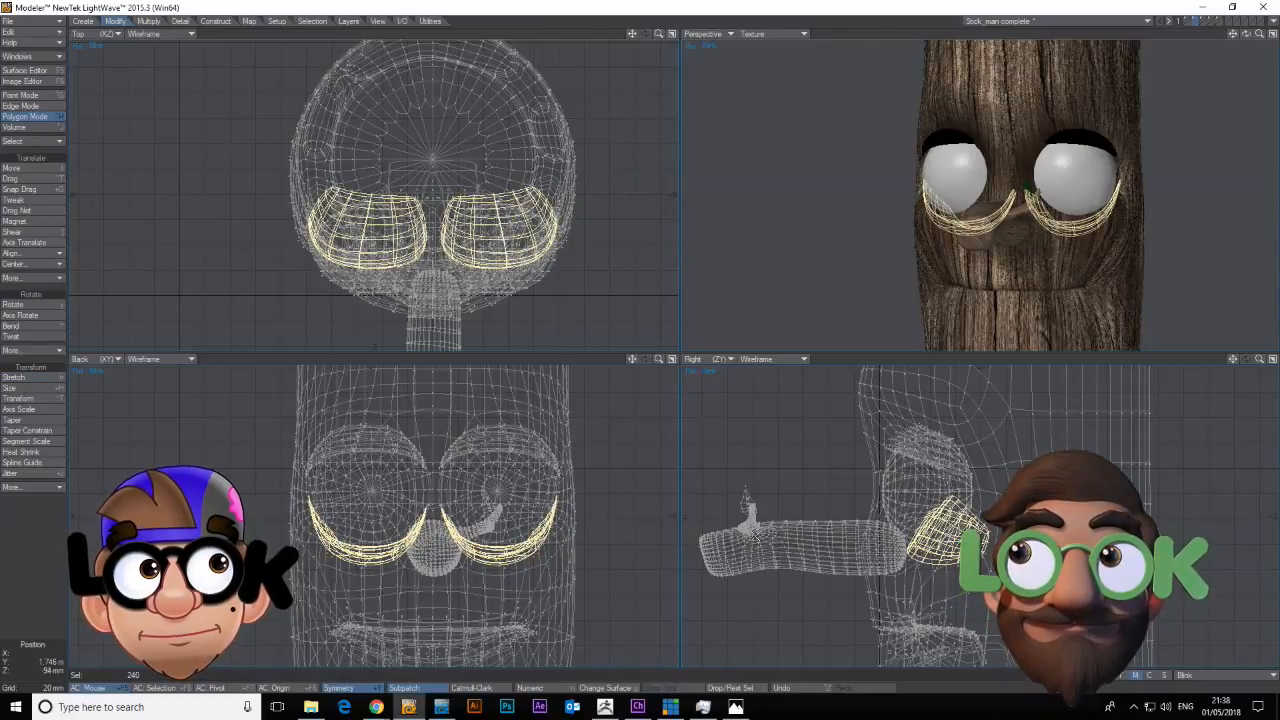
{"action": "key", "text": "space"}
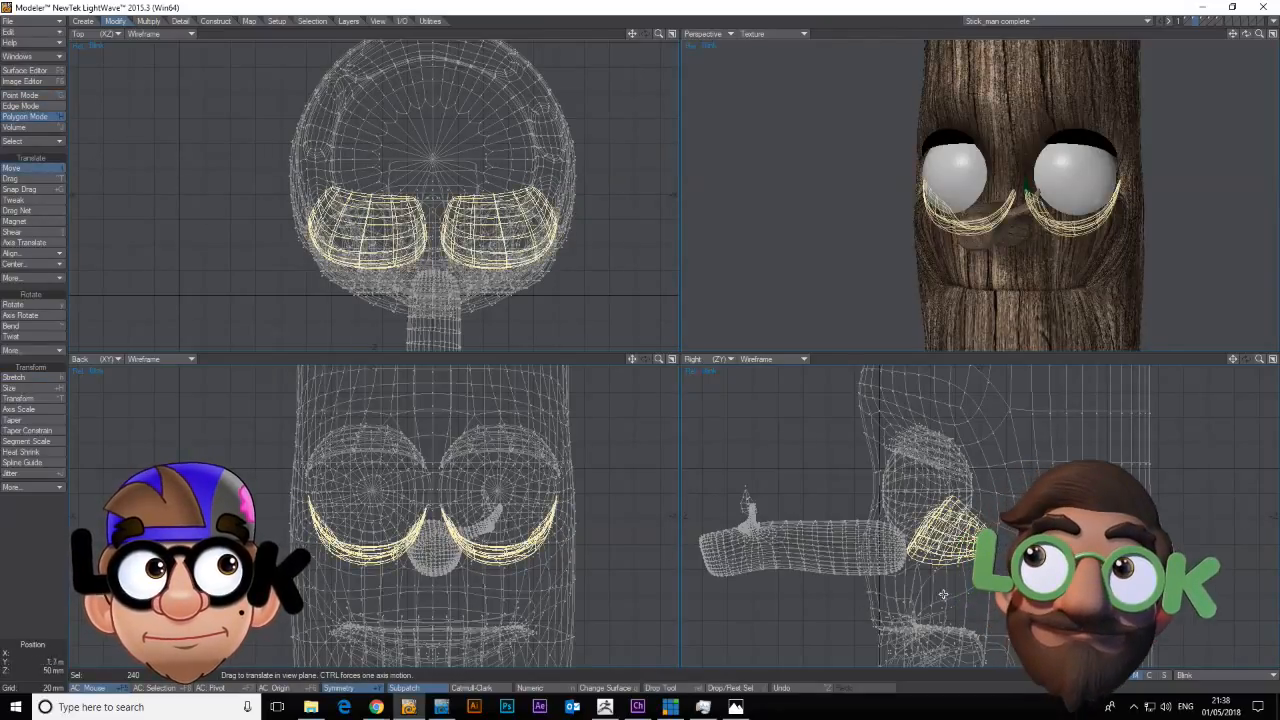
{"action": "key", "text": "space"}
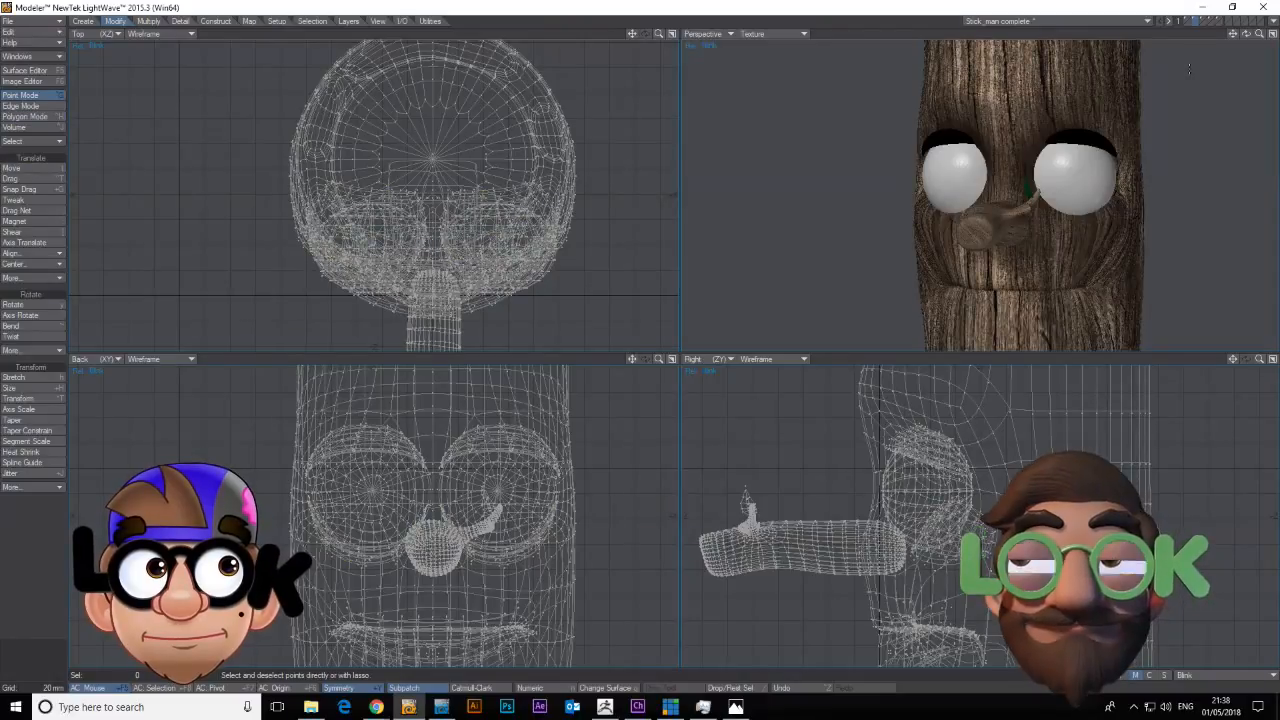
Bring the layers with the arms, eyebrows and pupils into the foreground together with the head.
{"action": "mouse_move", "coordinate": [1260, 34]}
{"action": "left_mouse_down"}
{"action": "mouse_move", "coordinate": [1200, 34]}
{"action": "mouse_move", "coordinate": [1270, 35]}
{"action": "left_mouse_up"}
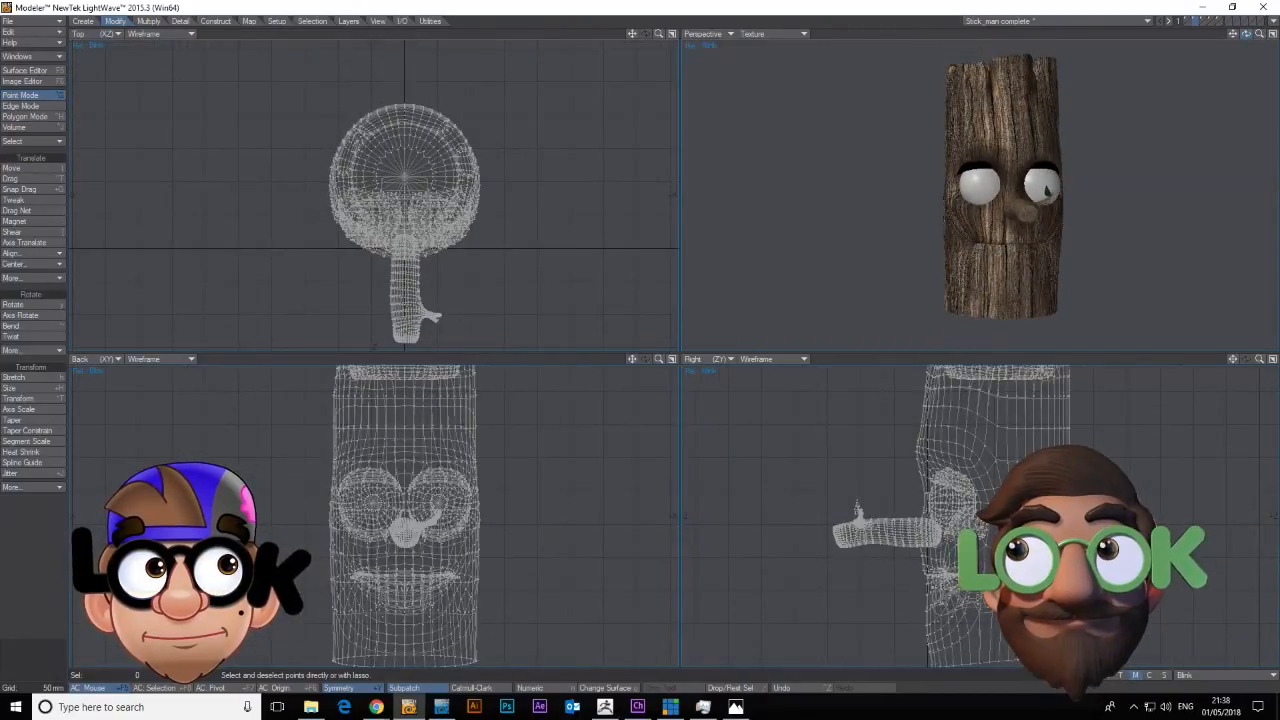
{"action": "left_click", "coordinate": [1206, 22]}
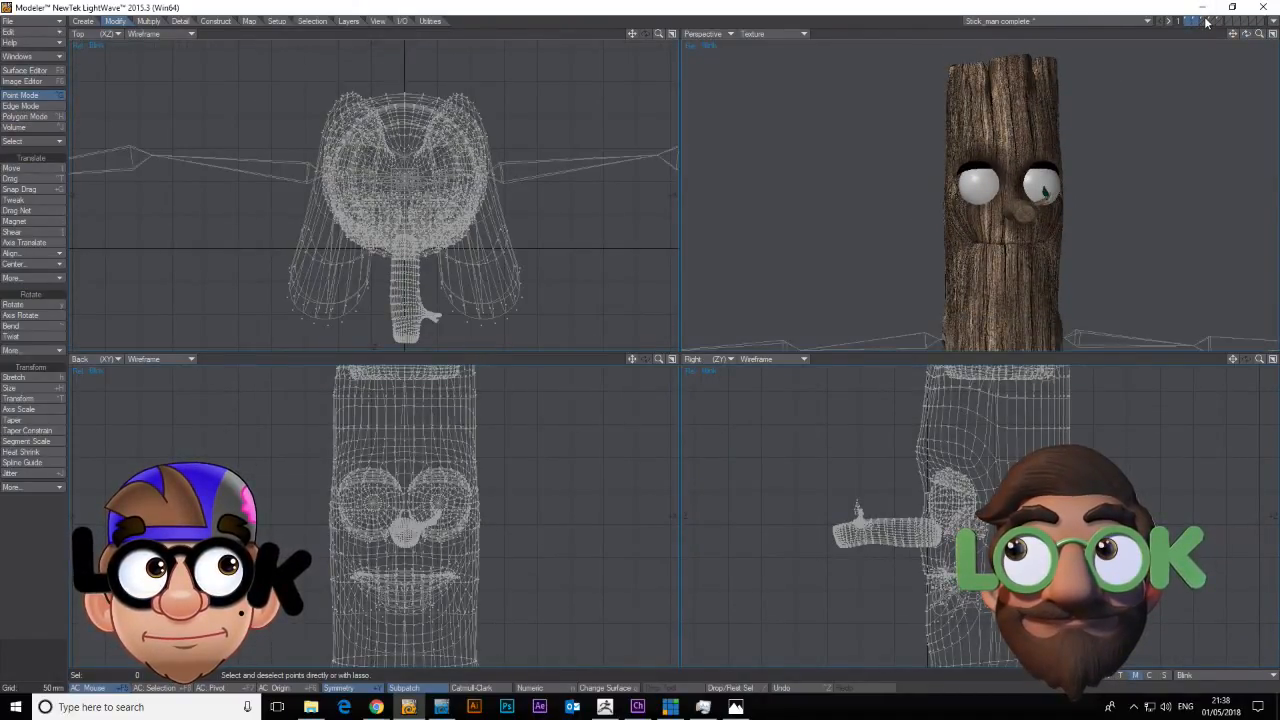
{"action": "left_click", "coordinate": [1216, 21], "text": "shift"}
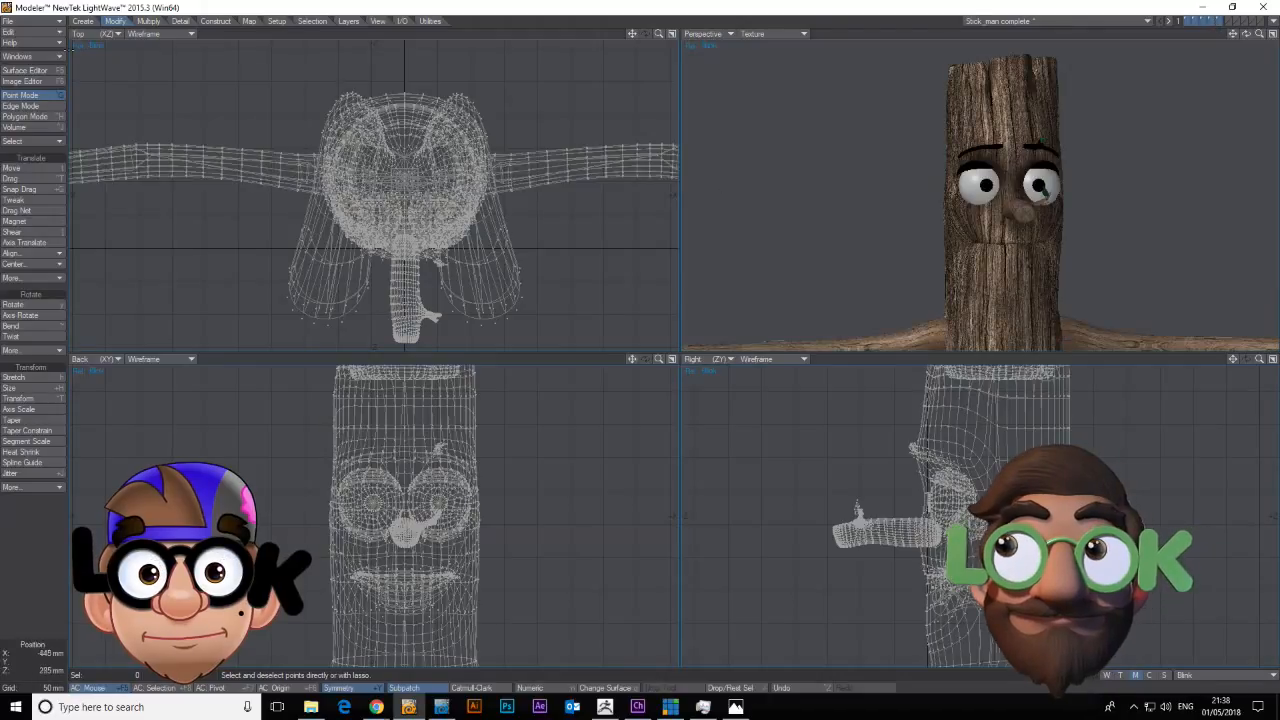
Save the object as a new file named "Stick_man complete 2".
{"action": "left_click", "coordinate": [10, 21]}
{"action": "left_click", "coordinate": [55, 104]}
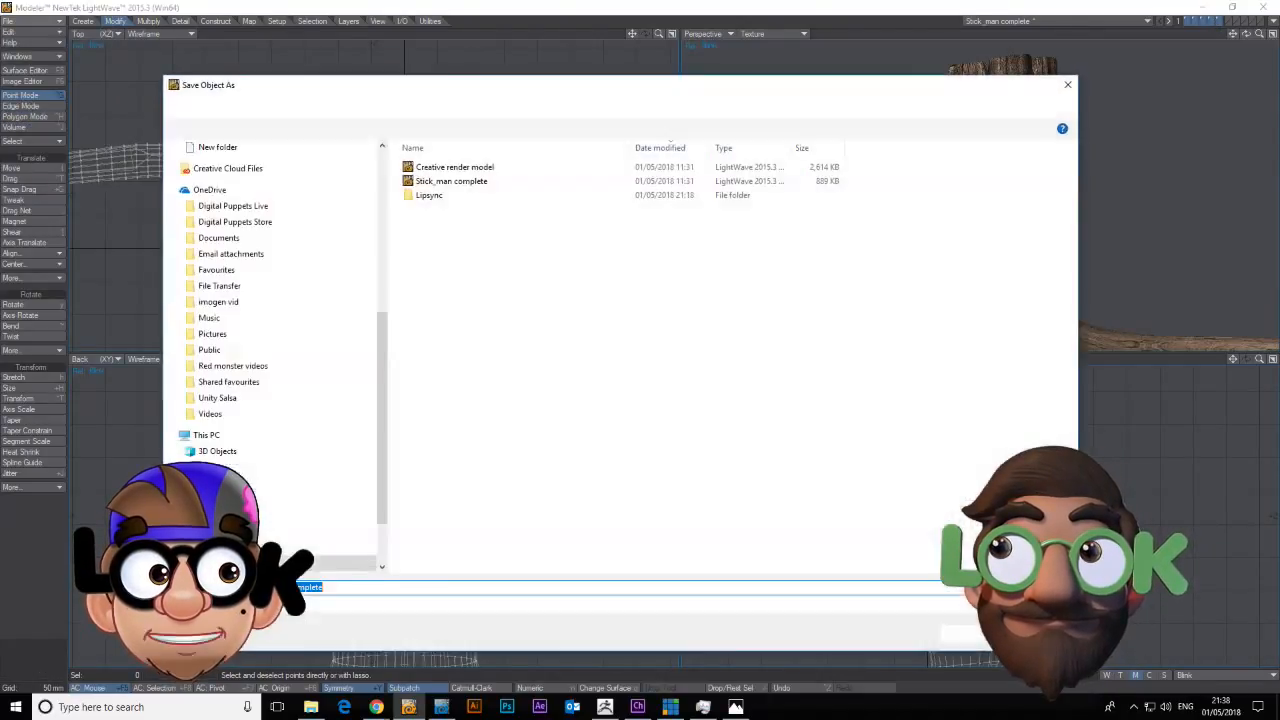
{"action": "key", "text": "End"}
{"action": "type", "text": "2"}
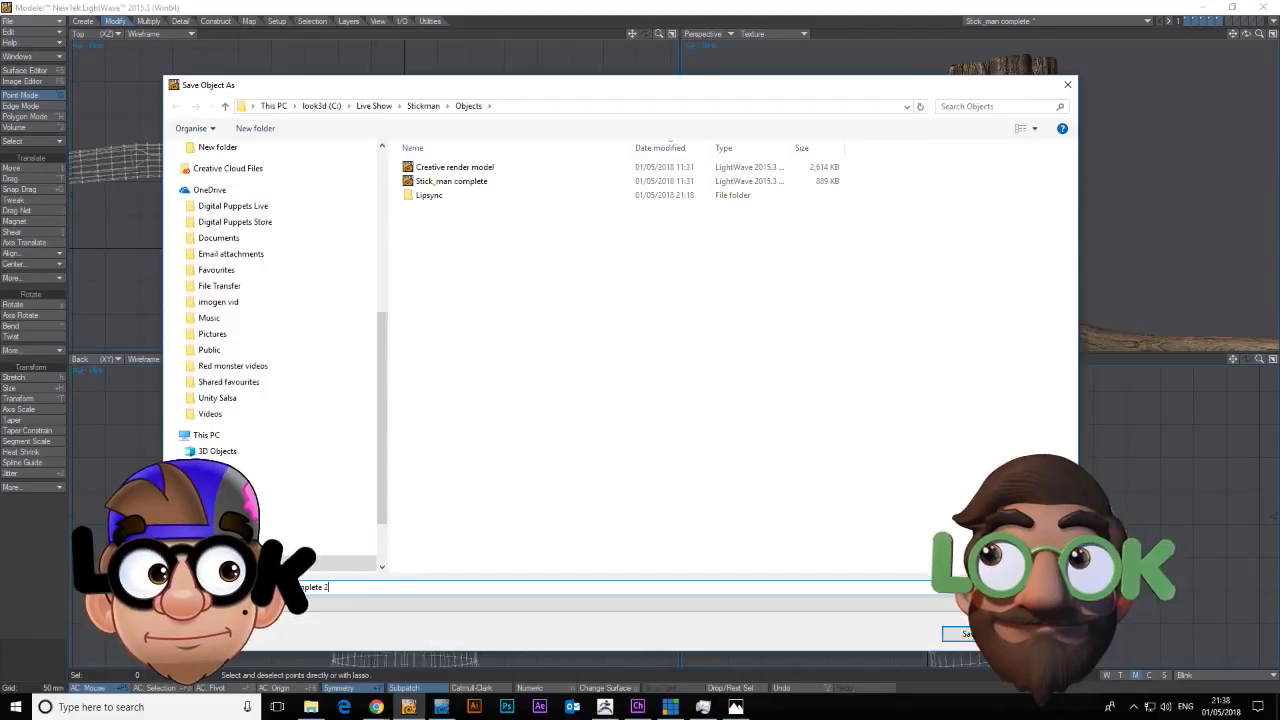
{"action": "key", "text": "Return"}
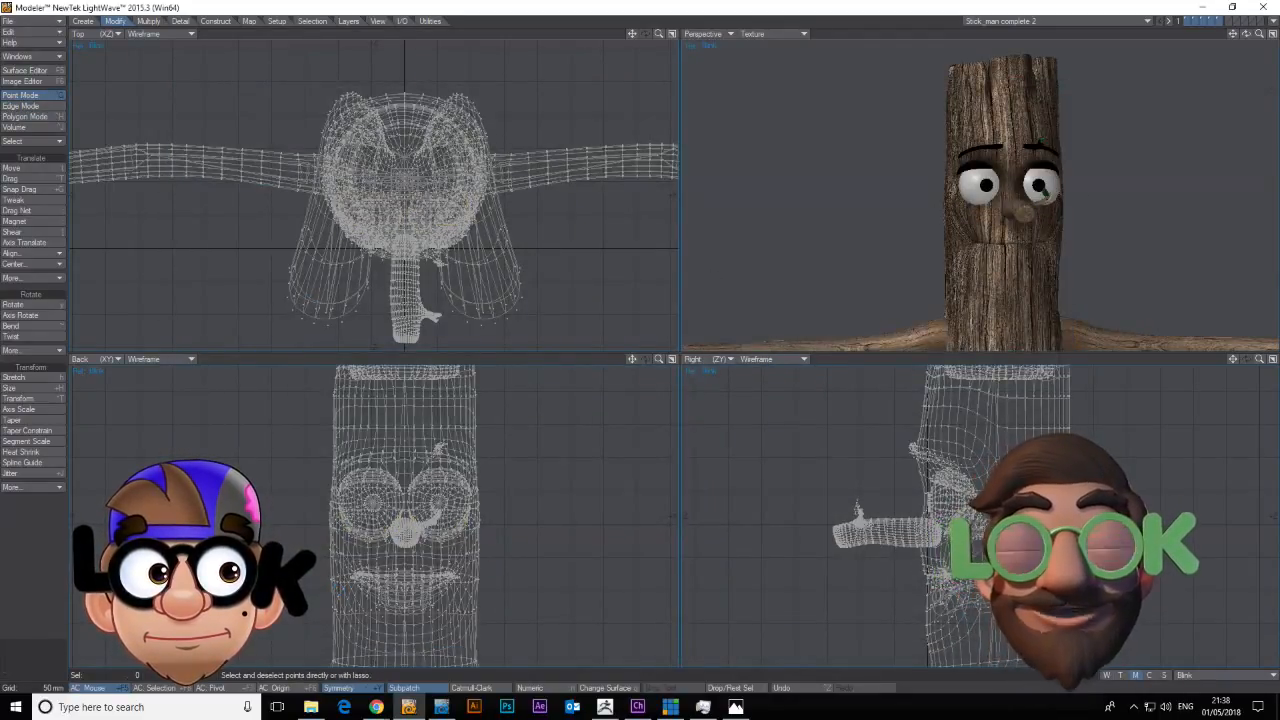
Set the current morph back to base and switch to LightWave Layout.
{"action": "mouse_move", "coordinate": [1246, 34]}
{"action": "left_mouse_down"}
{"action": "mouse_move", "coordinate": [1190, 38]}
{"action": "mouse_move", "coordinate": [1268, 34]}
{"action": "left_mouse_up"}
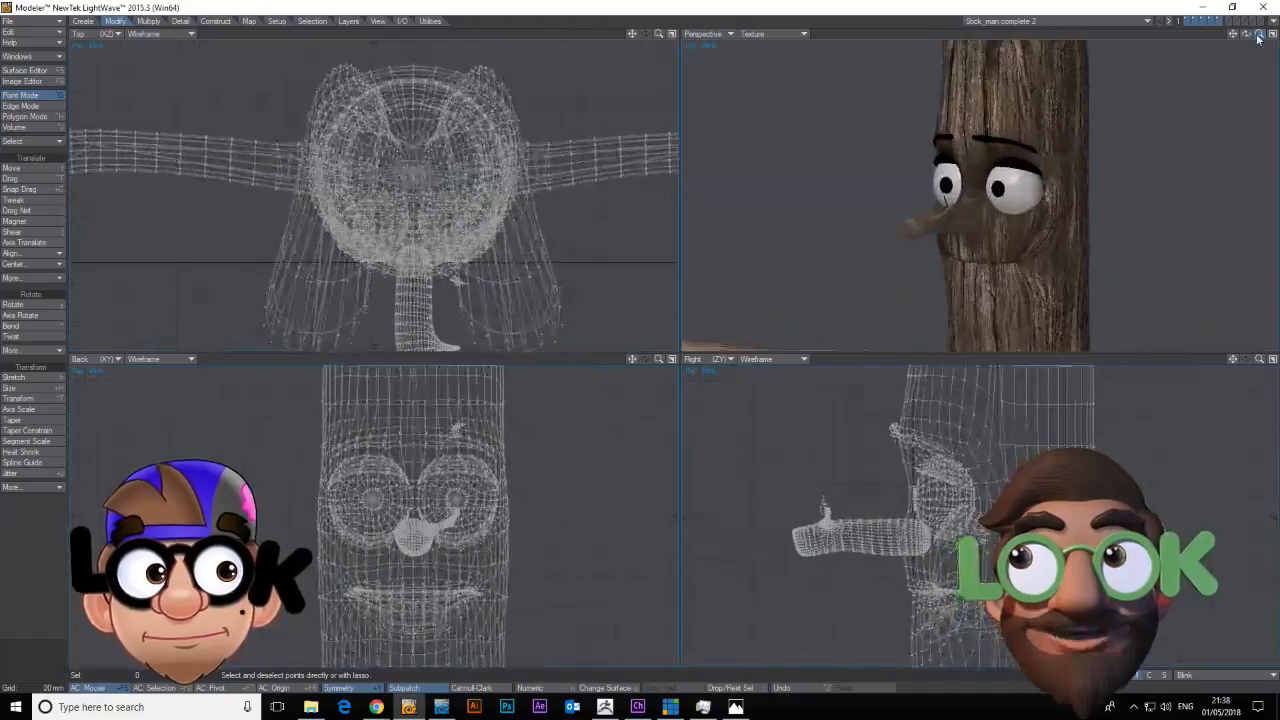
{"action": "left_click", "coordinate": [1208, 676]}
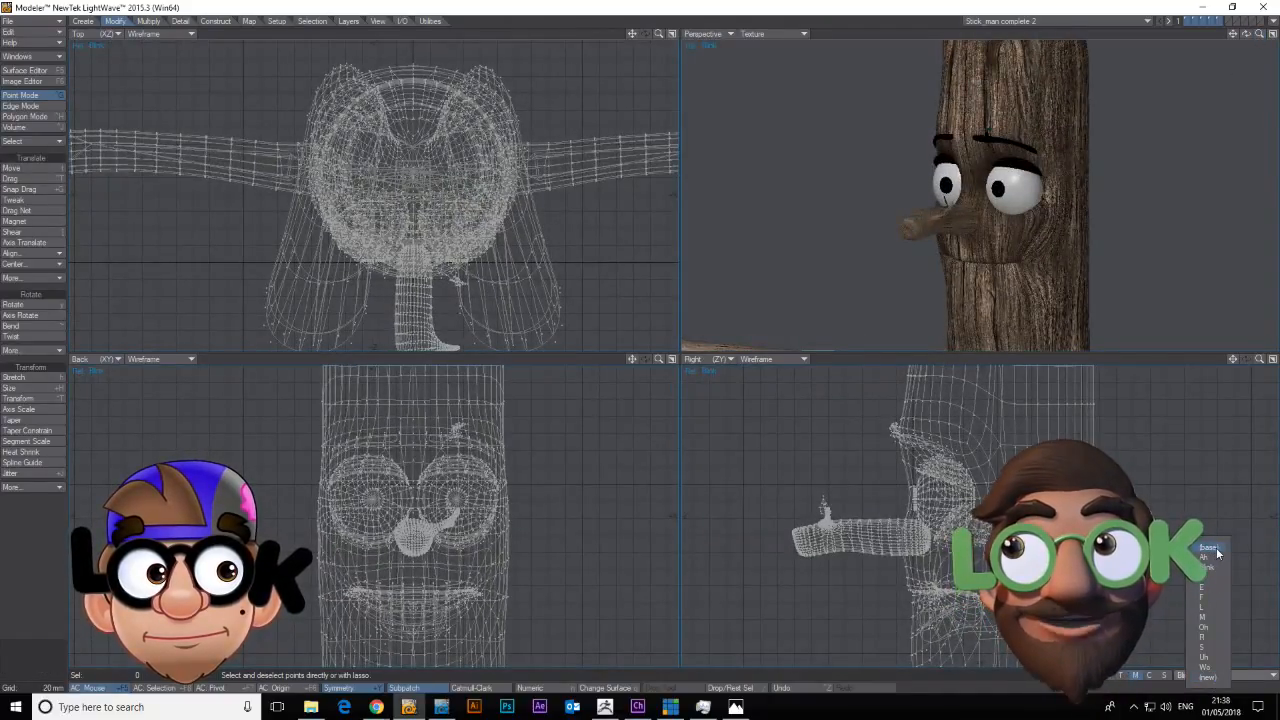
{"action": "left_click", "coordinate": [1210, 549]}
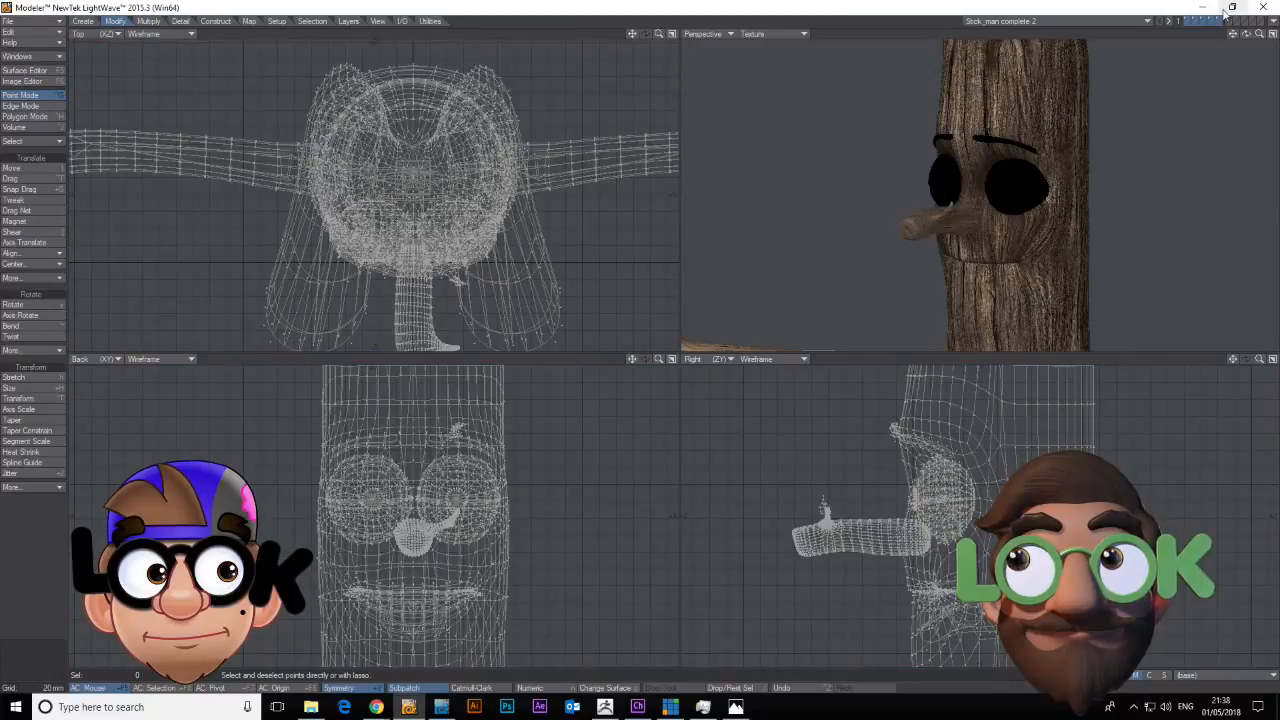
{"action": "key", "text": "a"}
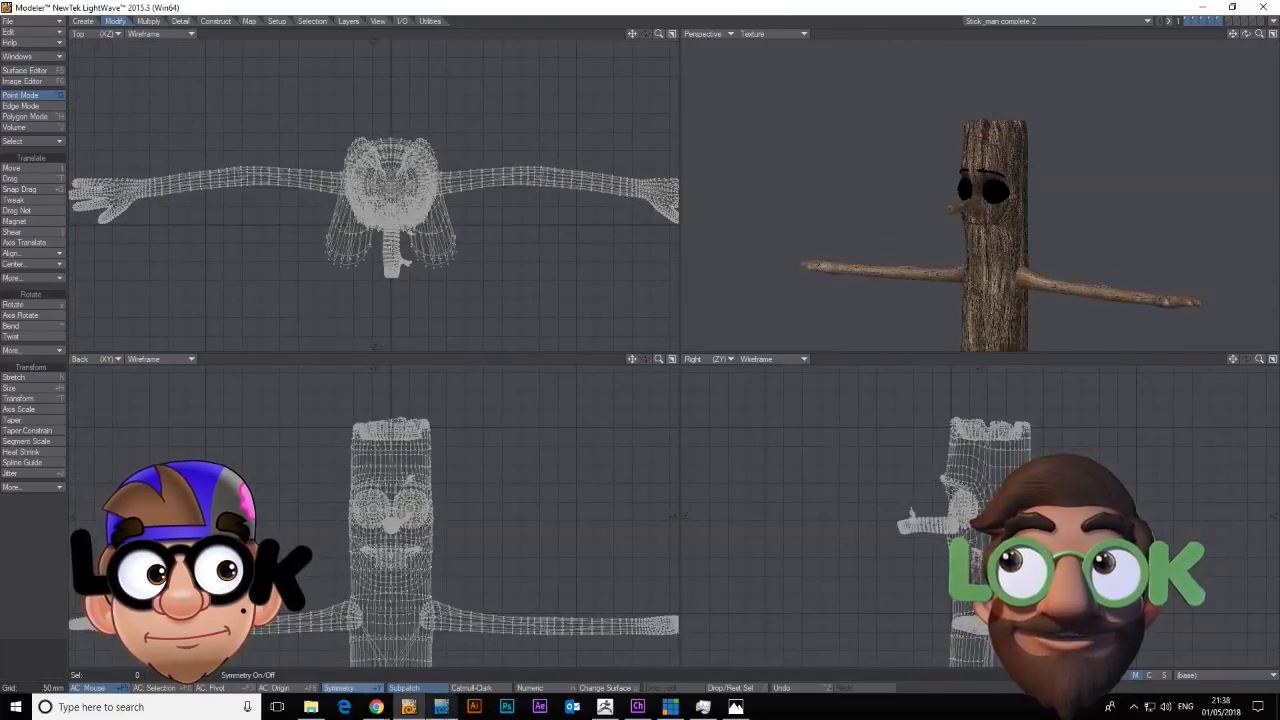
{"action": "left_click", "coordinate": [445, 707]}
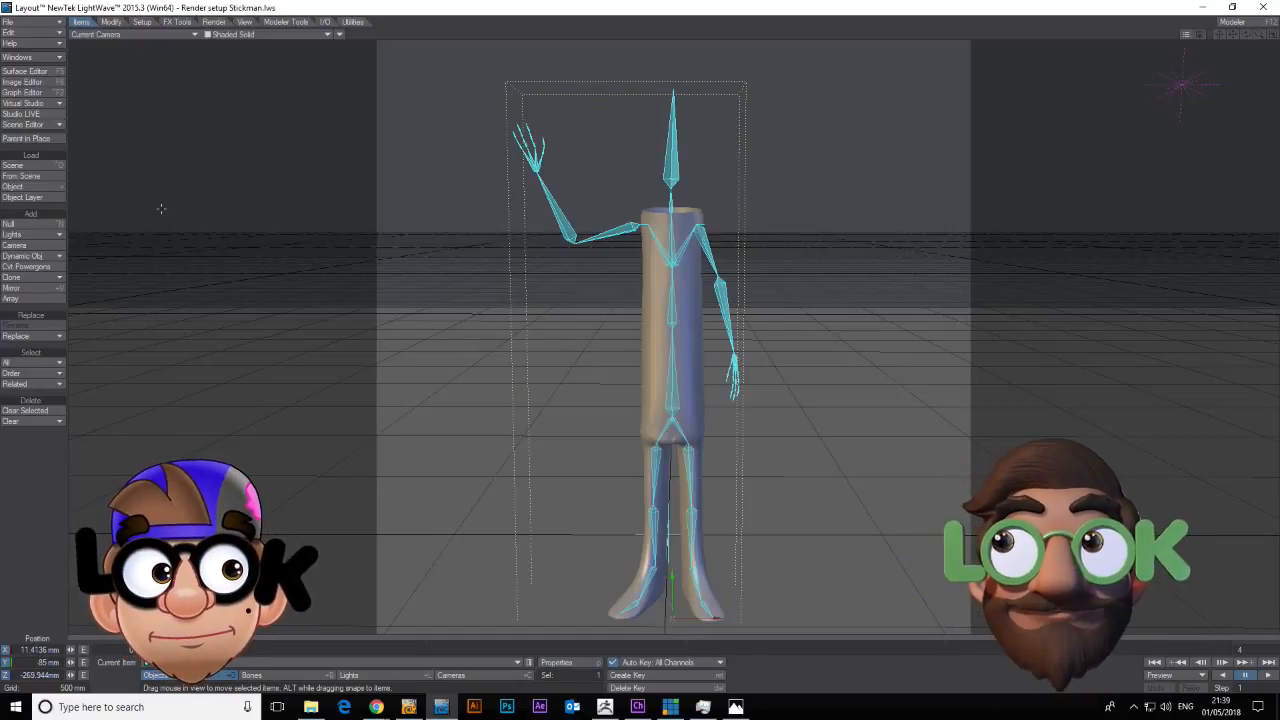
Open the Scene / Dope Editor, place it over the lower part of the scene and narrow the item list beside the dope sheet.
{"action": "left_click", "coordinate": [45, 124]}
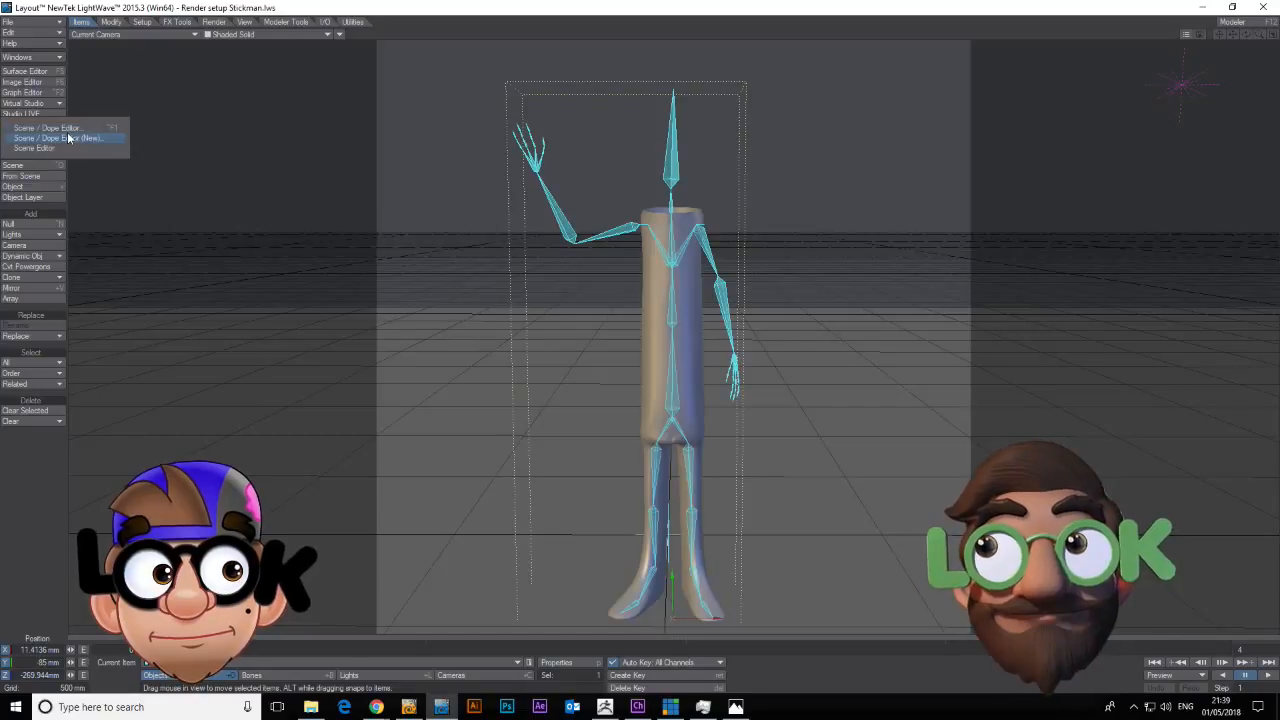
{"action": "left_click", "coordinate": [68, 138]}
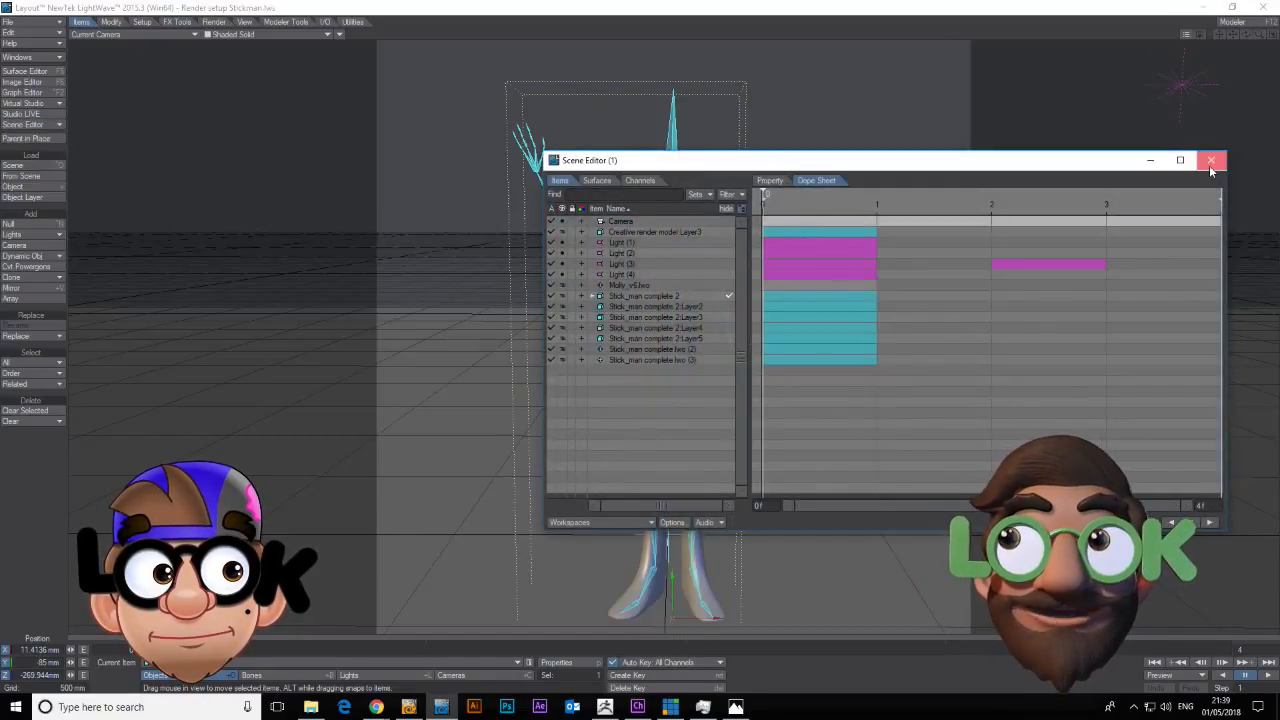
{"action": "left_click", "coordinate": [1211, 160]}
{"action": "left_click", "coordinate": [40, 124]}
{"action": "left_click", "coordinate": [99, 120]}
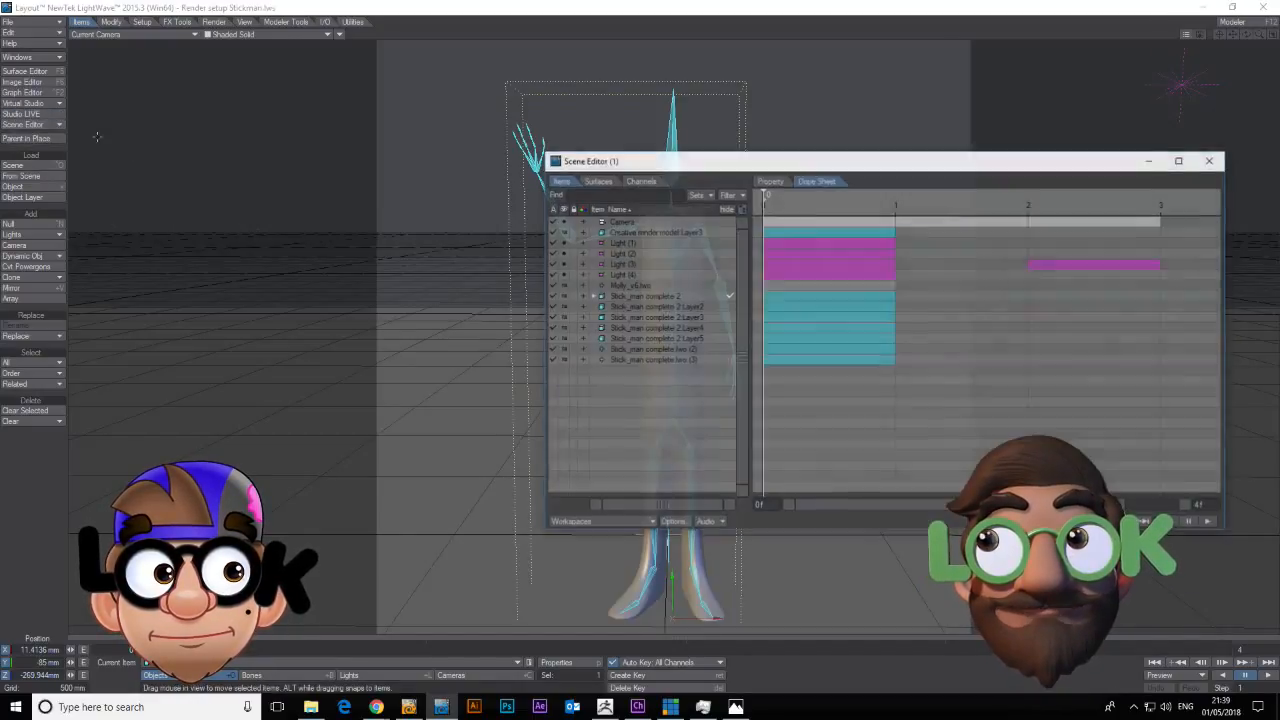
{"action": "left_click_drag", "start_coordinate": [860, 163], "coordinate": [853, 254]}
{"action": "left_click_drag", "start_coordinate": [537, 243], "coordinate": [656, 267]}
{"action": "left_click_drag", "start_coordinate": [832, 466], "coordinate": [877, 468]}
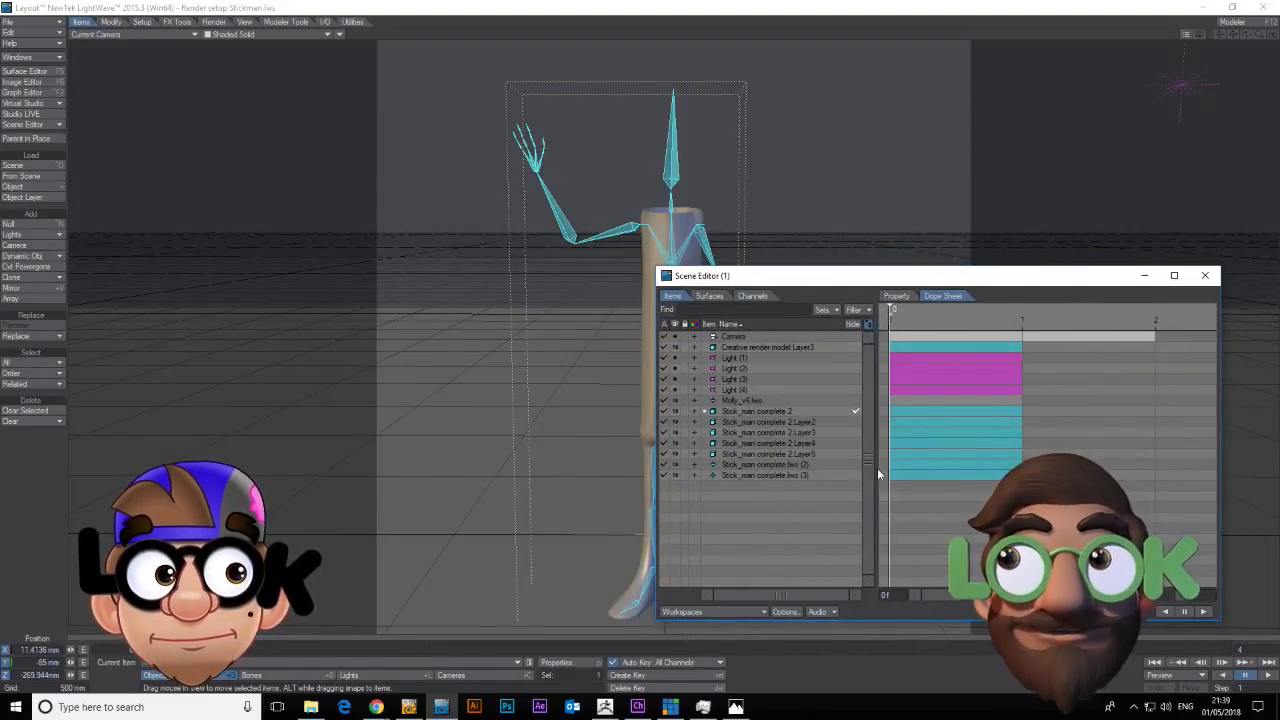
Parent Layer2 through Layer5 of Stick_man complete 2 to the main Stick_man complete 2 object that holds the bones.
{"action": "left_click", "coordinate": [705, 411]}
{"action": "left_click", "coordinate": [705, 411]}
{"action": "left_click", "coordinate": [780, 422]}
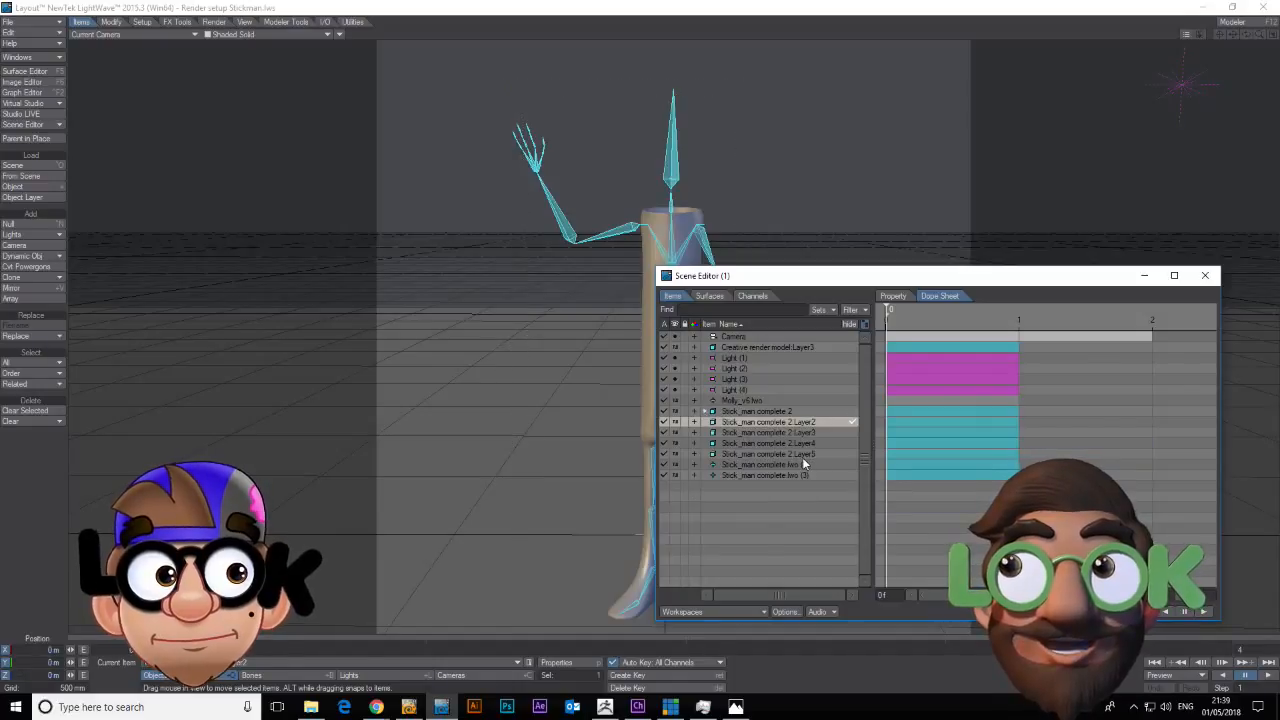
{"action": "left_click", "coordinate": [801, 454], "text": "shift"}
{"action": "left_click_drag", "start_coordinate": [758, 425], "coordinate": [749, 412]}
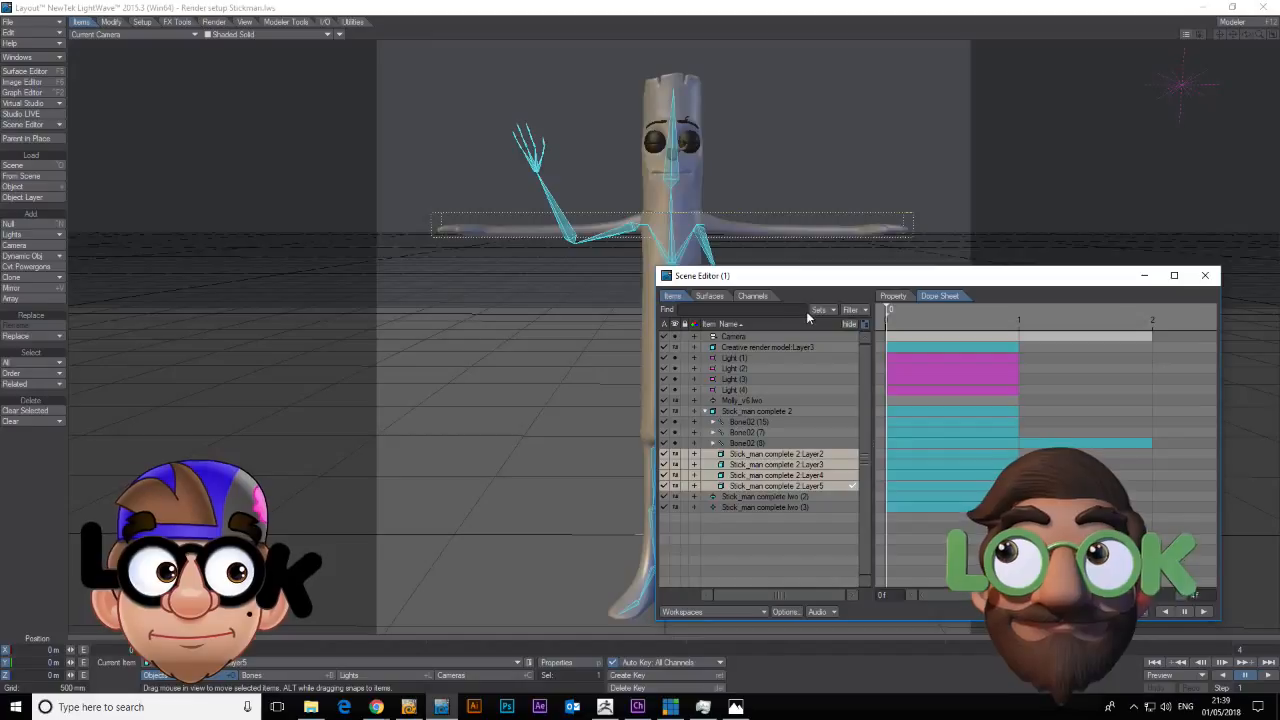
Uncover the character, select a spine bone of the rig and open the bone properties clear of the figure.
{"action": "left_click_drag", "start_coordinate": [847, 284], "coordinate": [936, 258]}
{"action": "left_click", "coordinate": [687, 331]}
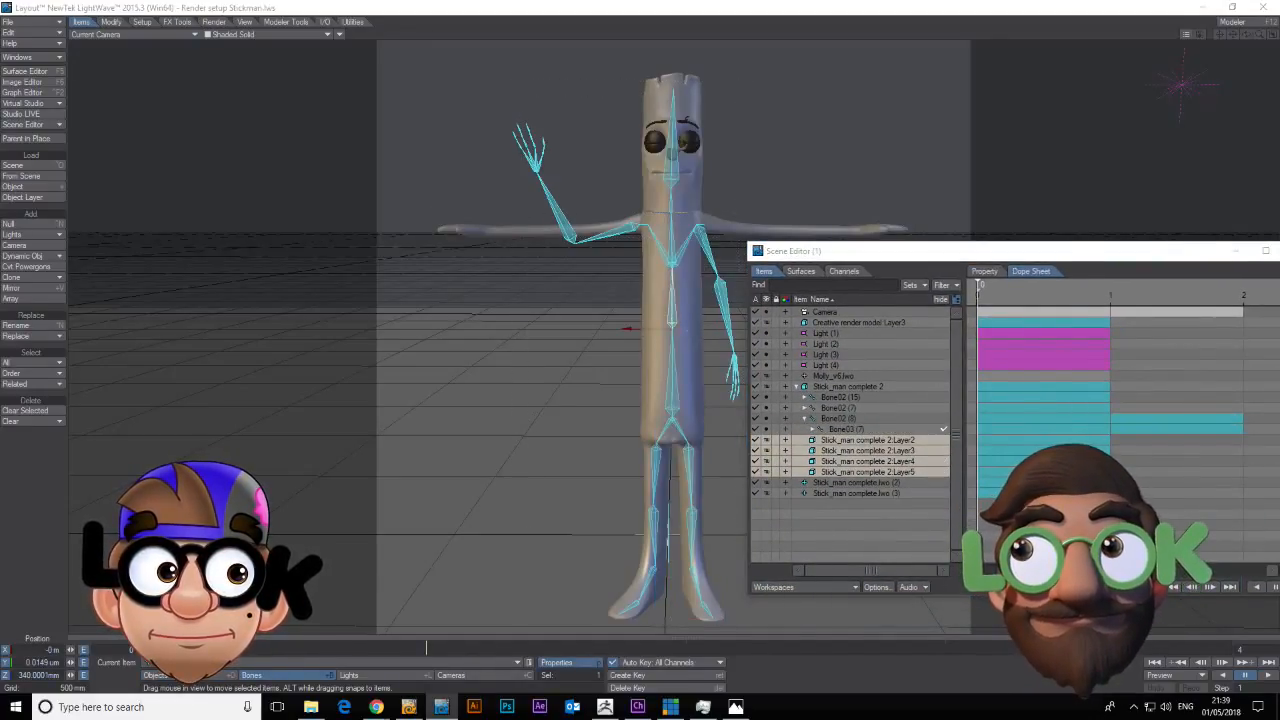
{"action": "key", "text": "p"}
{"action": "left_click_drag", "start_coordinate": [500, 157], "coordinate": [193, 78]}
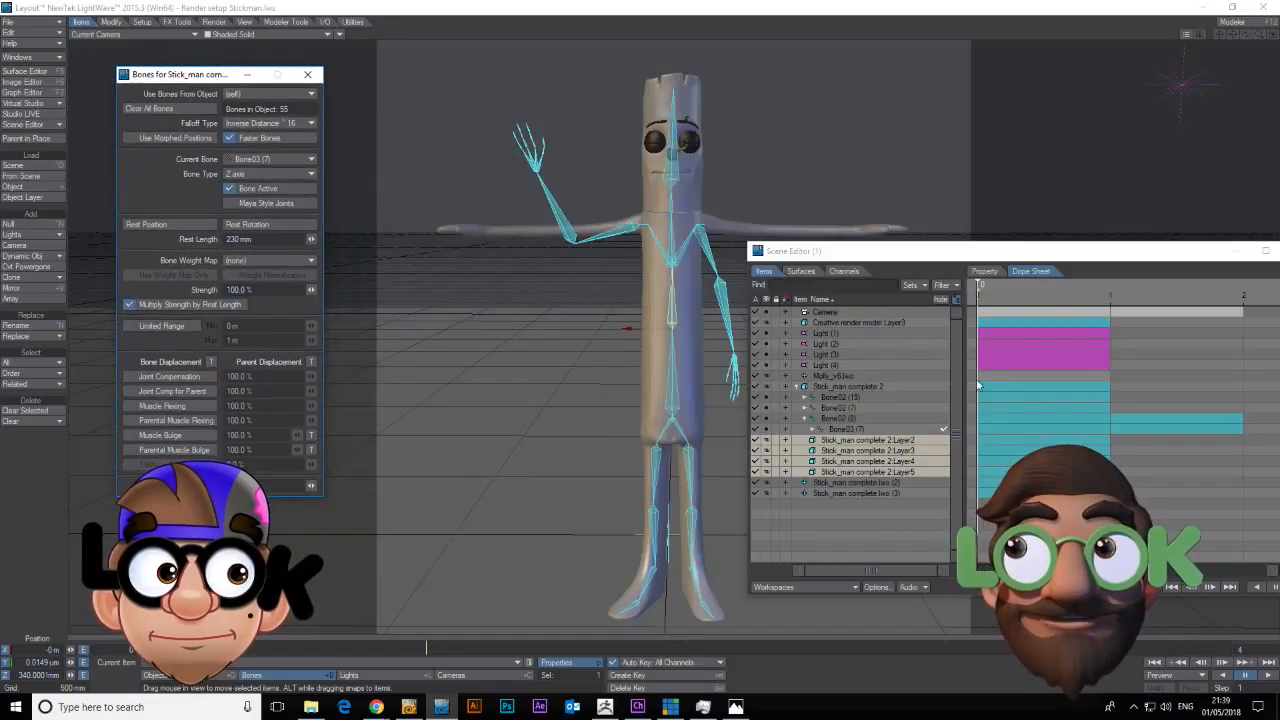
Select Layer2, open its object properties and make it use the bones from Stick_man complete 2.
{"action": "left_click", "coordinate": [897, 447]}
{"action": "left_click", "coordinate": [898, 441]}
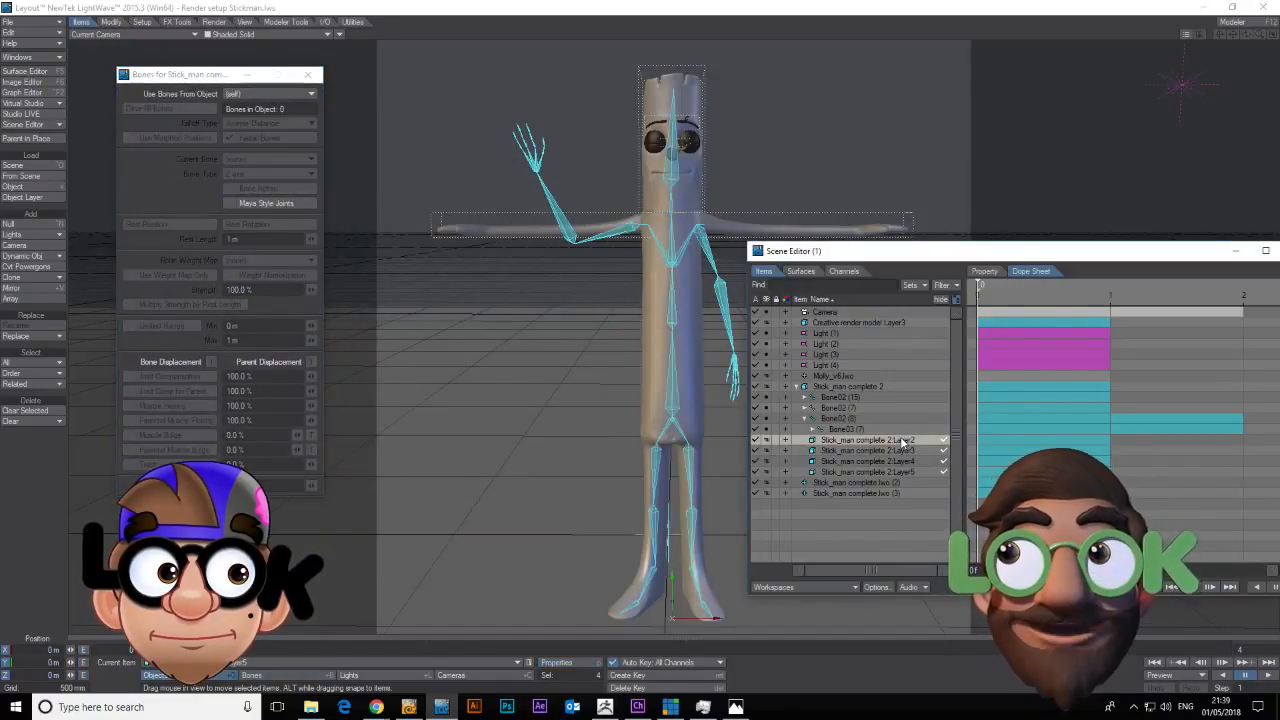
{"action": "key", "text": "p"}
{"action": "mouse_move", "coordinate": [1118, 154]}
{"action": "left_mouse_down"}
{"action": "mouse_move", "coordinate": [1032, 144]}
{"action": "mouse_move", "coordinate": [1105, 148]}
{"action": "left_mouse_up"}
{"action": "left_click", "coordinate": [268, 93]}
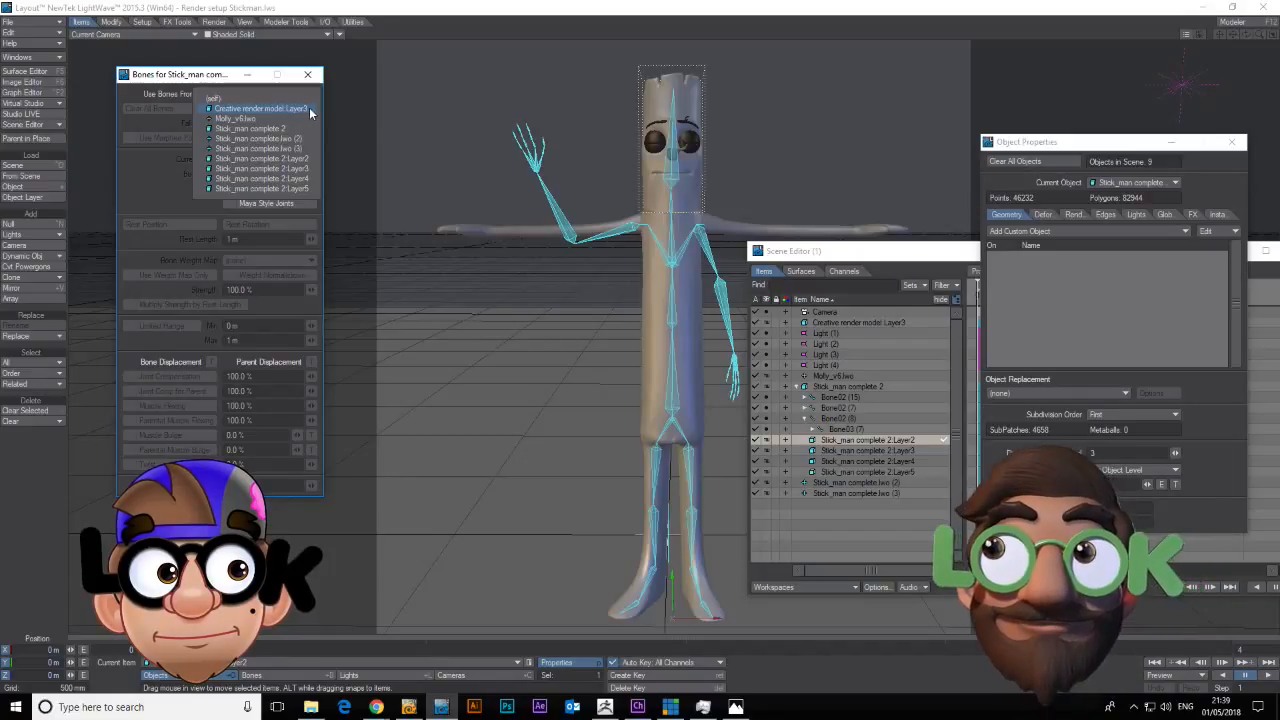
{"action": "left_click", "coordinate": [299, 126]}
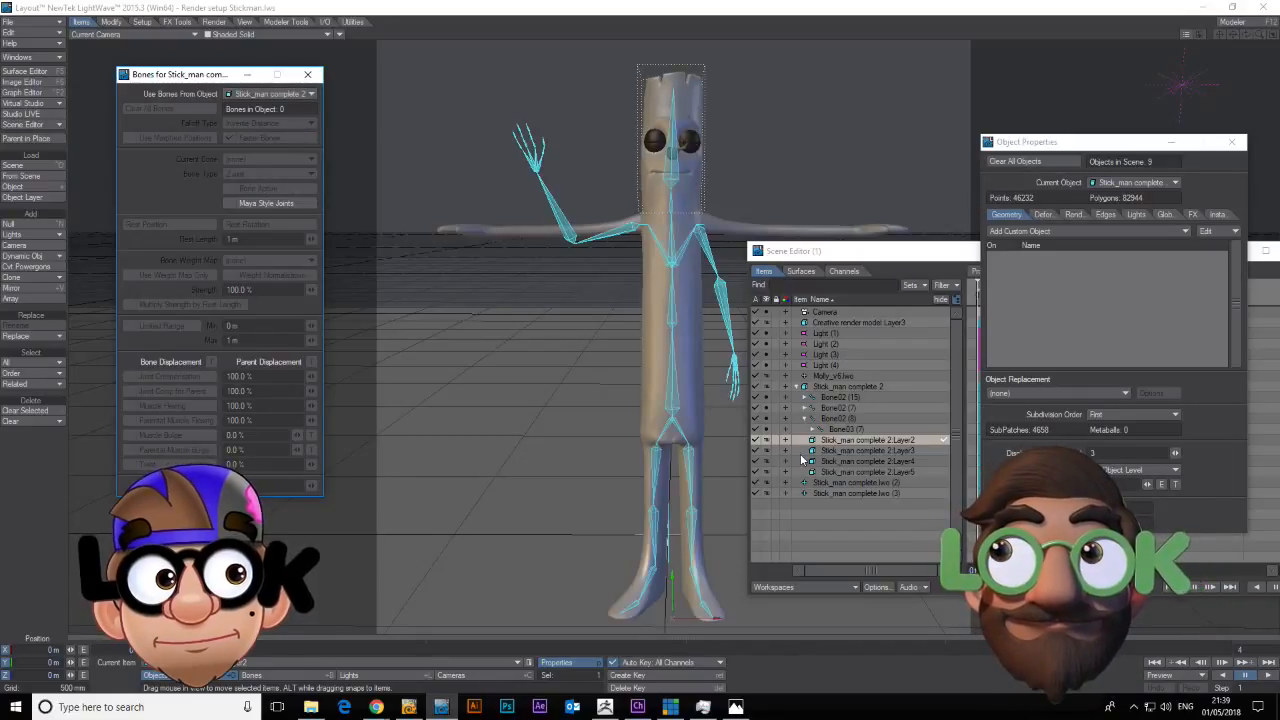
Make Layer3 and Layer4 use the bones from Stick_man complete 2.
{"action": "left_click", "coordinate": [865, 451]}
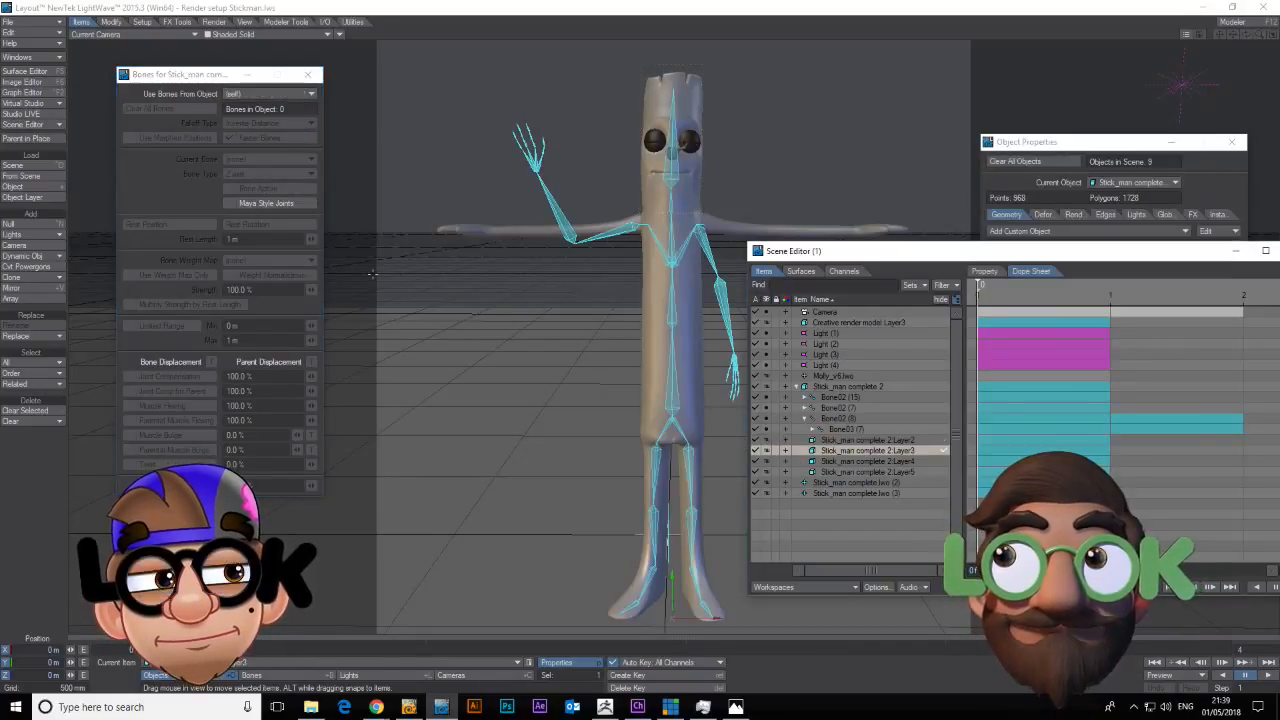
{"action": "left_click", "coordinate": [272, 93]}
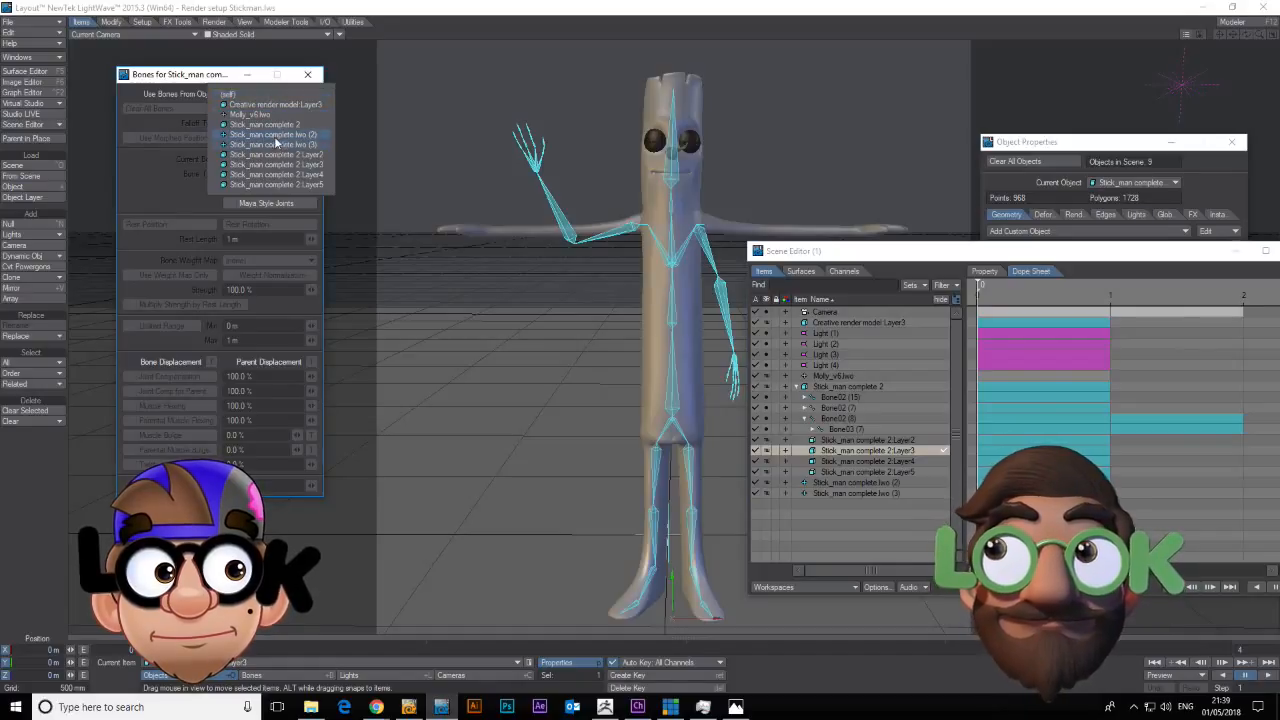
{"action": "left_click", "coordinate": [284, 124]}
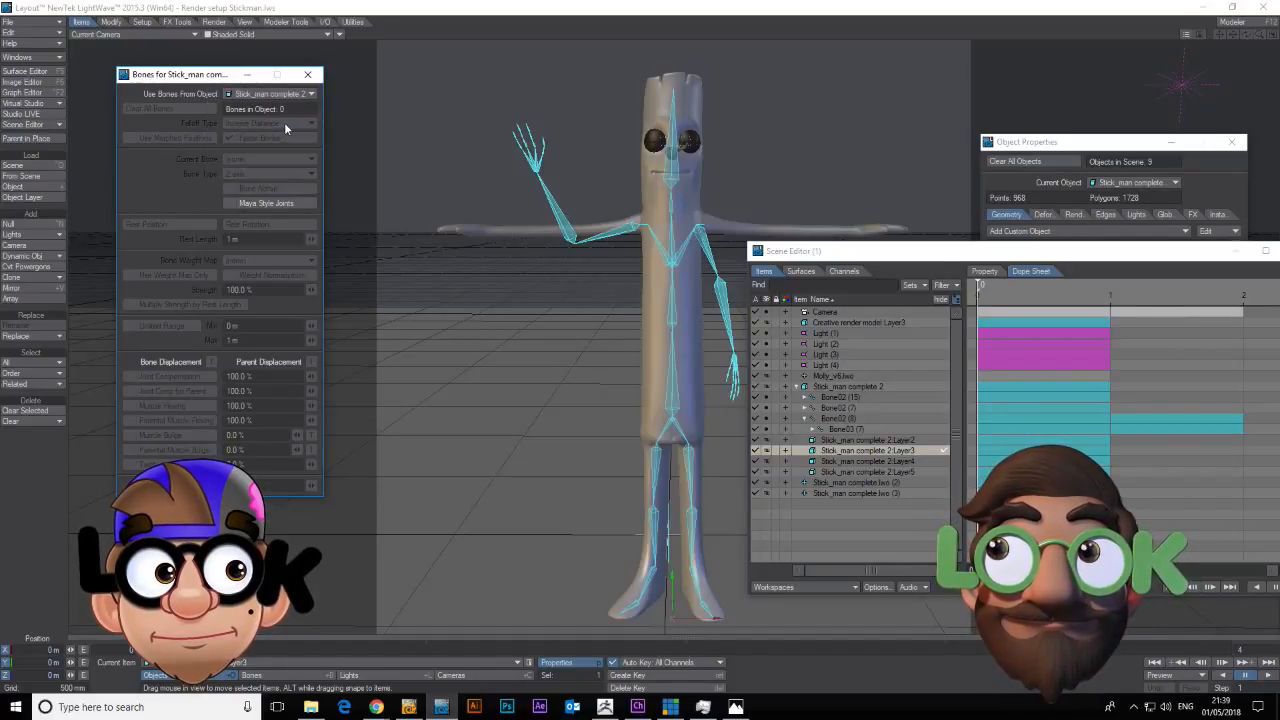
{"action": "left_click", "coordinate": [865, 461]}
{"action": "left_click", "coordinate": [262, 94]}
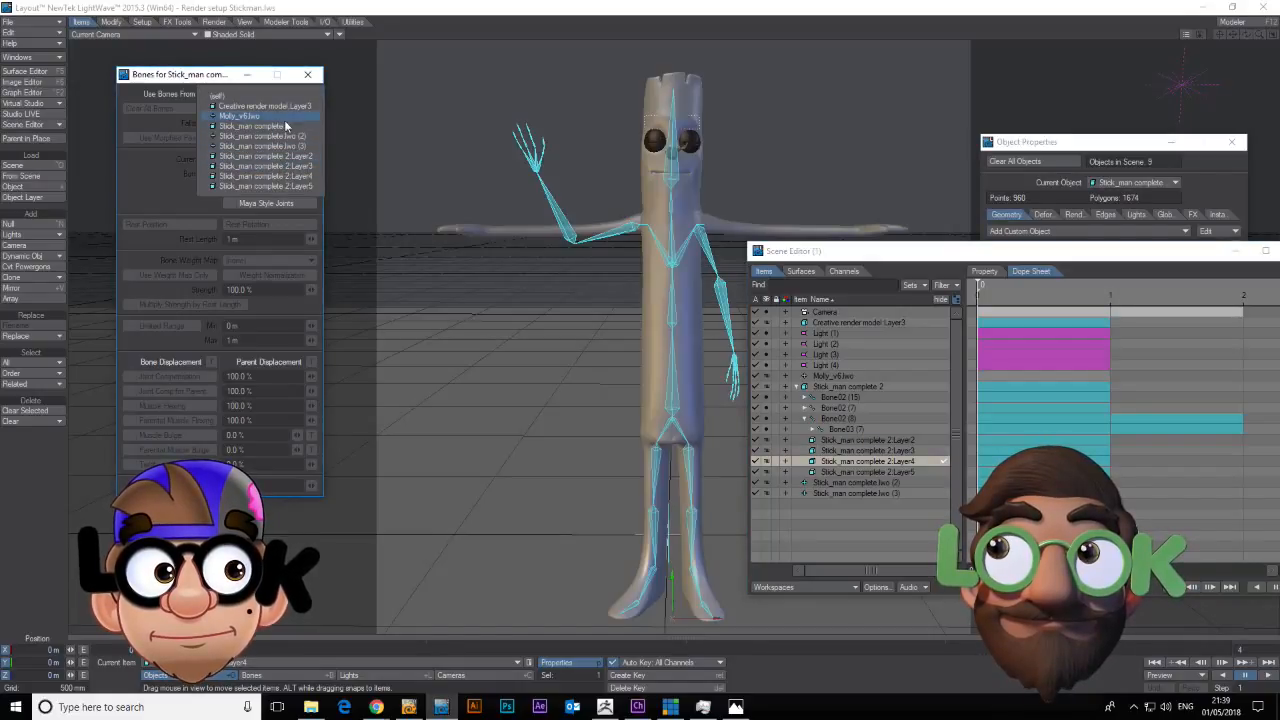
{"action": "left_click", "coordinate": [285, 126]}
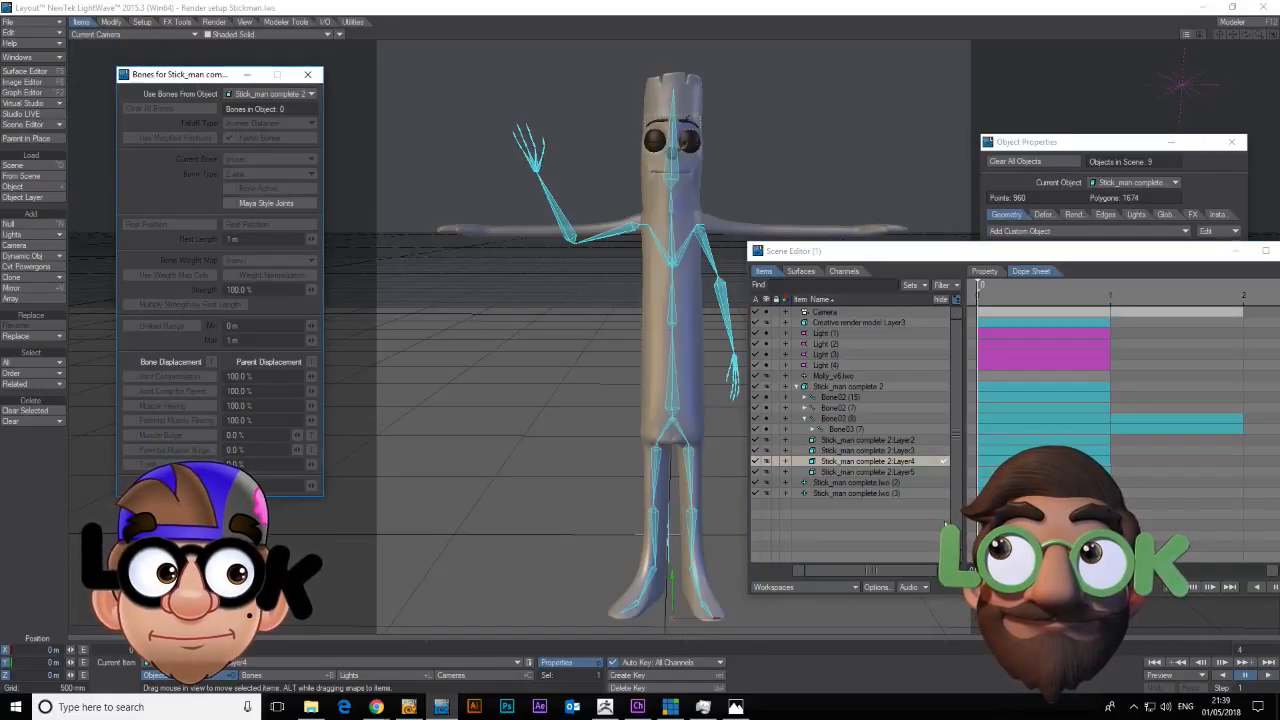
Make Layer5 use the bones from Stick_man complete 2, and close the Scene Editor.
{"action": "left_click", "coordinate": [852, 468]}
{"action": "left_click", "coordinate": [282, 94]}
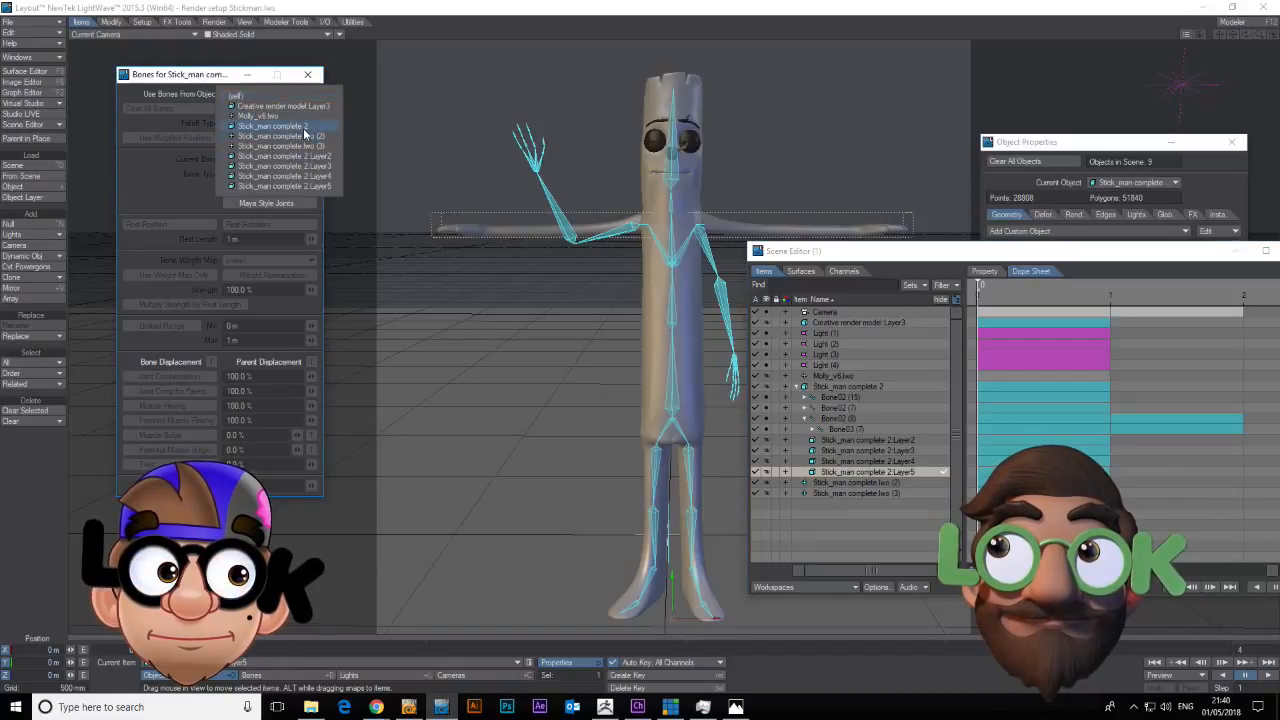
{"action": "left_click", "coordinate": [285, 126]}
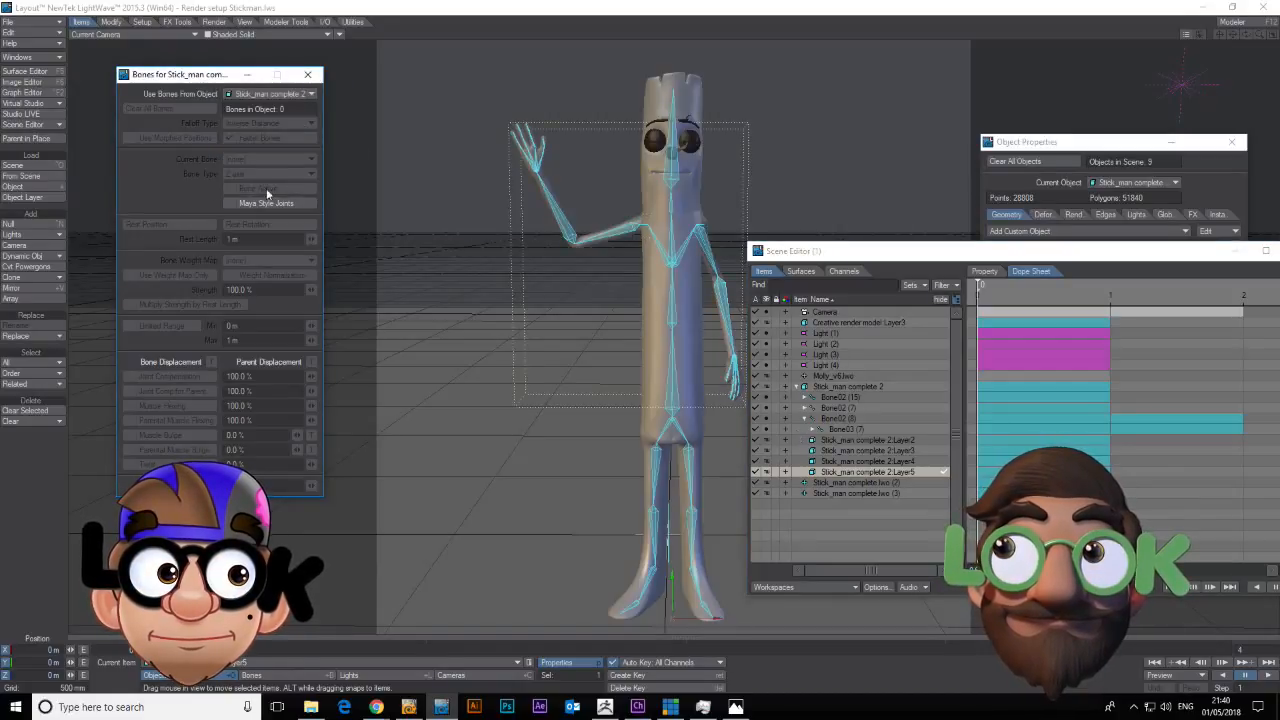
{"action": "left_click_drag", "start_coordinate": [217, 88], "coordinate": [195, 120]}
{"action": "left_click_drag", "start_coordinate": [949, 250], "coordinate": [747, 245]}
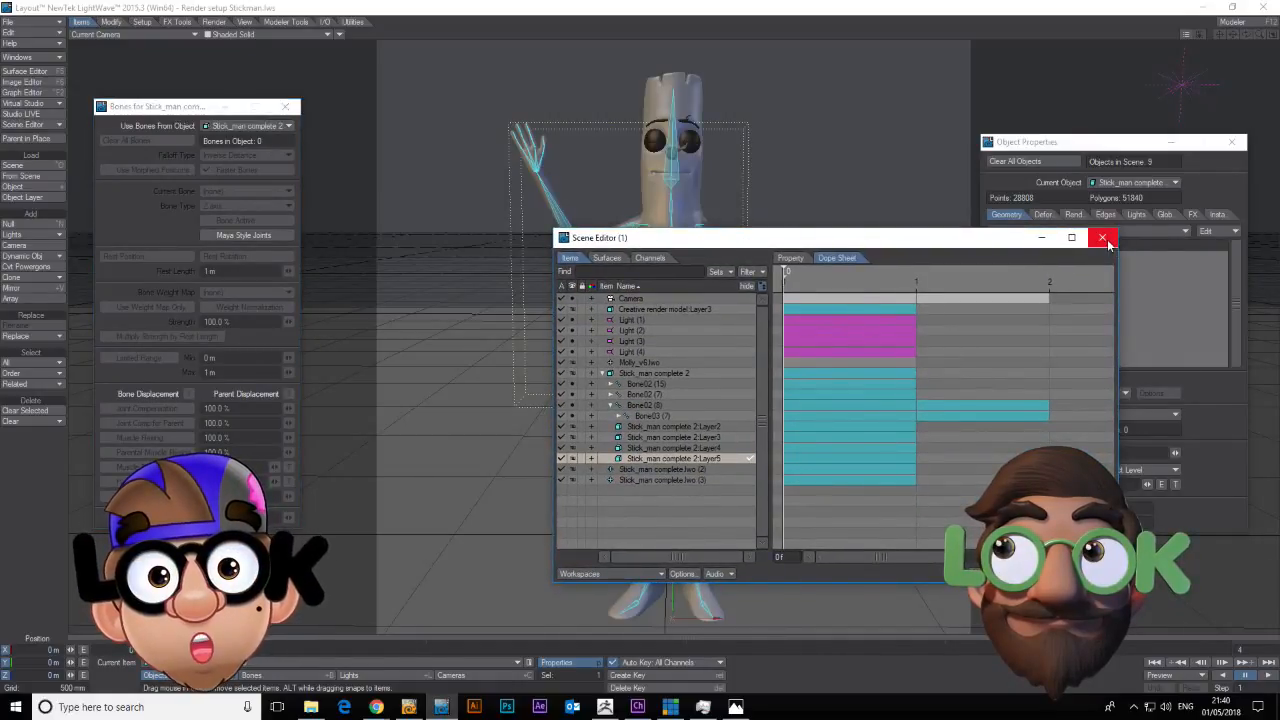
{"action": "left_click", "coordinate": [1103, 239]}
Select the forearm and upper-arm bones of the waving arm together and reset all their transforms.
{"action": "left_click", "coordinate": [633, 230]}
{"action": "left_click", "coordinate": [595, 236]}
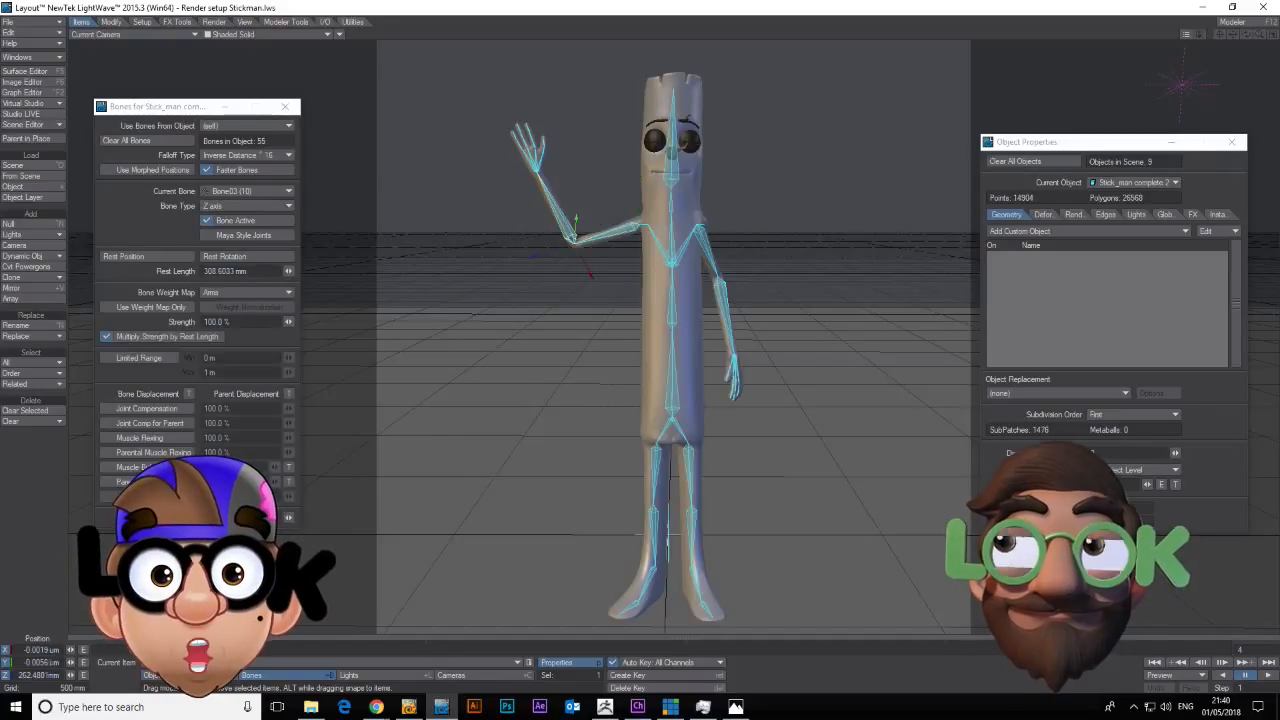
{"action": "left_click", "coordinate": [570, 241]}
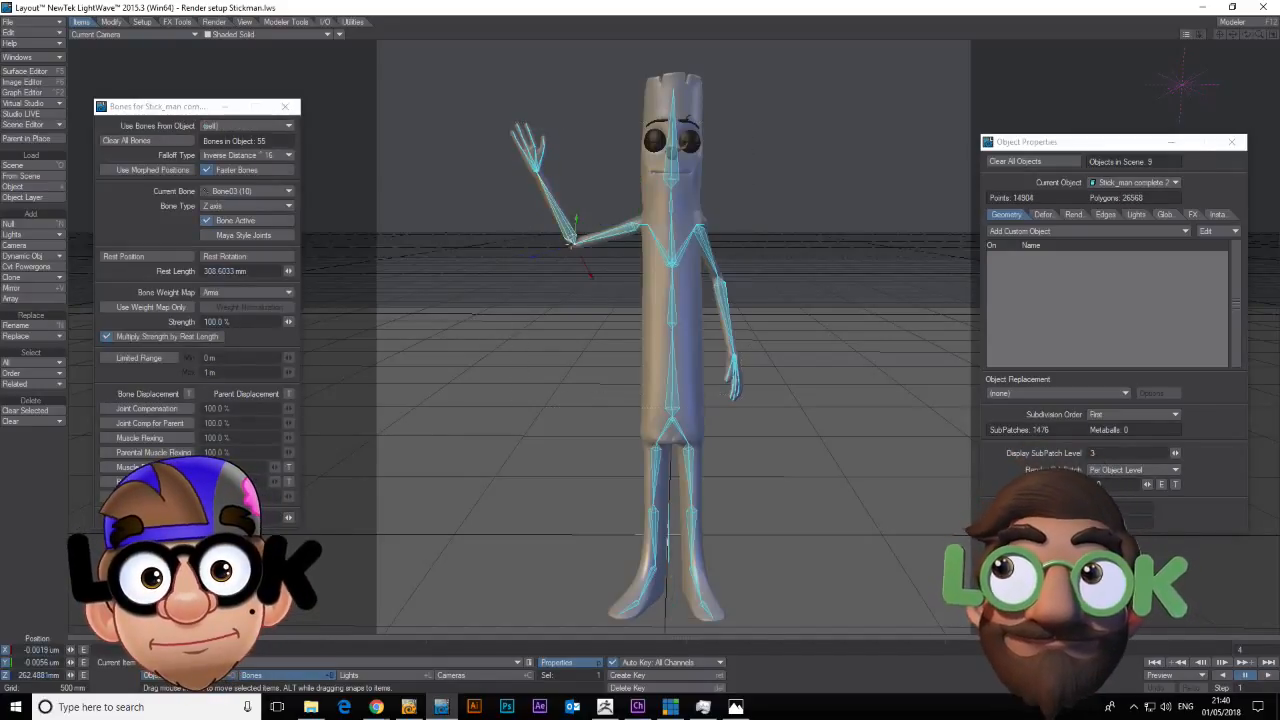
{"action": "key", "text": "y"}
{"action": "mouse_move", "coordinate": [618, 227]}
{"action": "left_mouse_down"}
{"action": "mouse_move", "coordinate": [640, 228]}
{"action": "mouse_move", "coordinate": [562, 232]}
{"action": "mouse_move", "coordinate": [622, 229]}
{"action": "left_mouse_up"}
{"action": "left_click", "coordinate": [622, 229], "text": "shift"}
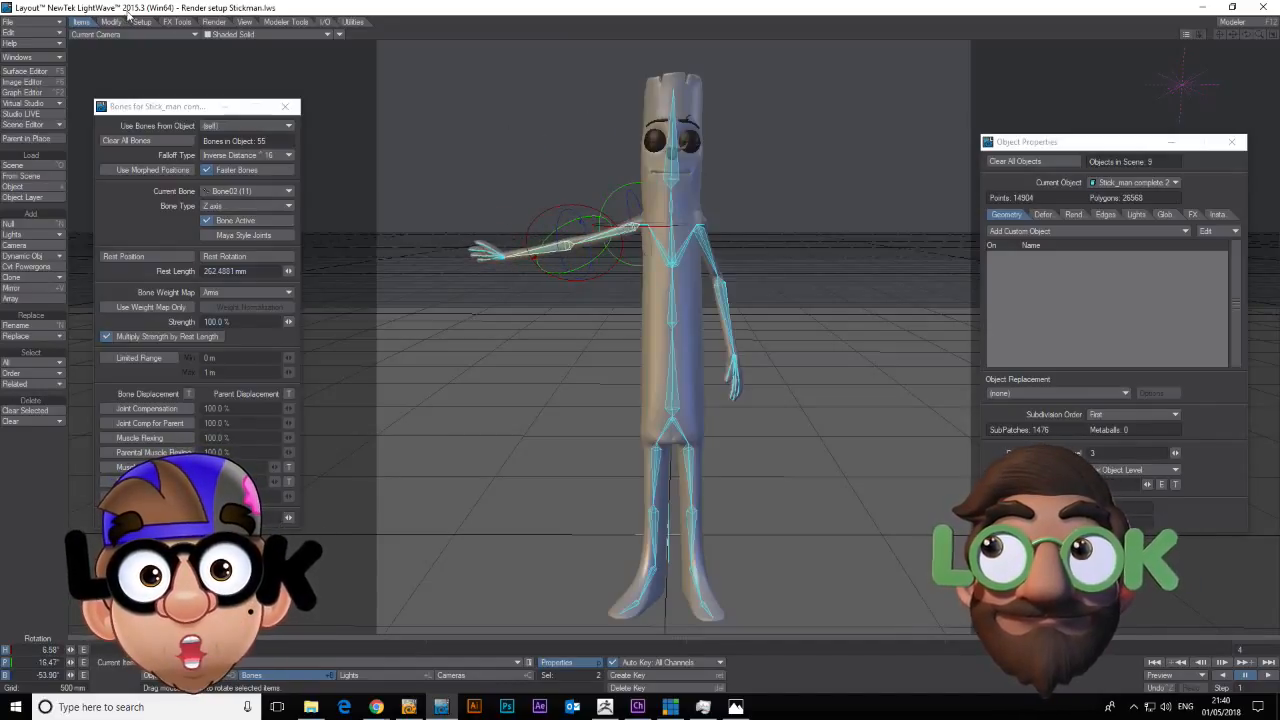
{"action": "left_click", "coordinate": [115, 21]}
{"action": "left_click", "coordinate": [30, 402]}
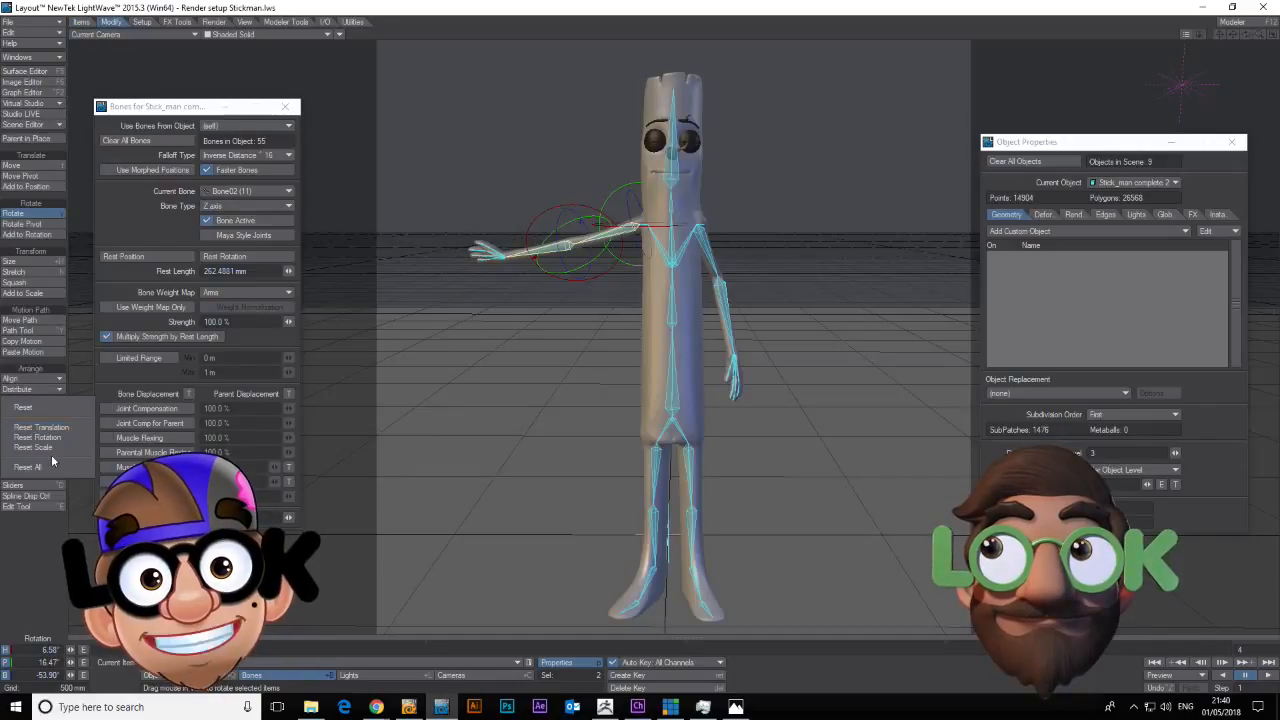
{"action": "left_click", "coordinate": [40, 466]}
Rotate the outstretched arm's upper bone down to a pitch of about 79° so the arm hangs beside the body.
{"action": "key", "text": "t"}
{"action": "left_click", "coordinate": [631, 225]}
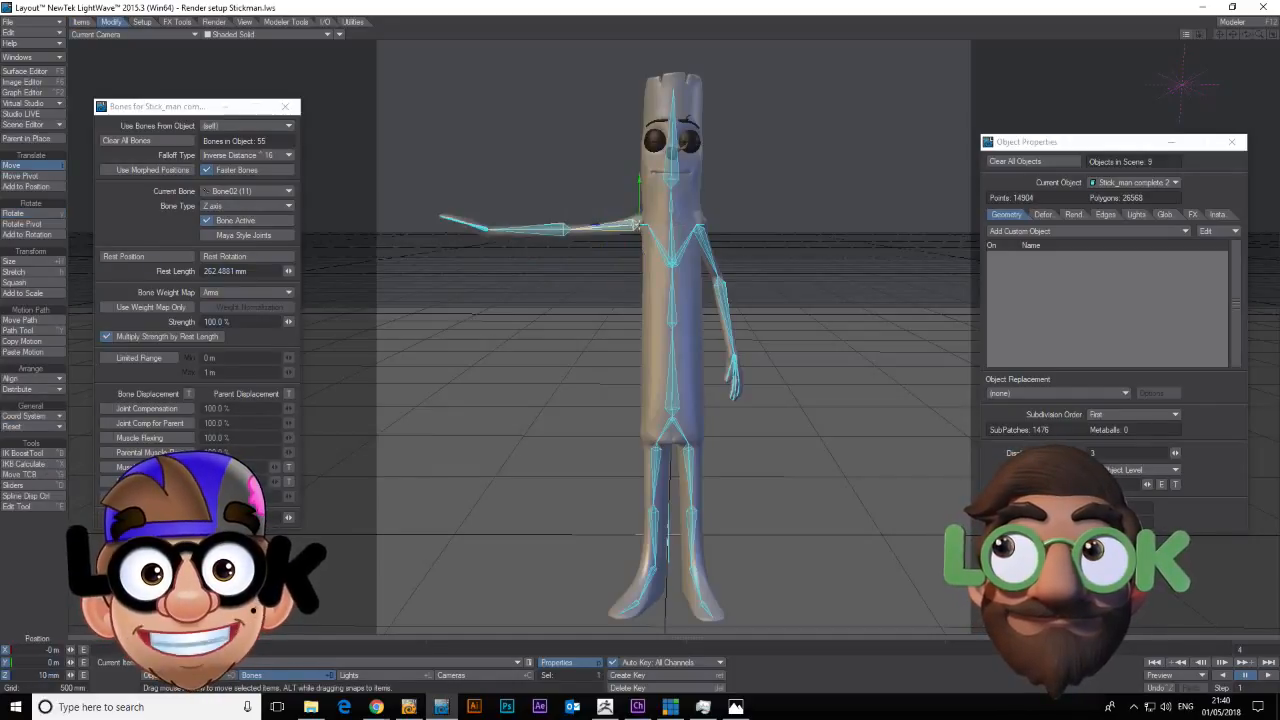
{"action": "key", "text": "y"}
{"action": "left_click_drag", "start_coordinate": [601, 222], "coordinate": [629, 267]}
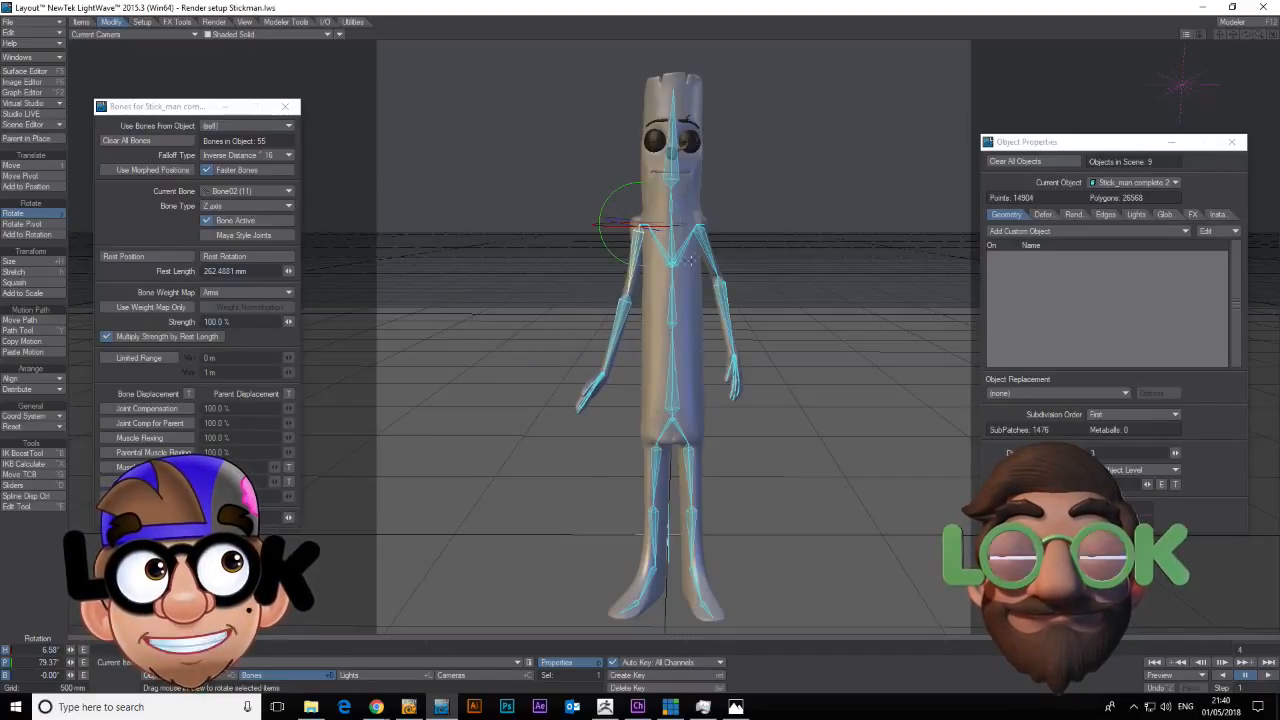
Rotate the lowered arm's forearm bone inward to a heading of about -14°, and try a small adjustment on the hand bone below it.
{"action": "left_click", "coordinate": [625, 316]}
{"action": "left_click_drag", "start_coordinate": [647, 300], "coordinate": [662, 302]}
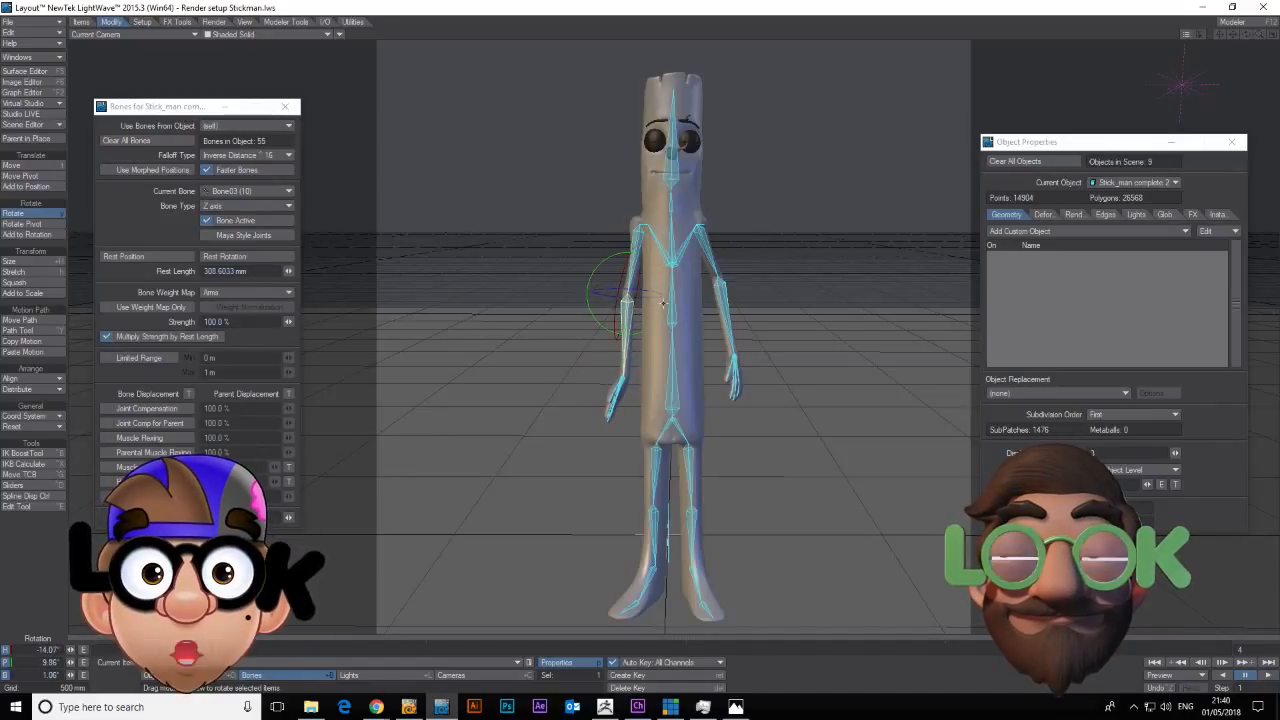
{"action": "key", "text": "Down"}
{"action": "left_click_drag", "start_coordinate": [650, 346], "coordinate": [662, 346]}
{"action": "key", "text": "Up"}
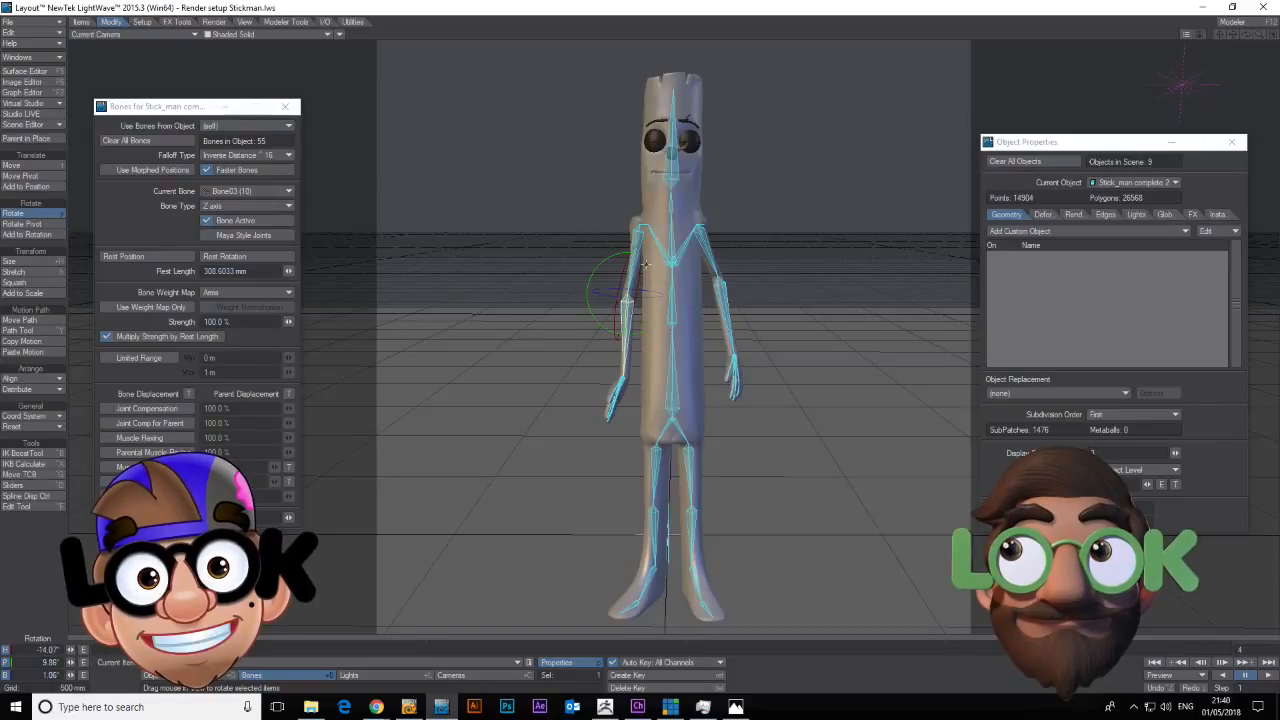
Select the lowered arm's upper bone and shift it at the shoulder to about Y -31 mm and Z 7.6 mm, working in the back view.
{"action": "key", "text": "4"}
{"action": "mouse_move", "coordinate": [1246, 34]}
{"action": "left_mouse_down"}
{"action": "mouse_move", "coordinate": [1274, 36]}
{"action": "mouse_move", "coordinate": [1257, 36]}
{"action": "left_mouse_up"}
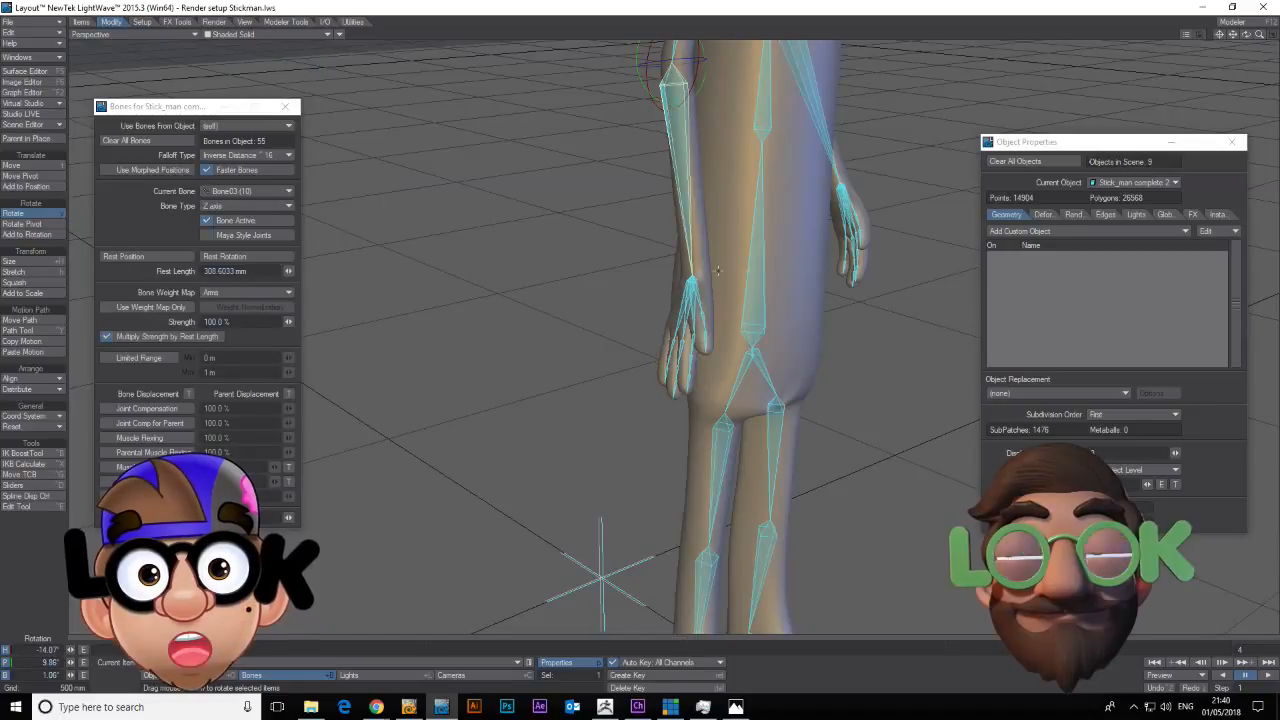
{"action": "left_click_drag", "start_coordinate": [1246, 35], "coordinate": [1160, 35]}
{"action": "left_click", "coordinate": [650, 139]}
{"action": "key", "text": "2"}
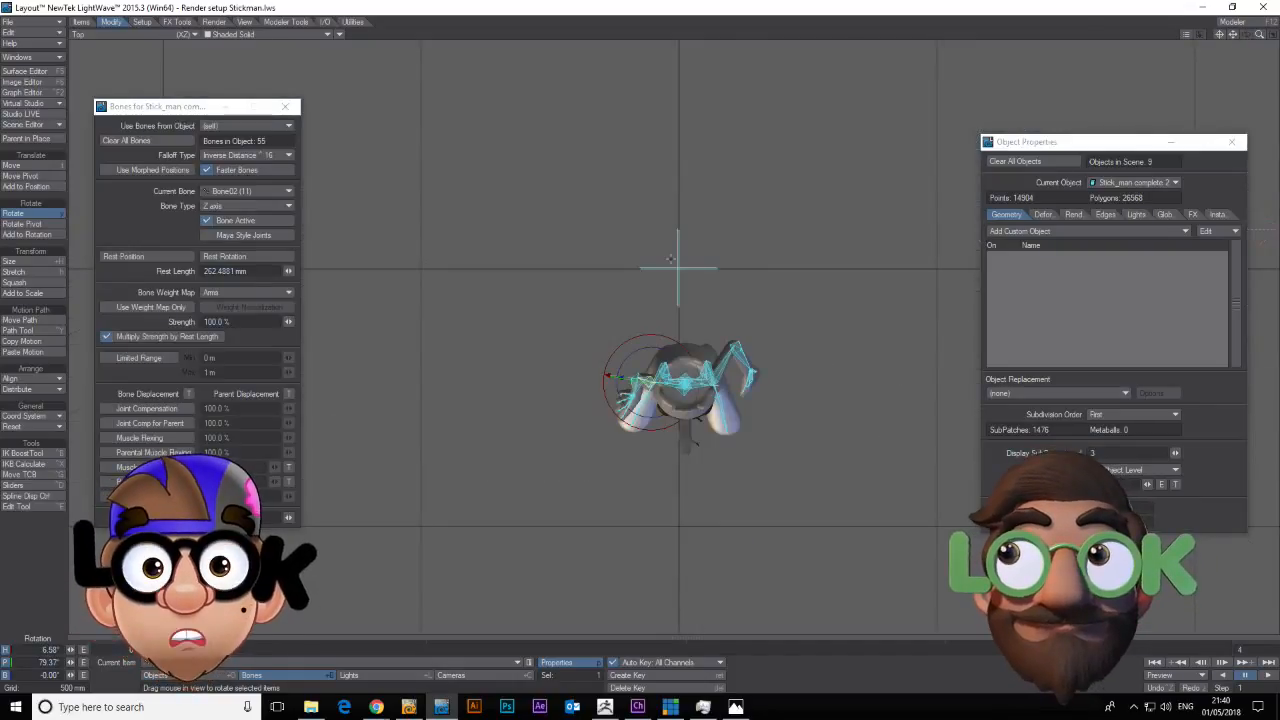
{"action": "key", "text": "3"}
{"action": "key", "text": "2"}
{"action": "key", "text": "3"}
{"action": "key", "text": "4"}
{"action": "key", "text": "5"}
{"action": "key", "text": "1"}
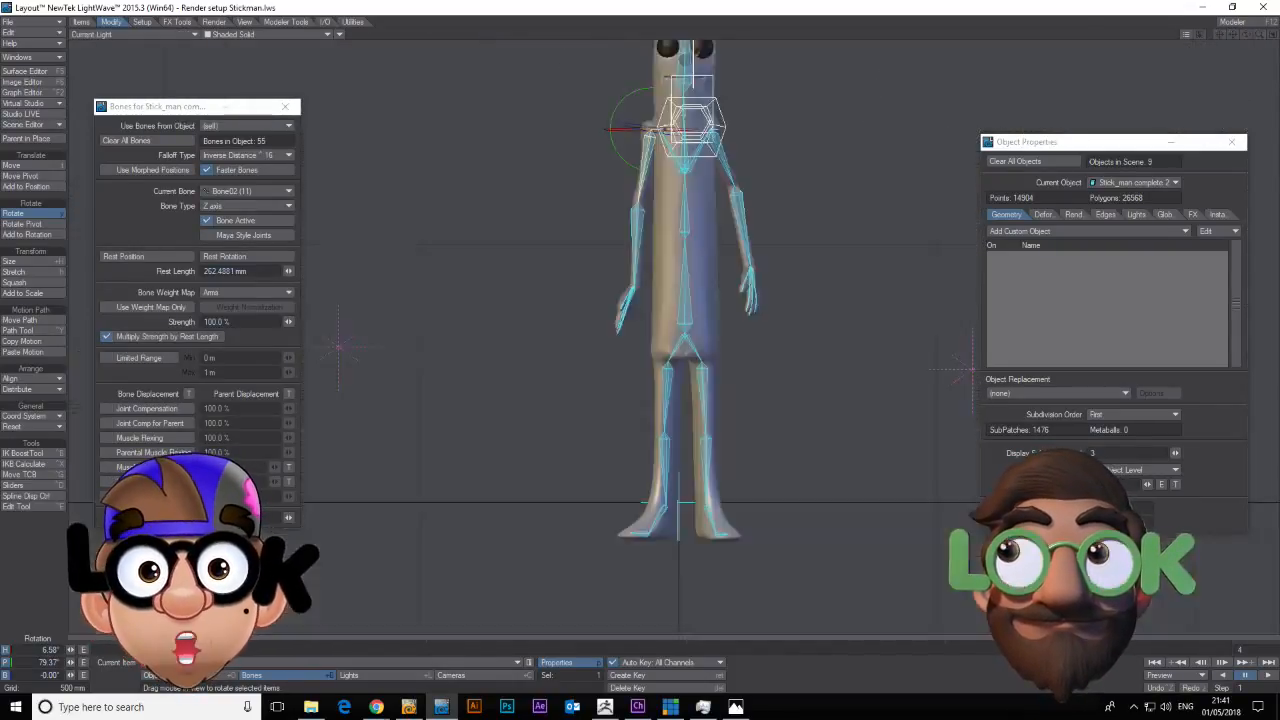
{"action": "key", "text": "t"}
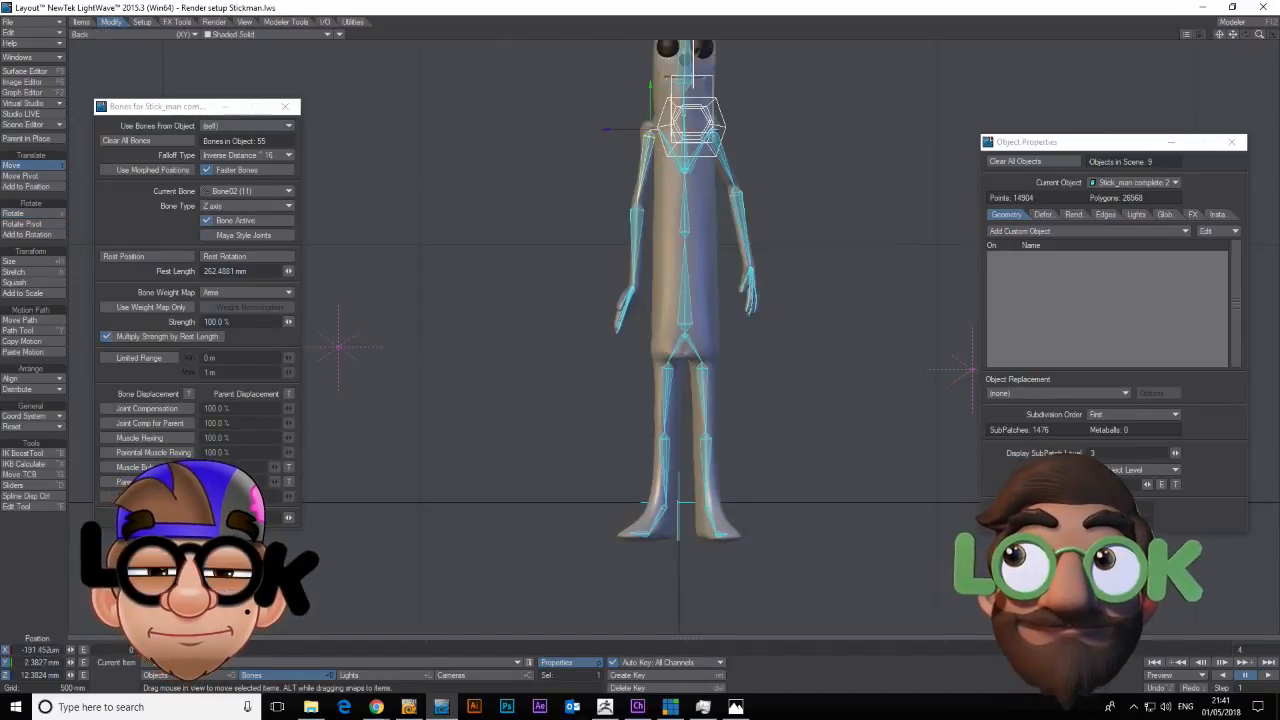
{"action": "left_click_drag", "start_coordinate": [713, 176], "coordinate": [712, 176]}
Move the upper-arm bone back up into the shoulder, to about Y 4.3 mm and Z -1.4 mm, and rotate its heading to about 27°.
{"action": "key", "text": "4"}
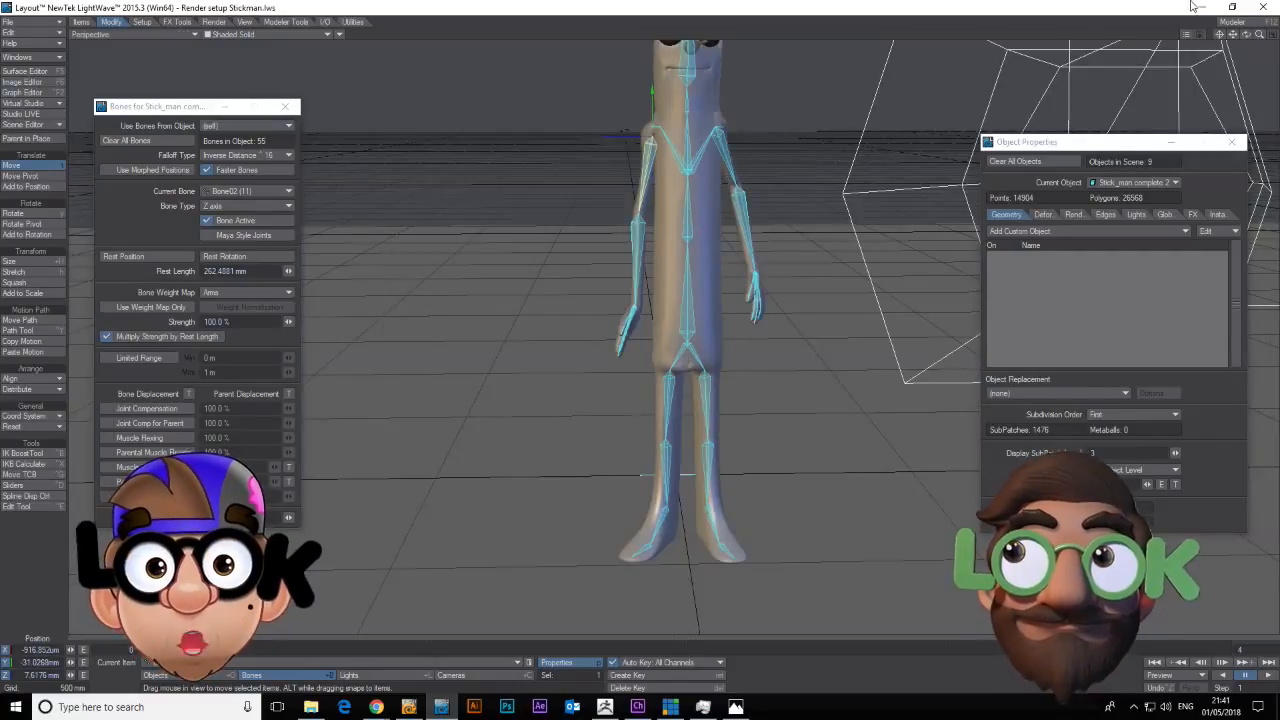
{"action": "left_click_drag", "start_coordinate": [1246, 34], "coordinate": [1216, 34]}
{"action": "left_click_drag", "start_coordinate": [653, 97], "coordinate": [653, 84]}
{"action": "left_click_drag", "start_coordinate": [608, 131], "coordinate": [612, 131]}
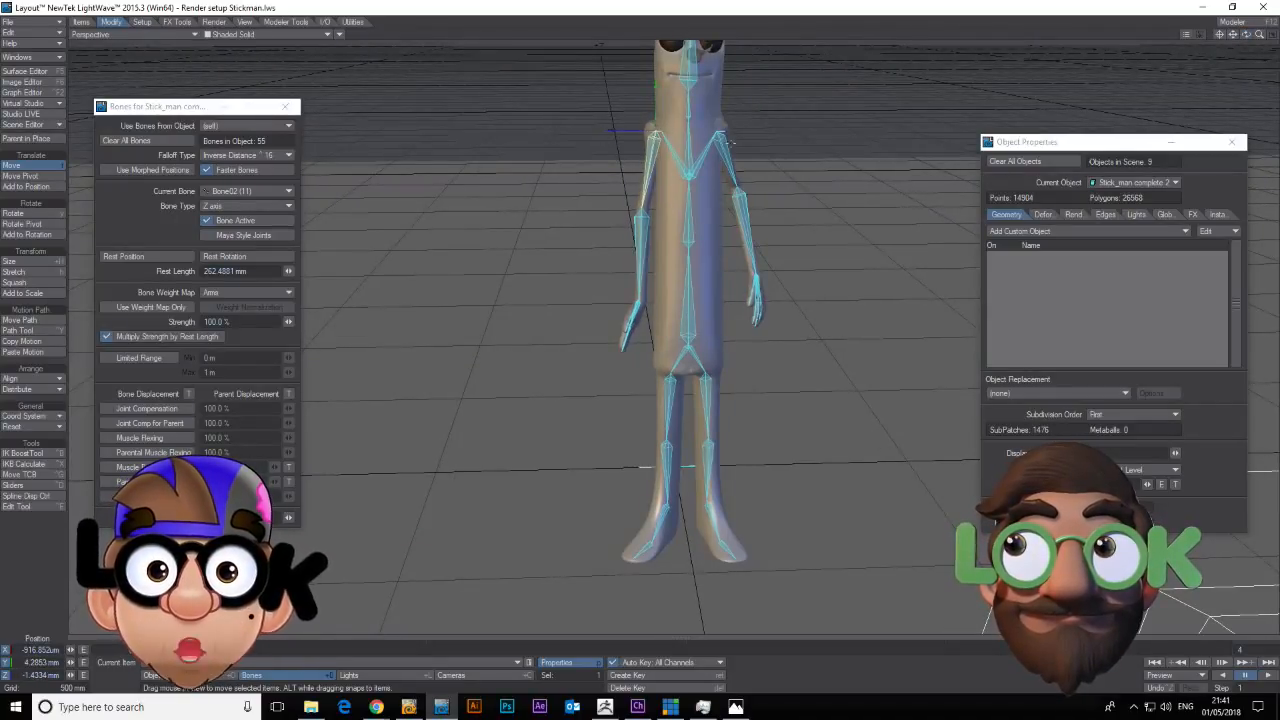
{"action": "key", "text": "y"}
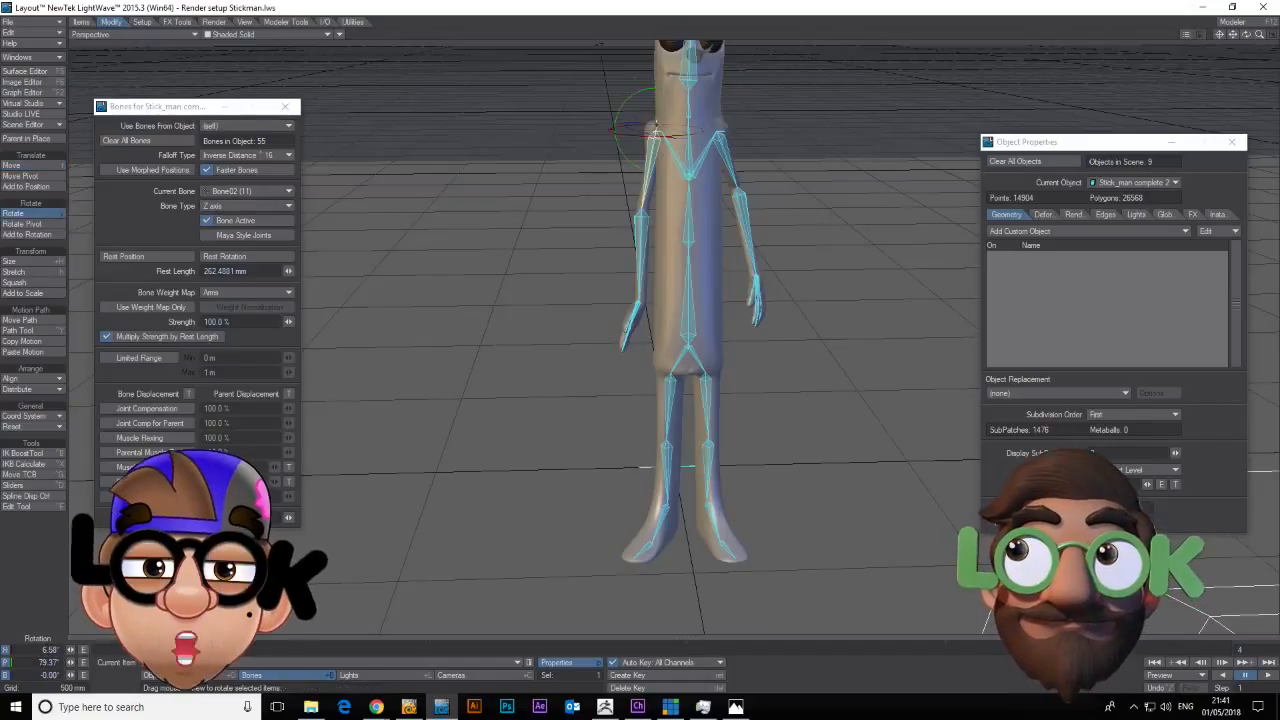
{"action": "left_click_drag", "start_coordinate": [683, 129], "coordinate": [662, 241]}
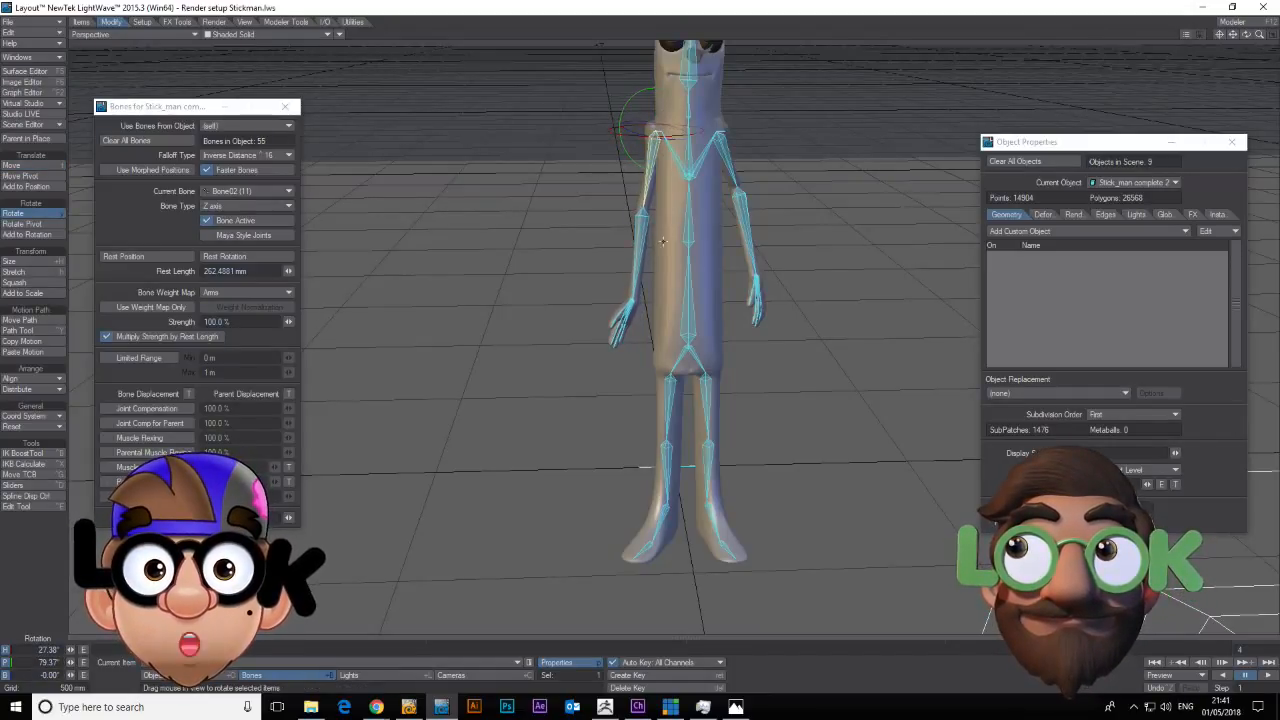
Shift the lowered arm's upper bone to about Y -10.3 mm and Z 5.6 mm at the shoulder, working in the camera view.
{"action": "left_click_drag", "start_coordinate": [640, 293], "coordinate": [659, 281]}
{"action": "right_click_drag", "start_coordinate": [648, 221], "coordinate": [639, 224]}
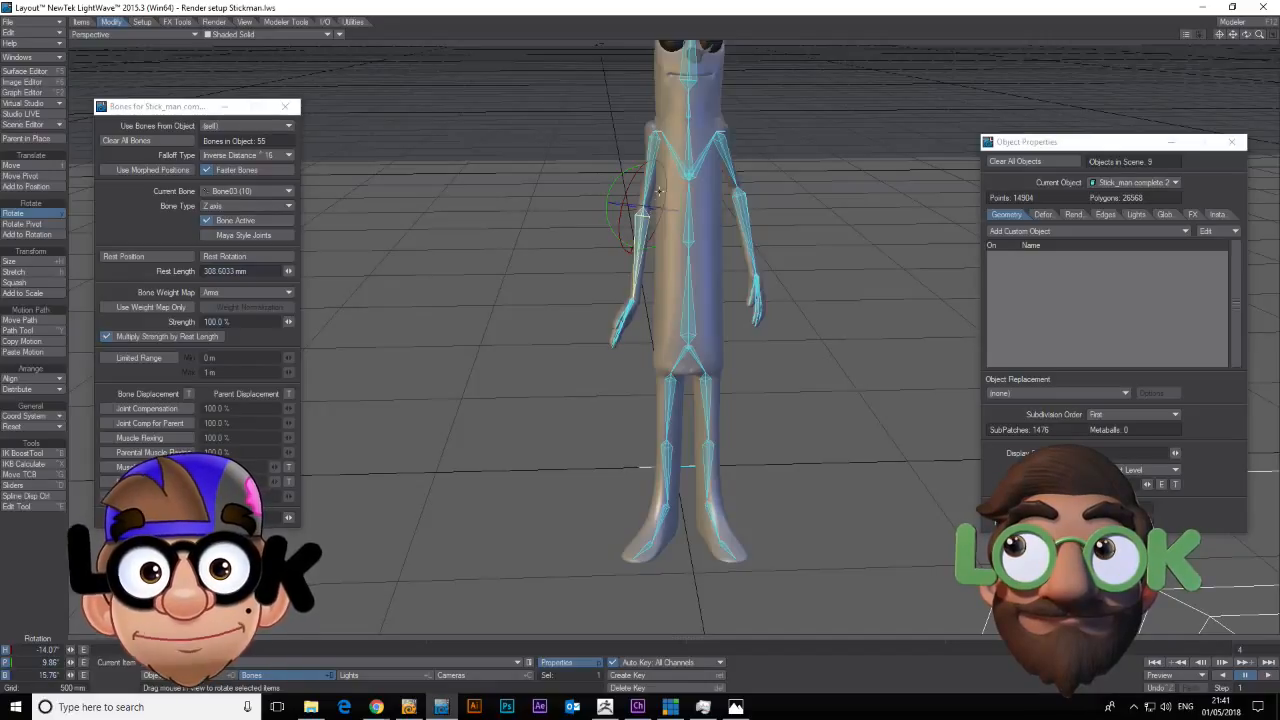
{"action": "key", "text": "5"}
{"action": "key", "text": "6"}
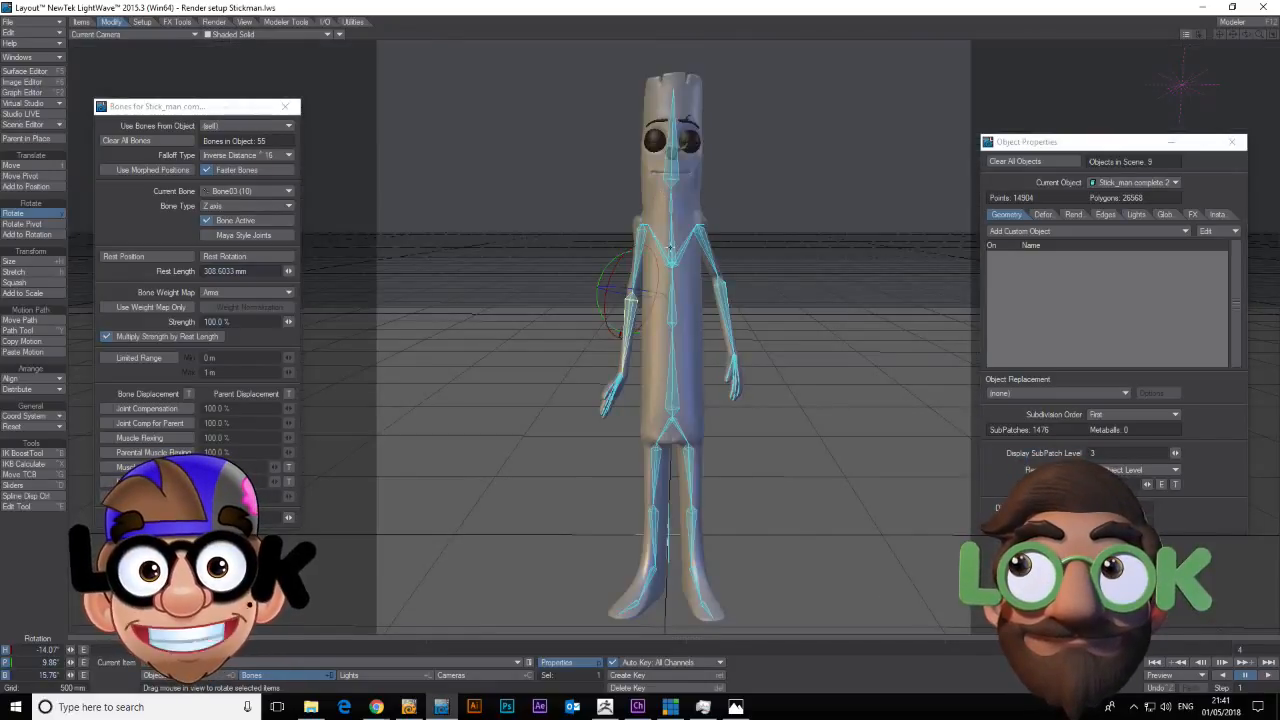
{"action": "key", "text": "Up"}
{"action": "key", "text": "t"}
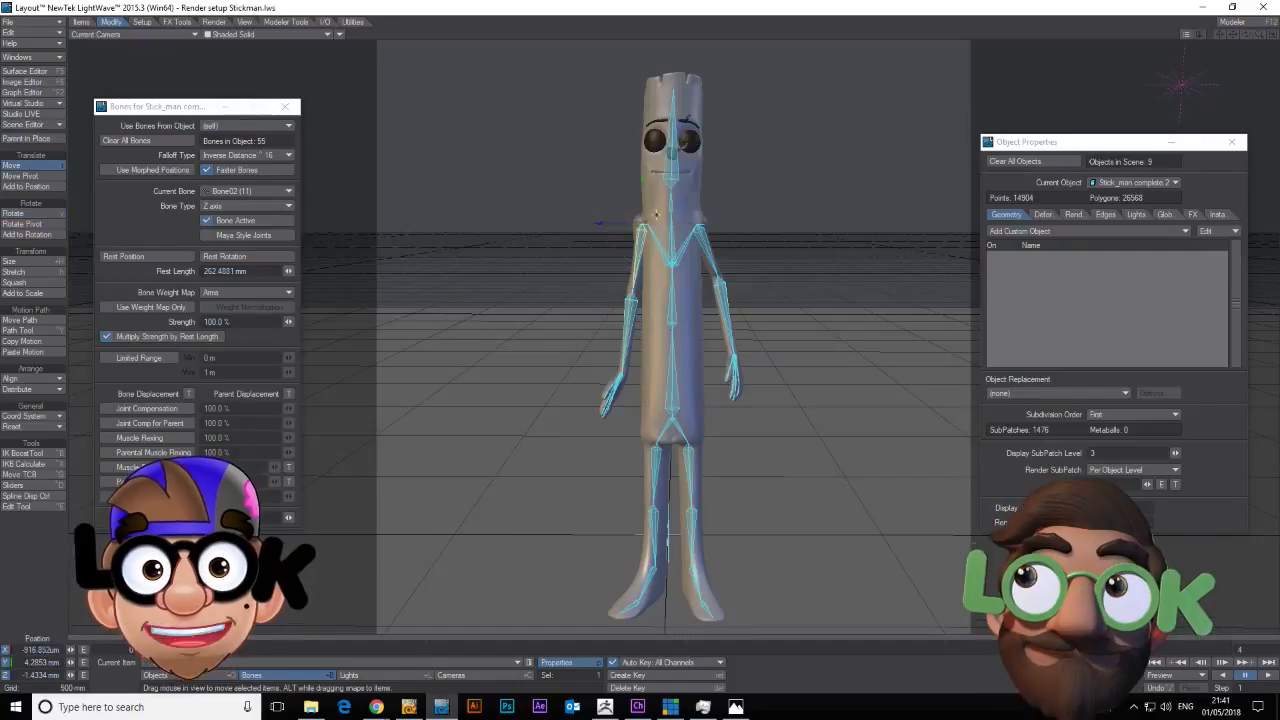
{"action": "left_click_drag", "start_coordinate": [600, 223], "coordinate": [644, 222]}
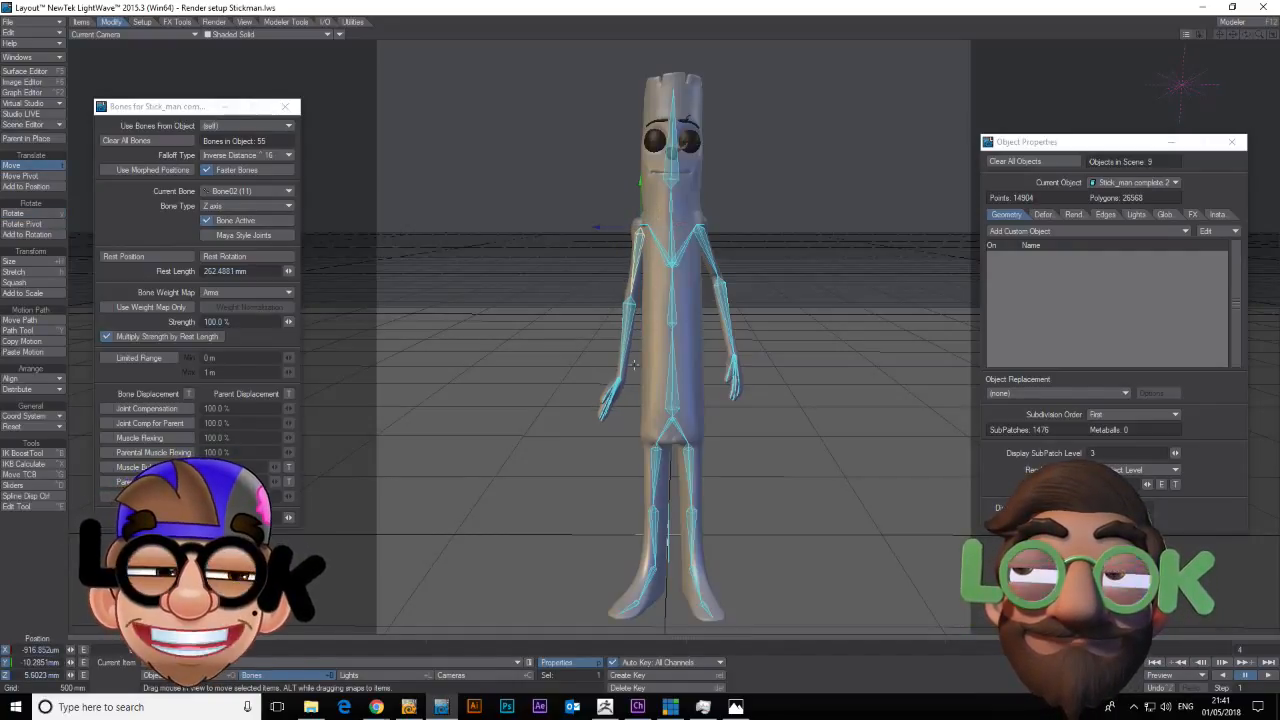
Rotate the same arm's hand bones to a heading of about -42° and a pitch of 6.3° so the hand hangs straight.
{"action": "key", "text": "shift+o"}
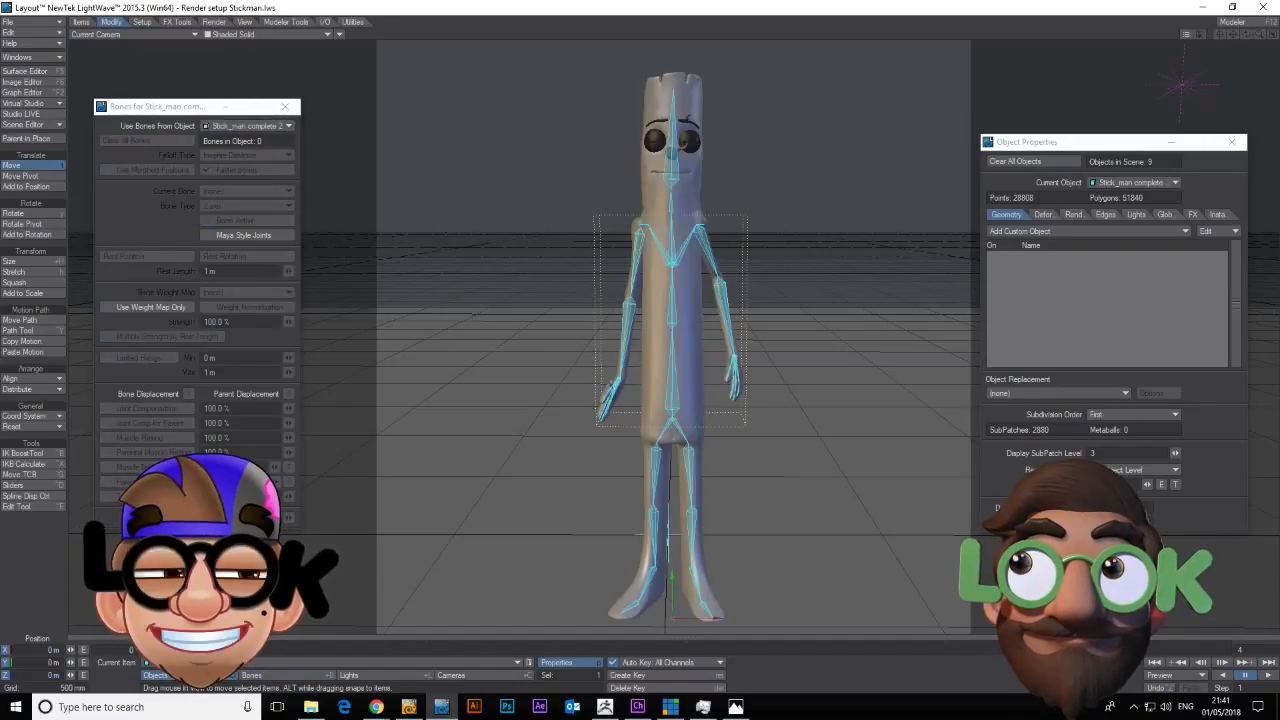
{"action": "key", "text": "shift+b"}
{"action": "left_click", "coordinate": [615, 378]}
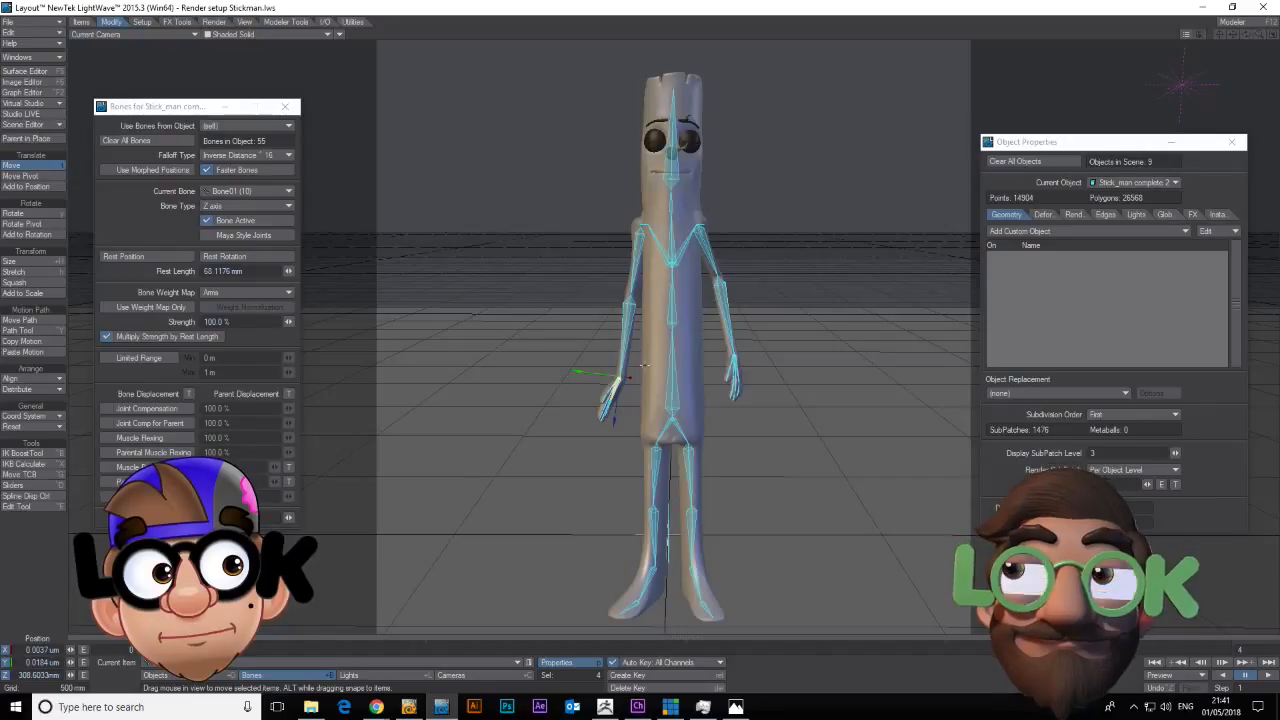
{"action": "key", "text": "y"}
{"action": "left_click_drag", "start_coordinate": [651, 357], "coordinate": [648, 376]}
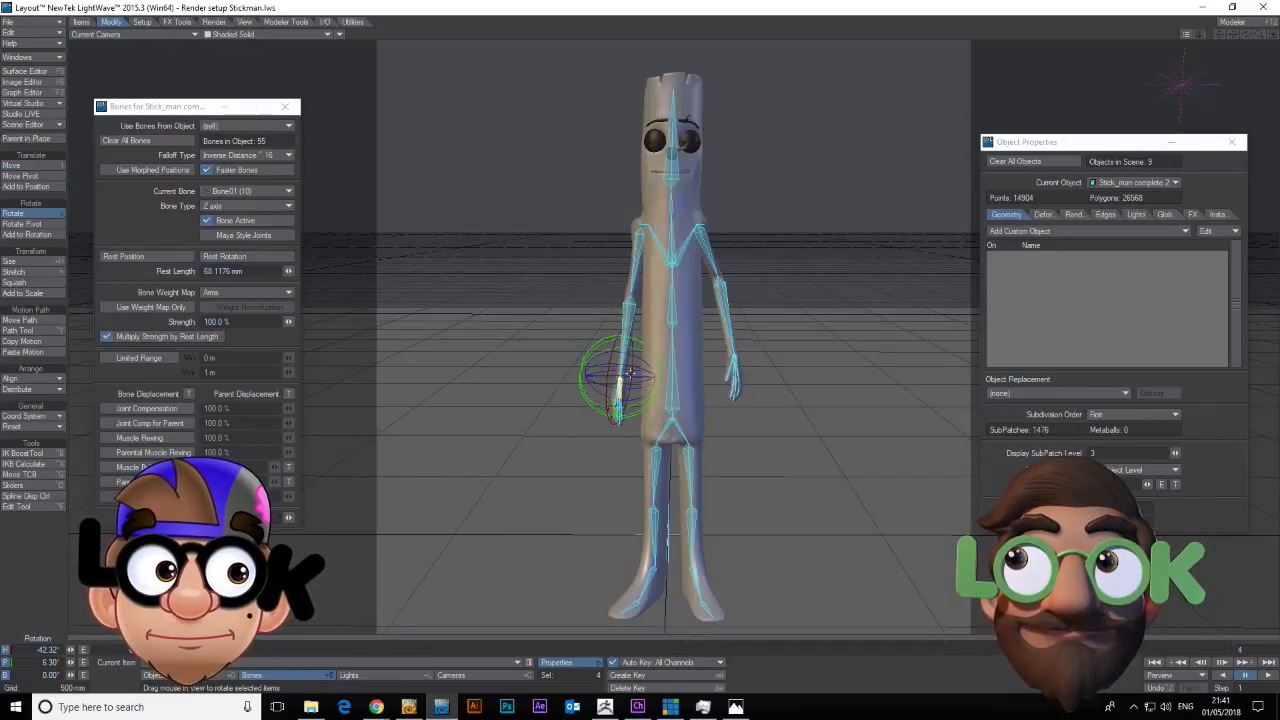
Change the coordinate system, swing that arm's upper bone slightly outward, and rotate its forearm bone to about -23.6° heading and 21.2° pitch.
{"action": "left_click", "coordinate": [633, 285]}
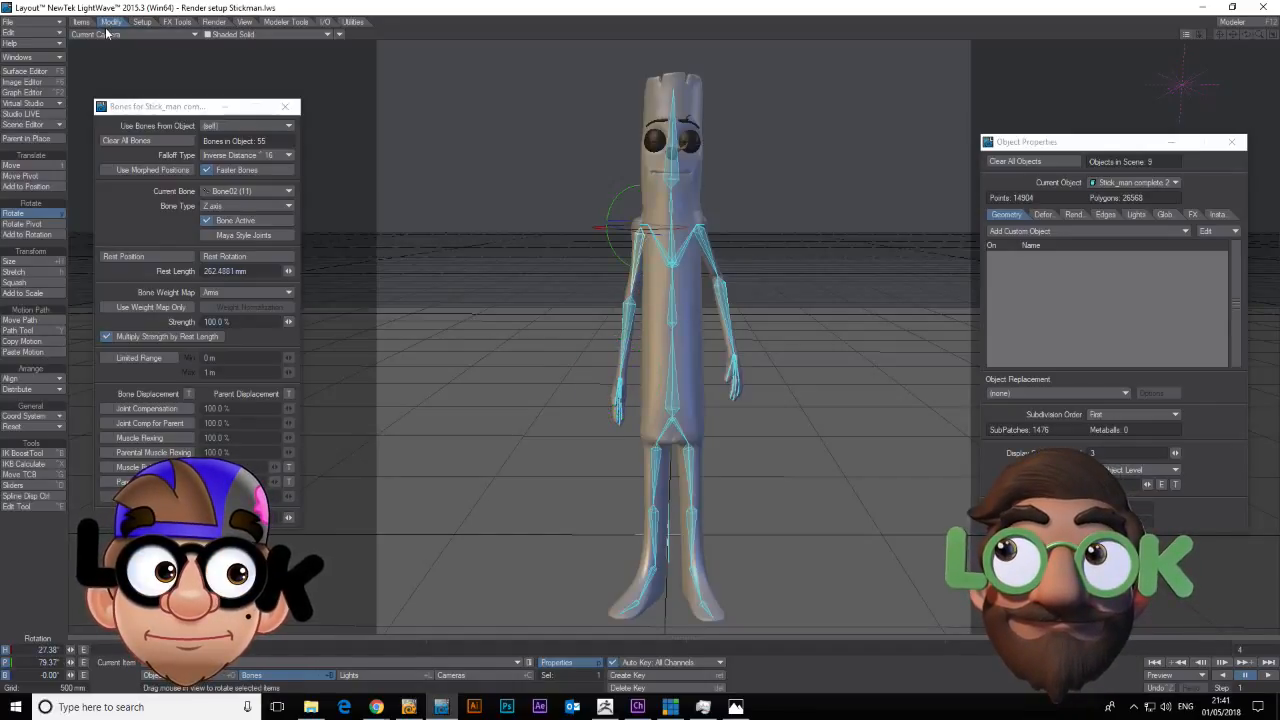
{"action": "left_click", "coordinate": [38, 416]}
{"action": "left_click", "coordinate": [70, 406]}
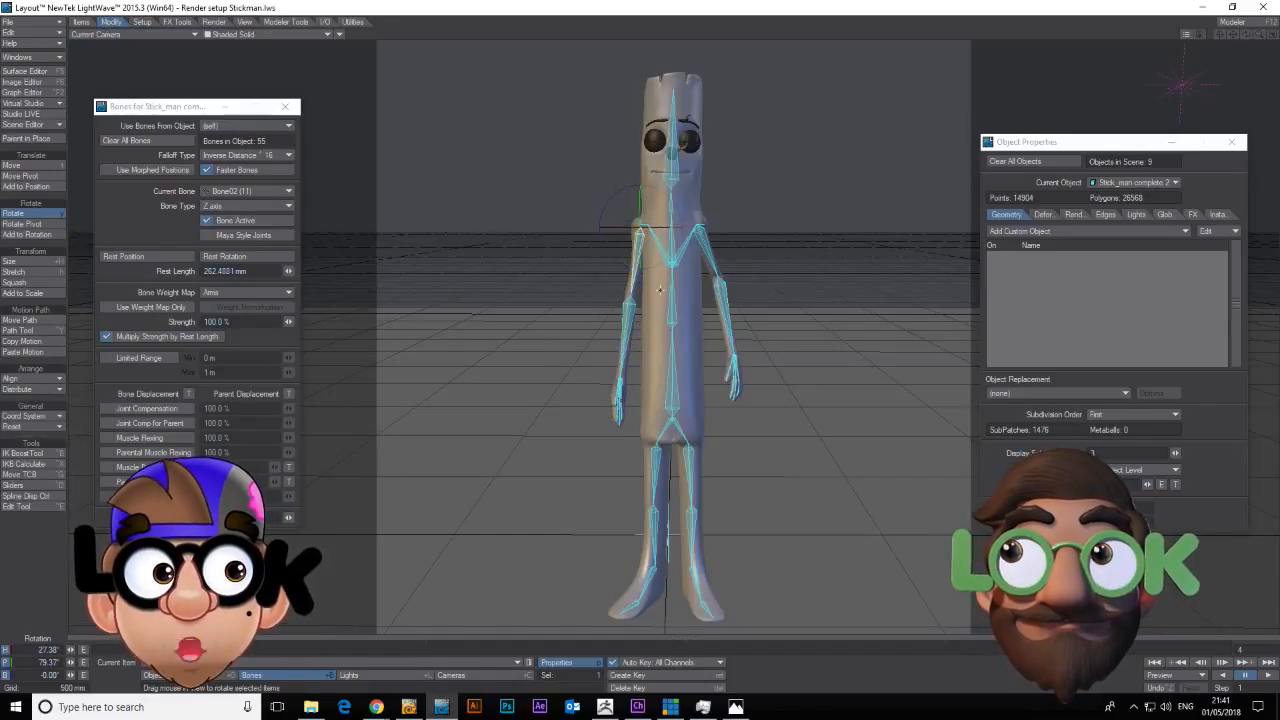
{"action": "left_click_drag", "start_coordinate": [641, 200], "coordinate": [680, 208]}
{"action": "left_click", "coordinate": [647, 263]}
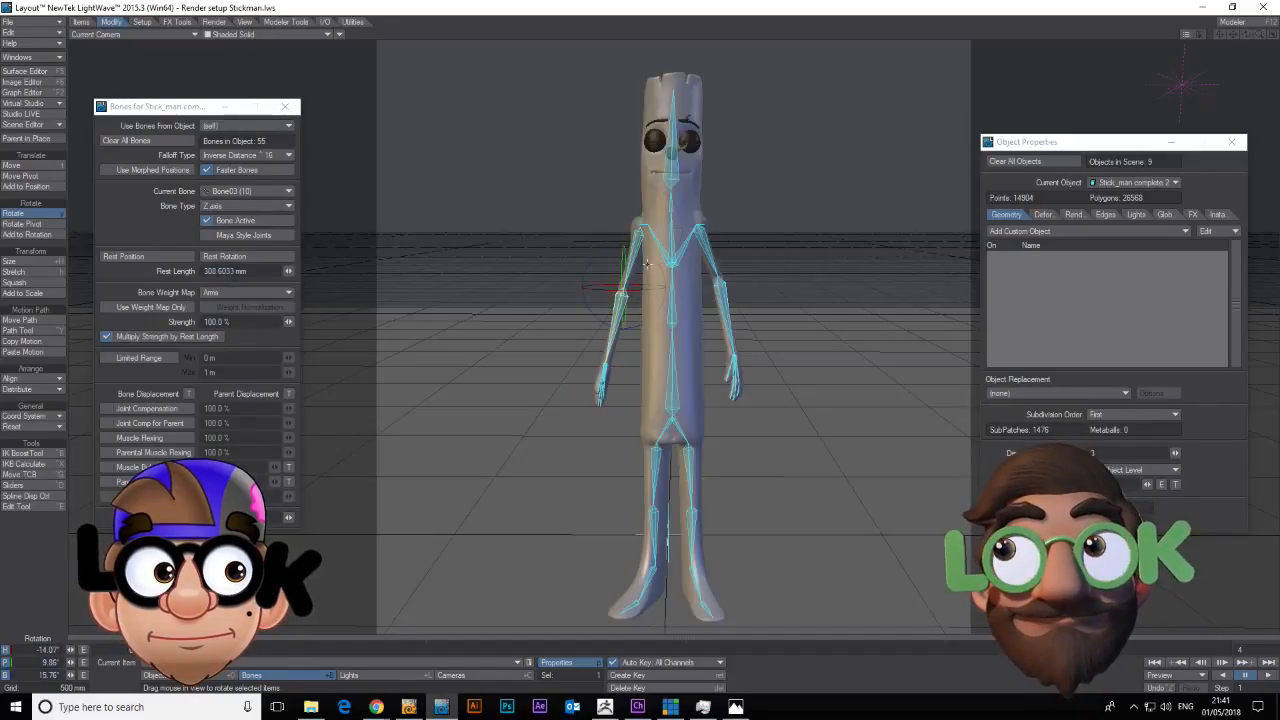
{"action": "mouse_move", "coordinate": [625, 292]}
{"action": "left_mouse_down"}
{"action": "mouse_move", "coordinate": [612, 293]}
{"action": "mouse_move", "coordinate": [639, 306]}
{"action": "mouse_move", "coordinate": [620, 292]}
{"action": "left_mouse_up"}
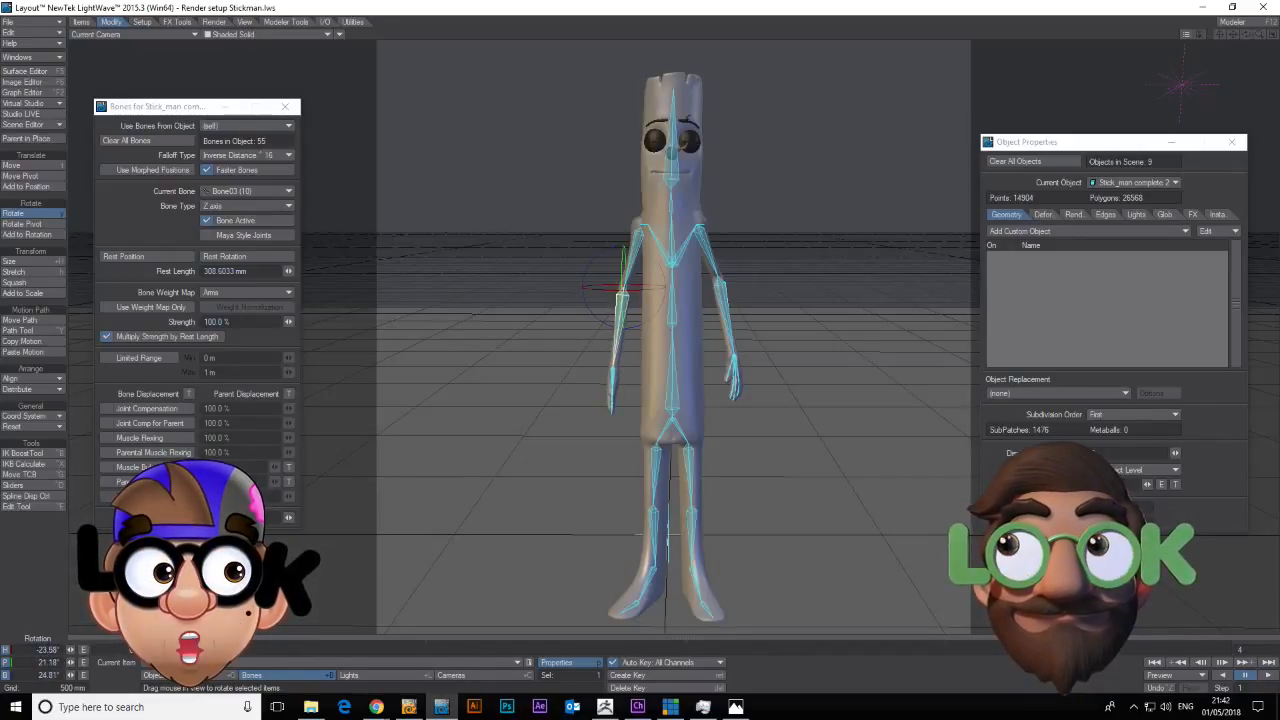
Move the opposite arm's upper bone outward at the shoulder to about Z -4.2 mm.
{"action": "left_click", "coordinate": [706, 240]}
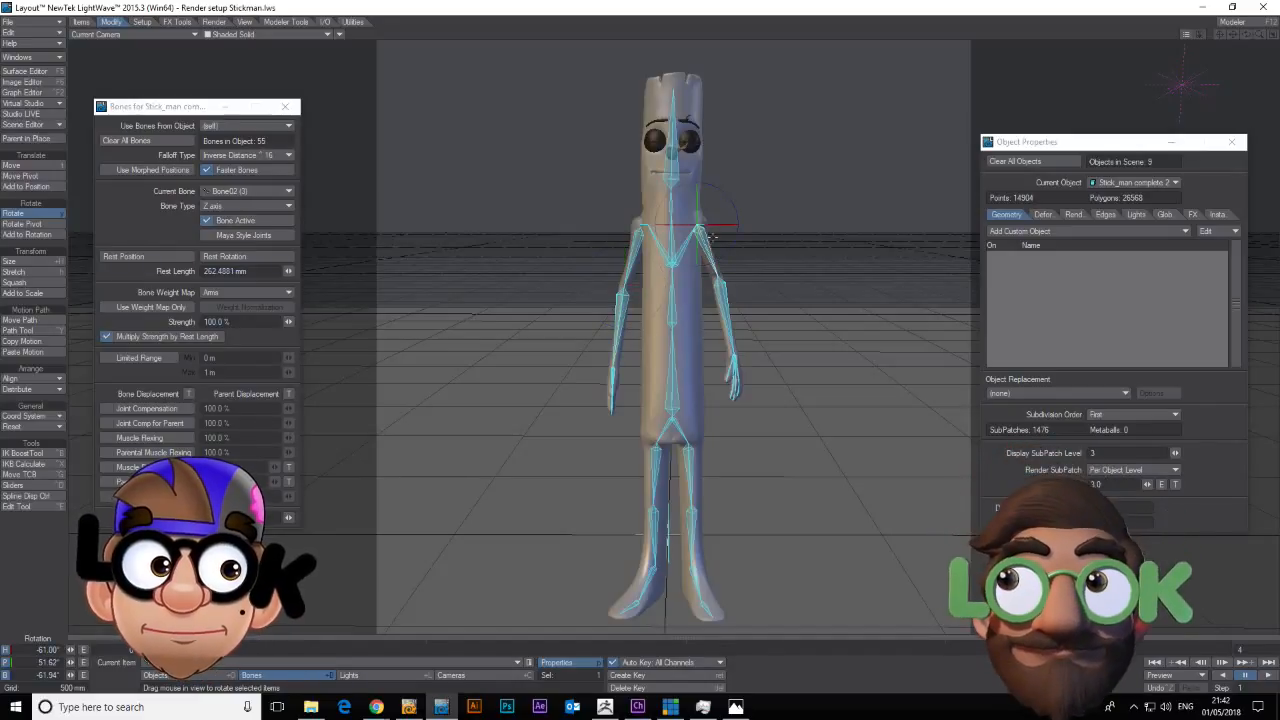
{"action": "key", "text": "t"}
{"action": "left_click_drag", "start_coordinate": [711, 225], "coordinate": [715, 224]}
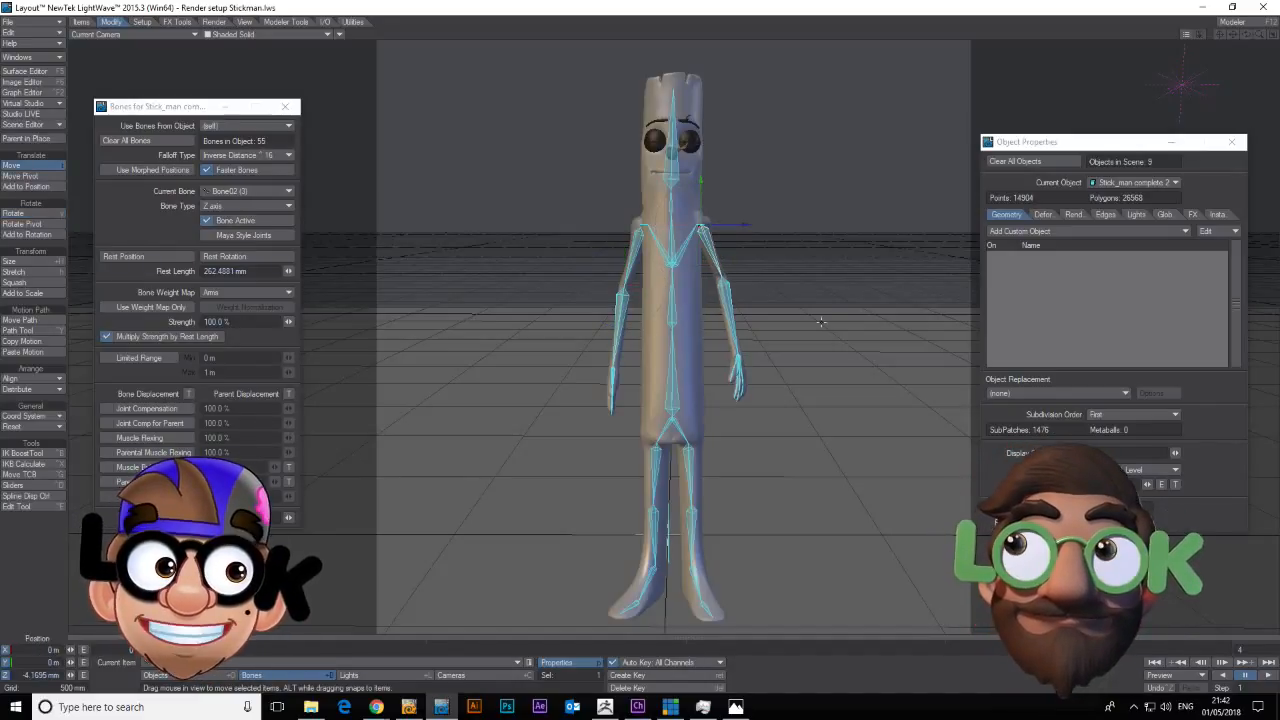
Rotate the head bone to a slight tilt of about 0.2° heading, -0.7° pitch and -3.8° bank.
{"action": "left_click", "coordinate": [675, 182]}
{"action": "key", "text": "y"}
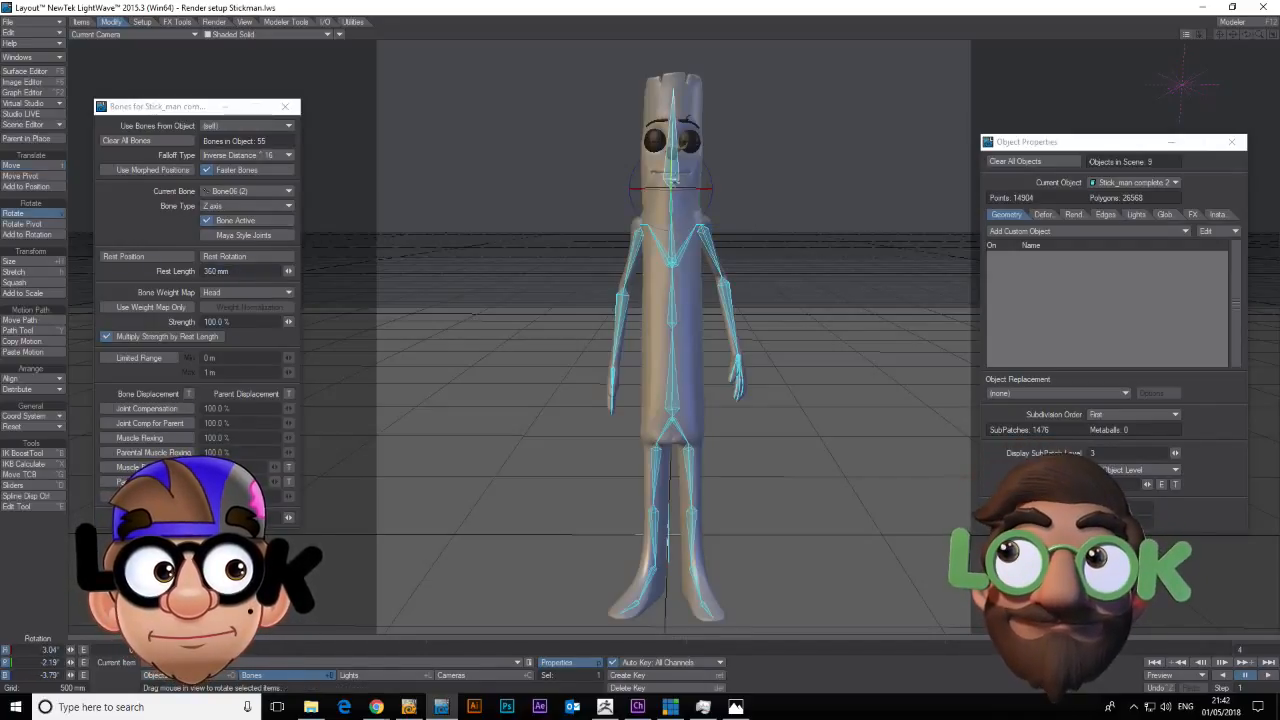
{"action": "left_click_drag", "start_coordinate": [683, 142], "coordinate": [676, 141]}
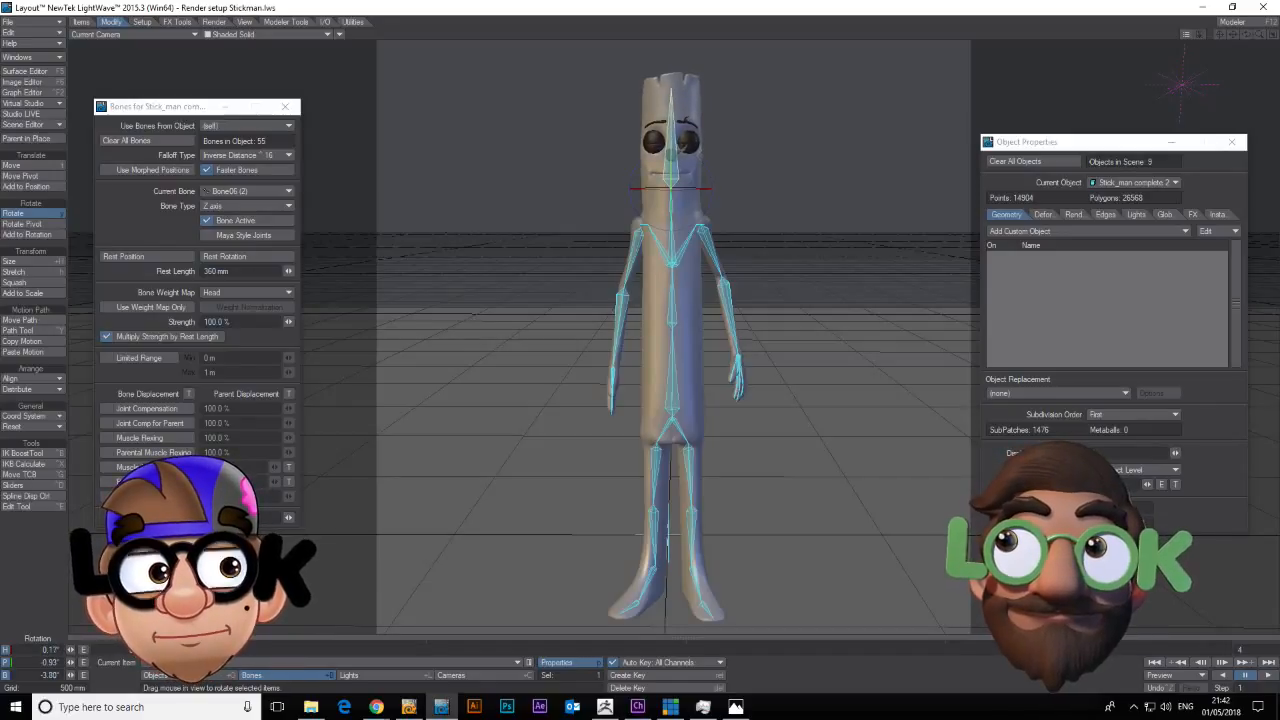
Preview the posed stick man in the VPR render display, and return the viewport to Shaded Solid.
{"action": "left_click", "coordinate": [265, 34]}
{"action": "left_click", "coordinate": [286, 80]}
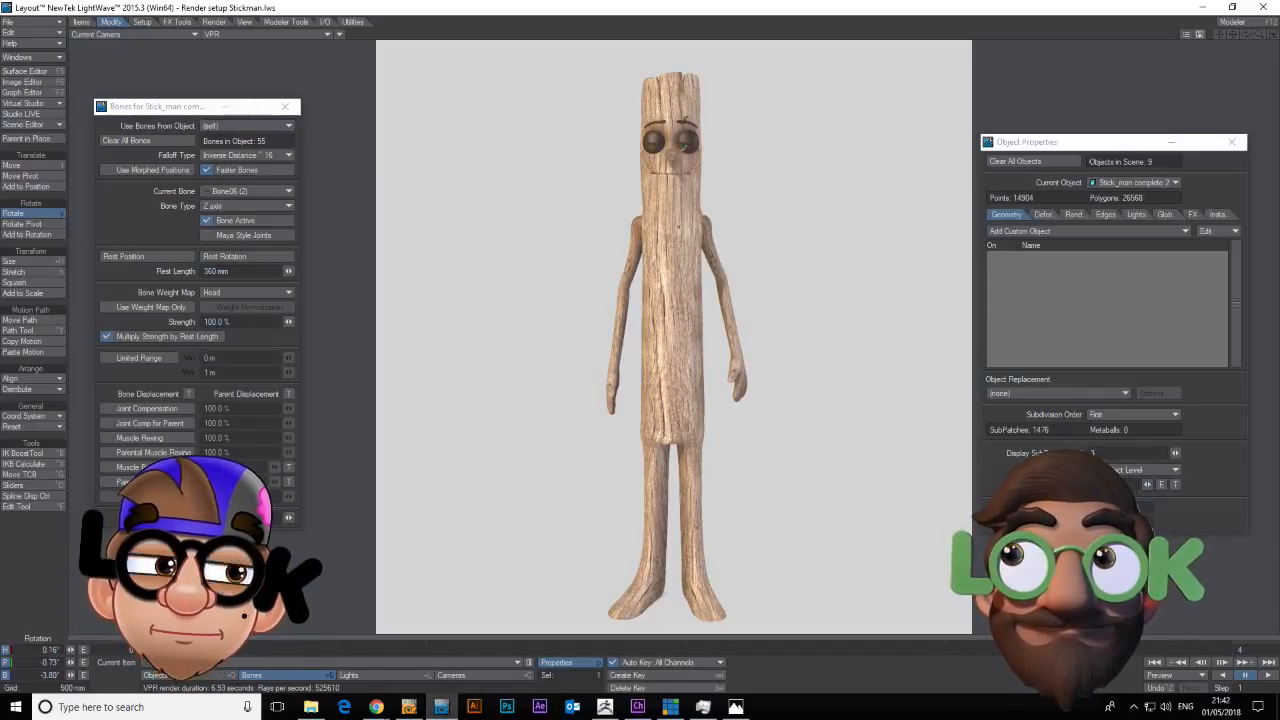
{"action": "left_click", "coordinate": [271, 33]}
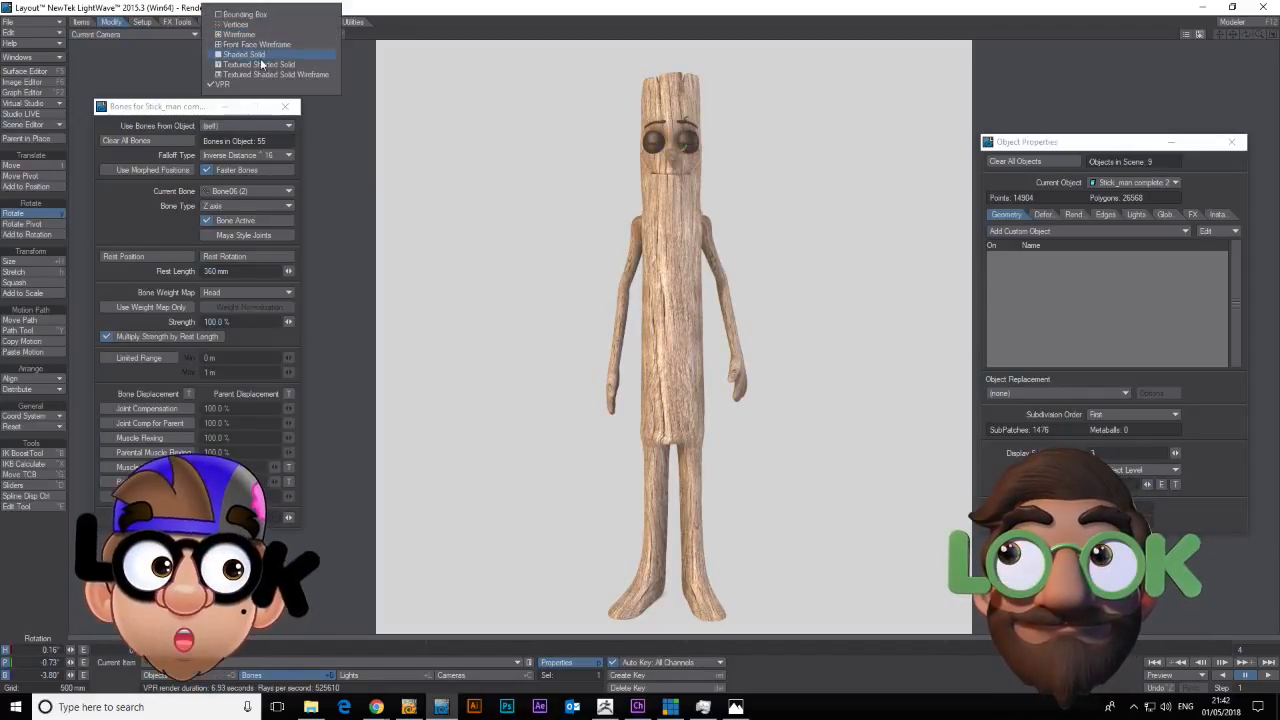
{"action": "left_click", "coordinate": [261, 56]}
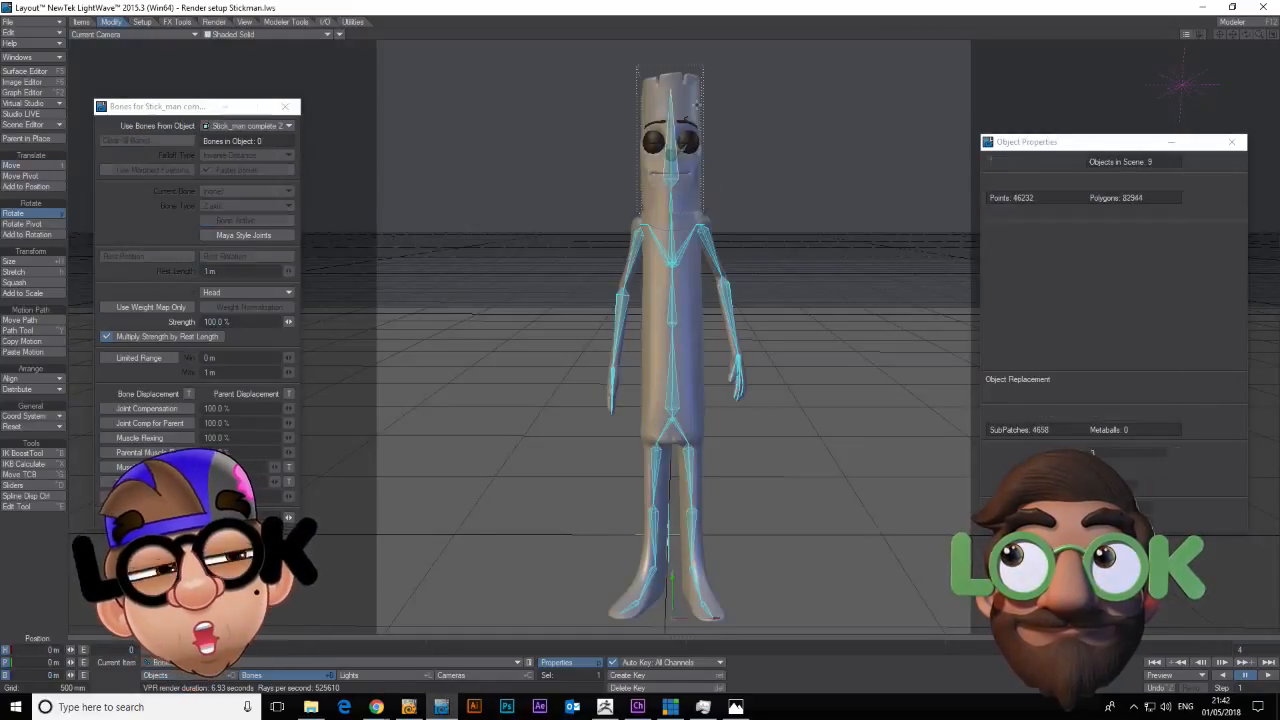
Set the head layer's subdivision order to Last and its display subpatch level to 1.
{"action": "left_click", "coordinate": [697, 104]}
{"action": "key", "text": "p"}
{"action": "key", "text": "p"}
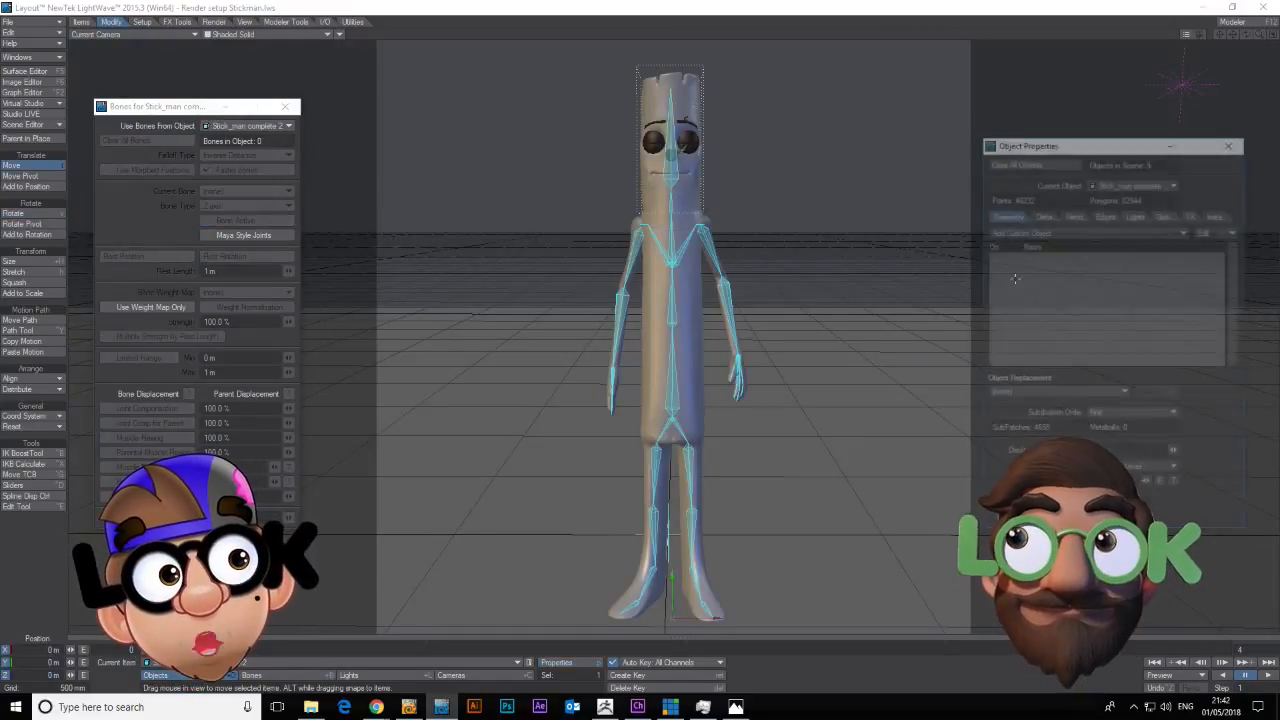
{"action": "left_click", "coordinate": [1158, 412]}
{"action": "left_click", "coordinate": [1157, 467]}
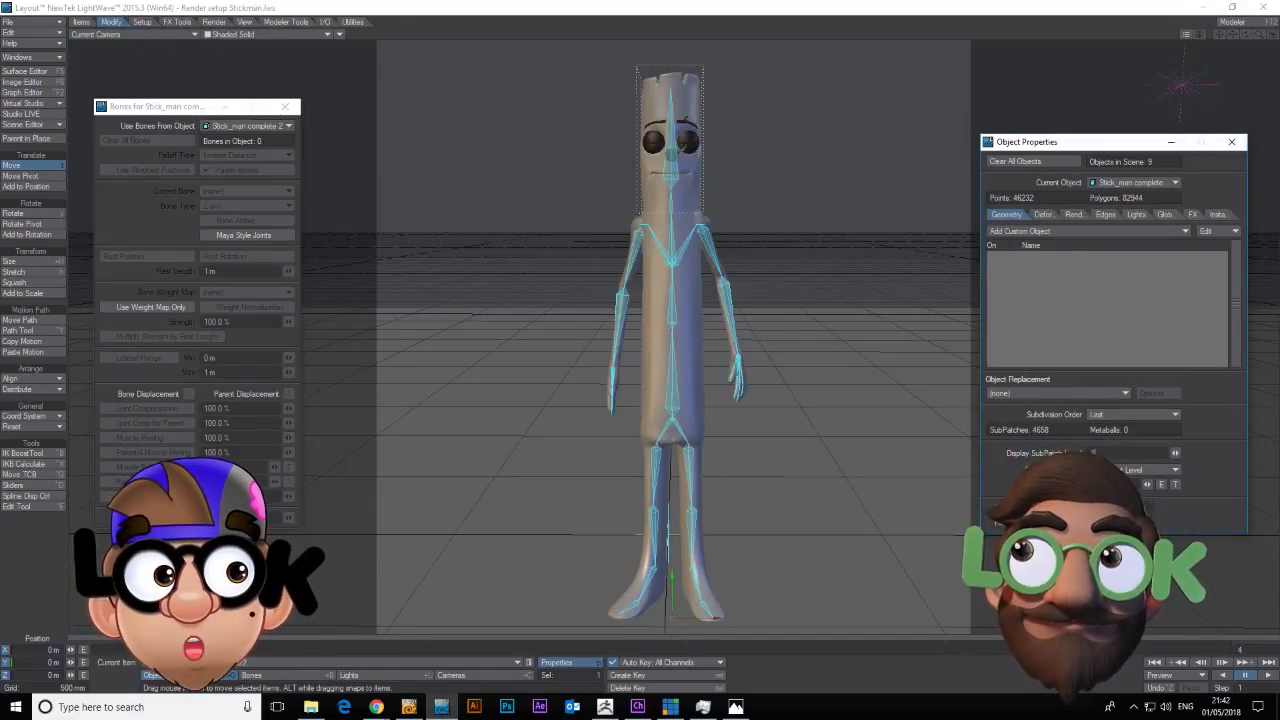
{"action": "type", "text": "1"}
{"action": "key", "text": "Return"}
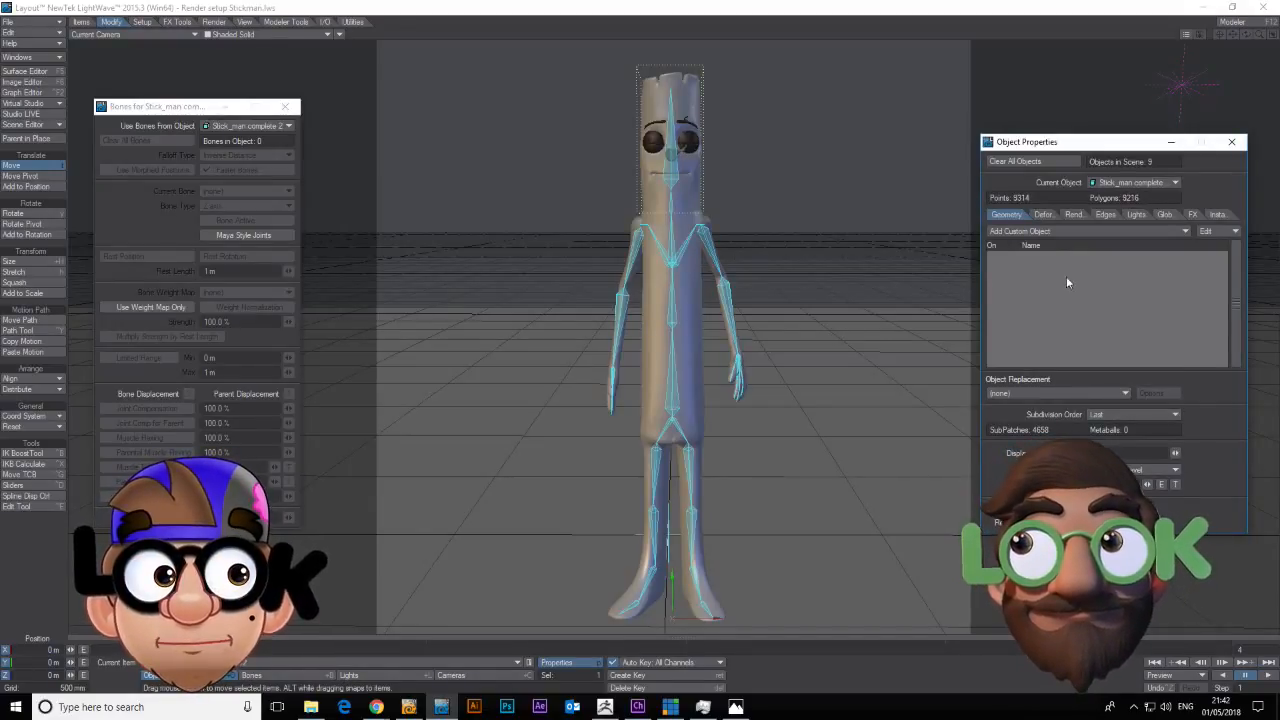
Turn on Use Morphed Positions for the stick man's bones and open the body layer's subdivision order choices.
{"action": "left_click", "coordinate": [681, 172]}
{"action": "key", "text": "y"}
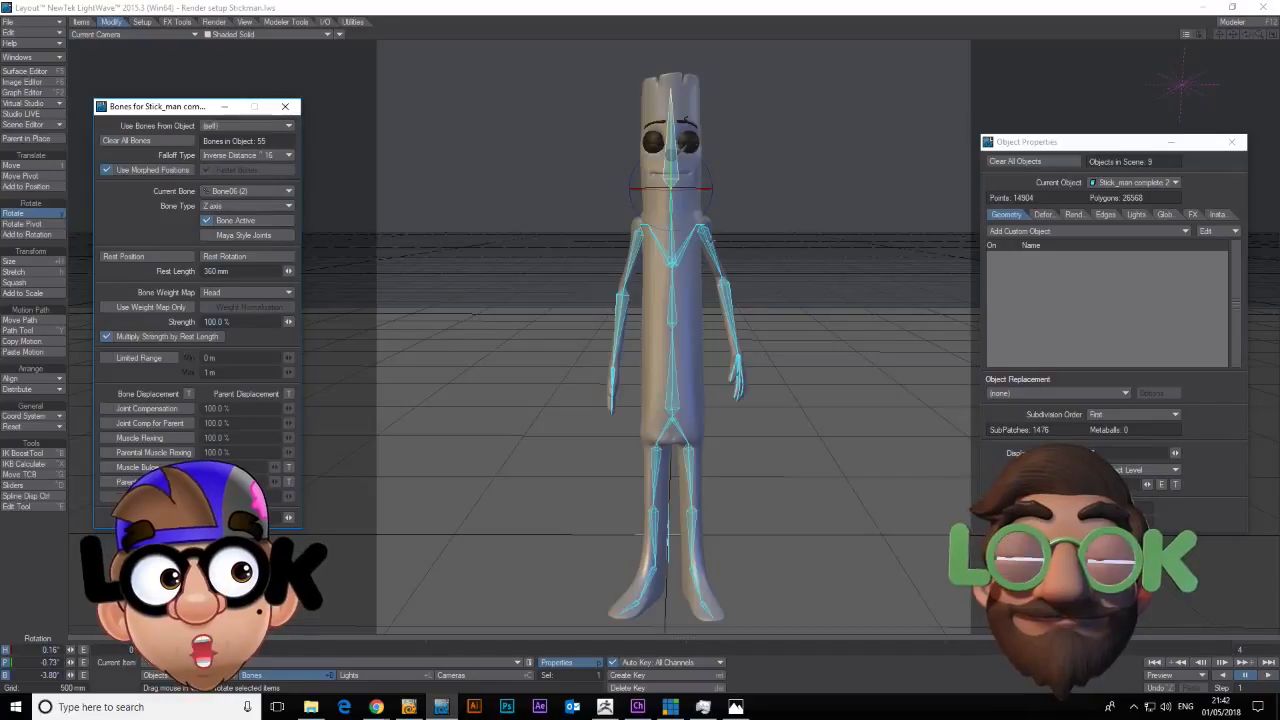
{"action": "left_click", "coordinate": [1117, 417]}
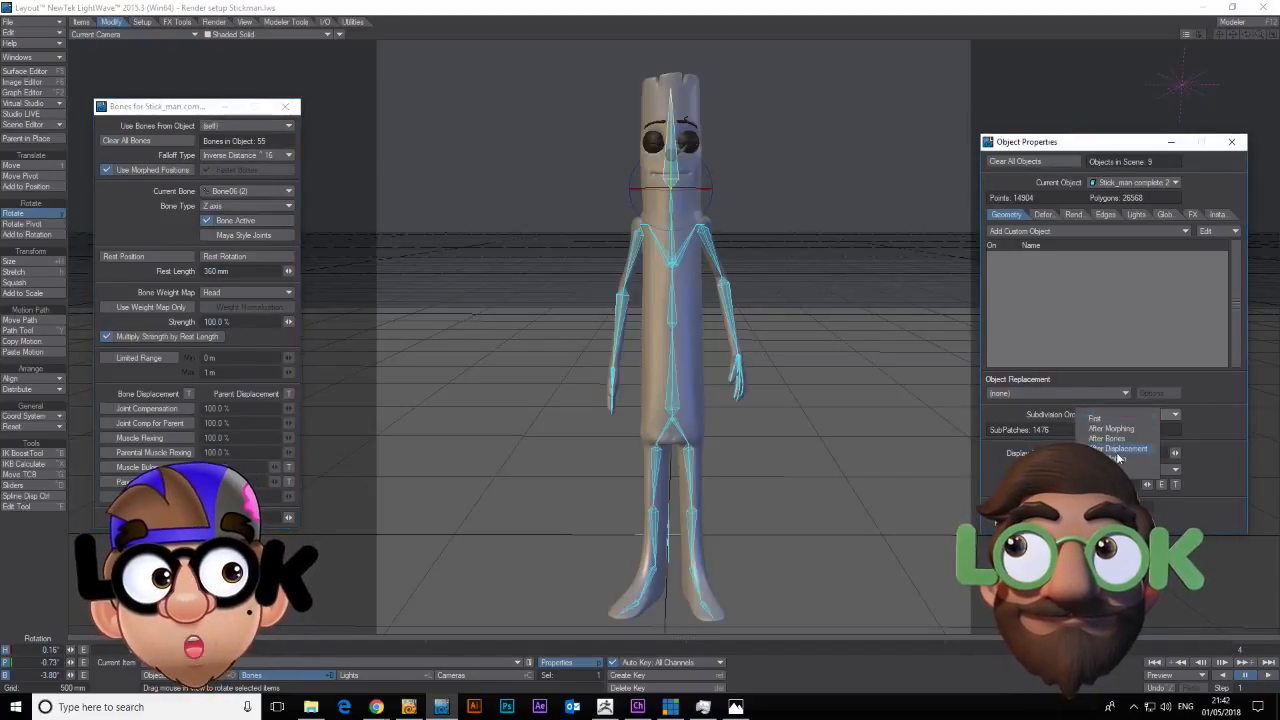
Select the head layer and add the Morph Mixer displacement to it.
{"action": "left_click", "coordinate": [692, 117]}
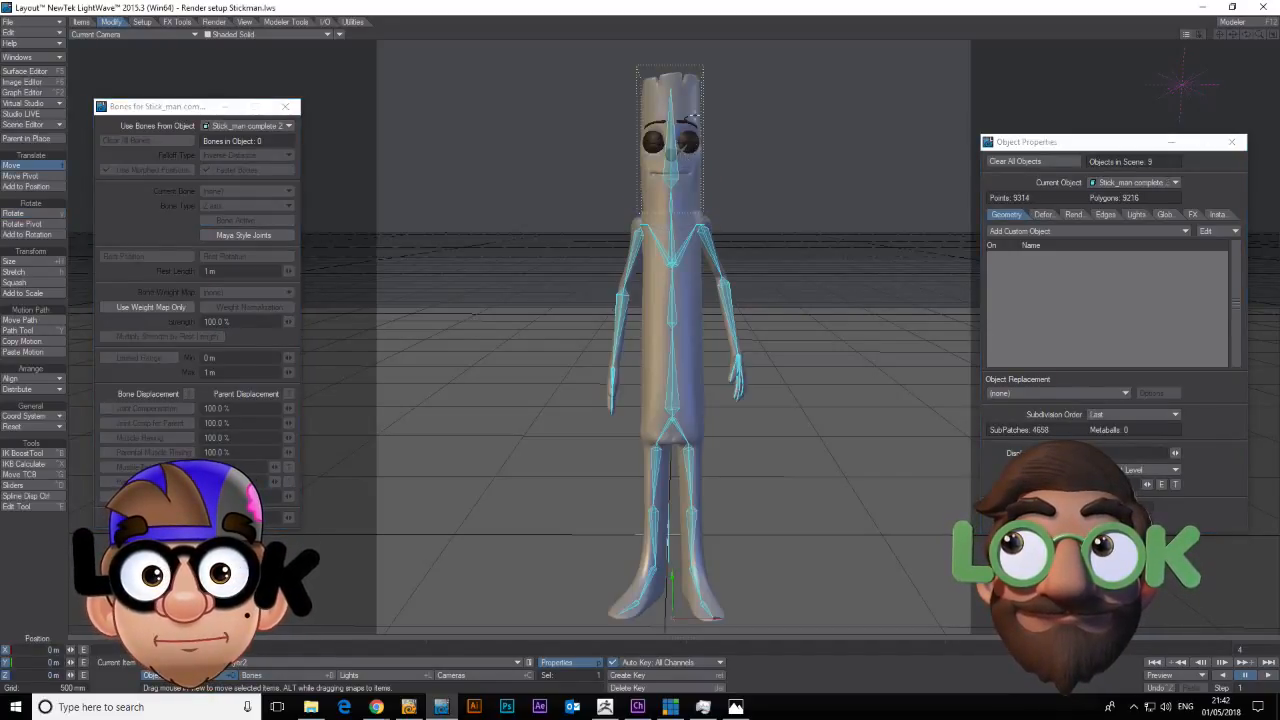
{"action": "left_click", "coordinate": [1046, 217]}
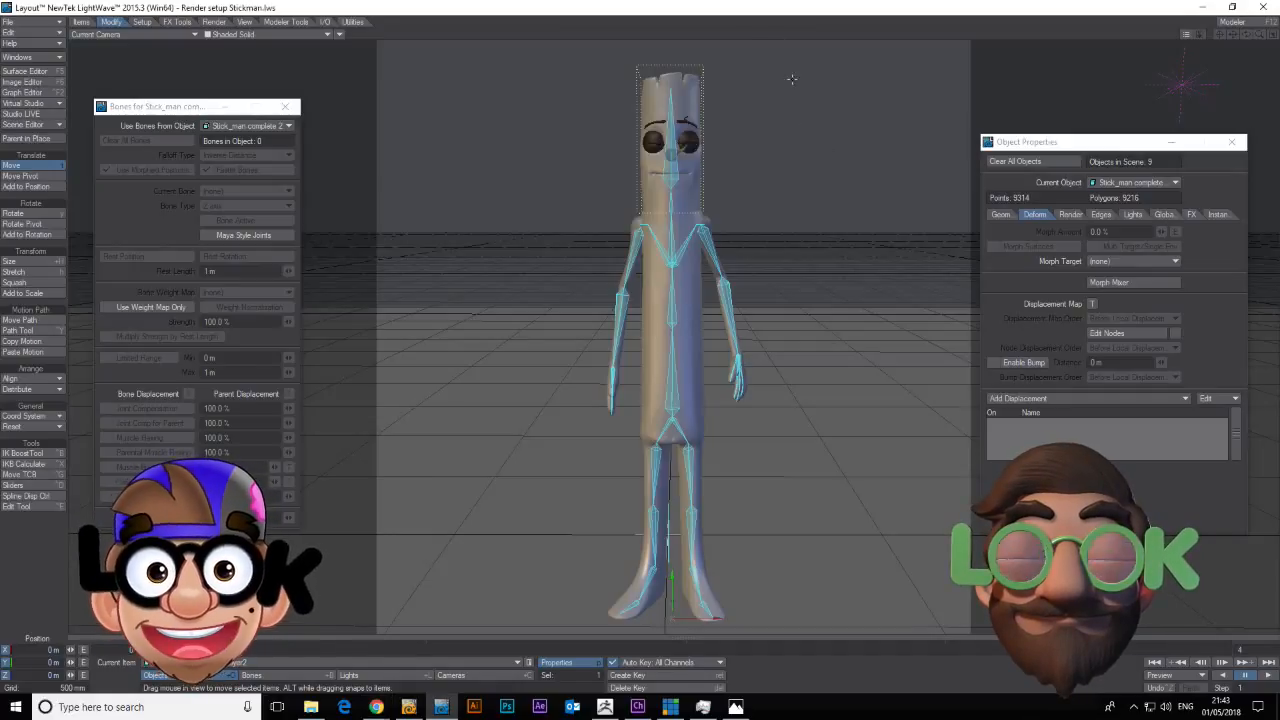
{"action": "left_click", "coordinate": [1069, 215]}
{"action": "left_click", "coordinate": [1034, 215]}
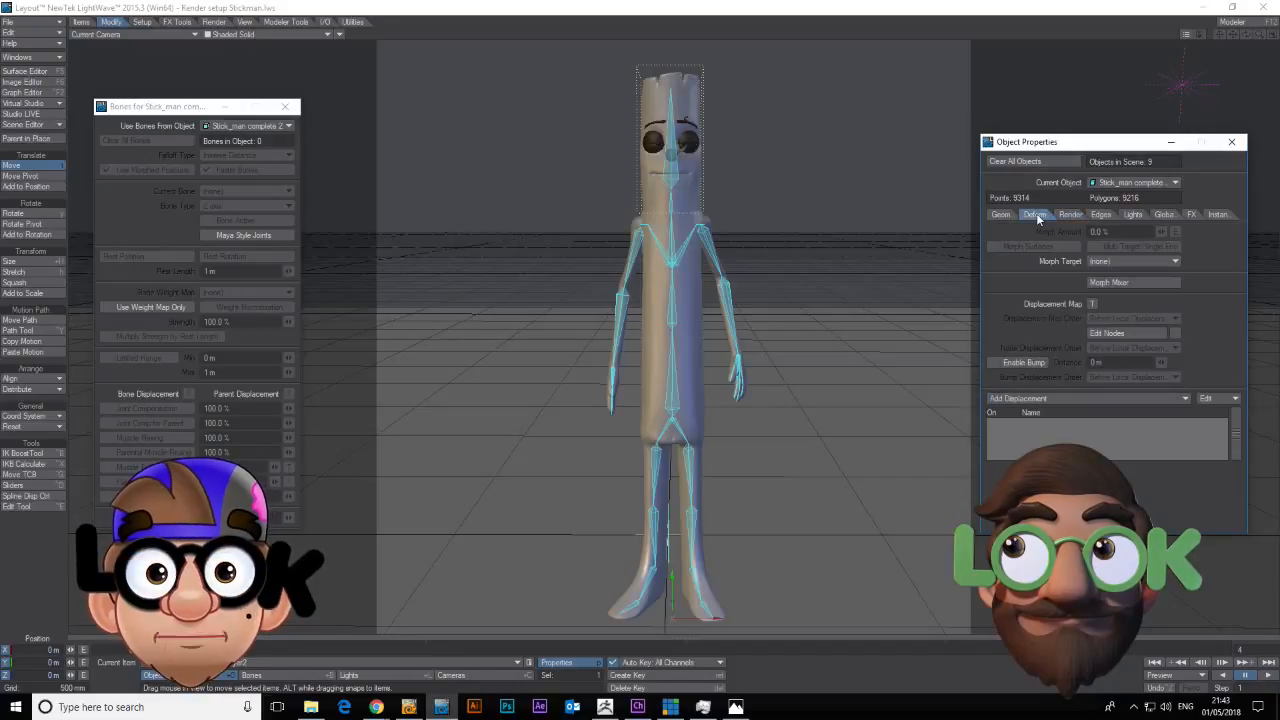
{"action": "left_click", "coordinate": [1118, 281]}
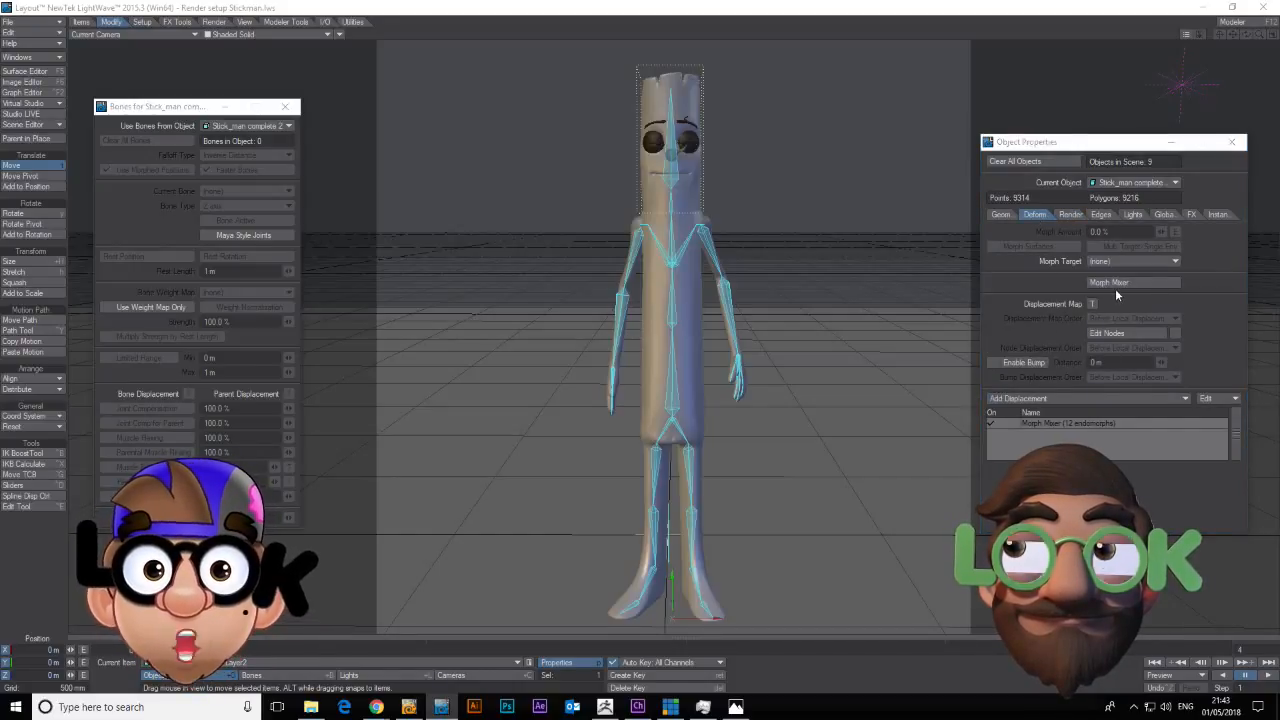
Set the Blink morph to 100% in the Morph Mixer, keeping its window clear of the character.
{"action": "left_click_drag", "start_coordinate": [1279, 126], "coordinate": [302, 71]}
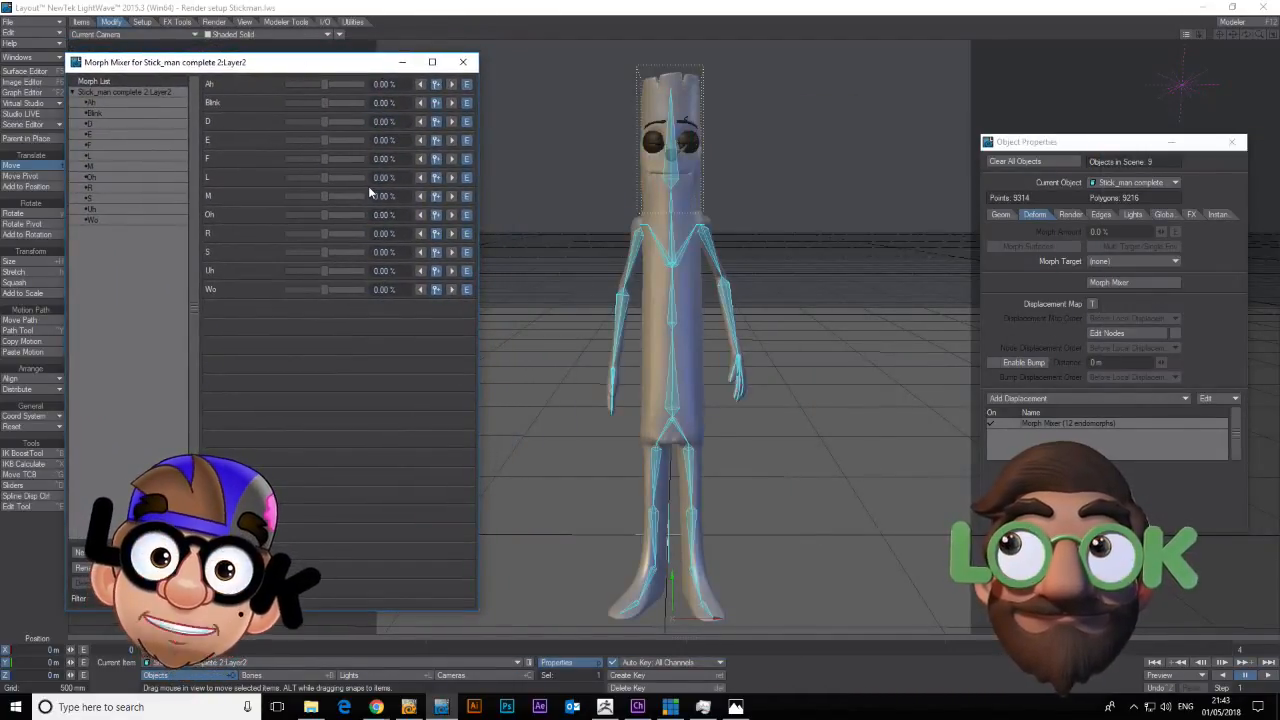
{"action": "left_click_drag", "start_coordinate": [323, 103], "coordinate": [412, 122]}
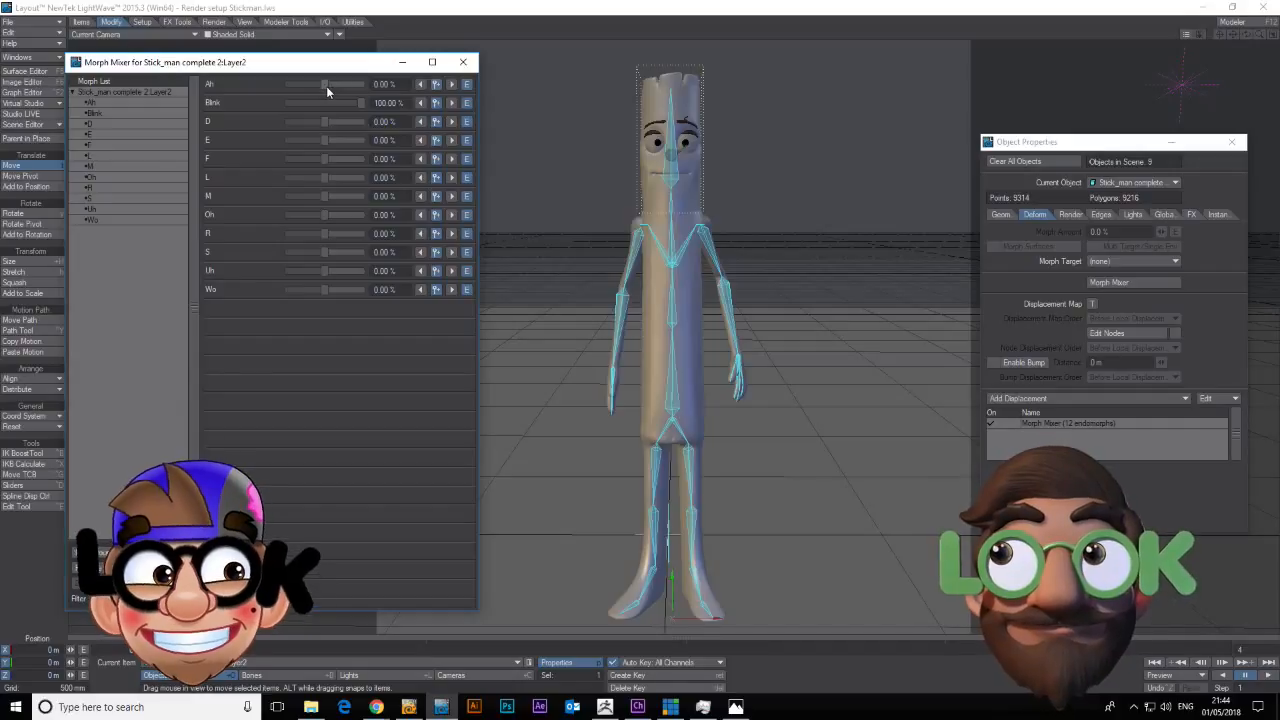
{"action": "left_click_drag", "start_coordinate": [300, 63], "coordinate": [363, 68]}
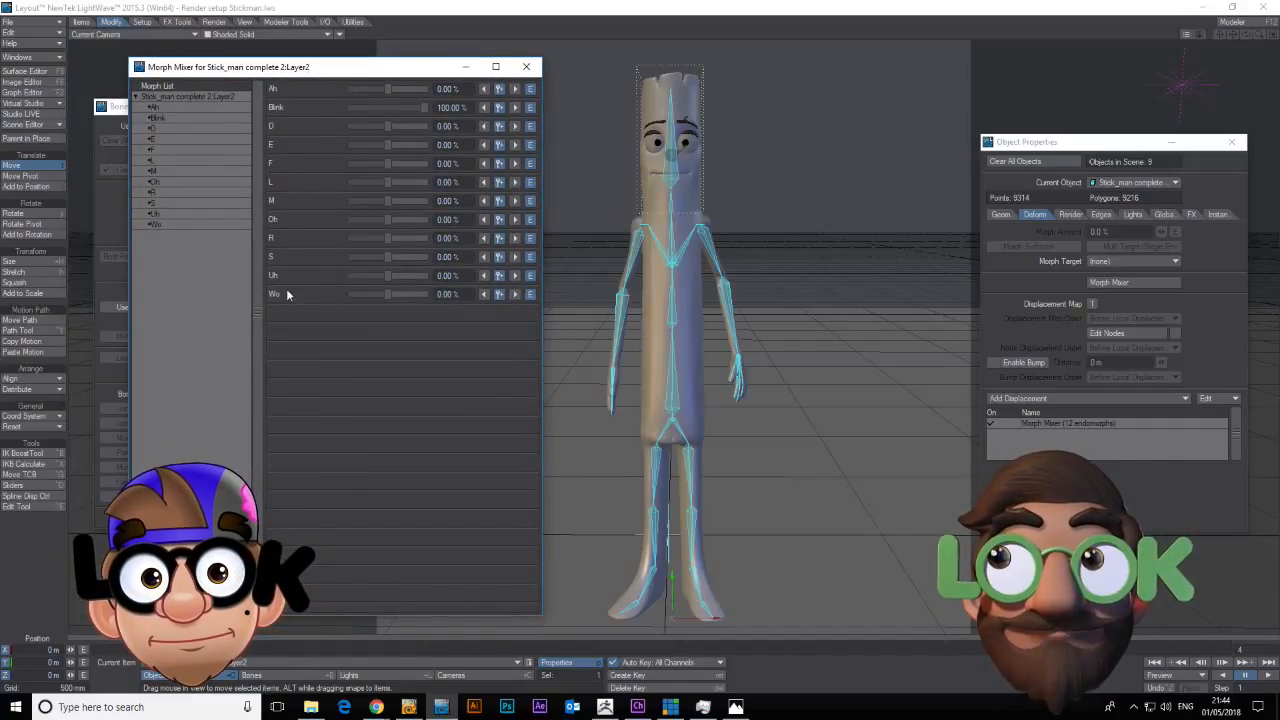
Try the Ah mouth morph at 100% and reset it to 0%.
{"action": "mouse_move", "coordinate": [386, 91]}
{"action": "left_mouse_down"}
{"action": "mouse_move", "coordinate": [442, 98]}
{"action": "mouse_move", "coordinate": [393, 84]}
{"action": "left_mouse_up"}
{"action": "type", "text": "0"}
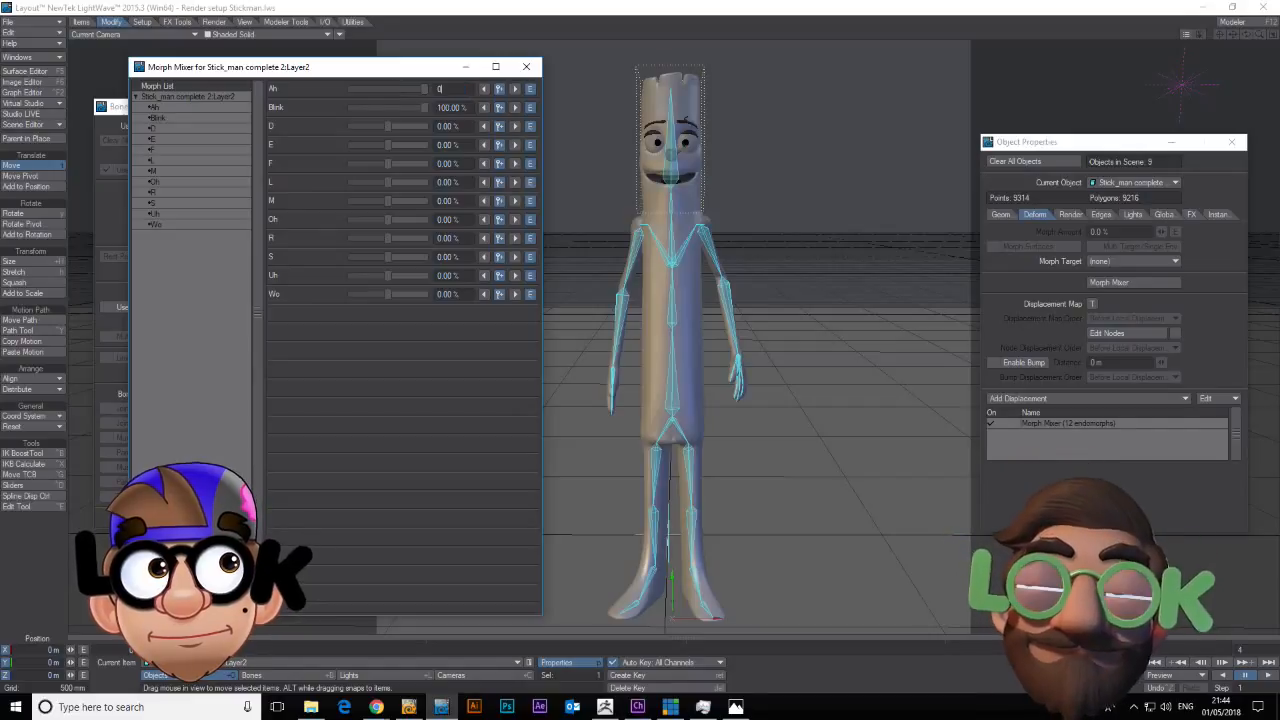
{"action": "key", "text": "Return"}
{"action": "left_click_drag", "start_coordinate": [396, 90], "coordinate": [436, 89]}
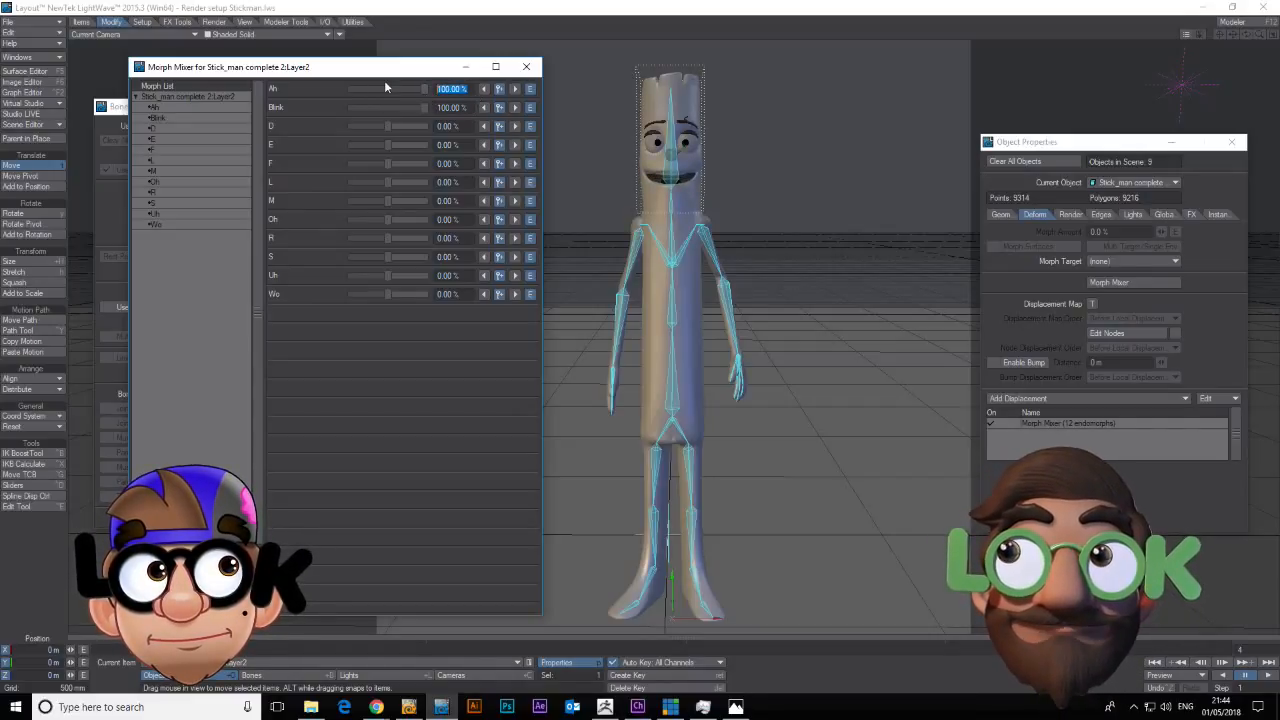
{"action": "type", "text": "0"}
{"action": "key", "text": "Return"}
Try the D and E mouth morphs at 100% one after the other, resetting each to 0%.
{"action": "mouse_move", "coordinate": [388, 126]}
{"action": "left_mouse_down"}
{"action": "mouse_move", "coordinate": [434, 128]}
{"action": "mouse_move", "coordinate": [365, 117]}
{"action": "left_mouse_up"}
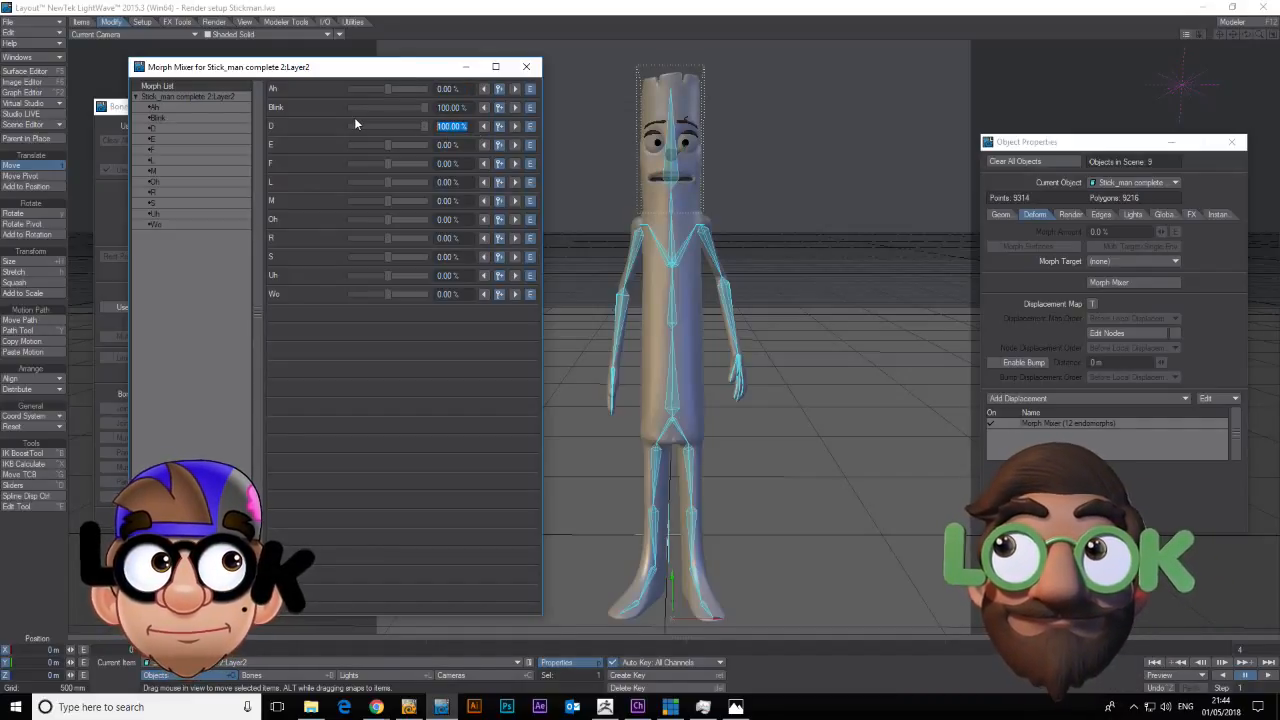
{"action": "type", "text": "0"}
{"action": "key", "text": "Return"}
{"action": "mouse_move", "coordinate": [386, 145]}
{"action": "left_mouse_down"}
{"action": "mouse_move", "coordinate": [435, 151]}
{"action": "mouse_move", "coordinate": [384, 142]}
{"action": "left_mouse_up"}
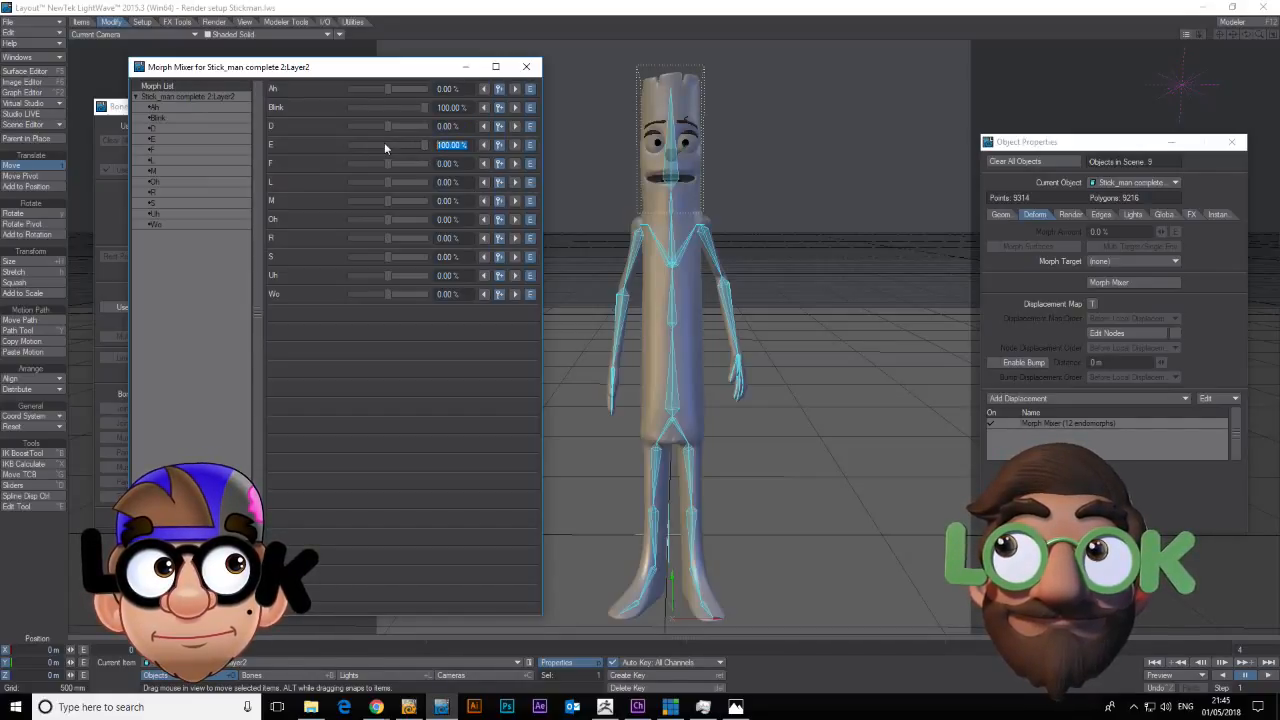
{"action": "type", "text": "0"}
{"action": "key", "text": "Return"}
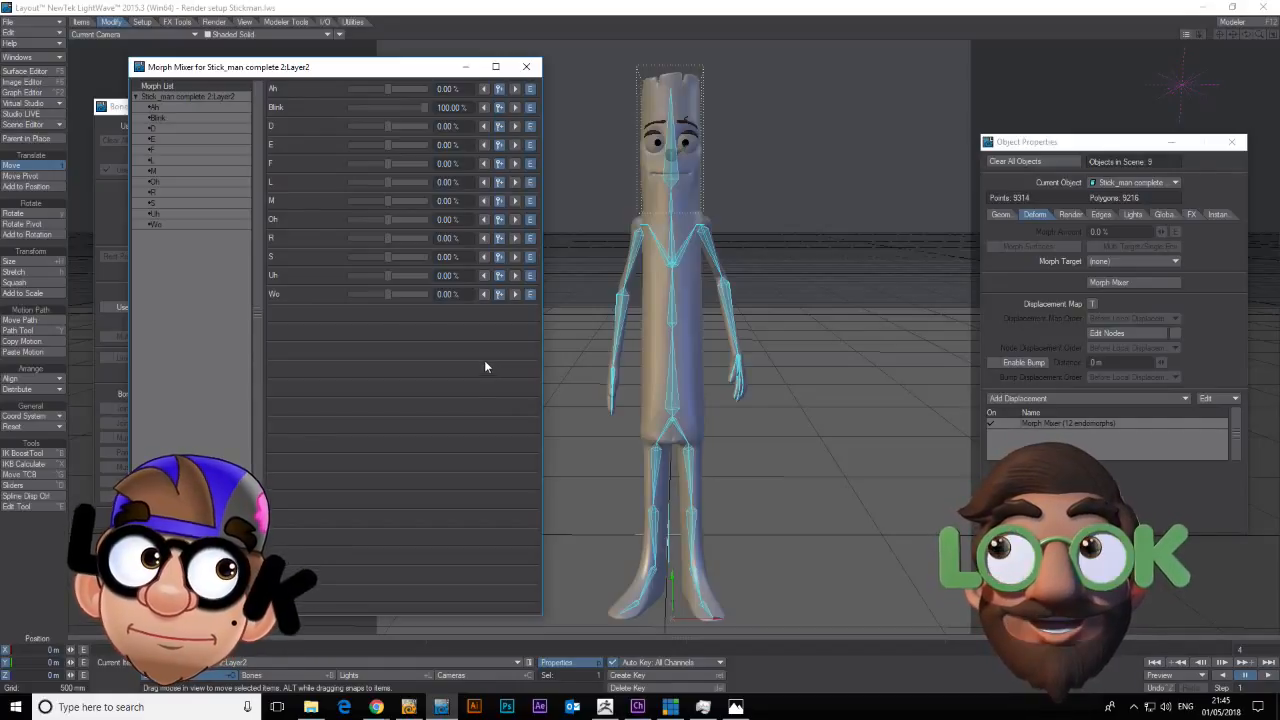
Go to frame 2, select the camera to show its keyframes, and set the timeline's end frame to 5.
{"action": "left_click_drag", "start_coordinate": [131, 650], "coordinate": [685, 650]}
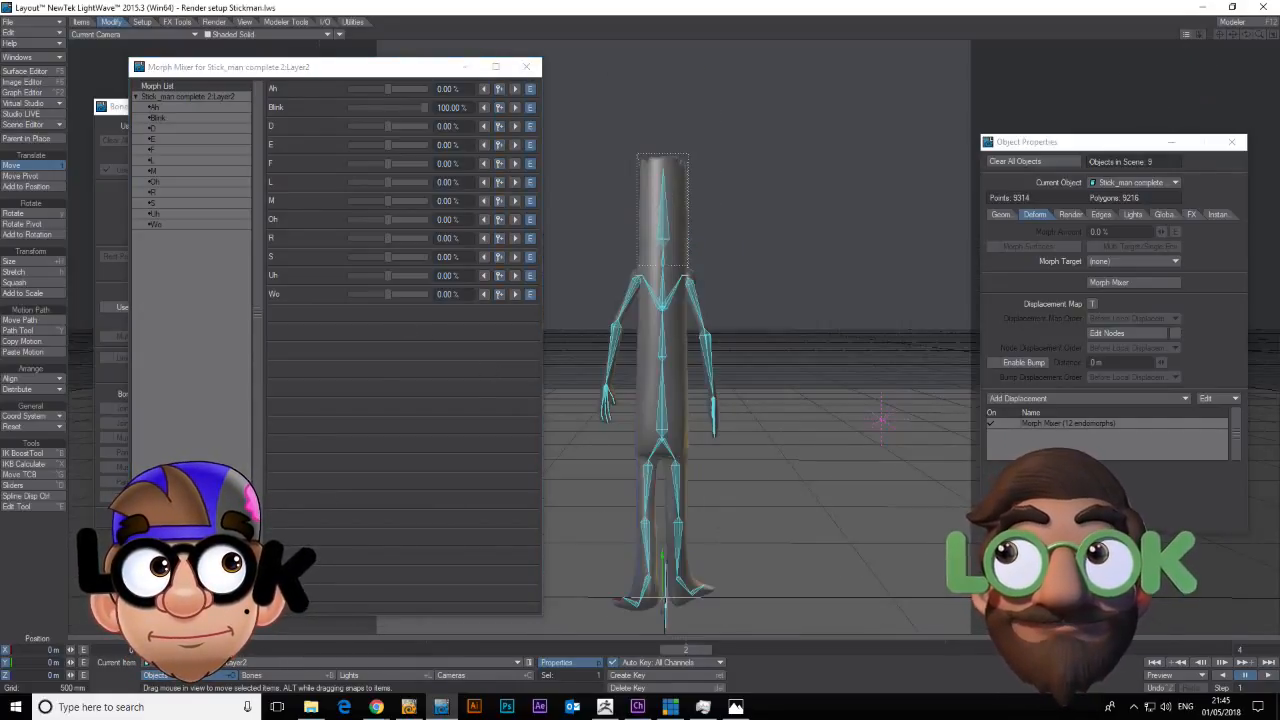
{"action": "left_click", "coordinate": [452, 675]}
{"action": "left_click", "coordinate": [484, 638]}
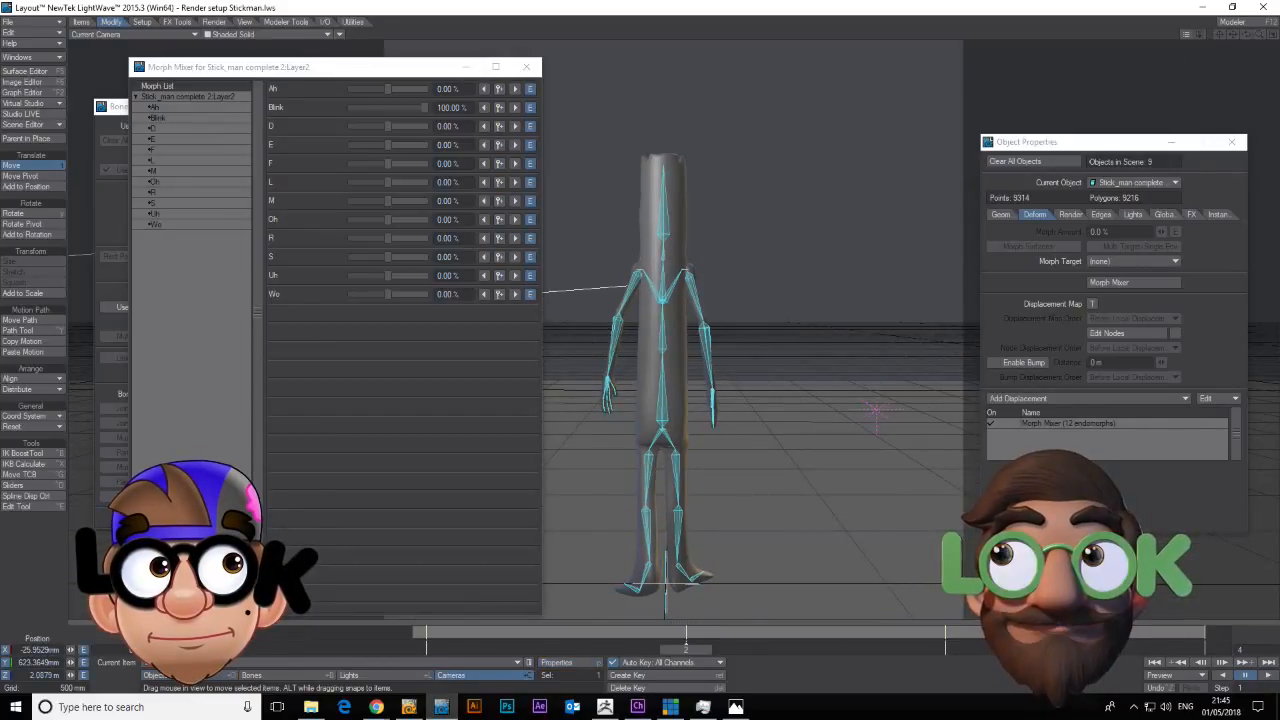
{"action": "left_click", "coordinate": [1238, 654]}
{"action": "type", "text": "5"}
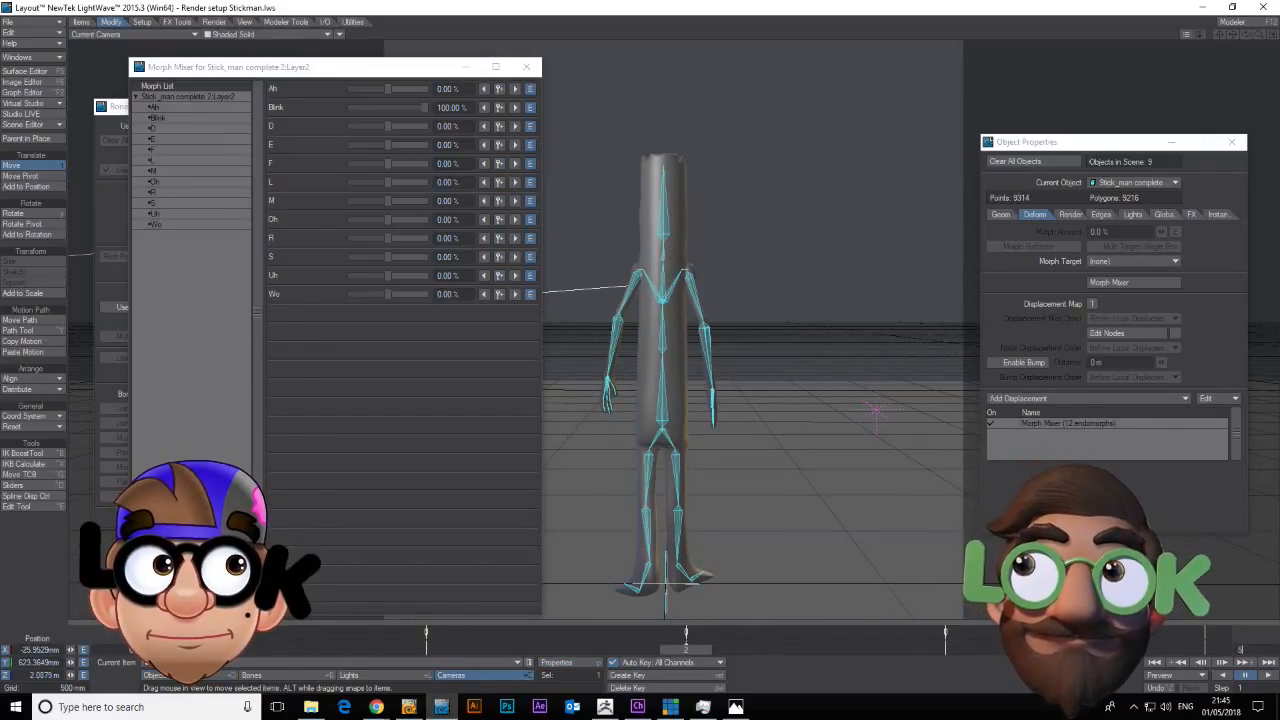
{"action": "key", "text": "Return"}
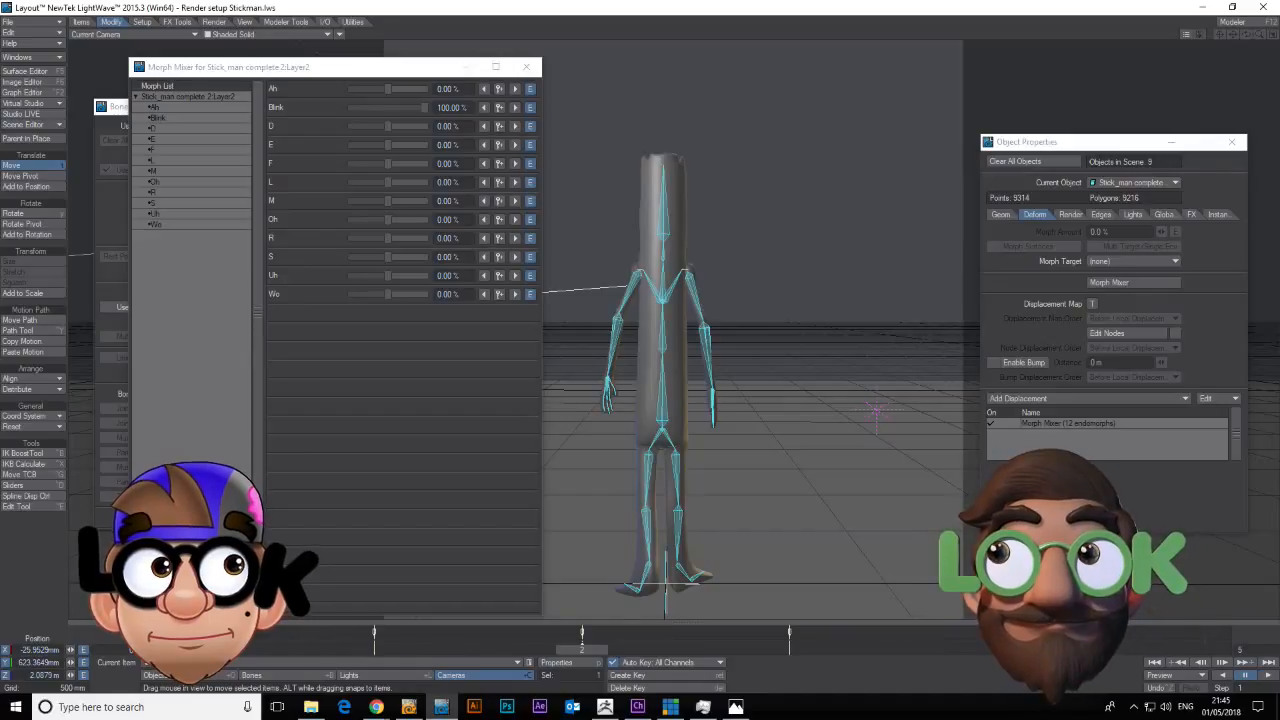
Delete the extra timeline keyframes of the camera, the selected leg bones and the light beside the character.
{"action": "right_click", "coordinate": [814, 629]}
{"action": "left_click", "coordinate": [816, 652]}
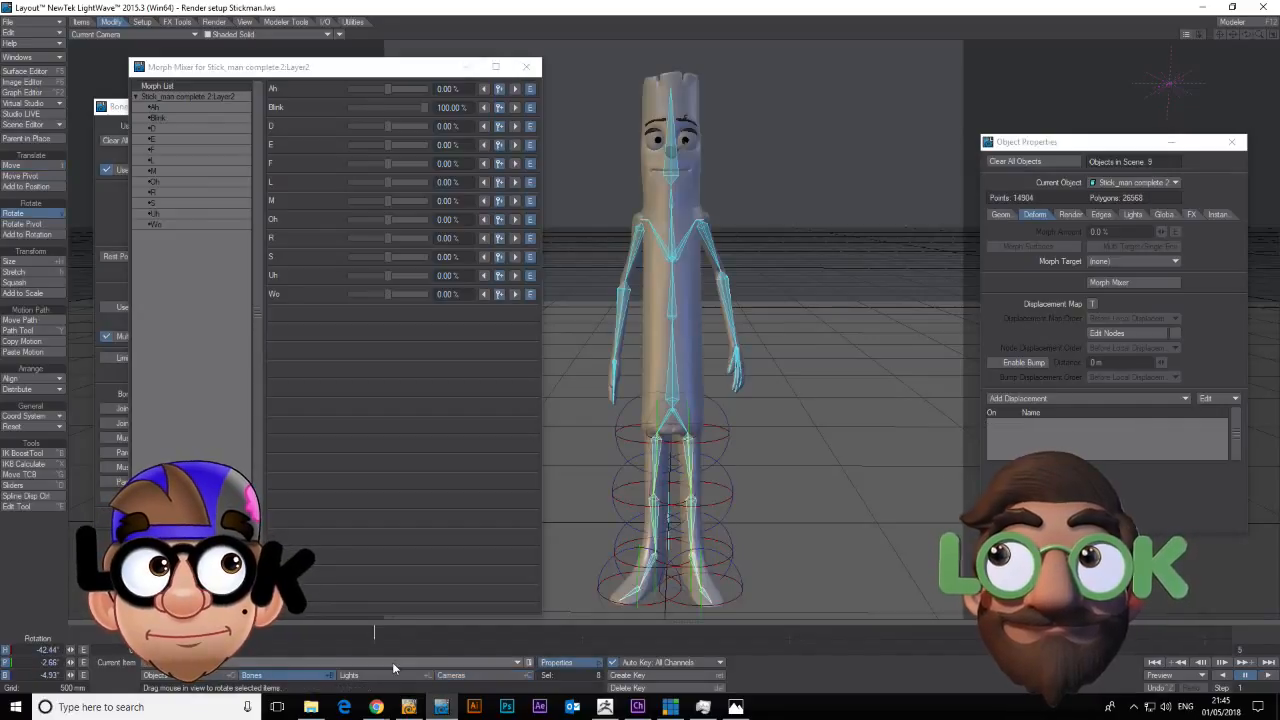
{"action": "right_click", "coordinate": [381, 631]}
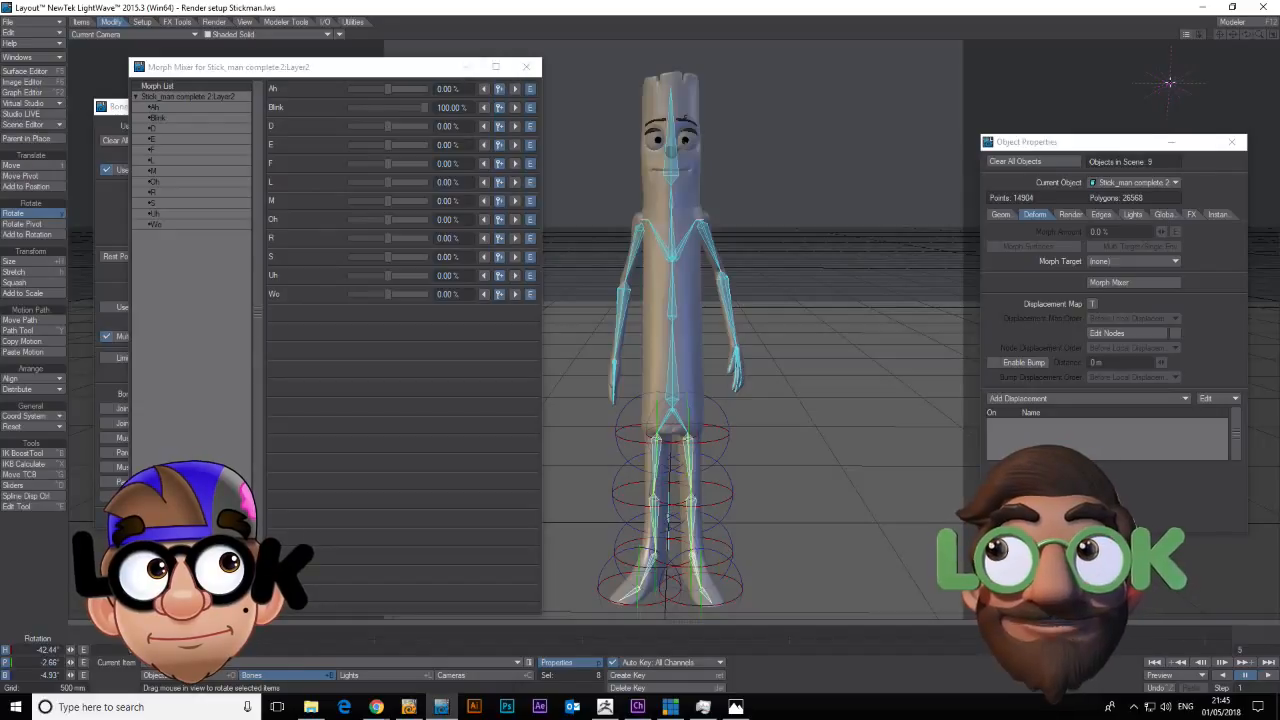
{"action": "left_click", "coordinate": [1173, 78]}
{"action": "left_click_drag", "start_coordinate": [617, 632], "coordinate": [563, 632]}
{"action": "right_click", "coordinate": [588, 633]}
{"action": "left_click", "coordinate": [600, 656]}
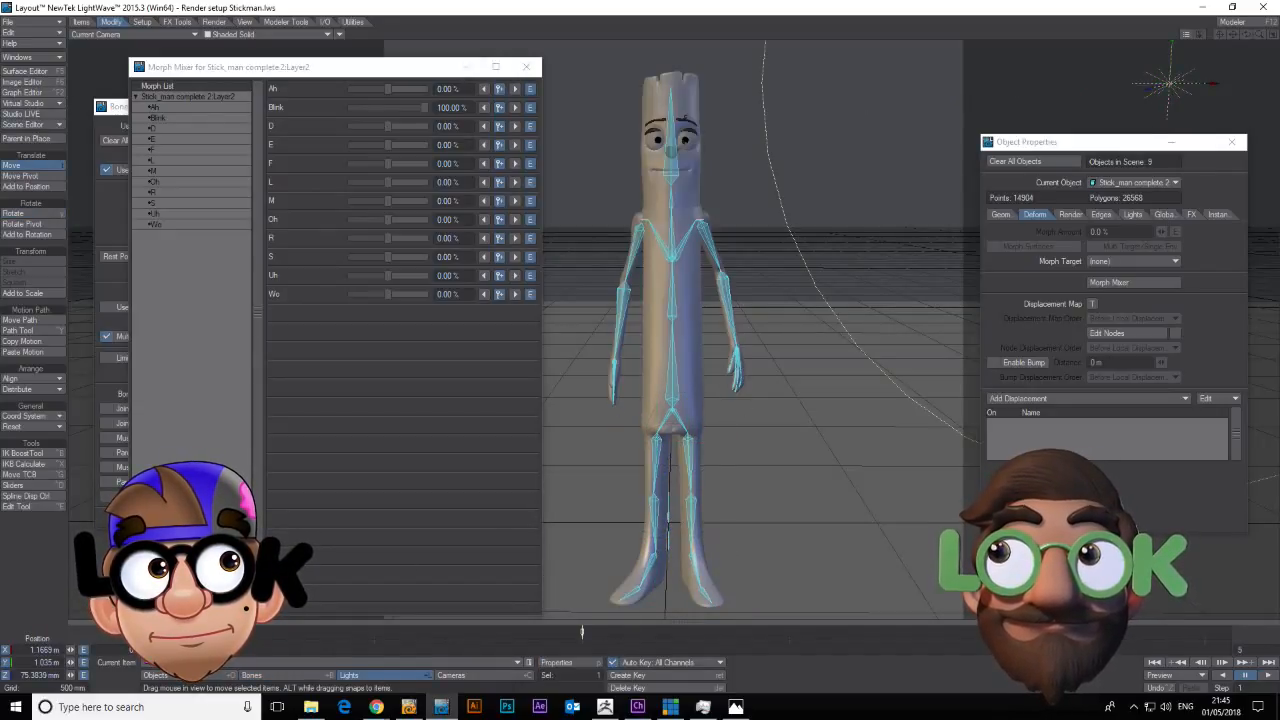
Select all of the stick man's bones and delete their keyframe at frame 1.
{"action": "right_click_drag", "start_coordinate": [794, 257], "coordinate": [505, 620]}
{"action": "right_click", "coordinate": [372, 632]}
{"action": "left_click", "coordinate": [384, 652]}
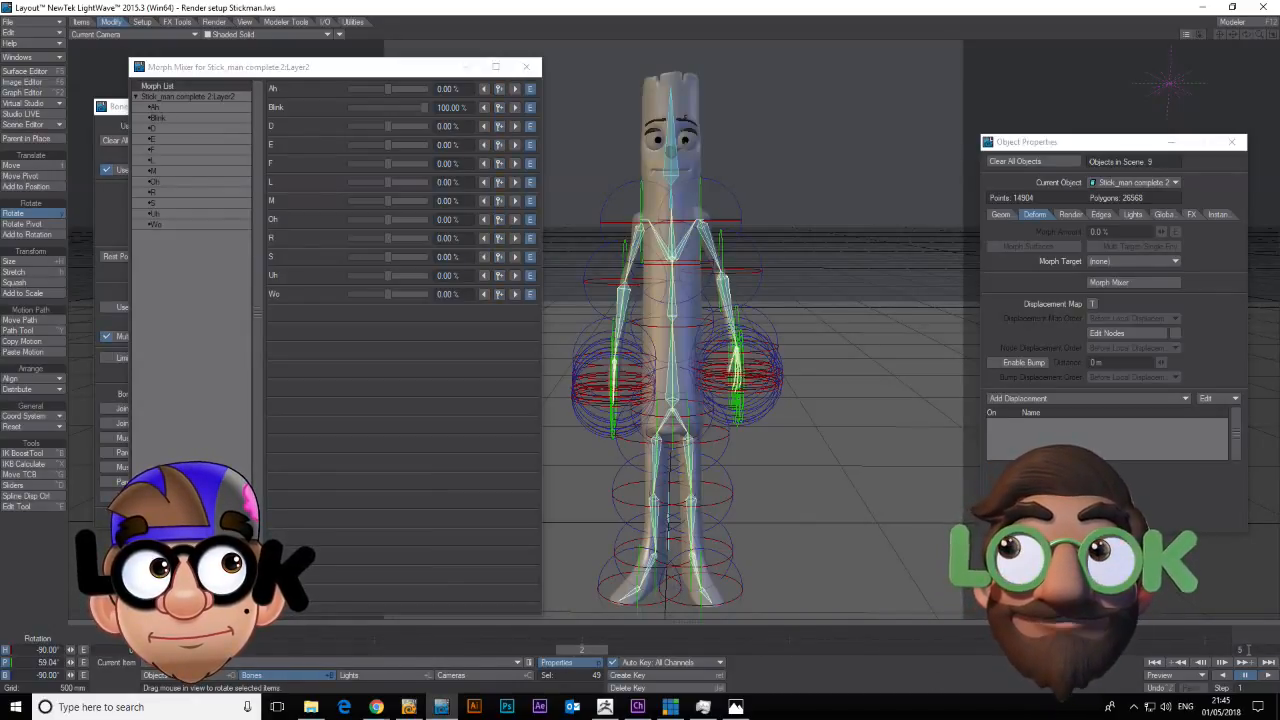
{"action": "left_click_drag", "start_coordinate": [1245, 651], "coordinate": [1167, 664]}
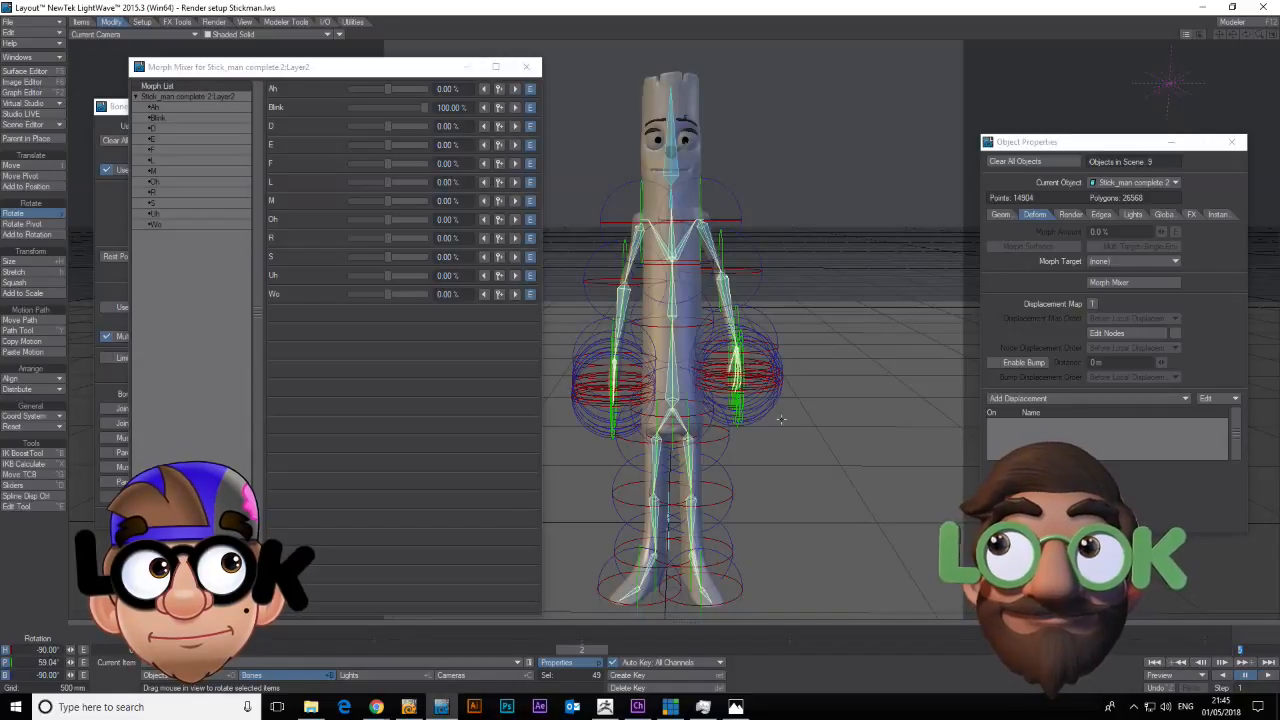
Set the Ah morph to 100% at frame 2 and scrub the timeline to check the mouth movement.
{"action": "left_click", "coordinate": [457, 88]}
{"action": "type", "text": "100"}
{"action": "key", "text": "Return"}
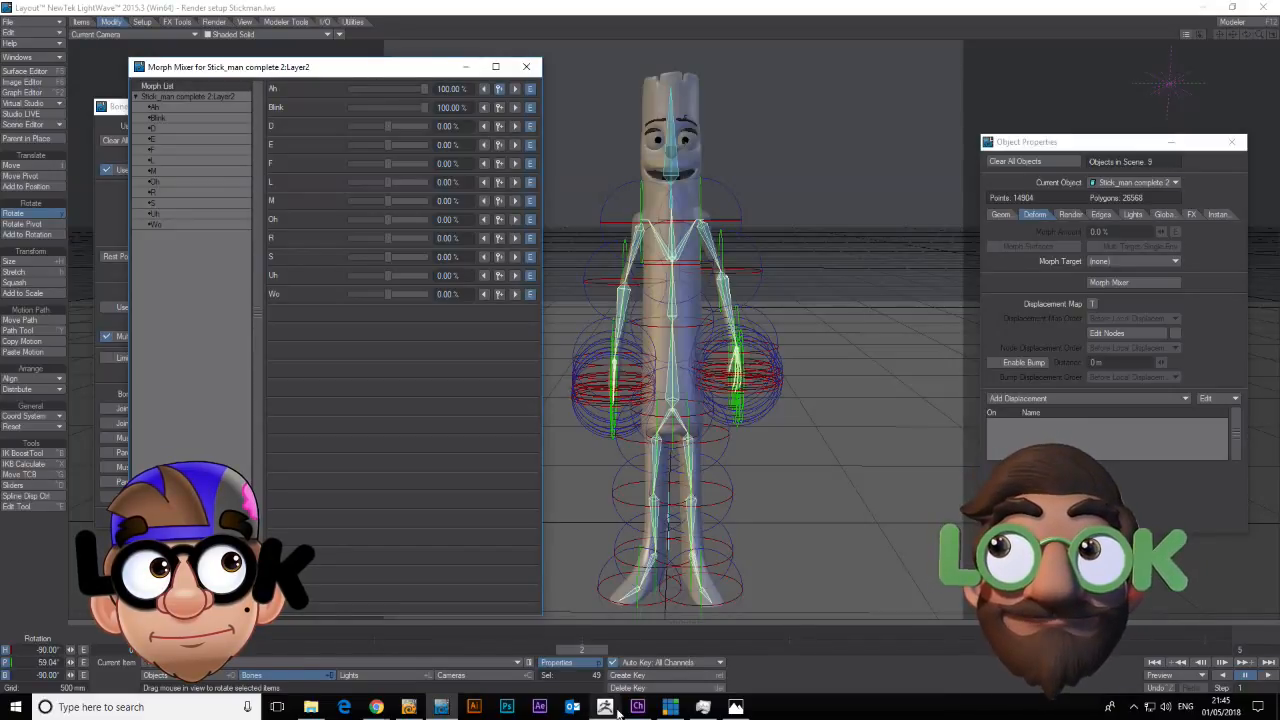
{"action": "left_click_drag", "start_coordinate": [593, 652], "coordinate": [655, 655]}
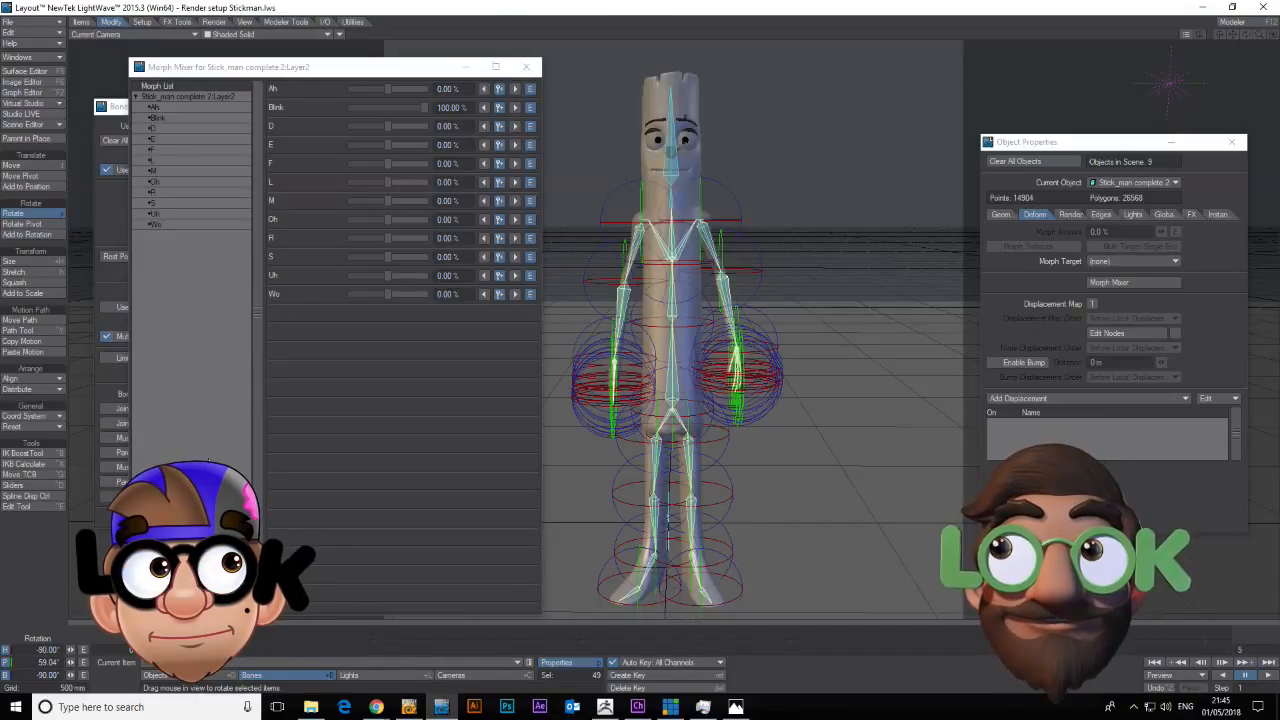
Select the stick man object and turn off Bone X-Ray in the viewport.
{"action": "left_click", "coordinate": [200, 677]}
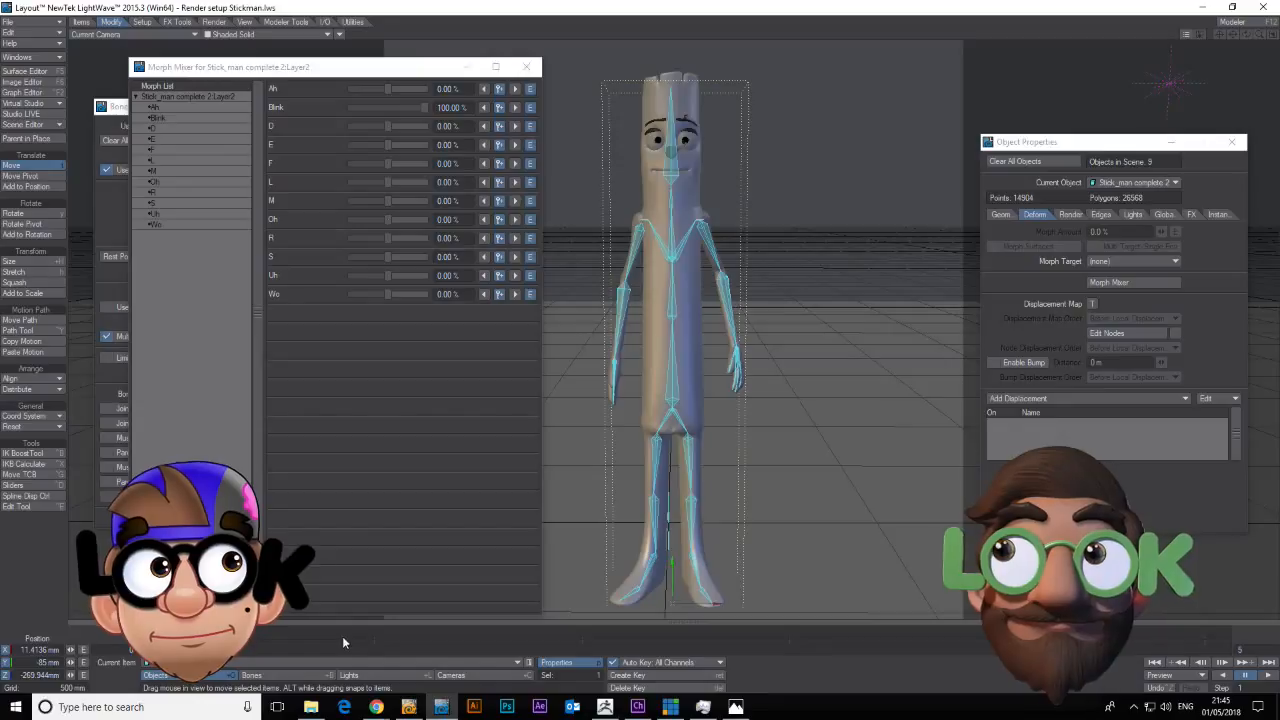
{"action": "left_click", "coordinate": [342, 35]}
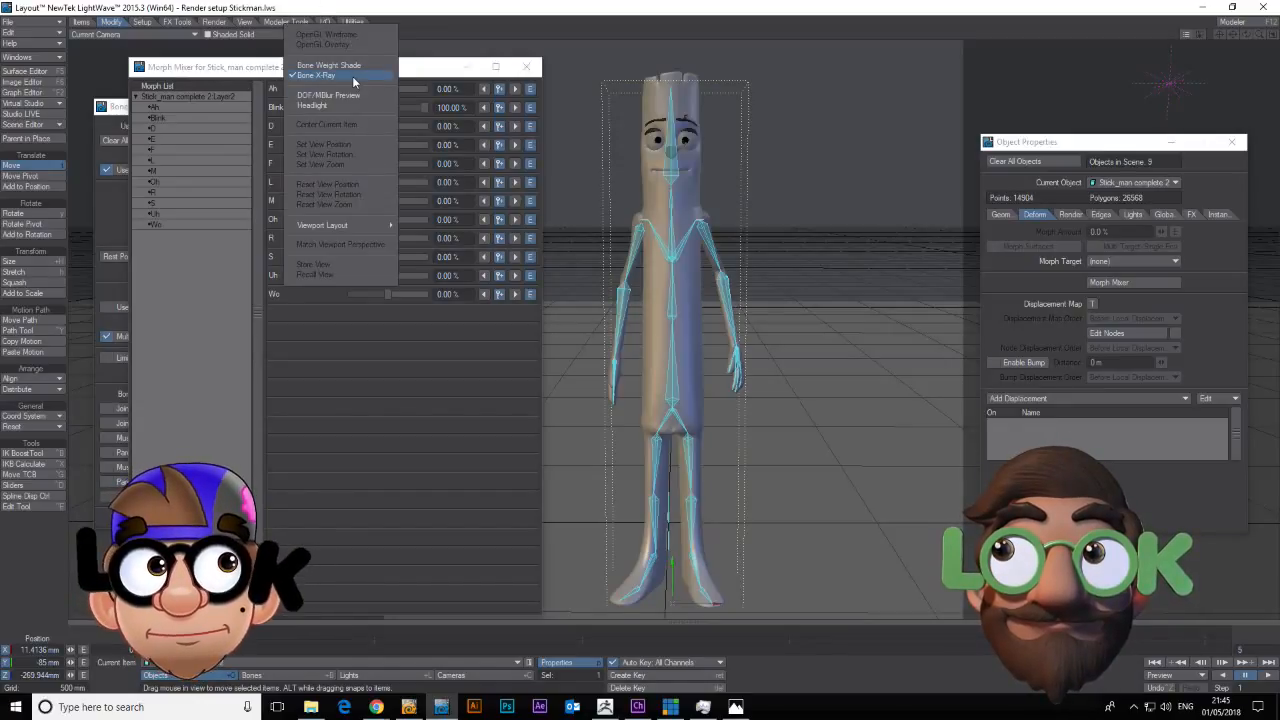
{"action": "left_click", "coordinate": [352, 76]}
Move back and forth between frames 0 and 2 to examine the mouth opening and closing.
{"action": "key", "text": "Right"}
{"action": "key", "text": "Right"}
{"action": "key", "text": "Left"}
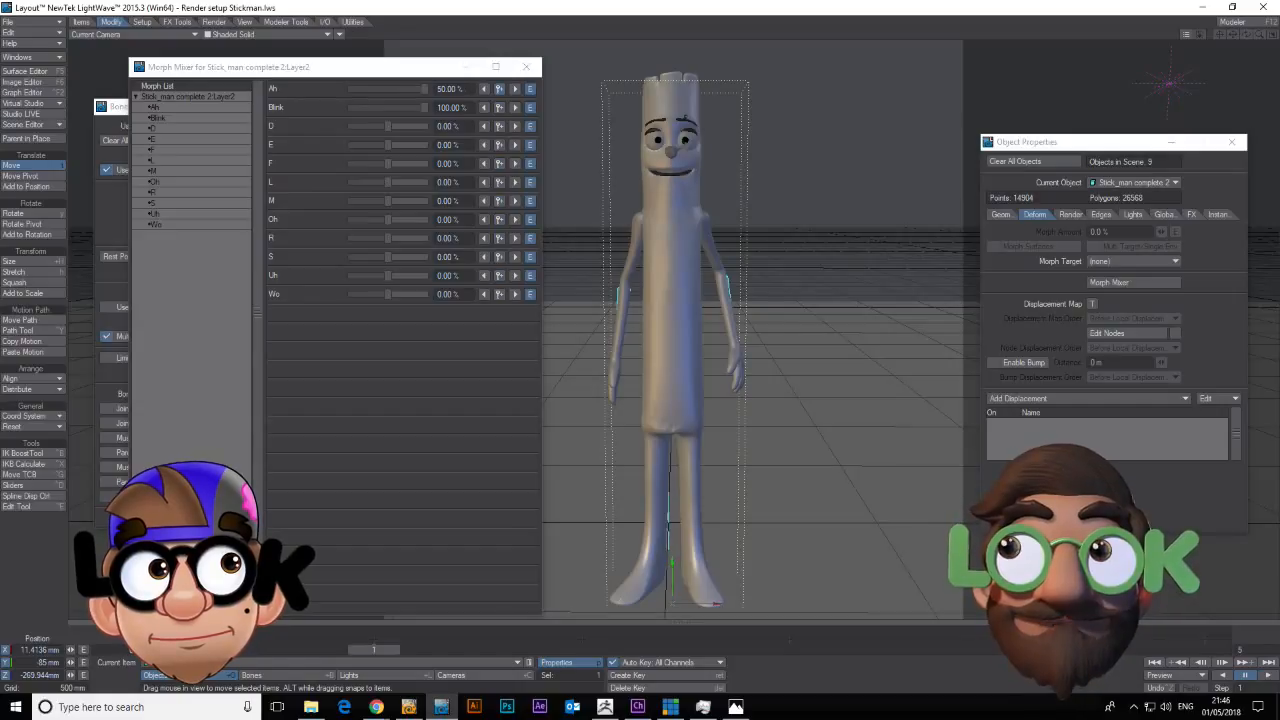
{"action": "key", "text": "Left"}
{"action": "key", "text": "Right"}
{"action": "key", "text": "Right"}
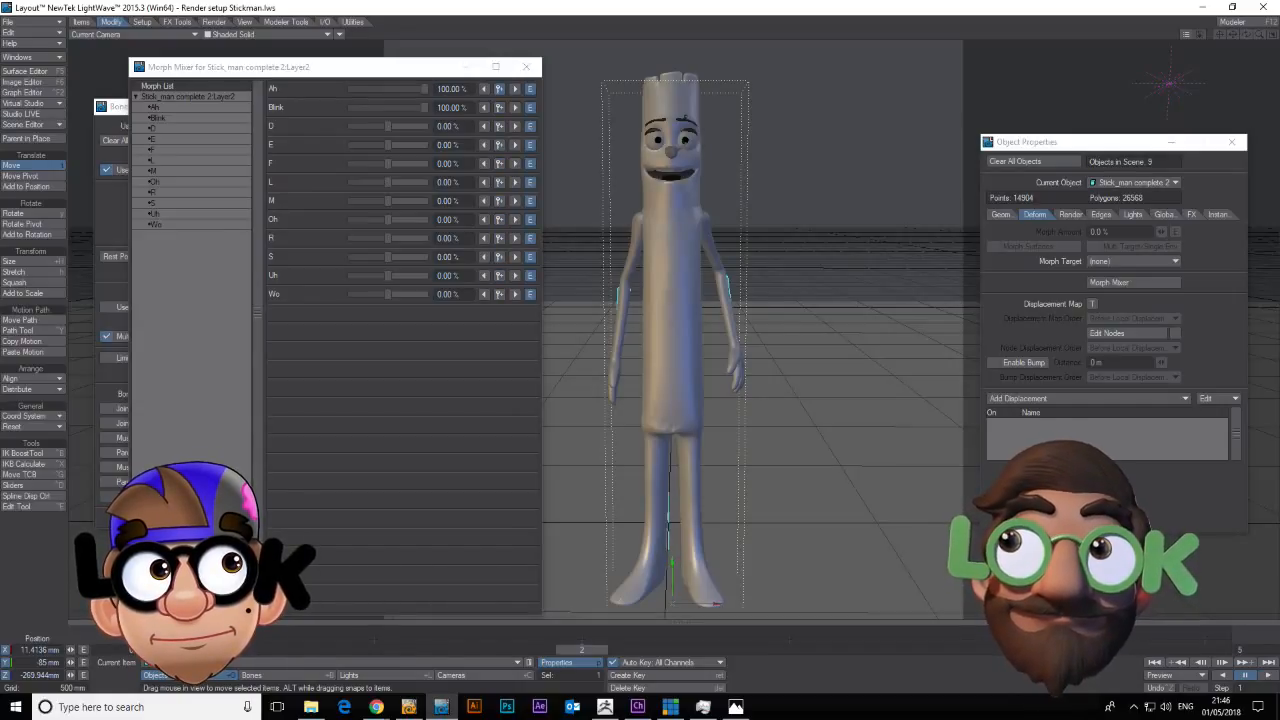
{"action": "key", "text": "Left"}
{"action": "key", "text": "Left"}
{"action": "key", "text": "Right"}
{"action": "key", "text": "Right"}
{"action": "key", "text": "Left"}
{"action": "key", "text": "Left"}
{"action": "key", "text": "Right"}
{"action": "key", "text": "Right"}
{"action": "key", "text": "Left"}
{"action": "key", "text": "Left"}
{"action": "key", "text": "Right"}
{"action": "key", "text": "Right"}
{"action": "key", "text": "Left"}
{"action": "key", "text": "Left"}
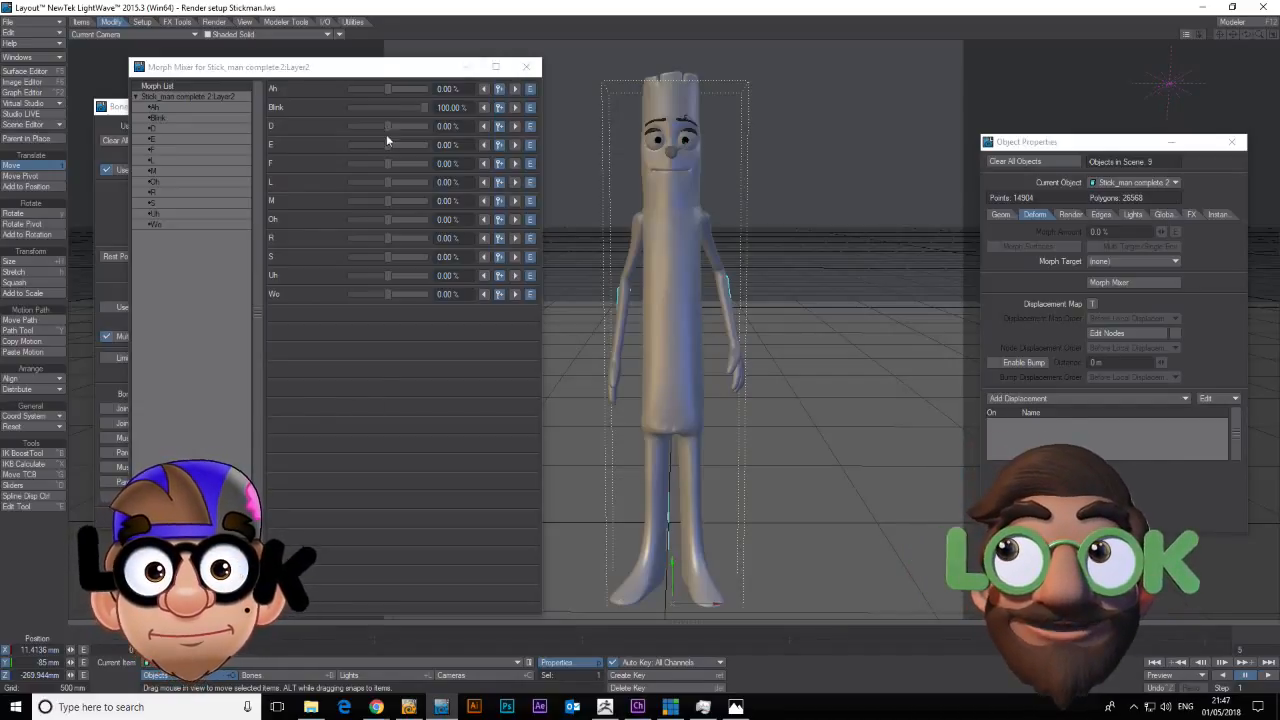
Try the Blink morph at 0% and set it back to 100%.
{"action": "left_click_drag", "start_coordinate": [426, 107], "coordinate": [388, 106]}
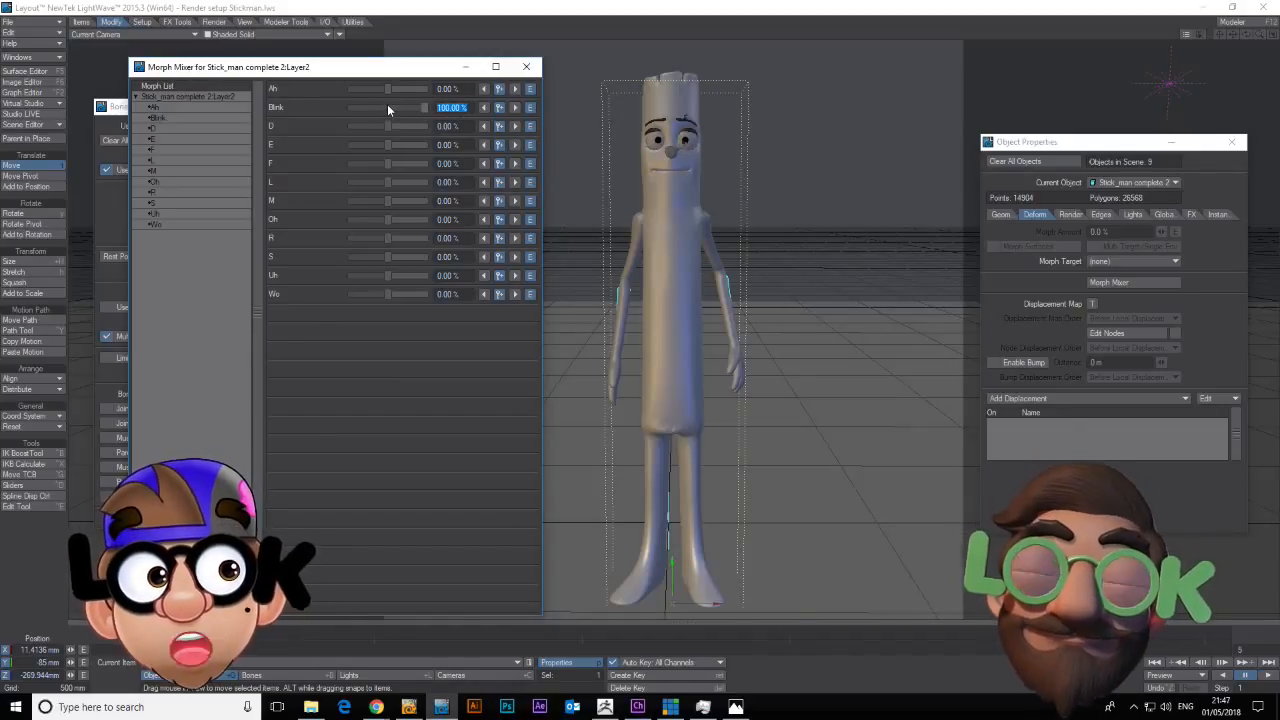
{"action": "type", "text": "0"}
{"action": "key", "text": "Return"}
{"action": "left_click_drag", "start_coordinate": [468, 107], "coordinate": [368, 106]}
{"action": "type", "text": "100"}
{"action": "key", "text": "Return"}
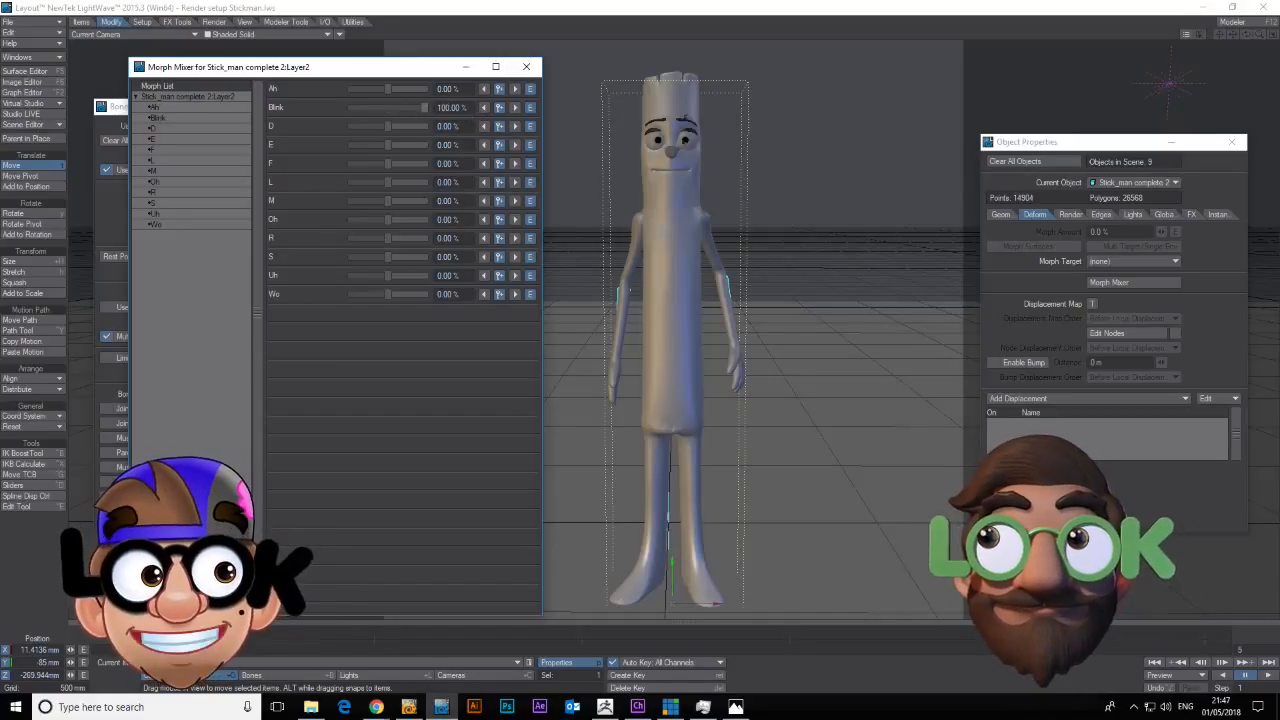
Try the E, F and L mouth morphs in turn, with F and L at 100%, resetting each to 0%.
{"action": "left_click_drag", "start_coordinate": [389, 146], "coordinate": [327, 150]}
{"action": "type", "text": "0"}
{"action": "key", "text": "Return"}
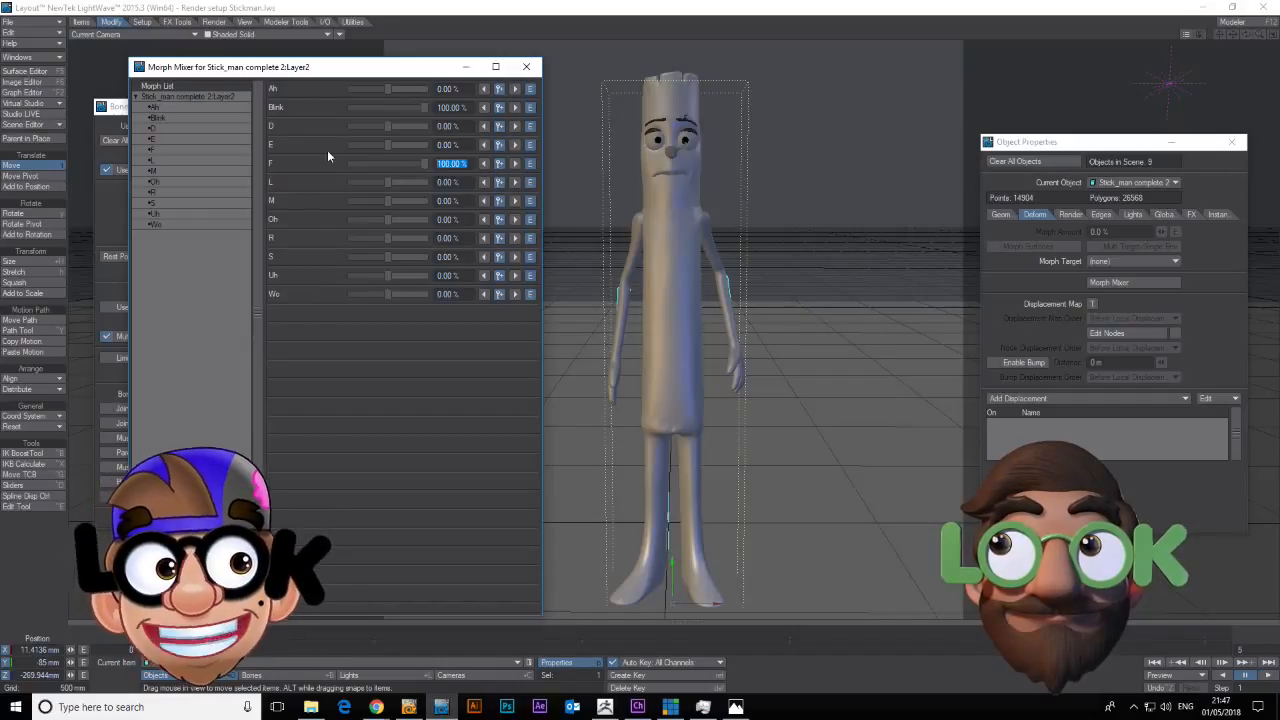
{"action": "type", "text": "0"}
{"action": "key", "text": "Return"}
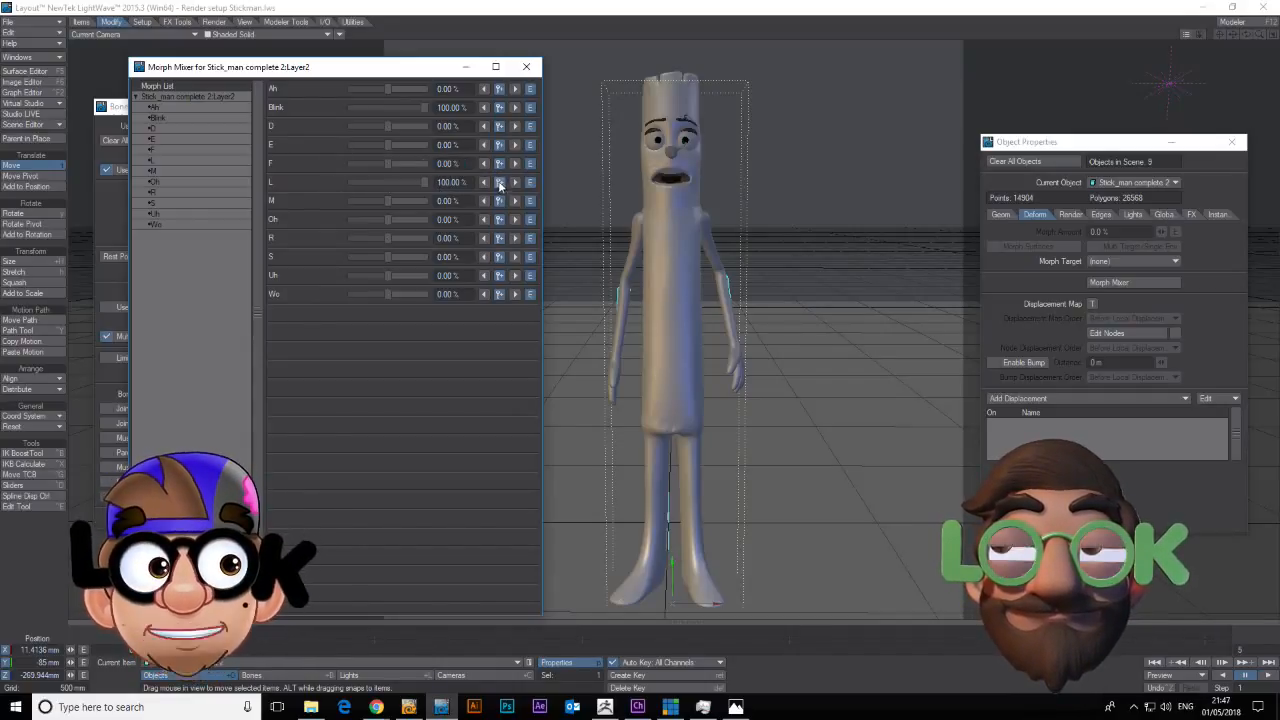
{"action": "left_click_drag", "start_coordinate": [470, 182], "coordinate": [365, 182]}
{"action": "type", "text": "0"}
{"action": "key", "text": "Return"}
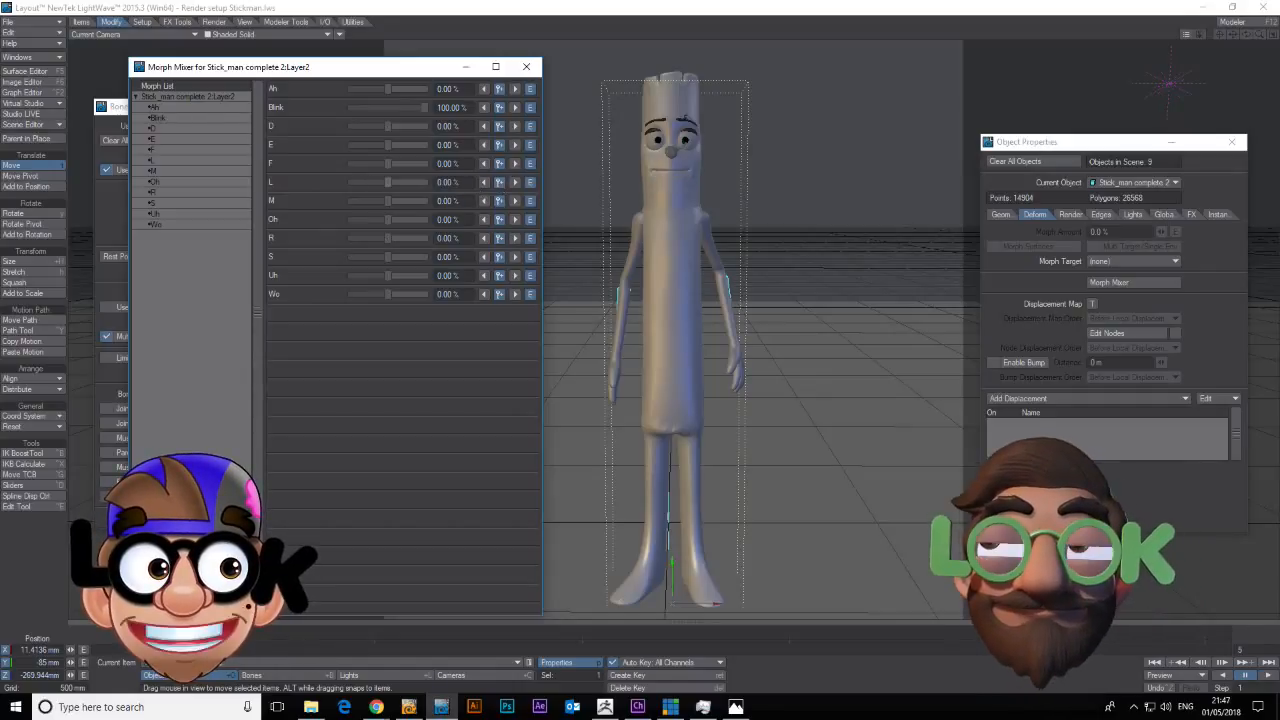
Try the M and Oh mouth morphs at 100% one after the other, resetting each to 0%.
{"action": "left_click_drag", "start_coordinate": [390, 201], "coordinate": [340, 195]}
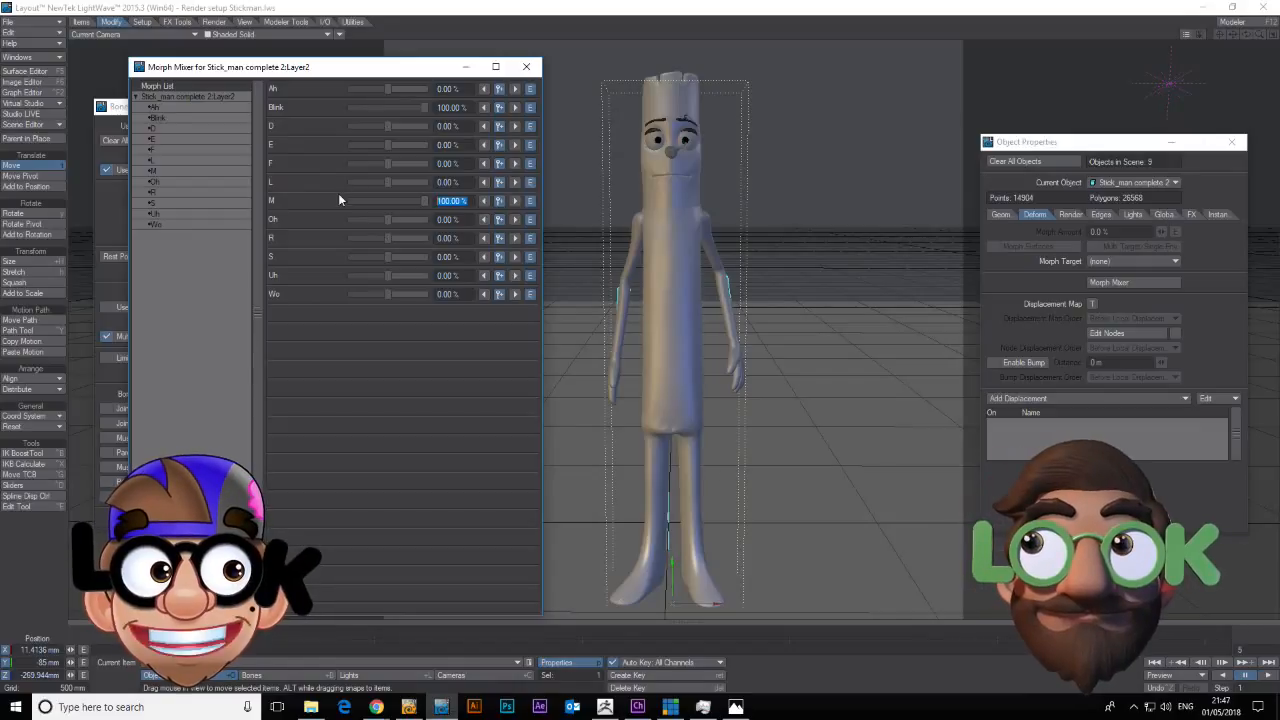
{"action": "type", "text": "0"}
{"action": "key", "text": "Return"}
{"action": "mouse_move", "coordinate": [388, 221]}
{"action": "left_mouse_down"}
{"action": "mouse_move", "coordinate": [464, 224]}
{"action": "mouse_move", "coordinate": [374, 213]}
{"action": "left_mouse_up"}
{"action": "type", "text": "0"}
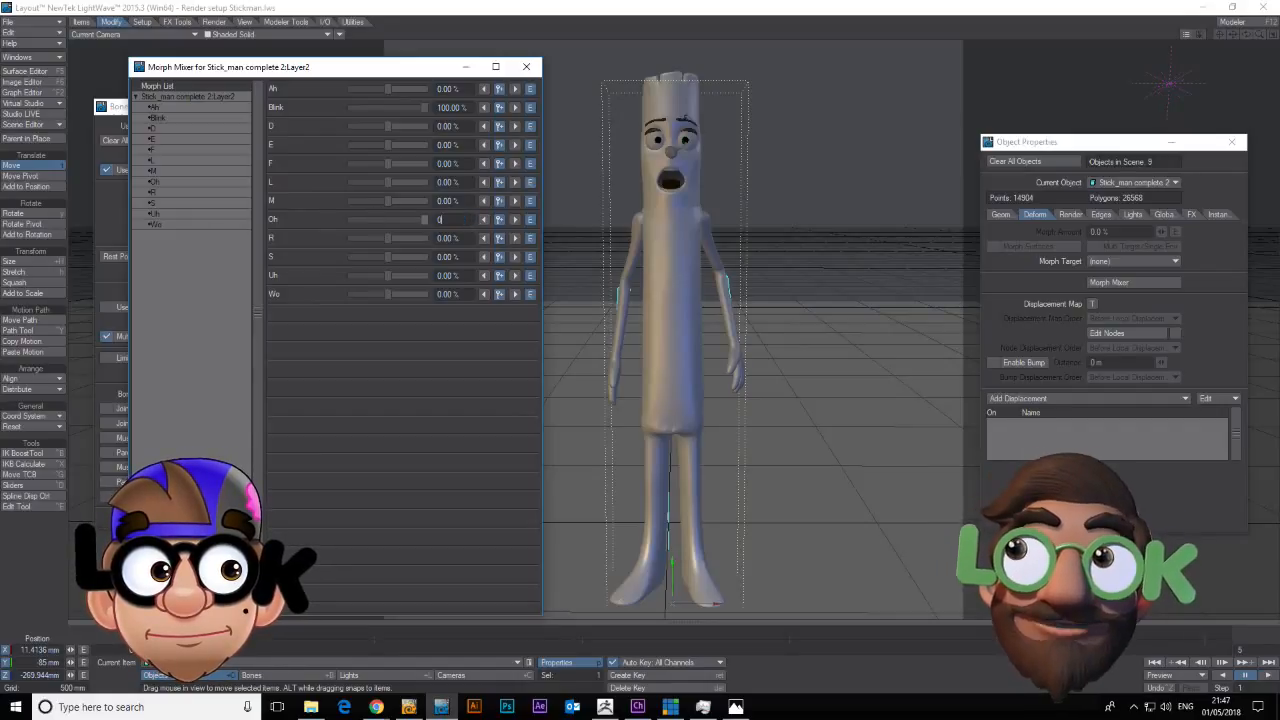
{"action": "key", "text": "Return"}
Try further mouth morphs from R onwards, resetting each to 0%.
{"action": "mouse_move", "coordinate": [388, 243]}
{"action": "left_mouse_down"}
{"action": "mouse_move", "coordinate": [455, 238]}
{"action": "mouse_move", "coordinate": [378, 235]}
{"action": "mouse_move", "coordinate": [450, 265]}
{"action": "mouse_move", "coordinate": [378, 252]}
{"action": "left_mouse_up"}
{"action": "type", "text": "0"}
{"action": "key", "text": "Return"}
{"action": "type", "text": "0"}
{"action": "key", "text": "Return"}
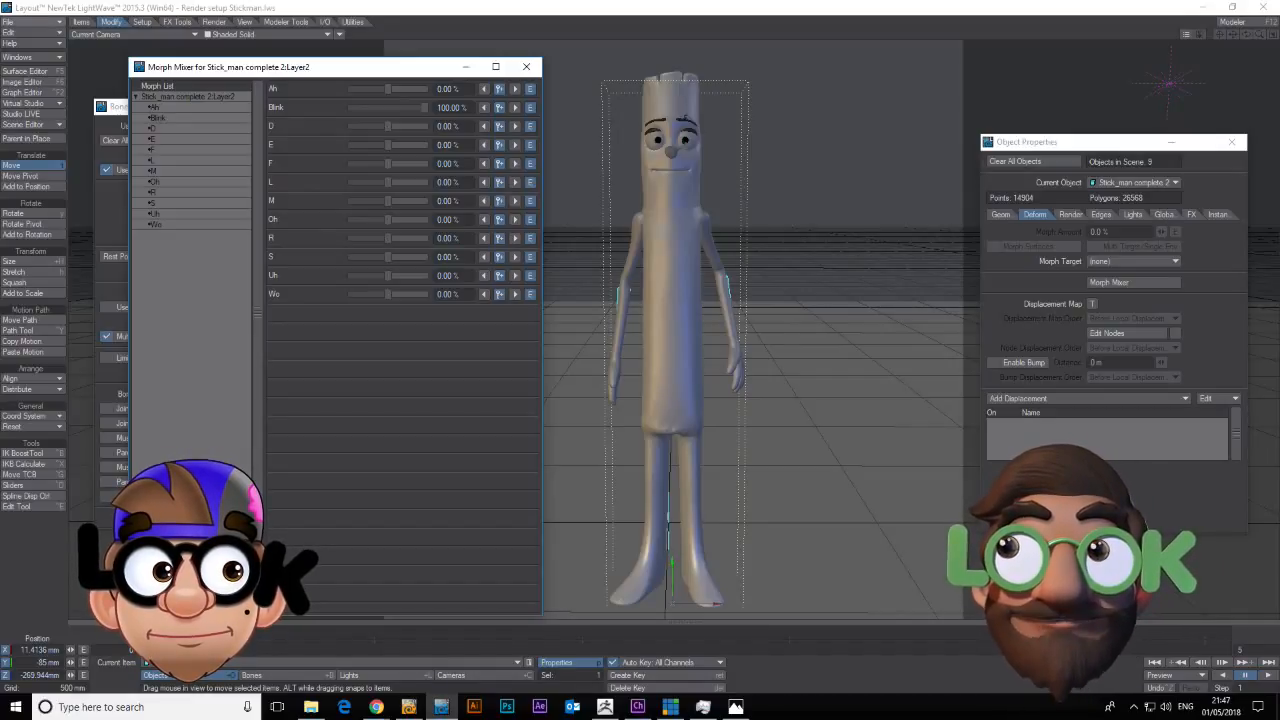
Switch the viewport shading to VPR and open the Scene Editor, keeping its window clear of the character.
{"action": "left_click", "coordinate": [231, 34]}
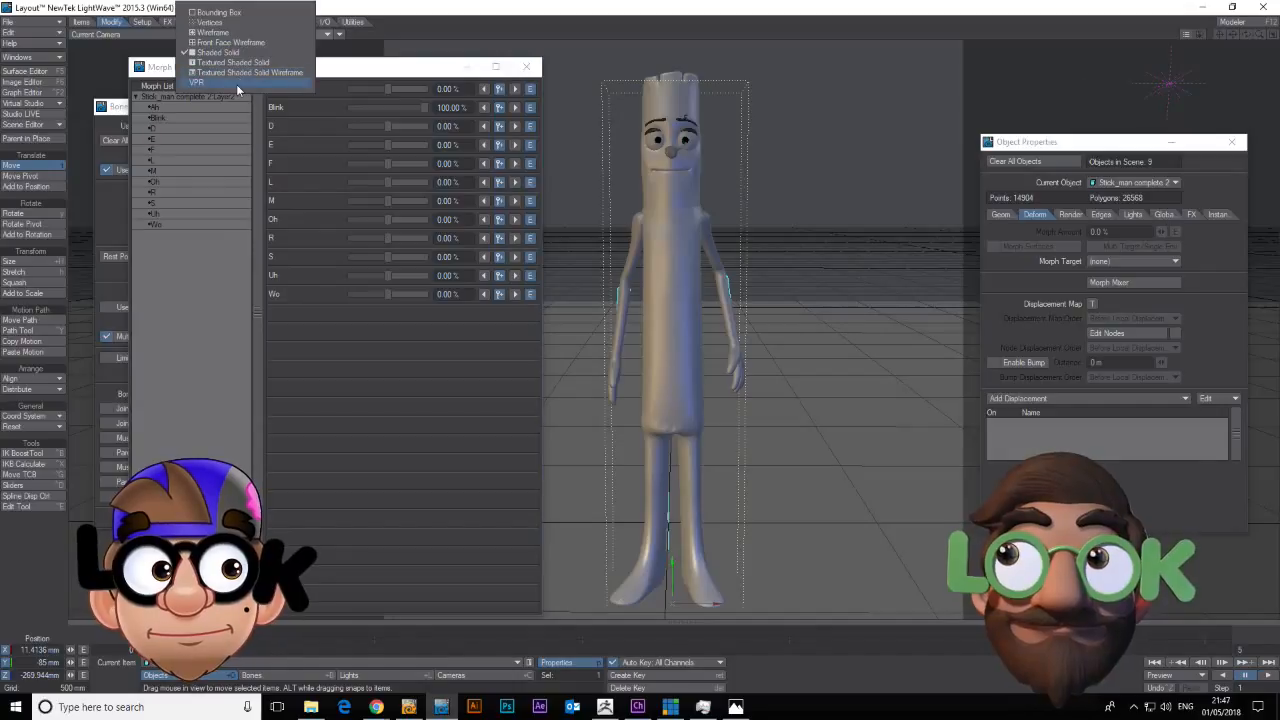
{"action": "left_click", "coordinate": [236, 83]}
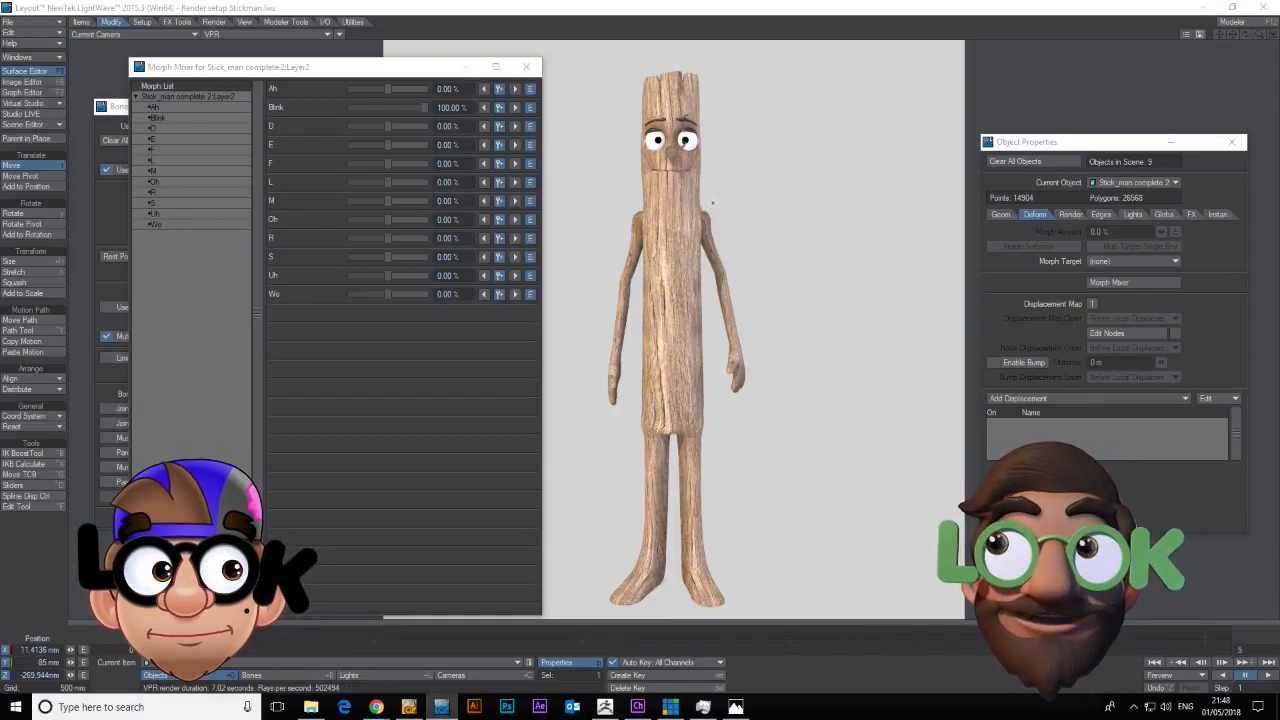
{"action": "left_click", "coordinate": [34, 125]}
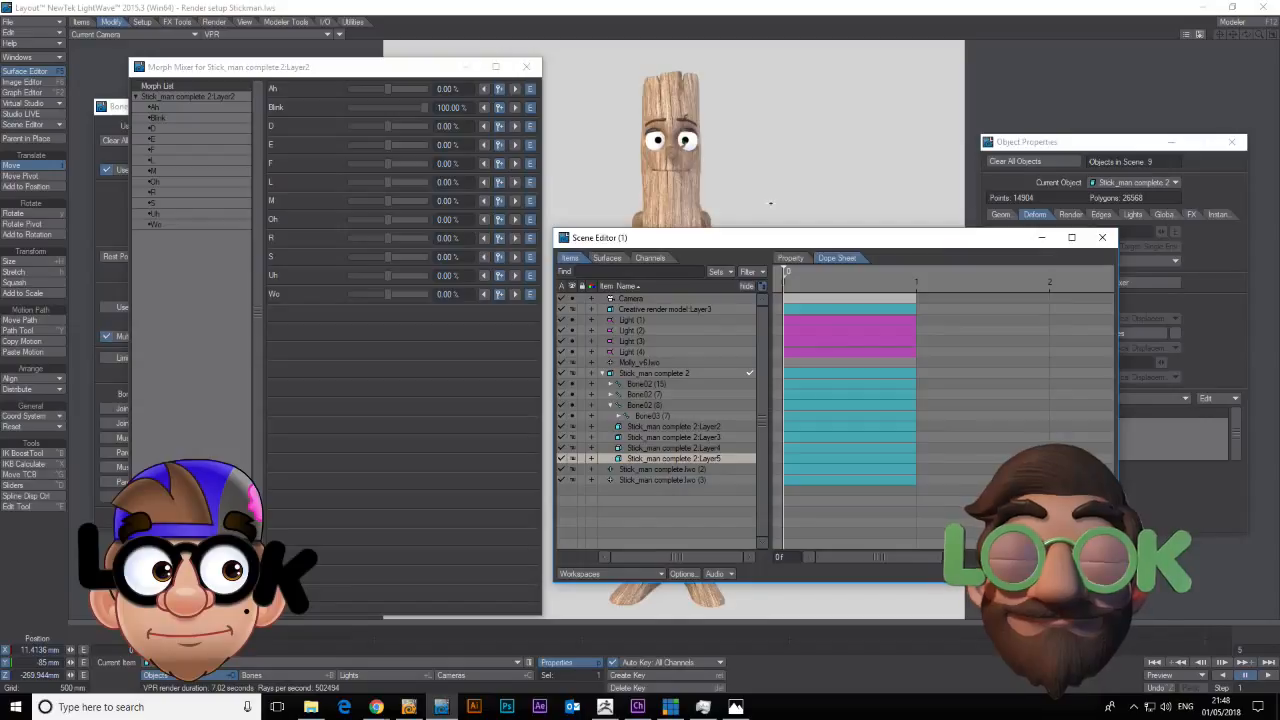
{"action": "left_click_drag", "start_coordinate": [749, 240], "coordinate": [1034, 158]}
Deactivate the Stick_man complete 2 body and its Layer3, Layer4 and Layer5 in the Scene Editor, leaving the Layer2 head active.
{"action": "left_click", "coordinate": [849, 378]}
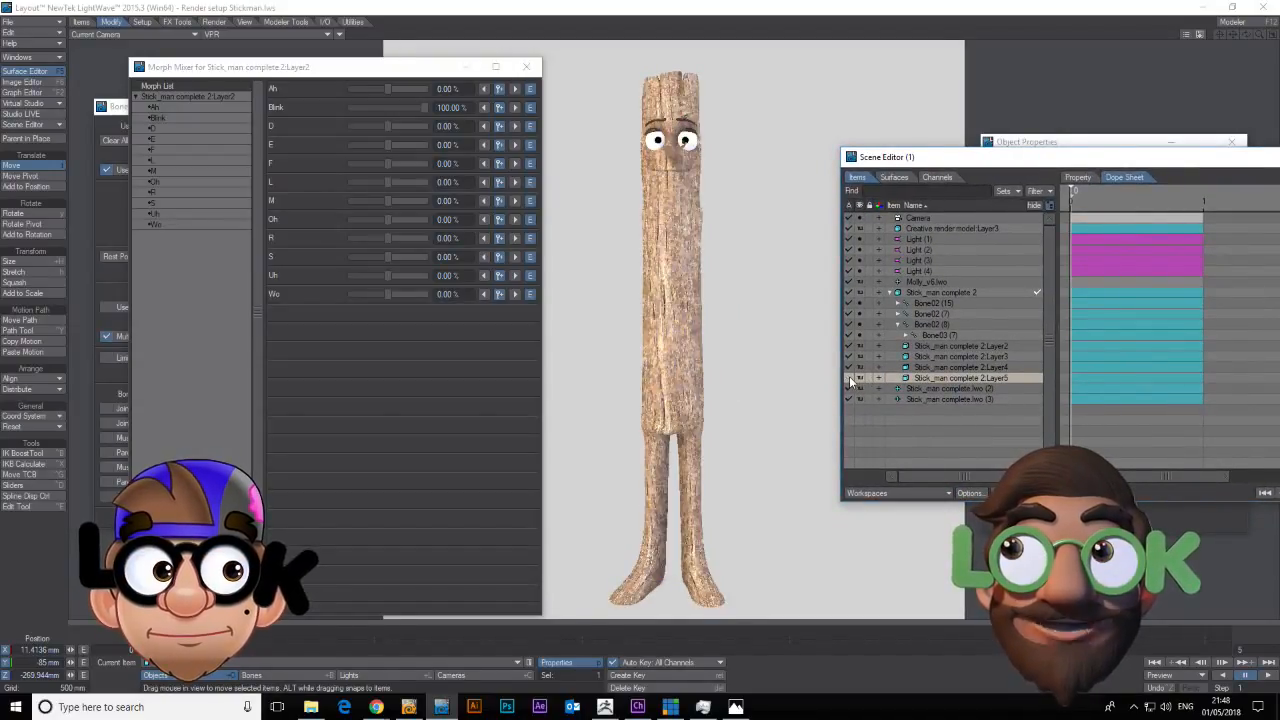
{"action": "left_click", "coordinate": [850, 368]}
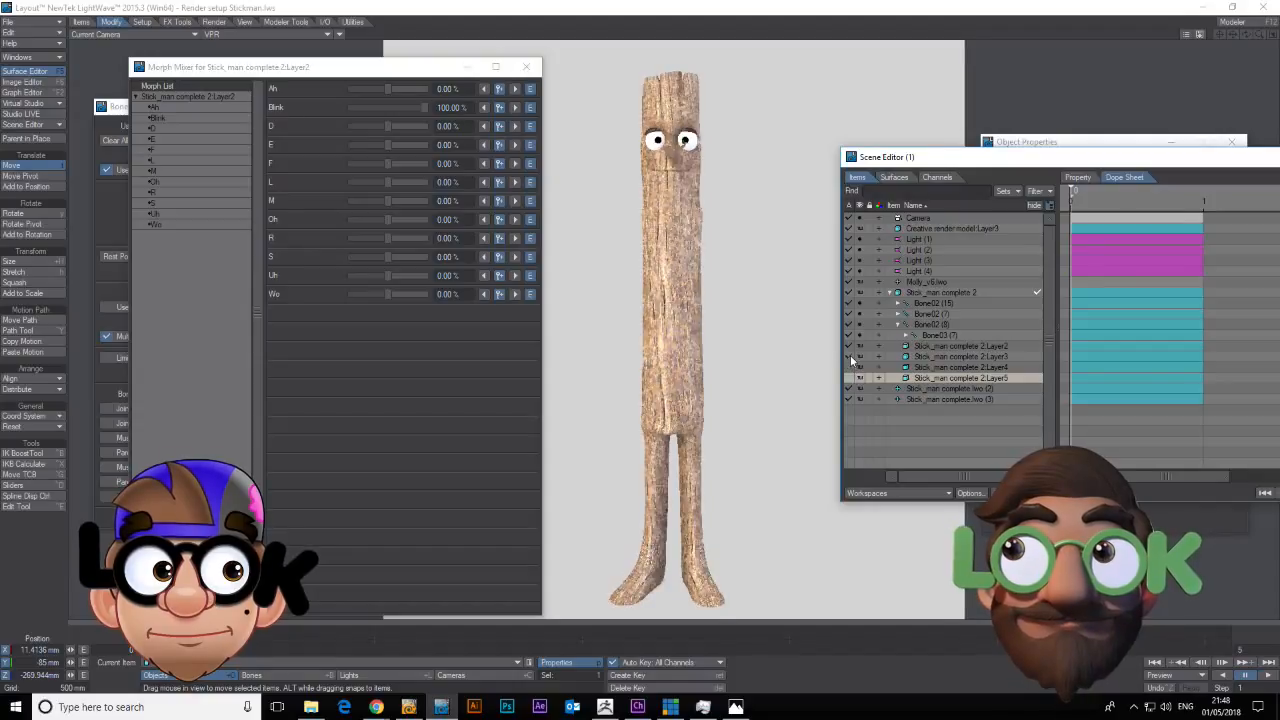
{"action": "left_click", "coordinate": [850, 357]}
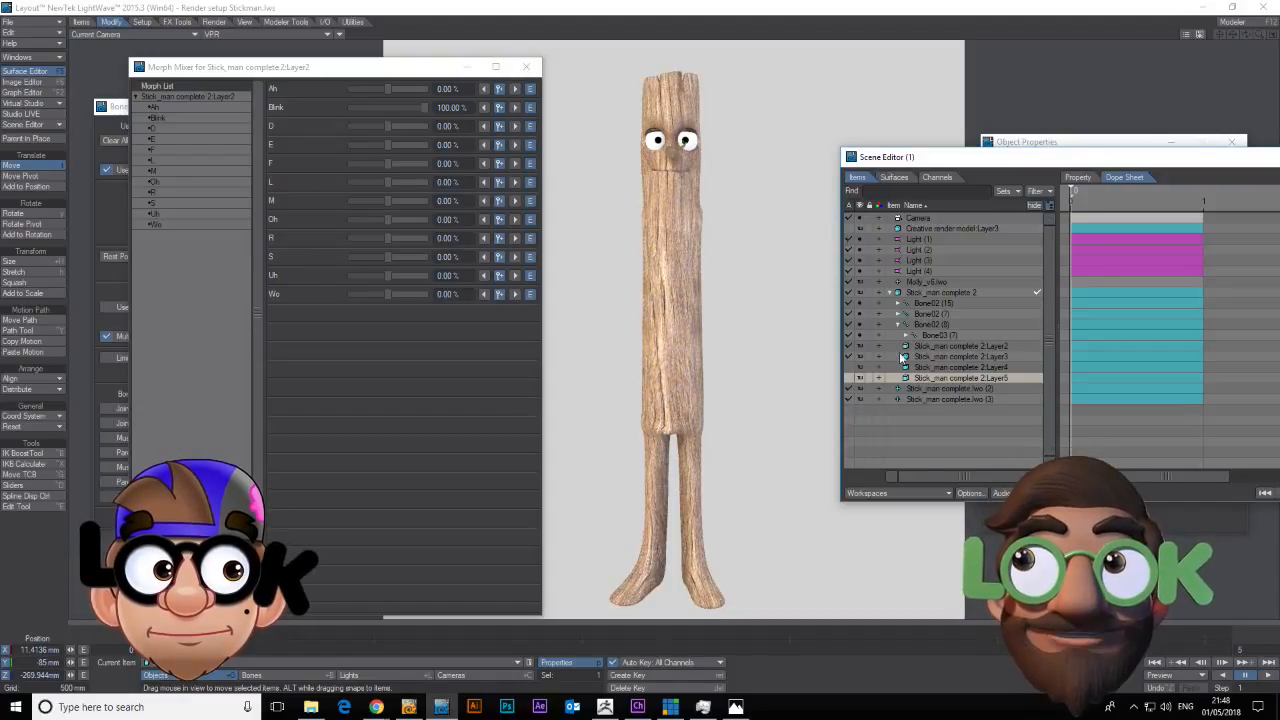
{"action": "left_click", "coordinate": [848, 356]}
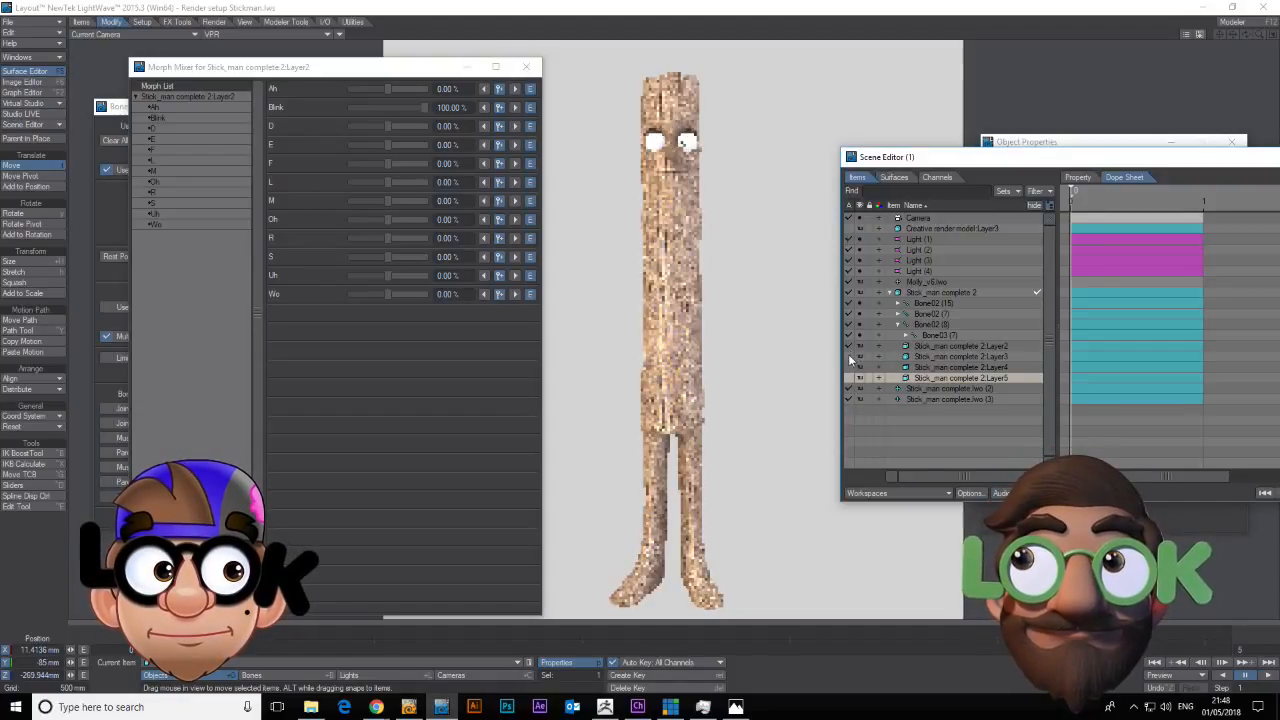
{"action": "left_click", "coordinate": [849, 292]}
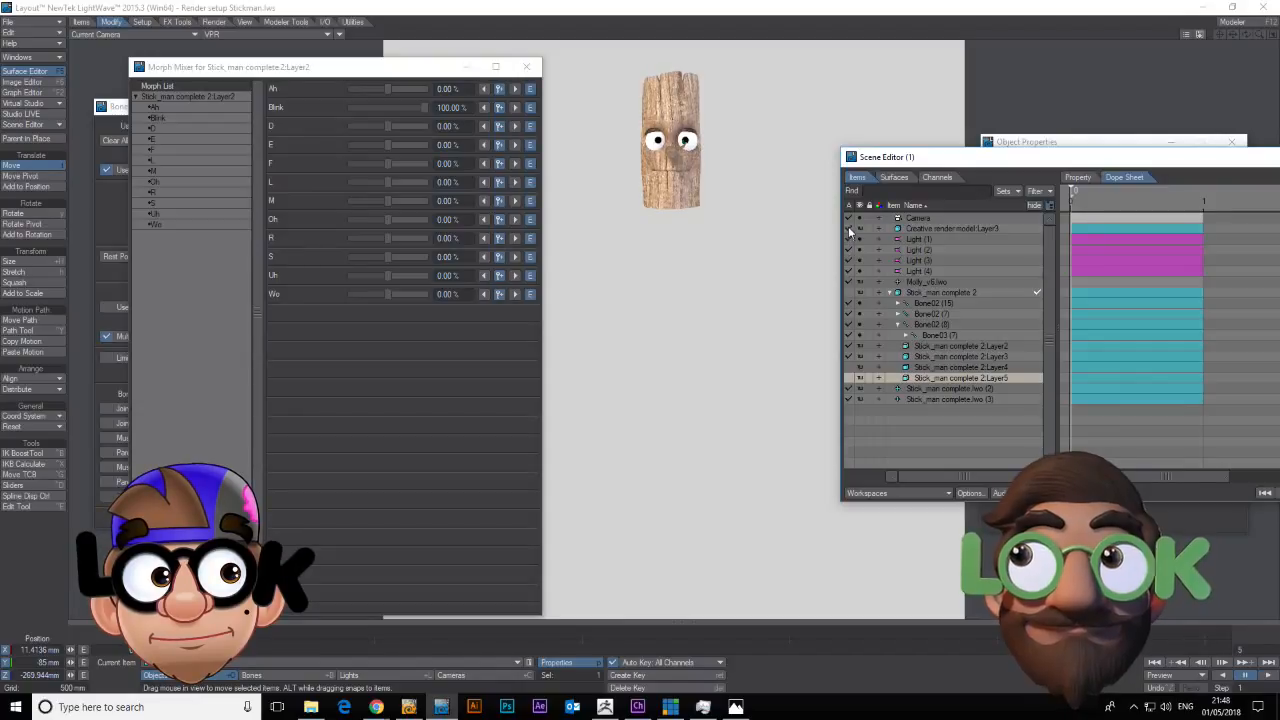
{"action": "left_click", "coordinate": [848, 357]}
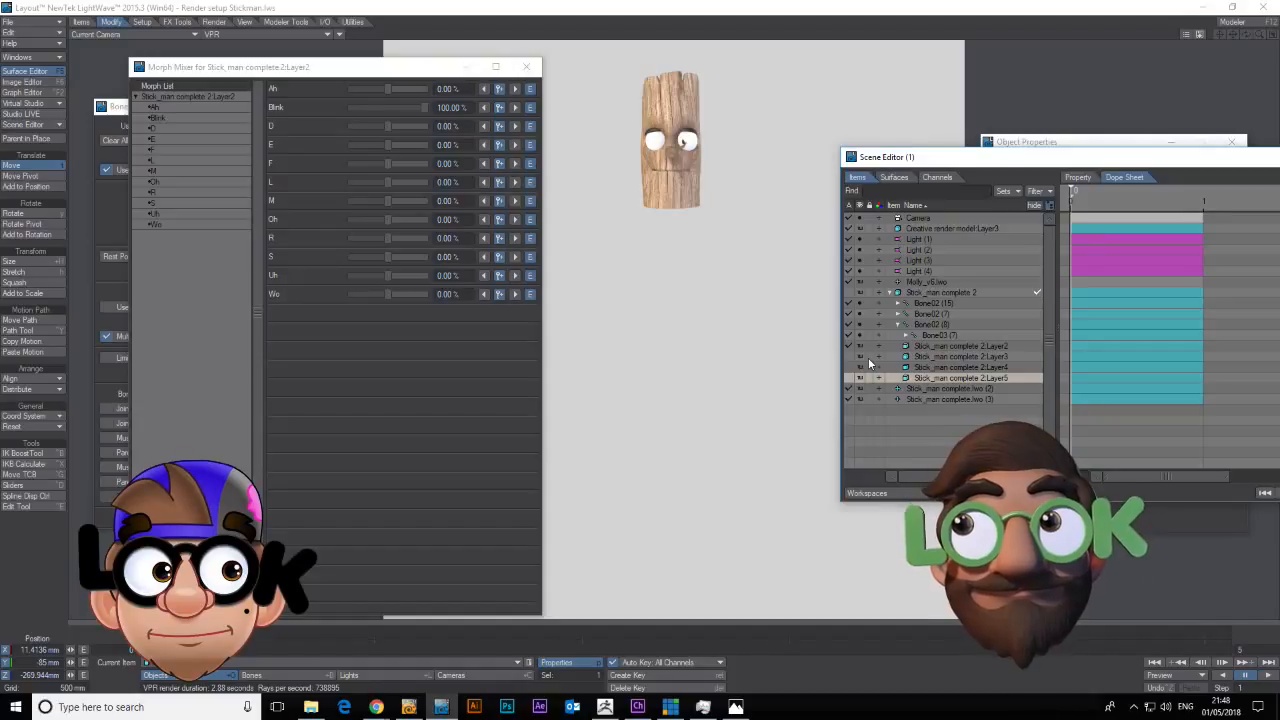
Move to frame 2 and try the Ah and D mouth morphs at 100% one after the other, resetting each to 0%.
{"action": "left_click_drag", "start_coordinate": [168, 650], "coordinate": [581, 650]}
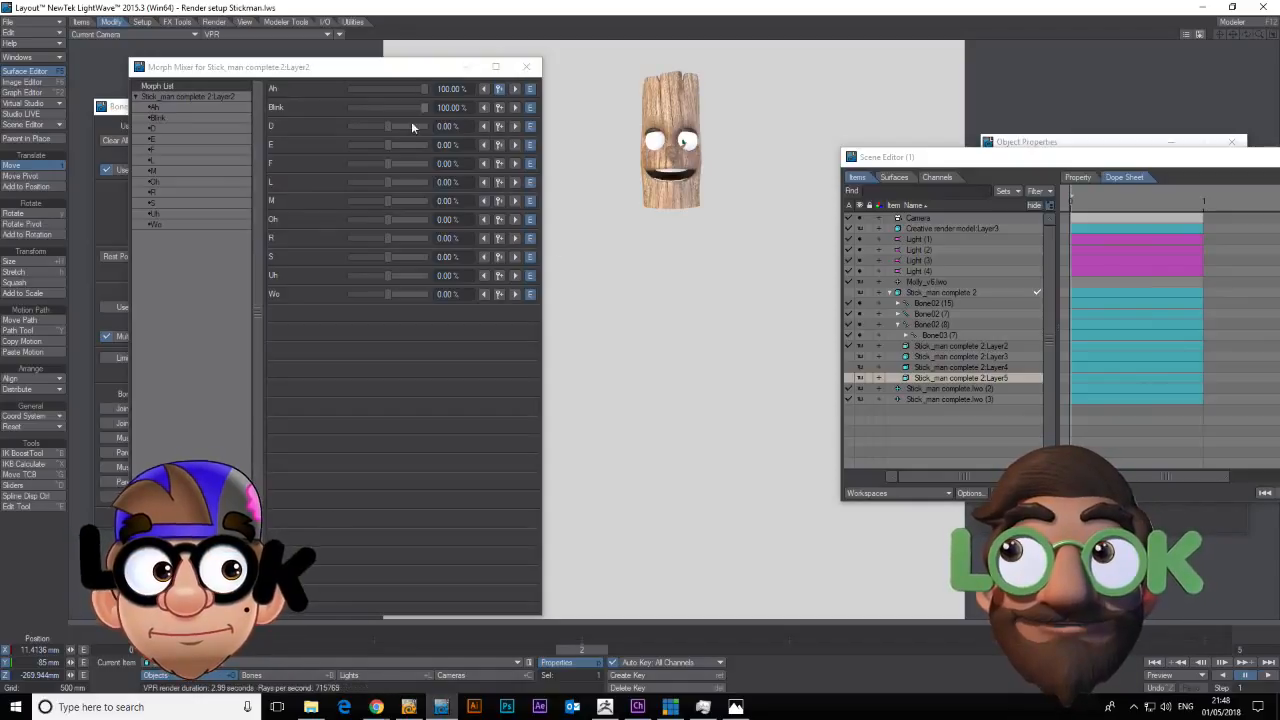
{"action": "left_click_drag", "start_coordinate": [472, 90], "coordinate": [272, 84]}
{"action": "type", "text": "0"}
{"action": "key", "text": "Tab"}
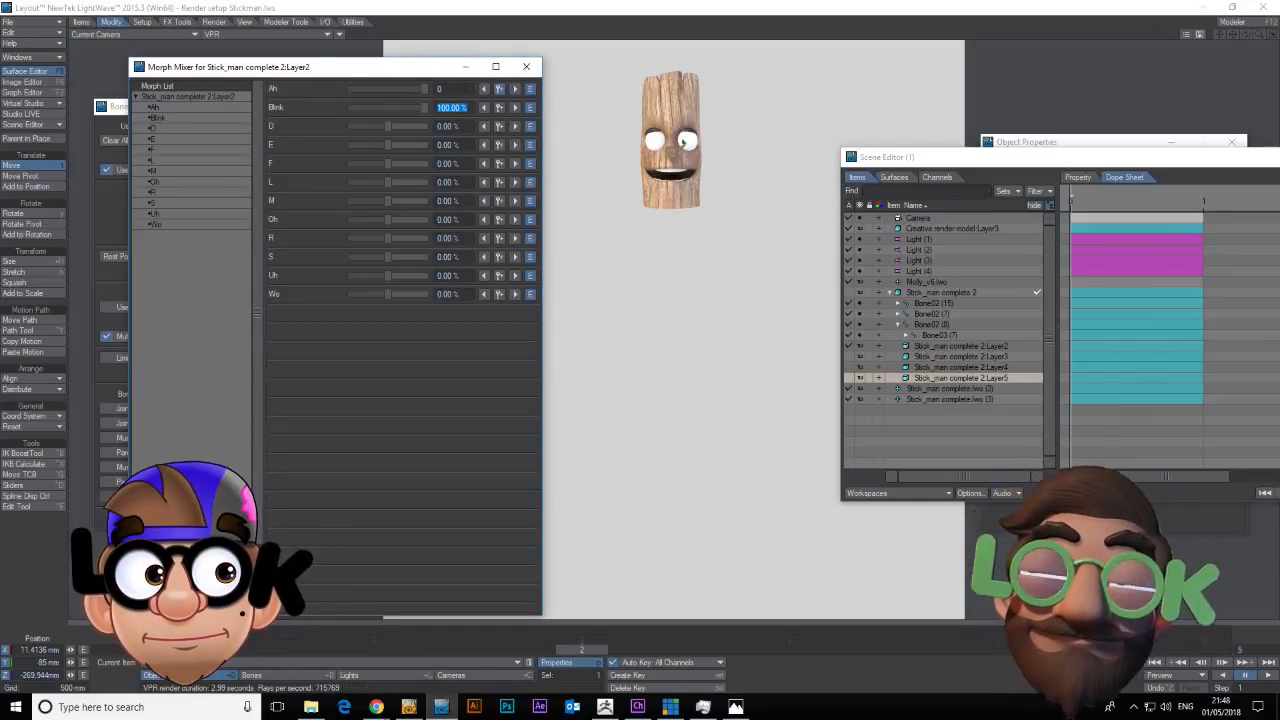
{"action": "left_click_drag", "start_coordinate": [398, 128], "coordinate": [468, 131]}
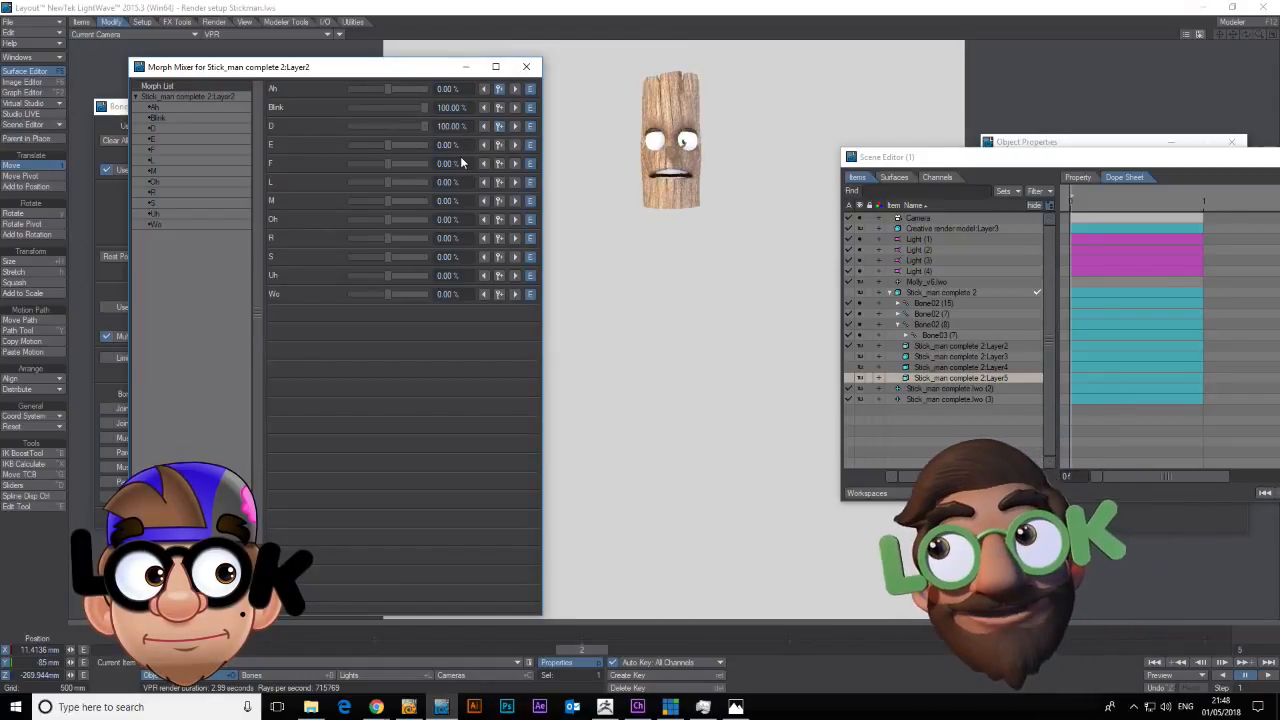
{"action": "left_click_drag", "start_coordinate": [468, 126], "coordinate": [343, 125]}
{"action": "type", "text": "0"}
{"action": "key", "text": "Return"}
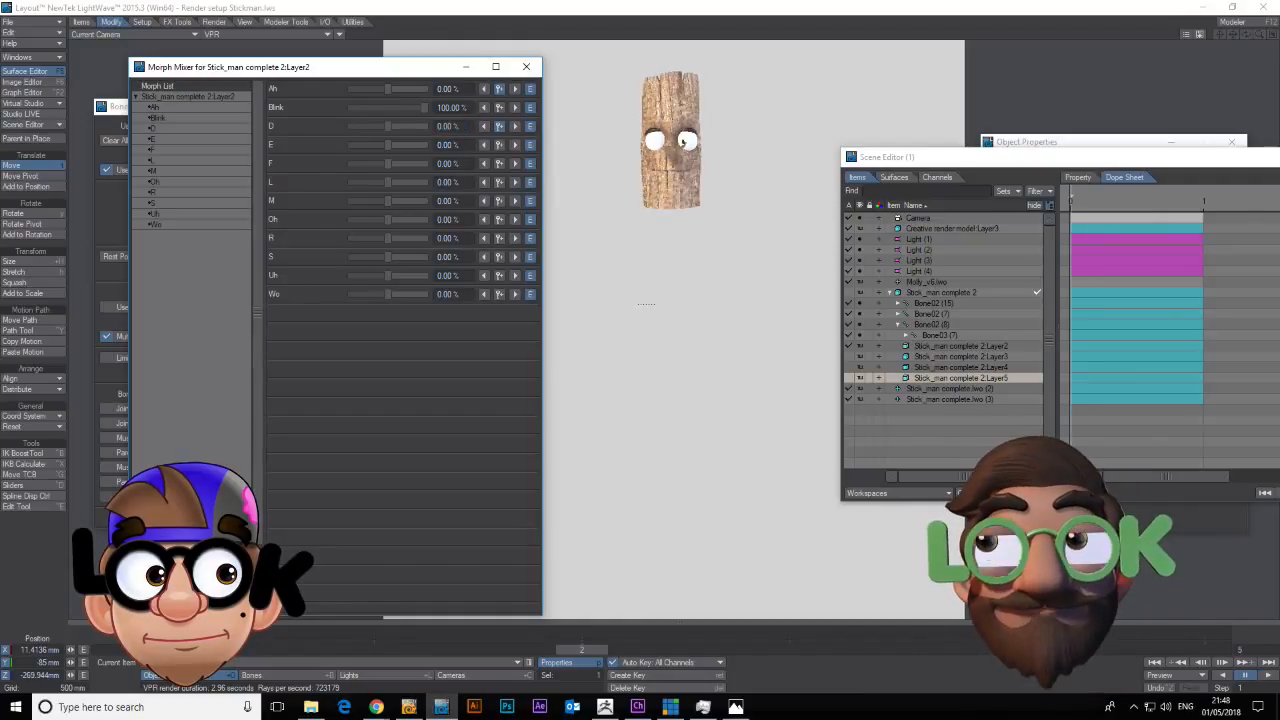
Try the Blink morph at 0%, ending with it at 100%.
{"action": "left_click_drag", "start_coordinate": [470, 108], "coordinate": [431, 108]}
{"action": "type", "text": "0"}
{"action": "key", "text": "Return"}
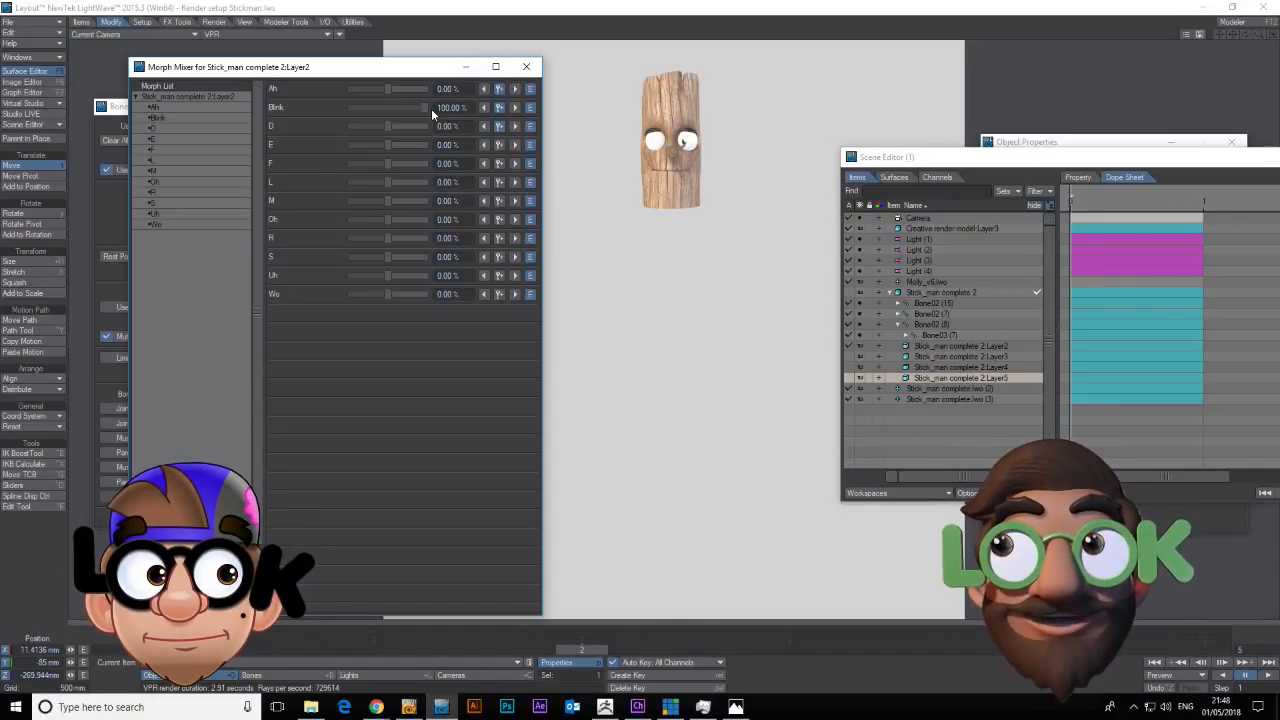
Reactivate the Stick_man complete 2 body, Layer3 and Layer4, and try the Oh morph at 100% before resetting it to 0%.
{"action": "left_click", "coordinate": [850, 298]}
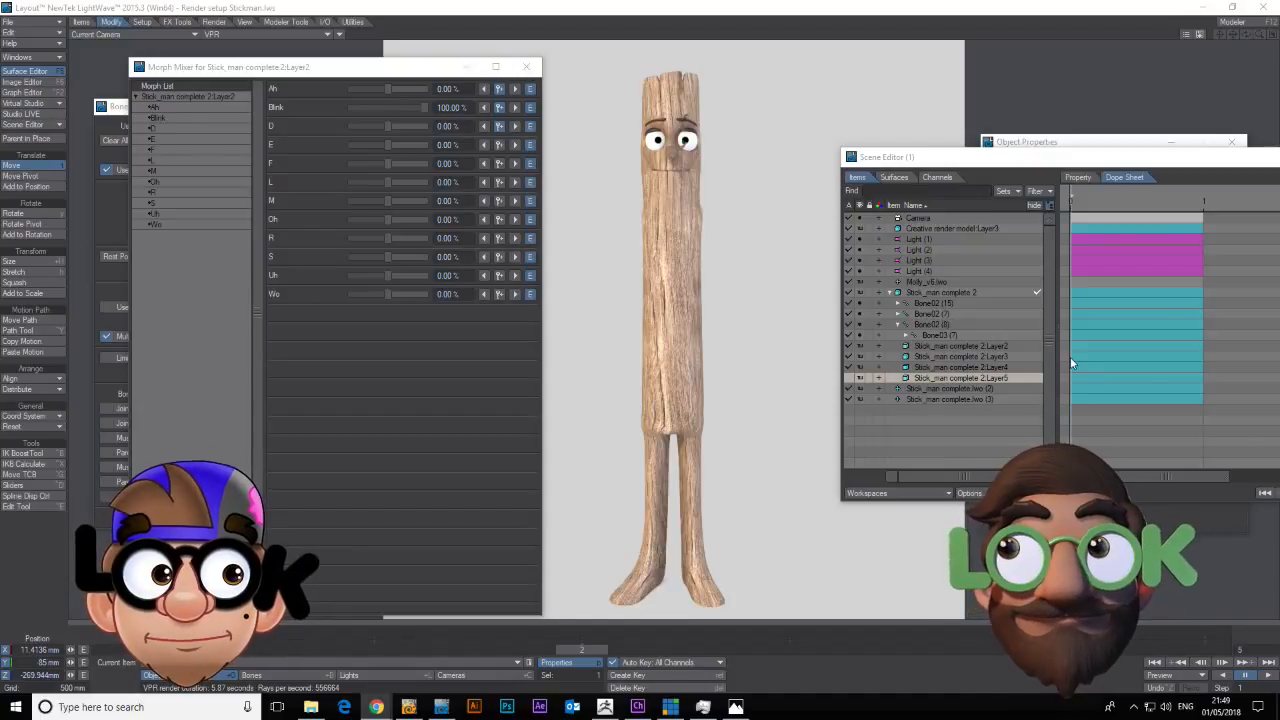
{"action": "left_click_drag", "start_coordinate": [391, 221], "coordinate": [428, 227]}
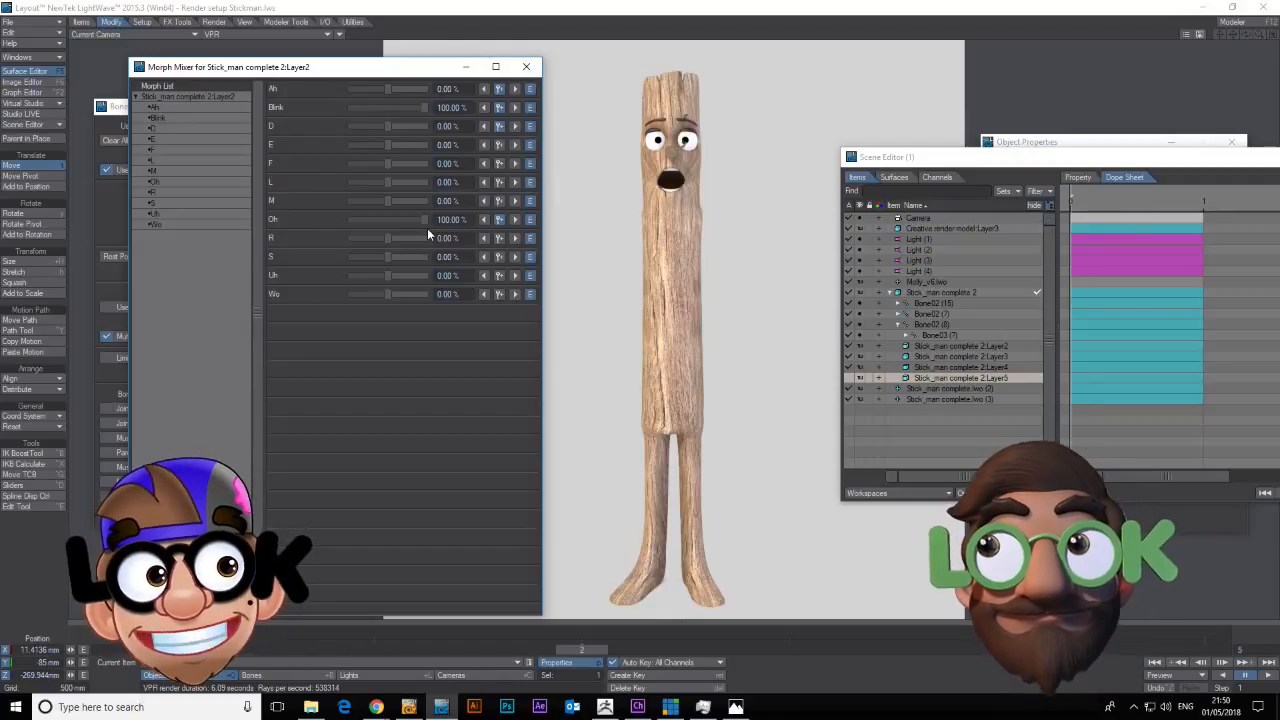
{"action": "mouse_move", "coordinate": [420, 222]}
{"action": "left_mouse_down"}
{"action": "mouse_move", "coordinate": [409, 222]}
{"action": "mouse_move", "coordinate": [434, 221]}
{"action": "mouse_move", "coordinate": [418, 217]}
{"action": "left_mouse_up"}
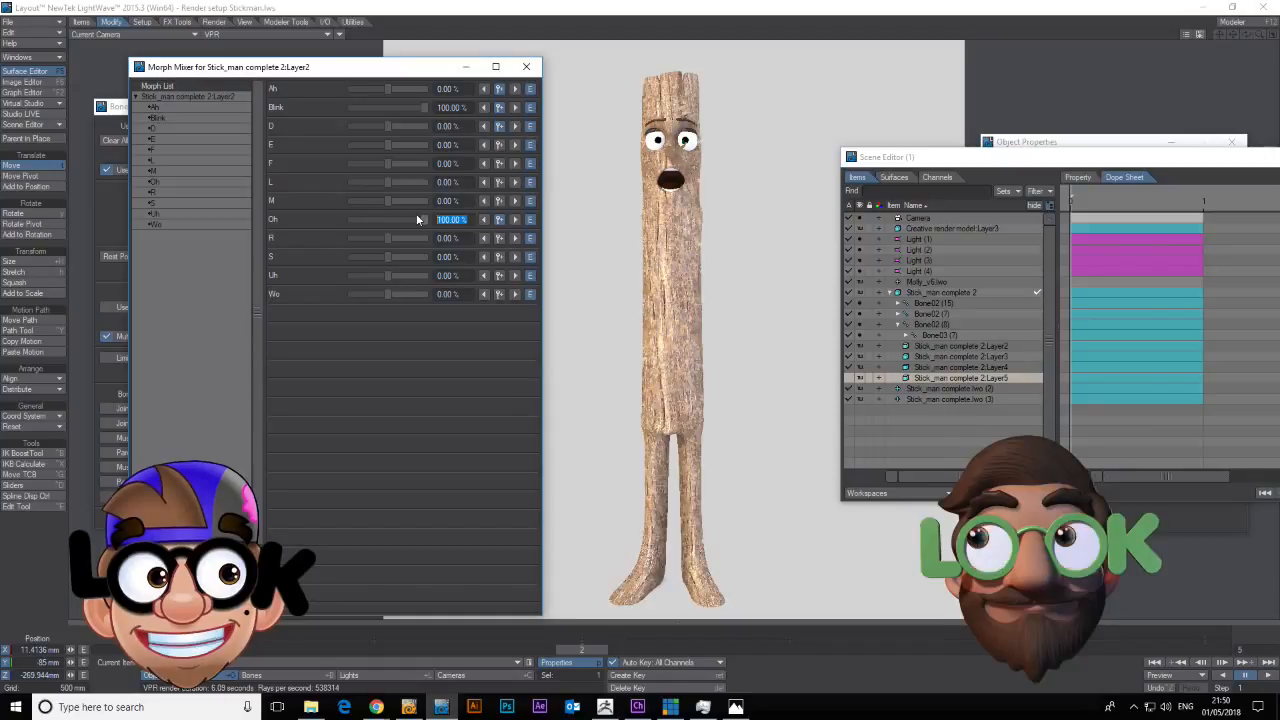
{"action": "type", "text": "0"}
{"action": "key", "text": "Return"}
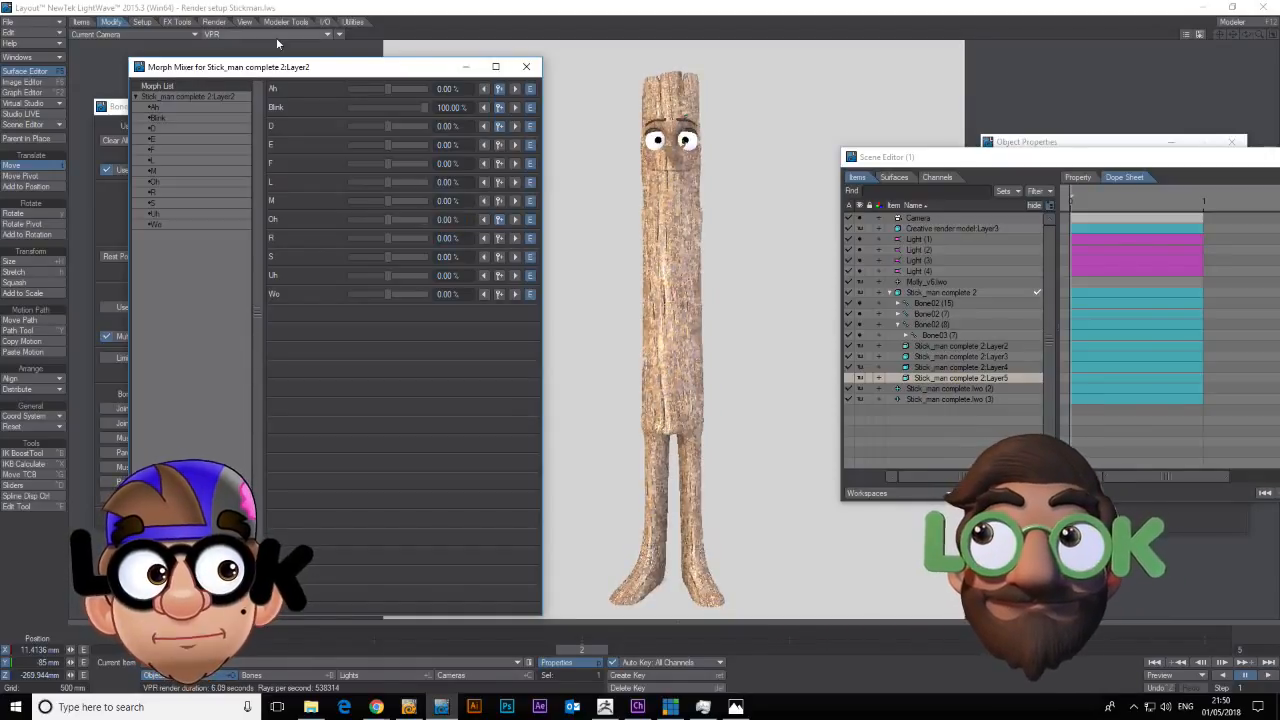
Switch the viewport shading to Textured Shaded Solid.
{"action": "left_click", "coordinate": [270, 35]}
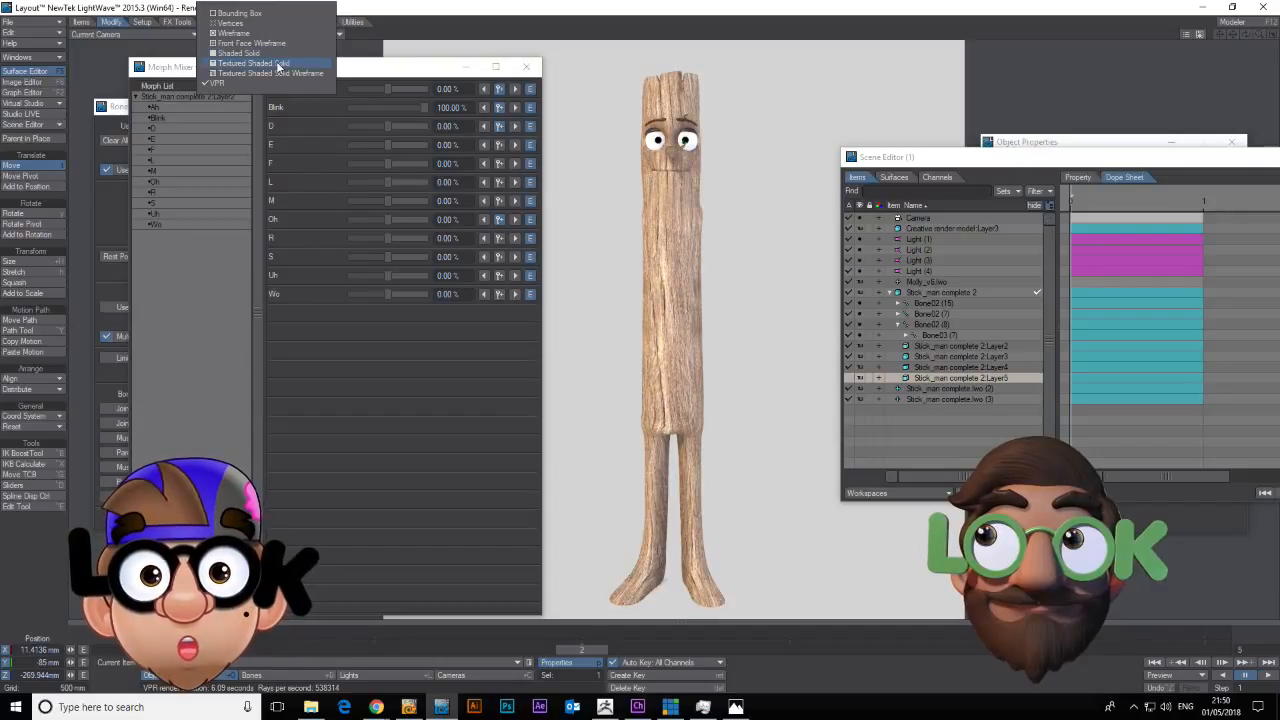
{"action": "left_click", "coordinate": [278, 66]}
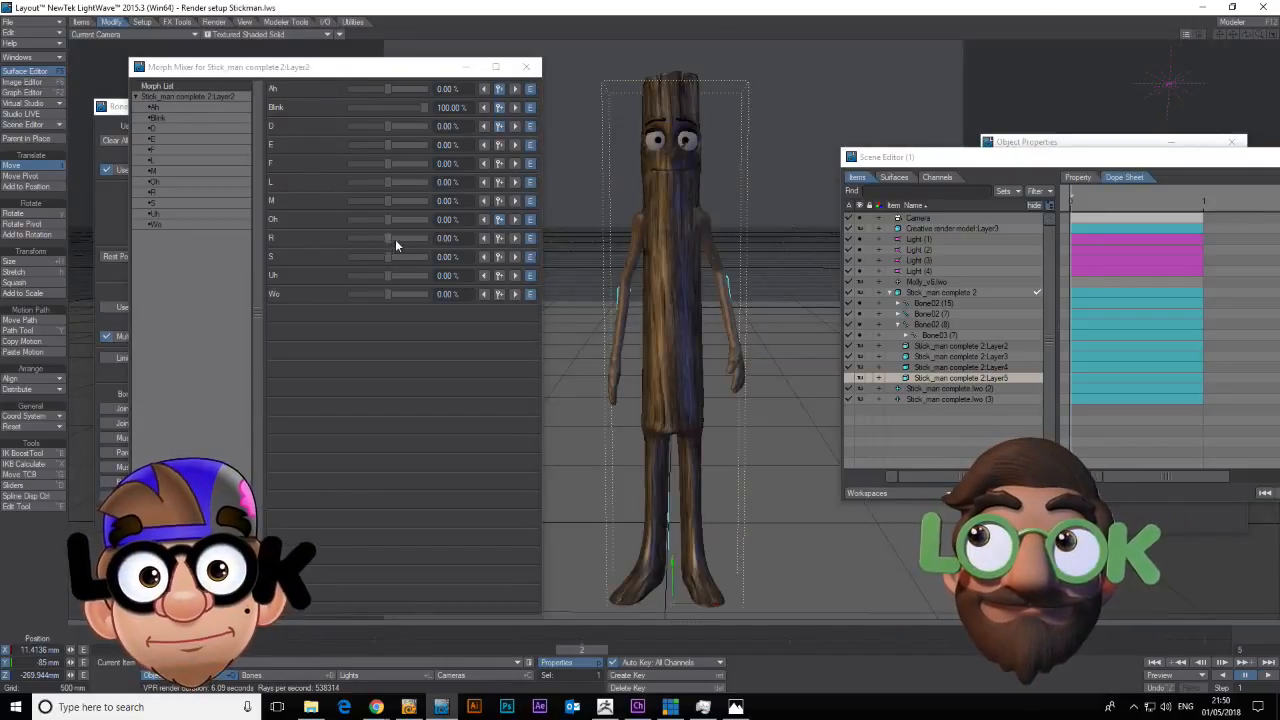
Try the Oh and Blink morph sliders in the textured view, resetting Oh to 0% and leaving Blink at 100%.
{"action": "mouse_move", "coordinate": [389, 221]}
{"action": "left_mouse_down"}
{"action": "mouse_move", "coordinate": [423, 224]}
{"action": "mouse_move", "coordinate": [388, 227]}
{"action": "mouse_move", "coordinate": [419, 219]}
{"action": "mouse_move", "coordinate": [395, 216]}
{"action": "left_mouse_up"}
{"action": "type", "text": "0"}
{"action": "key", "text": "Return"}
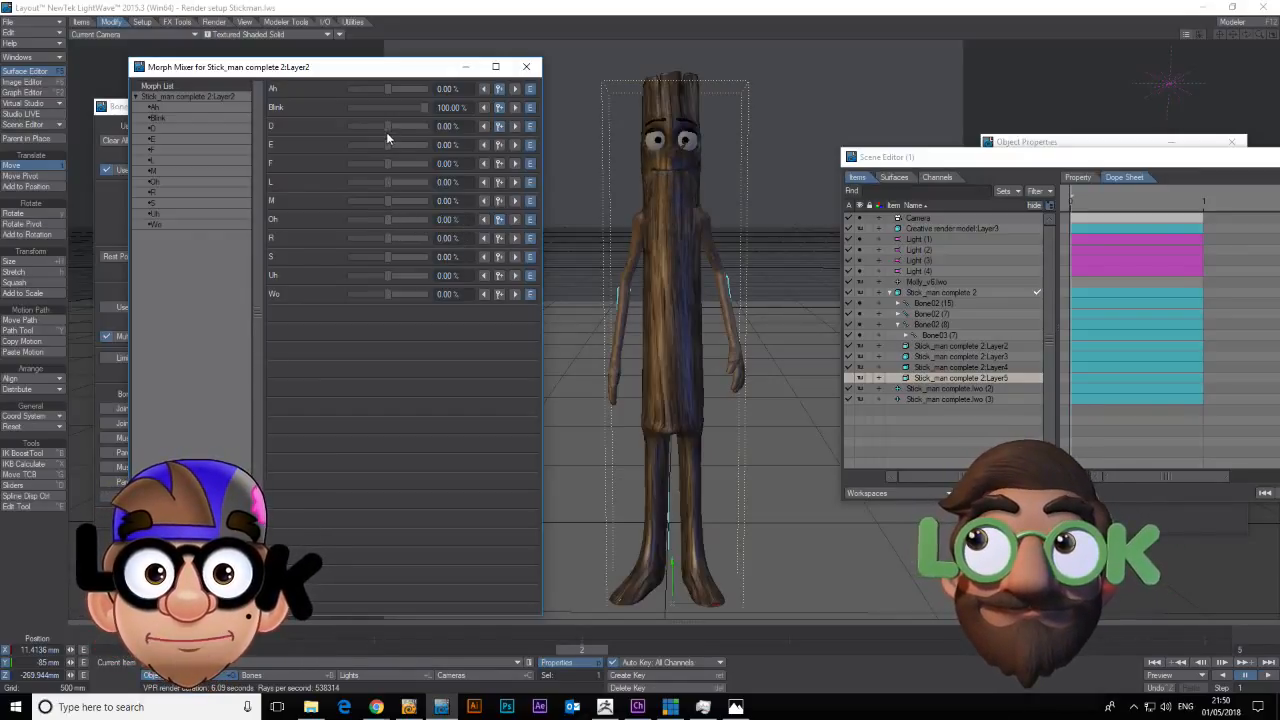
{"action": "left_click_drag", "start_coordinate": [424, 106], "coordinate": [460, 114]}
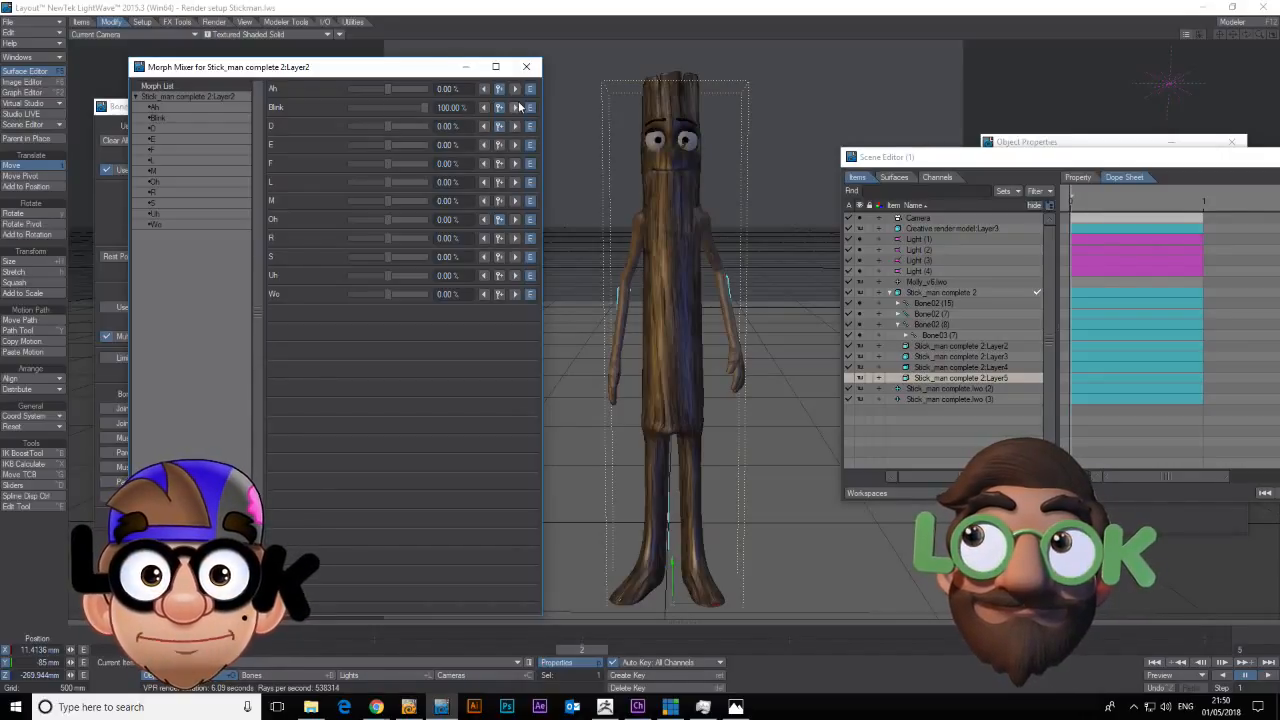